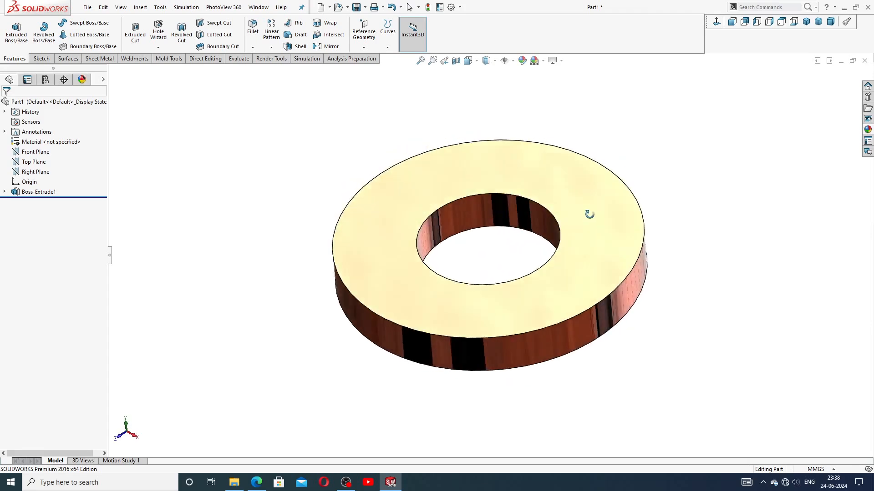
Close the open washer part
{"action": "scroll", "coordinate": [514, 223], "scroll_direction": "down", "scroll_amount": 2}
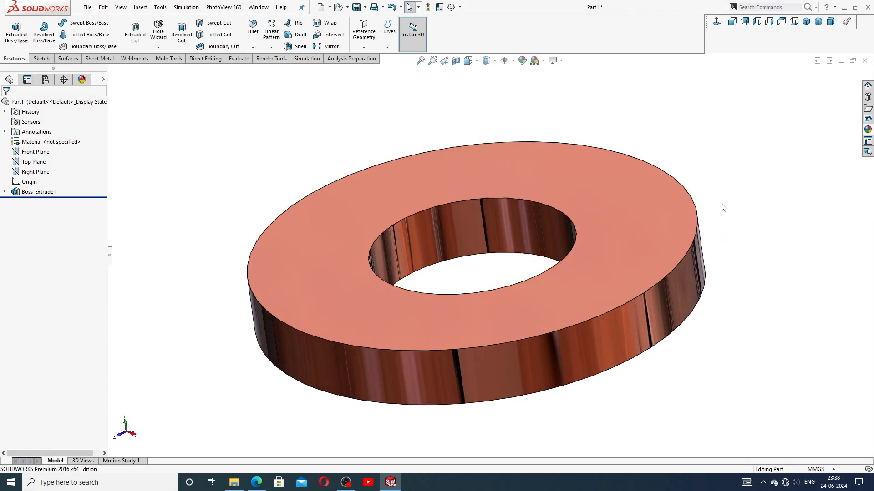
{"action": "left_click", "coordinate": [865, 61]}
{"action": "left_click", "coordinate": [419, 255]}
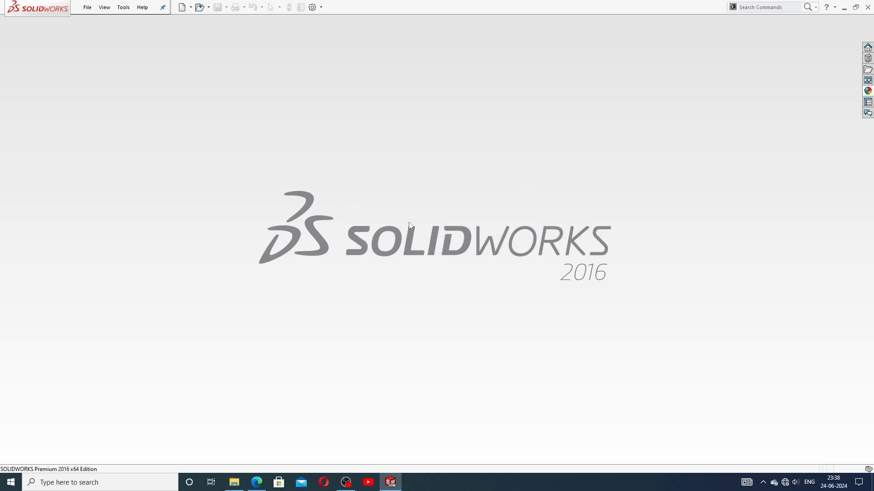
Create a new part document and apply the Plain White scene to it
{"action": "left_click", "coordinate": [182, 7]}
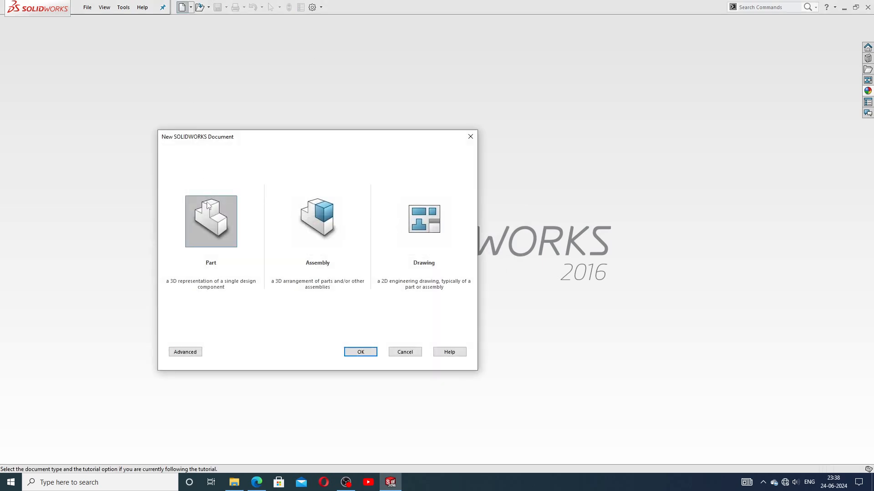
{"action": "left_click", "coordinate": [371, 351]}
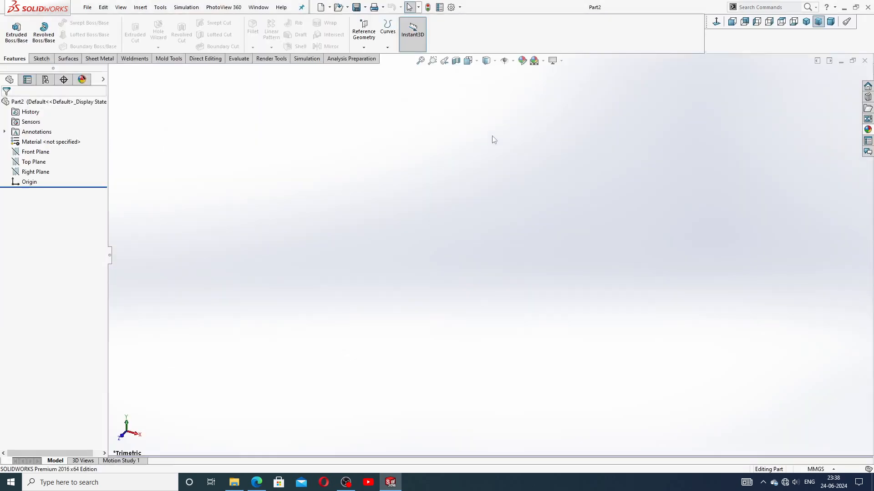
{"action": "left_click", "coordinate": [542, 63]}
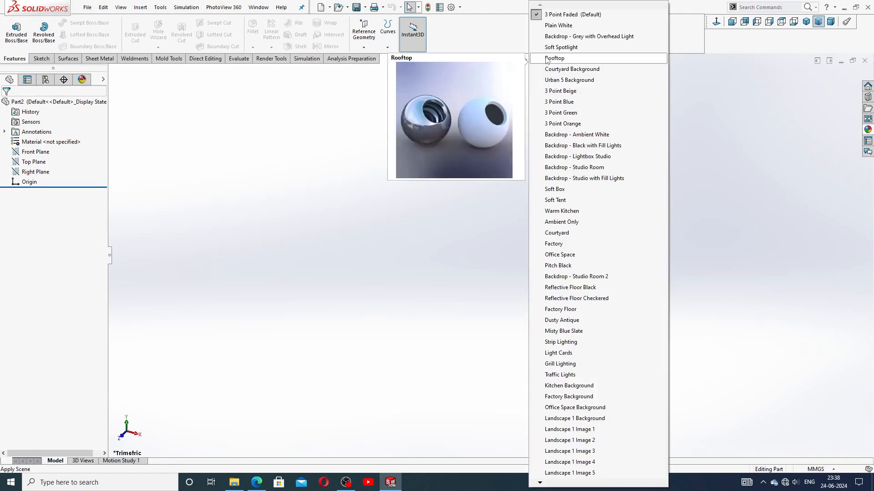
{"action": "left_click", "coordinate": [552, 25]}
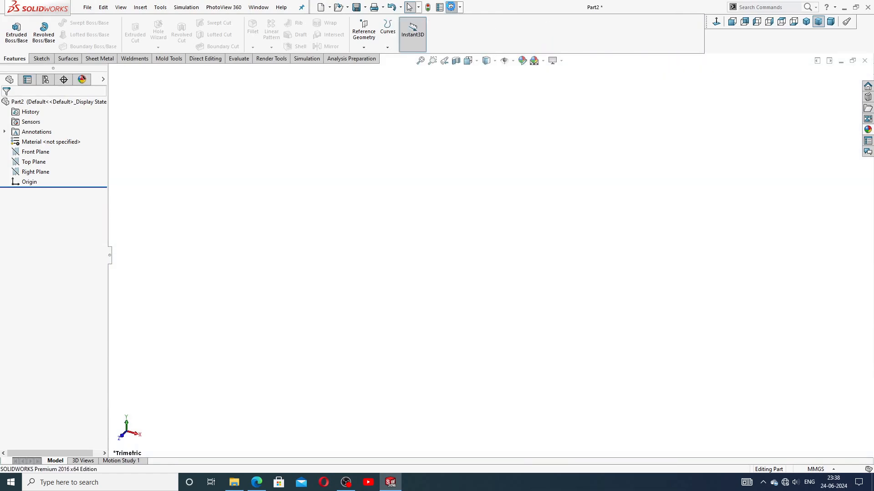
Set both image quality resolutions, shaded and wireframe, to the highest level in the document properties
{"action": "left_click", "coordinate": [451, 6]}
{"action": "left_click", "coordinate": [320, 88]}
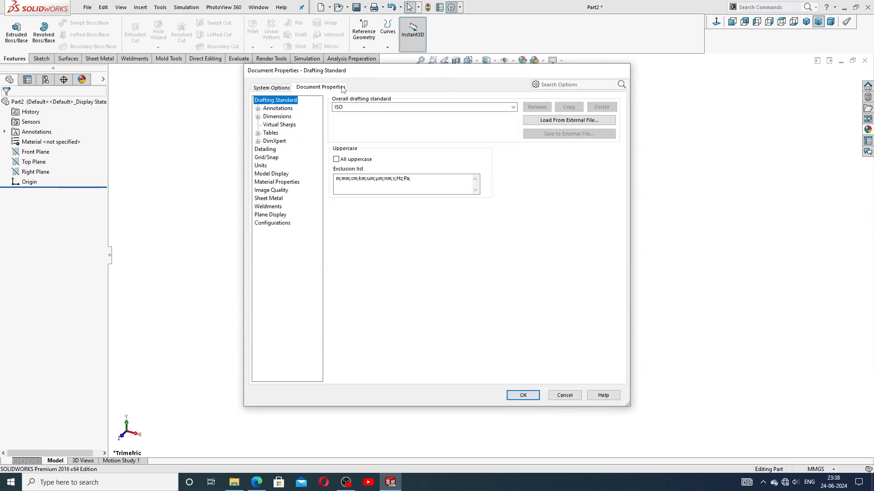
{"action": "left_click", "coordinate": [283, 191]}
{"action": "left_click_drag", "start_coordinate": [408, 113], "coordinate": [501, 113]}
{"action": "left_click", "coordinate": [412, 210]}
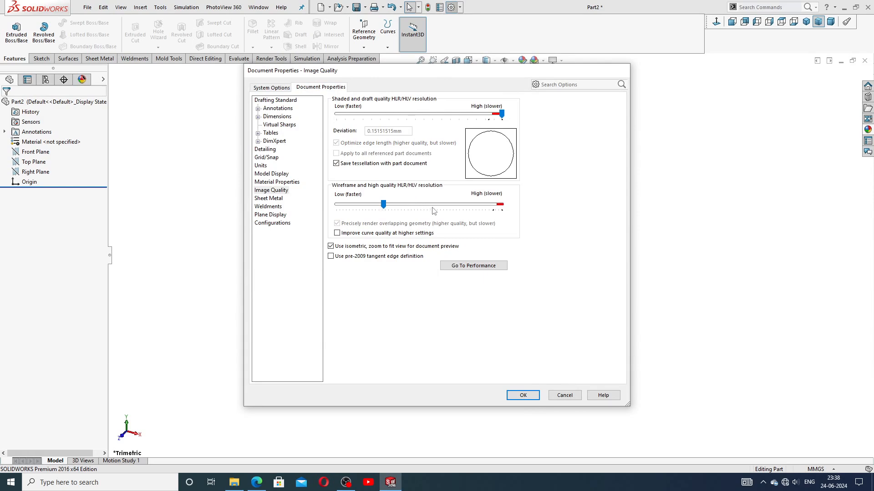
{"action": "left_click_drag", "start_coordinate": [383, 204], "coordinate": [501, 204]}
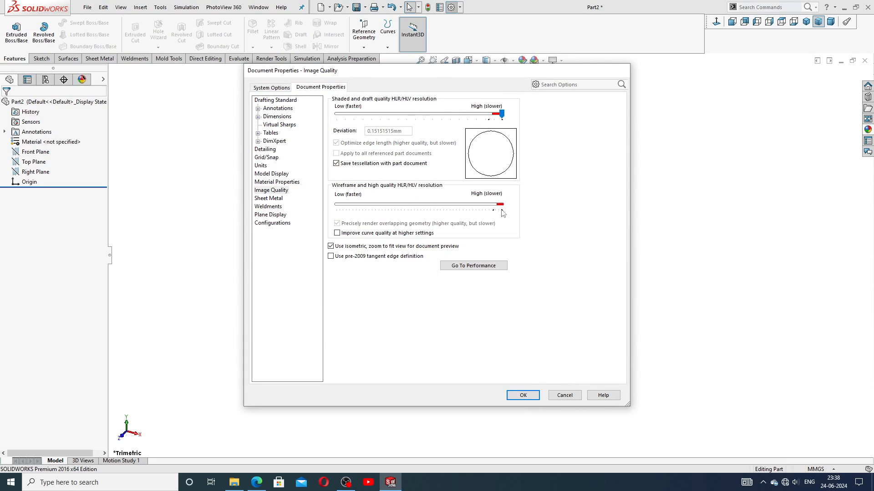
{"action": "left_click", "coordinate": [523, 396]}
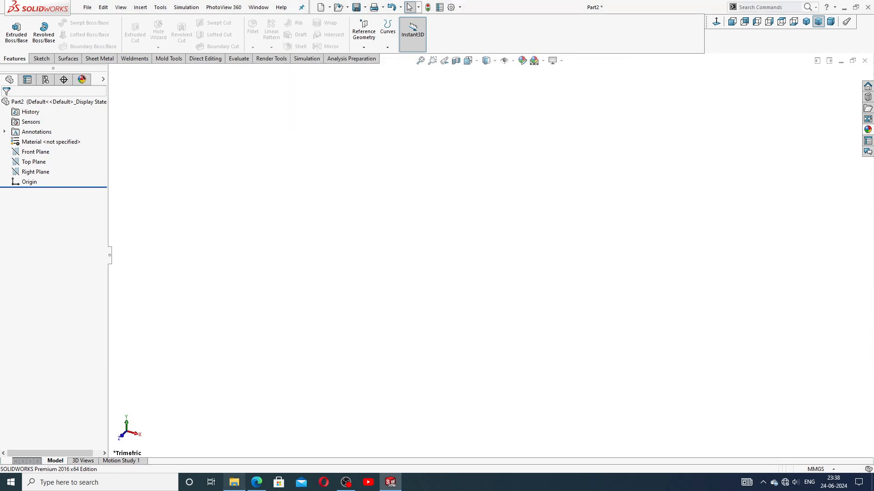
Check the M6 washer drawing PDF in the browser, return to SOLIDWORKS and open a sketch on the Top Plane
{"action": "left_click", "coordinate": [257, 482]}
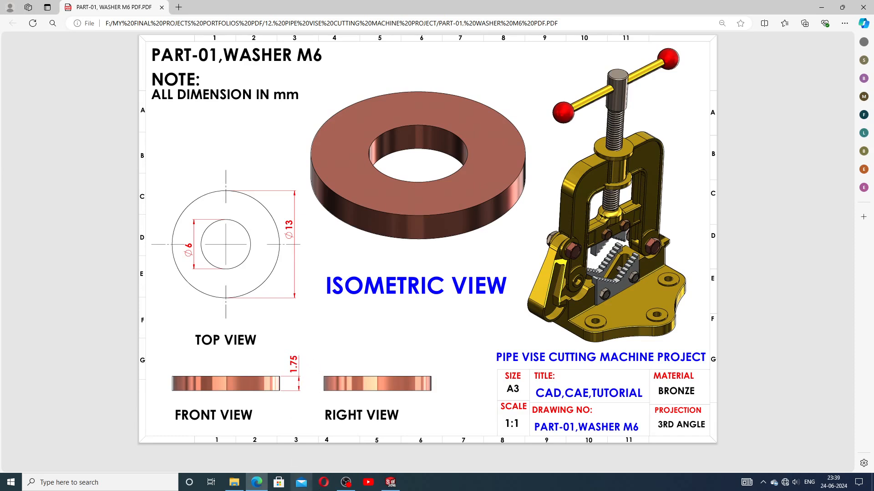
{"action": "left_click", "coordinate": [390, 482]}
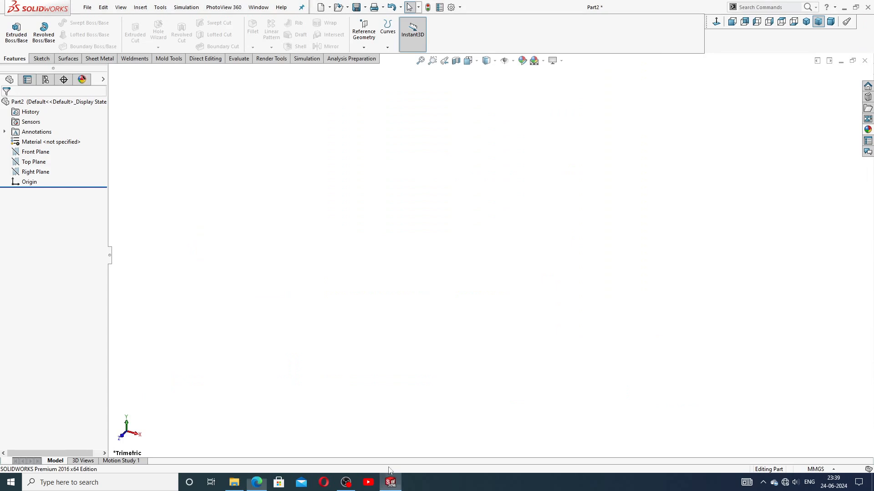
{"action": "left_click", "coordinate": [37, 162]}
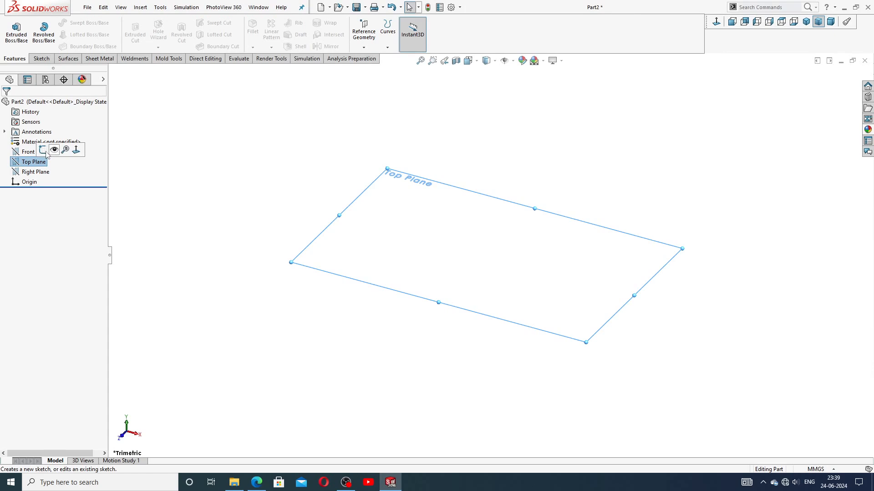
{"action": "left_click", "coordinate": [54, 147]}
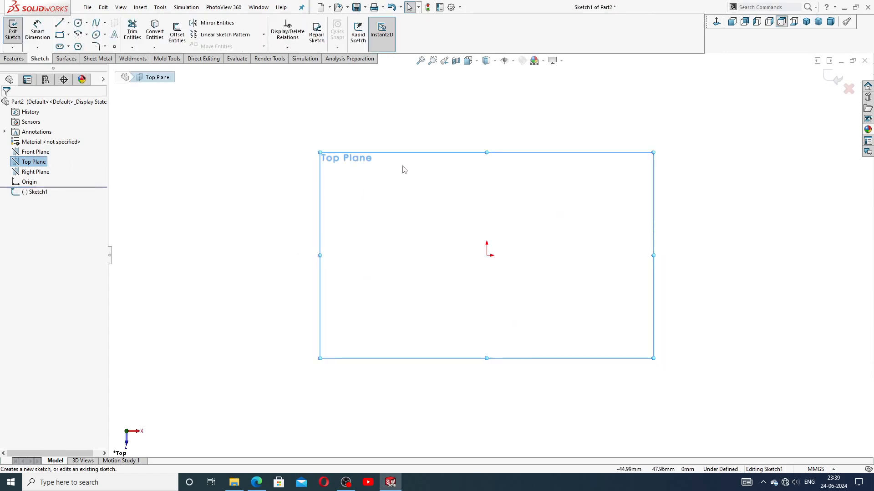
Sketch two concentric circles centred on the origin, the inner one about 77 mm in diameter
{"action": "left_click", "coordinate": [78, 22]}
{"action": "mouse_move", "coordinate": [487, 258]}
{"action": "left_mouse_down"}
{"action": "mouse_move", "coordinate": [458, 181]}
{"action": "mouse_move", "coordinate": [423, 167]}
{"action": "left_mouse_up"}
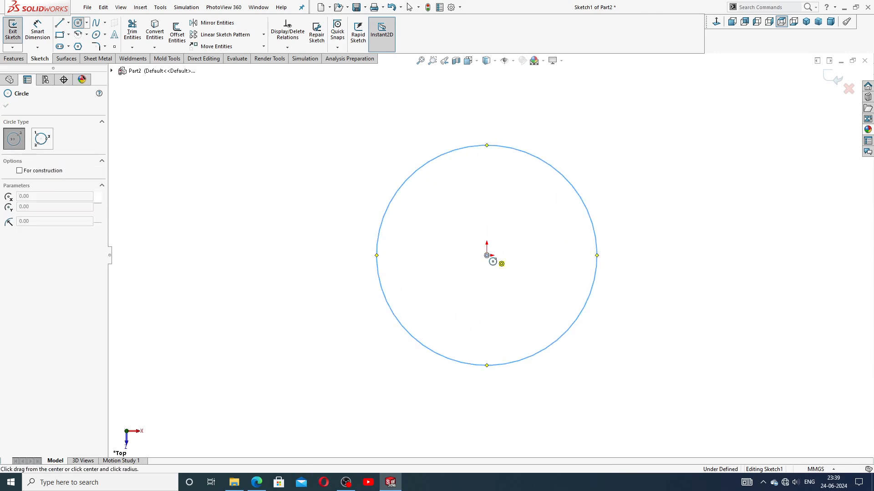
{"action": "left_click_drag", "start_coordinate": [486, 255], "coordinate": [454, 193]}
{"action": "right_click", "coordinate": [645, 100]}
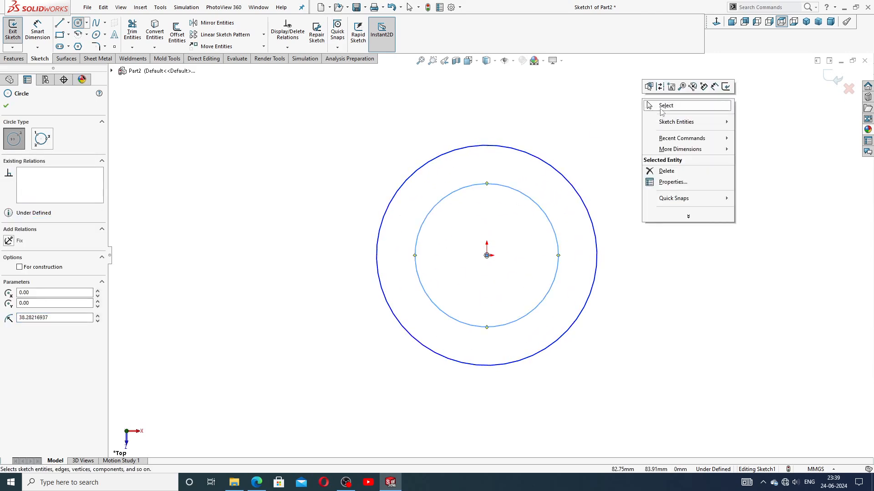
{"action": "left_click", "coordinate": [661, 112]}
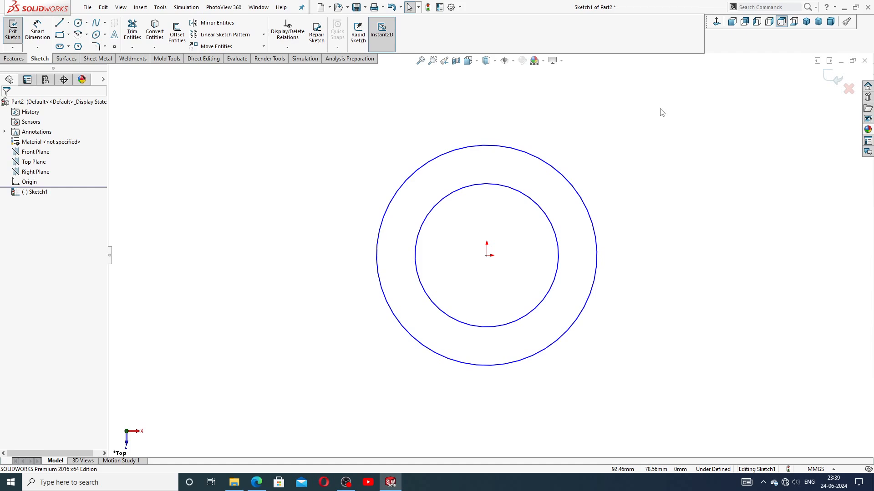
Dimension the inner circle to a 6 mm diameter and the outer circle to a 13 mm diameter
{"action": "left_click", "coordinate": [37, 33]}
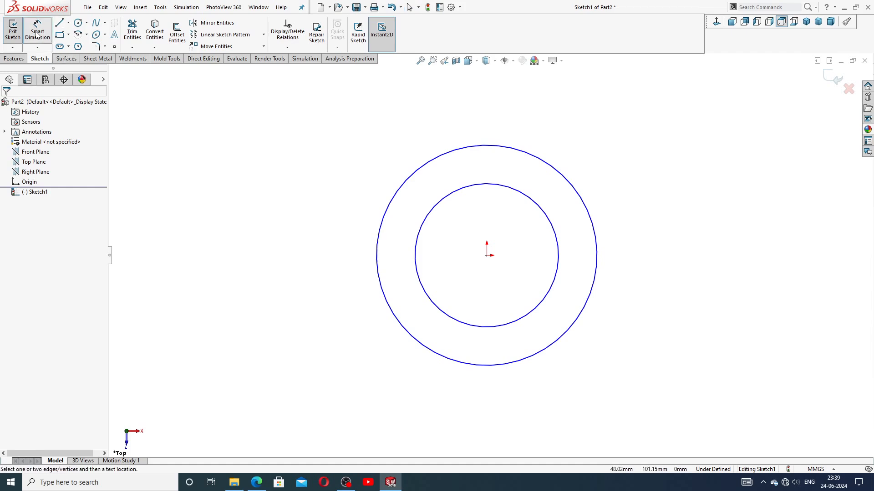
{"action": "left_click", "coordinate": [433, 208]}
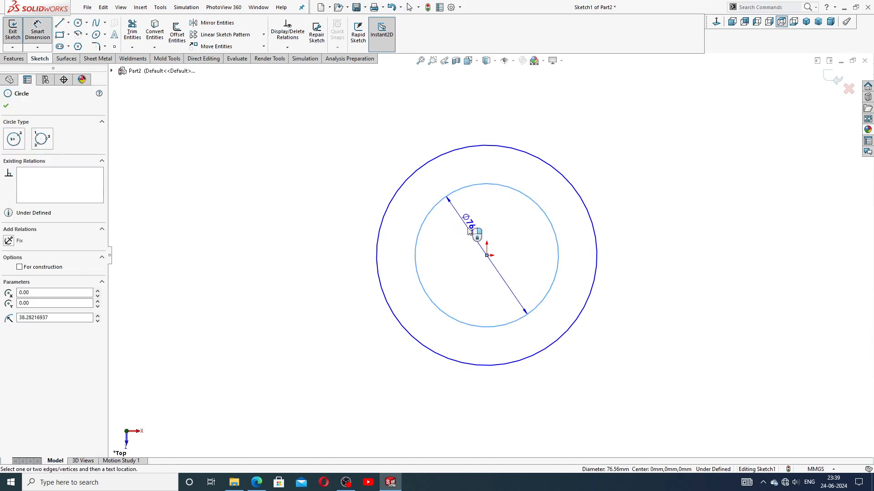
{"action": "left_click", "coordinate": [352, 249]}
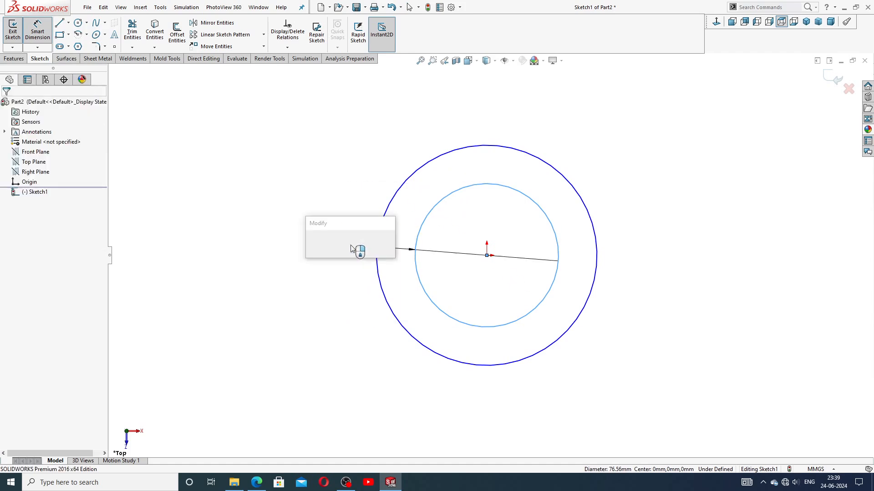
{"action": "type", "text": "6"}
{"action": "key", "text": "Return"}
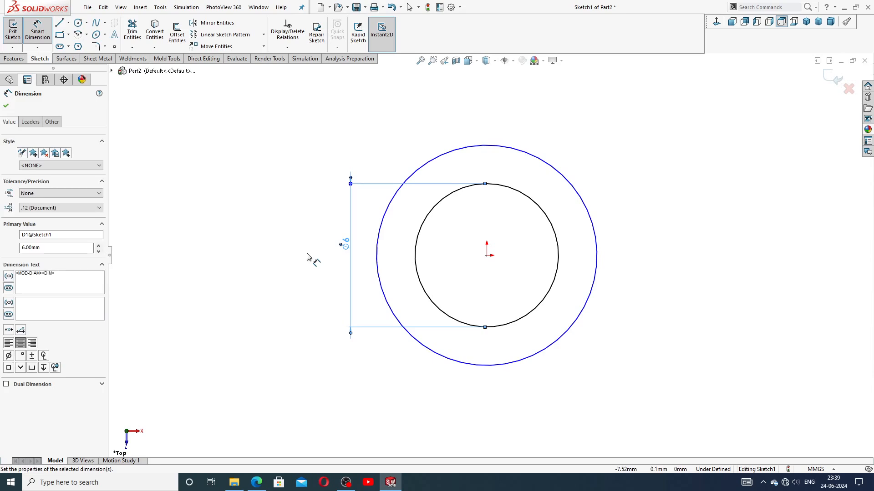
{"action": "left_click", "coordinate": [377, 245]}
{"action": "left_click", "coordinate": [317, 261]}
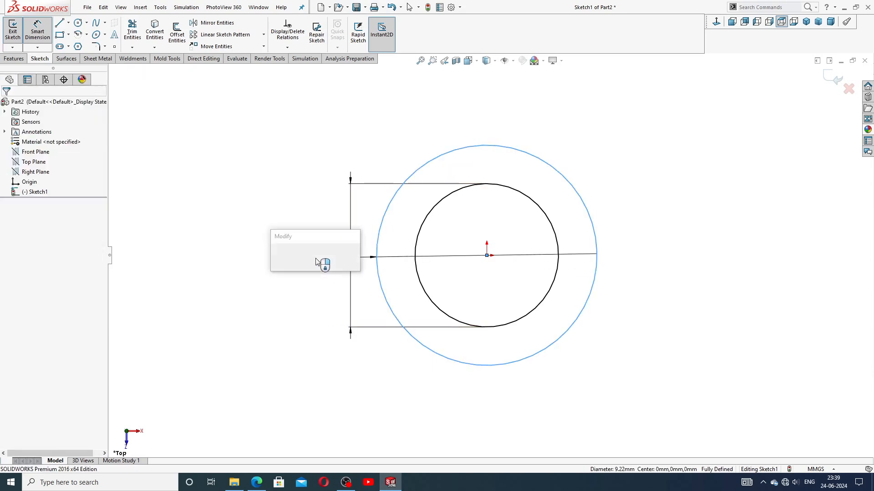
{"action": "type", "text": "13"}
{"action": "key", "text": "Return"}
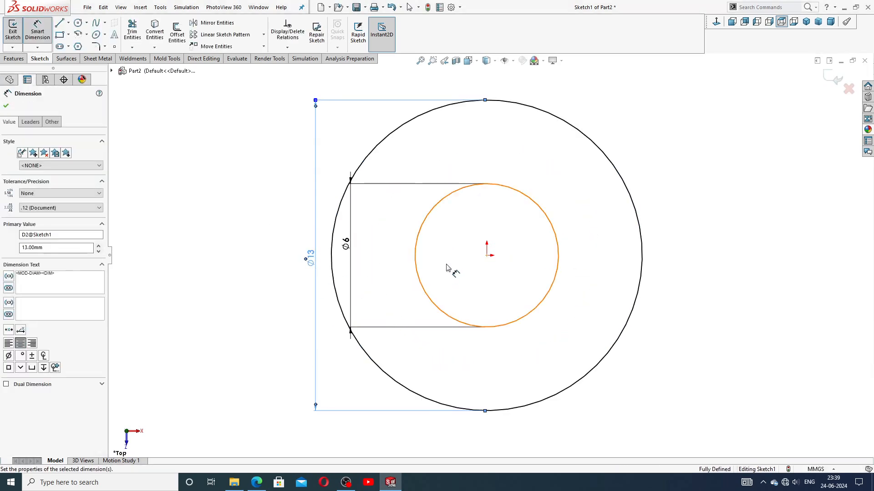
Reposition the diameter dimensions beside the circles and leave the dimensioning command
{"action": "scroll", "coordinate": [446, 265], "scroll_direction": "up", "scroll_amount": 3}
{"action": "mouse_move", "coordinate": [405, 249]}
{"action": "left_mouse_down"}
{"action": "mouse_move", "coordinate": [432, 264]}
{"action": "mouse_move", "coordinate": [366, 251]}
{"action": "left_mouse_up"}
{"action": "left_click", "coordinate": [623, 220]}
{"action": "key", "text": "Escape"}
{"action": "right_click", "coordinate": [591, 182]}
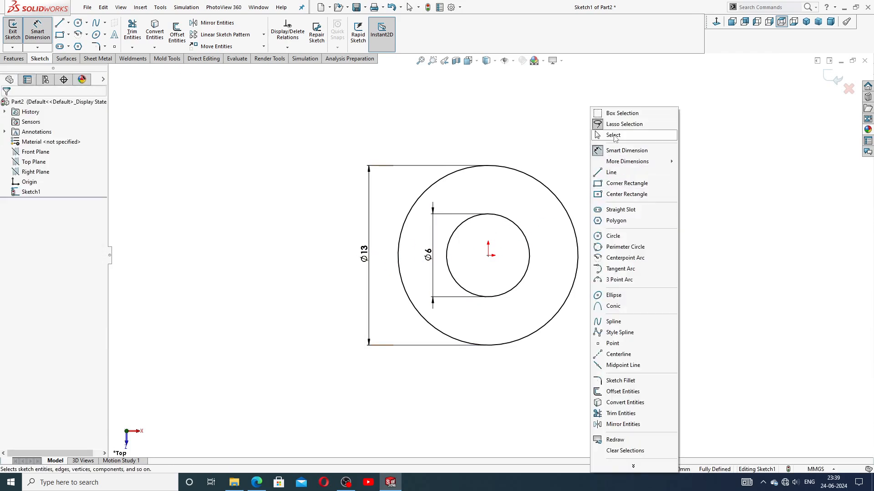
{"action": "left_click", "coordinate": [614, 136]}
Check the washer thickness in the browser's drawing PDF, return to SOLIDWORKS and extrude the ring sketch as a blind boss 1.75 mm deep
{"action": "left_click", "coordinate": [257, 482]}
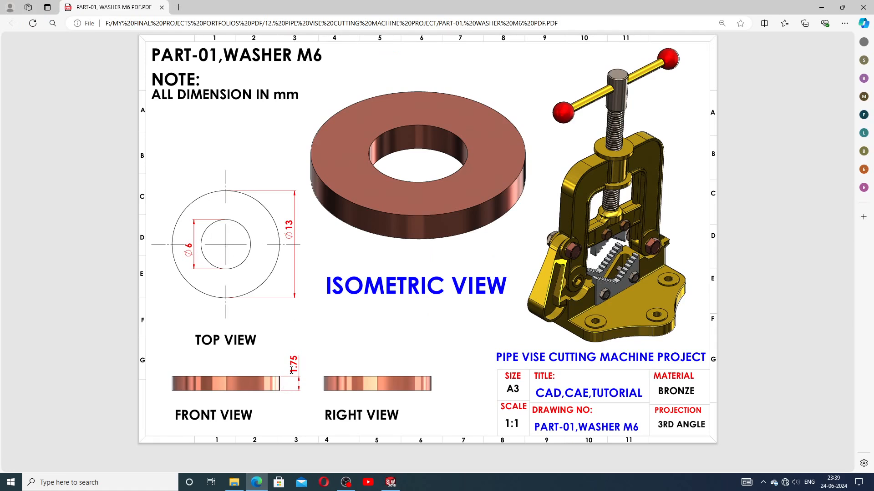
{"action": "left_click", "coordinate": [391, 482]}
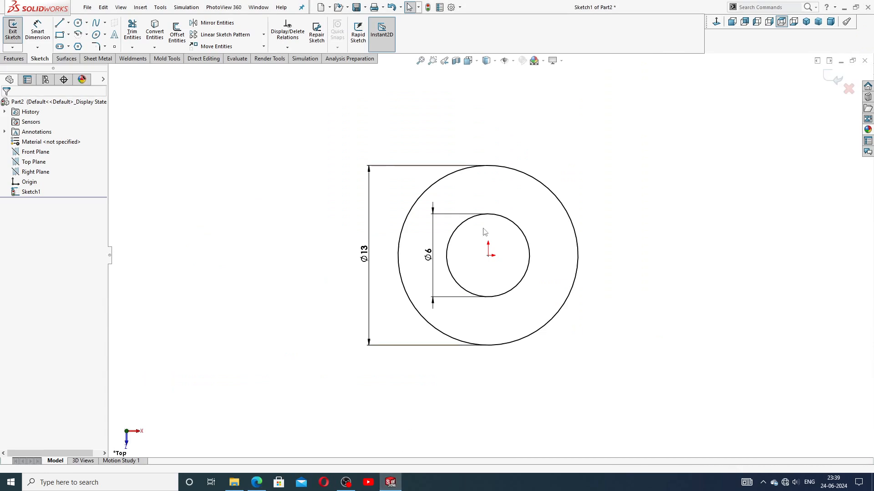
{"action": "left_click", "coordinate": [14, 58]}
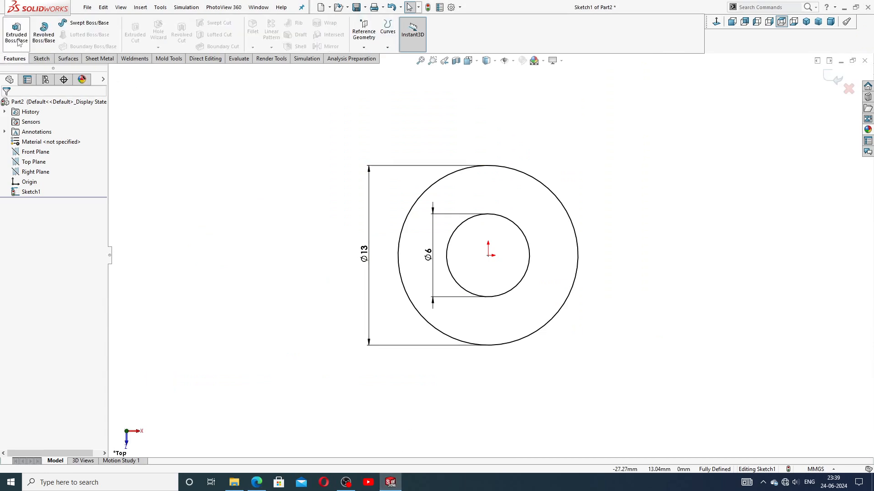
{"action": "left_click", "coordinate": [16, 32]}
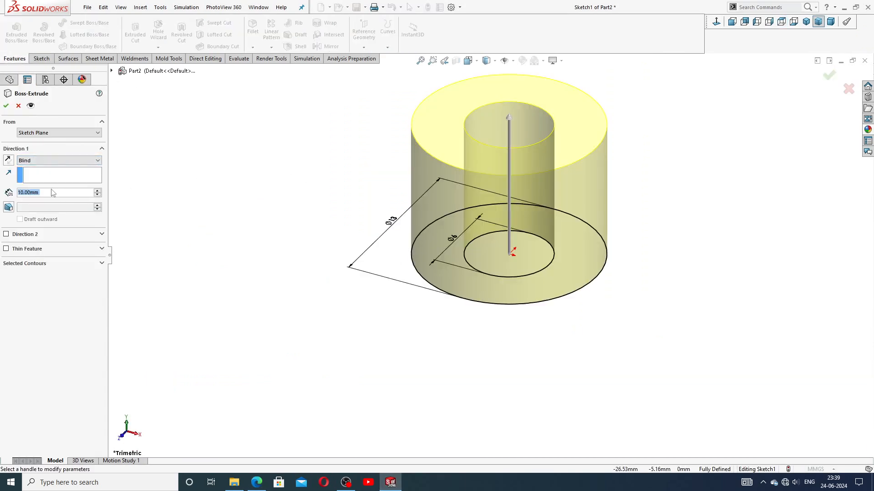
{"action": "type", "text": "1."}
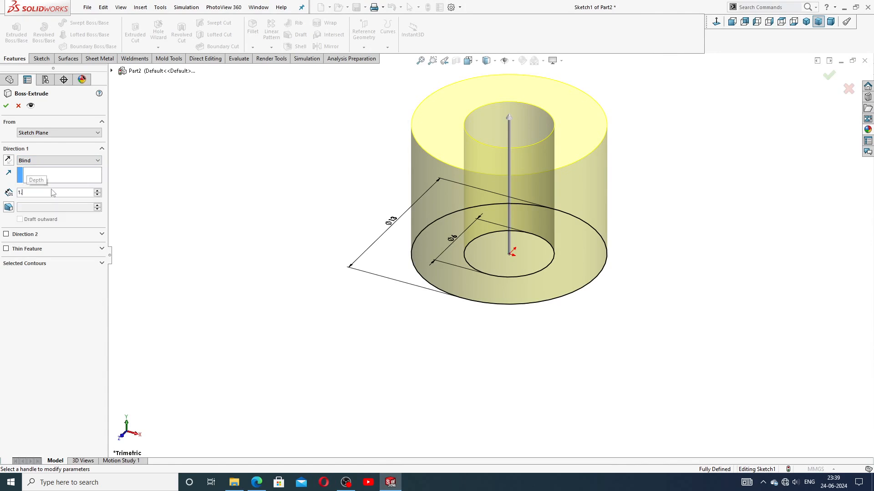
{"action": "type", "text": "75"}
{"action": "key", "text": "Return"}
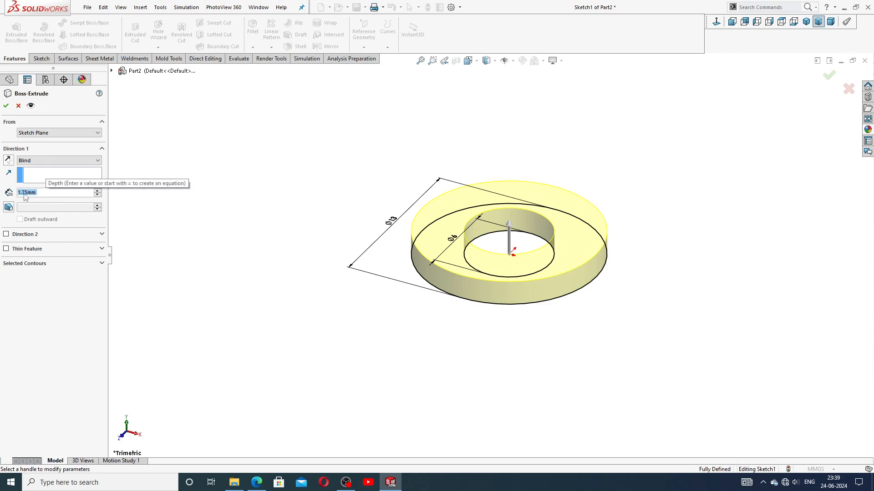
{"action": "left_click", "coordinate": [7, 106]}
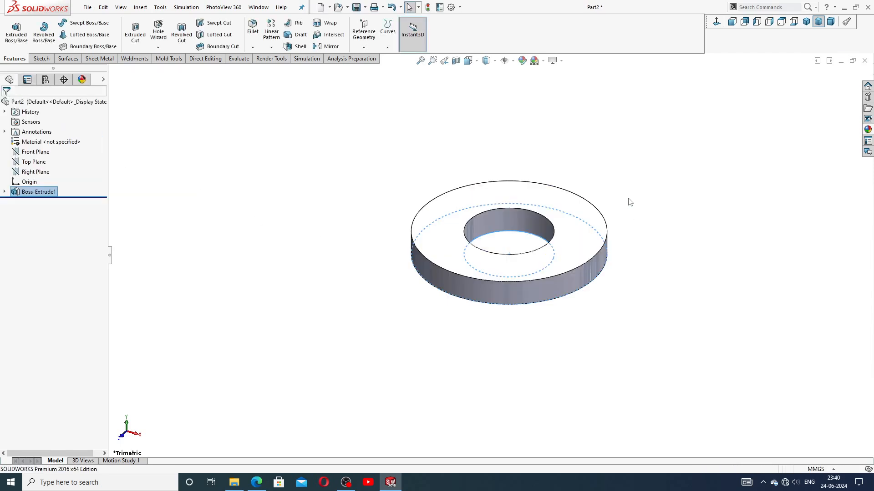
Apply the polished copper metal appearance to the washer and show the part in isometric view
{"action": "middle_click_drag", "start_coordinate": [594, 242], "coordinate": [620, 226]}
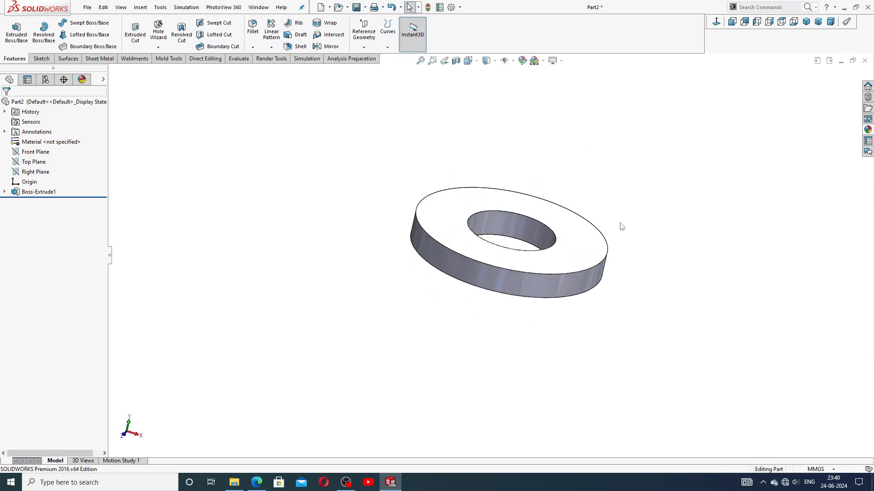
{"action": "left_click", "coordinate": [868, 130]}
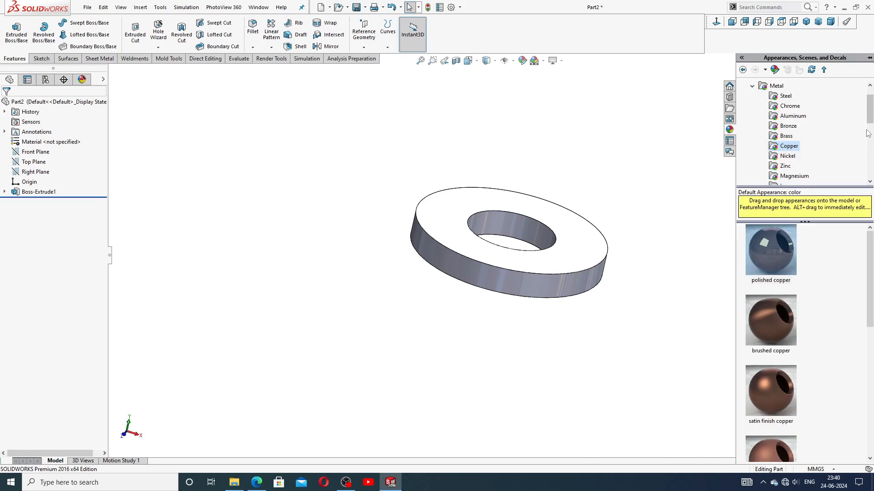
{"action": "left_click", "coordinate": [752, 86]}
{"action": "left_click", "coordinate": [752, 86]}
{"action": "scroll", "coordinate": [836, 115], "scroll_direction": "up", "scroll_amount": 1}
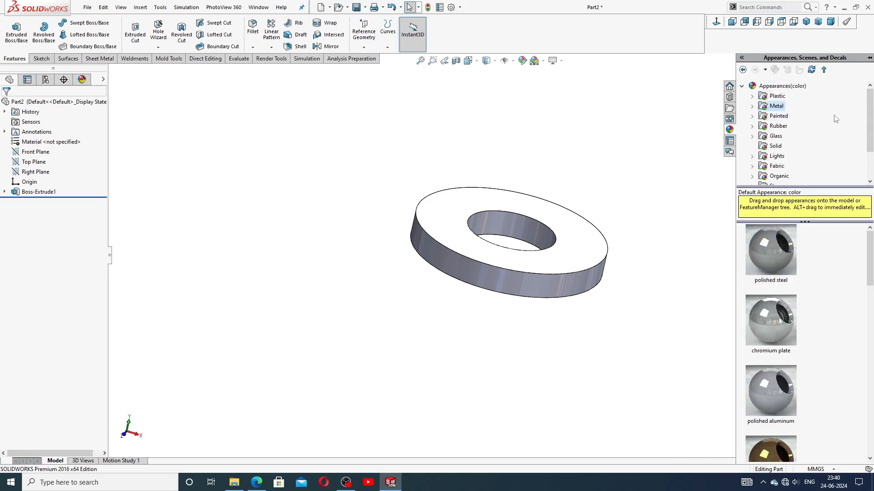
{"action": "double_click", "coordinate": [785, 87]}
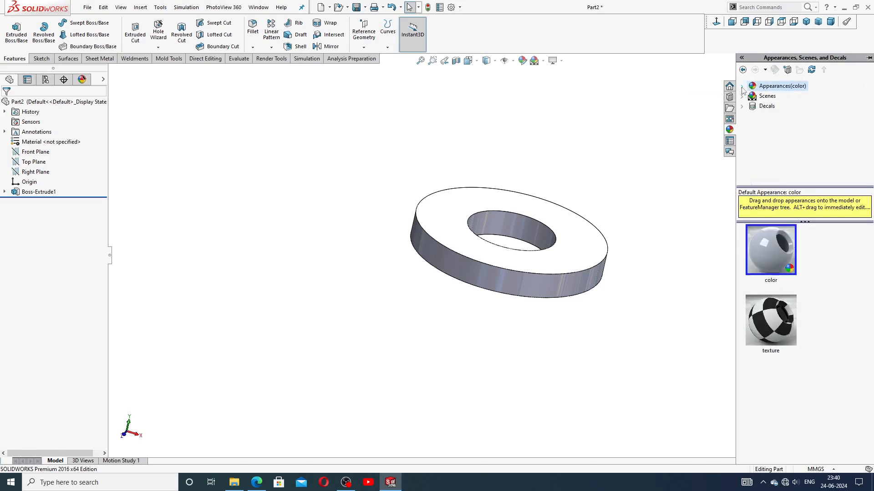
{"action": "double_click", "coordinate": [782, 87]}
{"action": "double_click", "coordinate": [780, 105]}
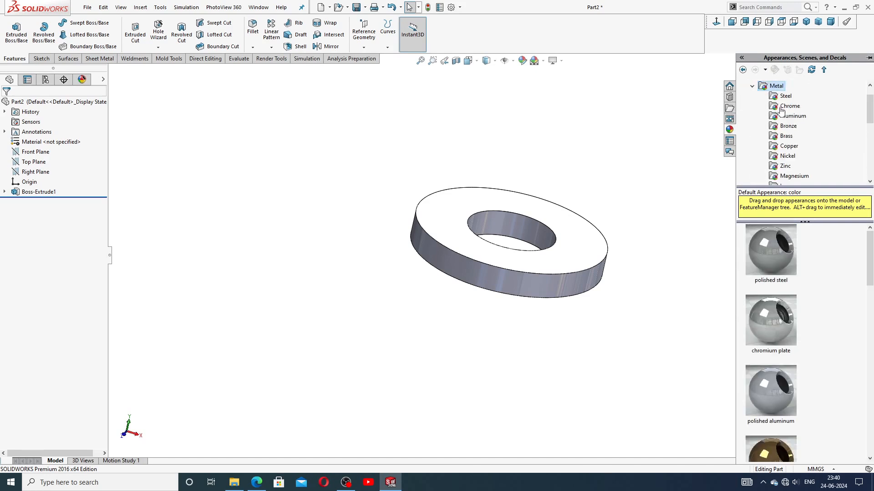
{"action": "left_click", "coordinate": [787, 137]}
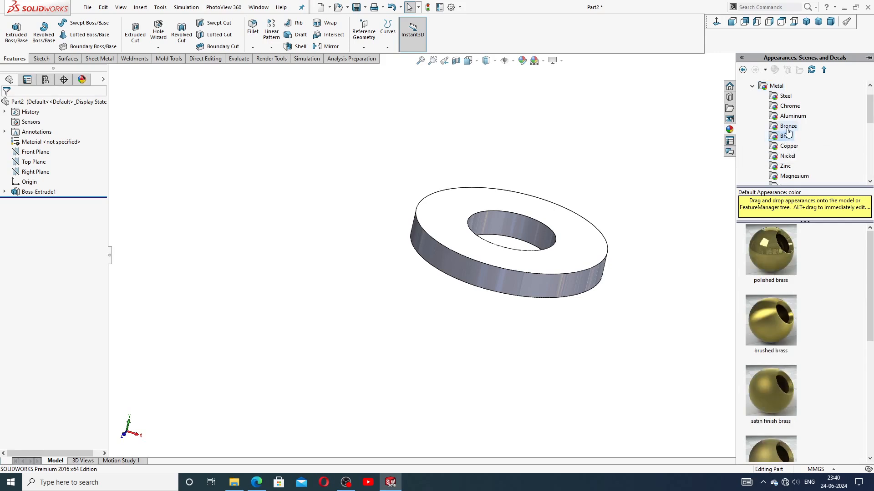
{"action": "left_click", "coordinate": [788, 147]}
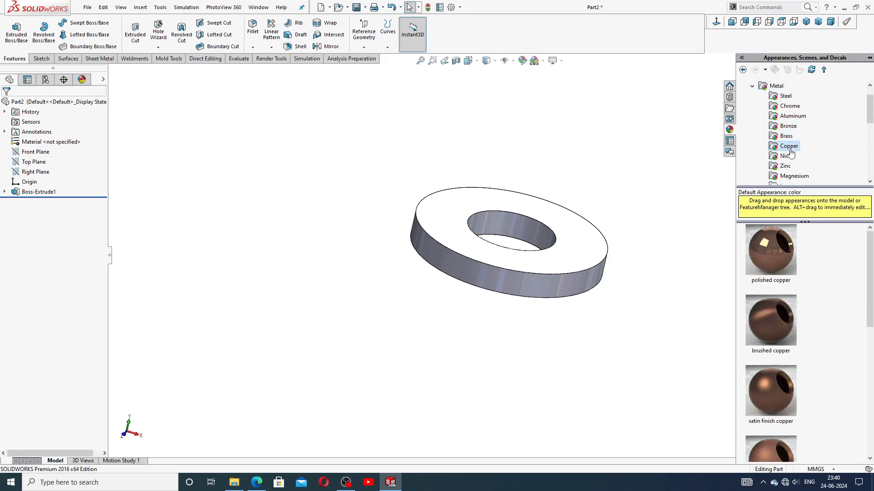
{"action": "double_click", "coordinate": [764, 248]}
{"action": "middle_click_drag", "start_coordinate": [608, 208], "coordinate": [560, 261]}
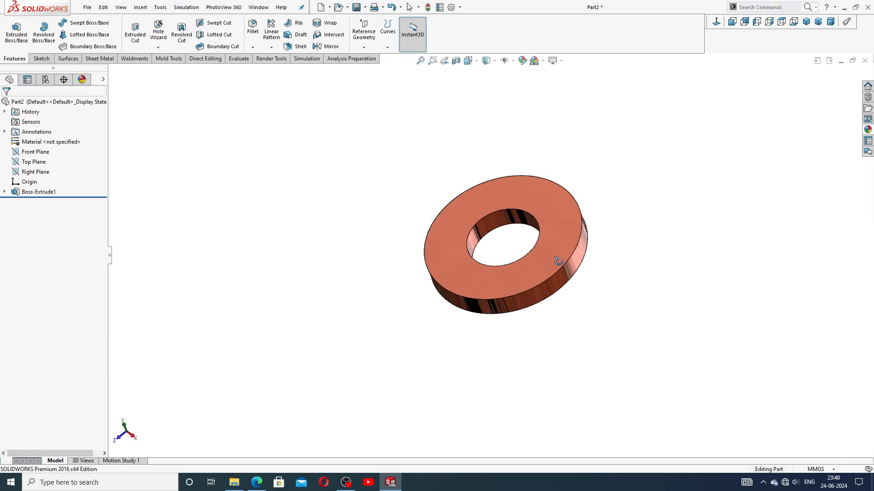
{"action": "left_click", "coordinate": [806, 22]}
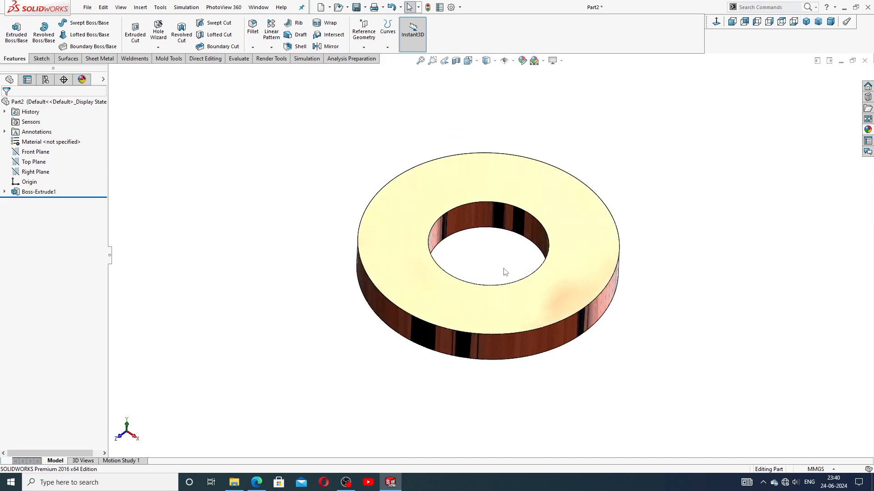
{"action": "mouse_move", "coordinate": [503, 271]}
{"action": "middle_mouse_down"}
{"action": "mouse_move", "coordinate": [503, 299]}
{"action": "mouse_move", "coordinate": [482, 177]}
{"action": "mouse_move", "coordinate": [497, 245]}
{"action": "mouse_move", "coordinate": [508, 256]}
{"action": "mouse_move", "coordinate": [513, 215]}
{"action": "mouse_move", "coordinate": [511, 273]}
{"action": "mouse_move", "coordinate": [497, 279]}
{"action": "mouse_move", "coordinate": [491, 260]}
{"action": "middle_mouse_up"}
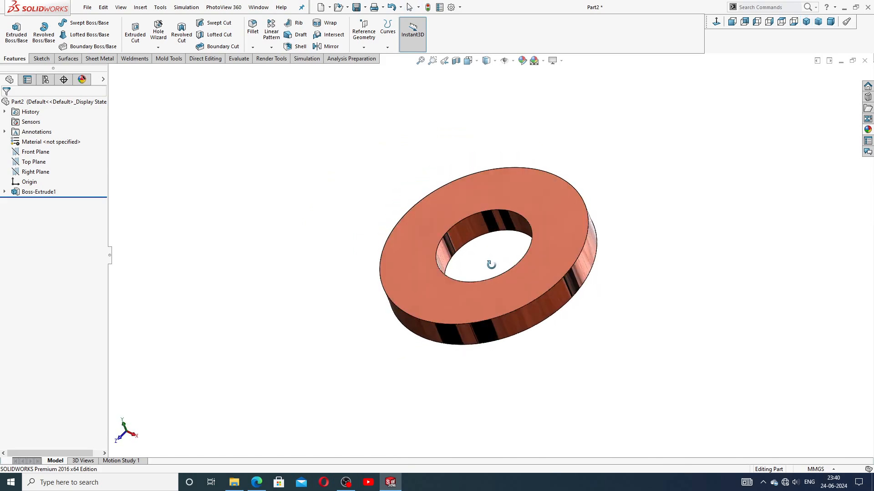
{"action": "scroll", "coordinate": [493, 262], "scroll_direction": "down", "scroll_amount": 5}
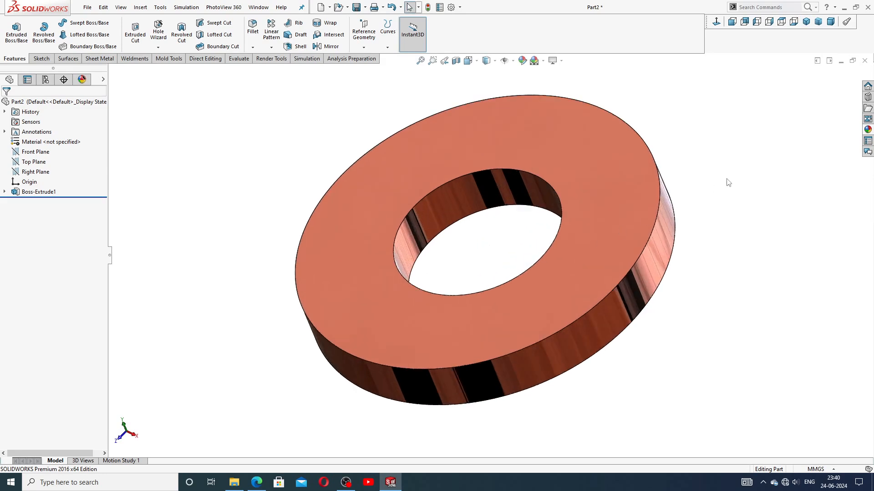
{"action": "scroll", "coordinate": [727, 179], "scroll_direction": "up", "scroll_amount": 1}
{"action": "scroll", "coordinate": [480, 271], "scroll_direction": "down", "scroll_amount": 1}
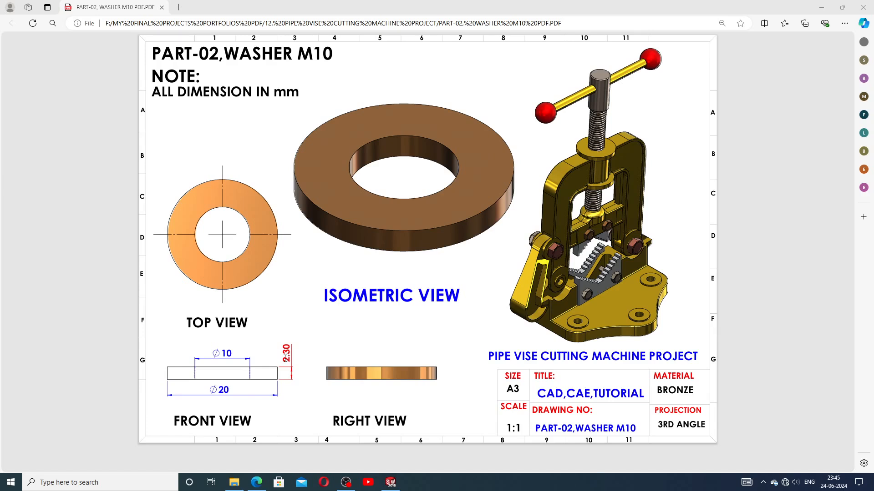
Switch from the drawing PDF to SOLIDWORKS, inspect the finished M10 washer and close its part without saving
{"action": "left_click", "coordinate": [392, 482]}
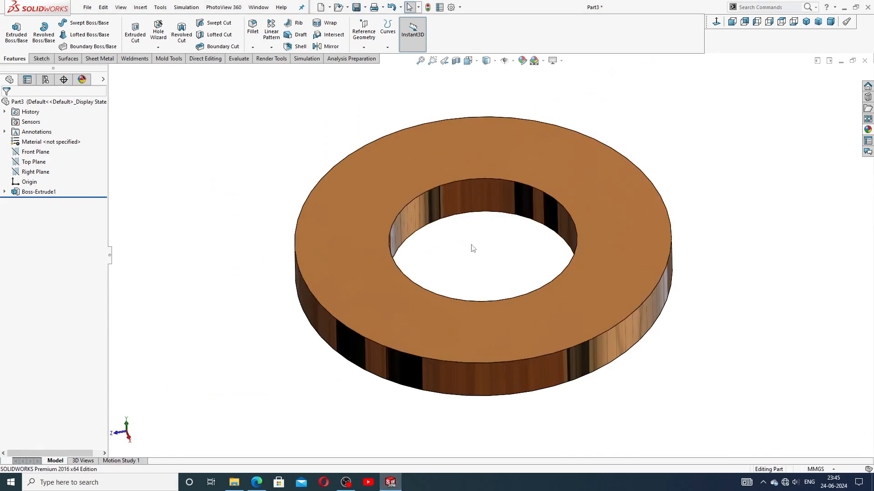
{"action": "middle_click_drag", "start_coordinate": [470, 248], "coordinate": [501, 265]}
{"action": "scroll", "coordinate": [481, 231], "scroll_direction": "up", "scroll_amount": 3}
{"action": "scroll", "coordinate": [484, 253], "scroll_direction": "down", "scroll_amount": 4}
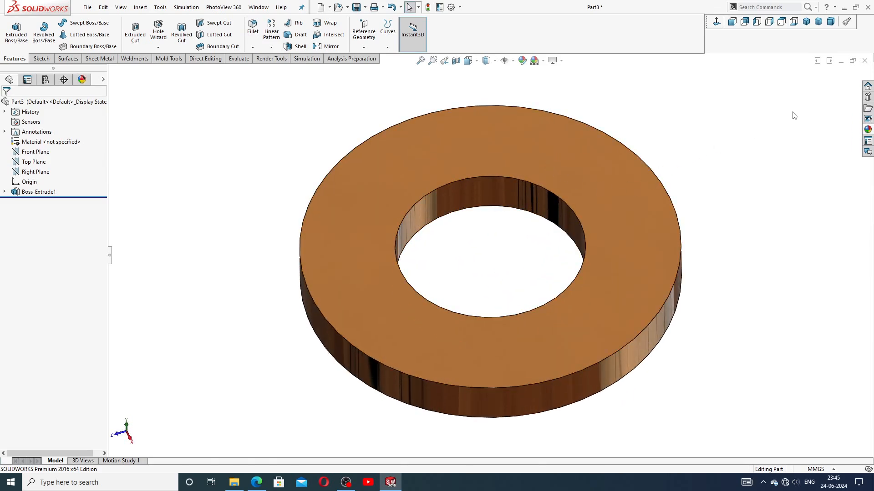
{"action": "left_click", "coordinate": [865, 61]}
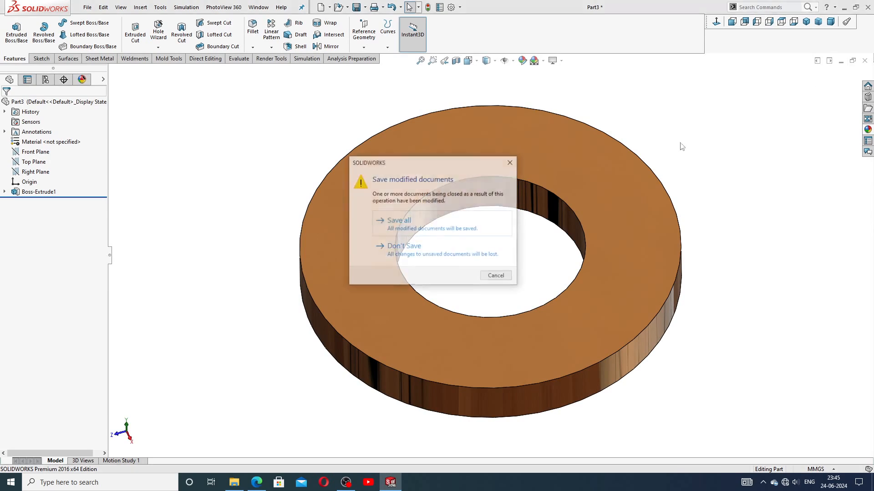
{"action": "left_click", "coordinate": [440, 256]}
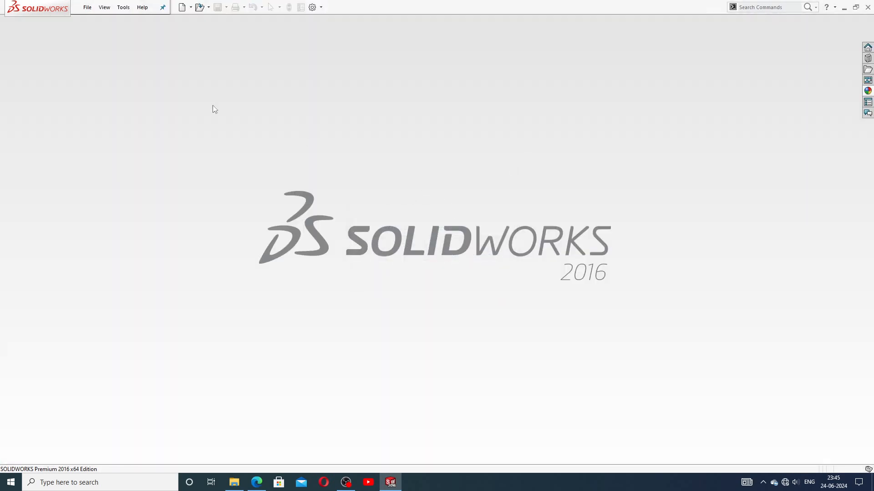
Create a new part document and set its scene to Plain White
{"action": "left_click", "coordinate": [182, 9]}
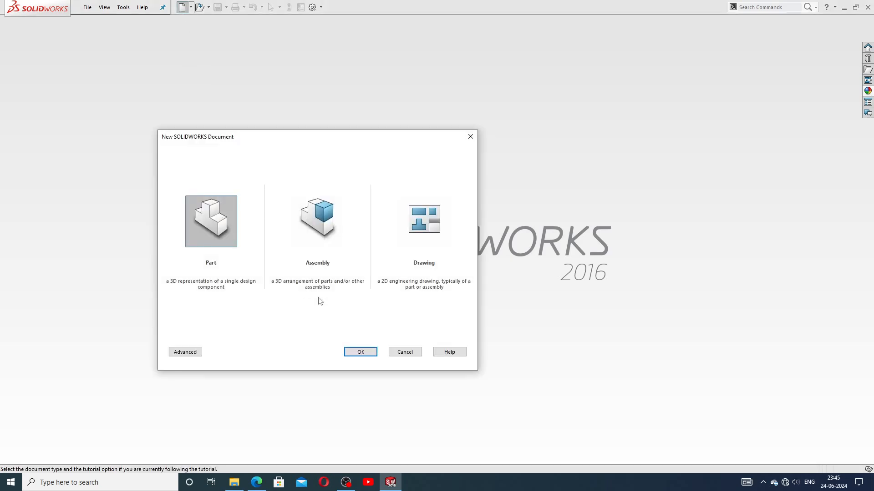
{"action": "left_click", "coordinate": [359, 351]}
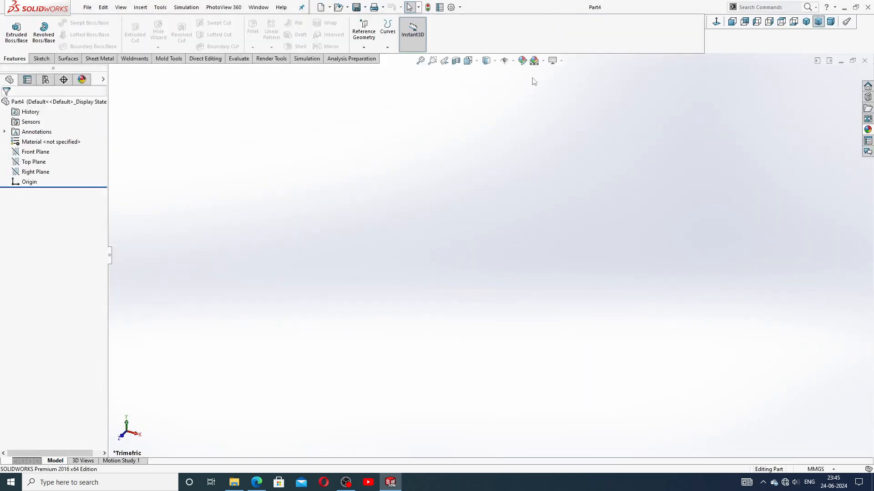
{"action": "left_click", "coordinate": [543, 61]}
{"action": "left_click", "coordinate": [544, 24]}
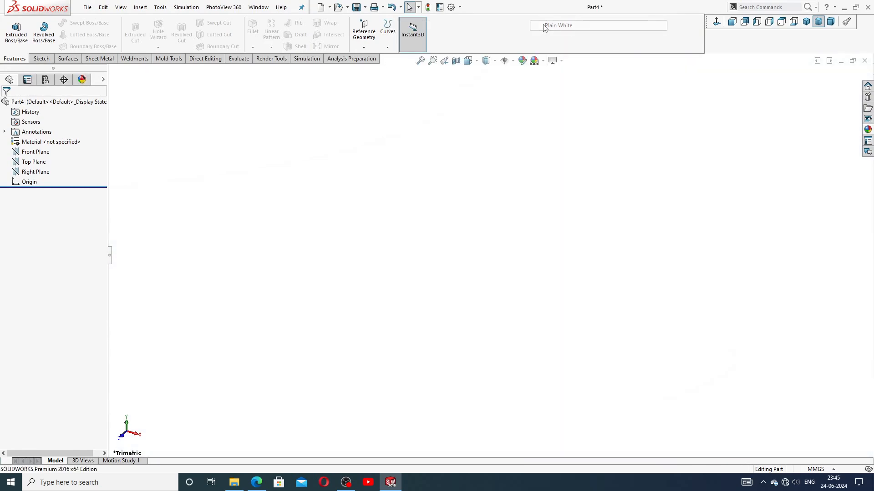
Set the document's image quality to the highest resolution for both shaded and wireframe display
{"action": "left_click", "coordinate": [451, 7]}
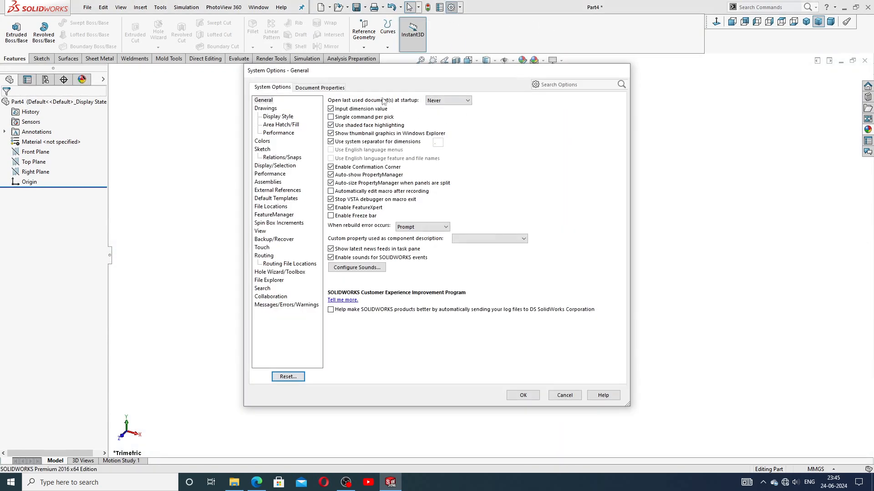
{"action": "left_click", "coordinate": [324, 88]}
{"action": "left_click", "coordinate": [273, 190]}
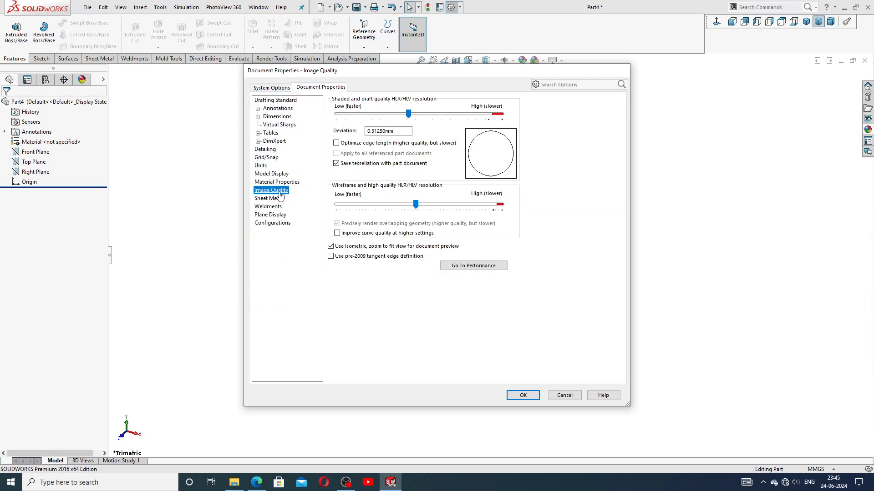
{"action": "left_click", "coordinate": [422, 204]}
{"action": "left_click_drag", "start_coordinate": [435, 205], "coordinate": [502, 204]}
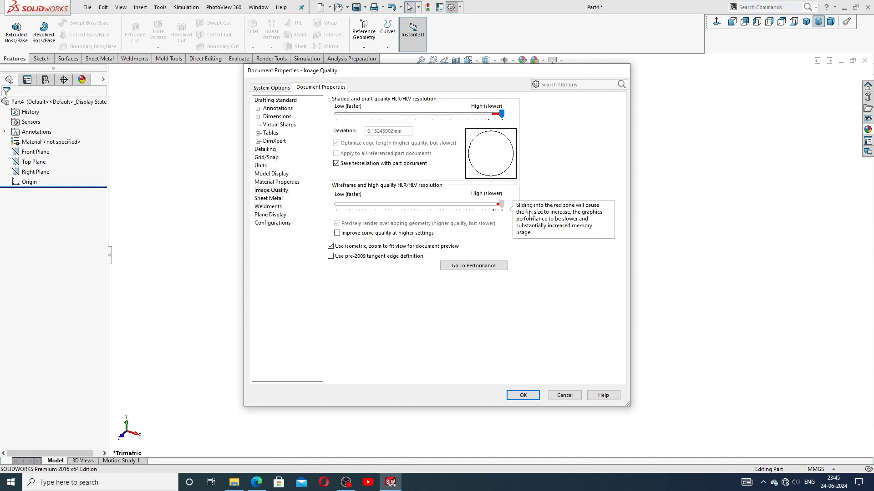
{"action": "left_click", "coordinate": [524, 395]}
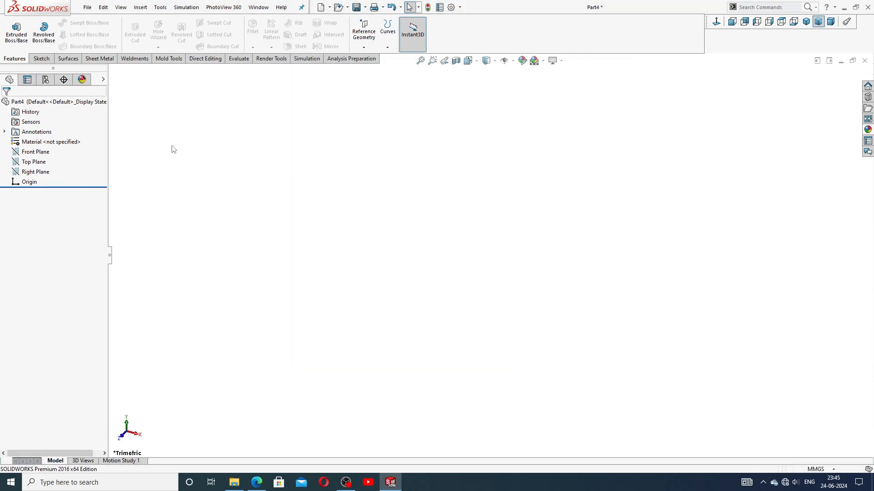
Start a sketch on the Top Plane and check the washer diameters in the browser's M10 drawing PDF, returning to SOLIDWORKS
{"action": "left_click", "coordinate": [38, 164]}
{"action": "left_click", "coordinate": [44, 149]}
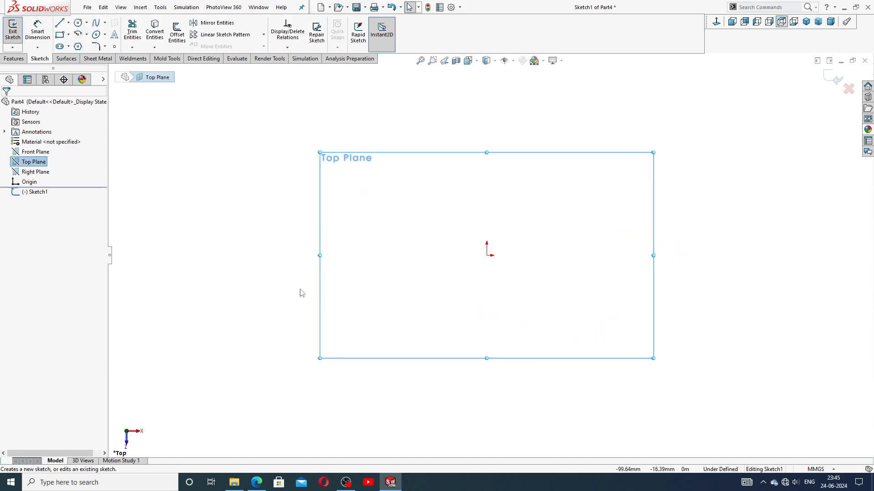
{"action": "left_click", "coordinate": [256, 483]}
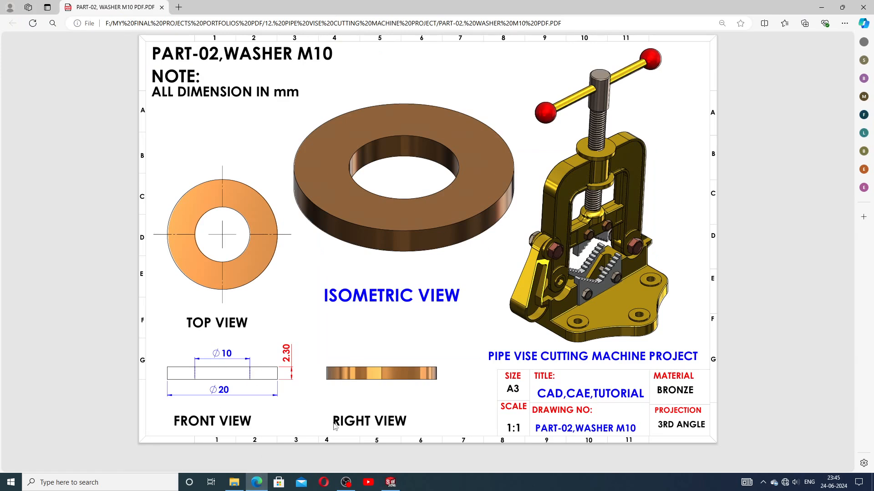
{"action": "left_click", "coordinate": [391, 482]}
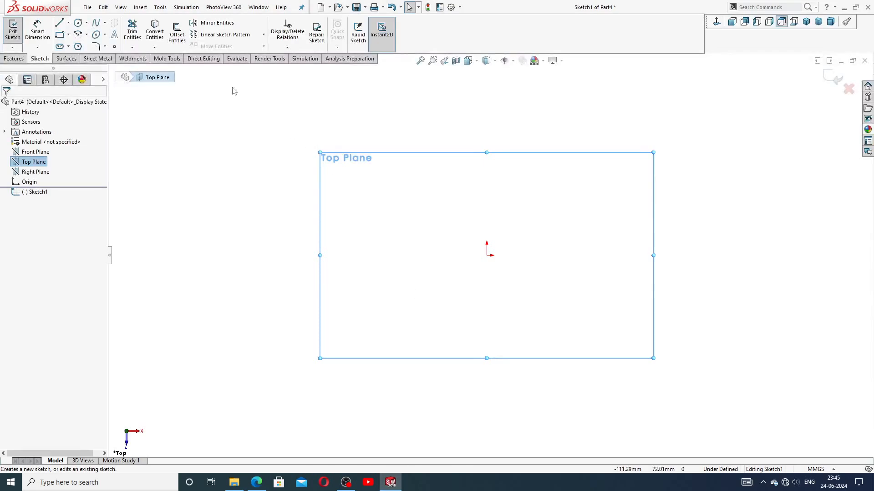
Sketch two concentric circles centred on the origin, about 99 mm and 72 mm in diameter
{"action": "left_click", "coordinate": [77, 23]}
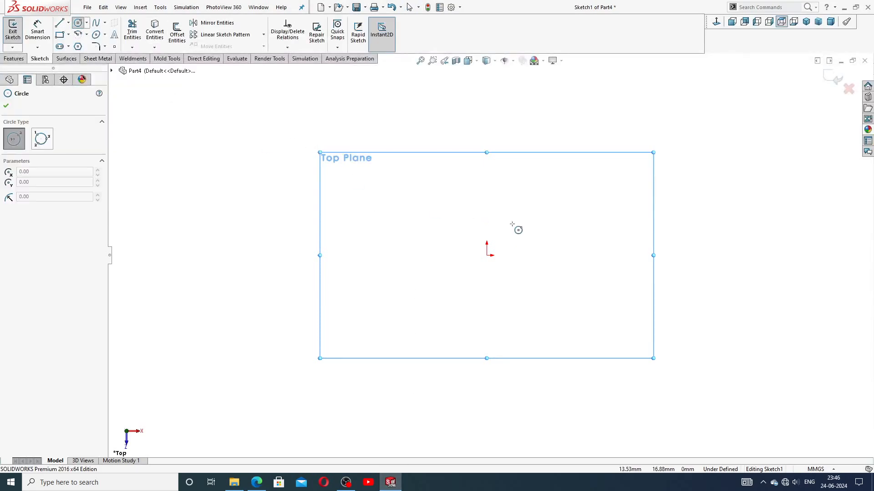
{"action": "left_click", "coordinate": [487, 255]}
{"action": "left_click", "coordinate": [491, 165]}
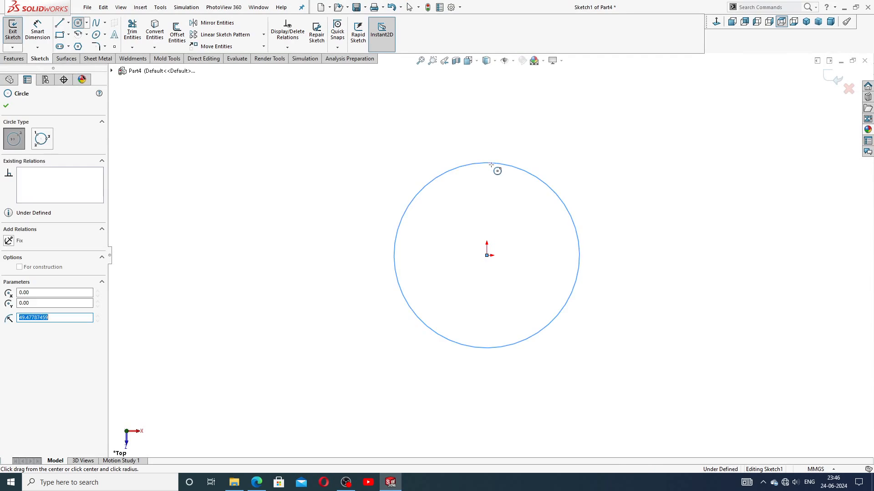
{"action": "left_click", "coordinate": [487, 255]}
{"action": "left_click", "coordinate": [487, 187]}
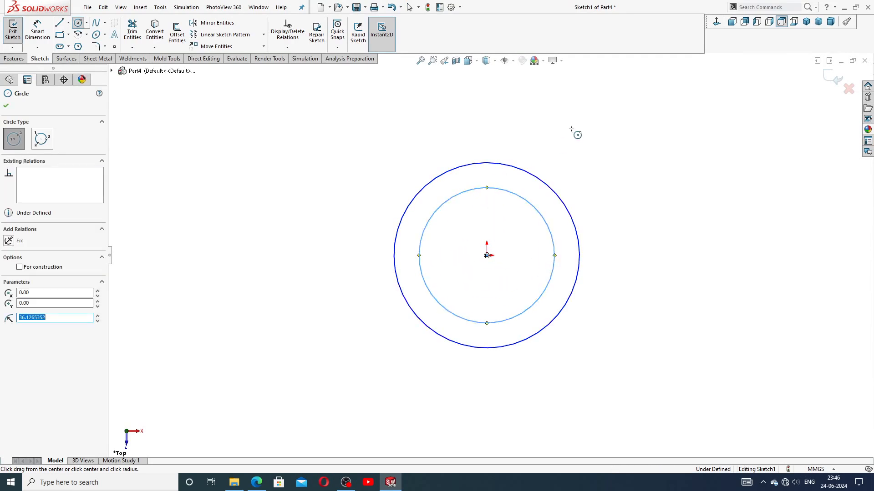
{"action": "right_click", "coordinate": [571, 130]}
{"action": "left_click", "coordinate": [590, 132]}
Dimension the inner circle to a 10 mm diameter and the outer circle to a 20 mm diameter
{"action": "left_click", "coordinate": [37, 30]}
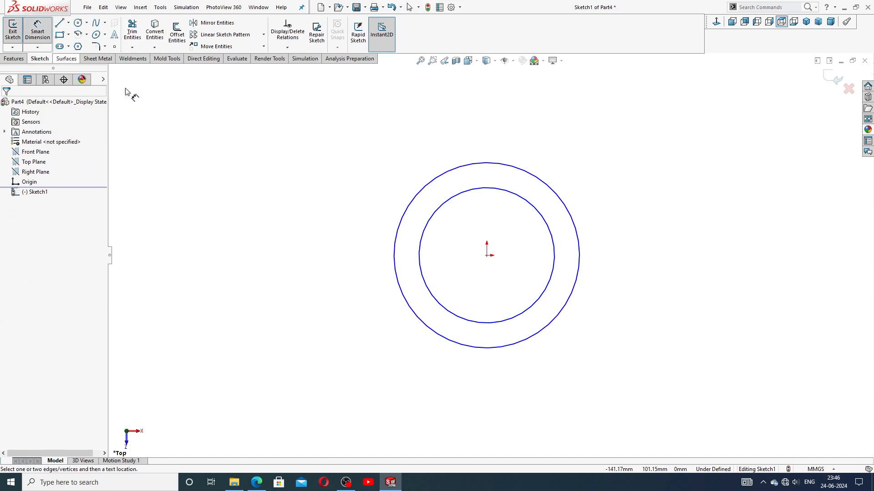
{"action": "left_click", "coordinate": [436, 214]}
{"action": "left_click", "coordinate": [358, 248]}
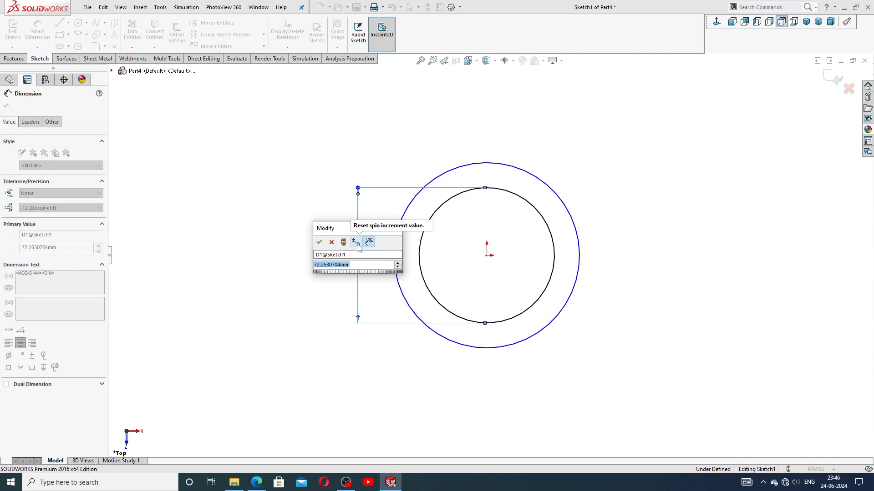
{"action": "type", "text": "10"}
{"action": "key", "text": "Return"}
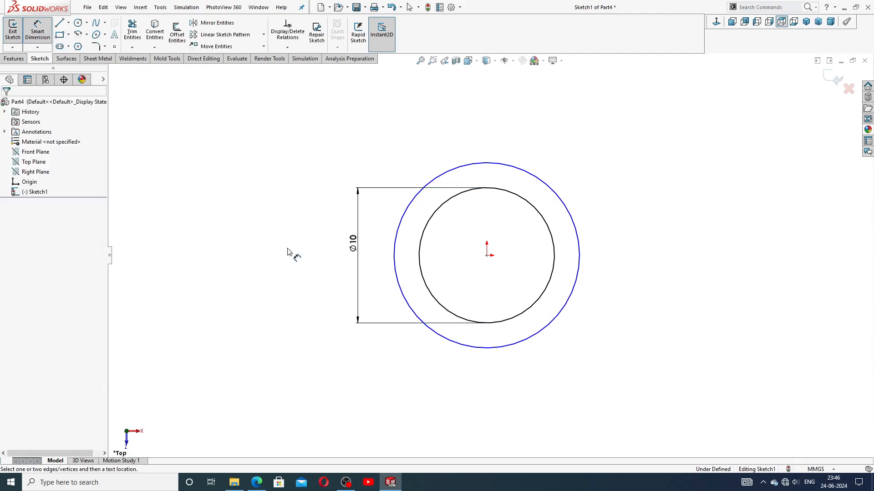
{"action": "left_click", "coordinate": [395, 250]}
{"action": "left_click", "coordinate": [317, 258]}
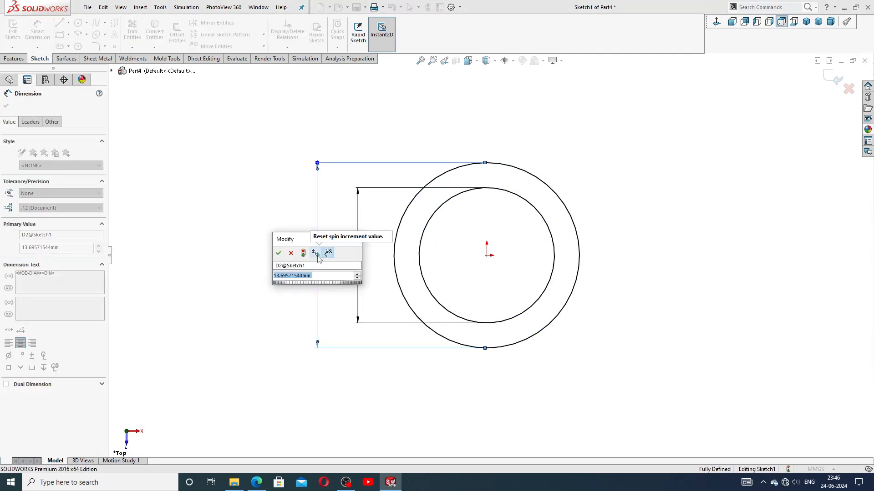
{"action": "type", "text": "20"}
{"action": "key", "text": "Return"}
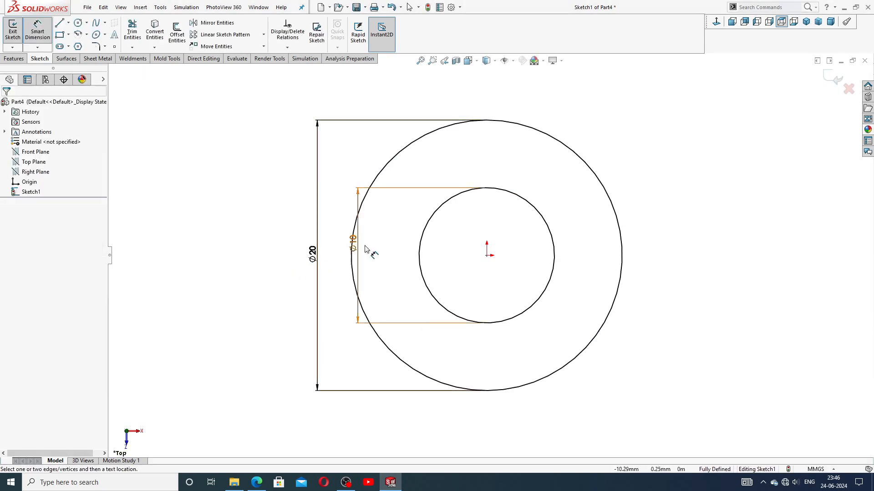
Move the 10 mm and 20 mm diameter dimensions closer to their circles and finish dimensioning
{"action": "left_click_drag", "start_coordinate": [354, 243], "coordinate": [402, 254]}
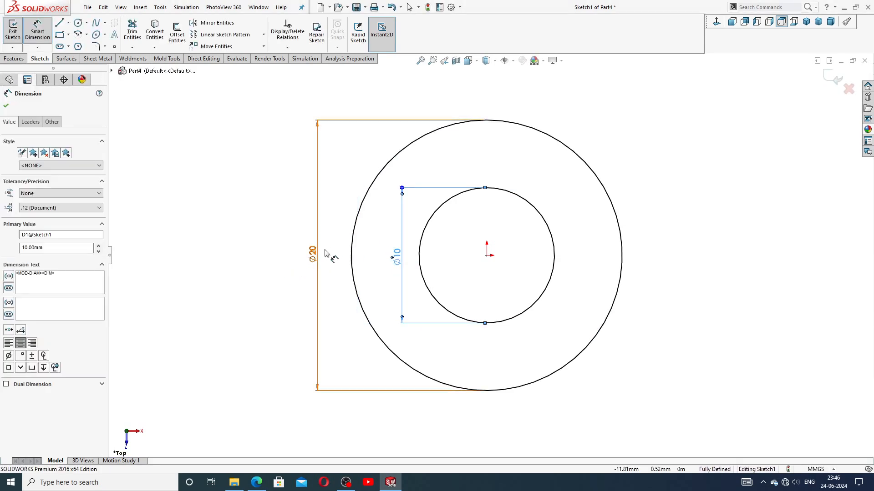
{"action": "left_click_drag", "start_coordinate": [326, 253], "coordinate": [339, 254]}
{"action": "left_click", "coordinate": [657, 140]}
{"action": "right_click", "coordinate": [669, 150]}
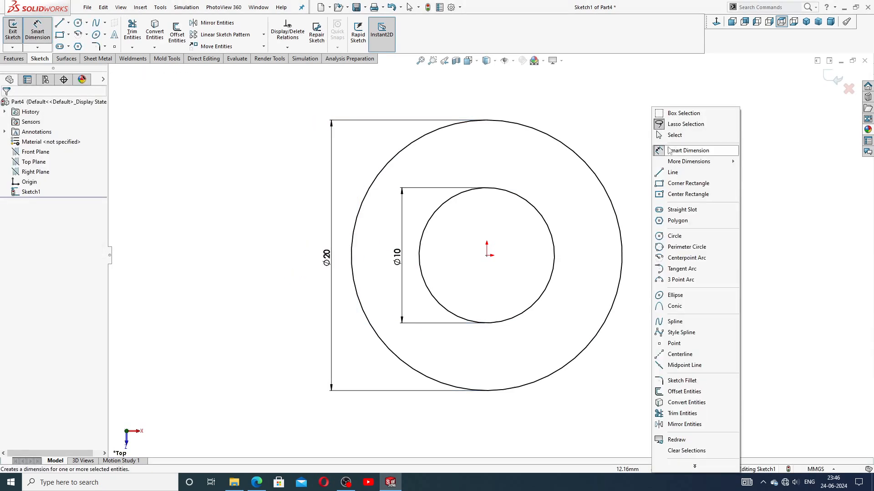
{"action": "left_click", "coordinate": [669, 150]}
Check the washer's thickness in the browser's M10 drawing PDF, return to SOLIDWORKS and extrude the sketch 2.3 mm
{"action": "left_click", "coordinate": [257, 483]}
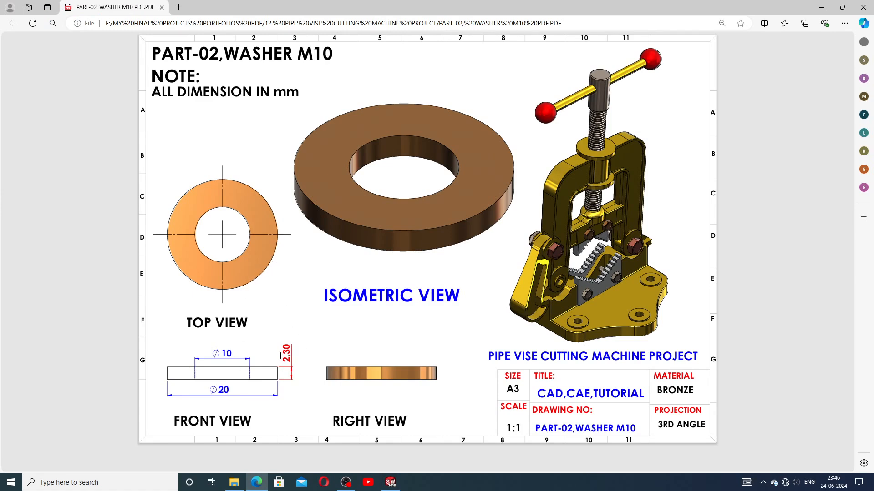
{"action": "left_click", "coordinate": [391, 481]}
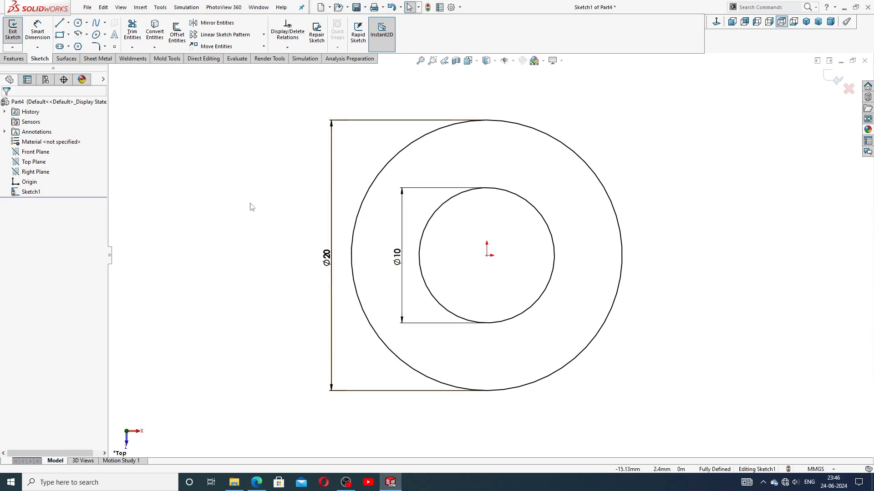
{"action": "left_click", "coordinate": [14, 58]}
{"action": "left_click", "coordinate": [18, 37]}
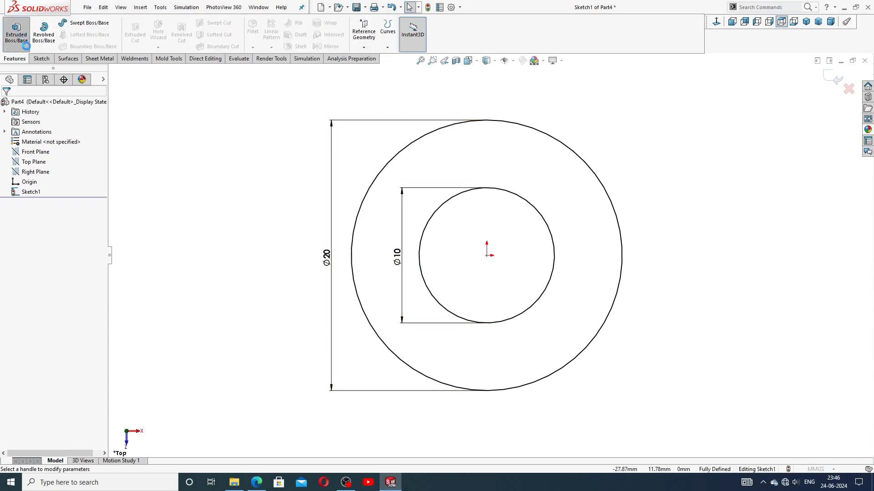
{"action": "type", "text": "2.3"}
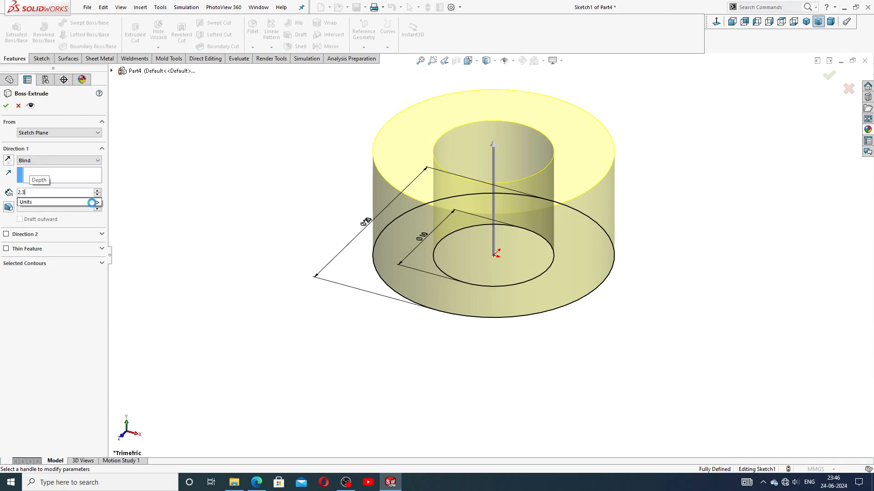
{"action": "key", "text": "Return"}
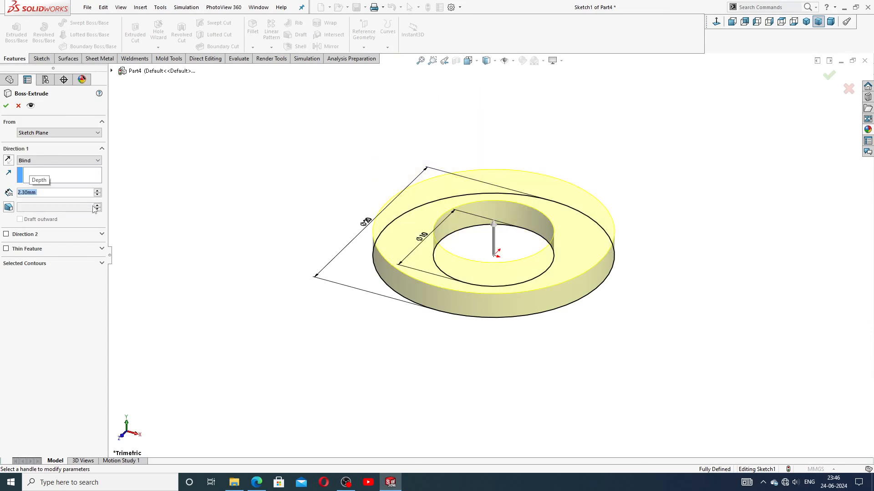
{"action": "scroll", "coordinate": [523, 248], "scroll_direction": "down", "scroll_amount": 2}
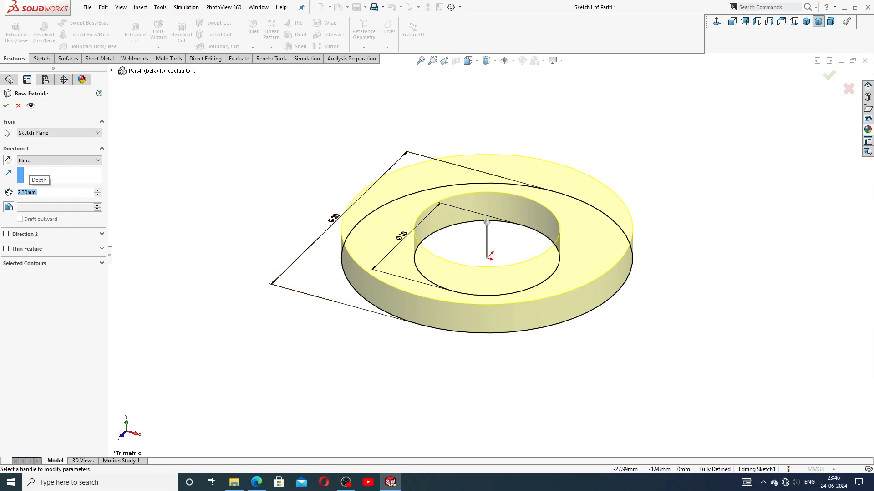
{"action": "left_click", "coordinate": [6, 106]}
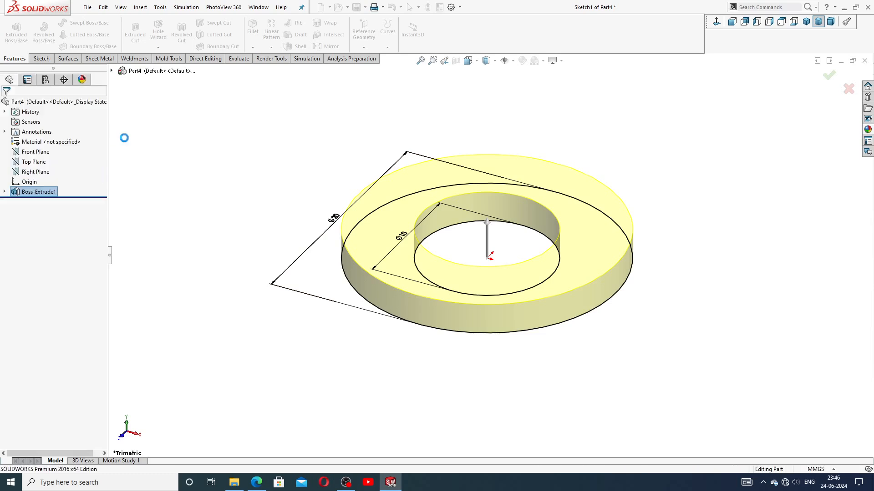
{"action": "left_click", "coordinate": [261, 190]}
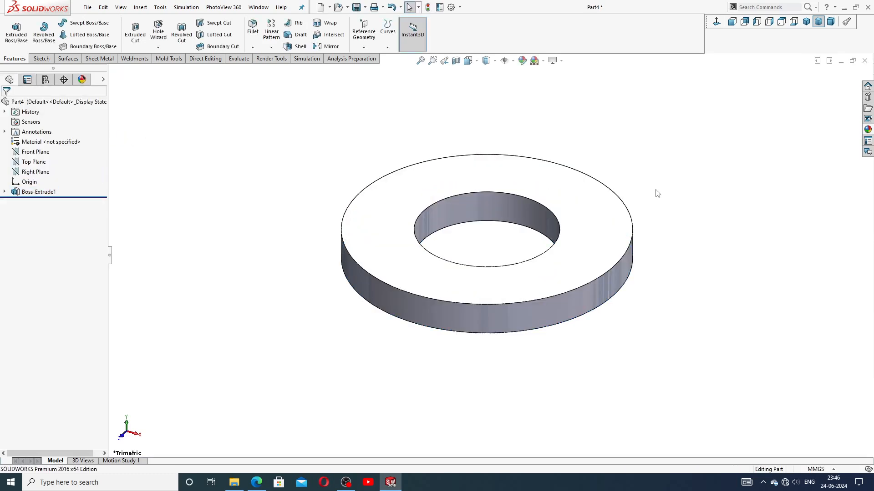
Apply the polished bronze metal appearance to the whole M10 washer
{"action": "middle_click_drag", "start_coordinate": [657, 193], "coordinate": [634, 150]}
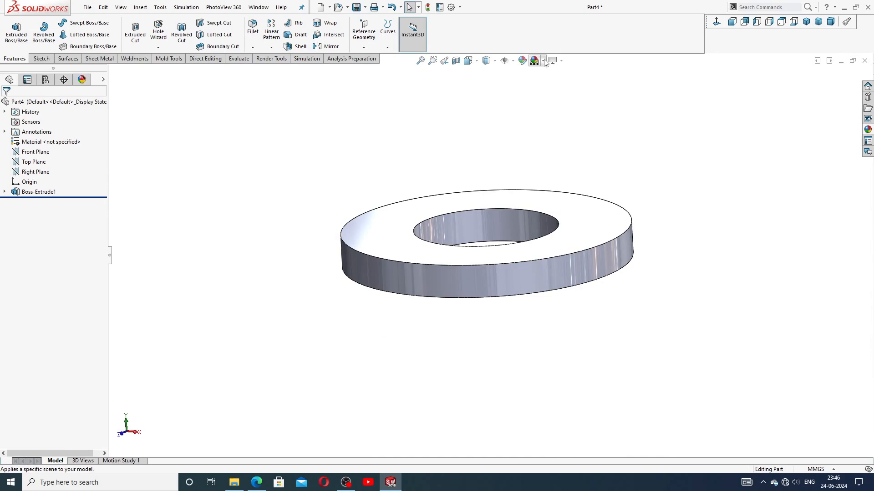
{"action": "left_click", "coordinate": [543, 61]}
{"action": "left_click", "coordinate": [691, 135]}
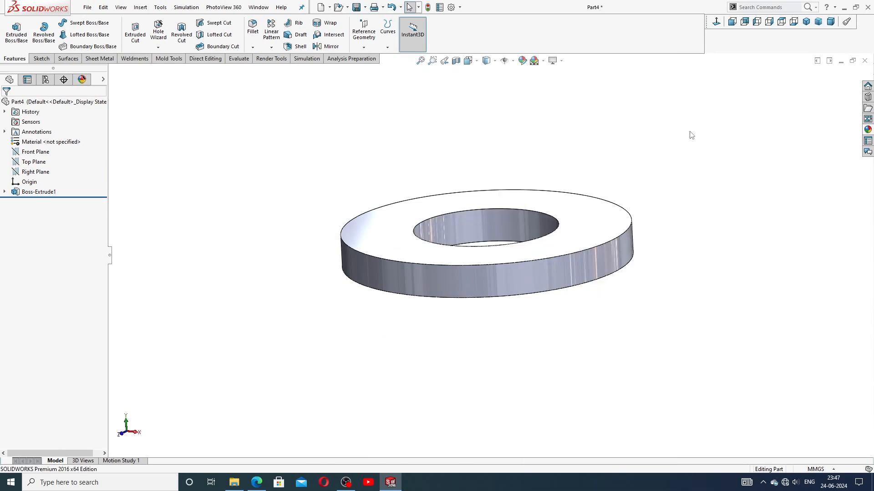
{"action": "middle_click_drag", "start_coordinate": [635, 224], "coordinate": [746, 201]}
{"action": "left_click", "coordinate": [868, 130]}
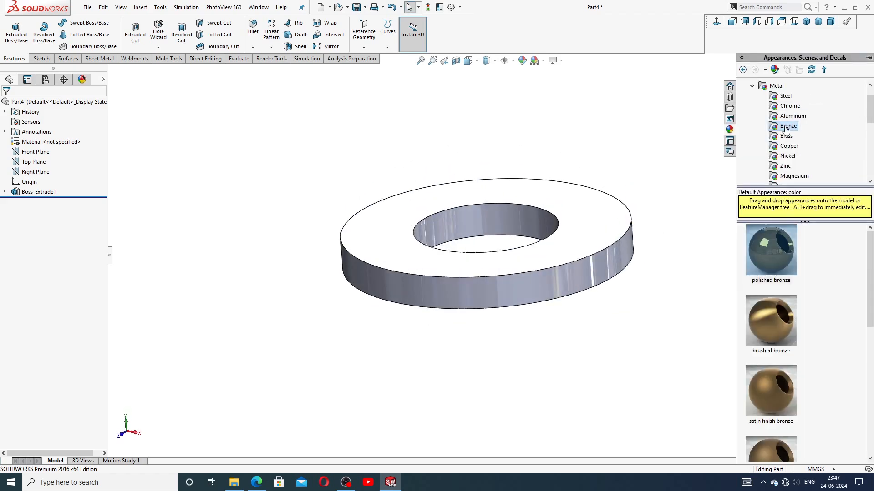
{"action": "double_click", "coordinate": [769, 241]}
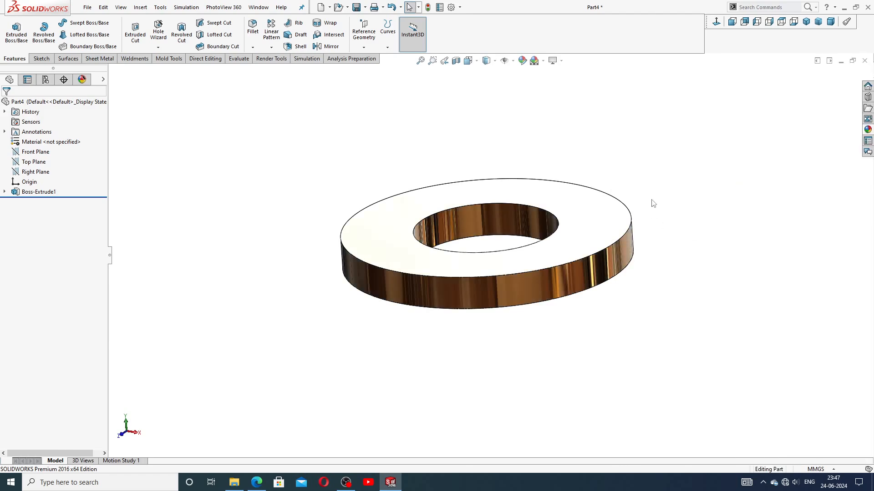
Examine the bronze M10 washer in isometric view and from several angles, including its bore and outer edge
{"action": "middle_click_drag", "start_coordinate": [656, 225], "coordinate": [687, 197]}
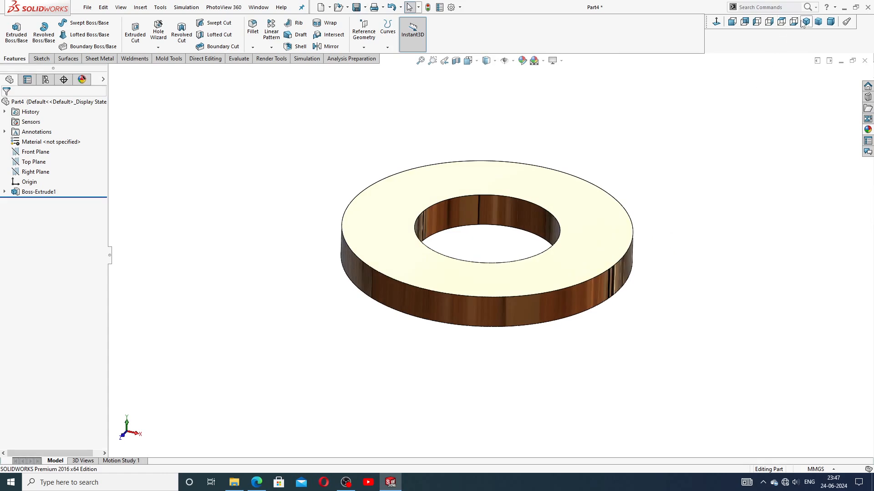
{"action": "key", "text": "ctrl+7"}
{"action": "mouse_move", "coordinate": [635, 151]}
{"action": "middle_mouse_down"}
{"action": "mouse_move", "coordinate": [632, 189]}
{"action": "mouse_move", "coordinate": [630, 143]}
{"action": "middle_mouse_up"}
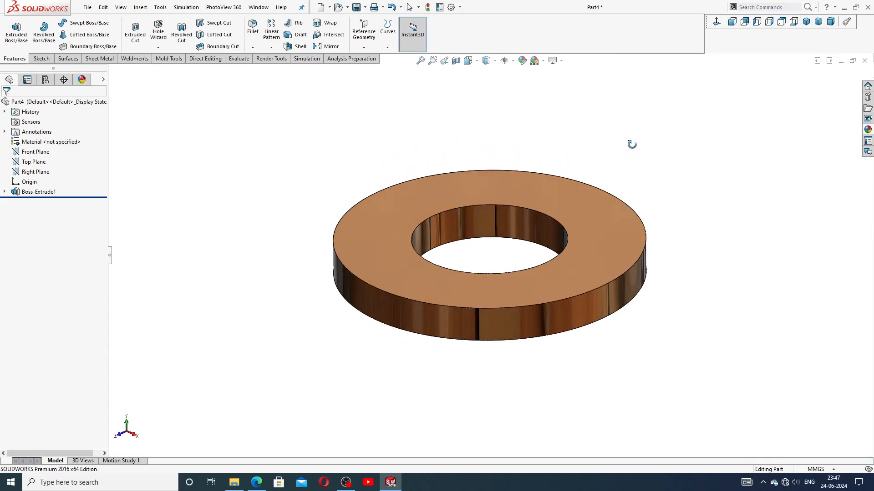
{"action": "scroll", "coordinate": [507, 257], "scroll_direction": "down", "scroll_amount": 3}
{"action": "middle_click_drag", "start_coordinate": [533, 240], "coordinate": [554, 218]}
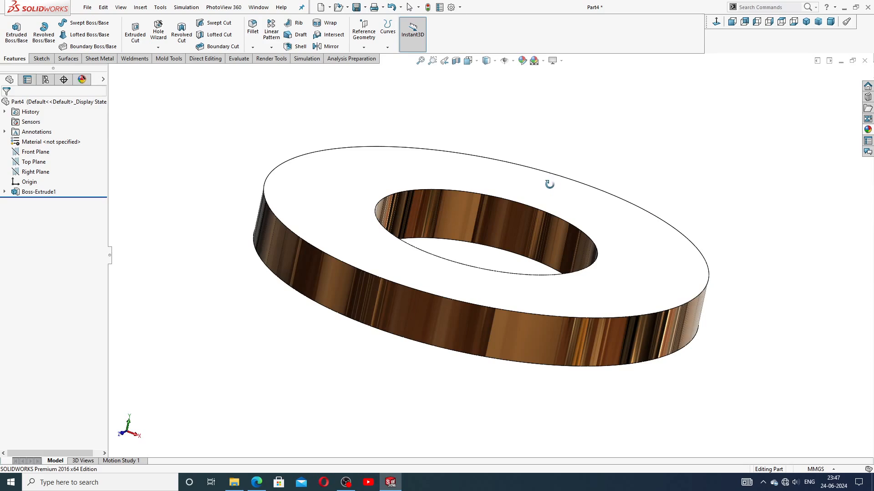
{"action": "middle_click_drag", "start_coordinate": [548, 183], "coordinate": [504, 386]}
{"action": "key", "text": "f"}
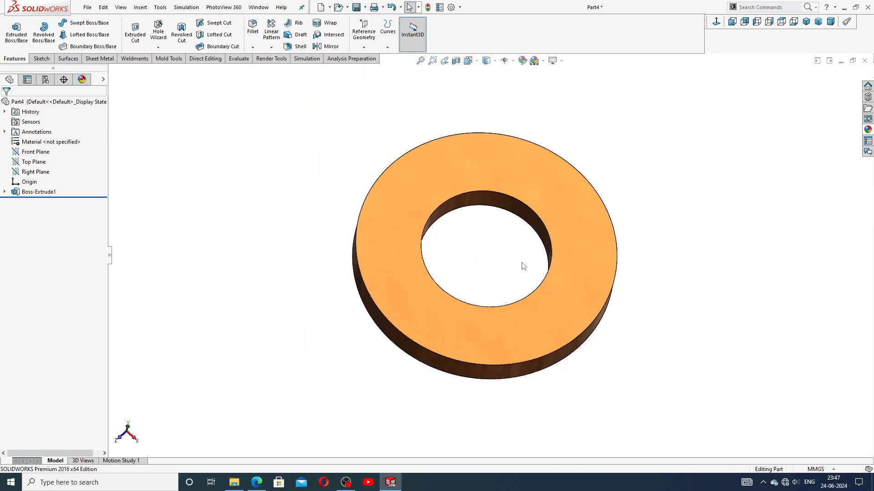
{"action": "mouse_move", "coordinate": [522, 265]}
{"action": "middle_mouse_down"}
{"action": "mouse_move", "coordinate": [519, 330]}
{"action": "mouse_move", "coordinate": [514, 180]}
{"action": "middle_mouse_up"}
{"action": "scroll", "coordinate": [508, 261], "scroll_direction": "down", "scroll_amount": 3}
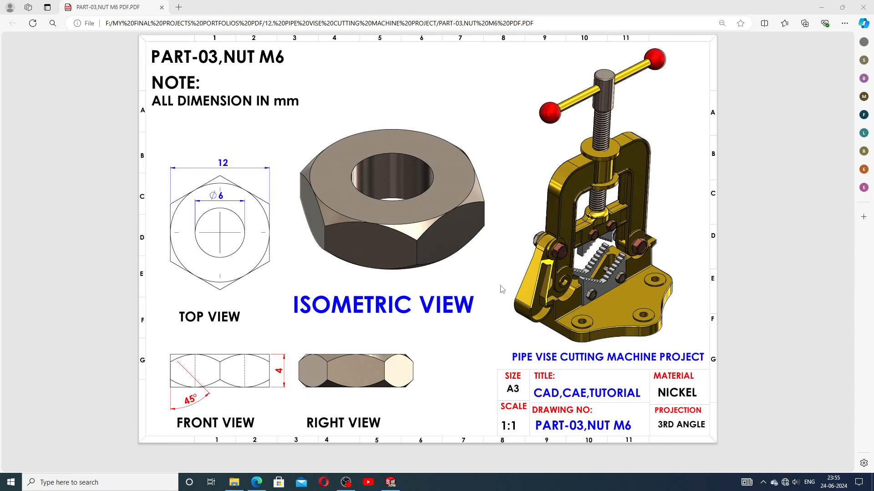
Switch from the M6 nut drawing to SOLIDWORKS and examine the nut's chamfered corners, bore and front profile
{"action": "left_click", "coordinate": [391, 483]}
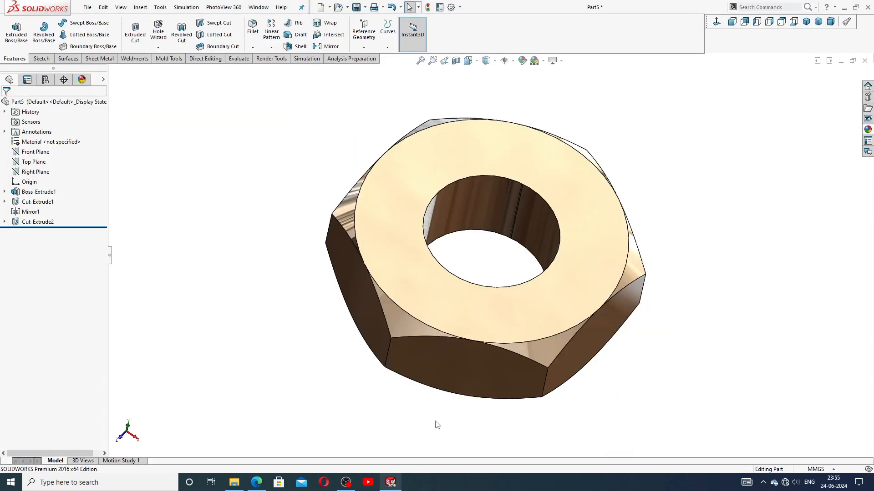
{"action": "middle_click_drag", "start_coordinate": [508, 320], "coordinate": [441, 283]}
{"action": "scroll", "coordinate": [522, 271], "scroll_direction": "up", "scroll_amount": 3}
{"action": "scroll", "coordinate": [503, 250], "scroll_direction": "down", "scroll_amount": 5}
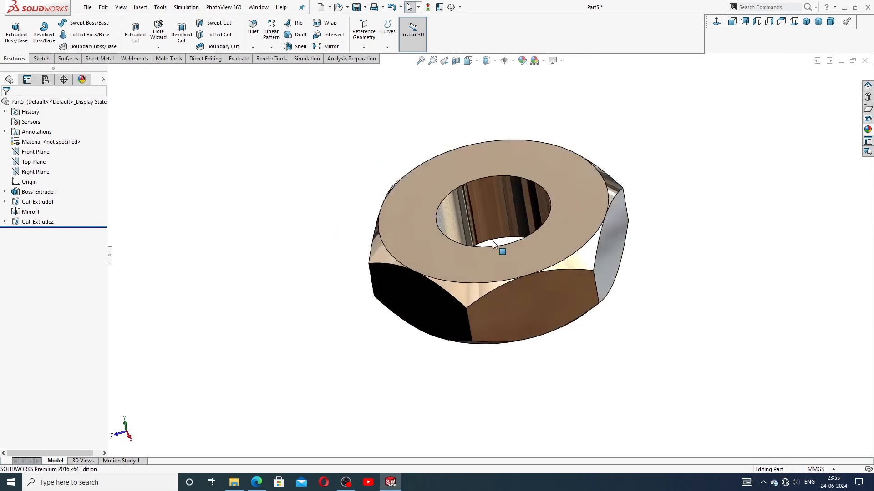
{"action": "middle_click_drag", "start_coordinate": [504, 214], "coordinate": [682, 107]}
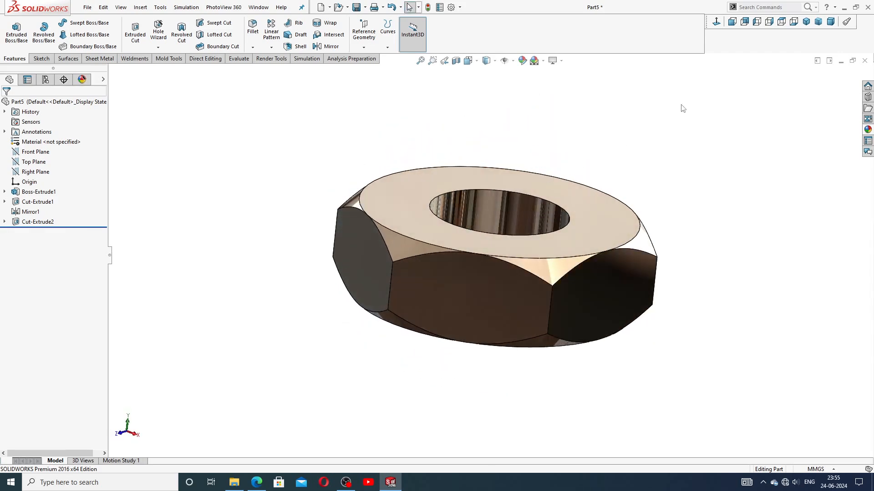
{"action": "left_click", "coordinate": [806, 22]}
{"action": "left_click", "coordinate": [717, 22]}
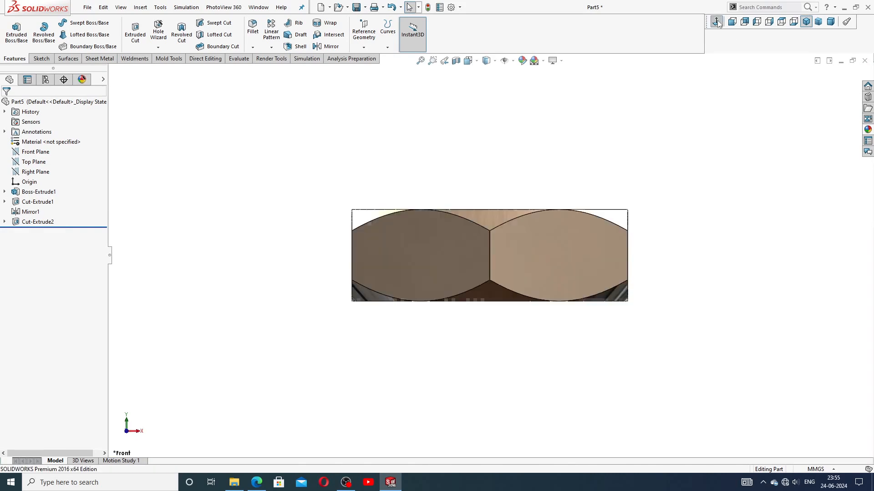
{"action": "middle_click_drag", "start_coordinate": [702, 177], "coordinate": [566, 161]}
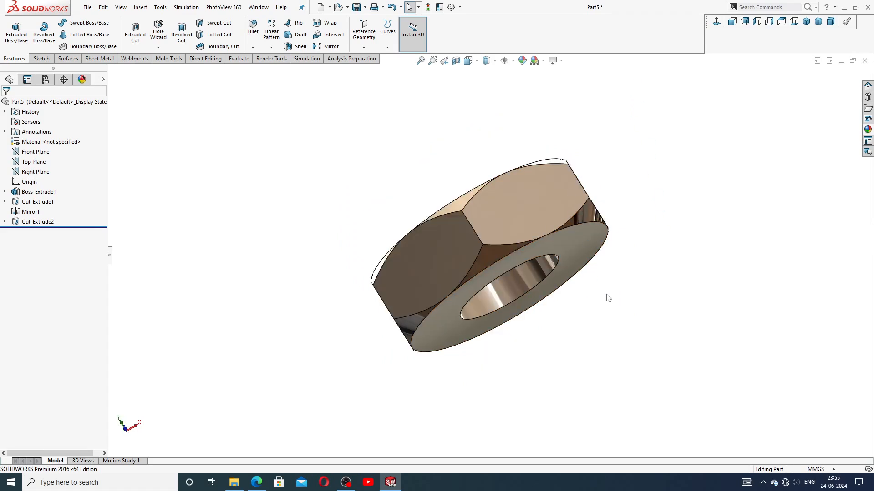
{"action": "middle_click_drag", "start_coordinate": [600, 273], "coordinate": [649, 343]}
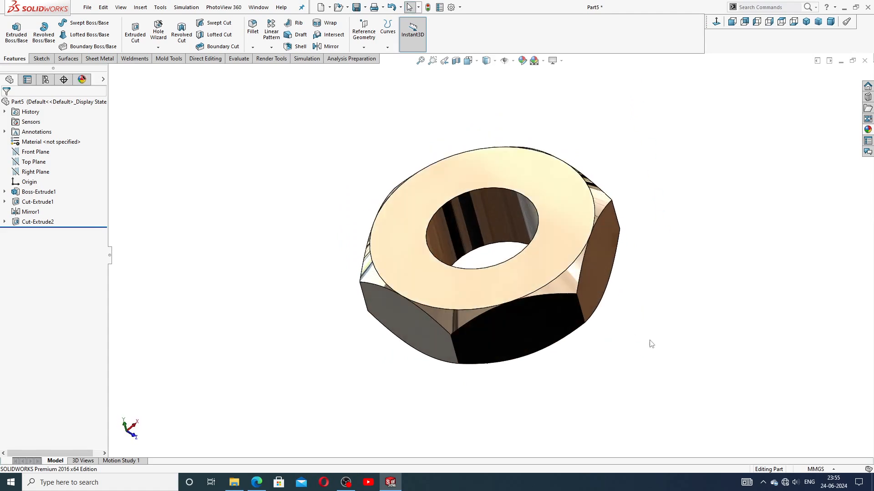
{"action": "scroll", "coordinate": [560, 249], "scroll_direction": "down", "scroll_amount": 3}
{"action": "scroll", "coordinate": [566, 254], "scroll_direction": "up", "scroll_amount": 2}
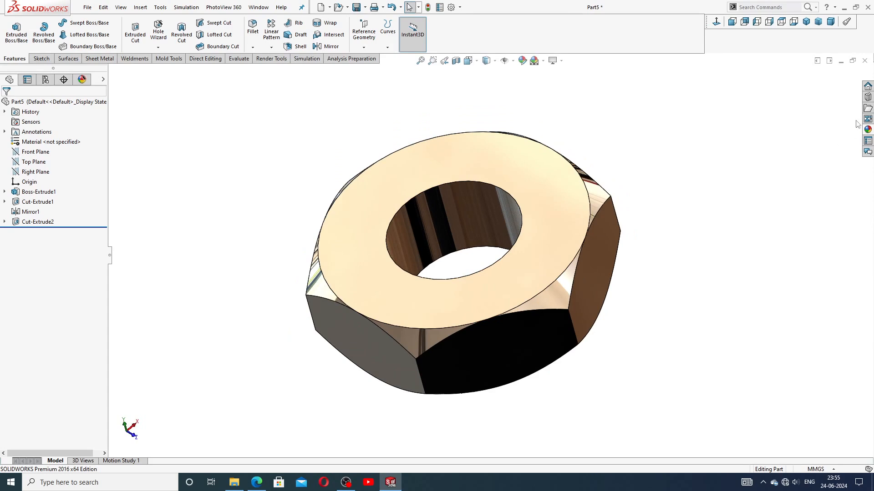
Close the nut part and create a new part document
{"action": "left_click", "coordinate": [865, 60]}
{"action": "left_click", "coordinate": [450, 250]}
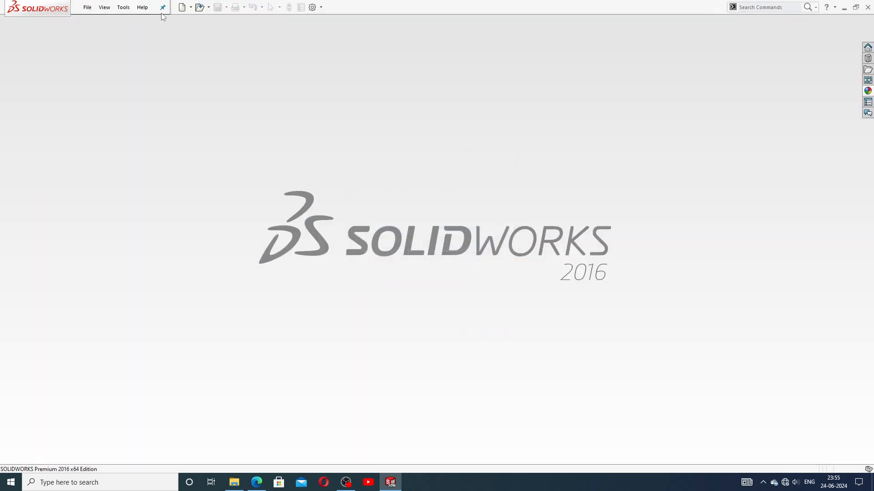
{"action": "left_click", "coordinate": [182, 7]}
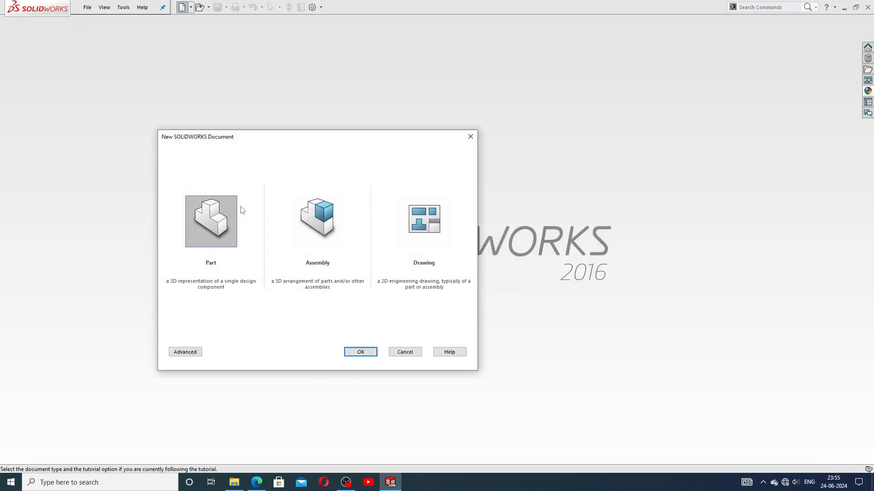
{"action": "left_click", "coordinate": [360, 353]}
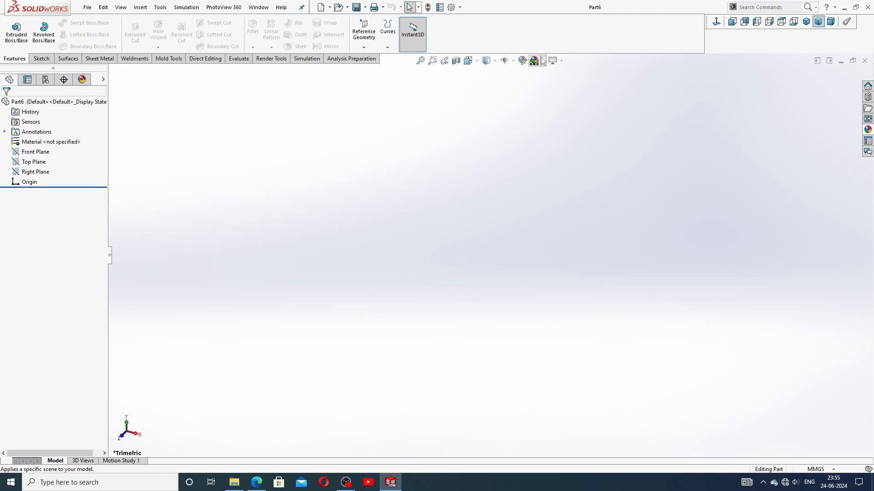
Apply the Plain White scene and set the image quality to the highest resolution for shaded and wireframe display
{"action": "left_click", "coordinate": [545, 60]}
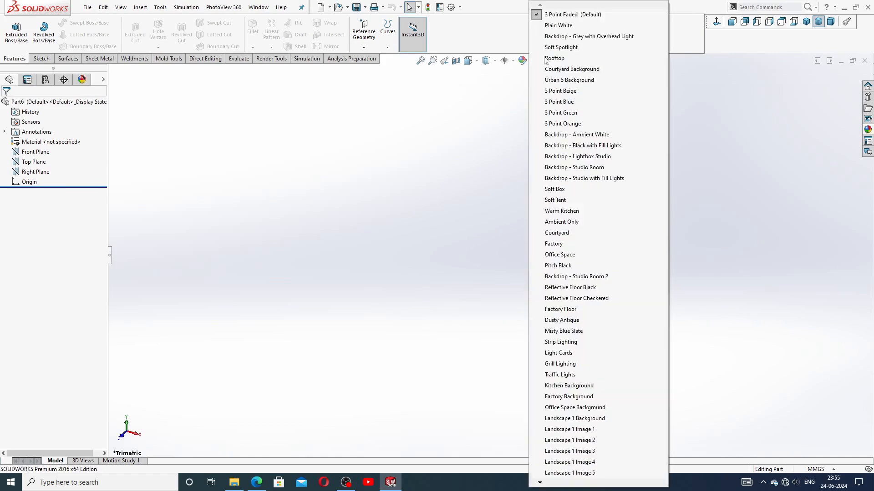
{"action": "left_click", "coordinate": [555, 25]}
{"action": "left_click", "coordinate": [451, 7]}
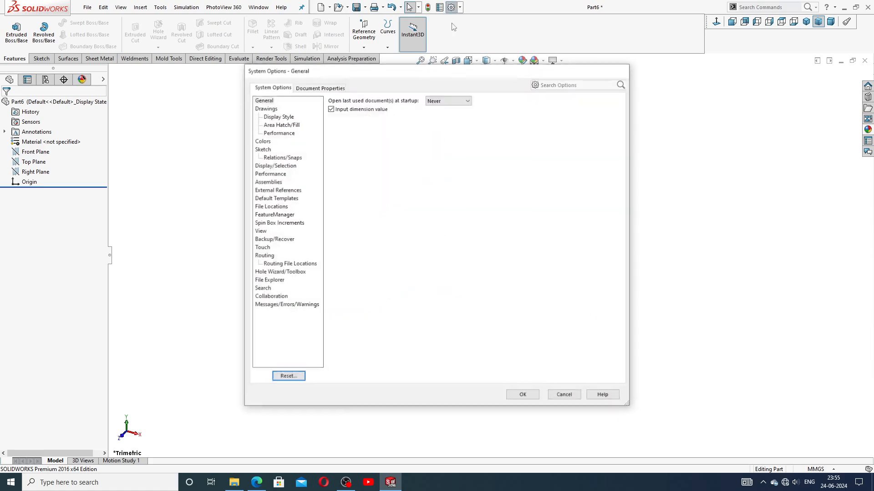
{"action": "left_click", "coordinate": [329, 89]}
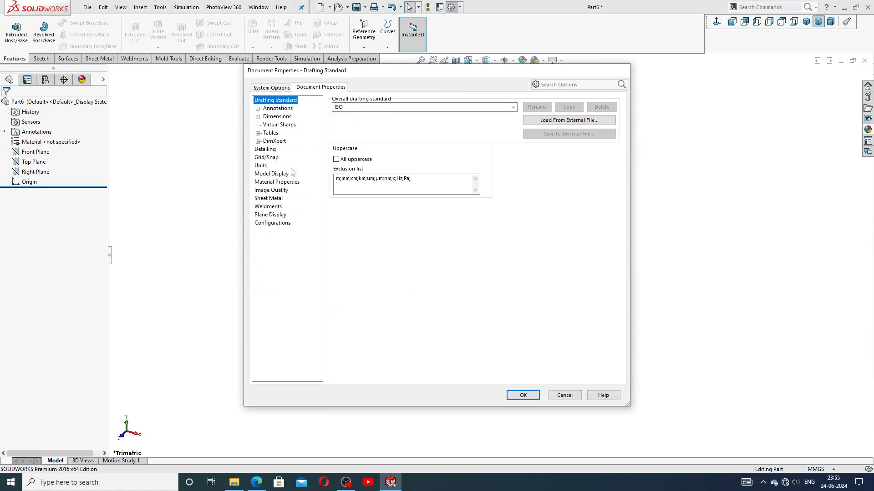
{"action": "left_click", "coordinate": [274, 191]}
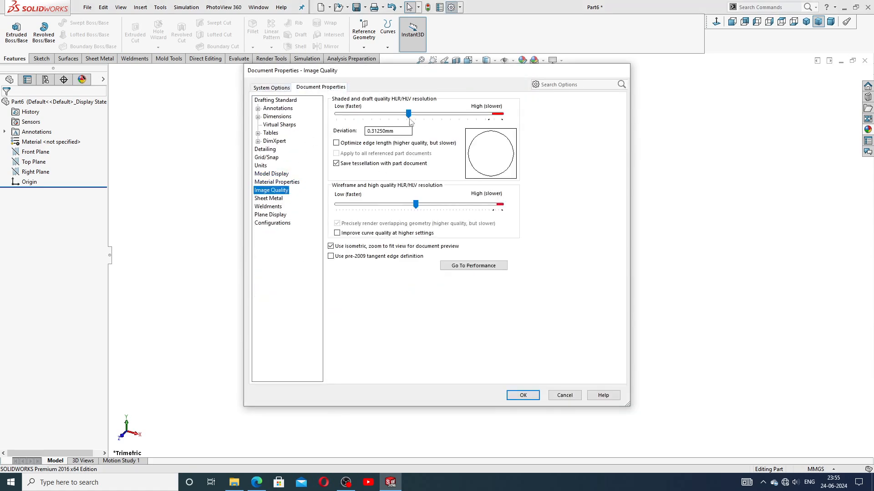
{"action": "left_click_drag", "start_coordinate": [408, 114], "coordinate": [501, 113]}
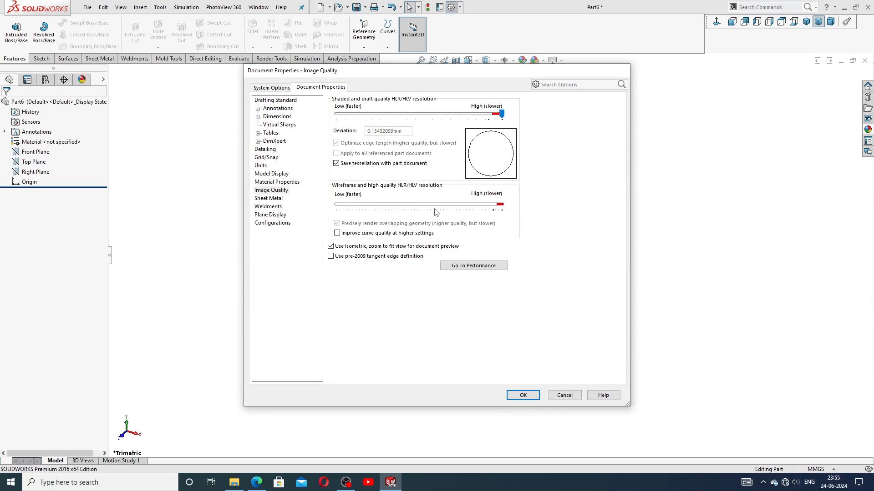
{"action": "left_click_drag", "start_coordinate": [434, 210], "coordinate": [502, 210]}
{"action": "left_click", "coordinate": [522, 396]}
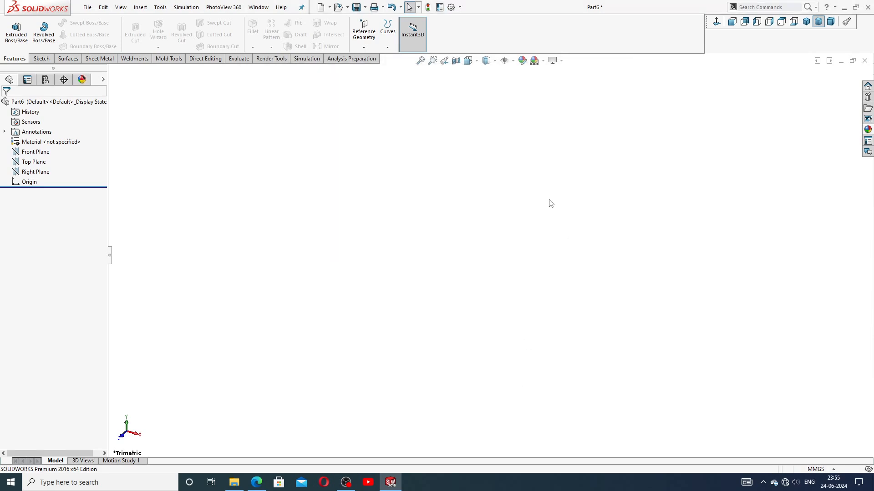
Check the nut drawing, then sketch a six-sided, inscribed-circle polygon about 104 mm across flats on the Top Plane, centred on the origin
{"action": "left_click", "coordinate": [257, 483]}
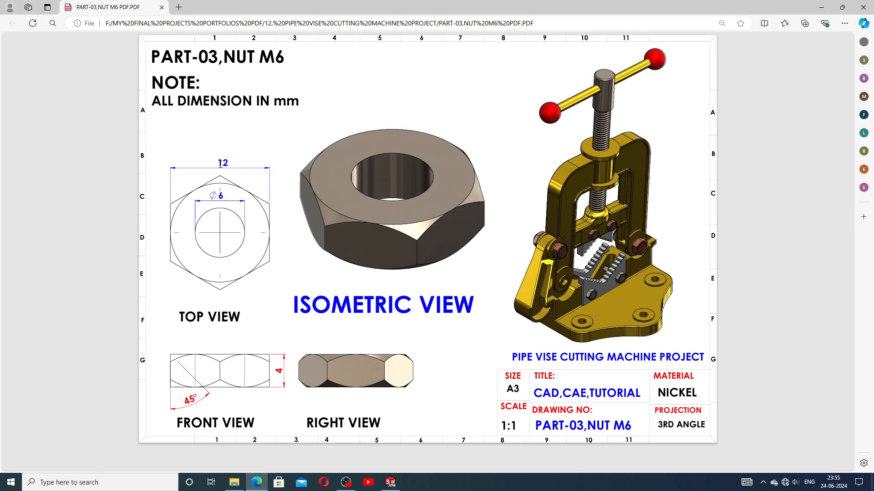
{"action": "left_click", "coordinate": [390, 482]}
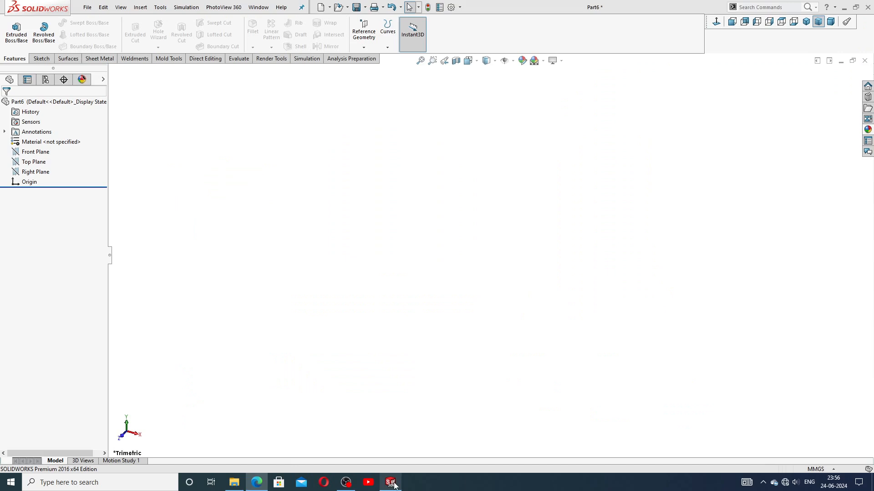
{"action": "left_click", "coordinate": [45, 163]}
{"action": "left_click", "coordinate": [54, 154]}
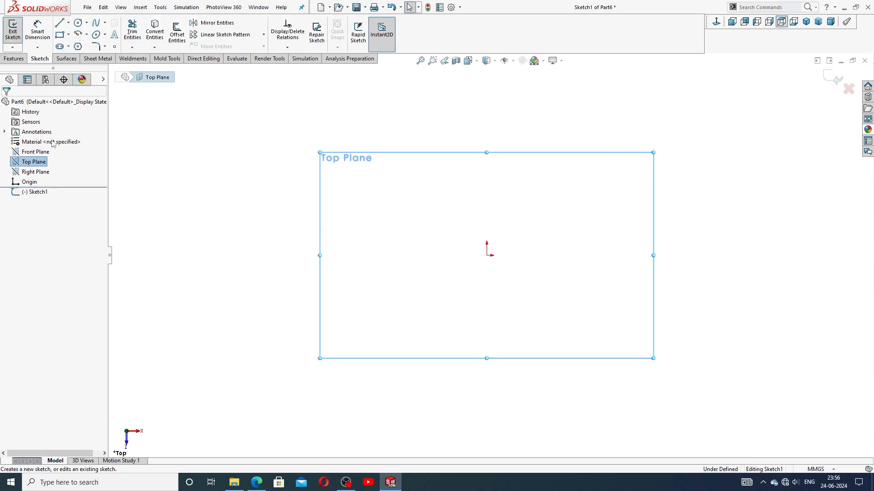
{"action": "left_click", "coordinate": [78, 47]}
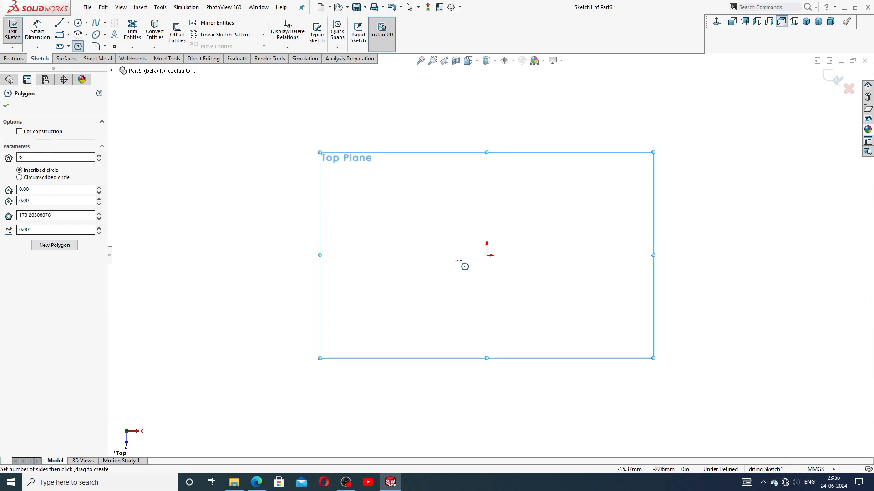
{"action": "left_click", "coordinate": [486, 255]}
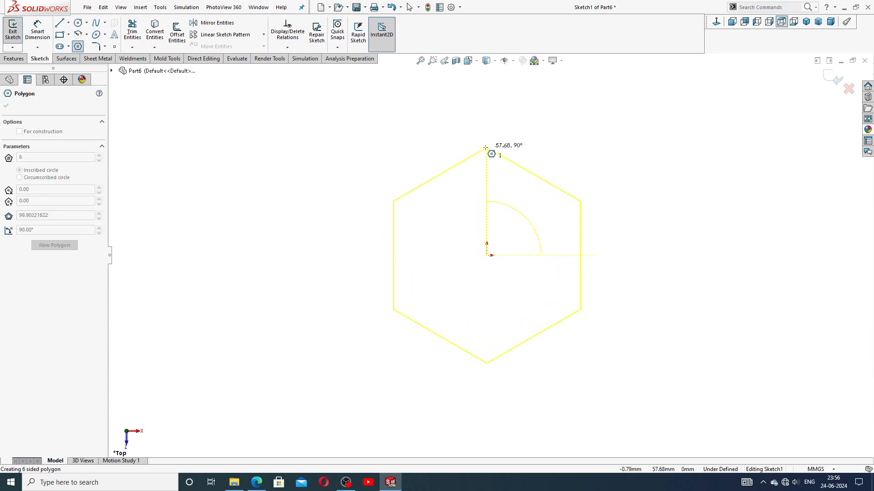
{"action": "left_click", "coordinate": [487, 143]}
{"action": "right_click", "coordinate": [559, 149]}
{"action": "left_click", "coordinate": [578, 154]}
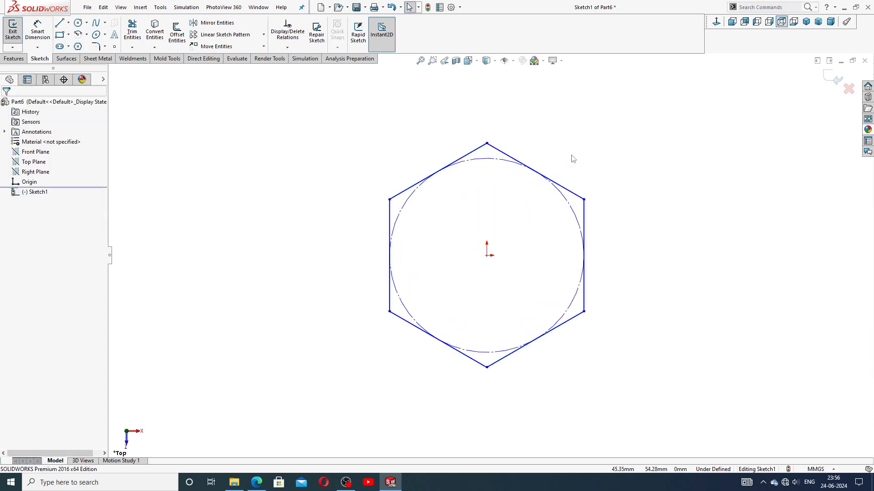
Make the hexagon's left side vertical and dimension the distance between its two vertical sides as 12 mm, placed just above the hexagon
{"action": "left_click", "coordinate": [390, 222]}
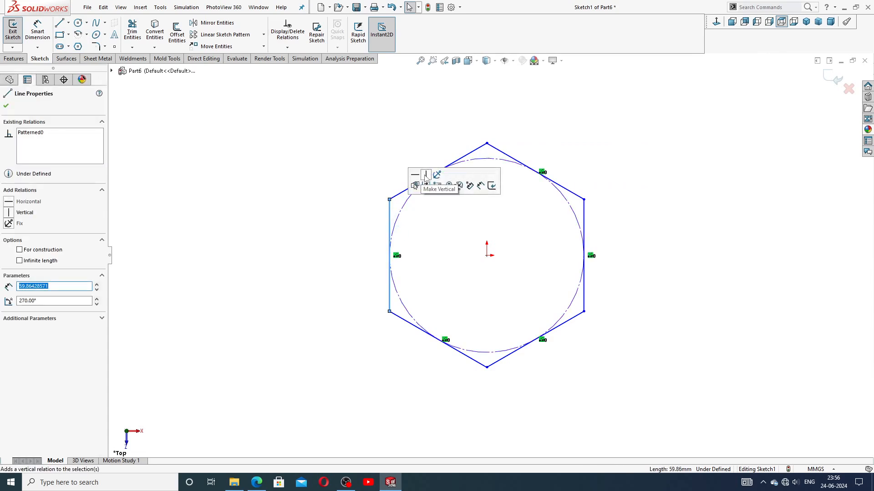
{"action": "left_click", "coordinate": [380, 122]}
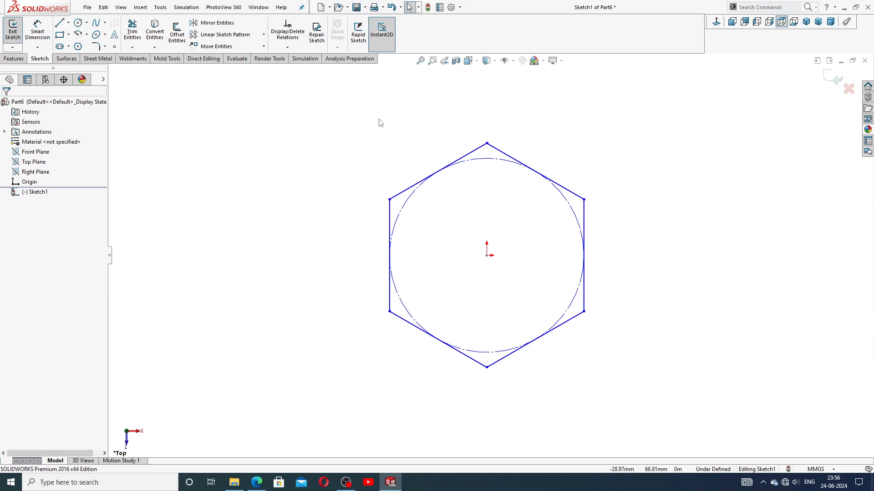
{"action": "left_click", "coordinate": [38, 30]}
{"action": "left_click", "coordinate": [390, 210]}
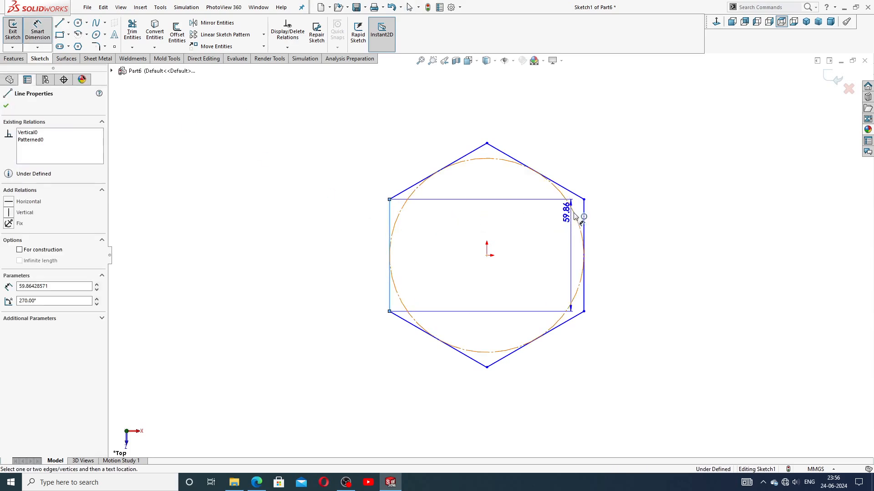
{"action": "left_click", "coordinate": [584, 206]}
{"action": "left_click", "coordinate": [496, 123]}
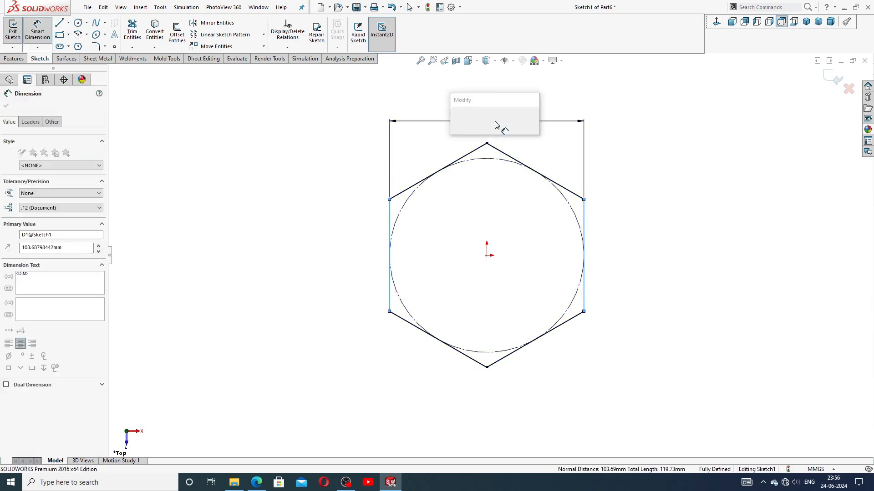
{"action": "type", "text": "12"}
{"action": "key", "text": "Return"}
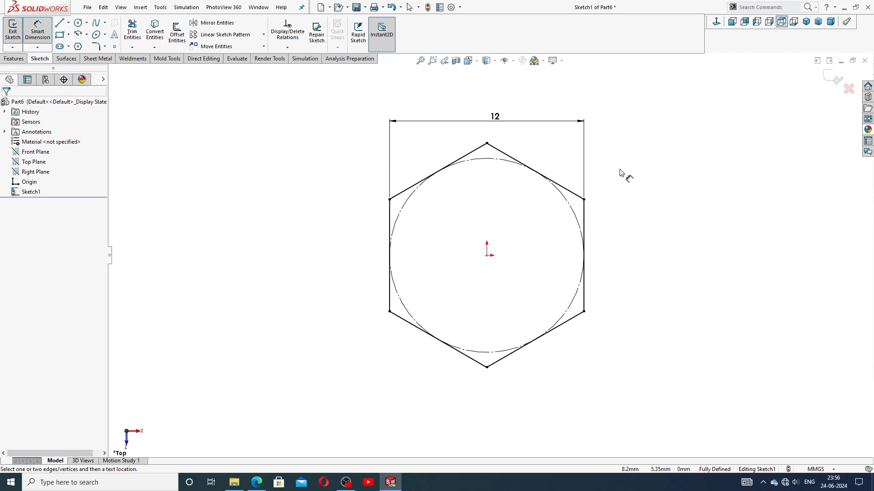
{"action": "right_click", "coordinate": [643, 111]}
{"action": "left_click", "coordinate": [655, 135]}
{"action": "left_click_drag", "start_coordinate": [495, 117], "coordinate": [496, 123]}
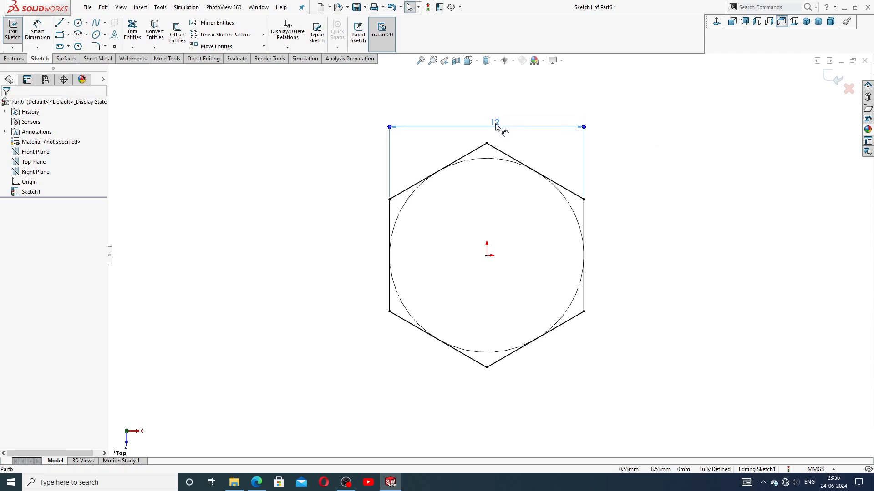
{"action": "left_click", "coordinate": [669, 150]}
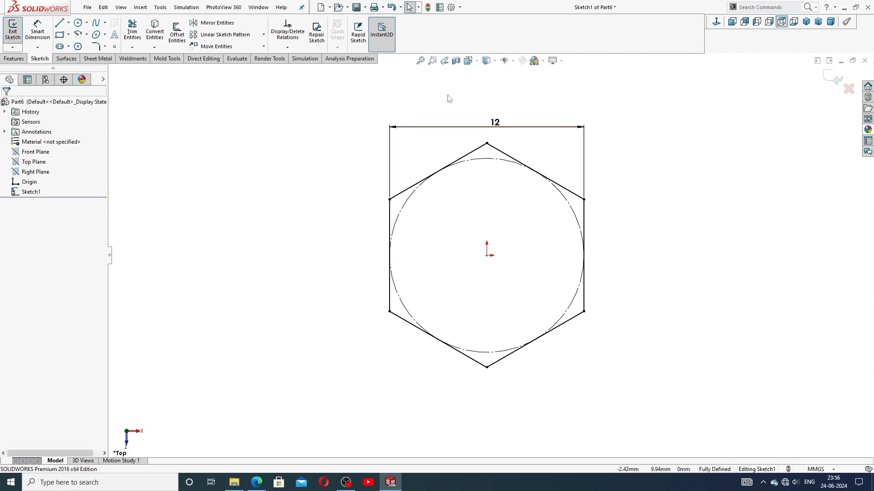
Extrude the hexagon 4 mm with the Mid Plane end condition, checking the thickness against the nut drawing
{"action": "left_click", "coordinate": [14, 58]}
{"action": "left_click", "coordinate": [16, 32]}
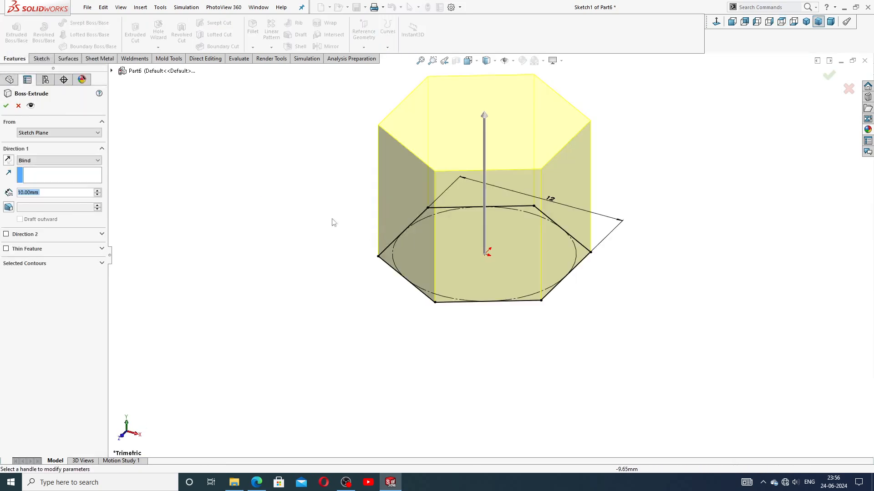
{"action": "left_click", "coordinate": [56, 162]}
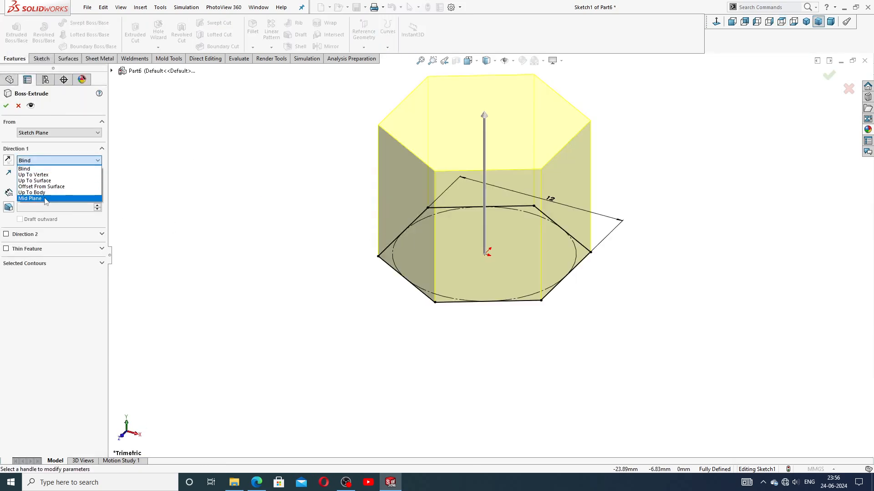
{"action": "left_click", "coordinate": [44, 199]}
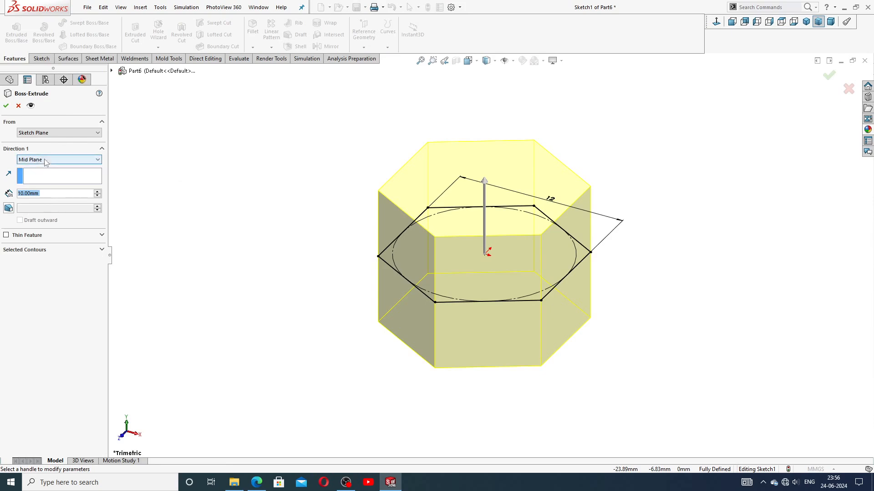
{"action": "type", "text": "4"}
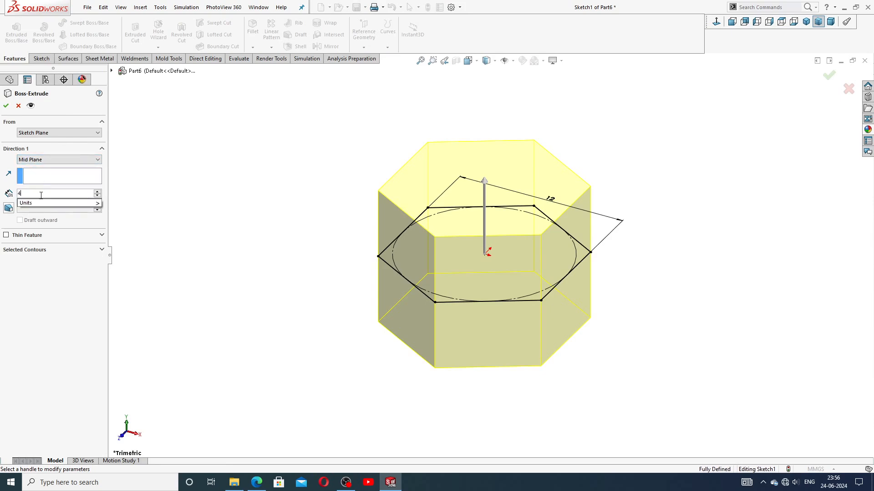
{"action": "key", "text": "Return"}
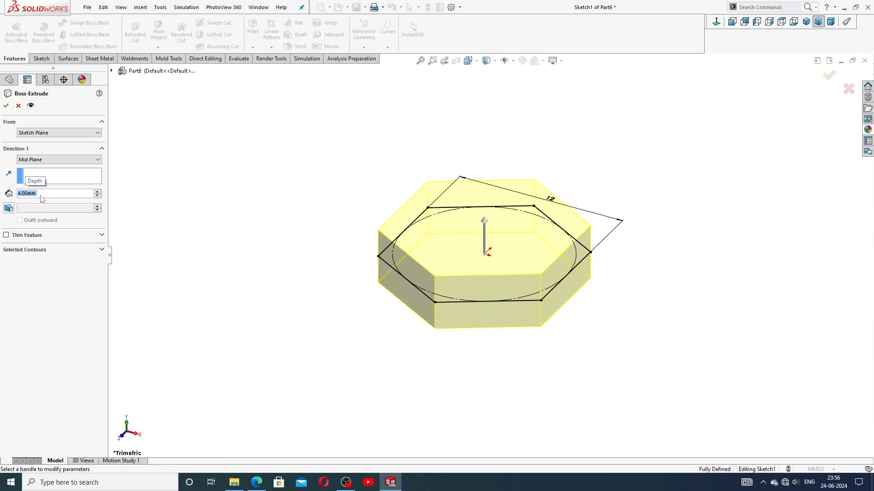
{"action": "left_click", "coordinate": [257, 482]}
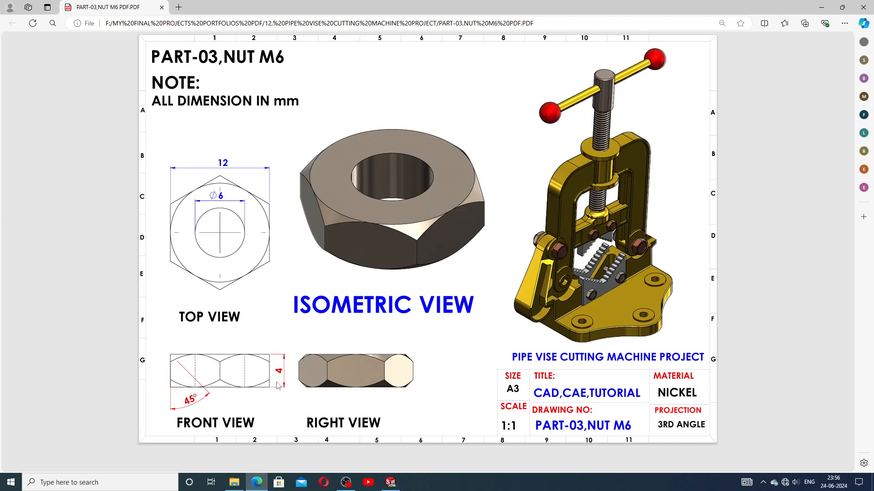
{"action": "left_click", "coordinate": [390, 482]}
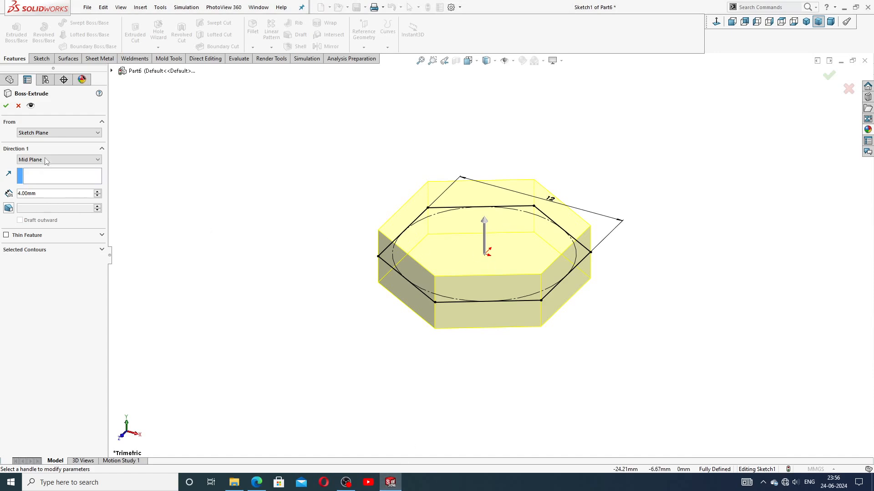
{"action": "left_click", "coordinate": [6, 107]}
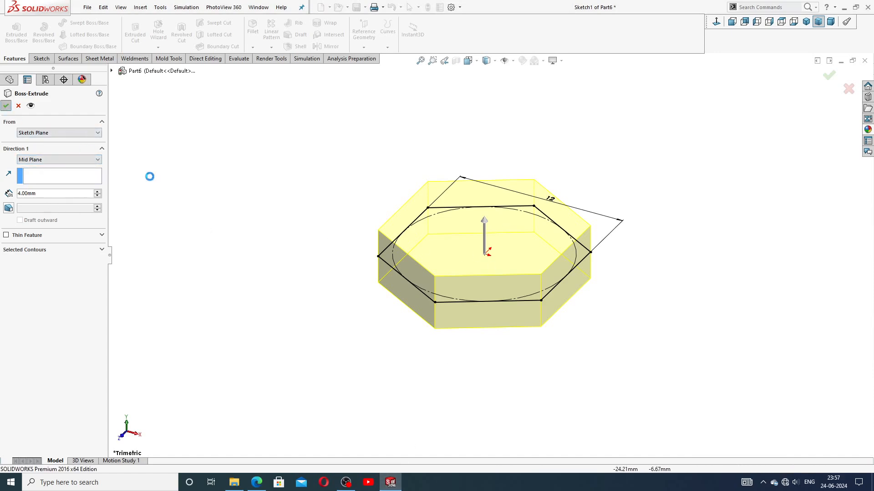
Start a sketch on the hexagonal body's upper face and draw a circle of about 6 mm radius centred on the origin
{"action": "scroll", "coordinate": [488, 263], "scroll_direction": "down", "scroll_amount": 3}
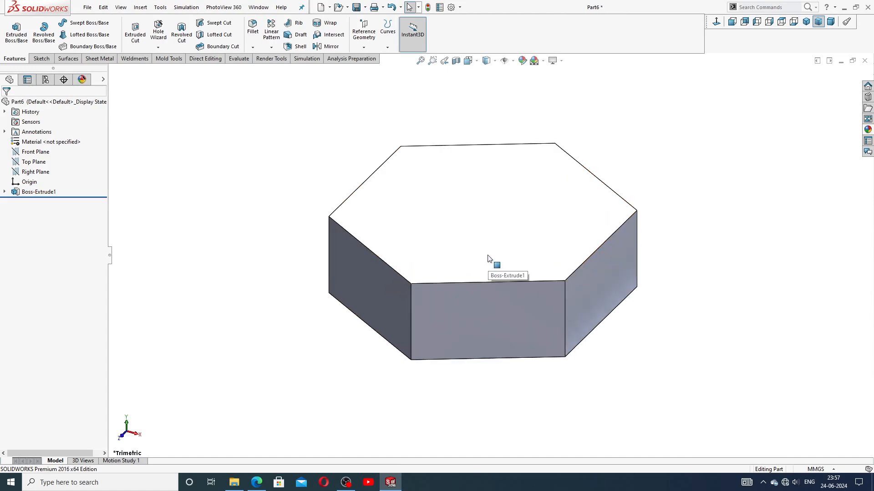
{"action": "left_click", "coordinate": [477, 246]}
{"action": "left_click", "coordinate": [509, 213]}
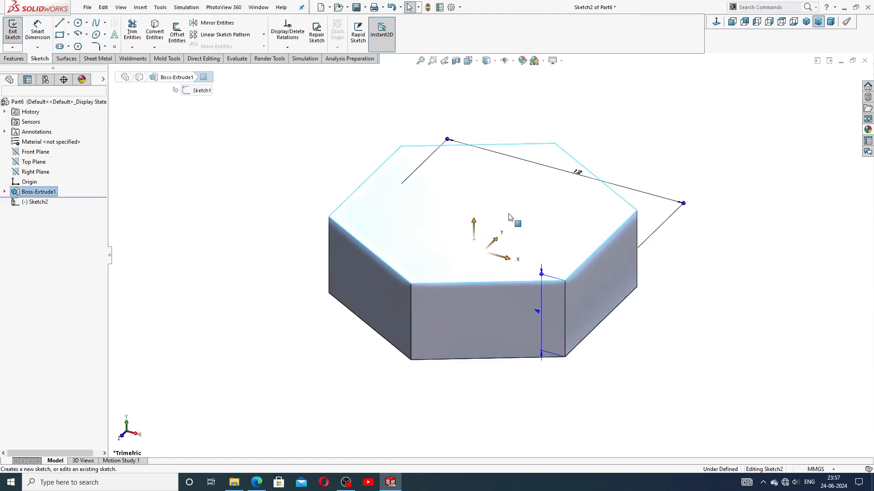
{"action": "middle_click_drag", "start_coordinate": [506, 154], "coordinate": [508, 187]}
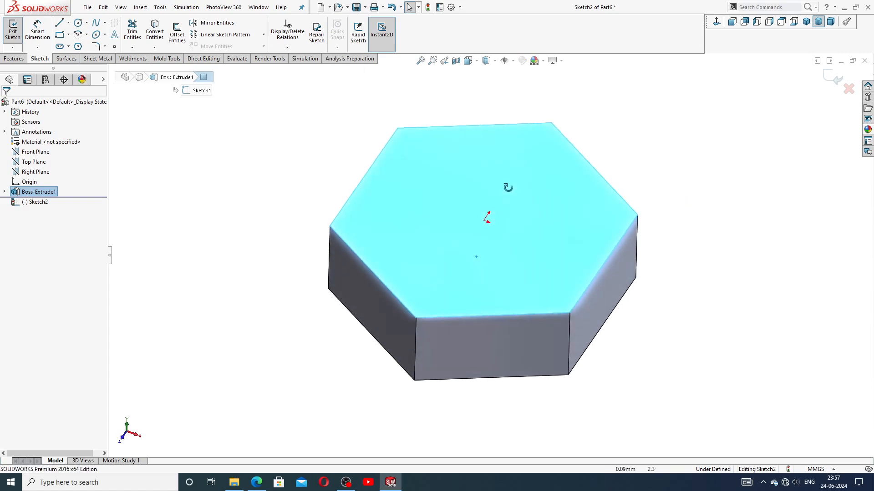
{"action": "left_click", "coordinate": [78, 23]}
{"action": "left_click", "coordinate": [485, 220]}
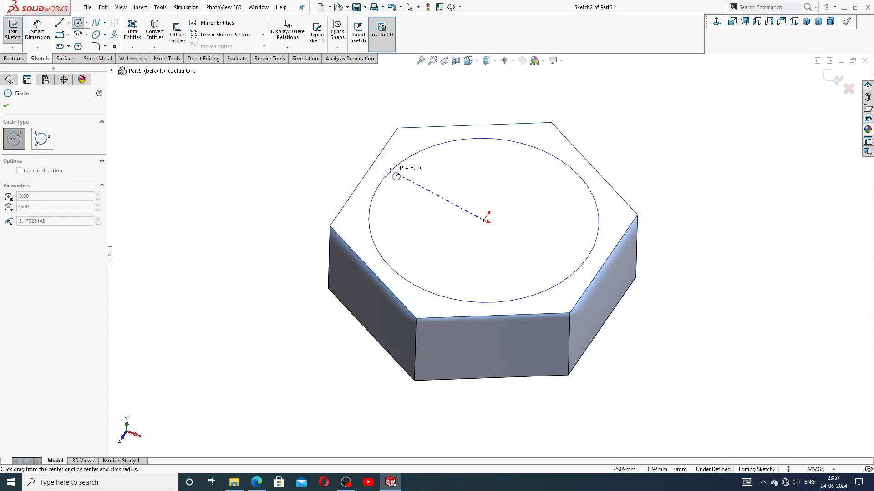
{"action": "left_click", "coordinate": [373, 163]}
{"action": "right_click", "coordinate": [353, 150]}
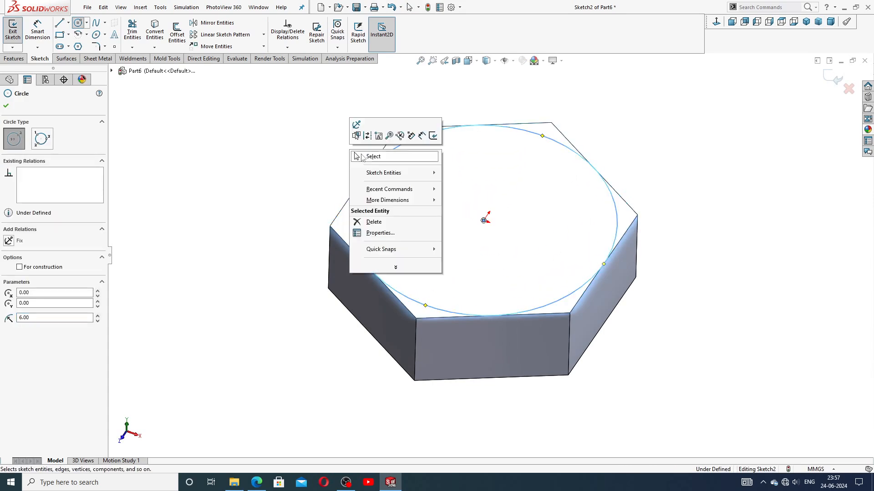
{"action": "left_click", "coordinate": [370, 154]}
Add a tangent relation between the circle and an adjacent edge of the hexagonal face
{"action": "scroll", "coordinate": [396, 170], "scroll_direction": "down", "scroll_amount": 3}
{"action": "left_click", "coordinate": [397, 160]}
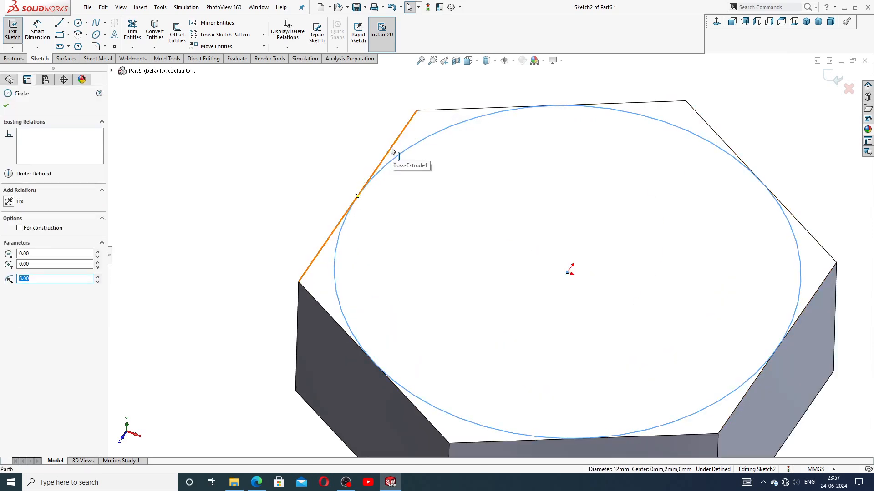
{"action": "left_click", "coordinate": [390, 150], "text": "ctrl"}
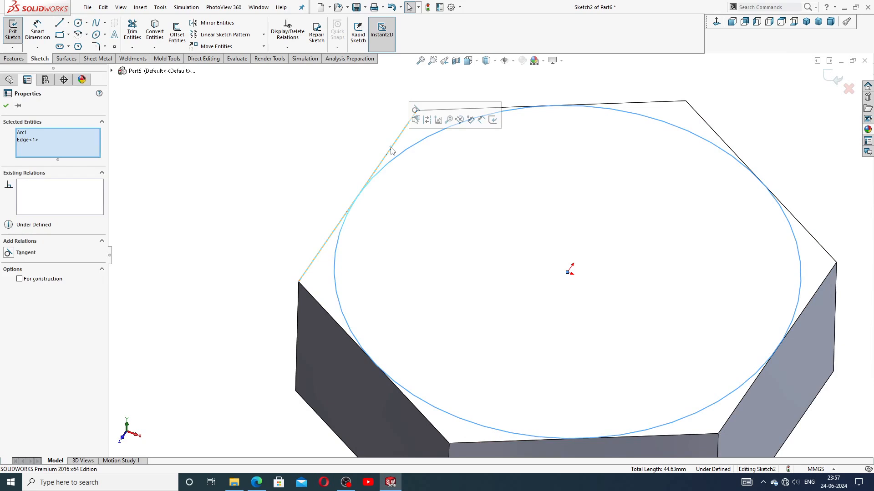
{"action": "left_click", "coordinate": [8, 254]}
{"action": "key", "text": "Escape"}
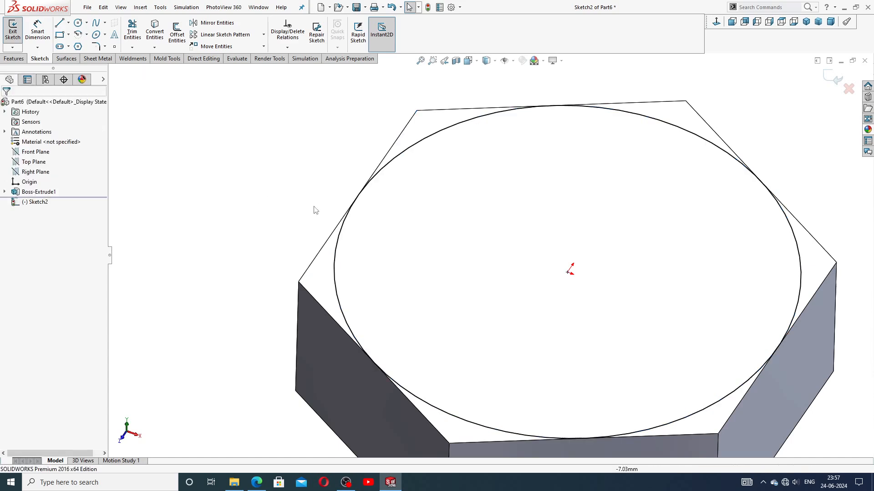
{"action": "key", "text": "f"}
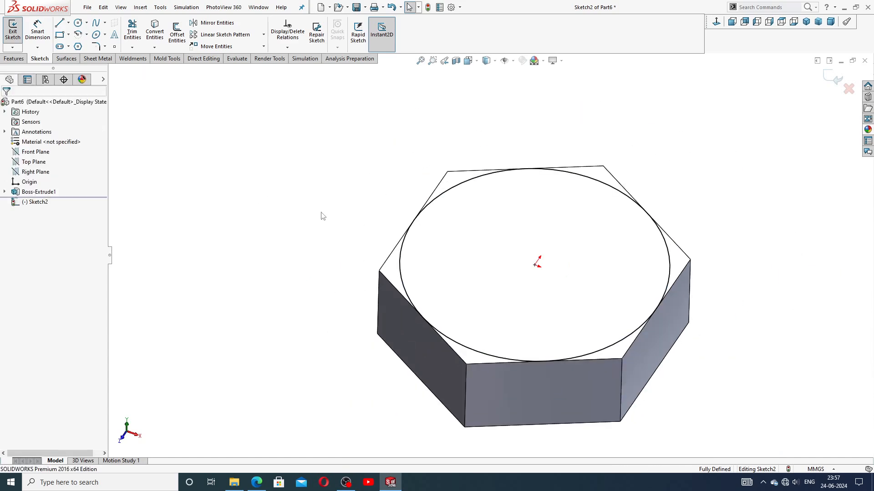
Cut away the material outside the circle with a 4 mm Blind Extruded Cut, side to cut flipped and 45-degree draft, checking the nut drawing
{"action": "left_click", "coordinate": [14, 59]}
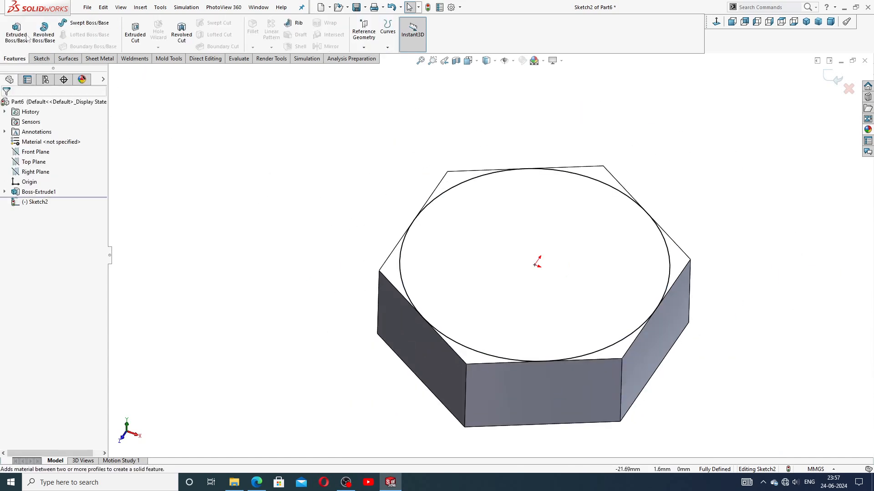
{"action": "left_click", "coordinate": [136, 32]}
{"action": "middle_click_drag", "start_coordinate": [321, 217], "coordinate": [337, 190]}
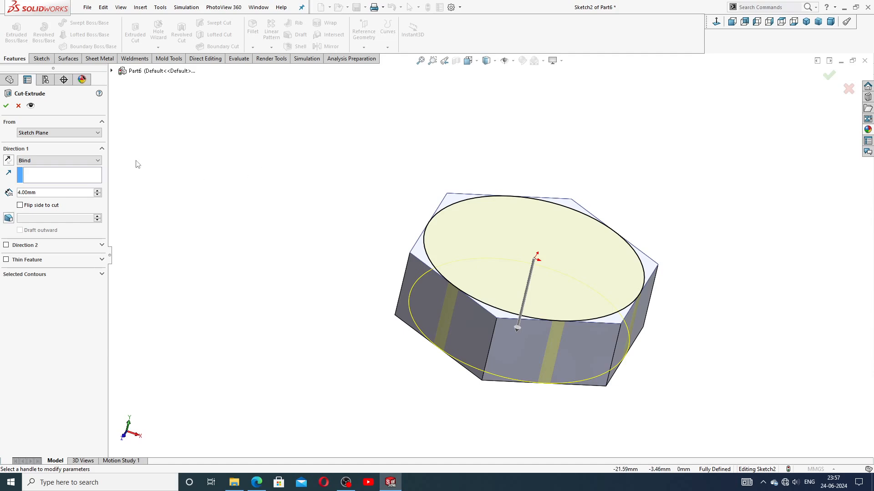
{"action": "middle_click_drag", "start_coordinate": [395, 275], "coordinate": [390, 199]}
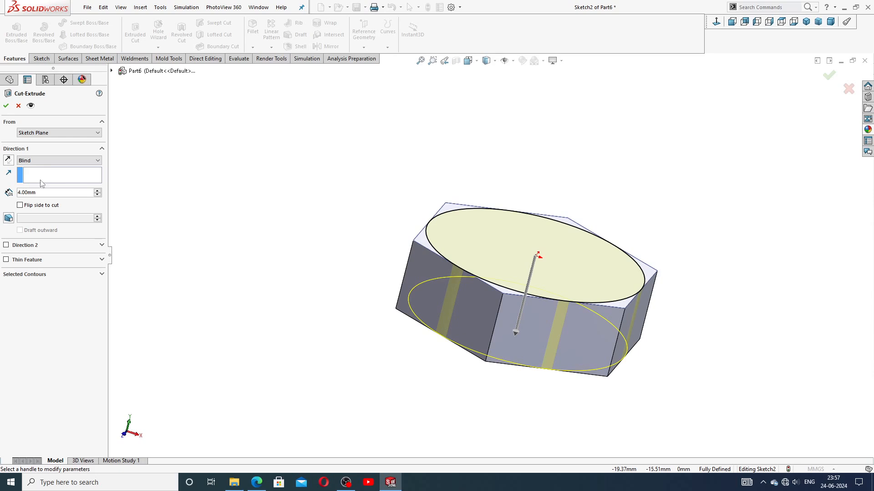
{"action": "left_click", "coordinate": [10, 218]}
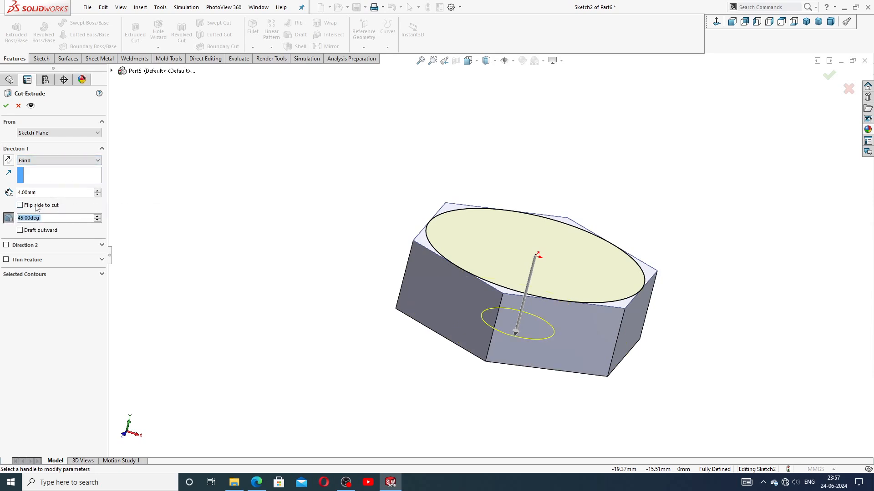
{"action": "left_click", "coordinate": [256, 482]}
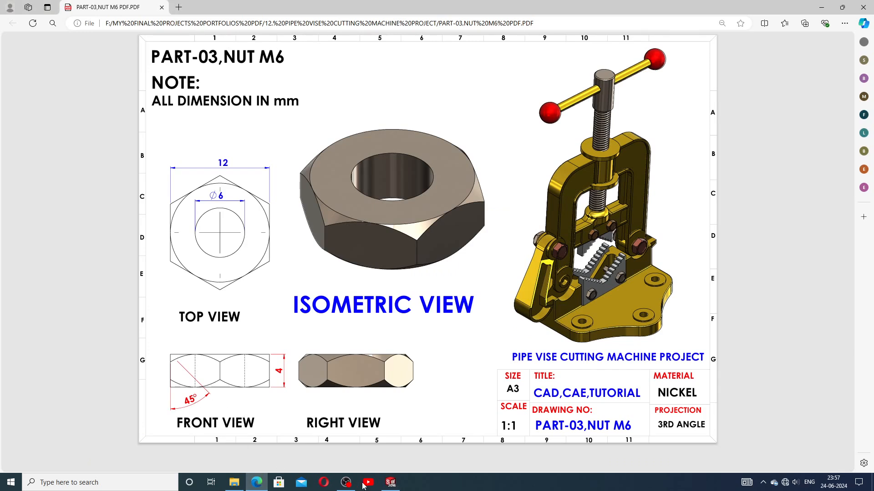
{"action": "left_click", "coordinate": [390, 482]}
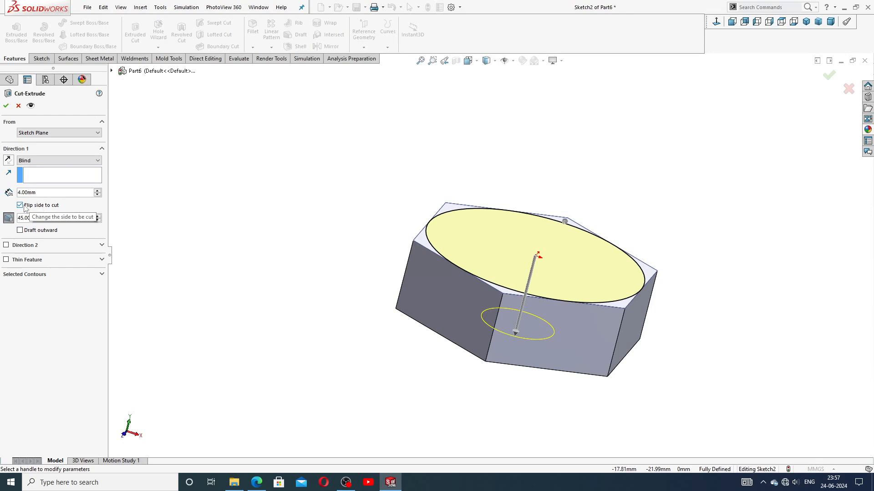
{"action": "left_click", "coordinate": [7, 106]}
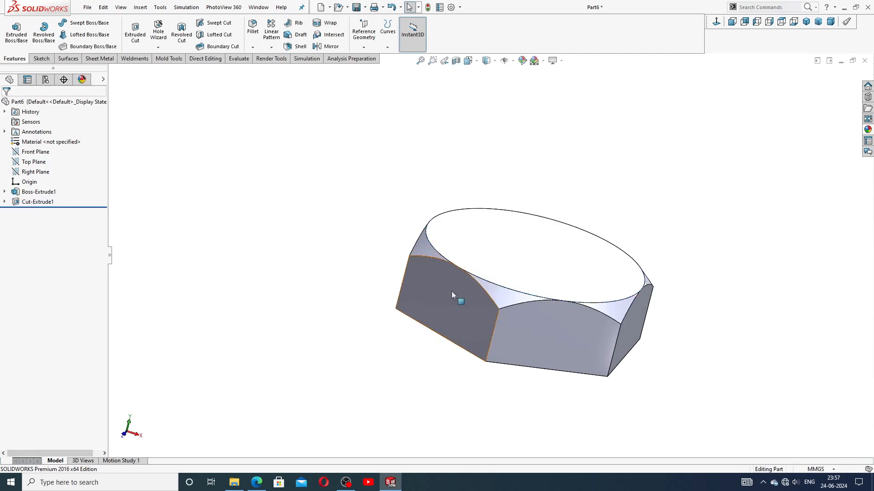
{"action": "middle_click_drag", "start_coordinate": [549, 311], "coordinate": [568, 334]}
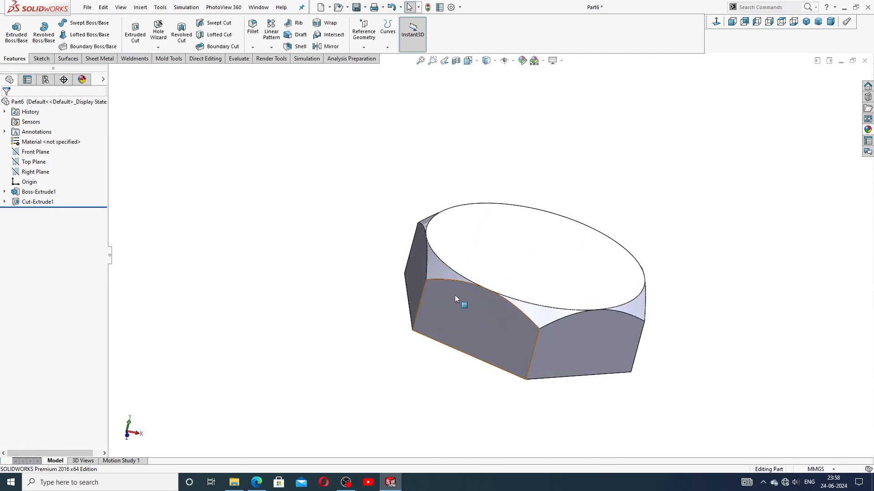
Mirror the drafted corner cut about the Top Plane to chamfer the nut's underside corners as well
{"action": "left_click", "coordinate": [36, 165]}
{"action": "middle_click_drag", "start_coordinate": [293, 248], "coordinate": [307, 156]}
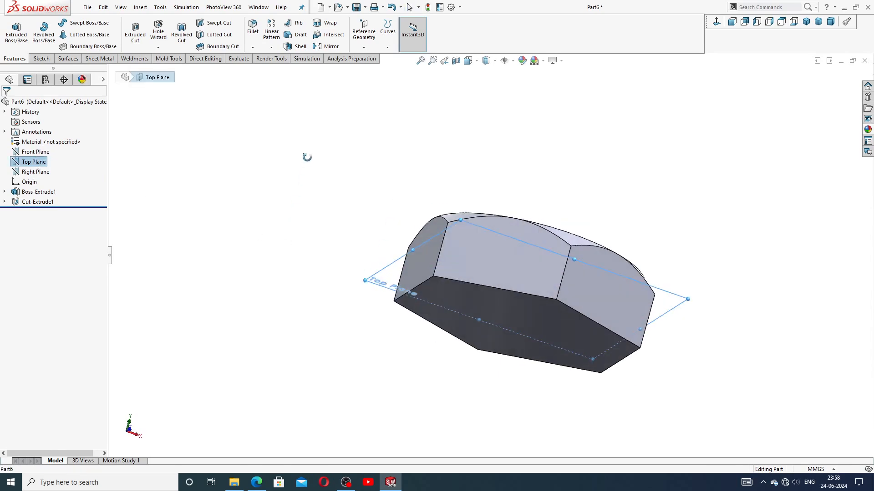
{"action": "middle_click_drag", "start_coordinate": [306, 199], "coordinate": [314, 186]}
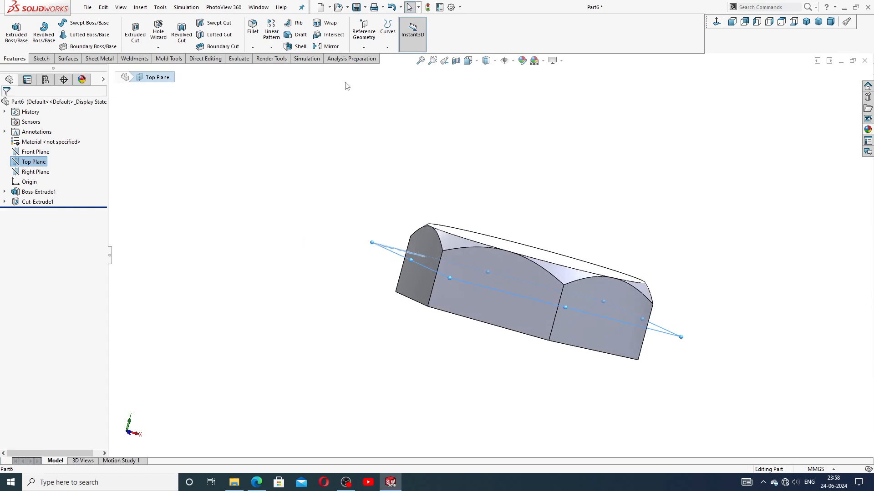
{"action": "left_click", "coordinate": [326, 46]}
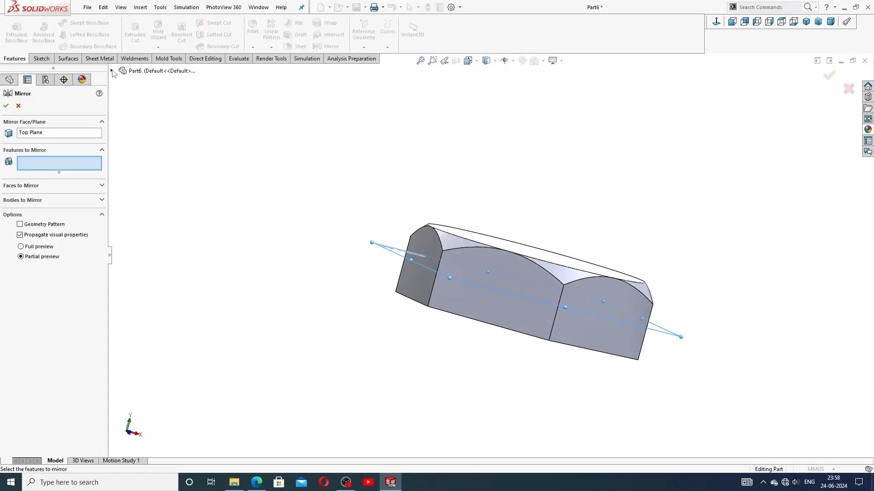
{"action": "left_click", "coordinate": [112, 71]}
{"action": "left_click", "coordinate": [153, 172]}
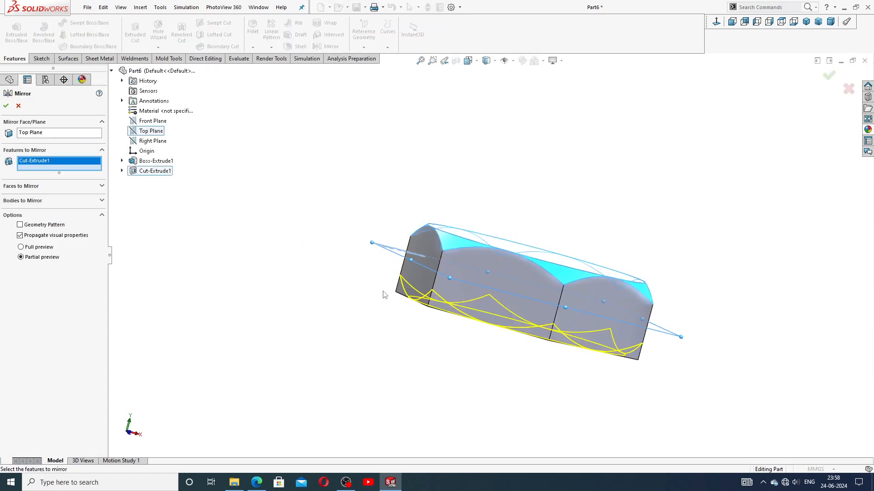
{"action": "middle_click_drag", "start_coordinate": [384, 295], "coordinate": [364, 324]}
{"action": "left_click", "coordinate": [6, 107]}
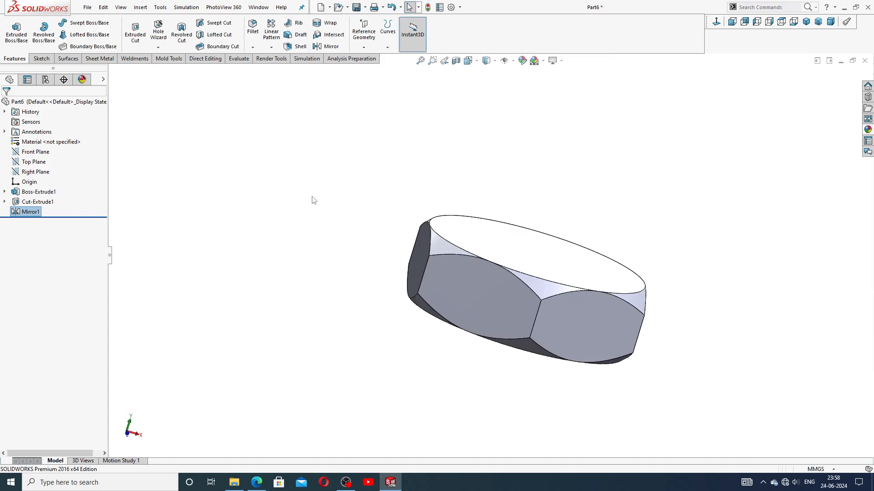
Start a sketch on the nut's upper face and draw a circle of about 4.5 mm radius centred on the origin
{"action": "middle_click_drag", "start_coordinate": [421, 253], "coordinate": [405, 289]}
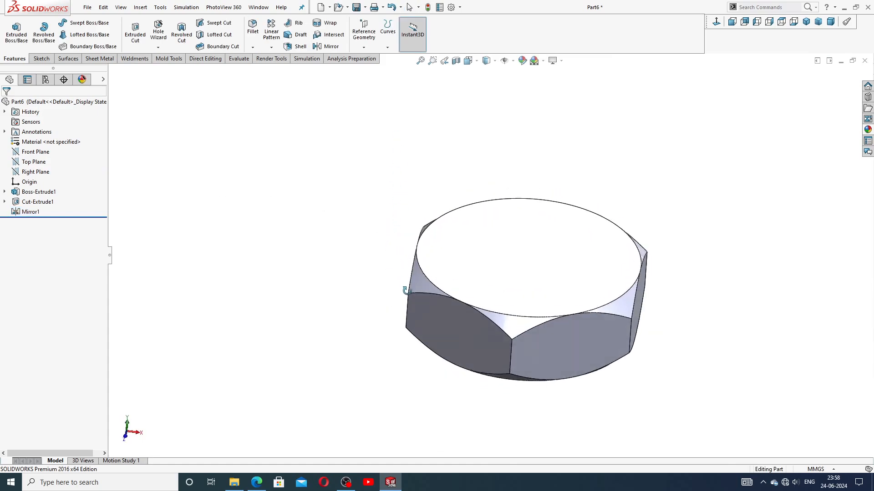
{"action": "left_click", "coordinate": [549, 257]}
{"action": "left_click", "coordinate": [584, 227]}
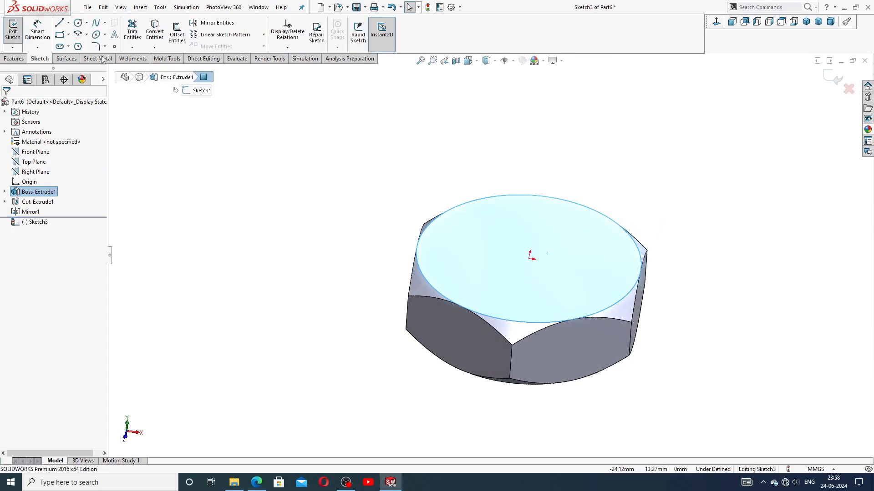
{"action": "left_click", "coordinate": [79, 24]}
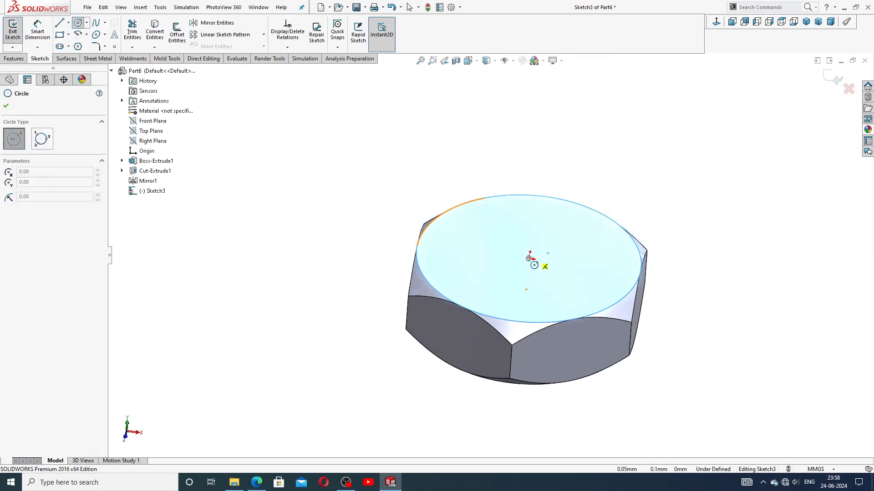
{"action": "left_click", "coordinate": [529, 259]}
{"action": "left_click", "coordinate": [539, 212]}
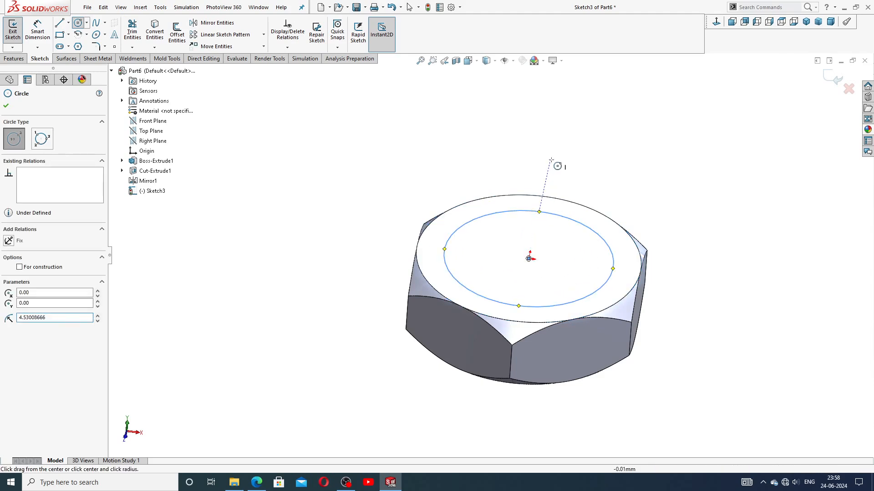
{"action": "right_click", "coordinate": [563, 170]}
{"action": "left_click", "coordinate": [564, 170]}
Dimension the circle's diameter as 6 mm, placed above the nut, and check it against the M6 nut drawing
{"action": "left_click", "coordinate": [37, 32]}
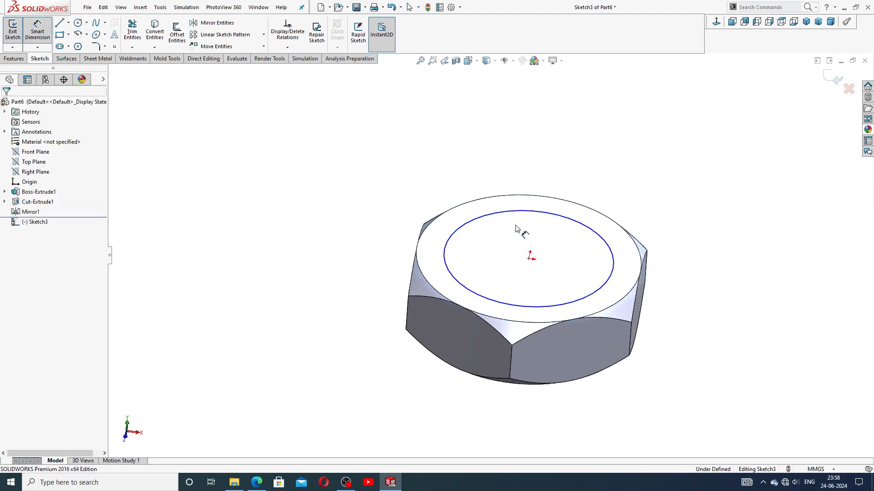
{"action": "left_click", "coordinate": [515, 215]}
{"action": "left_click", "coordinate": [548, 176]}
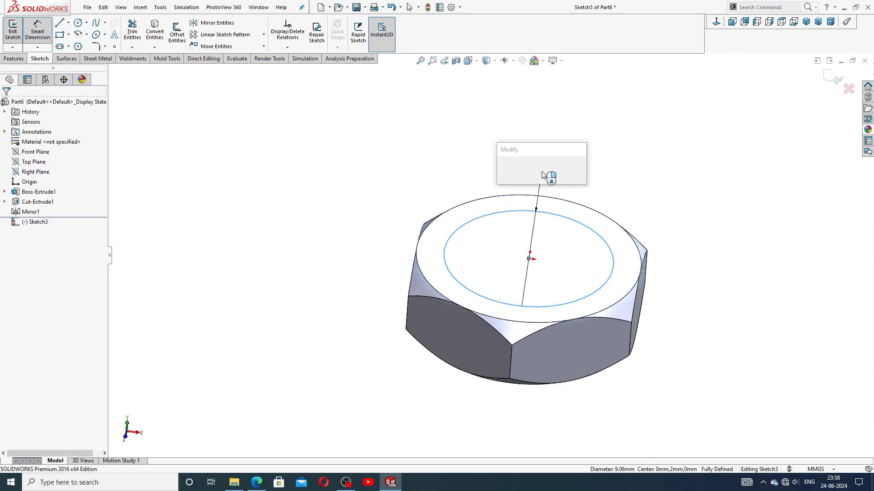
{"action": "type", "text": "6"}
{"action": "key", "text": "Return"}
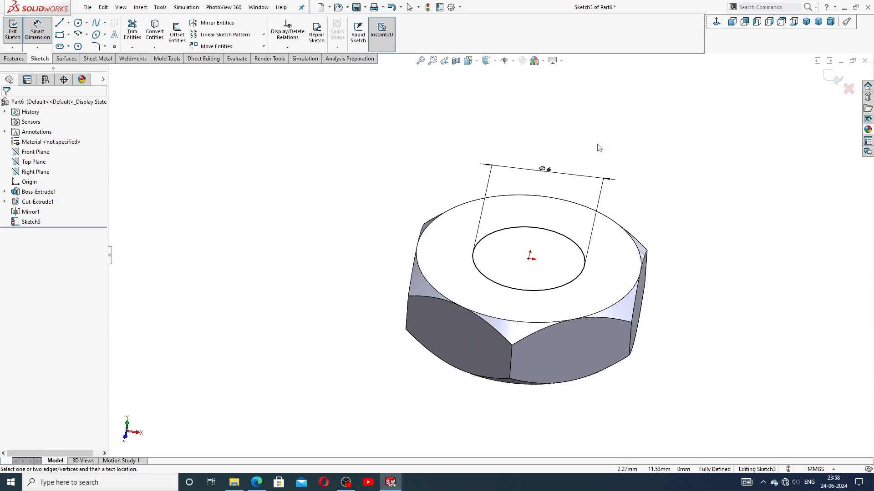
{"action": "right_click", "coordinate": [597, 143]}
{"action": "left_click", "coordinate": [612, 134]}
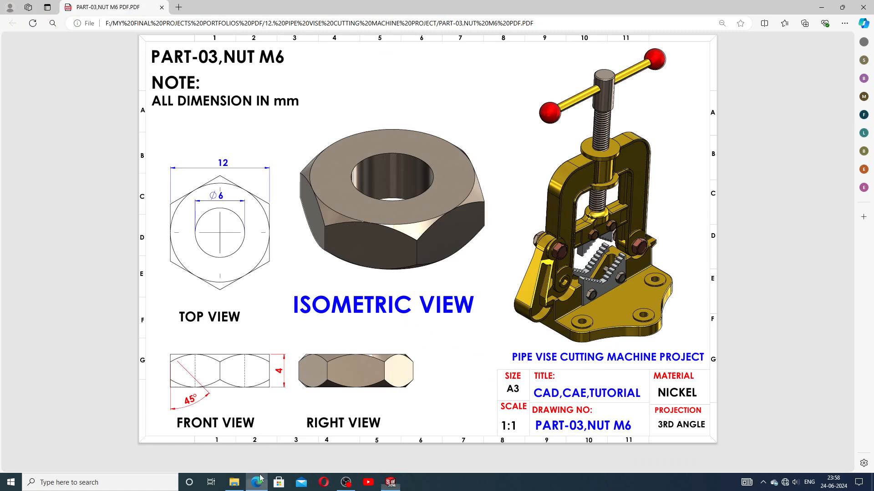
{"action": "left_click", "coordinate": [256, 482]}
{"action": "left_click", "coordinate": [391, 482]}
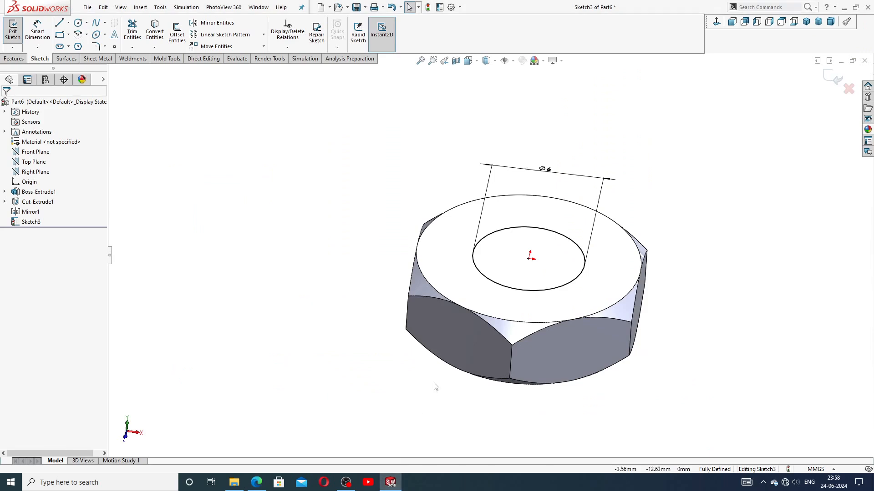
Cut the 6 mm circle through the nut with an Extruded Cut using the Through All end condition
{"action": "left_click", "coordinate": [13, 58]}
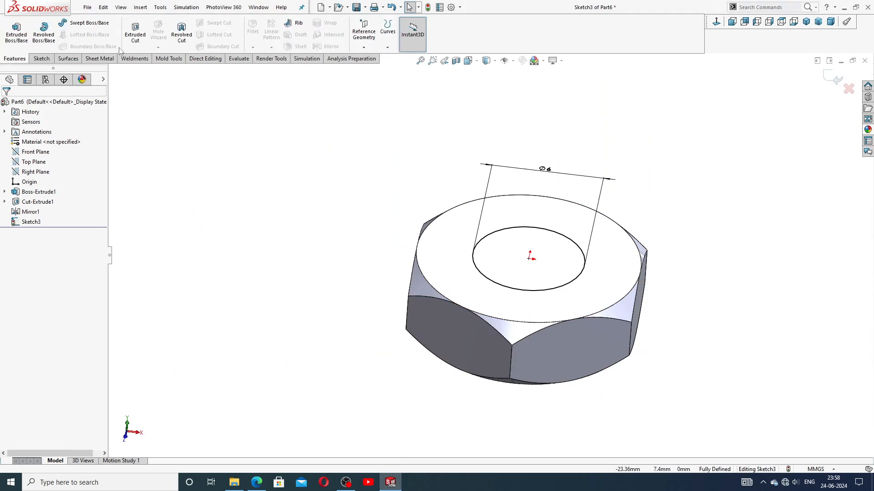
{"action": "left_click", "coordinate": [136, 34]}
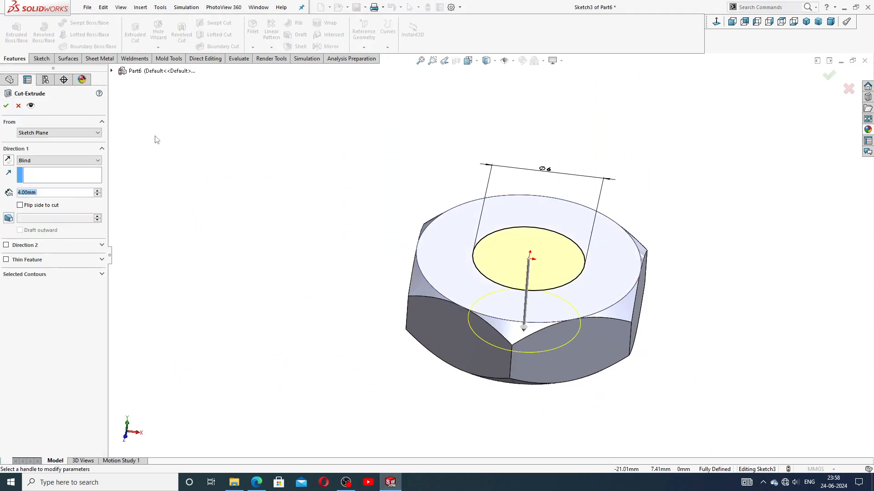
{"action": "left_click", "coordinate": [51, 160]}
{"action": "left_click", "coordinate": [52, 175]}
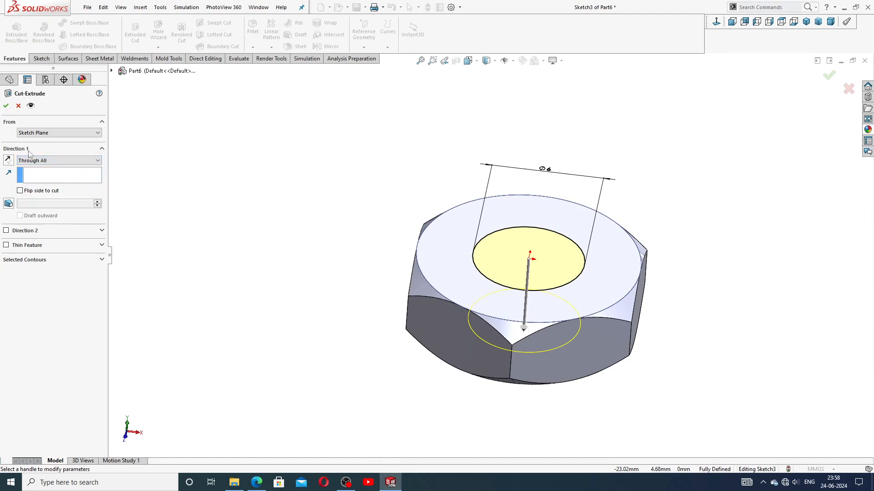
{"action": "left_click", "coordinate": [6, 106]}
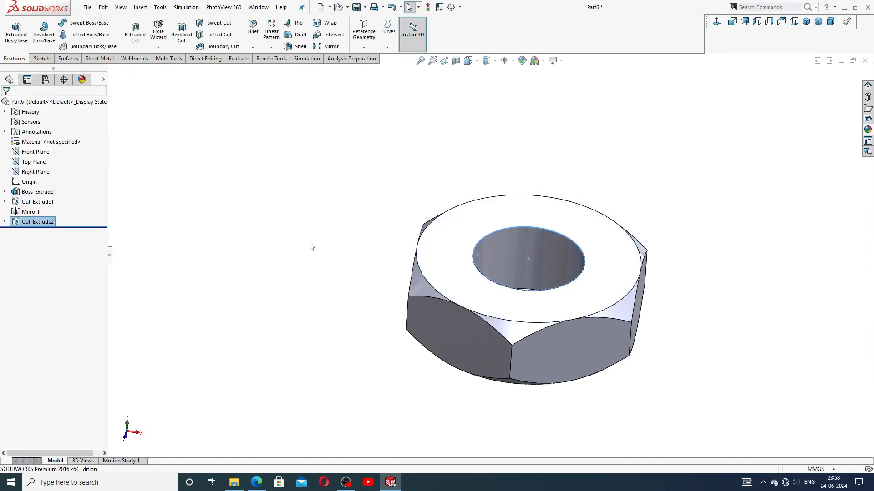
{"action": "left_click", "coordinate": [368, 238]}
{"action": "middle_click_drag", "start_coordinate": [608, 288], "coordinate": [679, 326]}
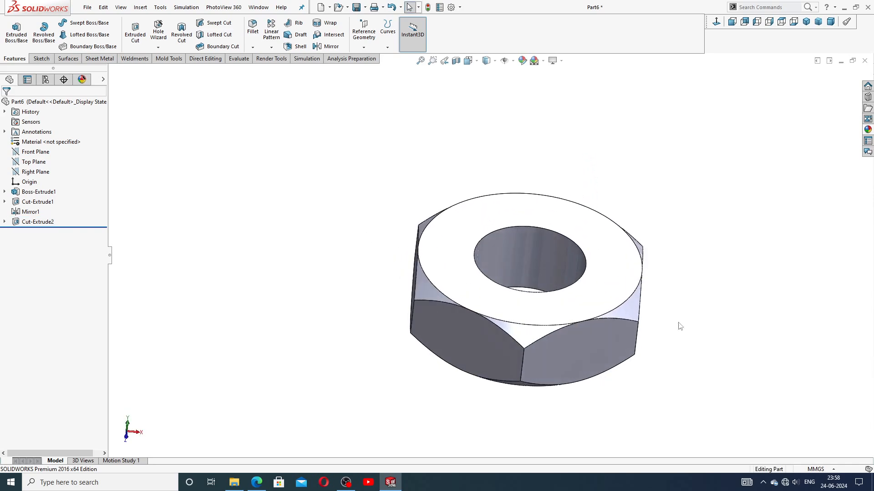
Apply the polished nickel appearance to the nut, set the isometric view and inspect the part from several sides
{"action": "left_click", "coordinate": [867, 129]}
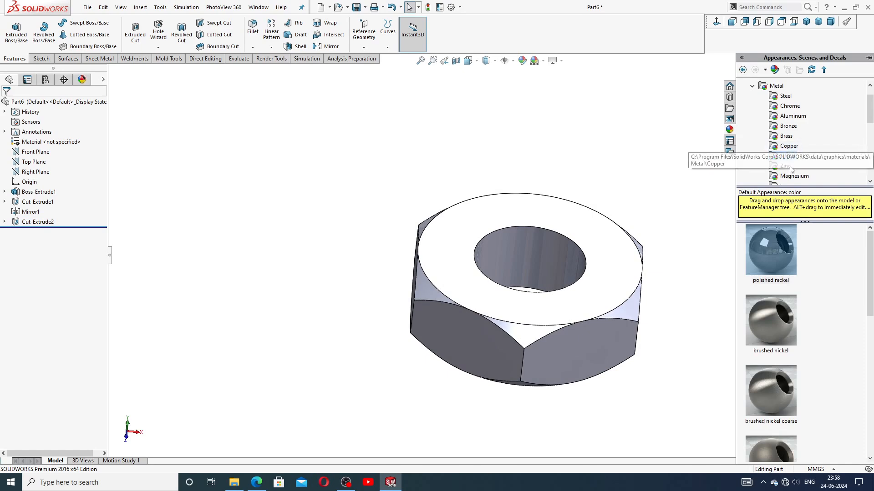
{"action": "double_click", "coordinate": [776, 256]}
{"action": "middle_click_drag", "start_coordinate": [661, 271], "coordinate": [729, 121]}
{"action": "left_click", "coordinate": [804, 26]}
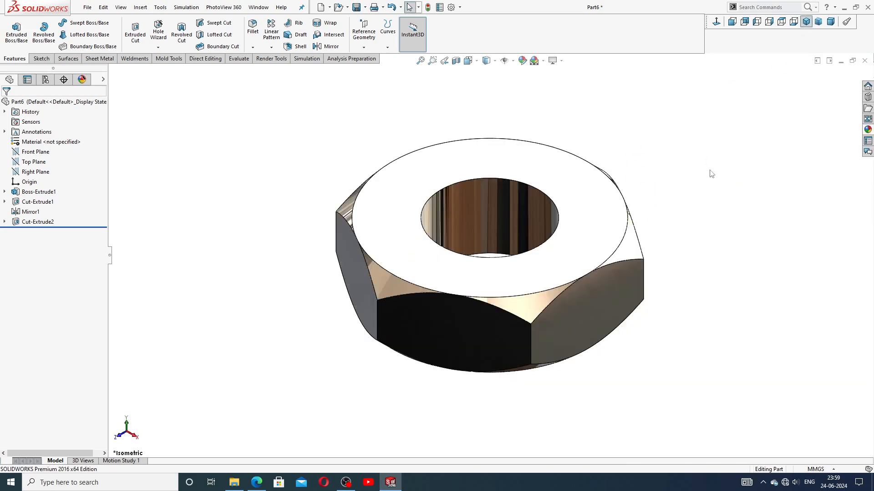
{"action": "middle_click_drag", "start_coordinate": [708, 171], "coordinate": [611, 152]}
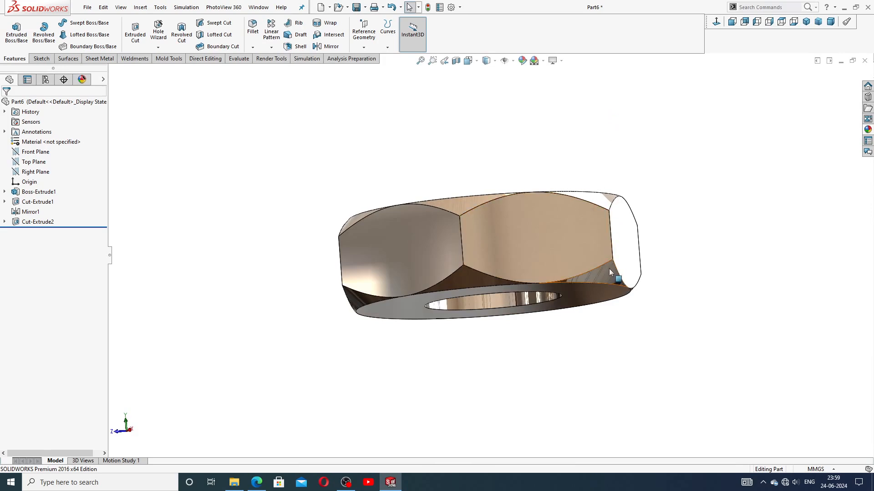
{"action": "middle_click_drag", "start_coordinate": [565, 240], "coordinate": [577, 307]}
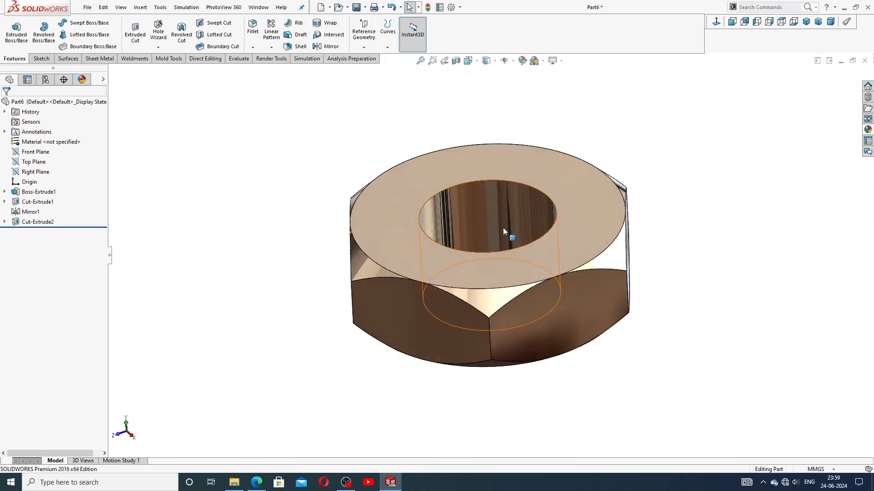
{"action": "scroll", "coordinate": [503, 228], "scroll_direction": "up", "scroll_amount": 2}
{"action": "scroll", "coordinate": [499, 233], "scroll_direction": "down", "scroll_amount": 4}
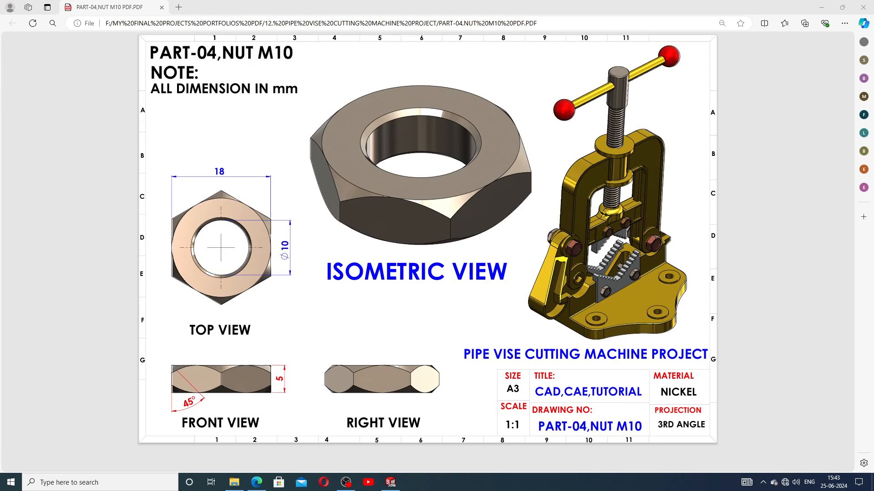
Switch to SOLIDWORKS, look over the finished M6 nut and close its part without saving
{"action": "left_click", "coordinate": [391, 482]}
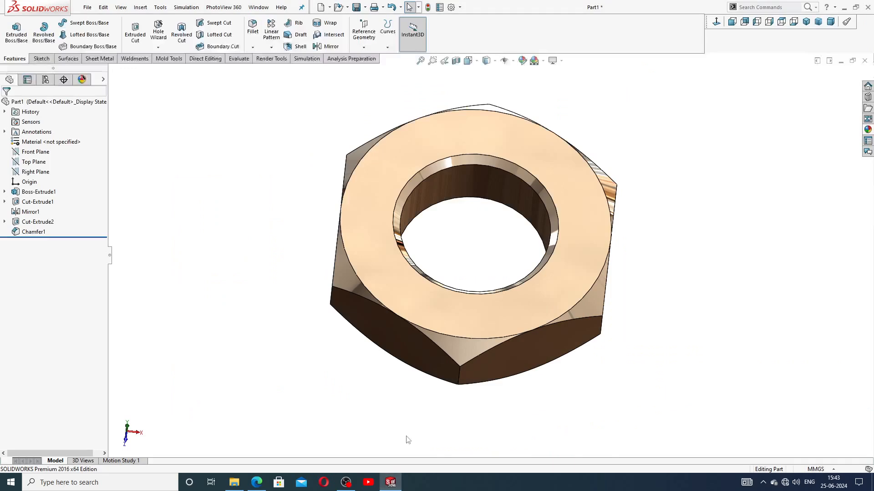
{"action": "middle_click_drag", "start_coordinate": [513, 212], "coordinate": [493, 232]}
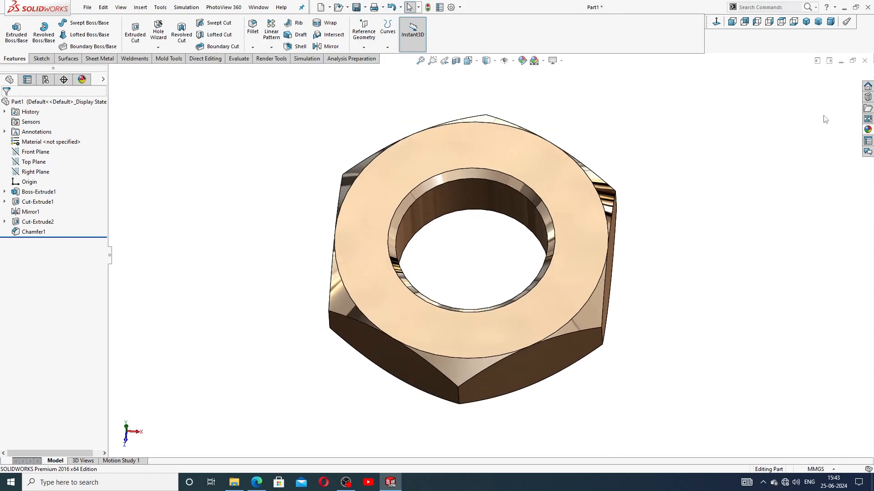
{"action": "left_click", "coordinate": [864, 64]}
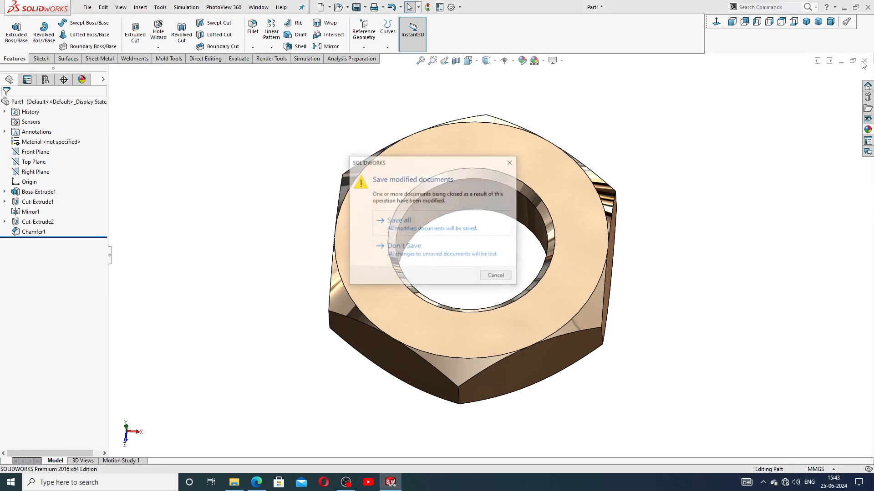
{"action": "left_click", "coordinate": [462, 256]}
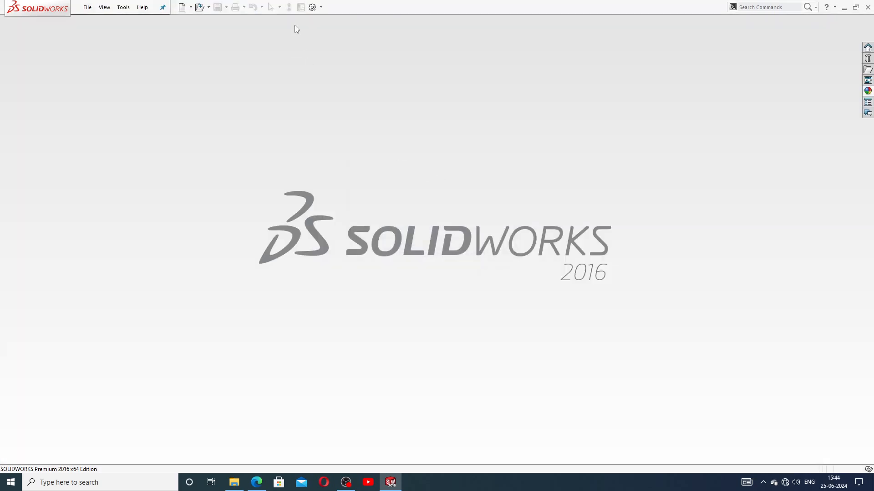
Create a new part document and give its graphics area a plain white background
{"action": "left_click", "coordinate": [182, 7]}
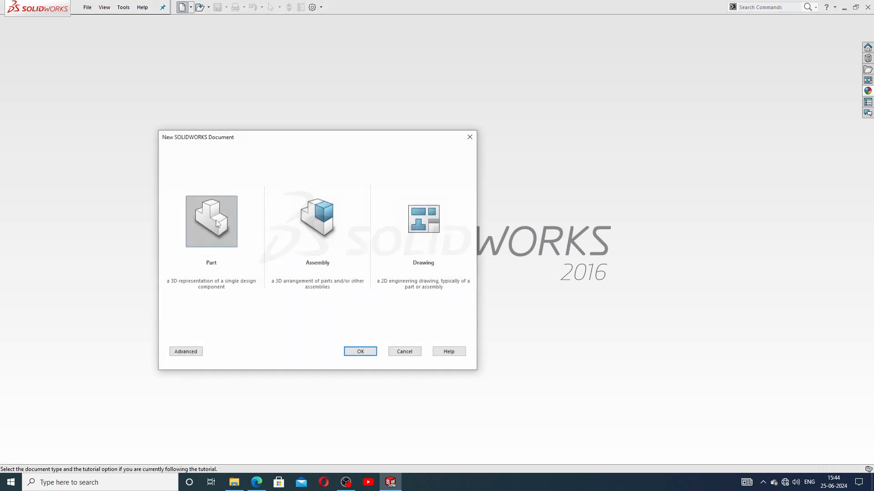
{"action": "left_click", "coordinate": [367, 355]}
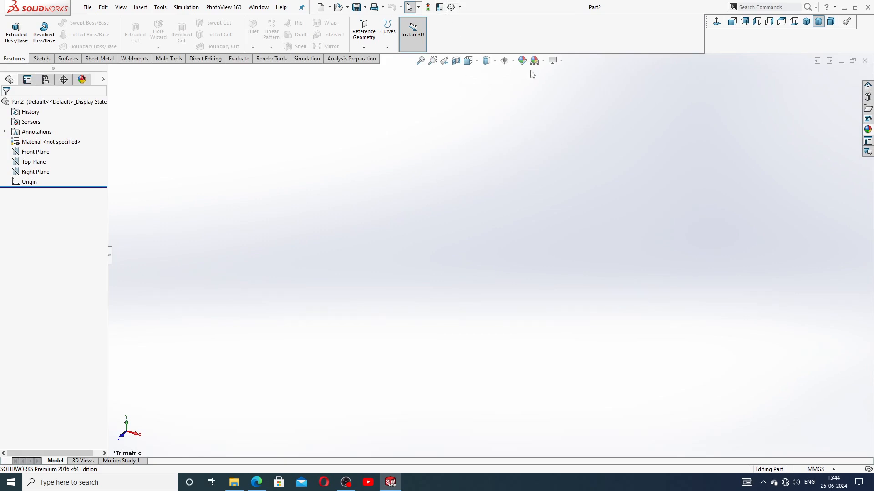
{"action": "left_click", "coordinate": [542, 61]}
{"action": "left_click", "coordinate": [539, 27]}
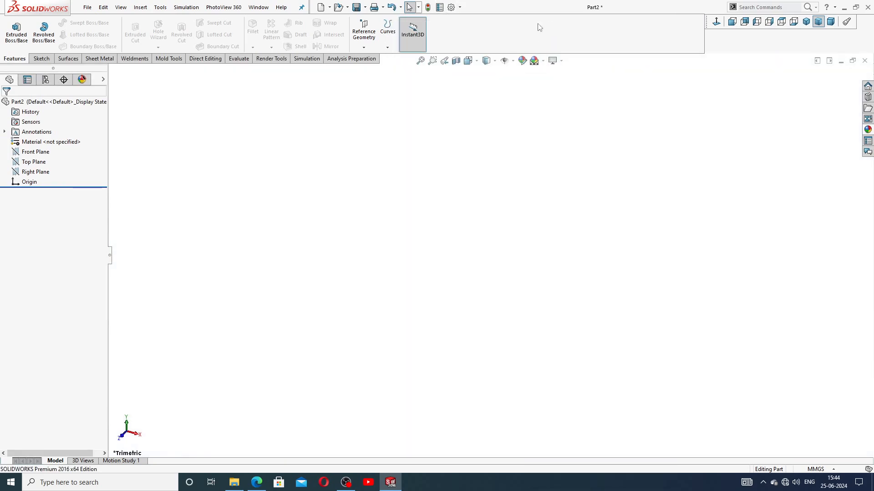
Raise both image quality resolutions of the part, shaded and wireframe, to the highest setting
{"action": "left_click", "coordinate": [453, 7]}
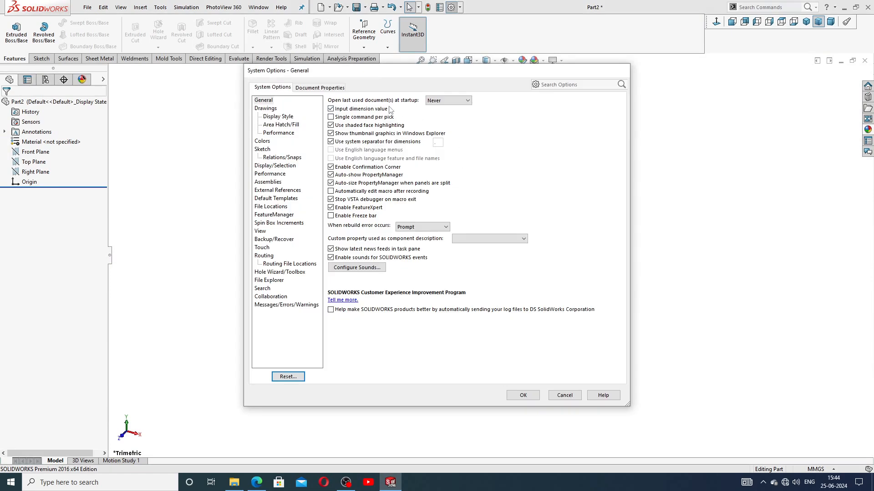
{"action": "left_click", "coordinate": [319, 89]}
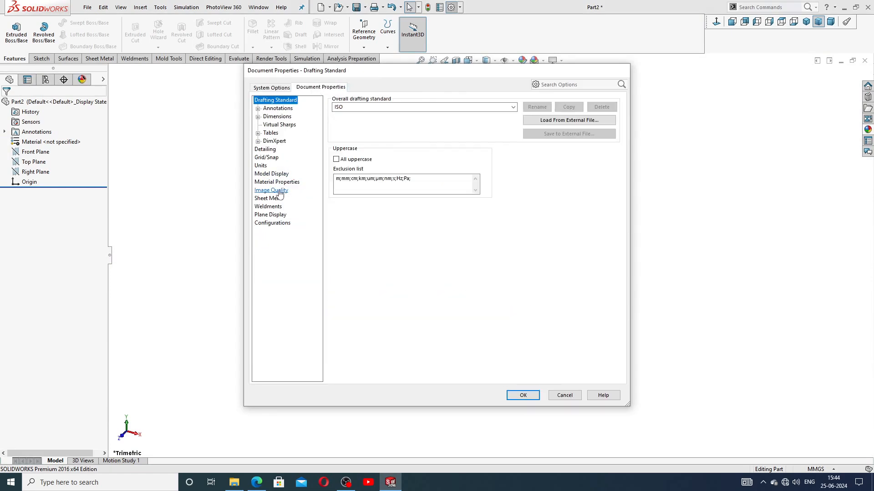
{"action": "left_click_drag", "start_coordinate": [409, 113], "coordinate": [501, 114]}
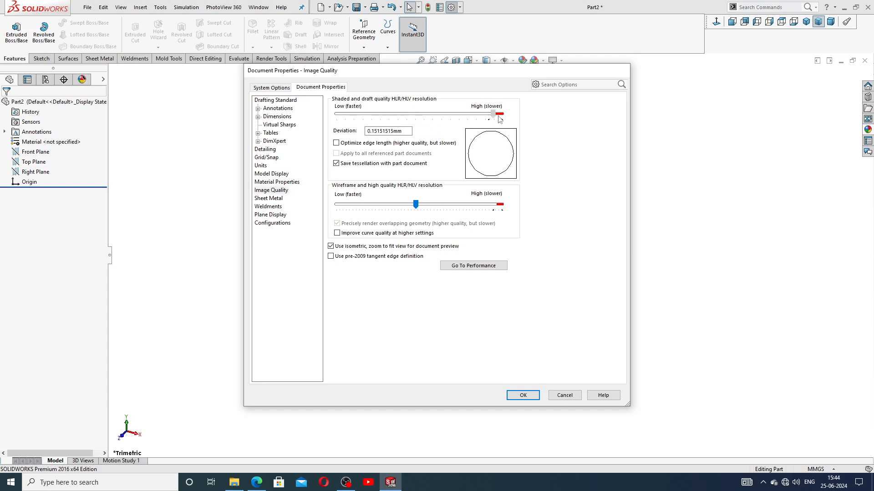
{"action": "left_click_drag", "start_coordinate": [415, 204], "coordinate": [502, 205]}
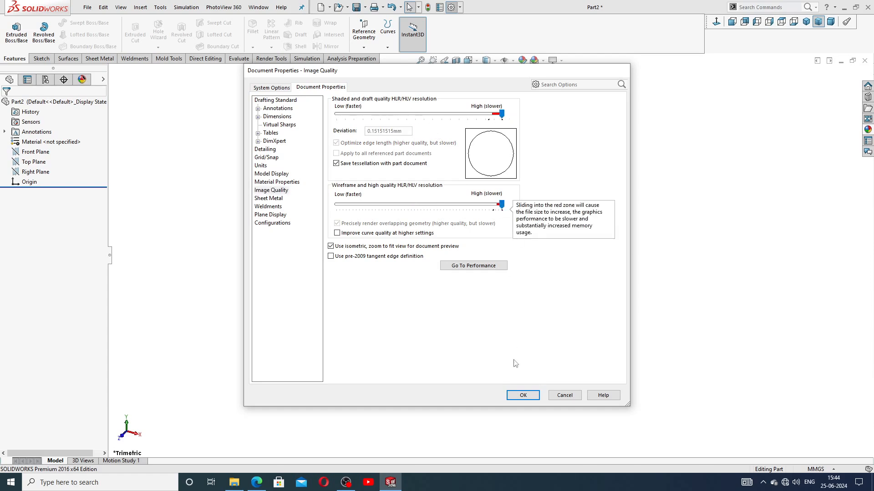
{"action": "left_click", "coordinate": [522, 395]}
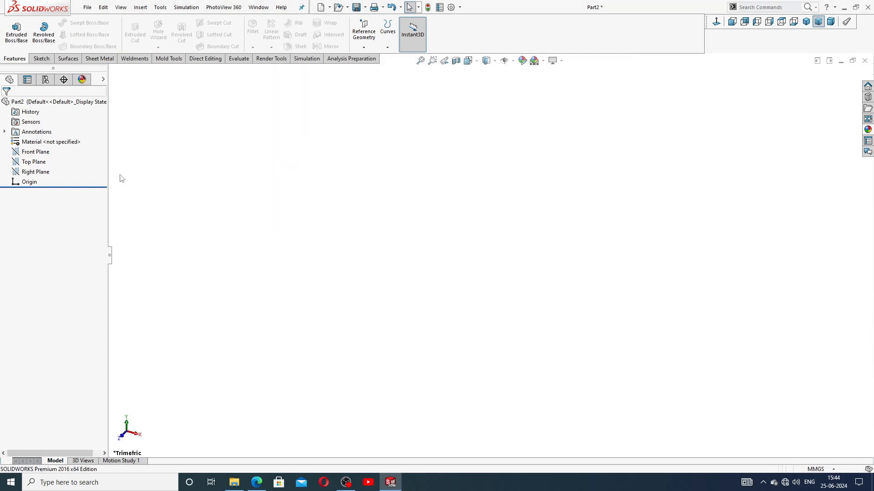
On the Top Plane, sketch a hexagon about 105 mm across flats, centred on the origin with a corner straight above it, after checking the M10 drawing
{"action": "left_click", "coordinate": [256, 482]}
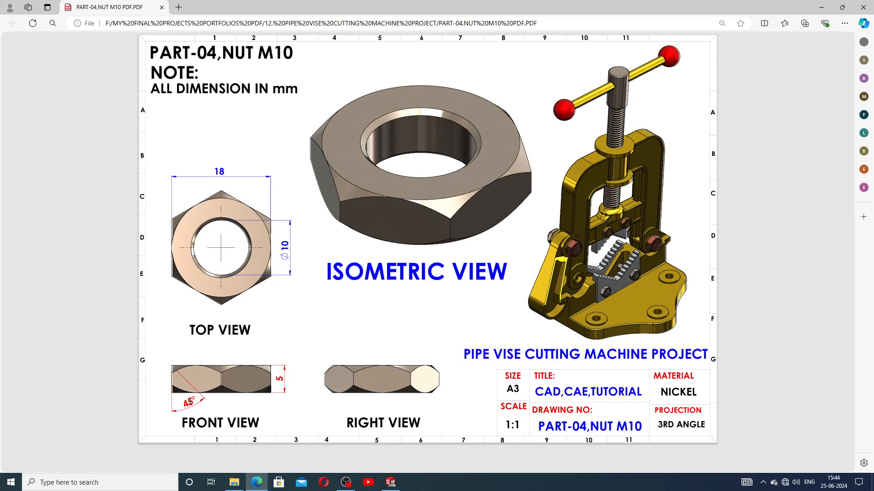
{"action": "left_click", "coordinate": [391, 483]}
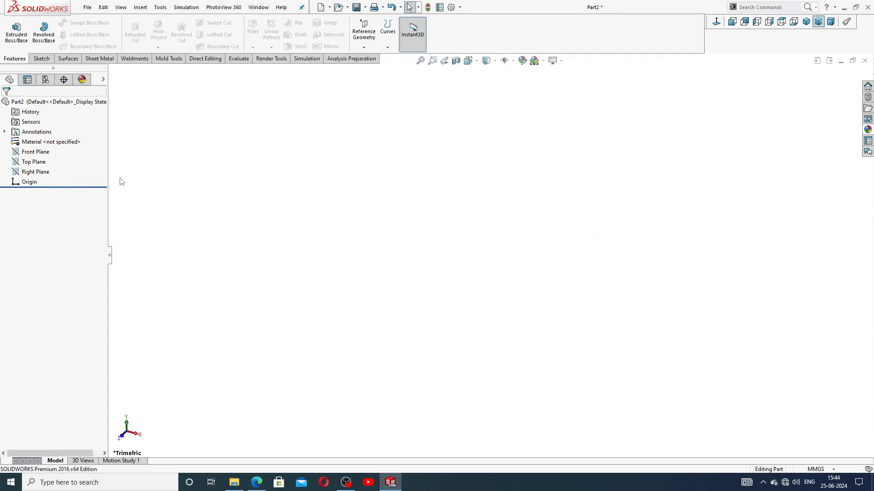
{"action": "left_click", "coordinate": [43, 165]}
{"action": "left_click", "coordinate": [49, 154]}
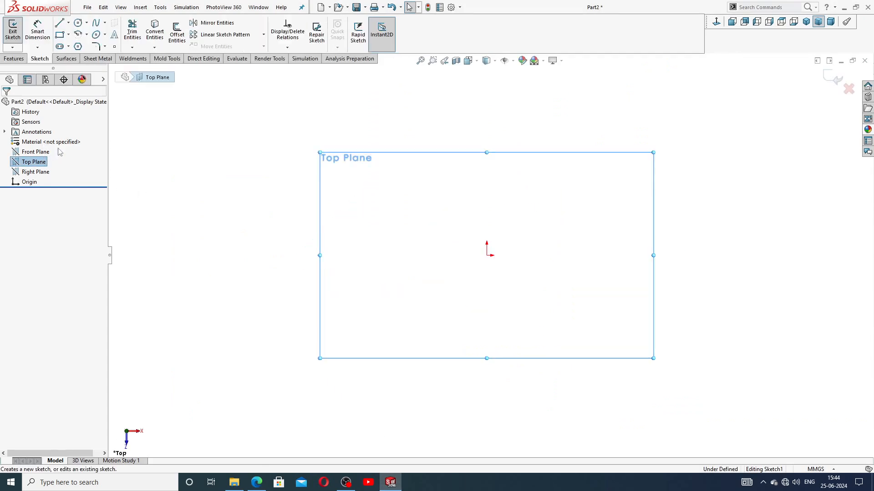
{"action": "left_click", "coordinate": [77, 47]}
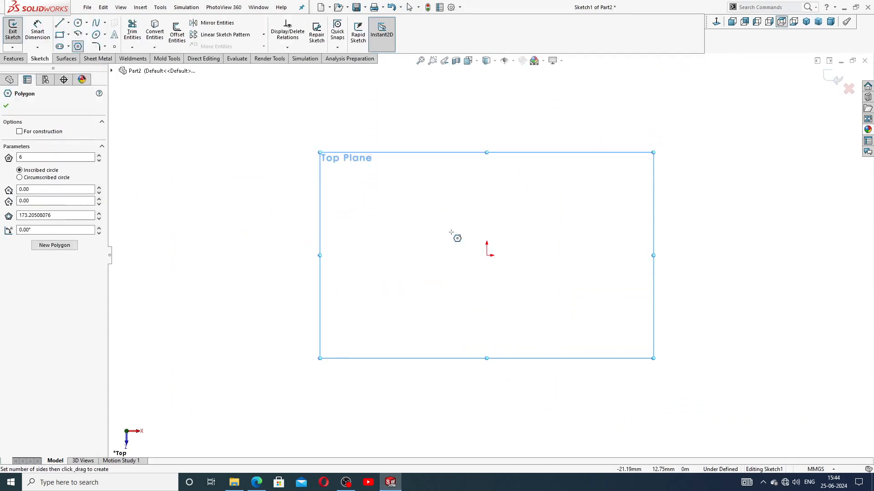
{"action": "left_click_drag", "start_coordinate": [487, 255], "coordinate": [488, 142]}
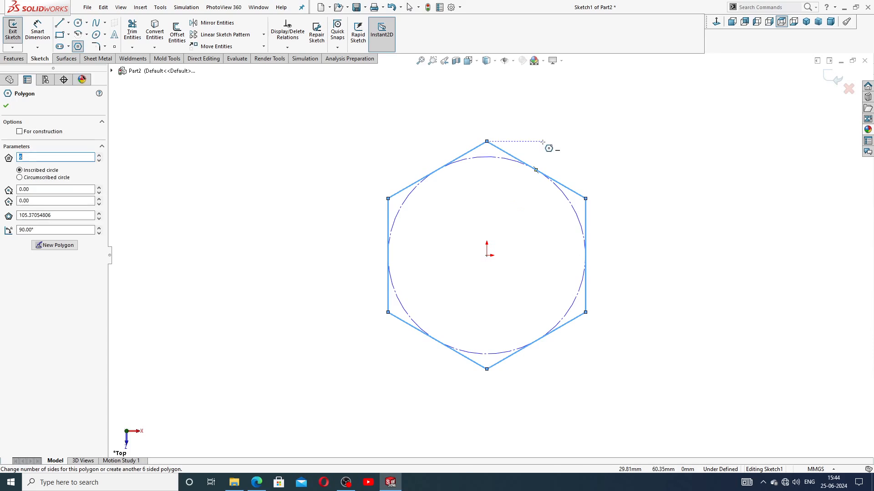
{"action": "right_click", "coordinate": [552, 146]}
{"action": "left_click", "coordinate": [575, 154]}
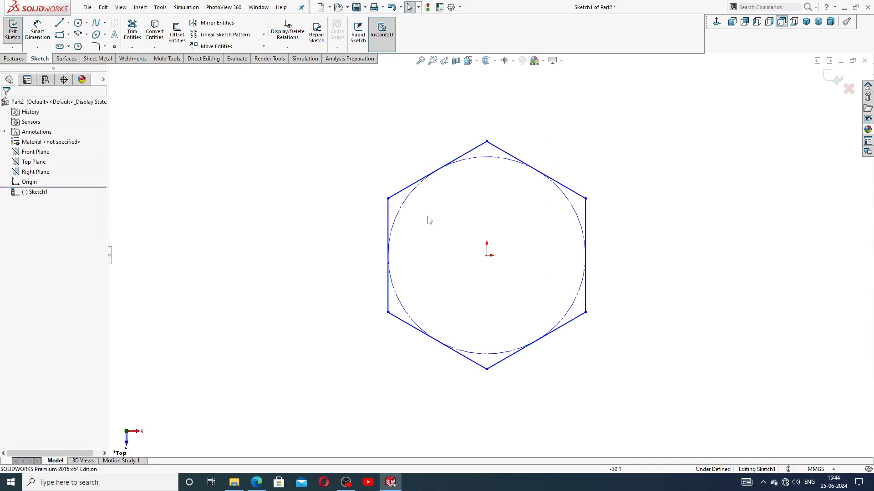
Add a Vertical relation to the hexagon's left side
{"action": "left_click", "coordinate": [389, 225]}
{"action": "left_click", "coordinate": [425, 184]}
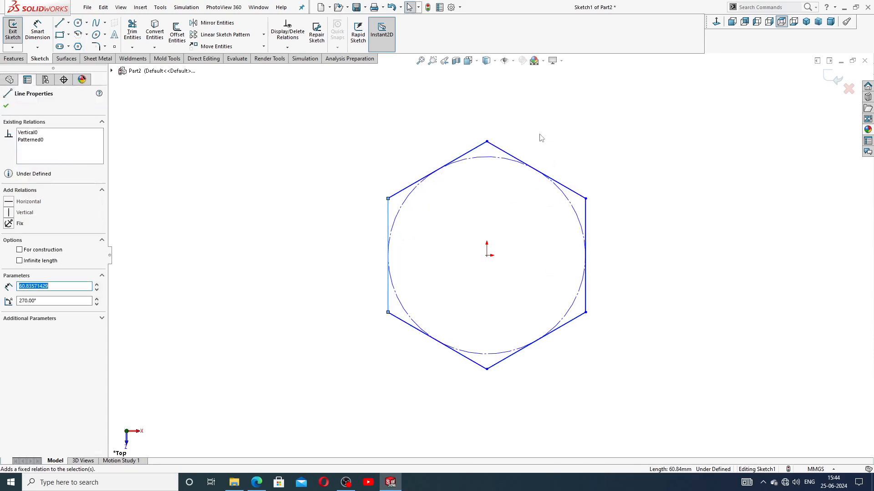
{"action": "left_click", "coordinate": [540, 136]}
Dimension the distance between the hexagon's two vertical sides as 18 mm, placed above the hexagon
{"action": "left_click", "coordinate": [33, 31]}
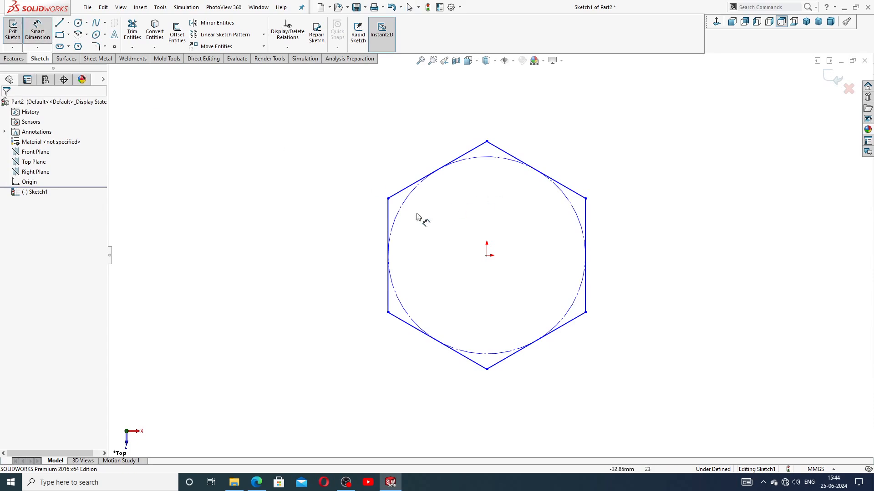
{"action": "left_click", "coordinate": [388, 213]}
{"action": "left_click", "coordinate": [586, 233]}
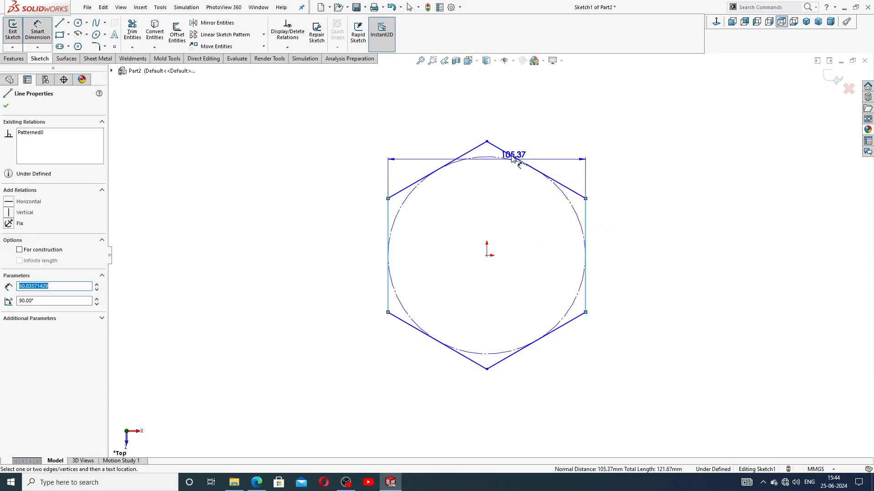
{"action": "left_click", "coordinate": [497, 120]}
{"action": "type", "text": "18"}
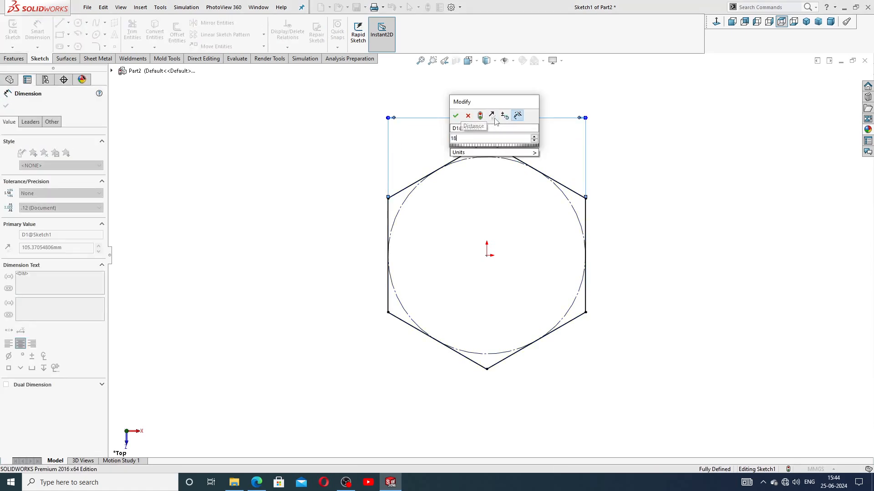
{"action": "key", "text": "Return"}
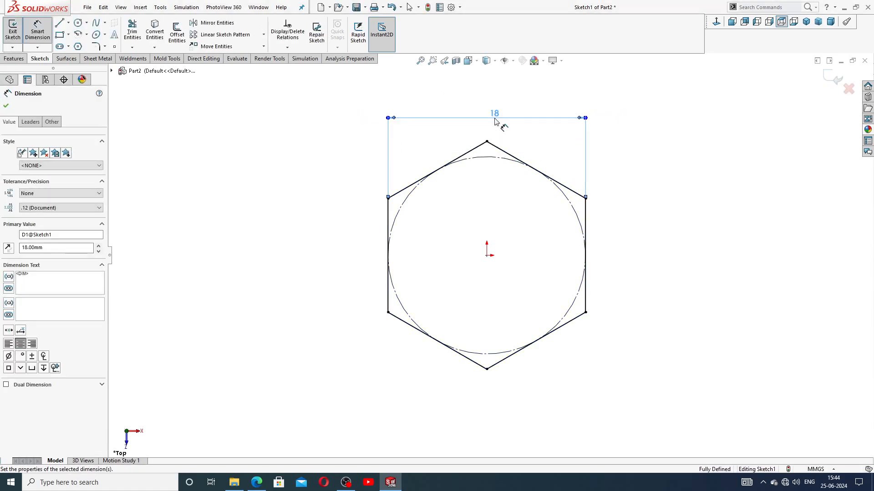
{"action": "left_click", "coordinate": [639, 140]}
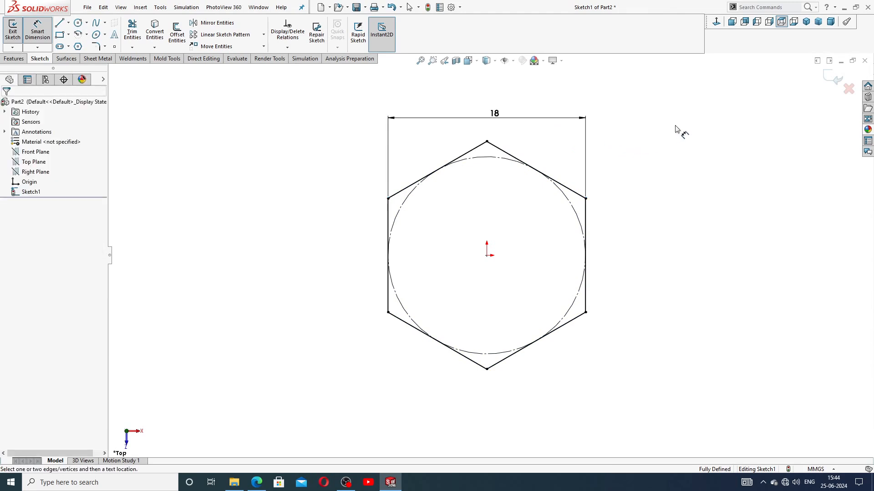
{"action": "right_click", "coordinate": [679, 132]}
{"action": "left_click", "coordinate": [697, 135]}
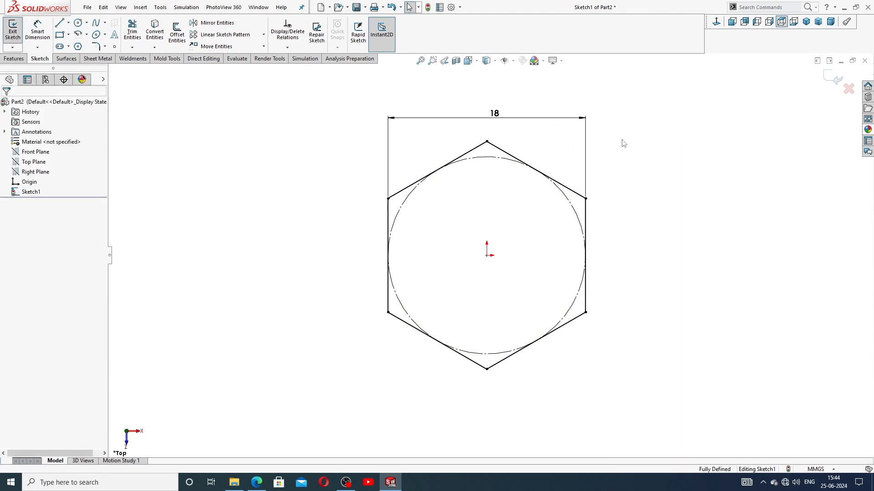
Extrude the hexagon 5 mm with the Mid Plane end condition
{"action": "left_click", "coordinate": [14, 58]}
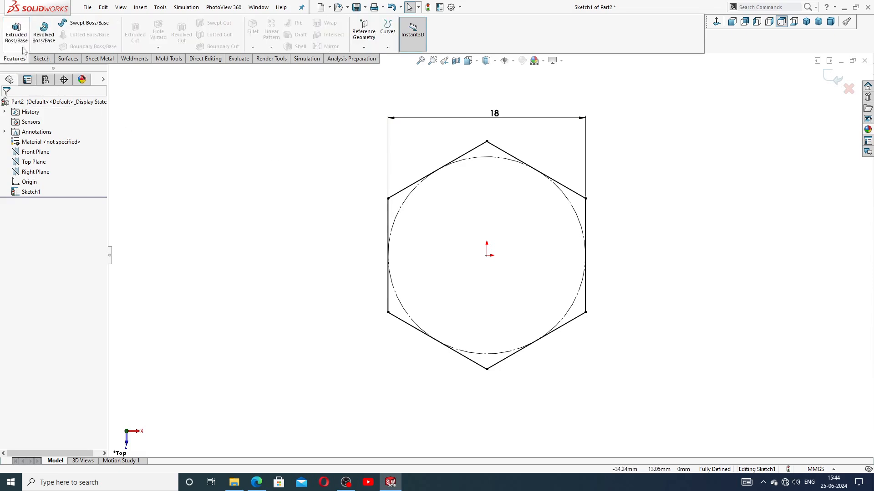
{"action": "left_click", "coordinate": [24, 44]}
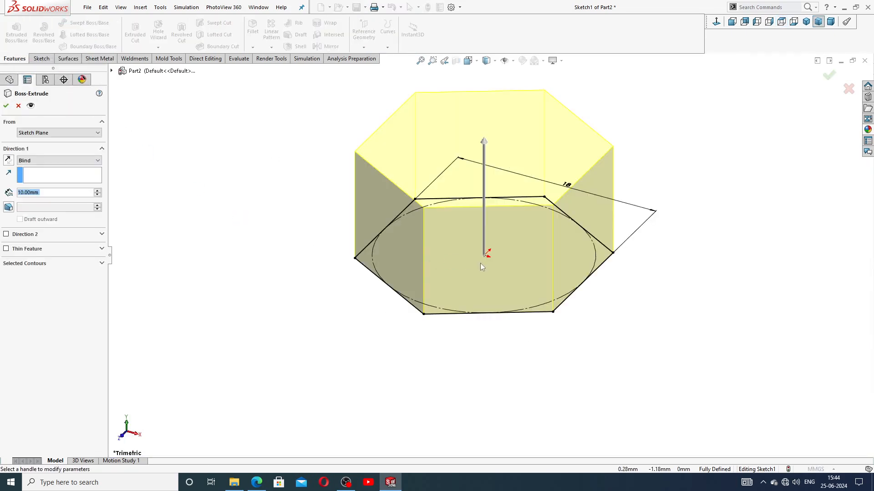
{"action": "left_click", "coordinate": [62, 161]}
{"action": "left_click", "coordinate": [52, 199]}
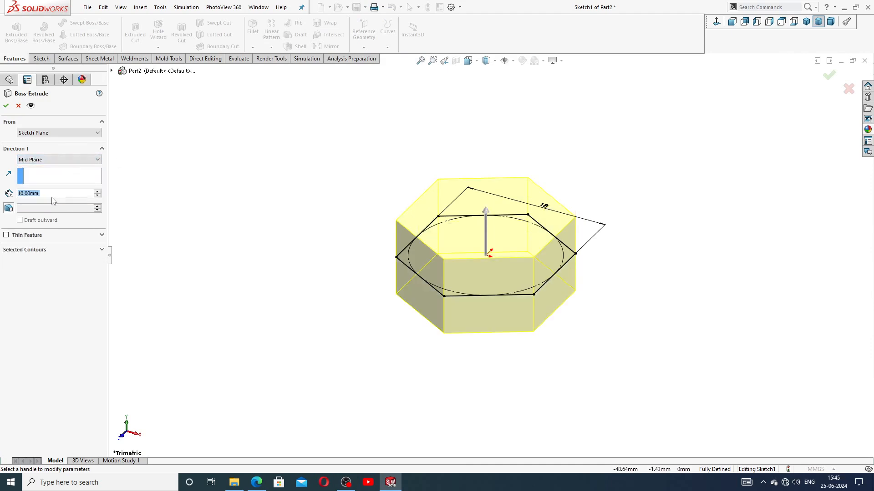
{"action": "type", "text": "5"}
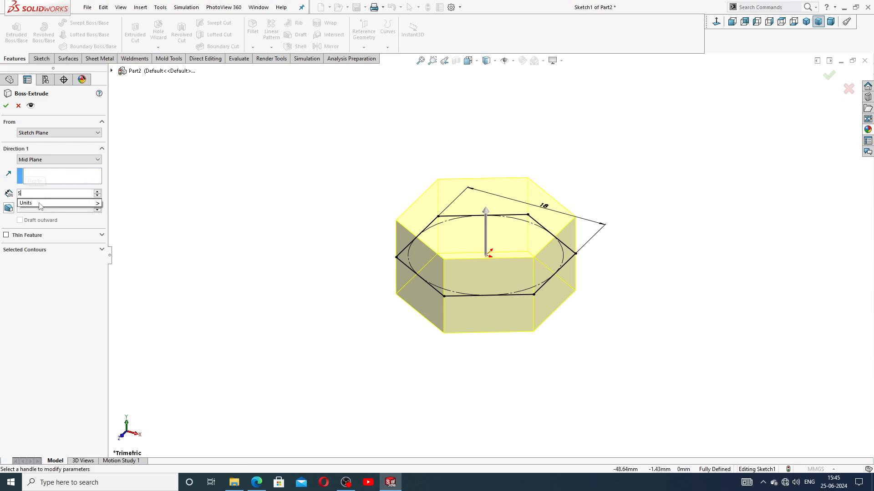
{"action": "key", "text": "Return"}
{"action": "scroll", "coordinate": [488, 261], "scroll_direction": "down", "scroll_amount": 3}
{"action": "scroll", "coordinate": [488, 261], "scroll_direction": "down", "scroll_amount": 1}
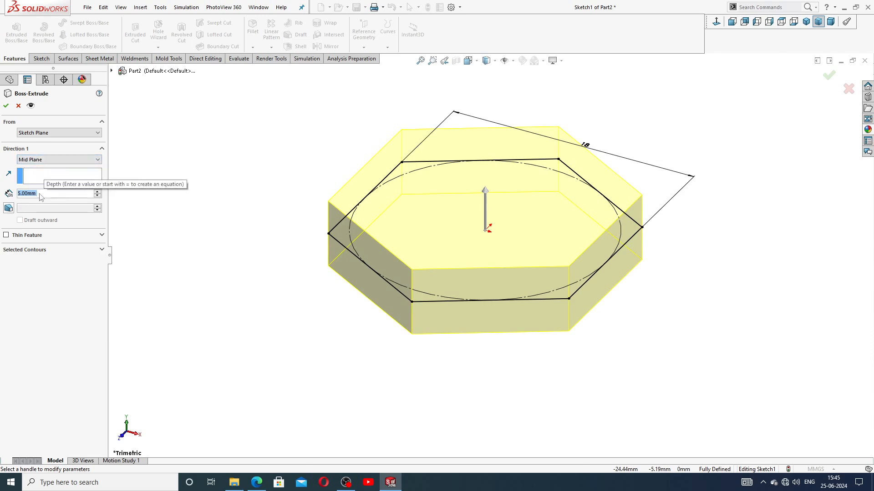
{"action": "left_click", "coordinate": [6, 106]}
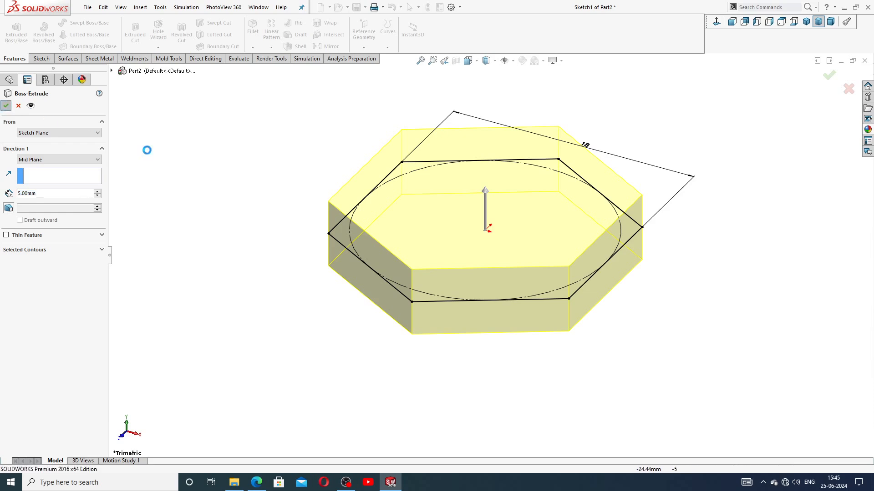
On the hexagonal body's upper face, sketch a circle of 9 mm radius centred on the origin, reaching the hexagon's sides
{"action": "left_click", "coordinate": [425, 205]}
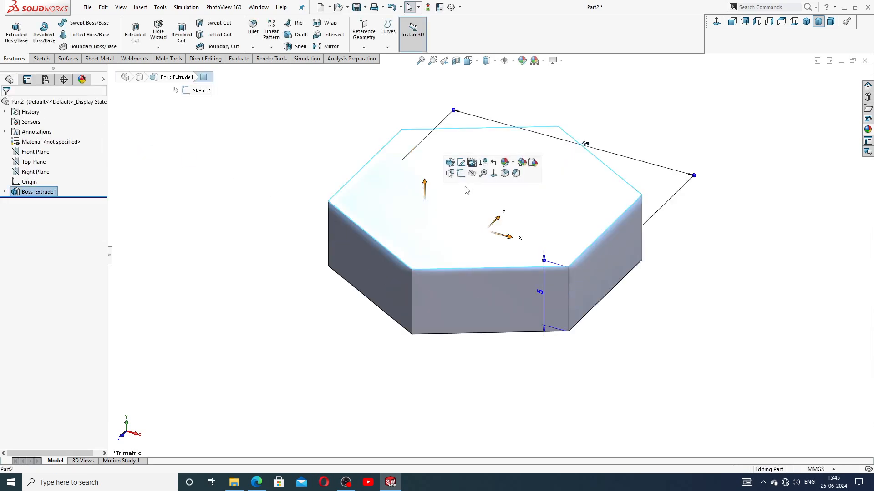
{"action": "left_click", "coordinate": [468, 176]}
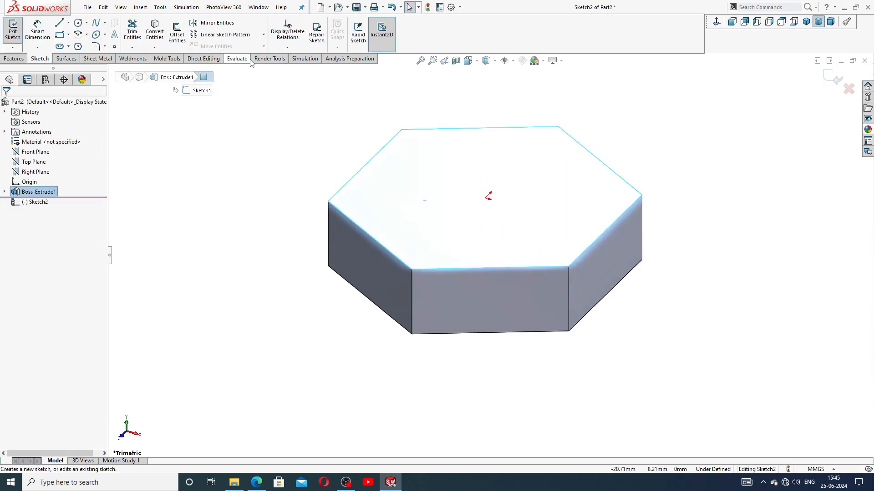
{"action": "left_click", "coordinate": [79, 23]}
{"action": "left_click", "coordinate": [486, 197]}
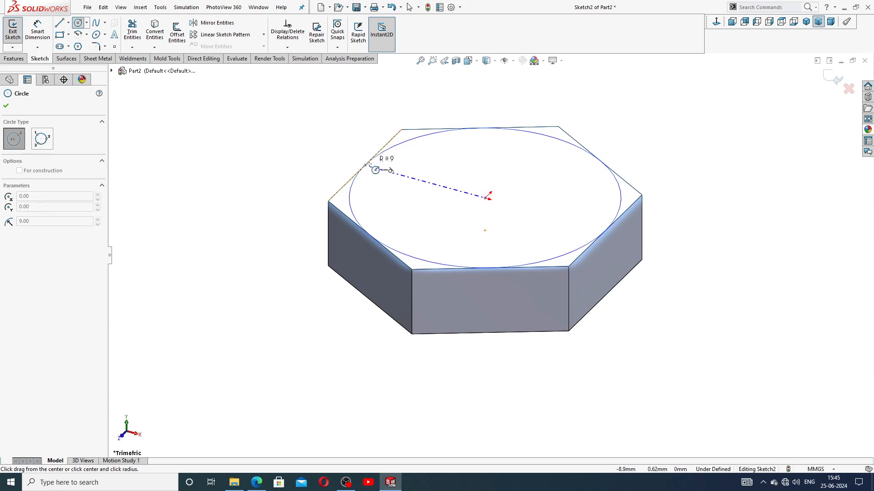
{"action": "left_click", "coordinate": [382, 153]}
{"action": "right_click", "coordinate": [431, 93]}
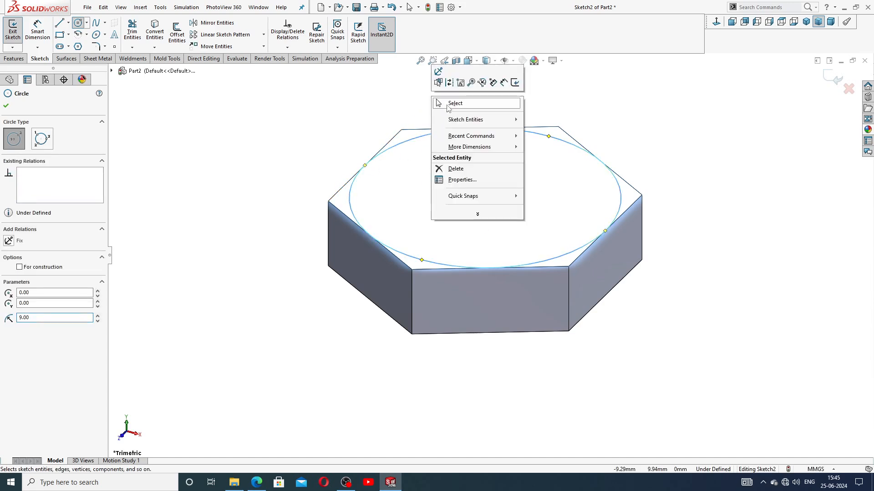
{"action": "left_click", "coordinate": [448, 105]}
Add a Tangent relation between the circle and the upper-left edge of the hexagonal face
{"action": "middle_click_drag", "start_coordinate": [458, 149], "coordinate": [449, 201]}
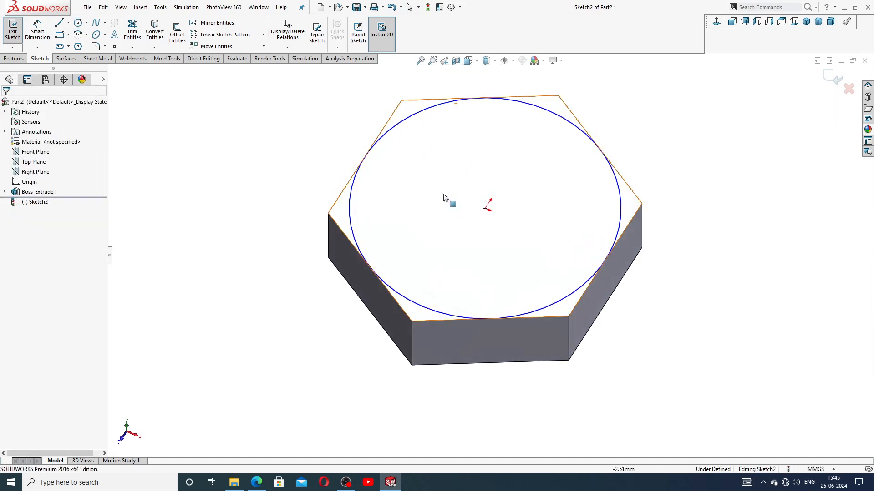
{"action": "left_click", "coordinate": [393, 134]}
{"action": "left_click_drag", "start_coordinate": [391, 131], "coordinate": [382, 126]}
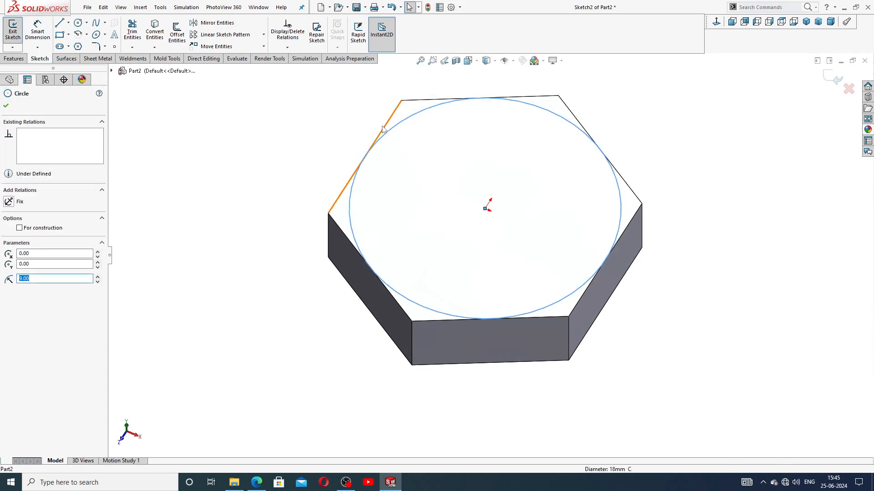
{"action": "key", "text": "Escape"}
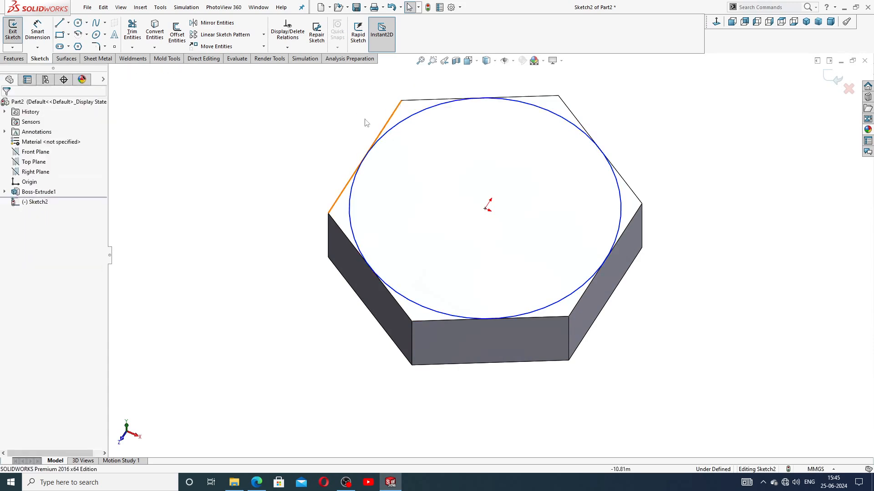
{"action": "left_click", "coordinate": [394, 131]}
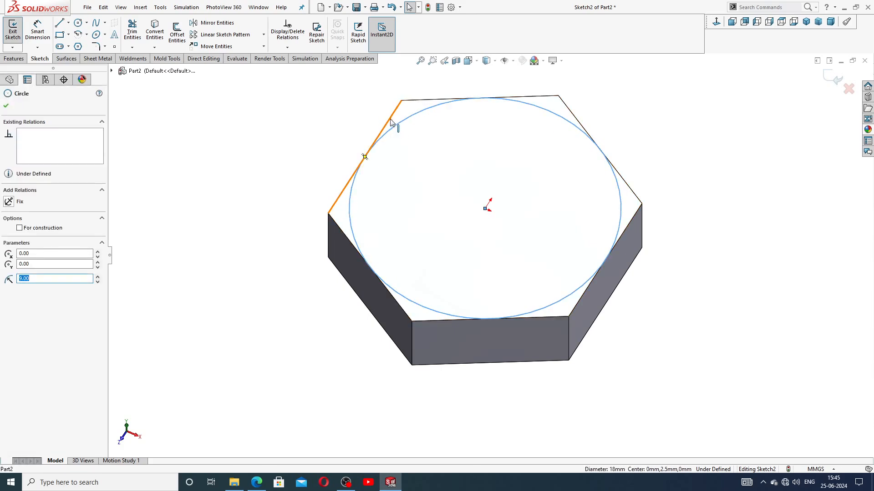
{"action": "left_click", "coordinate": [390, 124], "text": "ctrl"}
{"action": "left_click", "coordinate": [415, 81]}
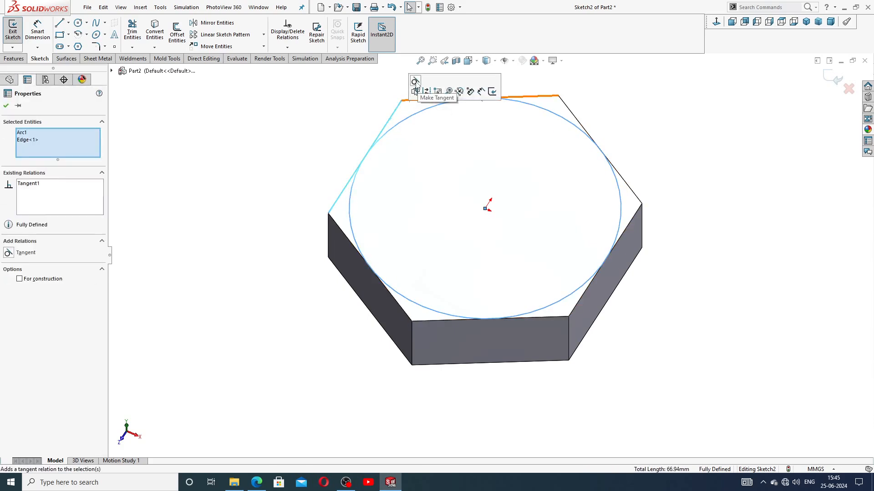
{"action": "left_click", "coordinate": [318, 120]}
Cut-extrude the circle 5 mm Blind with Flip side to cut and a 45-degree draft to chamfer the hexagon's upper corners
{"action": "scroll", "coordinate": [385, 162], "scroll_direction": "up", "scroll_amount": 3}
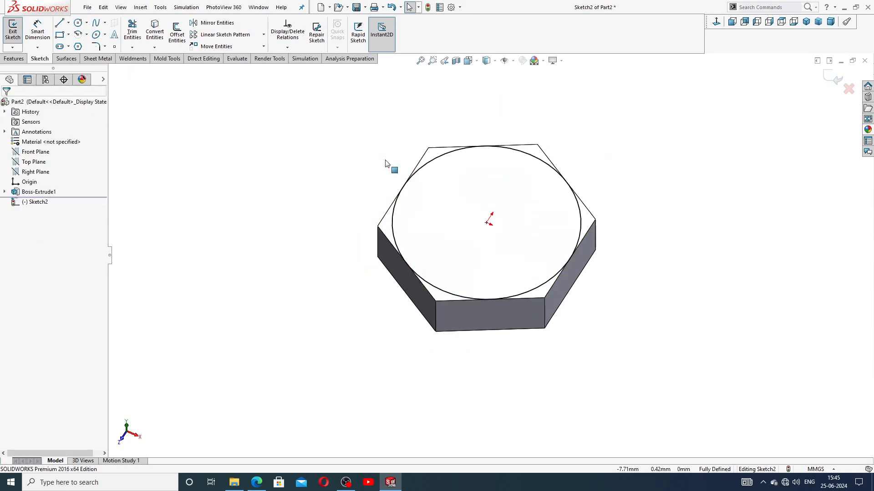
{"action": "left_click", "coordinate": [13, 59]}
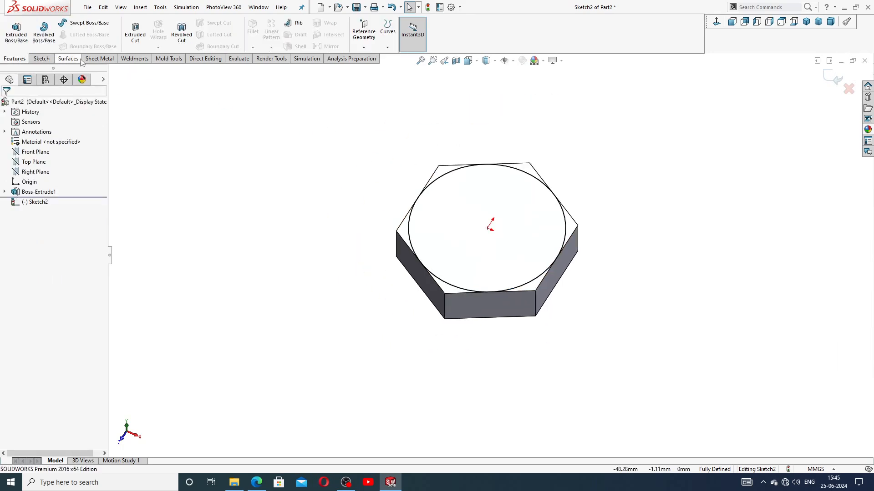
{"action": "left_click", "coordinate": [135, 31]}
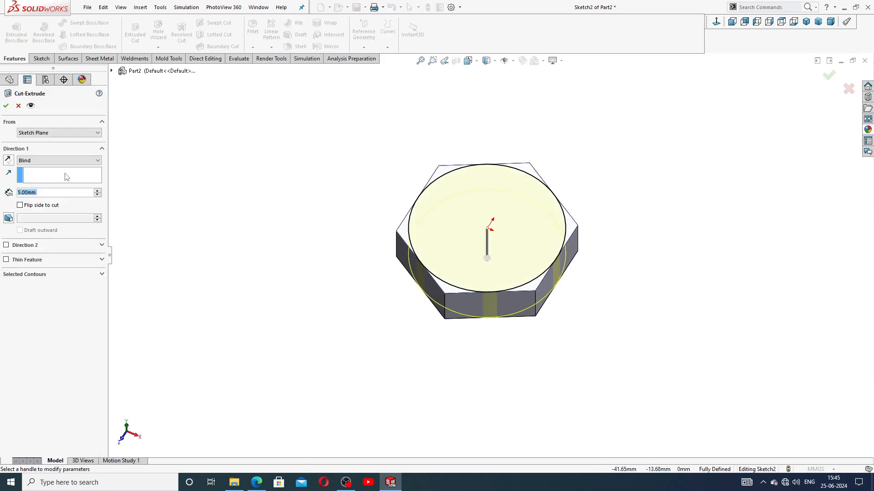
{"action": "left_click", "coordinate": [8, 218]}
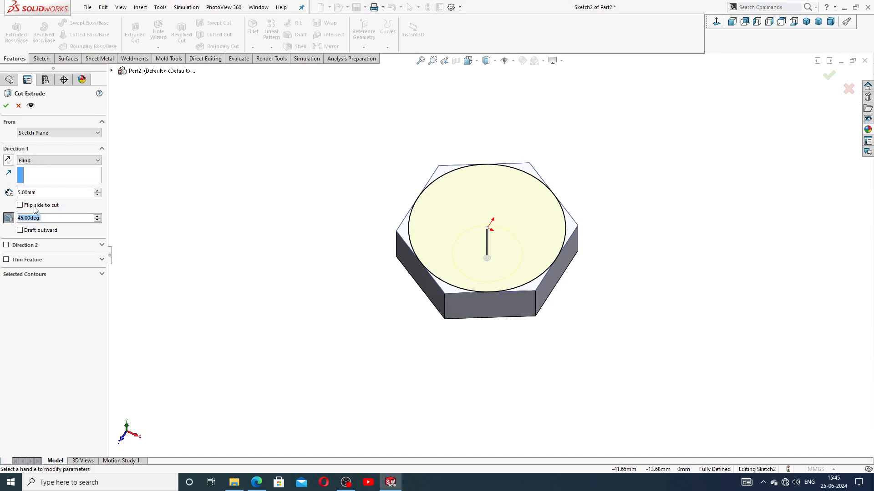
{"action": "middle_click_drag", "start_coordinate": [404, 299], "coordinate": [433, 220]}
{"action": "scroll", "coordinate": [432, 220], "scroll_direction": "down", "scroll_amount": 3}
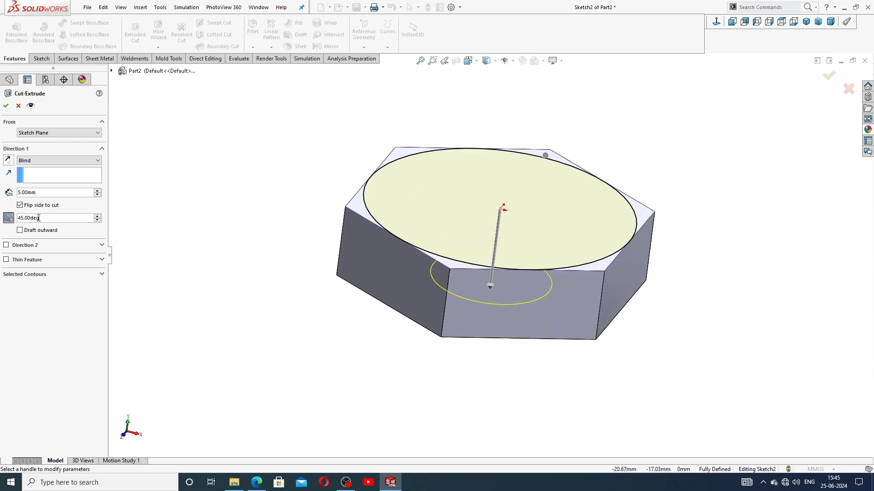
{"action": "left_click", "coordinate": [5, 106]}
{"action": "left_click", "coordinate": [229, 212]}
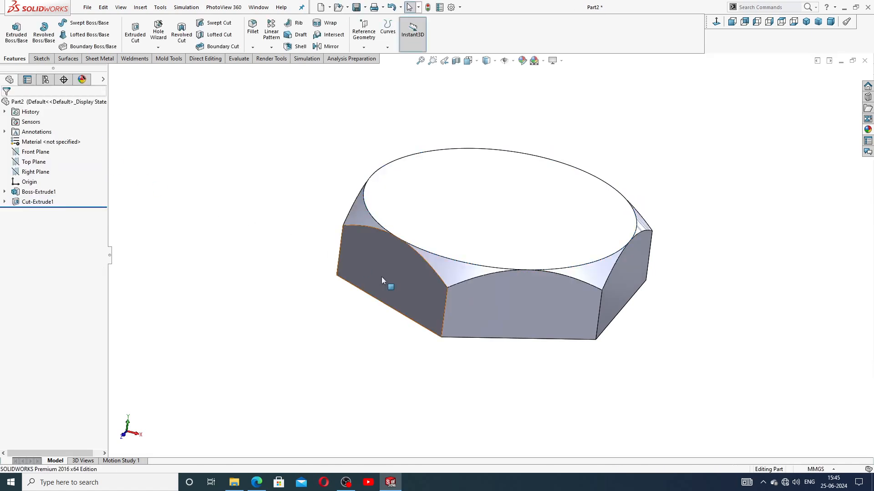
Mirror the drafted corner cut about the Top Plane
{"action": "middle_click_drag", "start_coordinate": [381, 277], "coordinate": [382, 256]}
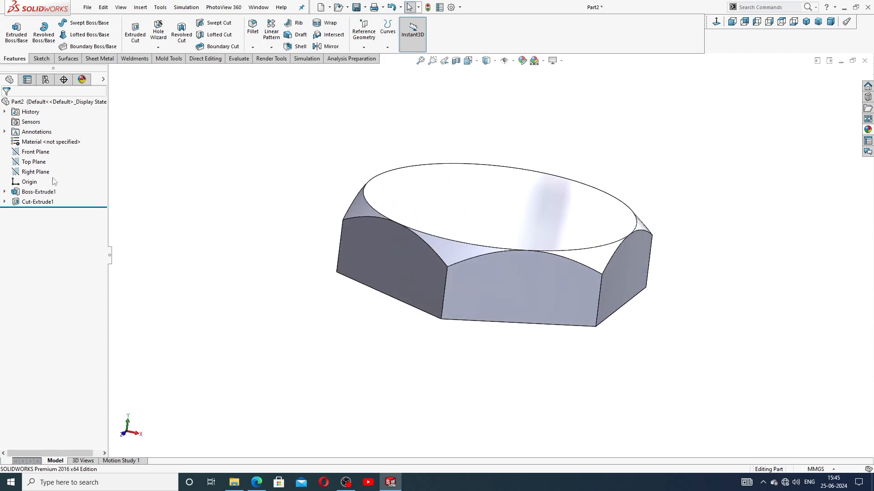
{"action": "left_click", "coordinate": [34, 162]}
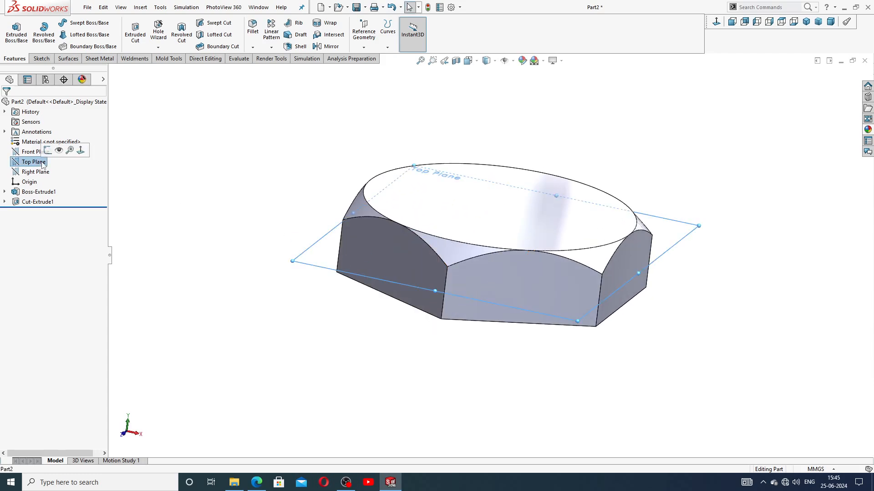
{"action": "left_click", "coordinate": [330, 46]}
{"action": "mouse_move", "coordinate": [352, 178]}
{"action": "middle_mouse_down"}
{"action": "mouse_move", "coordinate": [347, 146]}
{"action": "mouse_move", "coordinate": [351, 191]}
{"action": "middle_mouse_up"}
{"action": "left_click", "coordinate": [111, 70]}
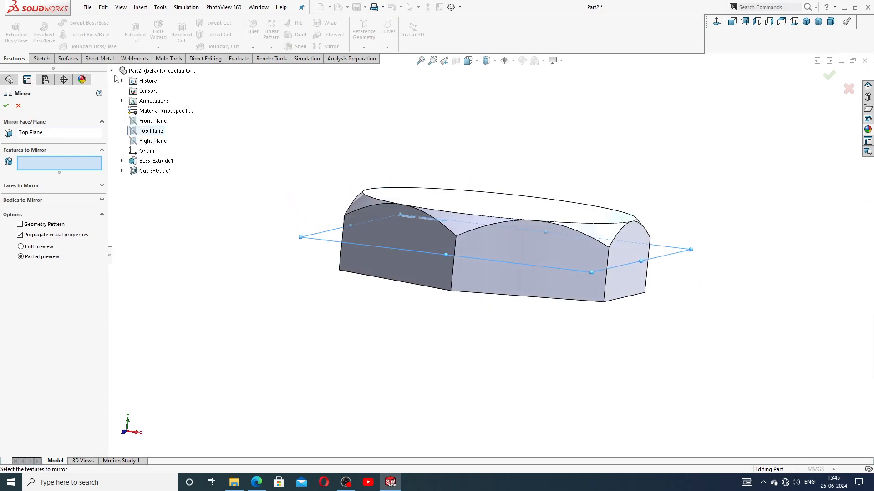
{"action": "left_click", "coordinate": [157, 172]}
{"action": "middle_click_drag", "start_coordinate": [345, 177], "coordinate": [341, 197]}
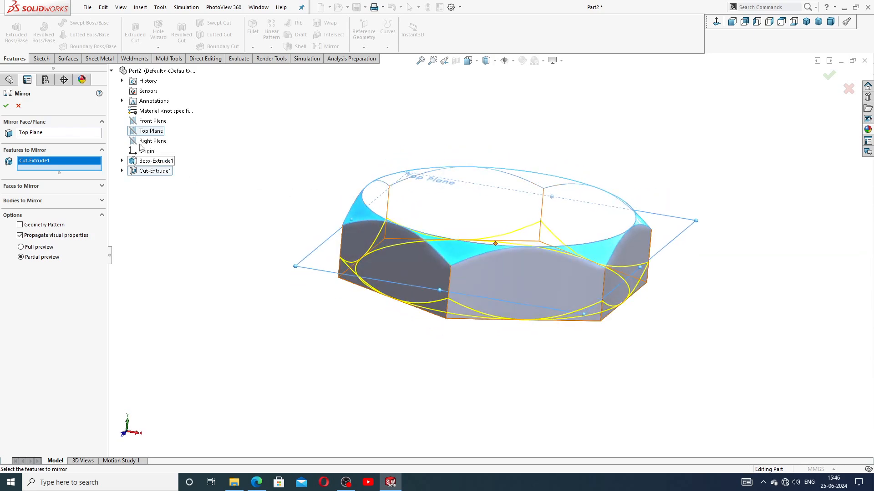
{"action": "left_click", "coordinate": [6, 107]}
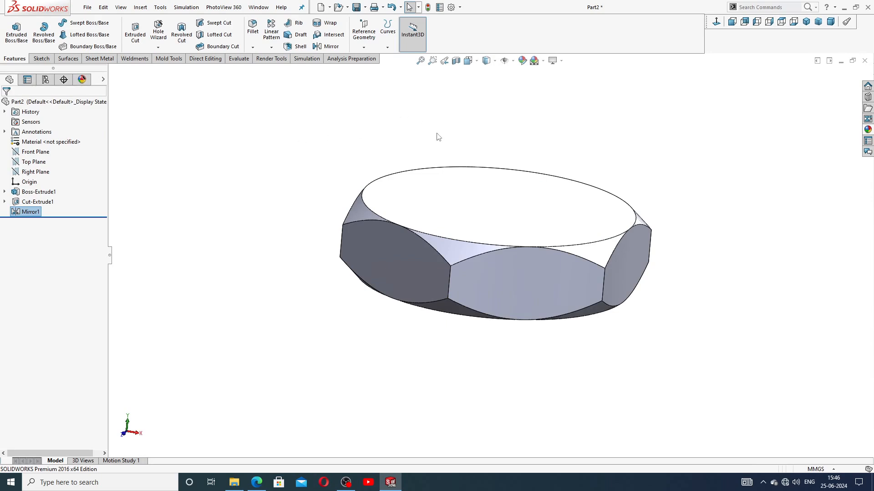
On the nut's upper face, sketch a circle about 12.8 mm in diameter centred on the origin
{"action": "middle_click_drag", "start_coordinate": [438, 137], "coordinate": [492, 264]}
{"action": "scroll", "coordinate": [493, 260], "scroll_direction": "up", "scroll_amount": 3}
{"action": "scroll", "coordinate": [504, 250], "scroll_direction": "down", "scroll_amount": 4}
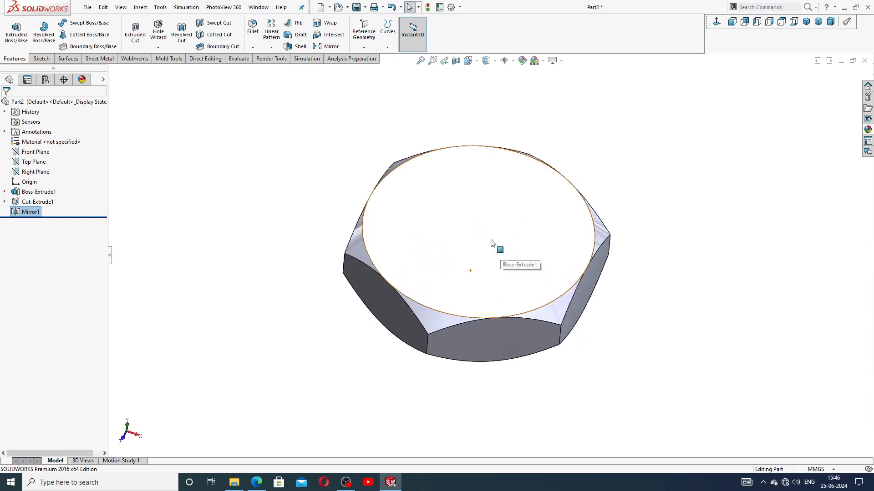
{"action": "left_click", "coordinate": [492, 243]}
{"action": "left_click", "coordinate": [518, 217]}
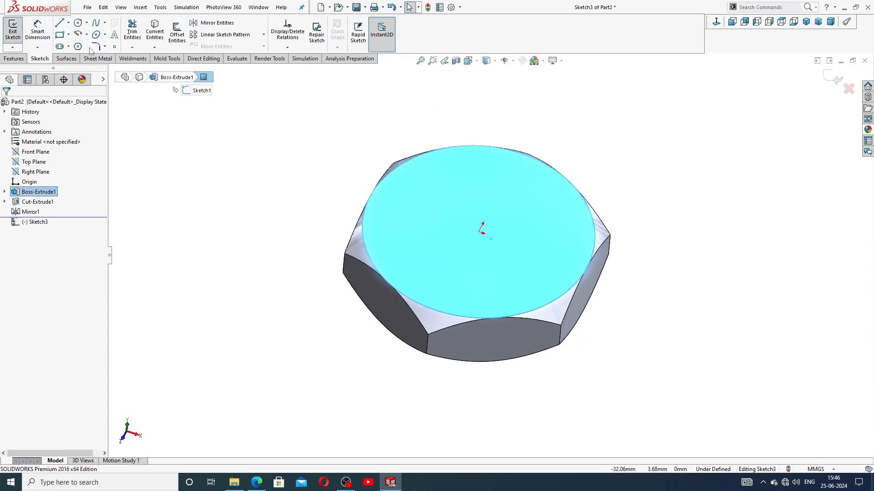
{"action": "left_click", "coordinate": [78, 23]}
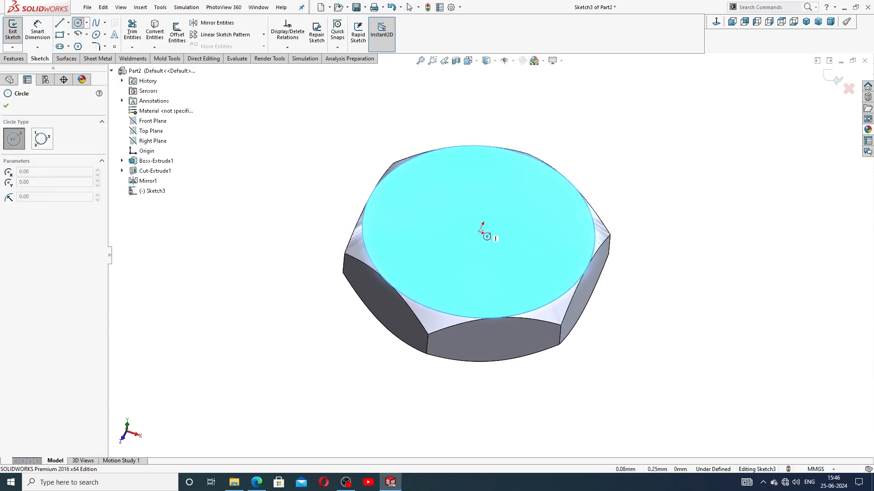
{"action": "left_click", "coordinate": [478, 234]}
{"action": "left_click", "coordinate": [497, 174]}
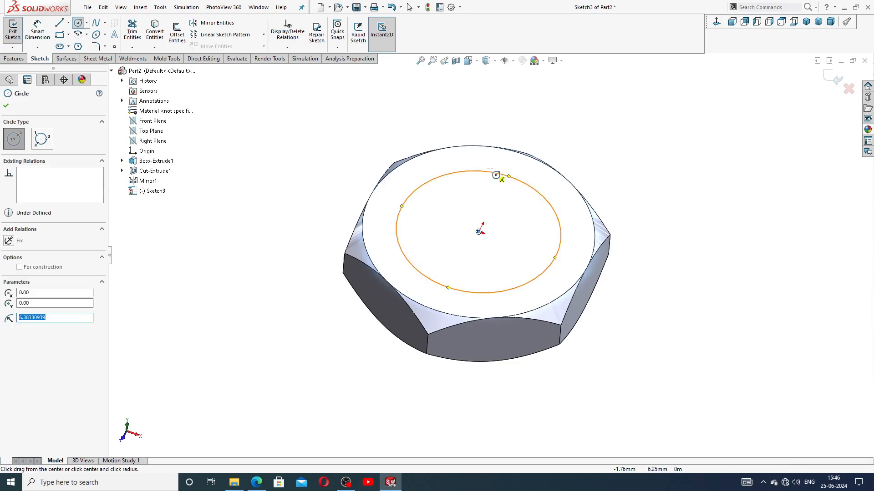
{"action": "key", "text": "Escape"}
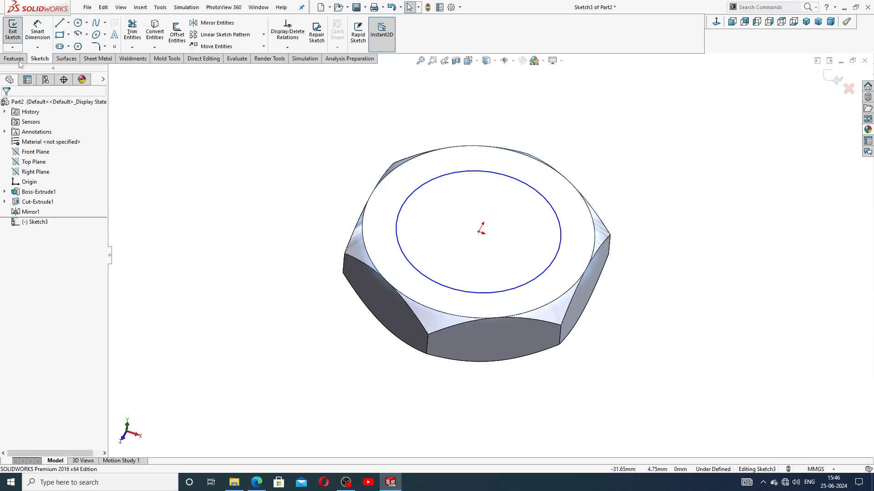
Dimension the circle's diameter as 10 mm and check it against the M10 nut drawing
{"action": "left_click", "coordinate": [37, 30]}
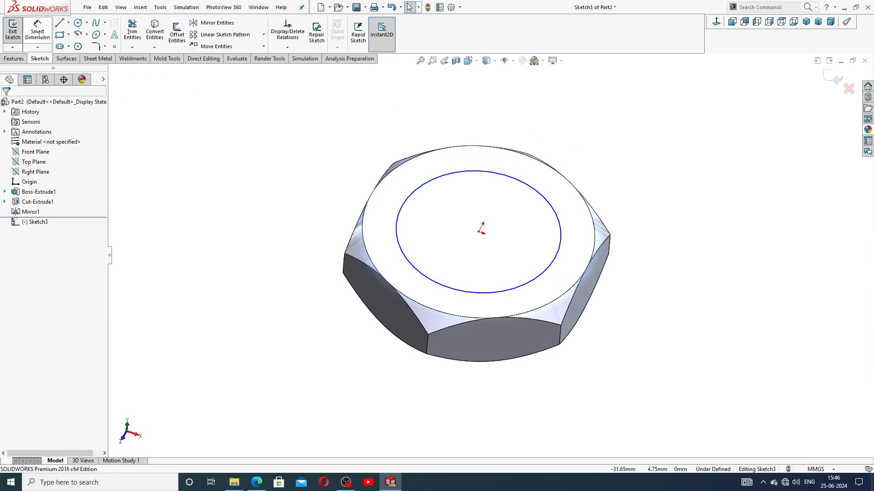
{"action": "left_click", "coordinate": [409, 196]}
{"action": "left_click", "coordinate": [341, 192]}
{"action": "type", "text": "1"}
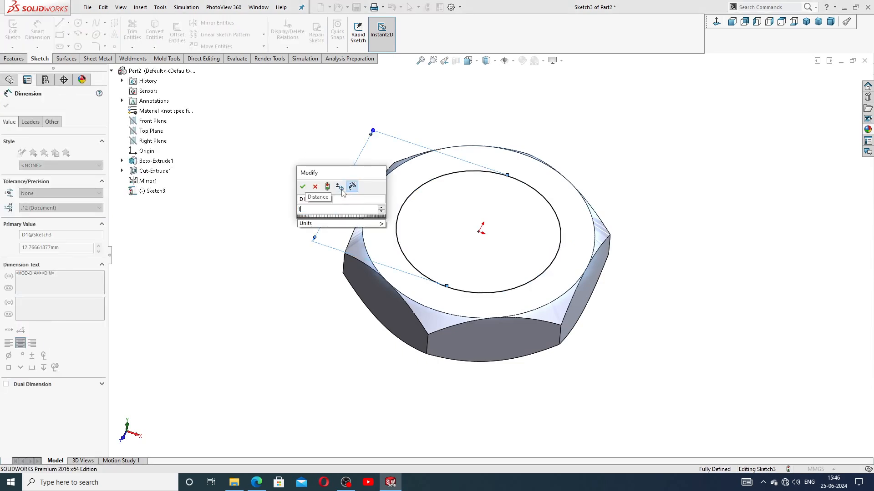
{"action": "type", "text": "0"}
{"action": "key", "text": "Return"}
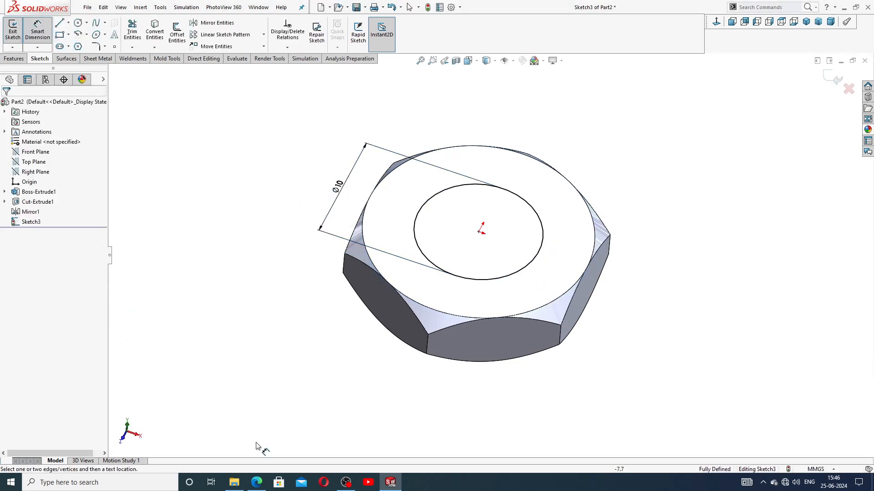
{"action": "left_click", "coordinate": [257, 482]}
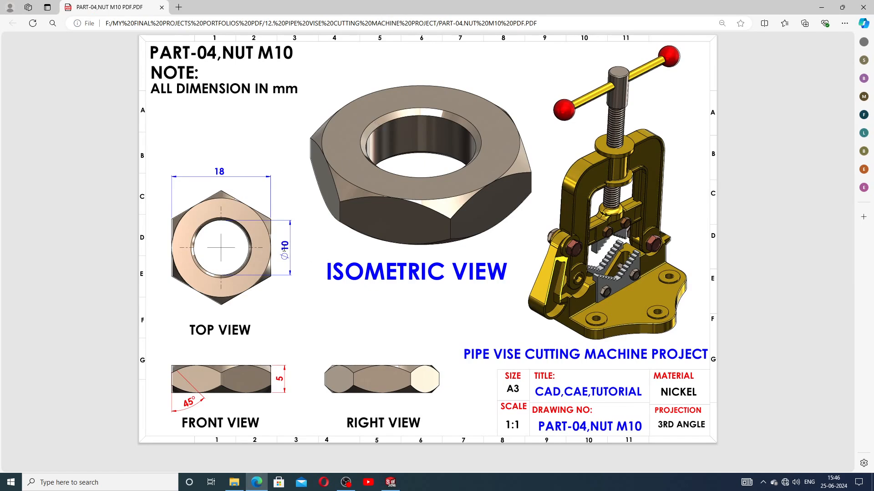
{"action": "left_click", "coordinate": [390, 483]}
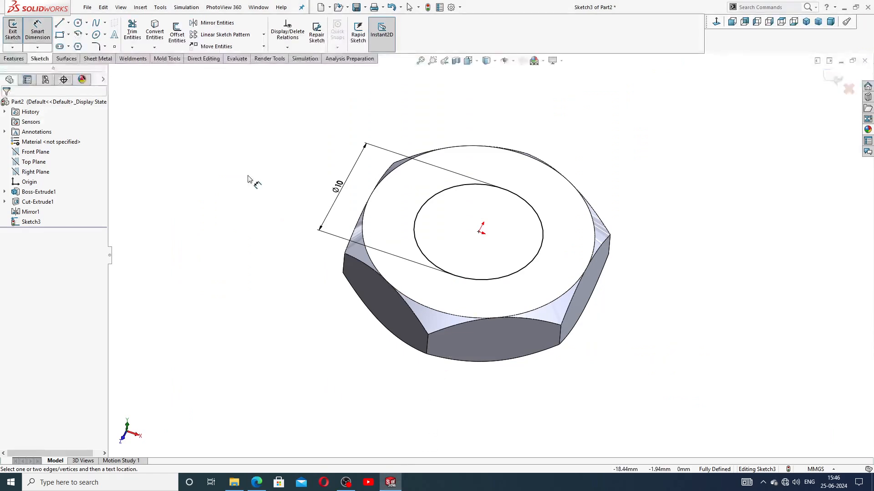
{"action": "right_click", "coordinate": [205, 154]}
{"action": "left_click", "coordinate": [212, 138]}
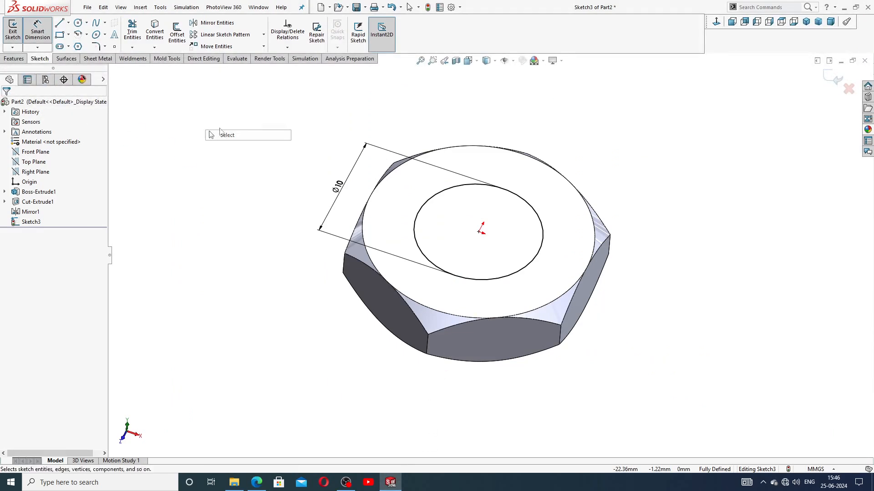
Cut-extrude the 10 mm circle through the nut with the Through All end condition
{"action": "left_click", "coordinate": [14, 59]}
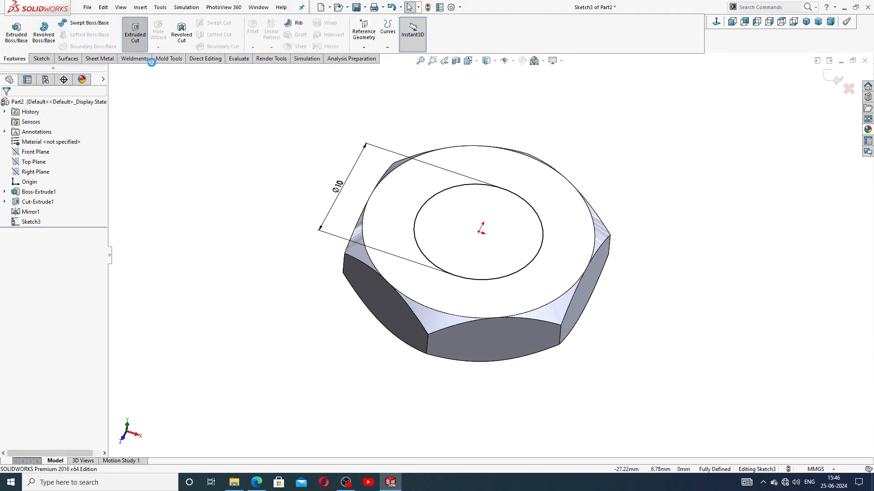
{"action": "left_click", "coordinate": [135, 32]}
{"action": "middle_click_drag", "start_coordinate": [216, 212], "coordinate": [220, 178]}
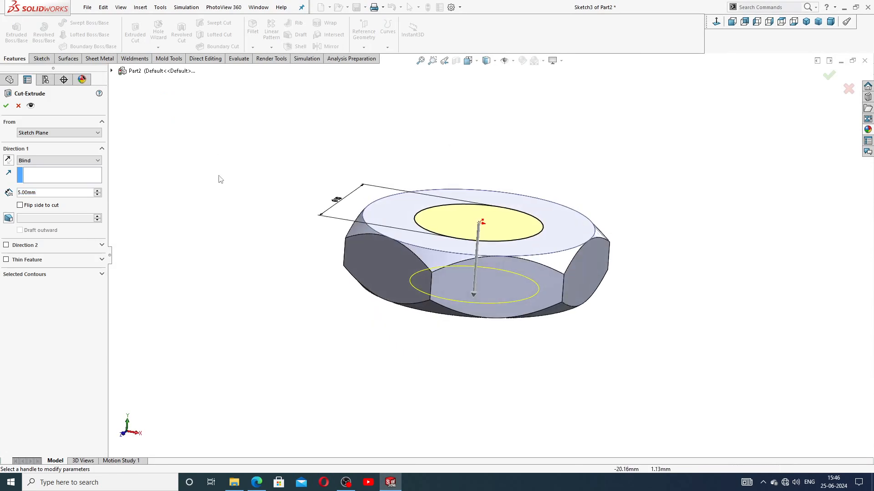
{"action": "left_click", "coordinate": [36, 164]}
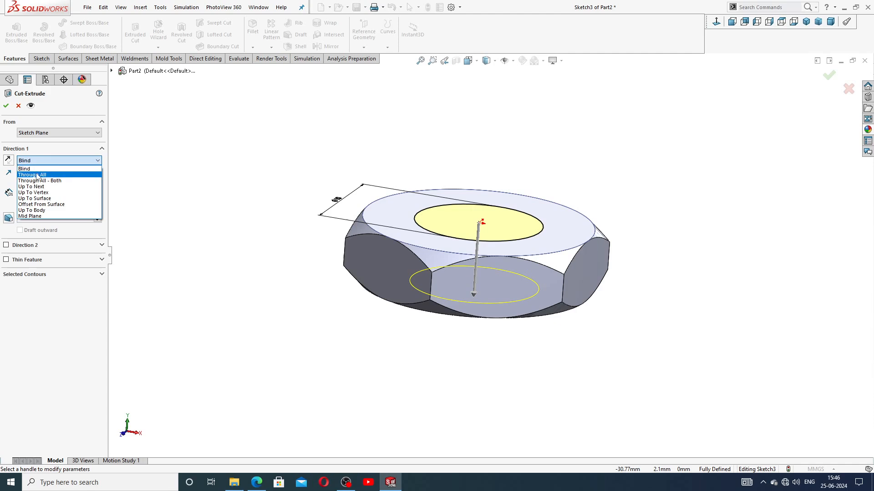
{"action": "left_click", "coordinate": [32, 171]}
{"action": "left_click", "coordinate": [6, 106]}
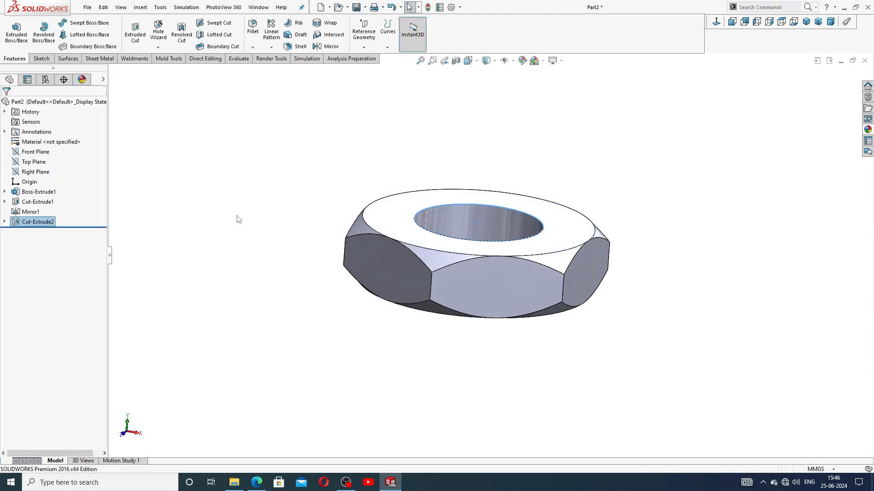
Chamfer the upper and lower circular edges of the nut's bore at 0.5 mm and 45 degrees
{"action": "left_click", "coordinate": [253, 48]}
{"action": "left_click", "coordinate": [262, 68]}
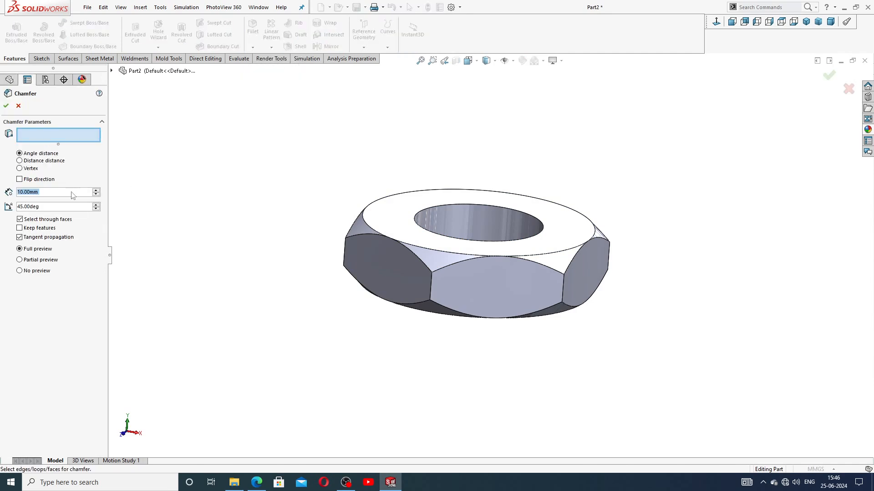
{"action": "key", "text": "BackSpace"}
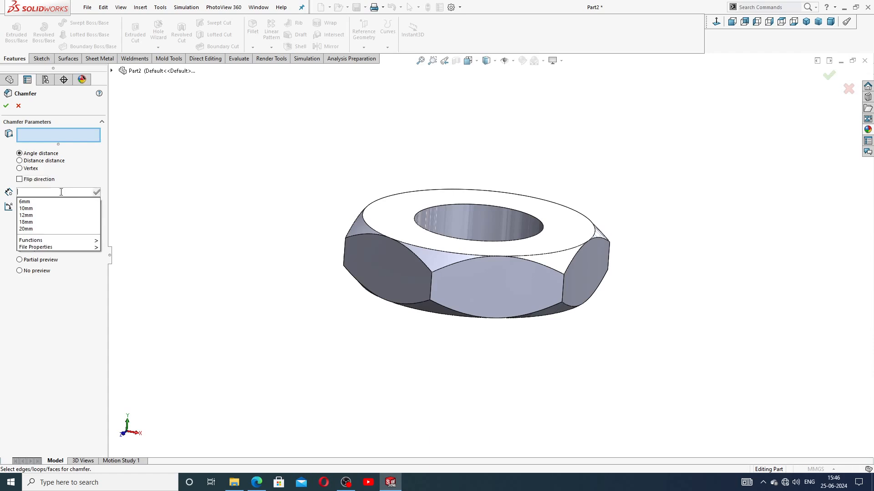
{"action": "type", "text": "/"}
{"action": "key", "text": "BackSpace"}
{"action": "type", "text": "."}
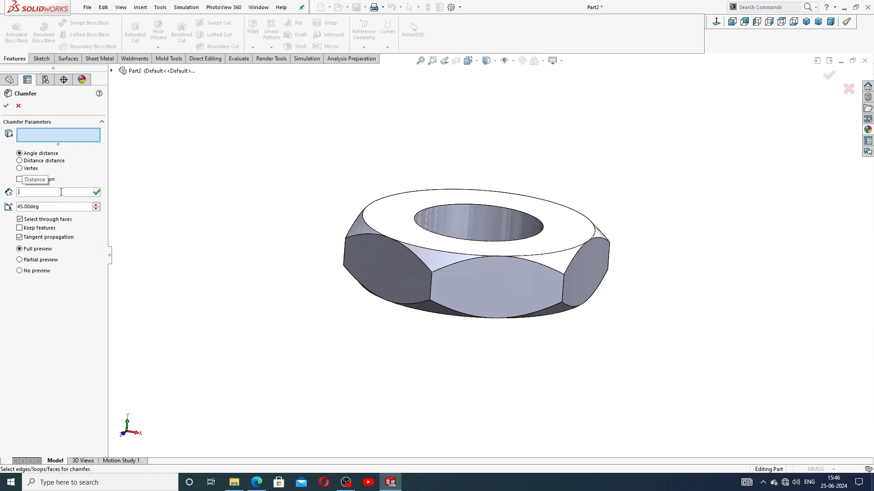
{"action": "type", "text": "5"}
{"action": "key", "text": "Return"}
{"action": "left_click", "coordinate": [424, 209]}
{"action": "middle_click_drag", "start_coordinate": [427, 218], "coordinate": [455, 419]}
{"action": "left_click", "coordinate": [421, 266]}
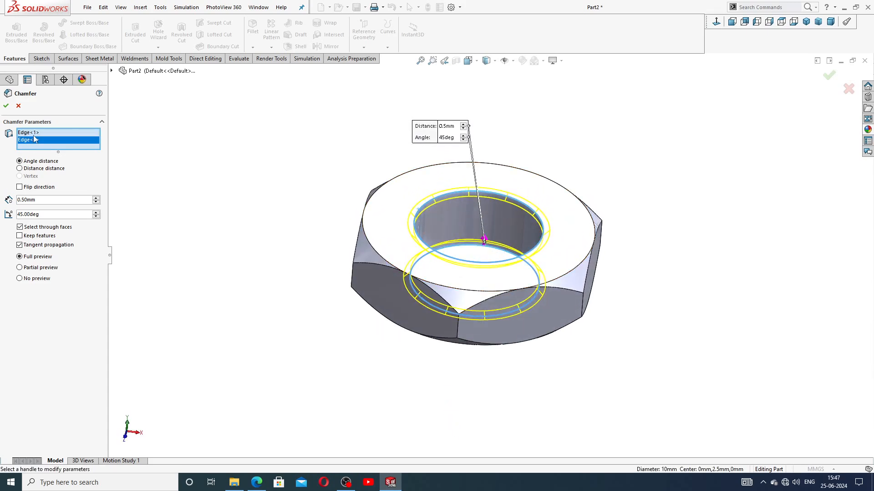
{"action": "left_click", "coordinate": [6, 106]}
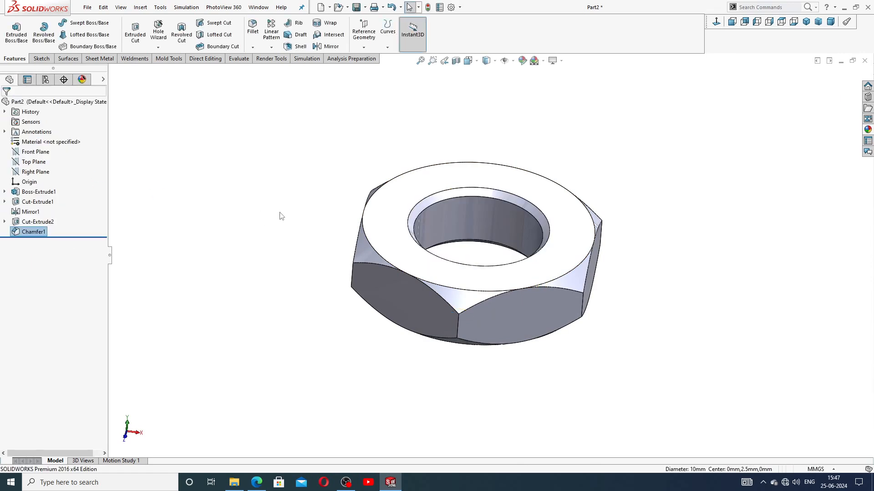
Apply the polished nickel metal appearance to the whole nut
{"action": "left_click", "coordinate": [867, 130]}
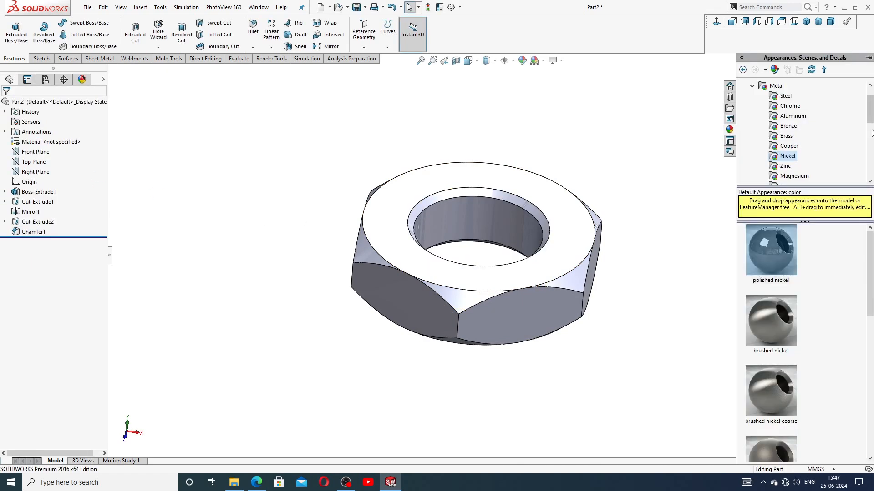
{"action": "left_click", "coordinate": [752, 86]}
{"action": "scroll", "coordinate": [819, 120], "scroll_direction": "up", "scroll_amount": 1}
{"action": "left_click", "coordinate": [741, 86]}
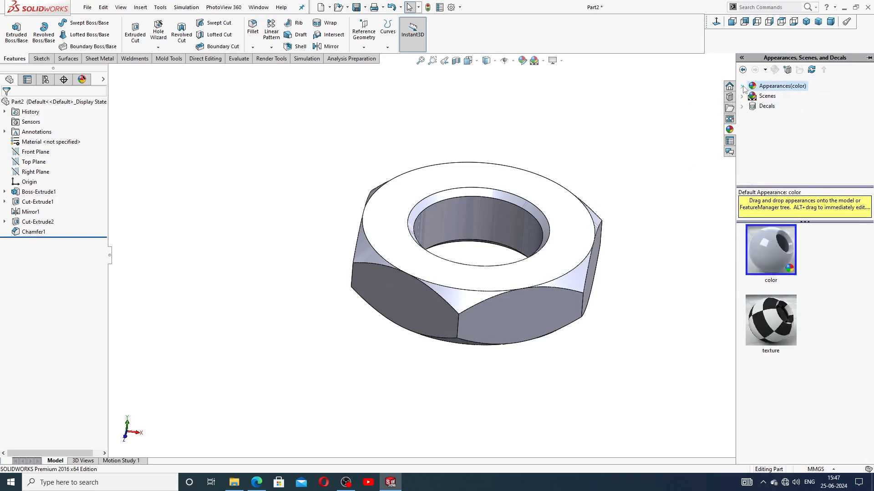
{"action": "double_click", "coordinate": [775, 89]}
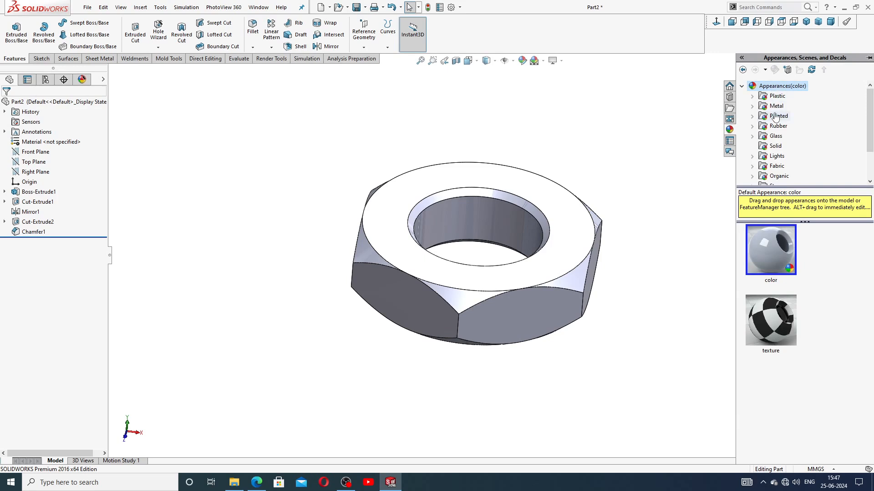
{"action": "double_click", "coordinate": [776, 107]}
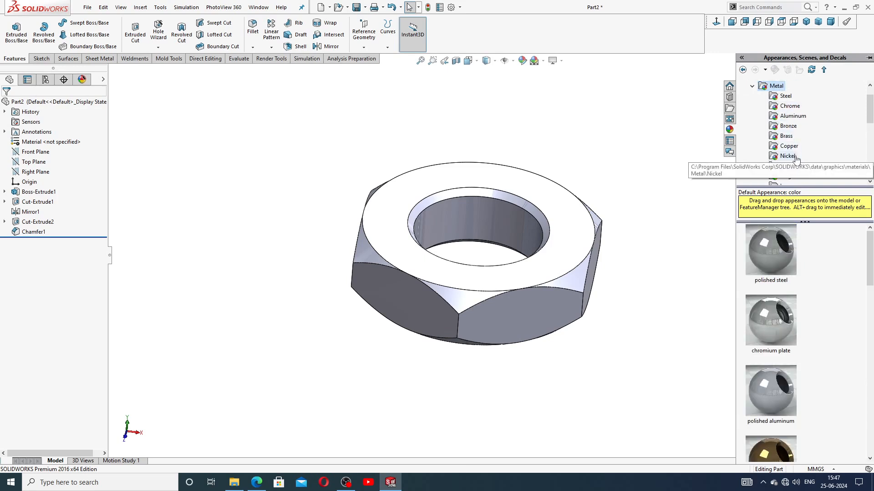
{"action": "left_click", "coordinate": [787, 156]}
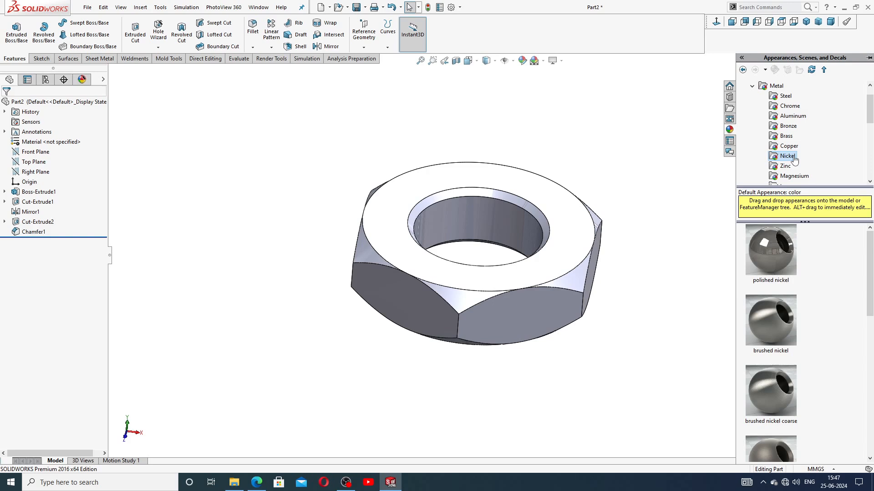
{"action": "double_click", "coordinate": [780, 252]}
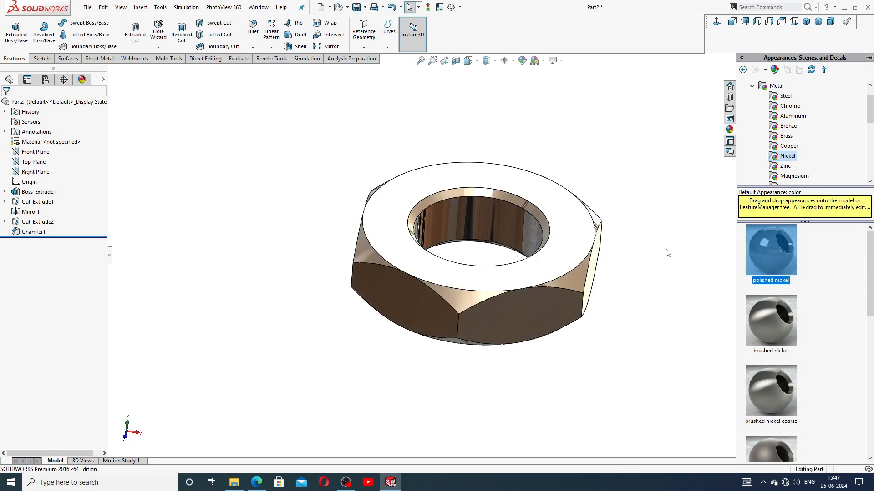
Examine the nickel nut from isometric and tilted views and compare it with the M10 nut drawing
{"action": "middle_click_drag", "start_coordinate": [608, 228], "coordinate": [605, 269]}
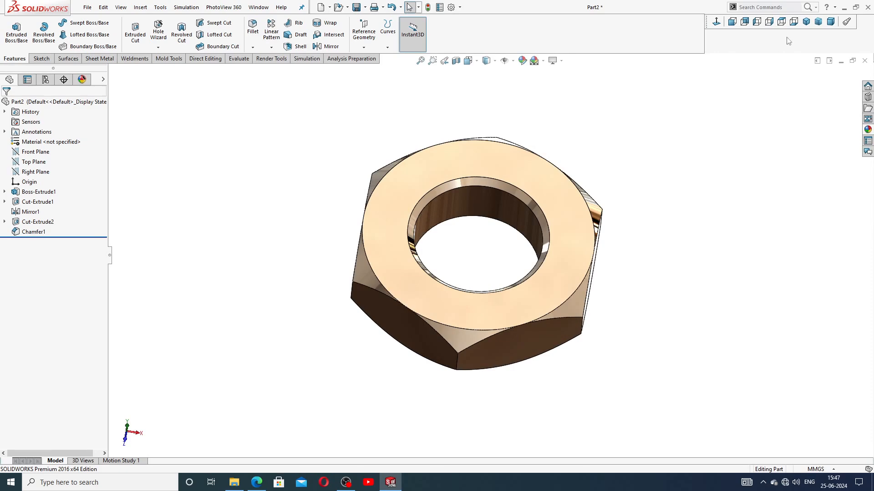
{"action": "left_click", "coordinate": [806, 22]}
{"action": "middle_click_drag", "start_coordinate": [441, 258], "coordinate": [454, 286]}
{"action": "scroll", "coordinate": [454, 283], "scroll_direction": "up", "scroll_amount": 2}
{"action": "scroll", "coordinate": [459, 279], "scroll_direction": "down", "scroll_amount": 2}
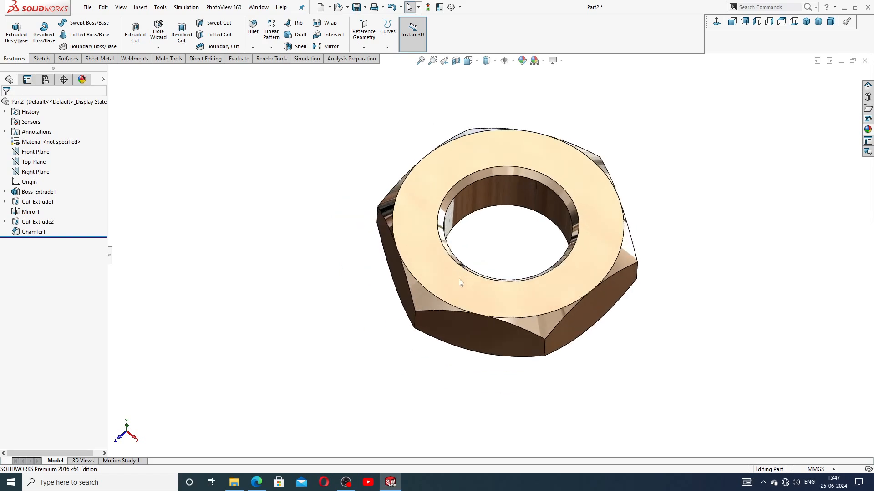
{"action": "scroll", "coordinate": [515, 177], "scroll_direction": "down", "scroll_amount": 1}
{"action": "mouse_move", "coordinate": [486, 400]}
{"action": "middle_mouse_down"}
{"action": "mouse_move", "coordinate": [487, 363]}
{"action": "mouse_move", "coordinate": [489, 404]}
{"action": "middle_mouse_up"}
{"action": "scroll", "coordinate": [491, 352], "scroll_direction": "up", "scroll_amount": 1}
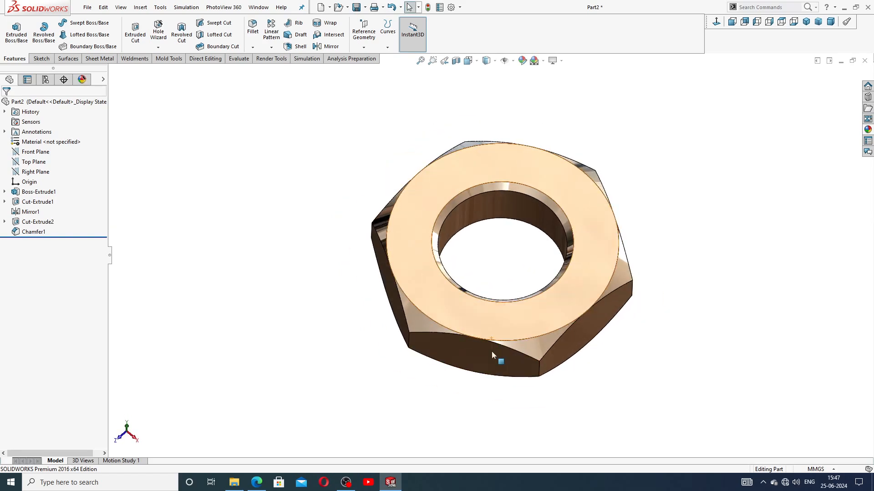
{"action": "scroll", "coordinate": [492, 353], "scroll_direction": "down", "scroll_amount": 1}
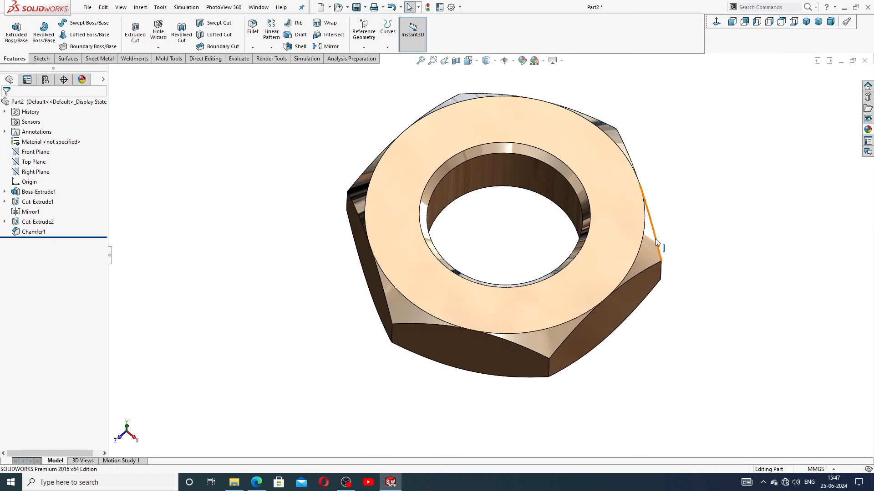
{"action": "left_click", "coordinate": [258, 482]}
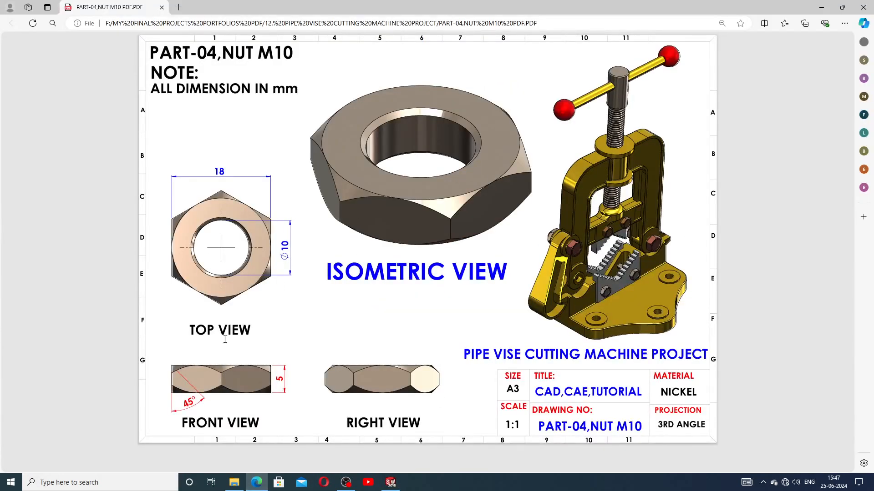
{"action": "left_click", "coordinate": [391, 483]}
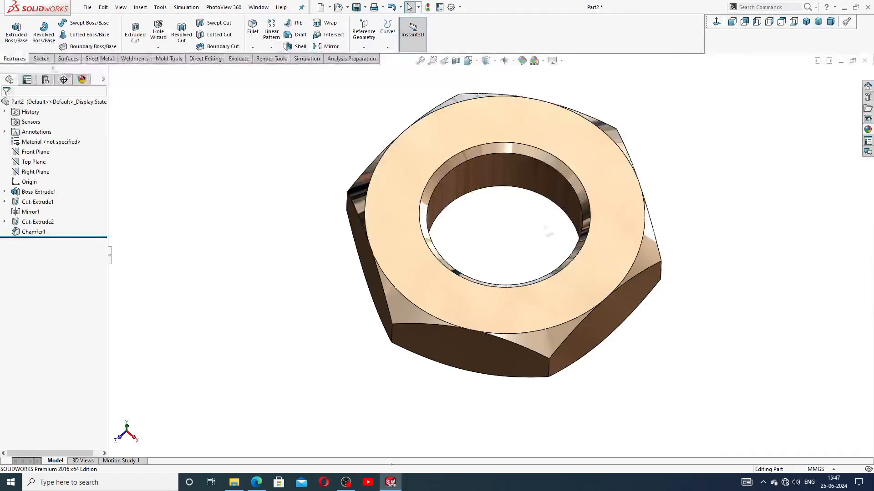
{"action": "scroll", "coordinate": [620, 255], "scroll_direction": "up", "scroll_amount": 1}
{"action": "left_click", "coordinate": [486, 484]}
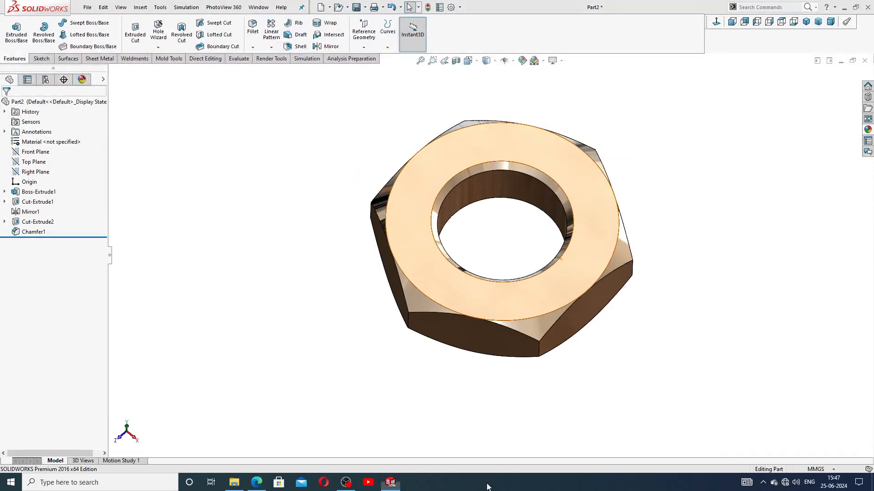
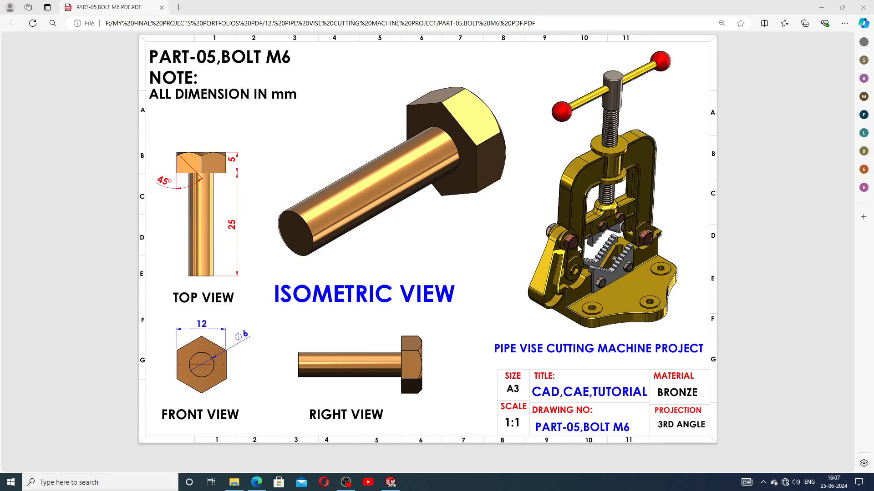
Switch from the M6 bolt drawing to SOLIDWORKS and examine the bolt's shank, hex head and filleted head recess from several angles
{"action": "left_click", "coordinate": [391, 482]}
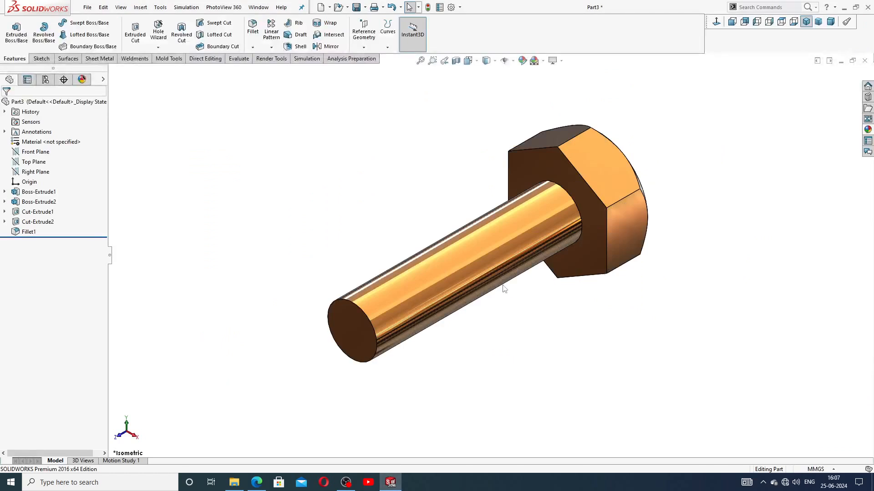
{"action": "scroll", "coordinate": [503, 288], "scroll_direction": "down", "scroll_amount": 2}
{"action": "scroll", "coordinate": [556, 274], "scroll_direction": "up", "scroll_amount": 3}
{"action": "middle_click_drag", "start_coordinate": [570, 289], "coordinate": [495, 226]}
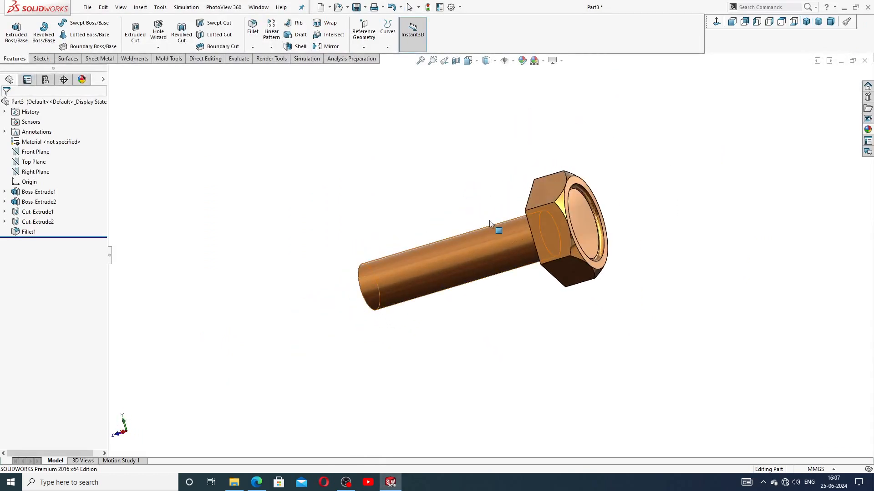
{"action": "scroll", "coordinate": [510, 220], "scroll_direction": "down", "scroll_amount": 4}
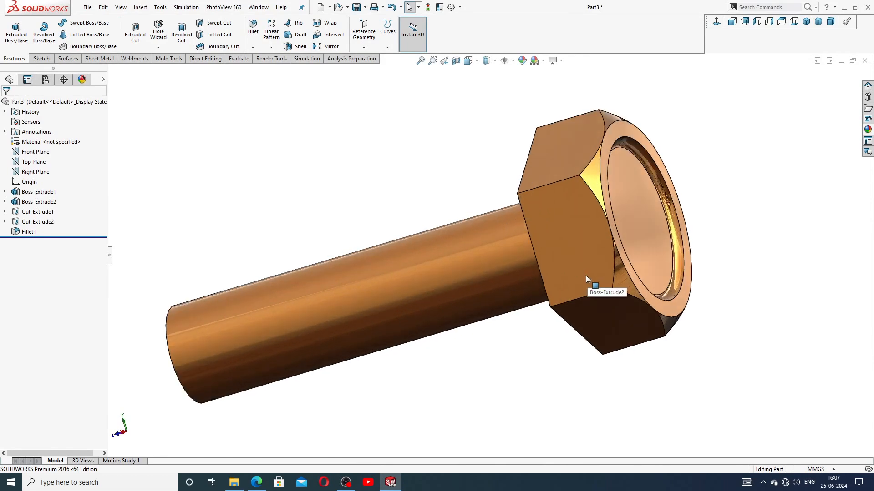
{"action": "scroll", "coordinate": [586, 274], "scroll_direction": "up", "scroll_amount": 2}
{"action": "left_click", "coordinate": [805, 23]}
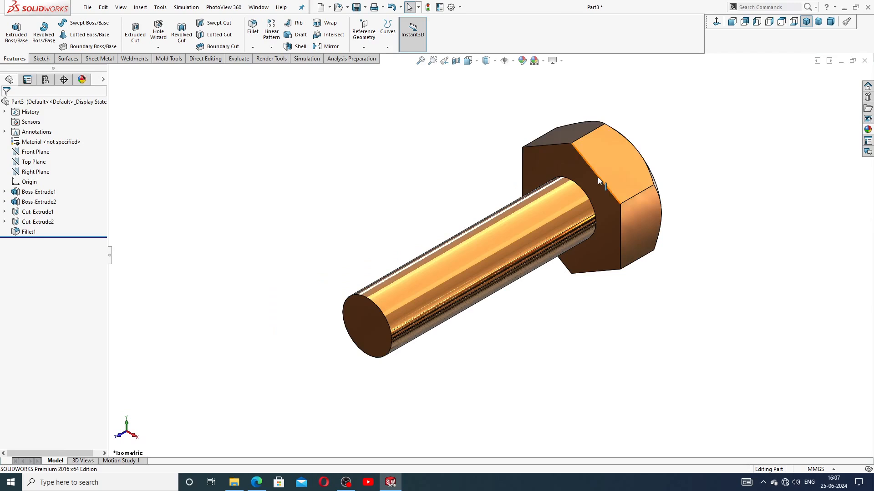
{"action": "middle_click_drag", "start_coordinate": [615, 205], "coordinate": [586, 181]}
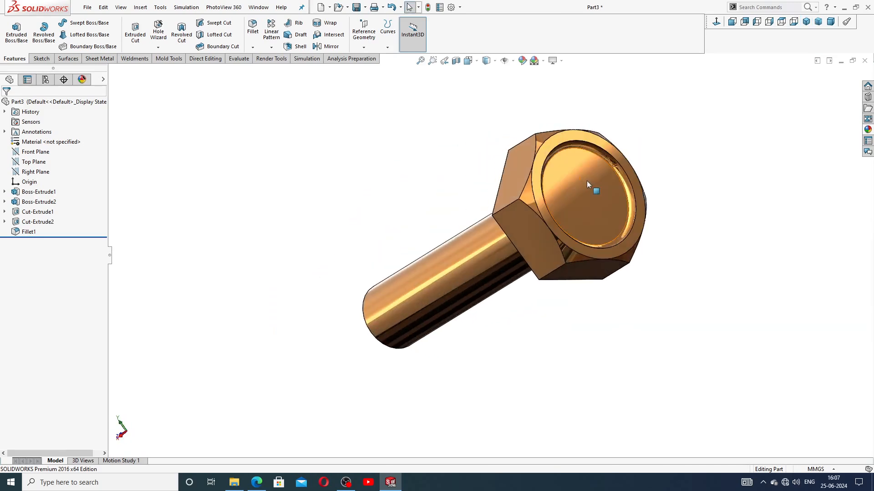
{"action": "scroll", "coordinate": [607, 173], "scroll_direction": "down", "scroll_amount": 3}
{"action": "left_click", "coordinate": [594, 175]}
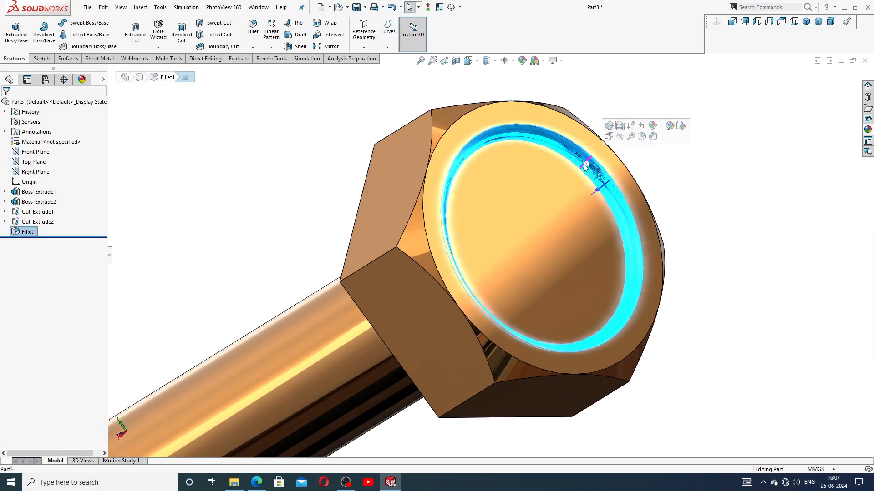
{"action": "left_click", "coordinate": [657, 162]}
{"action": "scroll", "coordinate": [530, 252], "scroll_direction": "up", "scroll_amount": 5}
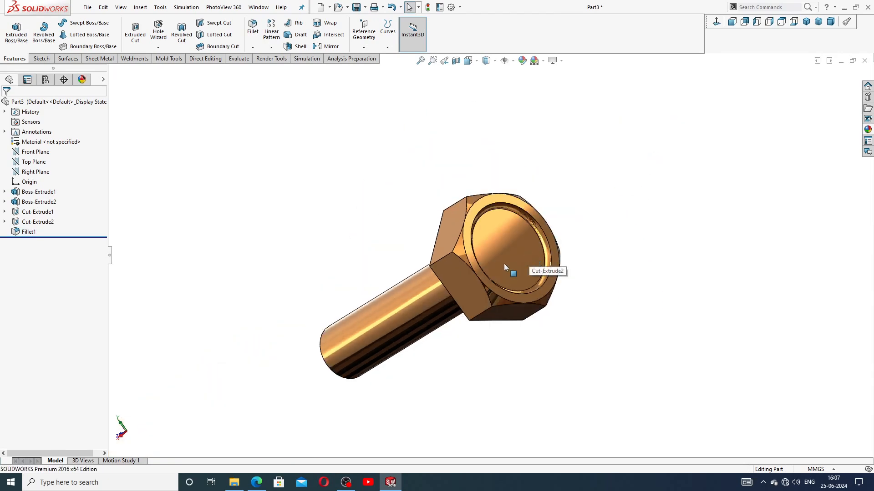
{"action": "middle_click_drag", "start_coordinate": [504, 263], "coordinate": [510, 214]}
{"action": "scroll", "coordinate": [413, 298], "scroll_direction": "down", "scroll_amount": 5}
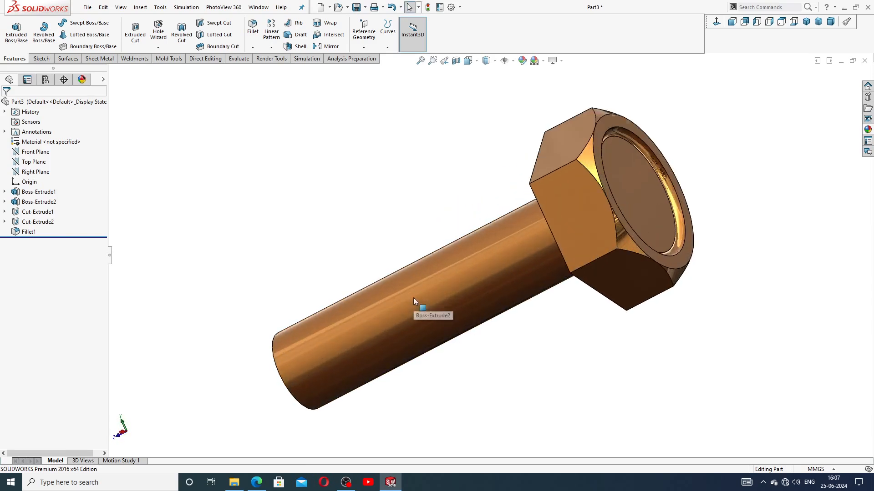
{"action": "scroll", "coordinate": [625, 254], "scroll_direction": "up", "scroll_amount": 1}
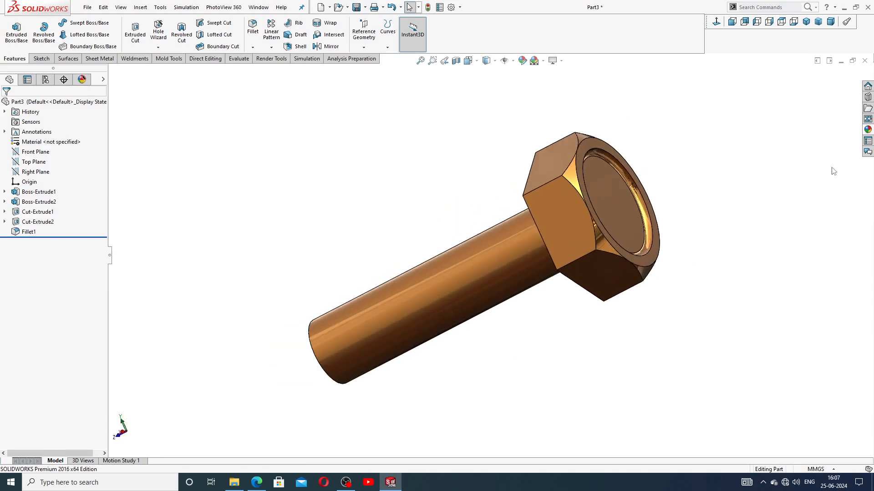
Close the M6 bolt part without saving it and create a new part document
{"action": "left_click", "coordinate": [864, 60]}
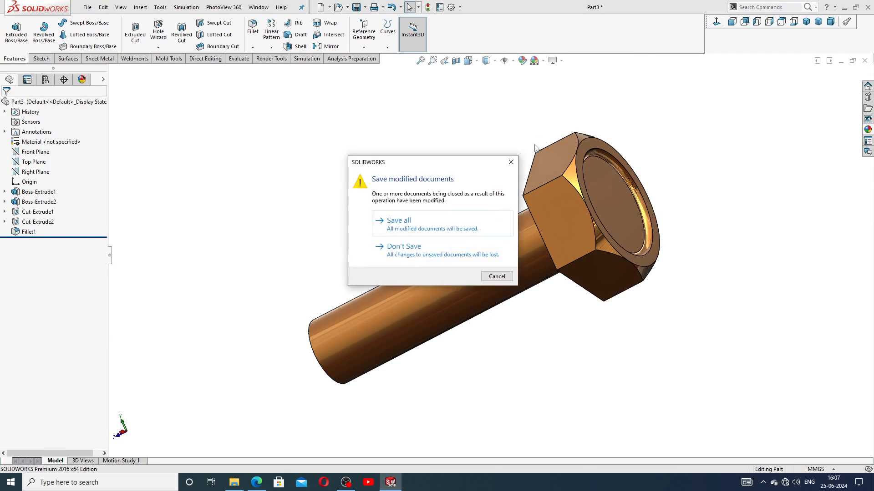
{"action": "left_click", "coordinate": [436, 258]}
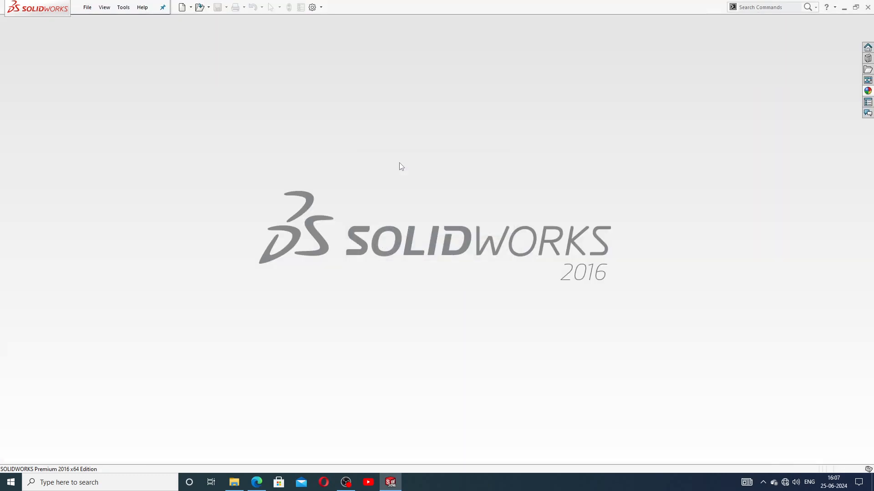
{"action": "left_click", "coordinate": [181, 7]}
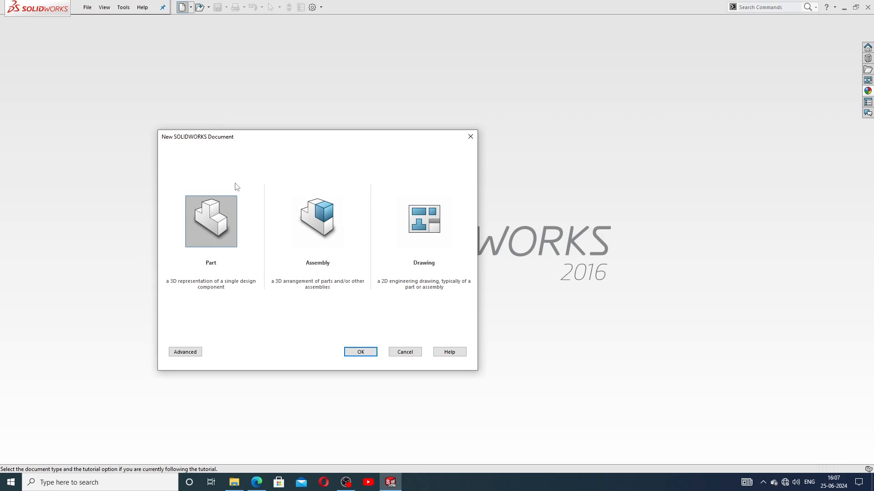
{"action": "left_click", "coordinate": [359, 351]}
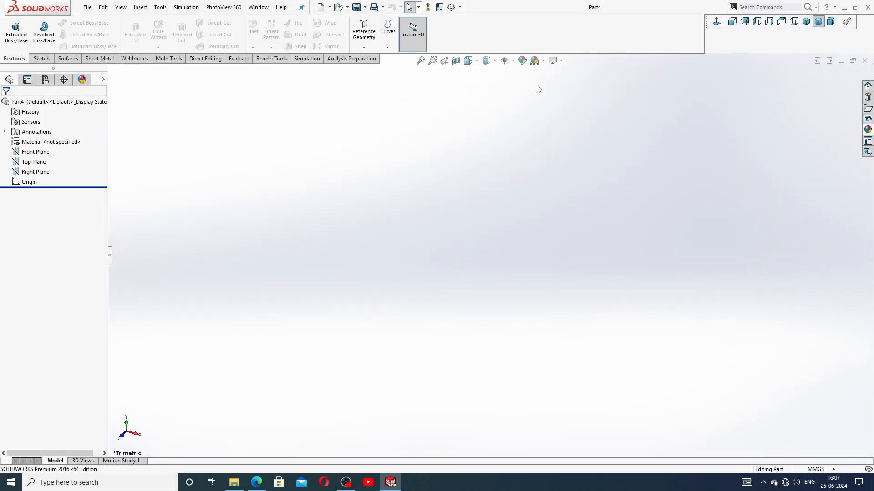
Set the new part's scene to Plain White and raise its shaded and wireframe image quality to the highest resolution
{"action": "left_click", "coordinate": [543, 61]}
{"action": "left_click", "coordinate": [549, 28]}
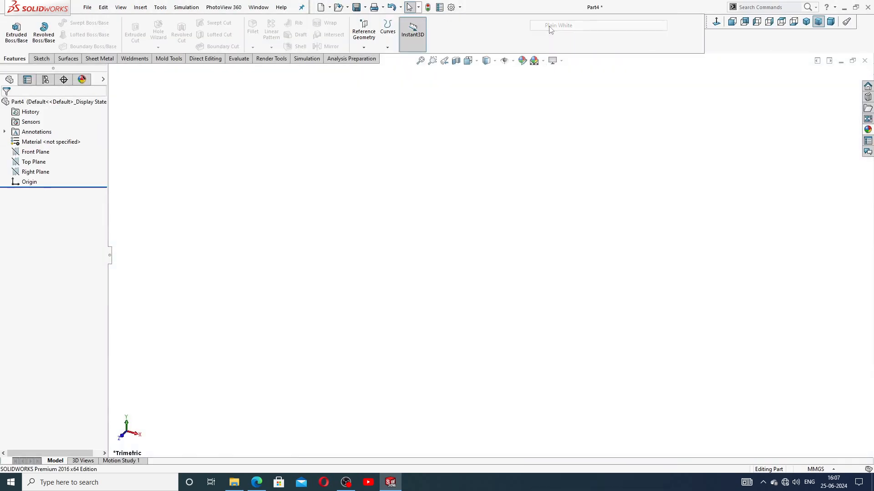
{"action": "left_click", "coordinate": [451, 7]}
{"action": "left_click", "coordinate": [314, 88]}
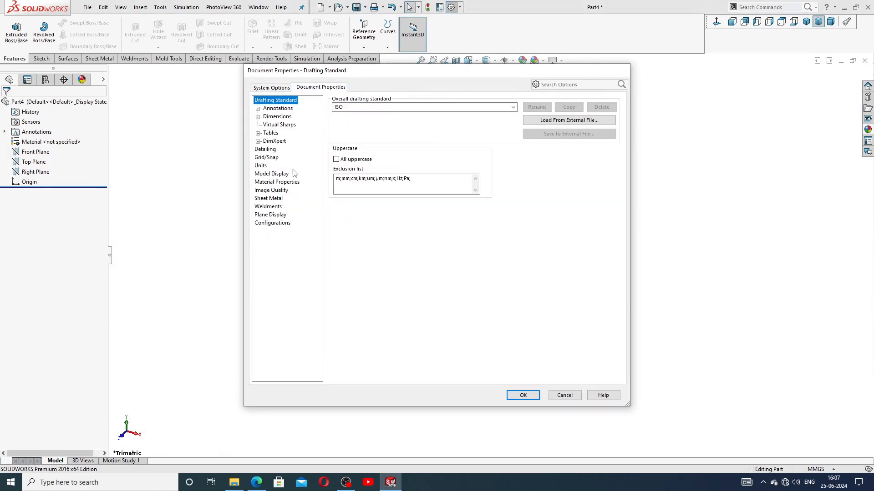
{"action": "left_click", "coordinate": [287, 190]}
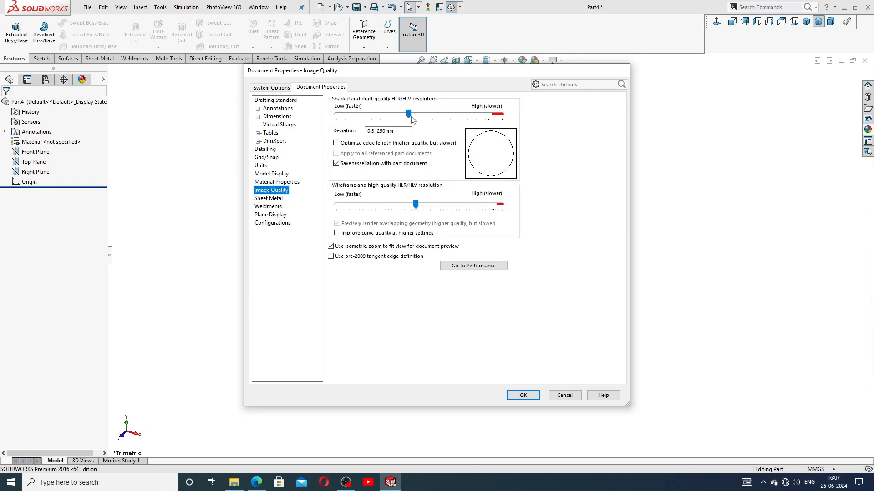
{"action": "left_click_drag", "start_coordinate": [409, 115], "coordinate": [501, 114]}
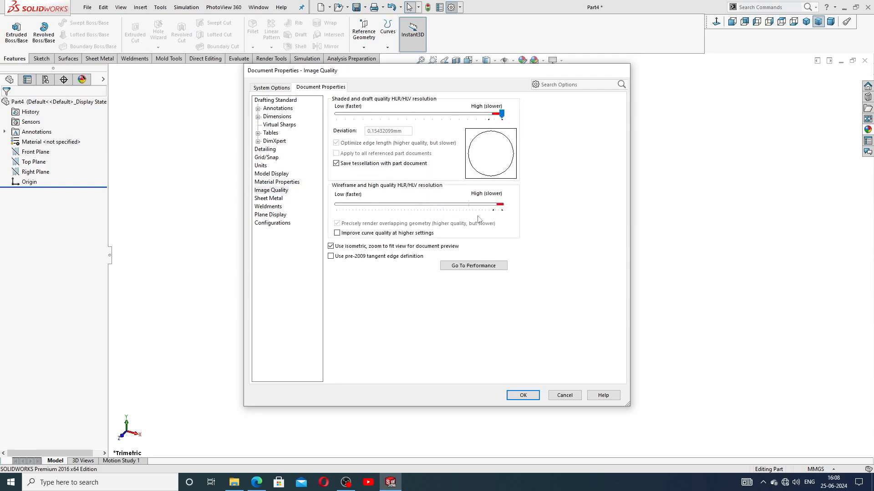
{"action": "left_click", "coordinate": [523, 395]}
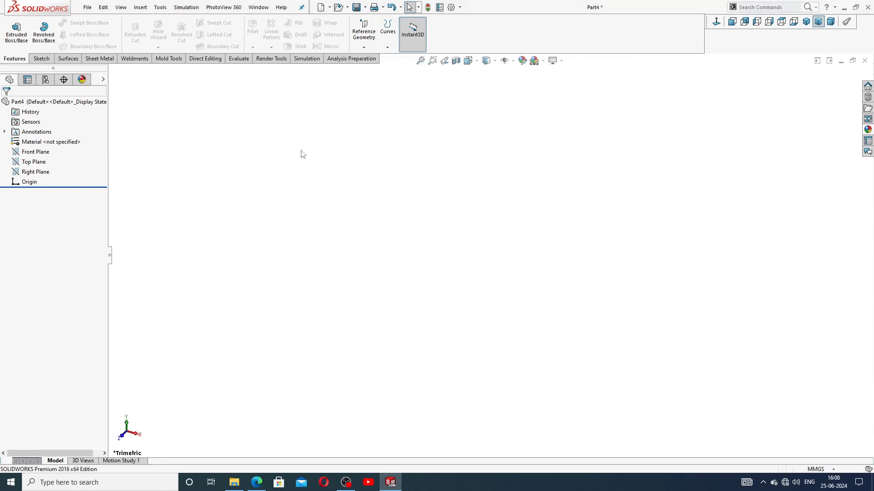
Check the M6 bolt drawing, and sketch a six-sided polygon about 108 mm across flats on the Front Plane, centred on the origin
{"action": "left_click", "coordinate": [256, 482]}
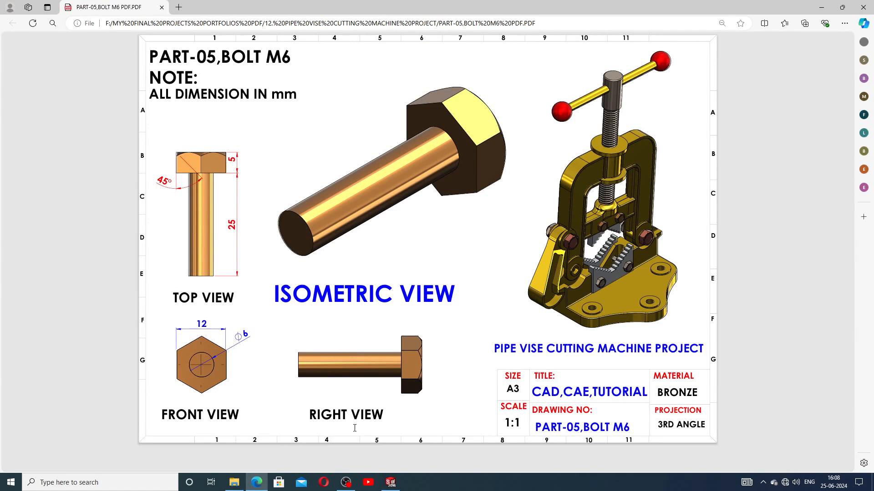
{"action": "left_click", "coordinate": [390, 482]}
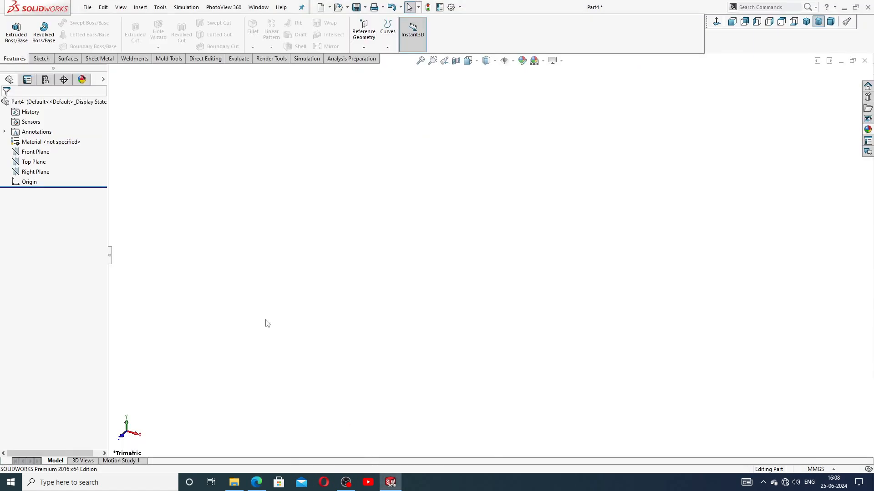
{"action": "left_click", "coordinate": [40, 156]}
{"action": "left_click", "coordinate": [68, 140]}
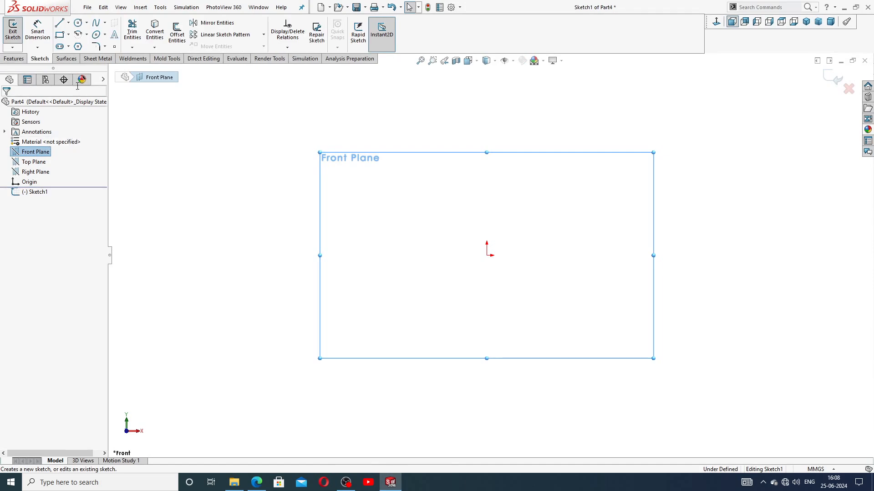
{"action": "left_click", "coordinate": [78, 46]}
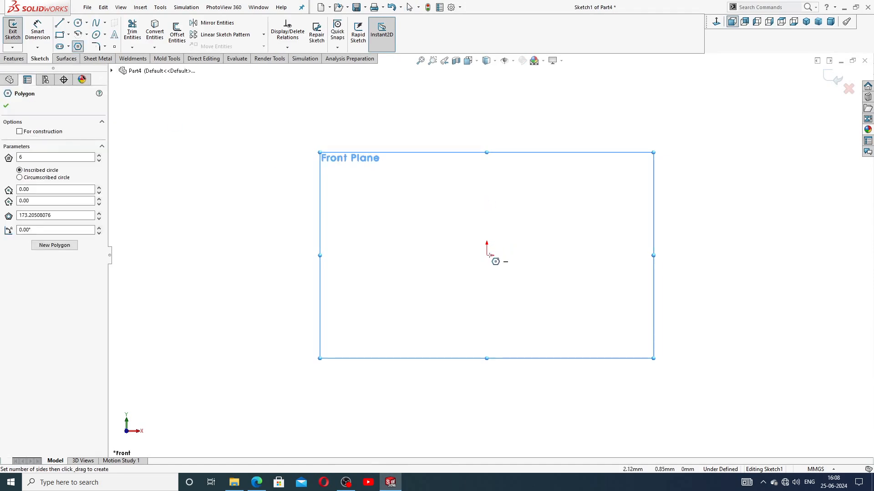
{"action": "mouse_move", "coordinate": [487, 255]}
{"action": "left_mouse_down"}
{"action": "mouse_move", "coordinate": [500, 160]}
{"action": "mouse_move", "coordinate": [492, 180]}
{"action": "mouse_move", "coordinate": [486, 138]}
{"action": "left_mouse_up"}
{"action": "right_click", "coordinate": [556, 148]}
{"action": "left_click", "coordinate": [578, 156]}
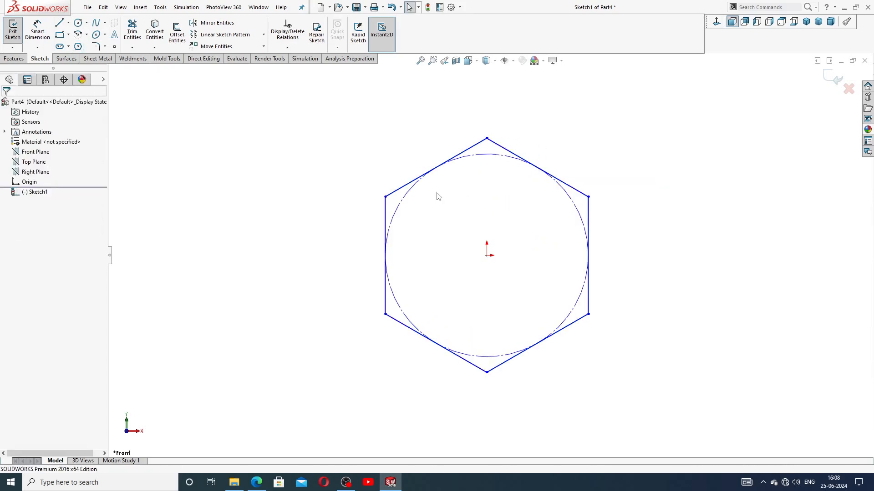
Dimension the hexagon's width between its two vertical sides as 12 mm, according to the M6 bolt drawing
{"action": "left_click", "coordinate": [386, 210]}
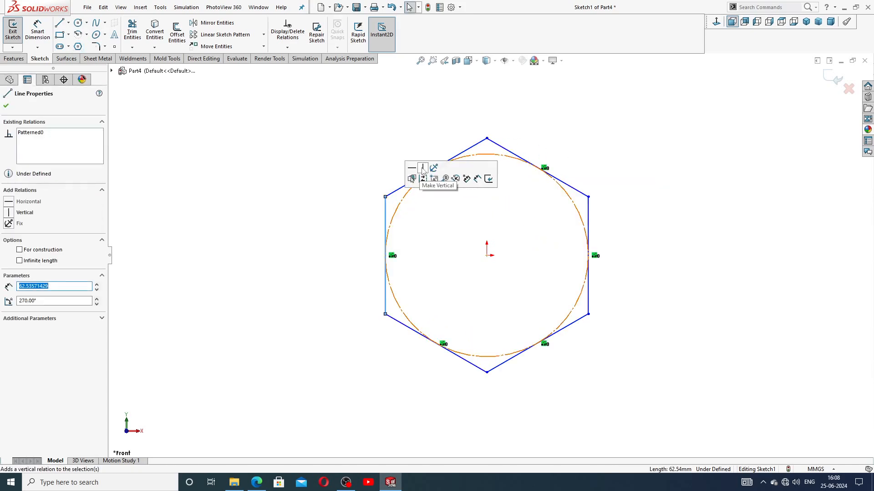
{"action": "left_click", "coordinate": [536, 139]}
{"action": "left_click", "coordinate": [37, 31]}
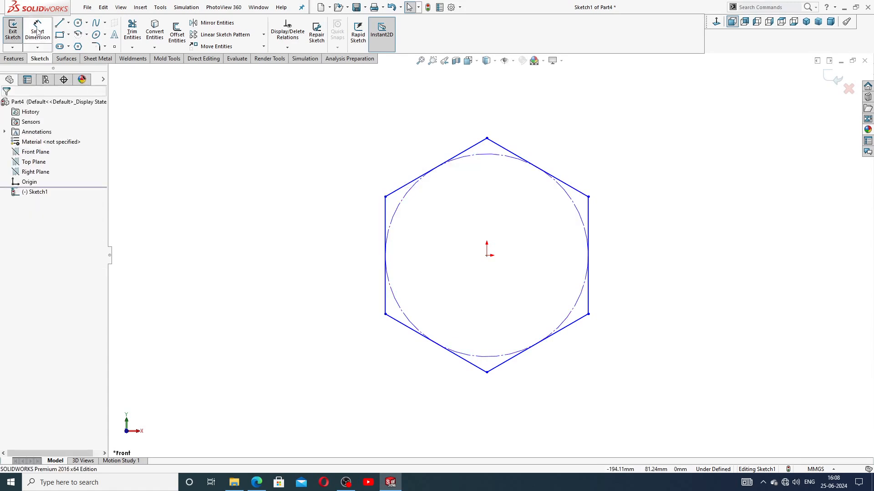
{"action": "left_click", "coordinate": [386, 225]}
{"action": "left_click", "coordinate": [588, 214]}
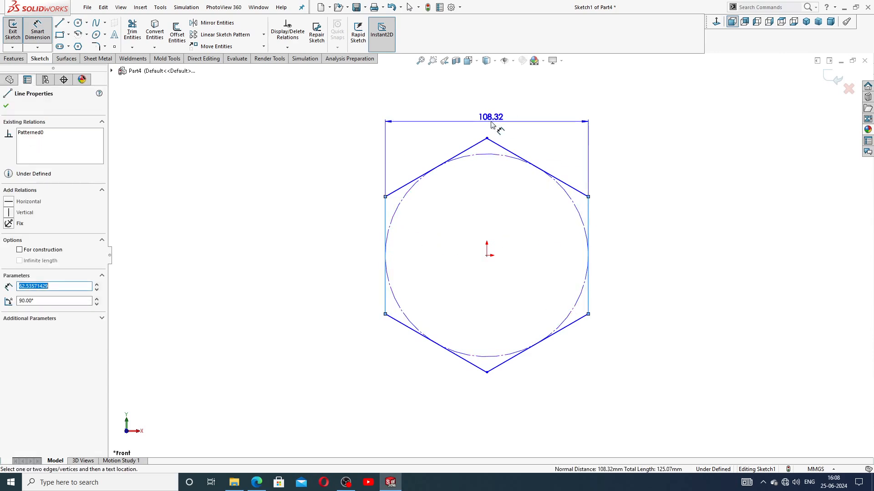
{"action": "left_click", "coordinate": [490, 124]}
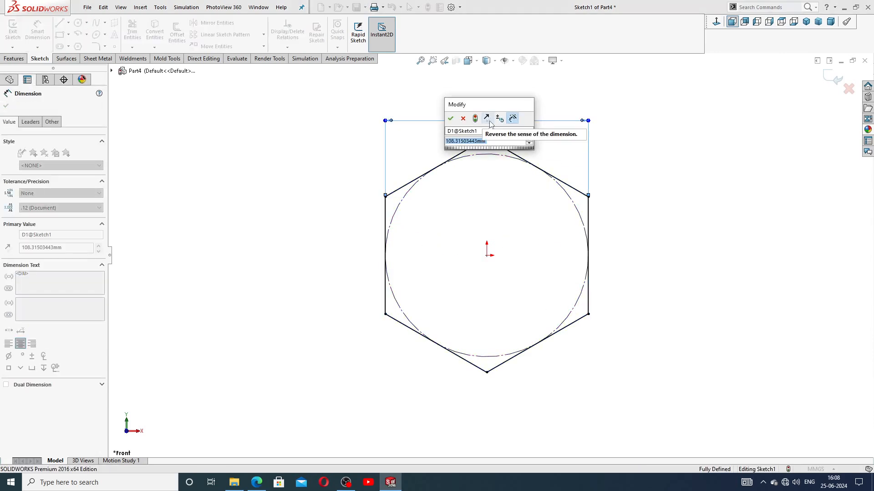
{"action": "left_click", "coordinate": [262, 481]}
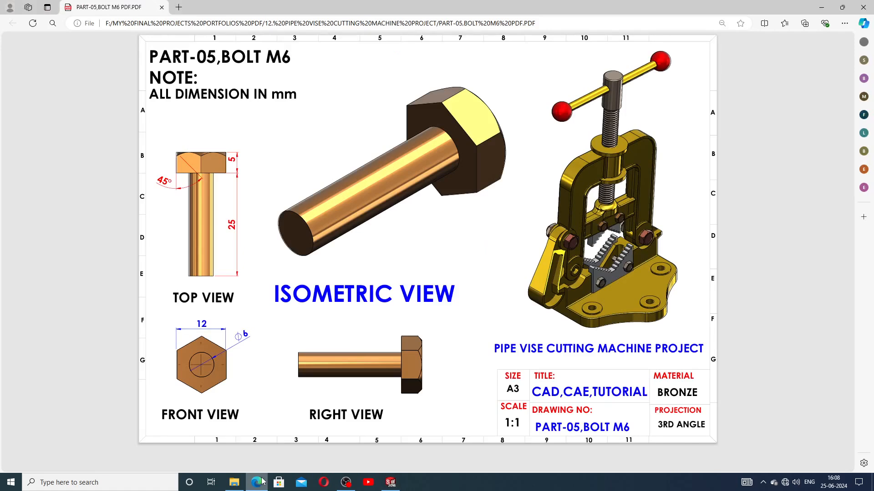
{"action": "left_click", "coordinate": [262, 482]}
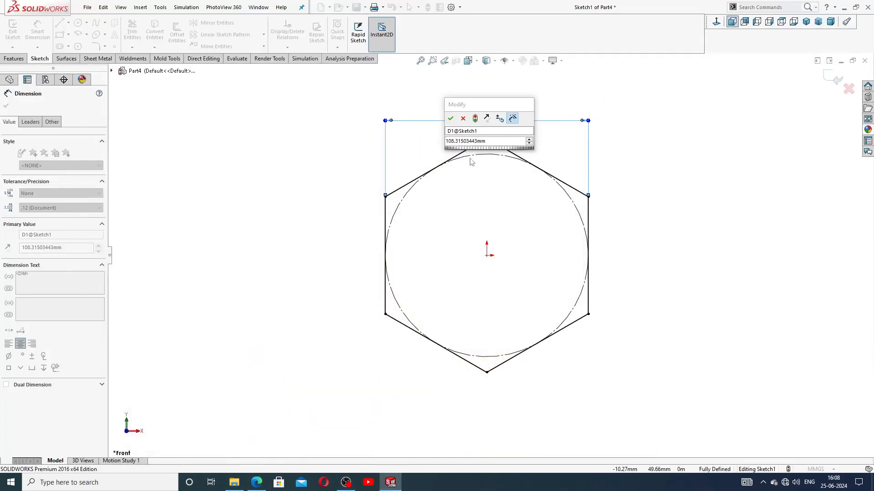
{"action": "left_click", "coordinate": [495, 142]}
{"action": "type", "text": "12"}
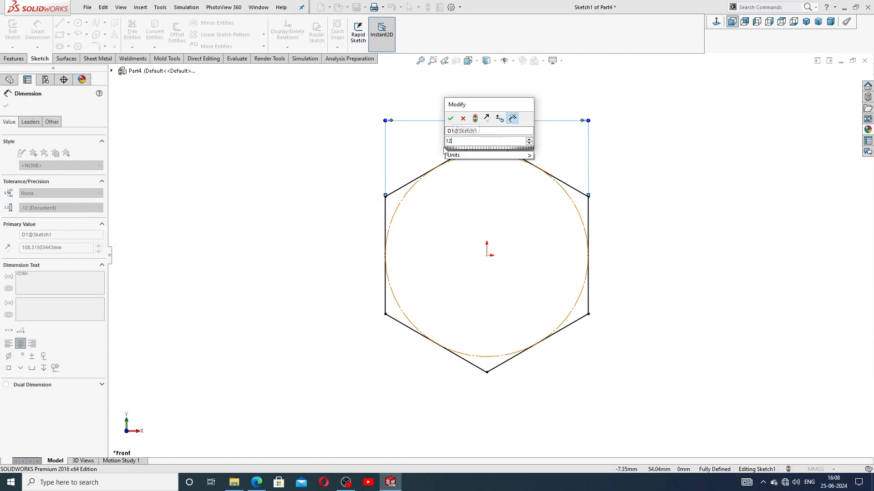
{"action": "key", "text": "Return"}
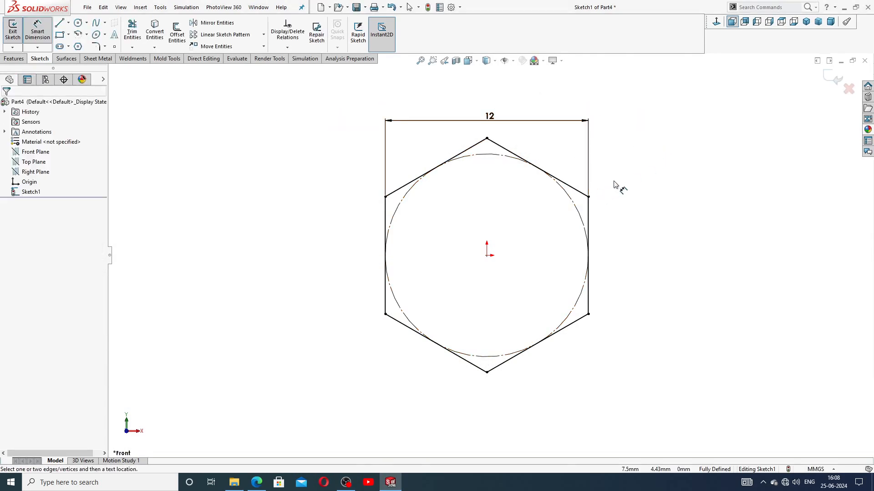
{"action": "right_click", "coordinate": [598, 164]}
{"action": "left_click", "coordinate": [608, 135]}
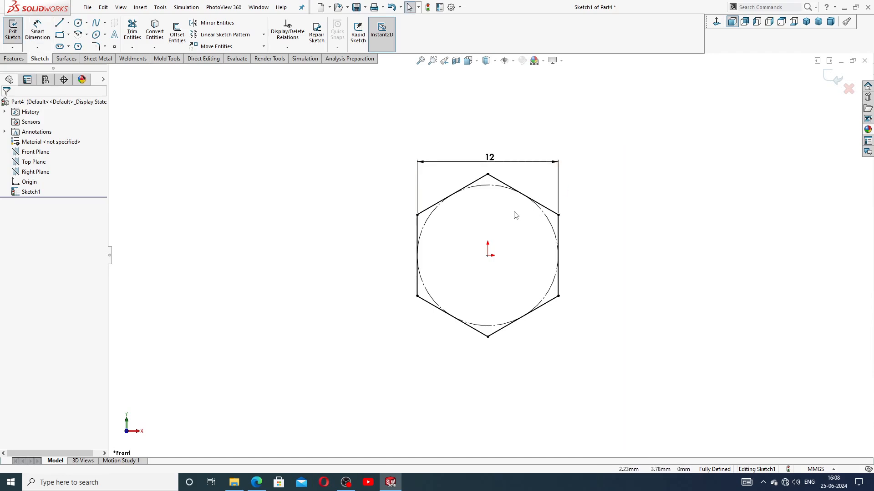
Extrude the hexagon sketch 5 mm blind for the bolt head, checking the head thickness against the M6 bolt drawing
{"action": "scroll", "coordinate": [514, 213], "scroll_direction": "down", "scroll_amount": 1}
{"action": "left_click", "coordinate": [14, 58]}
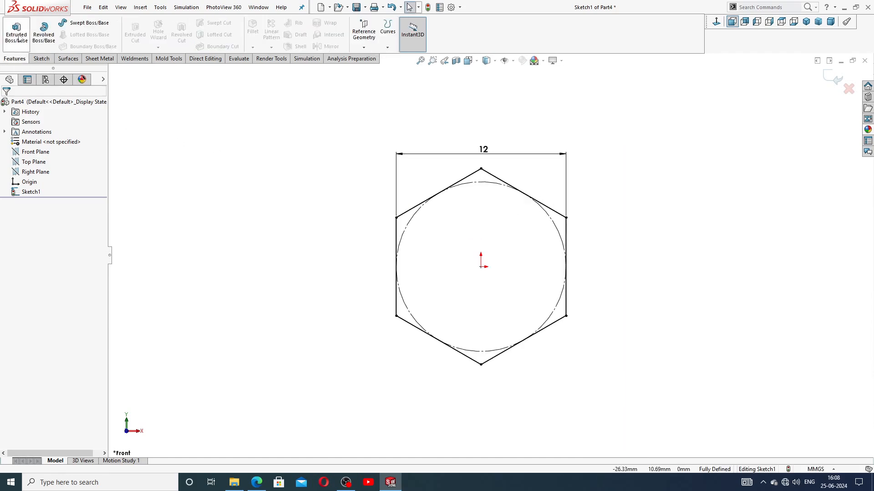
{"action": "left_click", "coordinate": [16, 32]}
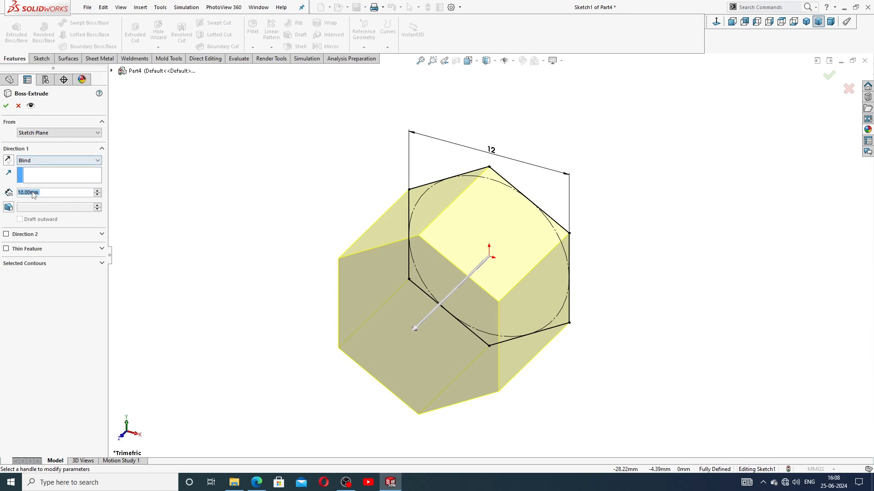
{"action": "type", "text": "5"}
{"action": "key", "text": "Return"}
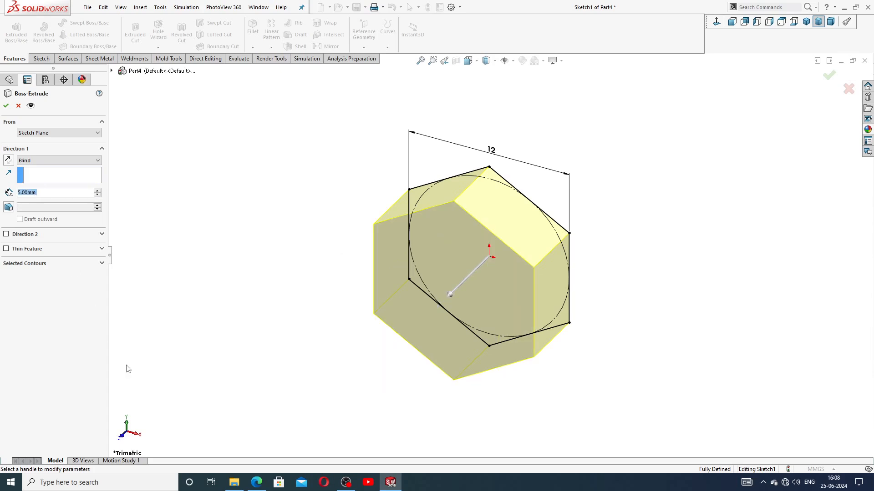
{"action": "left_click", "coordinate": [256, 483]}
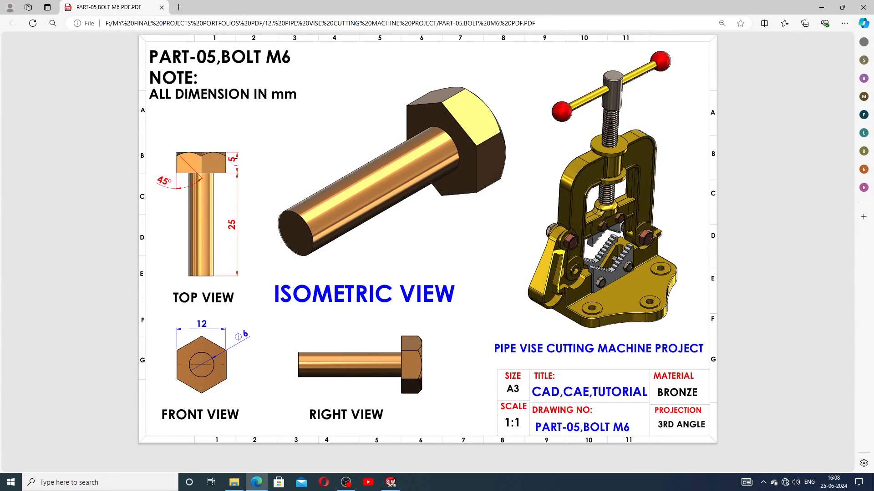
{"action": "left_click", "coordinate": [390, 482]}
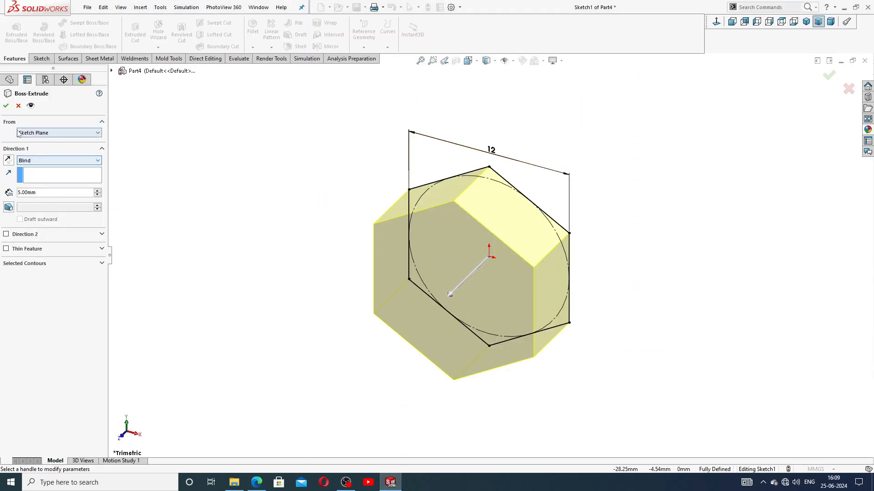
{"action": "left_click", "coordinate": [6, 105]}
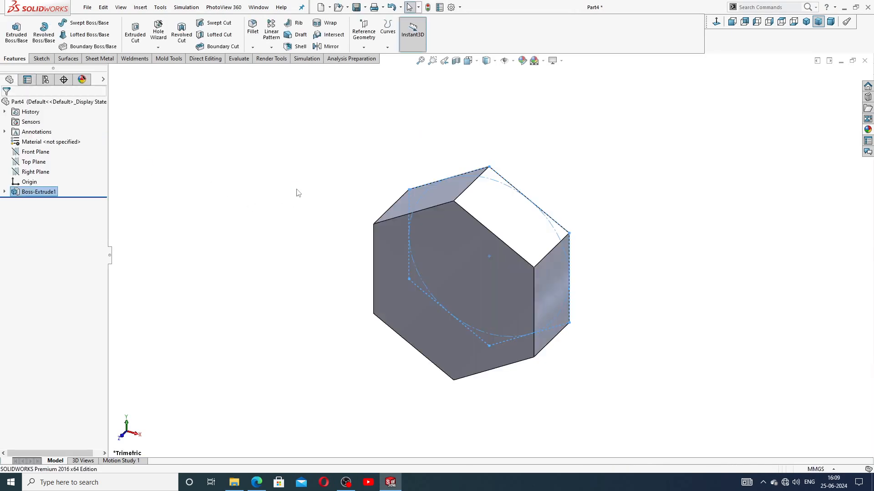
Sketch a circle about 6.5 mm in diameter on the hex head's front face, centred on the origin
{"action": "left_click", "coordinate": [456, 256]}
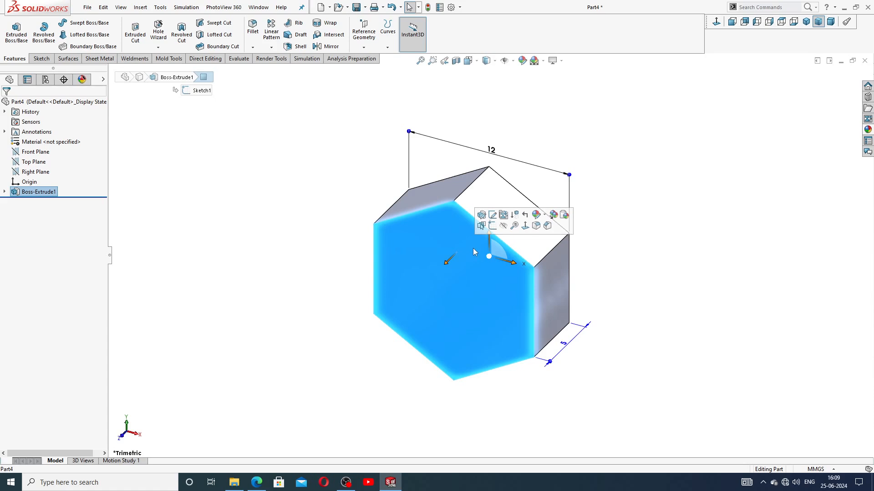
{"action": "left_click", "coordinate": [494, 228]}
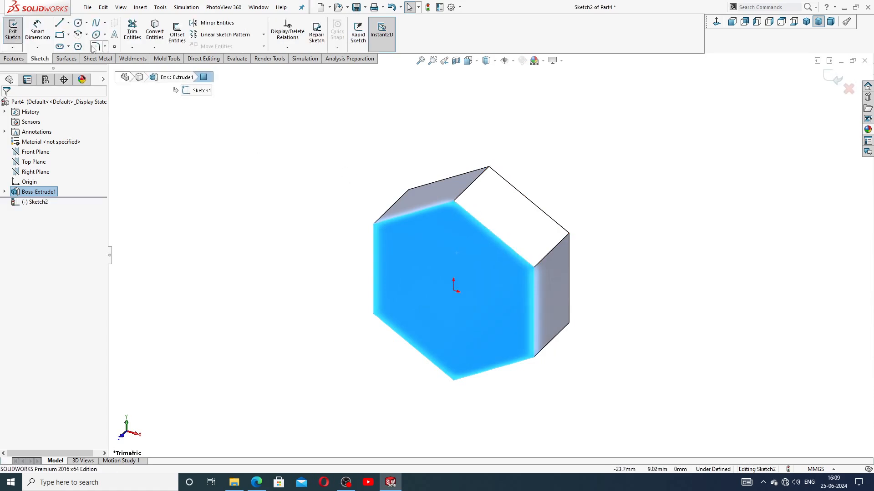
{"action": "left_click", "coordinate": [77, 22]}
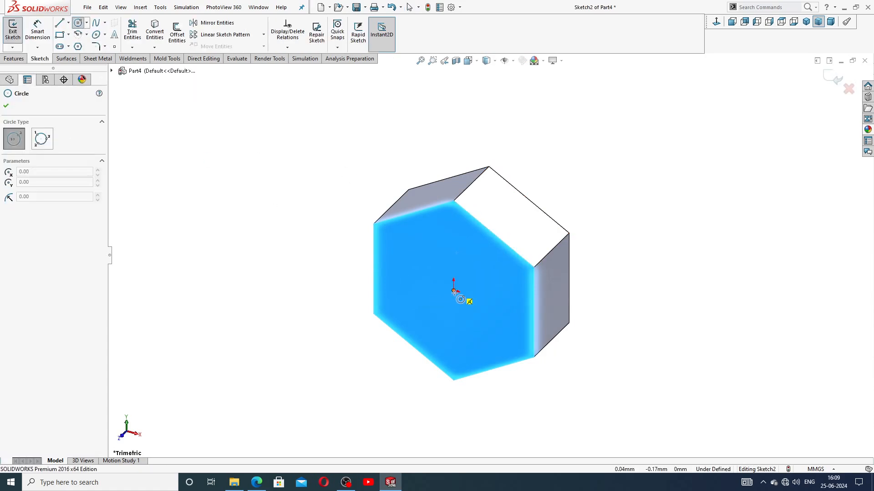
{"action": "left_click", "coordinate": [453, 290]}
{"action": "left_click", "coordinate": [453, 249]}
{"action": "right_click", "coordinate": [380, 170]}
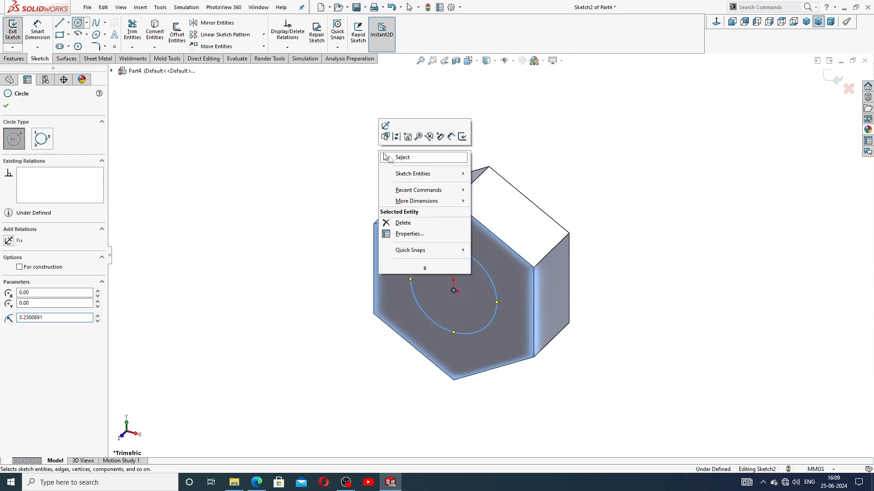
{"action": "left_click", "coordinate": [400, 156]}
Dimension the circle on the head's front face with a diameter of 6 mm
{"action": "left_click", "coordinate": [44, 32]}
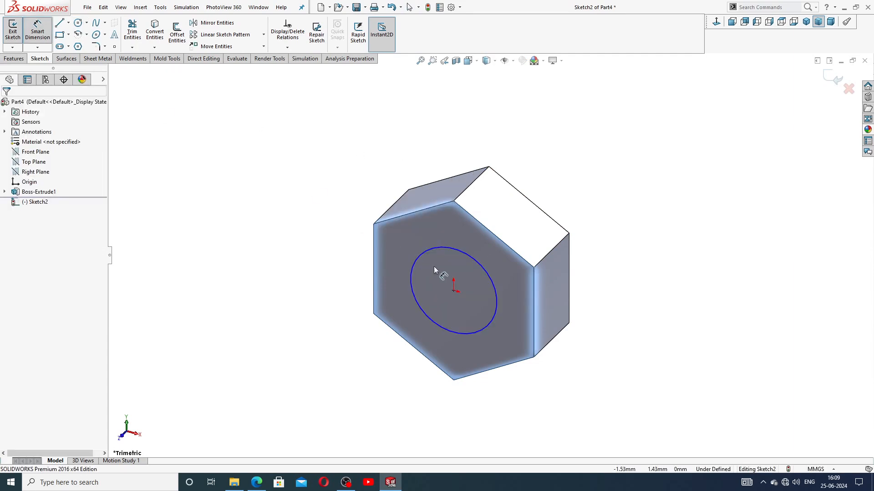
{"action": "left_click", "coordinate": [428, 250]}
{"action": "left_click", "coordinate": [350, 267]}
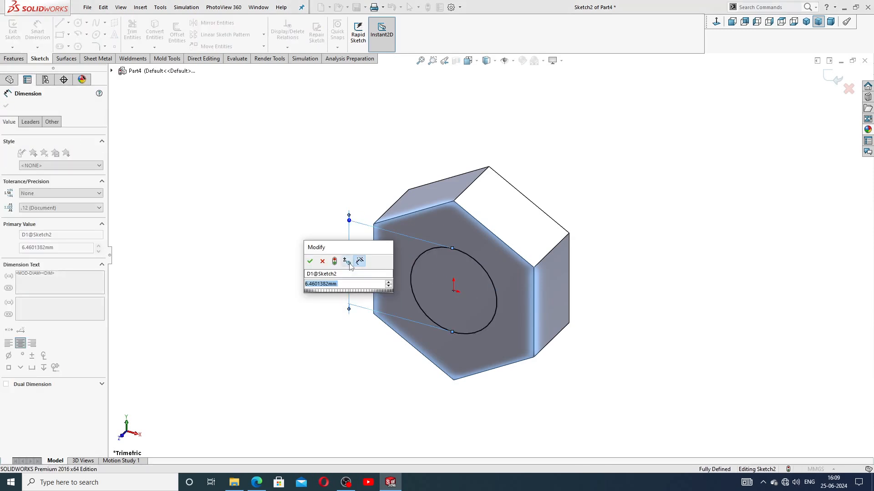
{"action": "type", "text": "6"}
{"action": "key", "text": "Return"}
{"action": "left_click", "coordinate": [355, 186]}
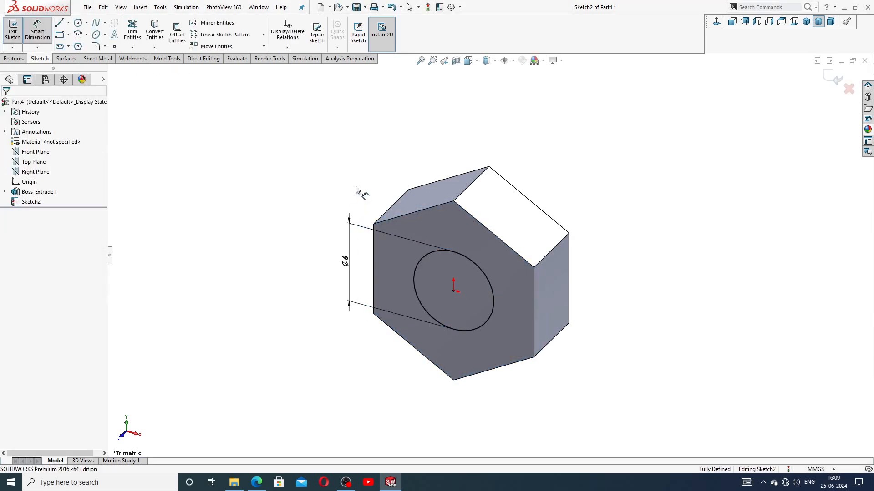
{"action": "right_click", "coordinate": [158, 117]}
{"action": "left_click", "coordinate": [183, 136]}
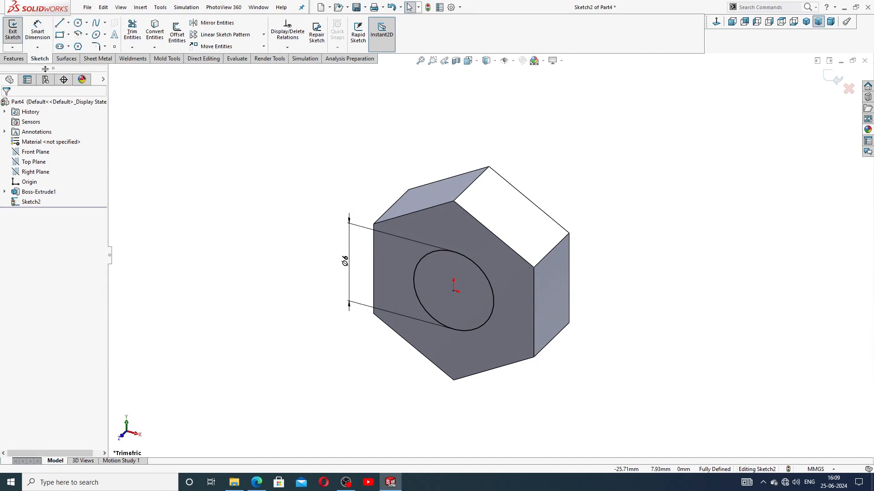
Extrude the 6 mm circle 25 mm blind from the hex head's face to form the bolt shank
{"action": "left_click", "coordinate": [15, 59]}
{"action": "left_click", "coordinate": [22, 40]}
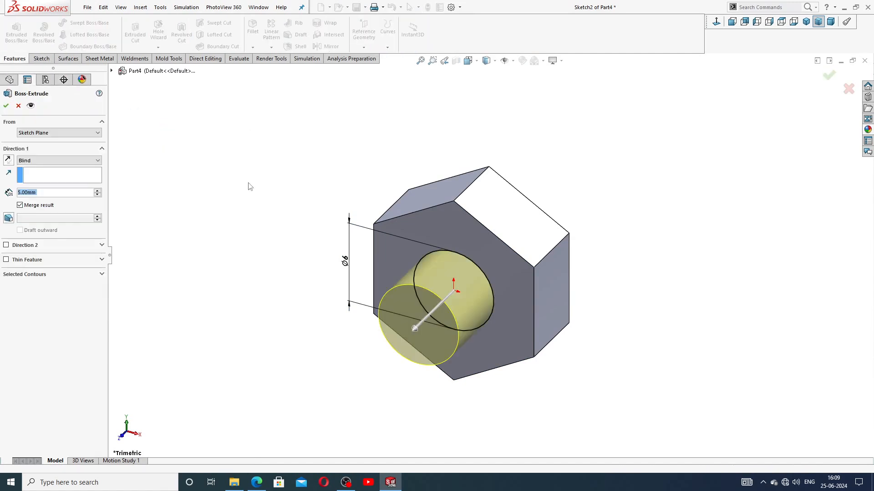
{"action": "type", "text": "25"}
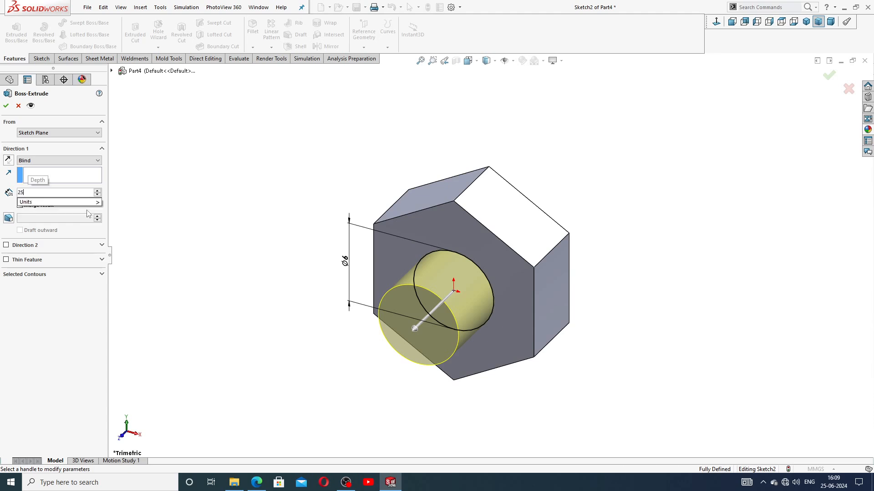
{"action": "key", "text": "Return"}
{"action": "scroll", "coordinate": [541, 317], "scroll_direction": "up", "scroll_amount": 3}
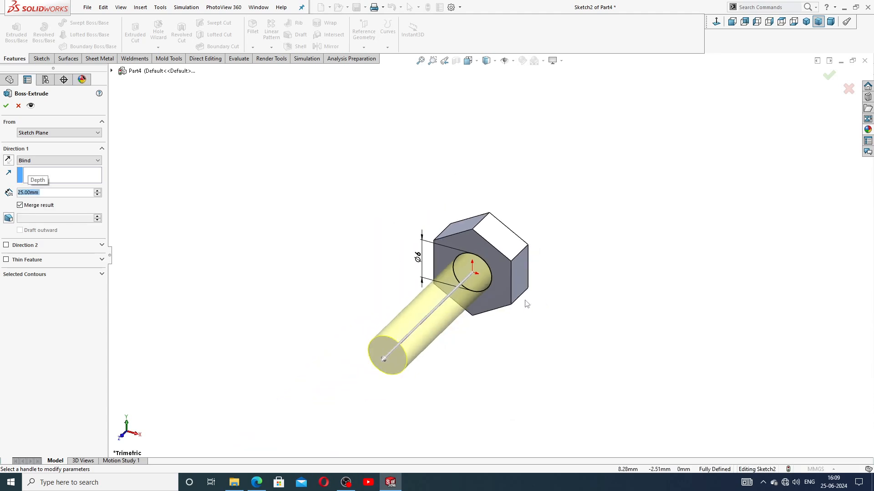
{"action": "middle_click_drag", "start_coordinate": [523, 307], "coordinate": [442, 315]}
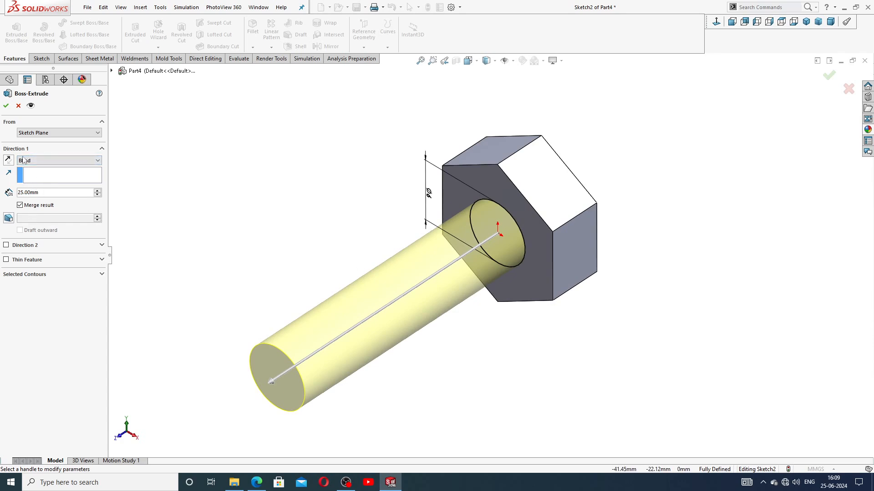
{"action": "left_click", "coordinate": [6, 106]}
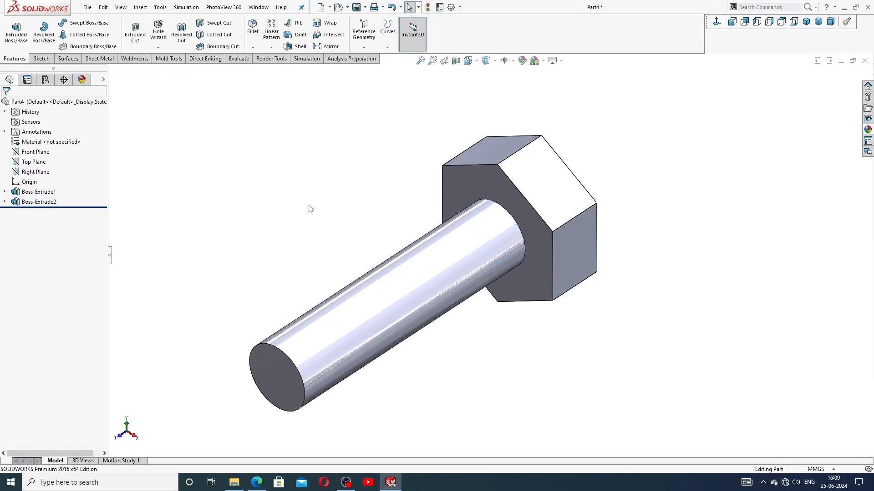
Sketch a circle about 12 mm in diameter on the hex head's outer end face, centred on the origin
{"action": "middle_click_drag", "start_coordinate": [393, 229], "coordinate": [325, 250]}
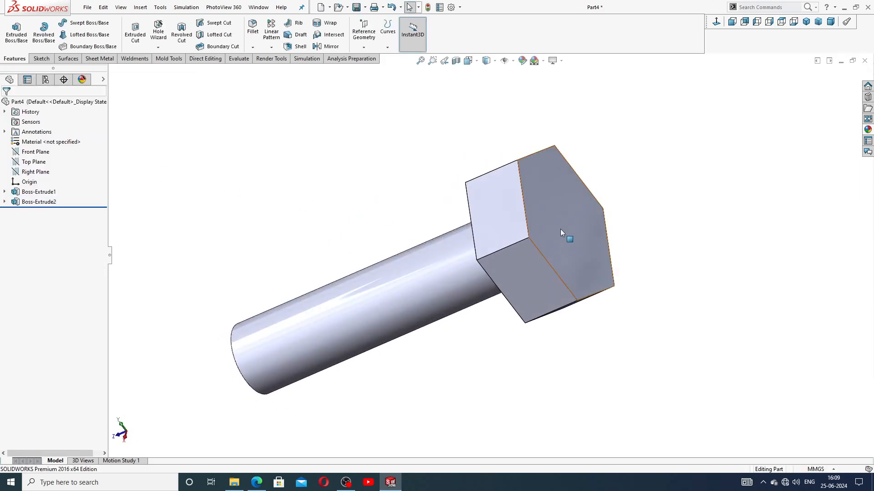
{"action": "left_click", "coordinate": [561, 233]}
{"action": "left_click", "coordinate": [601, 215]}
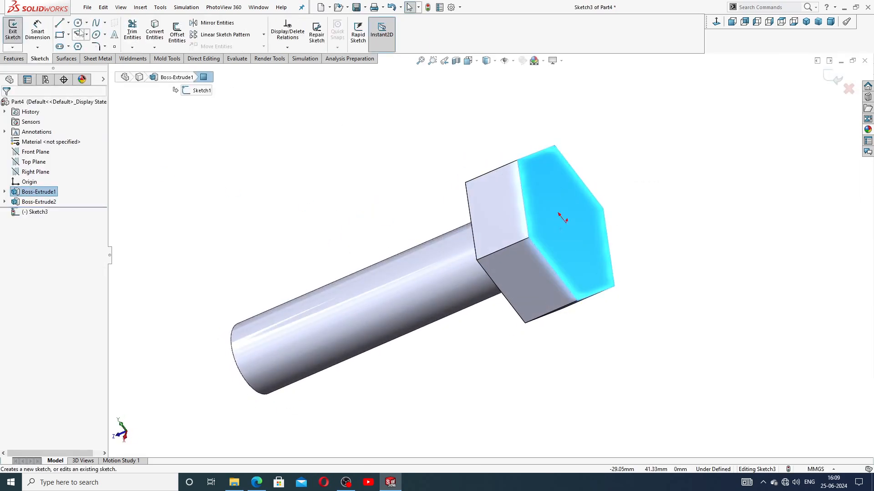
{"action": "left_click", "coordinate": [78, 23]}
{"action": "key", "text": "ctrl+8"}
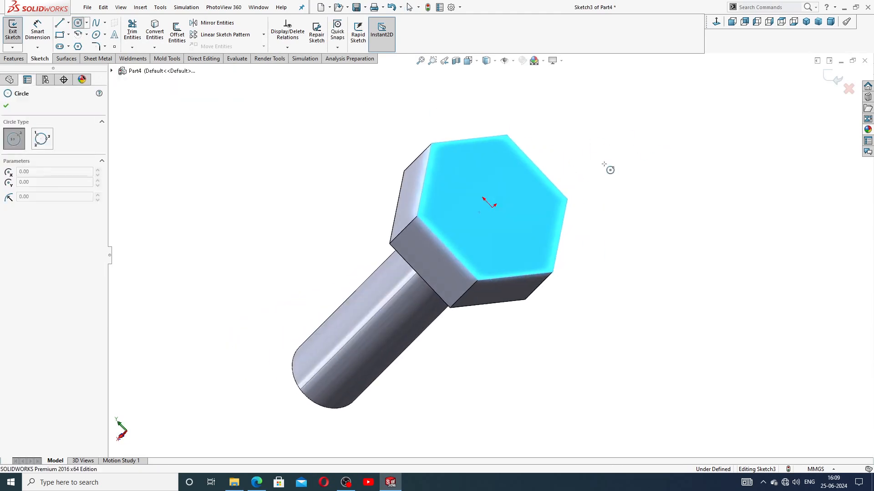
{"action": "left_click", "coordinate": [492, 207]}
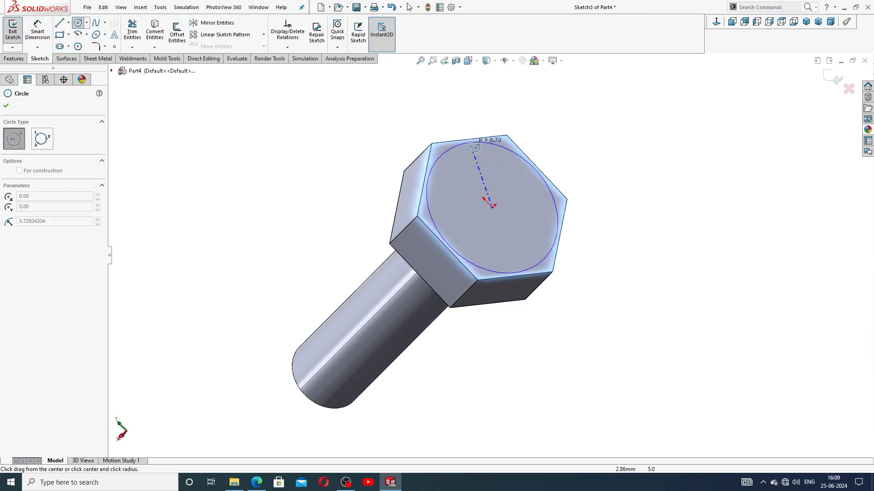
{"action": "left_click", "coordinate": [470, 143]}
{"action": "right_click", "coordinate": [528, 130]}
{"action": "left_click", "coordinate": [546, 129]}
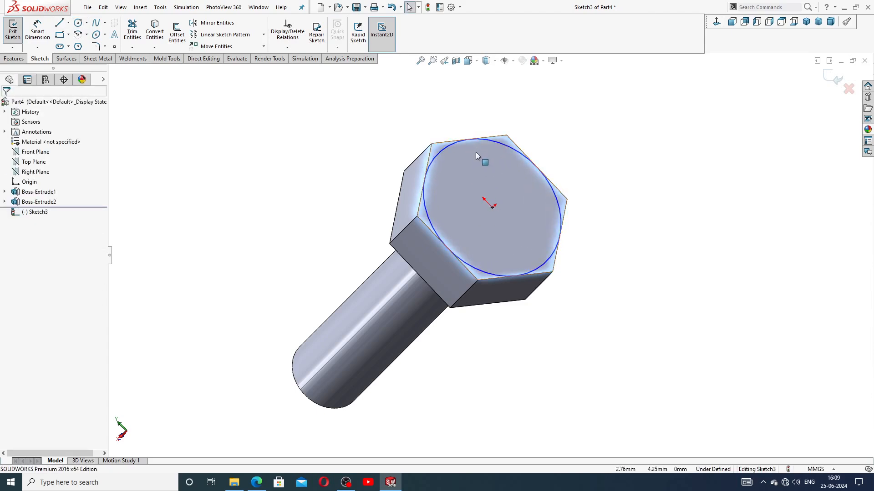
Make the circle on the head's end face tangent to one edge of the hexagon
{"action": "scroll", "coordinate": [476, 155], "scroll_direction": "down", "scroll_amount": 5}
{"action": "left_click", "coordinate": [522, 158]}
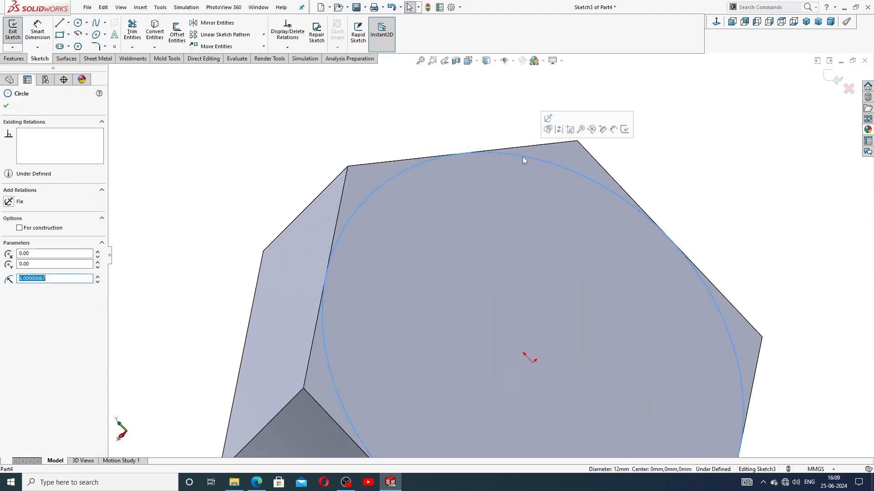
{"action": "left_click", "coordinate": [523, 147], "text": "ctrl"}
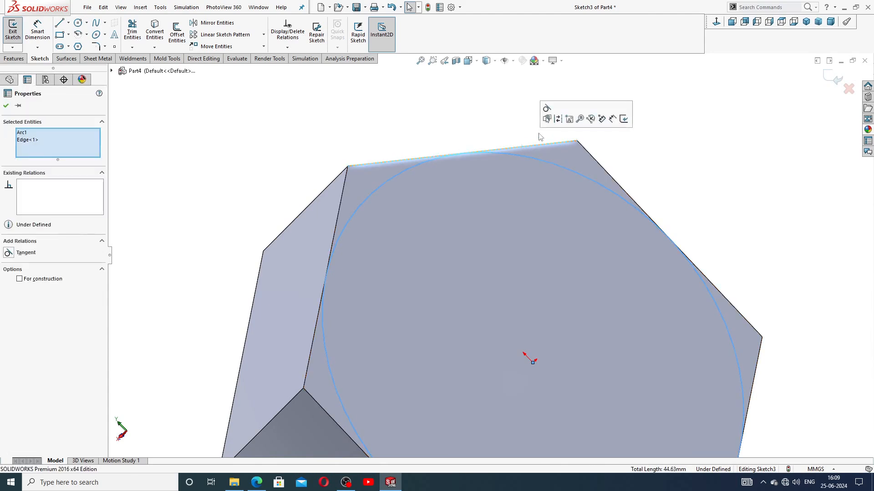
{"action": "left_click", "coordinate": [547, 107]}
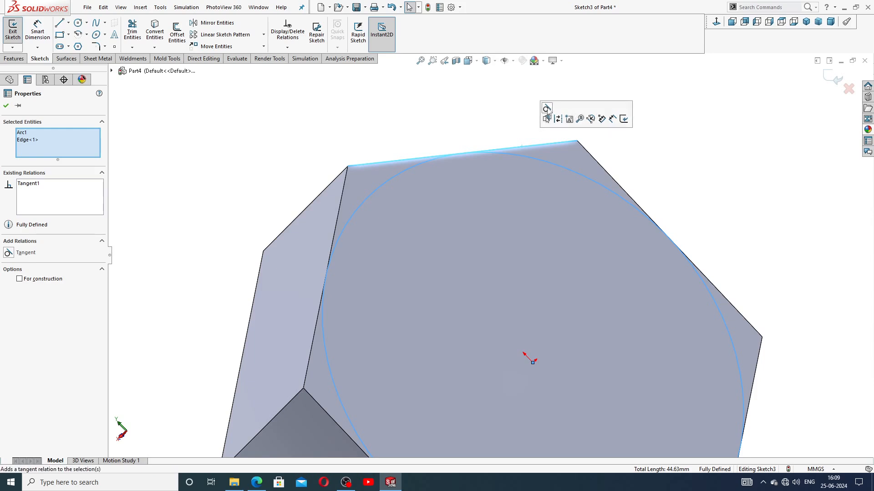
{"action": "left_click", "coordinate": [632, 149]}
Chamfer the head's corners with a 25 mm blind extruded cut of the circle, flipping the side to cut and using a 45° draft
{"action": "scroll", "coordinate": [560, 175], "scroll_direction": "up", "scroll_amount": 4}
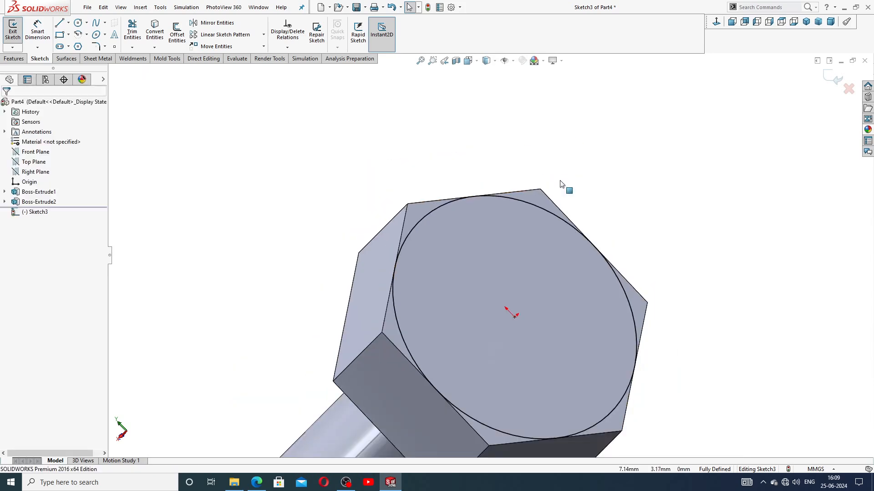
{"action": "scroll", "coordinate": [560, 184], "scroll_direction": "up", "scroll_amount": 2}
{"action": "left_click", "coordinate": [13, 58]}
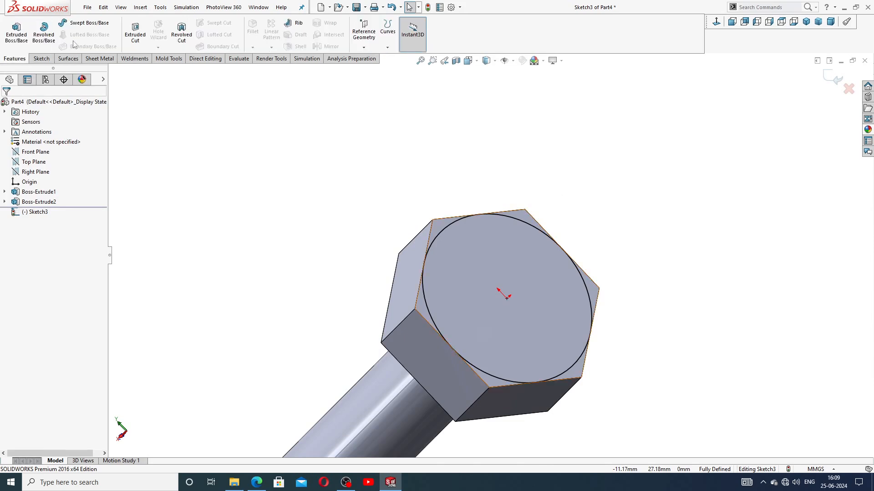
{"action": "left_click", "coordinate": [135, 39]}
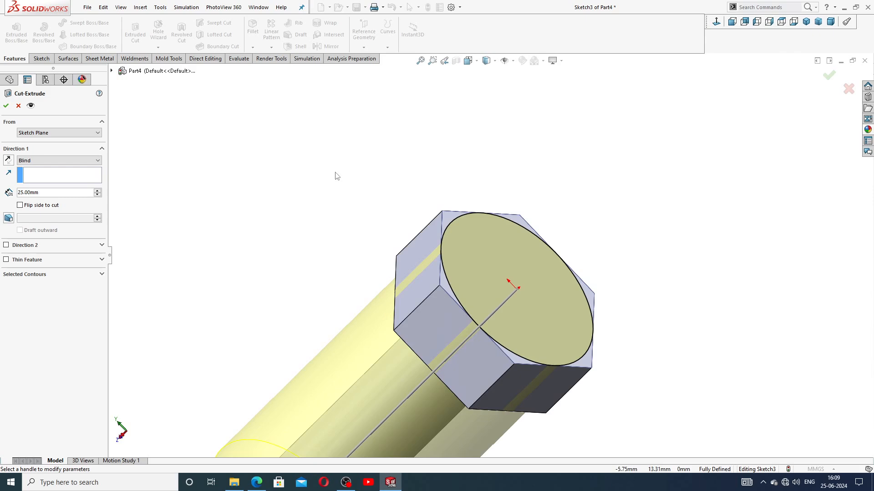
{"action": "scroll", "coordinate": [341, 214], "scroll_direction": "up", "scroll_amount": 2}
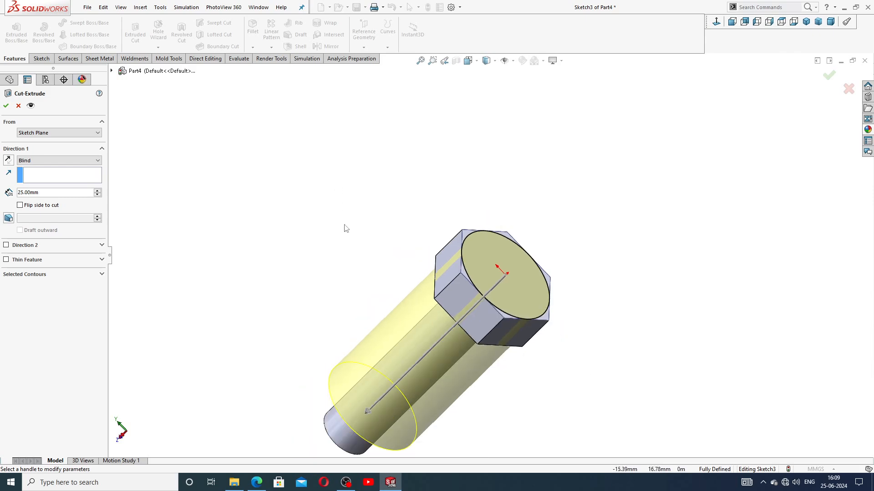
{"action": "left_click", "coordinate": [12, 219]}
{"action": "left_click", "coordinate": [20, 205]}
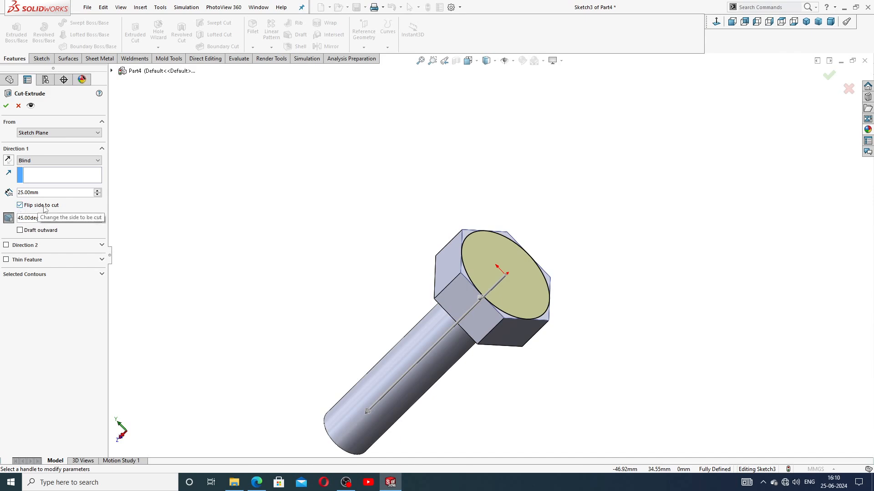
{"action": "left_click", "coordinate": [5, 107]}
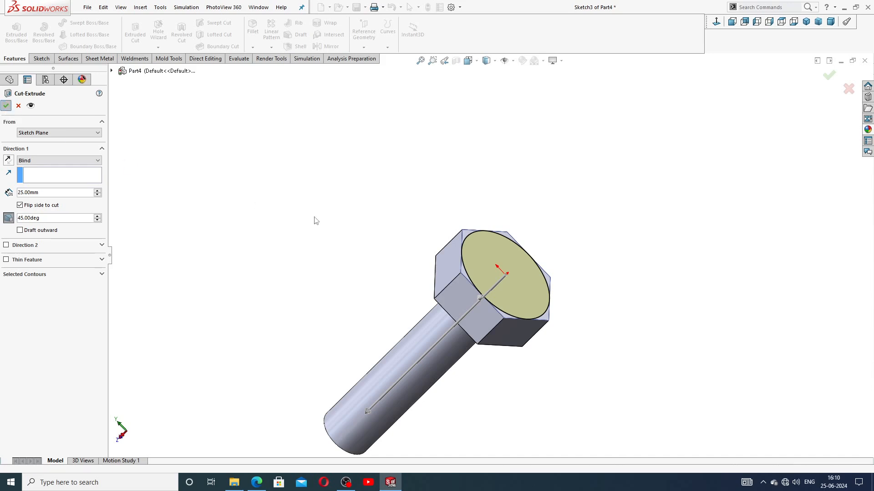
Sketch a circle about 8.8 mm in diameter on the head's round end face, centred on the origin
{"action": "scroll", "coordinate": [420, 301], "scroll_direction": "down", "scroll_amount": 3}
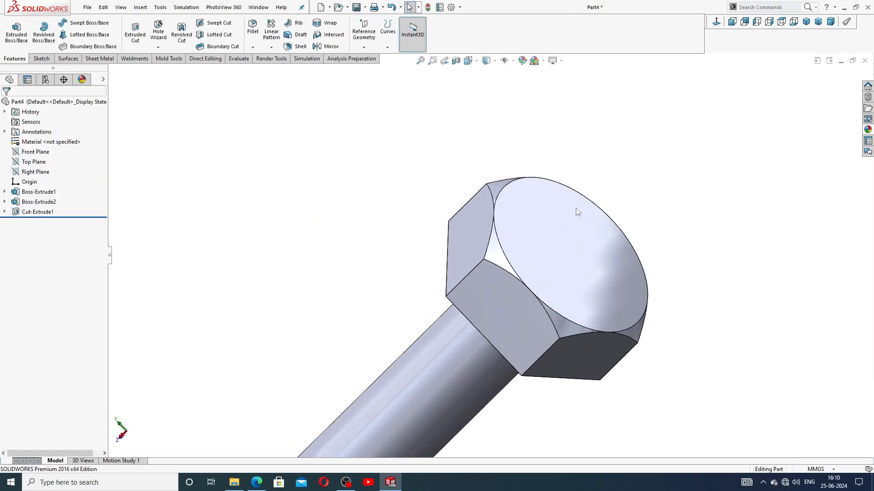
{"action": "left_click", "coordinate": [567, 228]}
{"action": "left_click", "coordinate": [597, 193]}
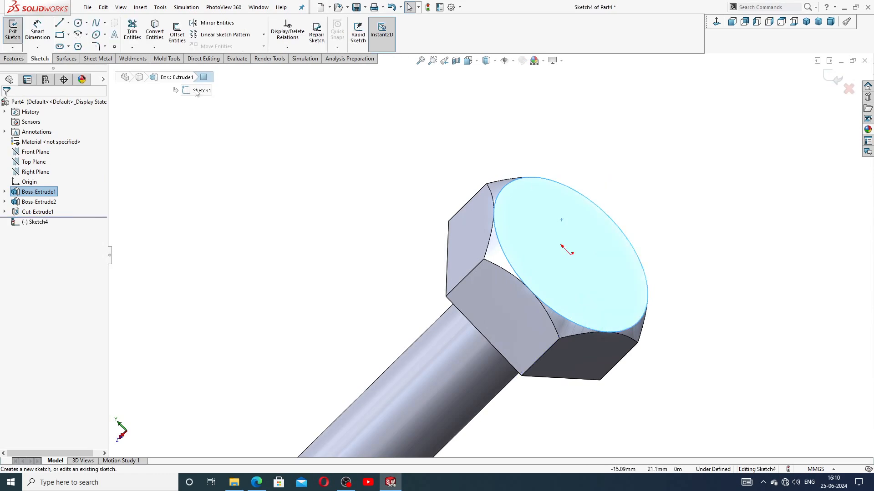
{"action": "left_click", "coordinate": [78, 23]}
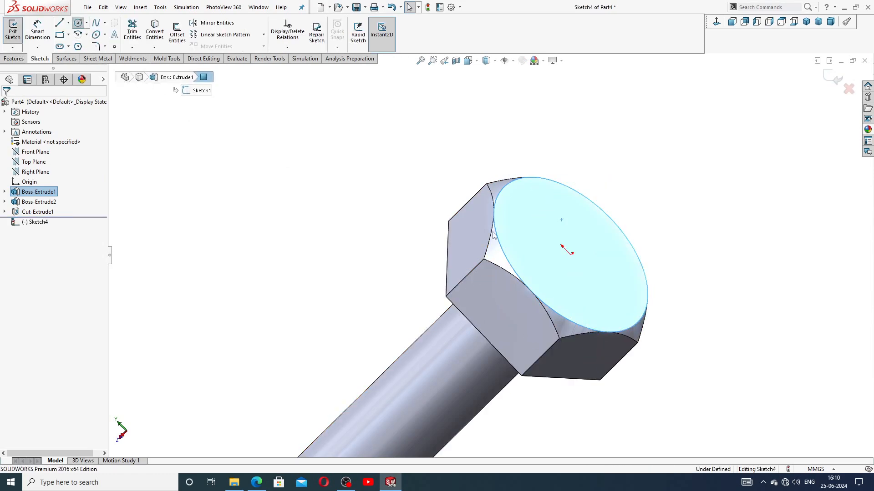
{"action": "left_click", "coordinate": [570, 255]}
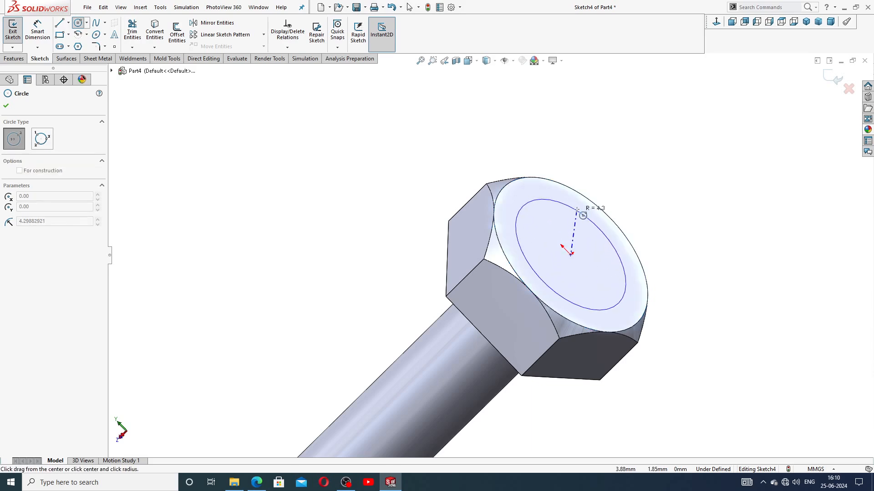
{"action": "left_click", "coordinate": [591, 205]}
{"action": "right_click", "coordinate": [641, 155]}
{"action": "left_click", "coordinate": [660, 158]}
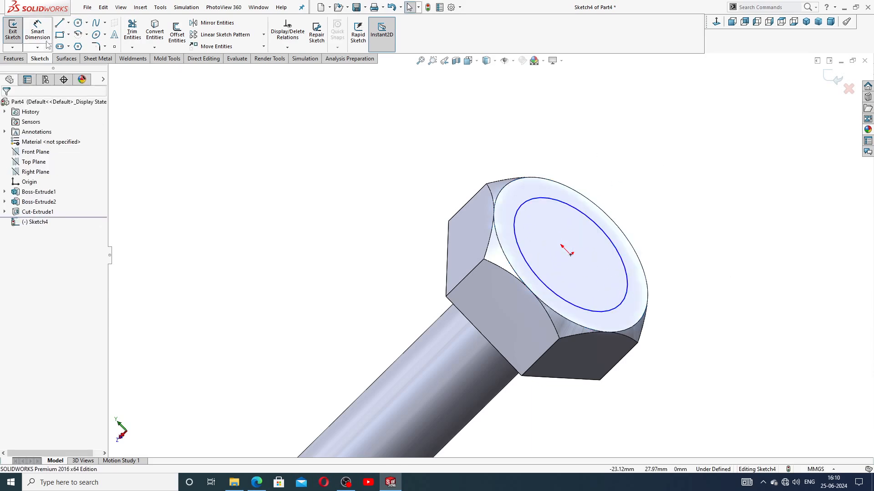
Dimension the new circle on the head's end face with a diameter of 10 mm
{"action": "left_click", "coordinate": [37, 31]}
{"action": "left_click", "coordinate": [576, 213]}
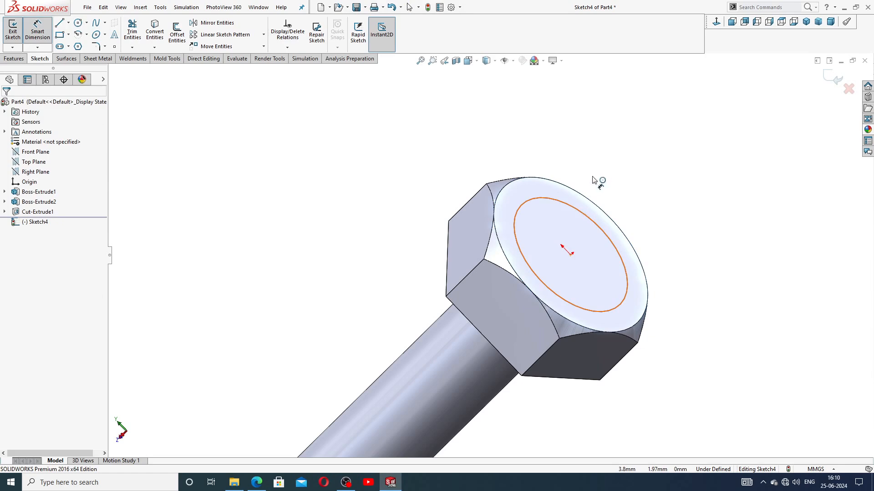
{"action": "left_click", "coordinate": [625, 204]}
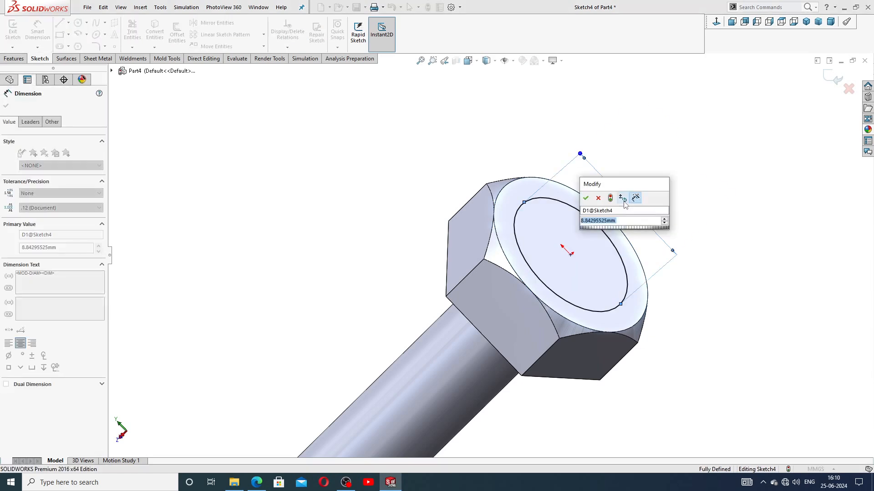
{"action": "type", "text": "10"}
{"action": "key", "text": "Return"}
{"action": "left_click", "coordinate": [650, 186]}
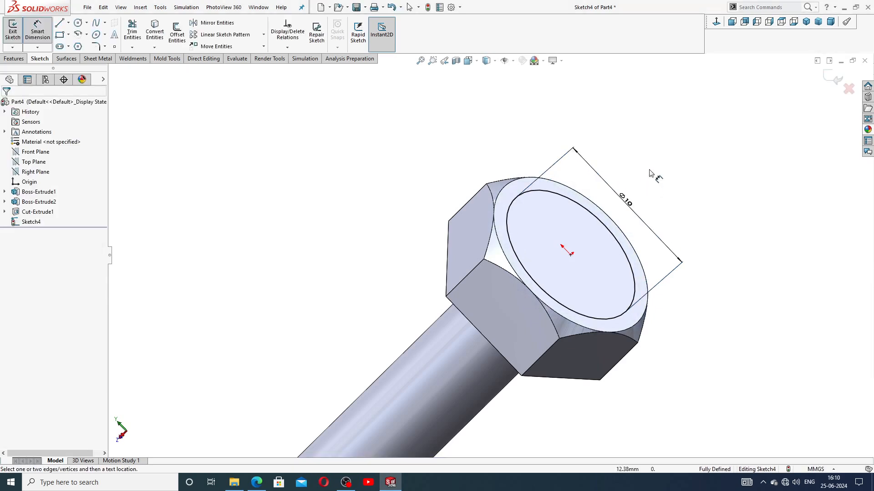
{"action": "right_click", "coordinate": [655, 160]}
{"action": "left_click", "coordinate": [674, 136]}
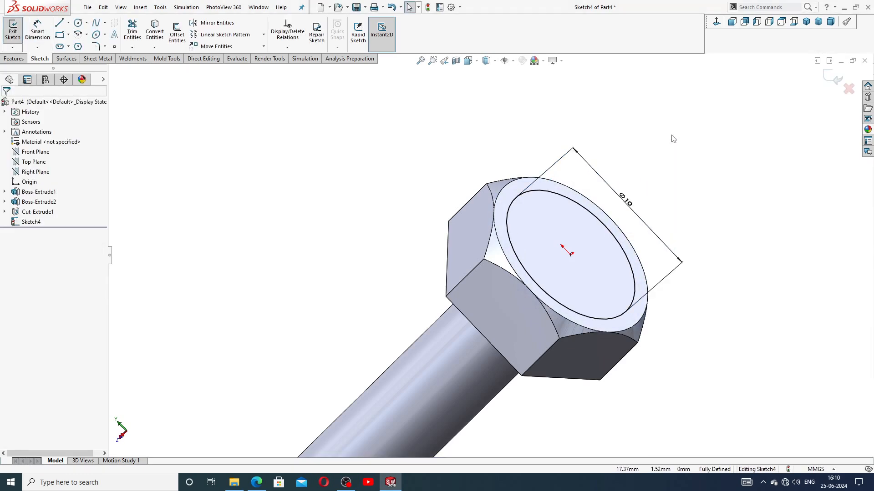
Cut the 10 mm circle 0.5 mm blind into the head's end face to form a shallow recess
{"action": "left_click", "coordinate": [15, 59]}
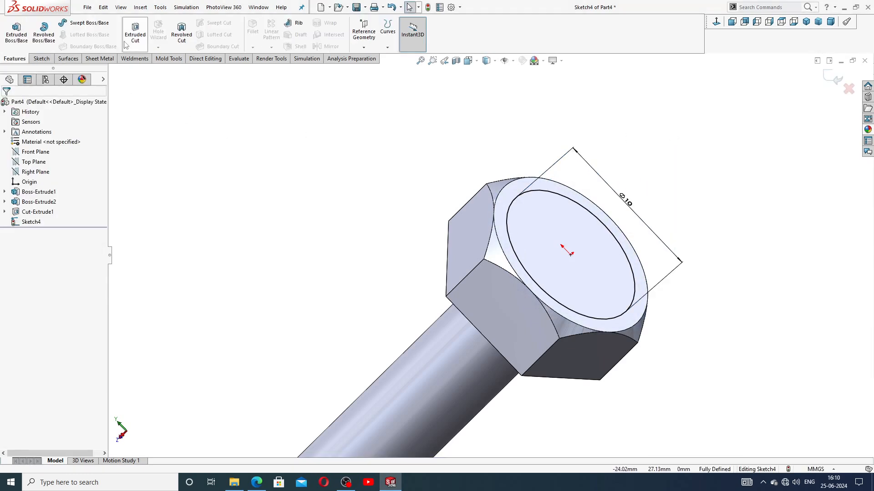
{"action": "left_click", "coordinate": [135, 31]}
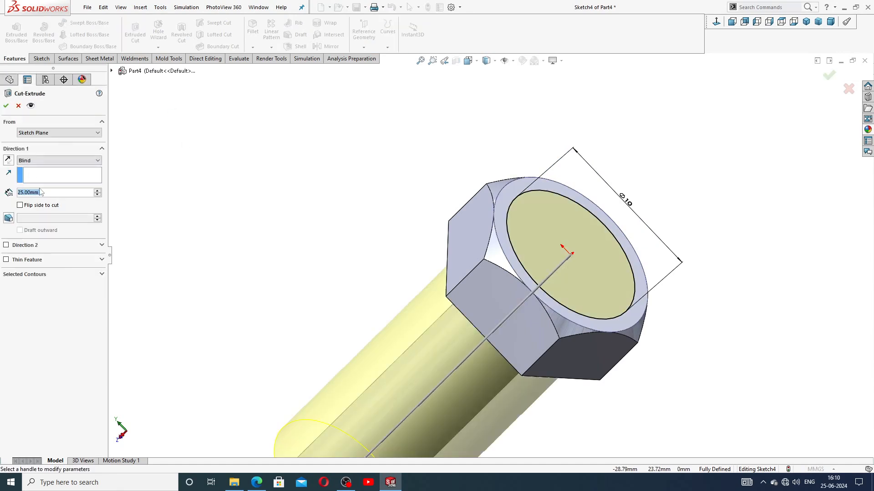
{"action": "type", "text": ".5"}
{"action": "key", "text": "Return"}
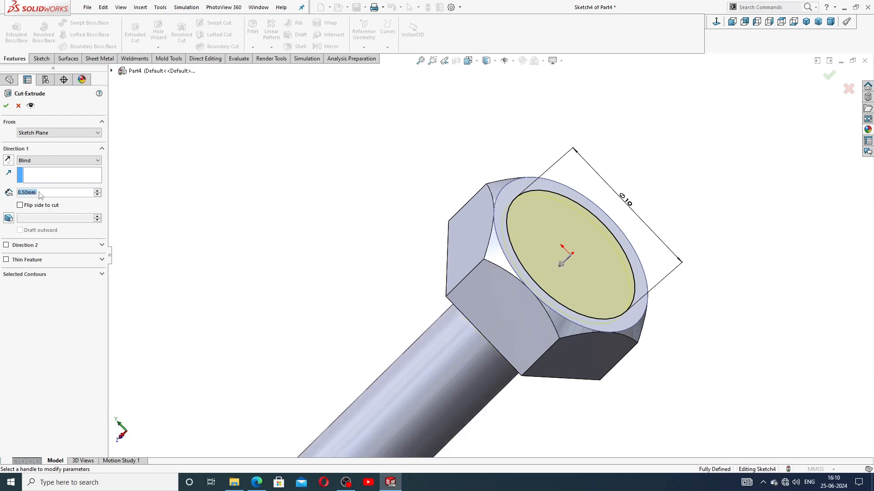
{"action": "left_click", "coordinate": [6, 106]}
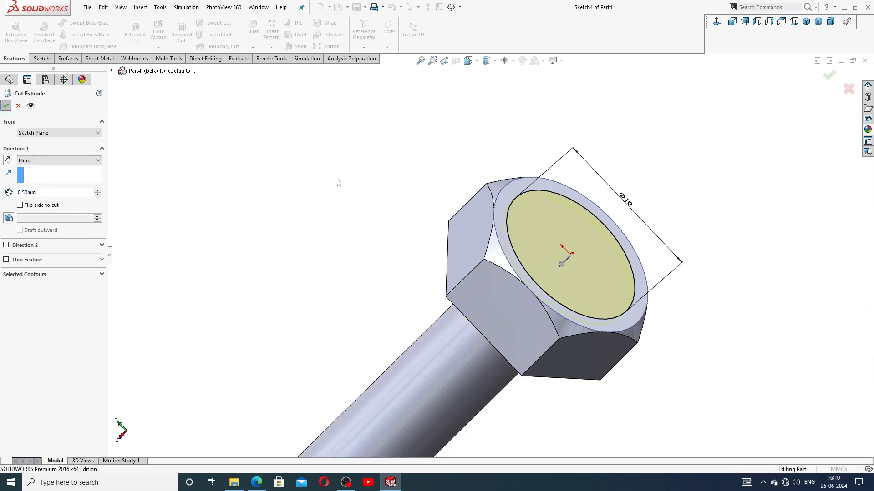
Fillet the shallow recess by selecting its floor face, using a 0.5 mm symmetric radius
{"action": "scroll", "coordinate": [569, 248], "scroll_direction": "down", "scroll_amount": 3}
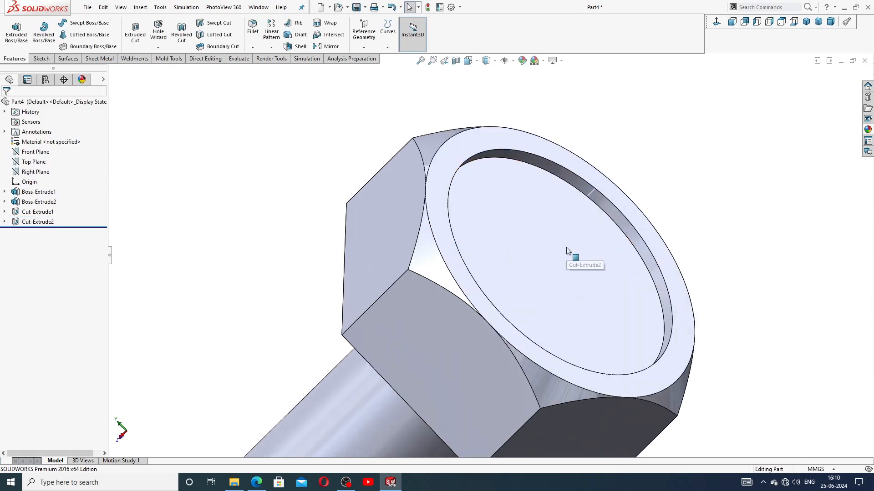
{"action": "left_click", "coordinate": [253, 27]}
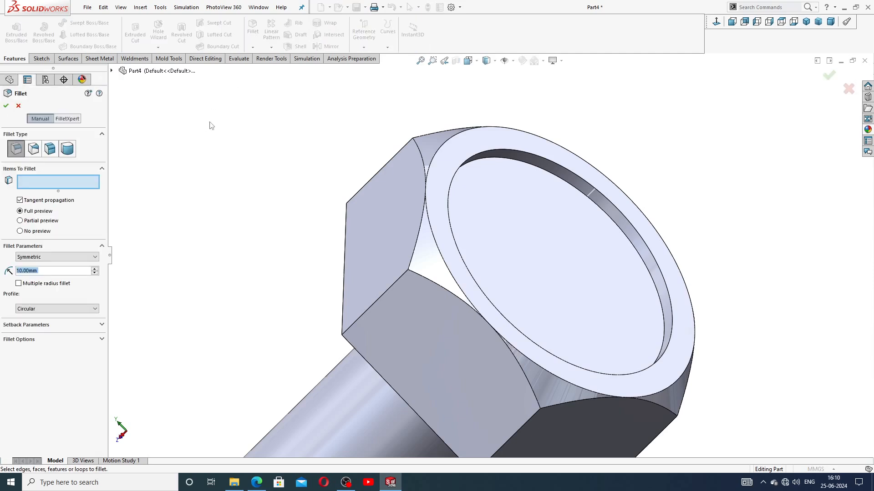
{"action": "type", "text": "0.5"}
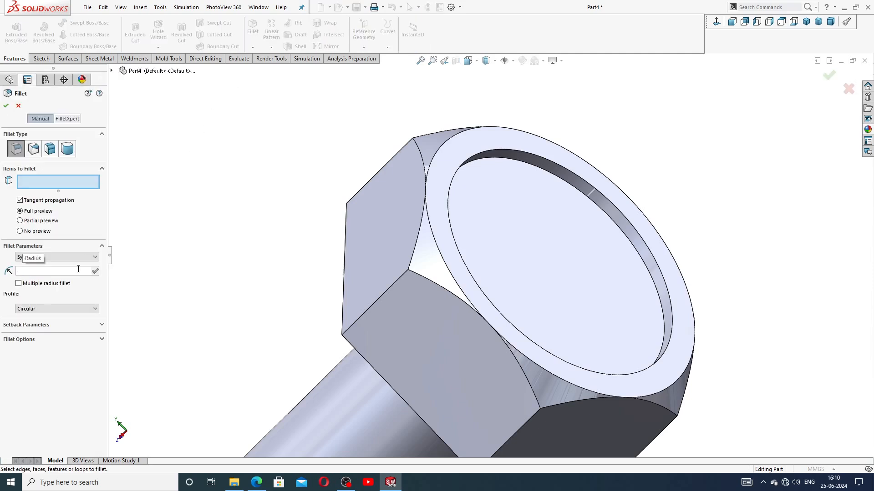
{"action": "key", "text": "Return"}
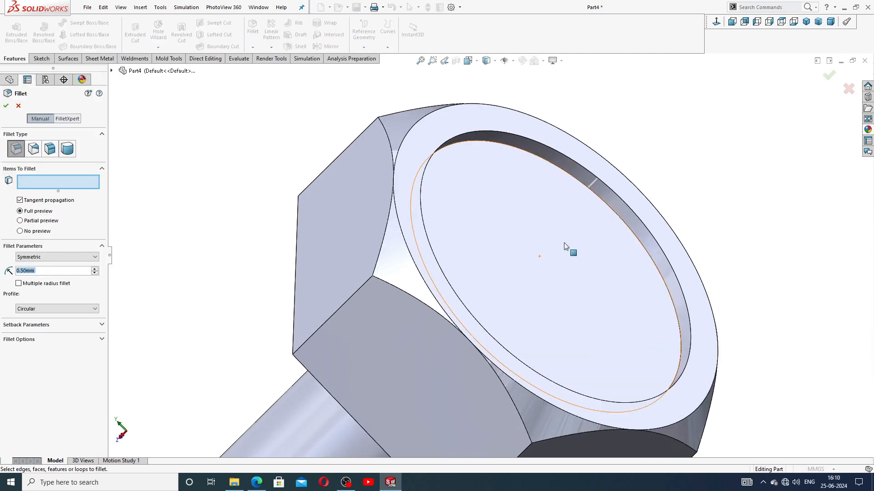
{"action": "scroll", "coordinate": [565, 247], "scroll_direction": "down", "scroll_amount": 1}
{"action": "left_click", "coordinate": [566, 248]}
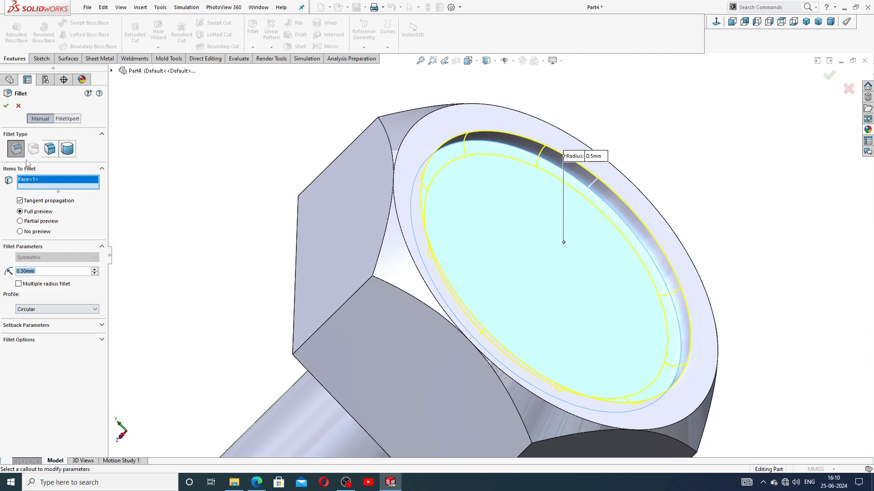
{"action": "left_click", "coordinate": [6, 106]}
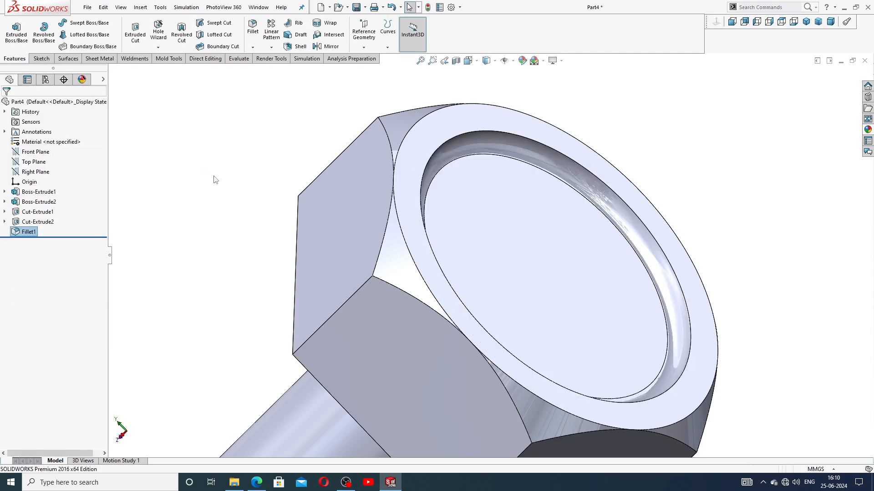
Apply the polished bronze metal appearance to the bolt
{"action": "scroll", "coordinate": [498, 272], "scroll_direction": "up", "scroll_amount": 6}
{"action": "middle_click_drag", "start_coordinate": [498, 273], "coordinate": [482, 232]}
{"action": "scroll", "coordinate": [364, 369], "scroll_direction": "down", "scroll_amount": 3}
{"action": "left_click", "coordinate": [868, 129]}
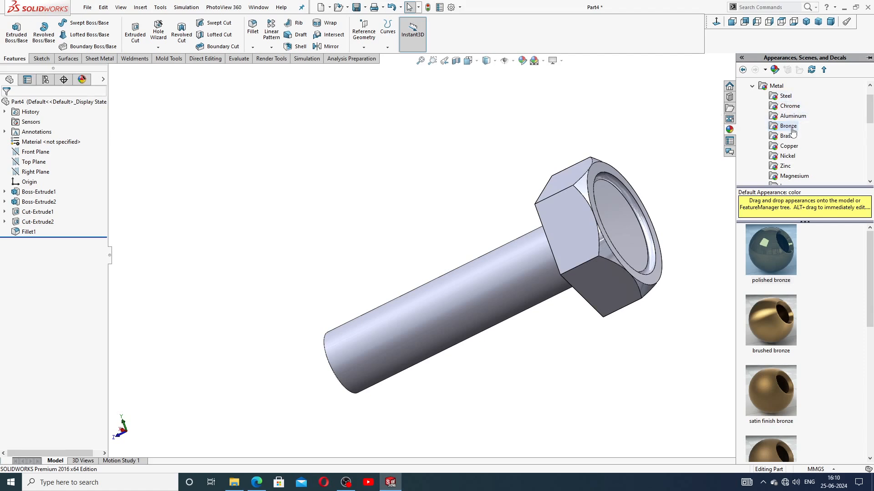
{"action": "left_click_drag", "start_coordinate": [771, 244], "coordinate": [615, 253]}
Examine the bronze bolt in isometric view and from the head side, including a close look at the filleted recess
{"action": "middle_click_drag", "start_coordinate": [683, 220], "coordinate": [556, 265]}
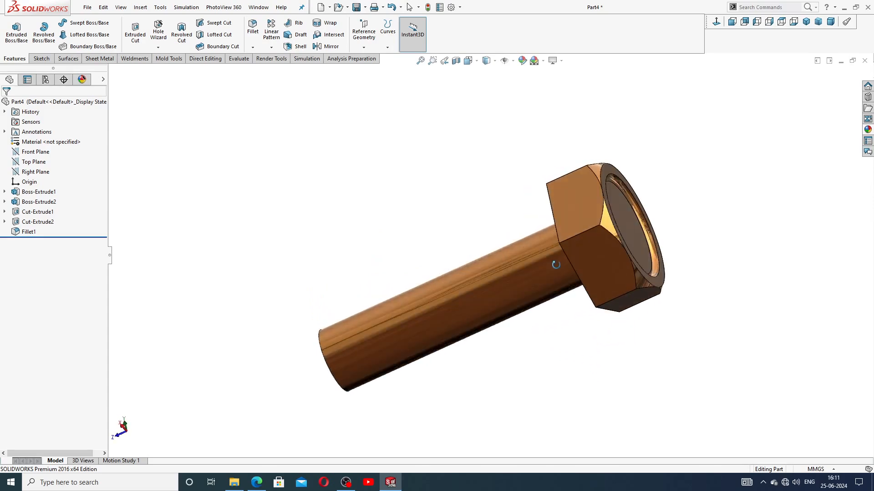
{"action": "left_click", "coordinate": [806, 21]}
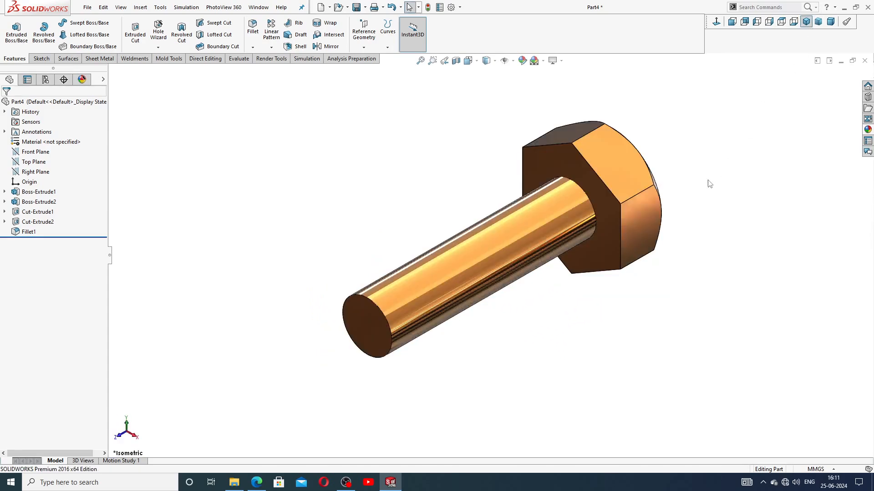
{"action": "middle_click_drag", "start_coordinate": [710, 184], "coordinate": [609, 192]}
{"action": "scroll", "coordinate": [610, 192], "scroll_direction": "down", "scroll_amount": 5}
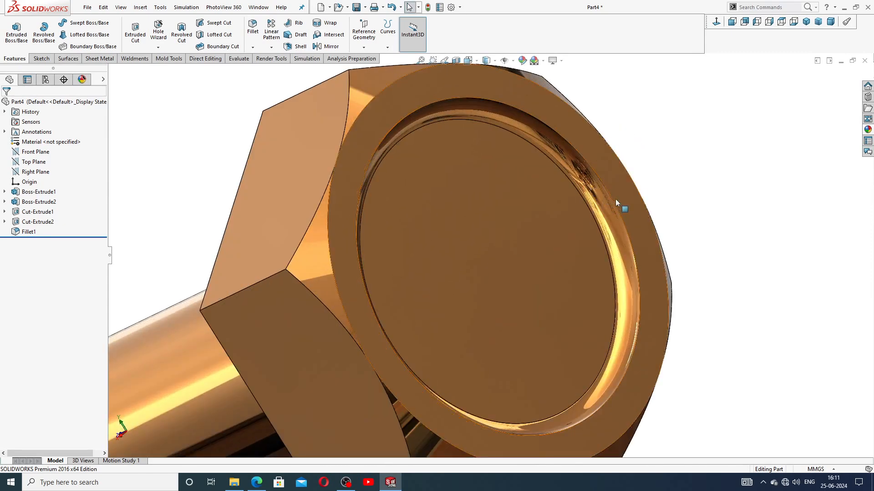
{"action": "scroll", "coordinate": [615, 199], "scroll_direction": "up", "scroll_amount": 5}
{"action": "left_click", "coordinate": [806, 22]}
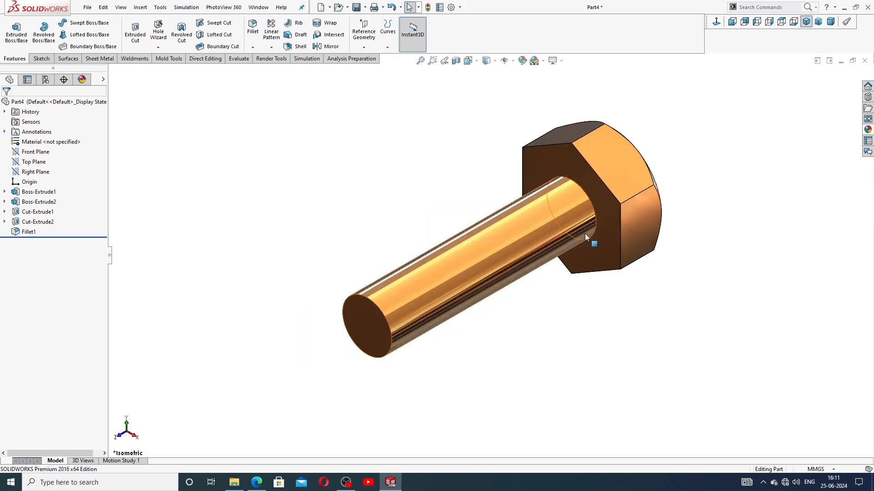
{"action": "middle_click_drag", "start_coordinate": [583, 232], "coordinate": [564, 222]}
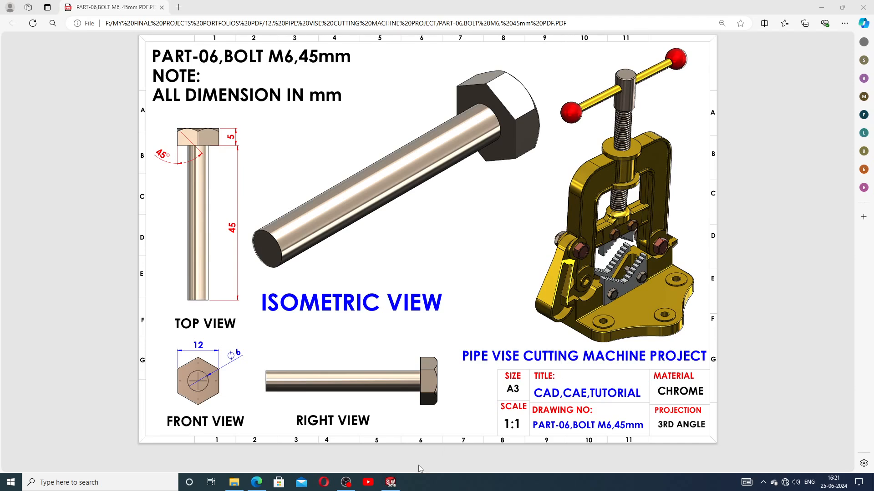
Switch to SOLIDWORKS and sketch a hexagon on the Front Plane, centred on the origin, with an inscribed circle about 95 mm in diameter
{"action": "left_click", "coordinate": [394, 484]}
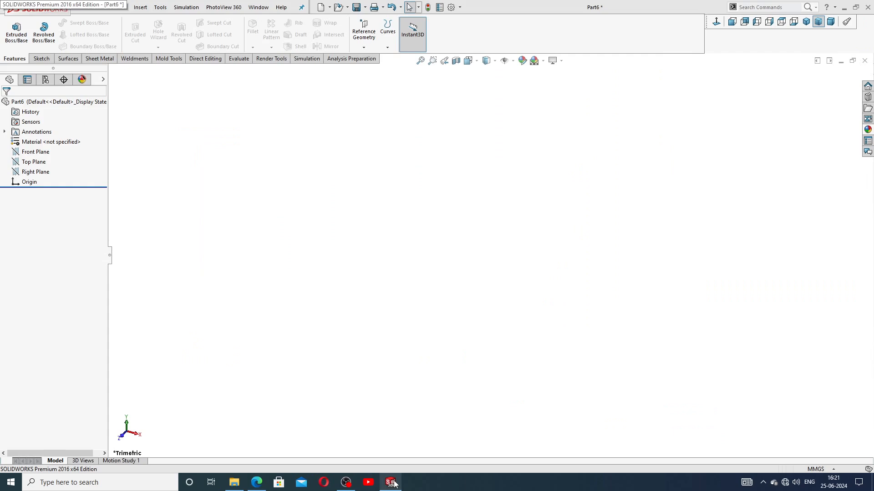
{"action": "left_click", "coordinate": [33, 152]}
{"action": "left_click", "coordinate": [54, 142]}
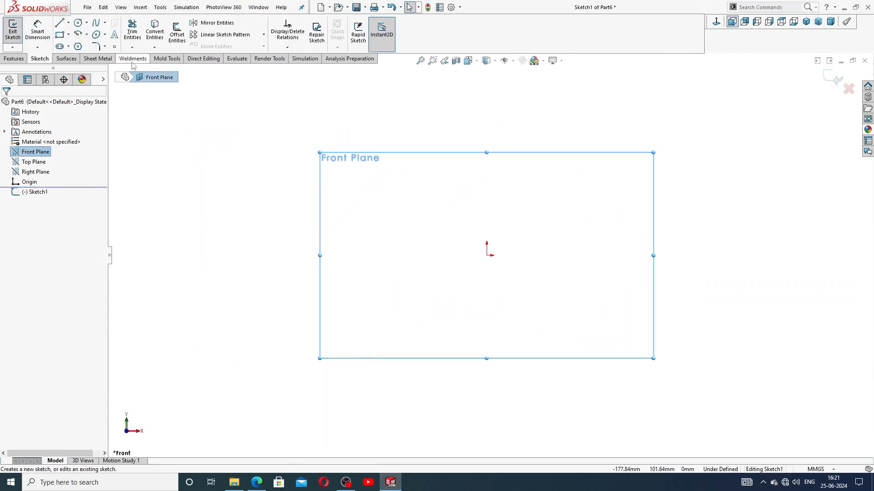
{"action": "left_click", "coordinate": [78, 46]}
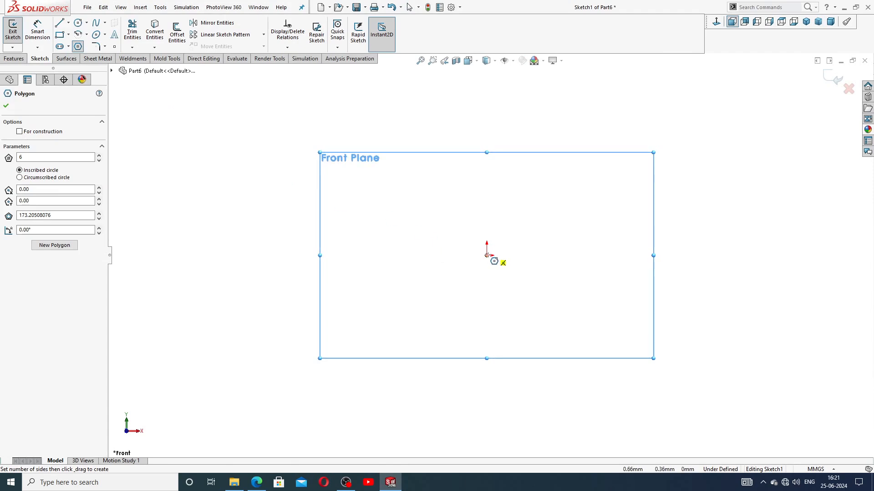
{"action": "left_click_drag", "start_coordinate": [488, 255], "coordinate": [490, 153]}
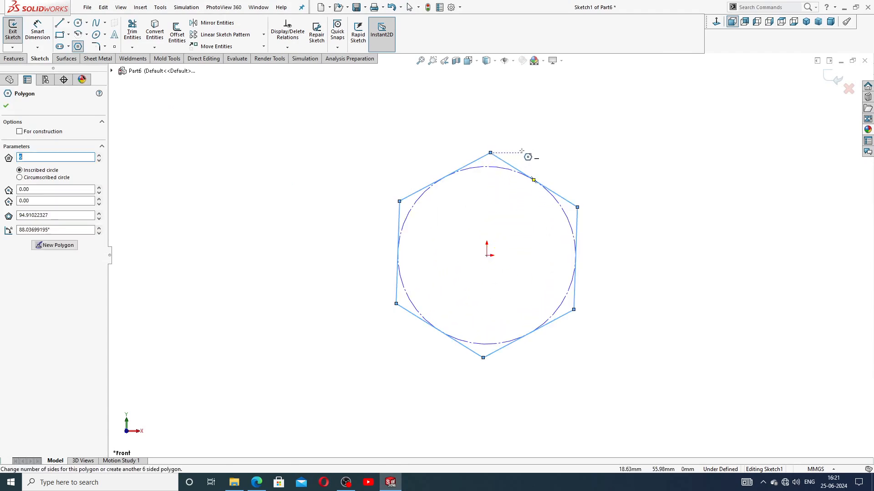
{"action": "right_click", "coordinate": [522, 151]}
{"action": "left_click", "coordinate": [541, 157]}
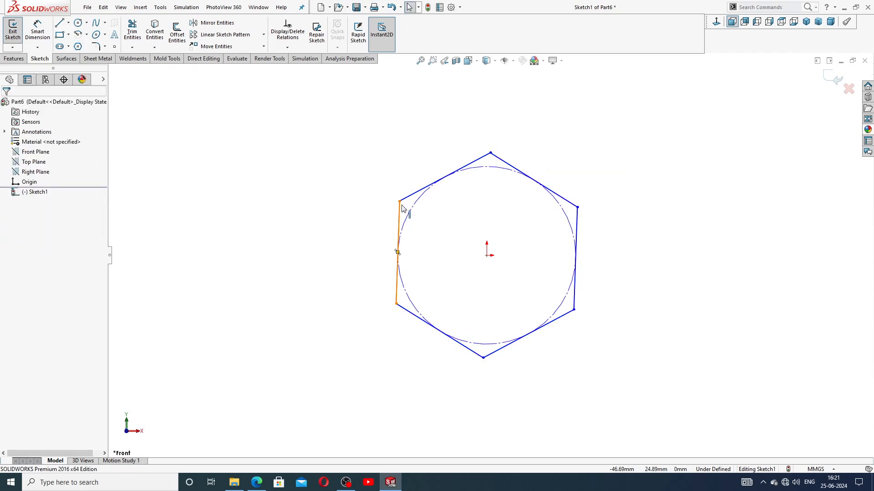
Add a vertical relation to the hexagon's left edge
{"action": "left_click", "coordinate": [400, 210]}
{"action": "left_click", "coordinate": [436, 173]}
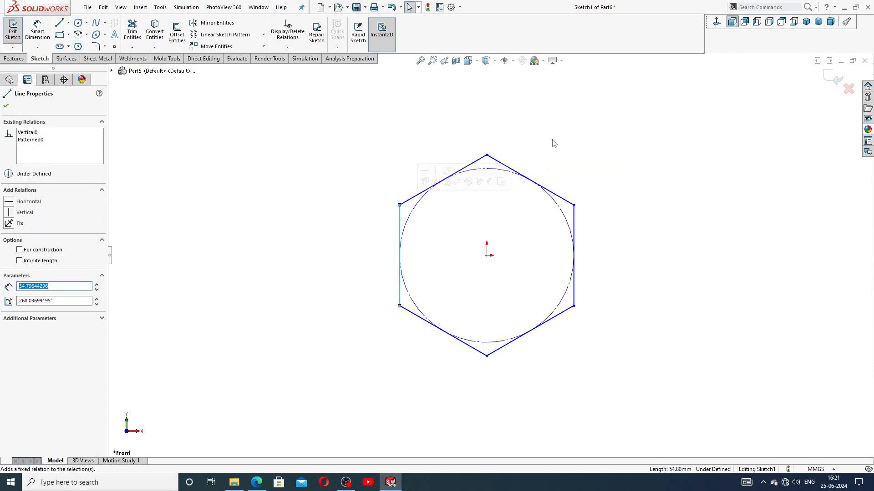
{"action": "left_click", "coordinate": [552, 141]}
Dimension the distance between the hexagon's two vertical edges as 12 mm
{"action": "left_click", "coordinate": [35, 33]}
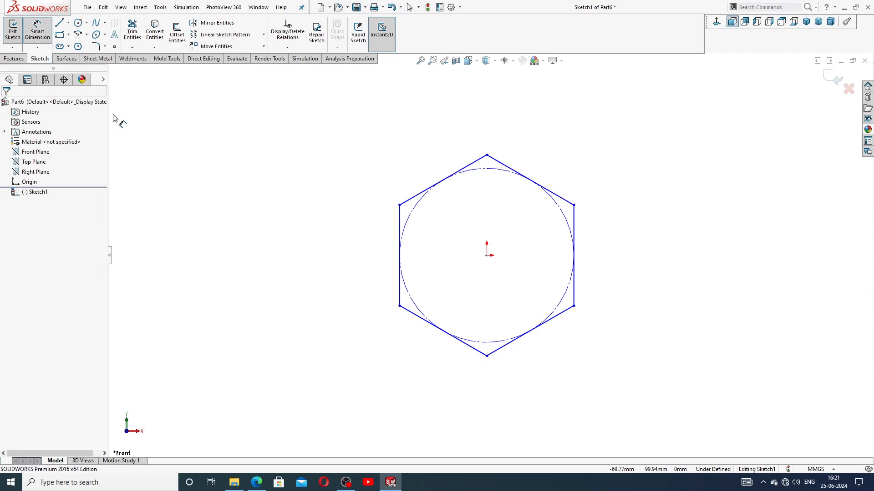
{"action": "left_click", "coordinate": [400, 229]}
{"action": "left_click", "coordinate": [575, 224]}
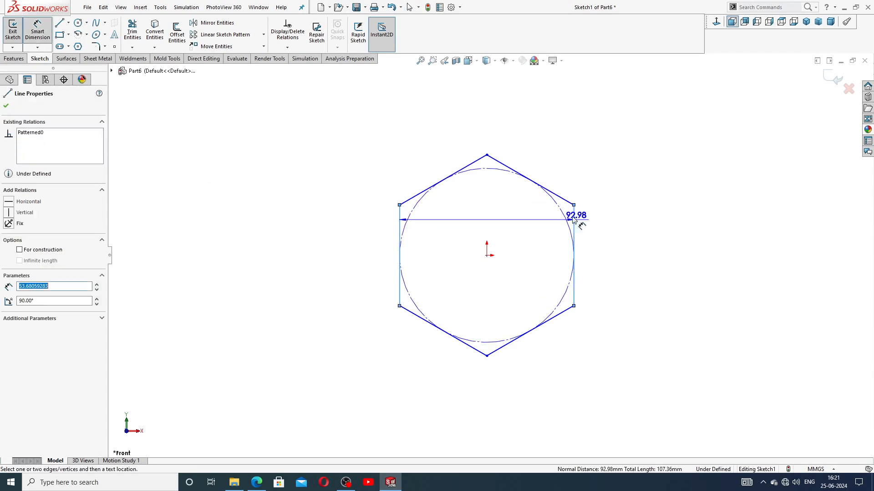
{"action": "left_click", "coordinate": [496, 140]}
{"action": "type", "text": "12"}
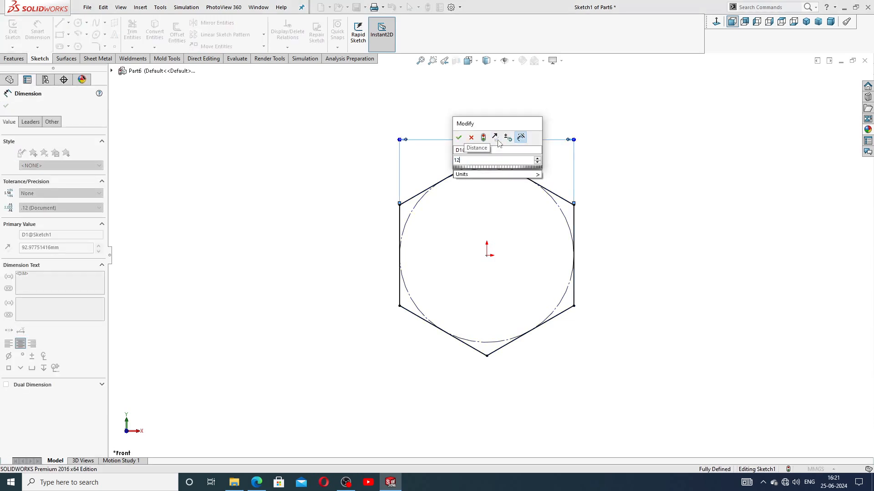
{"action": "key", "text": "Return"}
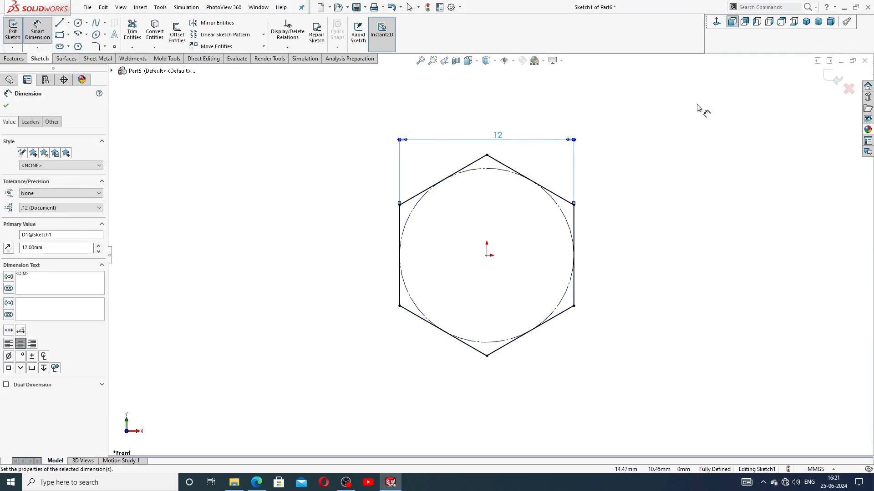
{"action": "left_click", "coordinate": [638, 142]}
{"action": "right_click", "coordinate": [638, 143]}
{"action": "left_click", "coordinate": [654, 137]}
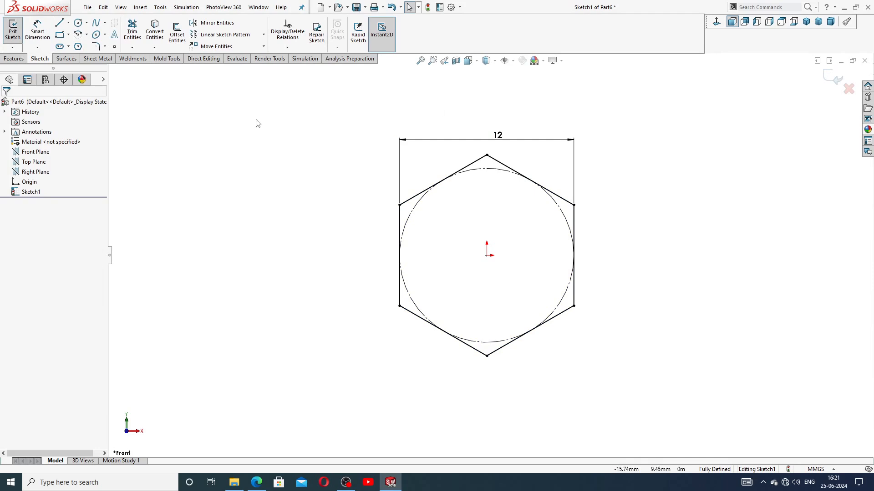
Extrude the hexagon 5 mm blind to form the bolt head
{"action": "left_click", "coordinate": [14, 58]}
{"action": "left_click", "coordinate": [18, 36]}
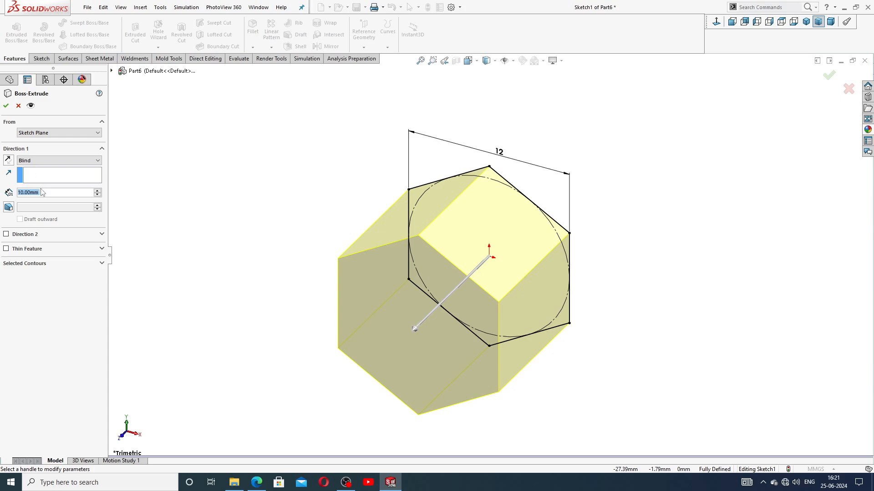
{"action": "type", "text": "5"}
{"action": "key", "text": "Return"}
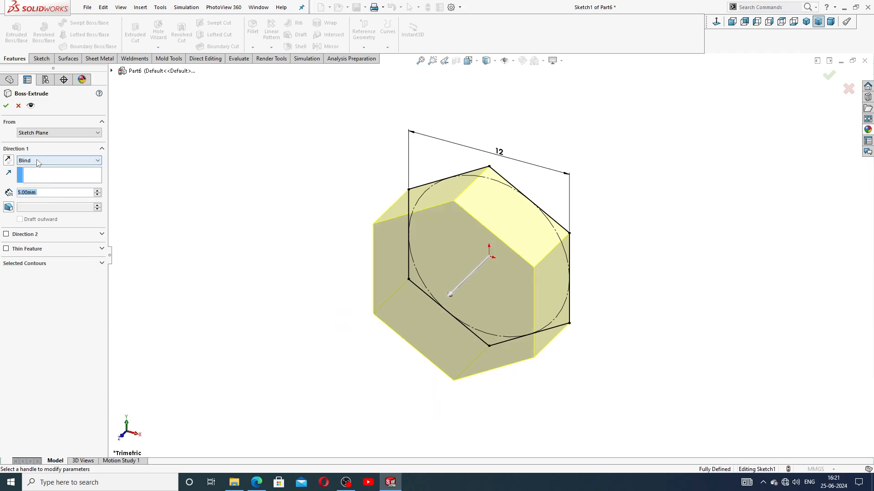
{"action": "left_click", "coordinate": [6, 106]}
{"action": "left_click", "coordinate": [268, 216]}
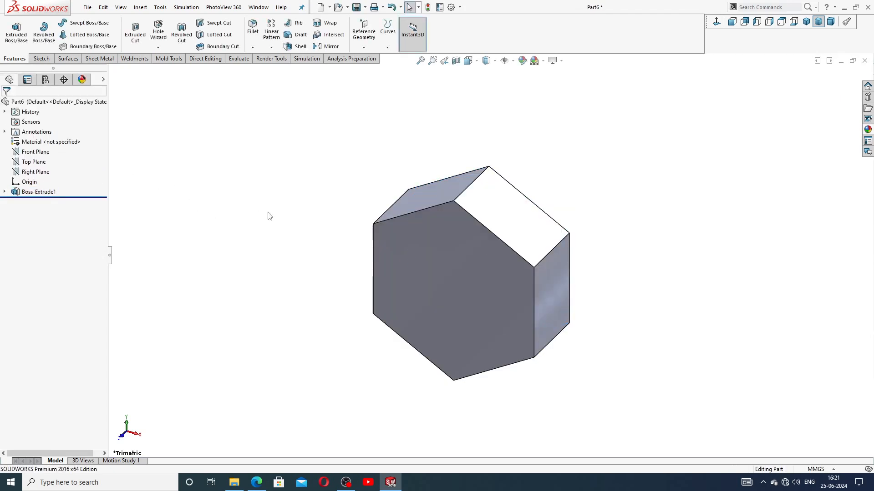
Sketch a circle about 5.7 mm in diameter on the head's front hexagonal face, centred on the origin
{"action": "left_click", "coordinate": [411, 251]}
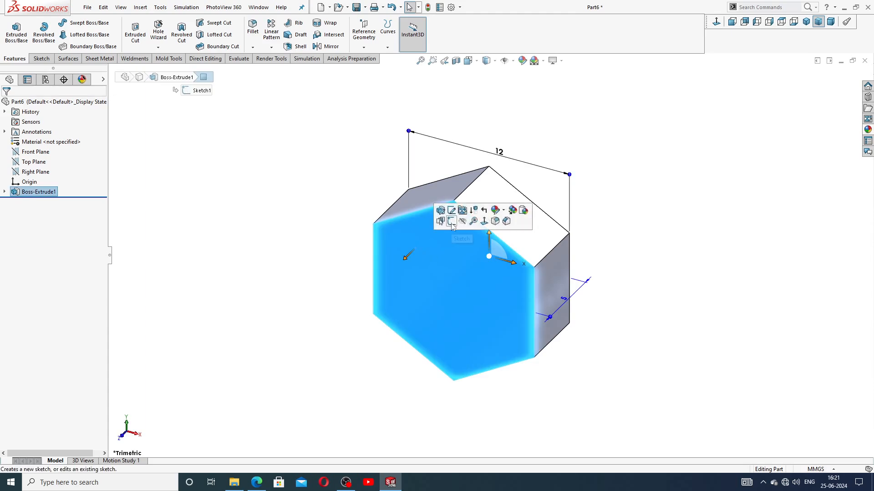
{"action": "left_click", "coordinate": [482, 222]}
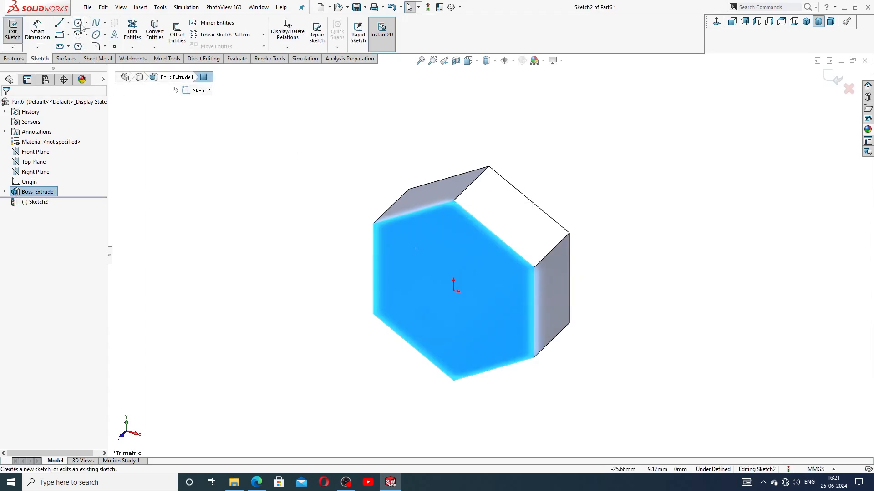
{"action": "left_click", "coordinate": [78, 22]}
{"action": "left_click", "coordinate": [454, 290]}
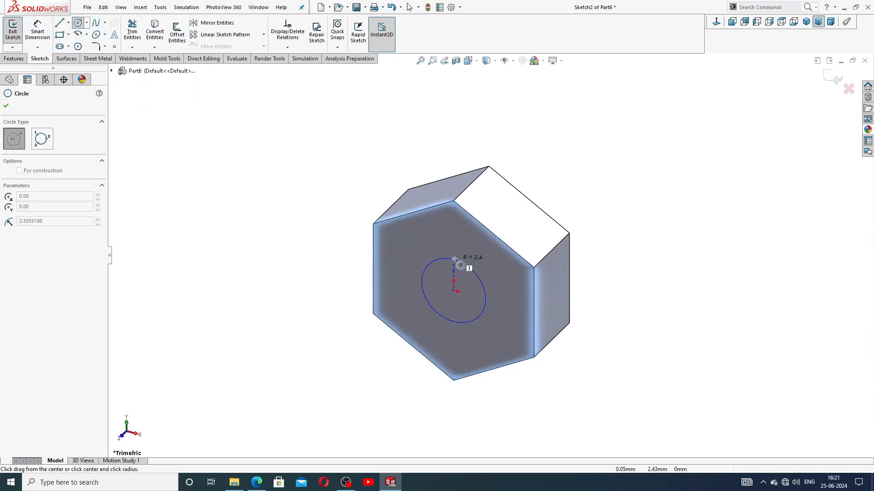
{"action": "left_click", "coordinate": [454, 254]}
{"action": "right_click", "coordinate": [450, 156]}
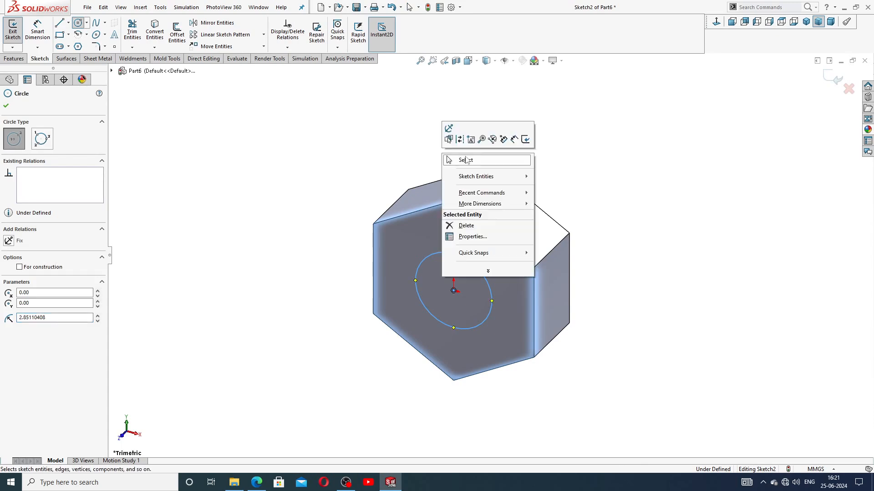
{"action": "left_click", "coordinate": [460, 157]}
Dimension the circle on the head's front face with a diameter of 6 mm
{"action": "left_click", "coordinate": [45, 39]}
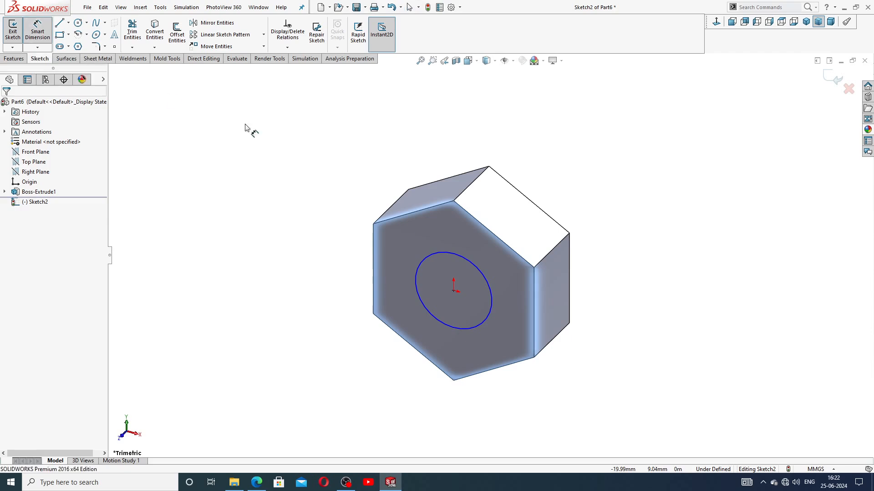
{"action": "left_click", "coordinate": [454, 253]}
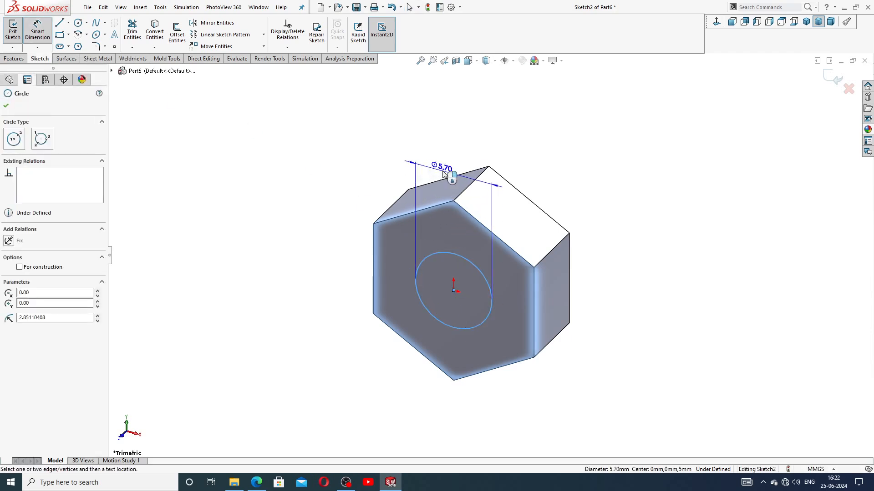
{"action": "left_click", "coordinate": [465, 135]}
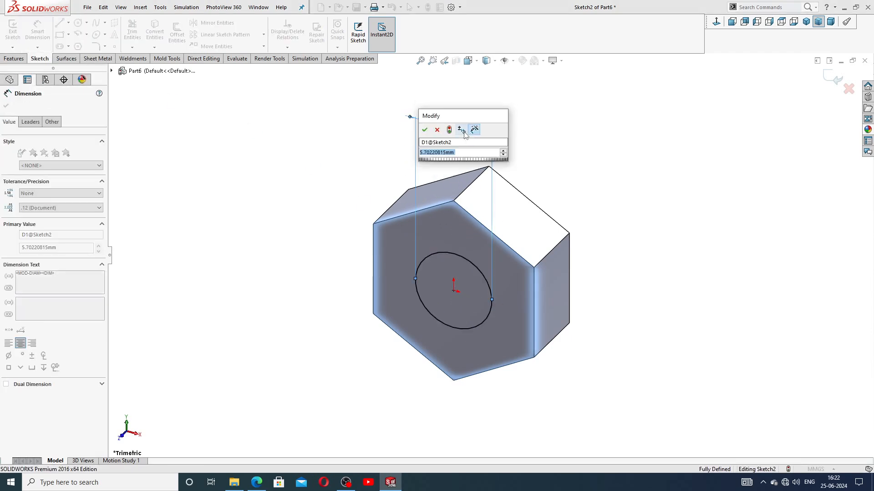
{"action": "type", "text": "6"}
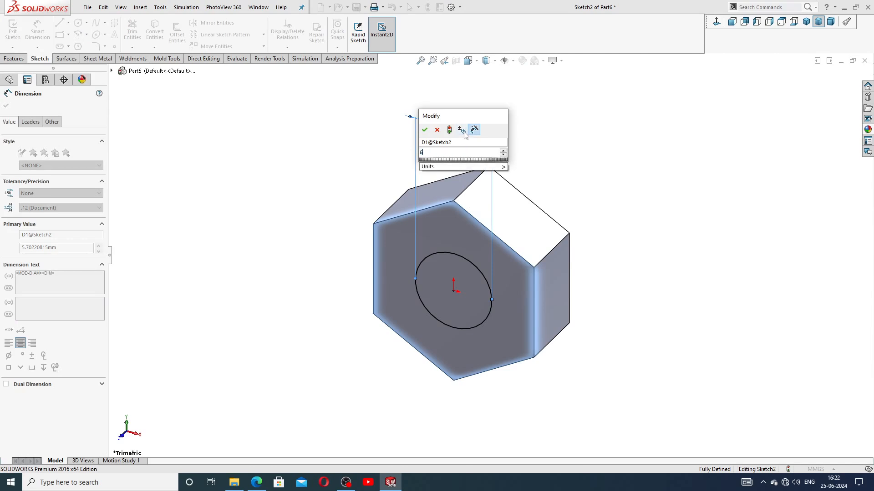
{"action": "key", "text": "Return"}
{"action": "right_click", "coordinate": [568, 154]}
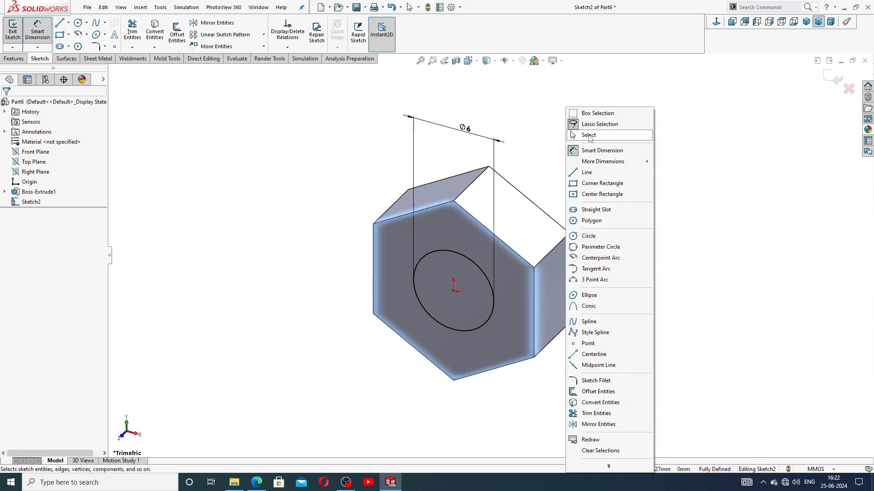
Reposition the 6 mm diameter dimension closer to the circle on the bolt head's face
{"action": "left_click", "coordinate": [587, 136]}
{"action": "scroll", "coordinate": [508, 216], "scroll_direction": "down", "scroll_amount": 2}
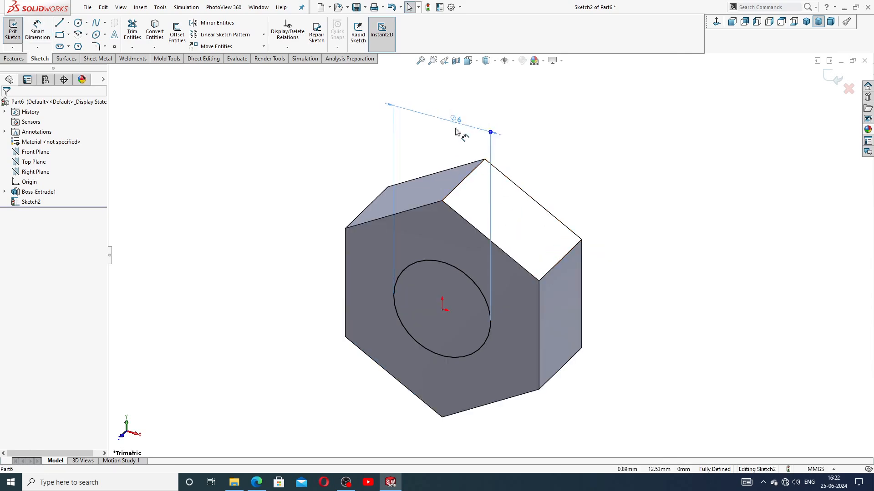
{"action": "left_click_drag", "start_coordinate": [456, 116], "coordinate": [444, 222]}
{"action": "left_click", "coordinate": [523, 156]}
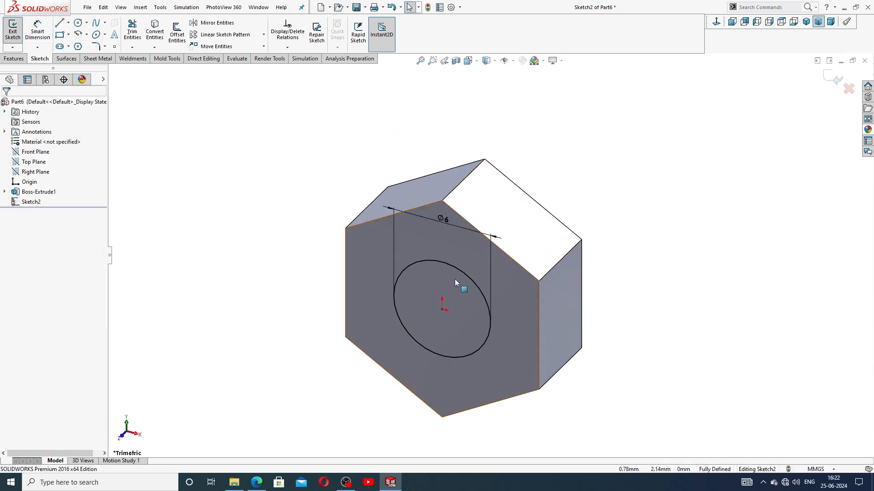
{"action": "key", "text": "f"}
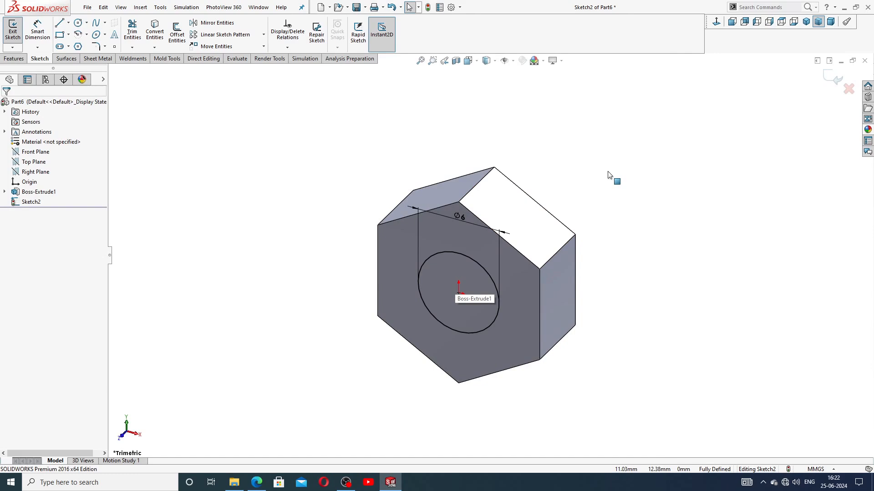
Extrude the 6 mm circle 45 mm blind from the head's face, merging the result, to form the bolt shank
{"action": "left_click", "coordinate": [256, 483]}
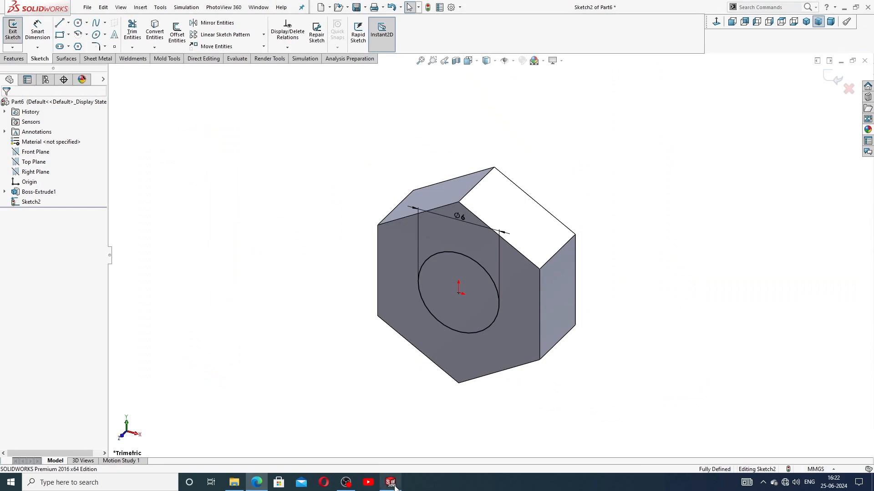
{"action": "left_click", "coordinate": [391, 483]}
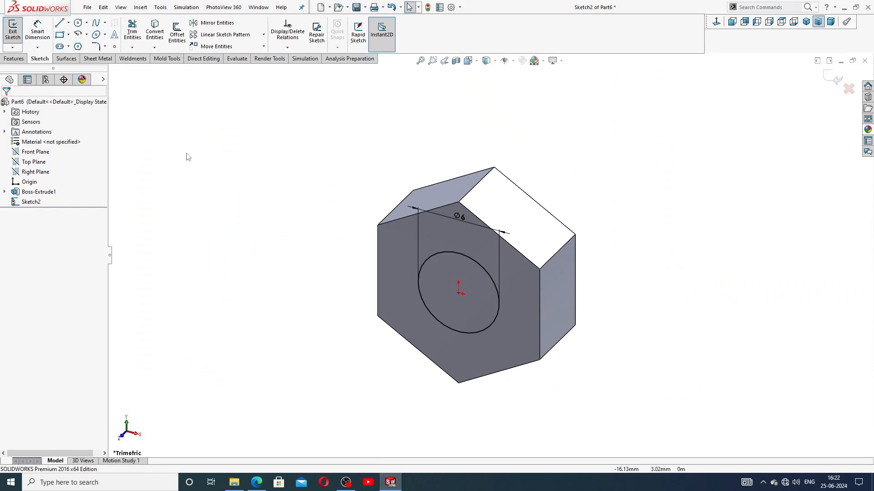
{"action": "left_click", "coordinate": [15, 58]}
{"action": "left_click", "coordinate": [16, 32]}
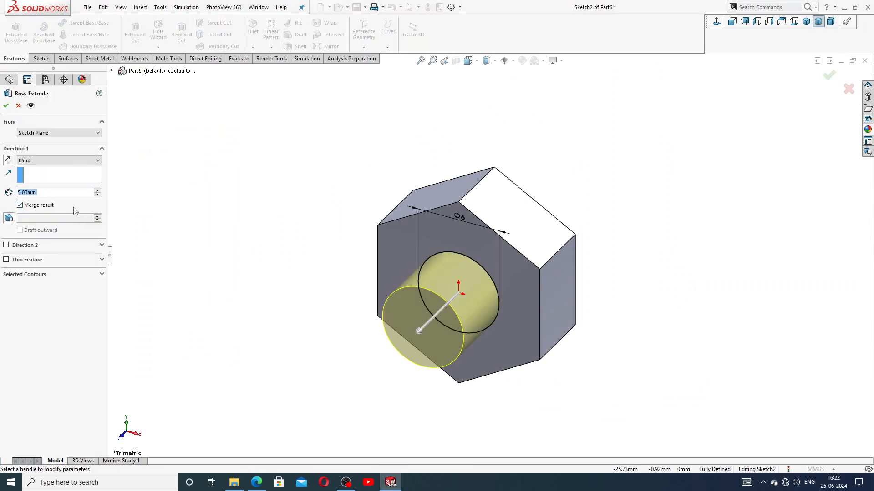
{"action": "type", "text": "45"}
{"action": "key", "text": "Return"}
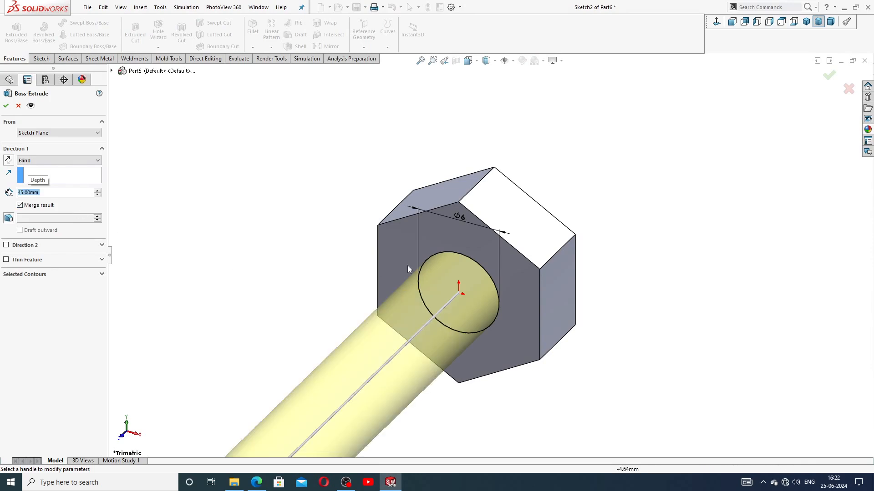
{"action": "scroll", "coordinate": [460, 323], "scroll_direction": "down", "scroll_amount": 2}
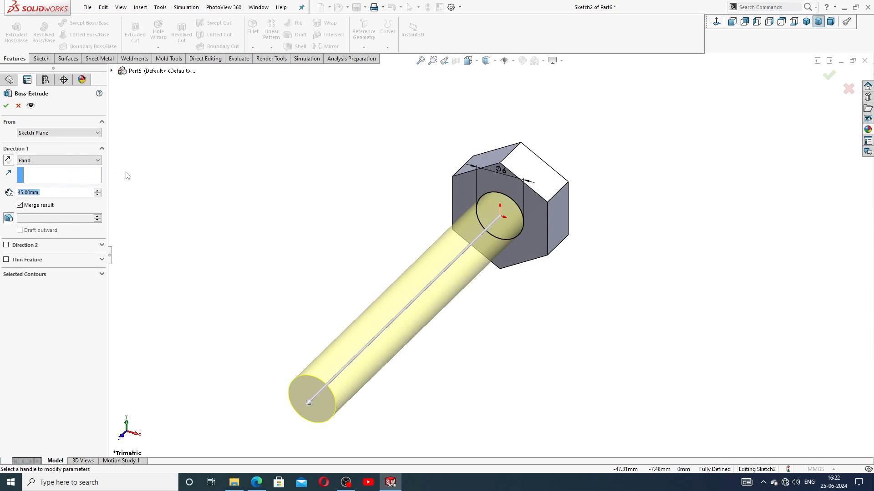
{"action": "left_click", "coordinate": [6, 106]}
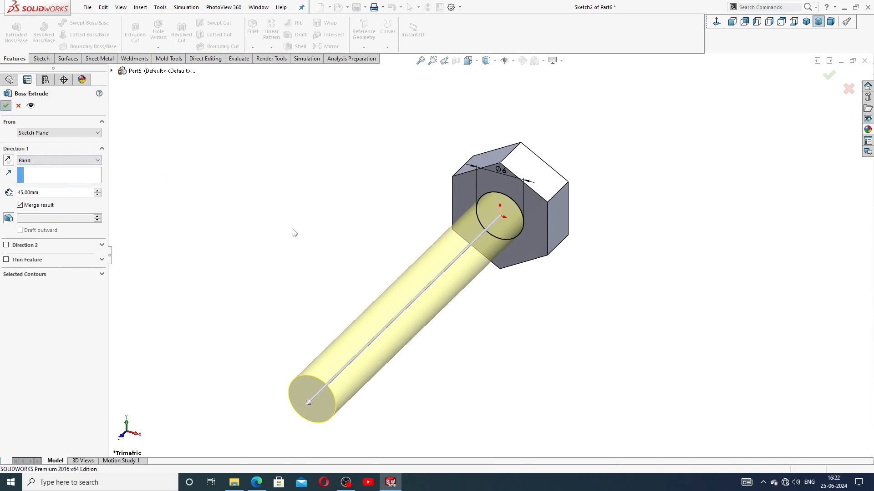
Sketch a circle about 9.1 mm in diameter on the head's outer end face, opposite the shank, centred on the origin
{"action": "middle_click_drag", "start_coordinate": [364, 282], "coordinate": [349, 322]}
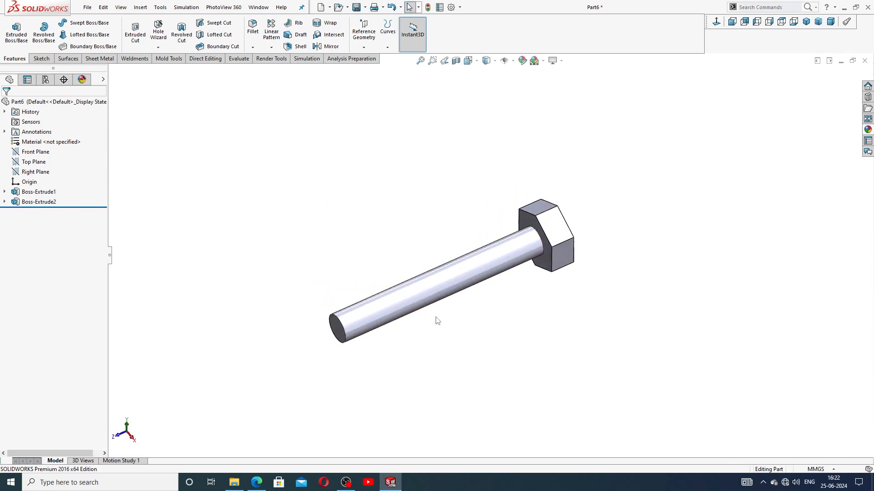
{"action": "scroll", "coordinate": [436, 317], "scroll_direction": "down", "scroll_amount": 3}
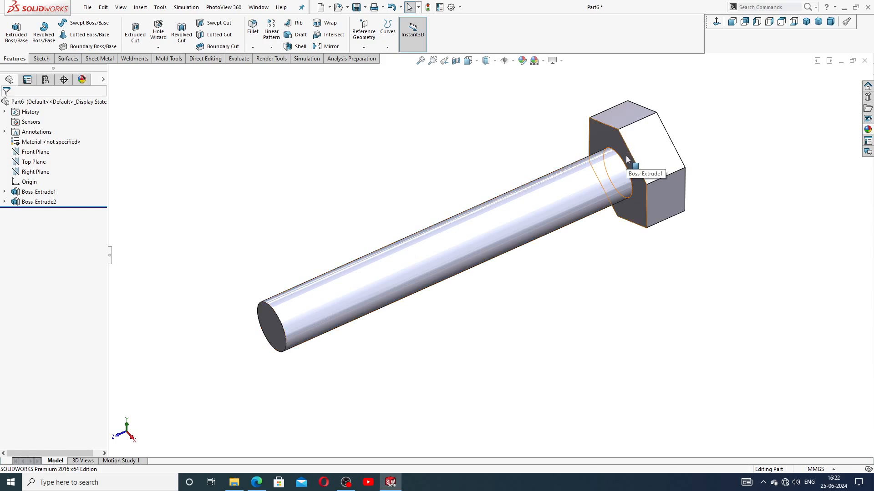
{"action": "middle_click_drag", "start_coordinate": [616, 162], "coordinate": [537, 208]}
{"action": "left_click", "coordinate": [541, 174]}
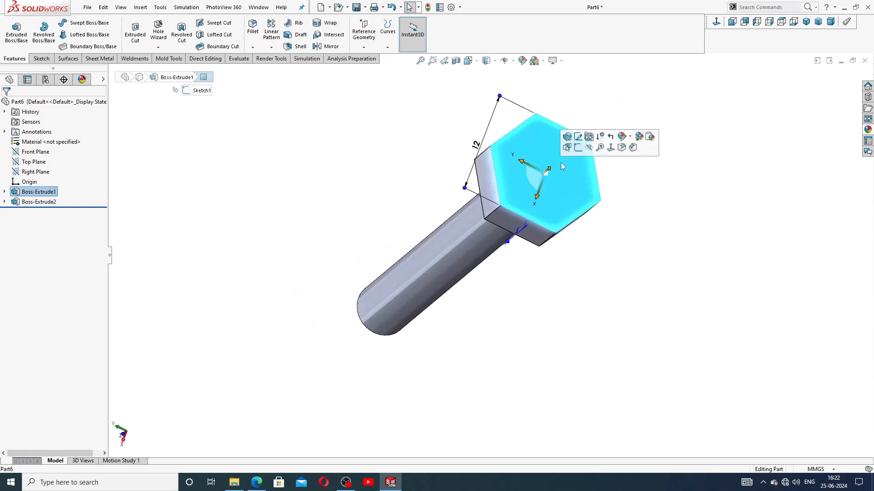
{"action": "left_click", "coordinate": [578, 148]}
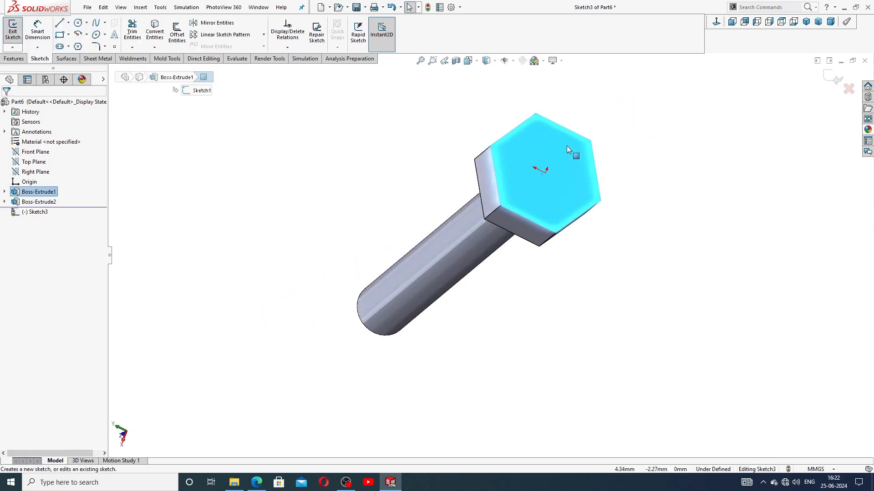
{"action": "left_click", "coordinate": [78, 22]}
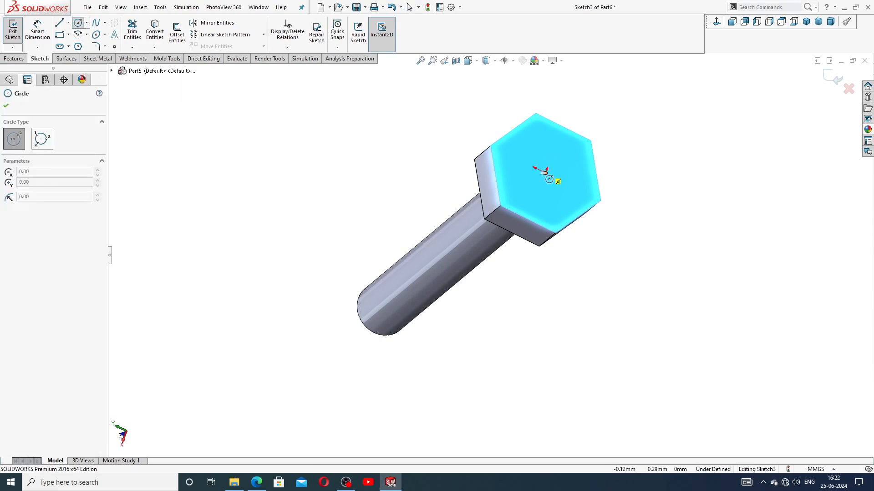
{"action": "left_click", "coordinate": [546, 172]}
{"action": "left_click", "coordinate": [559, 138]}
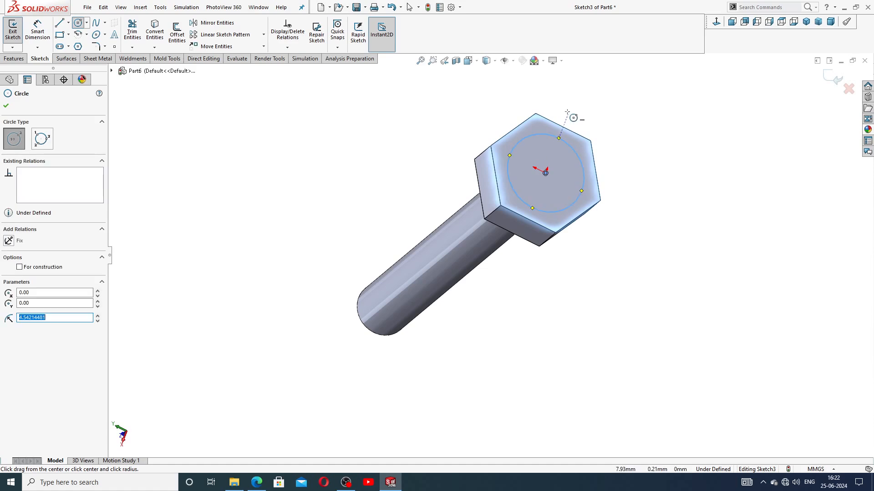
{"action": "right_click", "coordinate": [567, 112]}
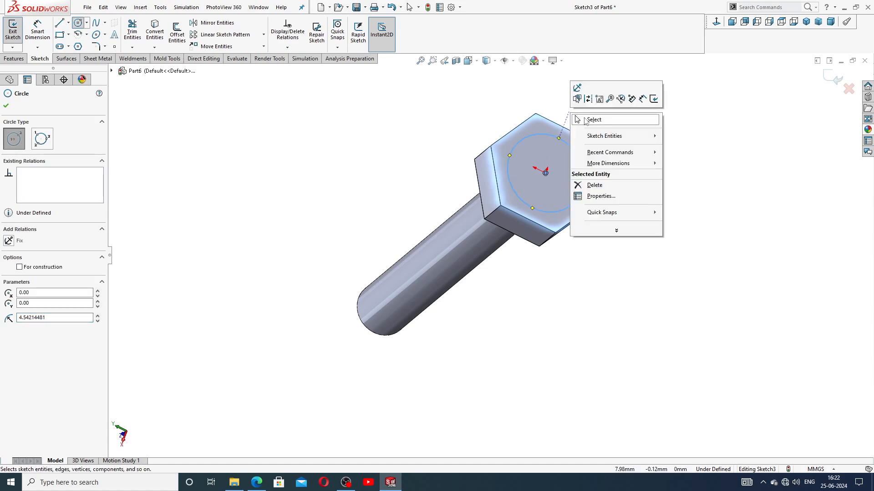
{"action": "left_click", "coordinate": [587, 119]}
Enlarge the circle on the head's outer face to about 11.9 mm in diameter, close to the hexagon's edges
{"action": "left_click_drag", "start_coordinate": [527, 140], "coordinate": [518, 127]}
{"action": "left_click", "coordinate": [663, 115]}
{"action": "scroll", "coordinate": [521, 148], "scroll_direction": "down", "scroll_amount": 6}
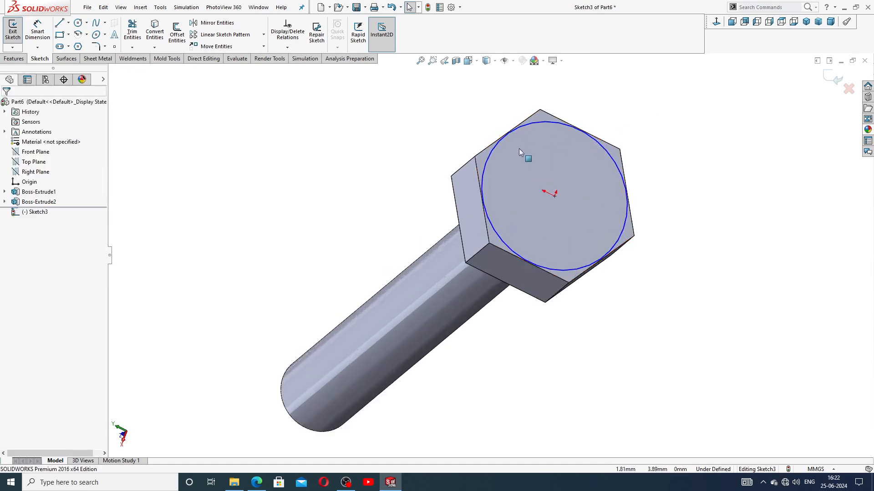
Add a tangent relation between the circle and one edge of the hexagonal head
{"action": "left_click", "coordinate": [520, 124]}
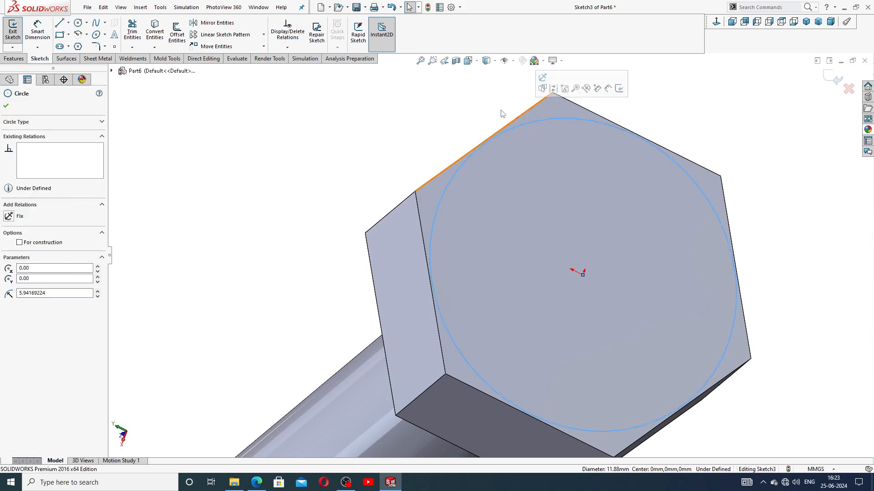
{"action": "key", "text": "Escape"}
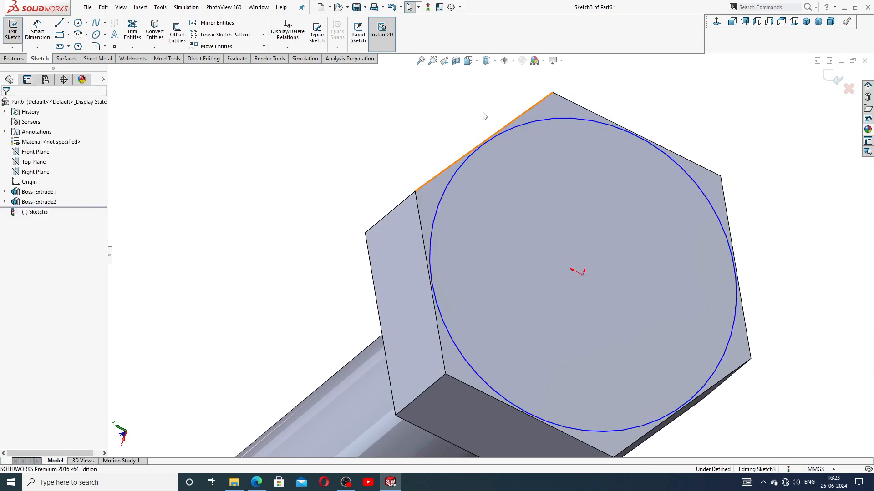
{"action": "left_click", "coordinate": [514, 128]}
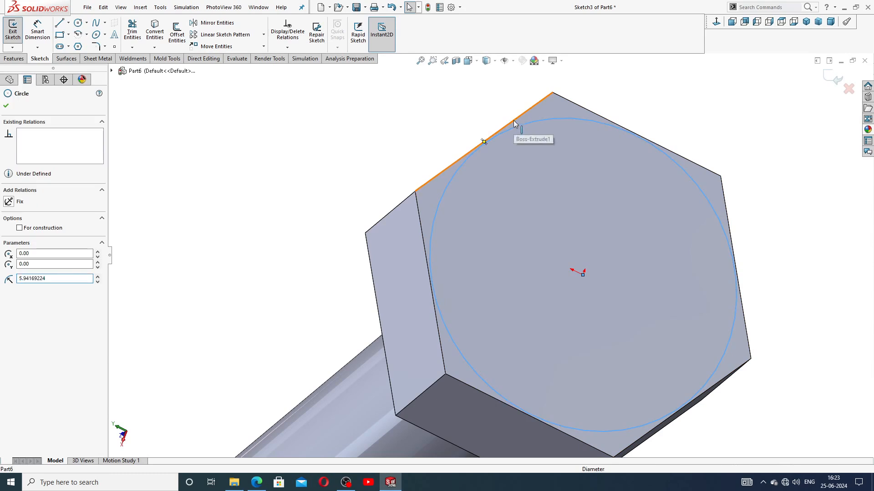
{"action": "left_click", "coordinate": [513, 121], "text": "ctrl"}
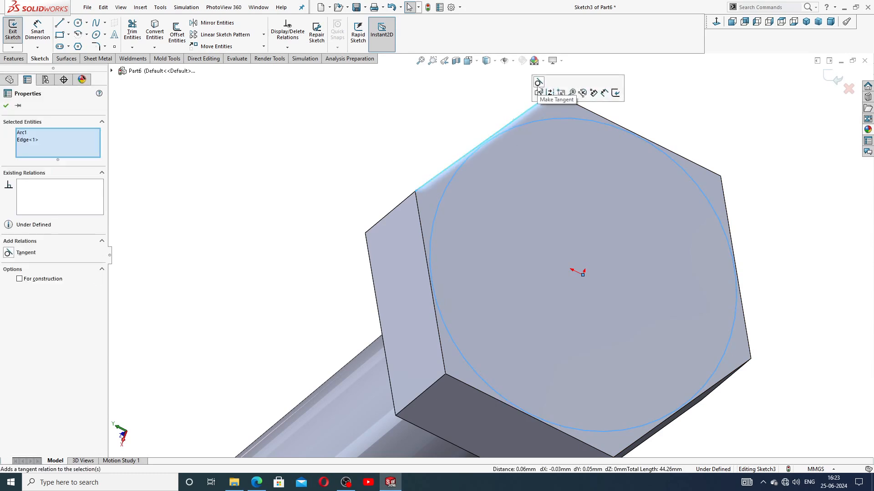
{"action": "left_click", "coordinate": [539, 82]}
{"action": "left_click", "coordinate": [464, 105]}
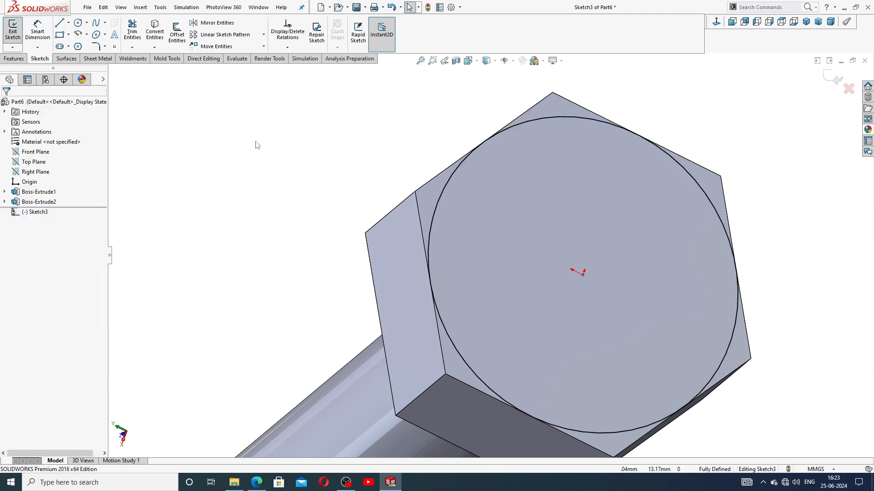
Cut-extrude the circle 45 mm blind with a 45° draft and the cut side flipped to bevel the hexagonal head's corners
{"action": "key", "text": "z"}
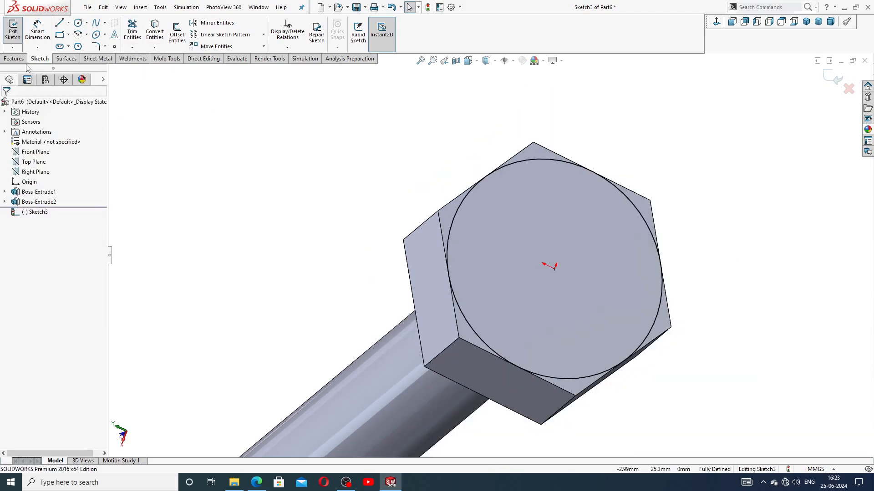
{"action": "left_click", "coordinate": [14, 59]}
{"action": "left_click", "coordinate": [141, 43]}
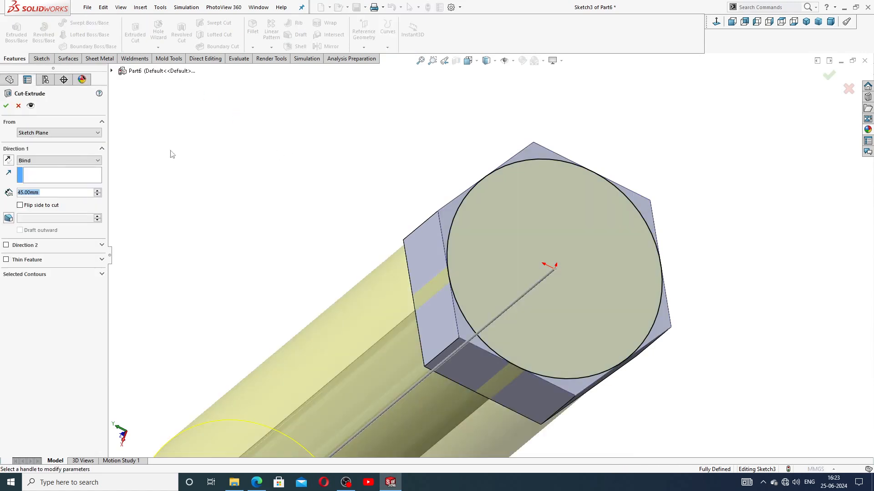
{"action": "key", "text": "z"}
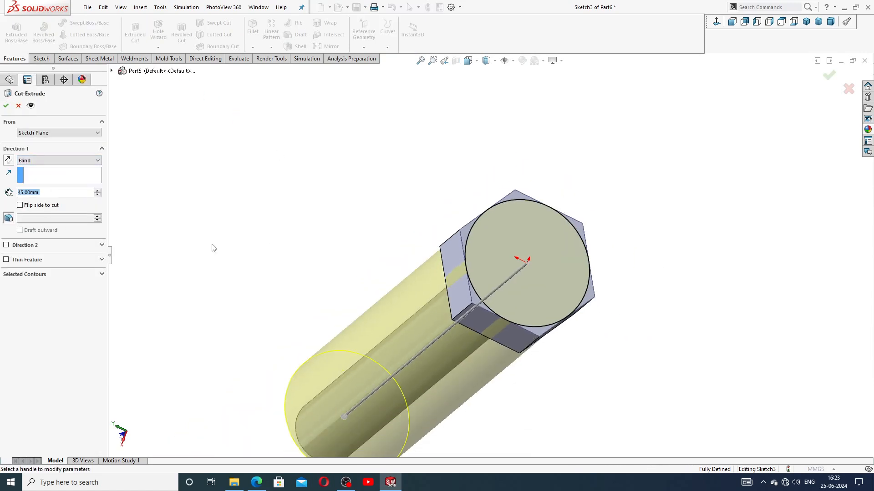
{"action": "left_click", "coordinate": [11, 219]}
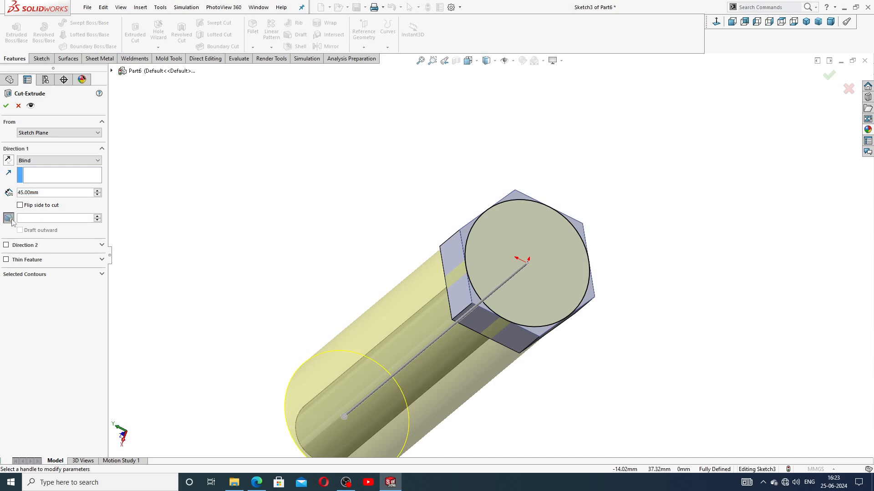
{"action": "left_click", "coordinate": [33, 207]}
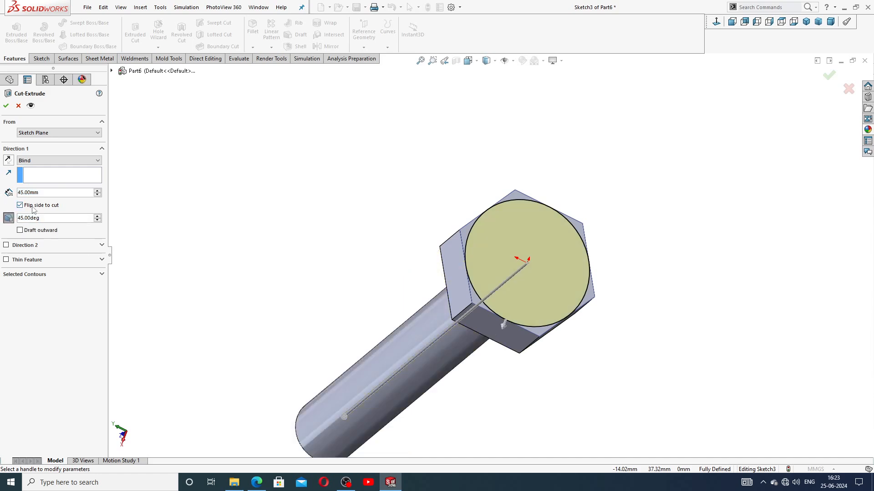
{"action": "left_click", "coordinate": [6, 106]}
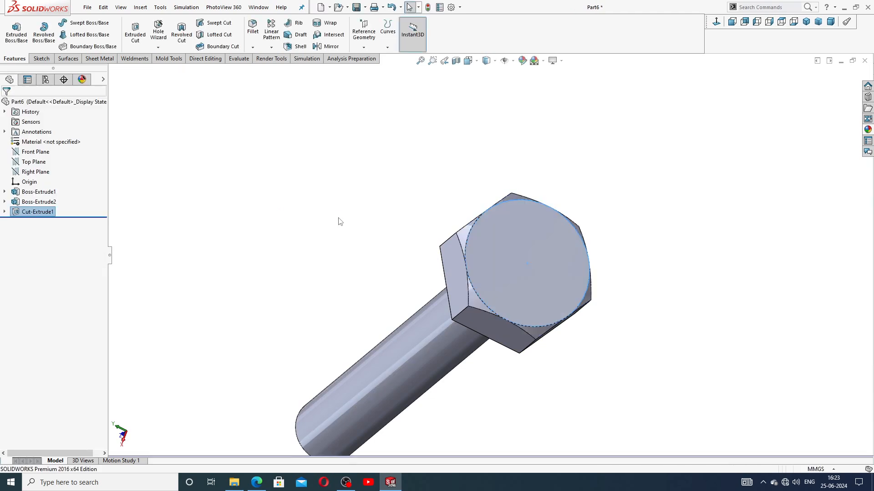
Start a new sketch on the bevelled head's circular end face and ready the Circle tool at the origin
{"action": "middle_click_drag", "start_coordinate": [386, 261], "coordinate": [491, 226]}
{"action": "left_click", "coordinate": [492, 226]}
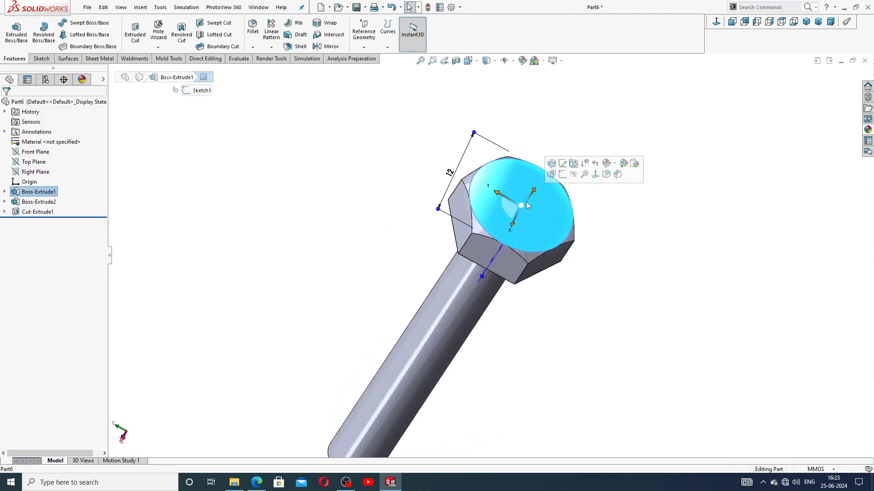
{"action": "left_click", "coordinate": [563, 174]}
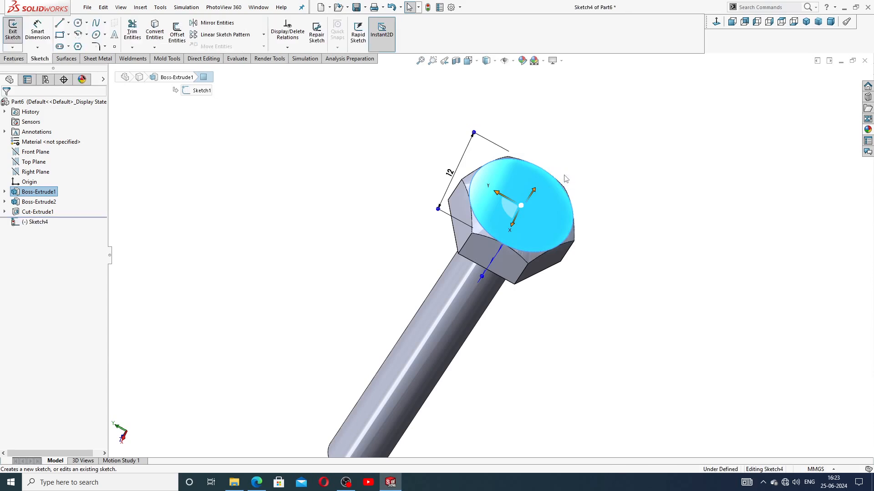
{"action": "left_click", "coordinate": [78, 23]}
{"action": "scroll", "coordinate": [505, 191], "scroll_direction": "down", "scroll_amount": 2}
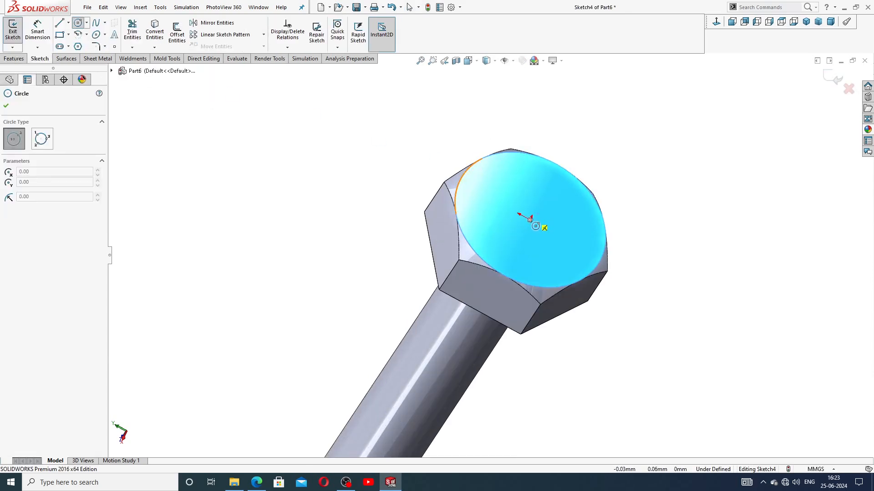
Sketch a circle about 8.3 mm in diameter, centred on the origin, on the bolt head's end face
{"action": "left_click", "coordinate": [530, 219]}
{"action": "left_click", "coordinate": [512, 173]}
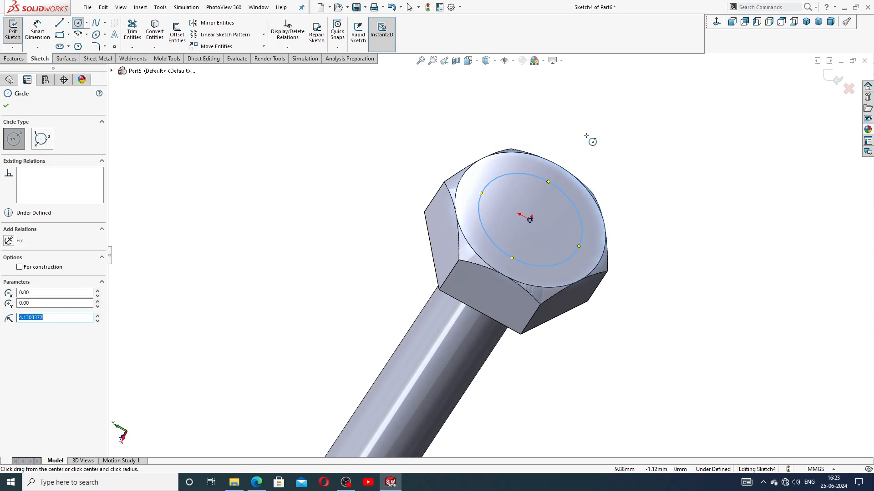
{"action": "right_click", "coordinate": [592, 142]}
{"action": "left_click", "coordinate": [609, 145]}
Dimension the circle on the bolt head with a diameter of 10 mm
{"action": "left_click", "coordinate": [37, 31]}
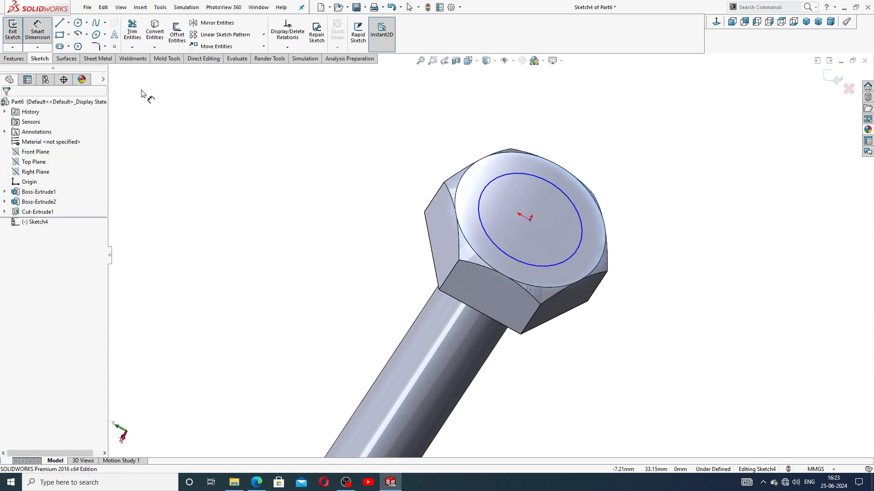
{"action": "left_click", "coordinate": [525, 180]}
{"action": "left_click", "coordinate": [567, 144]}
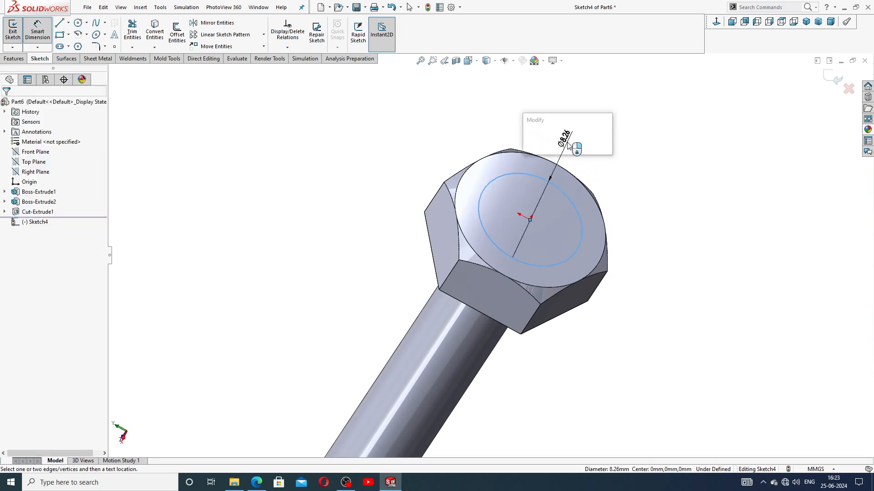
{"action": "type", "text": "10.00mm"}
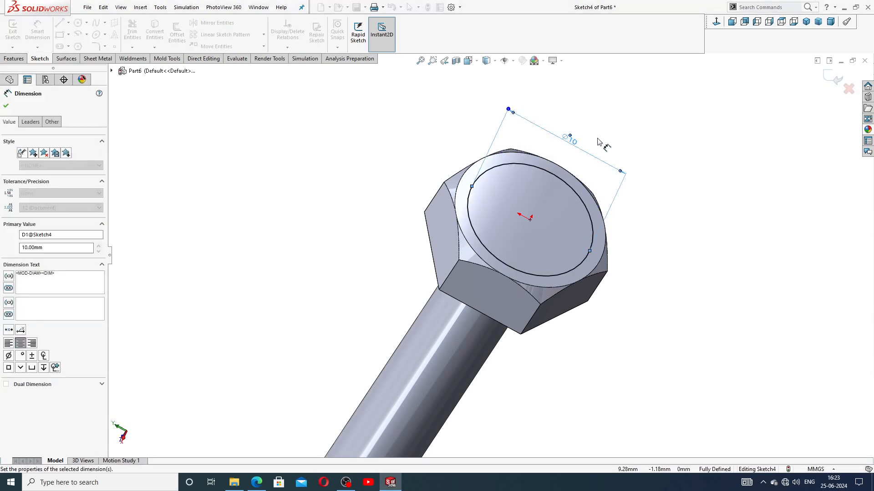
{"action": "key", "text": "Return"}
{"action": "right_click", "coordinate": [635, 102]}
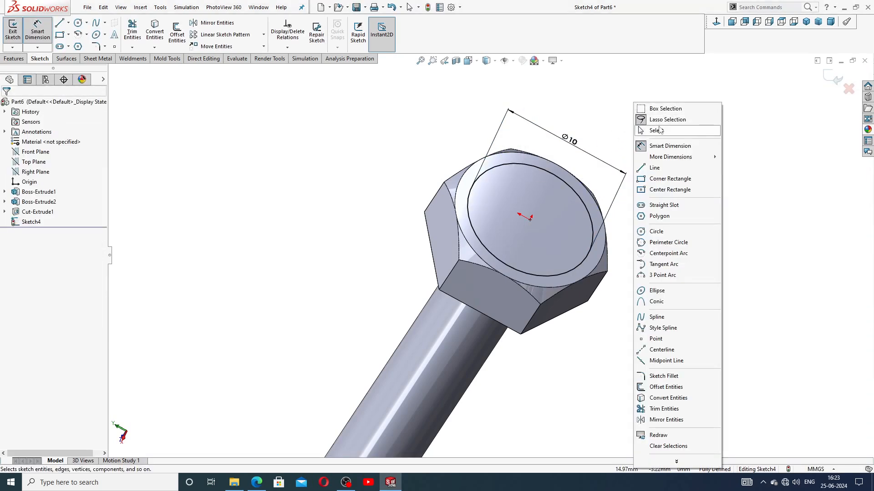
{"action": "left_click", "coordinate": [655, 130]}
Cut the circle 0.5 mm deep into the bolt head with a blind Extruded Cut
{"action": "left_click", "coordinate": [14, 59]}
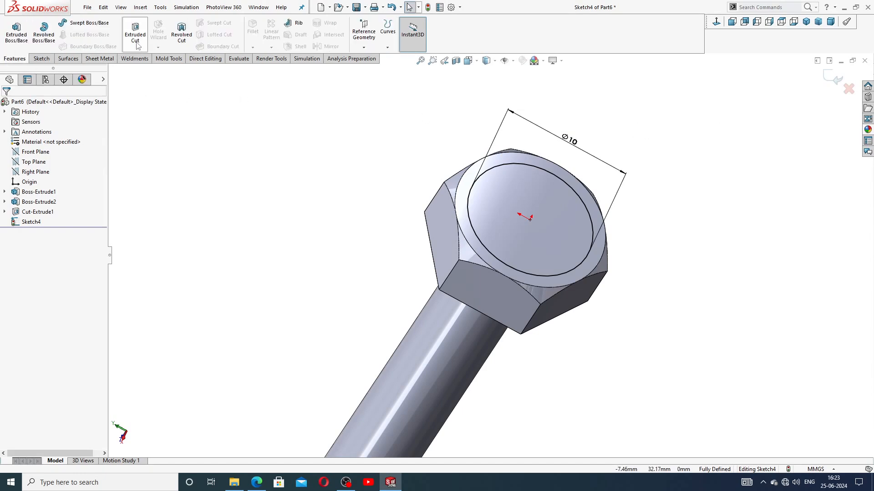
{"action": "left_click", "coordinate": [135, 36]}
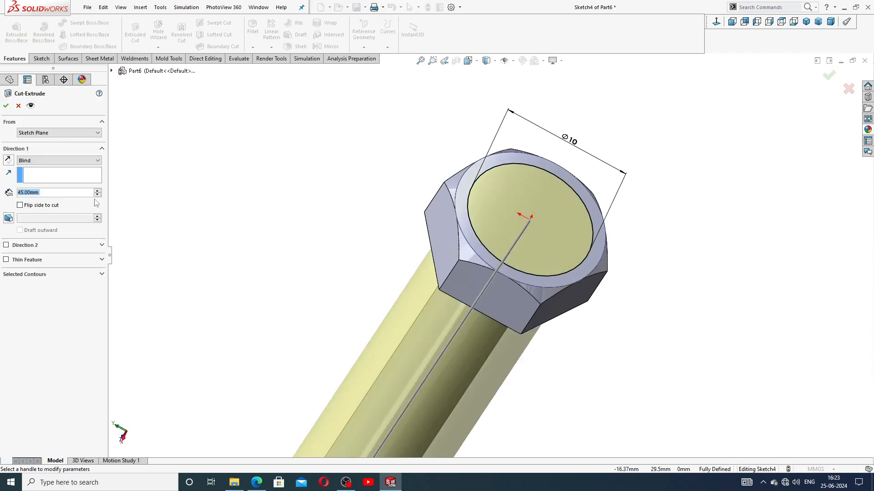
{"action": "type", "text": "0.5"}
{"action": "key", "text": "Return"}
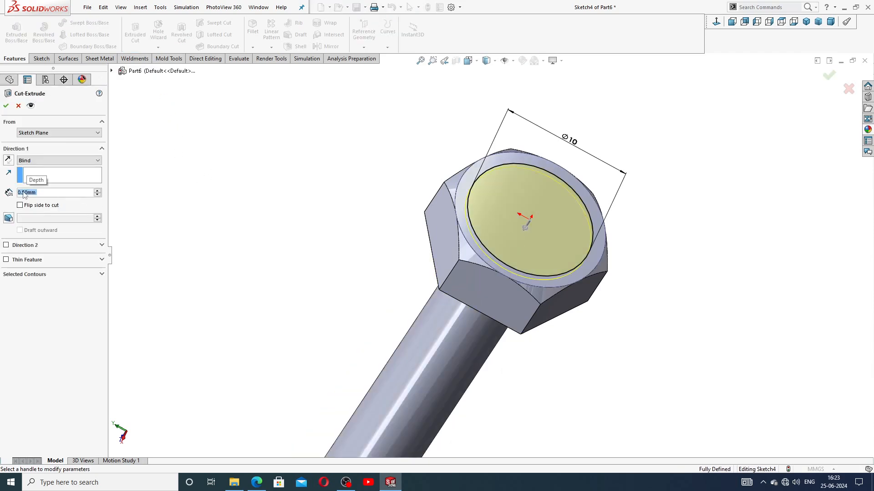
{"action": "left_click", "coordinate": [6, 107]}
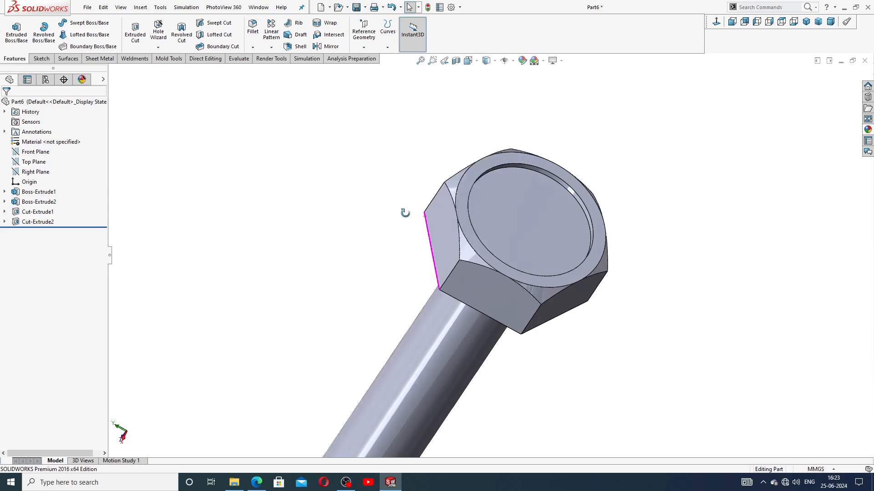
Apply a 0.5 mm symmetric fillet to the floor face of the circular recess in the bolt head
{"action": "middle_click_drag", "start_coordinate": [405, 213], "coordinate": [407, 186]}
{"action": "scroll", "coordinate": [532, 187], "scroll_direction": "down", "scroll_amount": 4}
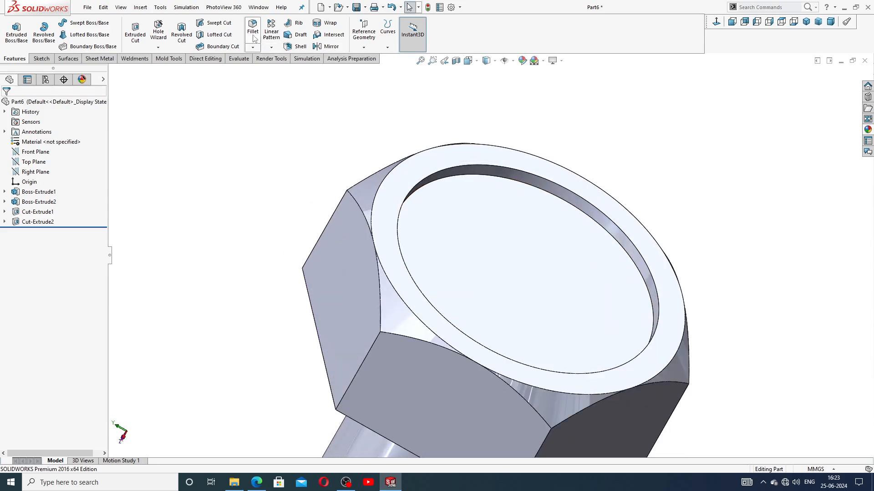
{"action": "left_click", "coordinate": [253, 28]}
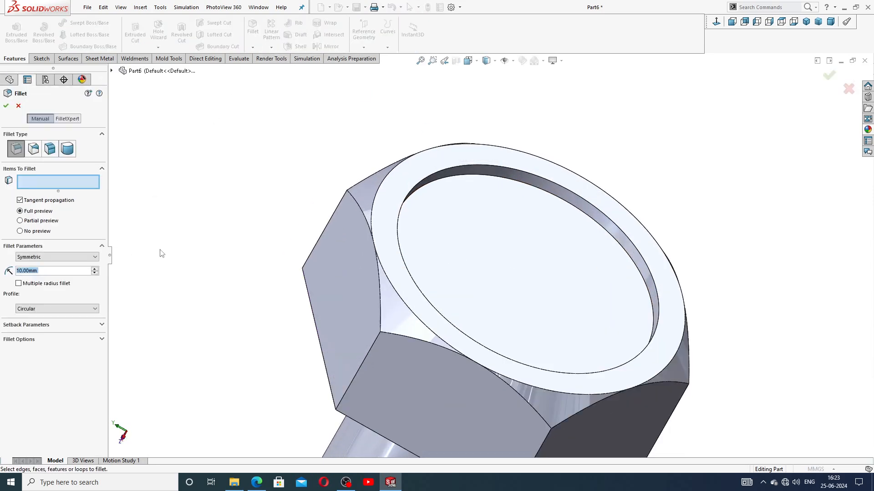
{"action": "type", "text": "0.5"}
{"action": "key", "text": "Return"}
{"action": "left_click", "coordinate": [527, 254]}
{"action": "middle_click_drag", "start_coordinate": [527, 254], "coordinate": [552, 211]}
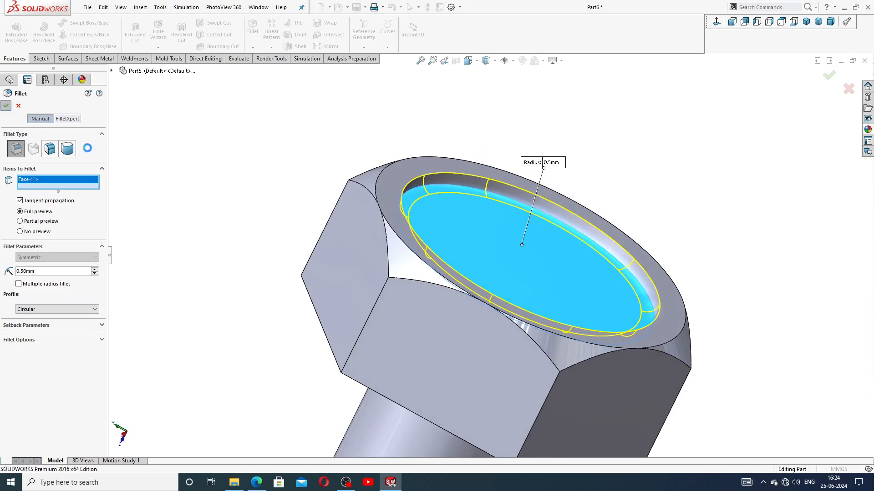
{"action": "key", "text": "Return"}
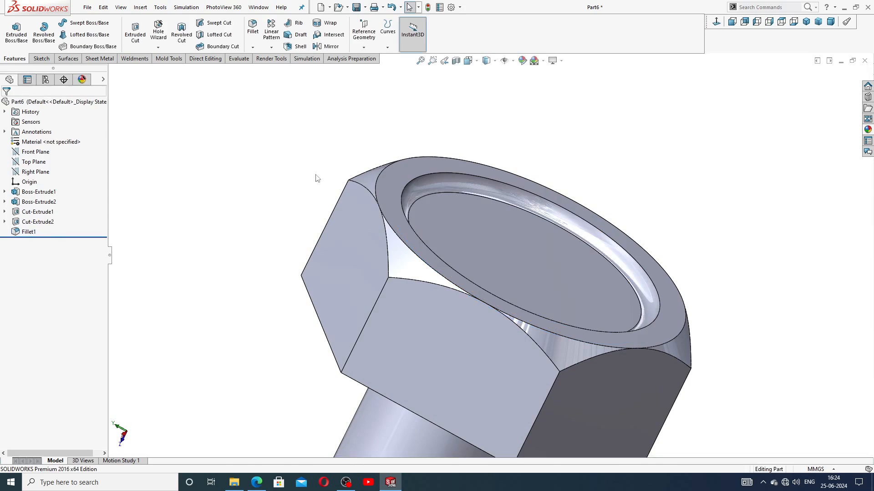
{"action": "scroll", "coordinate": [398, 150], "scroll_direction": "up", "scroll_amount": 3}
{"action": "scroll", "coordinate": [408, 167], "scroll_direction": "up", "scroll_amount": 3}
{"action": "scroll", "coordinate": [434, 255], "scroll_direction": "up", "scroll_amount": 1}
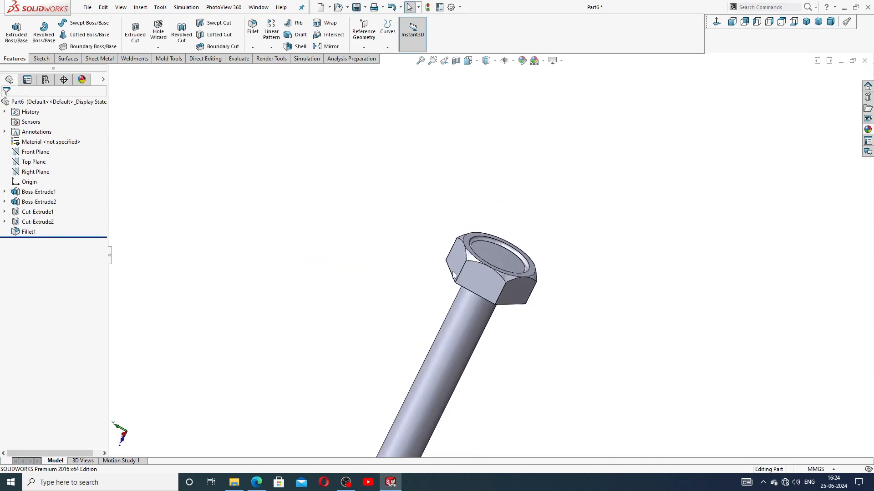
{"action": "middle_click_drag", "start_coordinate": [453, 270], "coordinate": [436, 285]}
{"action": "scroll", "coordinate": [414, 294], "scroll_direction": "down", "scroll_amount": 2}
{"action": "scroll", "coordinate": [415, 294], "scroll_direction": "up", "scroll_amount": 2}
{"action": "scroll", "coordinate": [441, 305], "scroll_direction": "down", "scroll_amount": 2}
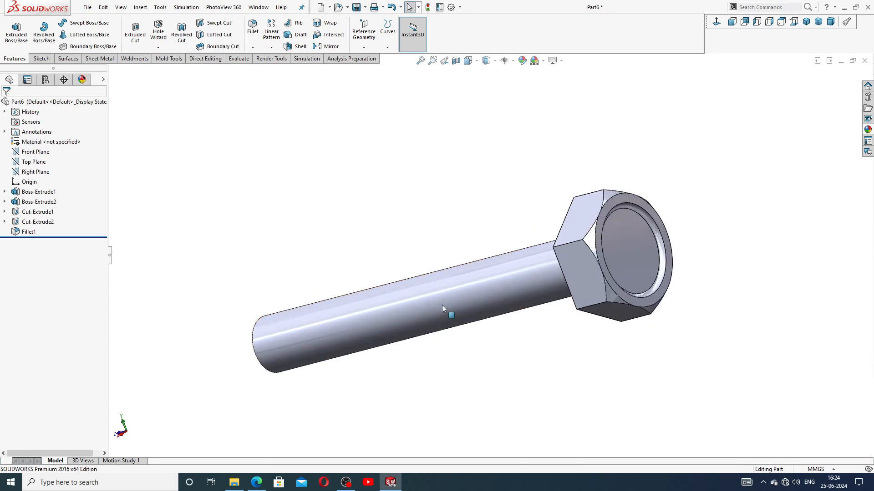
Check the material in the Part-06 PDF drawing in the browser, return to SOLIDWORKS and apply the chromium plate appearance to the bolt
{"action": "left_click", "coordinate": [256, 482]}
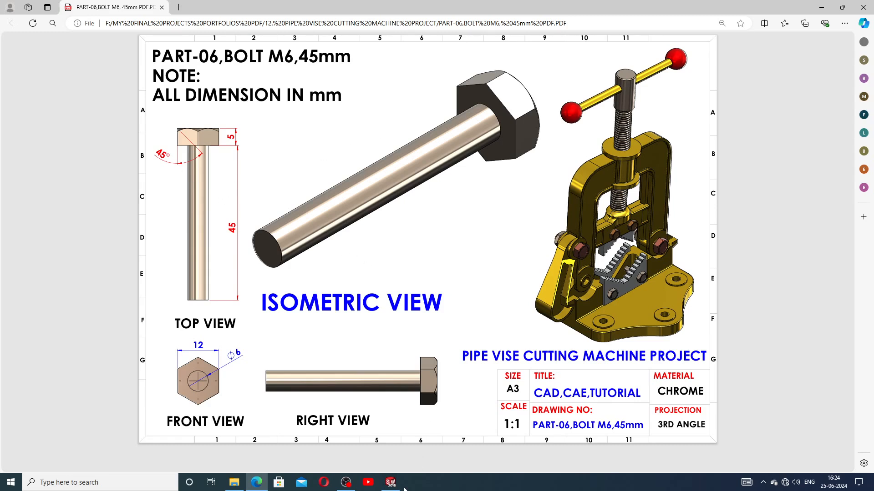
{"action": "left_click", "coordinate": [391, 482]}
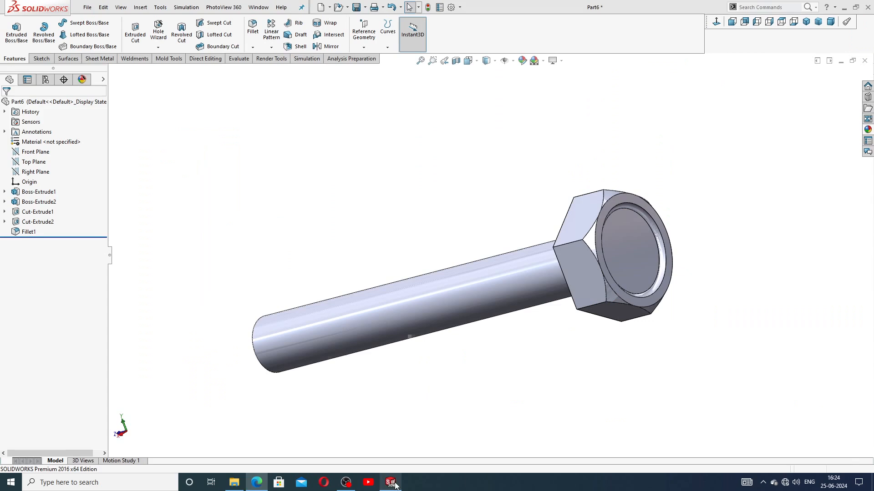
{"action": "left_click", "coordinate": [868, 131]}
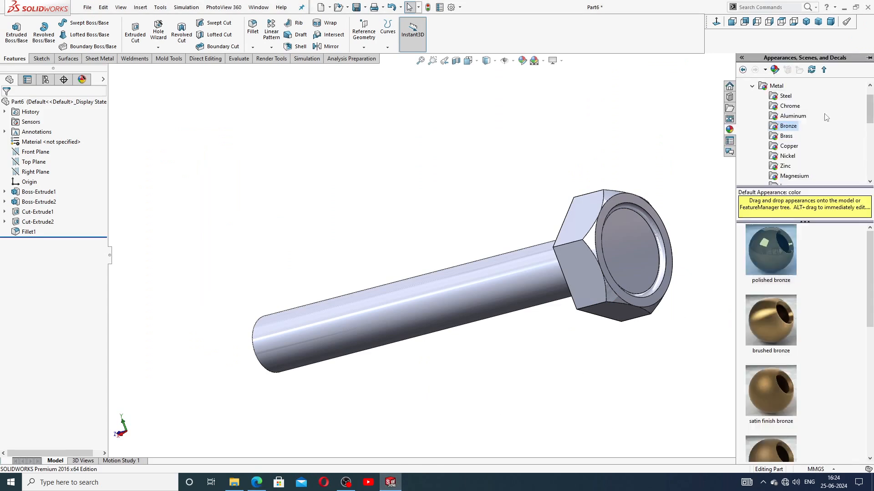
{"action": "left_click_drag", "start_coordinate": [776, 249], "coordinate": [651, 262]}
{"action": "middle_click_drag", "start_coordinate": [706, 260], "coordinate": [705, 212]}
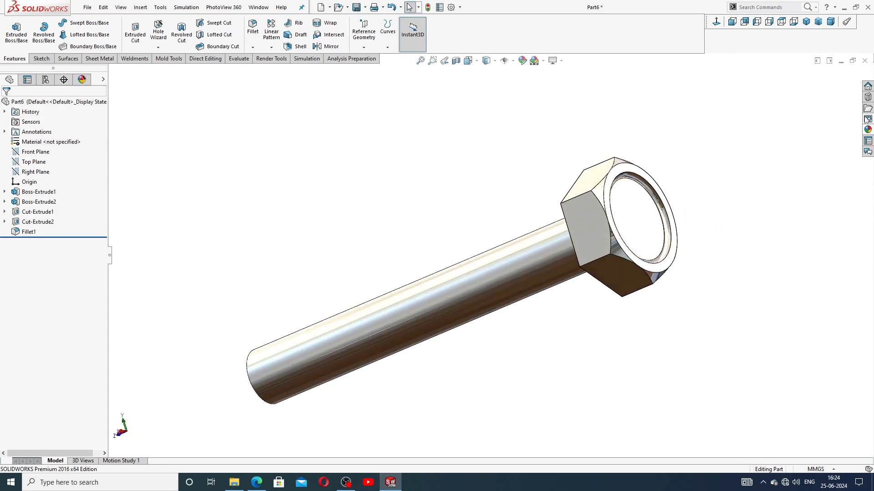
{"action": "left_click", "coordinate": [867, 129]}
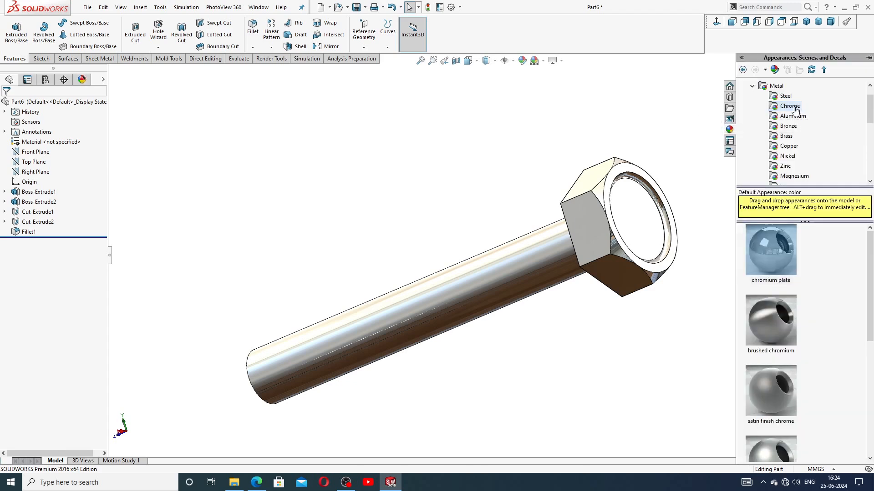
{"action": "mouse_move", "coordinate": [767, 244]}
{"action": "left_click_drag", "start_coordinate": [765, 241], "coordinate": [623, 324]}
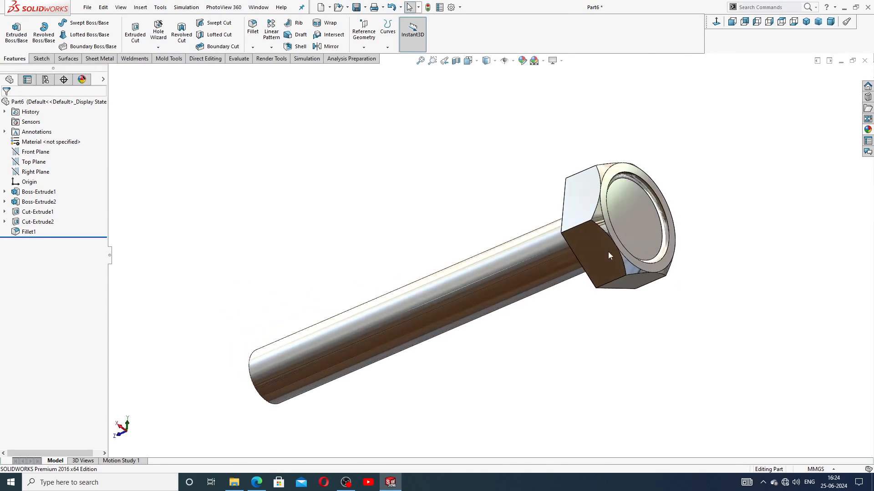
{"action": "scroll", "coordinate": [608, 252], "scroll_direction": "down", "scroll_amount": 5}
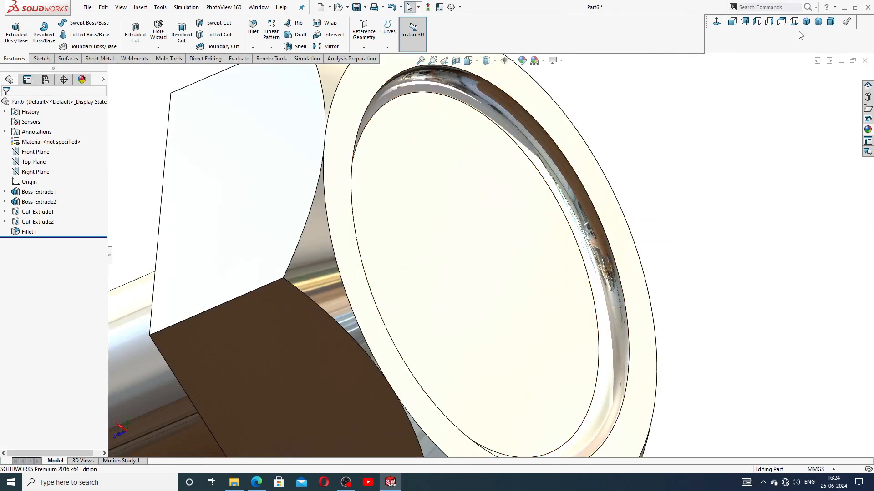
{"action": "left_click", "coordinate": [806, 22]}
{"action": "middle_click_drag", "start_coordinate": [674, 185], "coordinate": [610, 201]}
{"action": "scroll", "coordinate": [610, 201], "scroll_direction": "down", "scroll_amount": 1}
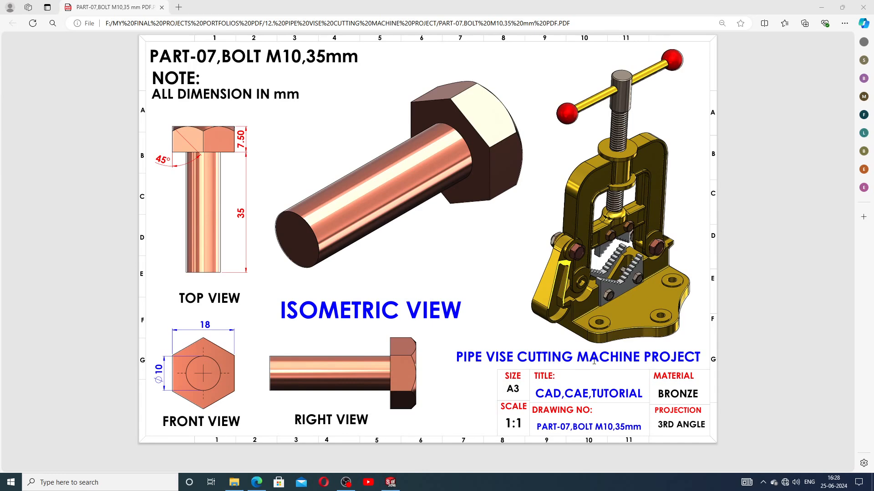
Switch to SOLIDWORKS and sketch a six-sided inscribed-circle polygon, about 107 mm across flats, centred on the origin of the Front Plane
{"action": "left_click", "coordinate": [391, 483]}
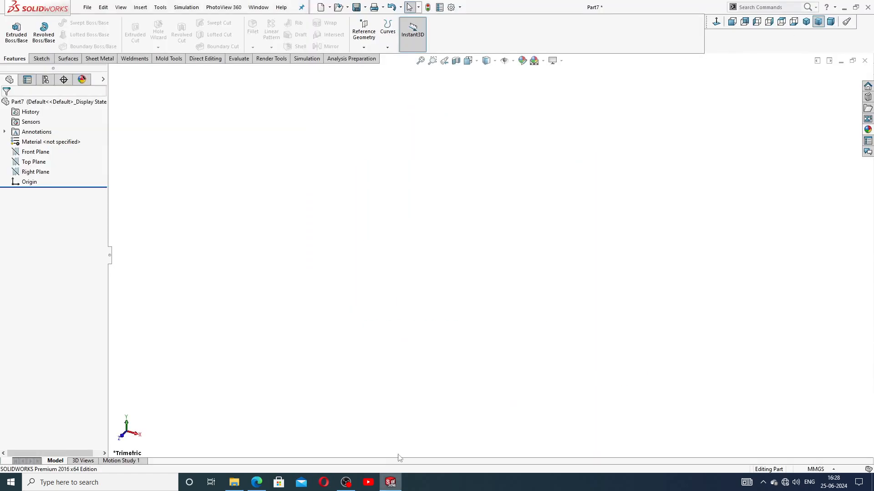
{"action": "left_click", "coordinate": [46, 152]}
{"action": "left_click", "coordinate": [54, 140]}
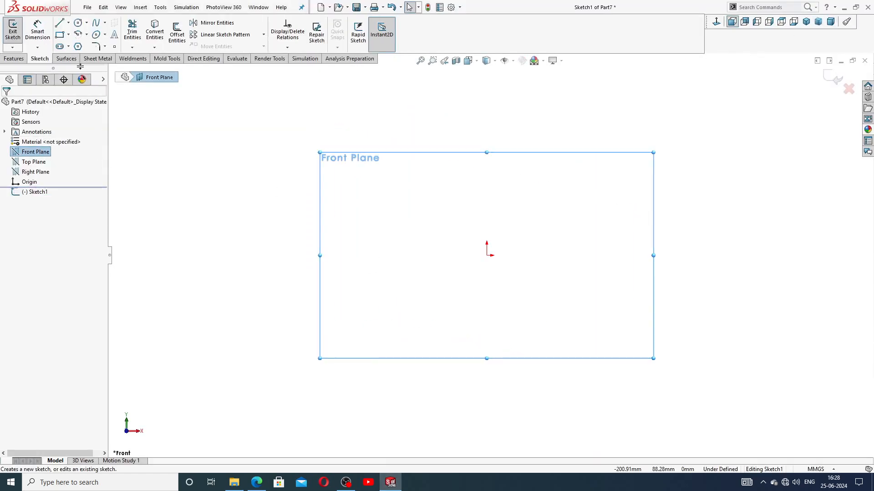
{"action": "left_click", "coordinate": [78, 46]}
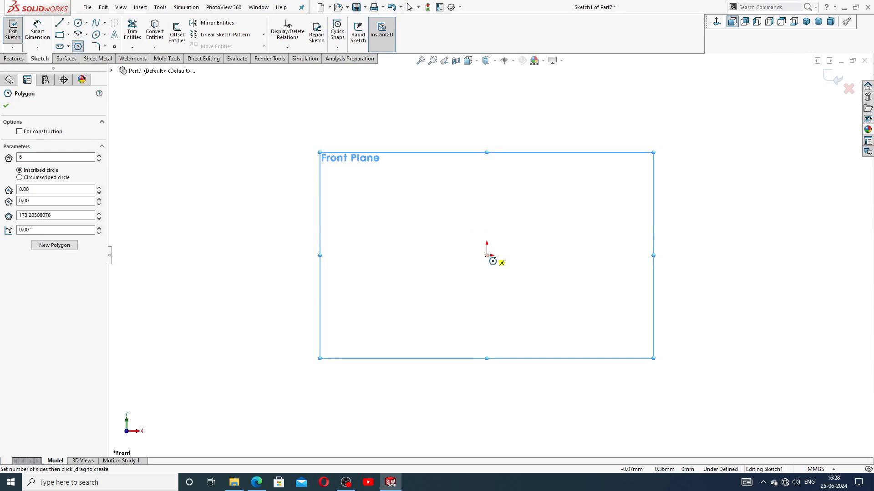
{"action": "mouse_move", "coordinate": [486, 254]}
{"action": "left_mouse_down"}
{"action": "mouse_move", "coordinate": [489, 132]}
{"action": "mouse_move", "coordinate": [487, 139]}
{"action": "left_mouse_up"}
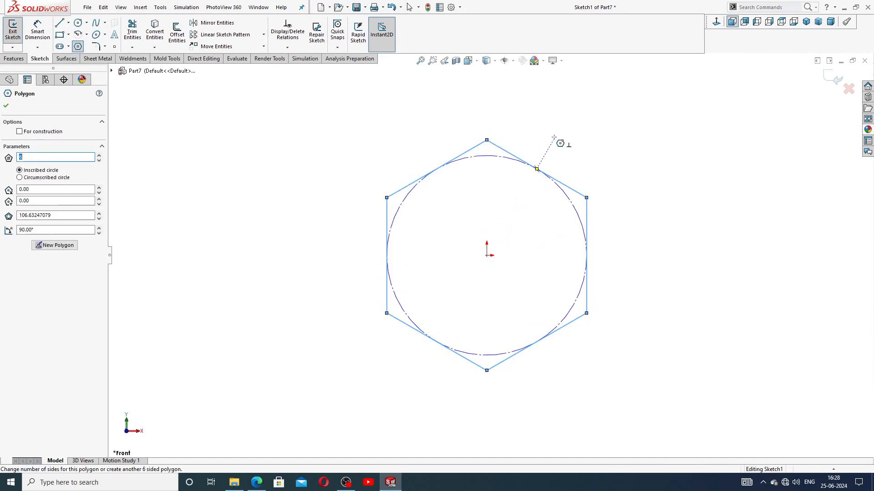
{"action": "right_click", "coordinate": [555, 137]}
{"action": "left_click", "coordinate": [574, 146]}
Add a Vertical relation to one upright side of the hexagon
{"action": "left_click", "coordinate": [388, 208]}
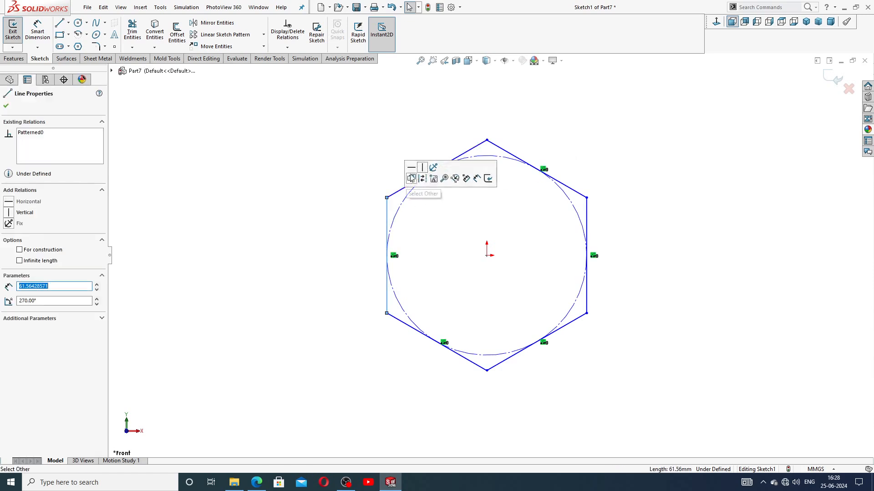
{"action": "left_click", "coordinate": [422, 168]}
{"action": "left_click", "coordinate": [436, 149]}
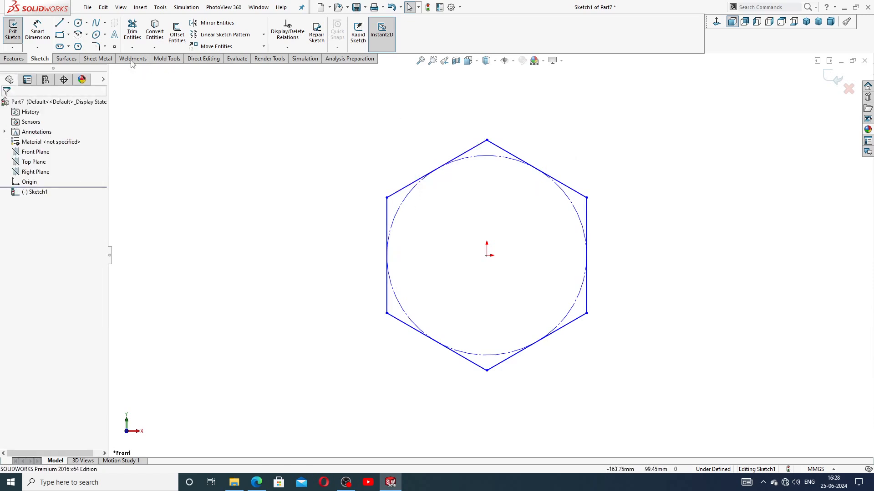
Dimension the distance between the hexagon's two vertical sides as 18 mm
{"action": "left_click", "coordinate": [39, 33]}
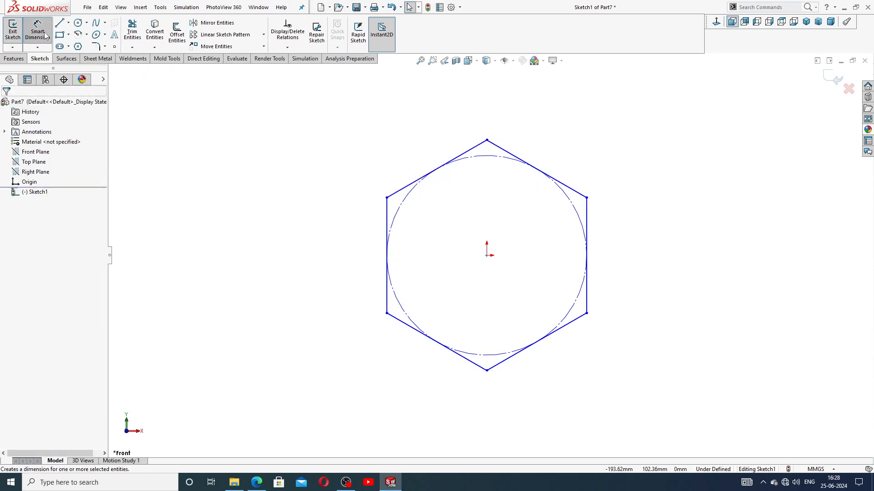
{"action": "left_click", "coordinate": [386, 211]}
{"action": "left_click", "coordinate": [586, 221]}
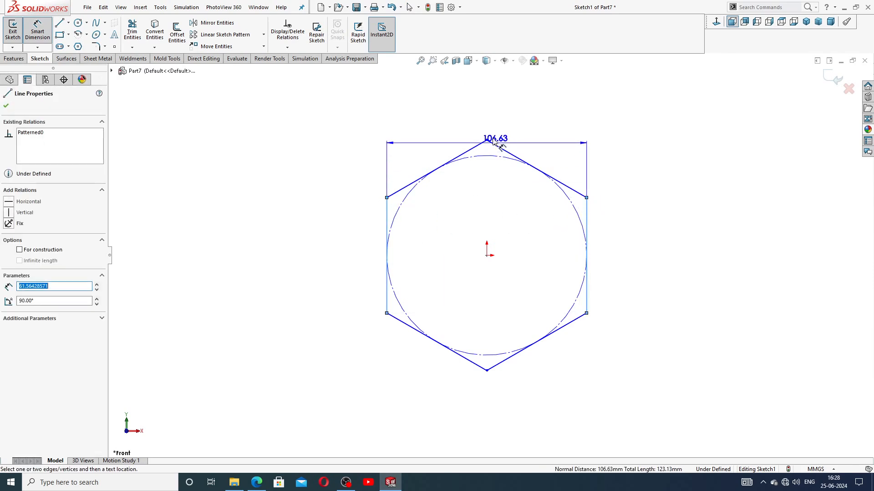
{"action": "left_click", "coordinate": [489, 125]}
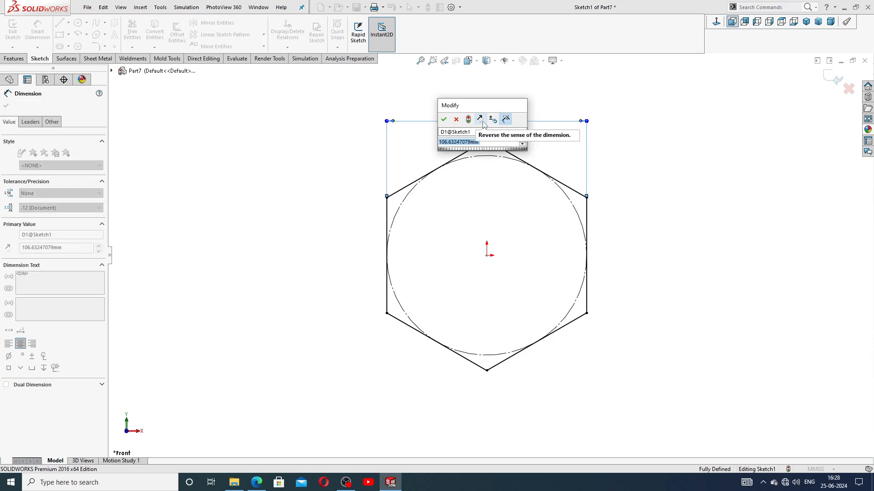
{"action": "type", "text": "18"}
{"action": "key", "text": "Return"}
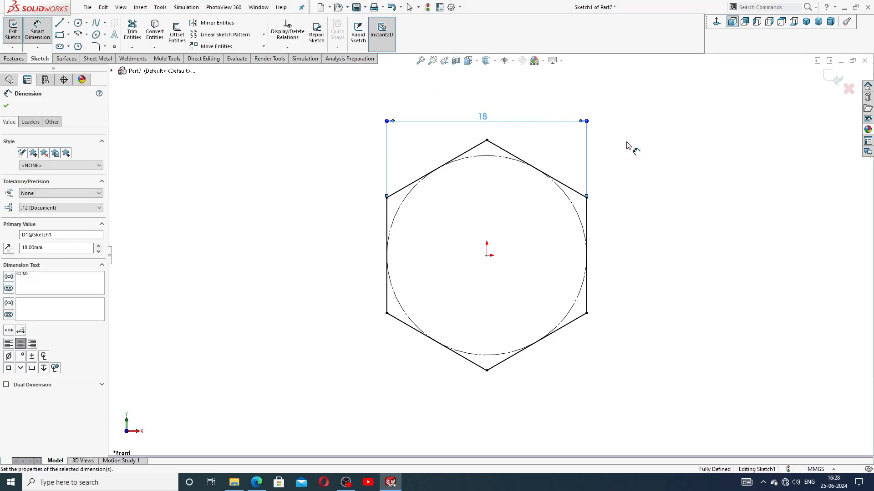
{"action": "key", "text": "Escape"}
{"action": "right_click", "coordinate": [285, 126]}
{"action": "left_click", "coordinate": [304, 134]}
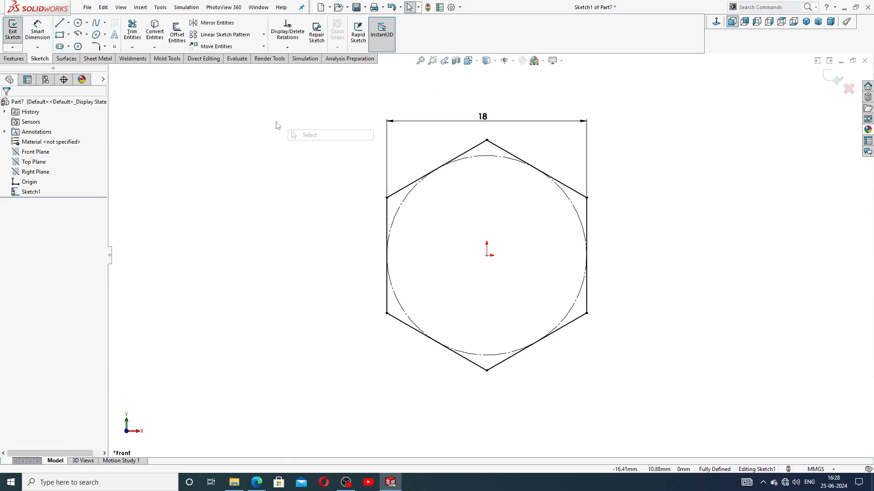
Extrude the hexagon 7.5 mm as the bolt head, checking the head height in the PART-07 PDF drawing before accepting
{"action": "left_click", "coordinate": [14, 58]}
{"action": "left_click", "coordinate": [16, 31]}
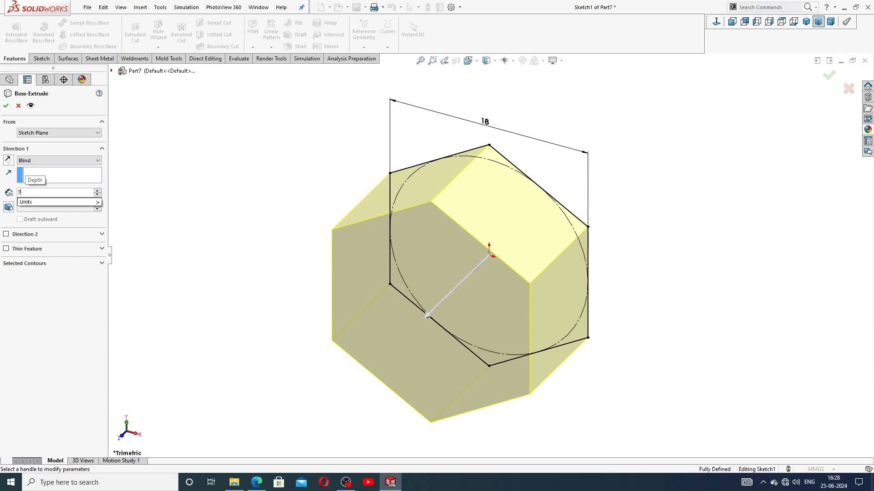
{"action": "type", "text": "7.5"}
{"action": "key", "text": "Return"}
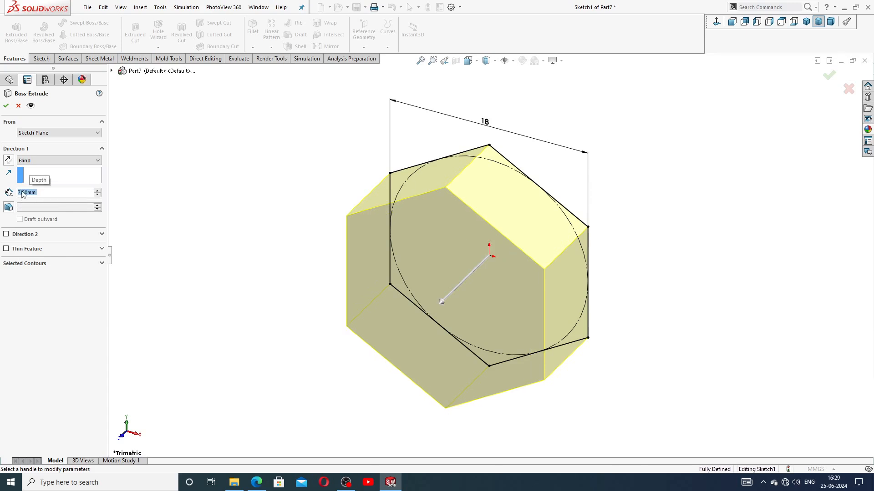
{"action": "left_click", "coordinate": [256, 482]}
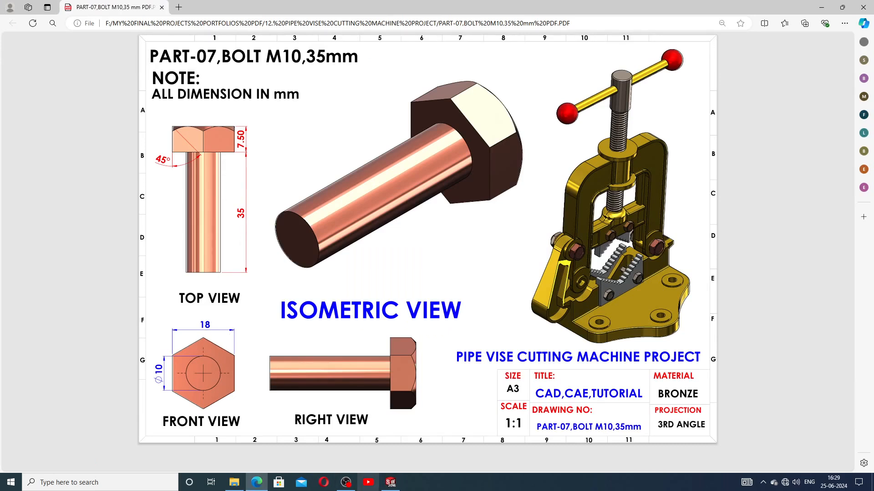
{"action": "left_click", "coordinate": [391, 483]}
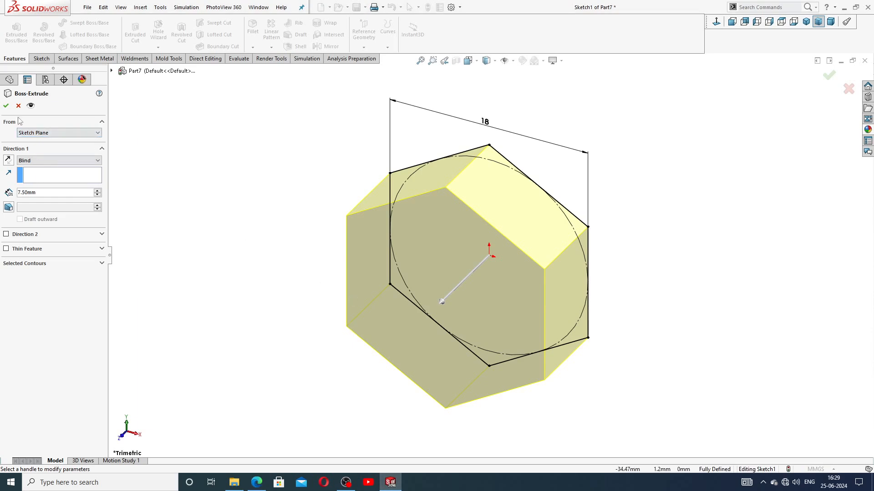
{"action": "left_click", "coordinate": [7, 105]}
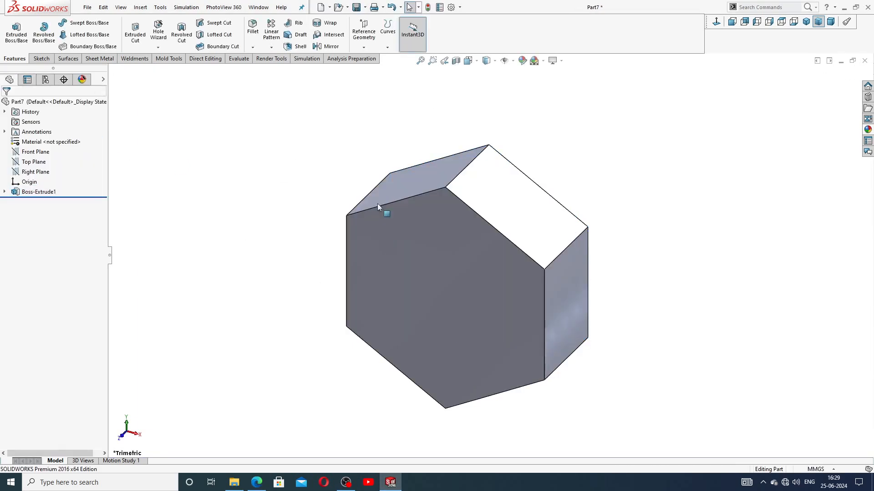
Sketch a circle about 10.4 mm in diameter on the head's front hexagonal face, centred on the origin
{"action": "left_click", "coordinate": [433, 227]}
{"action": "left_click", "coordinate": [463, 201]}
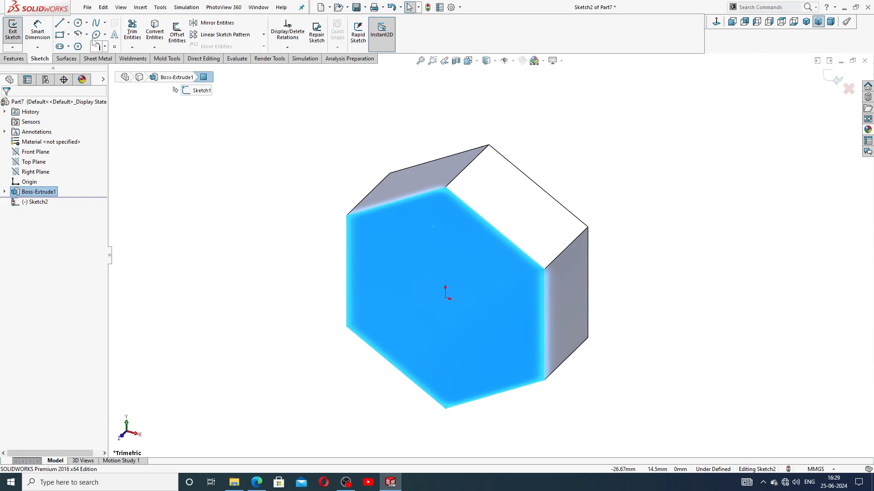
{"action": "left_click", "coordinate": [78, 24]}
{"action": "left_click", "coordinate": [446, 297]}
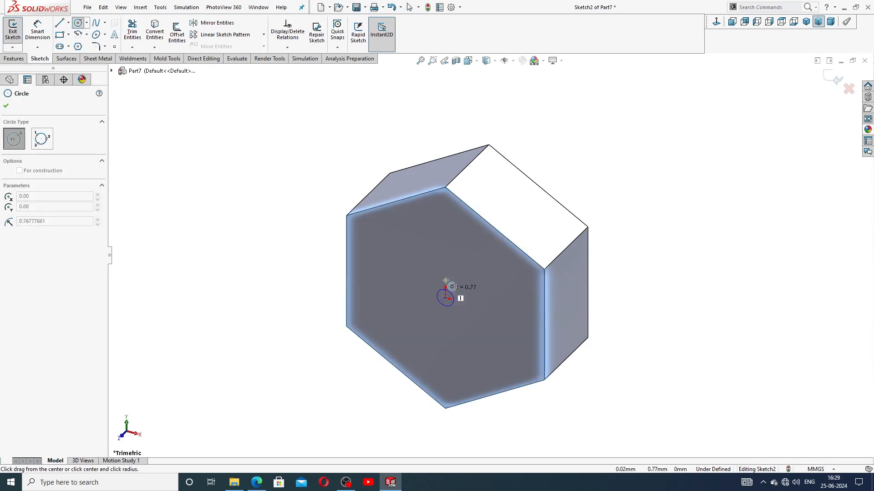
{"action": "left_click", "coordinate": [448, 243]}
{"action": "right_click", "coordinate": [527, 133]}
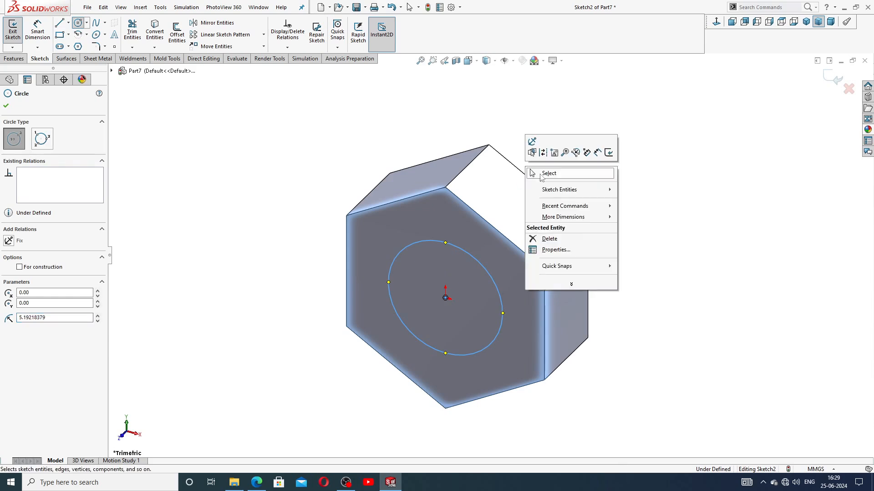
{"action": "left_click", "coordinate": [546, 172]}
Dimension the circle's diameter as 10 mm
{"action": "left_click", "coordinate": [38, 30]}
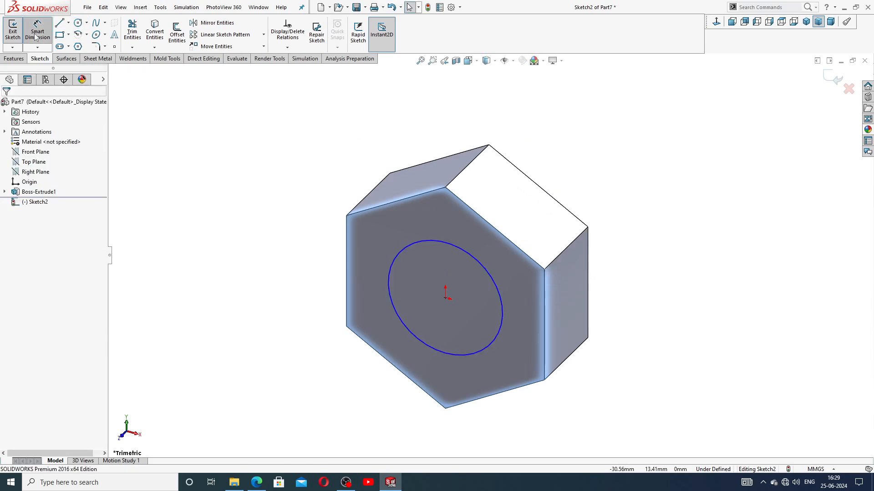
{"action": "left_click", "coordinate": [401, 253]}
{"action": "left_click", "coordinate": [313, 262]}
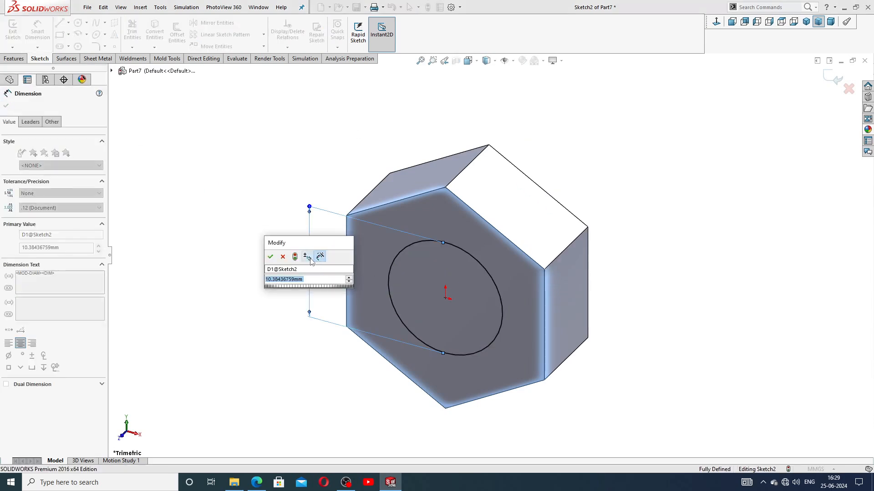
{"action": "type", "text": "10"}
{"action": "key", "text": "Return"}
{"action": "left_click", "coordinate": [261, 142]}
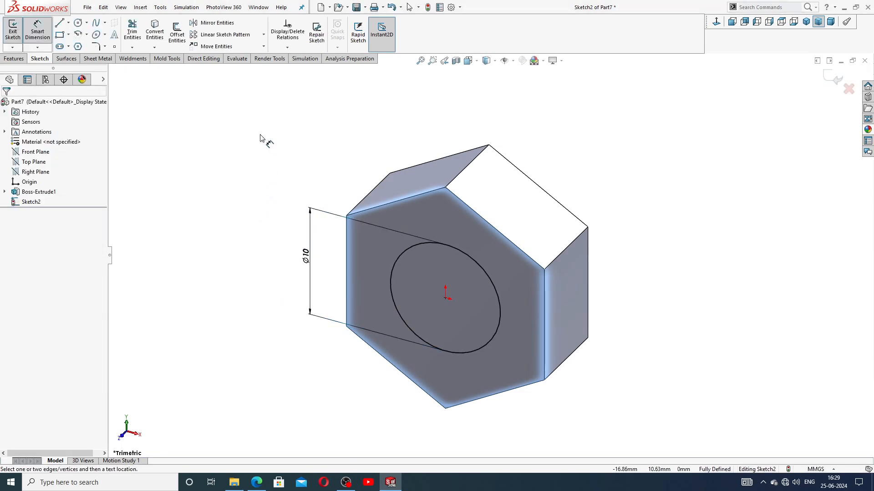
{"action": "right_click", "coordinate": [261, 136]}
{"action": "left_click", "coordinate": [285, 135]}
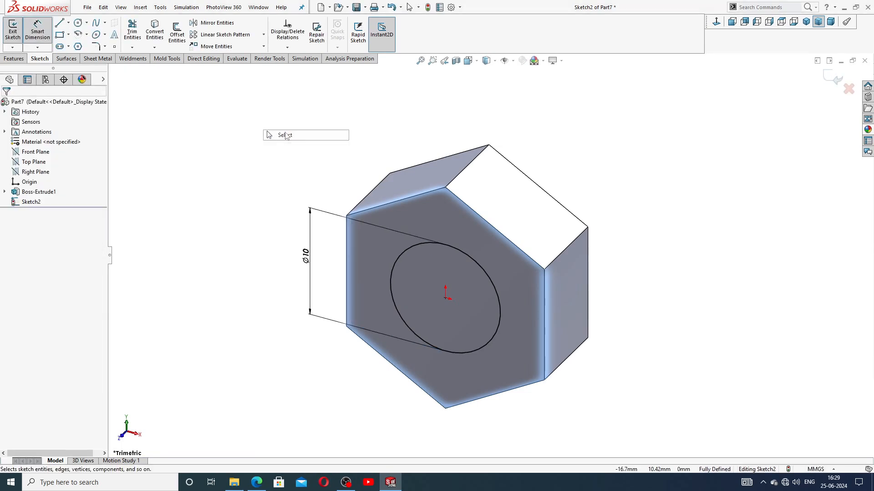
Extrude the 10 mm circle 35 mm away from the head as the bolt shank, merged with the head
{"action": "left_click", "coordinate": [14, 58]}
{"action": "left_click", "coordinate": [21, 48]}
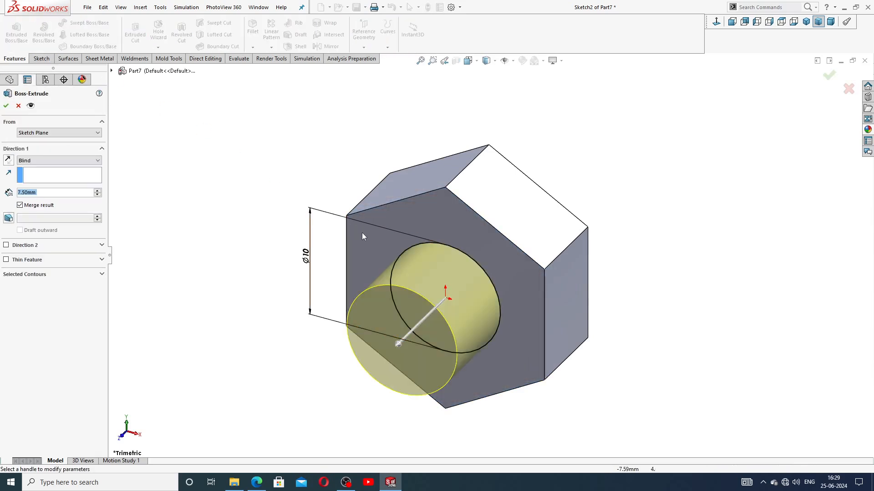
{"action": "type", "text": "3"}
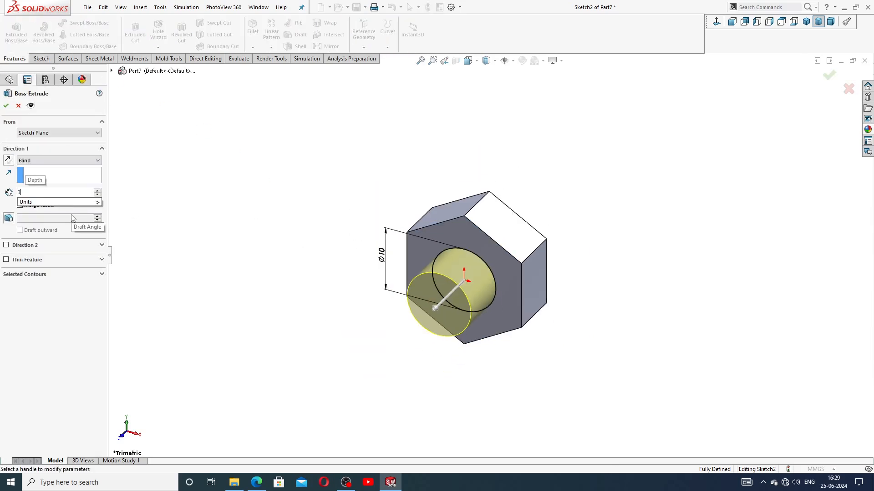
{"action": "type", "text": "5"}
{"action": "key", "text": "Return"}
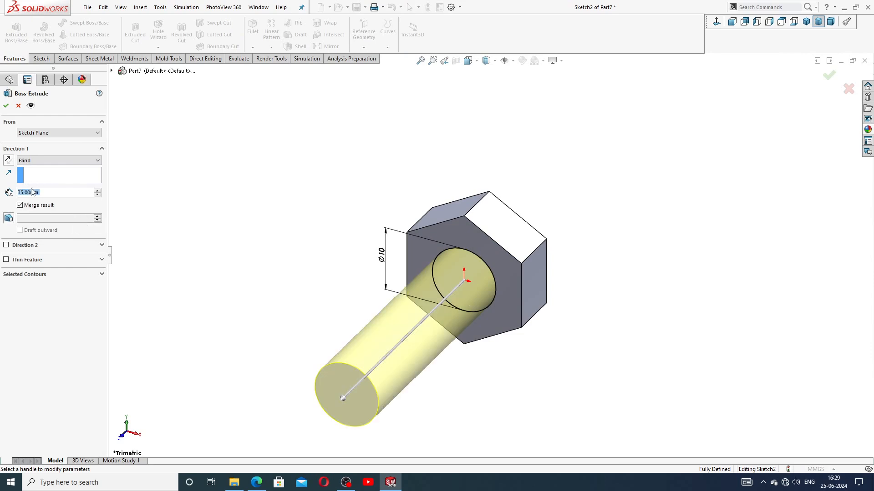
{"action": "left_click", "coordinate": [6, 106]}
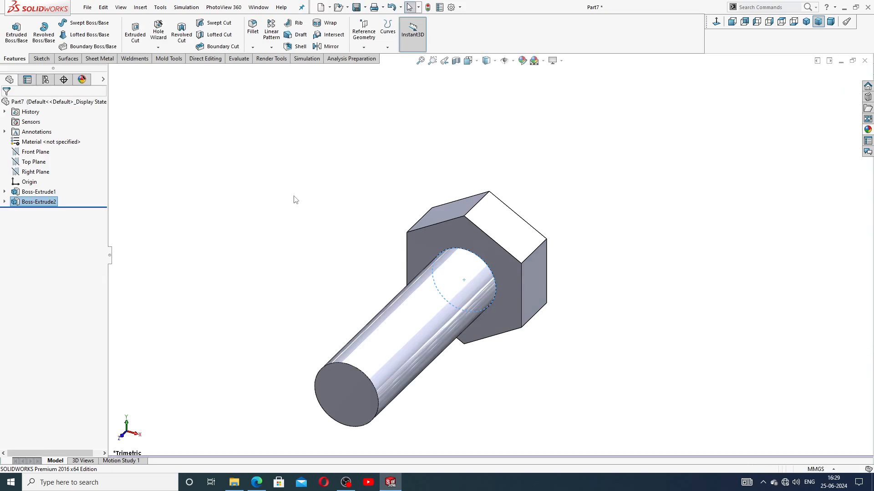
Sketch a circle about 18 mm in diameter on the head's outer hexagonal face, centred on the origin
{"action": "middle_click_drag", "start_coordinate": [351, 282], "coordinate": [480, 252]}
{"action": "left_click", "coordinate": [481, 252]}
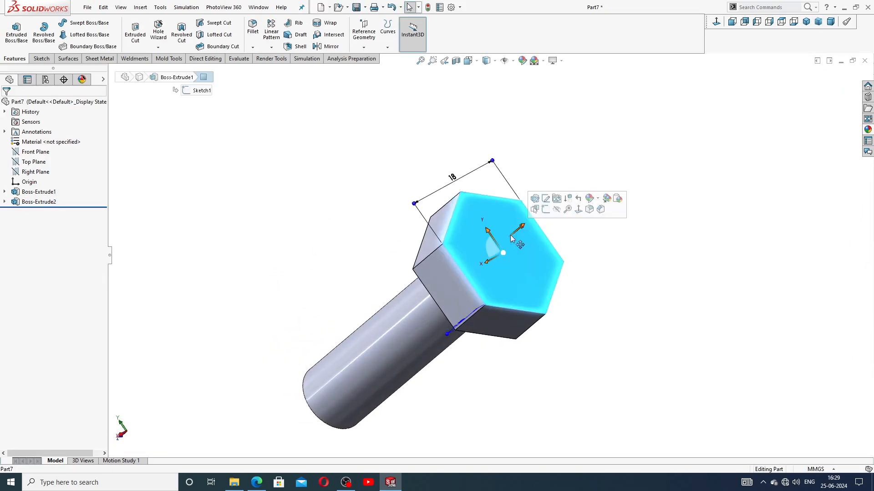
{"action": "left_click", "coordinate": [546, 209]}
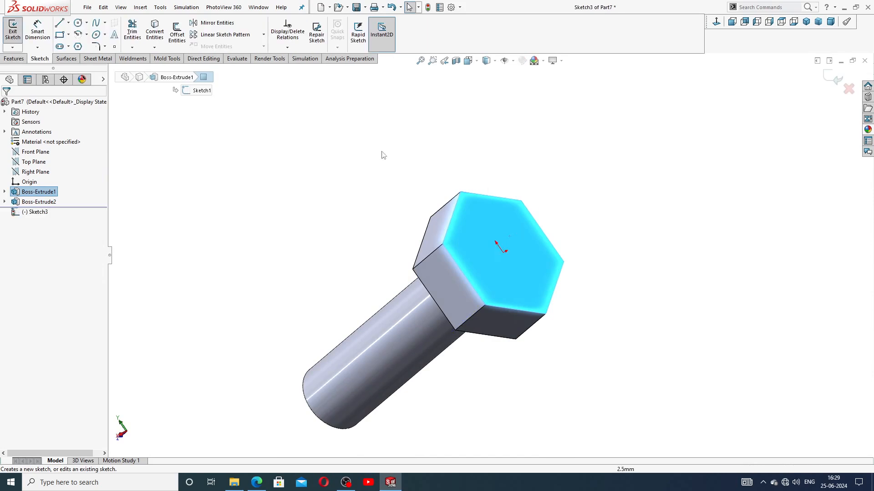
{"action": "left_click", "coordinate": [78, 24]}
{"action": "scroll", "coordinate": [503, 251], "scroll_direction": "down", "scroll_amount": 3}
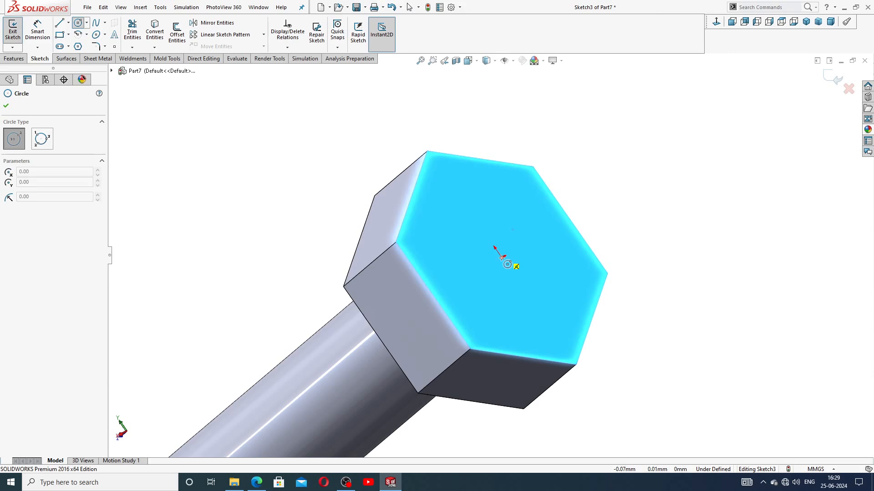
{"action": "left_click", "coordinate": [502, 257]}
{"action": "left_click", "coordinate": [480, 157]}
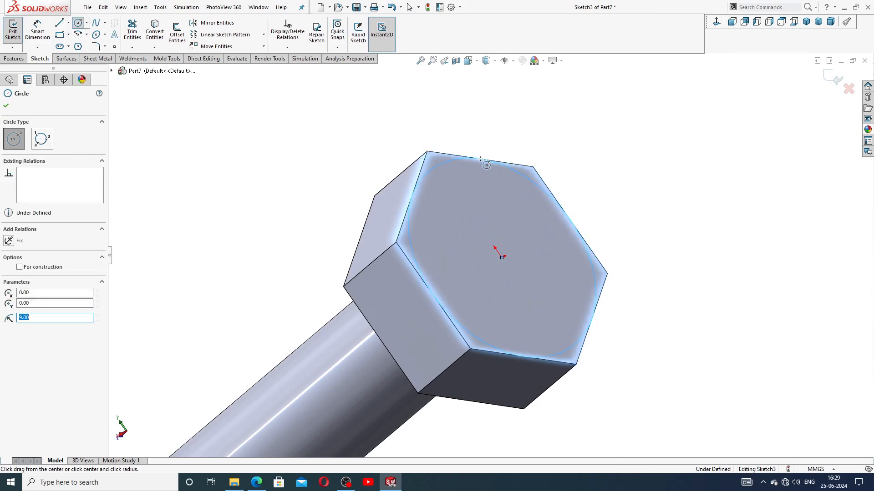
{"action": "right_click", "coordinate": [506, 116]}
{"action": "left_click", "coordinate": [530, 152]}
Add a Tangent relation between the circle and the adjacent straight edge of the hexagonal head
{"action": "middle_click_drag", "start_coordinate": [476, 127], "coordinate": [485, 177]}
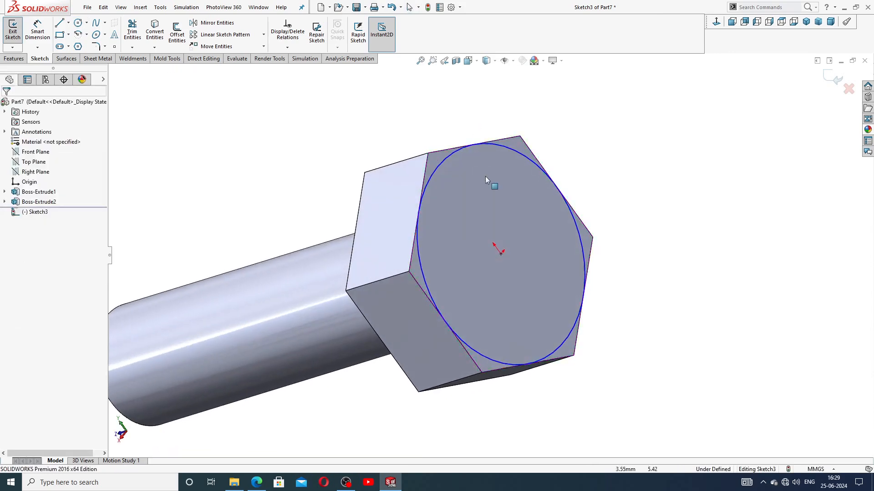
{"action": "left_click", "coordinate": [499, 146]}
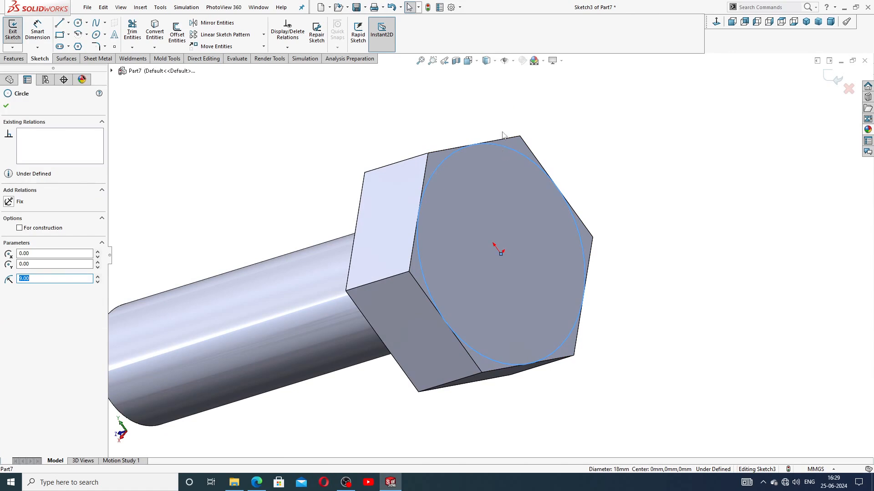
{"action": "left_click", "coordinate": [501, 139], "text": "ctrl"}
{"action": "left_click", "coordinate": [529, 111]}
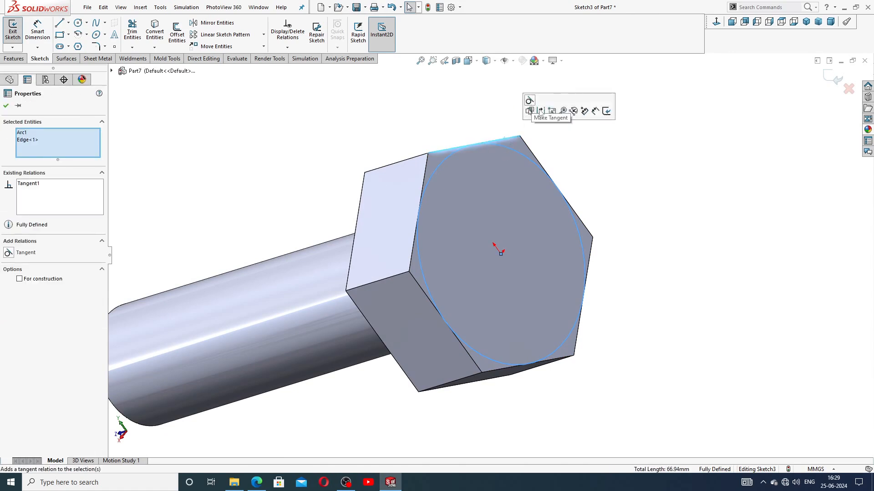
{"action": "key", "text": "Escape"}
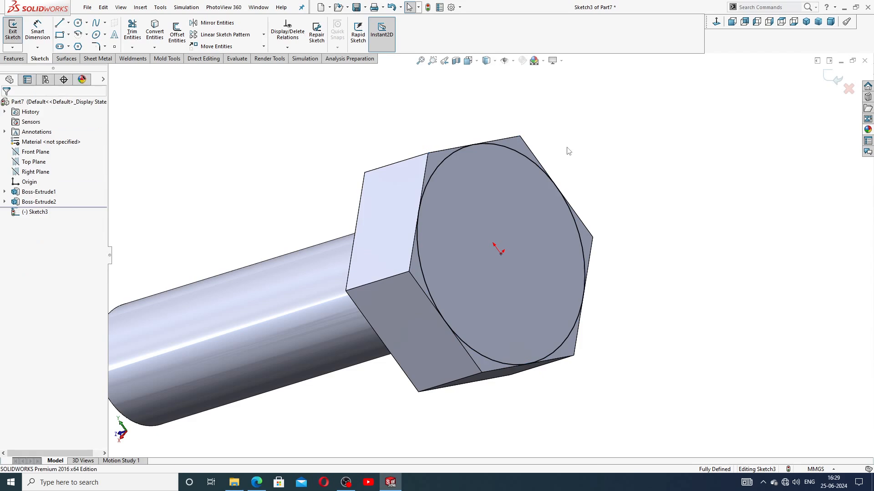
Chamfer the head's corners with a 35 mm blind Extruded Cut, using Flip side to cut and a 45° draft
{"action": "left_click", "coordinate": [15, 58]}
{"action": "left_click", "coordinate": [135, 31]}
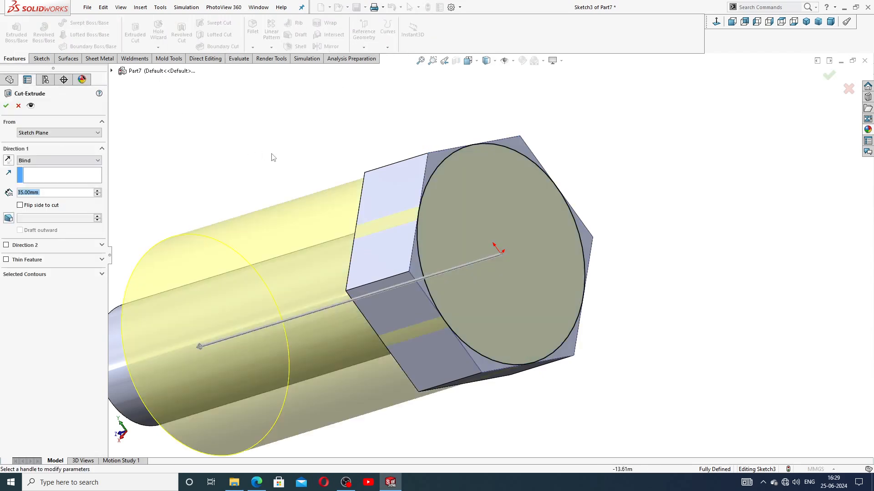
{"action": "left_click", "coordinate": [9, 218]}
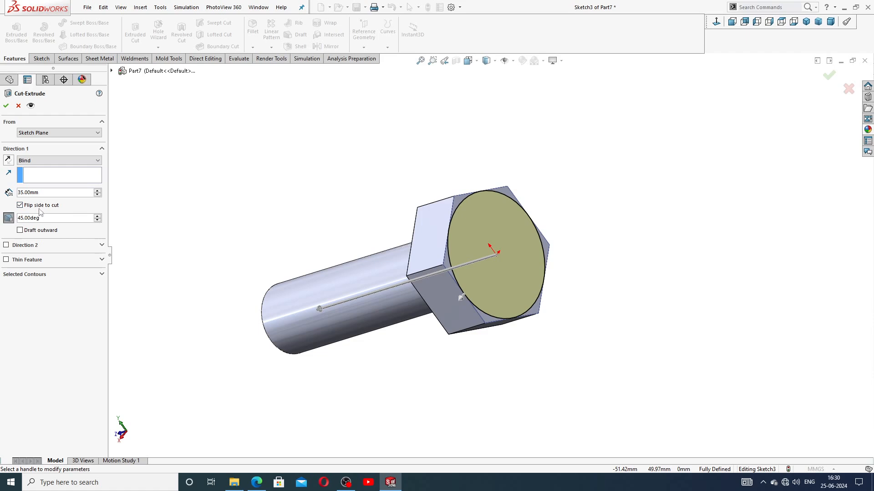
{"action": "left_click", "coordinate": [6, 105]}
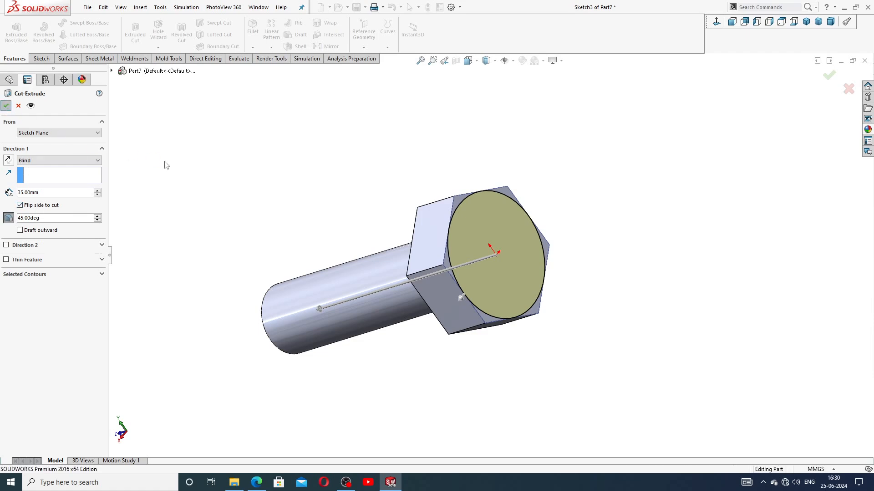
Sketch a circle about 14.2 mm in diameter on the head's round outer face, centred on the origin
{"action": "left_click", "coordinate": [450, 231]}
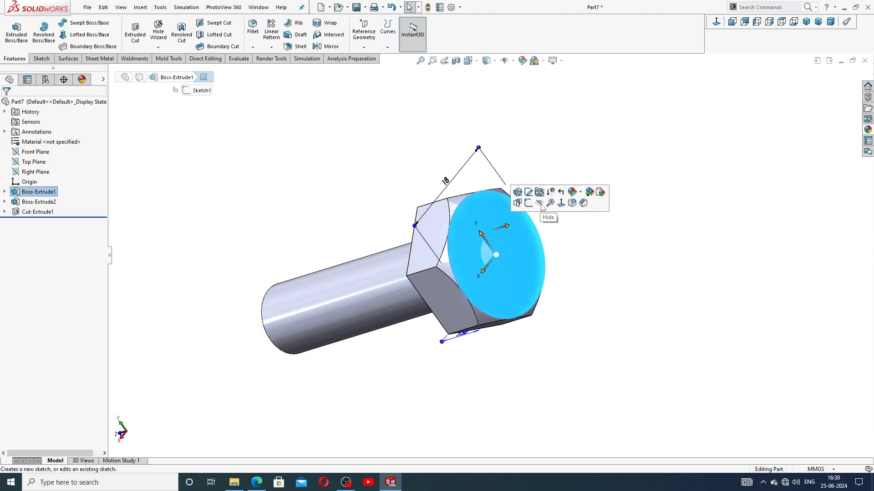
{"action": "left_click", "coordinate": [542, 204]}
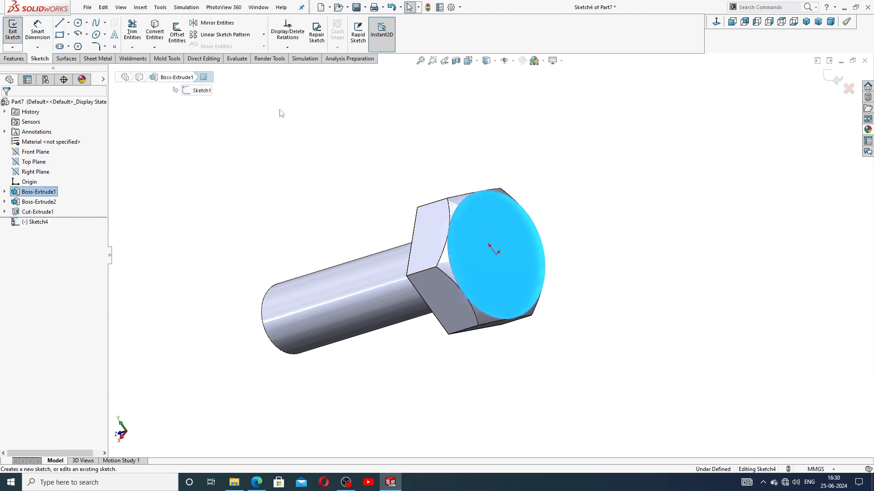
{"action": "left_click", "coordinate": [78, 24]}
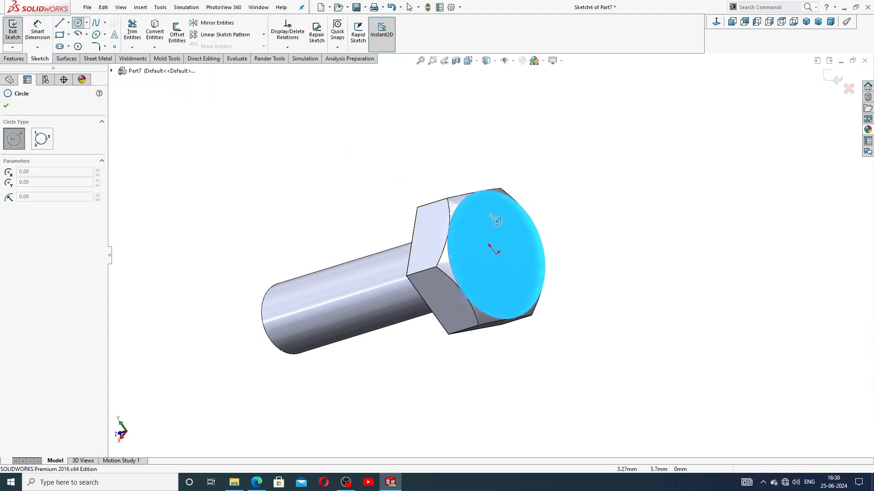
{"action": "left_click", "coordinate": [496, 253]}
{"action": "left_click", "coordinate": [516, 203]}
{"action": "right_click", "coordinate": [538, 178]}
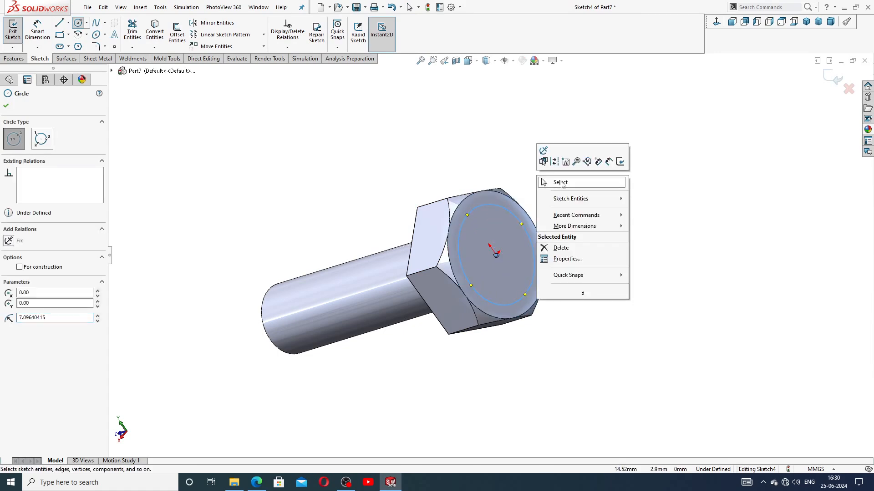
{"action": "left_click", "coordinate": [560, 183]}
Dimension the new circle's diameter as 18 mm
{"action": "left_click", "coordinate": [37, 30]}
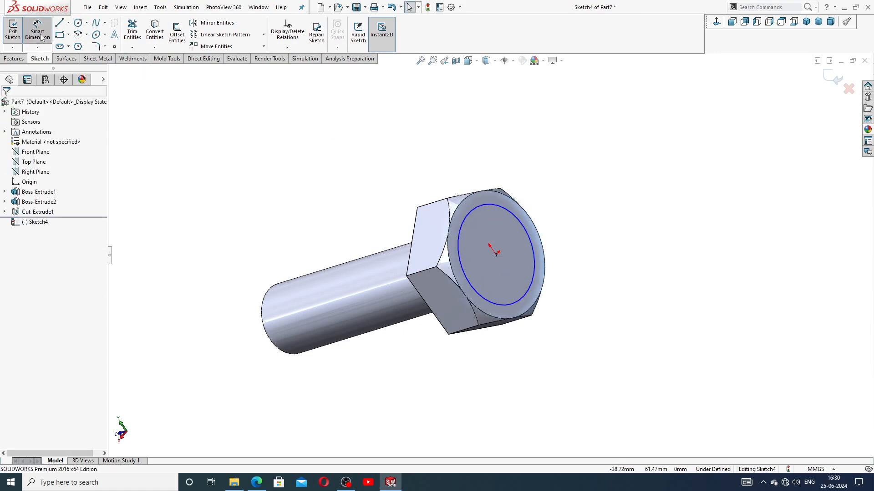
{"action": "left_click", "coordinate": [505, 214]}
{"action": "left_click", "coordinate": [521, 151]}
{"action": "type", "text": "1"}
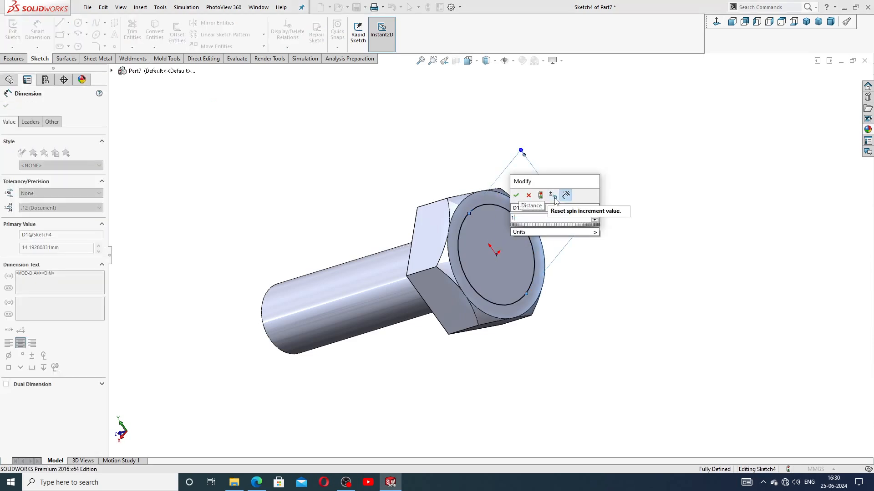
{"action": "type", "text": "8"}
{"action": "key", "text": "Return"}
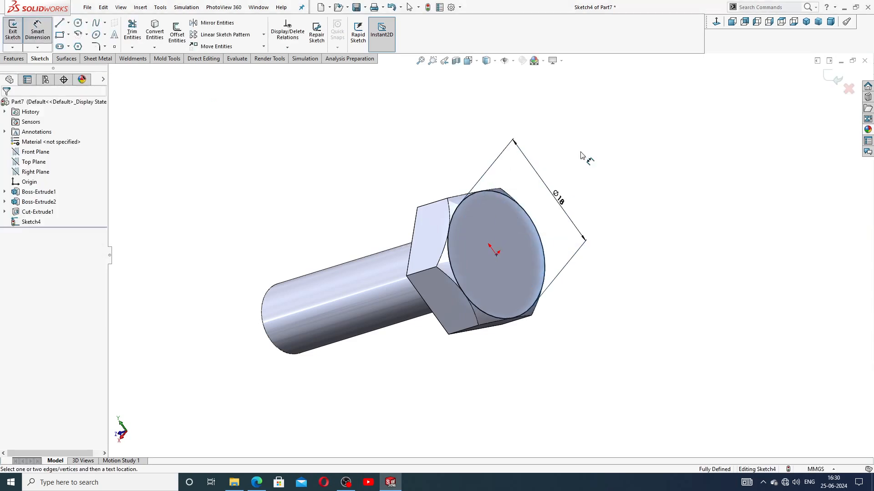
Set the circle's diameter on the head's outer face to 15 mm and reposition the dimension slightly closer to the circle
{"action": "double_click", "coordinate": [559, 199]}
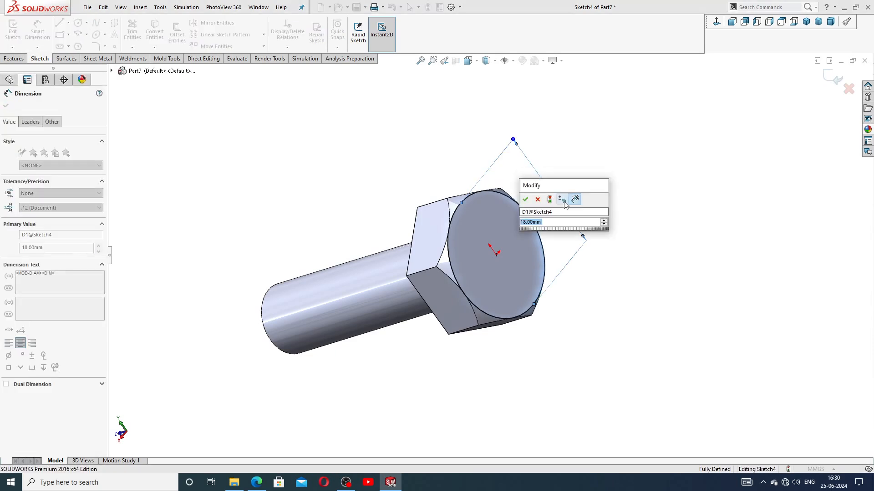
{"action": "type", "text": "15"}
{"action": "key", "text": "Return"}
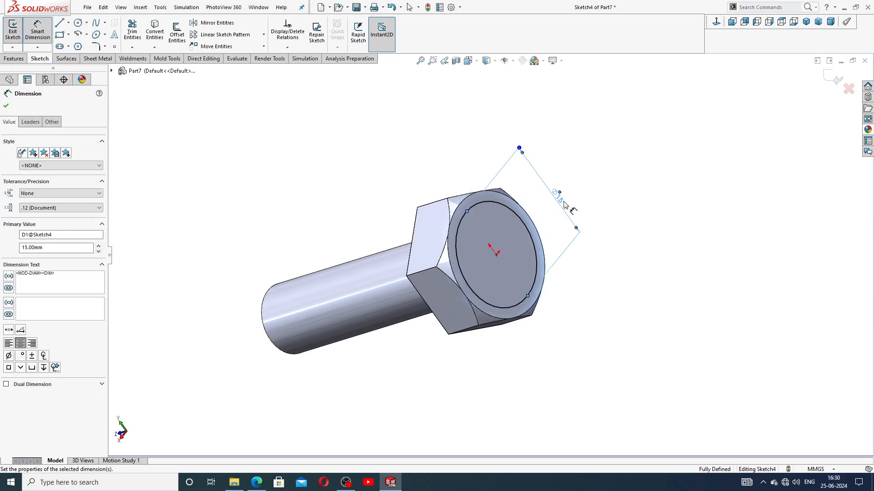
{"action": "left_click", "coordinate": [580, 171]}
{"action": "left_click_drag", "start_coordinate": [559, 200], "coordinate": [555, 194]}
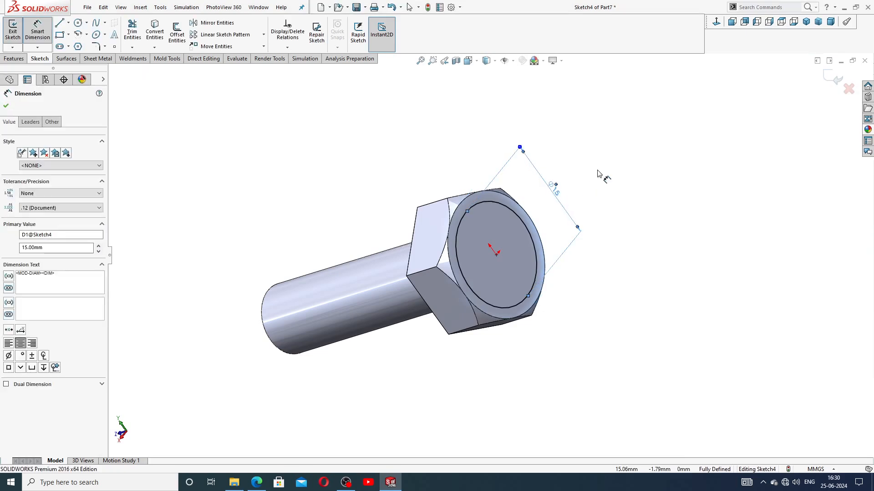
{"action": "right_click", "coordinate": [596, 138]}
{"action": "left_click", "coordinate": [609, 133]}
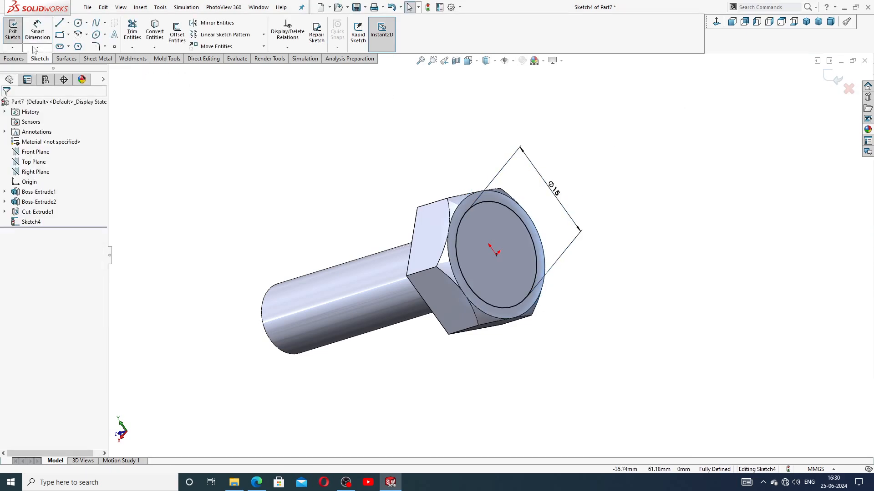
Cut the circle 0.5 mm deep into the bolt head with a blind Extruded Cut
{"action": "left_click", "coordinate": [16, 59]}
{"action": "left_click", "coordinate": [131, 37]}
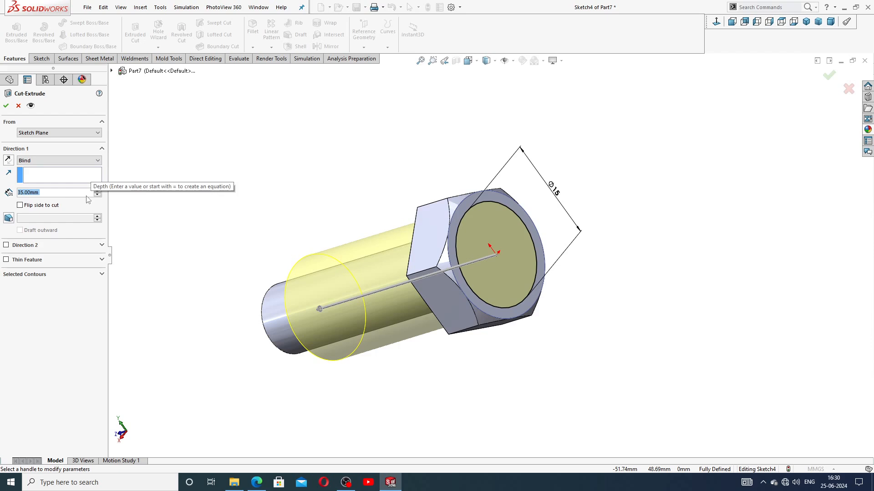
{"action": "type", "text": ".5"}
{"action": "key", "text": "Return"}
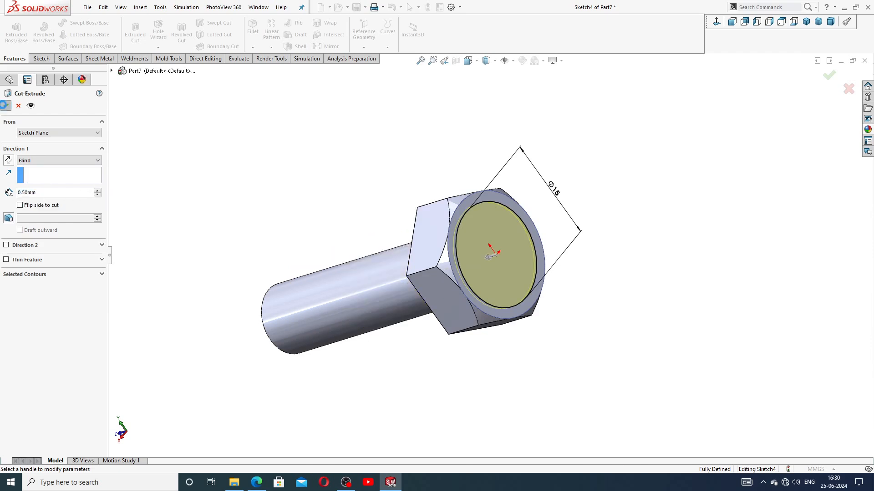
{"action": "key", "text": "Return"}
{"action": "middle_click_drag", "start_coordinate": [344, 232], "coordinate": [357, 178]}
{"action": "scroll", "coordinate": [528, 213], "scroll_direction": "down", "scroll_amount": 2}
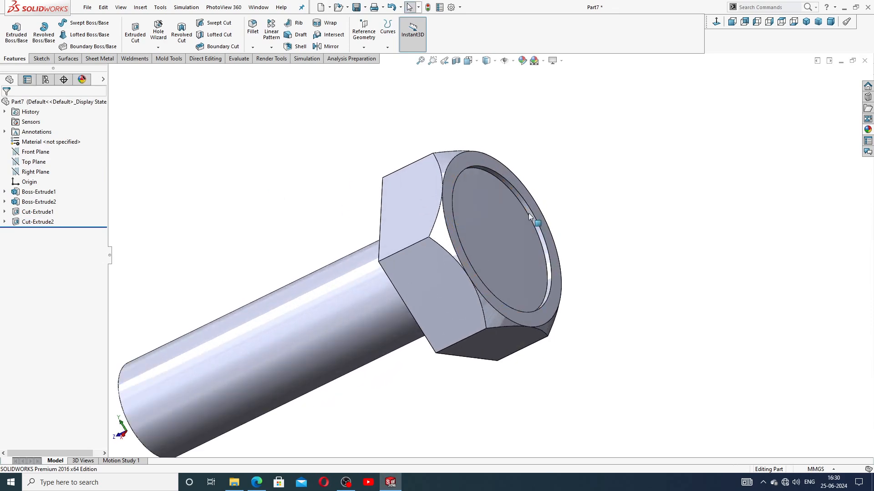
Fillet the floor face of the head's circular recess with a 0.5 mm radius
{"action": "left_click", "coordinate": [254, 32]}
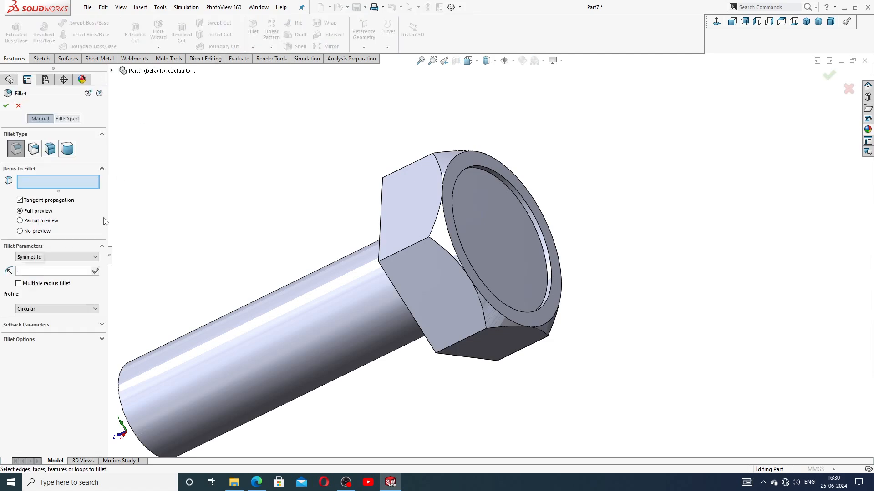
{"action": "left_click", "coordinate": [488, 215]}
{"action": "scroll", "coordinate": [487, 214], "scroll_direction": "down", "scroll_amount": 3}
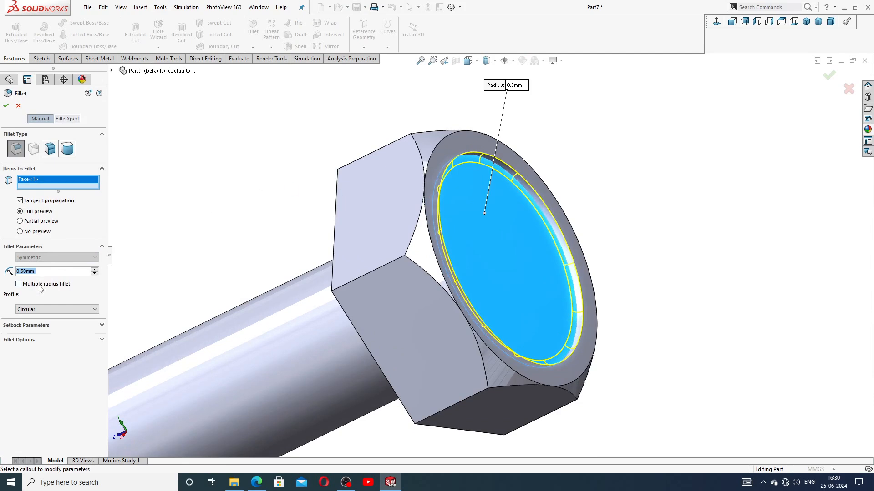
{"action": "left_click", "coordinate": [6, 106]}
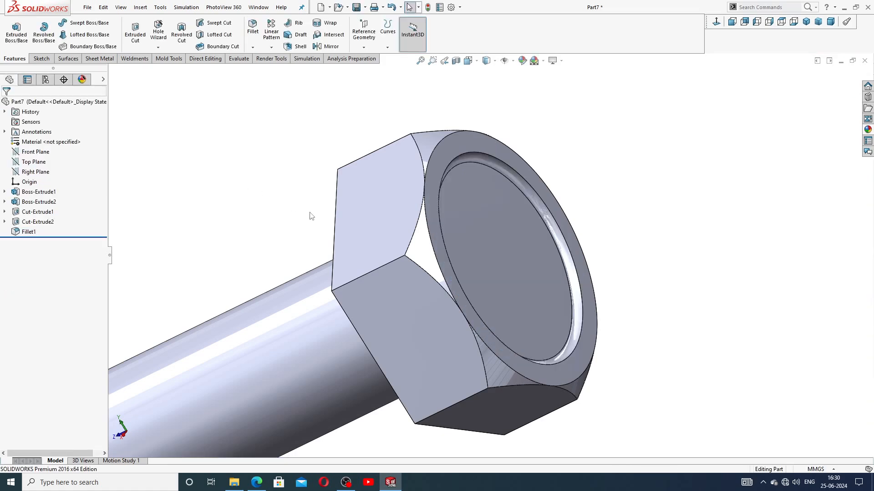
Apply the first copper appearance from the Metal category to the whole bolt
{"action": "scroll", "coordinate": [310, 217], "scroll_direction": "up", "scroll_amount": 5}
{"action": "middle_click_drag", "start_coordinate": [324, 232], "coordinate": [360, 181]}
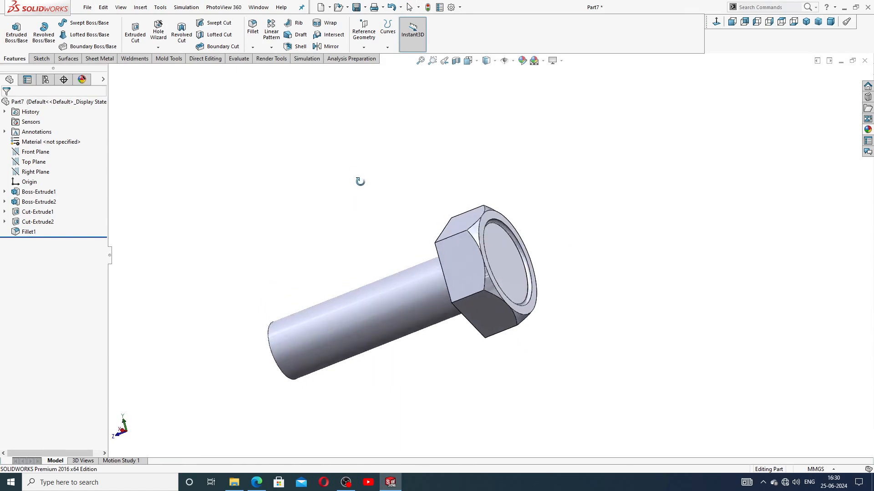
{"action": "scroll", "coordinate": [354, 305], "scroll_direction": "down", "scroll_amount": 3}
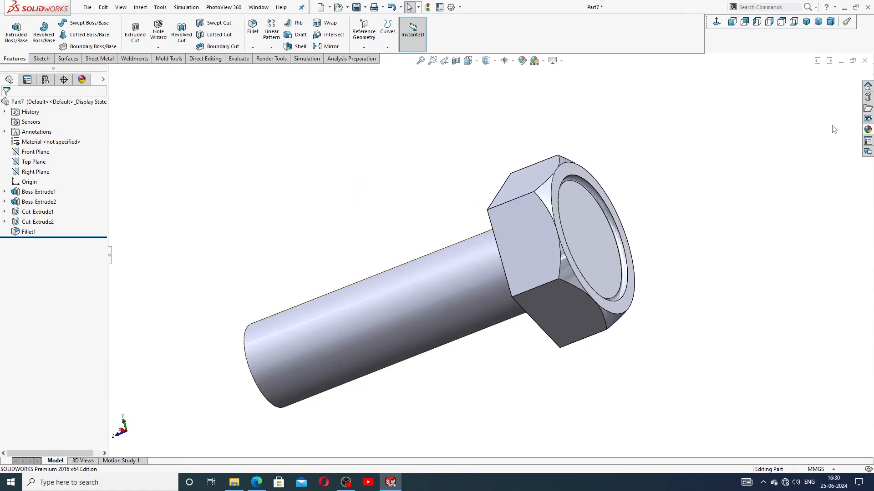
{"action": "left_click", "coordinate": [868, 131]}
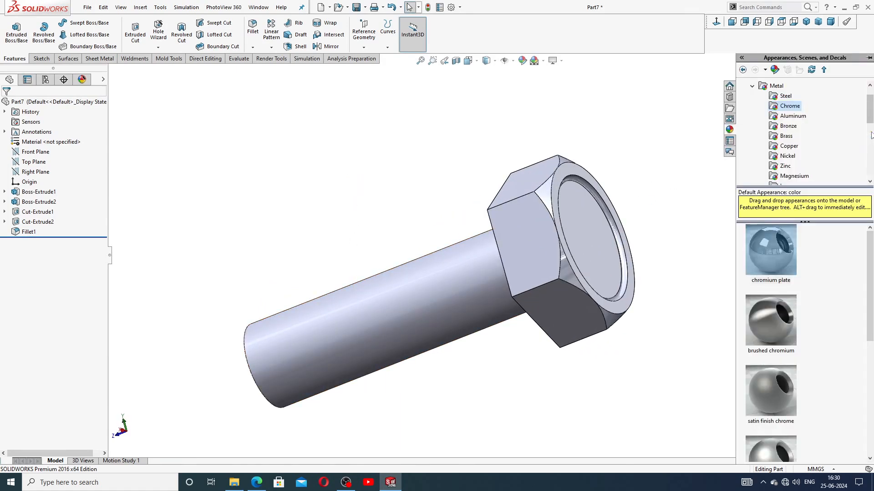
{"action": "left_click", "coordinate": [256, 483]}
{"action": "left_click", "coordinate": [256, 485]}
{"action": "left_click", "coordinate": [789, 128]}
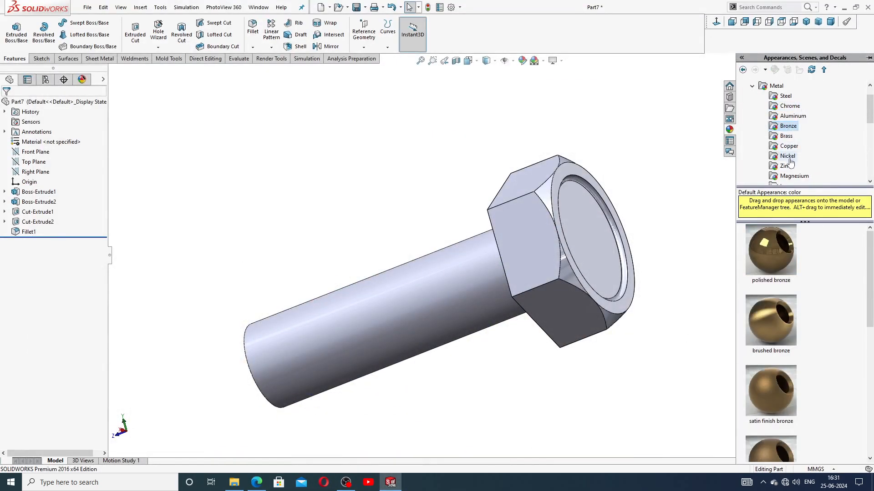
{"action": "left_click", "coordinate": [789, 146]}
{"action": "double_click", "coordinate": [769, 255]}
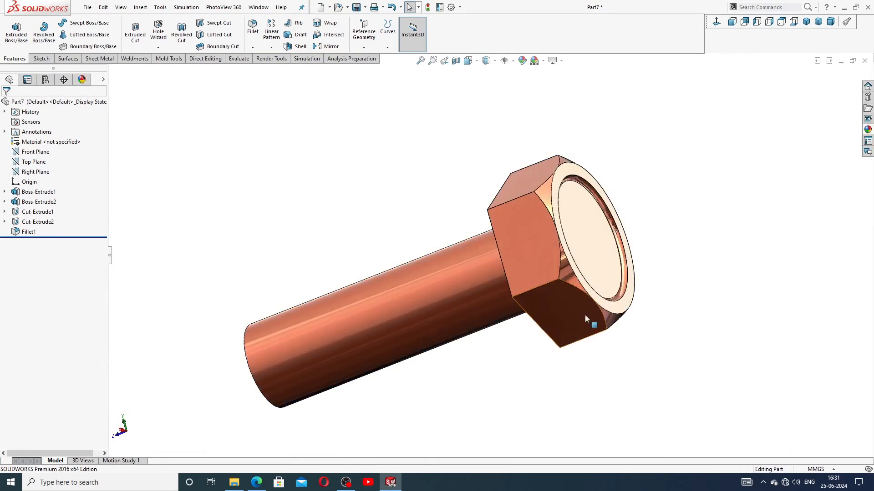
Examine the finished bolt from an isometric angle and compare it with the Part-07 M10 x 35 mm PDF drawing
{"action": "left_click", "coordinate": [806, 21]}
{"action": "middle_click_drag", "start_coordinate": [630, 208], "coordinate": [581, 207]}
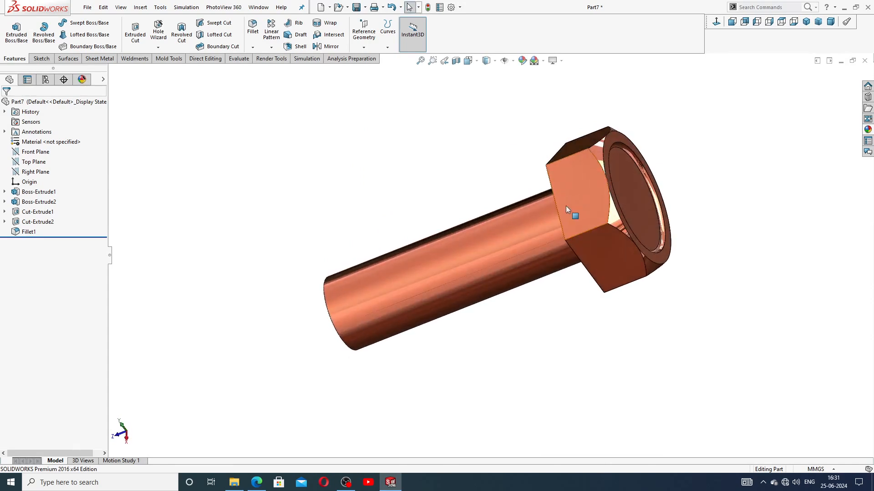
{"action": "scroll", "coordinate": [566, 205], "scroll_direction": "down", "scroll_amount": 2}
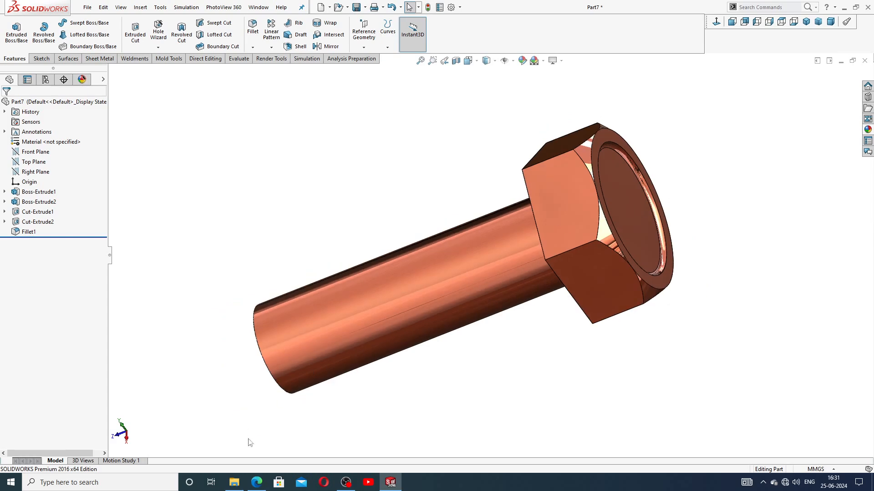
{"action": "left_click", "coordinate": [257, 482]}
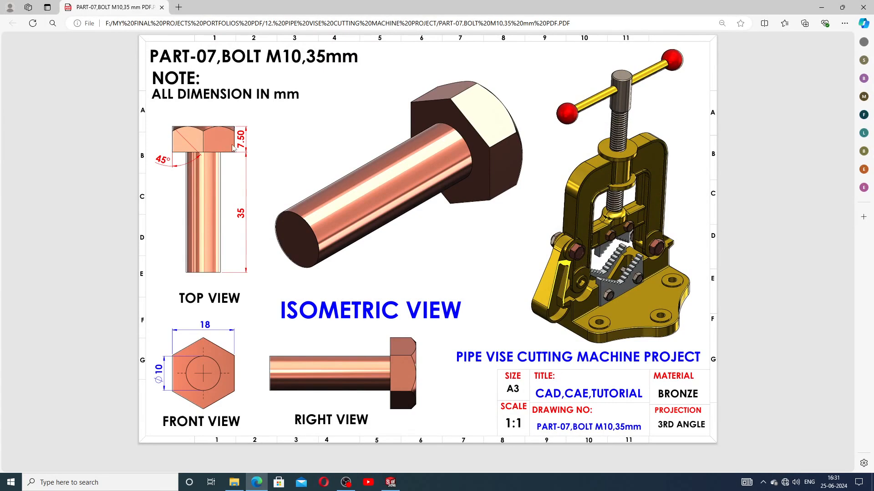
{"action": "left_click", "coordinate": [390, 483]}
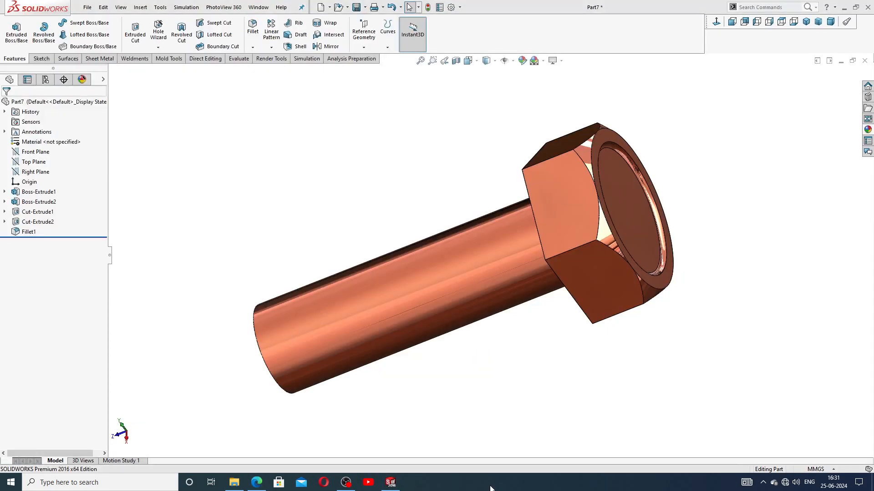
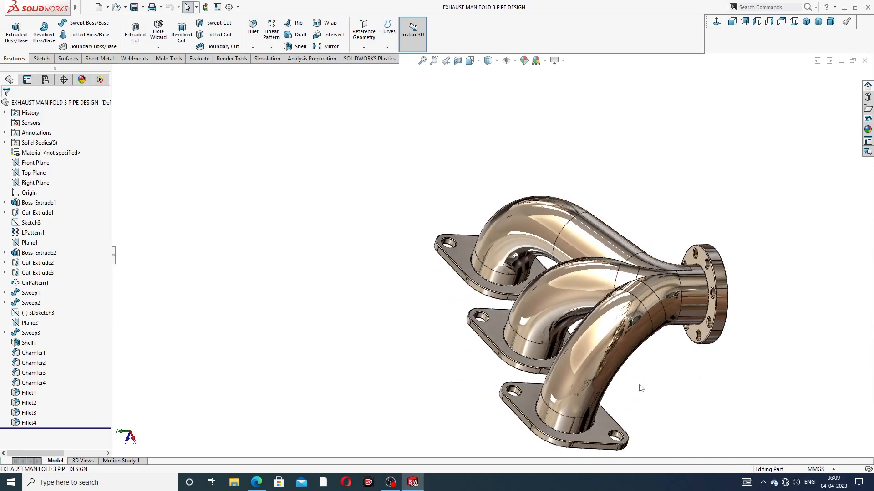
Look over the finished three-pipe exhaust manifold model and close it
{"action": "scroll", "coordinate": [640, 388], "scroll_direction": "up", "scroll_amount": 4}
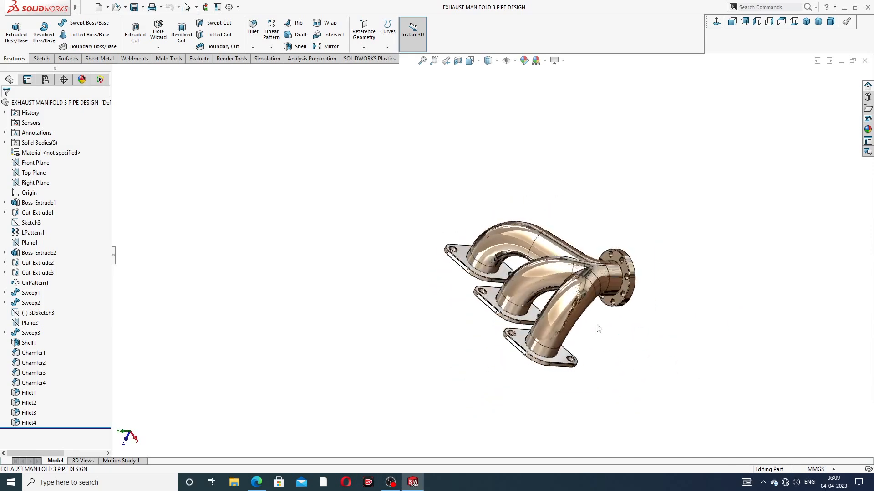
{"action": "scroll", "coordinate": [579, 325], "scroll_direction": "down", "scroll_amount": 3}
{"action": "scroll", "coordinate": [568, 185], "scroll_direction": "down", "scroll_amount": 1}
{"action": "middle_click_drag", "start_coordinate": [568, 185], "coordinate": [587, 214]}
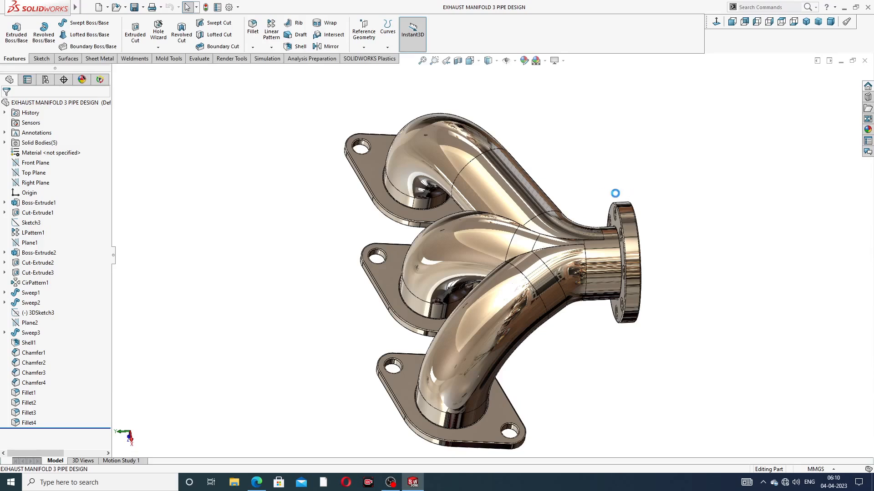
{"action": "left_click", "coordinate": [865, 60]}
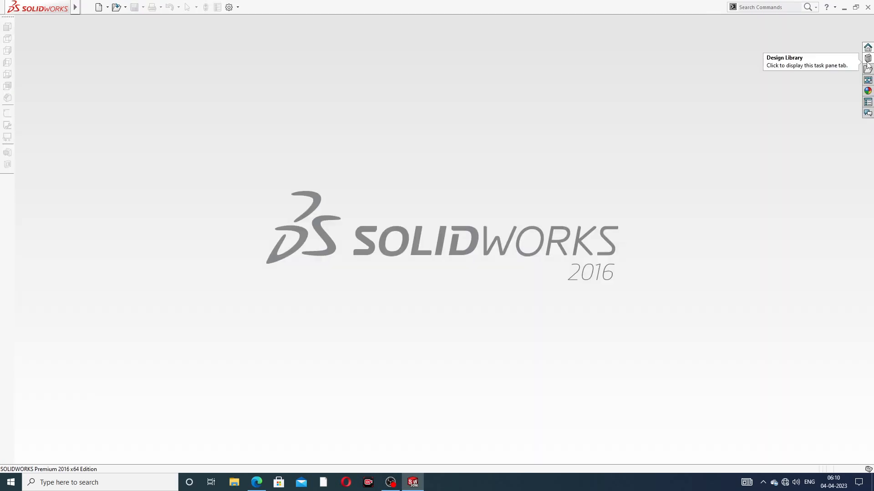
Create a new part document and apply the Plain White scene to it
{"action": "left_click", "coordinate": [98, 8]}
{"action": "left_click", "coordinate": [359, 350]}
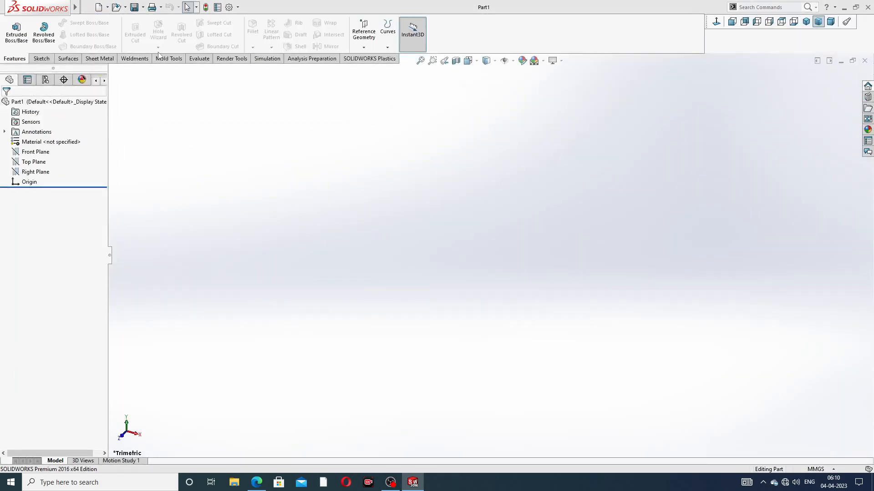
{"action": "left_click", "coordinate": [543, 61]}
{"action": "left_click", "coordinate": [570, 26]}
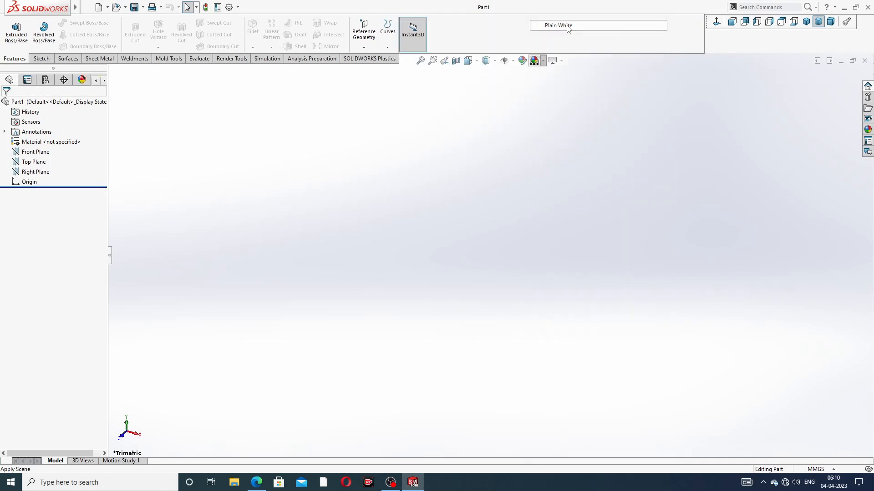
Raise both the shaded and the wireframe image quality resolution of the document to the highest setting
{"action": "left_click", "coordinate": [230, 8]}
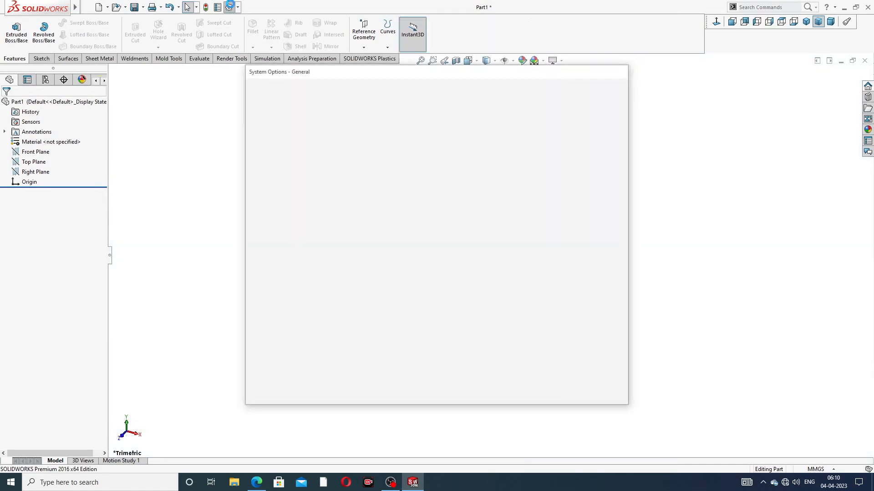
{"action": "left_click", "coordinate": [330, 87]}
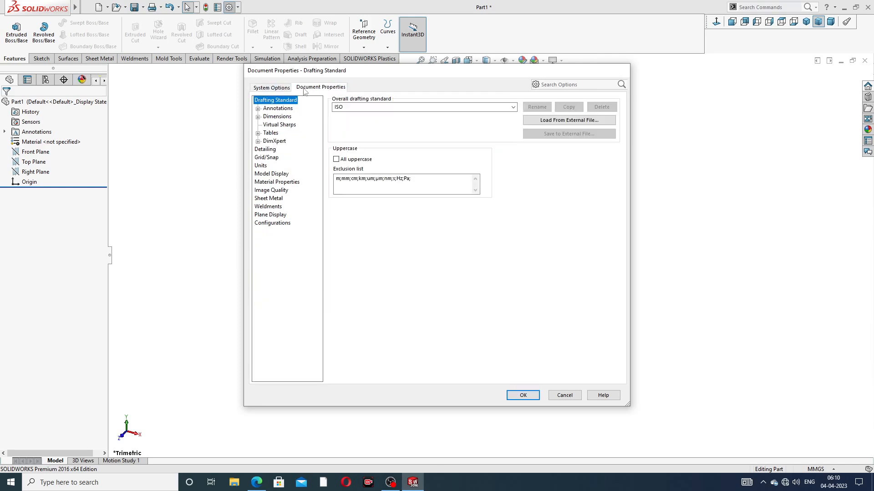
{"action": "left_click", "coordinate": [272, 191]}
{"action": "left_click_drag", "start_coordinate": [432, 115], "coordinate": [504, 114]}
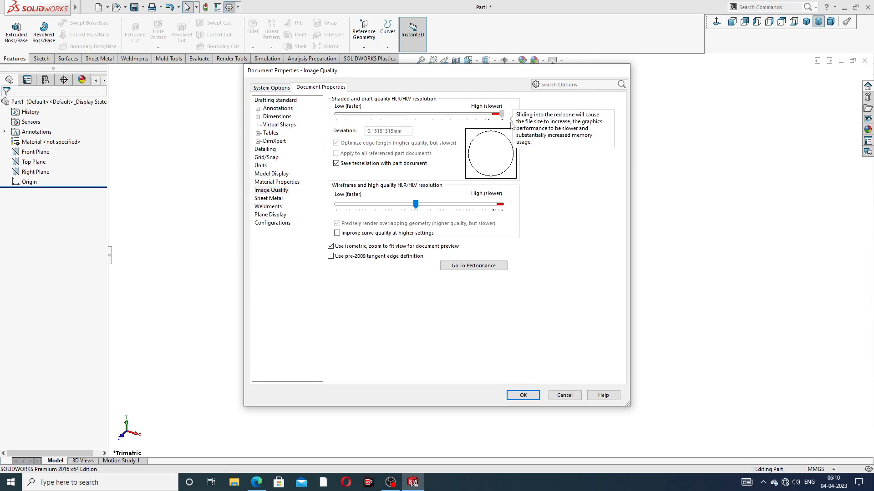
{"action": "left_click_drag", "start_coordinate": [415, 205], "coordinate": [513, 216]}
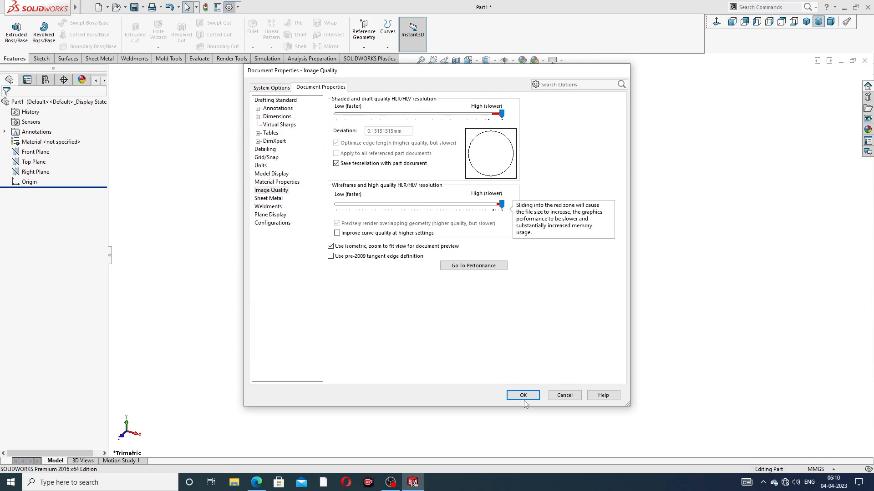
{"action": "left_click", "coordinate": [523, 395]}
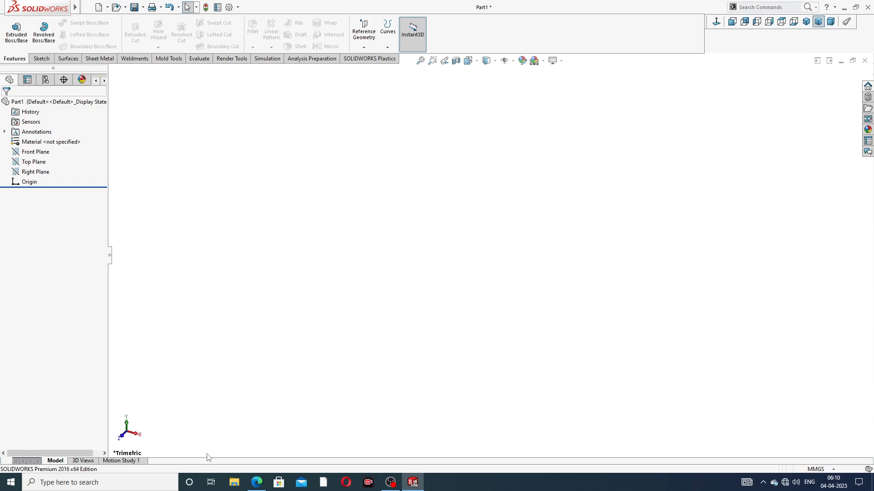
Consult the exhaust manifold PDF drawing and sketch a vertical centerline about 160 mm long through the origin on the Front Plane
{"action": "left_click", "coordinate": [256, 483]}
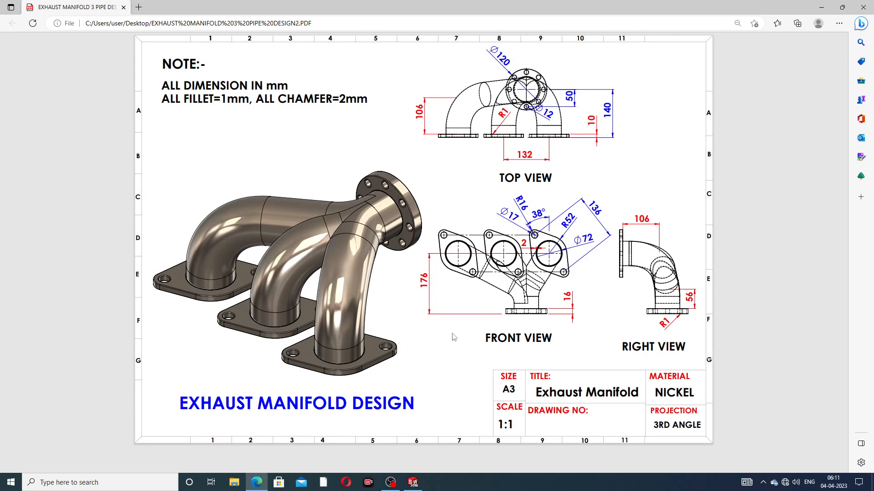
{"action": "left_click", "coordinate": [257, 482]}
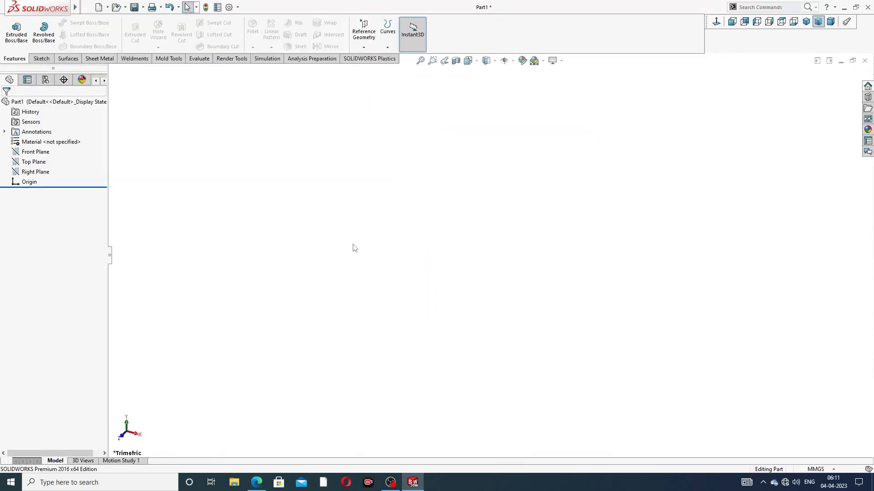
{"action": "left_click", "coordinate": [36, 152]}
{"action": "left_click", "coordinate": [55, 141]}
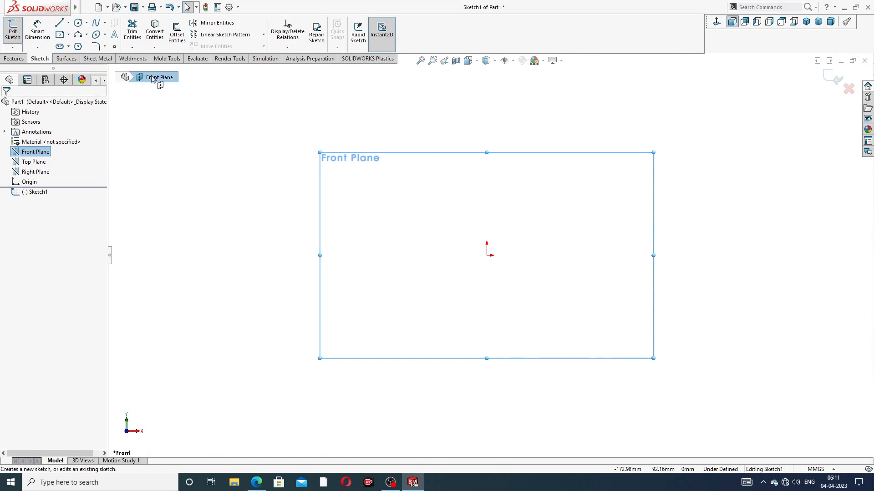
{"action": "left_click", "coordinate": [68, 23]}
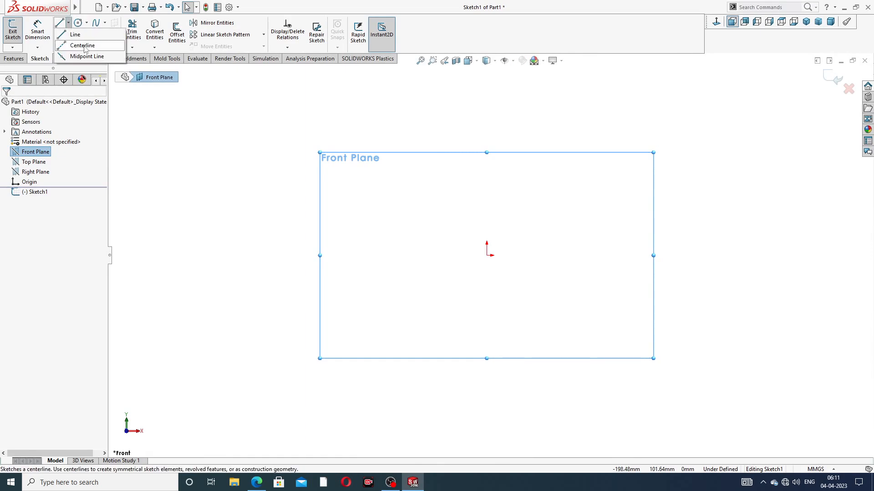
{"action": "left_click", "coordinate": [83, 45]}
{"action": "left_click", "coordinate": [487, 108]}
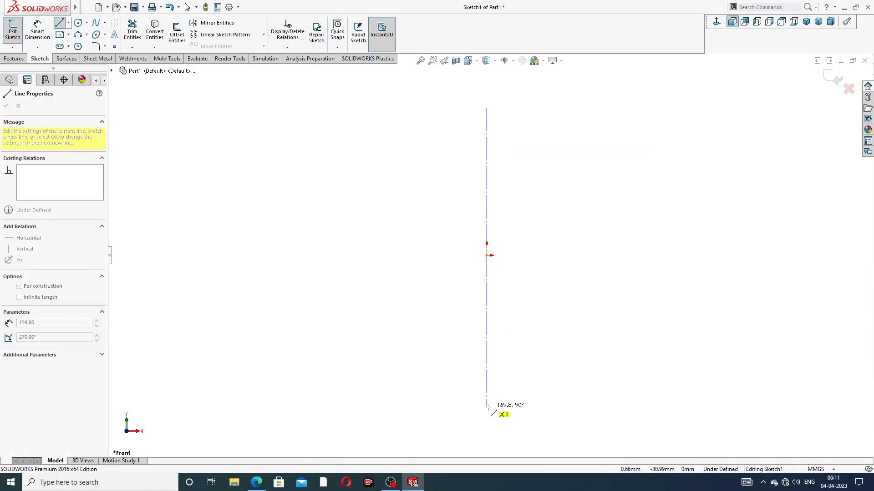
{"action": "left_click", "coordinate": [486, 406]}
{"action": "right_click", "coordinate": [591, 143]}
{"action": "left_click", "coordinate": [615, 182]}
{"action": "key", "text": "f"}
Sketch a second centerline about 215 mm long, slanting down from upper left to lower right across the vertical one near the origin
{"action": "left_click", "coordinate": [69, 24]}
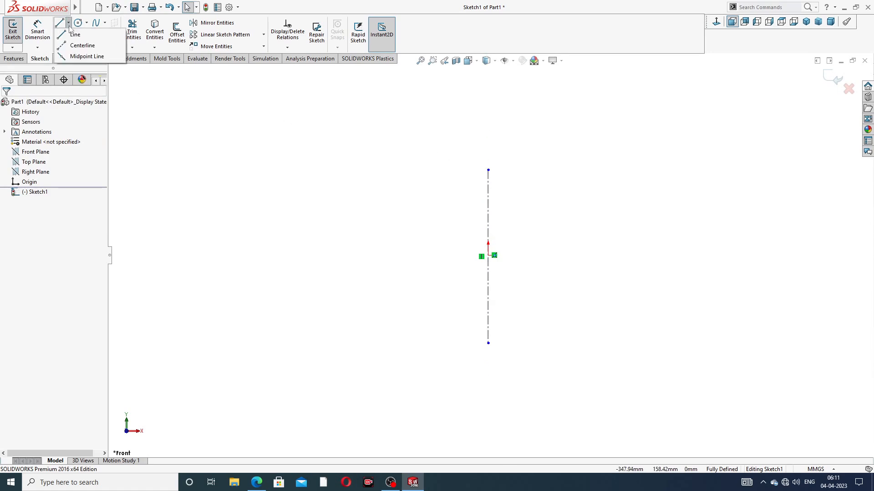
{"action": "left_click", "coordinate": [82, 45]}
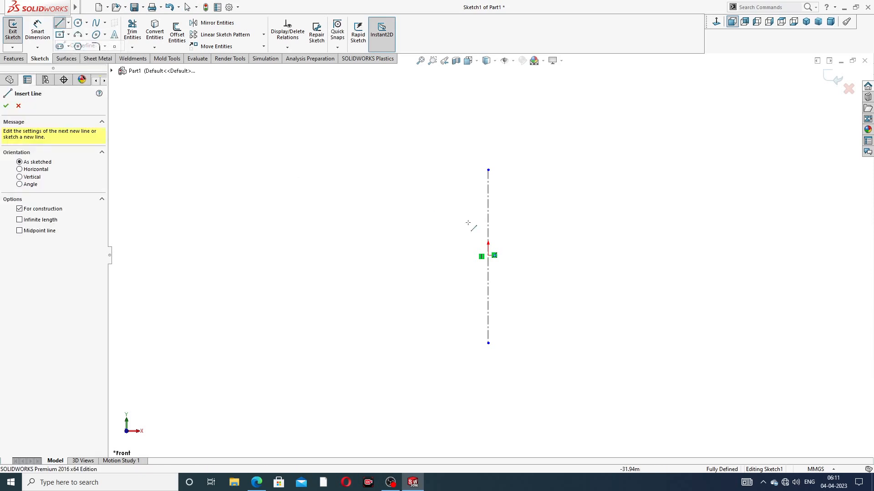
{"action": "left_click", "coordinate": [392, 201]}
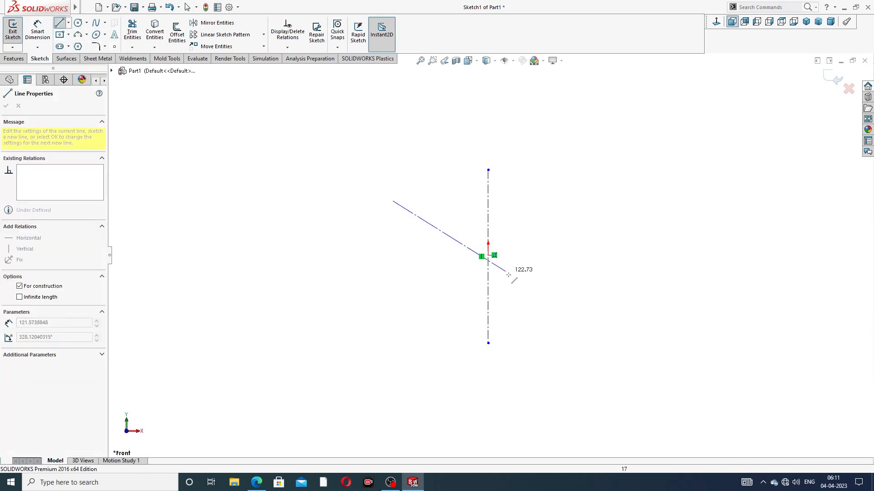
{"action": "left_click", "coordinate": [594, 316]}
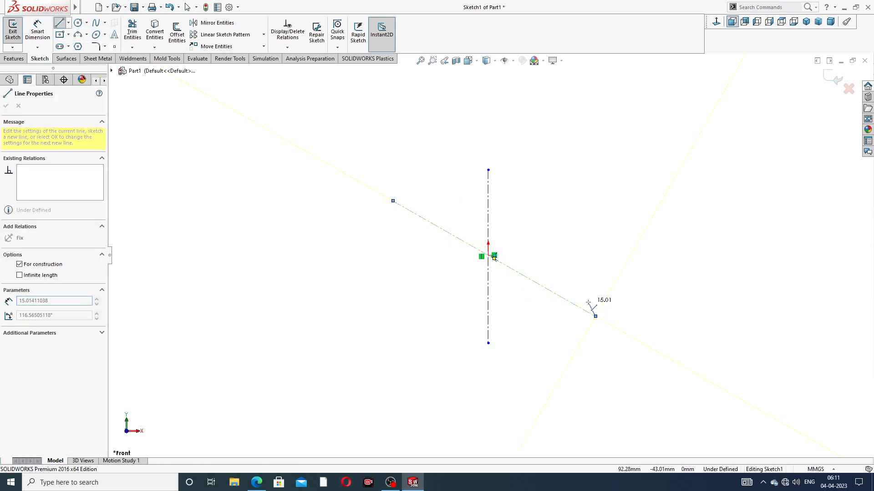
{"action": "right_click", "coordinate": [542, 267]}
{"action": "left_click", "coordinate": [553, 276]}
Make the slanted centerline coincident with the origin and place its midpoint on the origin
{"action": "scroll", "coordinate": [497, 248], "scroll_direction": "down", "scroll_amount": 3}
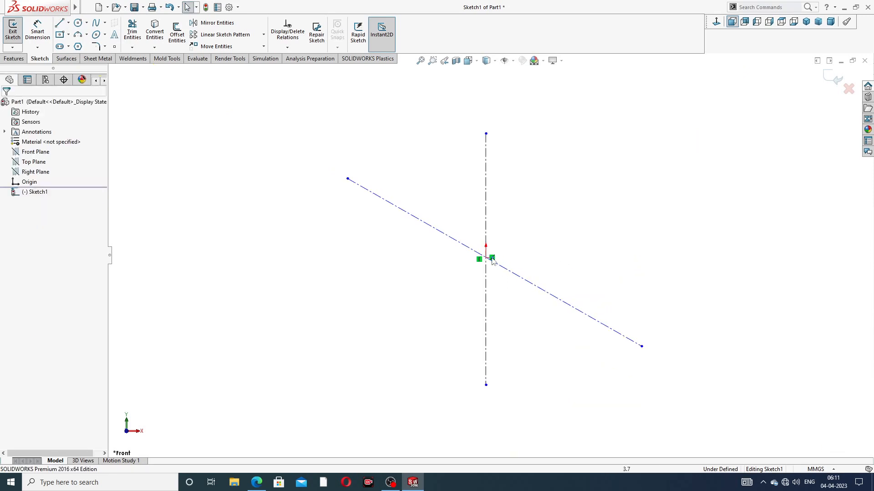
{"action": "scroll", "coordinate": [496, 268], "scroll_direction": "down", "scroll_amount": 2}
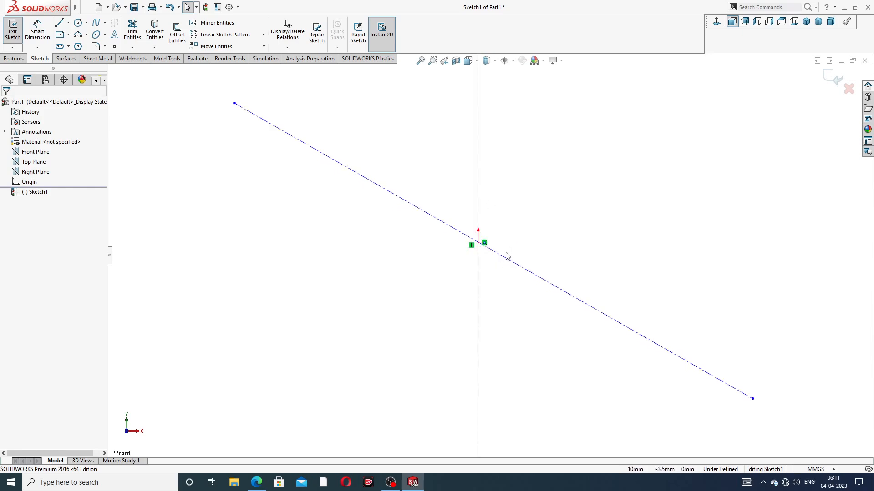
{"action": "scroll", "coordinate": [505, 252], "scroll_direction": "up", "scroll_amount": 2}
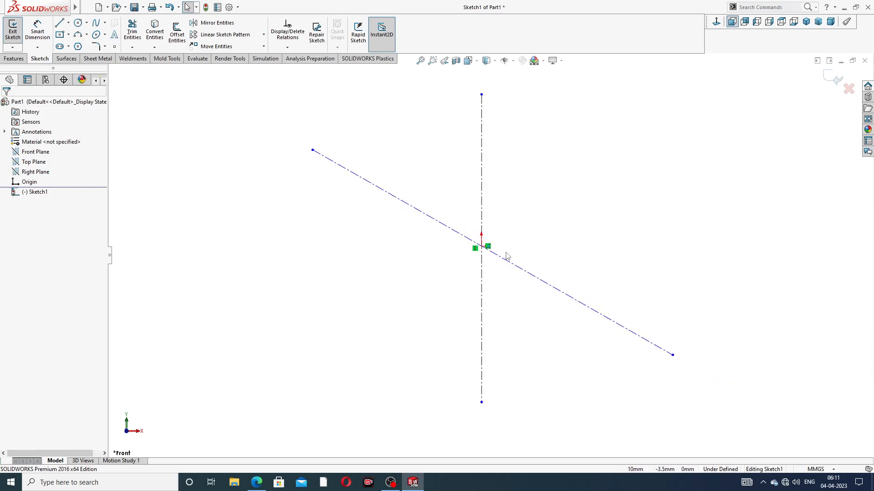
{"action": "left_click", "coordinate": [453, 233]}
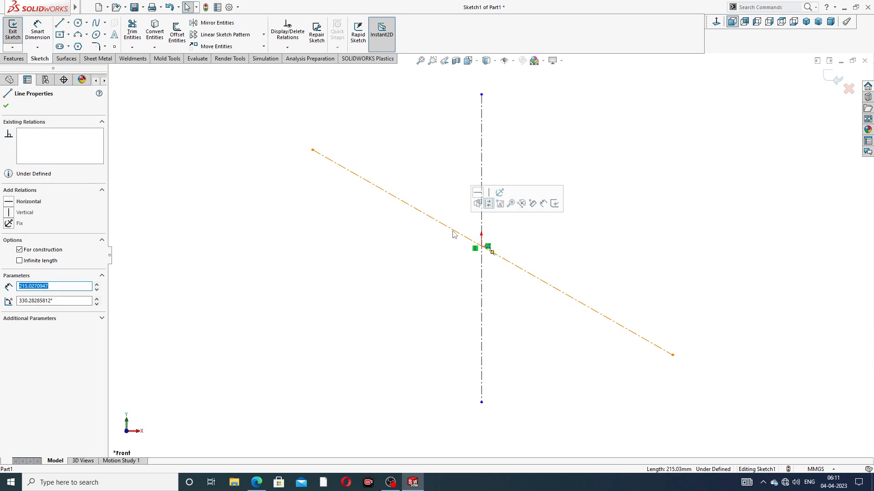
{"action": "left_click", "coordinate": [481, 246], "text": "ctrl"}
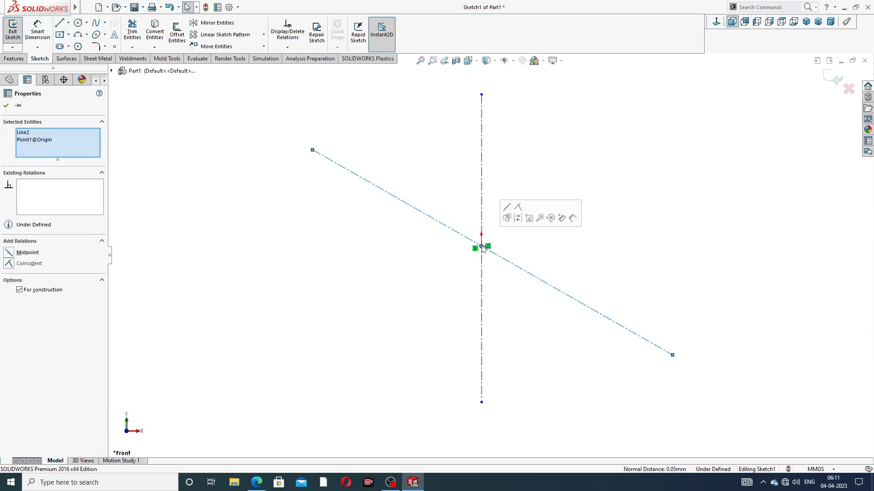
{"action": "left_click", "coordinate": [518, 208]}
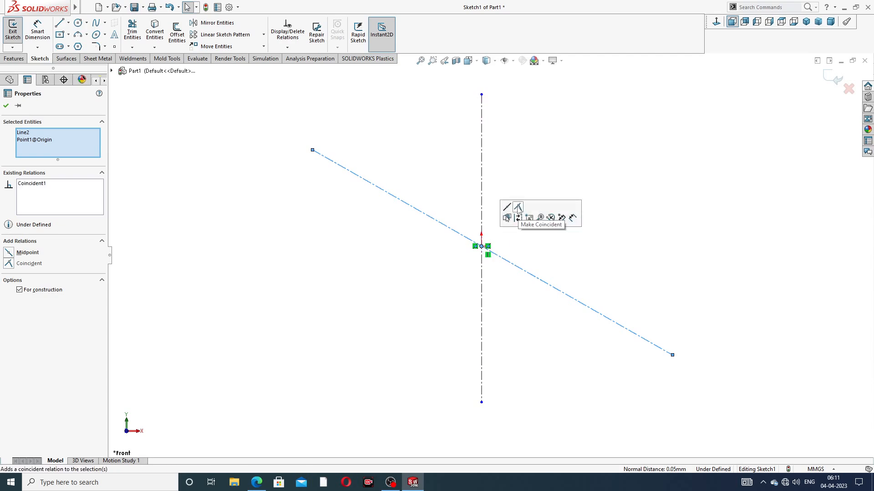
{"action": "left_click", "coordinate": [460, 236]}
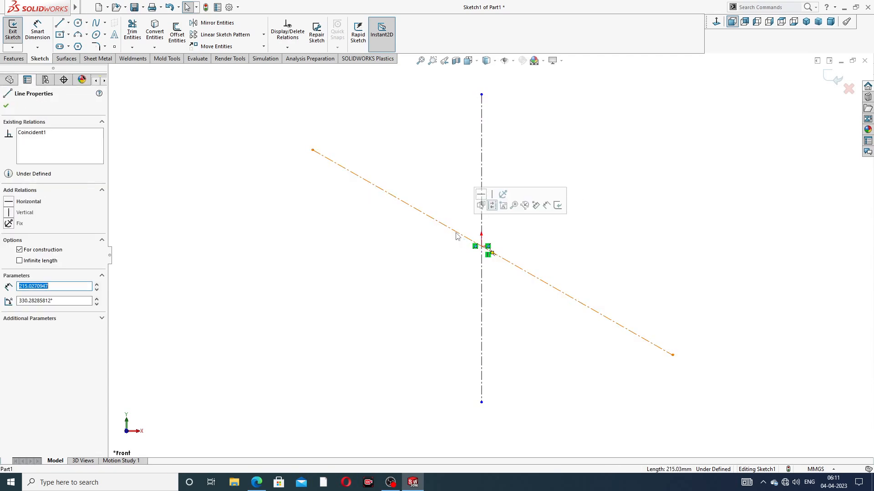
{"action": "left_click", "coordinate": [480, 247], "text": "ctrl"}
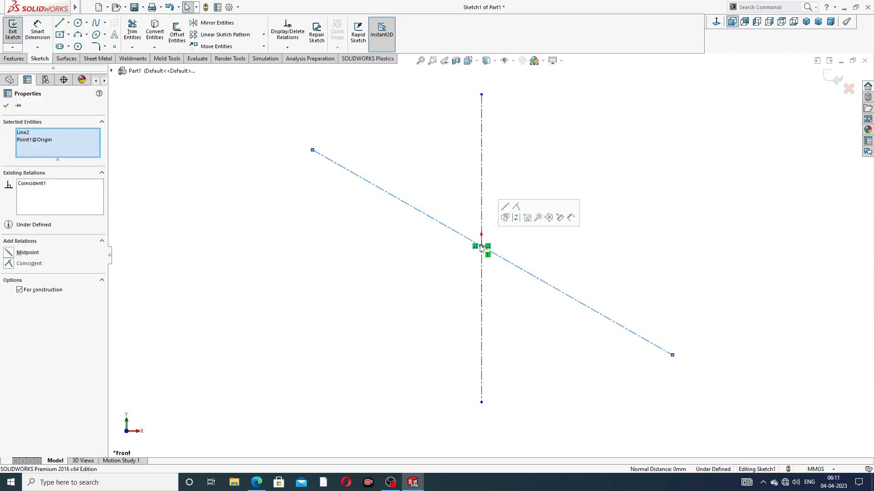
{"action": "left_click", "coordinate": [505, 207]}
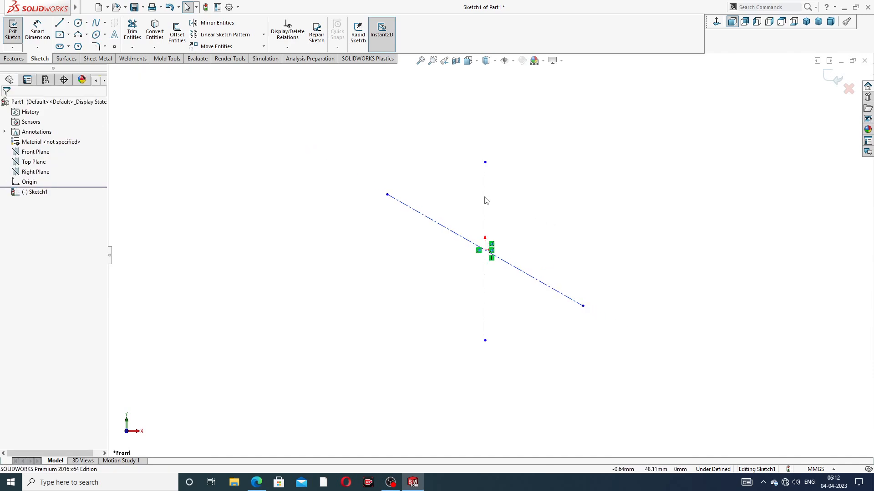
Dimension the angle between the vertical and slanted centerlines as 38°
{"action": "left_click", "coordinate": [37, 30]}
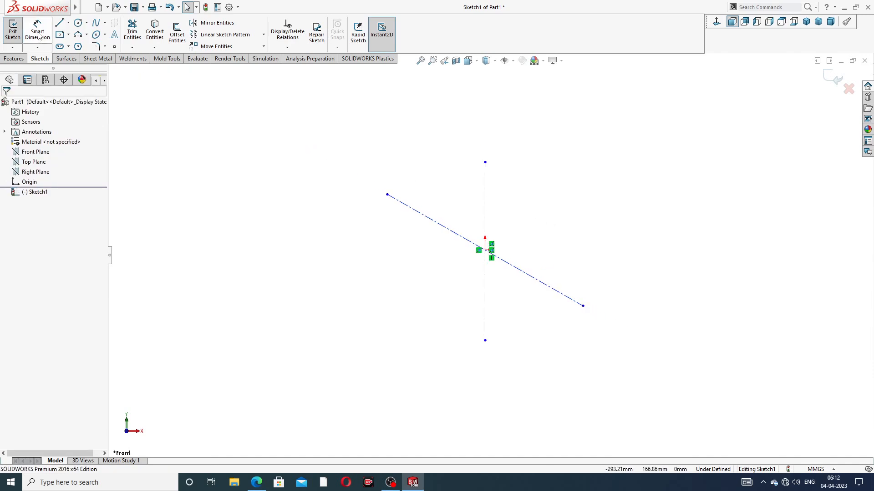
{"action": "left_click", "coordinate": [485, 222]}
{"action": "left_click", "coordinate": [461, 237]}
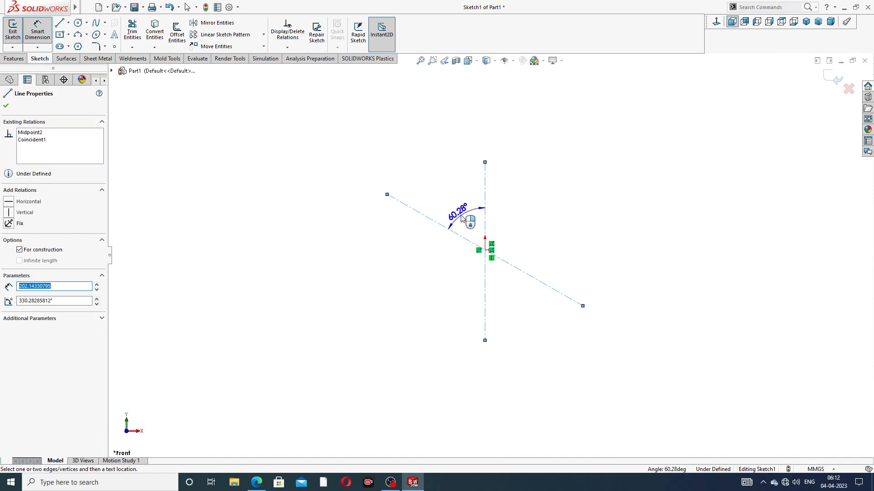
{"action": "left_click", "coordinate": [468, 220]}
{"action": "type", "text": "38"}
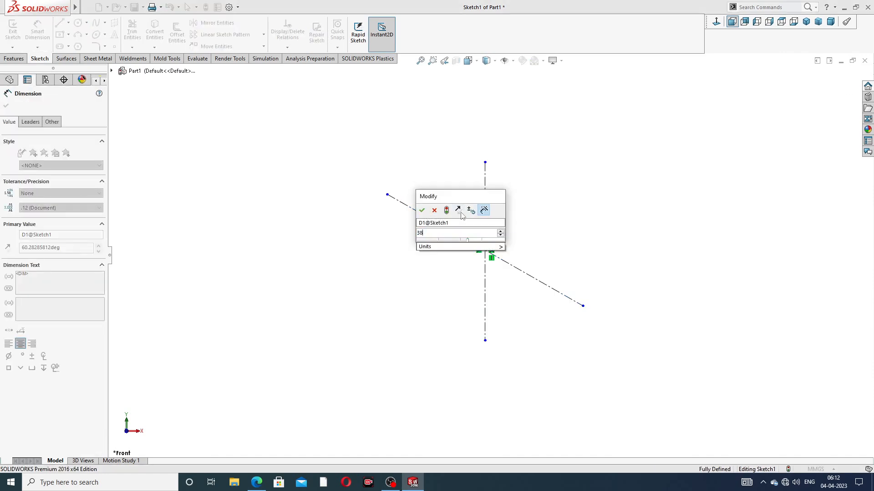
{"action": "key", "text": "Return"}
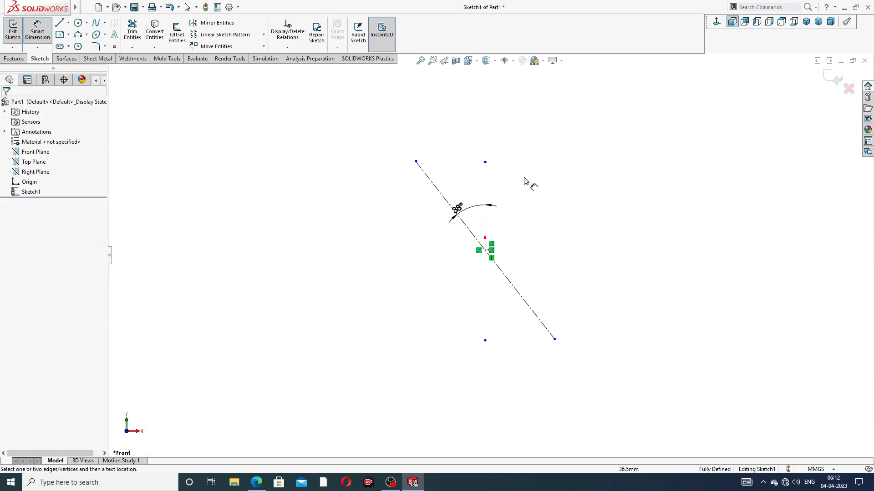
{"action": "right_click", "coordinate": [565, 158]}
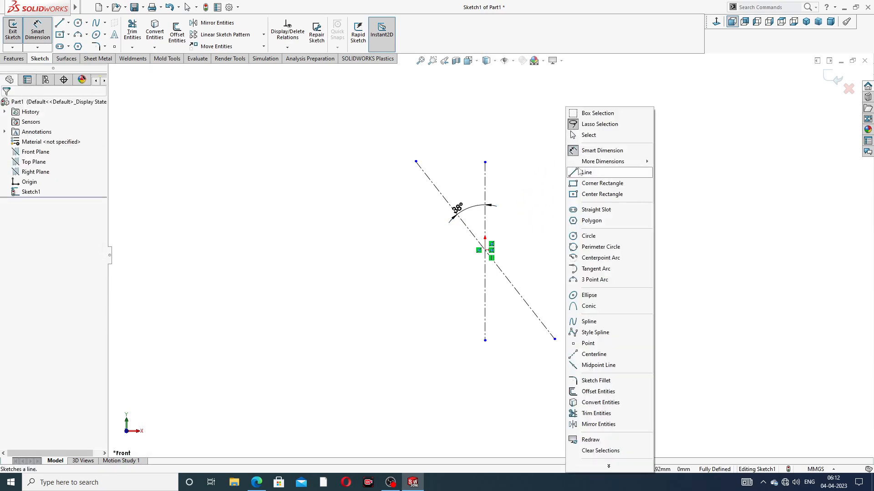
{"action": "left_click", "coordinate": [584, 134]}
Move the 38° dimension farther from the origin and shorten the slanted centerline by its upper endpoint
{"action": "left_click_drag", "start_coordinate": [458, 214], "coordinate": [468, 195]}
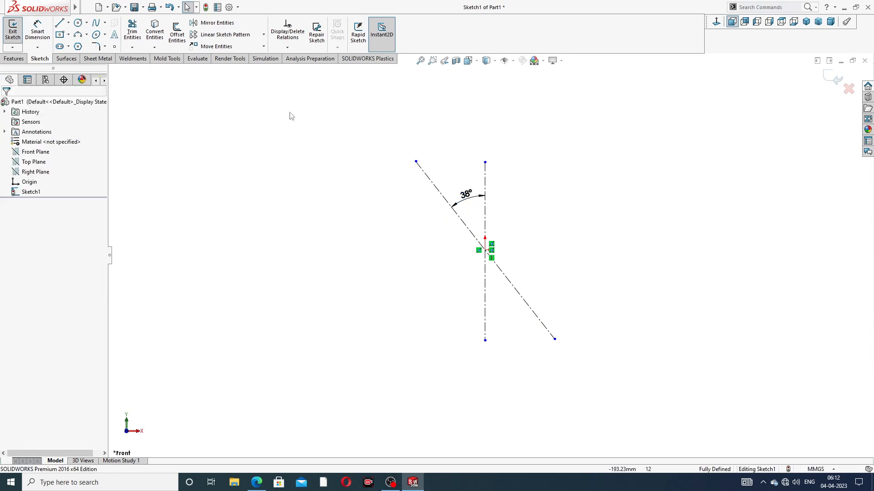
{"action": "left_click_drag", "start_coordinate": [416, 162], "coordinate": [427, 181]}
{"action": "left_click", "coordinate": [477, 128]}
Sketch a circle of about 29 mm radius at the origin and one of about 11 mm radius at the slanted centerline's upper end
{"action": "scroll", "coordinate": [459, 216], "scroll_direction": "down", "scroll_amount": 3}
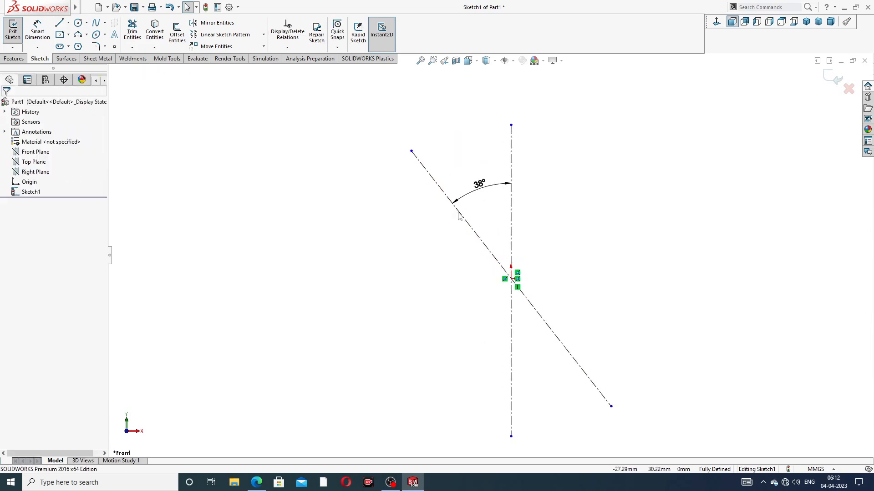
{"action": "left_click", "coordinate": [79, 23]}
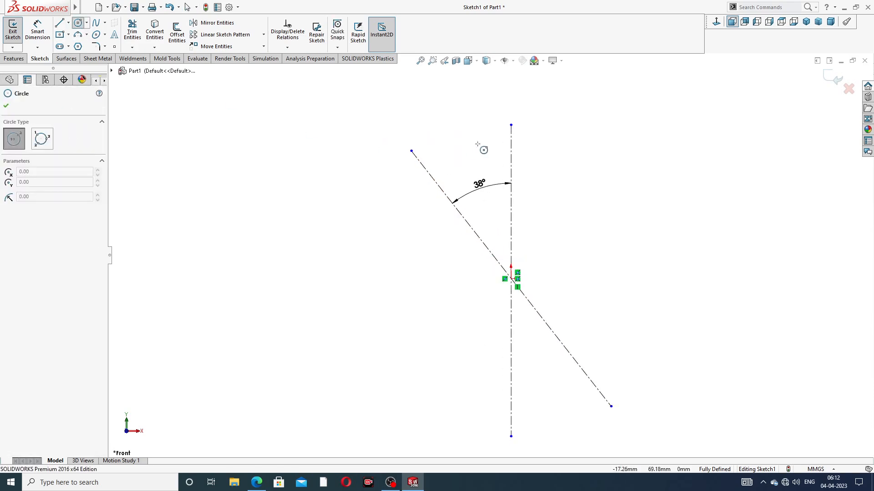
{"action": "scroll", "coordinate": [511, 279], "scroll_direction": "down", "scroll_amount": 2}
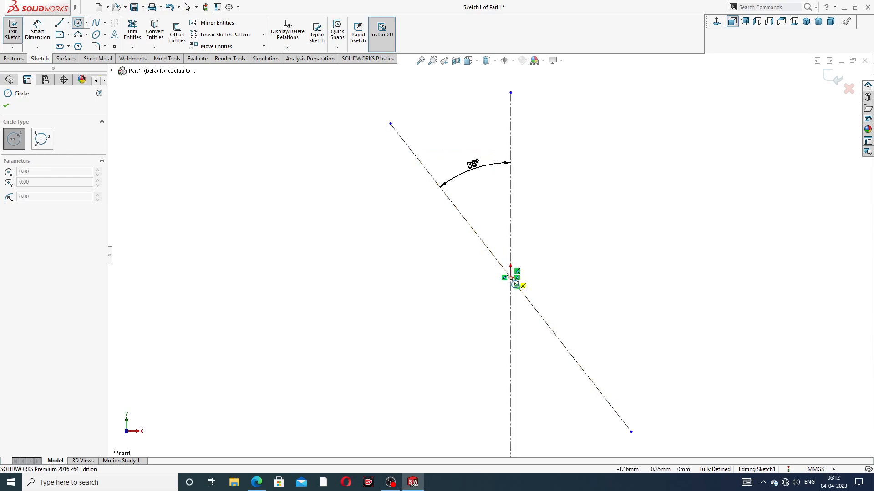
{"action": "left_click", "coordinate": [510, 277]}
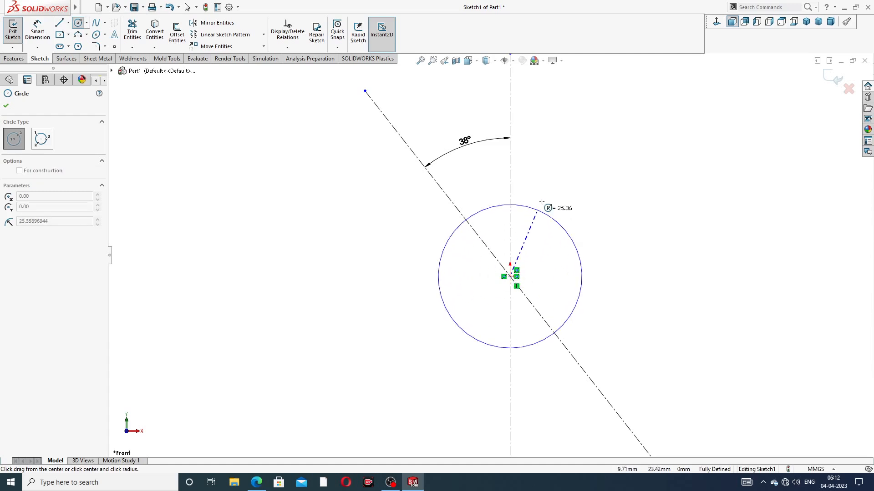
{"action": "left_click", "coordinate": [568, 218]}
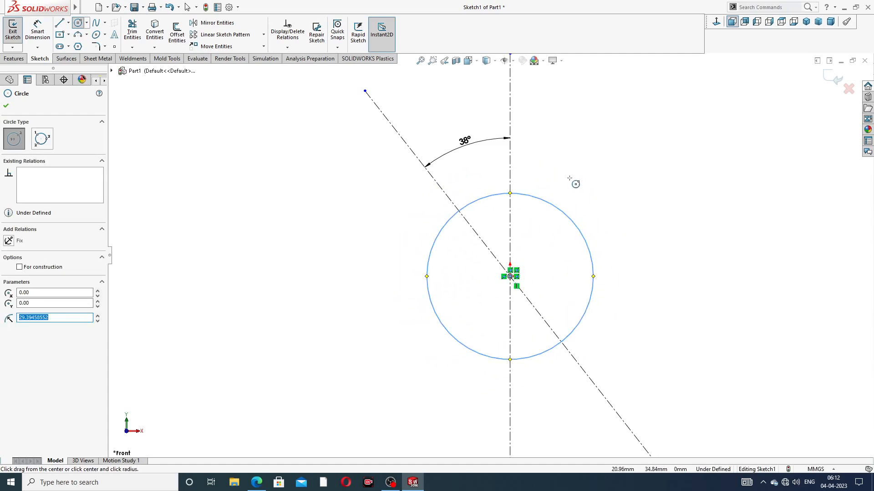
{"action": "scroll", "coordinate": [425, 118], "scroll_direction": "up", "scroll_amount": 1}
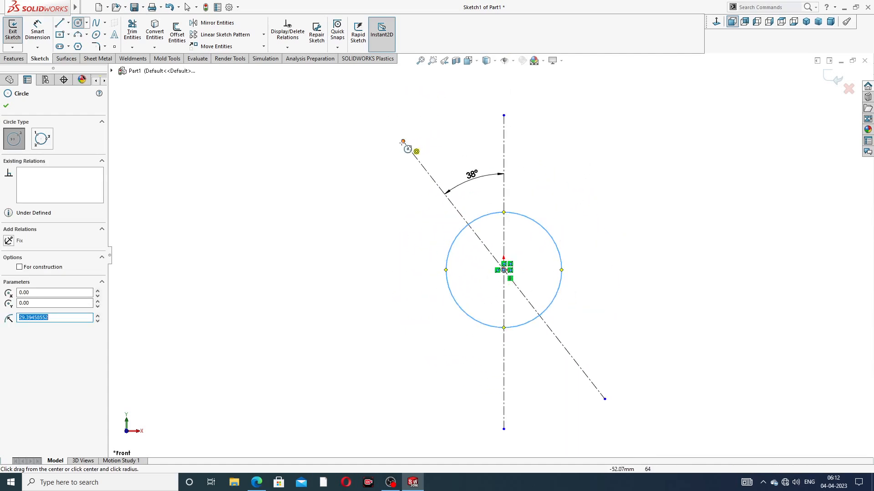
{"action": "left_click", "coordinate": [402, 141]}
{"action": "left_click", "coordinate": [421, 131]}
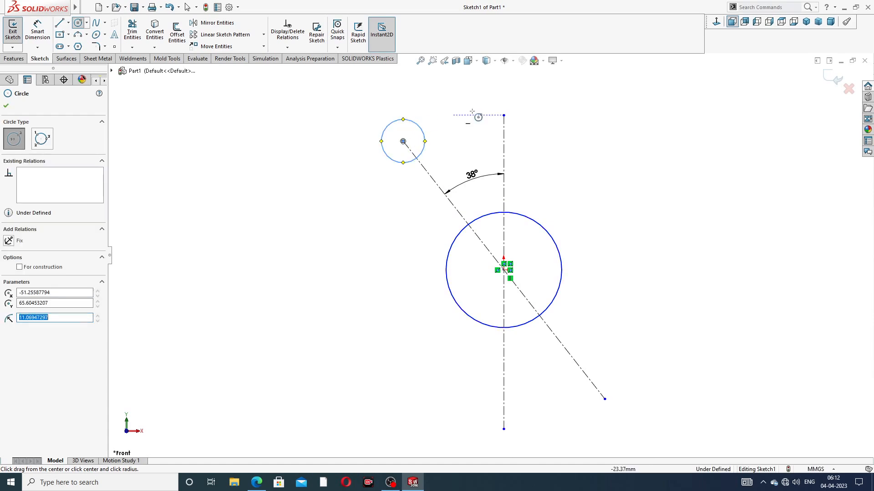
{"action": "right_click", "coordinate": [524, 109]}
{"action": "left_click", "coordinate": [672, 159]}
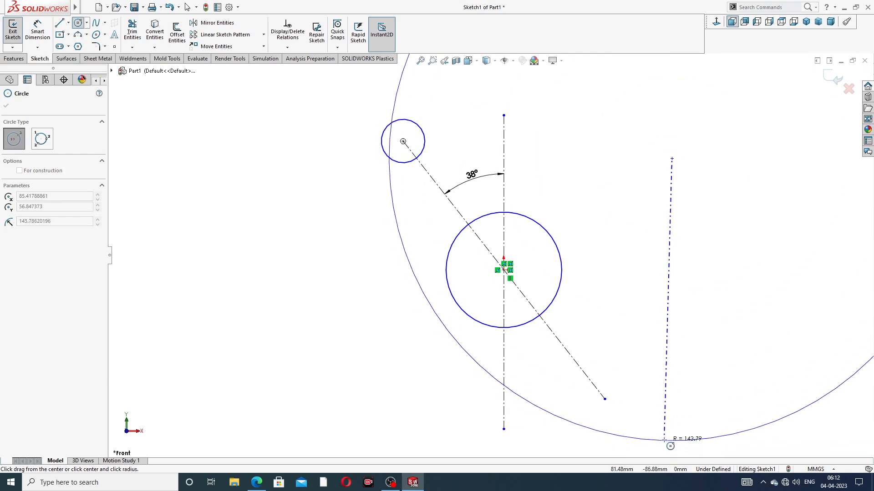
{"action": "key", "text": "Escape"}
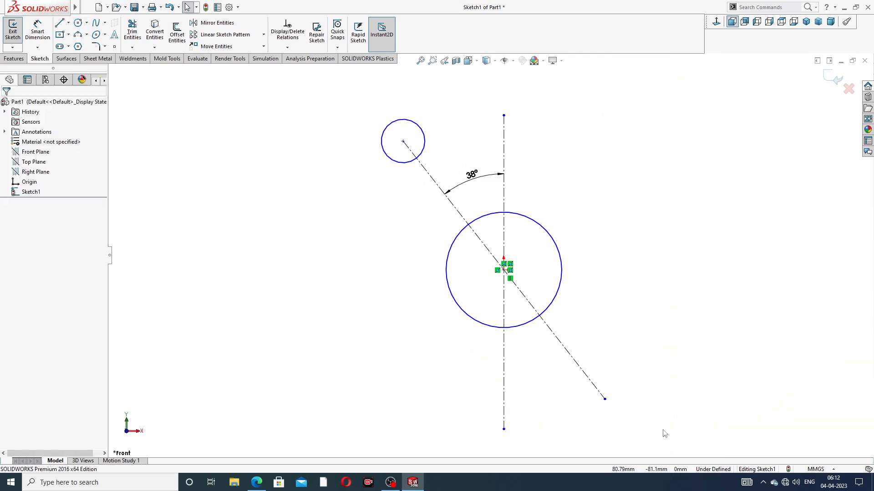
Sketch a circle centered on the lower end of the slanted centerline, slightly larger than the circle at its upper end
{"action": "key", "text": "z"}
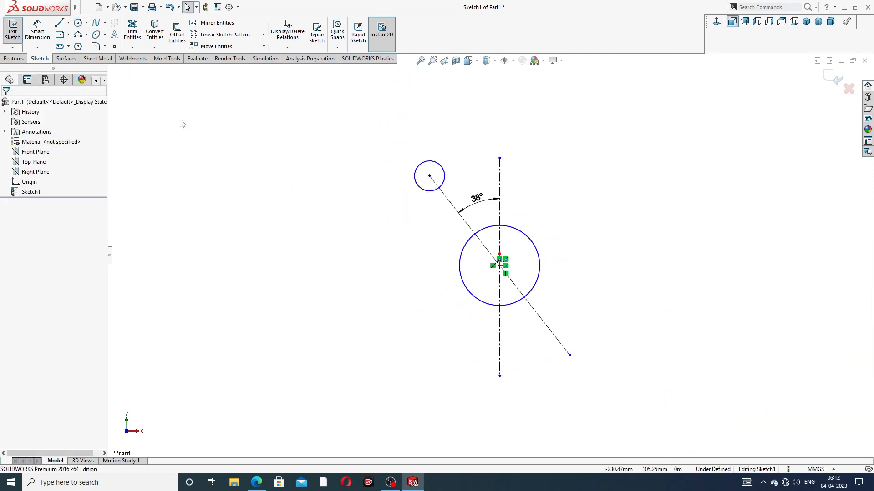
{"action": "left_click", "coordinate": [78, 23]}
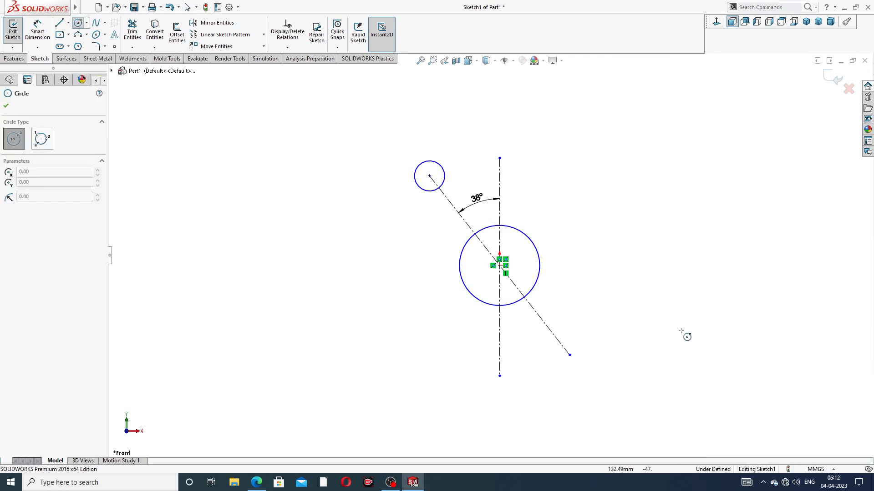
{"action": "left_click", "coordinate": [570, 355]}
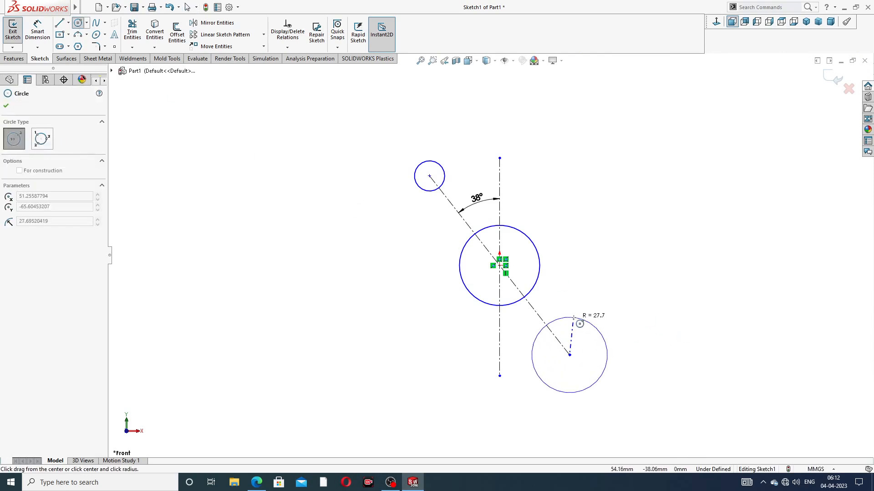
{"action": "left_click", "coordinate": [581, 339]}
{"action": "right_click", "coordinate": [623, 147]}
{"action": "left_click", "coordinate": [642, 157]}
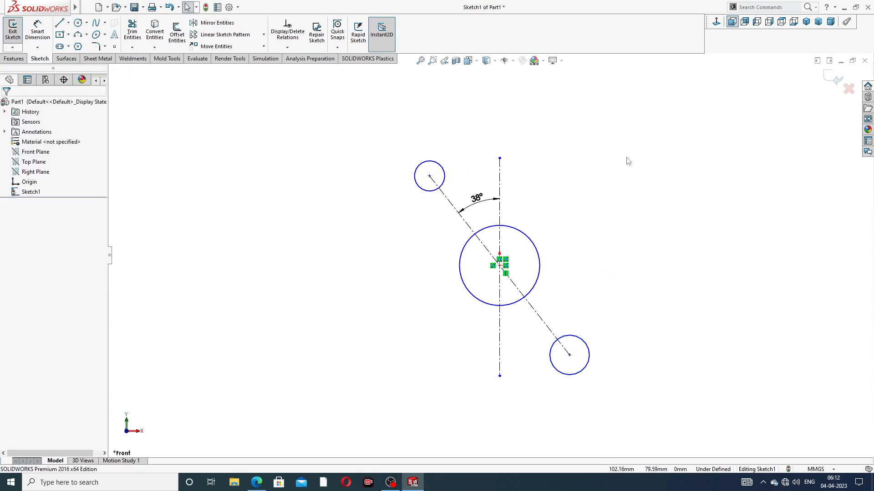
Make the two small circles at the ends of the slanted centerline equal
{"action": "left_click", "coordinate": [445, 178]}
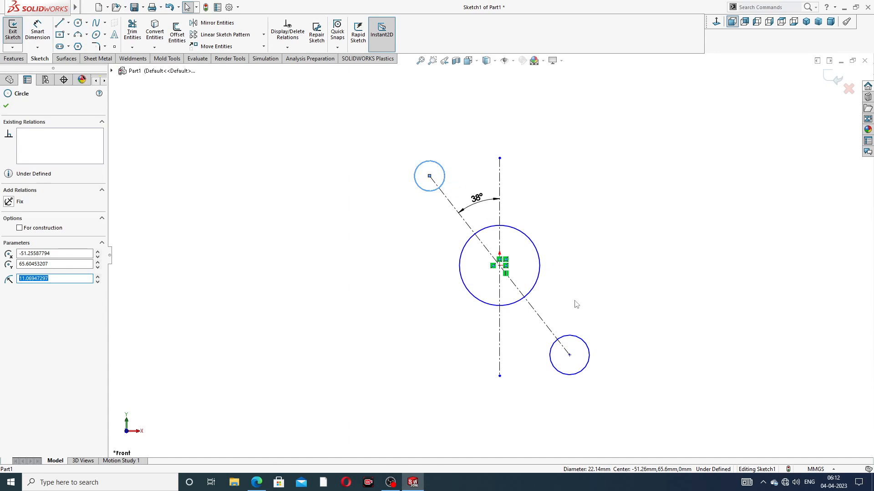
{"action": "left_click", "coordinate": [579, 337], "text": "ctrl"}
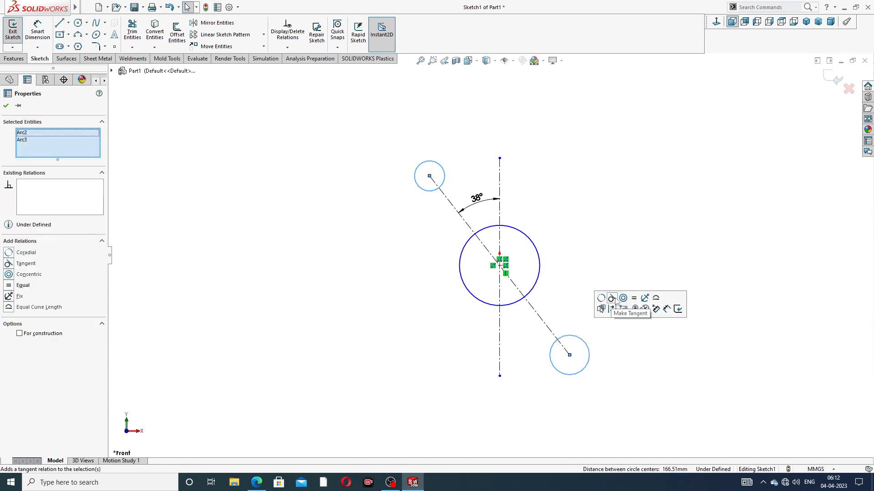
{"action": "left_click", "coordinate": [633, 298]}
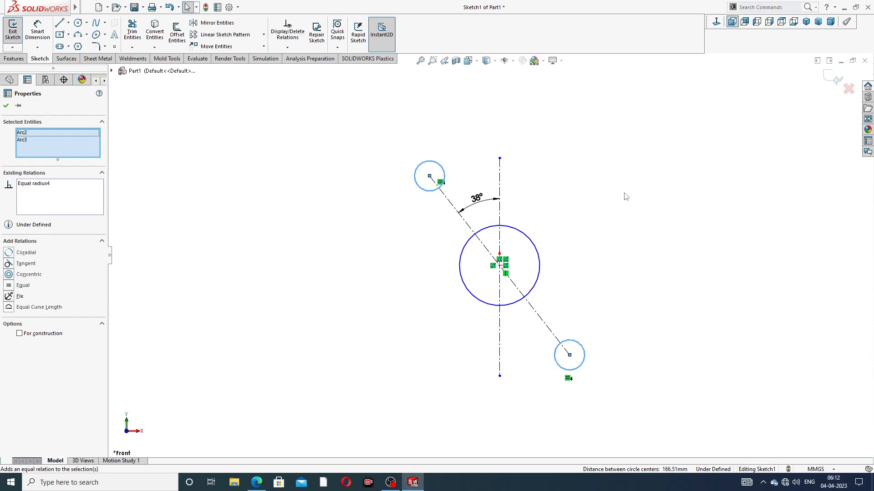
{"action": "left_click", "coordinate": [597, 165]}
Sketch a line tangent to the upper small circle and the large circle along their lower-left sides
{"action": "left_click", "coordinate": [60, 22]}
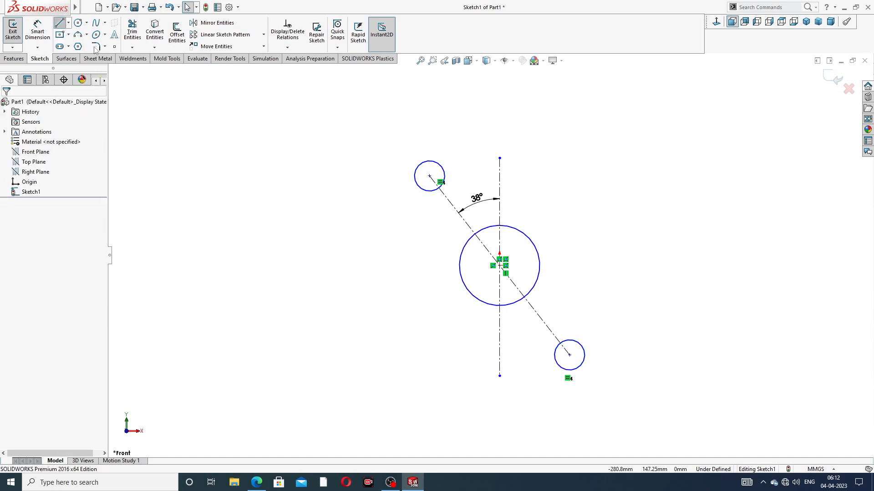
{"action": "left_click", "coordinate": [415, 181]}
{"action": "left_click", "coordinate": [463, 281]}
{"action": "right_click", "coordinate": [390, 212]}
{"action": "left_click", "coordinate": [418, 254]}
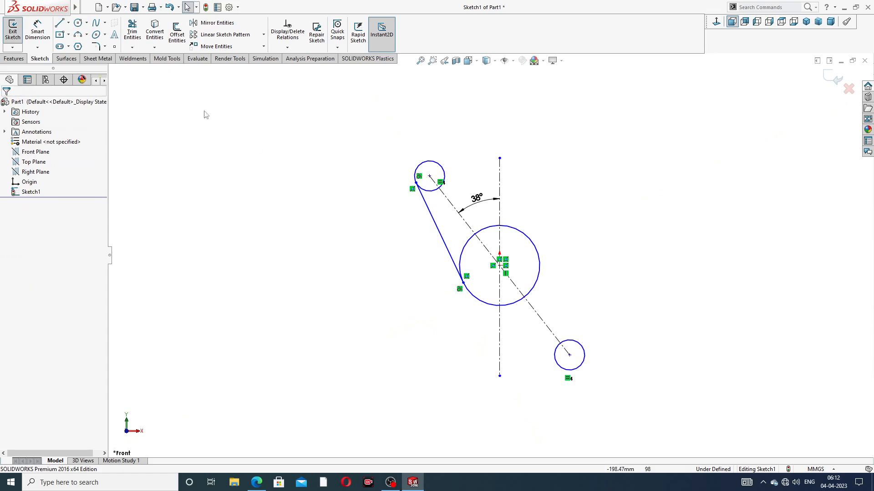
Sketch a line tangent to the upper small circle and the large circle along their upper-right sides
{"action": "left_click", "coordinate": [60, 23]}
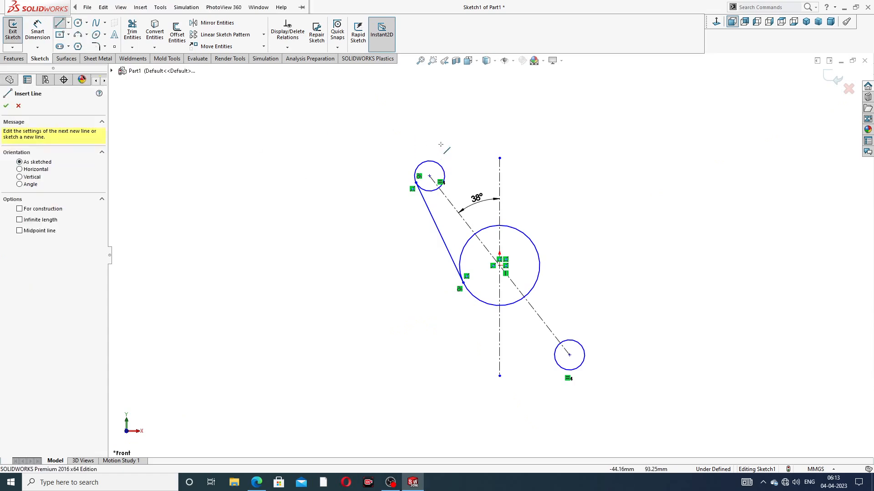
{"action": "left_click", "coordinate": [438, 164]}
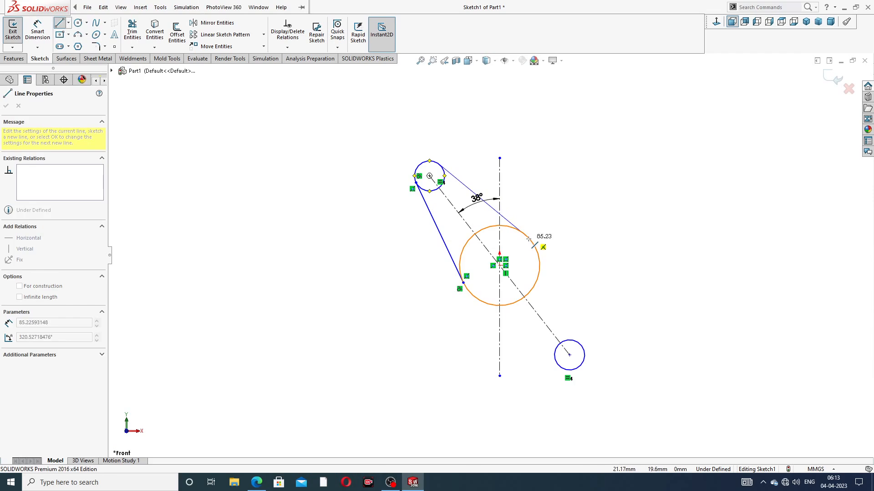
{"action": "left_click", "coordinate": [524, 234]}
{"action": "right_click", "coordinate": [584, 205]}
{"action": "left_click", "coordinate": [600, 206]}
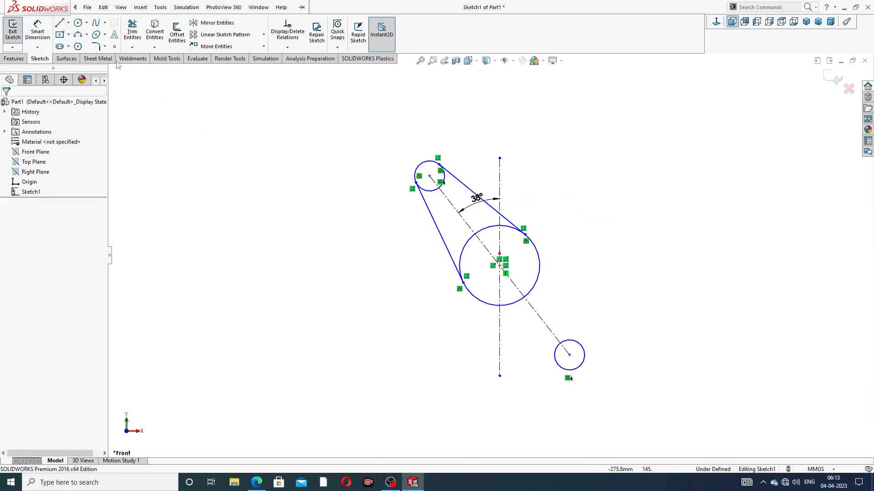
Sketch a tangent line about 81 mm long from the large circle's right side to the lower small circle's right side
{"action": "left_click", "coordinate": [59, 23]}
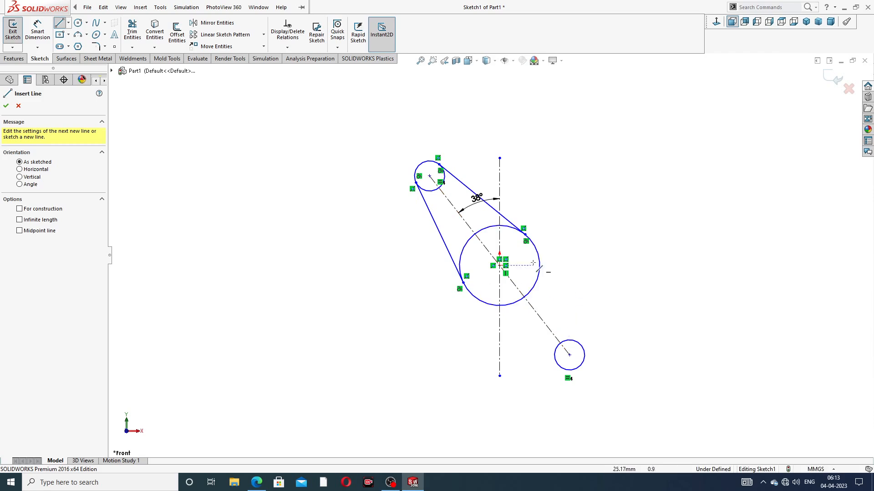
{"action": "left_click", "coordinate": [536, 248]}
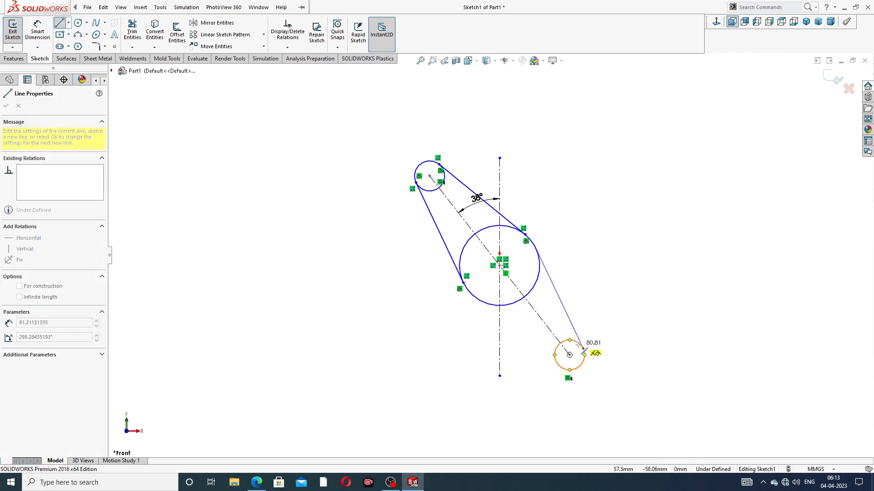
{"action": "left_click", "coordinate": [584, 348]}
{"action": "right_click", "coordinate": [571, 214]}
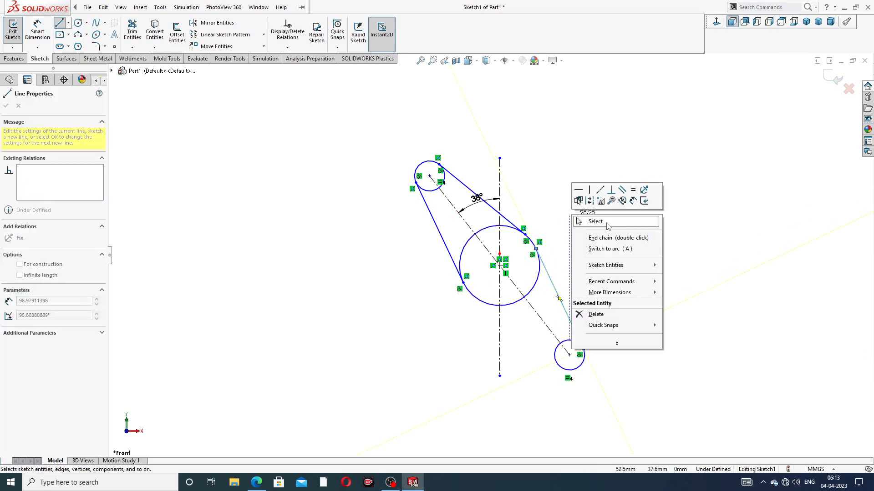
{"action": "left_click", "coordinate": [587, 220]}
Sketch a line about 69 mm long from the large circle's underside to the lower-left side of the lower small circle
{"action": "left_click", "coordinate": [60, 23]}
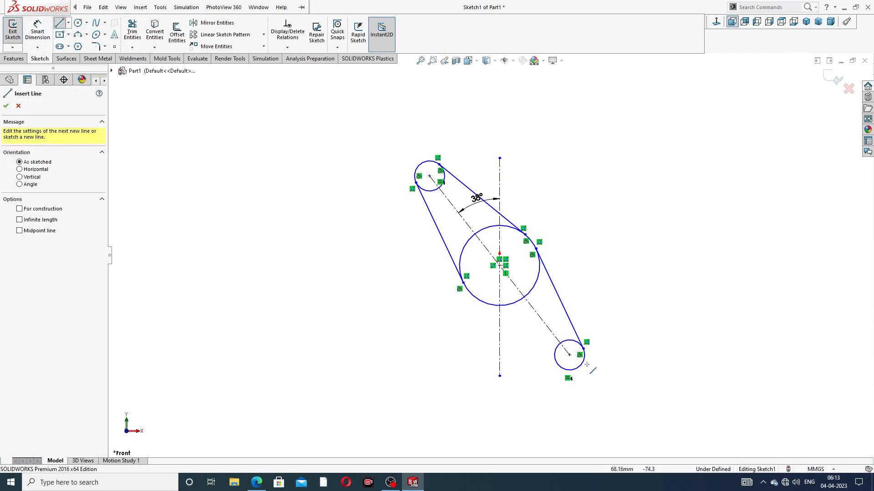
{"action": "left_click", "coordinate": [490, 304]}
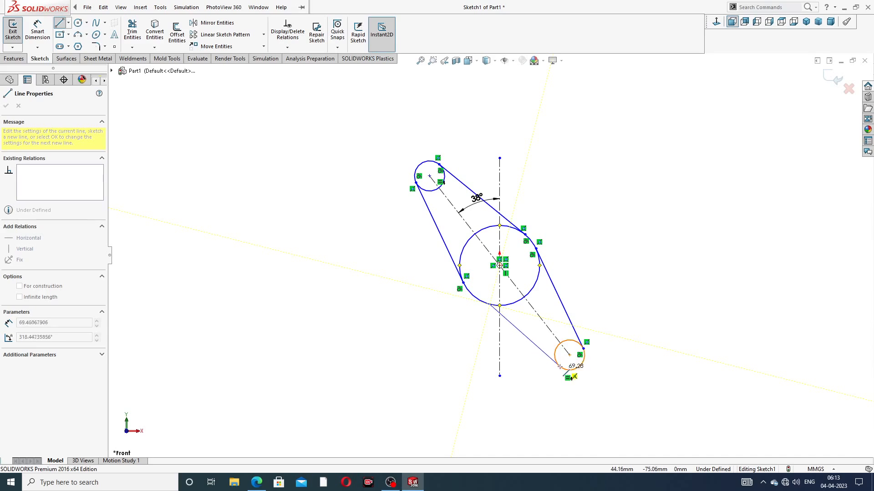
{"action": "left_click", "coordinate": [558, 364]}
{"action": "right_click", "coordinate": [614, 234]}
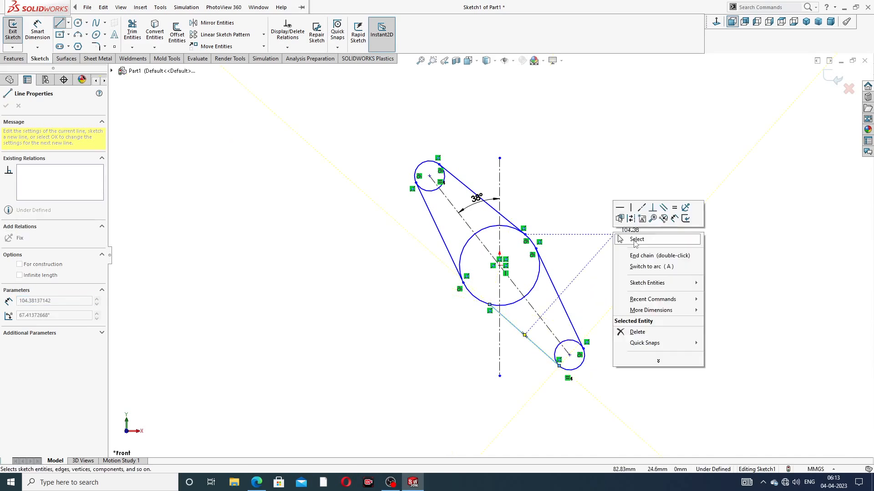
{"action": "left_click", "coordinate": [632, 239]}
Check the PDF drawing in Edge, return to SOLIDWORKS and dimension the distance between the two small circles' centers as 136 mm
{"action": "scroll", "coordinate": [545, 279], "scroll_direction": "down", "scroll_amount": 2}
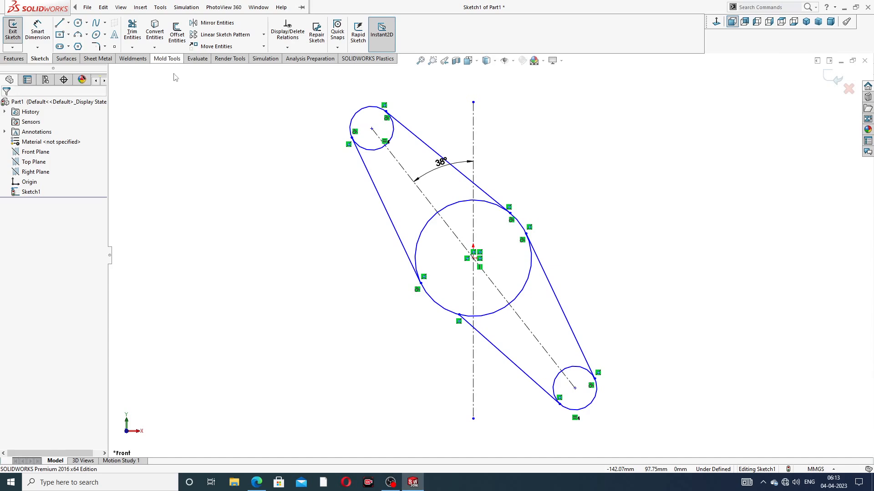
{"action": "left_click", "coordinate": [256, 482]}
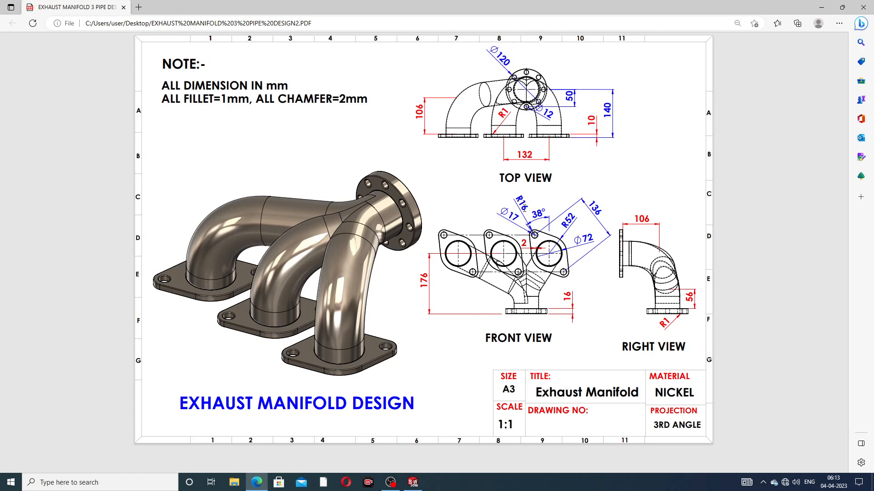
{"action": "left_click", "coordinate": [257, 482]}
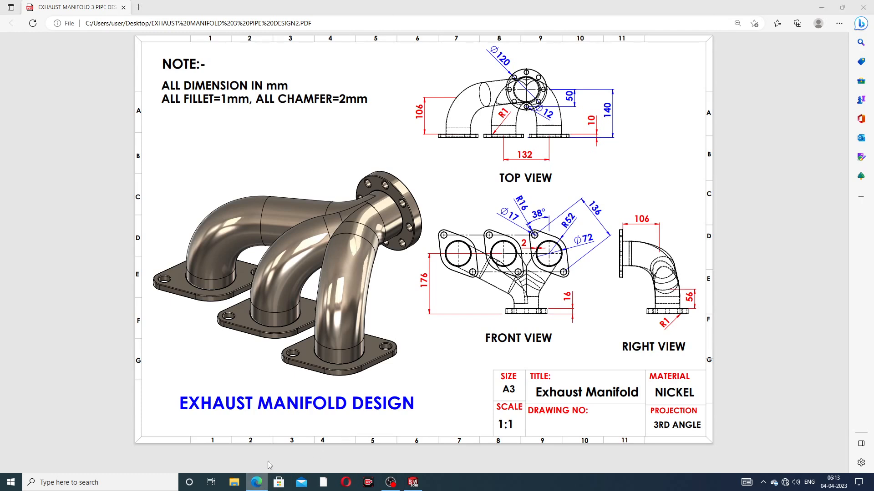
{"action": "left_click", "coordinate": [37, 31]}
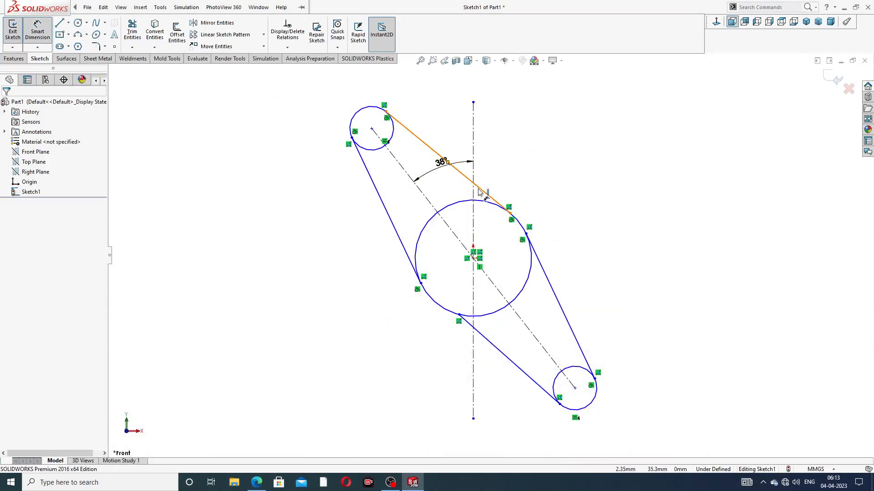
{"action": "left_click", "coordinate": [373, 130]}
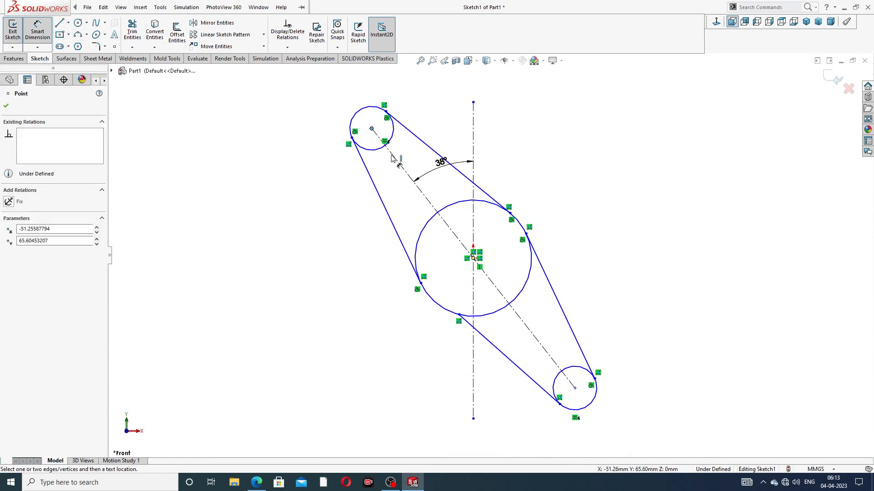
{"action": "left_click", "coordinate": [575, 389]}
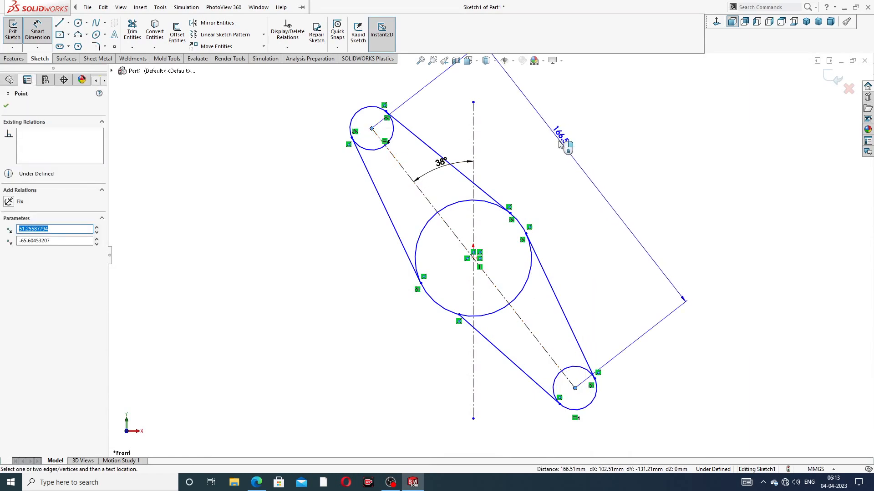
{"action": "left_click", "coordinate": [561, 152]}
{"action": "type", "text": "136"}
{"action": "key", "text": "Return"}
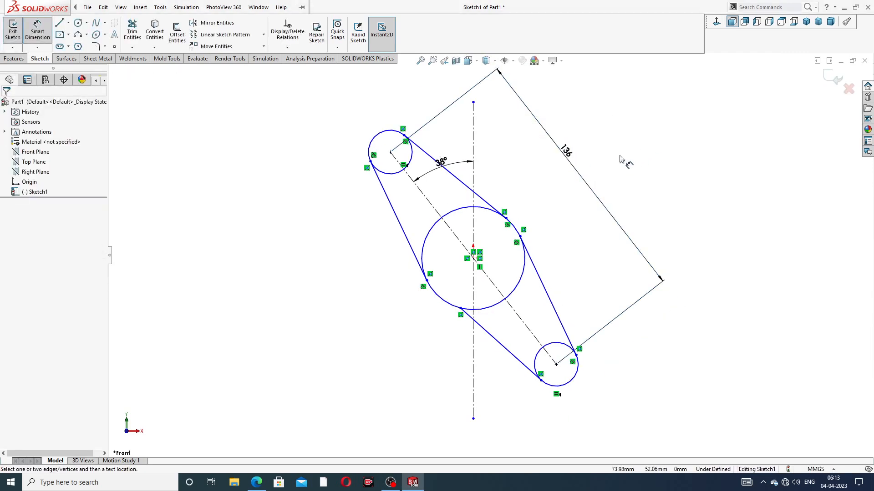
Dimension the upper small circle's diameter as 32 mm
{"action": "left_click", "coordinate": [417, 170]}
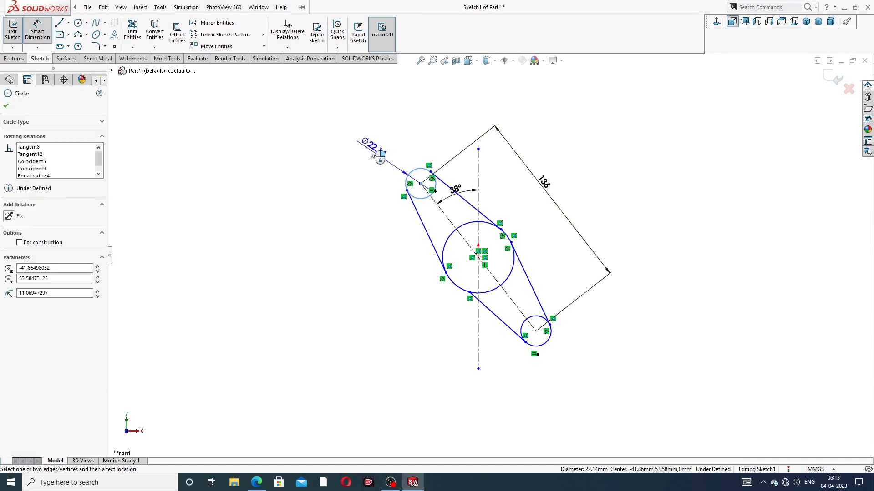
{"action": "left_click", "coordinate": [371, 146]}
{"action": "type", "text": "32"}
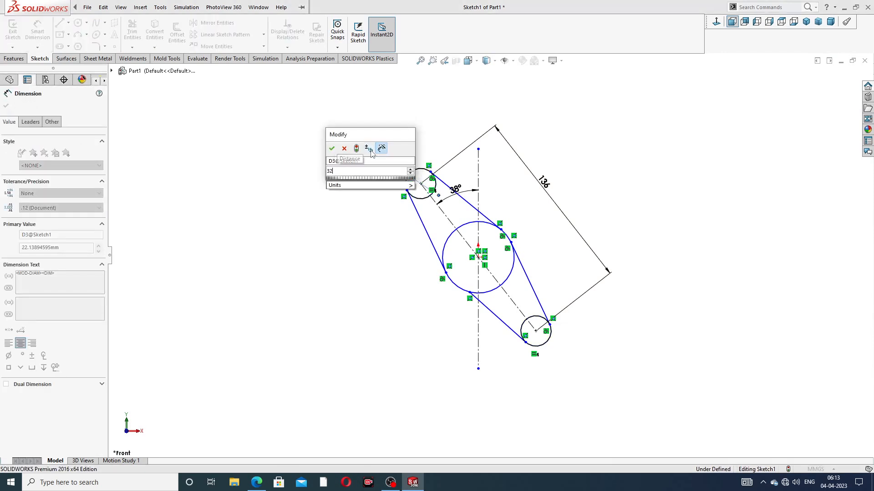
{"action": "key", "text": "Return"}
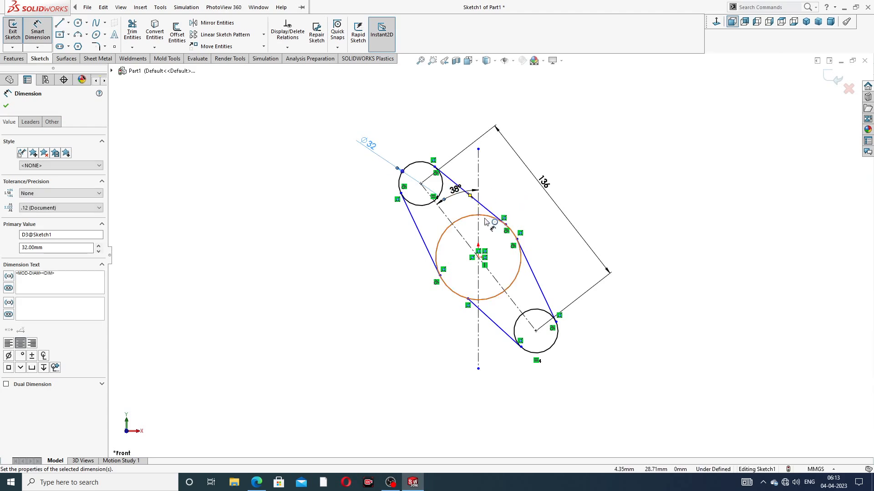
Dimension the large center circle's diameter as 104 mm
{"action": "left_click", "coordinate": [505, 225]}
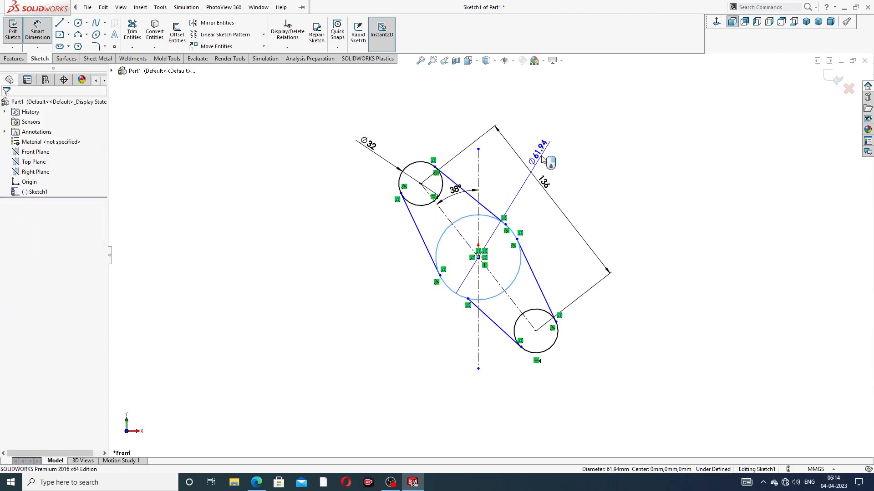
{"action": "left_click", "coordinate": [543, 182]}
{"action": "type", "text": "10"}
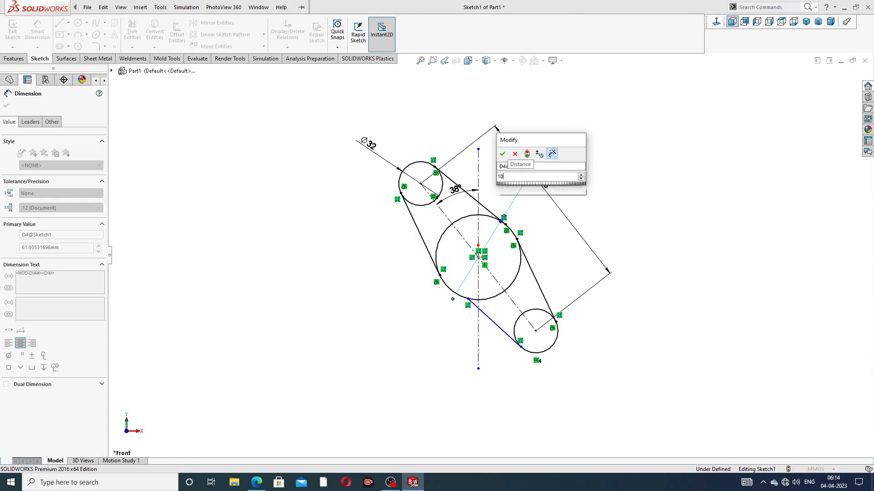
{"action": "key", "text": "Return"}
{"action": "left_click", "coordinate": [596, 153]}
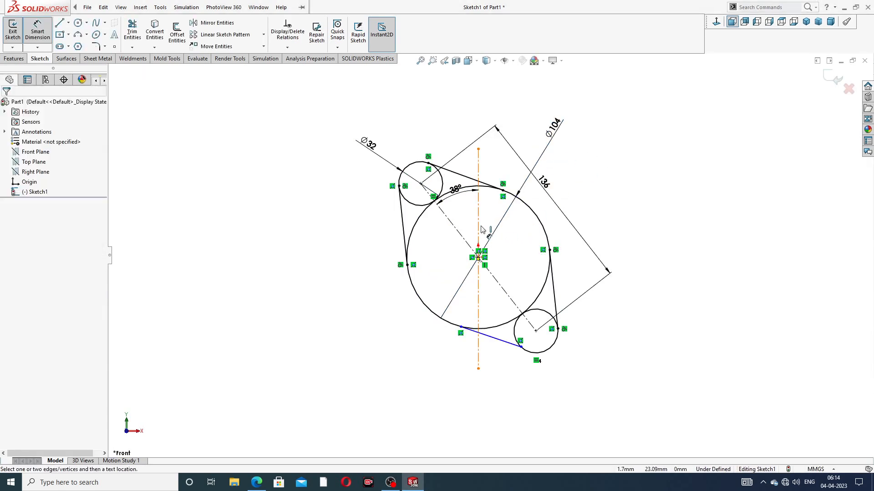
Leave dimensioning and move the 38° dimension outward, clear of the large circle
{"action": "scroll", "coordinate": [484, 227], "scroll_direction": "down", "scroll_amount": 2}
{"action": "right_click", "coordinate": [618, 151]}
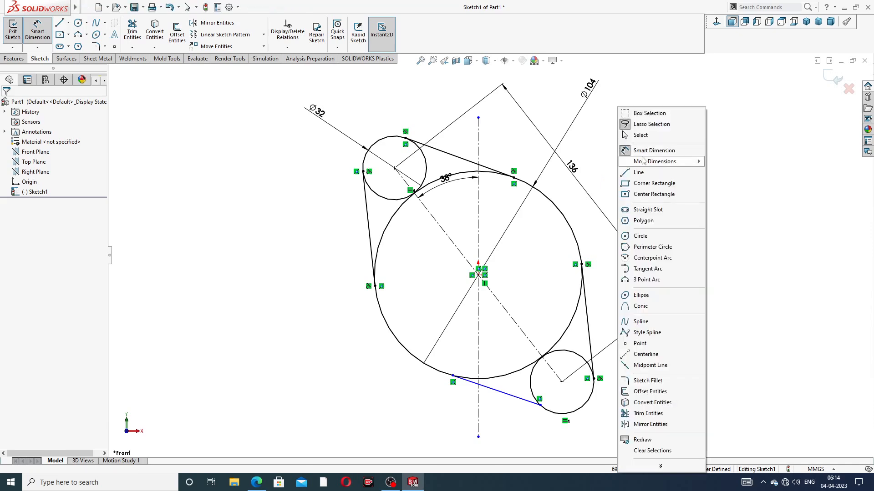
{"action": "left_click", "coordinate": [637, 135]}
{"action": "left_click_drag", "start_coordinate": [444, 182], "coordinate": [446, 142]}
{"action": "left_click", "coordinate": [624, 157]}
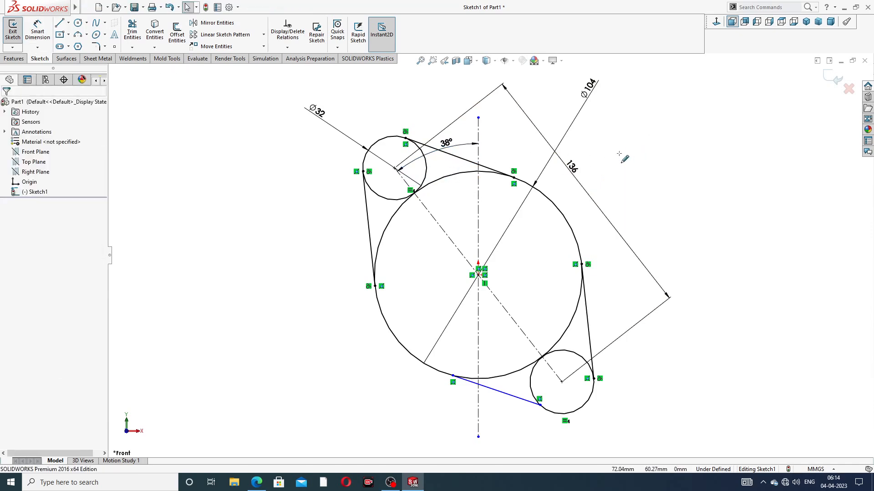
{"action": "scroll", "coordinate": [464, 148], "scroll_direction": "down", "scroll_amount": 2}
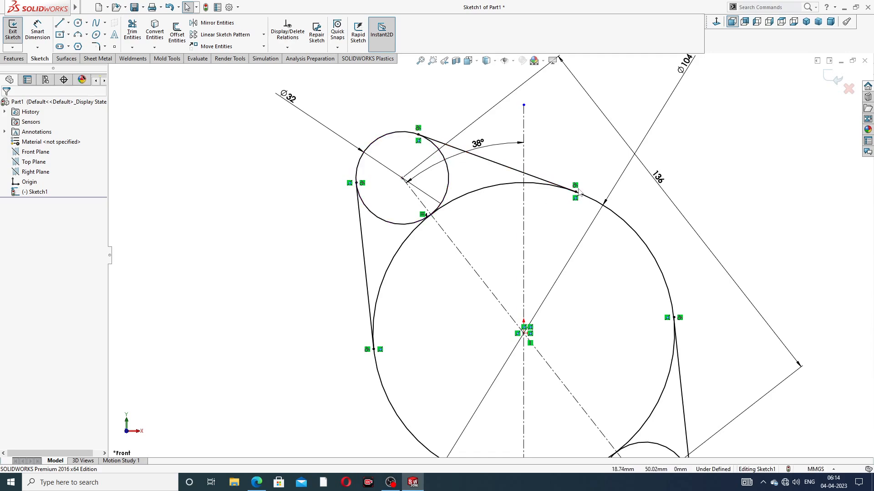
{"action": "scroll", "coordinate": [485, 332], "scroll_direction": "up", "scroll_amount": 3}
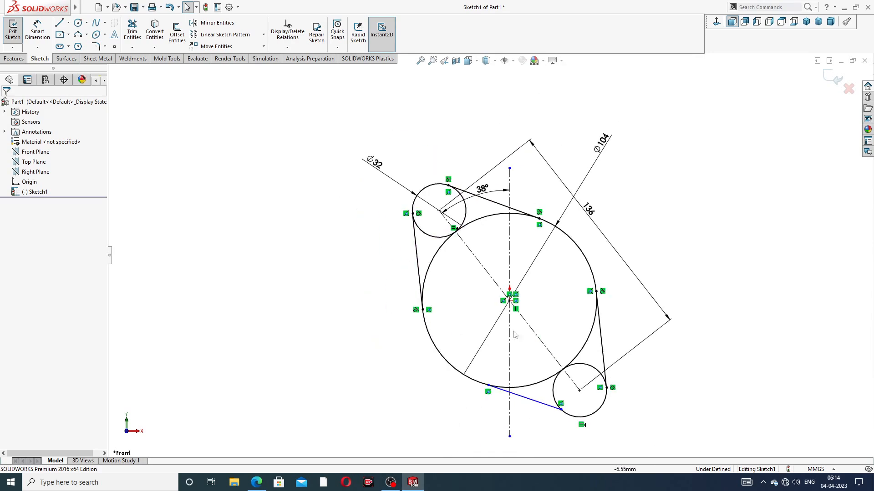
Make the under-defined lower tangent line tangent to both the large circle and the lower small circle
{"action": "scroll", "coordinate": [563, 392], "scroll_direction": "down", "scroll_amount": 3}
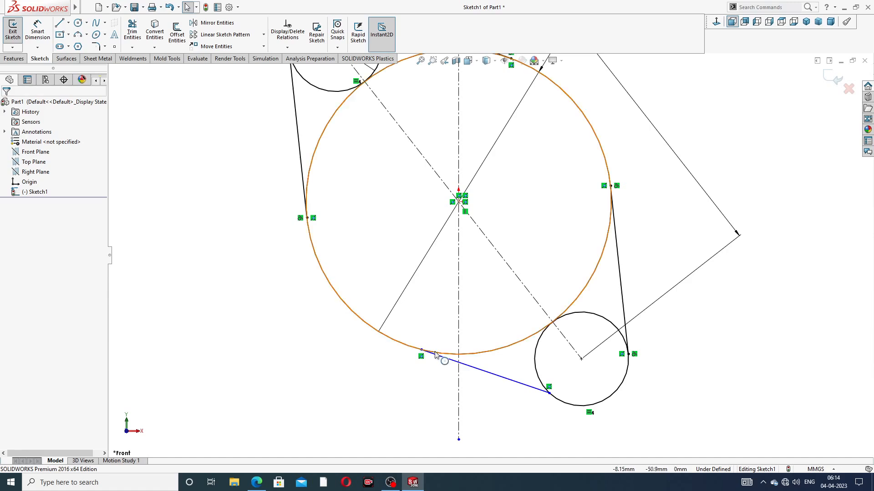
{"action": "left_click", "coordinate": [454, 354]}
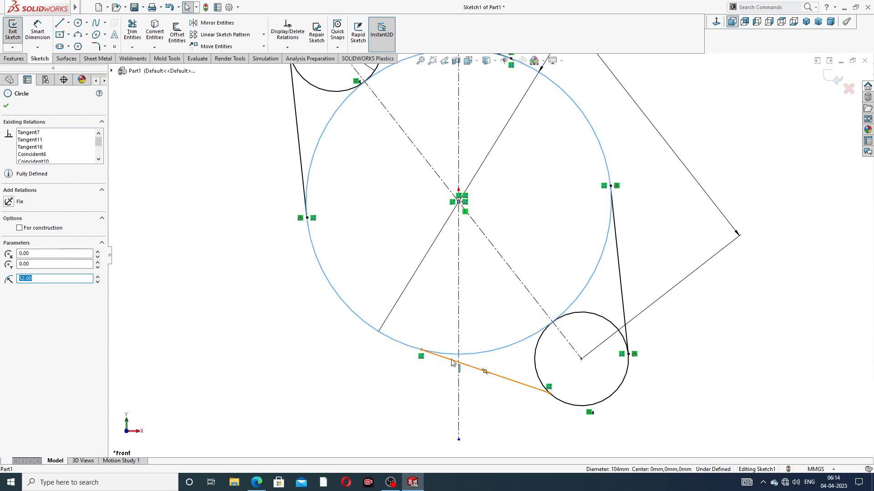
{"action": "left_click", "coordinate": [454, 363], "text": "ctrl"}
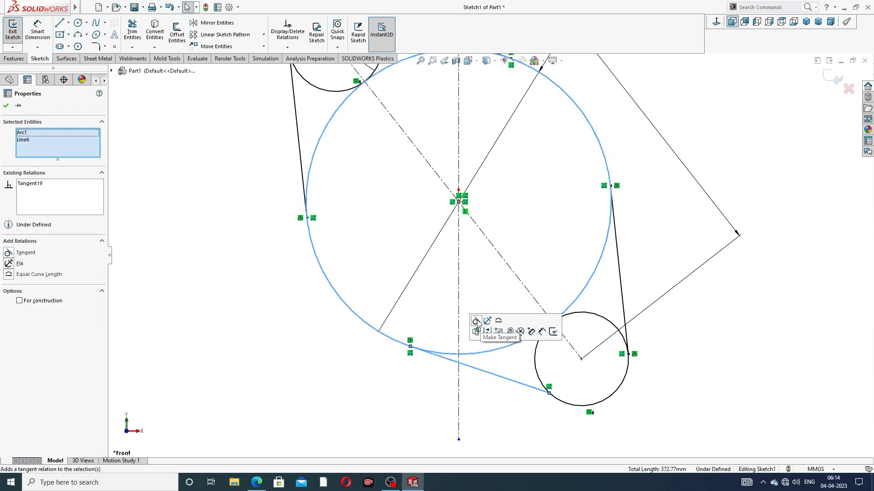
{"action": "left_click", "coordinate": [380, 390]}
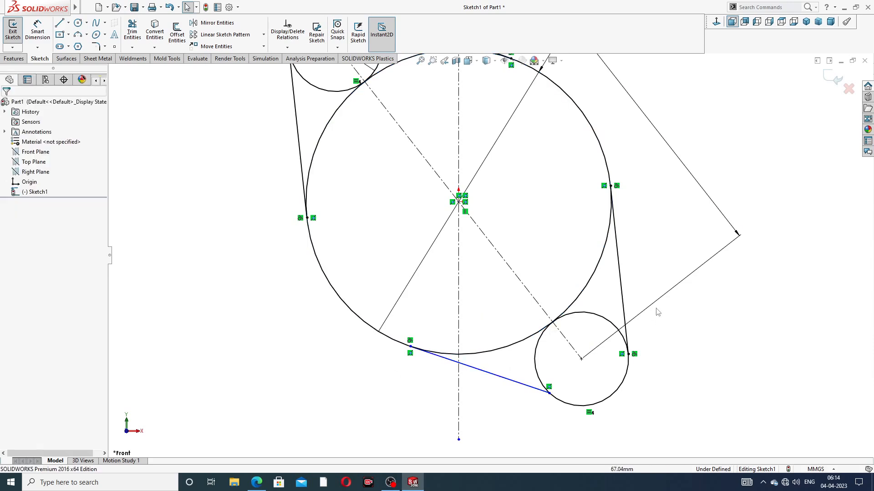
{"action": "left_click", "coordinate": [531, 395]}
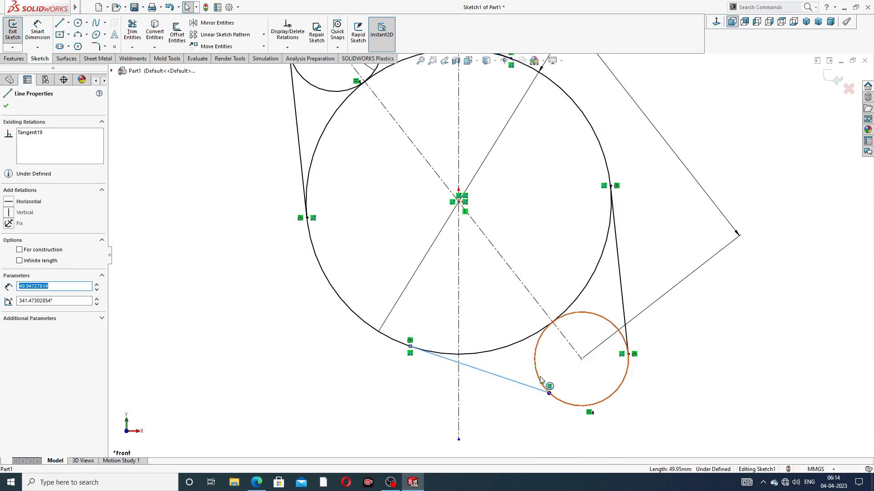
{"action": "left_click", "coordinate": [542, 381], "text": "ctrl"}
{"action": "left_click", "coordinate": [565, 348]}
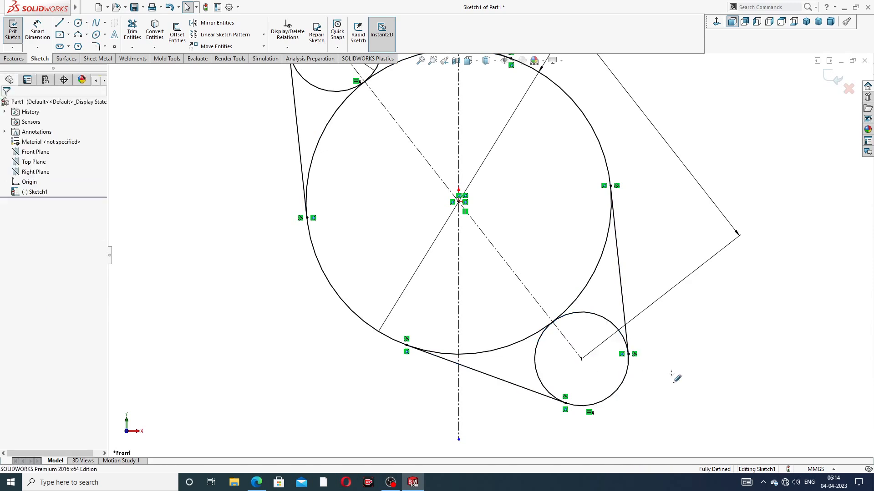
Trim away the inner arcs of the two small circles and the large circle's arcs inside the flange outline
{"action": "scroll", "coordinate": [680, 339], "scroll_direction": "up", "scroll_amount": 3}
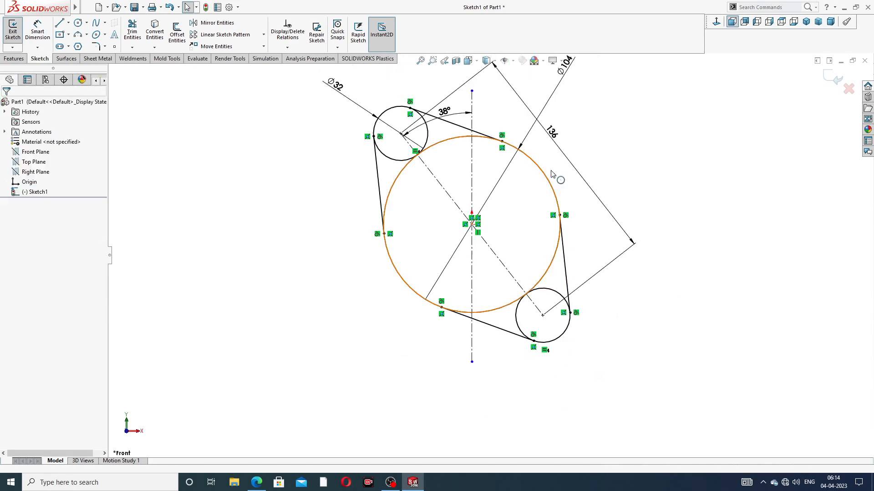
{"action": "middle_click_drag", "start_coordinate": [545, 190], "coordinate": [524, 214], "text": "ctrl"}
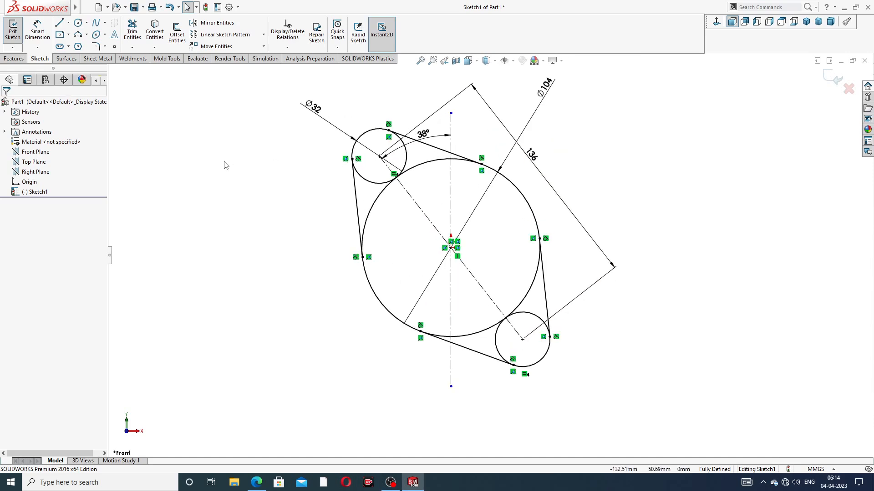
{"action": "left_click", "coordinate": [132, 32]}
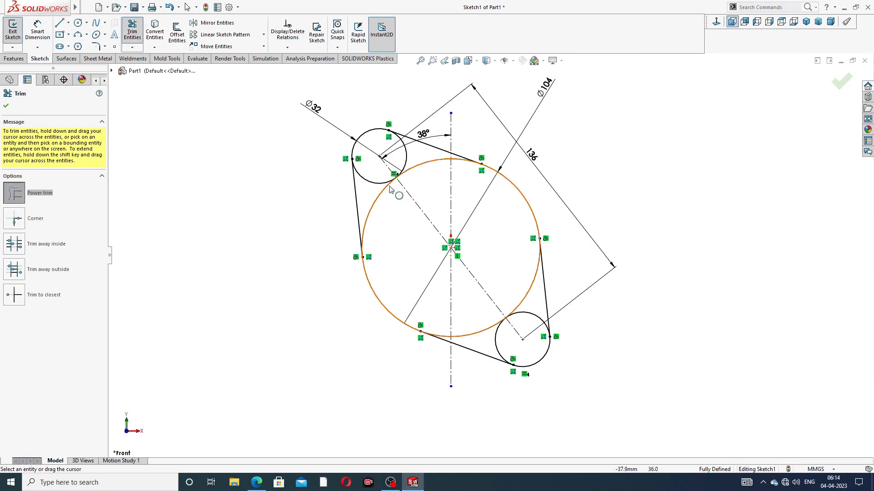
{"action": "scroll", "coordinate": [382, 170], "scroll_direction": "down", "scroll_amount": 2}
{"action": "mouse_move", "coordinate": [380, 224]}
{"action": "left_mouse_down"}
{"action": "mouse_move", "coordinate": [375, 202]}
{"action": "mouse_move", "coordinate": [404, 185]}
{"action": "mouse_move", "coordinate": [411, 156]}
{"action": "left_mouse_up"}
{"action": "left_click_drag", "start_coordinate": [593, 322], "coordinate": [587, 388]}
{"action": "left_click_drag", "start_coordinate": [528, 384], "coordinate": [563, 410]}
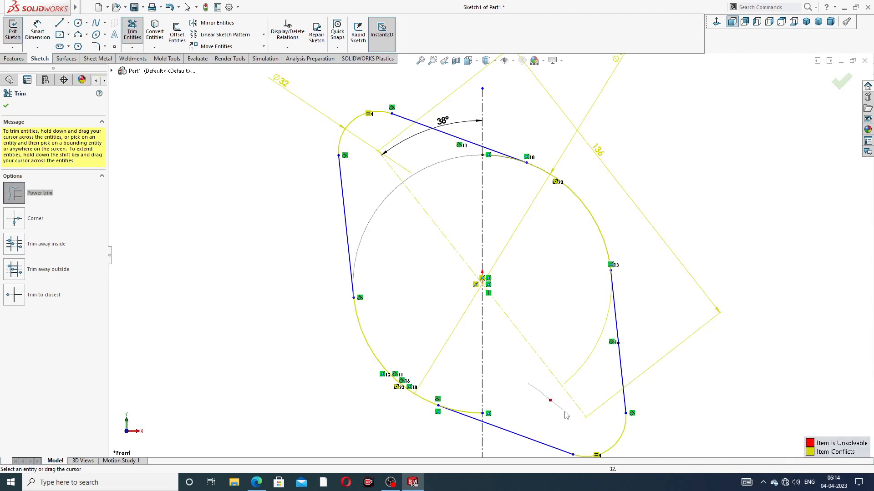
Trim the leftover large-circle arc pieces beside the vertical centerline inside the flange outline, and finish trimming
{"action": "scroll", "coordinate": [482, 416], "scroll_direction": "down", "scroll_amount": 4}
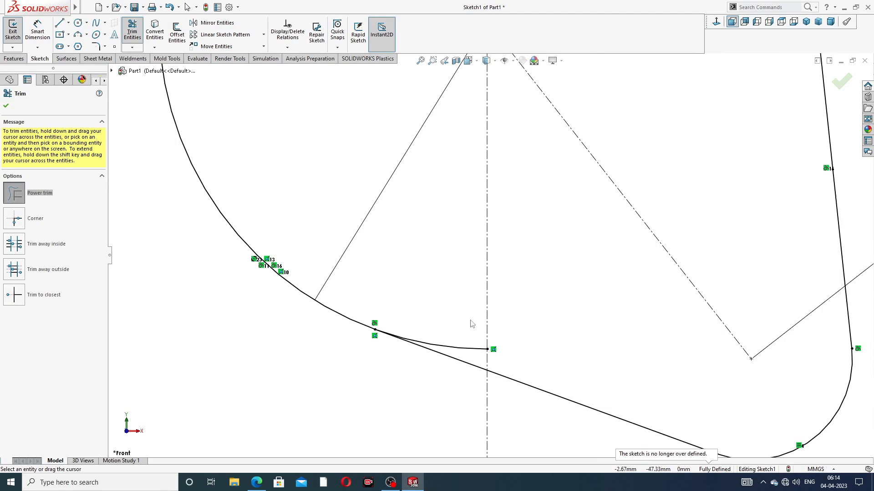
{"action": "left_click_drag", "start_coordinate": [478, 344], "coordinate": [500, 314]}
{"action": "scroll", "coordinate": [564, 182], "scroll_direction": "up", "scroll_amount": 5}
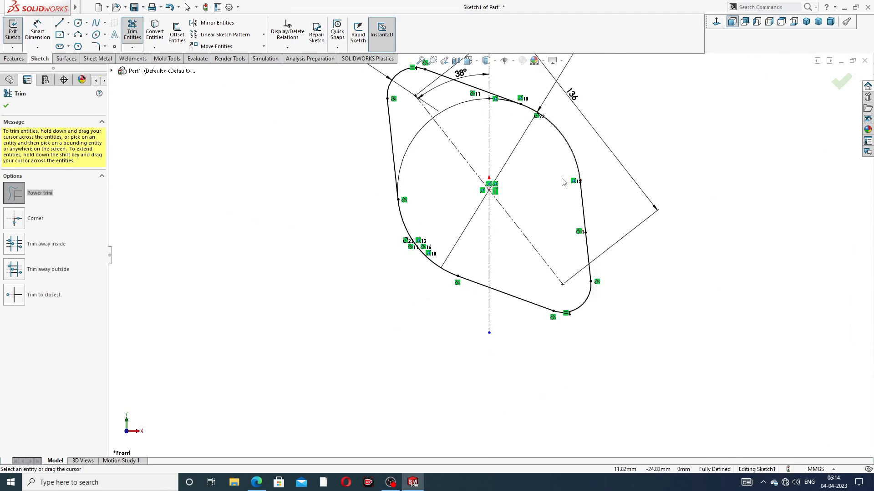
{"action": "scroll", "coordinate": [546, 209], "scroll_direction": "down", "scroll_amount": 5}
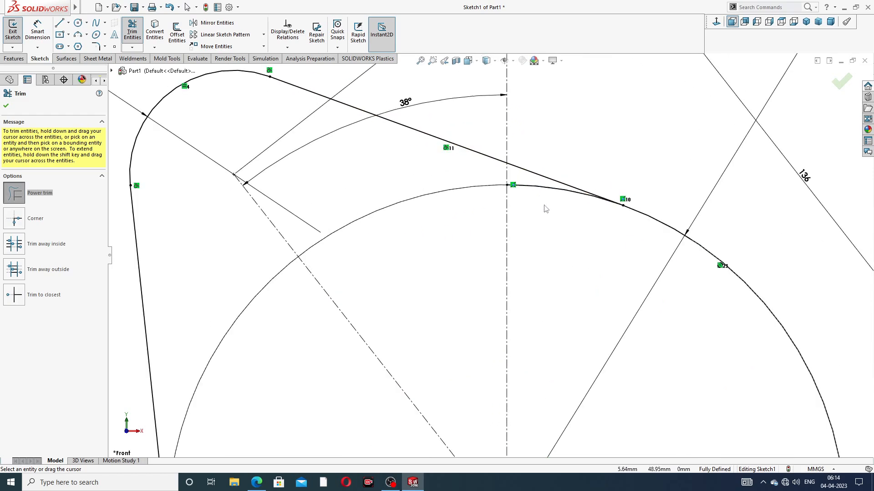
{"action": "scroll", "coordinate": [550, 191], "scroll_direction": "up", "scroll_amount": 6}
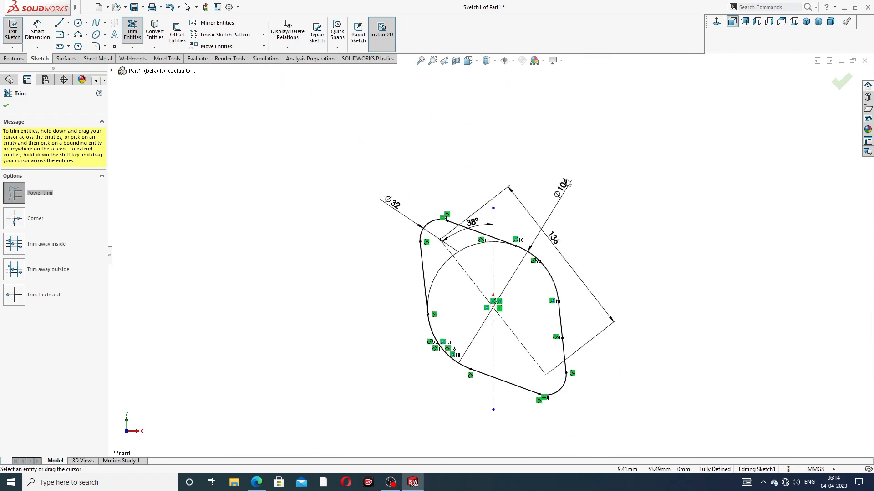
{"action": "scroll", "coordinate": [505, 407], "scroll_direction": "down", "scroll_amount": 3}
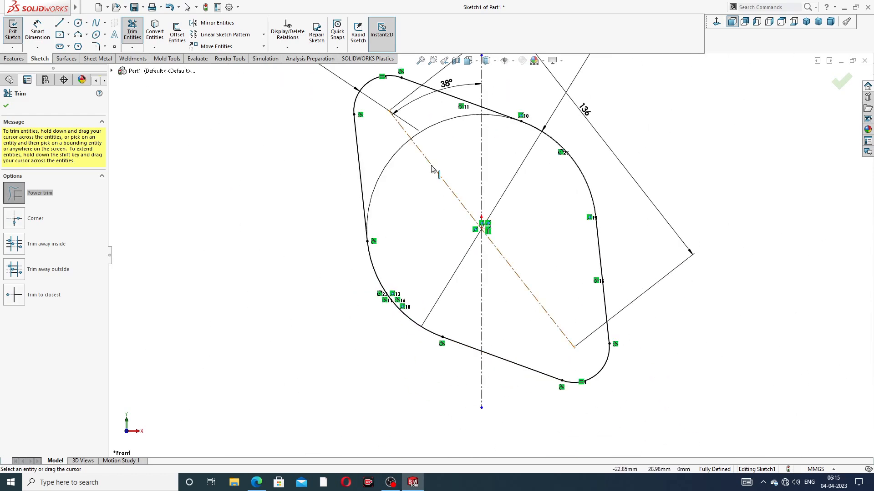
{"action": "left_click", "coordinate": [6, 106]}
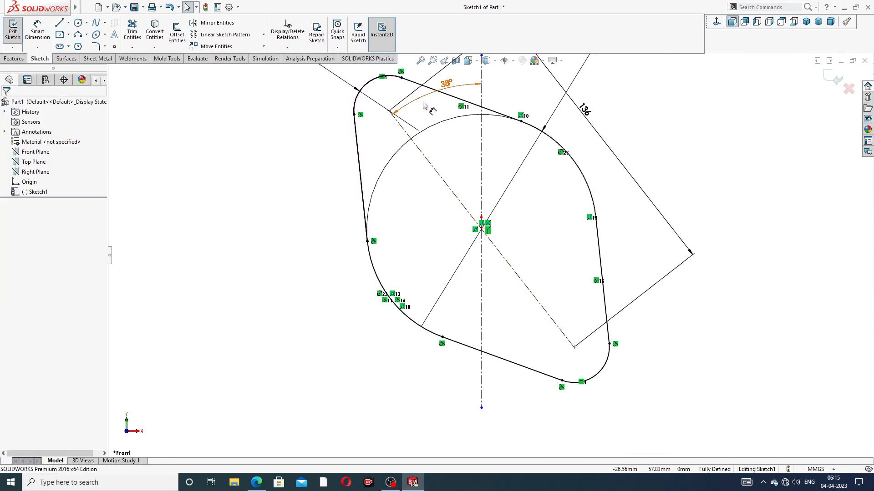
Move the 38° dimension outward, above the flange outline
{"action": "scroll", "coordinate": [452, 138], "scroll_direction": "up", "scroll_amount": 2}
{"action": "left_click_drag", "start_coordinate": [463, 153], "coordinate": [455, 126]}
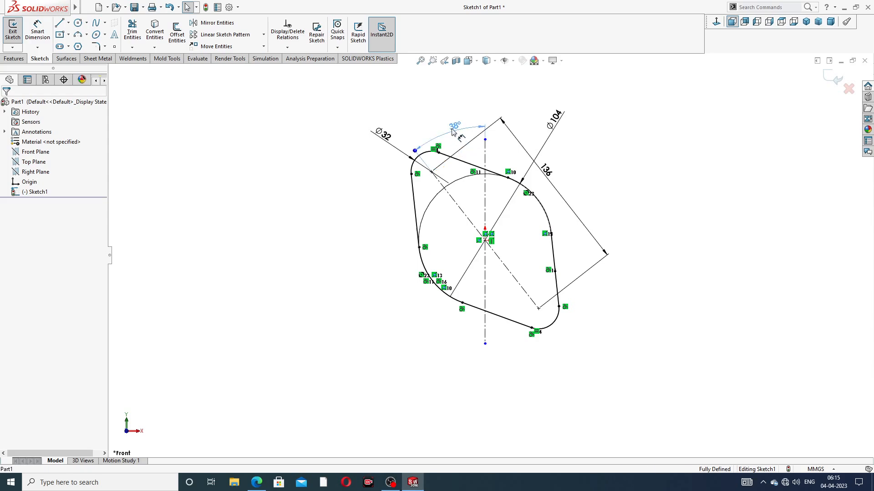
{"action": "left_click", "coordinate": [605, 137]}
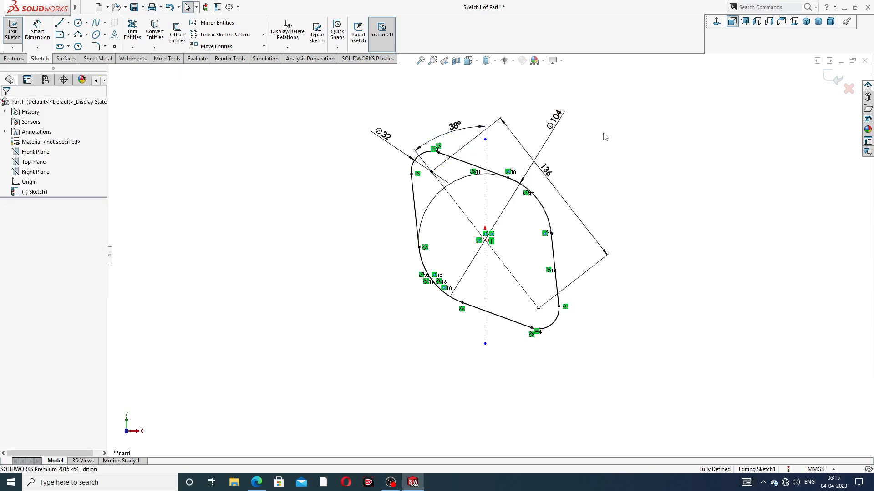
Extrude the flange outline 10 mm as a blind boss, checking the plate thickness in the PDF drawing in Edge
{"action": "left_click", "coordinate": [13, 59]}
{"action": "left_click", "coordinate": [17, 34]}
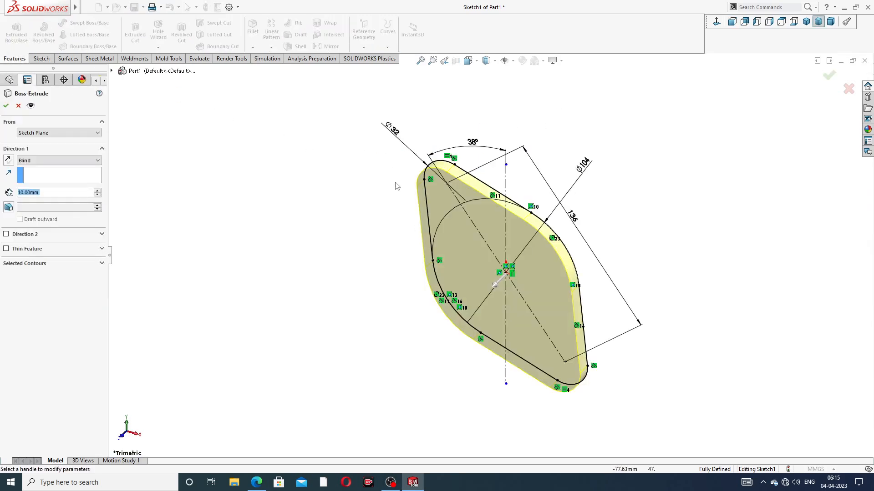
{"action": "left_click", "coordinate": [256, 483]}
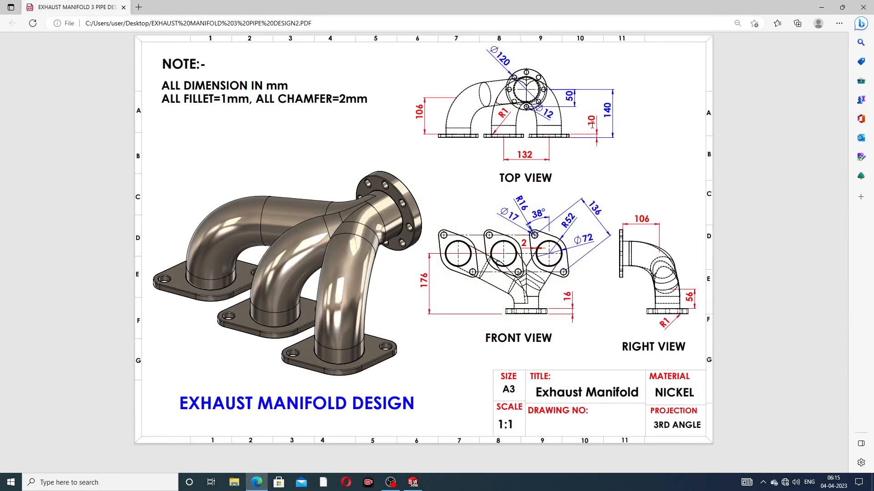
{"action": "left_click", "coordinate": [257, 482]}
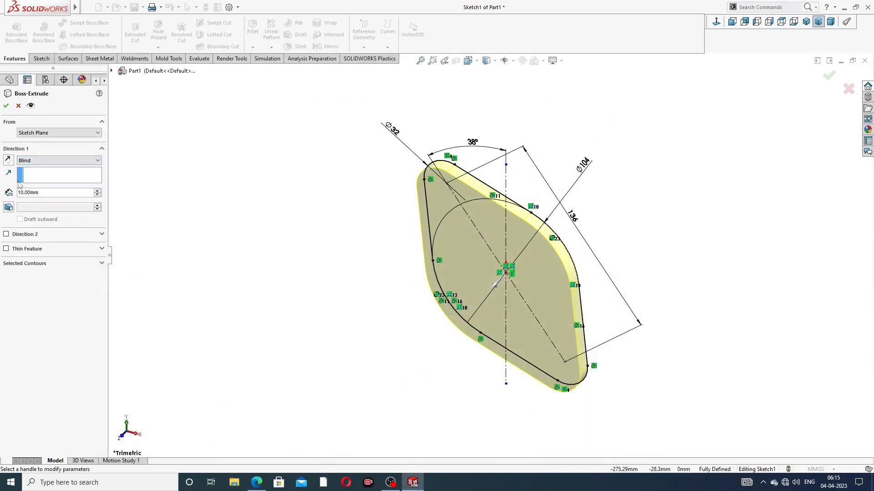
{"action": "left_click", "coordinate": [6, 107]}
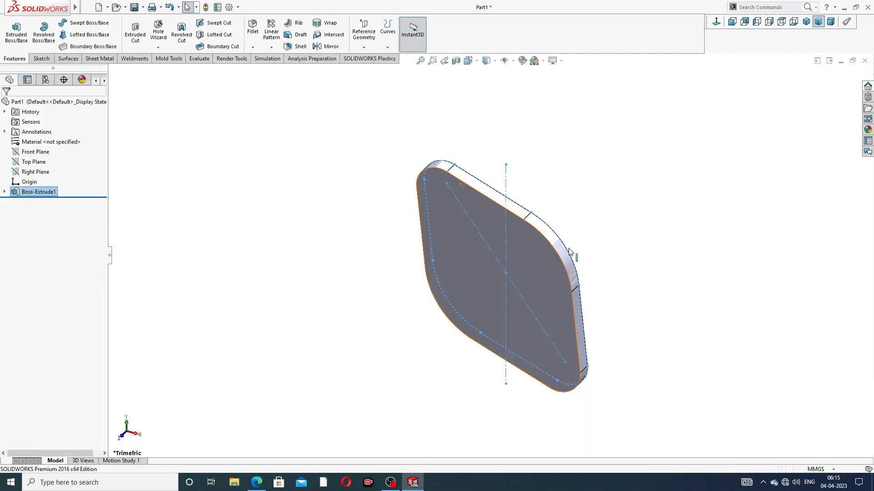
Start a sketch on the plate's front face, view it straight on, and check the hole sizes in the PDF drawing in Edge
{"action": "middle_click_drag", "start_coordinate": [509, 272], "coordinate": [492, 246]}
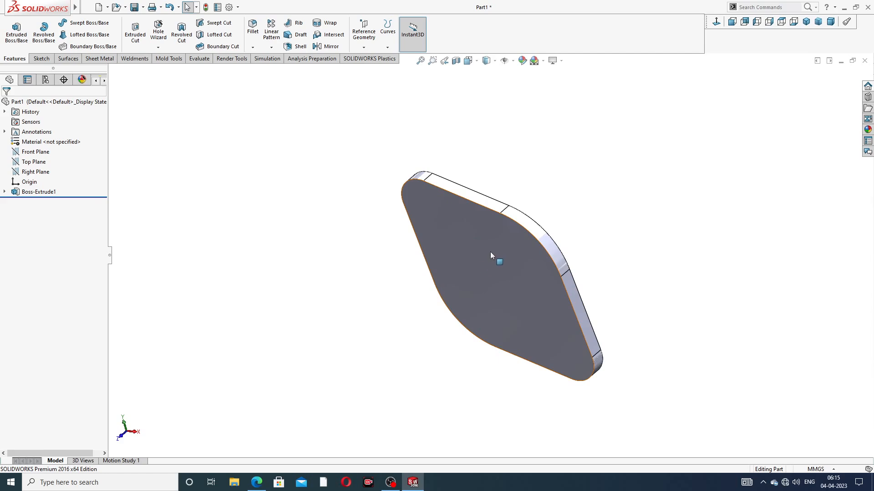
{"action": "left_click", "coordinate": [490, 252]}
{"action": "left_click", "coordinate": [516, 226]}
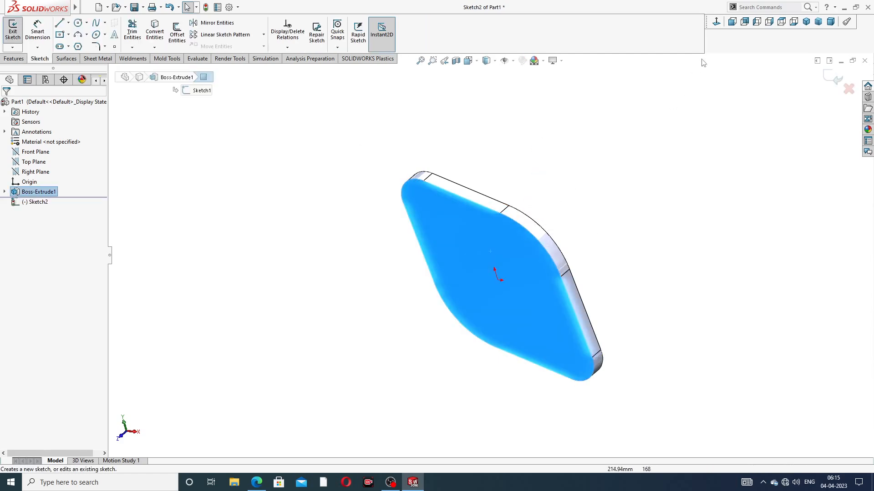
{"action": "left_click", "coordinate": [716, 21]}
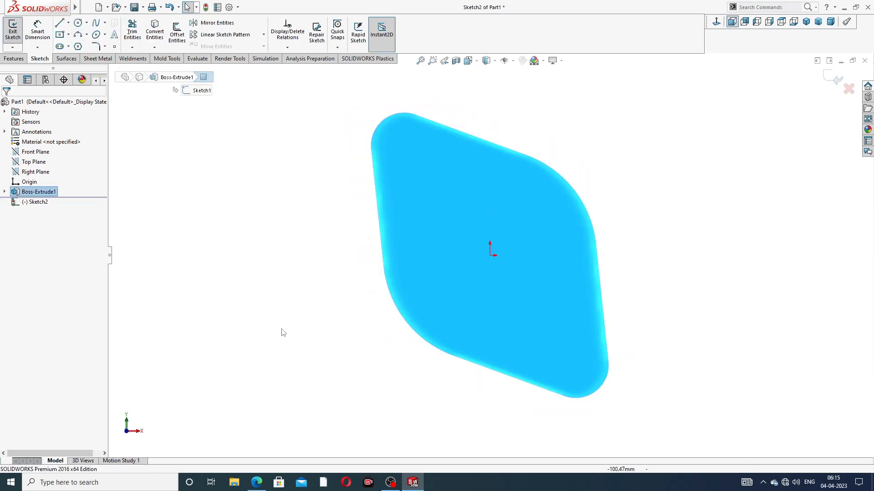
{"action": "left_click", "coordinate": [257, 482]}
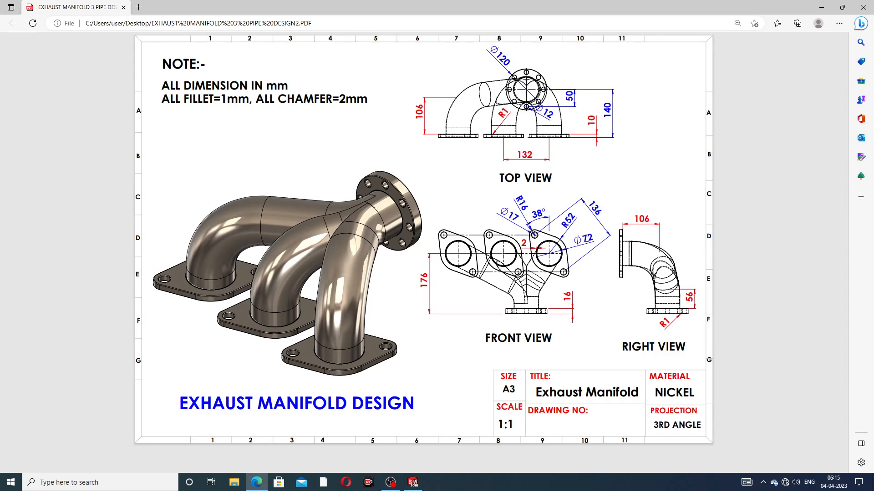
{"action": "left_click", "coordinate": [257, 482]}
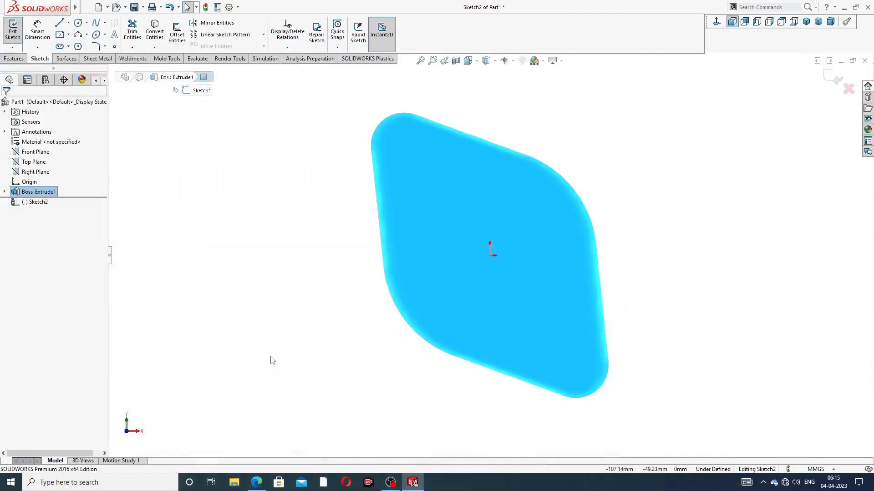
Sketch a circle about 65 mm in diameter at the origin and small circles, about 15 mm for the upper one, concentric with both rounded corners
{"action": "left_click", "coordinate": [78, 23]}
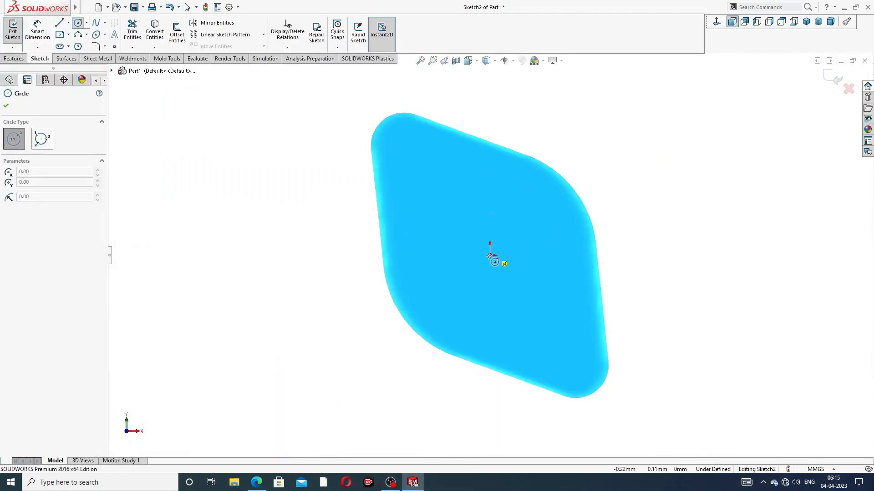
{"action": "left_click", "coordinate": [490, 256]}
{"action": "left_click", "coordinate": [504, 190]}
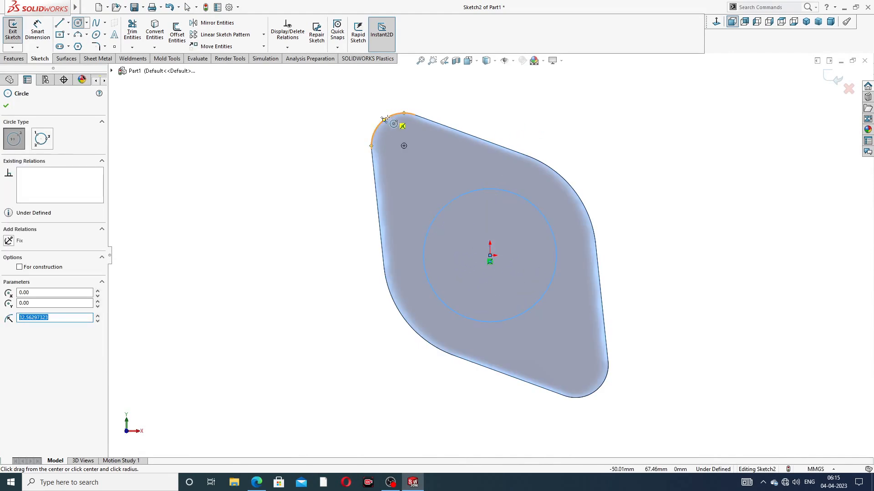
{"action": "left_click", "coordinate": [404, 146]}
{"action": "left_click", "coordinate": [398, 133]}
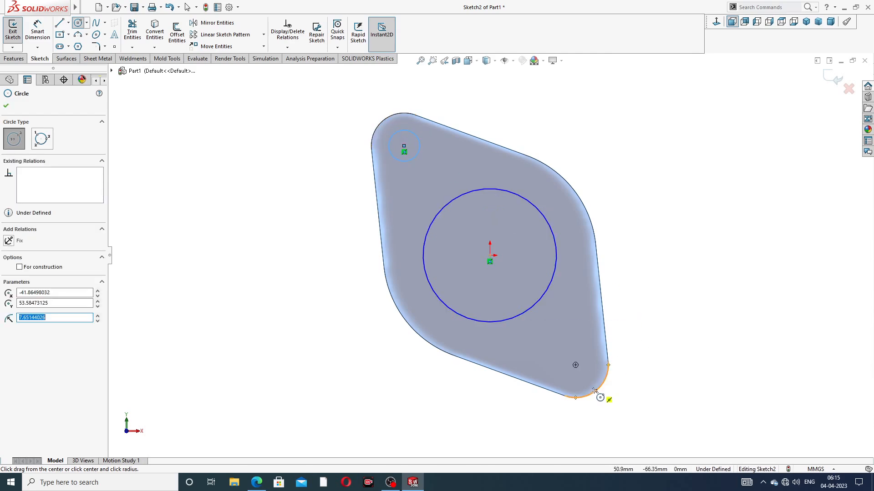
{"action": "left_click", "coordinate": [575, 365]}
{"action": "left_click", "coordinate": [589, 359]}
{"action": "right_click", "coordinate": [657, 297]}
{"action": "left_click", "coordinate": [669, 297]}
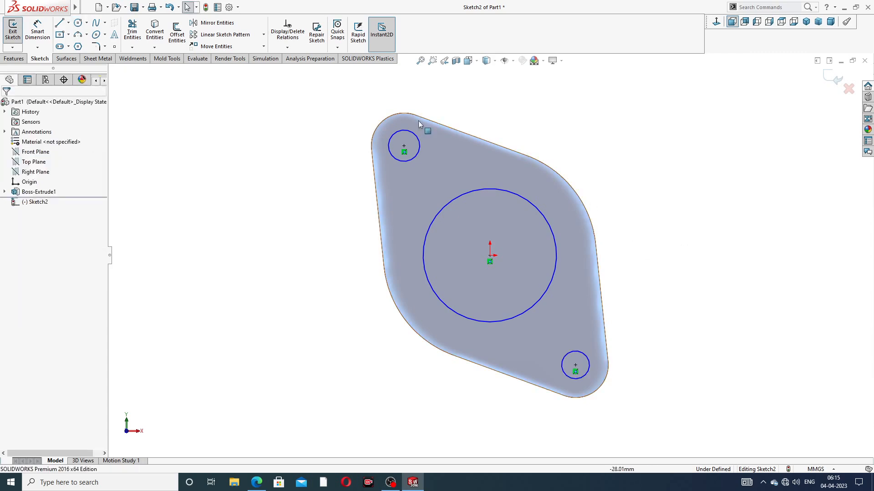
Make the two small corner circles equal in size
{"action": "left_click", "coordinate": [413, 139]}
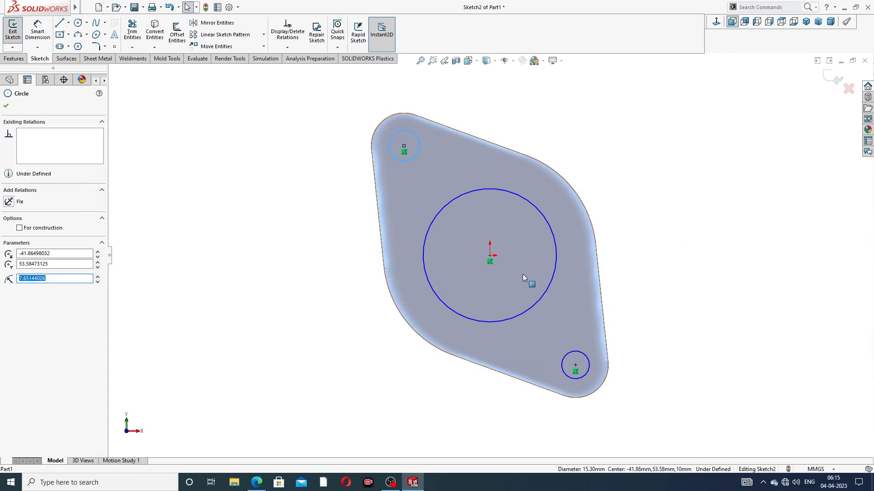
{"action": "left_click", "coordinate": [571, 352], "text": "ctrl"}
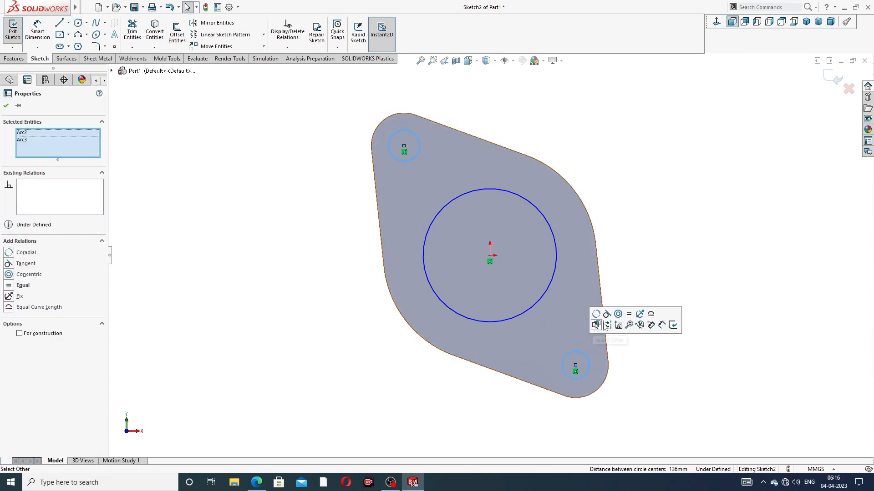
{"action": "left_click", "coordinate": [629, 314]}
{"action": "left_click", "coordinate": [621, 221]}
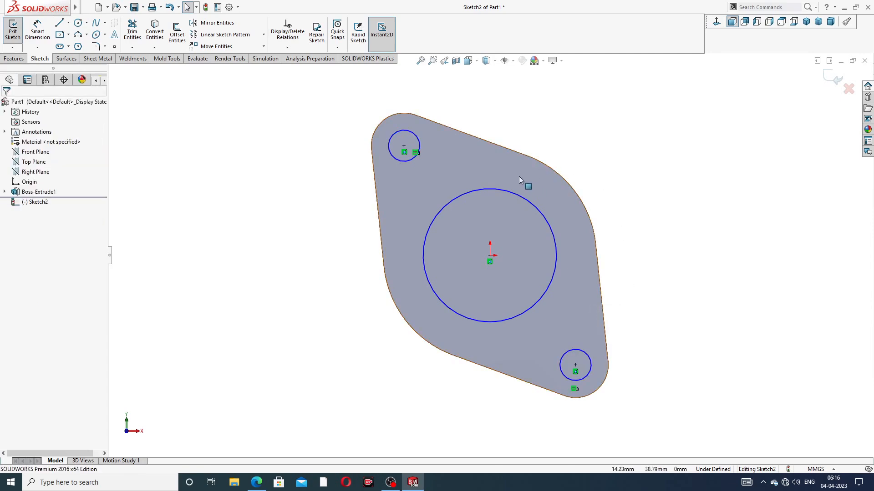
Dimension the central circle to 72 mm diameter and the upper corner circle to 17 mm diameter
{"action": "left_click", "coordinate": [37, 30]}
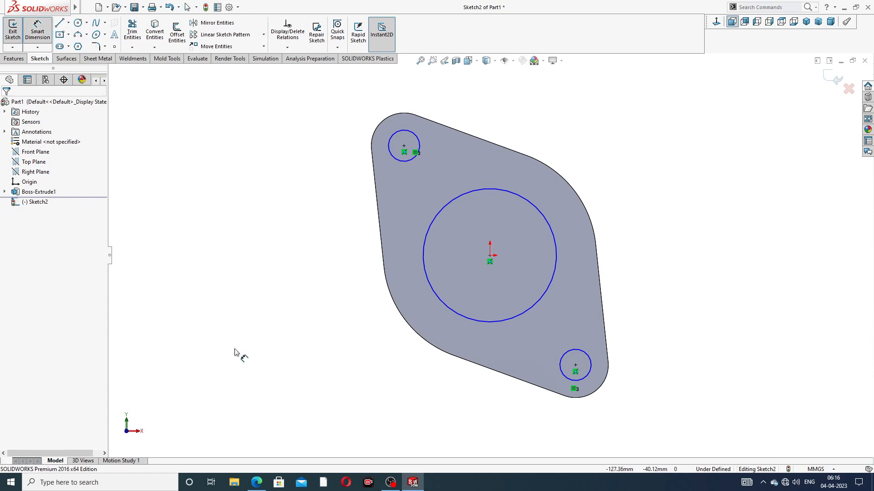
{"action": "left_click", "coordinate": [541, 205]}
{"action": "left_click", "coordinate": [601, 167]}
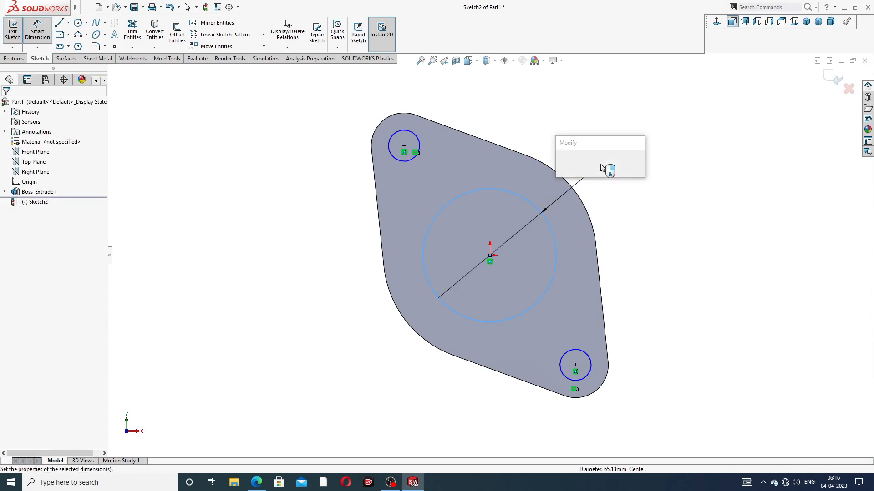
{"action": "key", "text": "Return"}
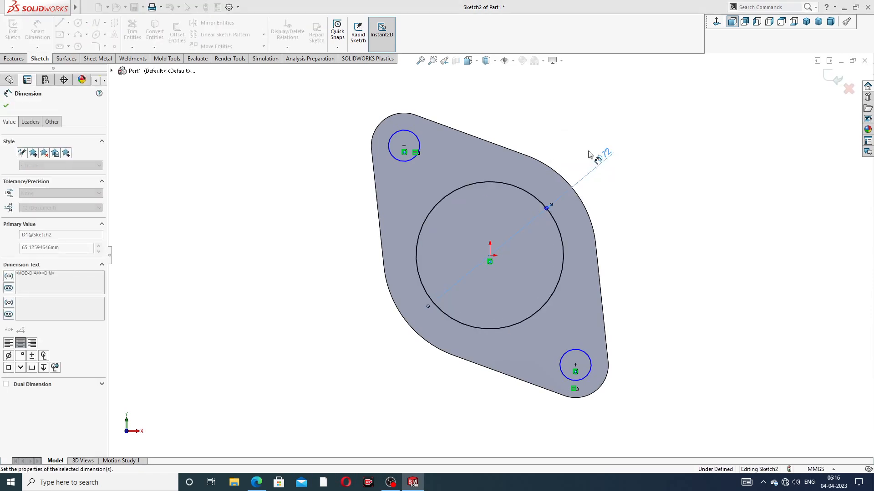
{"action": "left_click", "coordinate": [416, 139]}
{"action": "left_click", "coordinate": [362, 123]}
{"action": "type", "text": "17"}
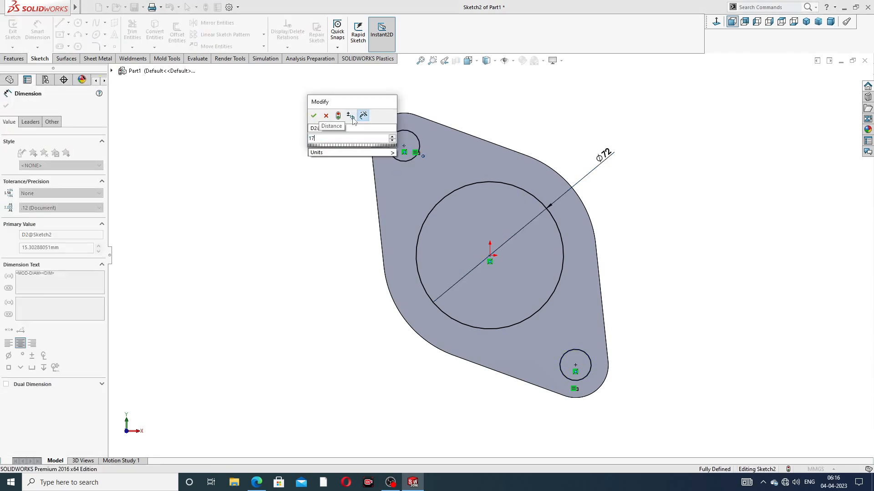
{"action": "key", "text": "Return"}
{"action": "left_click", "coordinate": [507, 101]}
{"action": "right_click", "coordinate": [536, 109]}
{"action": "left_click", "coordinate": [569, 134]}
Cut the pipe hole and both bolt holes through the flange with a Through All Extruded Cut
{"action": "left_click", "coordinate": [18, 59]}
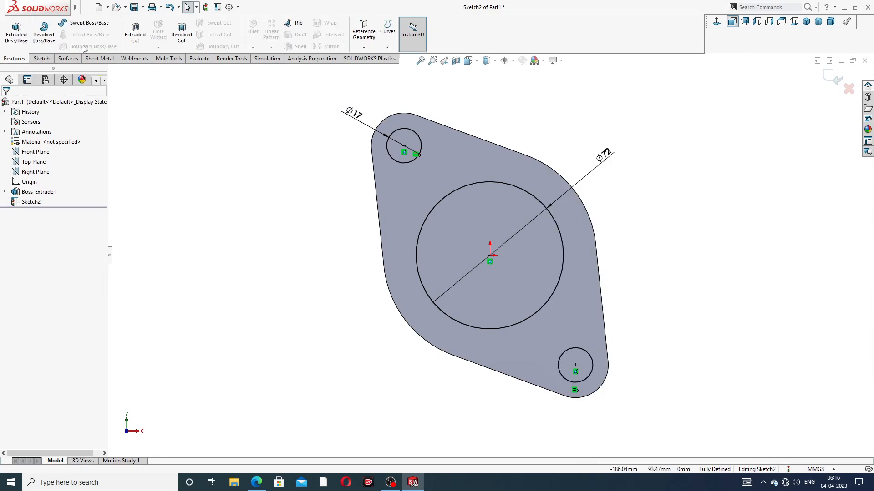
{"action": "left_click", "coordinate": [135, 32]}
{"action": "middle_click_drag", "start_coordinate": [258, 206], "coordinate": [226, 194]}
{"action": "left_click", "coordinate": [51, 162]}
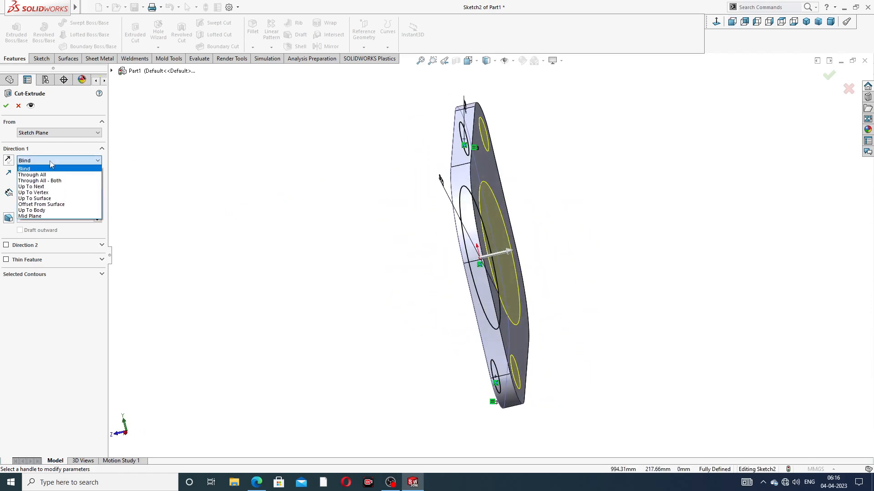
{"action": "left_click", "coordinate": [49, 175]}
{"action": "left_click", "coordinate": [6, 107]}
{"action": "middle_click_drag", "start_coordinate": [320, 197], "coordinate": [367, 144]}
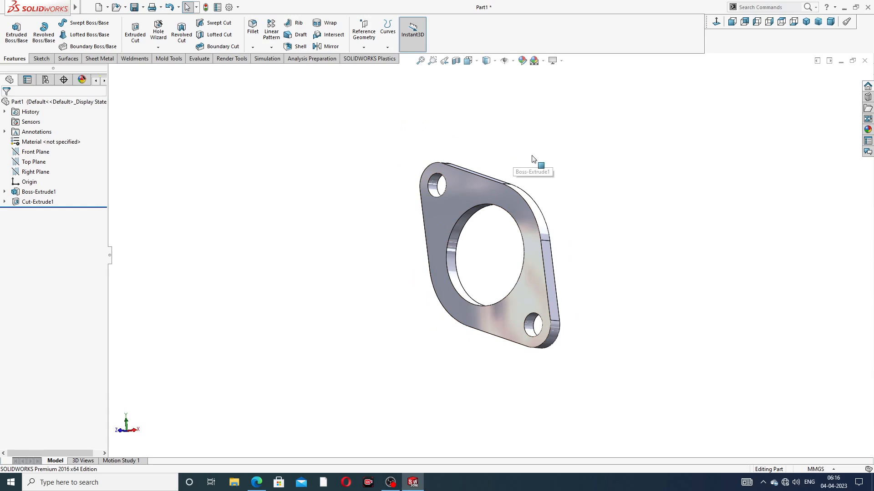
{"action": "mouse_move", "coordinate": [556, 194]}
{"action": "middle_mouse_down"}
{"action": "mouse_move", "coordinate": [587, 173]}
{"action": "mouse_move", "coordinate": [565, 201]}
{"action": "middle_mouse_up"}
Check the flange spacing in the PDF drawing in Edge, and start a sketch on the flange's front face, viewed straight on
{"action": "left_click", "coordinate": [257, 483]}
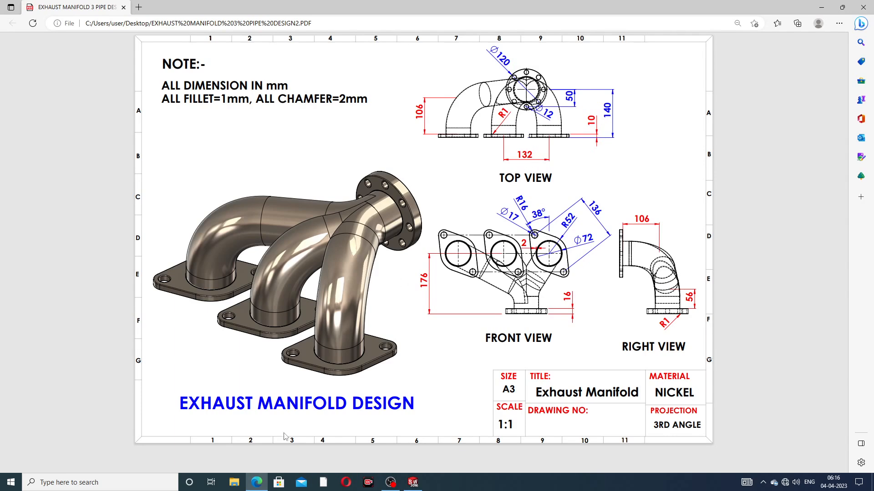
{"action": "left_click", "coordinate": [256, 484]}
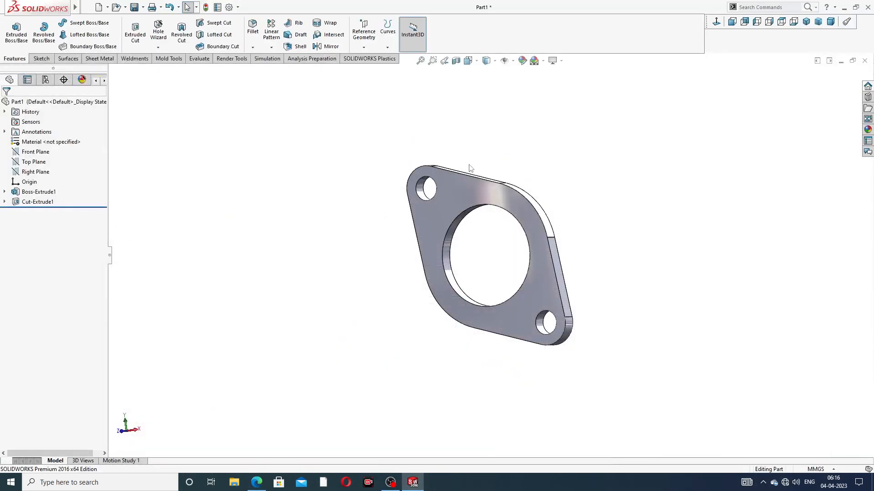
{"action": "left_click", "coordinate": [463, 187]}
{"action": "left_click", "coordinate": [502, 154]}
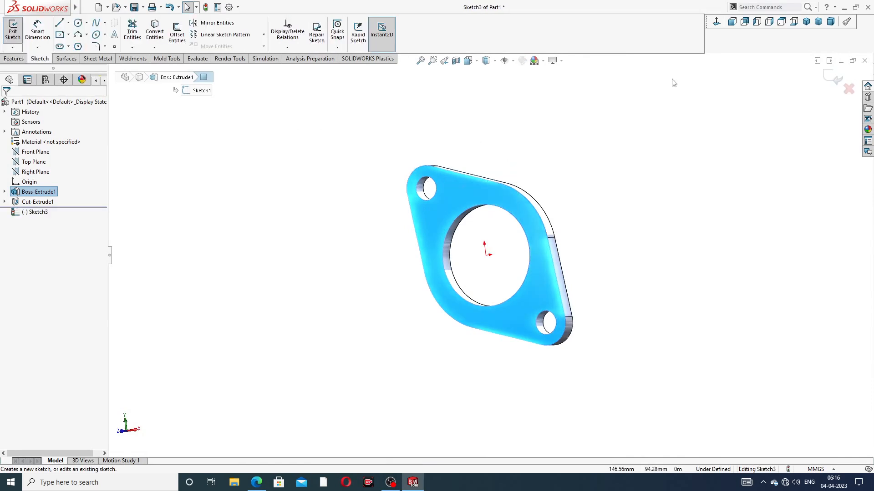
{"action": "left_click", "coordinate": [716, 22]}
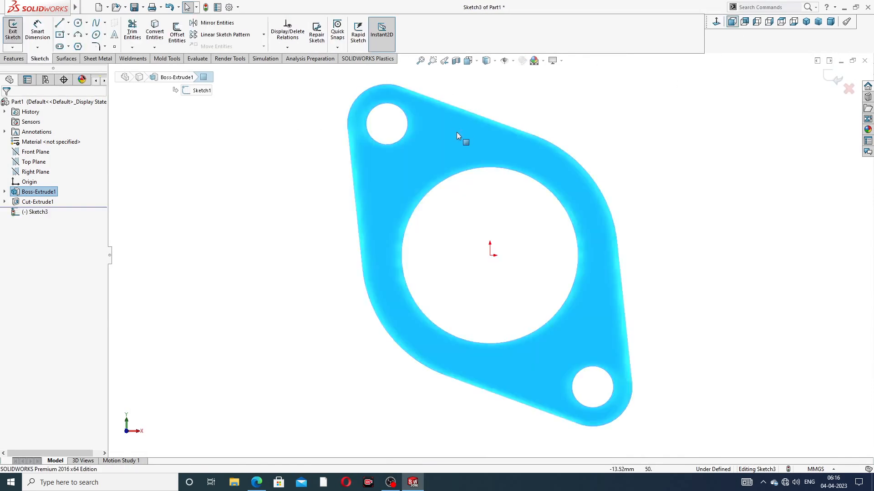
Sketch a horizontal centerline about 148 mm long from the origin toward negative X and exit the sketch
{"action": "left_click", "coordinate": [68, 26]}
{"action": "left_click", "coordinate": [73, 42]}
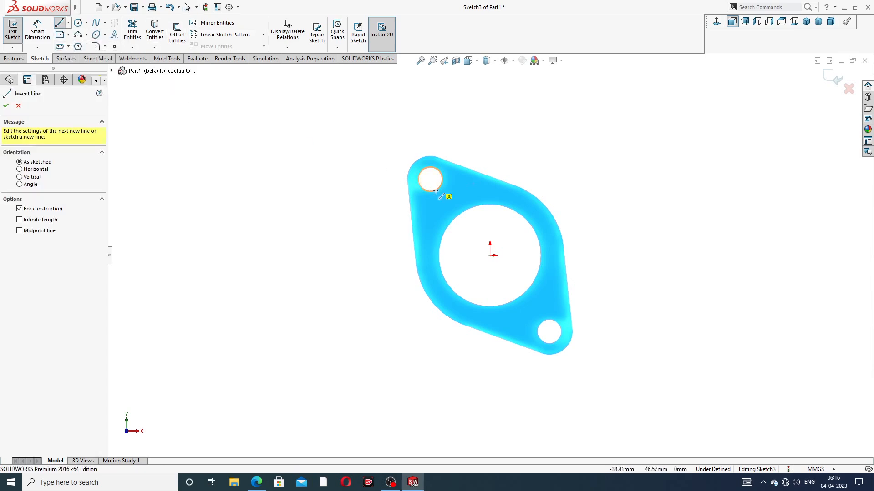
{"action": "left_click", "coordinate": [490, 256]}
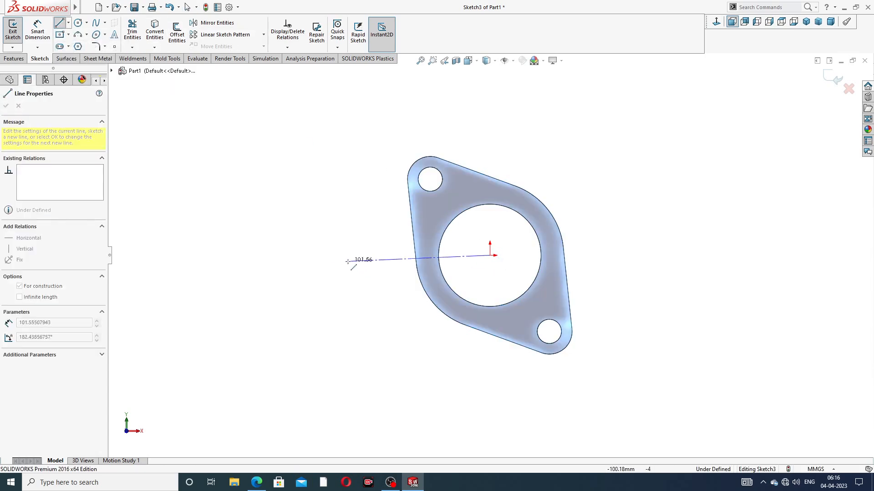
{"action": "left_click", "coordinate": [279, 255]}
{"action": "right_click", "coordinate": [295, 228]}
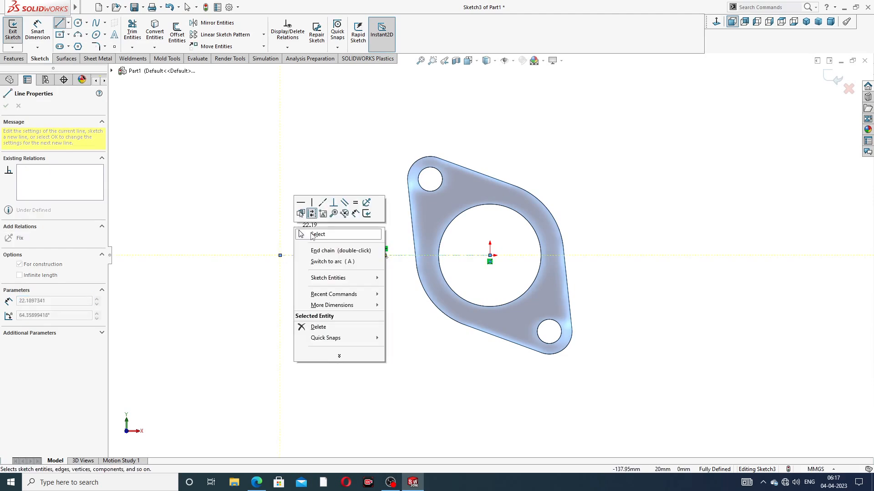
{"action": "left_click", "coordinate": [312, 236]}
{"action": "left_click", "coordinate": [344, 255]}
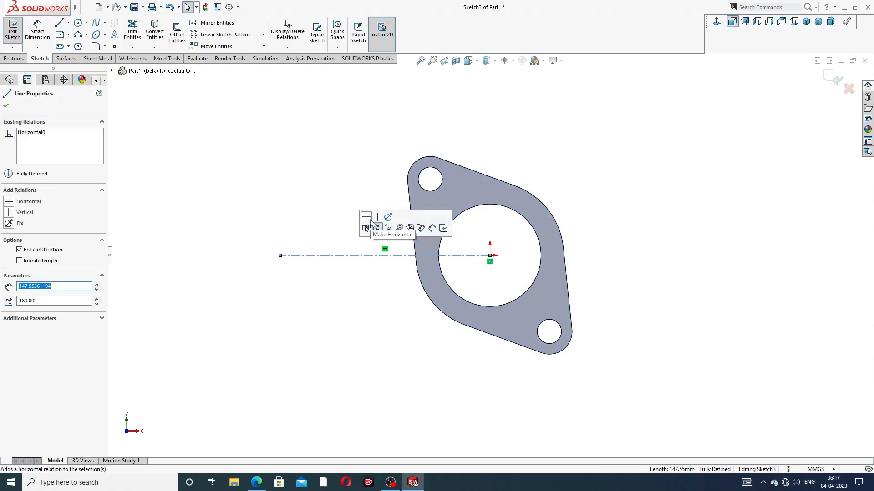
{"action": "left_click", "coordinate": [363, 165]}
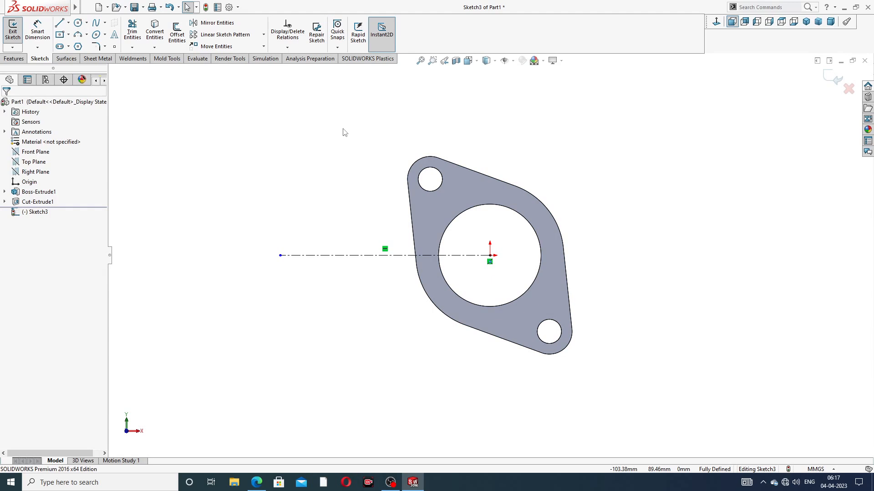
{"action": "scroll", "coordinate": [372, 266], "scroll_direction": "down", "scroll_amount": 1}
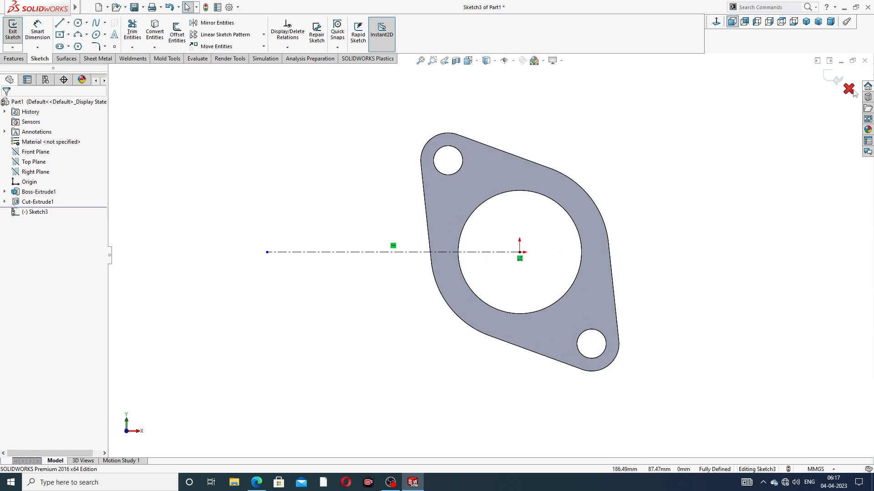
{"action": "left_click", "coordinate": [833, 77]}
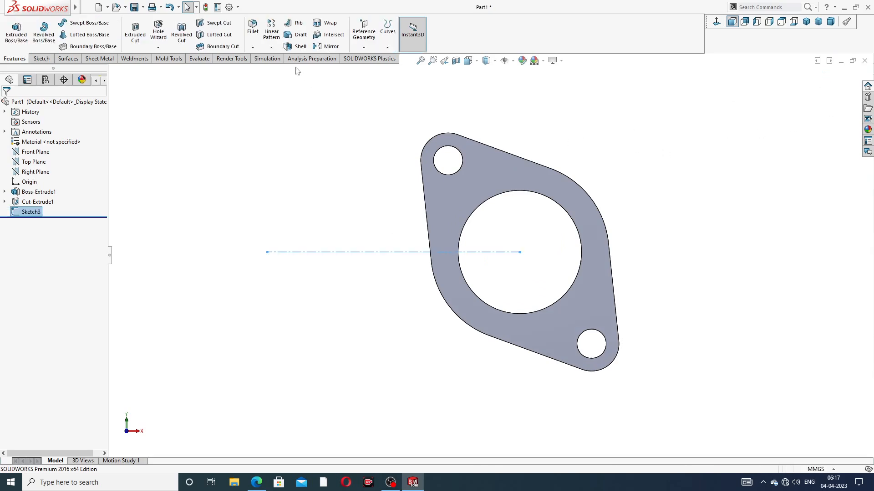
Create a Linear Pattern of the flange body along the sketched centerline with 3 instances spaced 132 mm apart, reversing the direction toward negative X
{"action": "left_click", "coordinate": [271, 47]}
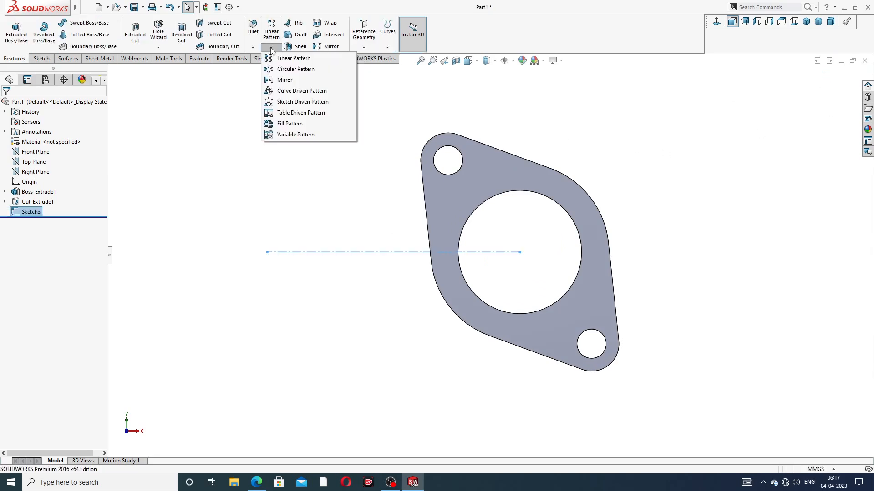
{"action": "left_click", "coordinate": [297, 58]}
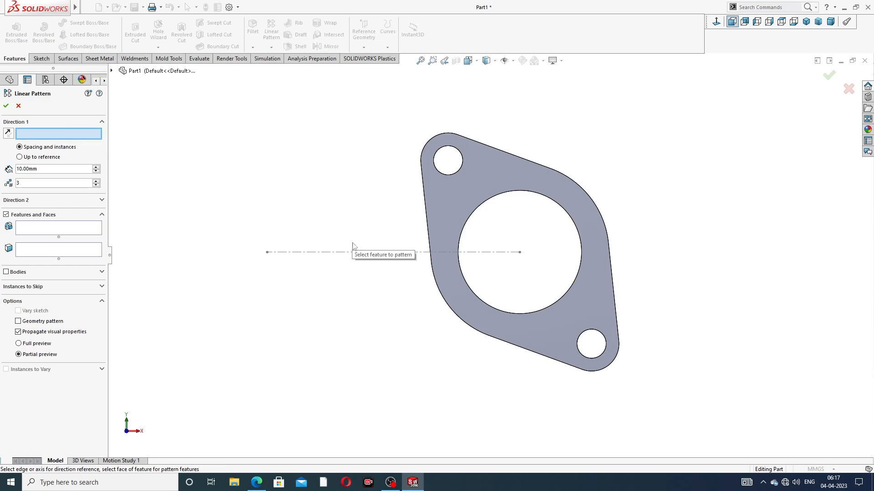
{"action": "left_click", "coordinate": [357, 252]}
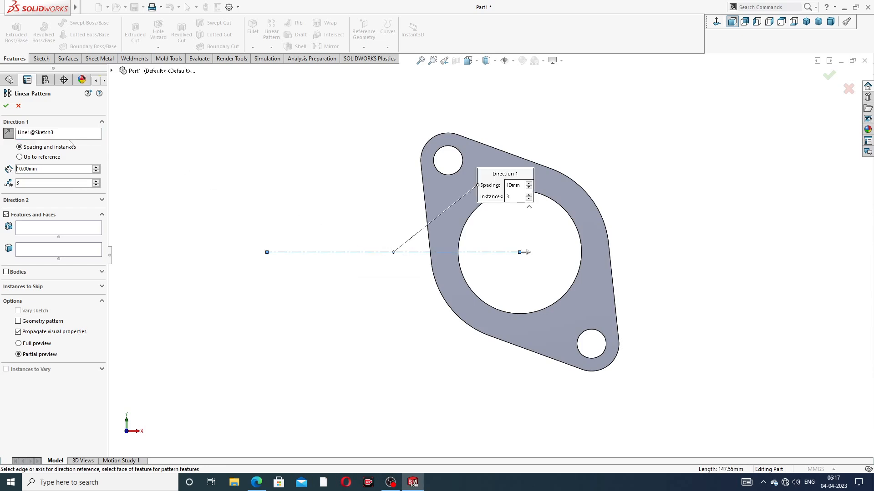
{"action": "left_click", "coordinate": [6, 272]}
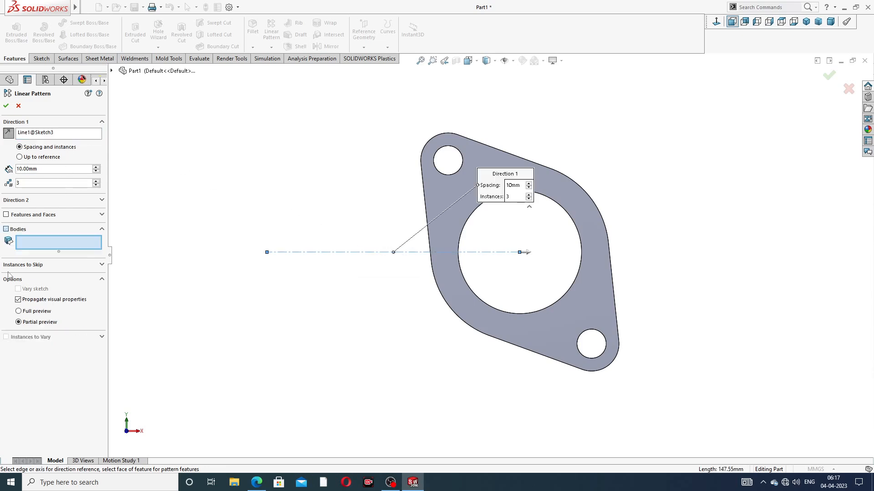
{"action": "left_click", "coordinate": [442, 196]}
{"action": "scroll", "coordinate": [453, 212], "scroll_direction": "up", "scroll_amount": 3}
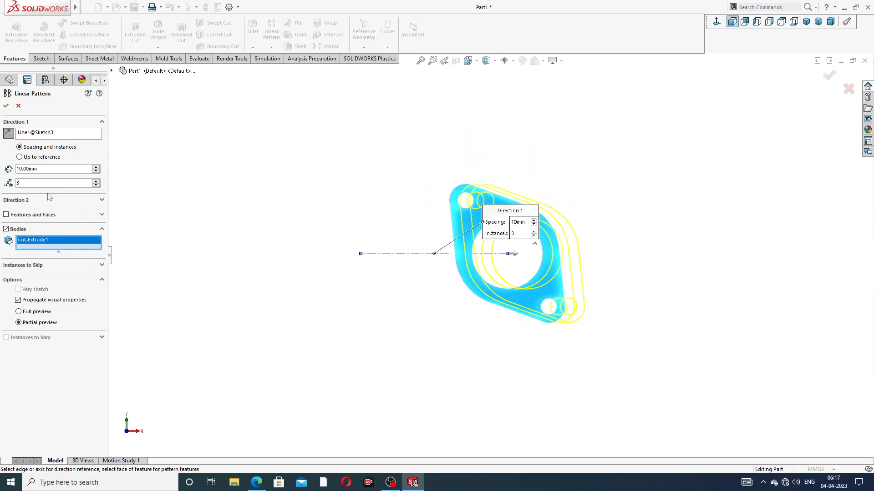
{"action": "left_click_drag", "start_coordinate": [40, 170], "coordinate": [8, 168]}
{"action": "type", "text": "132"}
{"action": "key", "text": "Return"}
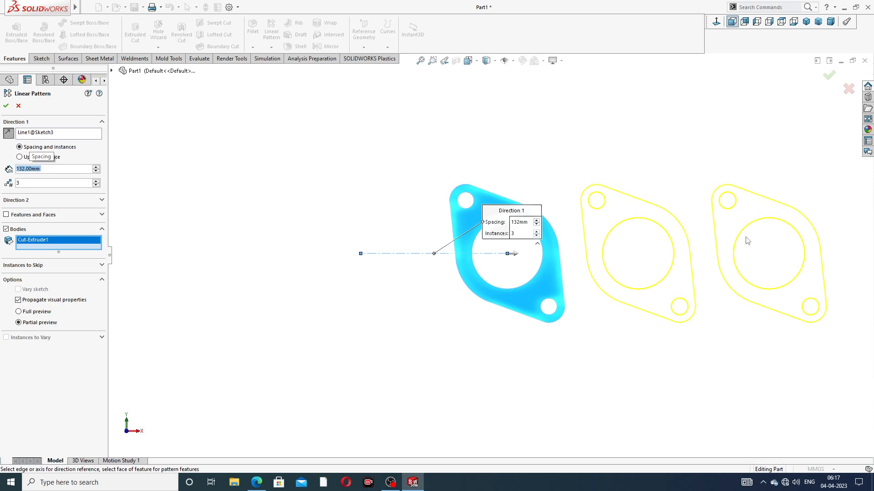
{"action": "left_click", "coordinate": [8, 133]}
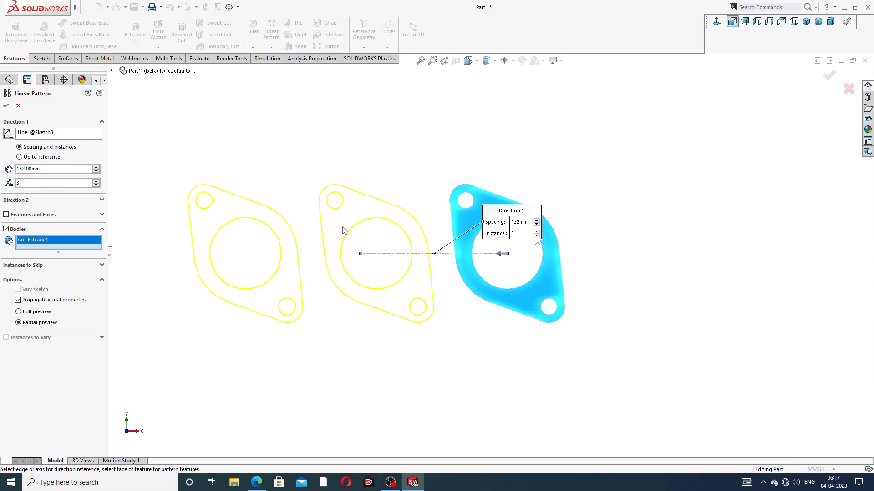
{"action": "scroll", "coordinate": [339, 235], "scroll_direction": "up", "scroll_amount": 3}
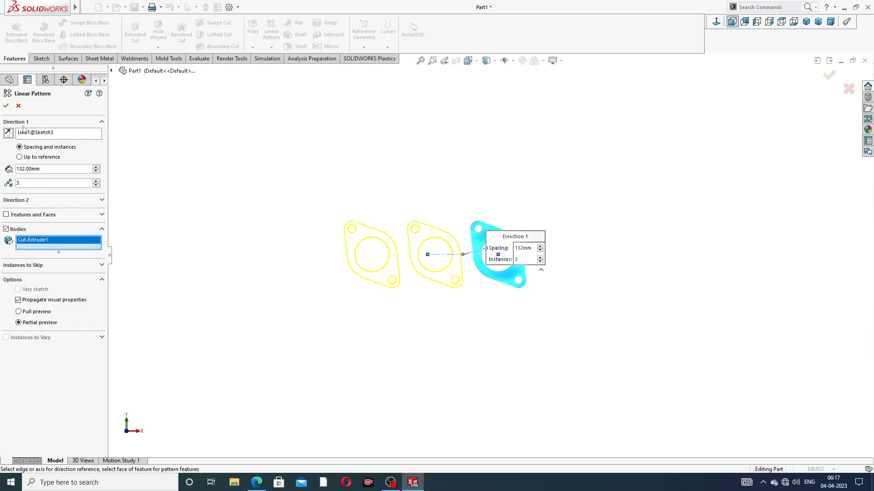
{"action": "left_click", "coordinate": [6, 105]}
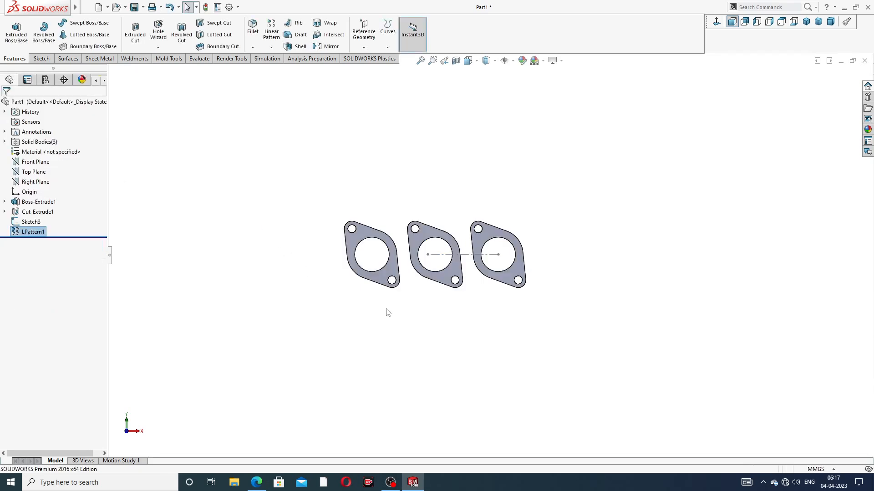
Hide the sketch containing the pattern's direction line
{"action": "scroll", "coordinate": [387, 313], "scroll_direction": "down", "scroll_amount": 3}
{"action": "left_click", "coordinate": [544, 205]}
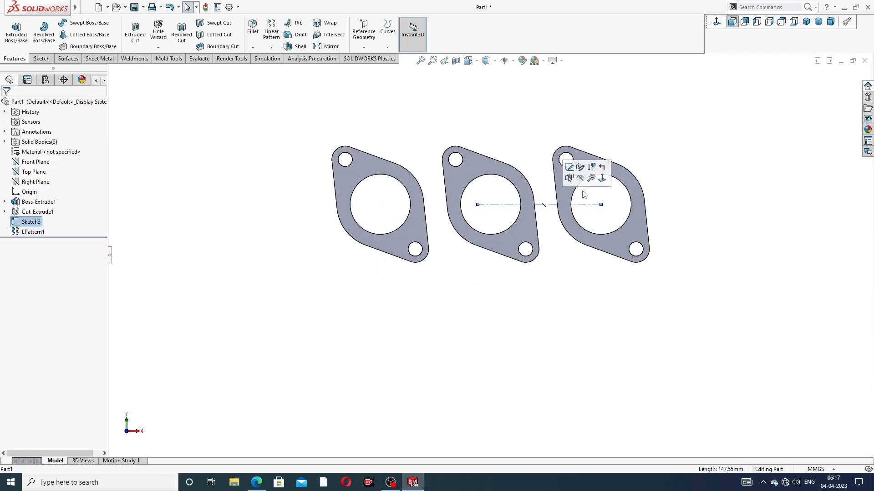
{"action": "left_click", "coordinate": [581, 179]}
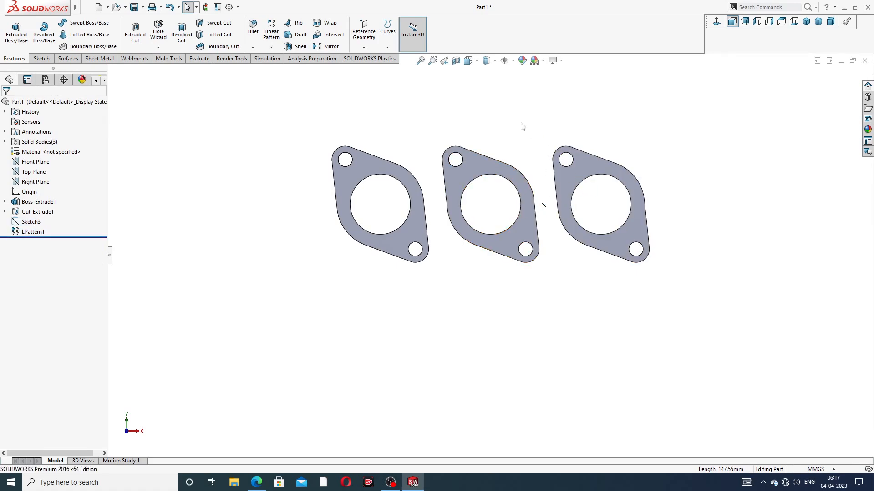
{"action": "scroll", "coordinate": [514, 212], "scroll_direction": "down", "scroll_amount": 1}
{"action": "middle_click_drag", "start_coordinate": [530, 118], "coordinate": [480, 228]}
{"action": "scroll", "coordinate": [475, 238], "scroll_direction": "down", "scroll_amount": 1}
Check the flange offset in the PDF drawing in Edge, and create a reference plane 176 mm below the Top Plane using a flipped offset
{"action": "left_click", "coordinate": [256, 483]}
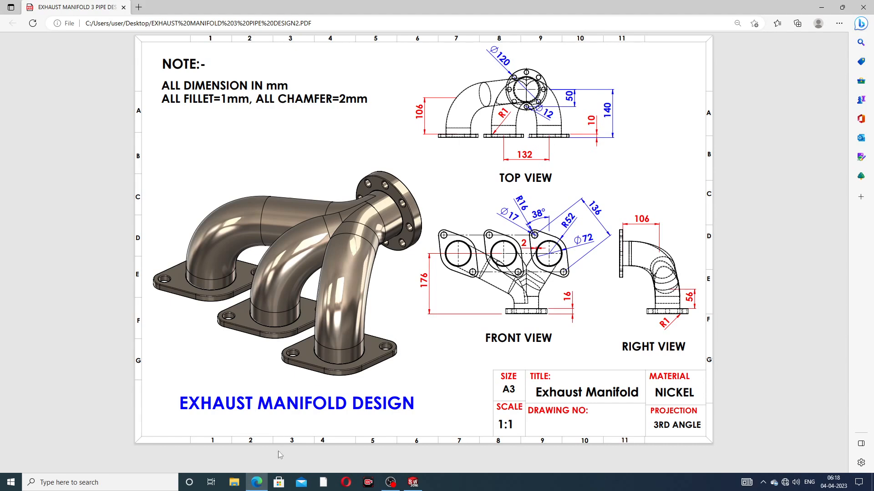
{"action": "left_click", "coordinate": [257, 482]}
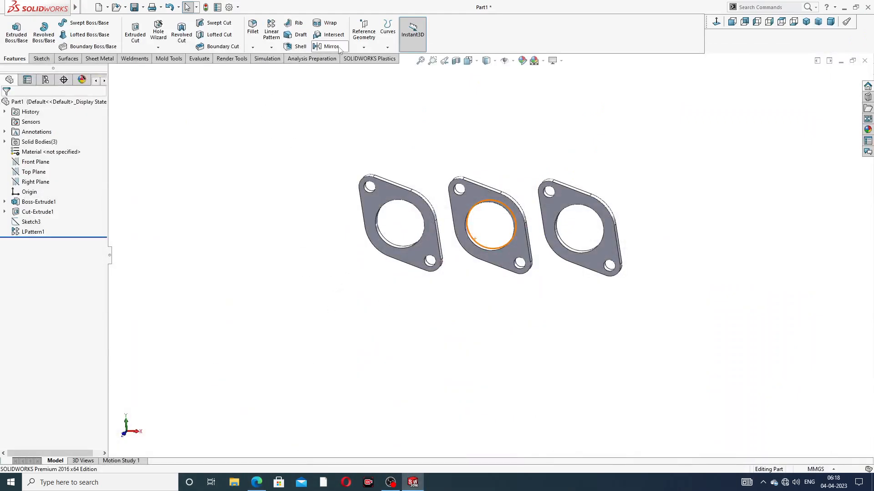
{"action": "left_click", "coordinate": [33, 172]}
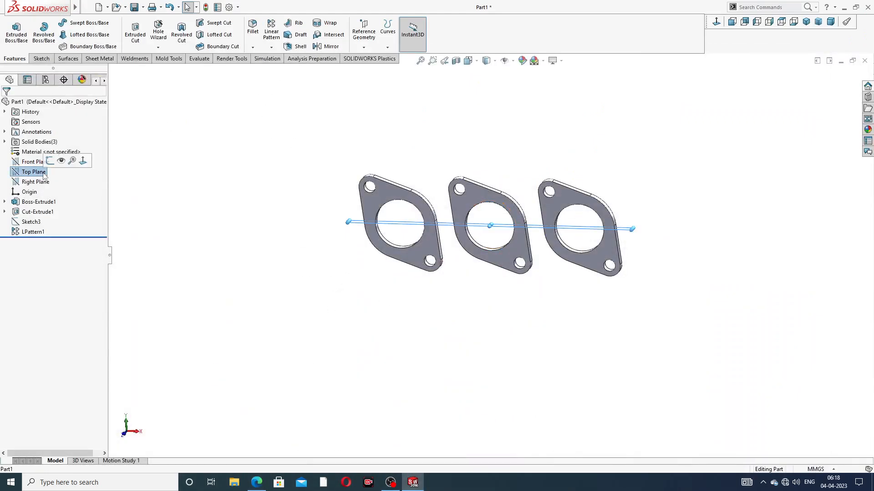
{"action": "left_click", "coordinate": [364, 44]}
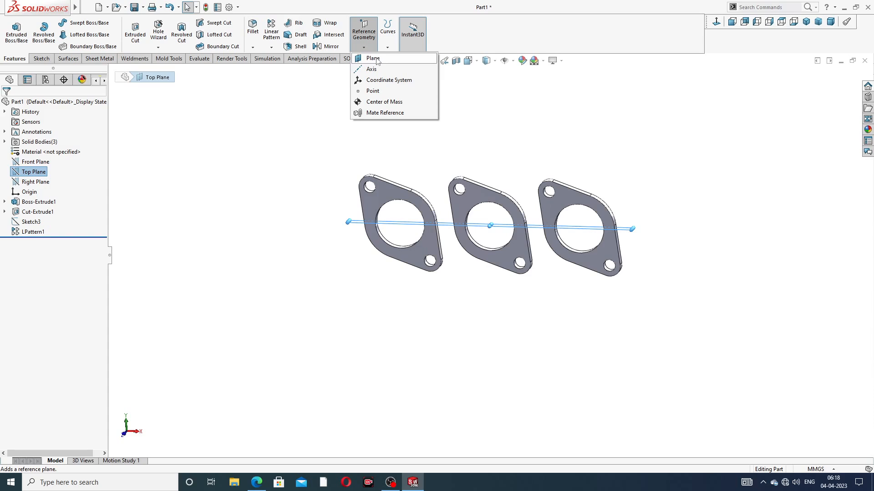
{"action": "left_click", "coordinate": [373, 58]}
{"action": "middle_click_drag", "start_coordinate": [436, 176], "coordinate": [422, 213]}
{"action": "left_click_drag", "start_coordinate": [62, 219], "coordinate": [5, 223]}
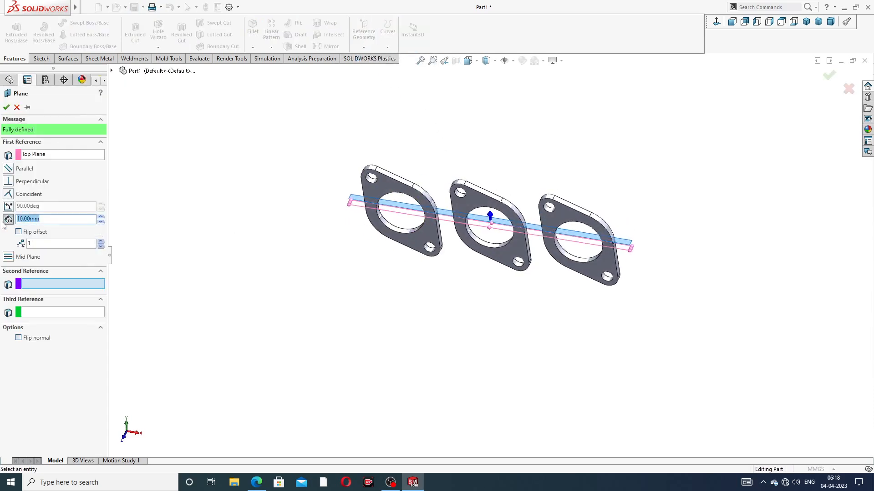
{"action": "type", "text": "176"}
{"action": "key", "text": "Return"}
{"action": "left_click", "coordinate": [19, 232]}
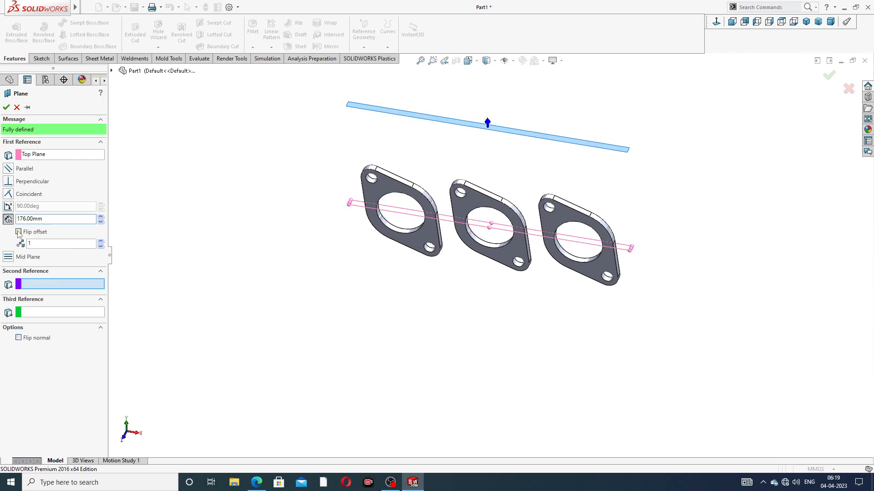
{"action": "left_click", "coordinate": [7, 107]}
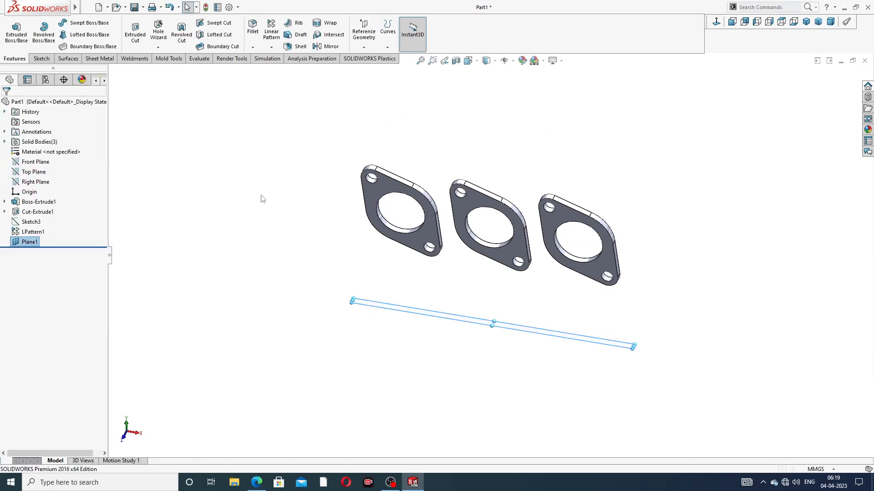
Recheck the PDF drawing in Edge, and stretch the offset plane's boundary so it extends well behind the flanges
{"action": "left_click", "coordinate": [256, 483]}
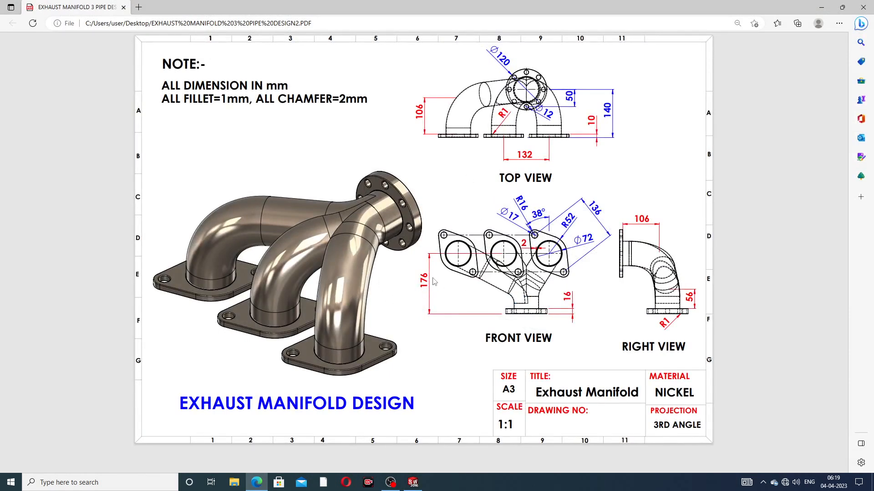
{"action": "left_click", "coordinate": [256, 482]}
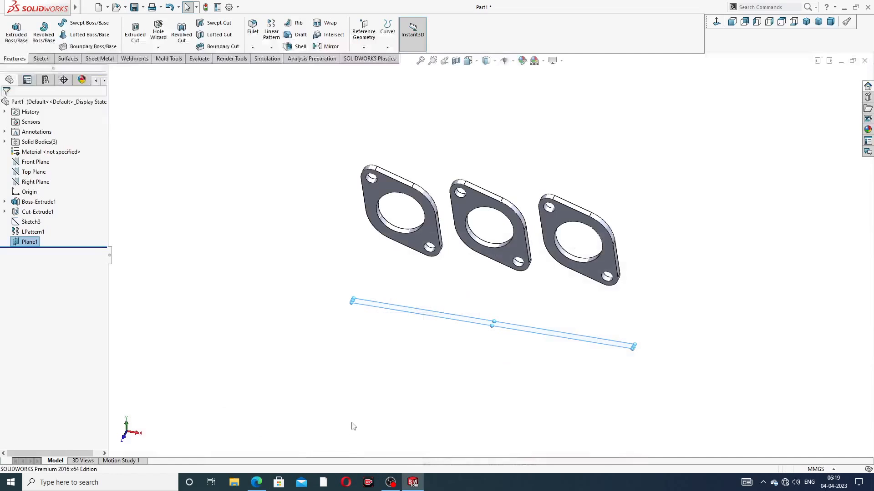
{"action": "middle_click_drag", "start_coordinate": [540, 336], "coordinate": [521, 301]}
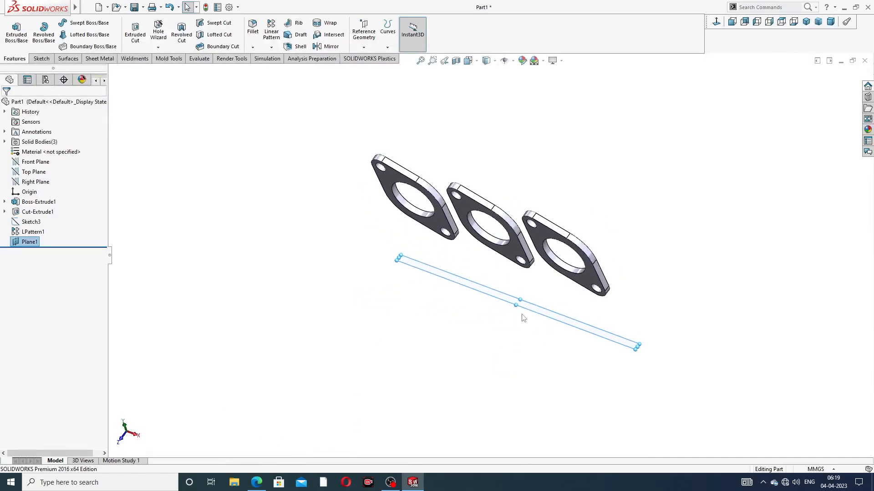
{"action": "left_click_drag", "start_coordinate": [520, 299], "coordinate": [567, 235]}
Start a sketch on the offset plane and view it straight on
{"action": "middle_click_drag", "start_coordinate": [540, 347], "coordinate": [575, 335]}
{"action": "left_click", "coordinate": [548, 327]}
{"action": "left_click", "coordinate": [584, 298]}
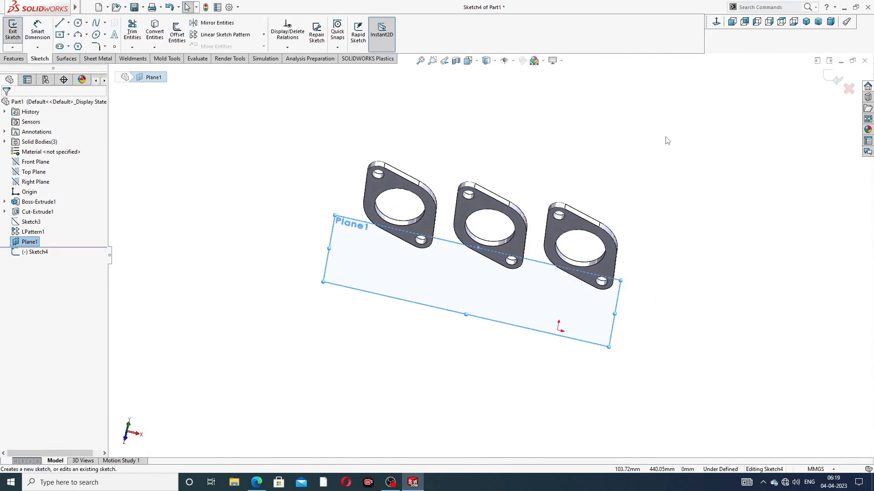
{"action": "left_click", "coordinate": [715, 23]}
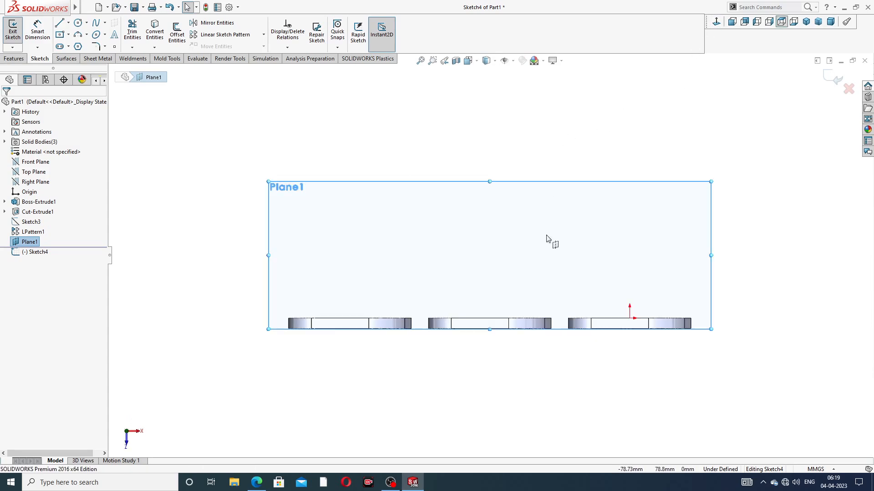
{"action": "scroll", "coordinate": [546, 235], "scroll_direction": "up", "scroll_amount": 2}
{"action": "scroll", "coordinate": [493, 298], "scroll_direction": "down", "scroll_amount": 3}
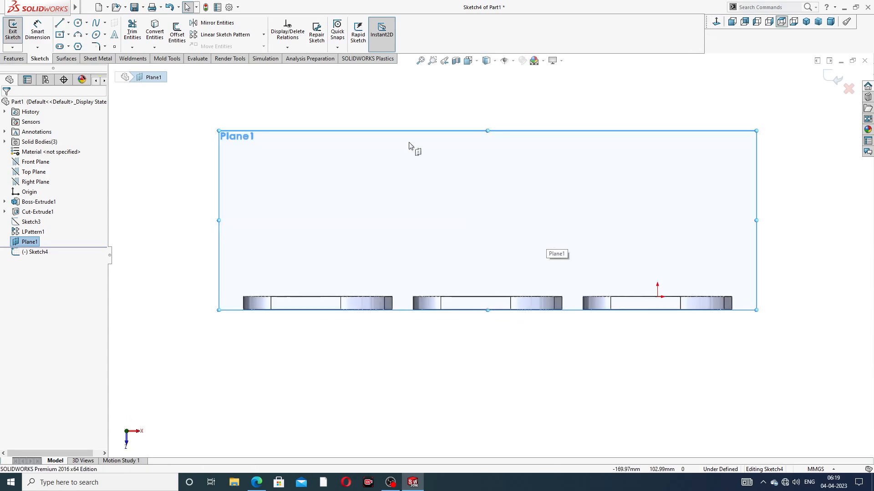
Sketch a horizontal centerline about 16 mm long joining the facing front corners of the middle flange and the flange at the origin
{"action": "left_click", "coordinate": [69, 23]}
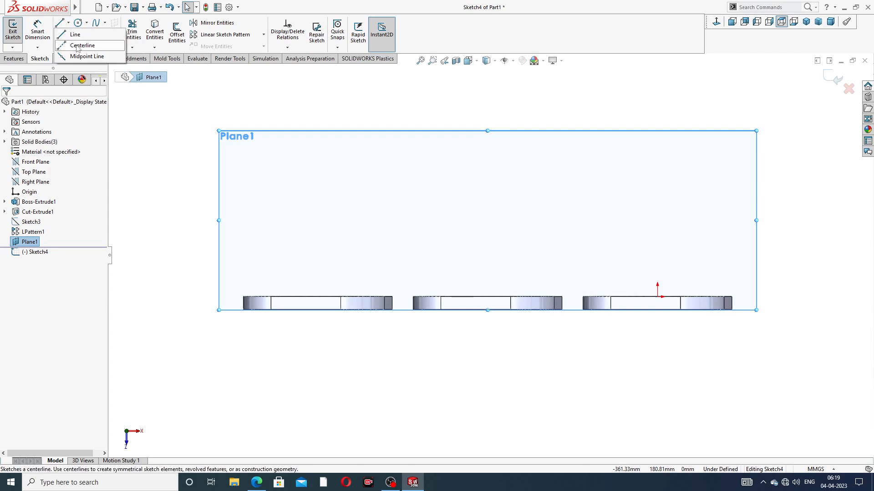
{"action": "left_click", "coordinate": [80, 44]}
{"action": "scroll", "coordinate": [569, 314], "scroll_direction": "down", "scroll_amount": 3}
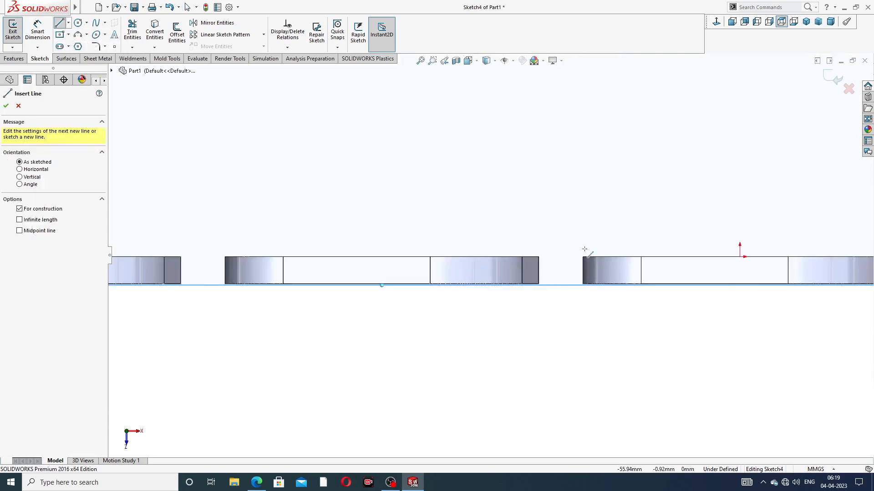
{"action": "scroll", "coordinate": [540, 279], "scroll_direction": "down", "scroll_amount": 3}
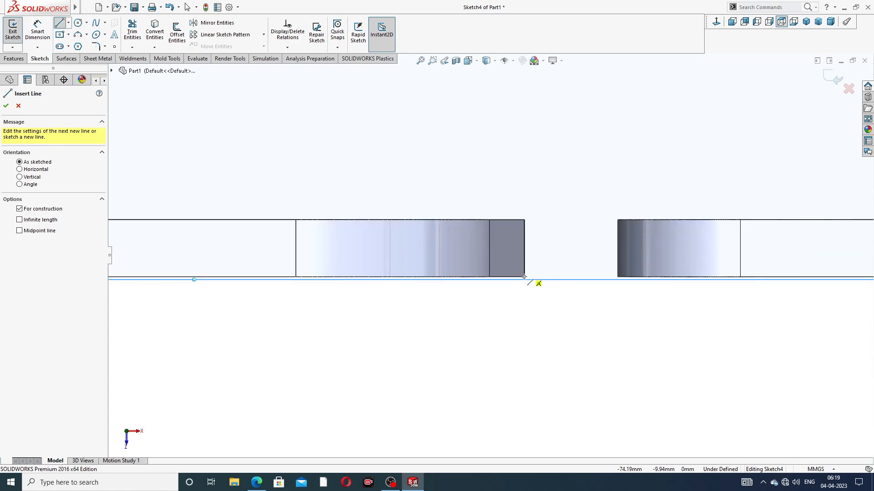
{"action": "left_click", "coordinate": [525, 277]}
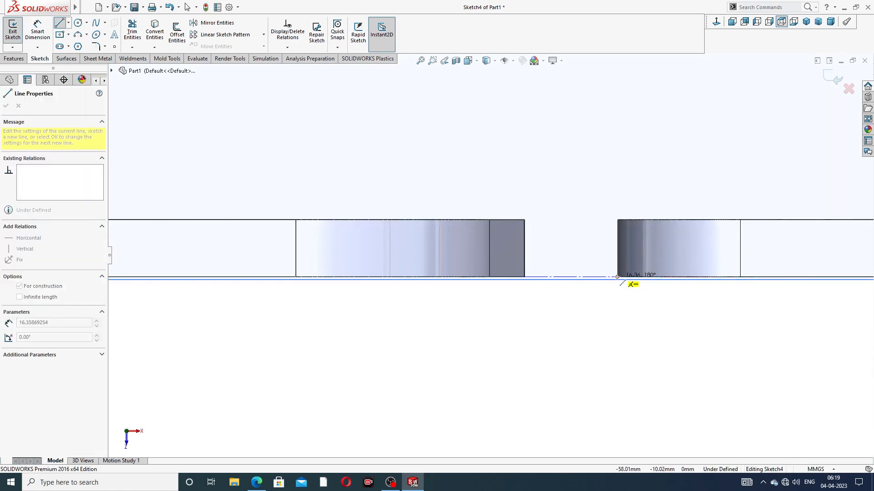
{"action": "left_click", "coordinate": [617, 277]}
{"action": "right_click", "coordinate": [620, 185]}
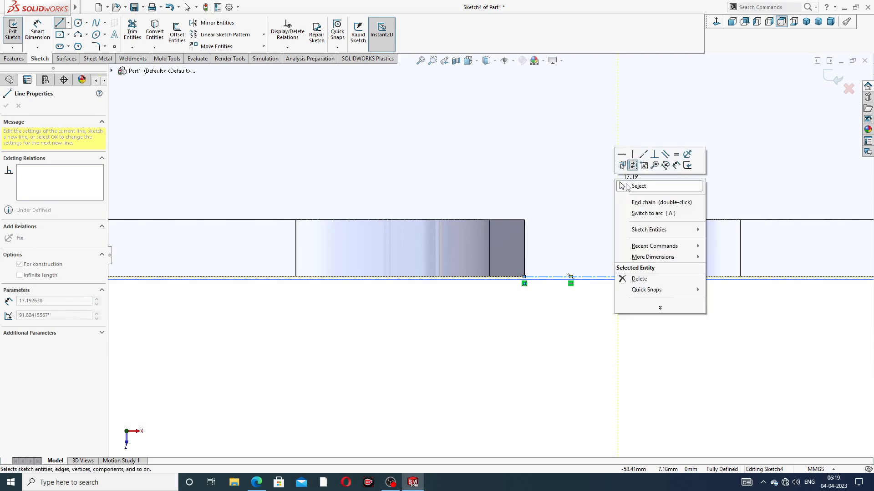
{"action": "left_click", "coordinate": [623, 187]}
Sketch a vertical centerline from the short horizontal centerline's midpoint, placing its free end at about X -66 mm, Y 81 mm
{"action": "left_click", "coordinate": [68, 23]}
{"action": "left_click", "coordinate": [81, 39]}
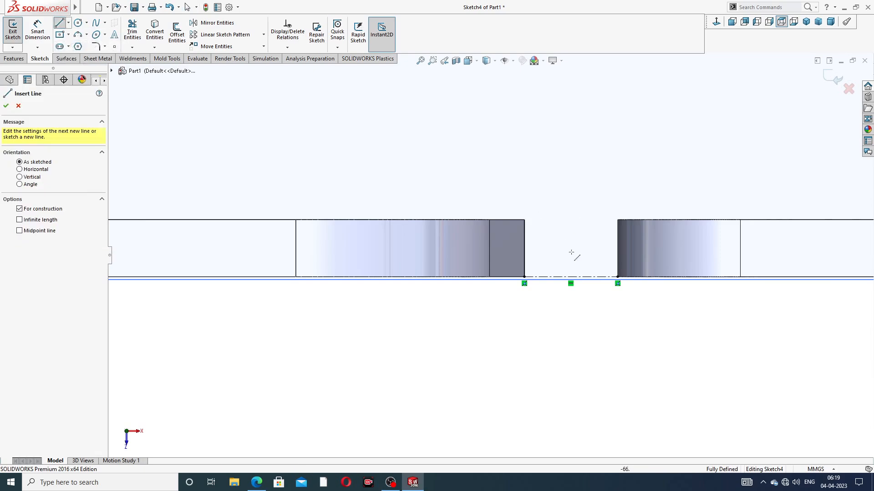
{"action": "left_click", "coordinate": [571, 277]}
{"action": "scroll", "coordinate": [570, 132], "scroll_direction": "up", "scroll_amount": 3}
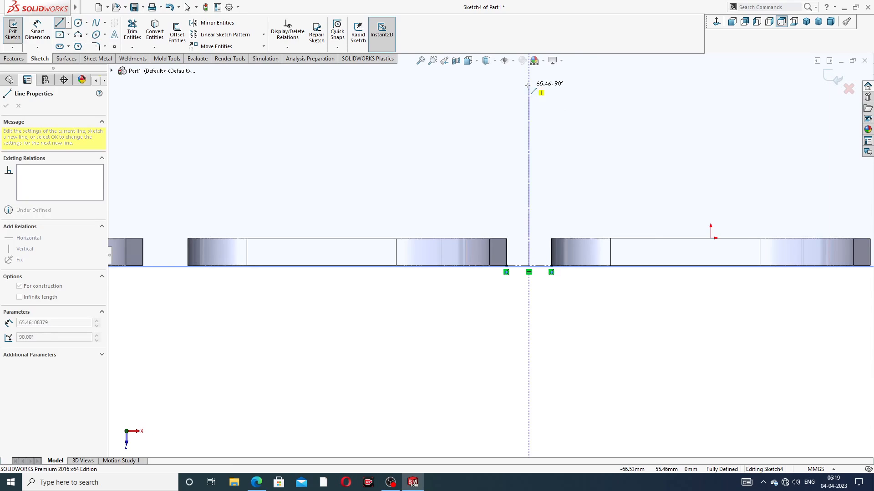
{"action": "scroll", "coordinate": [523, 117], "scroll_direction": "up", "scroll_amount": 2}
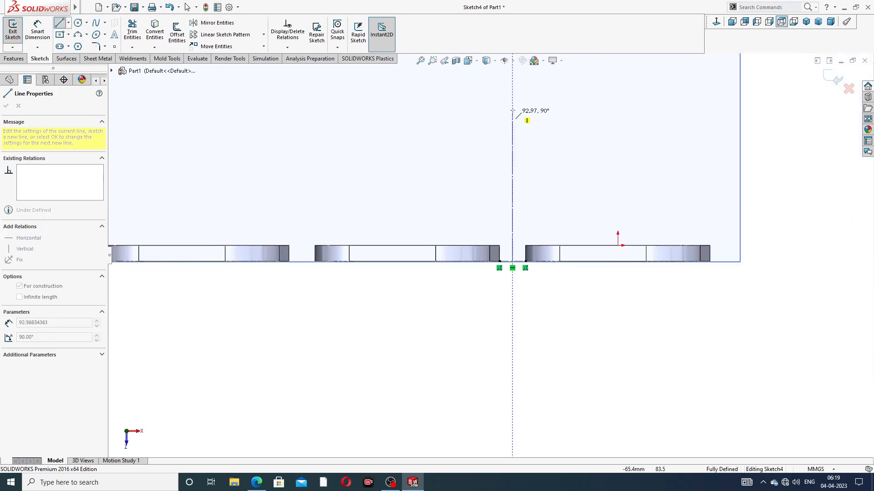
{"action": "left_click", "coordinate": [512, 101]}
{"action": "right_click", "coordinate": [547, 108]}
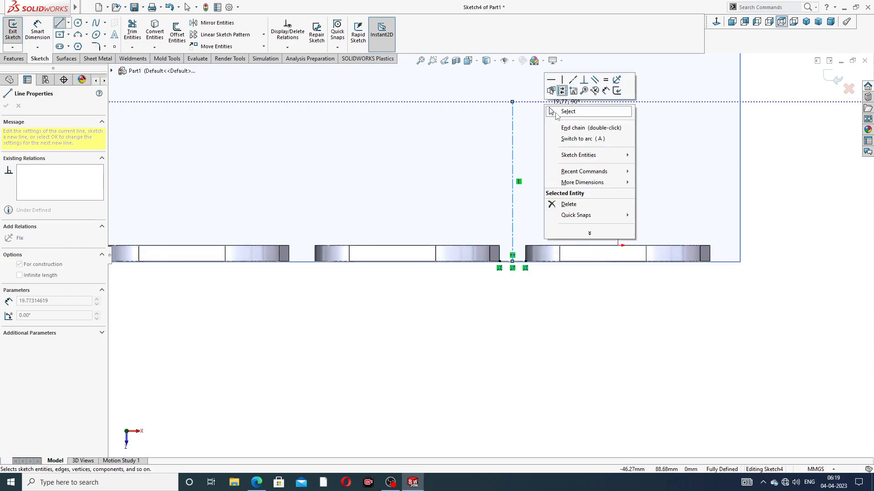
{"action": "left_click", "coordinate": [567, 112]}
{"action": "scroll", "coordinate": [527, 185], "scroll_direction": "up", "scroll_amount": 2}
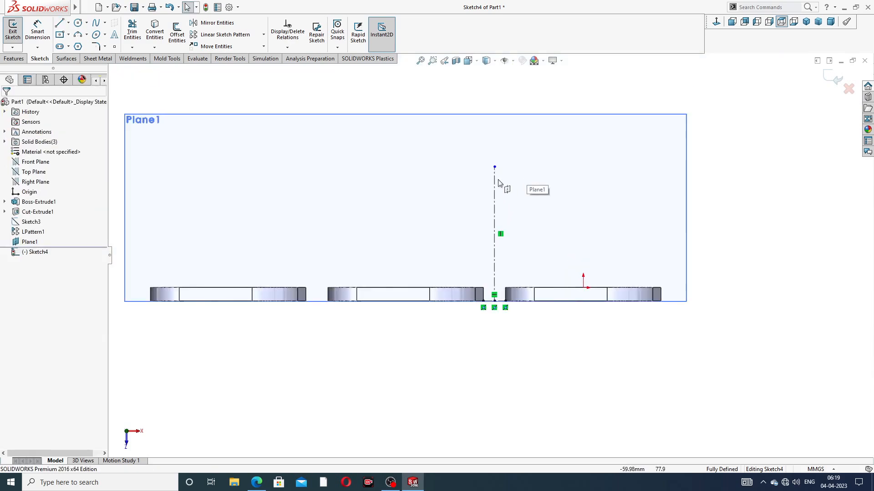
{"action": "left_click_drag", "start_coordinate": [495, 168], "coordinate": [495, 180]}
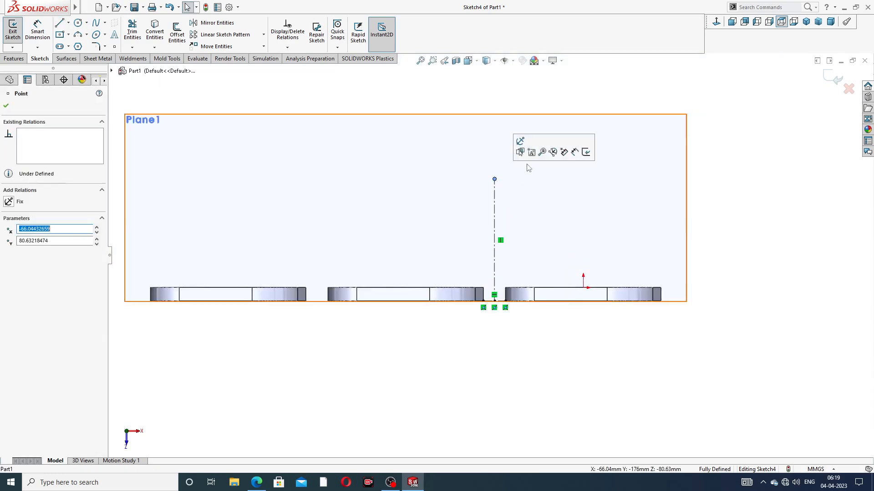
{"action": "left_click", "coordinate": [526, 184]}
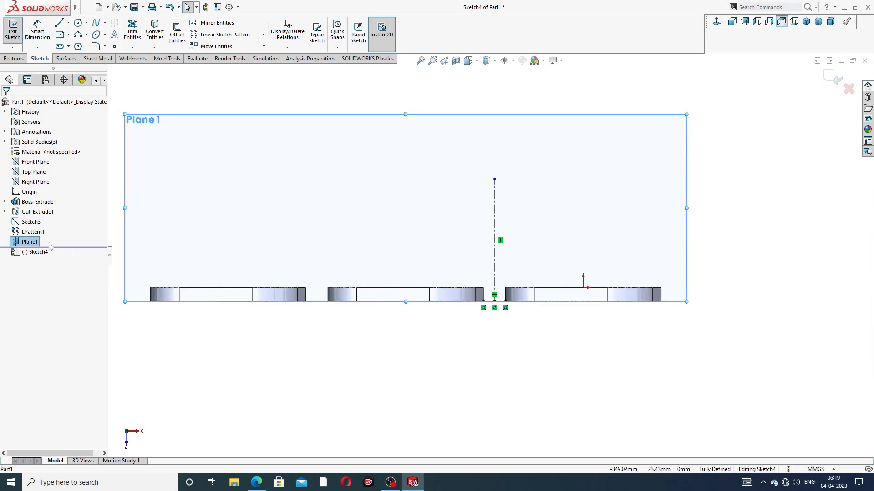
Hide the offset plane that carries the sketch
{"action": "left_click", "coordinate": [31, 243]}
{"action": "left_click", "coordinate": [71, 242]}
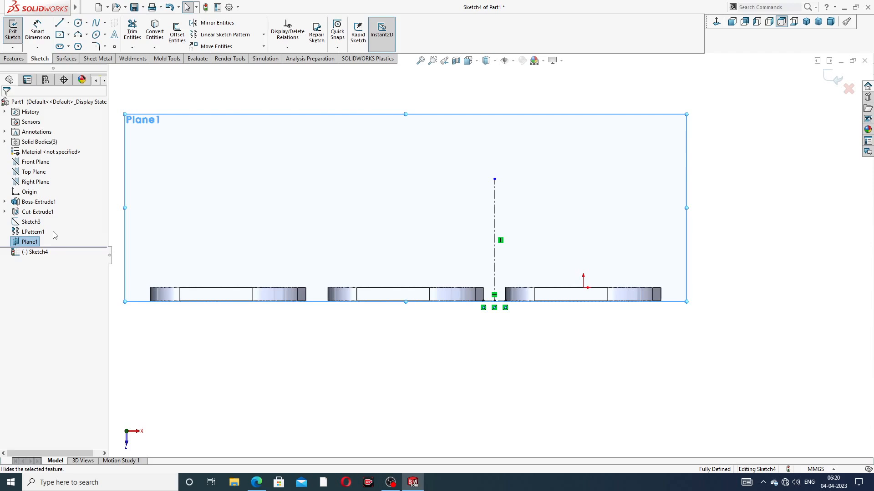
{"action": "left_click", "coordinate": [34, 244]}
{"action": "left_click", "coordinate": [92, 225]}
{"action": "left_click", "coordinate": [36, 244]}
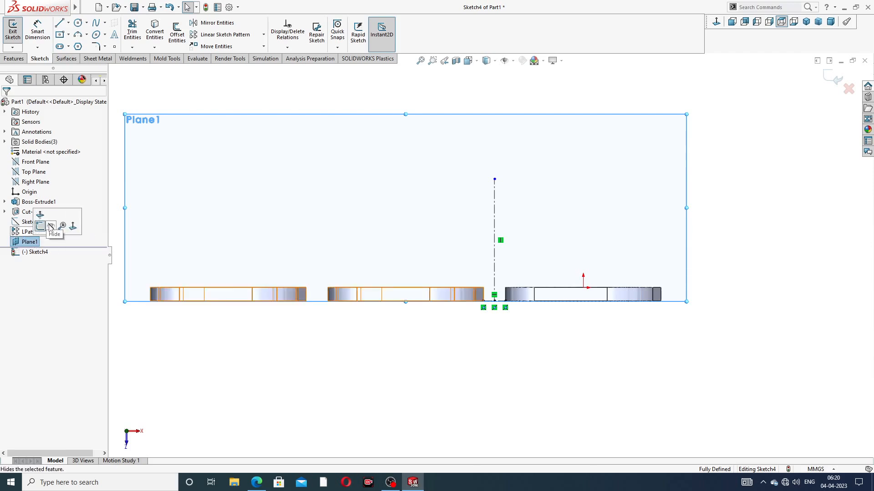
{"action": "left_click", "coordinate": [51, 227]}
{"action": "key", "text": "f"}
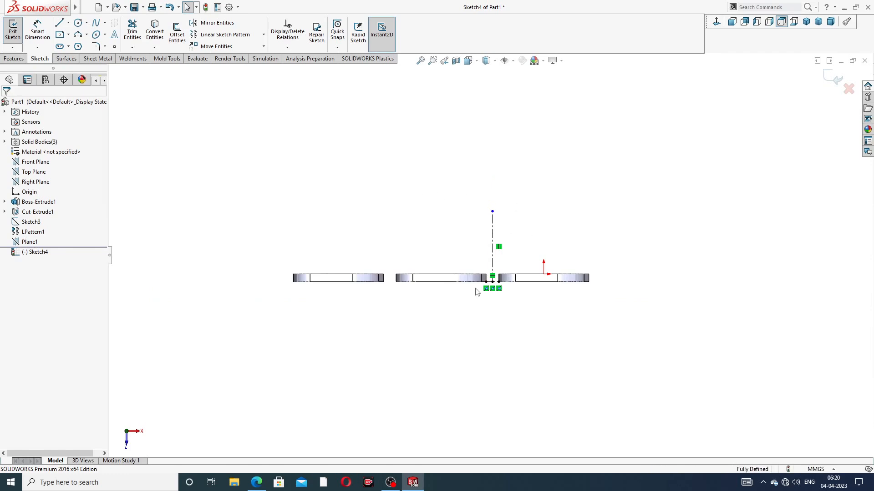
Sketch a circle with a radius of about 48 mm centred on the vertical centerline's free end
{"action": "scroll", "coordinate": [488, 286], "scroll_direction": "up", "scroll_amount": 3}
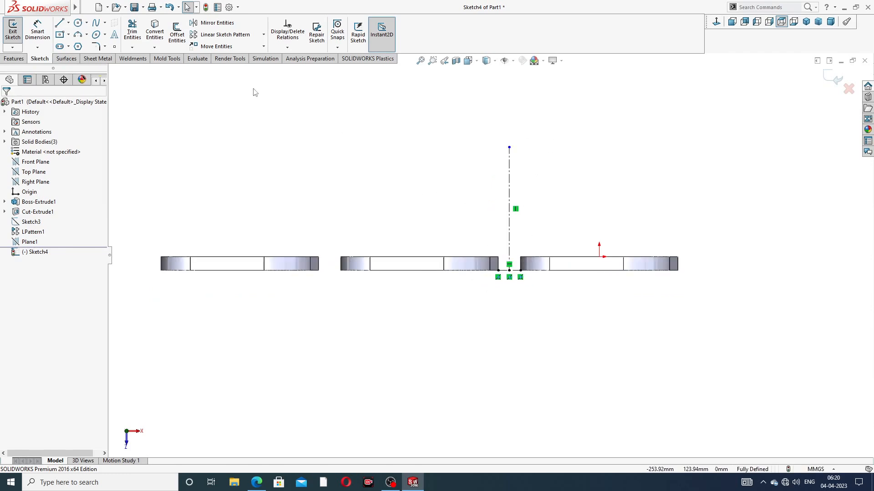
{"action": "left_click", "coordinate": [78, 23]}
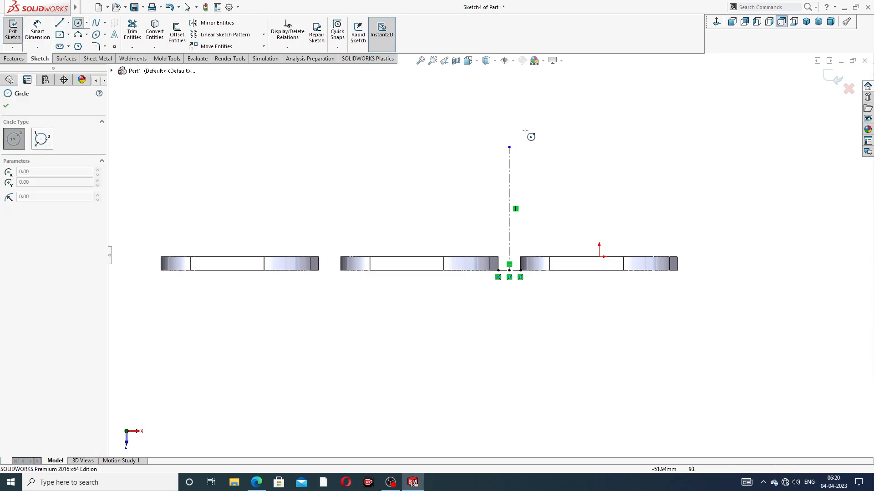
{"action": "left_click", "coordinate": [508, 147]}
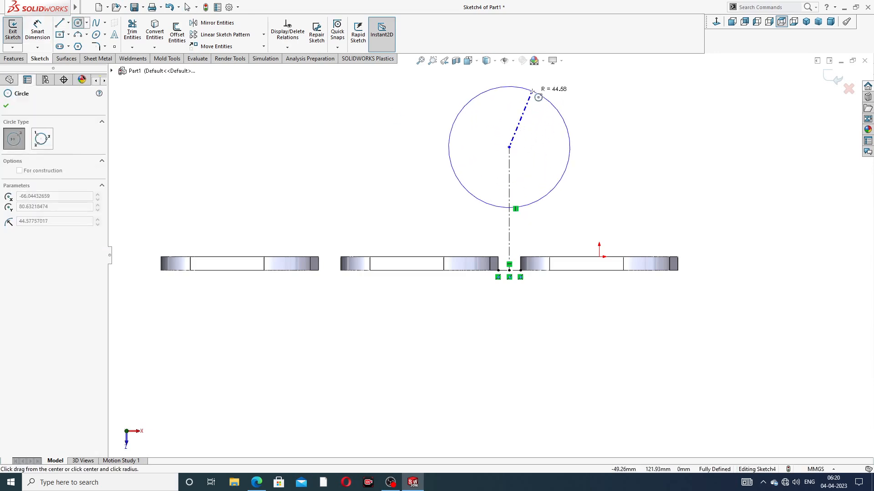
{"action": "left_click", "coordinate": [582, 81]}
{"action": "right_click", "coordinate": [583, 81]}
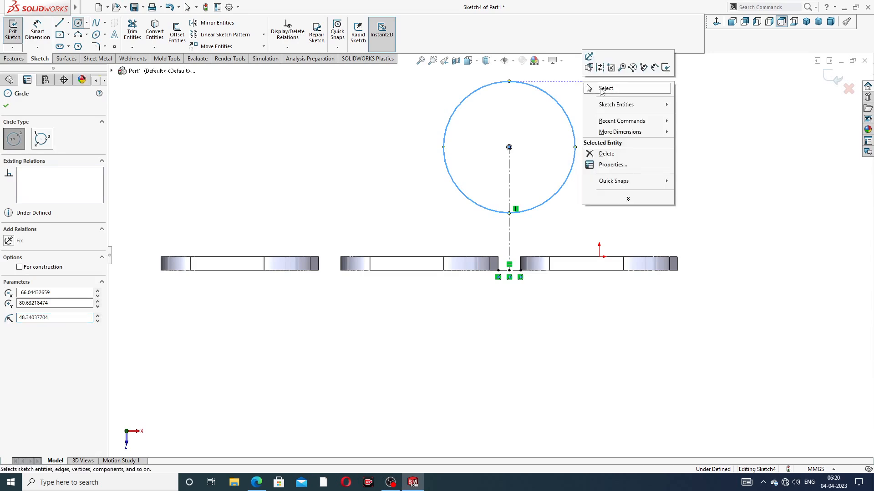
{"action": "left_click", "coordinate": [601, 91]}
Dimension the circle above the flanges to a diameter of 120 mm
{"action": "left_click", "coordinate": [37, 30]}
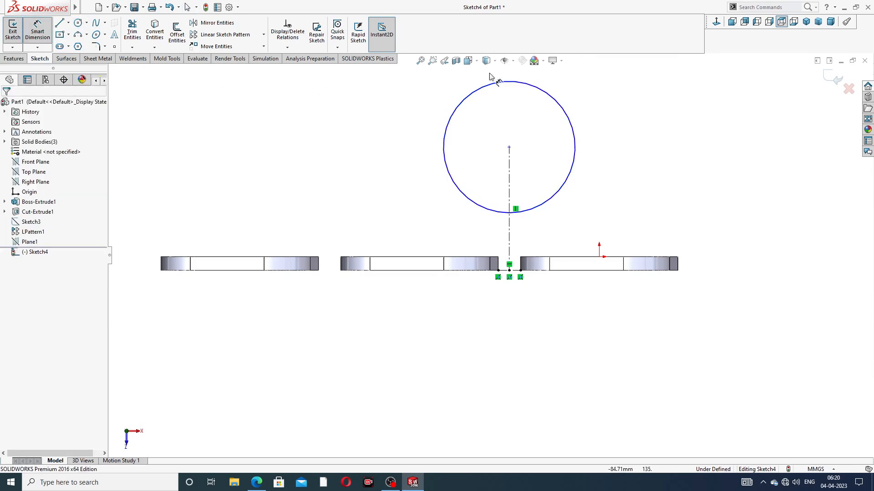
{"action": "left_click", "coordinate": [550, 94]}
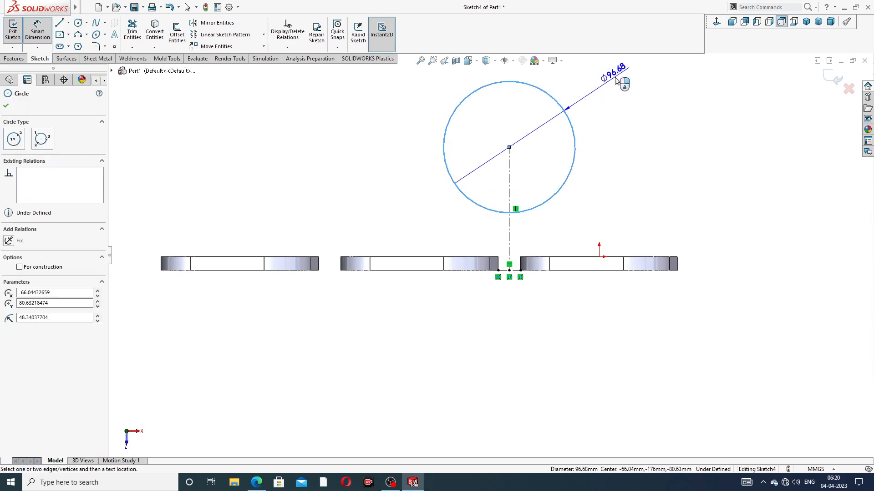
{"action": "left_click", "coordinate": [615, 81]}
{"action": "type", "text": "120"}
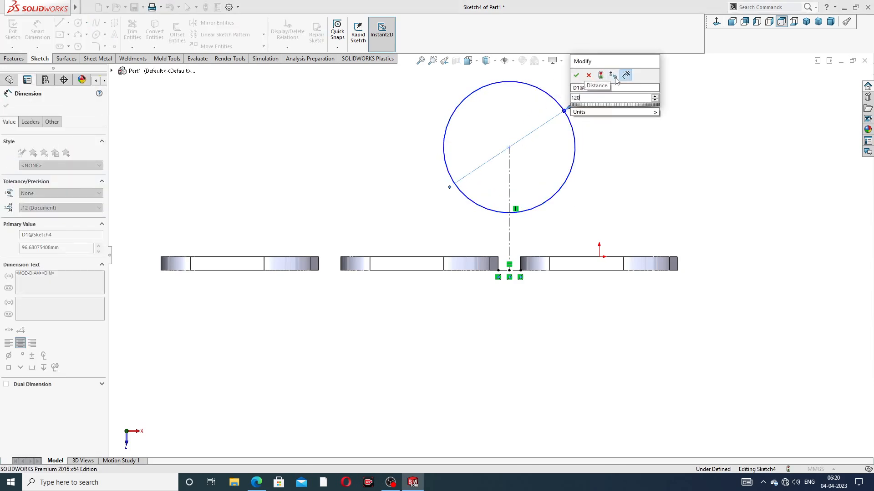
{"action": "key", "text": "Return"}
Check the PDF drawing and dimension the circle's centre 140 mm from the vertical centerline's lower end
{"action": "scroll", "coordinate": [533, 209], "scroll_direction": "down", "scroll_amount": 2}
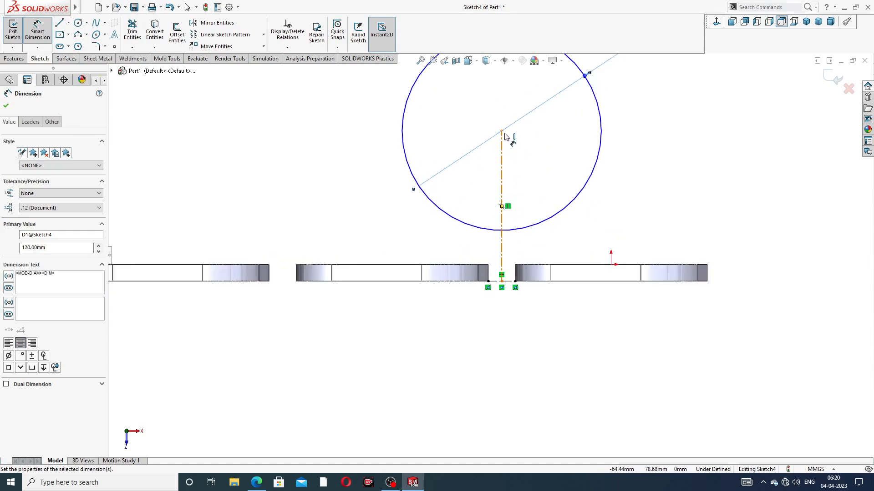
{"action": "left_click", "coordinate": [502, 131]}
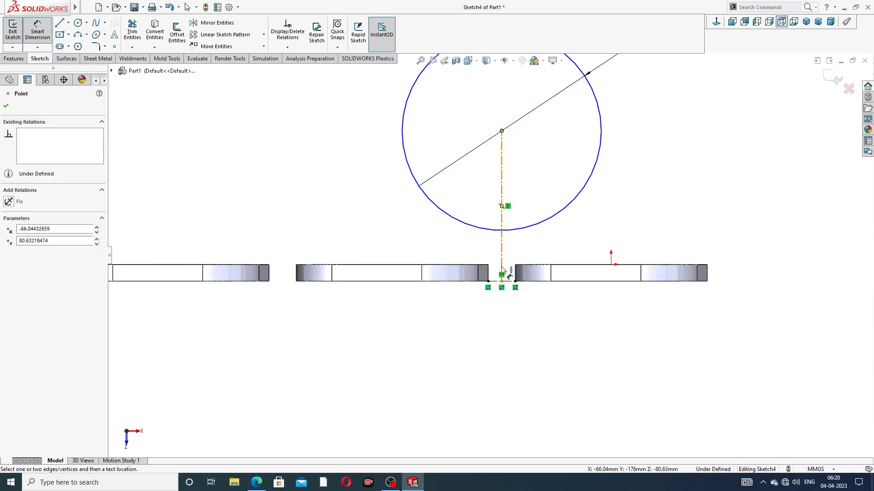
{"action": "left_click", "coordinate": [501, 282]}
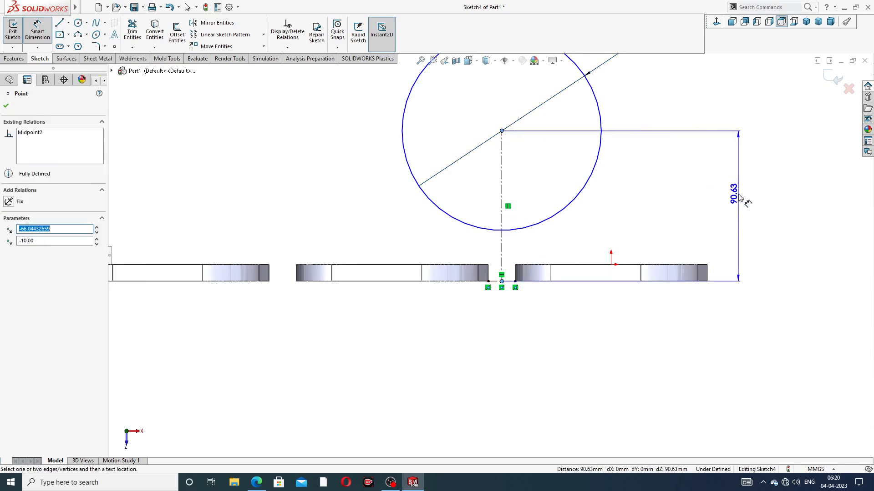
{"action": "left_click", "coordinate": [744, 199]}
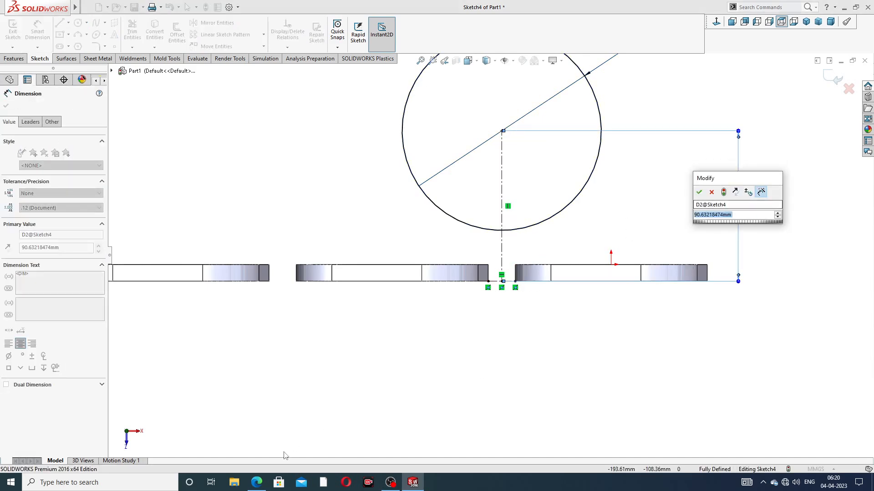
{"action": "left_click", "coordinate": [257, 482]}
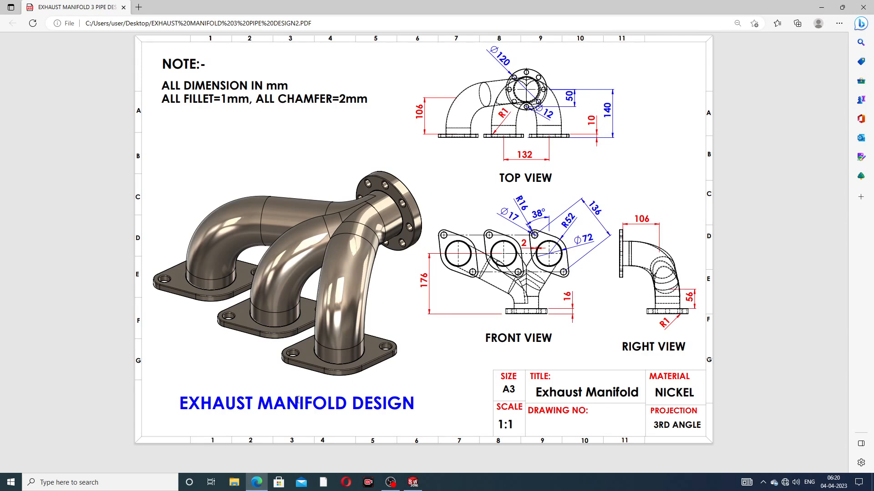
{"action": "left_click", "coordinate": [258, 484]}
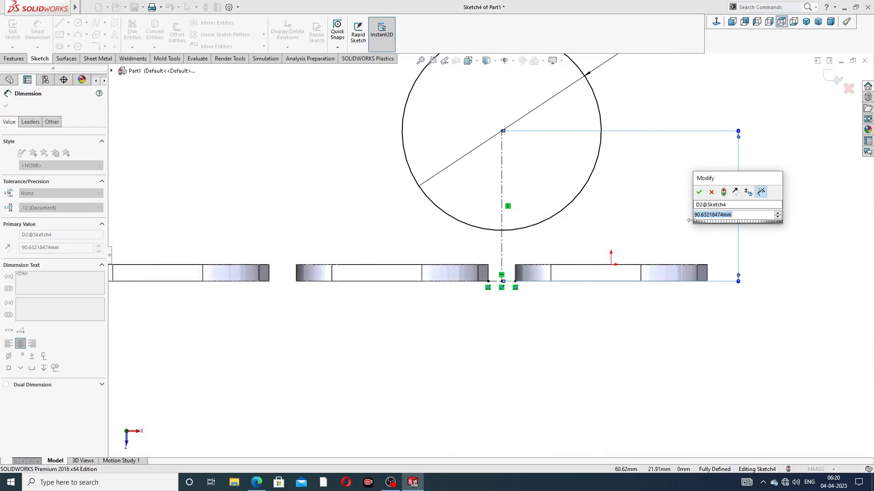
{"action": "type", "text": "140"}
{"action": "key", "text": "Return"}
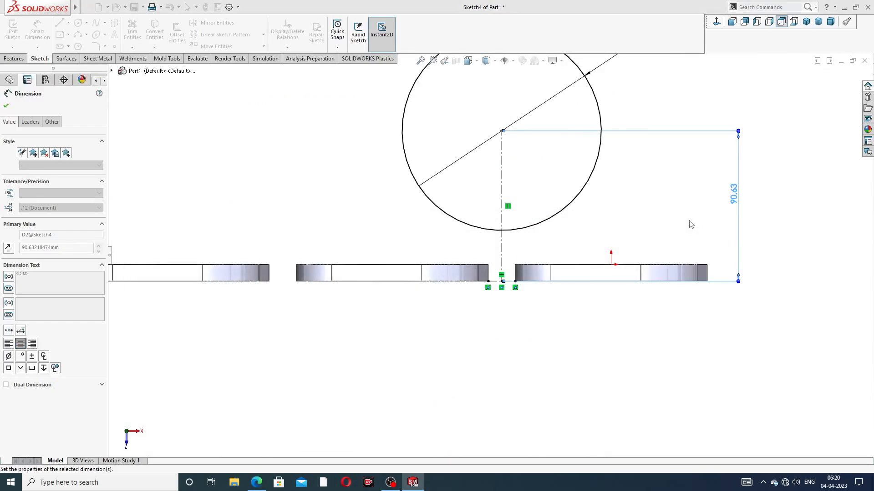
{"action": "key", "text": "Escape"}
{"action": "key", "text": "f"}
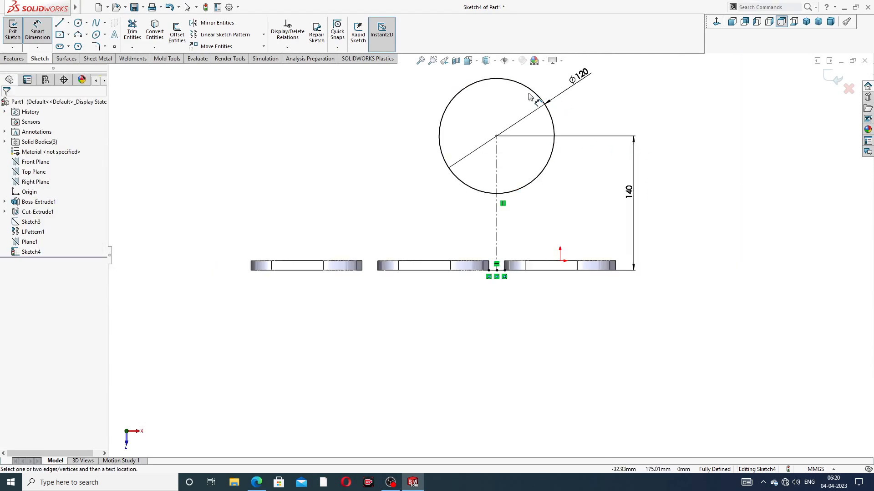
{"action": "right_click", "coordinate": [636, 100]}
{"action": "left_click", "coordinate": [660, 123]}
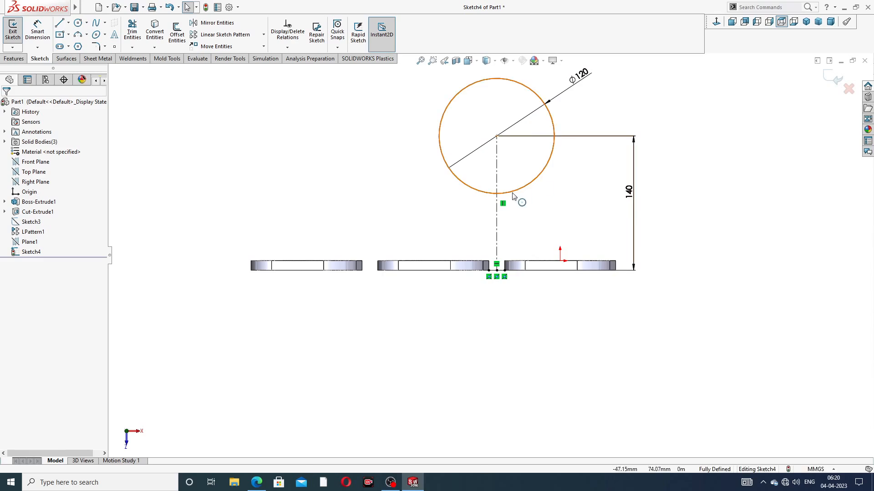
Extrude the 120 mm circle as a 16 mm blind boss, checking the thickness against the PDF drawing
{"action": "scroll", "coordinate": [483, 273], "scroll_direction": "up", "scroll_amount": 3}
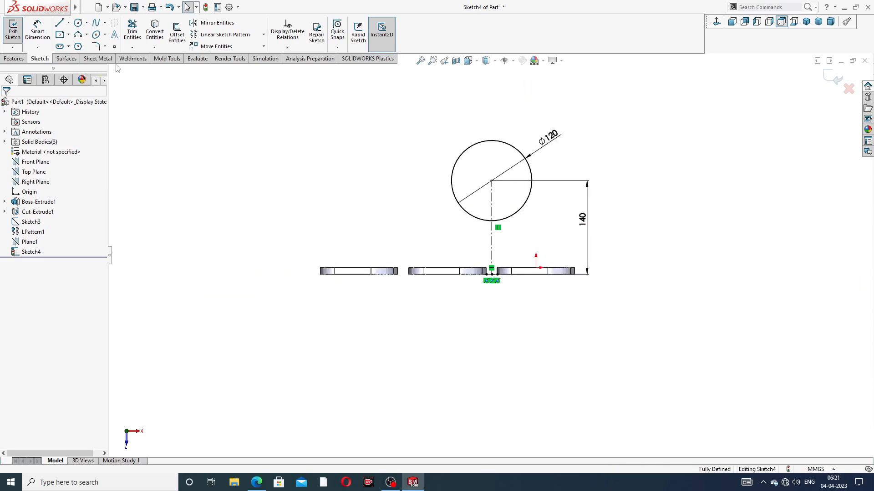
{"action": "left_click", "coordinate": [14, 59]}
{"action": "left_click", "coordinate": [17, 33]}
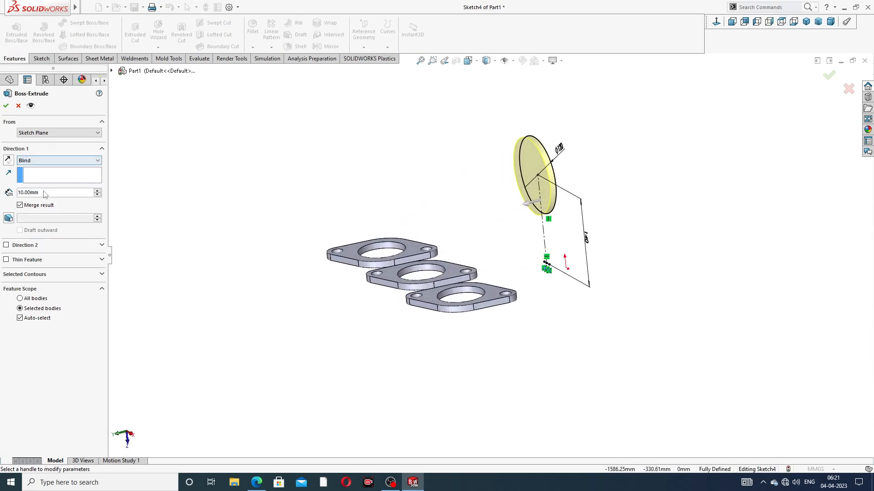
{"action": "type", "text": "16"}
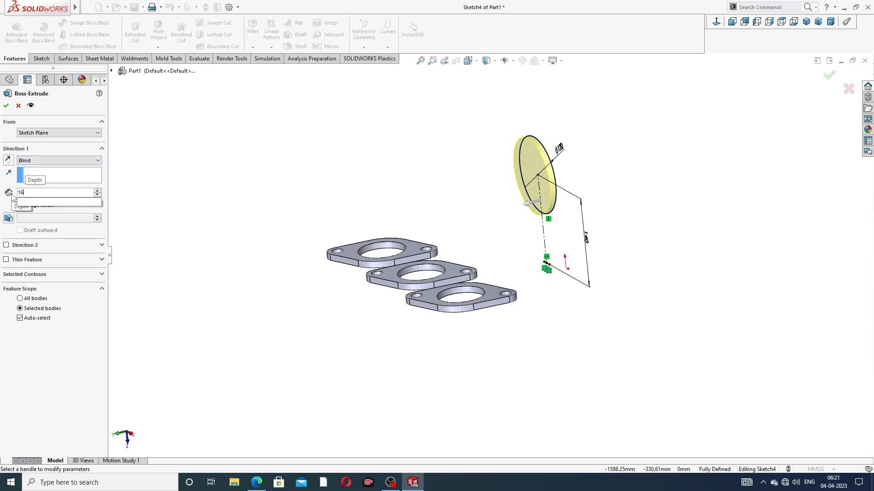
{"action": "key", "text": "Return"}
{"action": "left_click", "coordinate": [256, 482]}
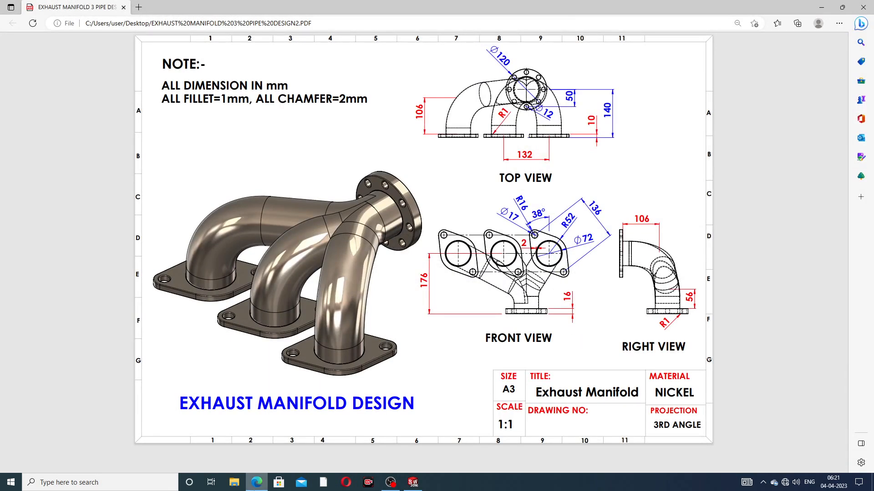
{"action": "left_click", "coordinate": [257, 482]}
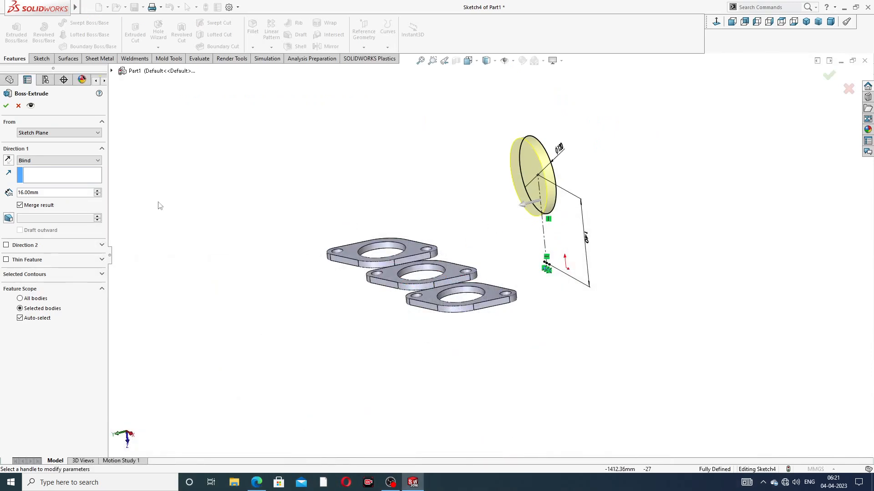
{"action": "left_click", "coordinate": [6, 106]}
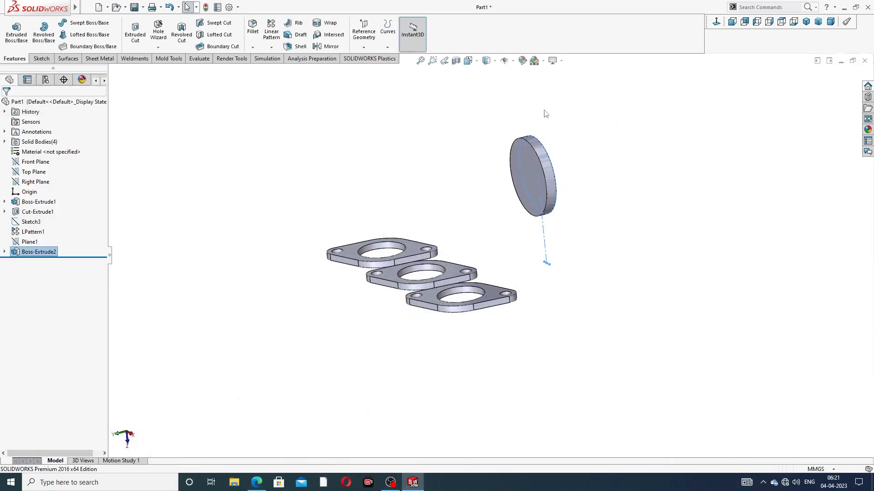
Start a sketch on the round disc's outer face and draw a smaller circle concentric with the disc
{"action": "mouse_move", "coordinate": [491, 191]}
{"action": "middle_mouse_down"}
{"action": "mouse_move", "coordinate": [452, 144]}
{"action": "mouse_move", "coordinate": [500, 164]}
{"action": "mouse_move", "coordinate": [430, 201]}
{"action": "mouse_move", "coordinate": [498, 171]}
{"action": "middle_mouse_up"}
{"action": "left_click", "coordinate": [498, 171]}
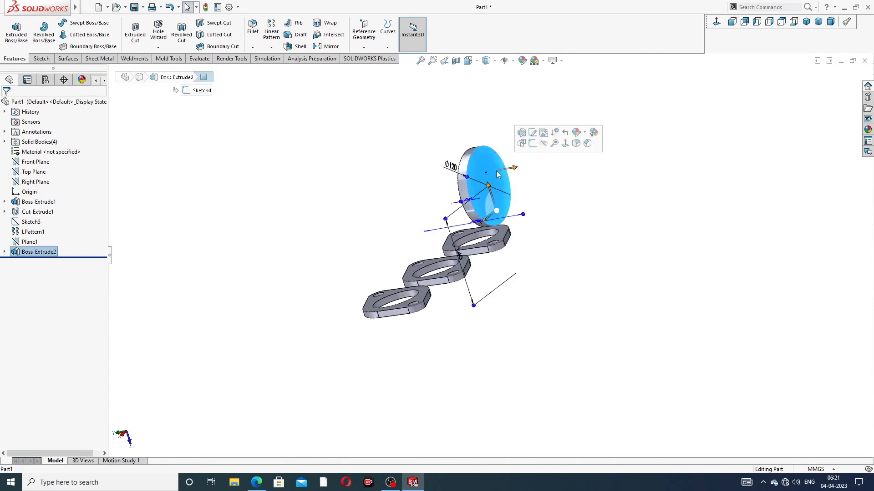
{"action": "left_click", "coordinate": [543, 133]}
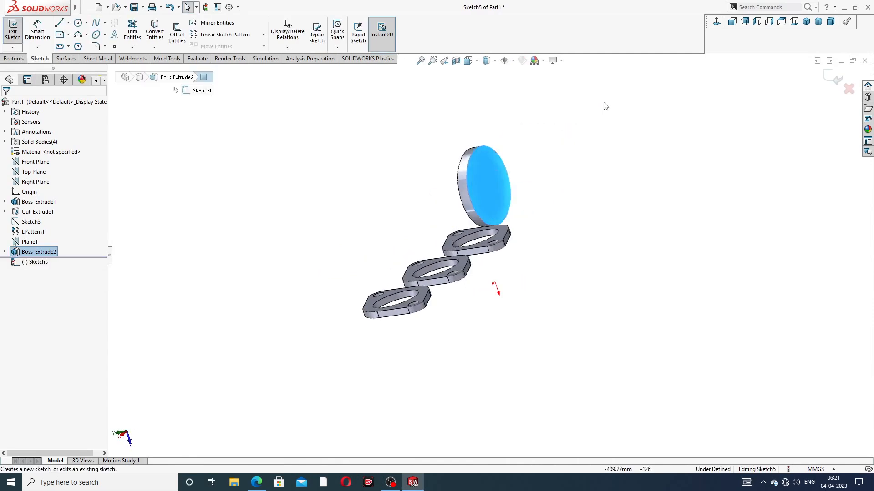
{"action": "left_click", "coordinate": [717, 21]}
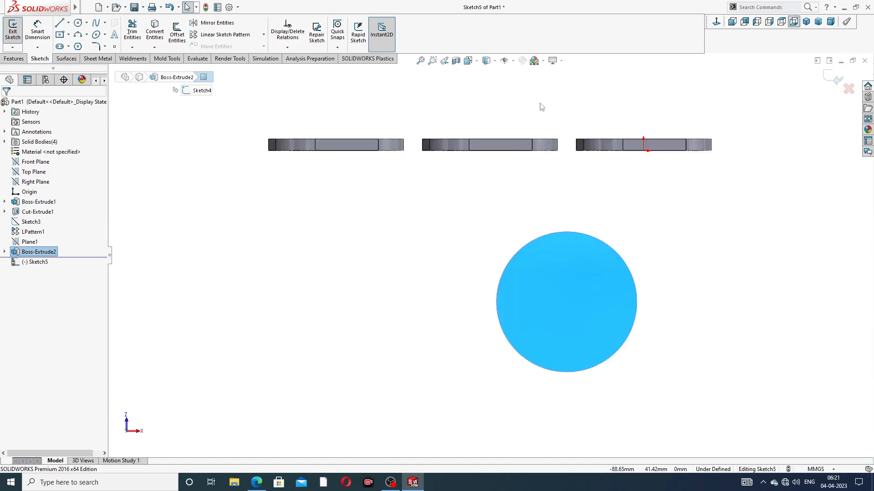
{"action": "left_click", "coordinate": [78, 22]}
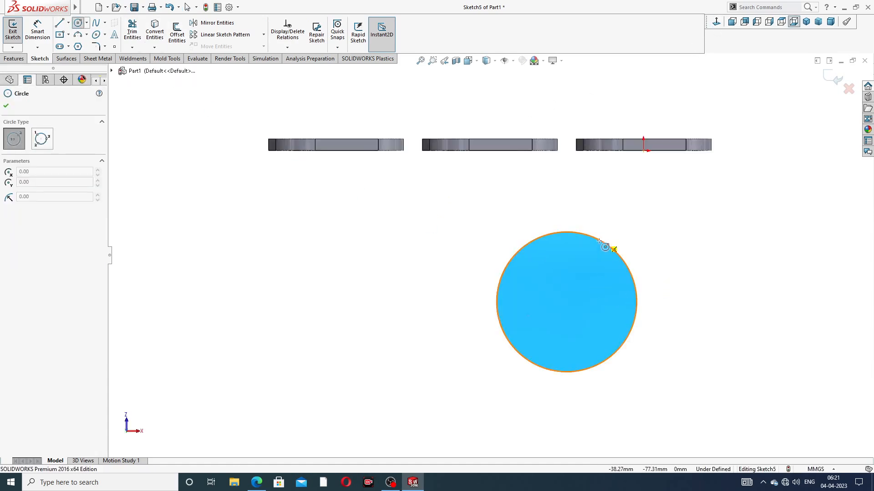
{"action": "left_click", "coordinate": [567, 302]}
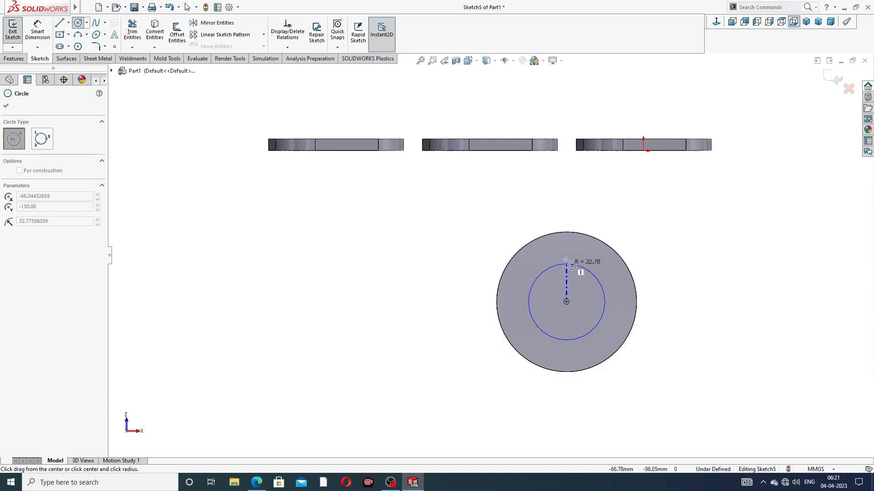
{"action": "left_click", "coordinate": [566, 251]}
{"action": "right_click", "coordinate": [638, 222]}
{"action": "left_click", "coordinate": [657, 230]}
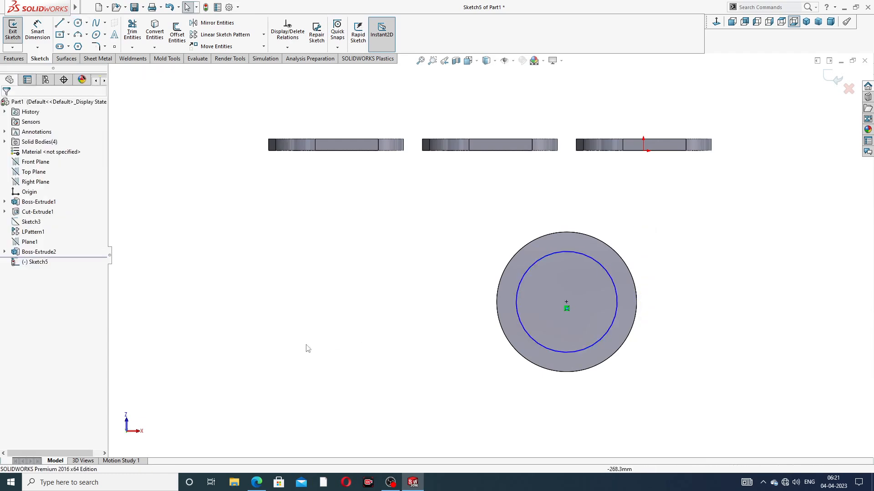
Check the bore size in the PDF drawing and dimension the concentric circle to a diameter of 72 mm
{"action": "left_click", "coordinate": [256, 482]}
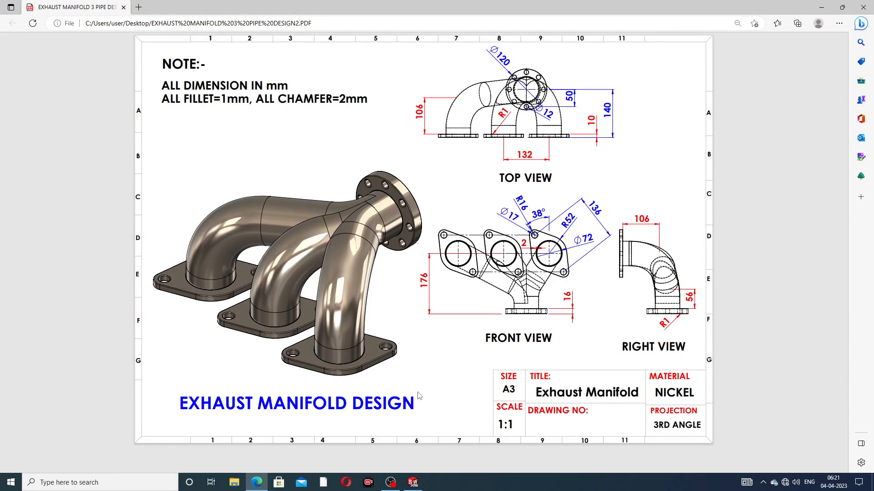
{"action": "left_click", "coordinate": [257, 482]}
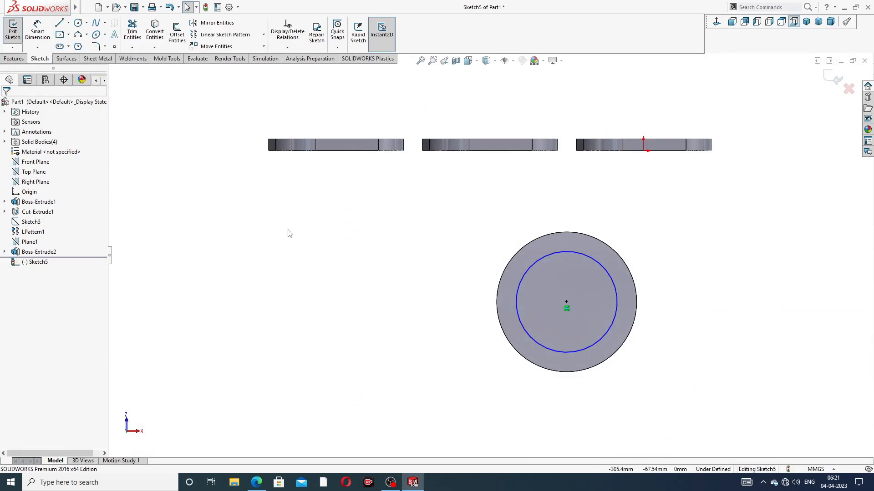
{"action": "left_click", "coordinate": [38, 30]}
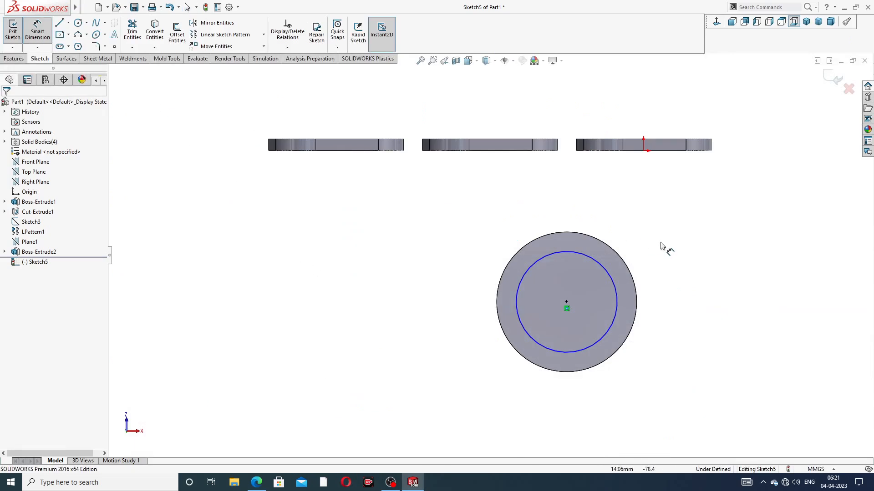
{"action": "left_click", "coordinate": [597, 268]}
{"action": "left_click", "coordinate": [659, 284]}
{"action": "type", "text": "72"}
{"action": "key", "text": "Return"}
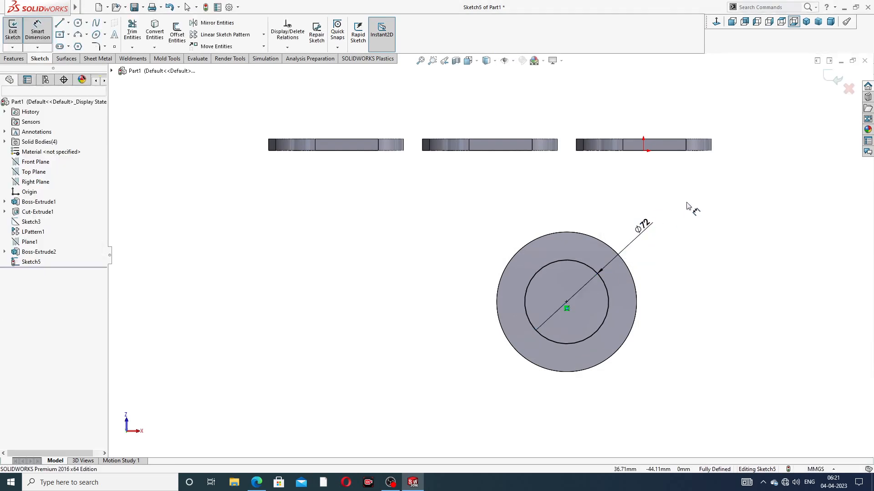
{"action": "right_click", "coordinate": [801, 109]}
{"action": "left_click", "coordinate": [800, 135]}
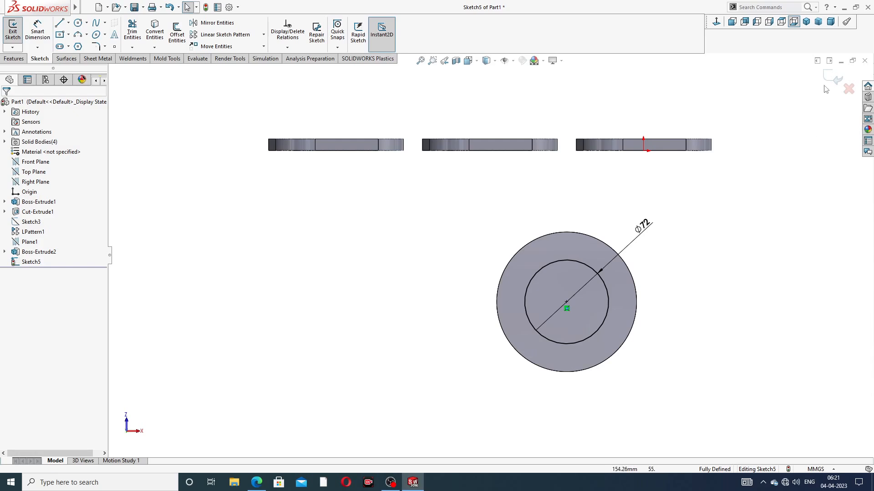
Cut the 72 mm circle through the round disc with an extruded cut set to Through All
{"action": "left_click", "coordinate": [14, 58]}
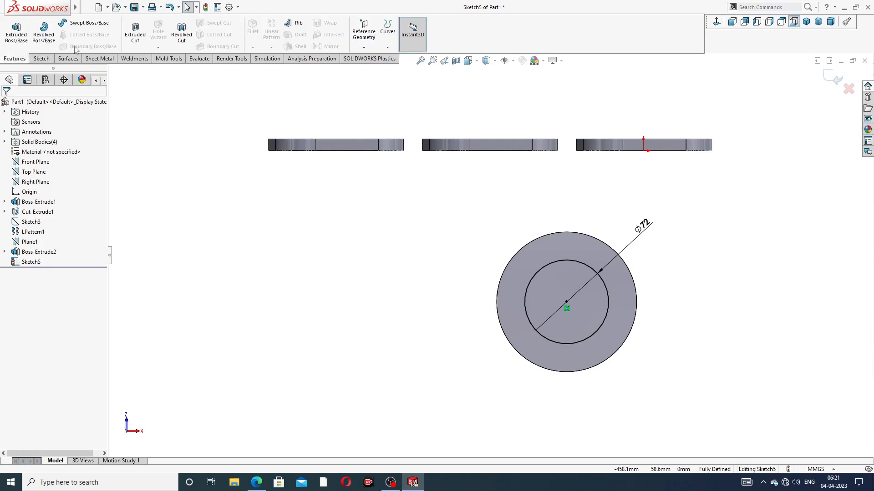
{"action": "left_click", "coordinate": [132, 36]}
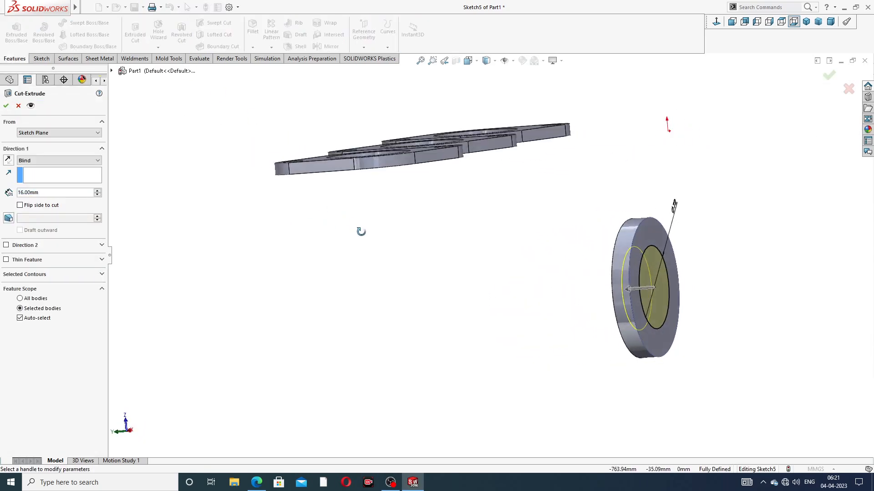
{"action": "left_click", "coordinate": [47, 162]}
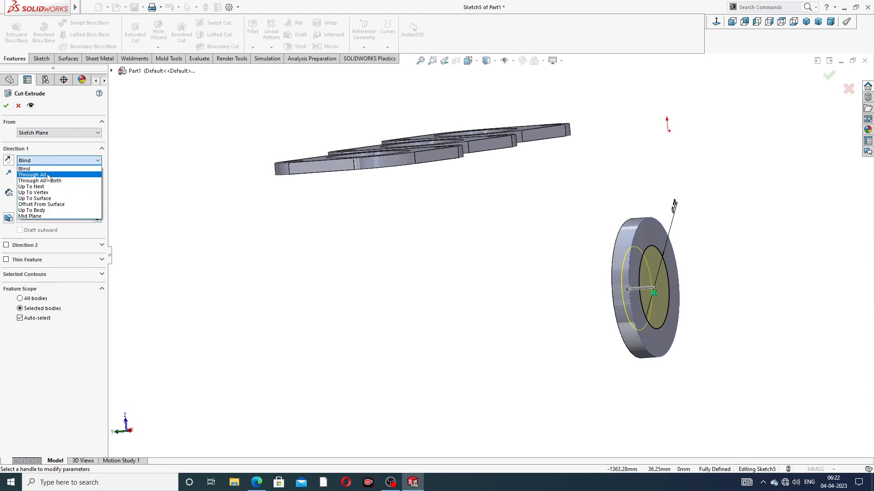
{"action": "left_click", "coordinate": [49, 177]}
{"action": "left_click", "coordinate": [6, 106]}
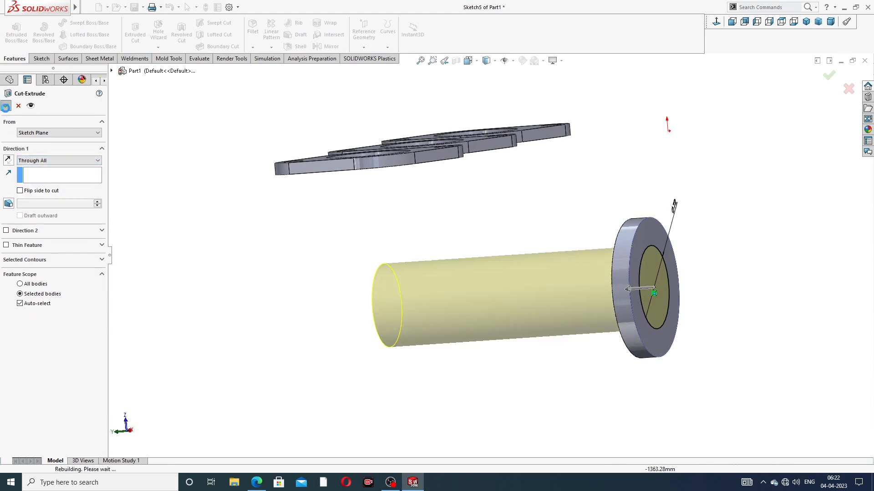
Start a new sketch on the outer face of the round outlet flange
{"action": "scroll", "coordinate": [460, 282], "scroll_direction": "up", "scroll_amount": 1}
{"action": "middle_click_drag", "start_coordinate": [451, 281], "coordinate": [380, 273]}
{"action": "scroll", "coordinate": [555, 248], "scroll_direction": "down", "scroll_amount": 3}
{"action": "left_click", "coordinate": [538, 246]}
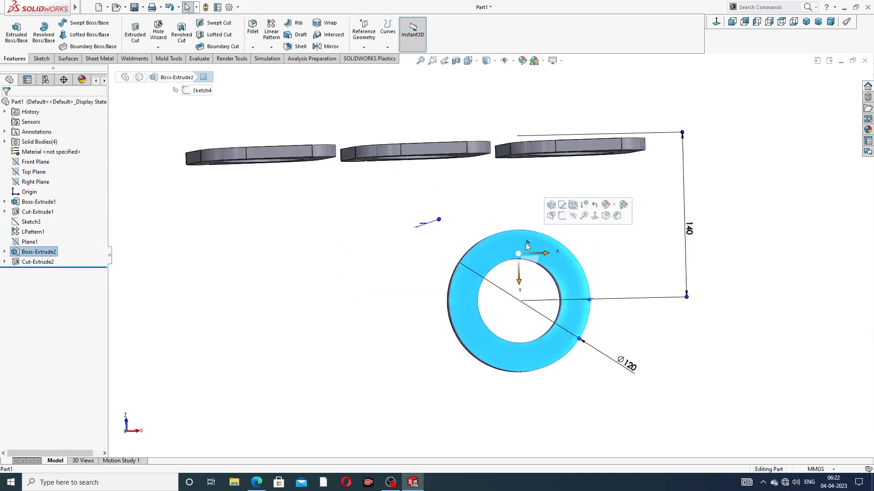
{"action": "left_click", "coordinate": [563, 216]}
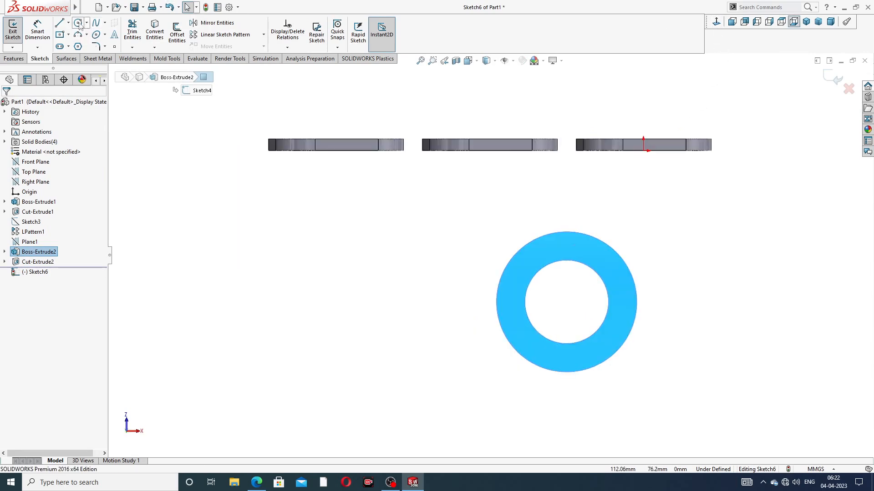
{"action": "left_click", "coordinate": [77, 23]}
{"action": "scroll", "coordinate": [601, 271], "scroll_direction": "down", "scroll_amount": 2}
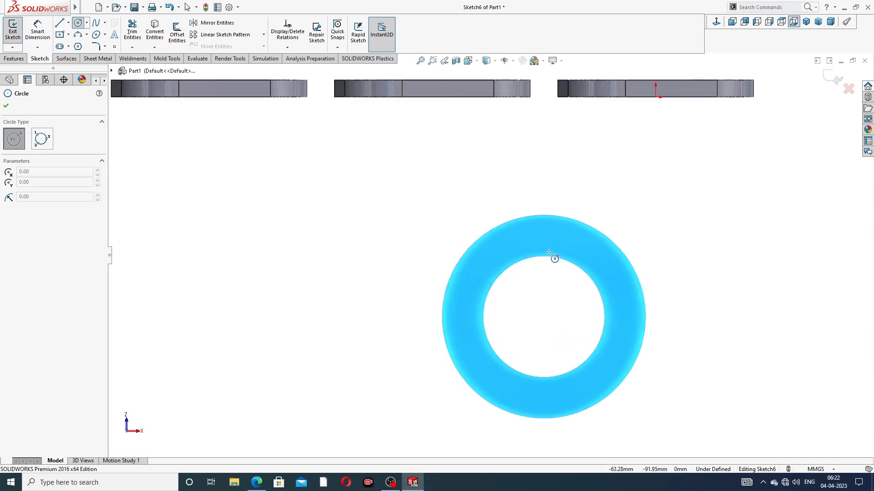
{"action": "right_click", "coordinate": [605, 190]}
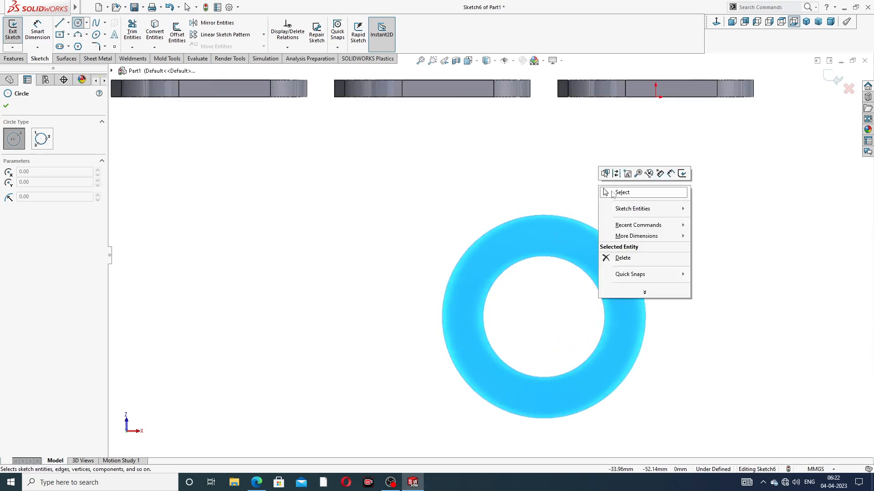
{"action": "left_click", "coordinate": [622, 193]}
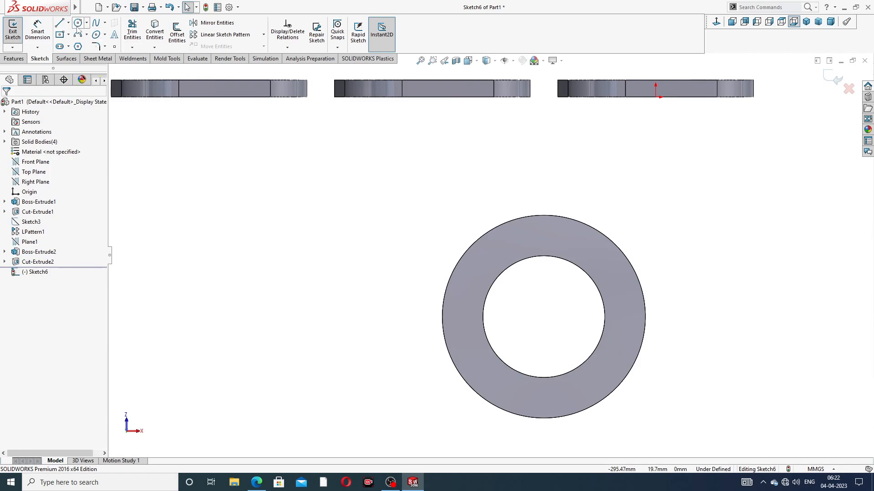
Draw a vertical centerline from the round flange's center up to its outer edge
{"action": "left_click", "coordinate": [69, 23]}
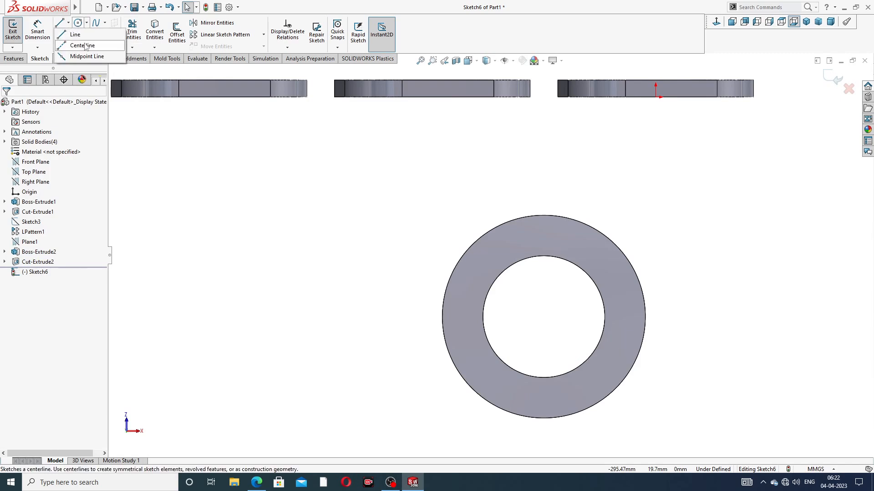
{"action": "left_click", "coordinate": [85, 42]}
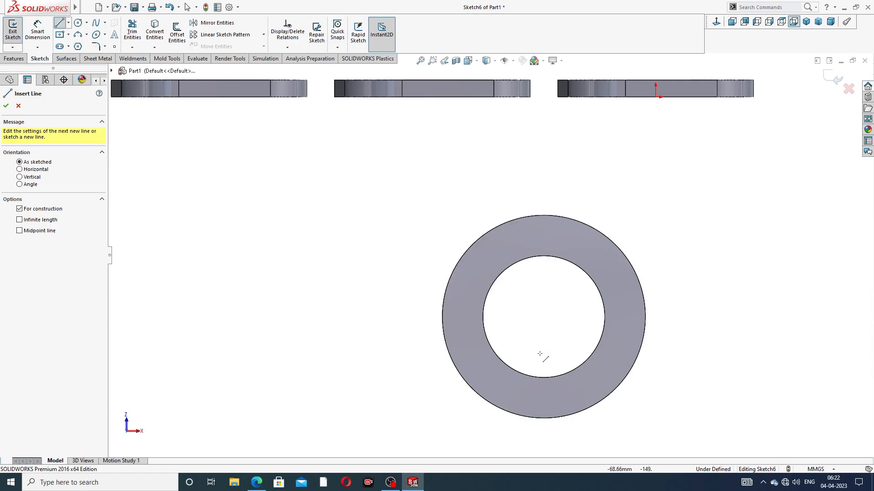
{"action": "left_click", "coordinate": [544, 316]}
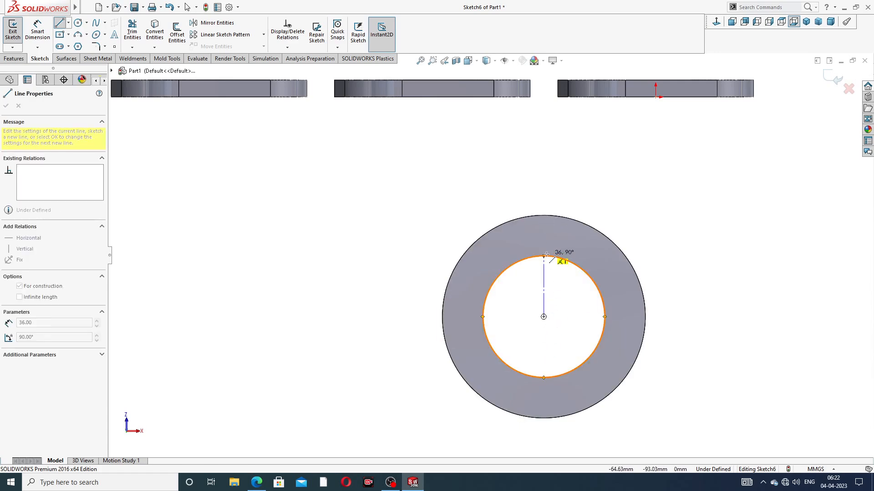
{"action": "left_click", "coordinate": [543, 215]}
{"action": "right_click", "coordinate": [583, 193]}
{"action": "left_click", "coordinate": [593, 202]}
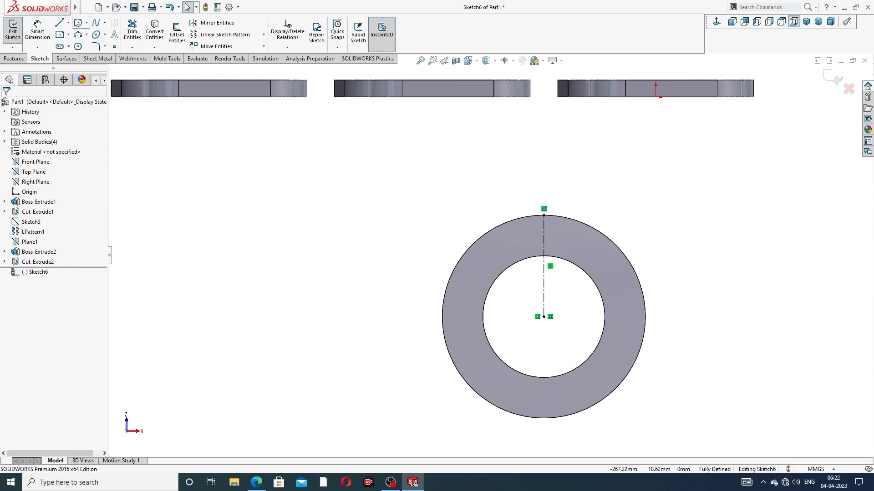
Draw a small circle on the centerline between the bore and the outer edge, about 50 mm above the flange center
{"action": "left_click", "coordinate": [79, 24]}
{"action": "scroll", "coordinate": [523, 269], "scroll_direction": "down", "scroll_amount": 3}
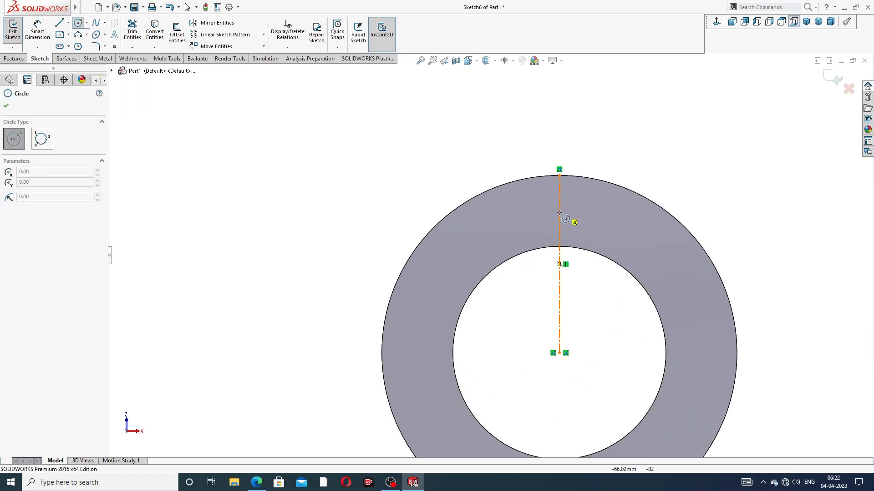
{"action": "left_click", "coordinate": [559, 207]}
{"action": "left_click", "coordinate": [577, 203]}
{"action": "right_click", "coordinate": [617, 156]}
{"action": "left_click", "coordinate": [636, 161]}
Dimension the small bolt-hole circle to a diameter of 12 mm
{"action": "left_click", "coordinate": [37, 31]}
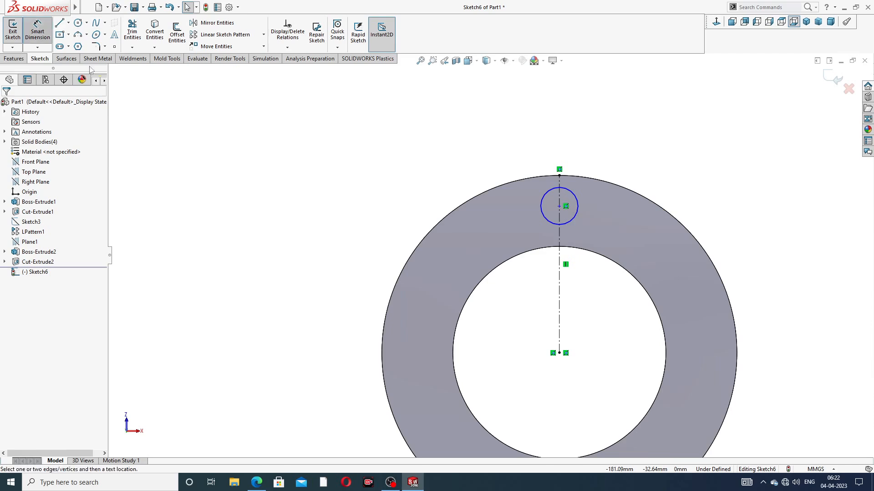
{"action": "left_click", "coordinate": [576, 196]}
{"action": "left_click", "coordinate": [610, 157]}
{"action": "type", "text": "12"}
{"action": "key", "text": "Return"}
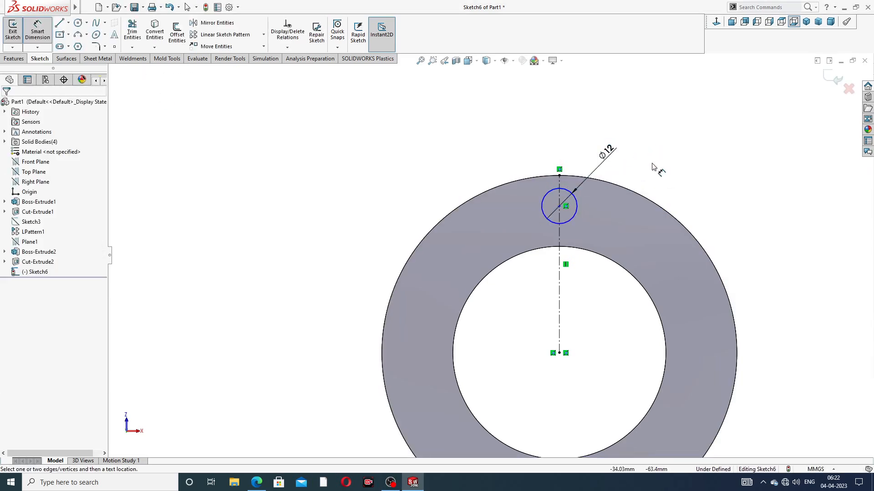
Dimension the small circle's center 50 mm from the flange center and check the hole layout against the PDF drawing
{"action": "left_click", "coordinate": [575, 209]}
{"action": "left_click", "coordinate": [559, 207]}
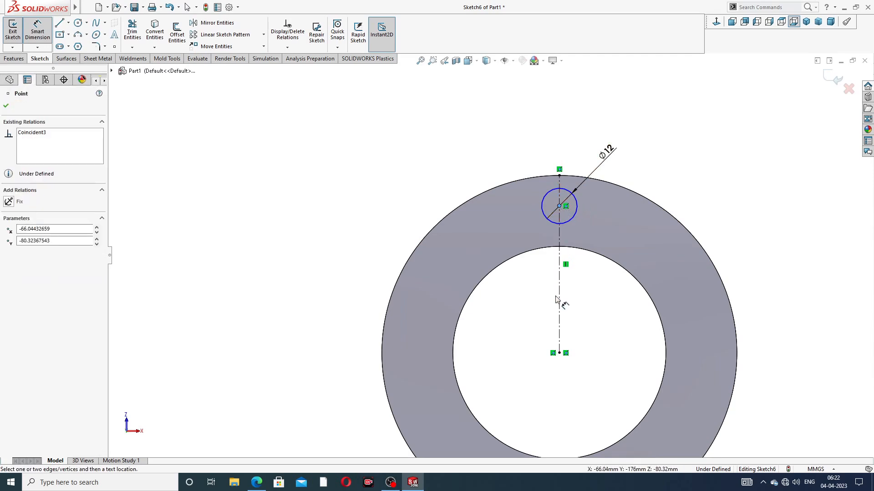
{"action": "left_click", "coordinate": [559, 353]}
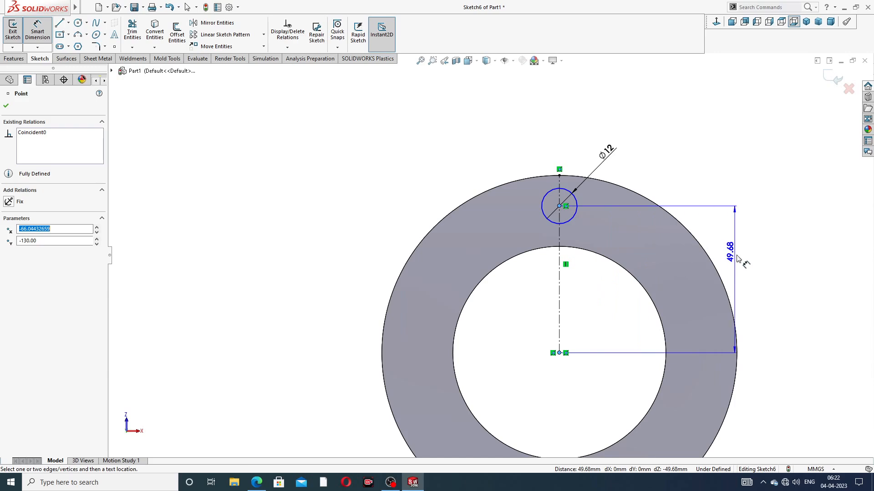
{"action": "left_click", "coordinate": [739, 266]}
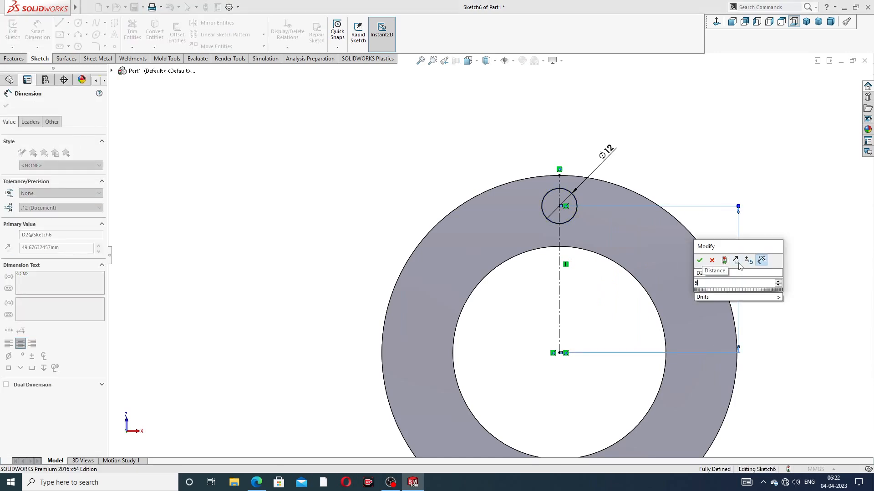
{"action": "key", "text": "Return"}
{"action": "key", "text": "Escape"}
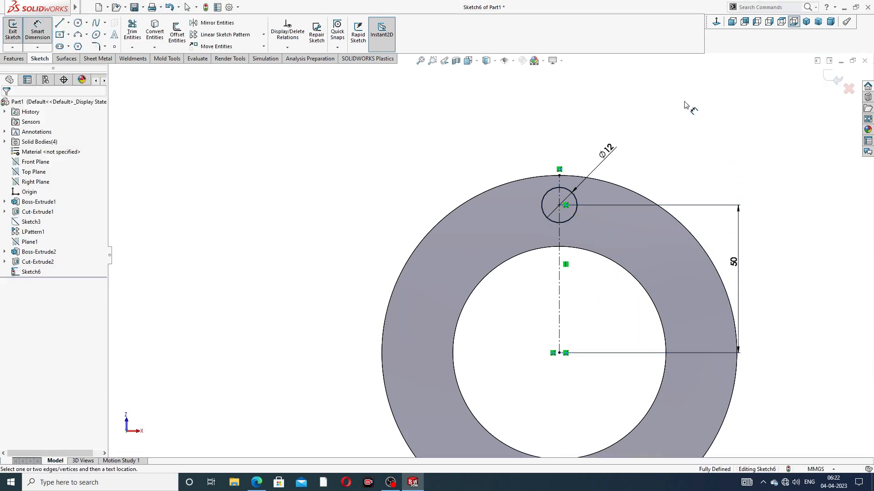
{"action": "right_click", "coordinate": [706, 121]}
{"action": "left_click", "coordinate": [727, 135]}
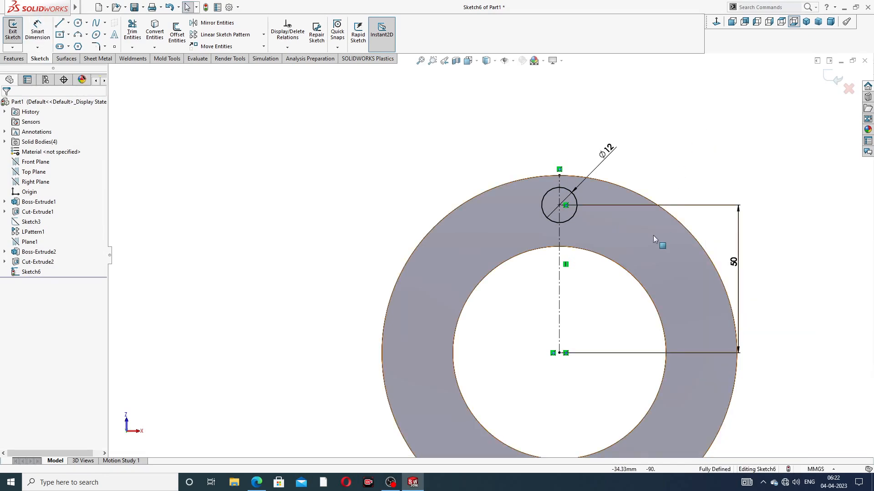
{"action": "key", "text": "f"}
{"action": "left_click", "coordinate": [324, 485]}
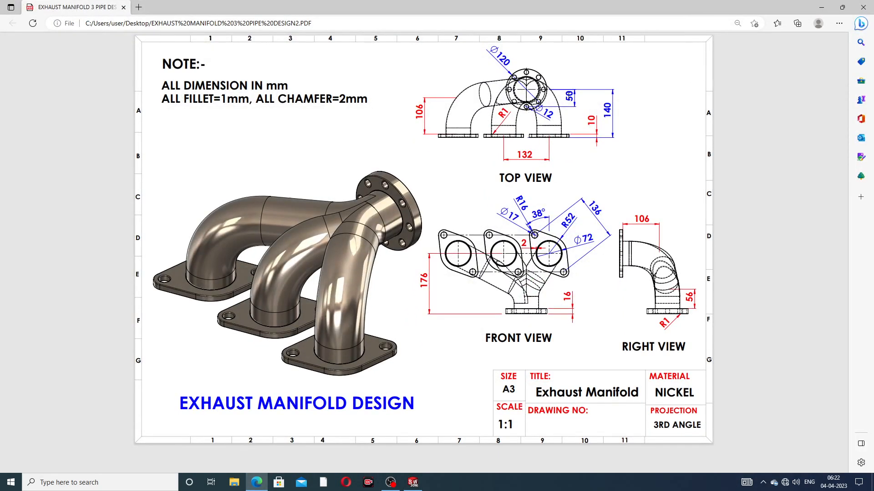
{"action": "left_click", "coordinate": [258, 483]}
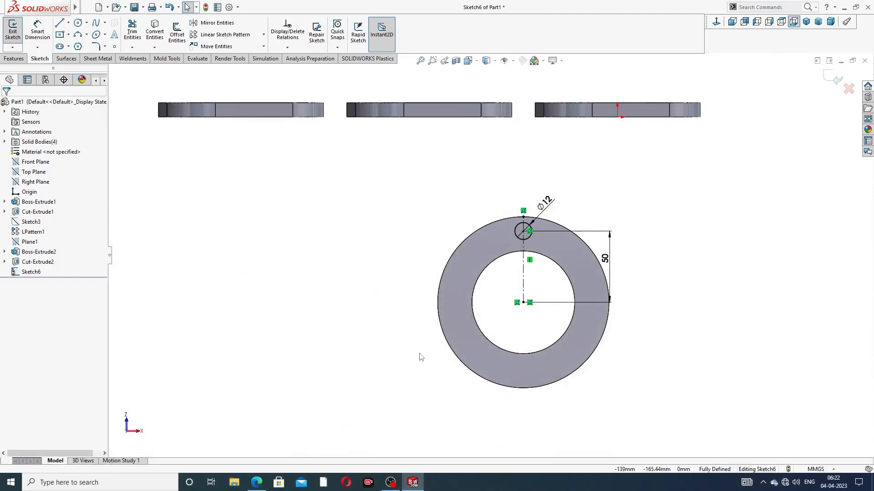
Cut the 12 mm circle through the round flange with an extruded cut set to Through All
{"action": "left_click", "coordinate": [14, 59]}
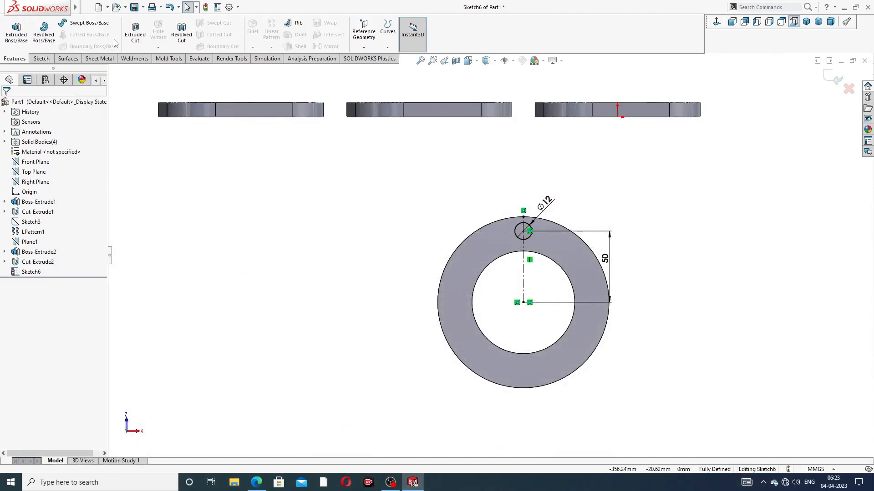
{"action": "left_click", "coordinate": [135, 35]}
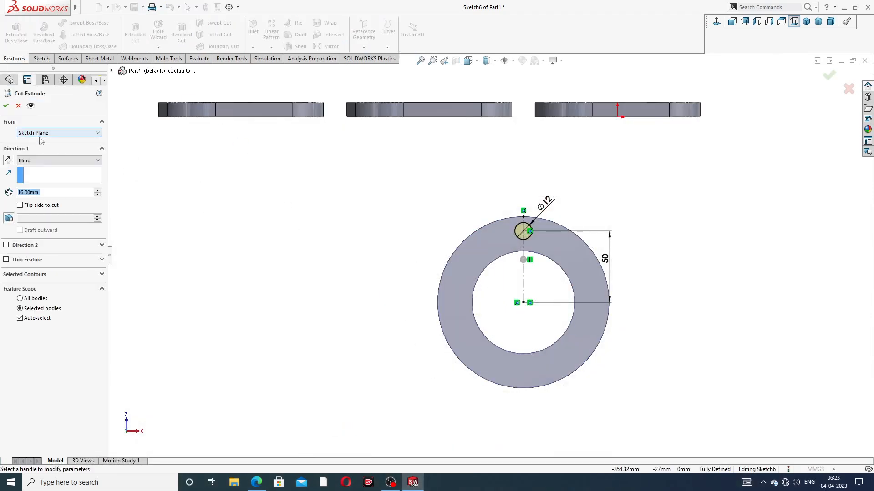
{"action": "left_click", "coordinate": [50, 162]}
{"action": "left_click", "coordinate": [50, 173]}
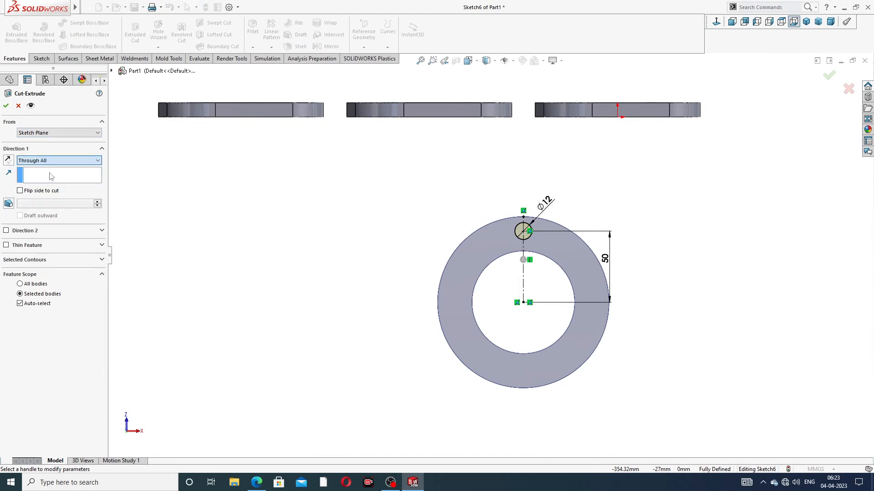
{"action": "left_click", "coordinate": [6, 107]}
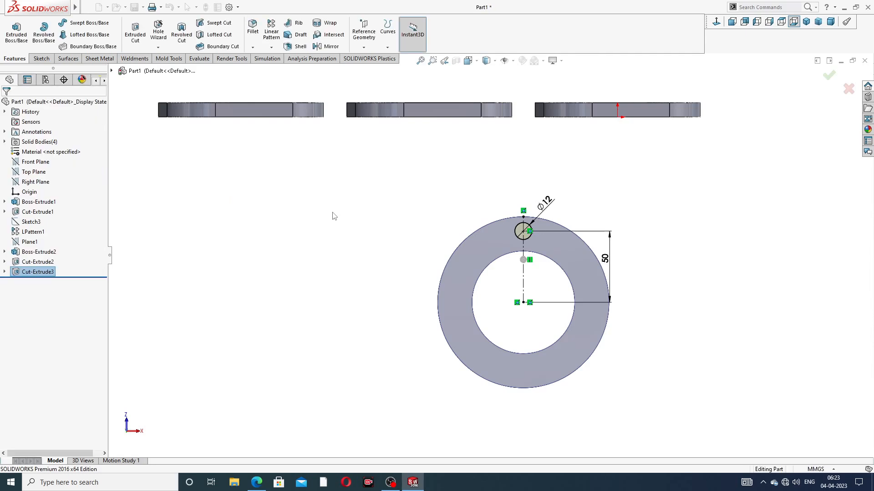
Circular-pattern the 12 mm hole around the flange's outer edge with 8 equally spaced instances over 360 degrees
{"action": "scroll", "coordinate": [522, 301], "scroll_direction": "up", "scroll_amount": 2}
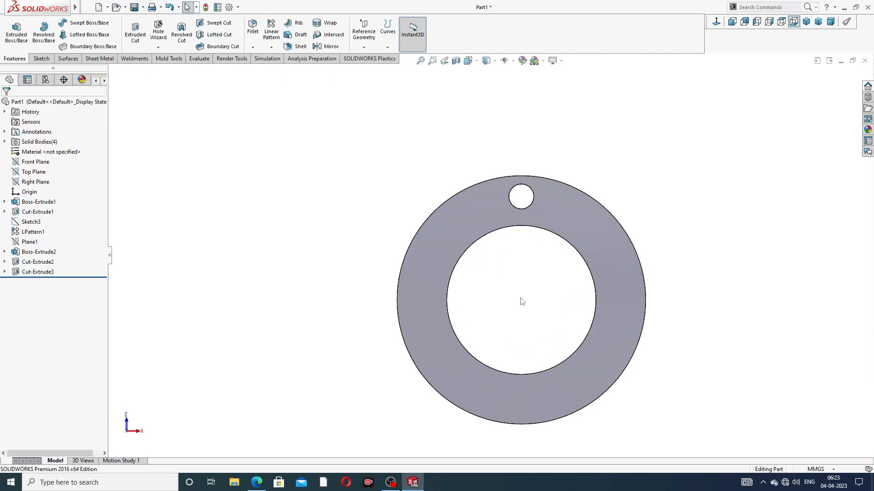
{"action": "left_click", "coordinate": [270, 50]}
{"action": "left_click", "coordinate": [306, 70]}
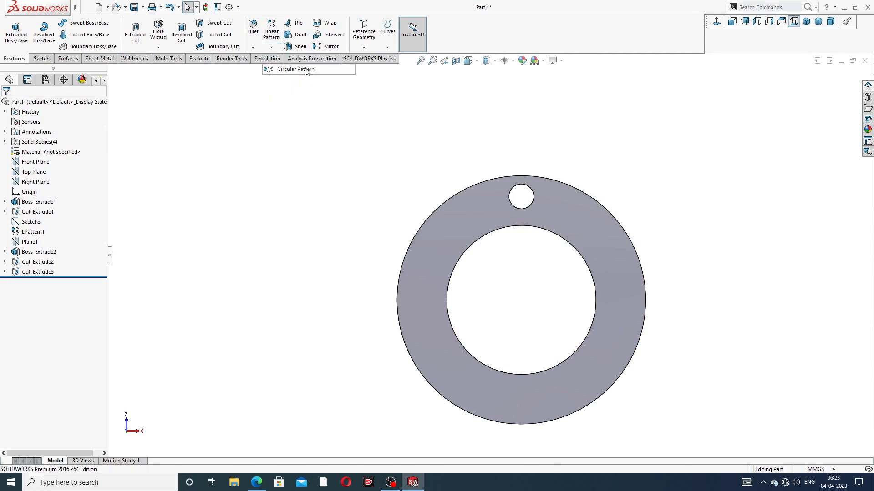
{"action": "scroll", "coordinate": [491, 206], "scroll_direction": "down", "scroll_amount": 2}
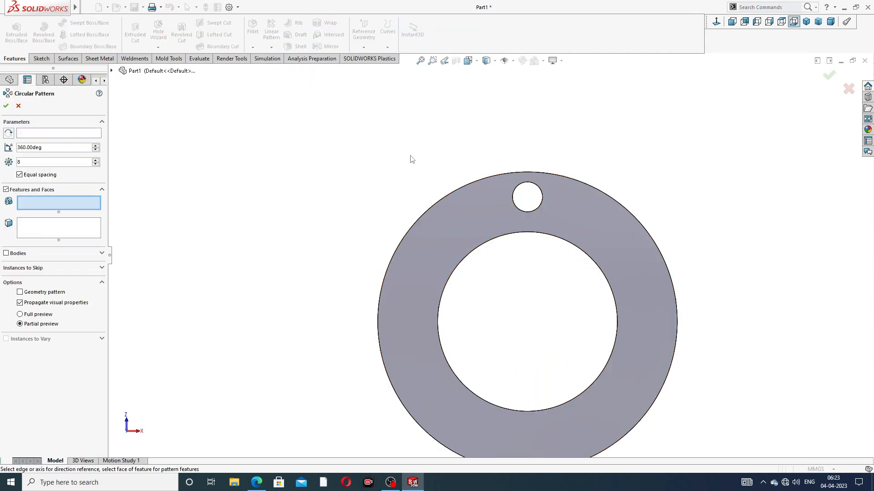
{"action": "left_click", "coordinate": [91, 132]}
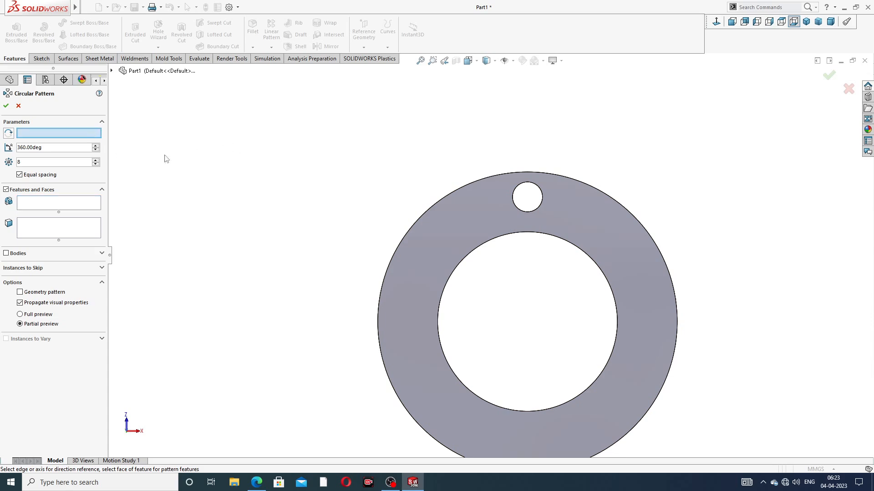
{"action": "left_click", "coordinate": [457, 190]}
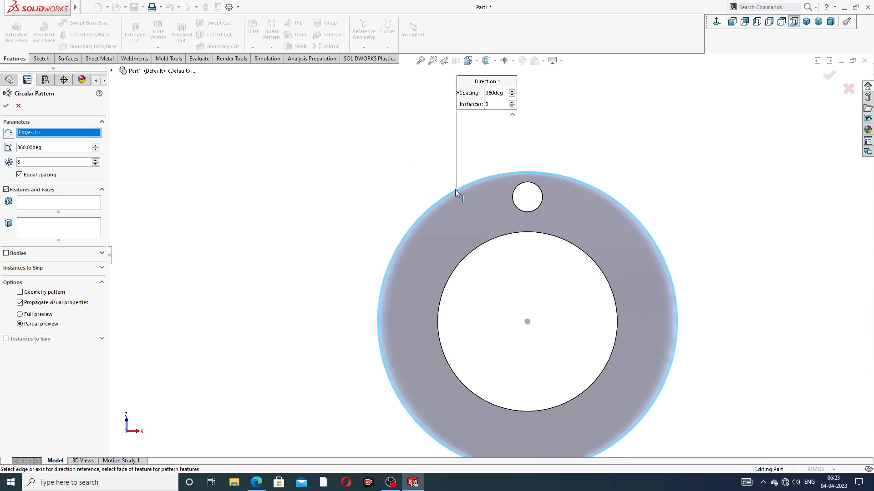
{"action": "left_click", "coordinate": [37, 236]}
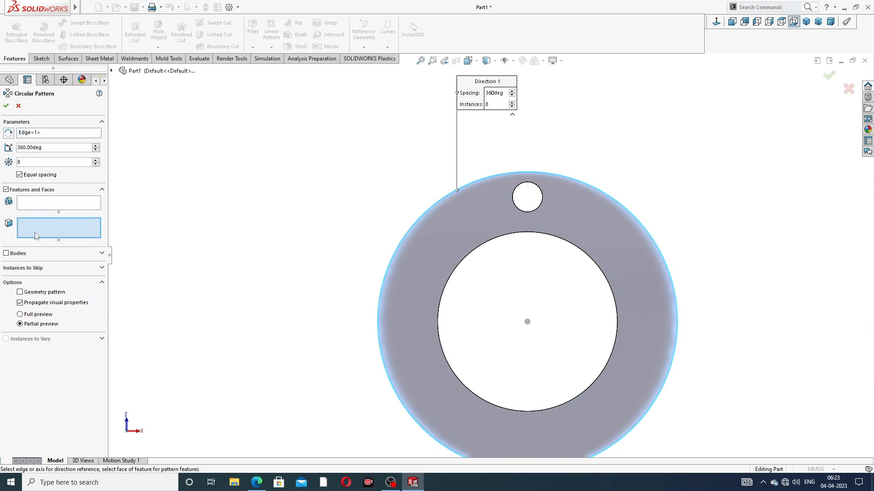
{"action": "left_click", "coordinate": [50, 202]}
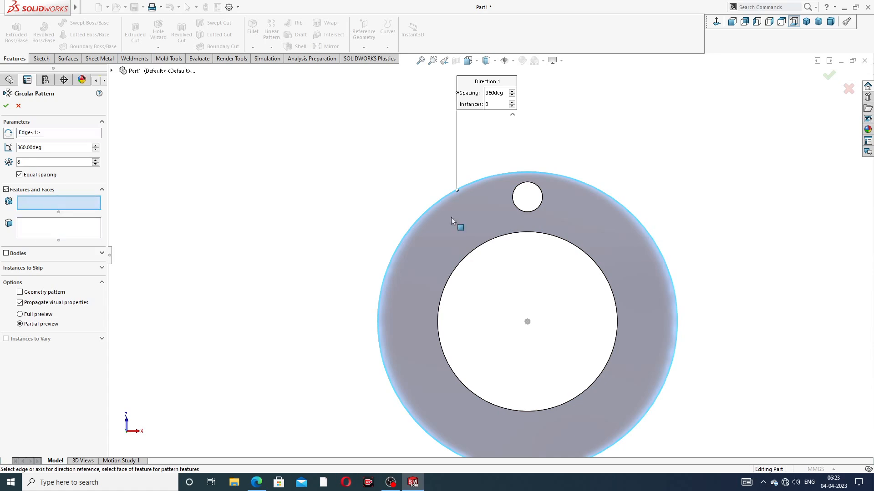
{"action": "middle_click_drag", "start_coordinate": [561, 200], "coordinate": [577, 257]}
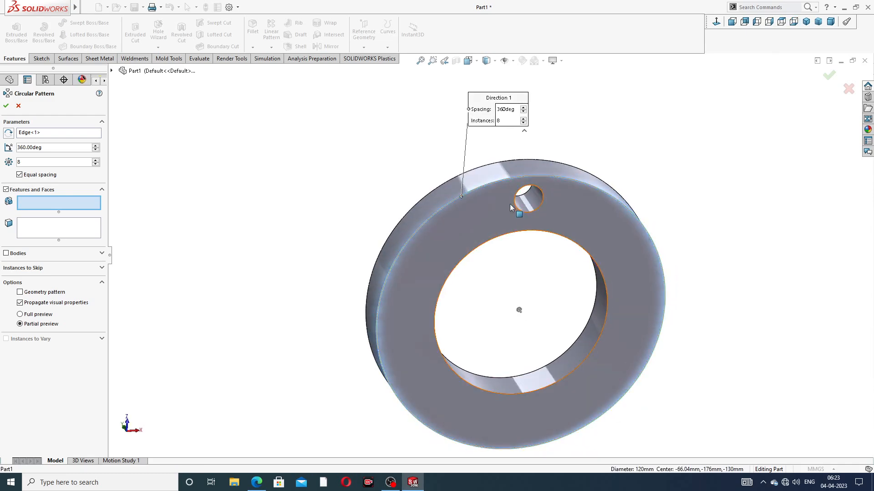
{"action": "left_click", "coordinate": [534, 203]}
{"action": "scroll", "coordinate": [535, 210], "scroll_direction": "up", "scroll_amount": 2}
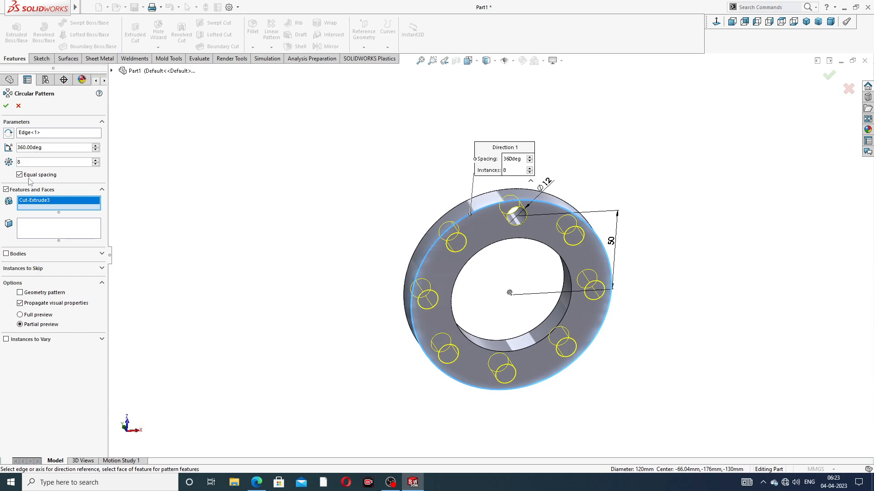
{"action": "left_click", "coordinate": [5, 106]}
Examine the drilled round flange and the three inlet flanges from several angles
{"action": "scroll", "coordinate": [371, 207], "scroll_direction": "up", "scroll_amount": 3}
{"action": "middle_click_drag", "start_coordinate": [373, 207], "coordinate": [464, 144]}
{"action": "middle_click_drag", "start_coordinate": [490, 195], "coordinate": [468, 68]}
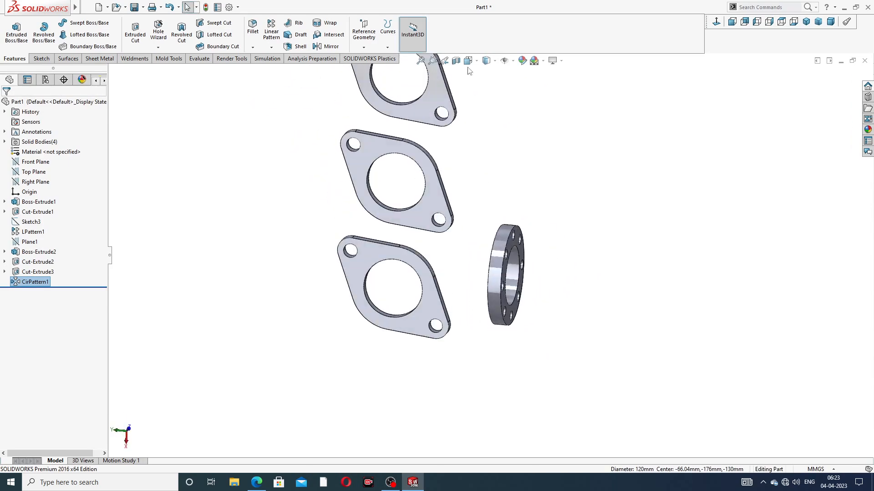
{"action": "middle_click_drag", "start_coordinate": [496, 191], "coordinate": [502, 91]}
{"action": "scroll", "coordinate": [527, 178], "scroll_direction": "up", "scroll_amount": 1}
{"action": "middle_click_drag", "start_coordinate": [527, 179], "coordinate": [567, 96]}
{"action": "scroll", "coordinate": [489, 257], "scroll_direction": "down", "scroll_amount": 1}
{"action": "scroll", "coordinate": [491, 259], "scroll_direction": "up", "scroll_amount": 2}
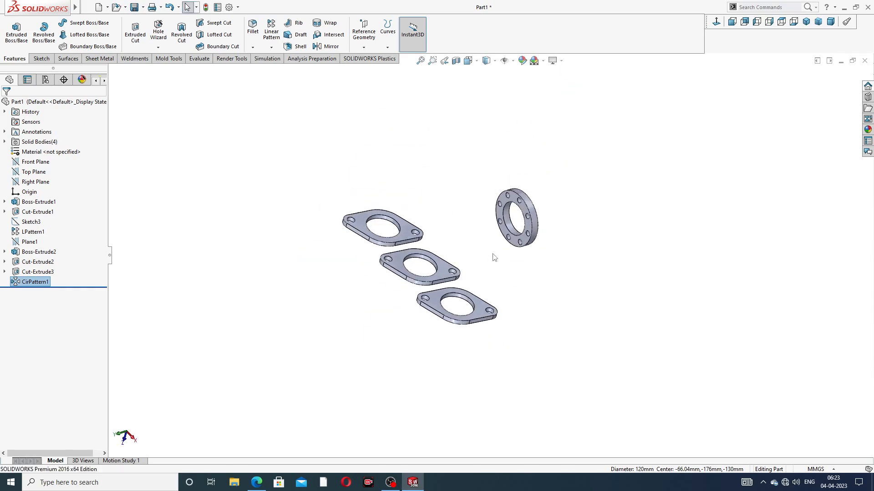
{"action": "mouse_move", "coordinate": [498, 256]}
{"action": "middle_mouse_down"}
{"action": "mouse_move", "coordinate": [468, 220]}
{"action": "mouse_move", "coordinate": [497, 246]}
{"action": "middle_mouse_up"}
{"action": "scroll", "coordinate": [483, 260], "scroll_direction": "down", "scroll_amount": 2}
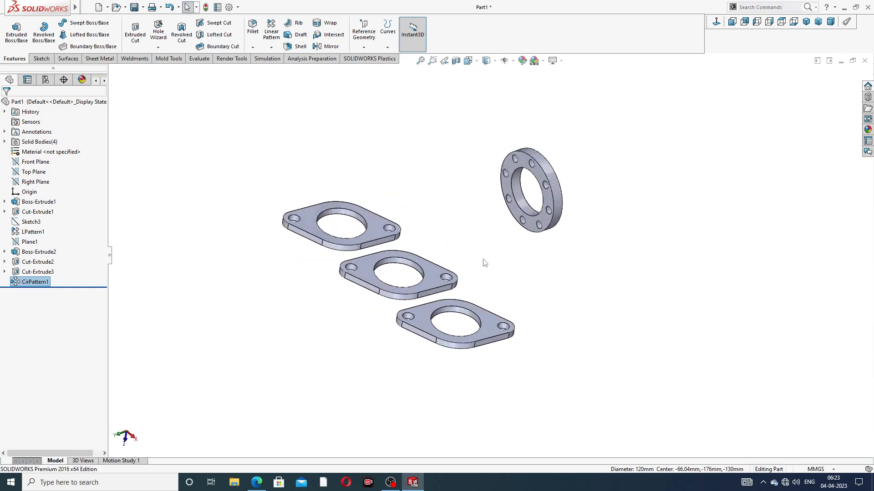
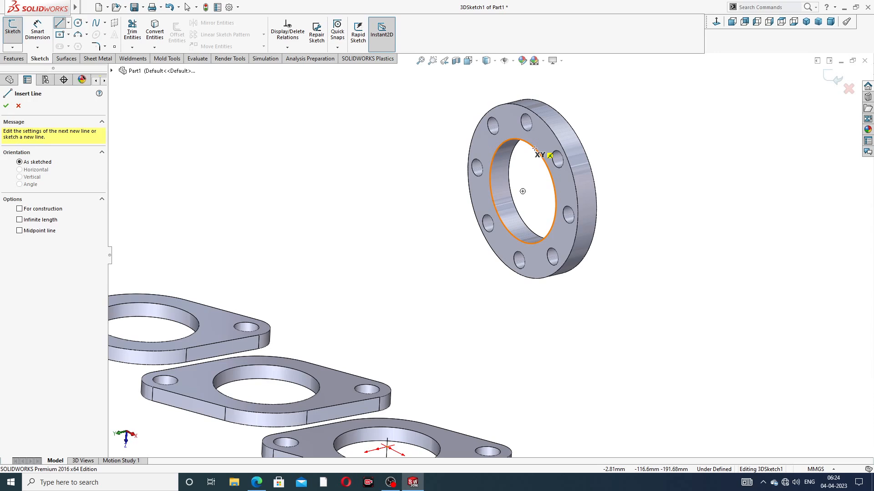
Sketch a 3D line about 43 mm long from the round flange's center, running along Y toward the inlet flanges
{"action": "left_click", "coordinate": [524, 191]}
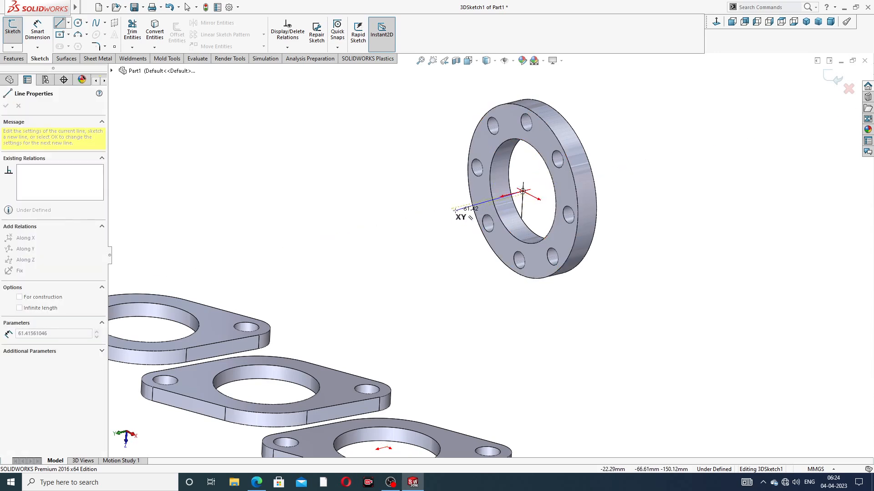
{"action": "middle_click_drag", "start_coordinate": [464, 215], "coordinate": [426, 214]}
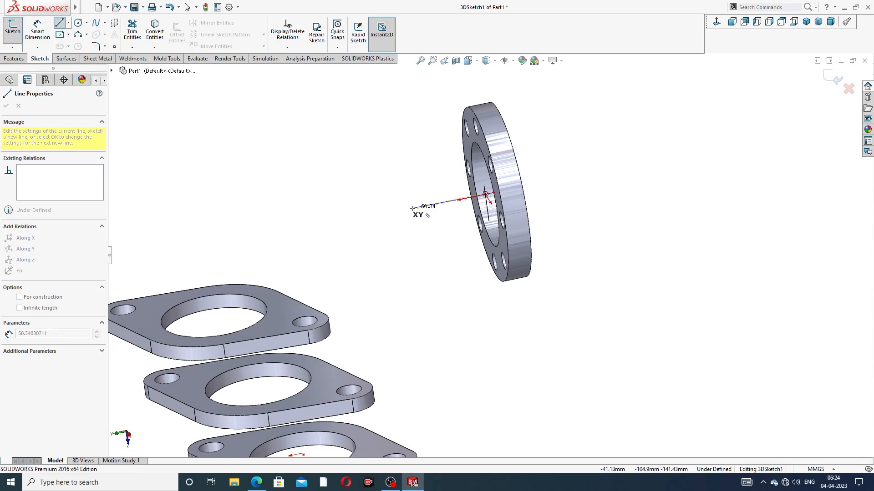
{"action": "left_click", "coordinate": [414, 210]}
{"action": "right_click", "coordinate": [423, 169]}
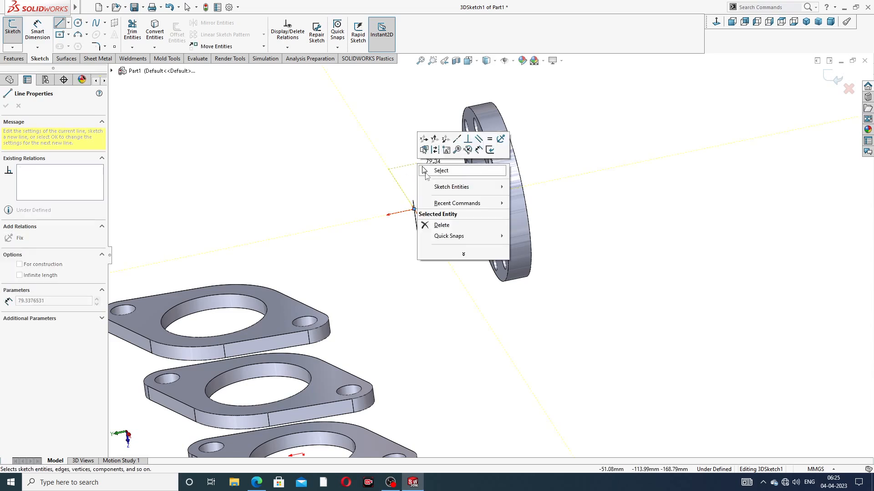
{"action": "left_click", "coordinate": [437, 176]}
{"action": "scroll", "coordinate": [431, 220], "scroll_direction": "up", "scroll_amount": 2}
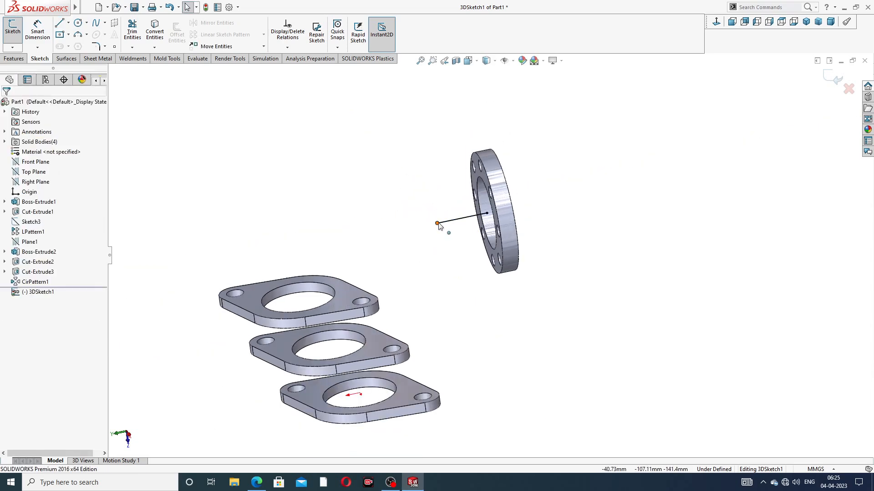
{"action": "left_click_drag", "start_coordinate": [437, 224], "coordinate": [443, 222]}
{"action": "left_click", "coordinate": [423, 180]}
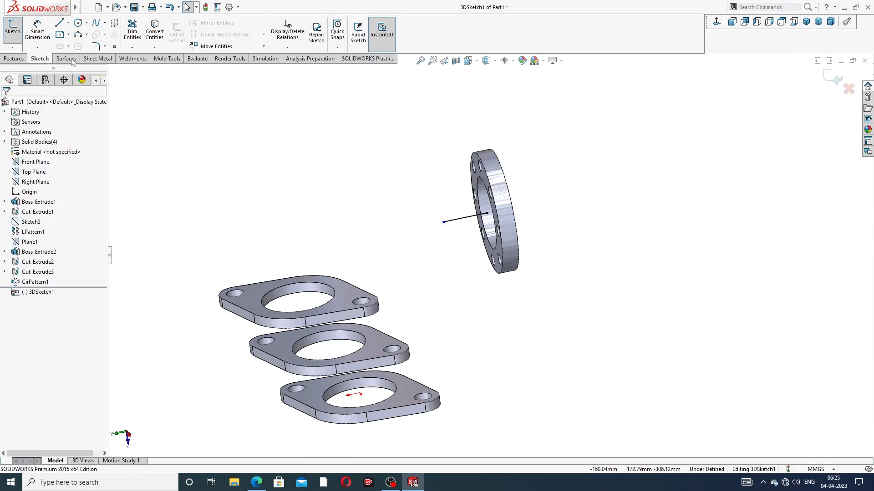
Sketch a line about 66 mm long from the center of the farthest inlet flange's bore, running up along Z
{"action": "left_click", "coordinate": [63, 25]}
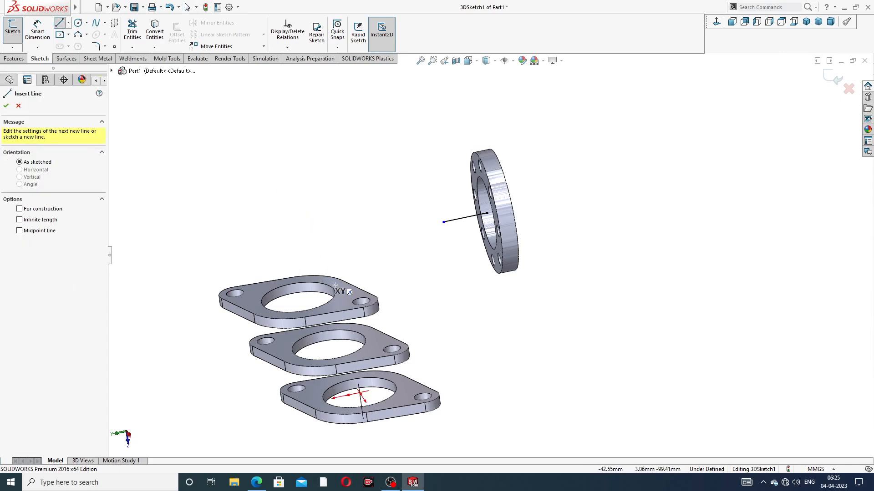
{"action": "middle_click_drag", "start_coordinate": [334, 286], "coordinate": [327, 274]}
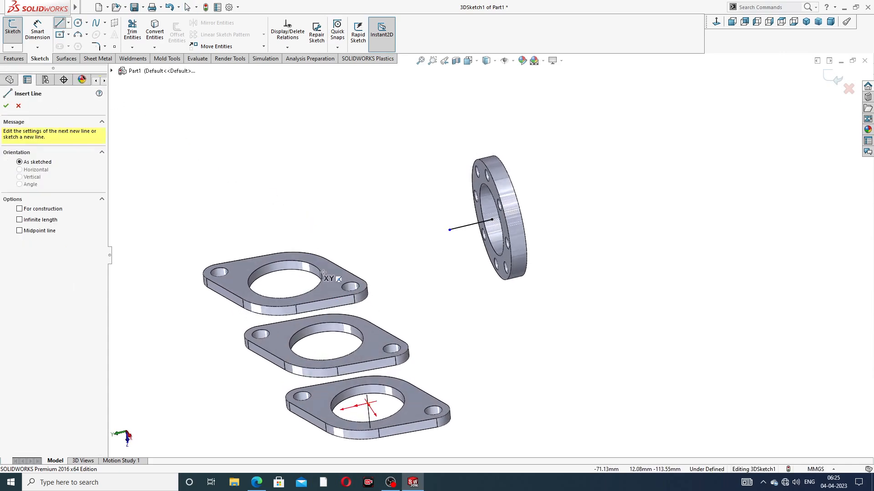
{"action": "left_click", "coordinate": [284, 279]}
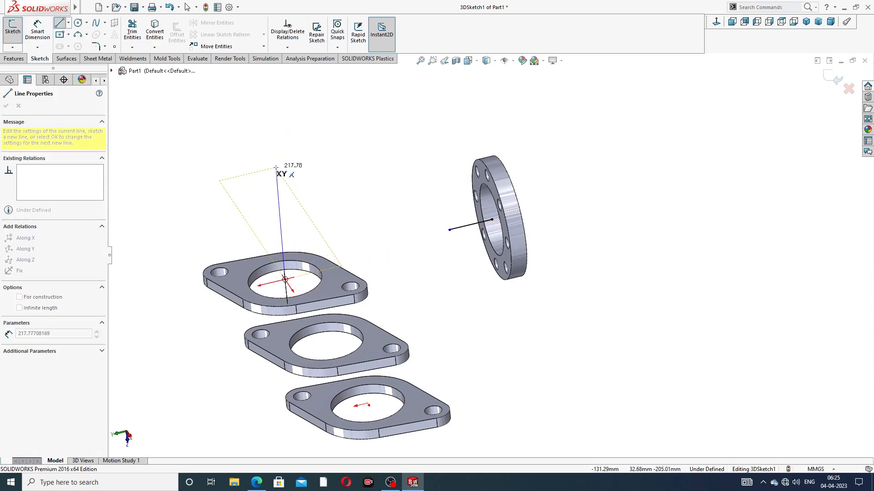
{"action": "middle_click_drag", "start_coordinate": [278, 173], "coordinate": [302, 163]}
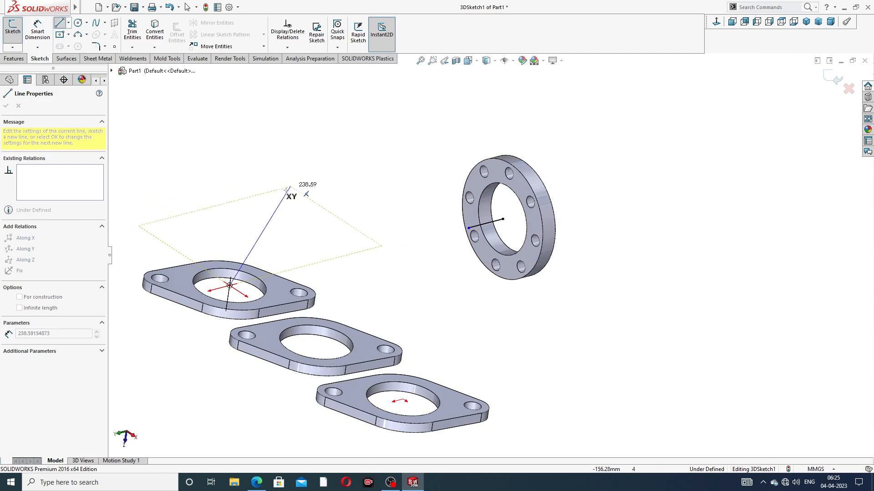
{"action": "middle_click_drag", "start_coordinate": [209, 197], "coordinate": [306, 166]}
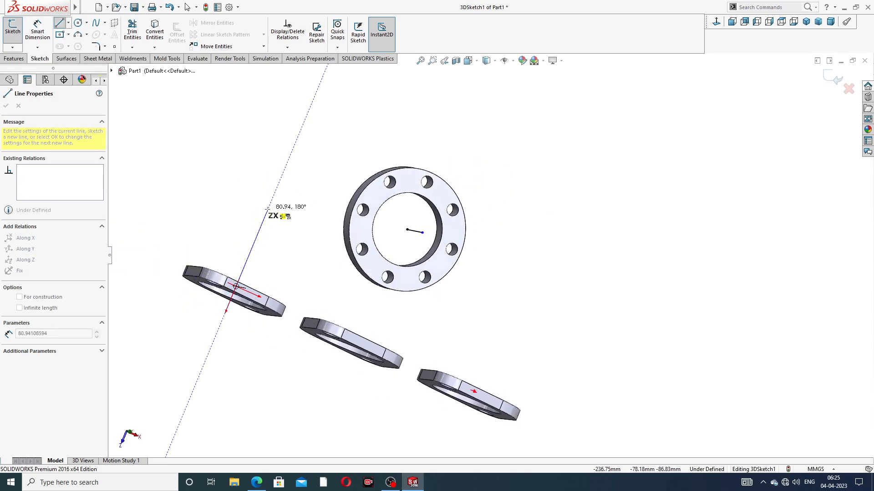
{"action": "left_click", "coordinate": [267, 208]}
{"action": "mouse_move", "coordinate": [267, 209]}
{"action": "middle_mouse_down"}
{"action": "mouse_move", "coordinate": [284, 226]}
{"action": "mouse_move", "coordinate": [288, 275]}
{"action": "mouse_move", "coordinate": [290, 194]}
{"action": "mouse_move", "coordinate": [277, 198]}
{"action": "mouse_move", "coordinate": [279, 230]}
{"action": "mouse_move", "coordinate": [262, 234]}
{"action": "middle_mouse_up"}
{"action": "key", "text": "Escape"}
{"action": "left_click_drag", "start_coordinate": [243, 212], "coordinate": [238, 224]}
{"action": "left_click", "coordinate": [216, 135]}
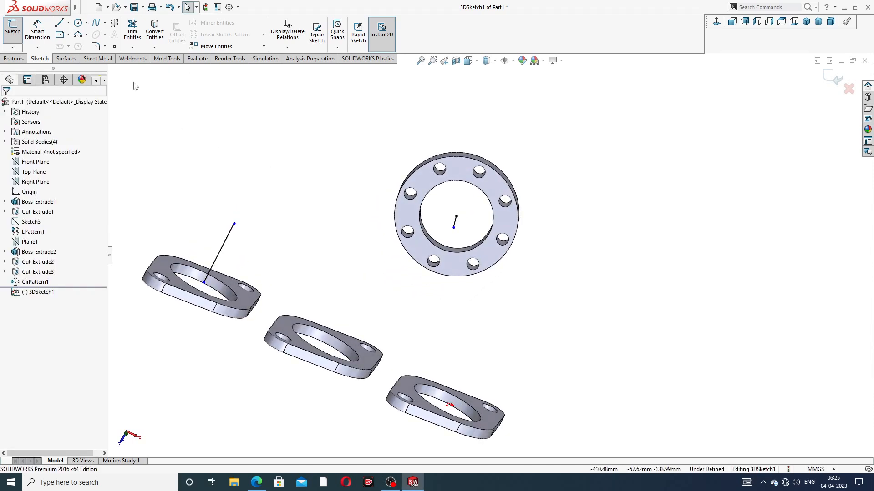
Connect the free ends of the inlet flange line and the round flange line with a straight sloping line
{"action": "left_click", "coordinate": [59, 24]}
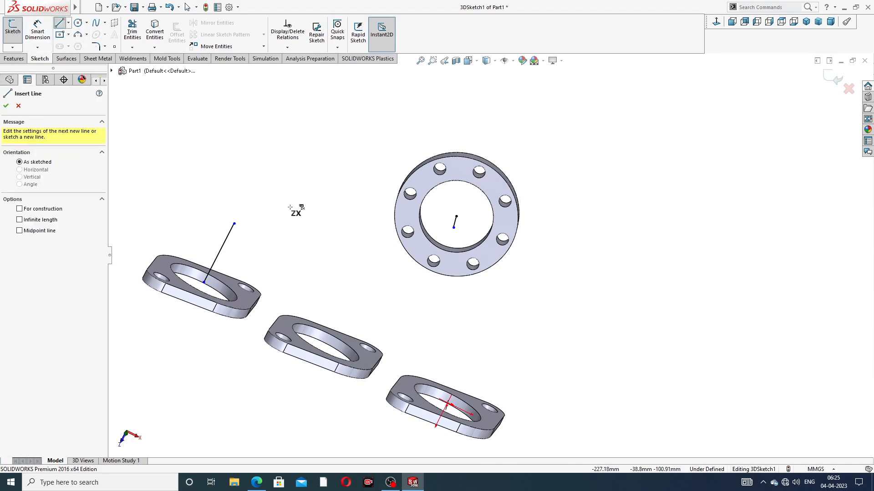
{"action": "middle_click_drag", "start_coordinate": [296, 209], "coordinate": [309, 257]}
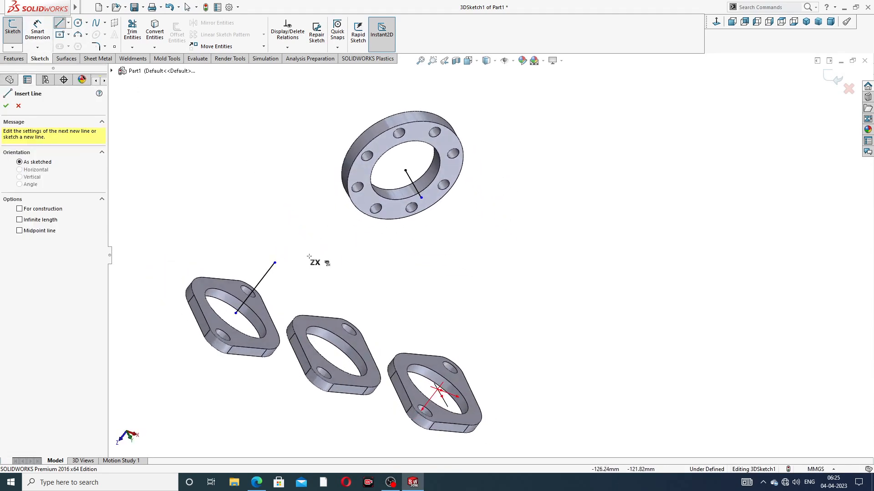
{"action": "left_click", "coordinate": [274, 263]}
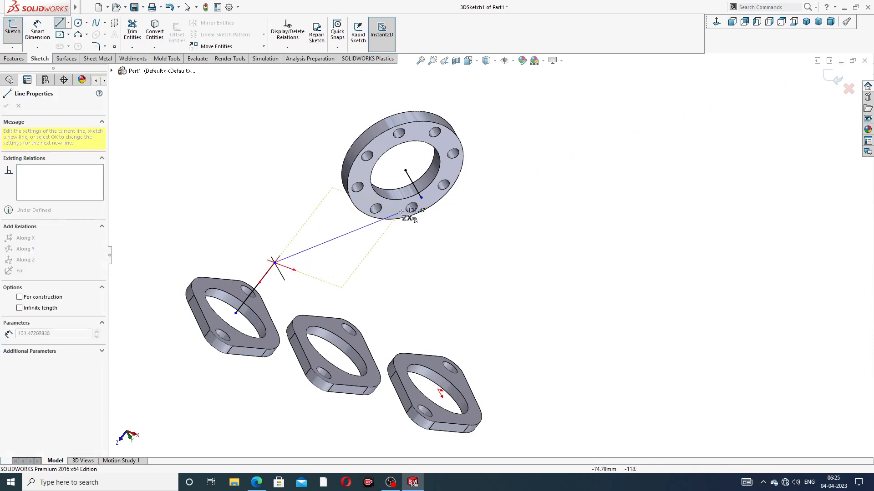
{"action": "left_click", "coordinate": [421, 198]}
{"action": "right_click", "coordinate": [495, 117]}
{"action": "left_click", "coordinate": [519, 126]}
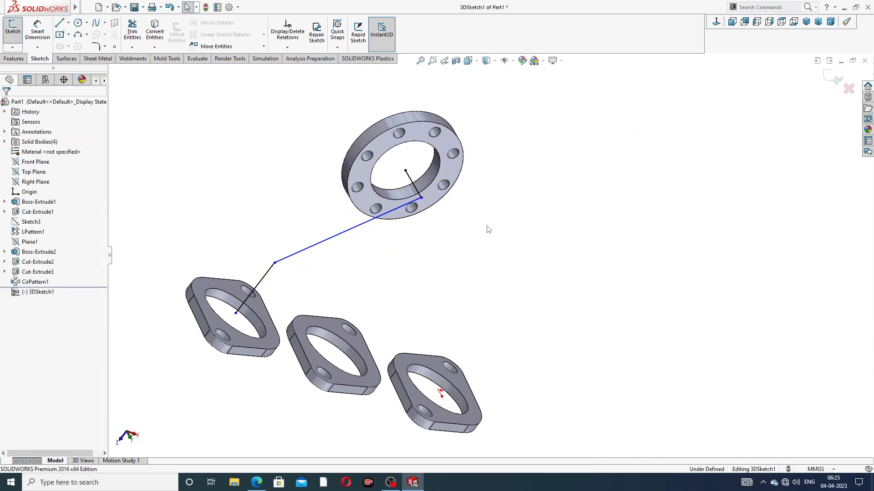
Dimension the vertical line above the farthest inlet flange to 106 mm
{"action": "middle_click_drag", "start_coordinate": [489, 229], "coordinate": [392, 152]}
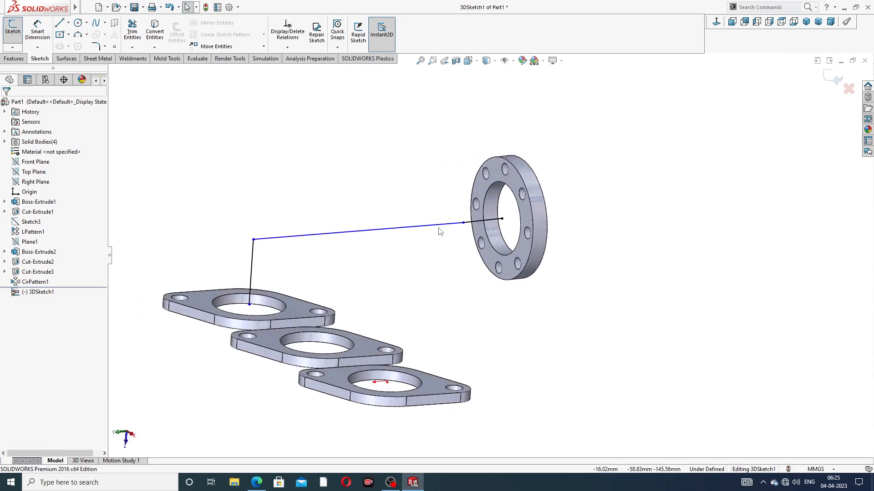
{"action": "scroll", "coordinate": [436, 229], "scroll_direction": "down", "scroll_amount": 2}
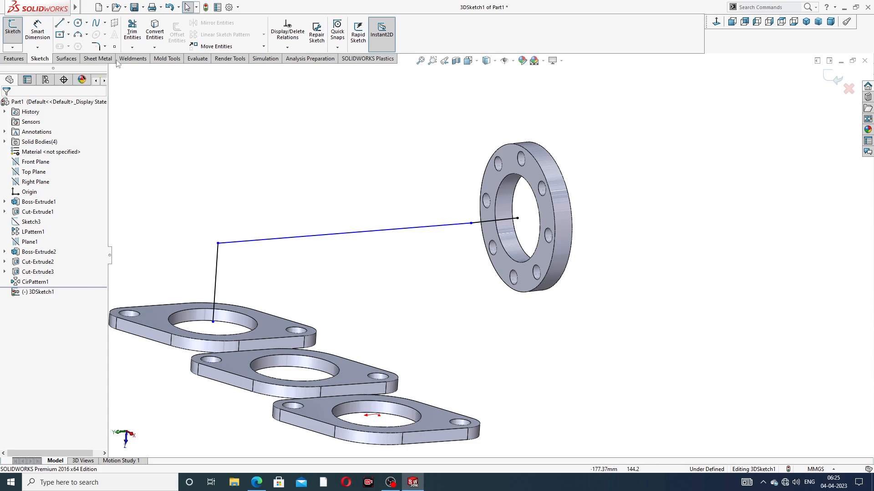
{"action": "left_click", "coordinate": [38, 32]}
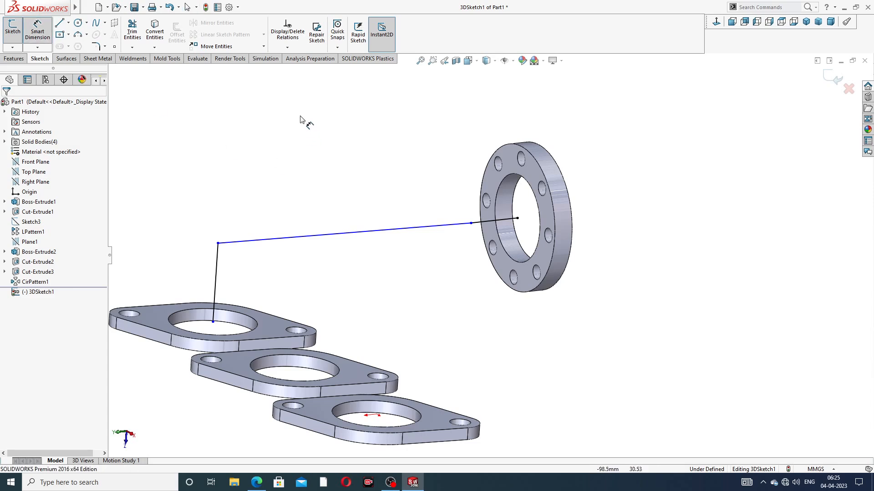
{"action": "left_click", "coordinate": [217, 267]}
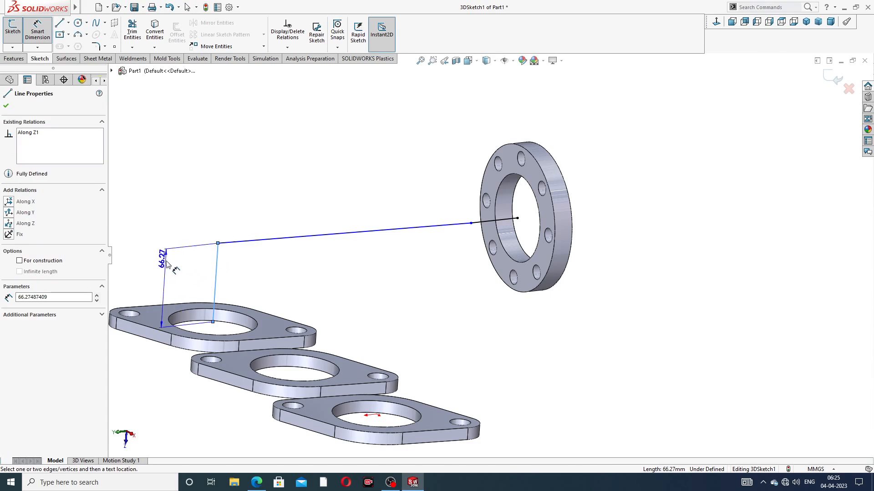
{"action": "left_click", "coordinate": [185, 278]}
{"action": "type", "text": "1"}
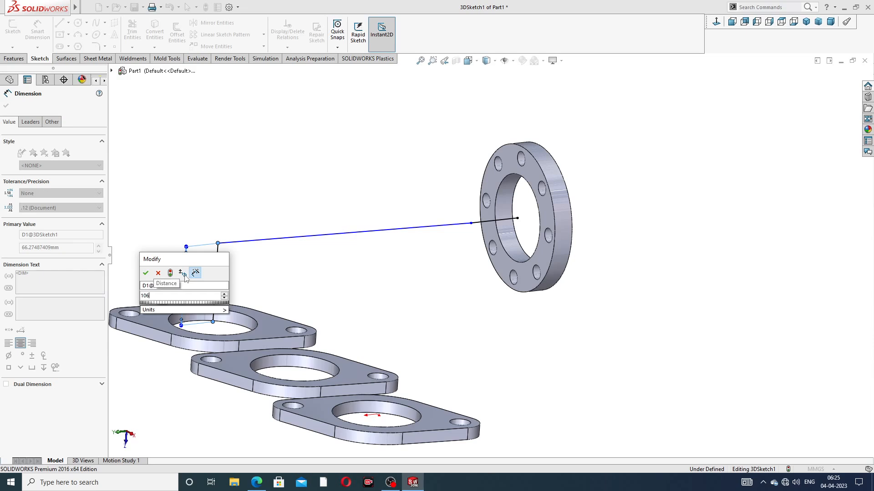
{"action": "type", "text": "06"}
{"action": "key", "text": "Return"}
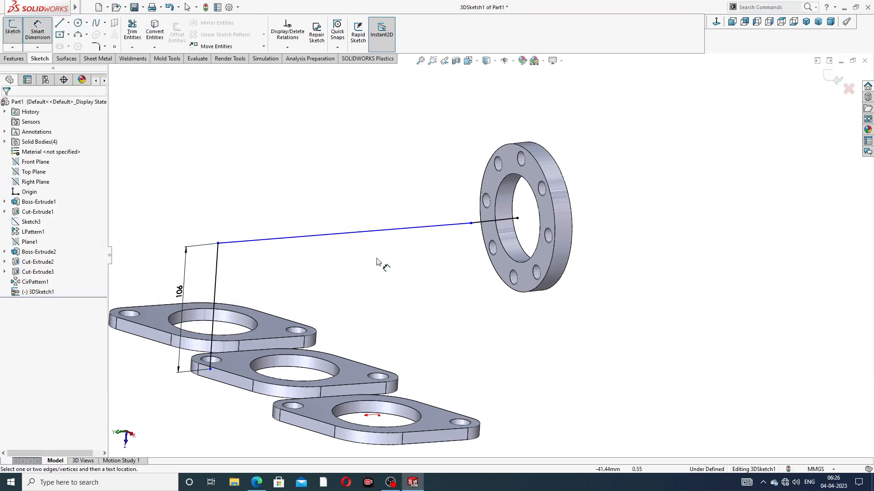
Dimension the short line extending from the round flange's center to 56 mm
{"action": "mouse_move", "coordinate": [473, 247]}
{"action": "middle_mouse_down"}
{"action": "mouse_move", "coordinate": [452, 263]}
{"action": "mouse_move", "coordinate": [468, 257]}
{"action": "middle_mouse_up"}
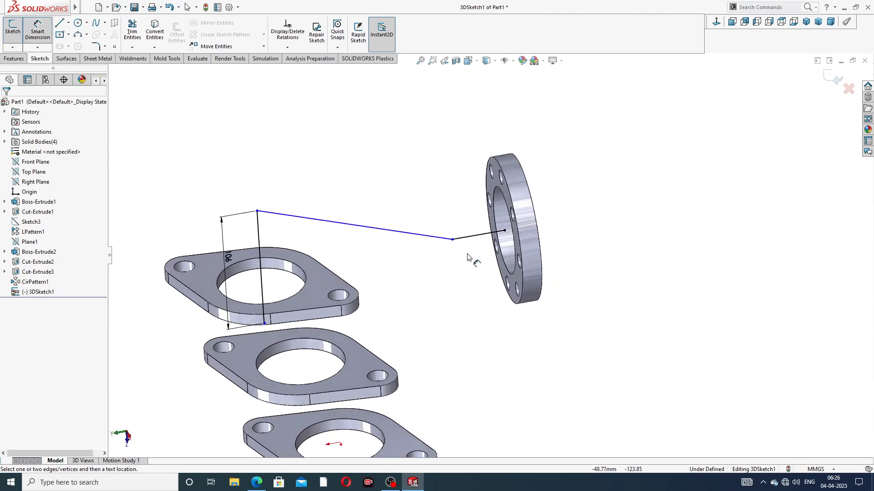
{"action": "left_click", "coordinate": [473, 238]}
{"action": "left_click", "coordinate": [463, 137]}
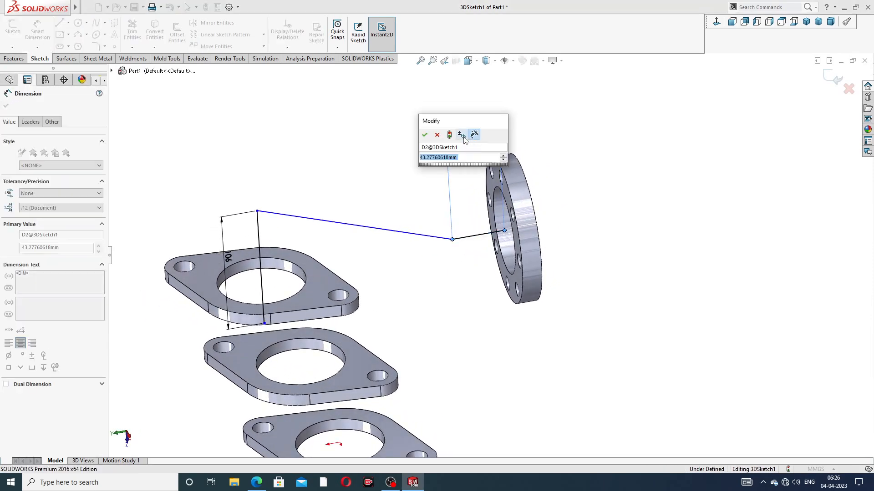
{"action": "type", "text": "56"}
{"action": "key", "text": "Return"}
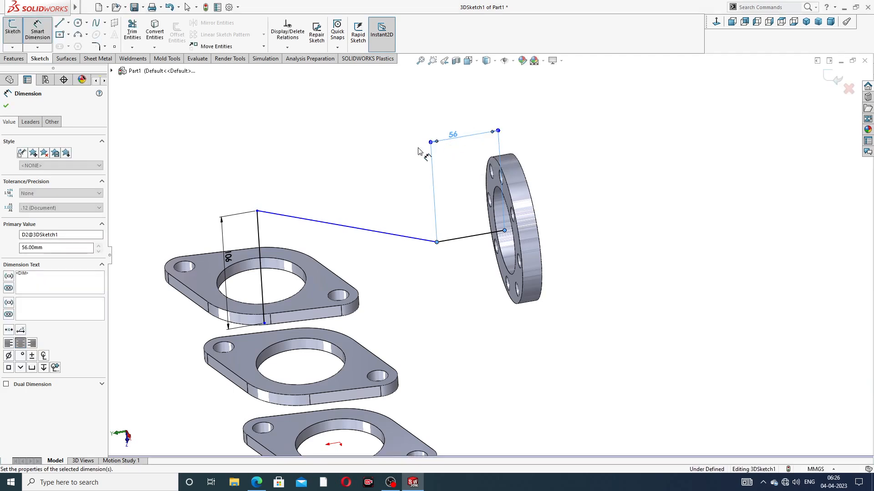
Move the 106 mm line's lower endpoint back onto the center of the farthest inlet flange's bore
{"action": "scroll", "coordinate": [390, 203], "scroll_direction": "up", "scroll_amount": 2}
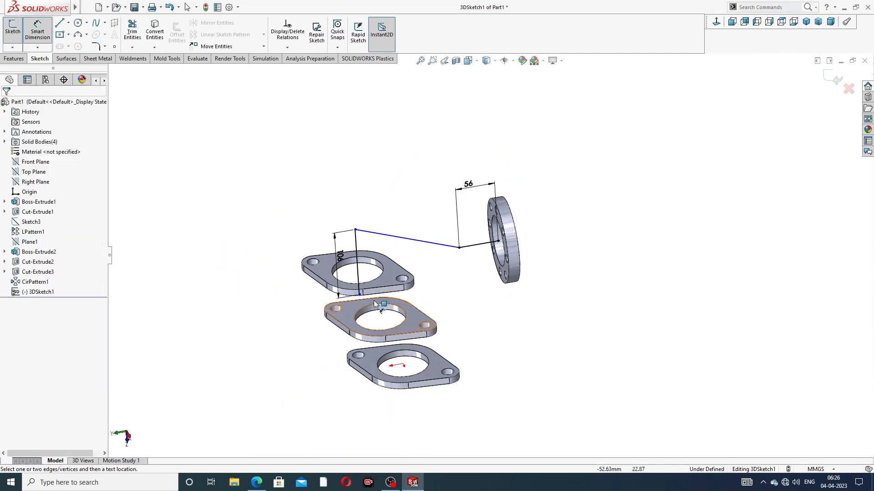
{"action": "middle_click_drag", "start_coordinate": [382, 296], "coordinate": [439, 284]}
{"action": "right_click", "coordinate": [438, 284]}
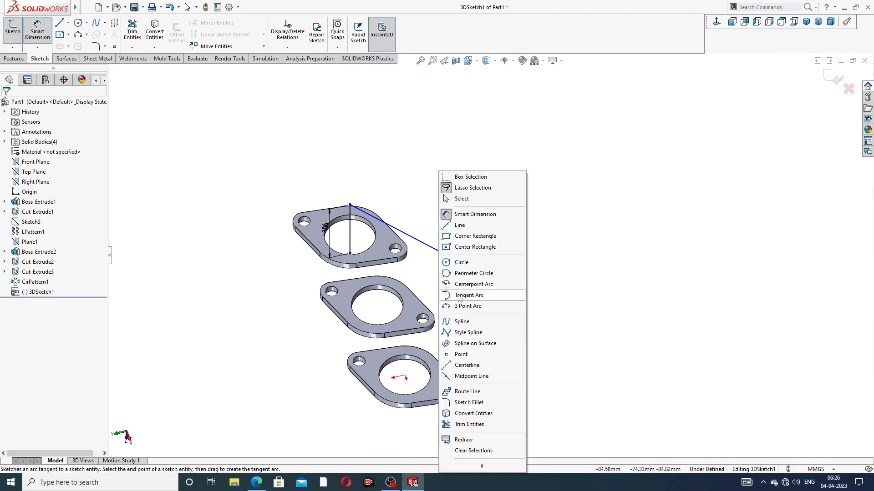
{"action": "left_click", "coordinate": [464, 201]}
{"action": "middle_click_drag", "start_coordinate": [361, 245], "coordinate": [378, 240]}
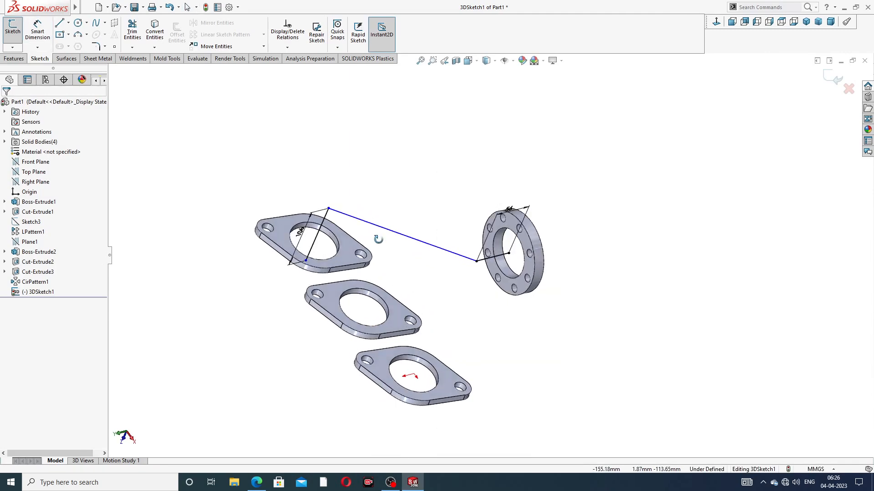
{"action": "scroll", "coordinate": [304, 265], "scroll_direction": "down", "scroll_amount": 4}
{"action": "mouse_move", "coordinate": [364, 263]}
{"action": "left_mouse_down"}
{"action": "mouse_move", "coordinate": [364, 233]}
{"action": "mouse_move", "coordinate": [383, 218]}
{"action": "left_mouse_up"}
{"action": "left_click", "coordinate": [533, 233]}
{"action": "scroll", "coordinate": [555, 231], "scroll_direction": "up", "scroll_amount": 4}
{"action": "mouse_move", "coordinate": [552, 256]}
{"action": "middle_mouse_down"}
{"action": "mouse_move", "coordinate": [548, 199]}
{"action": "mouse_move", "coordinate": [551, 215]}
{"action": "middle_mouse_up"}
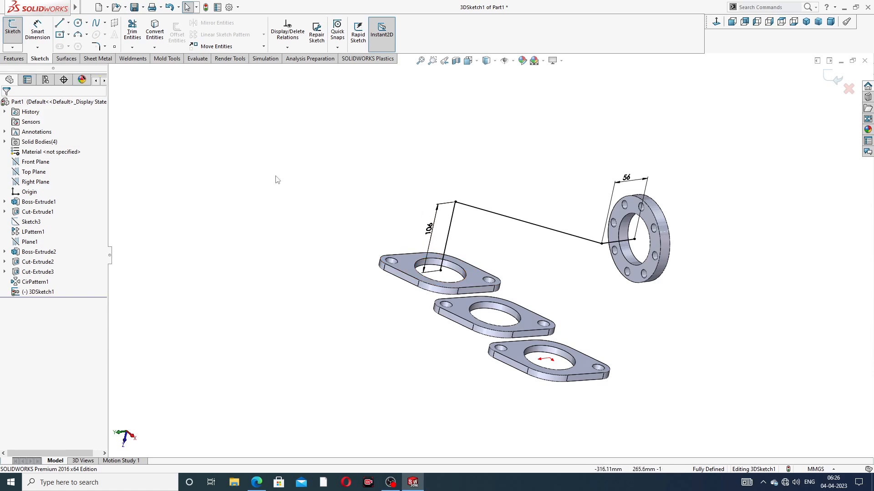
Fillet the path corner near the round flange with a 68 mm sketch fillet radius
{"action": "left_click", "coordinate": [97, 46]}
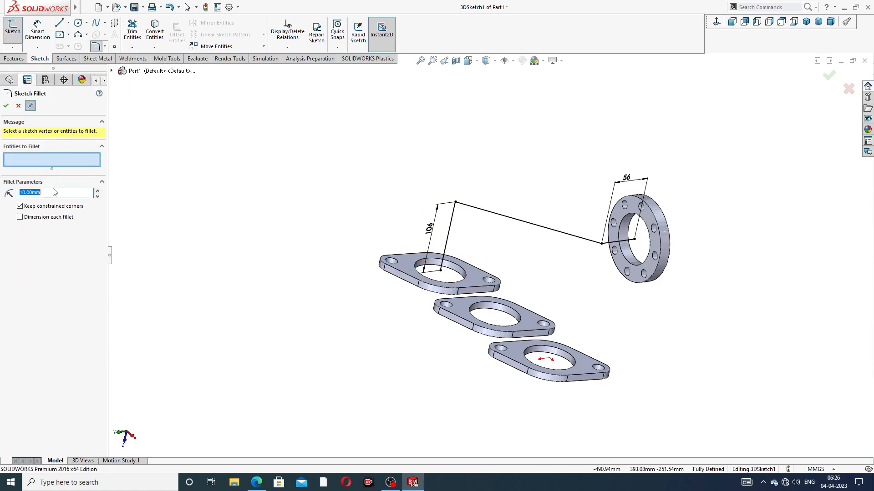
{"action": "key", "text": "Return"}
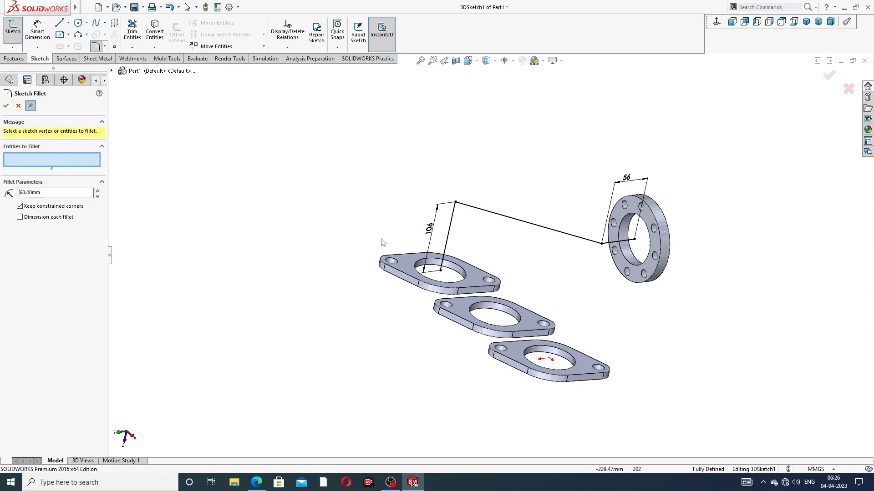
{"action": "left_click", "coordinate": [602, 245]}
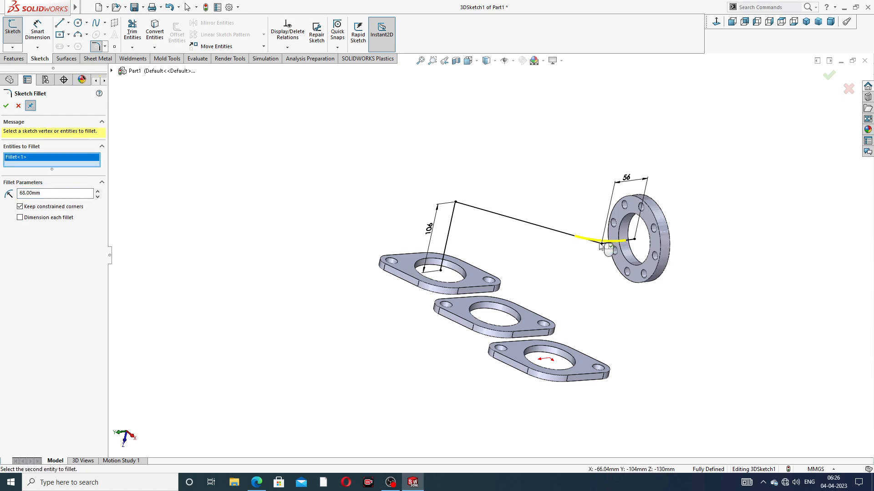
{"action": "left_click", "coordinate": [7, 107]}
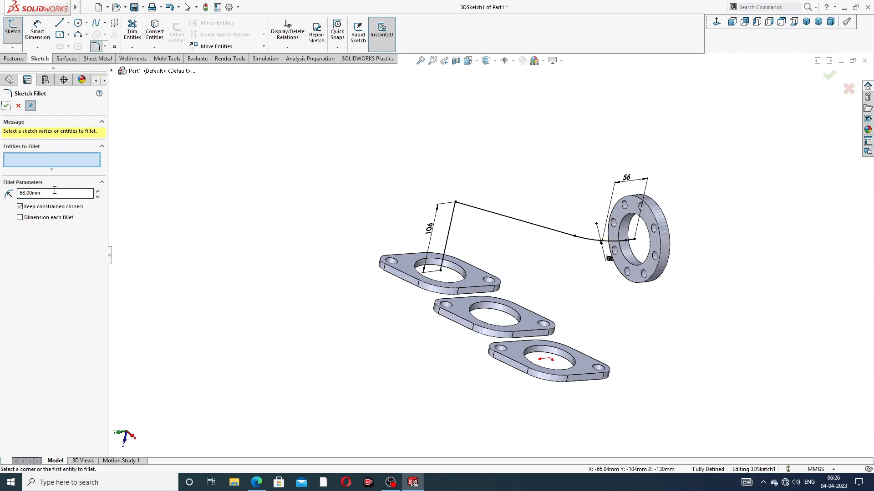
Fillet the path corner above the farthest inlet flange with a 98 mm radius
{"action": "left_click_drag", "start_coordinate": [50, 192], "coordinate": [8, 195]}
{"action": "type", "text": "9"}
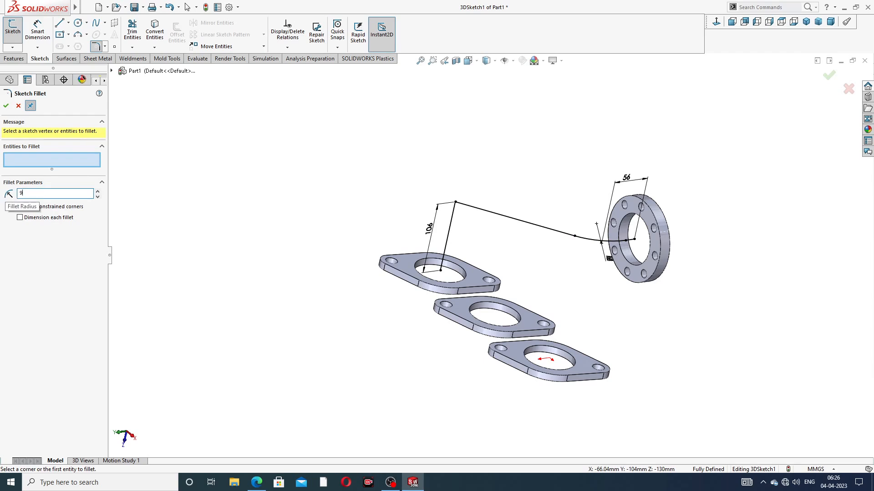
{"action": "left_click", "coordinate": [455, 202]}
{"action": "left_click", "coordinate": [6, 108]}
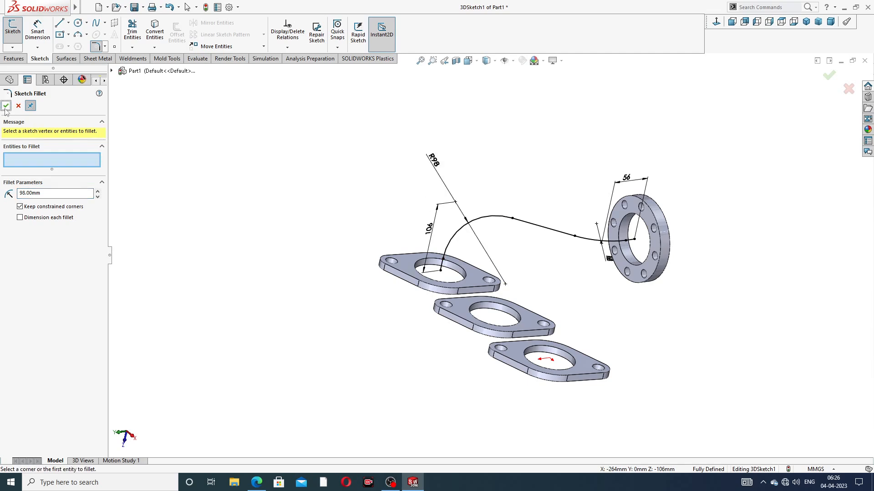
Finish the sketch fillets and exit the 3D sketch of the first pipe's path
{"action": "left_click", "coordinate": [6, 107]}
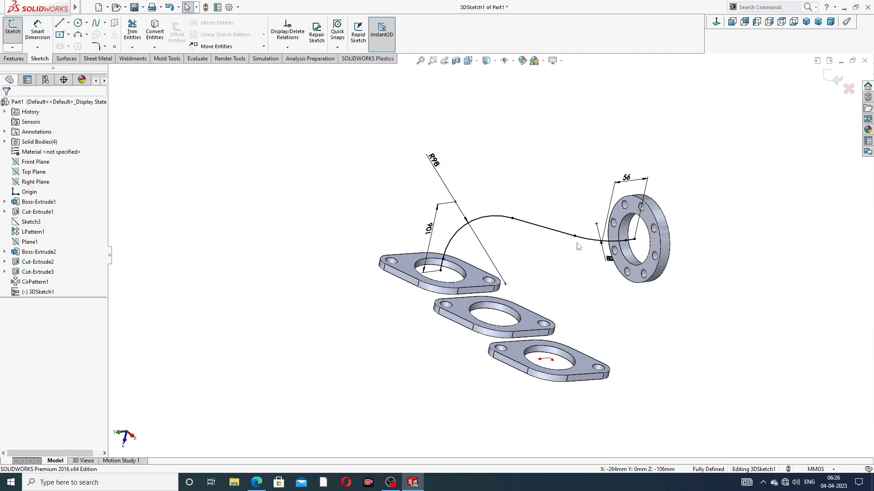
{"action": "middle_click_drag", "start_coordinate": [577, 246], "coordinate": [611, 221]}
{"action": "scroll", "coordinate": [656, 224], "scroll_direction": "down", "scroll_amount": 2}
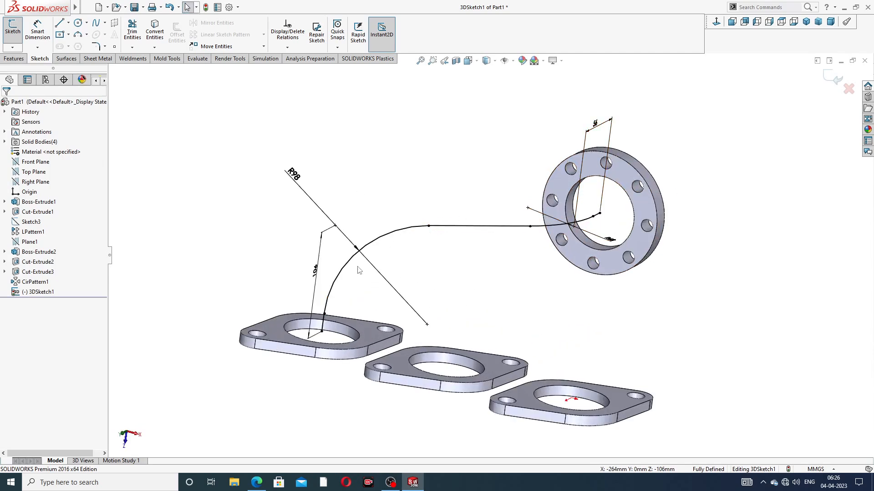
{"action": "middle_click_drag", "start_coordinate": [586, 227], "coordinate": [576, 223]}
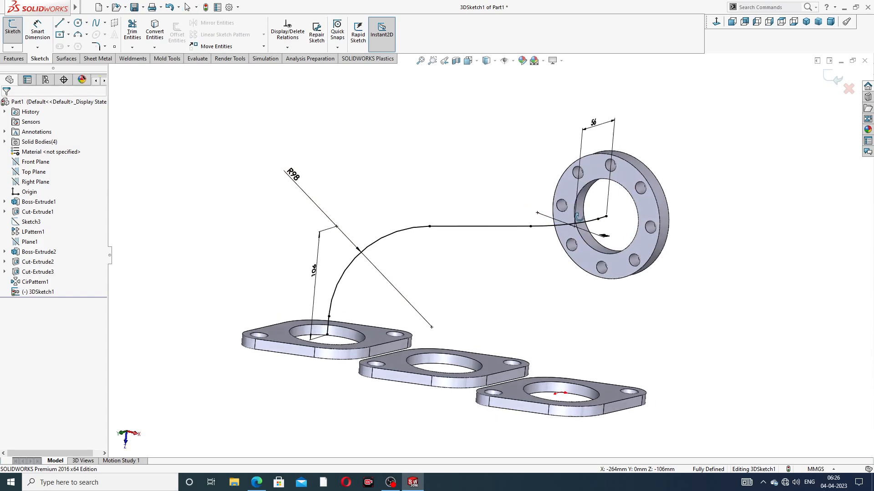
{"action": "left_click", "coordinate": [827, 79]}
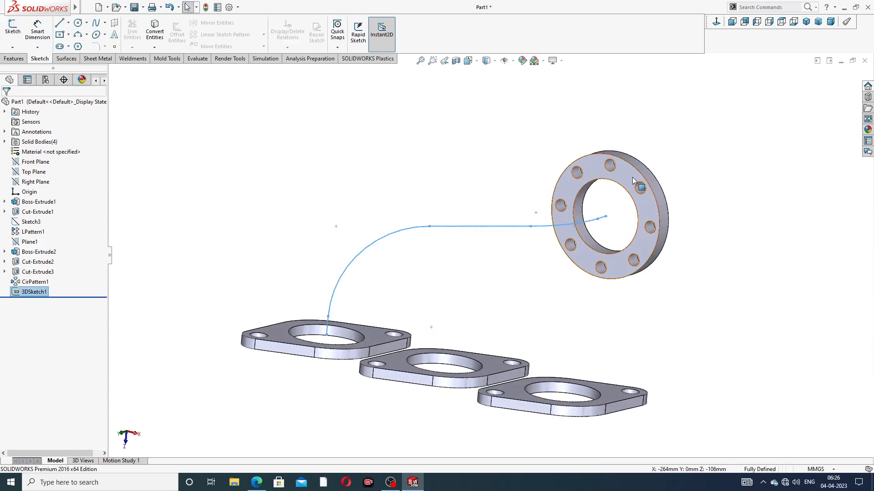
Sketch the sweep profile on the round flange's pipe-side face by converting the bore's circular edge, and exit the sketch
{"action": "left_click", "coordinate": [624, 180]}
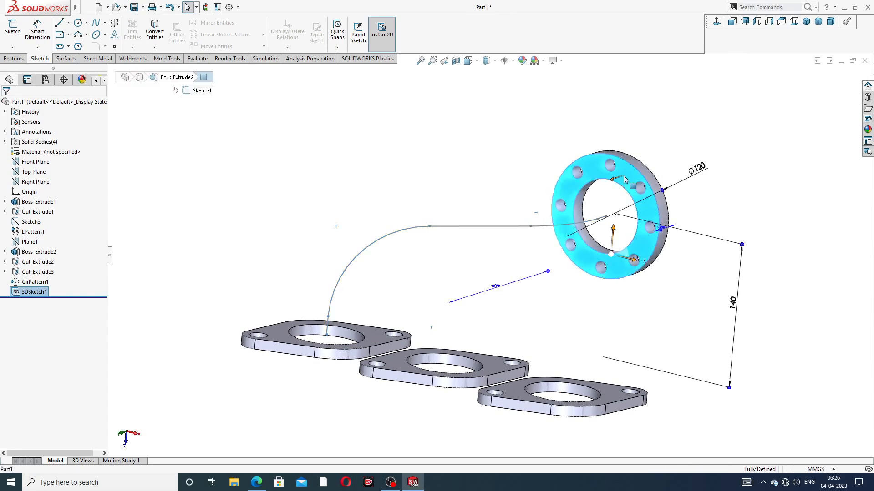
{"action": "left_click", "coordinate": [663, 152]}
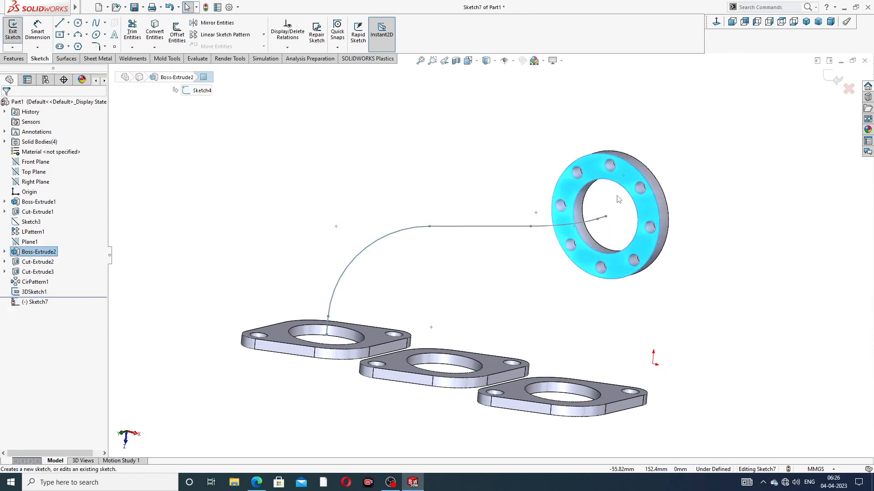
{"action": "scroll", "coordinate": [633, 188], "scroll_direction": "down", "scroll_amount": 3}
{"action": "left_click", "coordinate": [598, 188]}
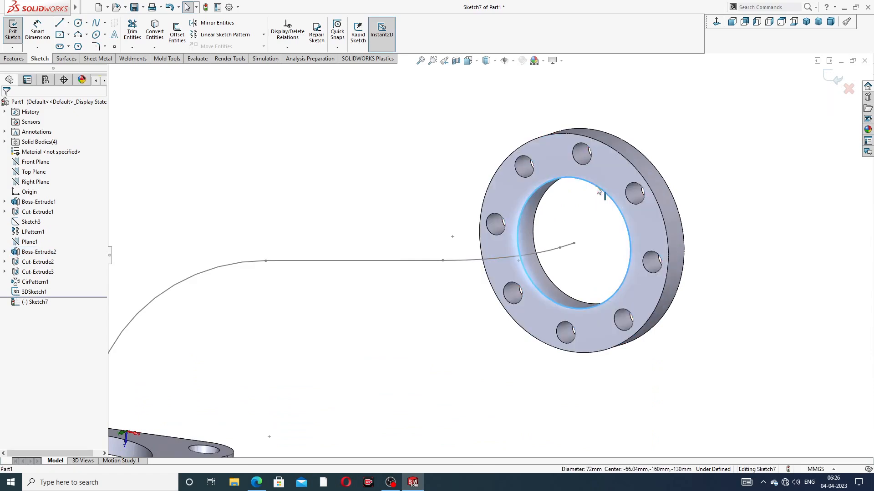
{"action": "left_click", "coordinate": [154, 32]}
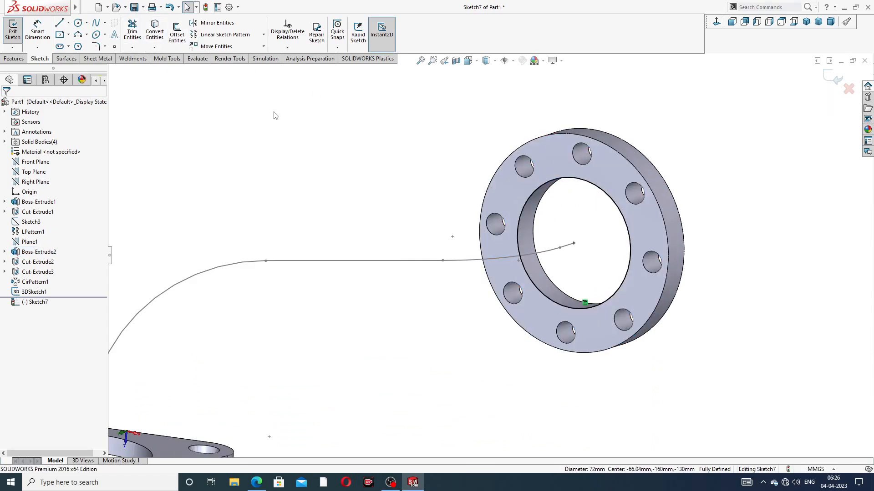
{"action": "left_click", "coordinate": [825, 77]}
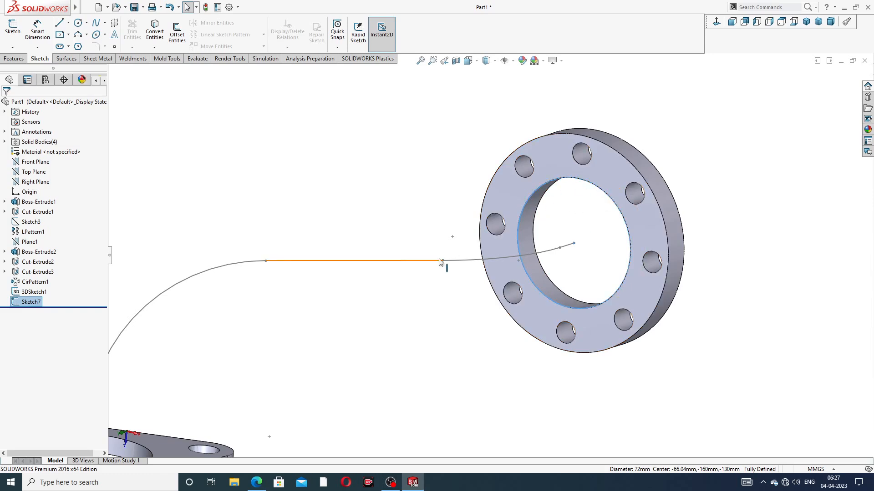
Sweep the converted bore circle along the first 3D path to create the solid pipe from the round flange to the farthest inlet flange
{"action": "left_click", "coordinate": [581, 178]}
{"action": "scroll", "coordinate": [424, 273], "scroll_direction": "up", "scroll_amount": 2}
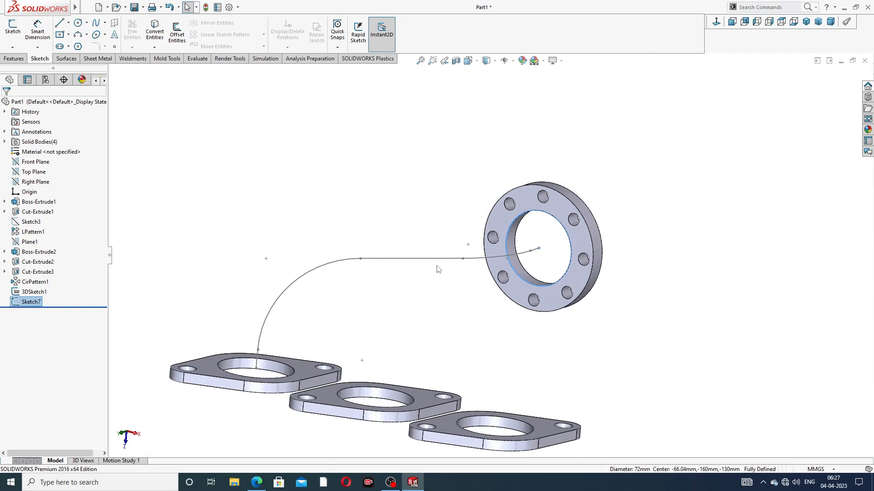
{"action": "middle_click_drag", "start_coordinate": [437, 267], "coordinate": [429, 298]}
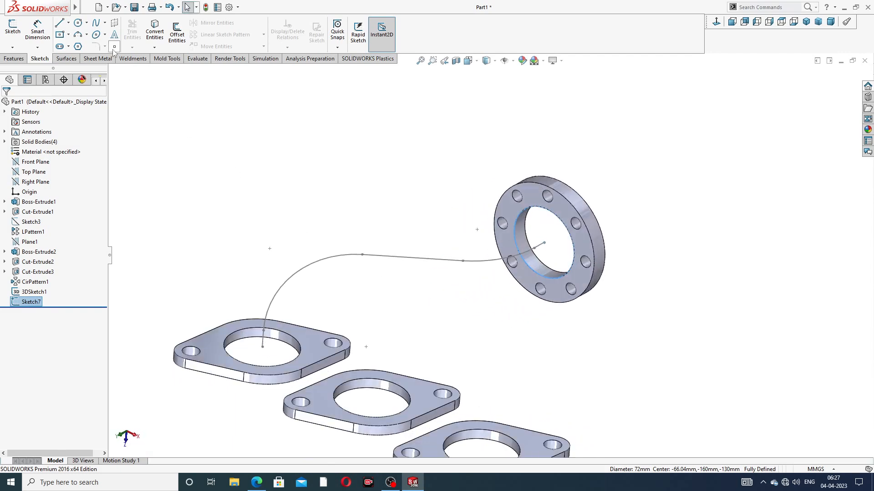
{"action": "left_click", "coordinate": [13, 60]}
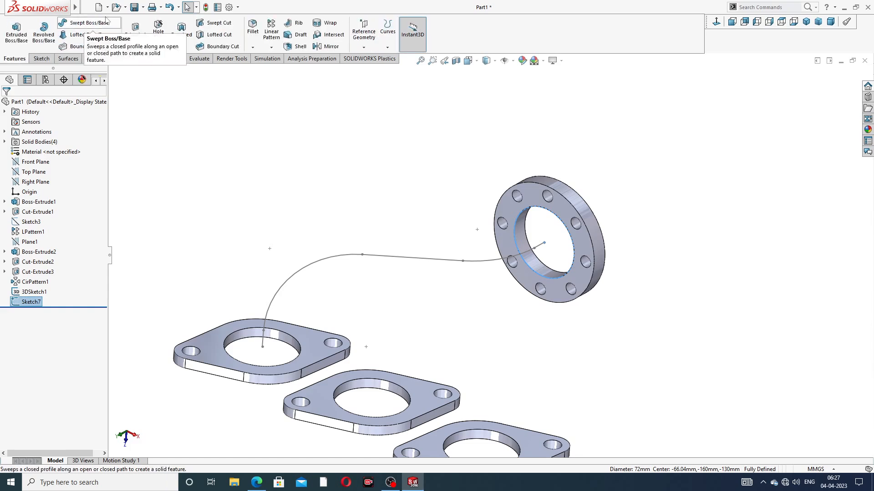
{"action": "left_click", "coordinate": [88, 25]}
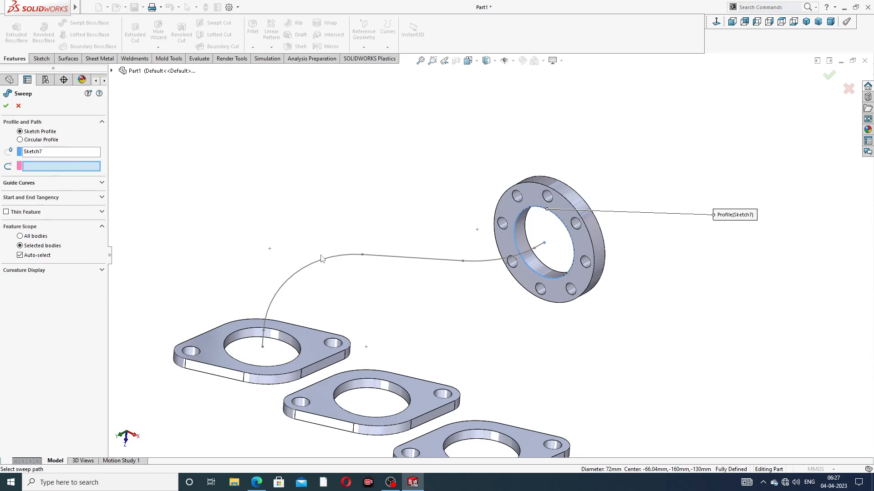
{"action": "left_click", "coordinate": [394, 260]}
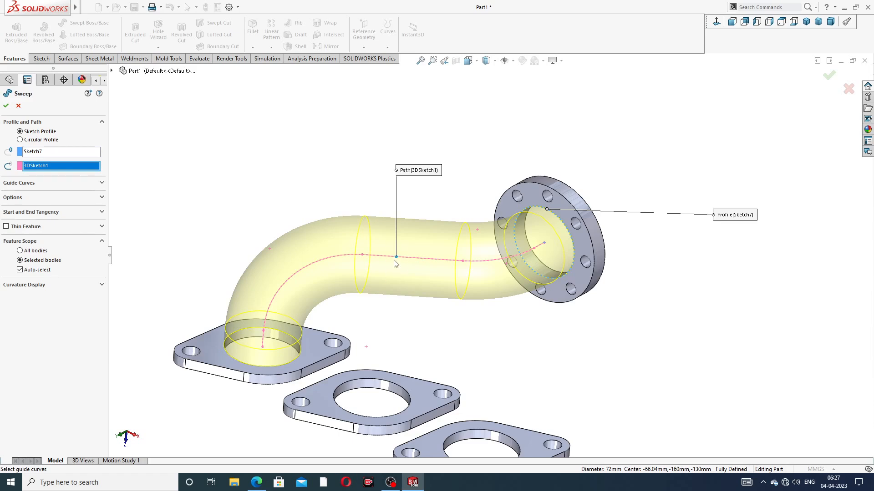
{"action": "scroll", "coordinate": [395, 262], "scroll_direction": "up", "scroll_amount": 3}
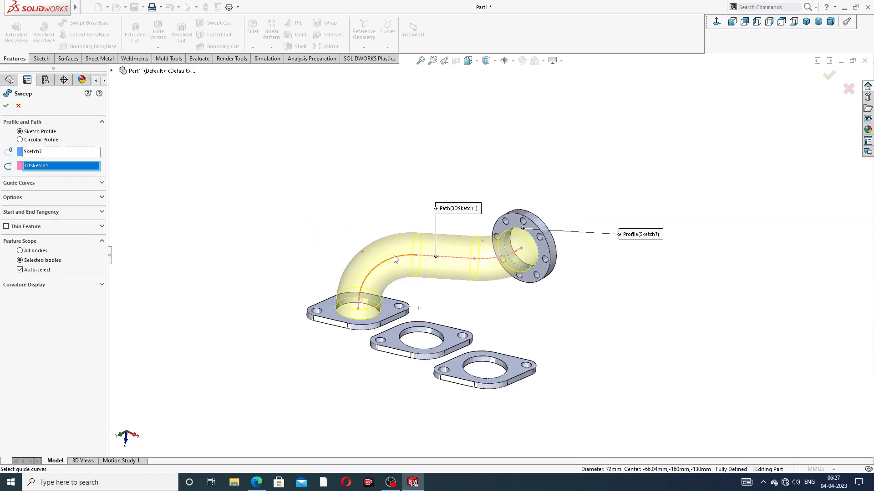
{"action": "left_click", "coordinate": [6, 107]}
{"action": "scroll", "coordinate": [369, 358], "scroll_direction": "down", "scroll_amount": 3}
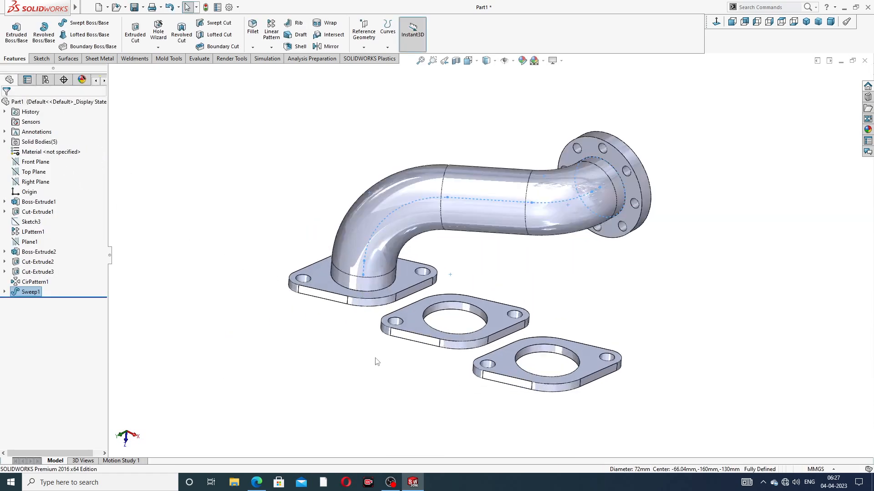
{"action": "left_click", "coordinate": [574, 279]}
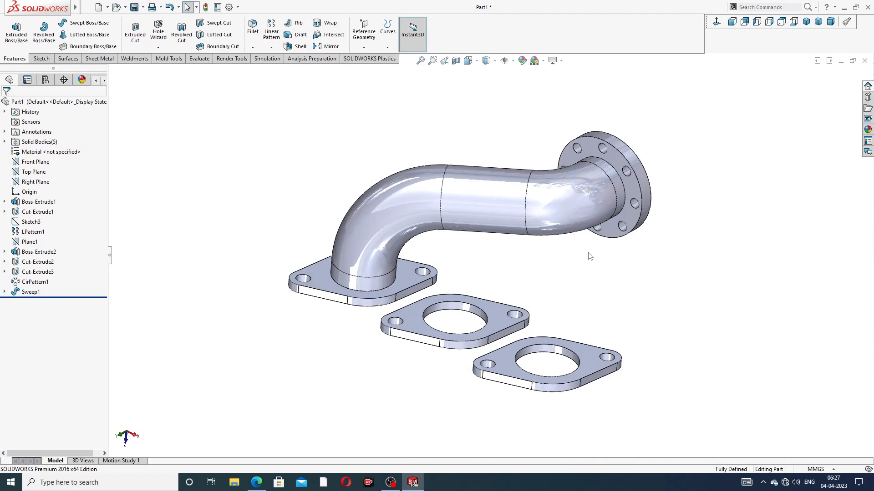
Create a new 3D sketch and start a line from the center of the pipe's circular edge at the round flange
{"action": "middle_click_drag", "start_coordinate": [572, 266], "coordinate": [437, 182]}
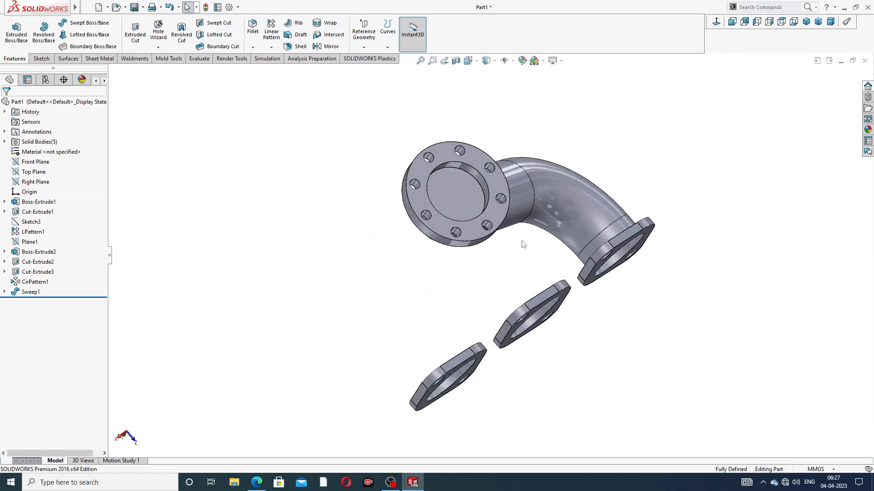
{"action": "middle_click_drag", "start_coordinate": [523, 244], "coordinate": [551, 269]}
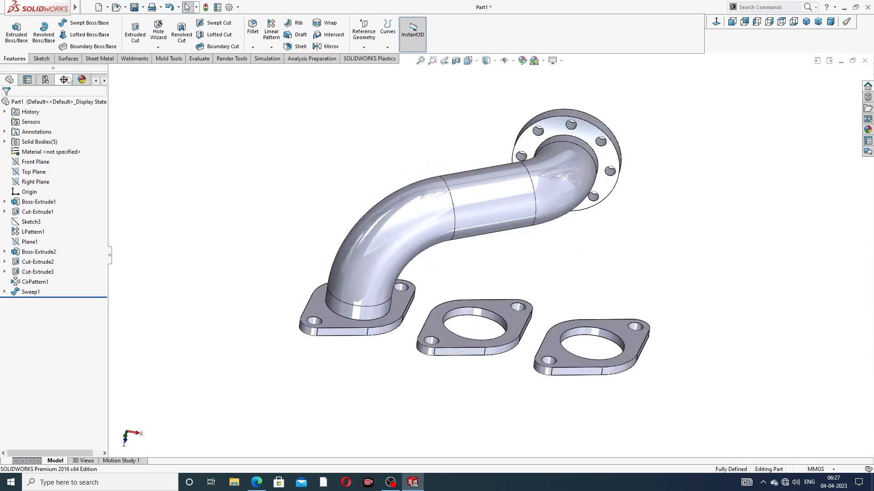
{"action": "left_click", "coordinate": [46, 61]}
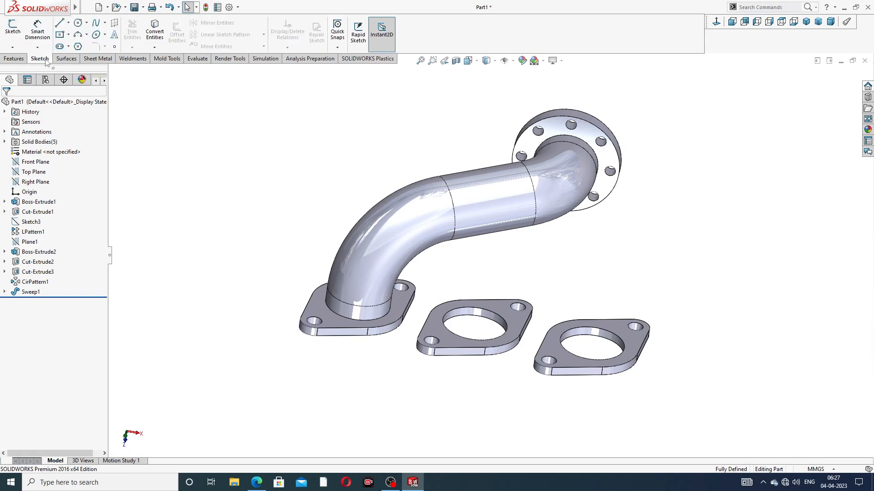
{"action": "left_click", "coordinate": [13, 48]}
{"action": "left_click", "coordinate": [30, 69]}
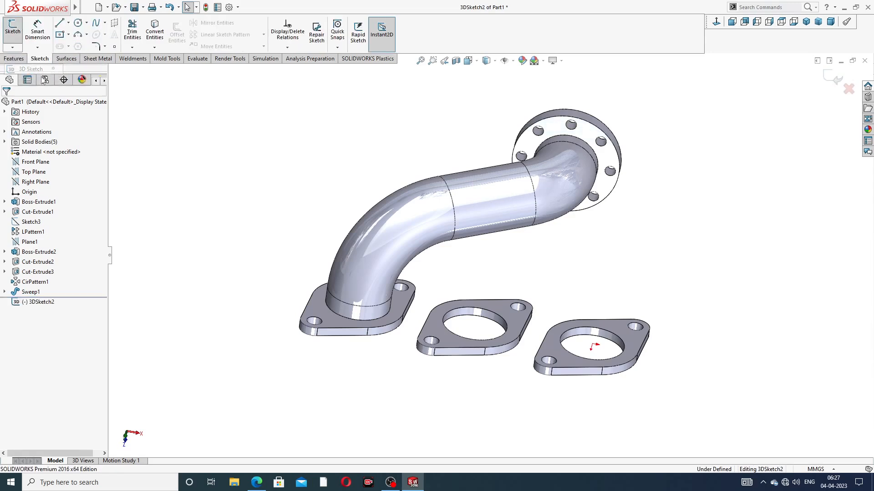
{"action": "middle_click_drag", "start_coordinate": [586, 342], "coordinate": [501, 139]}
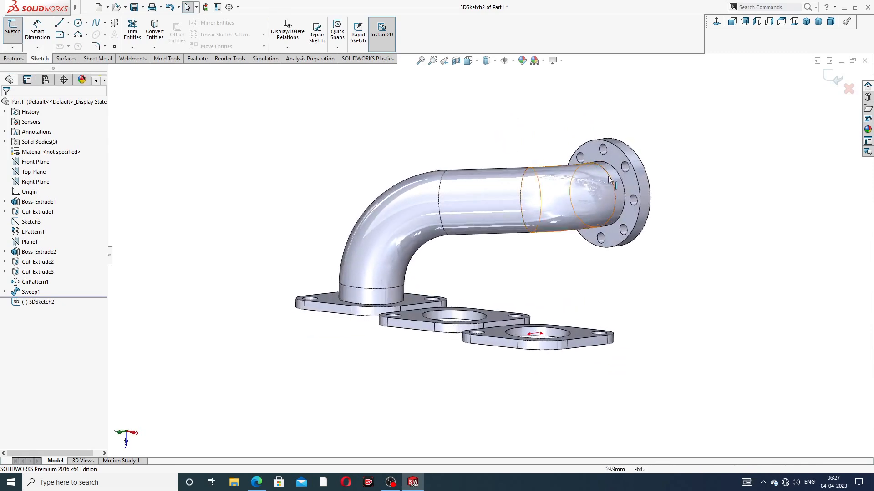
{"action": "scroll", "coordinate": [605, 191], "scroll_direction": "down", "scroll_amount": 2}
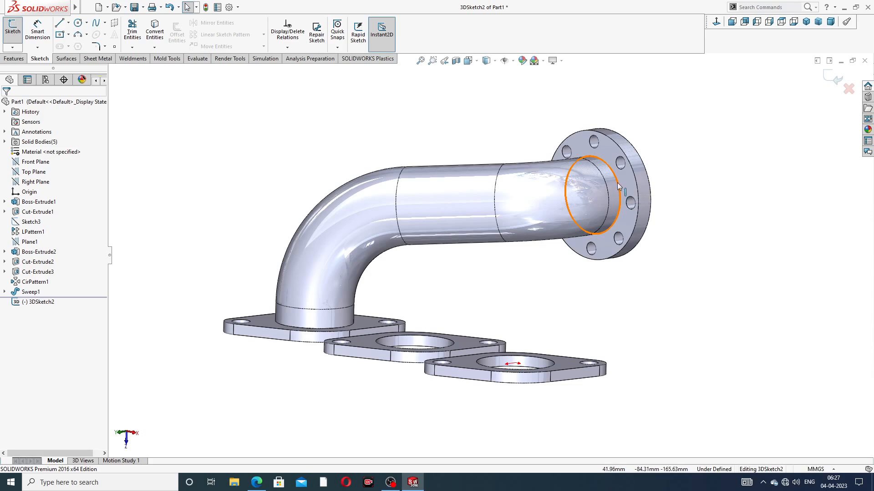
{"action": "middle_click_drag", "start_coordinate": [617, 182], "coordinate": [621, 179]}
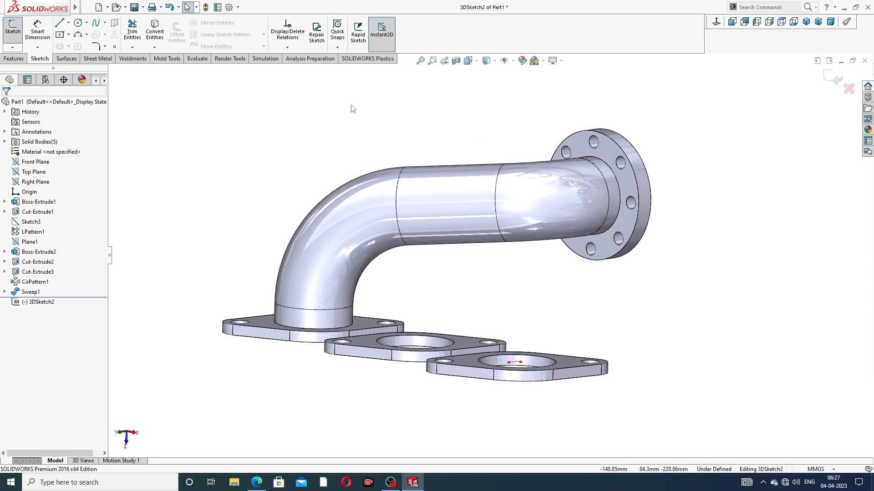
{"action": "left_click", "coordinate": [60, 23]}
{"action": "scroll", "coordinate": [655, 216], "scroll_direction": "down", "scroll_amount": 2}
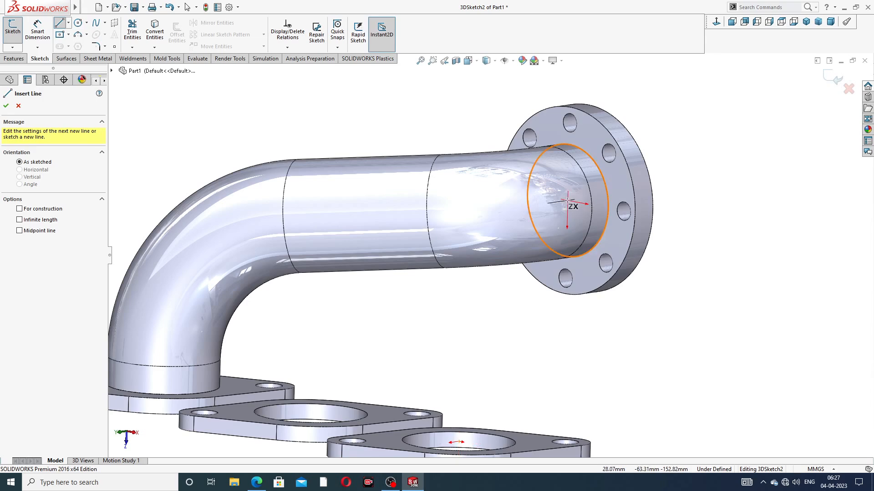
{"action": "left_click", "coordinate": [567, 200]}
{"action": "mouse_move", "coordinate": [468, 249]}
{"action": "middle_mouse_down"}
{"action": "mouse_move", "coordinate": [469, 180]}
{"action": "mouse_move", "coordinate": [474, 254]}
{"action": "mouse_move", "coordinate": [458, 205]}
{"action": "mouse_move", "coordinate": [468, 199]}
{"action": "middle_mouse_up"}
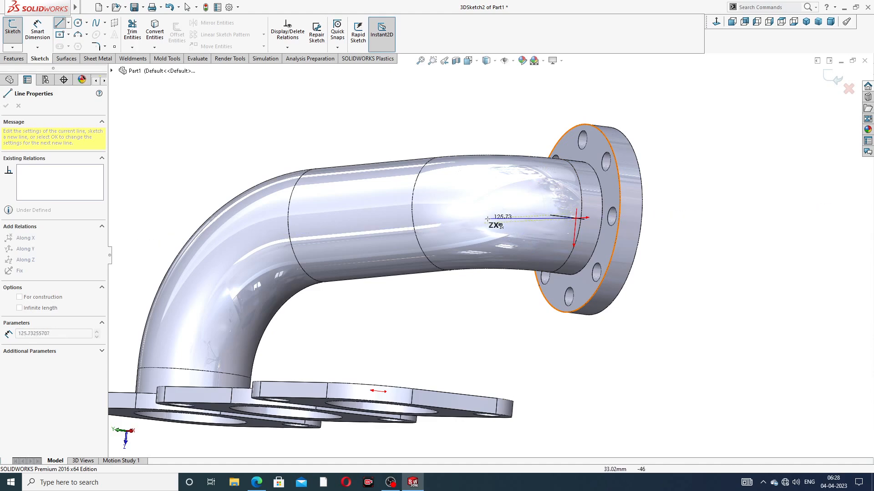
{"action": "middle_click_drag", "start_coordinate": [497, 224], "coordinate": [485, 239]}
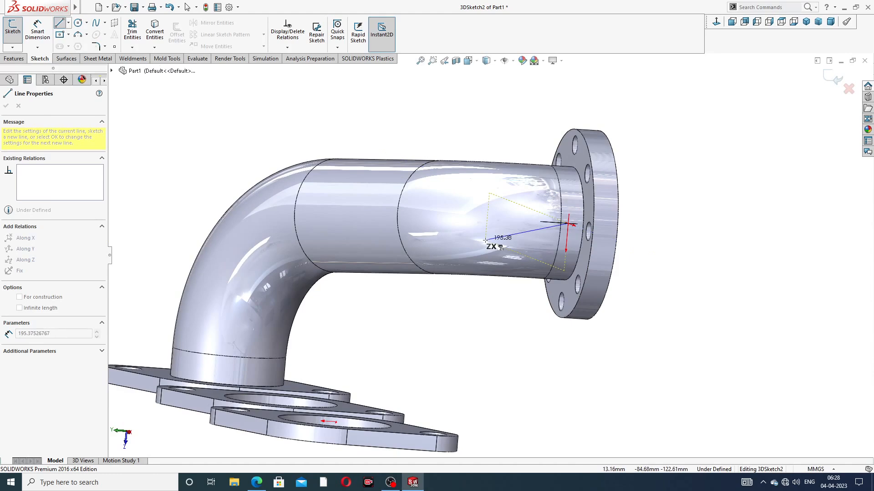
Finish a line about 42 mm long from the round flange's centre along the Y axis into the pipe in the 3D sketch
{"action": "left_click", "coordinate": [505, 221]}
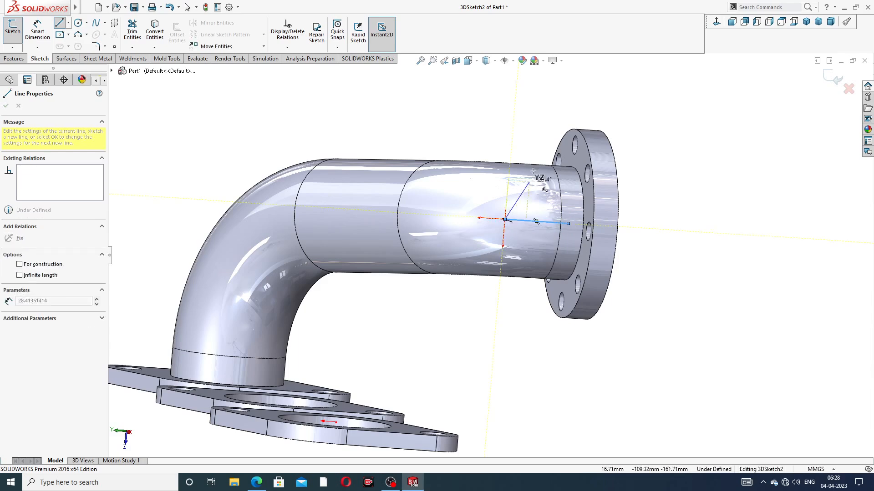
{"action": "right_click", "coordinate": [519, 122]}
{"action": "left_click", "coordinate": [528, 117]}
Sketch an upright line from the centre of the middle flange's hole, perpendicular to the flange
{"action": "middle_click_drag", "start_coordinate": [522, 182], "coordinate": [517, 262]}
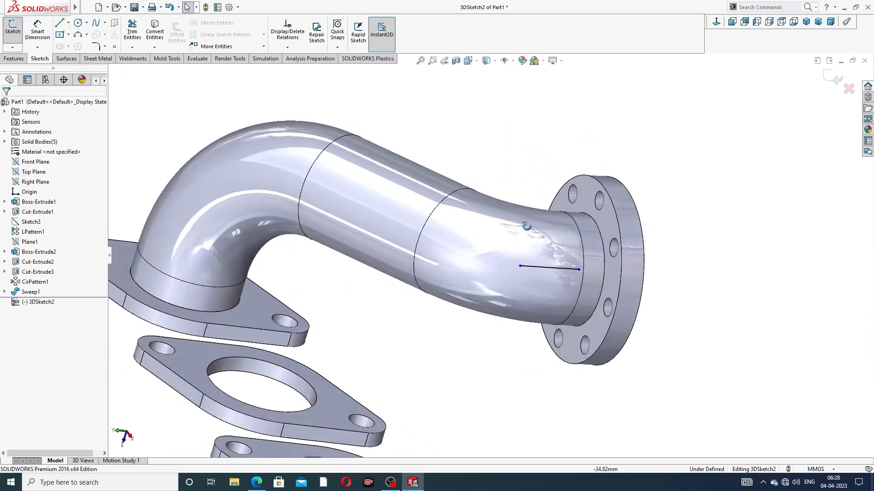
{"action": "scroll", "coordinate": [357, 233], "scroll_direction": "up", "scroll_amount": 3}
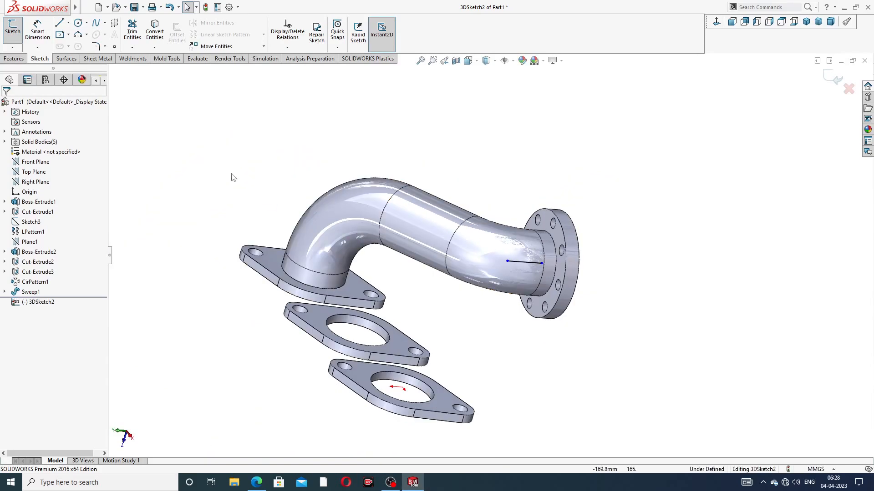
{"action": "left_click", "coordinate": [60, 22]}
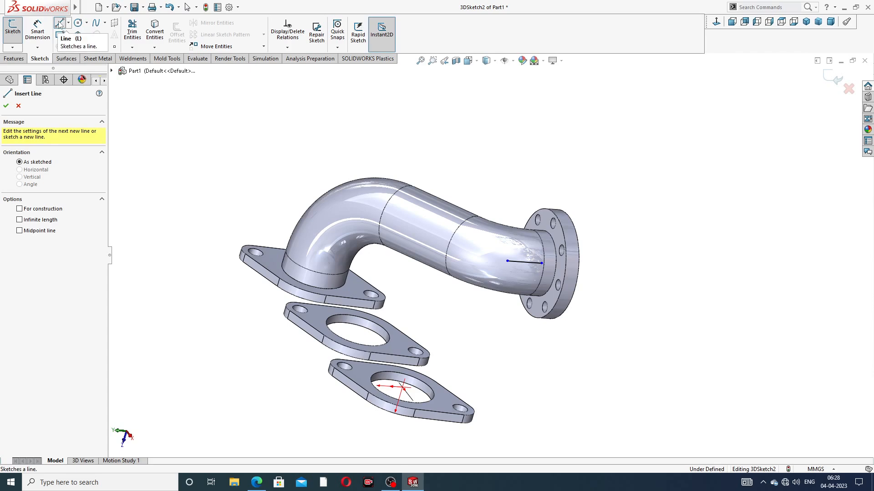
{"action": "middle_click_drag", "start_coordinate": [277, 241], "coordinate": [286, 298]}
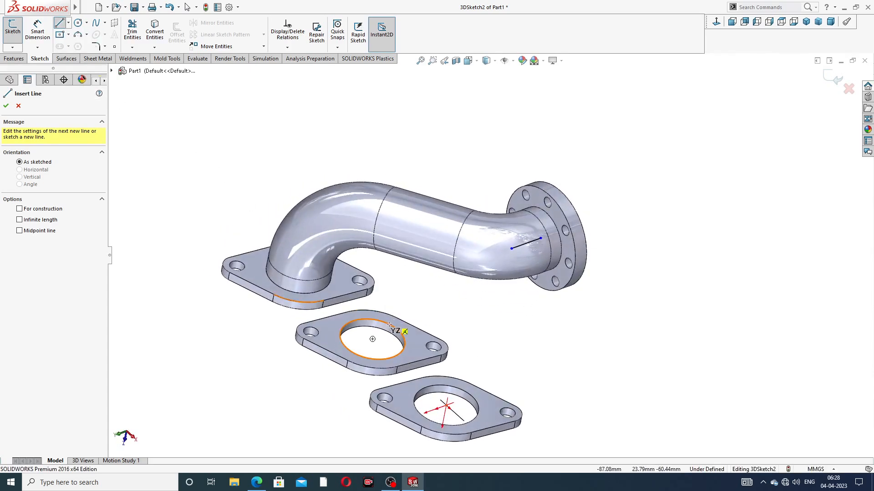
{"action": "left_click", "coordinate": [372, 339]}
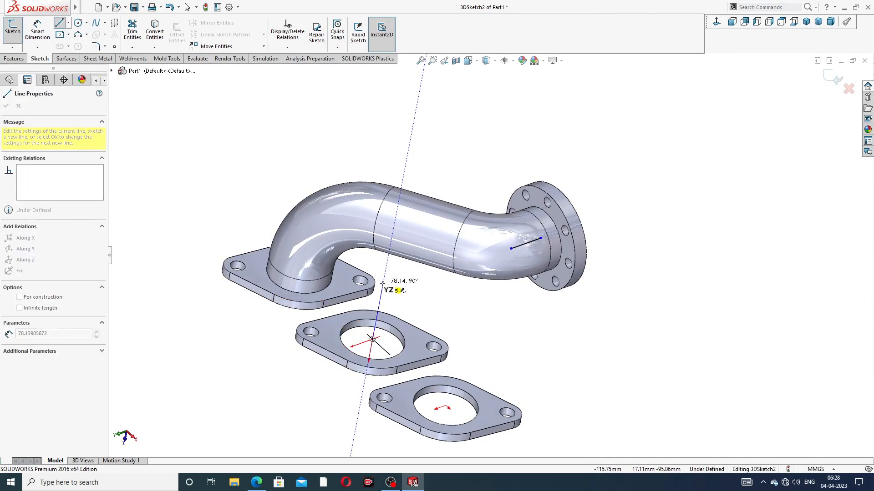
{"action": "left_click", "coordinate": [385, 272]}
{"action": "right_click", "coordinate": [403, 273]}
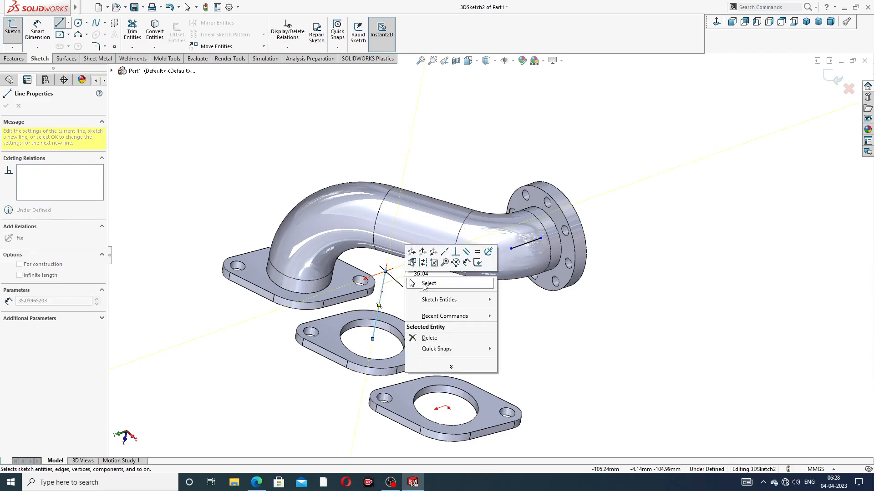
{"action": "left_click", "coordinate": [424, 284]}
Shorten the upright line to about 68 mm by moving its upper endpoint down
{"action": "middle_click_drag", "start_coordinate": [431, 310], "coordinate": [401, 255]}
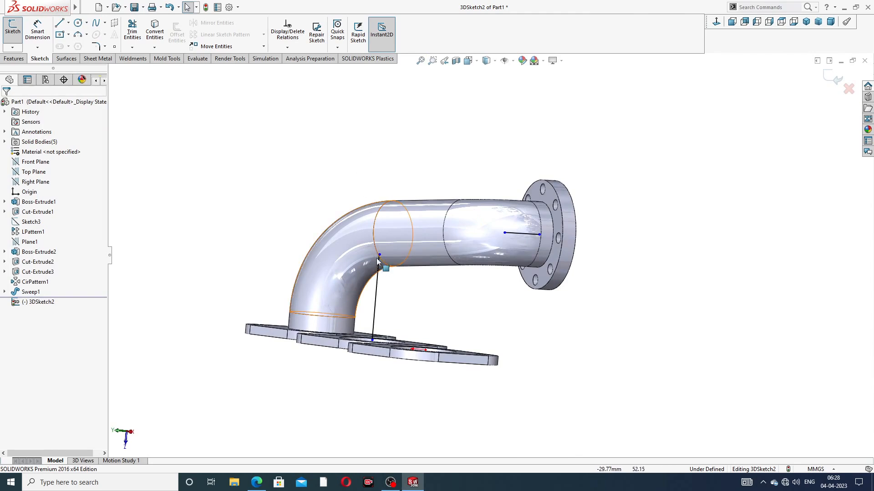
{"action": "left_click_drag", "start_coordinate": [380, 256], "coordinate": [378, 279]}
{"action": "left_click", "coordinate": [217, 113]}
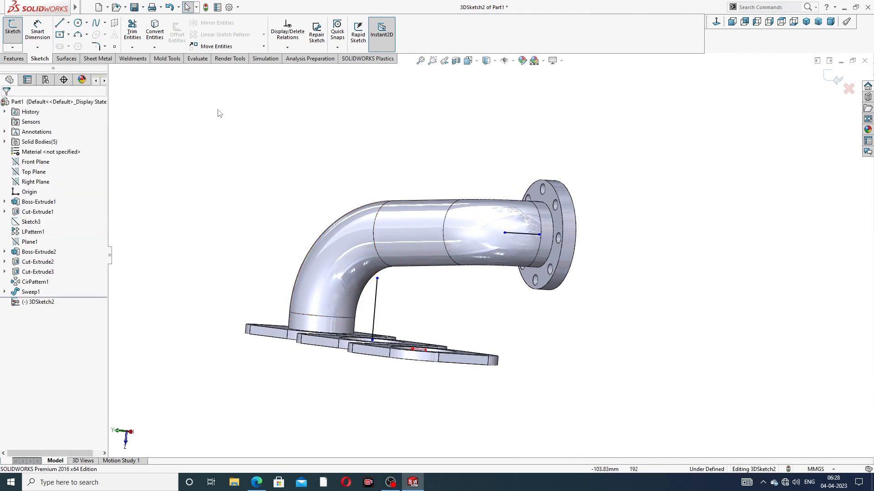
Sketch a sloping line about 149 mm long joining the upright line's upper endpoint to the free end of the line at the round flange
{"action": "left_click", "coordinate": [59, 24]}
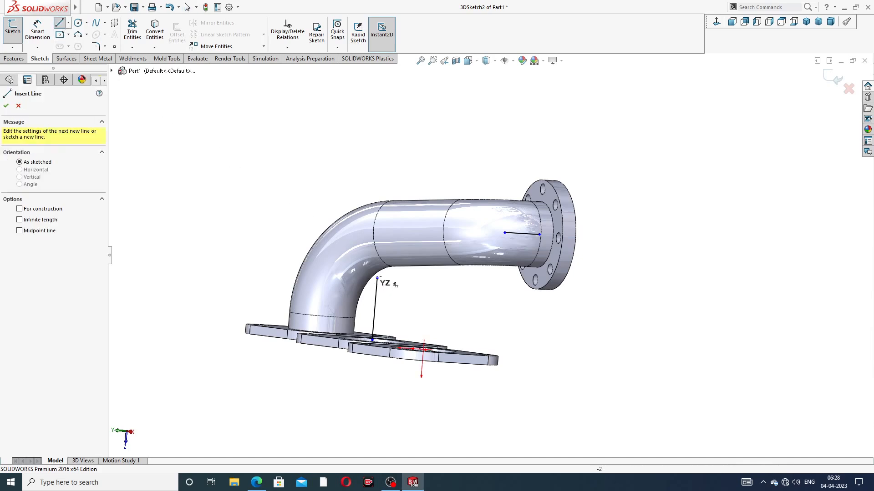
{"action": "left_click", "coordinate": [377, 278]}
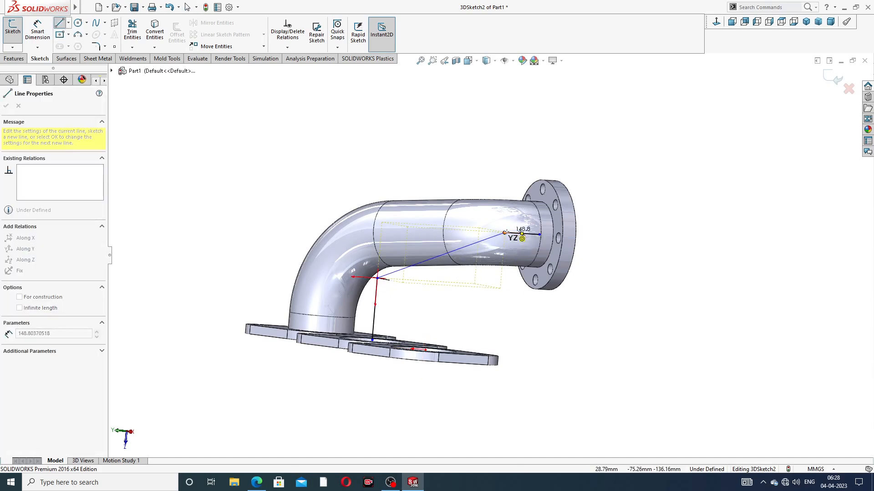
{"action": "right_click", "coordinate": [521, 119]}
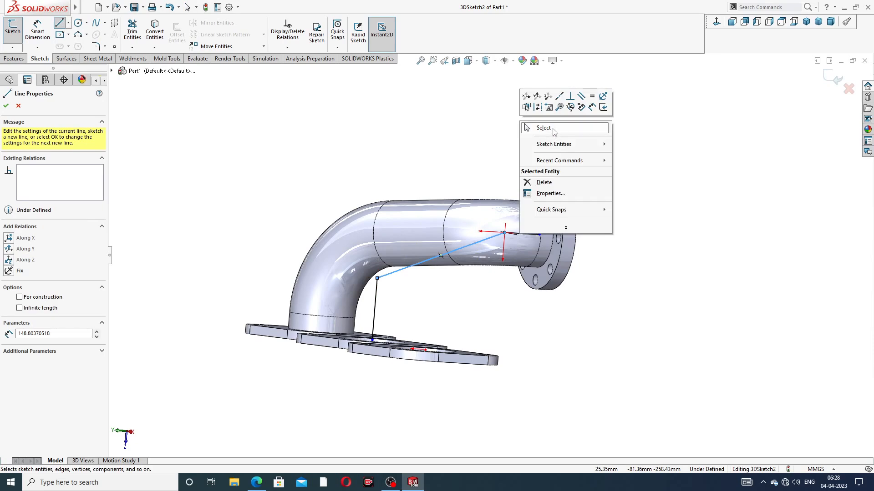
{"action": "left_click", "coordinate": [555, 133]}
Dimension the upright line's length as 106 mm
{"action": "scroll", "coordinate": [486, 193], "scroll_direction": "up", "scroll_amount": 1}
{"action": "middle_click_drag", "start_coordinate": [486, 193], "coordinate": [488, 196]}
{"action": "scroll", "coordinate": [486, 238], "scroll_direction": "down", "scroll_amount": 3}
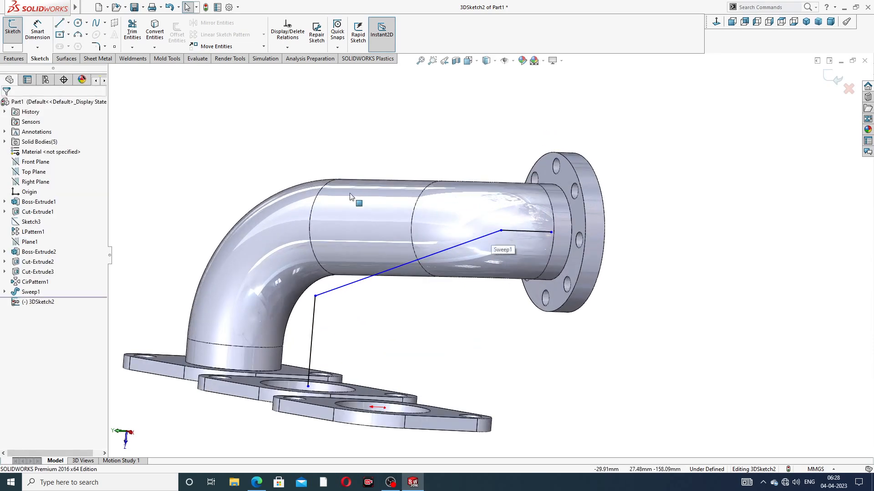
{"action": "left_click", "coordinate": [32, 33]}
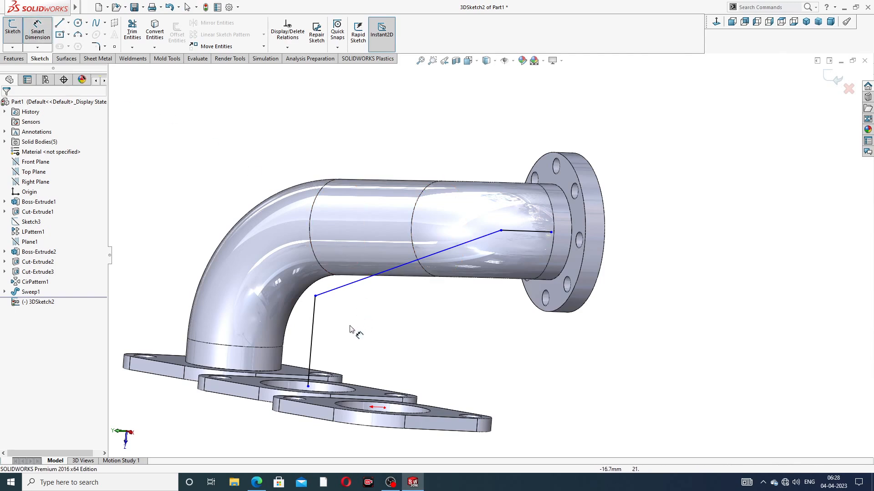
{"action": "left_click", "coordinate": [317, 322]}
{"action": "left_click", "coordinate": [296, 339]}
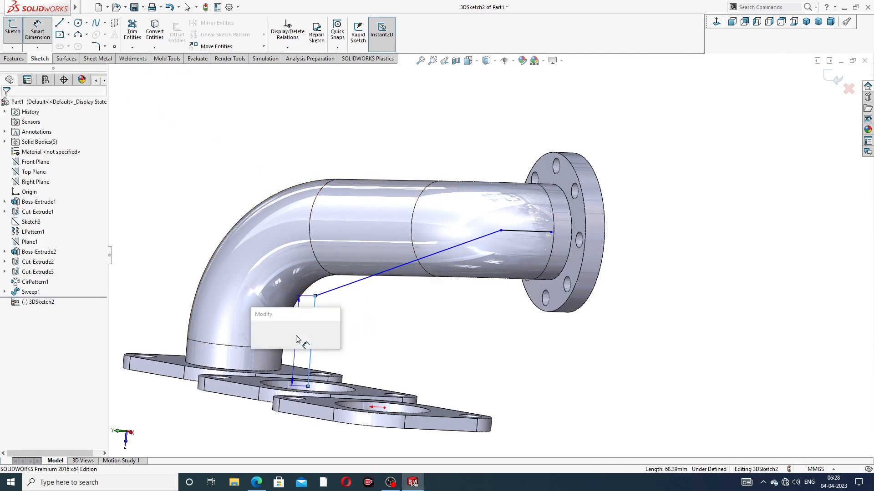
{"action": "type", "text": "106"}
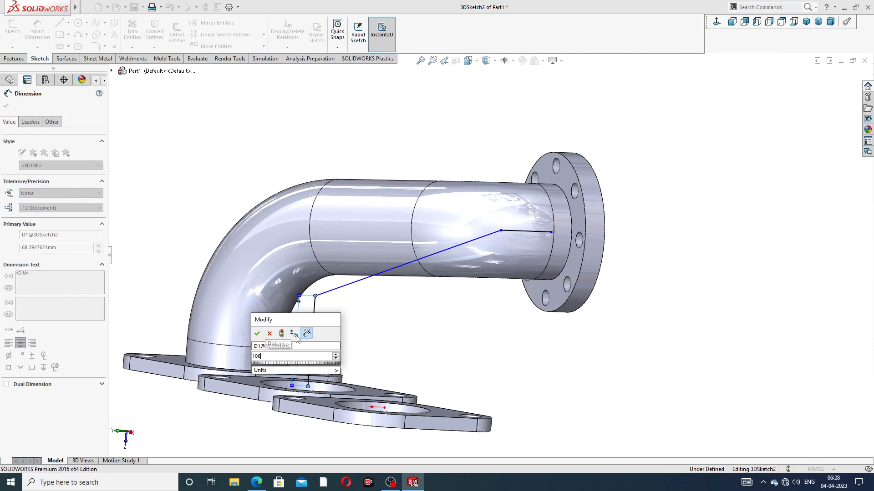
{"action": "key", "text": "Return"}
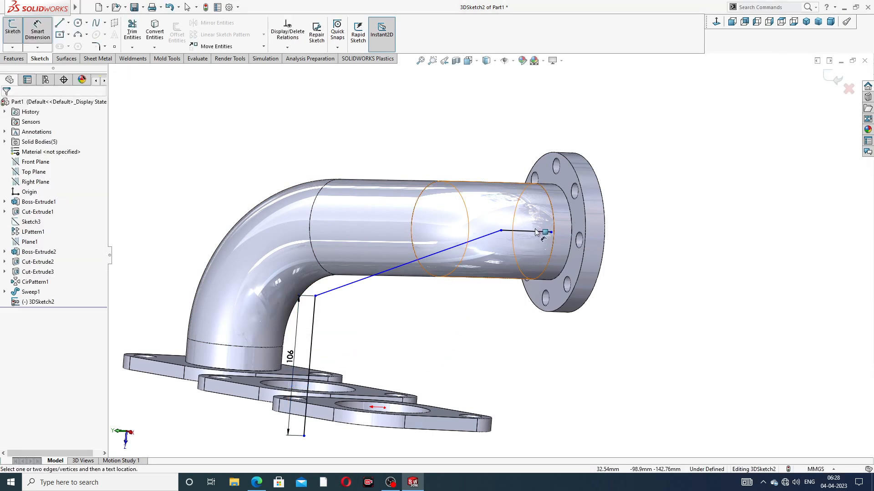
Dimension the short line at the round flange as 56 mm
{"action": "scroll", "coordinate": [536, 232], "scroll_direction": "down", "scroll_amount": 2}
{"action": "left_click", "coordinate": [513, 236]}
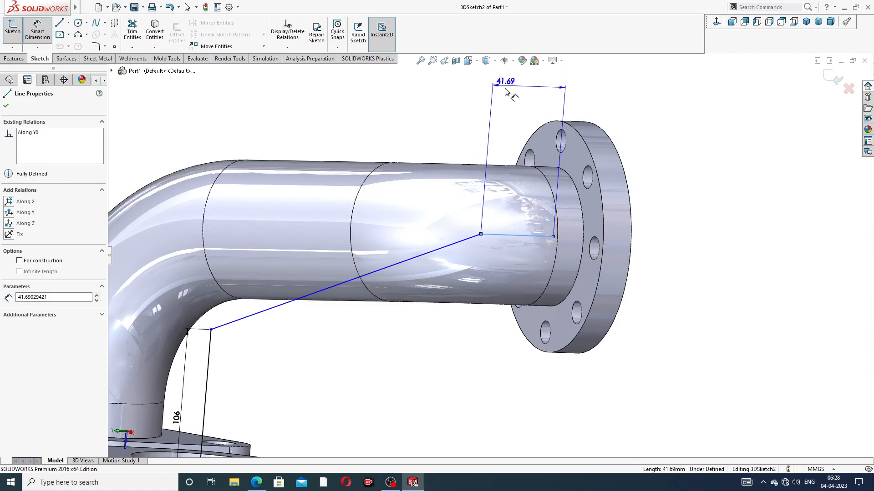
{"action": "left_click", "coordinate": [501, 108]}
{"action": "type", "text": "56"}
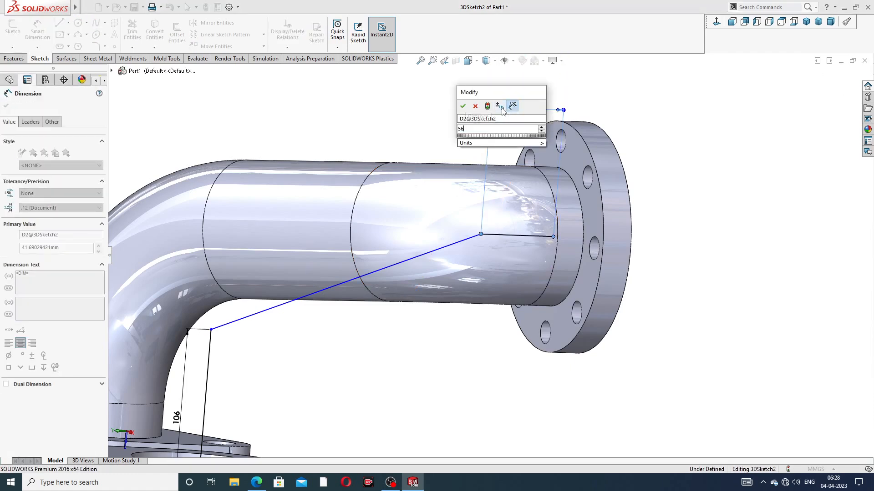
{"action": "key", "text": "Return"}
{"action": "left_click", "coordinate": [462, 134]}
Move the flange-side endpoint of the 56 mm line inward onto the centre of the pipe end at the round flange
{"action": "scroll", "coordinate": [469, 155], "scroll_direction": "up", "scroll_amount": 3}
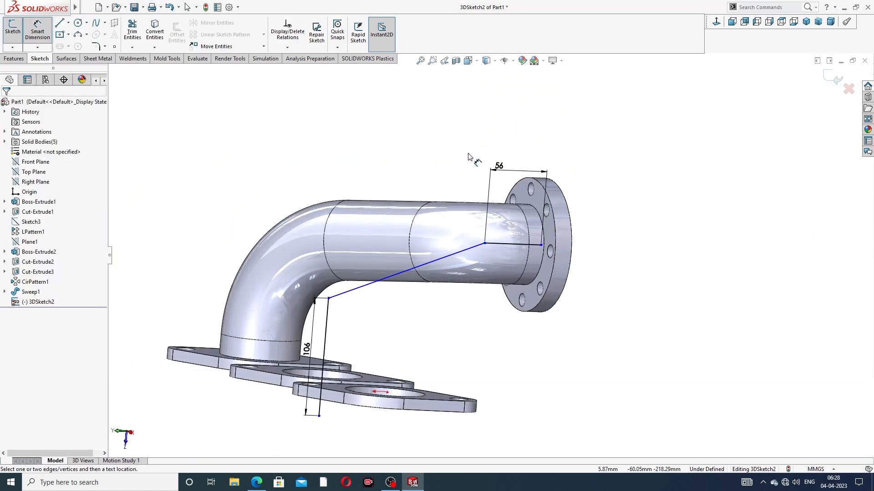
{"action": "middle_click_drag", "start_coordinate": [562, 230], "coordinate": [569, 254]}
{"action": "scroll", "coordinate": [556, 270], "scroll_direction": "down", "scroll_amount": 3}
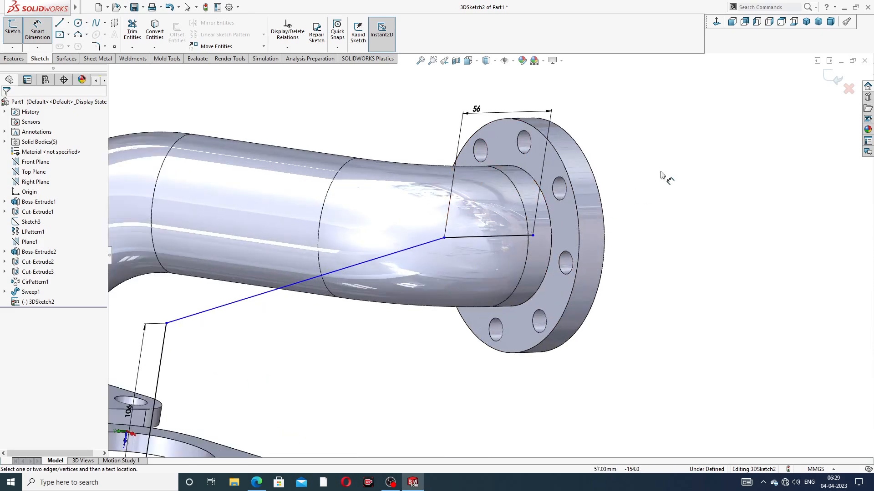
{"action": "right_click", "coordinate": [663, 175]}
{"action": "left_click", "coordinate": [690, 199]}
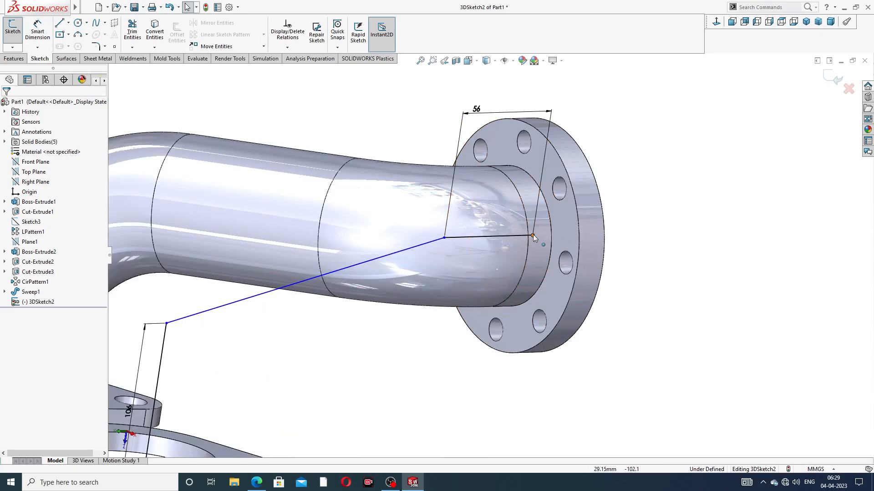
{"action": "mouse_move", "coordinate": [532, 236]}
{"action": "left_mouse_down"}
{"action": "mouse_move", "coordinate": [499, 237]}
{"action": "mouse_move", "coordinate": [542, 234]}
{"action": "mouse_move", "coordinate": [511, 234]}
{"action": "left_mouse_up"}
{"action": "left_click", "coordinate": [676, 210]}
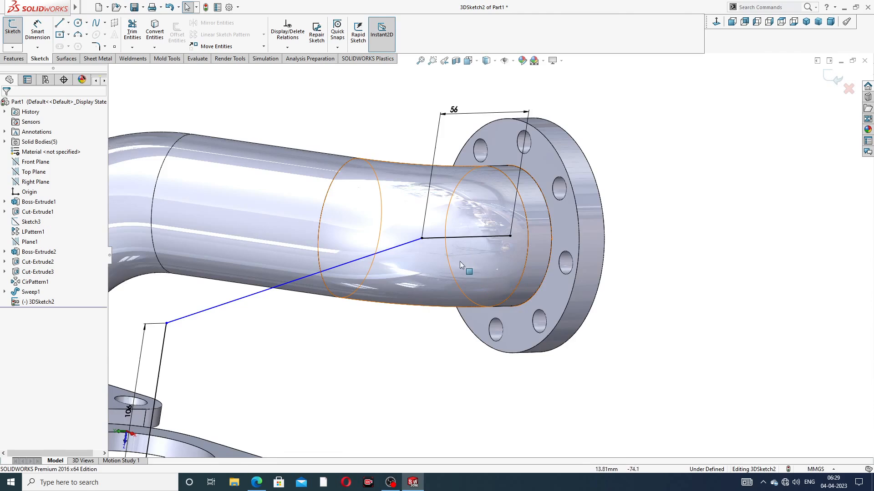
Move the 106 mm line's lower endpoint up into the middle flange's hole and nudge its upper endpoint slightly
{"action": "scroll", "coordinate": [459, 261], "scroll_direction": "up", "scroll_amount": 3}
{"action": "scroll", "coordinate": [305, 378], "scroll_direction": "down", "scroll_amount": 3}
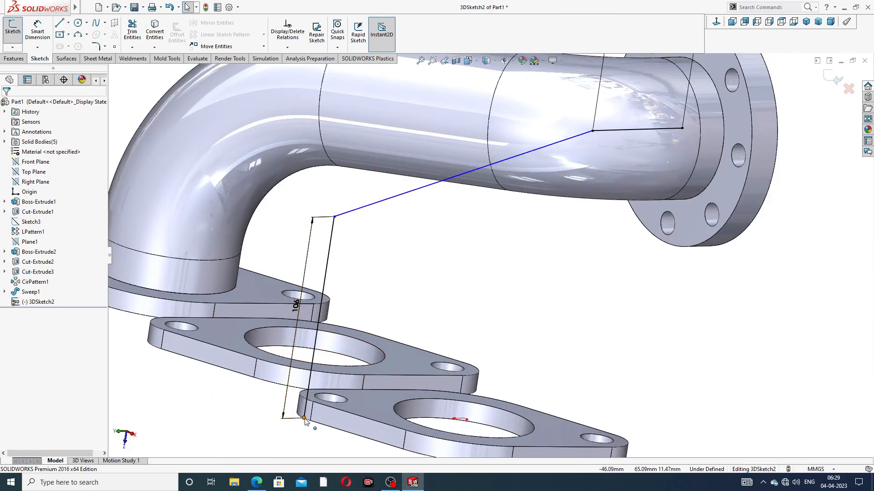
{"action": "left_click_drag", "start_coordinate": [304, 420], "coordinate": [310, 348]}
{"action": "left_click", "coordinate": [428, 284]}
{"action": "scroll", "coordinate": [468, 216], "scroll_direction": "up", "scroll_amount": 2}
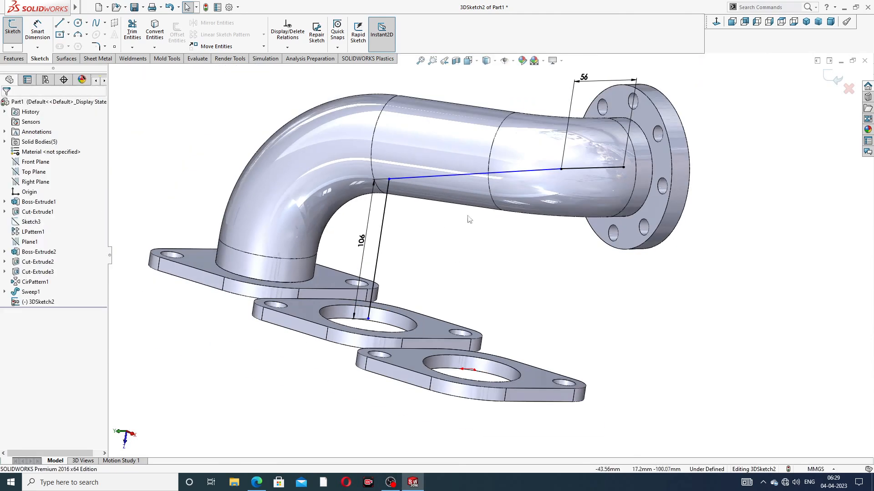
{"action": "middle_click_drag", "start_coordinate": [503, 210], "coordinate": [499, 179]}
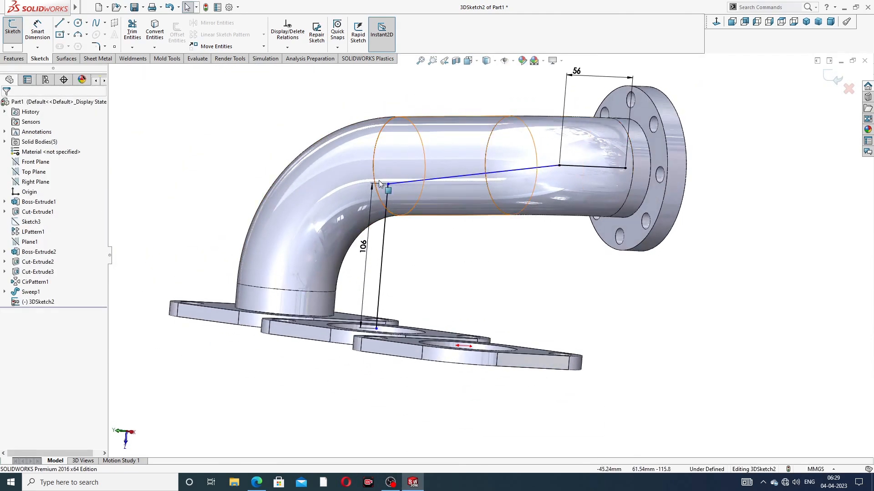
{"action": "mouse_move", "coordinate": [388, 184]}
{"action": "left_mouse_down"}
{"action": "mouse_move", "coordinate": [387, 219]}
{"action": "mouse_move", "coordinate": [390, 187]}
{"action": "left_mouse_up"}
{"action": "left_click", "coordinate": [419, 236]}
{"action": "scroll", "coordinate": [378, 311], "scroll_direction": "up", "scroll_amount": 1}
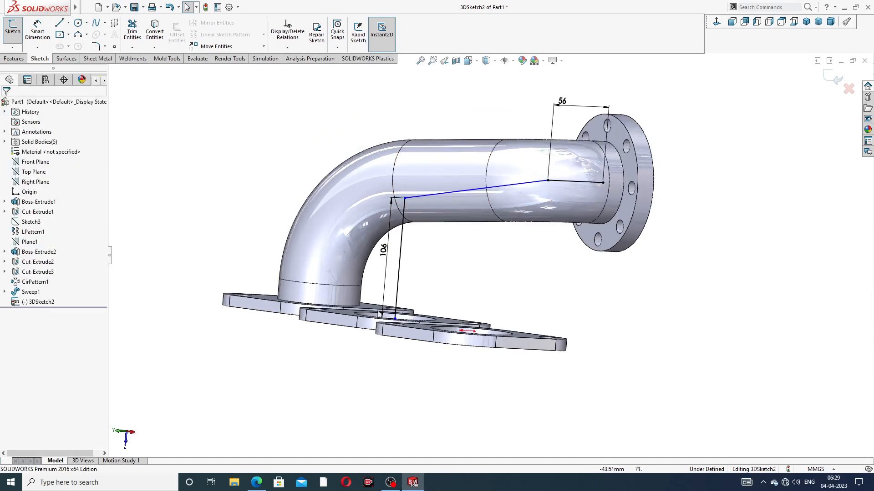
Snap the 106 mm line's lower endpoint onto the centre of the middle flange's hole to fully define the path
{"action": "scroll", "coordinate": [378, 313], "scroll_direction": "down", "scroll_amount": 3}
{"action": "mouse_move", "coordinate": [468, 253]}
{"action": "middle_mouse_down"}
{"action": "mouse_move", "coordinate": [463, 294]}
{"action": "mouse_move", "coordinate": [465, 260]}
{"action": "middle_mouse_up"}
{"action": "left_click", "coordinate": [446, 294]}
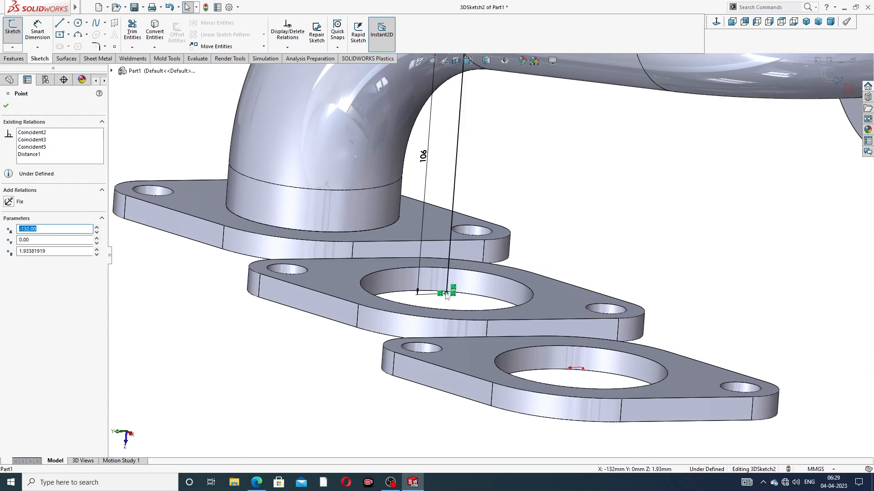
{"action": "left_click_drag", "start_coordinate": [447, 294], "coordinate": [447, 286]}
{"action": "key", "text": "Escape"}
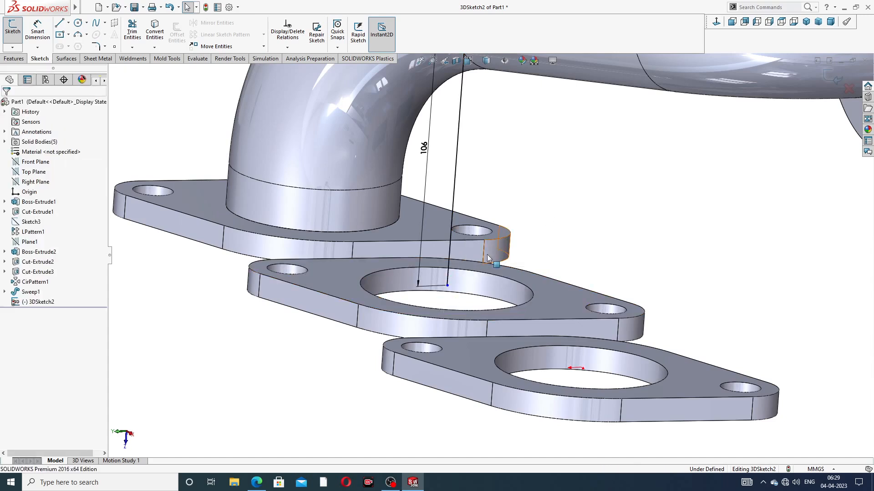
{"action": "left_click", "coordinate": [447, 286]}
{"action": "left_click_drag", "start_coordinate": [449, 291], "coordinate": [447, 290]}
{"action": "left_click", "coordinate": [562, 168]}
Apply a 98 mm sketch fillet to the corner between the upright line and the sloping line
{"action": "scroll", "coordinate": [563, 167], "scroll_direction": "up", "scroll_amount": 3}
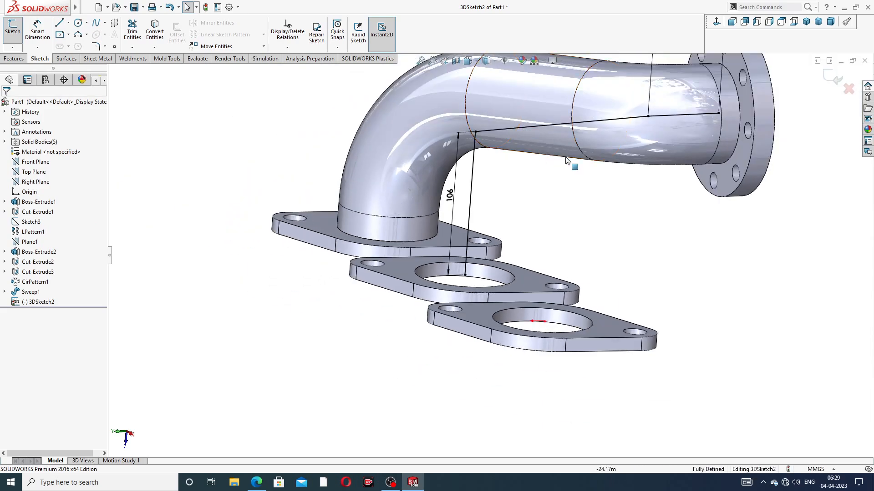
{"action": "middle_click_drag", "start_coordinate": [566, 159], "coordinate": [594, 127]}
{"action": "scroll", "coordinate": [593, 128], "scroll_direction": "down", "scroll_amount": 2}
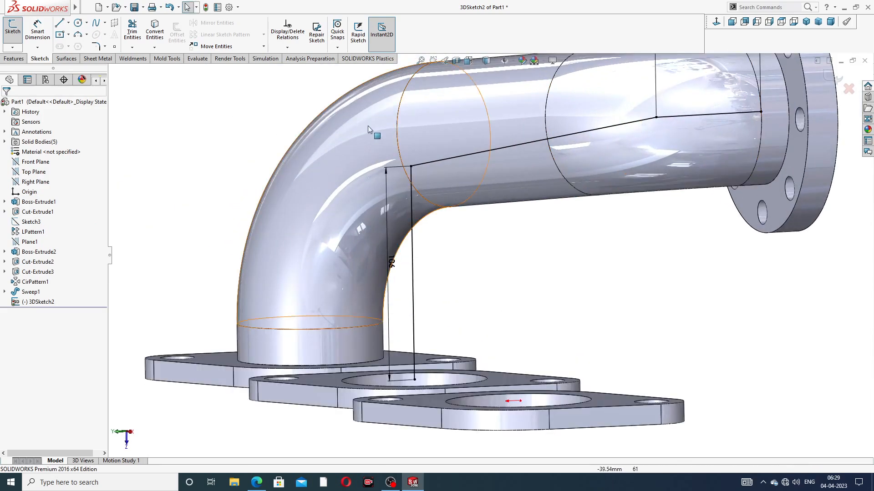
{"action": "left_click", "coordinate": [98, 46]}
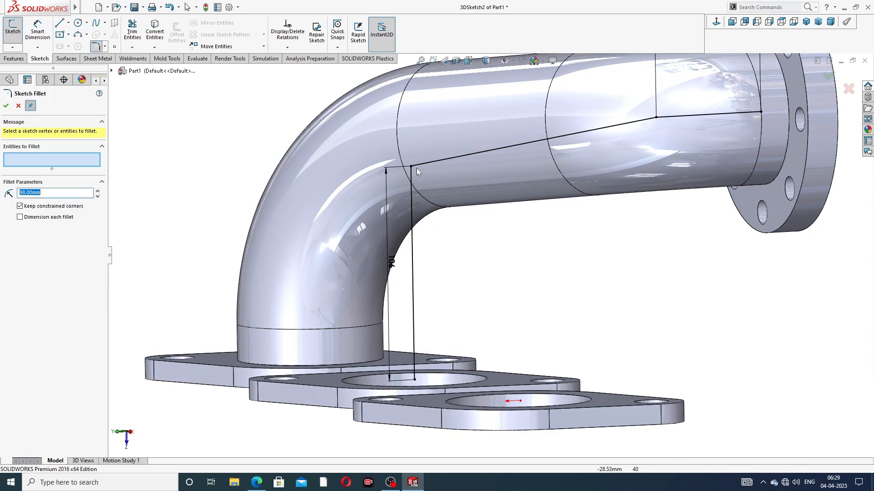
{"action": "left_click", "coordinate": [412, 167]}
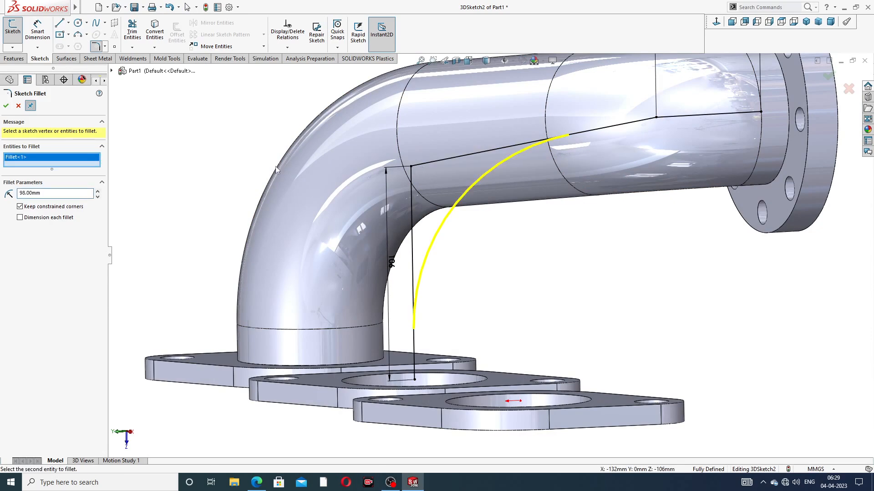
{"action": "left_click", "coordinate": [6, 106]}
Apply a 68 mm sketch fillet to the corner between the sloping line and the 56 mm line, and finish the 3D sketch
{"action": "middle_click_drag", "start_coordinate": [592, 200], "coordinate": [598, 155]}
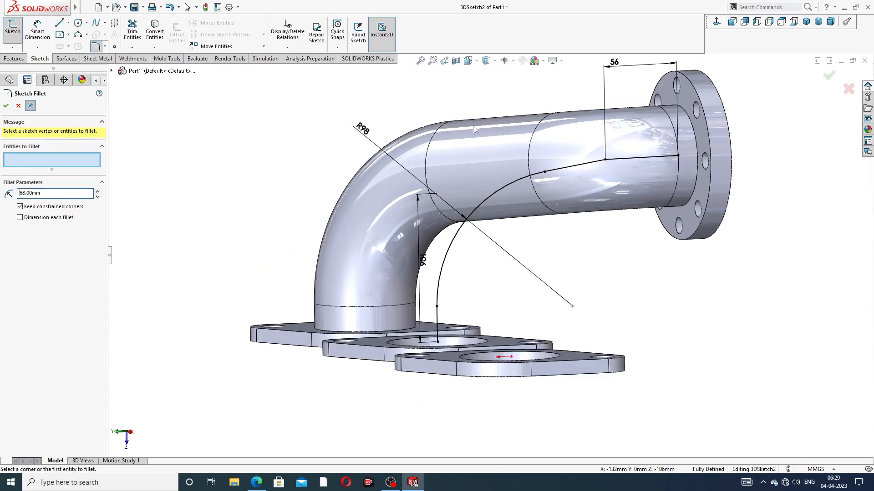
{"action": "left_click", "coordinate": [606, 161]}
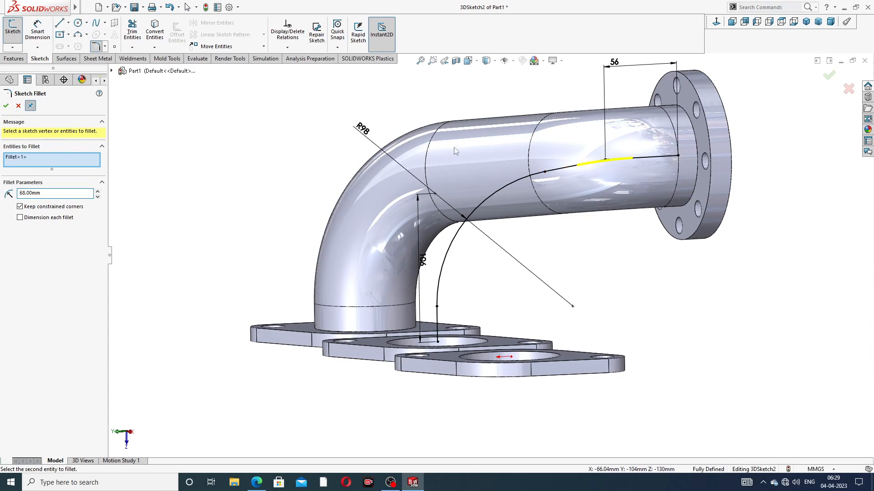
{"action": "left_click", "coordinate": [6, 106]}
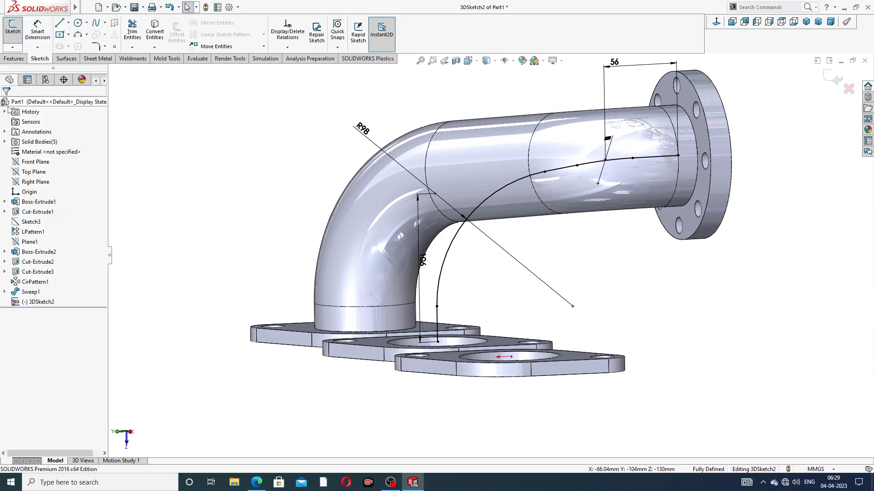
{"action": "mouse_move", "coordinate": [509, 125]}
{"action": "middle_mouse_down"}
{"action": "mouse_move", "coordinate": [535, 152]}
{"action": "mouse_move", "coordinate": [657, 100]}
{"action": "middle_mouse_up"}
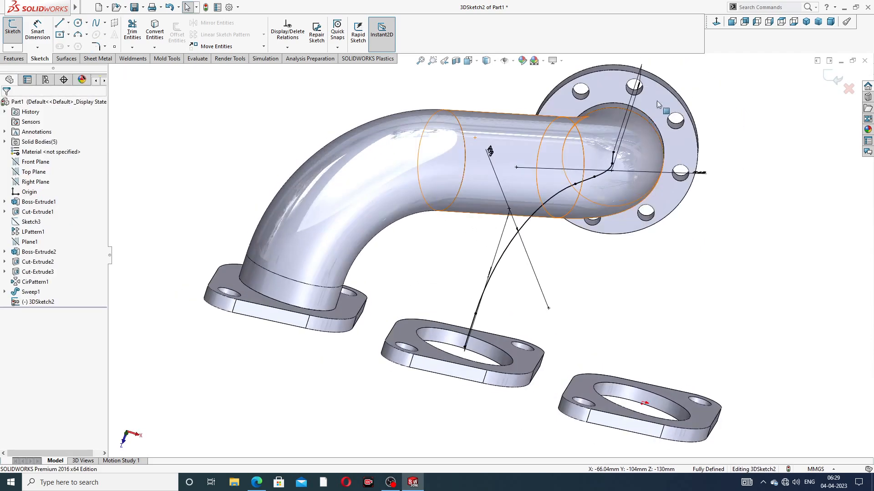
{"action": "left_click", "coordinate": [829, 82]}
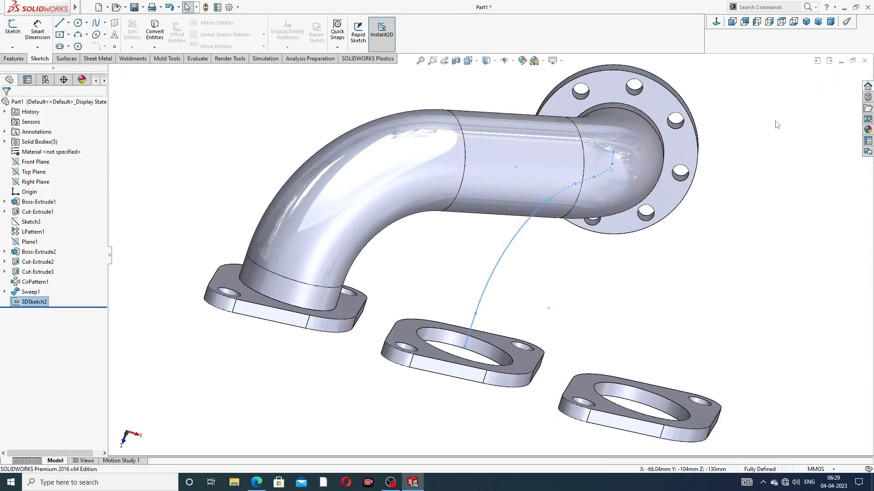
Sketch on the round flange's pipe-side face, converting its 72 mm circular edge into a profile circle, and exit the sketch
{"action": "mouse_move", "coordinate": [761, 137]}
{"action": "middle_mouse_down"}
{"action": "mouse_move", "coordinate": [716, 80]}
{"action": "mouse_move", "coordinate": [689, 109]}
{"action": "middle_mouse_up"}
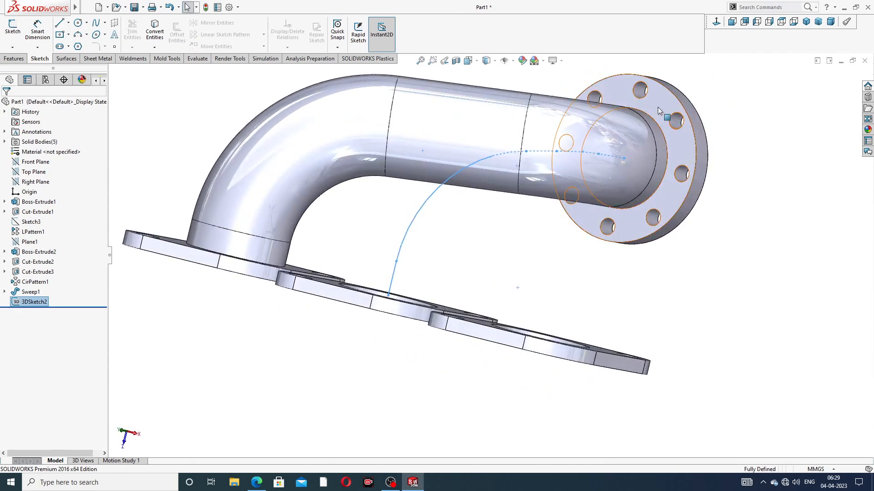
{"action": "left_click", "coordinate": [657, 107]}
{"action": "left_click", "coordinate": [694, 80]}
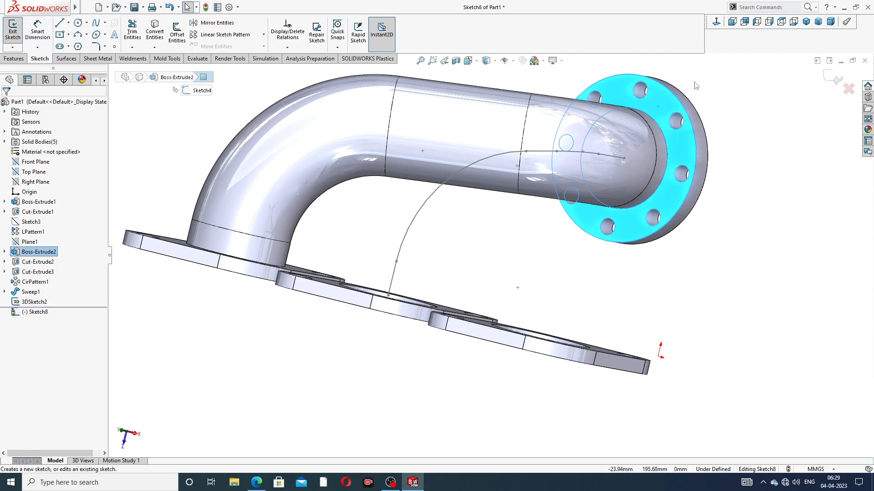
{"action": "left_click", "coordinate": [657, 123]}
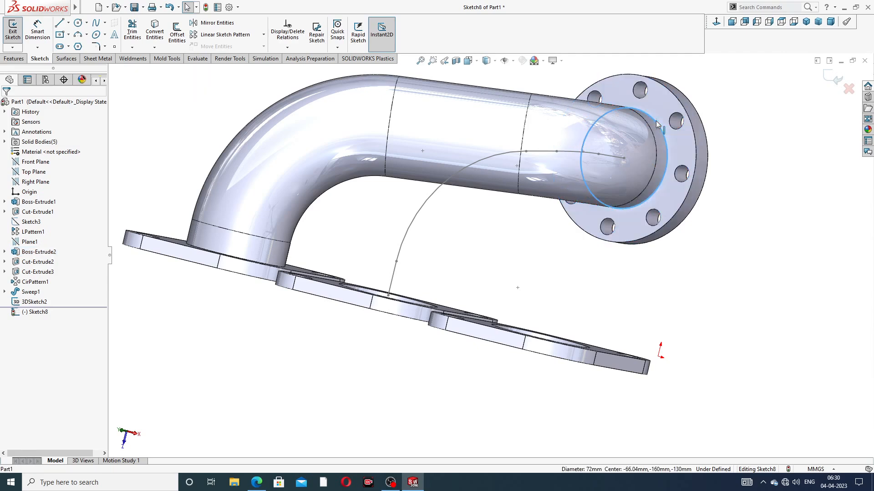
{"action": "left_click", "coordinate": [154, 34]}
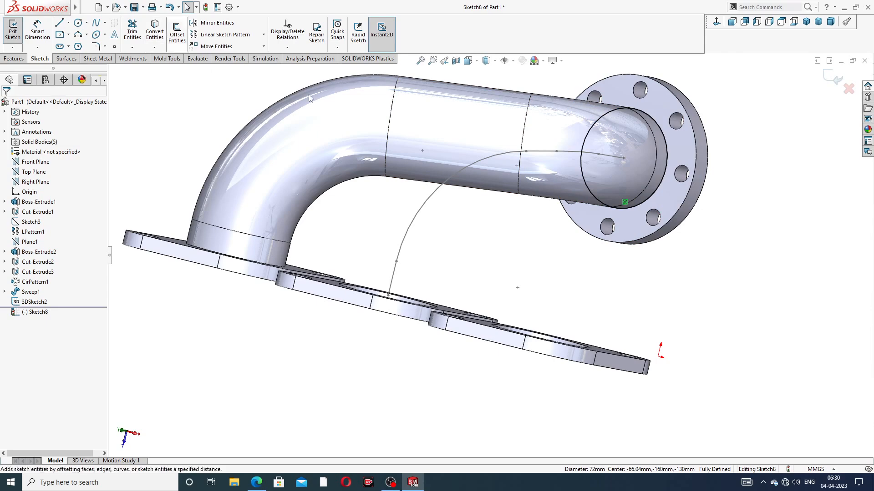
{"action": "left_click", "coordinate": [831, 77]}
{"action": "middle_click_drag", "start_coordinate": [713, 126], "coordinate": [707, 110]}
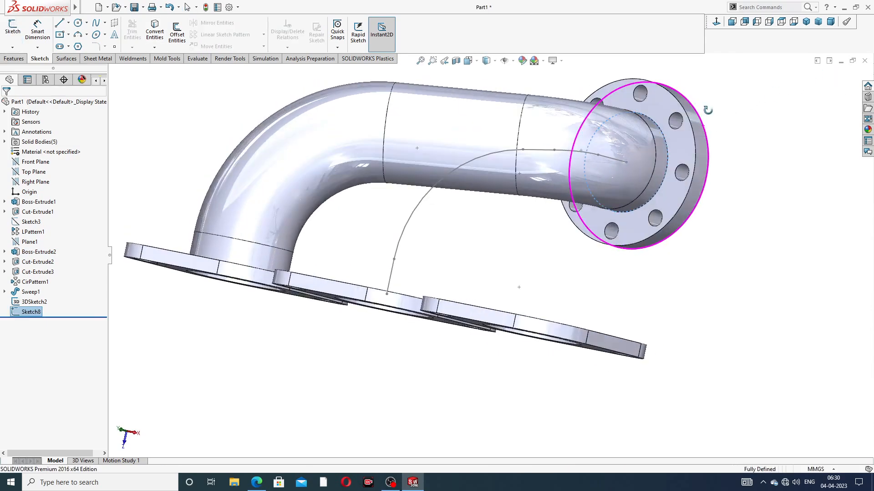
Sweep the circular profile on the round flange along the filleted 3D sketch path to the middle flange
{"action": "scroll", "coordinate": [708, 112], "scroll_direction": "up", "scroll_amount": 3}
{"action": "middle_click_drag", "start_coordinate": [539, 169], "coordinate": [527, 214]}
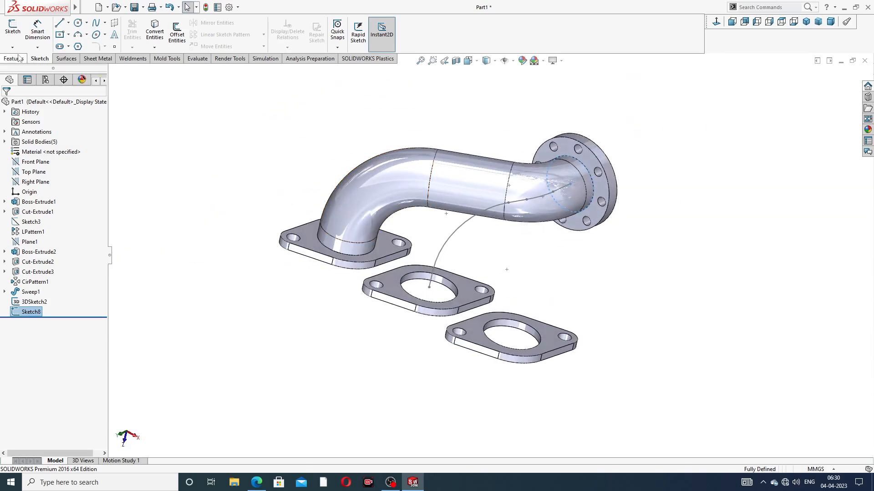
{"action": "left_click", "coordinate": [13, 59]}
{"action": "left_click", "coordinate": [80, 24]}
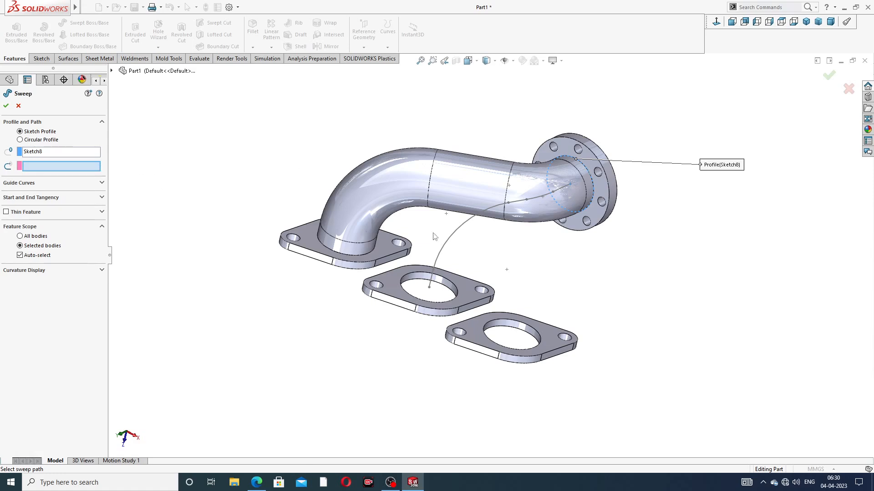
{"action": "left_click", "coordinate": [474, 220]}
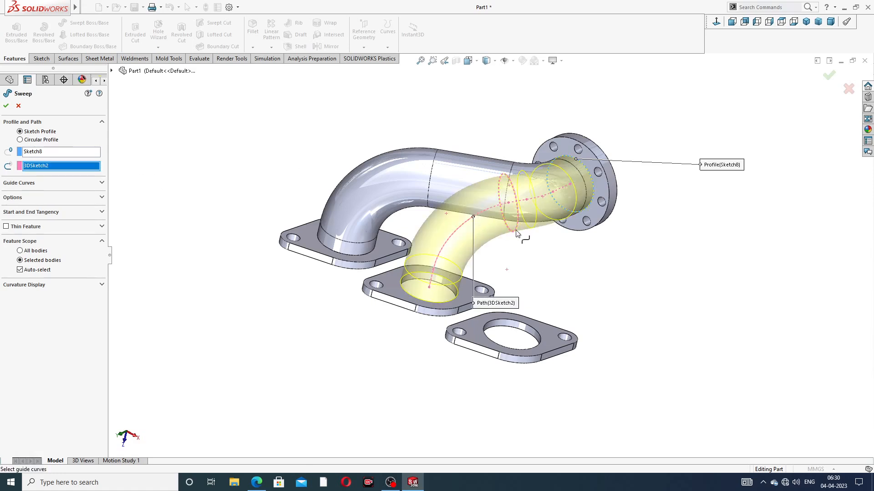
{"action": "mouse_move", "coordinate": [516, 230]}
{"action": "middle_mouse_down"}
{"action": "mouse_move", "coordinate": [544, 243]}
{"action": "mouse_move", "coordinate": [520, 231]}
{"action": "middle_mouse_up"}
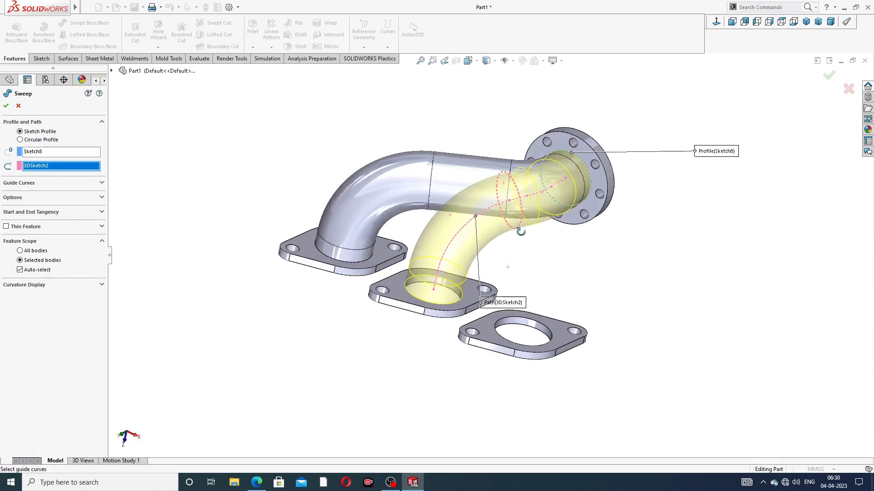
{"action": "left_click", "coordinate": [827, 77]}
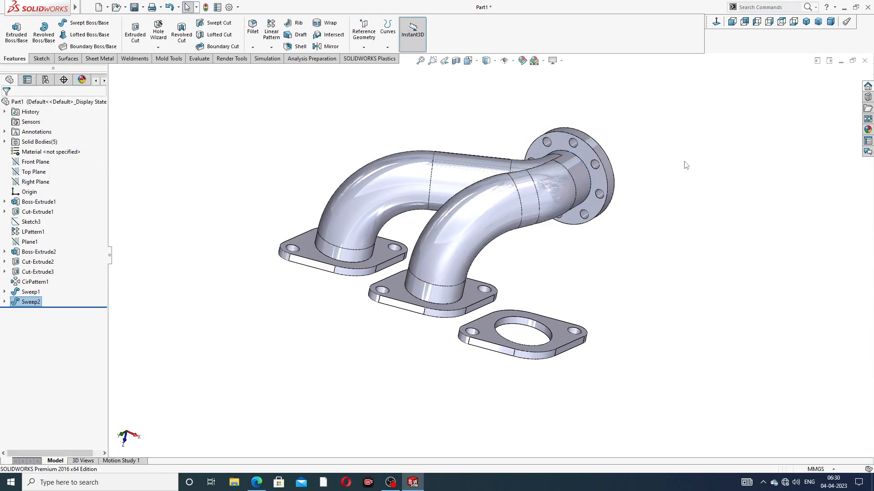
{"action": "mouse_move", "coordinate": [577, 189]}
{"action": "middle_mouse_down"}
{"action": "mouse_move", "coordinate": [585, 244]}
{"action": "mouse_move", "coordinate": [572, 179]}
{"action": "middle_mouse_up"}
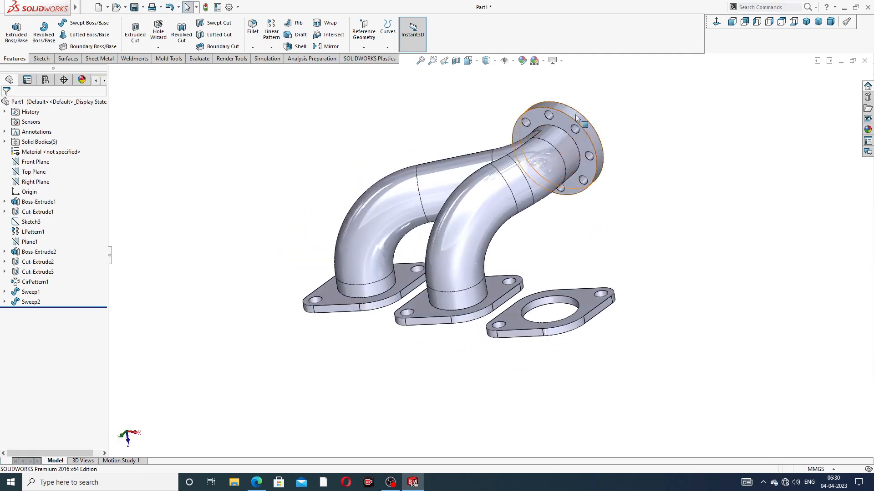
{"action": "scroll", "coordinate": [563, 117], "scroll_direction": "down", "scroll_amount": 3}
{"action": "scroll", "coordinate": [576, 218], "scroll_direction": "up", "scroll_amount": 3}
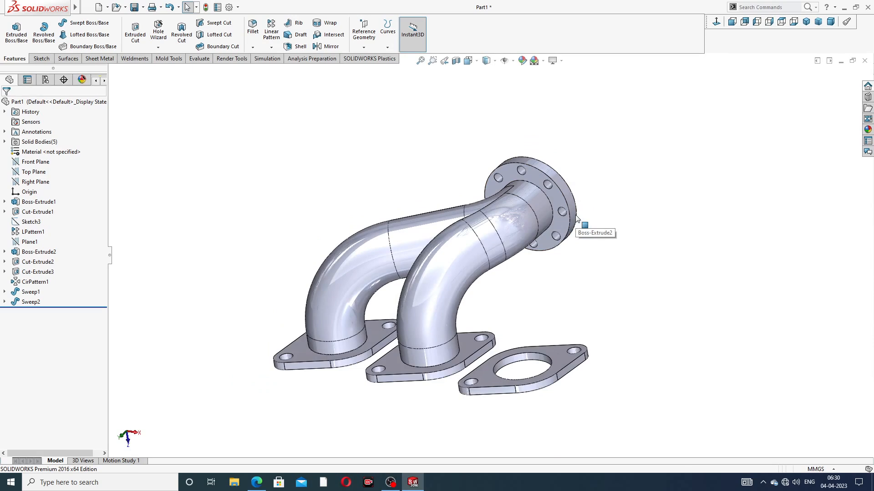
{"action": "middle_click_drag", "start_coordinate": [560, 261], "coordinate": [533, 295]}
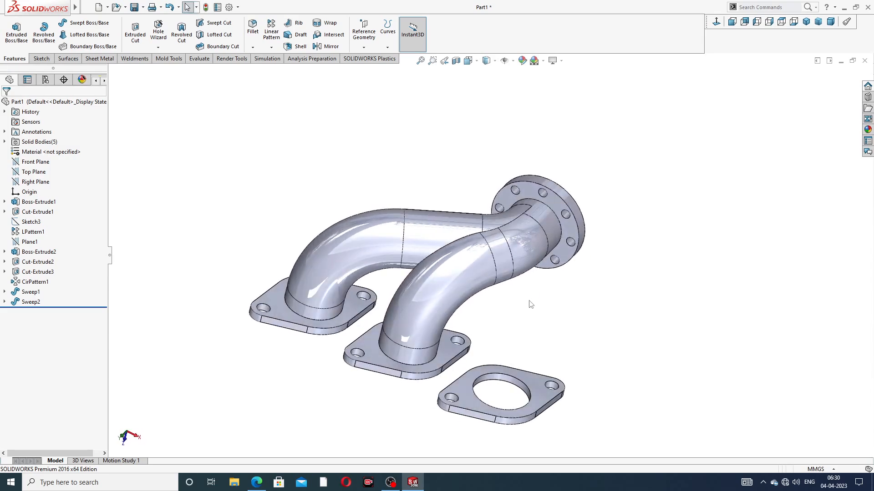
{"action": "scroll", "coordinate": [530, 303], "scroll_direction": "up", "scroll_amount": 2}
{"action": "scroll", "coordinate": [523, 302], "scroll_direction": "down", "scroll_amount": 1}
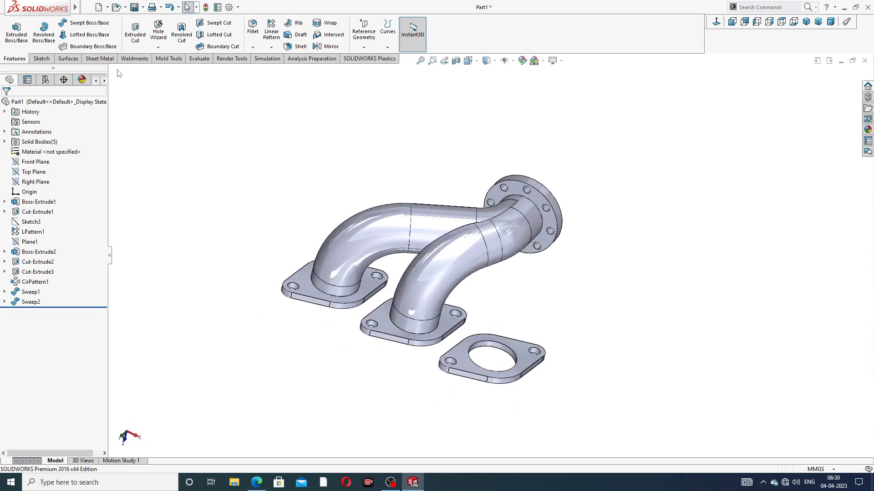
Start a new 3D sketch and draw a short line from the pipe end at the round flange back along the pipe
{"action": "left_click", "coordinate": [42, 59]}
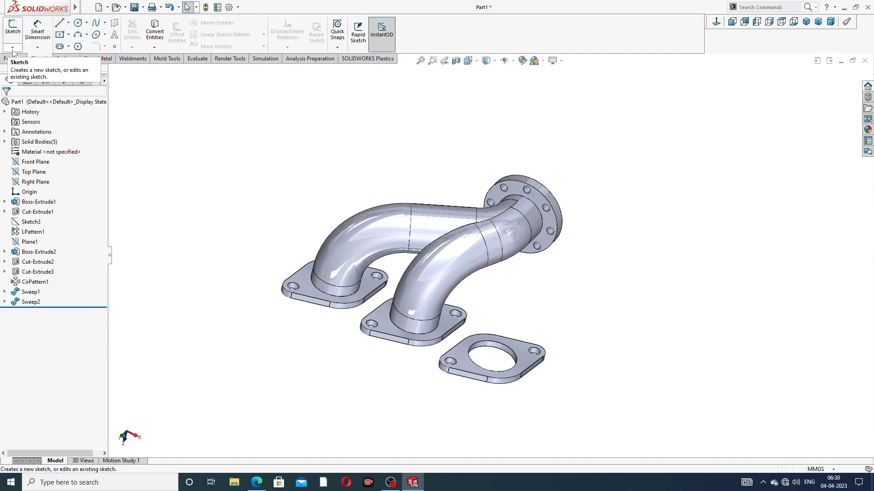
{"action": "left_click", "coordinate": [12, 47]}
{"action": "left_click", "coordinate": [24, 67]}
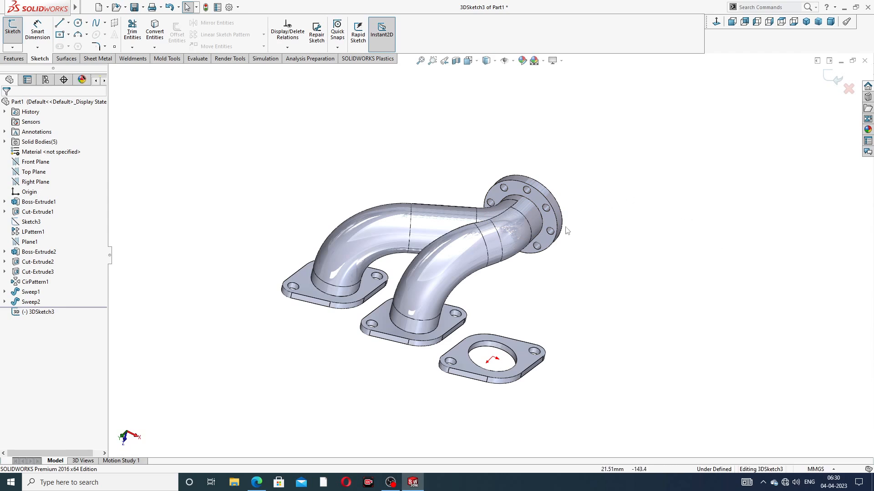
{"action": "scroll", "coordinate": [536, 251], "scroll_direction": "down", "scroll_amount": 2}
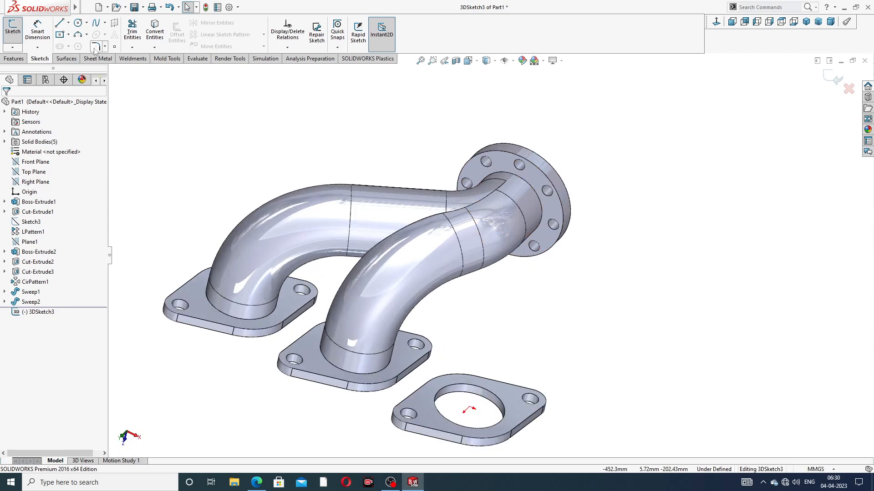
{"action": "left_click", "coordinate": [60, 23]}
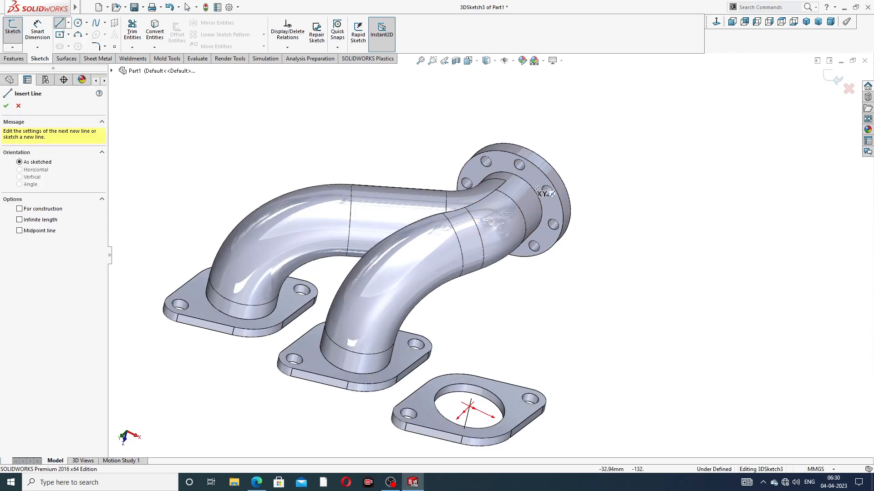
{"action": "middle_click_drag", "start_coordinate": [534, 211], "coordinate": [507, 128]}
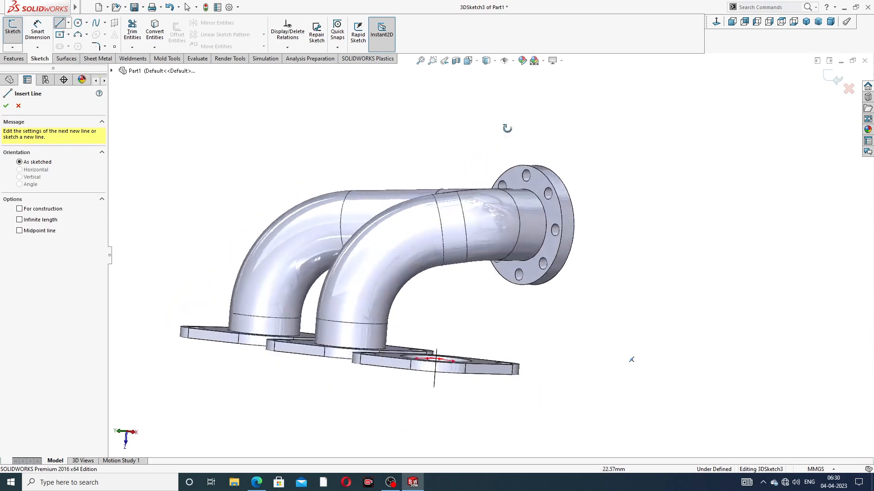
{"action": "left_click", "coordinate": [522, 226]}
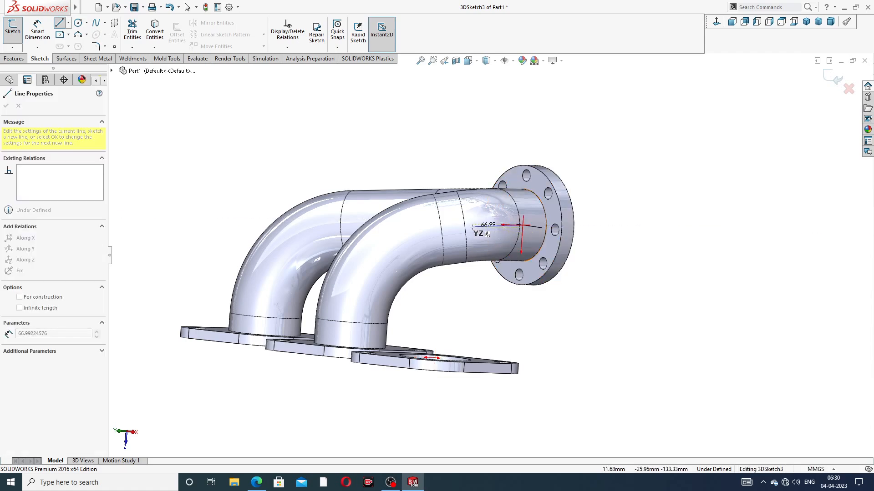
{"action": "middle_click_drag", "start_coordinate": [486, 234], "coordinate": [486, 254]}
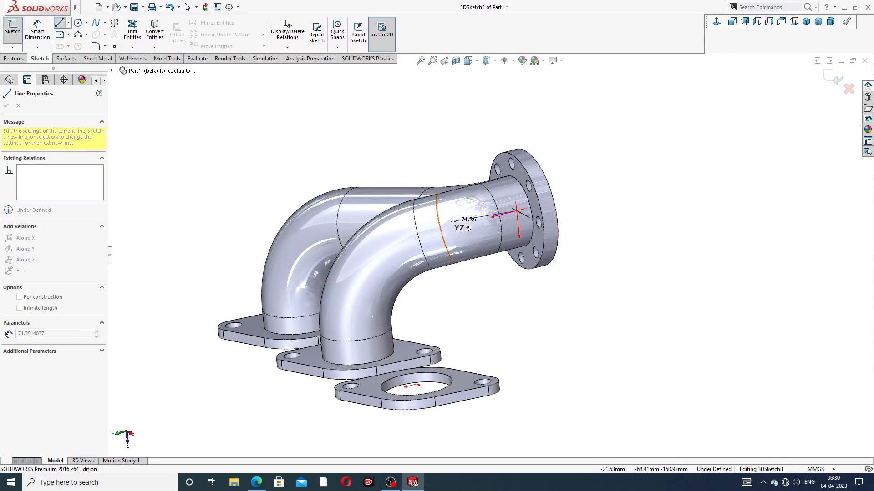
{"action": "left_click", "coordinate": [467, 223]}
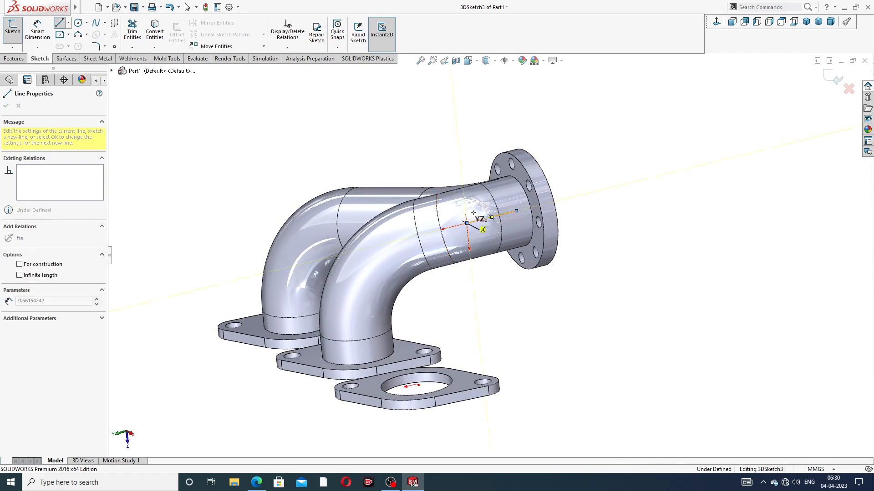
{"action": "right_click", "coordinate": [604, 145]}
{"action": "left_click", "coordinate": [604, 145]}
{"action": "middle_click_drag", "start_coordinate": [542, 202], "coordinate": [567, 236]}
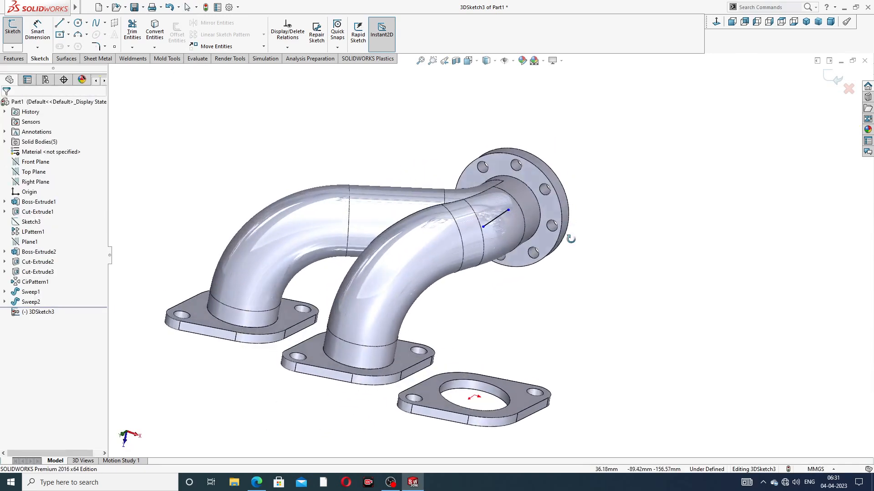
Draw an upright line from the origin at the centre of the third flange's hole
{"action": "left_click", "coordinate": [59, 23]}
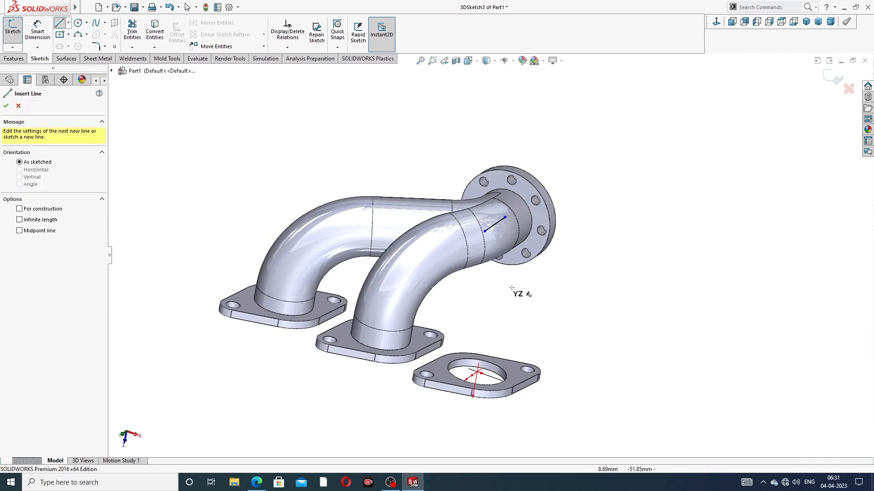
{"action": "mouse_move", "coordinate": [513, 292]}
{"action": "middle_mouse_down"}
{"action": "mouse_move", "coordinate": [513, 324]}
{"action": "mouse_move", "coordinate": [514, 306]}
{"action": "middle_mouse_up"}
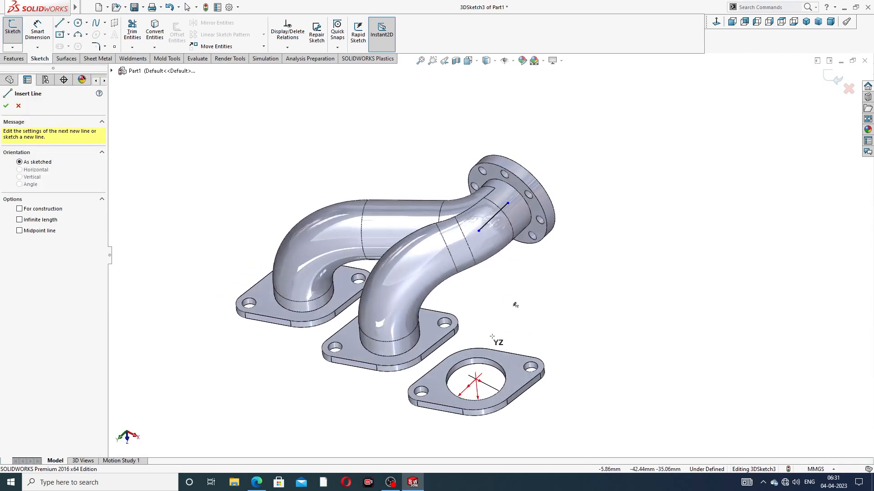
{"action": "left_click", "coordinate": [476, 379]}
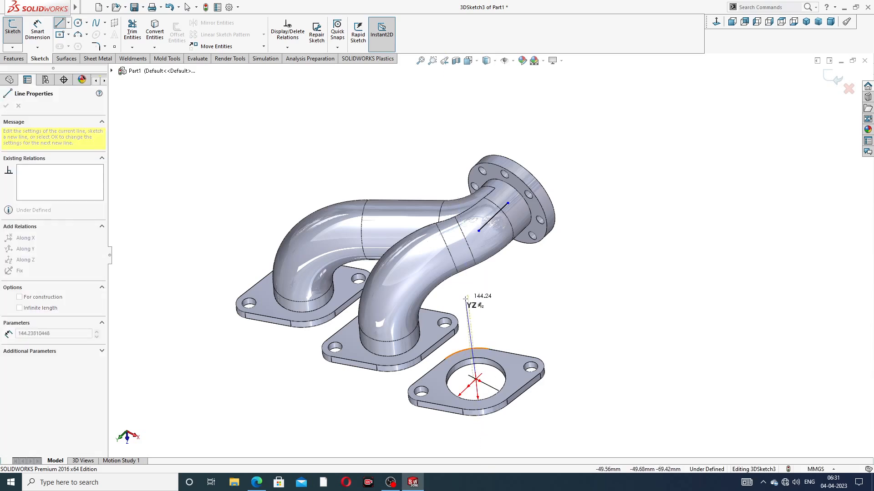
{"action": "left_click", "coordinate": [470, 315]}
{"action": "right_click", "coordinate": [491, 298]}
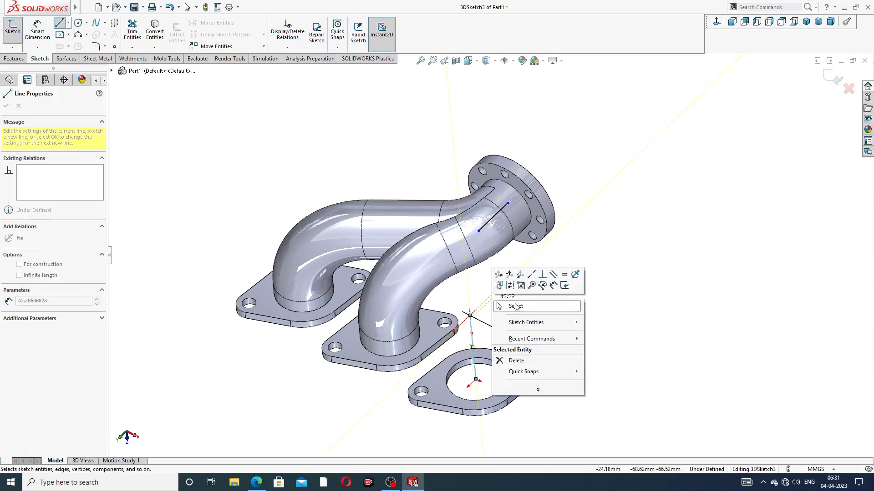
{"action": "left_click", "coordinate": [516, 306]}
Move the upright line's upper endpoint down to make the line about 74 mm long
{"action": "middle_click_drag", "start_coordinate": [519, 322], "coordinate": [475, 306]}
{"action": "left_click_drag", "start_coordinate": [435, 310], "coordinate": [440, 331]}
{"action": "left_click", "coordinate": [506, 198]}
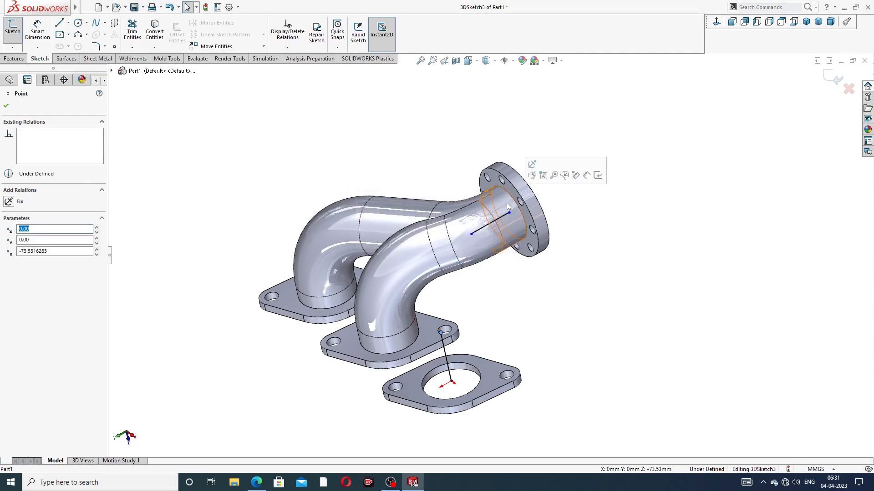
{"action": "left_click", "coordinate": [501, 330]}
Draw a connecting line from the upright line's upper endpoint to the inner end of the short line inside the pipe
{"action": "middle_click_drag", "start_coordinate": [501, 330], "coordinate": [519, 267]}
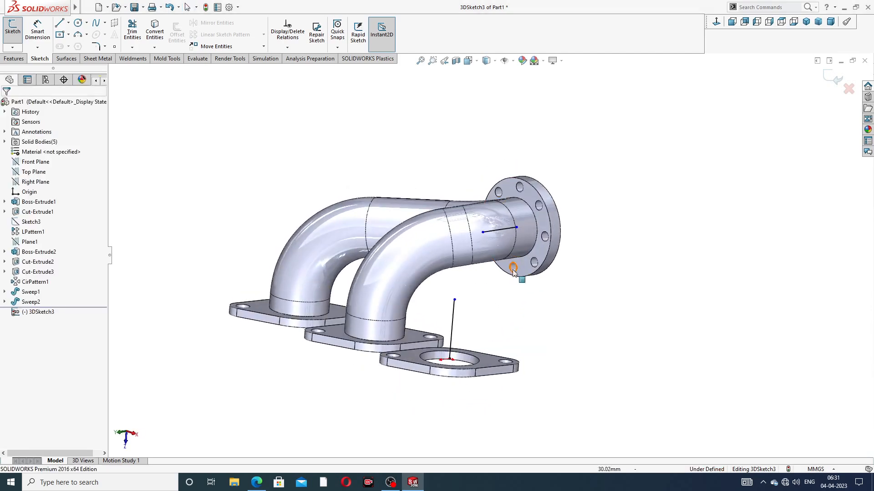
{"action": "left_click", "coordinate": [61, 24]}
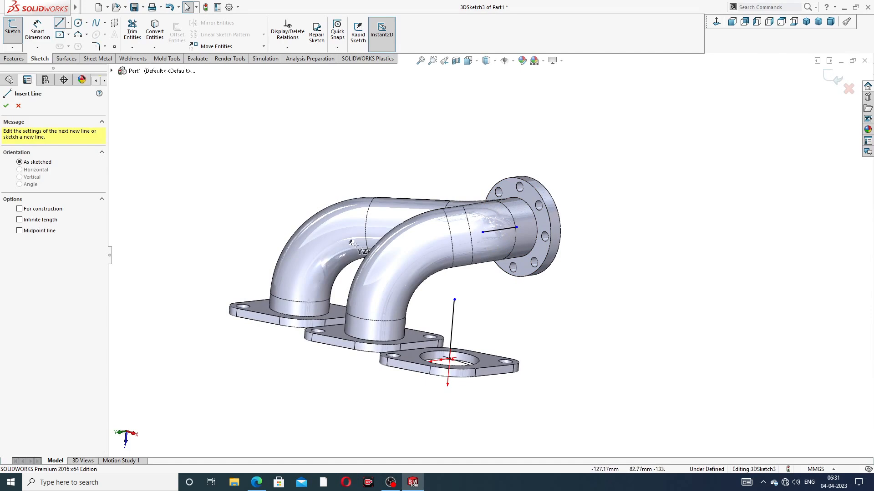
{"action": "left_click", "coordinate": [453, 300]}
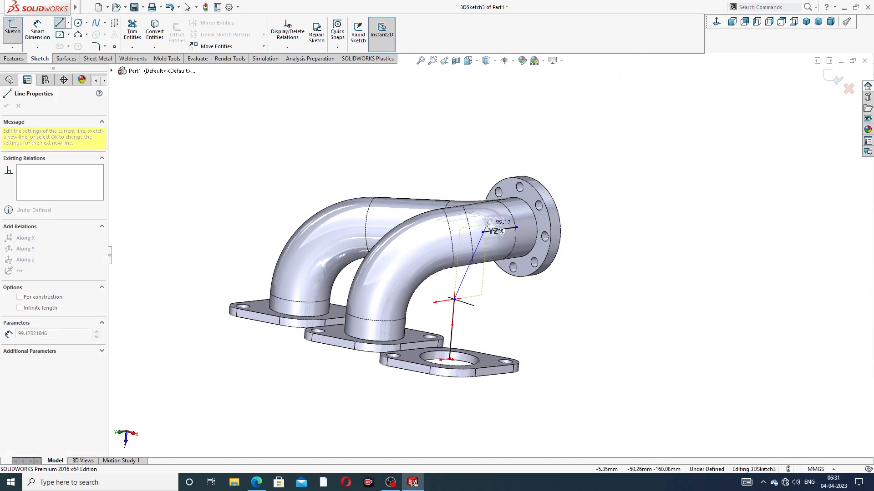
{"action": "left_click", "coordinate": [482, 233]}
{"action": "right_click", "coordinate": [571, 166]}
{"action": "left_click", "coordinate": [584, 174]}
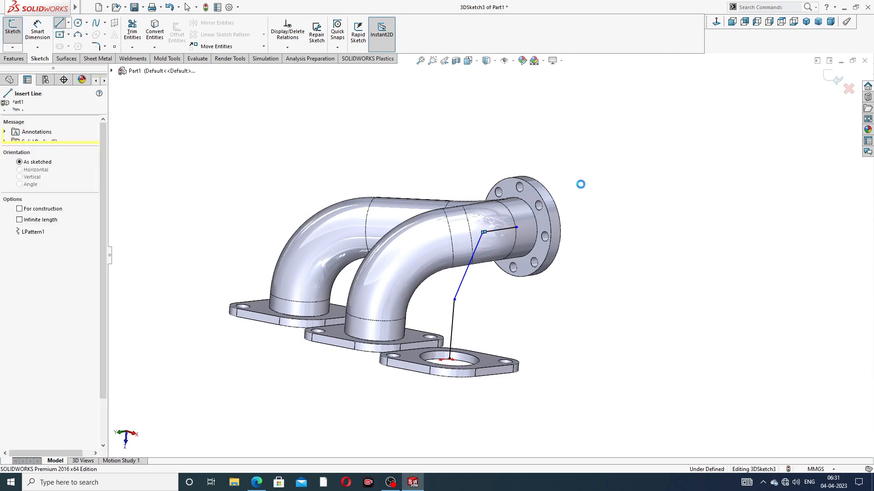
{"action": "scroll", "coordinate": [525, 255], "scroll_direction": "down", "scroll_amount": 5}
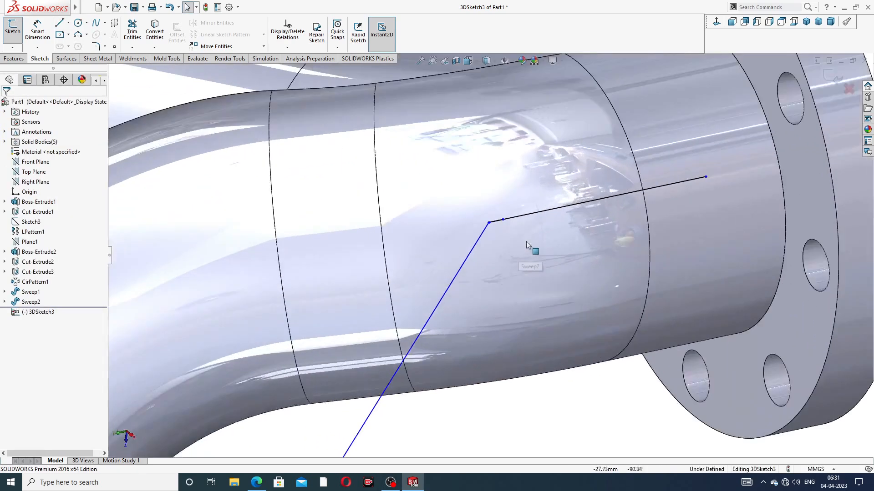
{"action": "left_click", "coordinate": [489, 224]}
{"action": "scroll", "coordinate": [556, 286], "scroll_direction": "up", "scroll_amount": 3}
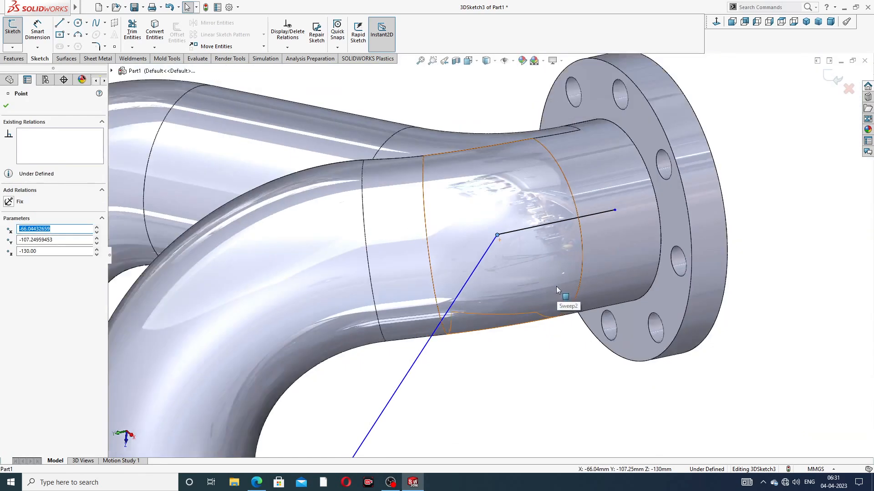
{"action": "scroll", "coordinate": [556, 286], "scroll_direction": "up", "scroll_amount": 3}
{"action": "left_click", "coordinate": [517, 309]}
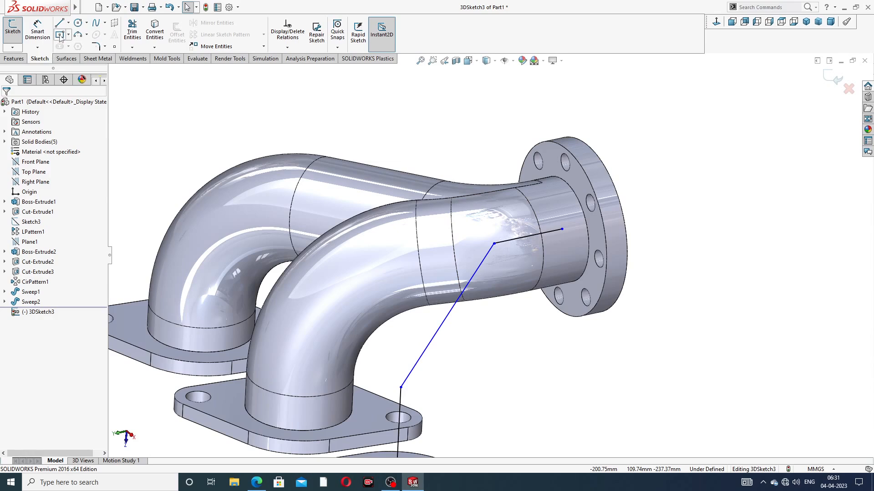
{"action": "left_click", "coordinate": [96, 46]}
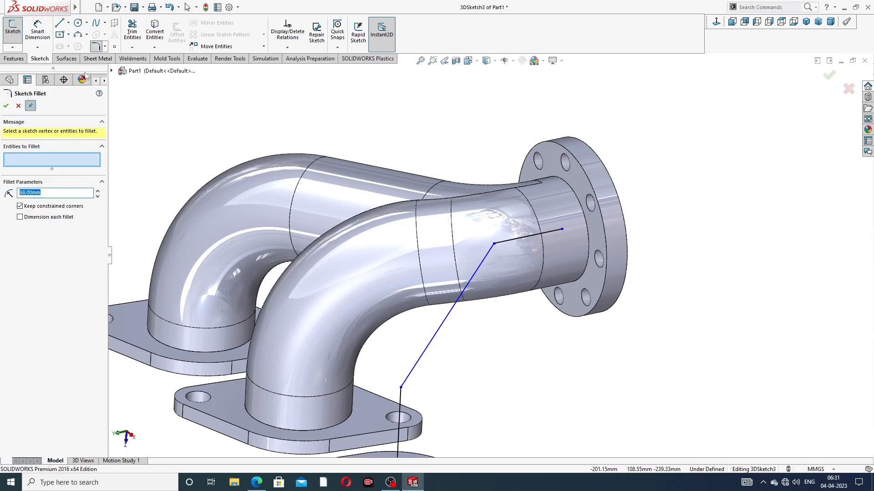
{"action": "left_click", "coordinate": [18, 107]}
Dimension the upright line above the third flange to 106 mm
{"action": "left_click", "coordinate": [40, 32]}
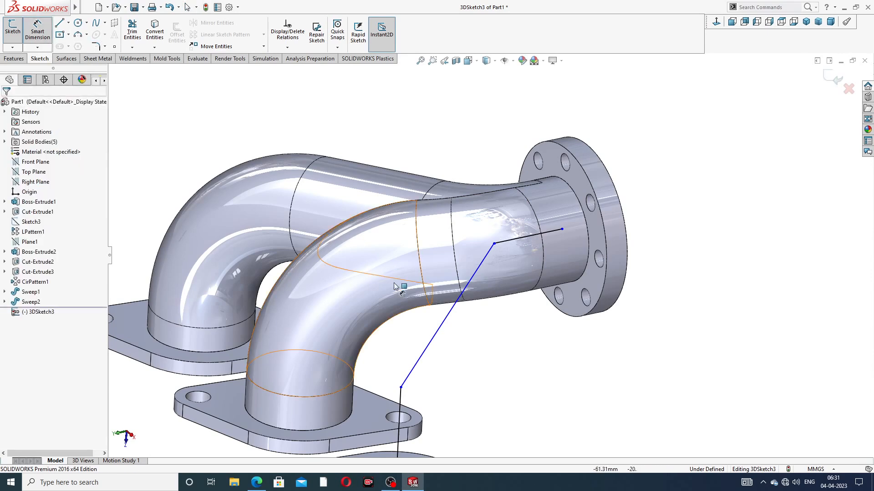
{"action": "scroll", "coordinate": [421, 343], "scroll_direction": "up", "scroll_amount": 2}
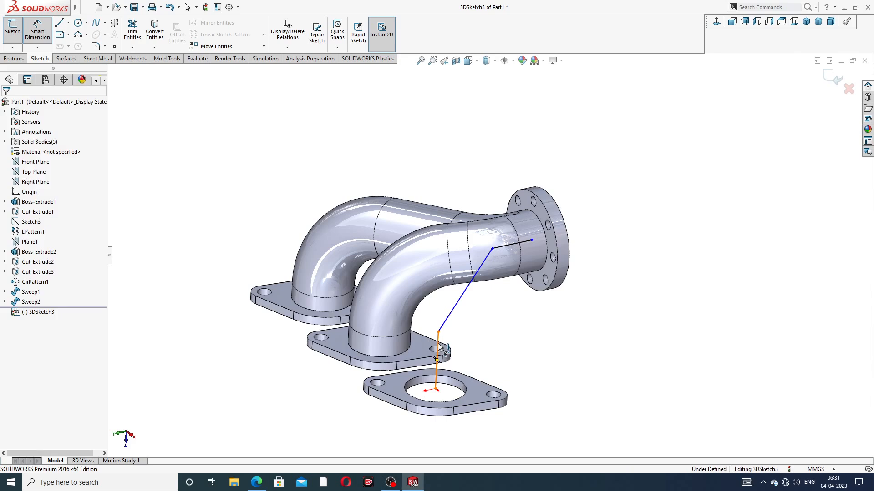
{"action": "left_click", "coordinate": [438, 353]}
{"action": "left_click", "coordinate": [319, 401]}
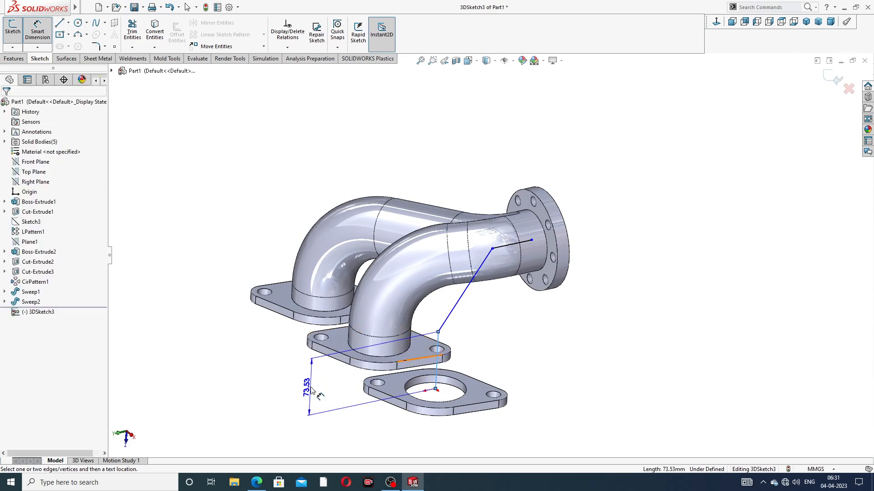
{"action": "type", "text": "106"}
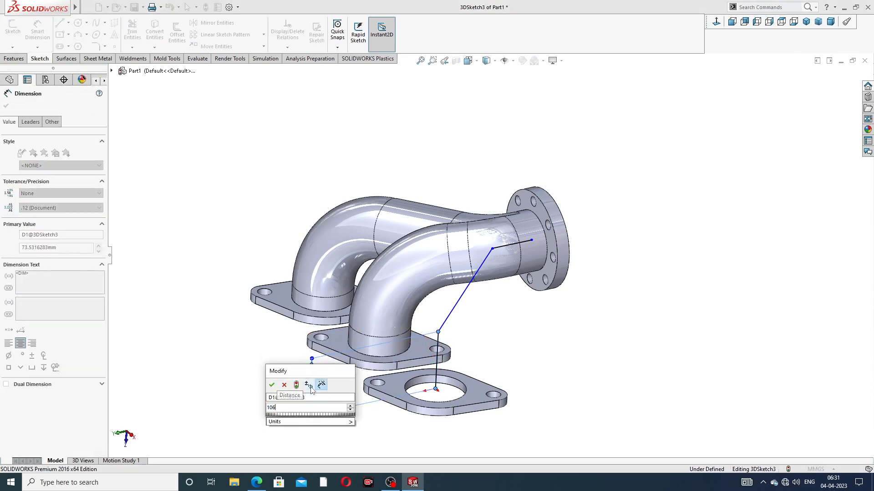
{"action": "key", "text": "Return"}
{"action": "left_click", "coordinate": [565, 347]}
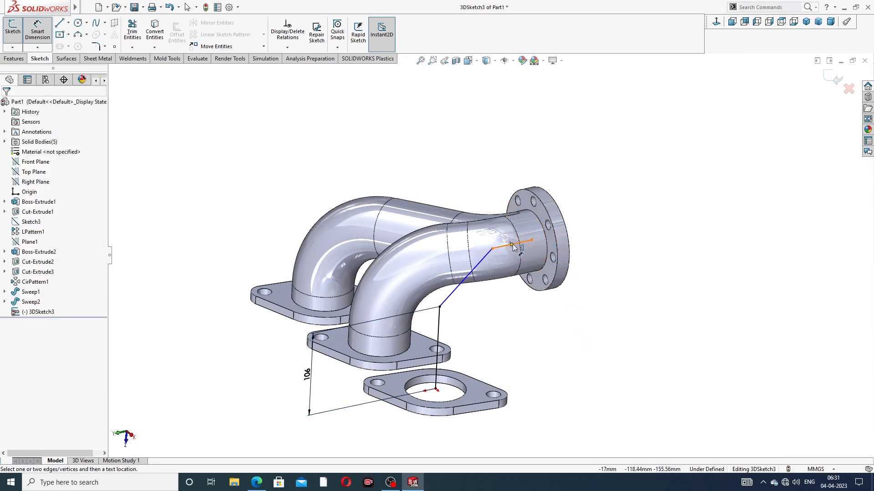
Dimension the short line at the round flange to 56 mm
{"action": "left_click", "coordinate": [506, 248]}
{"action": "left_click", "coordinate": [506, 157]}
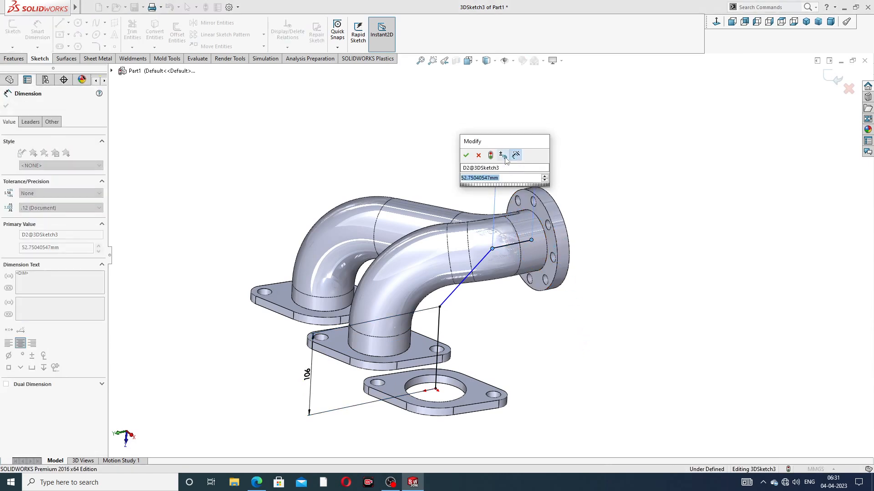
{"action": "type", "text": "56"}
{"action": "key", "text": "Return"}
{"action": "left_click", "coordinate": [607, 175]}
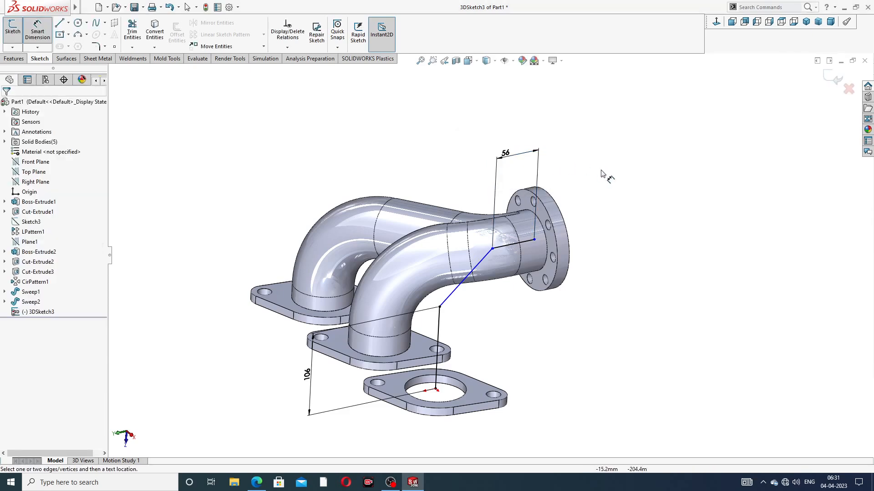
Shift the short line along the pipe axis to line up its inner end with the connecting line's end
{"action": "middle_click_drag", "start_coordinate": [606, 211], "coordinate": [578, 183]}
{"action": "right_click", "coordinate": [608, 175]}
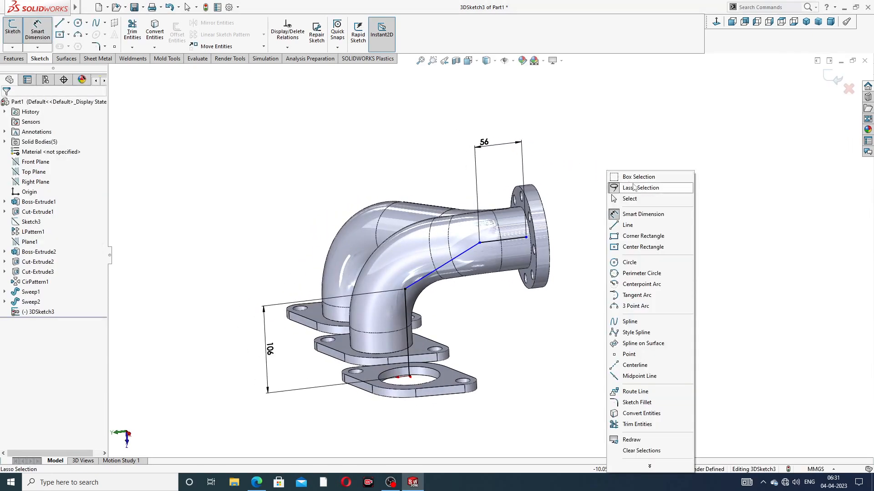
{"action": "left_click", "coordinate": [621, 197]}
{"action": "scroll", "coordinate": [561, 239], "scroll_direction": "down", "scroll_amount": 5}
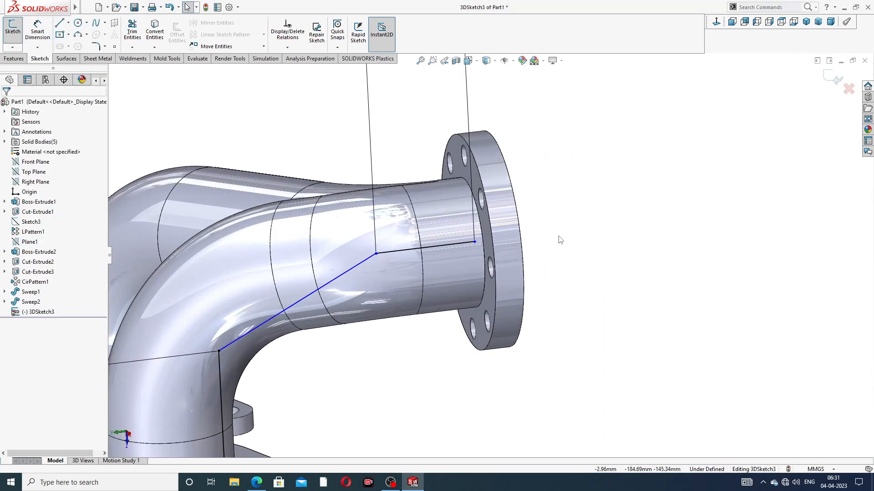
{"action": "left_click", "coordinate": [475, 244]}
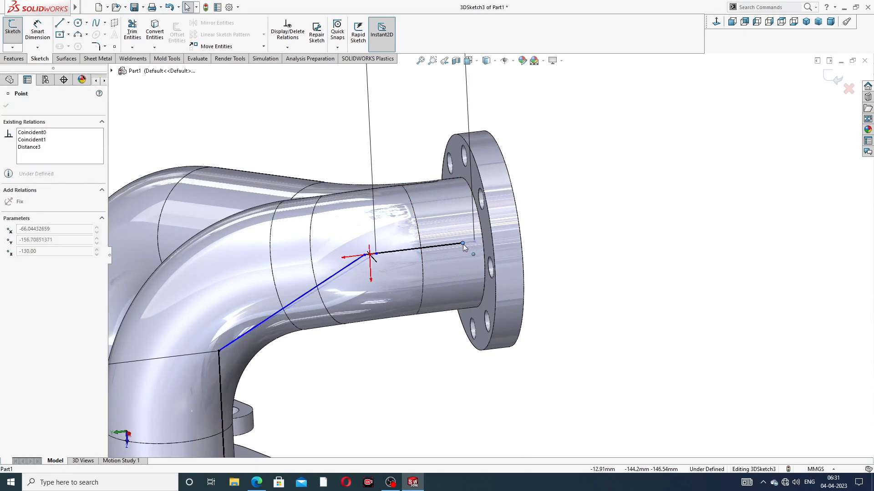
{"action": "left_click_drag", "start_coordinate": [475, 241], "coordinate": [471, 242]}
{"action": "key", "text": "Escape"}
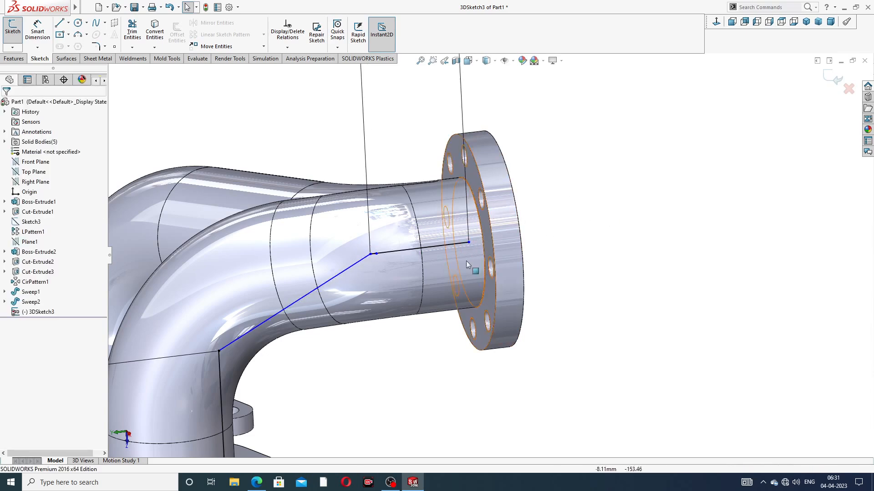
{"action": "scroll", "coordinate": [382, 264], "scroll_direction": "down", "scroll_amount": 5}
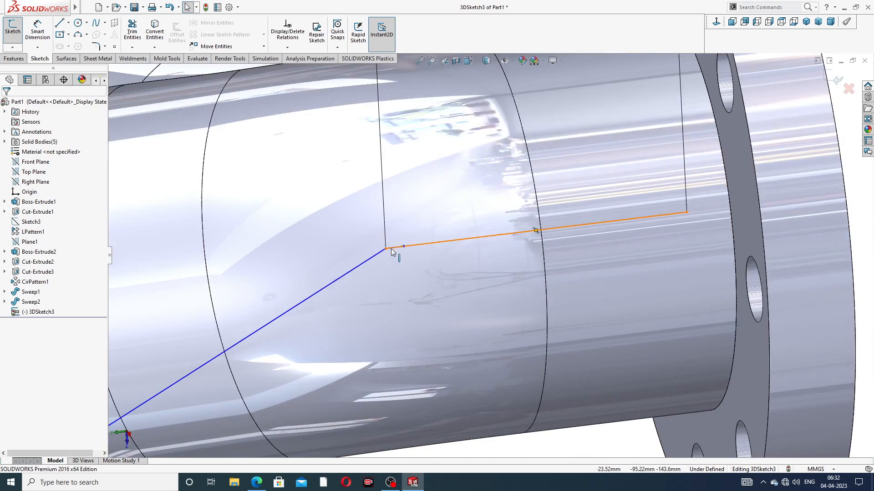
{"action": "left_click_drag", "start_coordinate": [385, 249], "coordinate": [404, 247]}
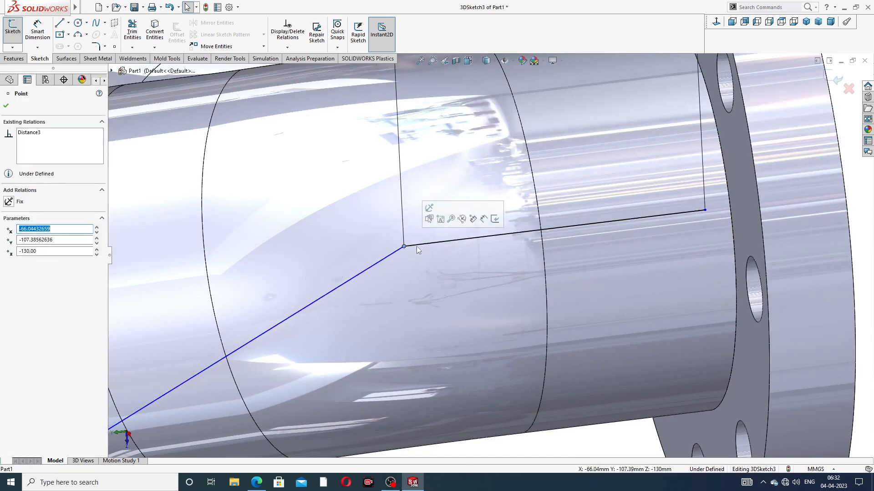
{"action": "scroll", "coordinate": [705, 199], "scroll_direction": "up", "scroll_amount": 5}
{"action": "key", "text": "Escape"}
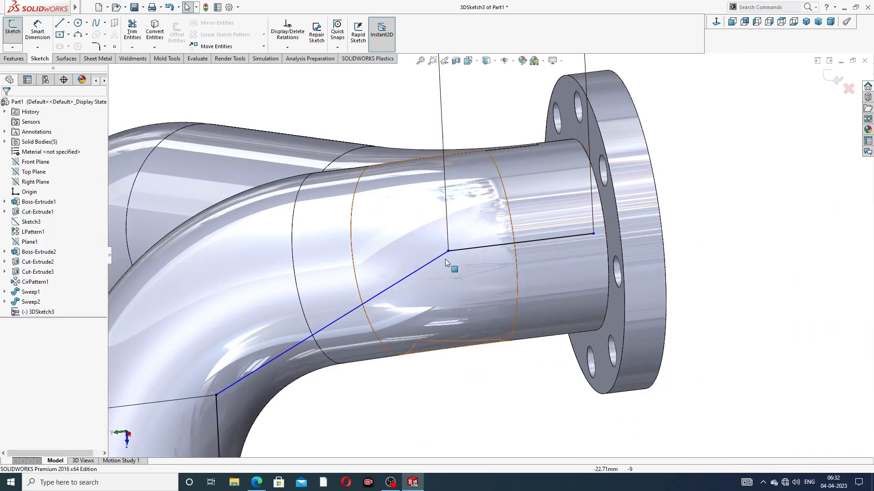
Try to merge the two nearly coincident endpoints where the connecting line meets the short line
{"action": "scroll", "coordinate": [459, 247], "scroll_direction": "down", "scroll_amount": 5}
{"action": "scroll", "coordinate": [460, 247], "scroll_direction": "down", "scroll_amount": 5}
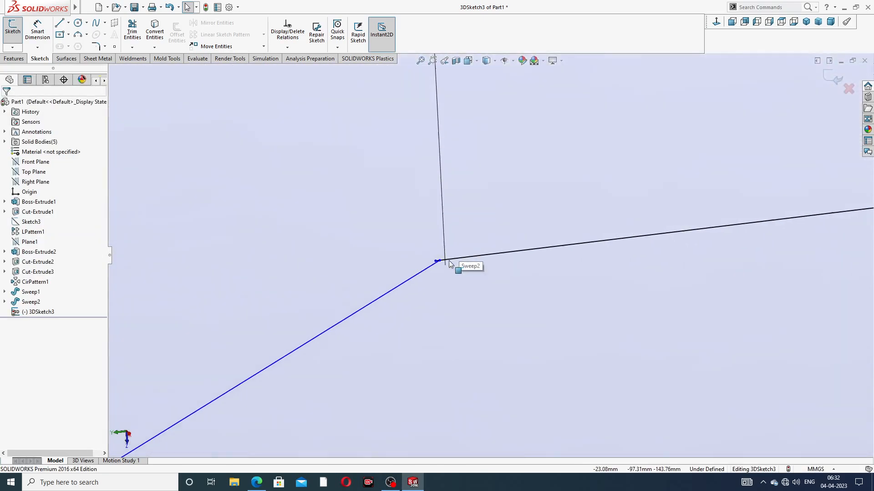
{"action": "scroll", "coordinate": [446, 263], "scroll_direction": "down", "scroll_amount": 3}
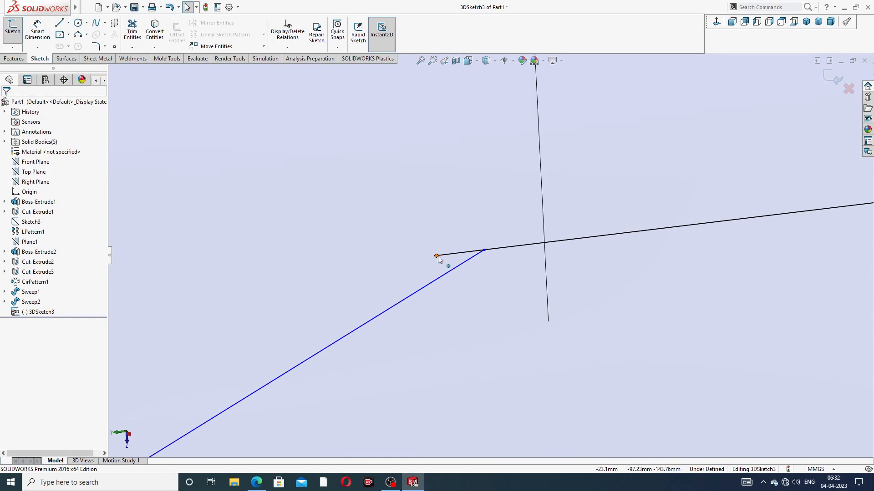
{"action": "left_click_drag", "start_coordinate": [436, 257], "coordinate": [484, 251]}
{"action": "scroll", "coordinate": [483, 251], "scroll_direction": "down", "scroll_amount": 8}
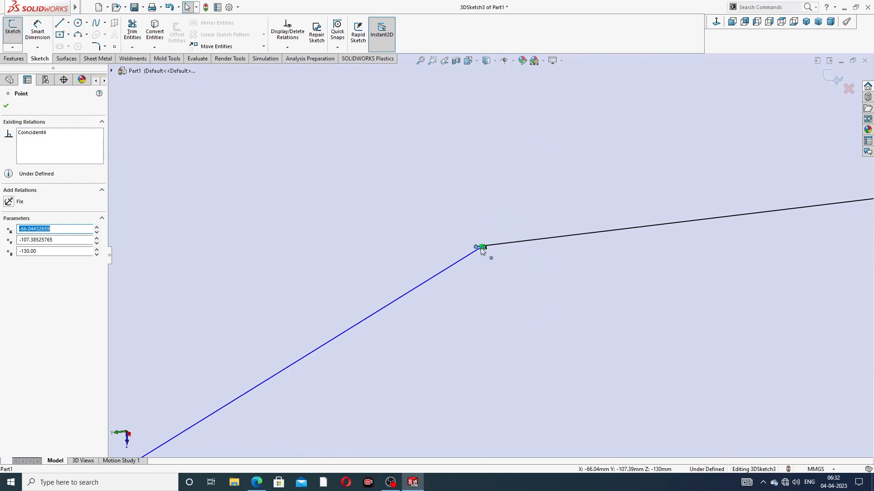
{"action": "scroll", "coordinate": [480, 247], "scroll_direction": "down", "scroll_amount": 5}
{"action": "left_click", "coordinate": [474, 292]}
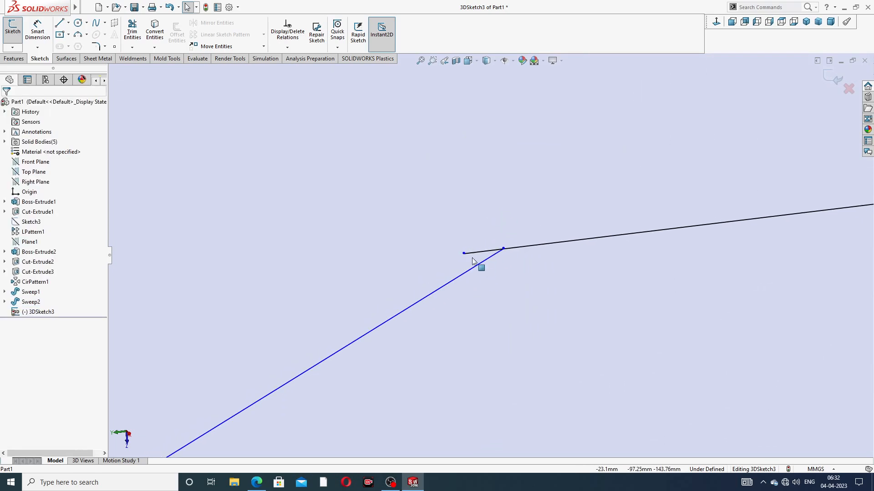
{"action": "left_click", "coordinate": [463, 253]}
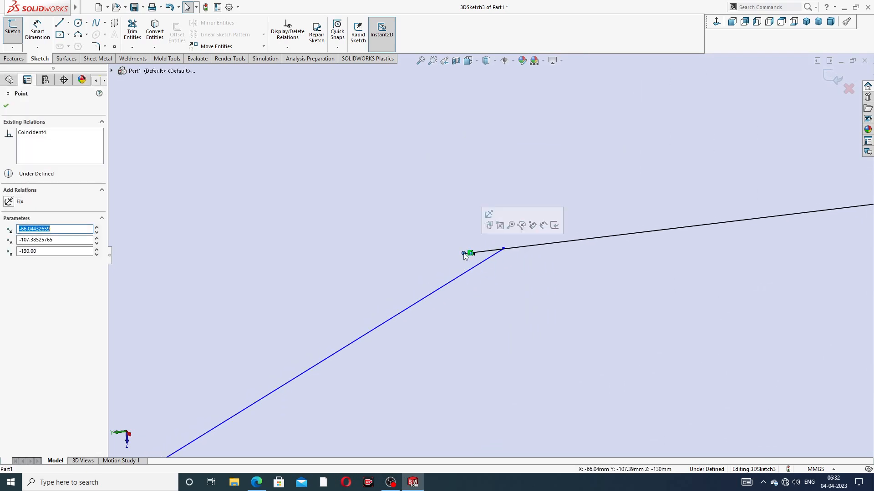
{"action": "left_click", "coordinate": [503, 249], "text": "ctrl"}
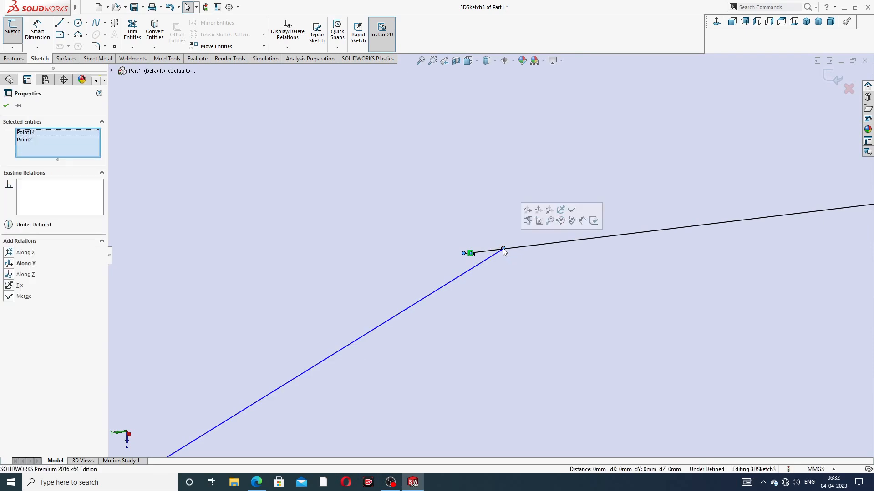
{"action": "left_click", "coordinate": [571, 211]}
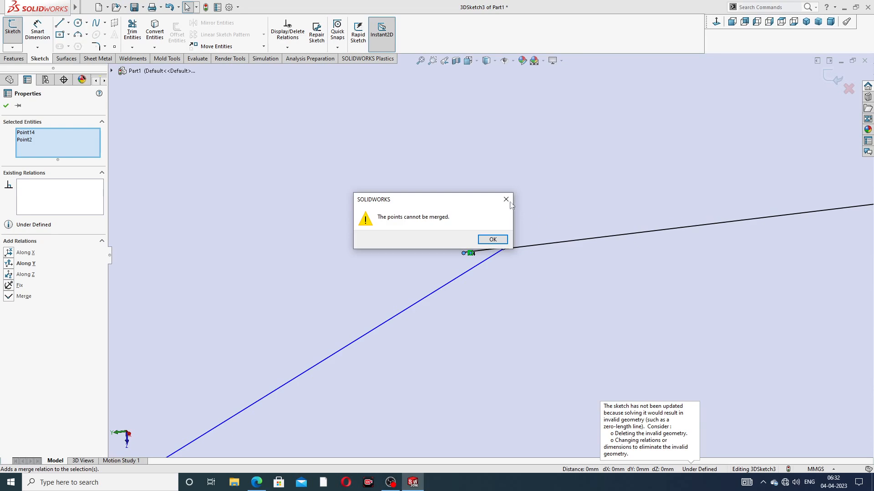
{"action": "left_click", "coordinate": [493, 238]}
Delete the slanted connecting line between the short line and the upright line
{"action": "scroll", "coordinate": [524, 271], "scroll_direction": "up", "scroll_amount": 15}
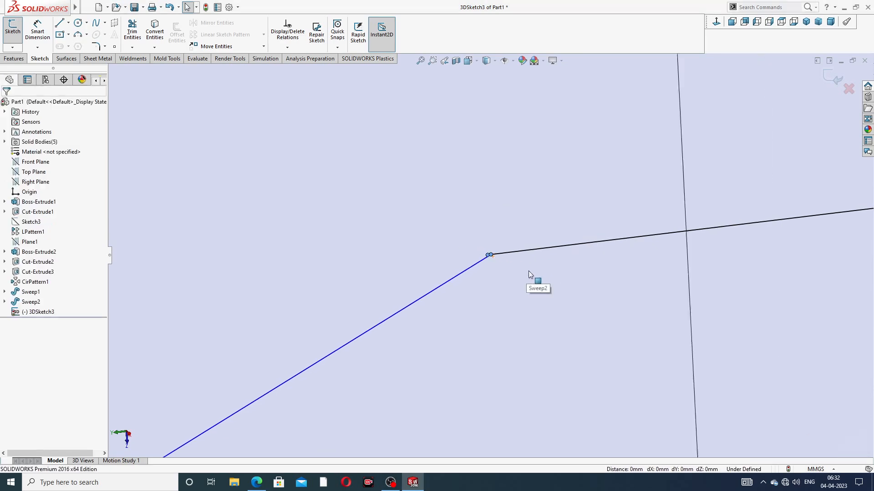
{"action": "scroll", "coordinate": [520, 272], "scroll_direction": "up", "scroll_amount": 15}
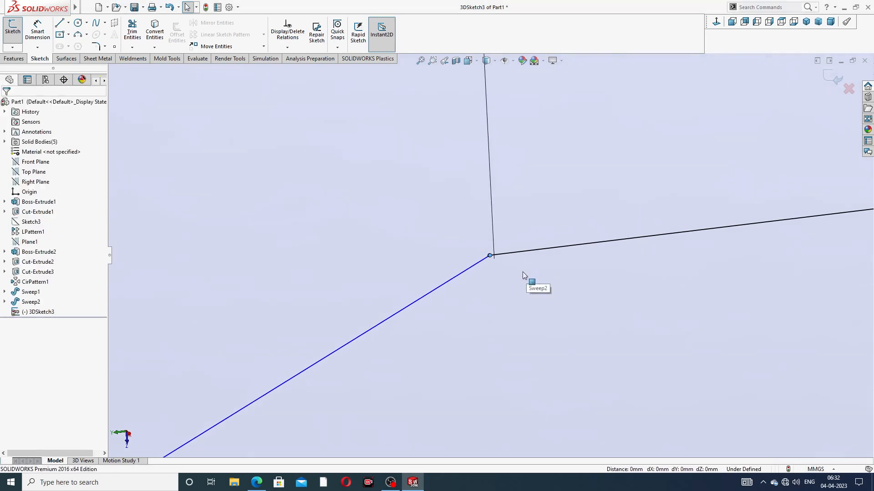
{"action": "scroll", "coordinate": [476, 306], "scroll_direction": "up", "scroll_amount": 15}
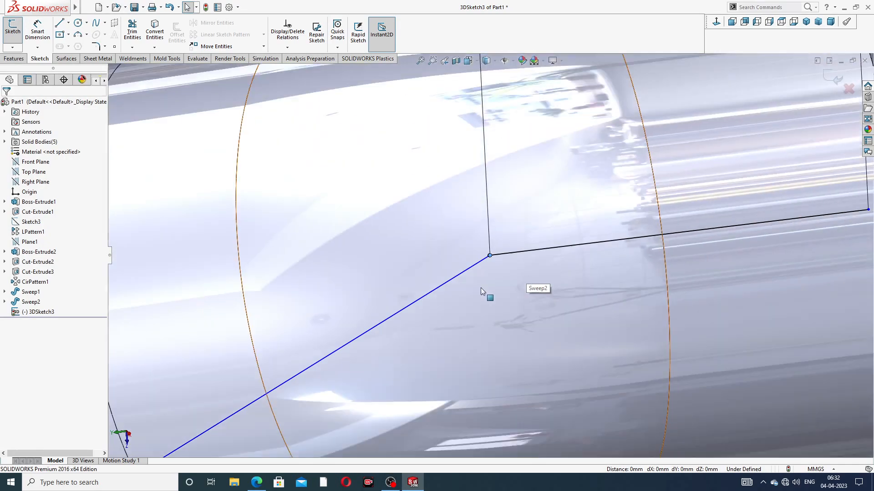
{"action": "scroll", "coordinate": [483, 280], "scroll_direction": "down", "scroll_amount": 3}
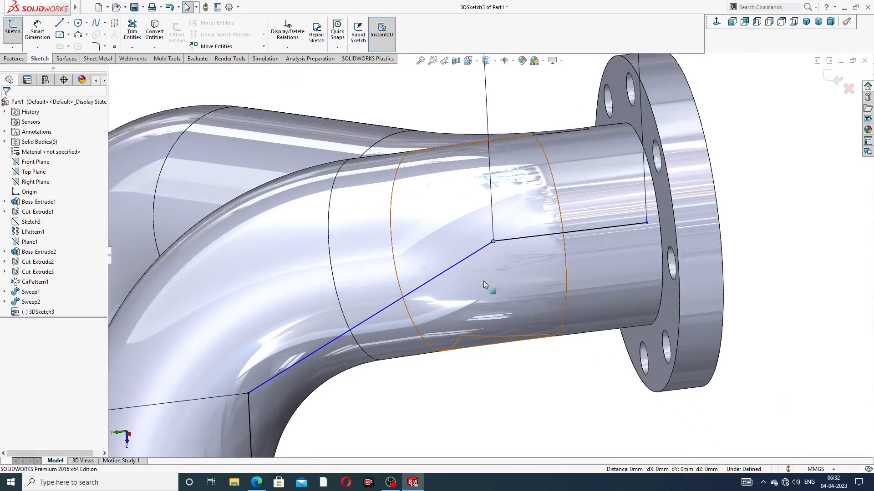
{"action": "left_click", "coordinate": [473, 253]}
{"action": "key", "text": "Delete"}
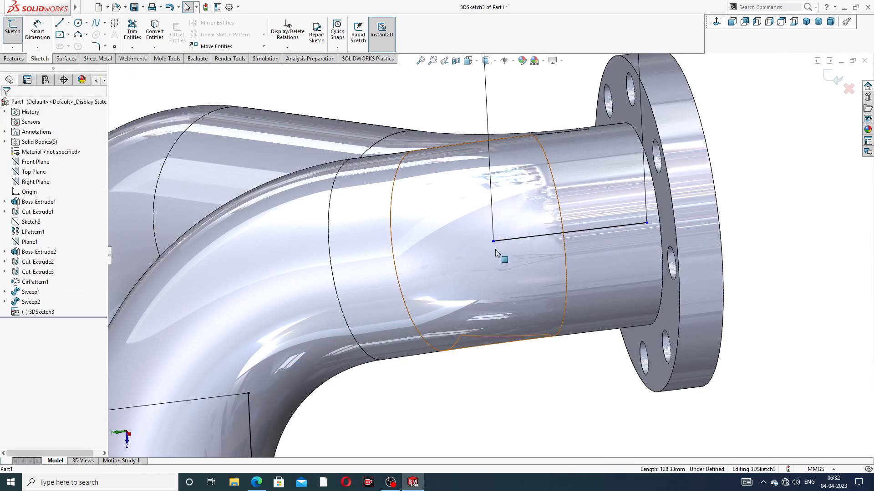
Draw a straight line from the upright line's upper end to the inner end of the short line at the round flange
{"action": "left_click", "coordinate": [59, 23]}
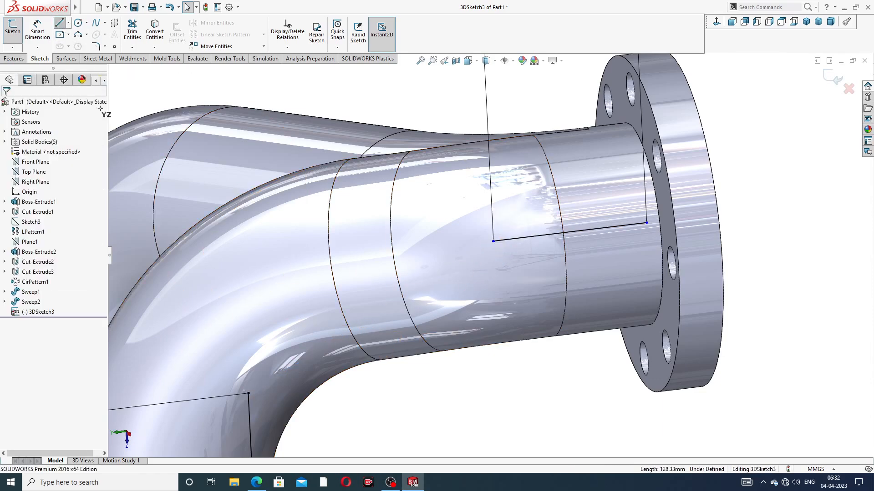
{"action": "left_click", "coordinate": [248, 393]}
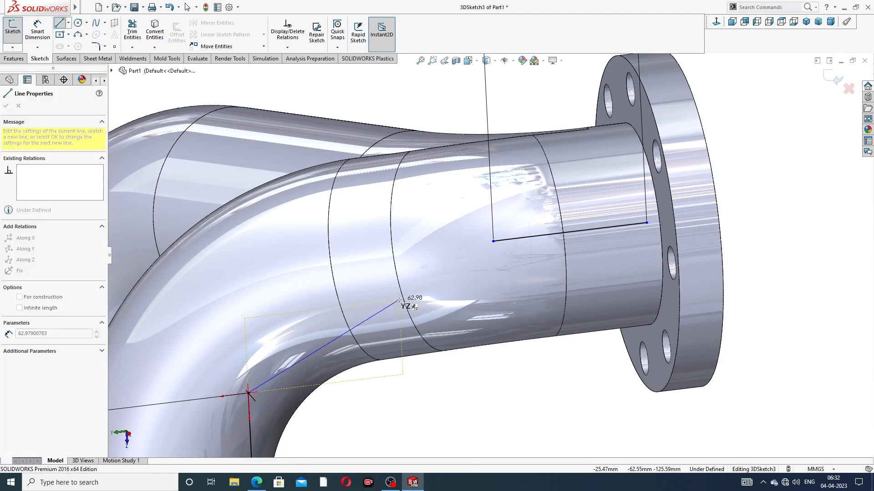
{"action": "left_click", "coordinate": [492, 241]}
{"action": "right_click", "coordinate": [754, 165]}
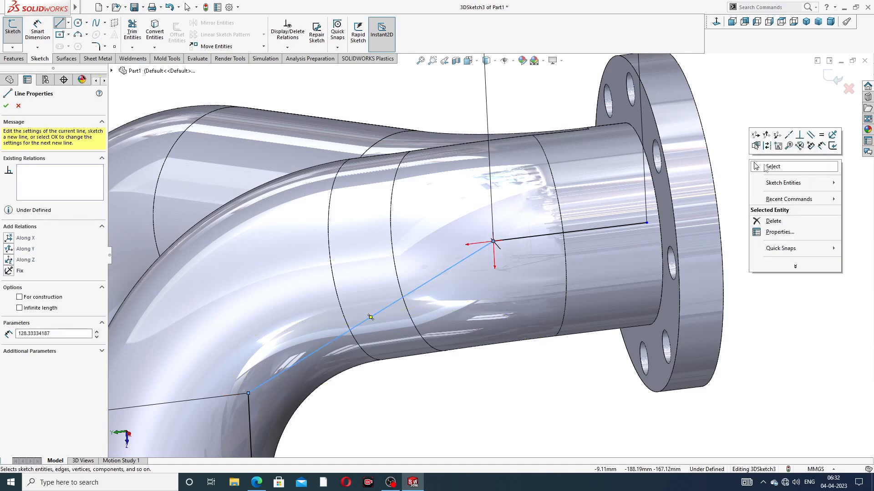
{"action": "left_click", "coordinate": [774, 167]}
Examine the joint between the slanted connecting line and the short line for gaps or a stray segment
{"action": "scroll", "coordinate": [505, 276], "scroll_direction": "down", "scroll_amount": 5}
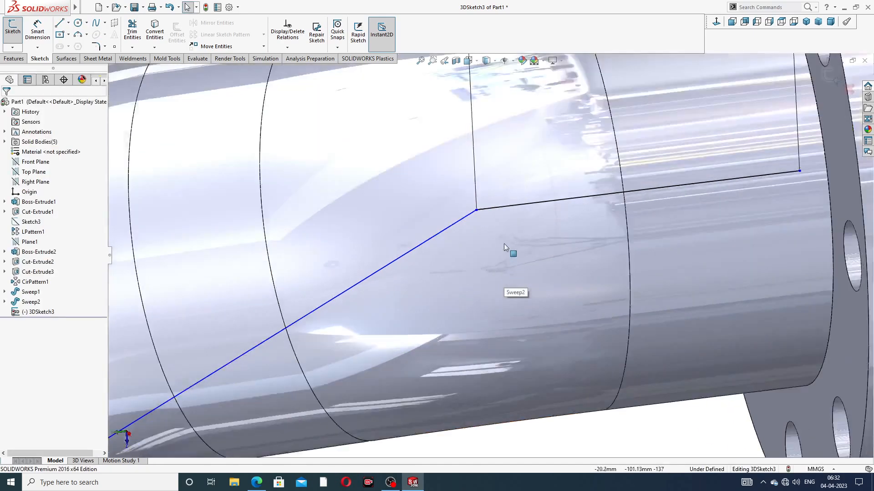
{"action": "scroll", "coordinate": [477, 178], "scroll_direction": "down", "scroll_amount": 14}
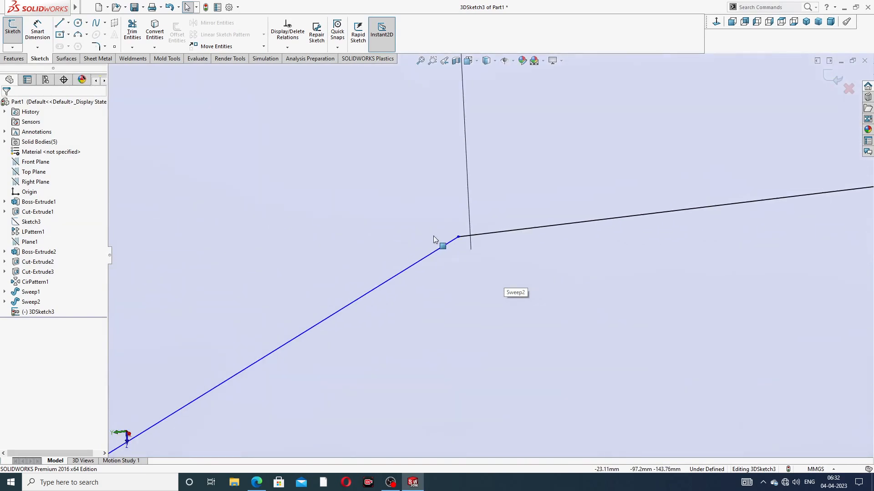
{"action": "scroll", "coordinate": [499, 246], "scroll_direction": "down", "scroll_amount": 10}
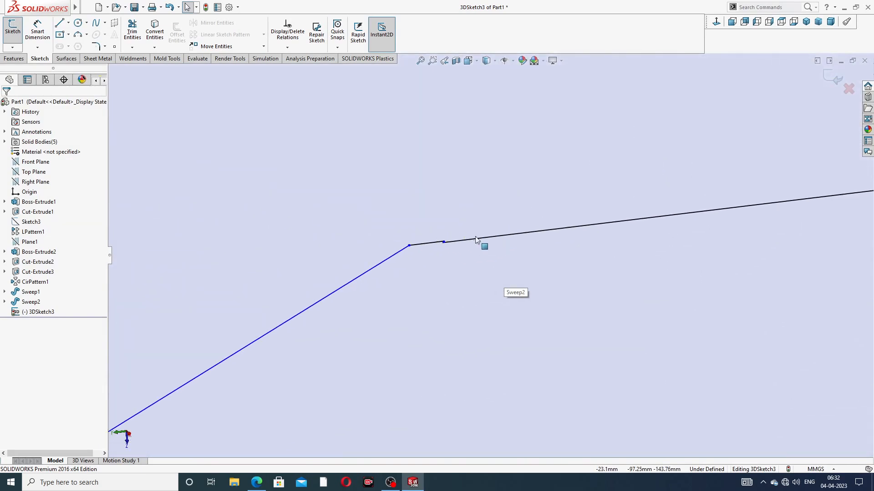
{"action": "scroll", "coordinate": [448, 246], "scroll_direction": "down", "scroll_amount": 8}
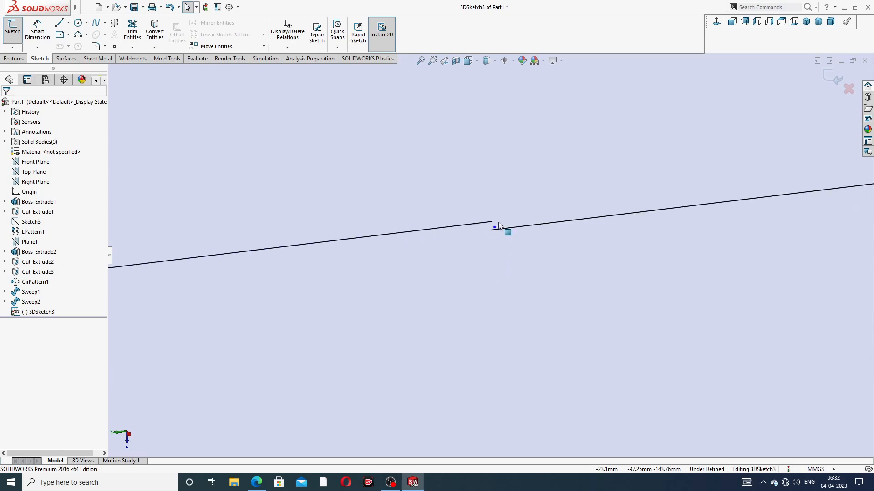
{"action": "scroll", "coordinate": [494, 231], "scroll_direction": "down", "scroll_amount": 3}
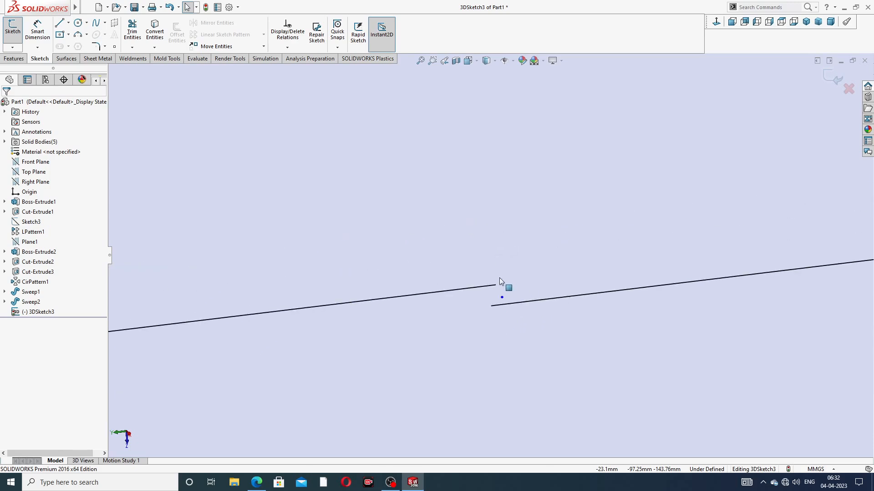
{"action": "scroll", "coordinate": [501, 276], "scroll_direction": "up", "scroll_amount": 5}
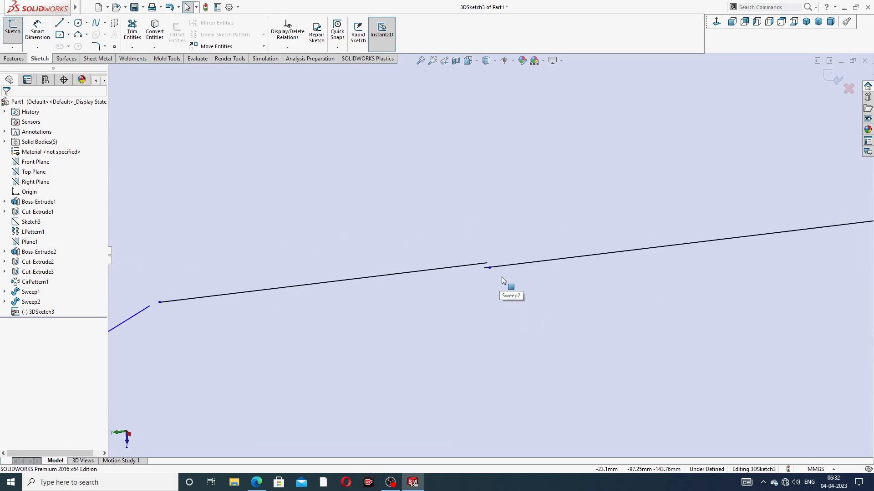
{"action": "left_click", "coordinate": [445, 263]}
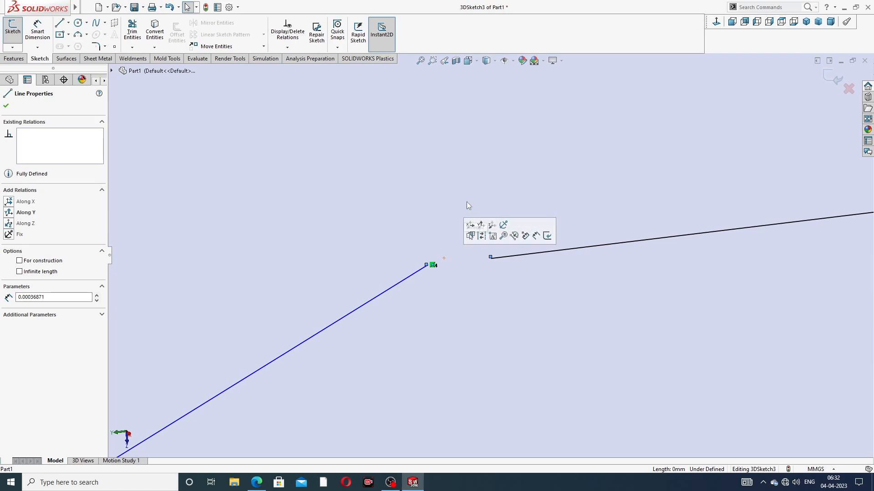
{"action": "scroll", "coordinate": [429, 272], "scroll_direction": "down", "scroll_amount": 6}
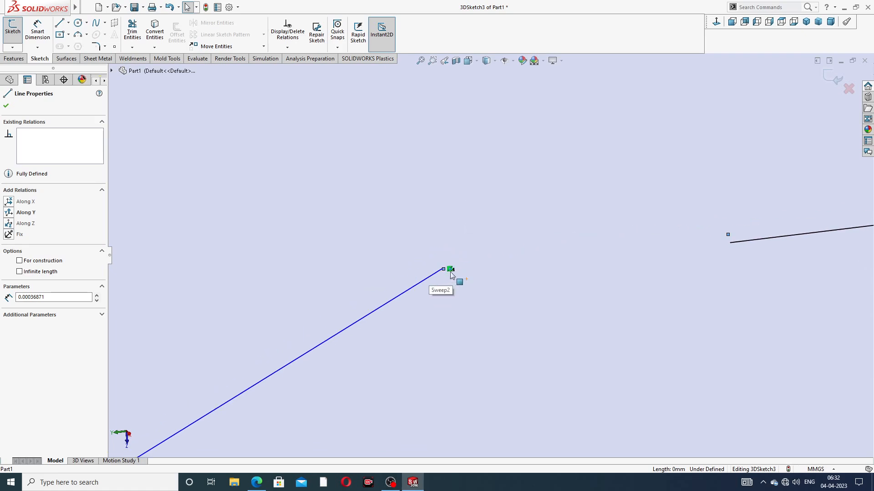
{"action": "scroll", "coordinate": [470, 268], "scroll_direction": "up", "scroll_amount": 6}
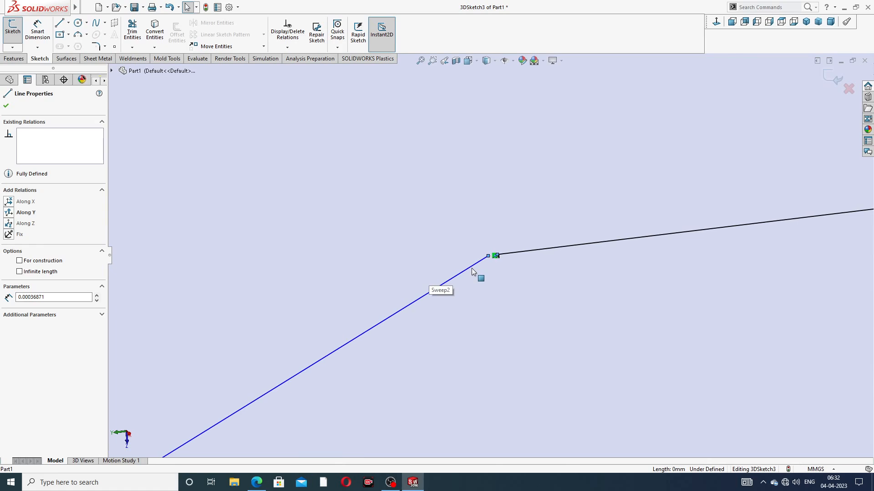
{"action": "scroll", "coordinate": [474, 272], "scroll_direction": "up", "scroll_amount": 5}
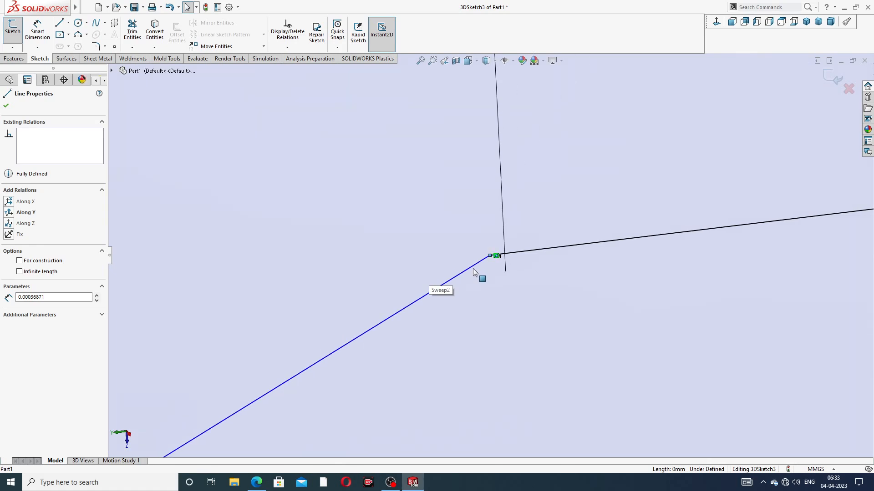
{"action": "scroll", "coordinate": [474, 269], "scroll_direction": "up", "scroll_amount": 3}
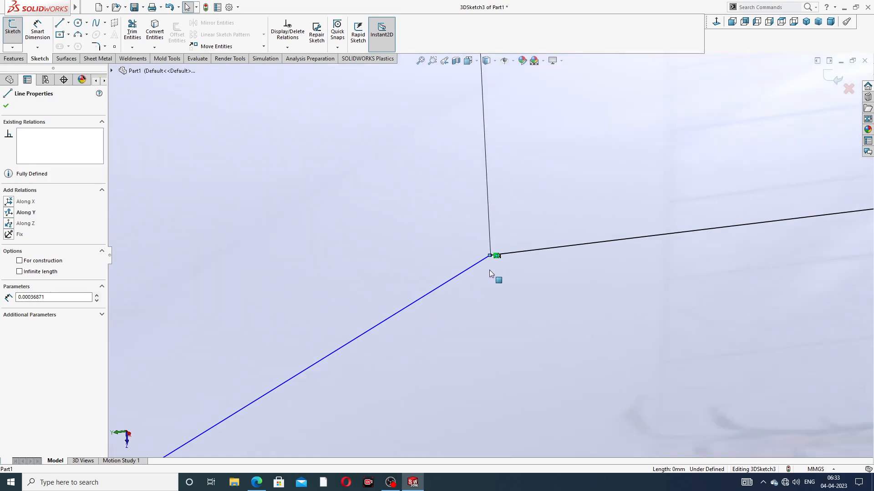
{"action": "scroll", "coordinate": [482, 272], "scroll_direction": "up", "scroll_amount": 6}
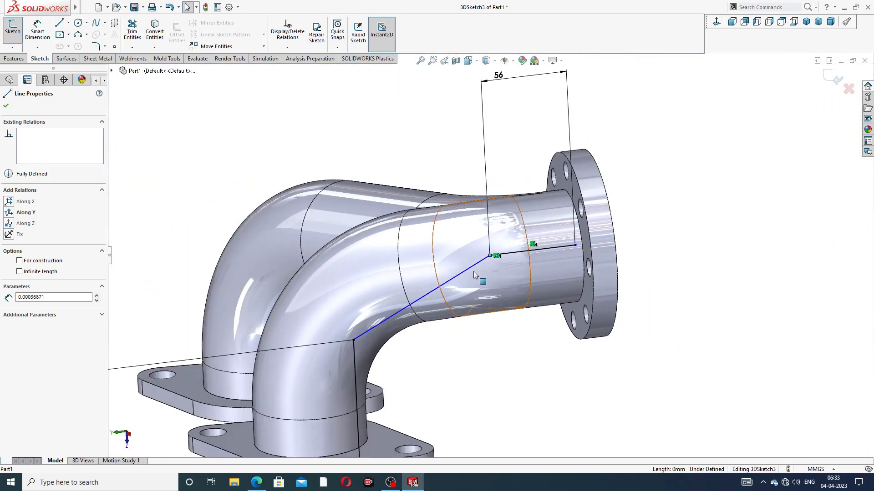
Delete the slanted connecting line and the tiny stray line at the short line's inner end
{"action": "left_click", "coordinate": [466, 269]}
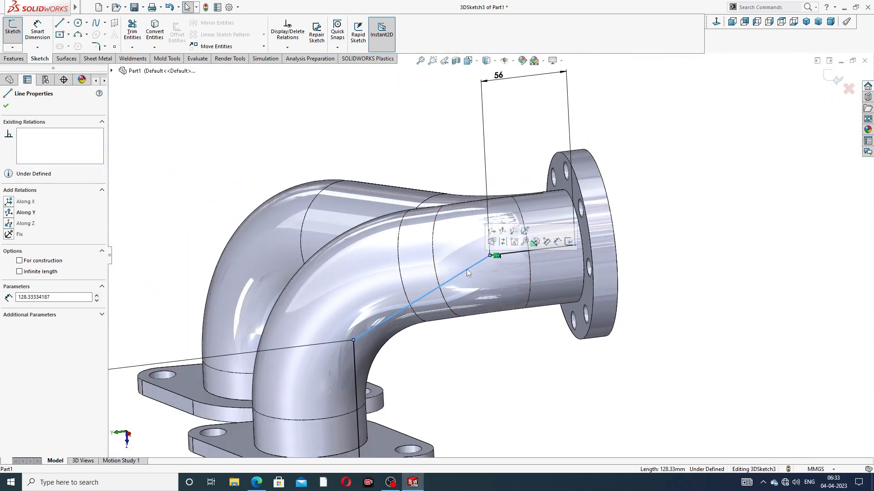
{"action": "key", "text": "Escape"}
{"action": "scroll", "coordinate": [496, 259], "scroll_direction": "down", "scroll_amount": 6}
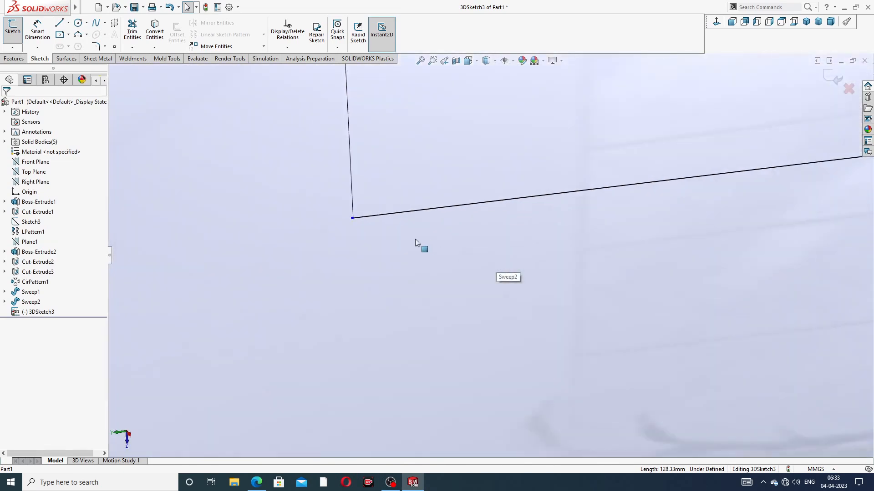
{"action": "scroll", "coordinate": [415, 239], "scroll_direction": "down", "scroll_amount": 15}
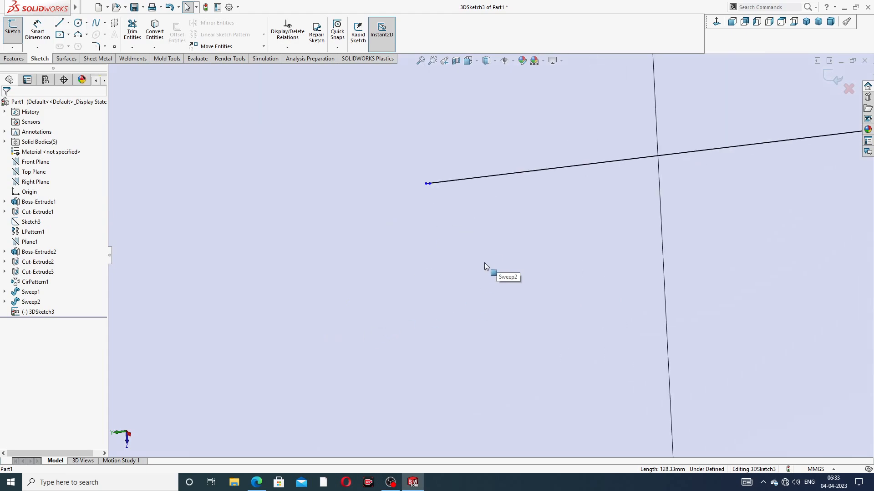
{"action": "scroll", "coordinate": [484, 263], "scroll_direction": "down", "scroll_amount": 5}
{"action": "scroll", "coordinate": [388, 104], "scroll_direction": "up", "scroll_amount": 3}
{"action": "scroll", "coordinate": [409, 164], "scroll_direction": "down", "scroll_amount": 10}
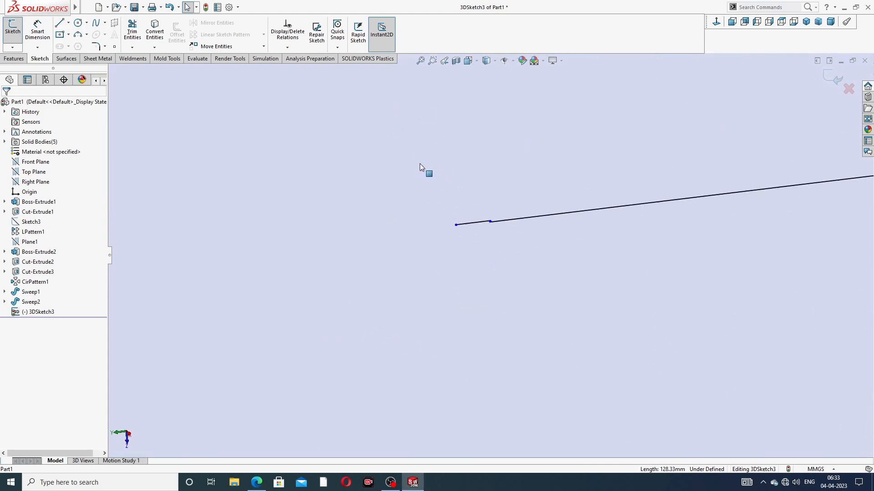
{"action": "scroll", "coordinate": [419, 167], "scroll_direction": "down", "scroll_amount": 5}
{"action": "left_click", "coordinate": [572, 334]}
{"action": "key", "text": "Delete"}
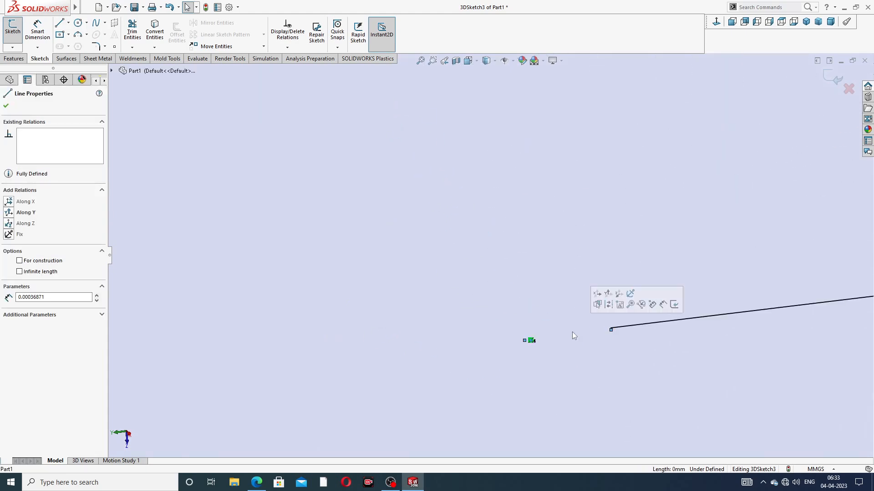
Inspect the short line's inner end for any remaining stray sketch geometry
{"action": "scroll", "coordinate": [618, 326], "scroll_direction": "down", "scroll_amount": 3}
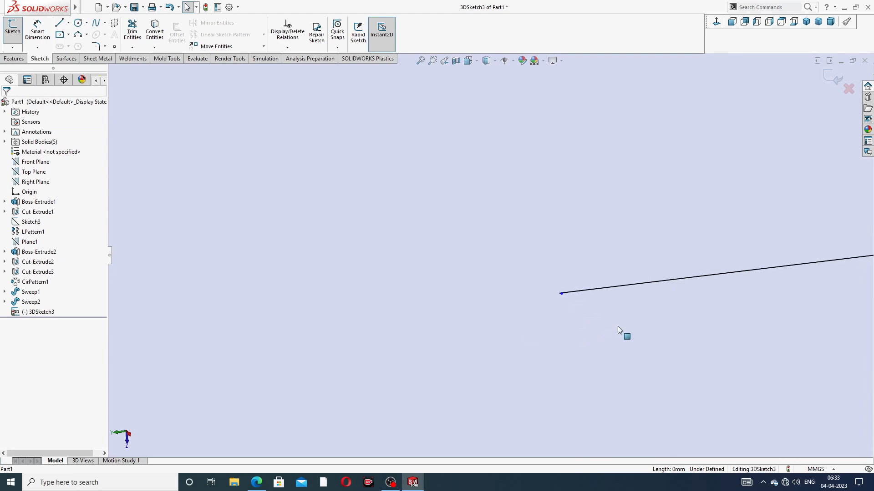
{"action": "scroll", "coordinate": [465, 242], "scroll_direction": "down", "scroll_amount": 5}
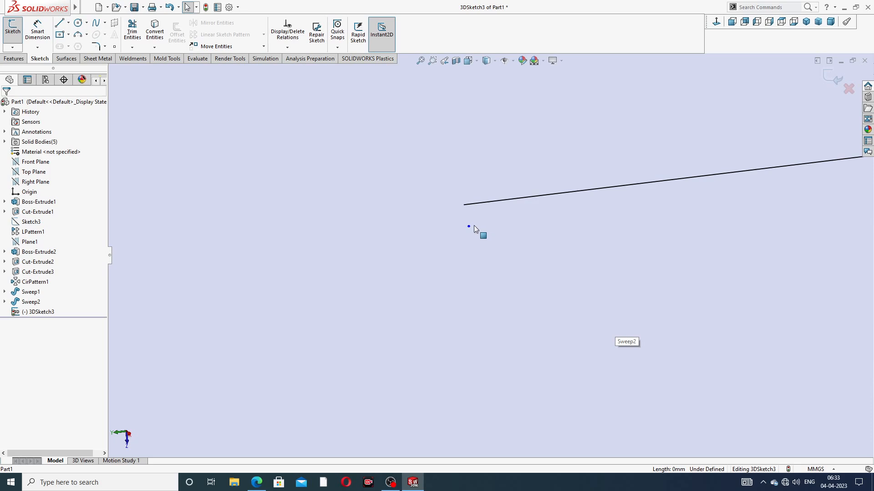
{"action": "left_click", "coordinate": [471, 225]}
{"action": "scroll", "coordinate": [474, 226], "scroll_direction": "up", "scroll_amount": 5}
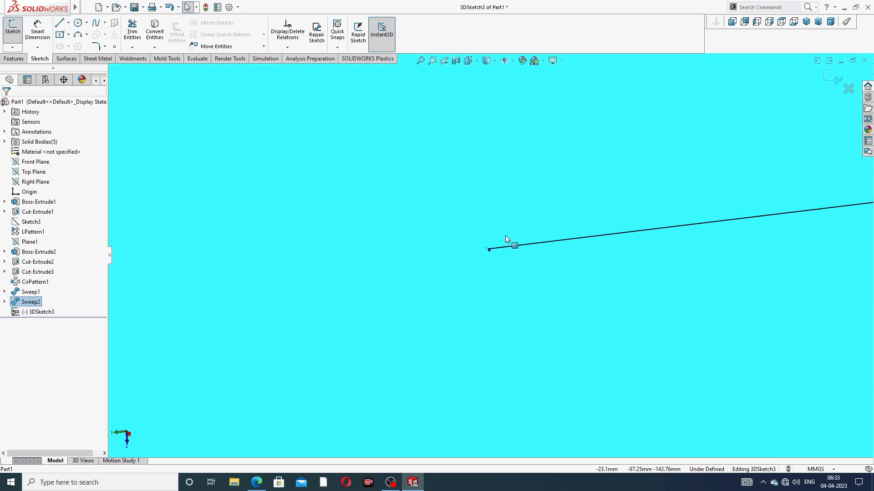
{"action": "scroll", "coordinate": [510, 241], "scroll_direction": "up", "scroll_amount": 6}
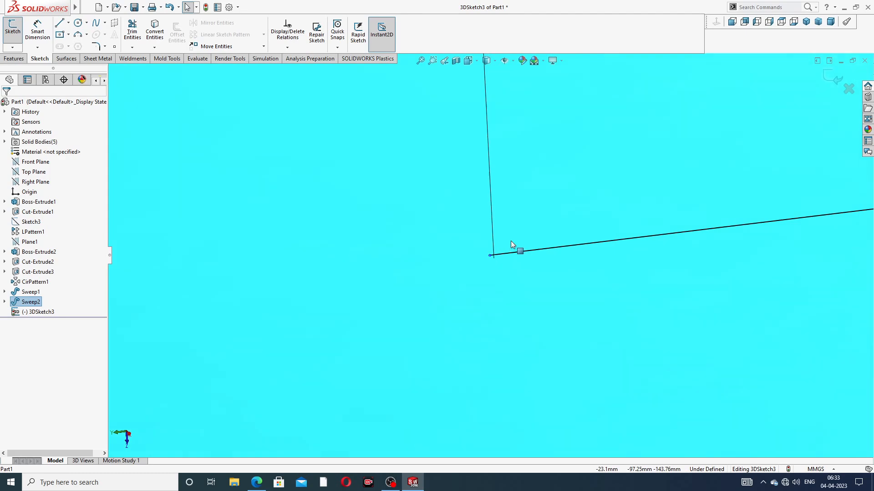
{"action": "scroll", "coordinate": [510, 241], "scroll_direction": "up", "scroll_amount": 5}
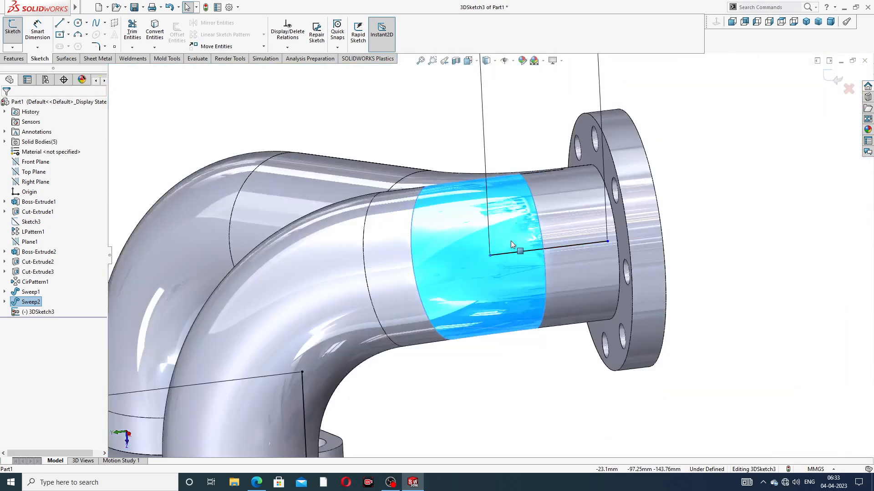
{"action": "scroll", "coordinate": [510, 241], "scroll_direction": "up", "scroll_amount": 5}
{"action": "scroll", "coordinate": [495, 263], "scroll_direction": "up", "scroll_amount": 3}
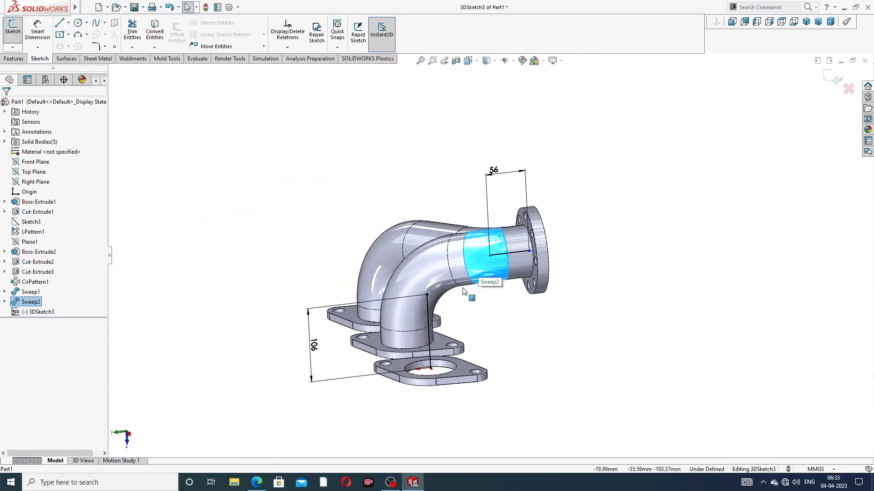
Delete the 56 mm short line at the round flange
{"action": "scroll", "coordinate": [463, 291], "scroll_direction": "down", "scroll_amount": 4}
{"action": "left_click", "coordinate": [539, 210]}
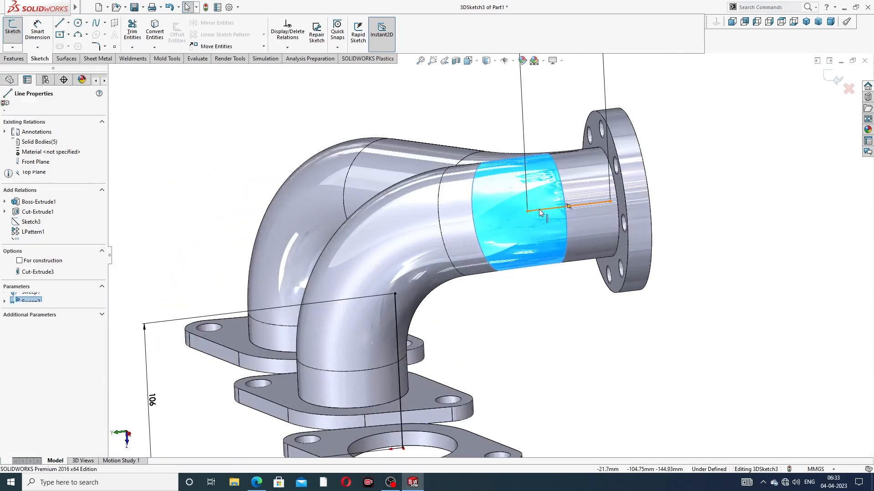
{"action": "left_click", "coordinate": [718, 185]}
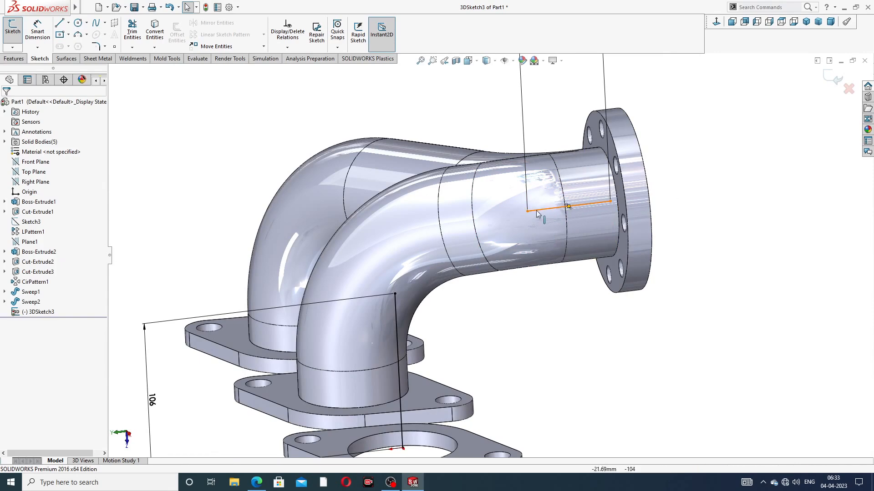
{"action": "mouse_move", "coordinate": [527, 211]}
{"action": "left_mouse_down"}
{"action": "mouse_move", "coordinate": [543, 210]}
{"action": "mouse_move", "coordinate": [528, 211]}
{"action": "left_mouse_up"}
{"action": "left_click", "coordinate": [712, 188]}
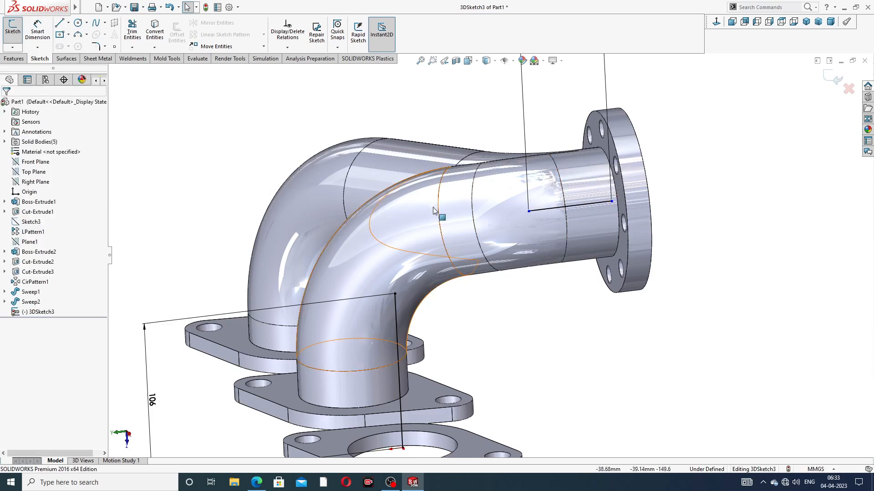
{"action": "left_click", "coordinate": [548, 210]}
{"action": "key", "text": "Delete"}
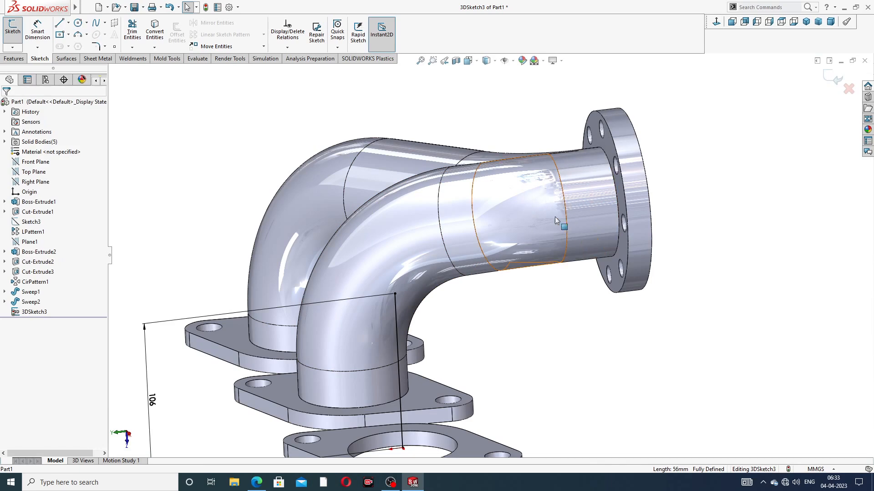
Draw a new short line from the pipe's centre at the round flange inward along the pipe axis
{"action": "left_click", "coordinate": [60, 25]}
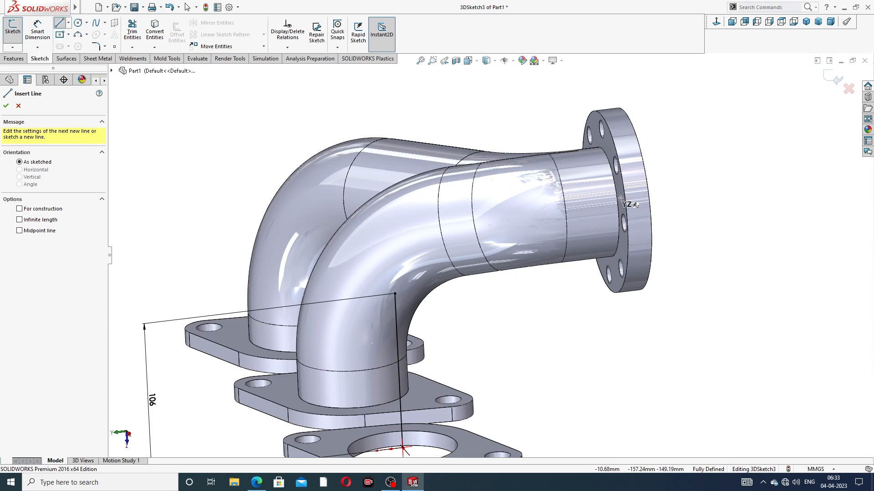
{"action": "middle_click_drag", "start_coordinate": [619, 207], "coordinate": [636, 193]}
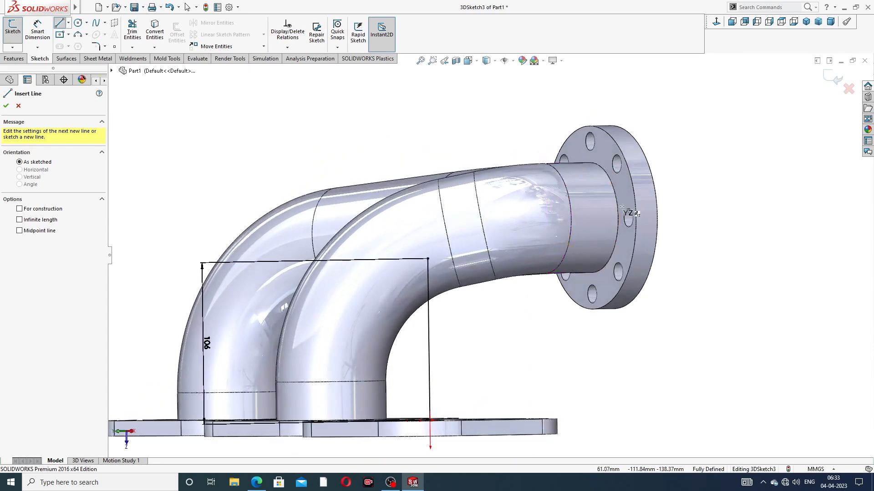
{"action": "left_click", "coordinate": [590, 218]}
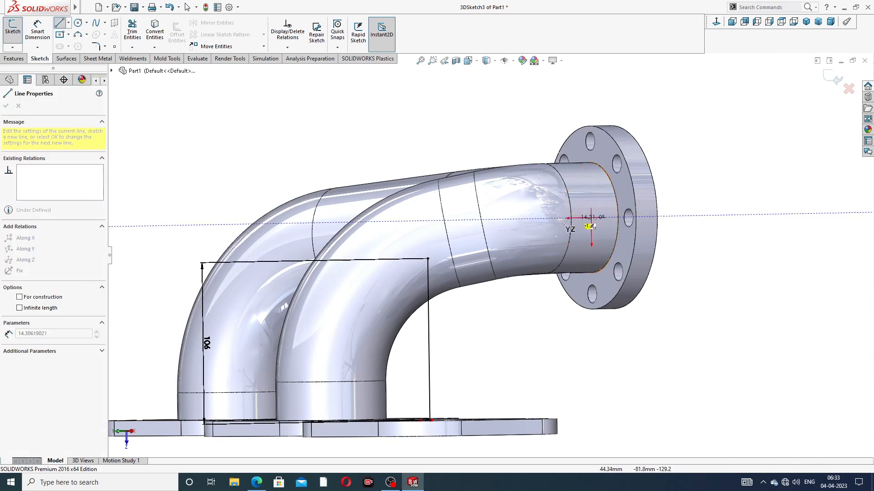
{"action": "left_click", "coordinate": [535, 218]}
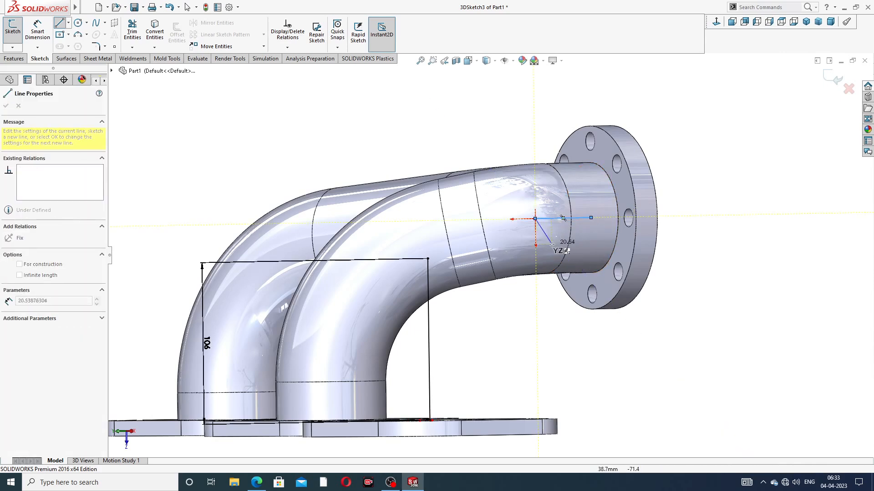
{"action": "right_click", "coordinate": [549, 212]}
{"action": "left_click", "coordinate": [569, 233]}
{"action": "mouse_move", "coordinate": [551, 258]}
{"action": "middle_mouse_down"}
{"action": "mouse_move", "coordinate": [551, 302]}
{"action": "mouse_move", "coordinate": [386, 228]}
{"action": "middle_mouse_up"}
{"action": "key", "text": "l"}
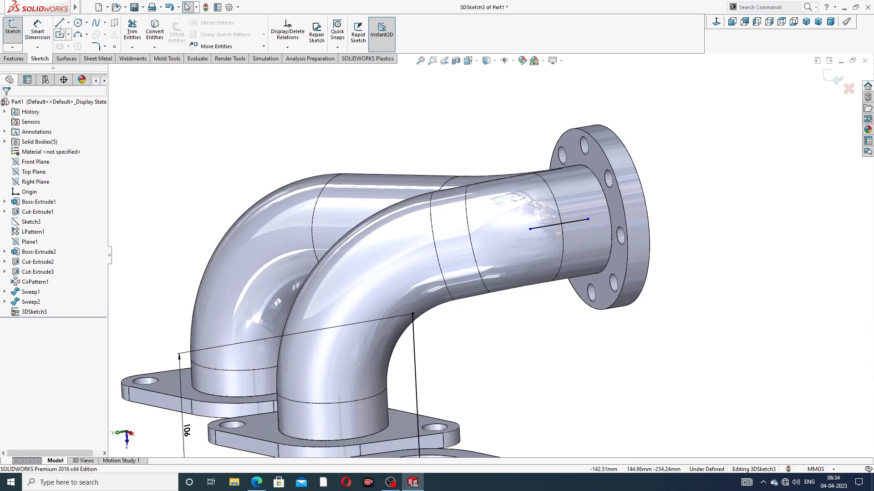
Draw a slanted line from the upper end of the third pipe's vertical path line to the short line's inner end
{"action": "left_click", "coordinate": [413, 314]}
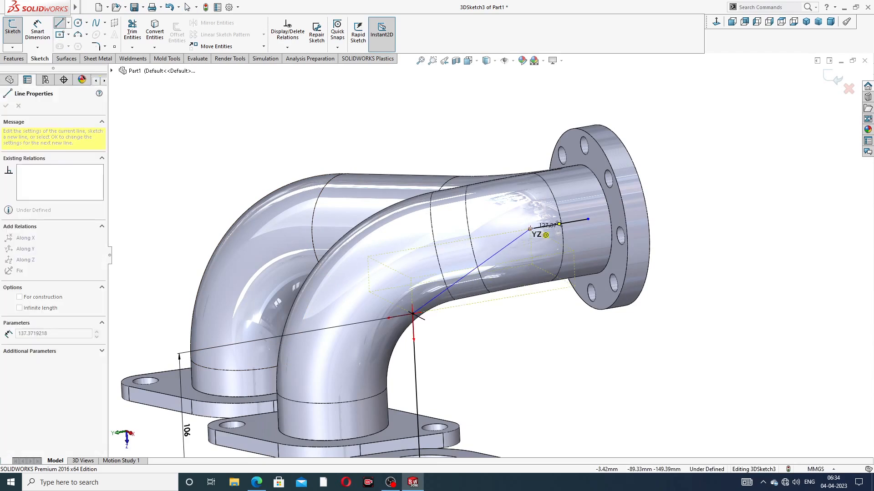
{"action": "left_click", "coordinate": [530, 229]}
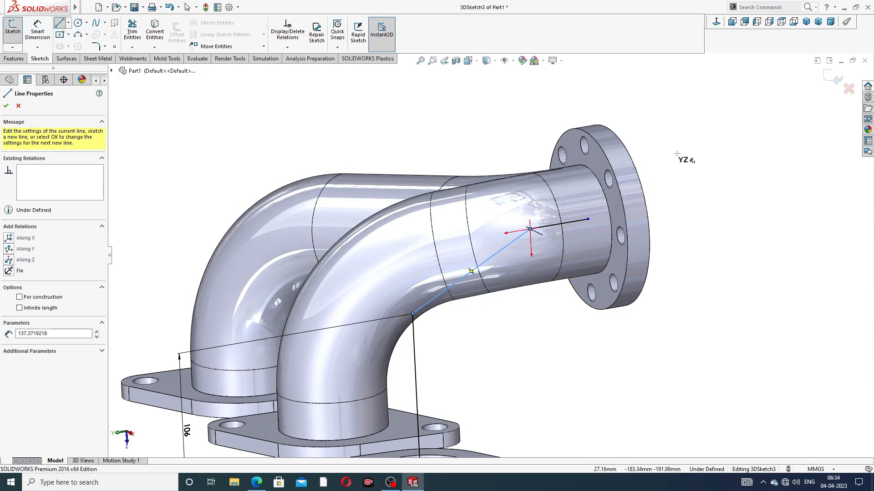
{"action": "right_click", "coordinate": [676, 152]}
{"action": "left_click", "coordinate": [697, 163]}
{"action": "scroll", "coordinate": [536, 248], "scroll_direction": "down", "scroll_amount": 6}
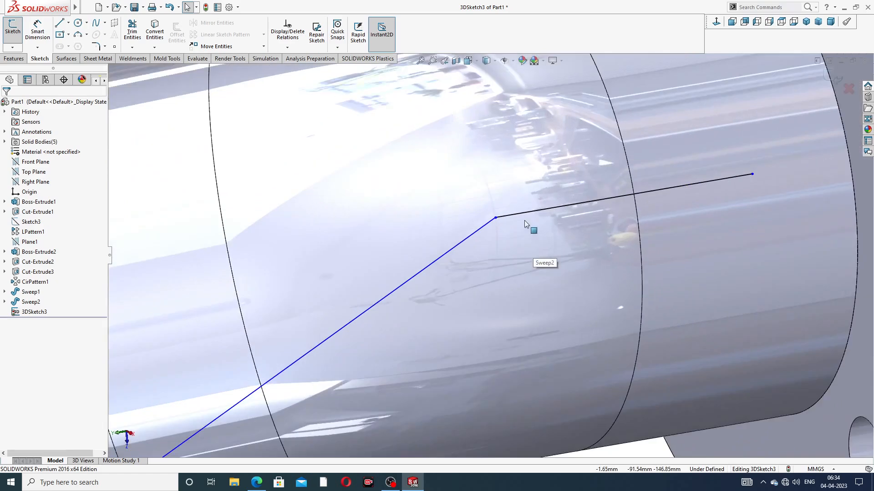
{"action": "scroll", "coordinate": [444, 230], "scroll_direction": "up", "scroll_amount": 8}
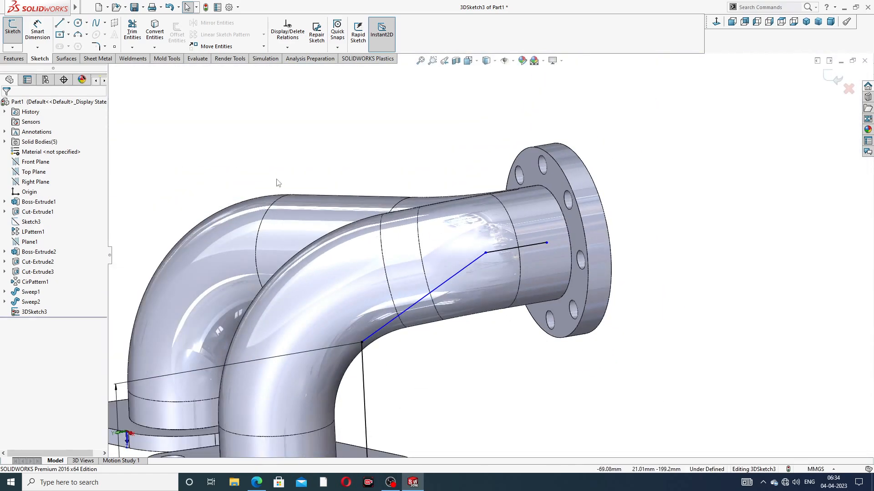
Dimension the short line at the round flange to 56 mm
{"action": "left_click", "coordinate": [37, 29]}
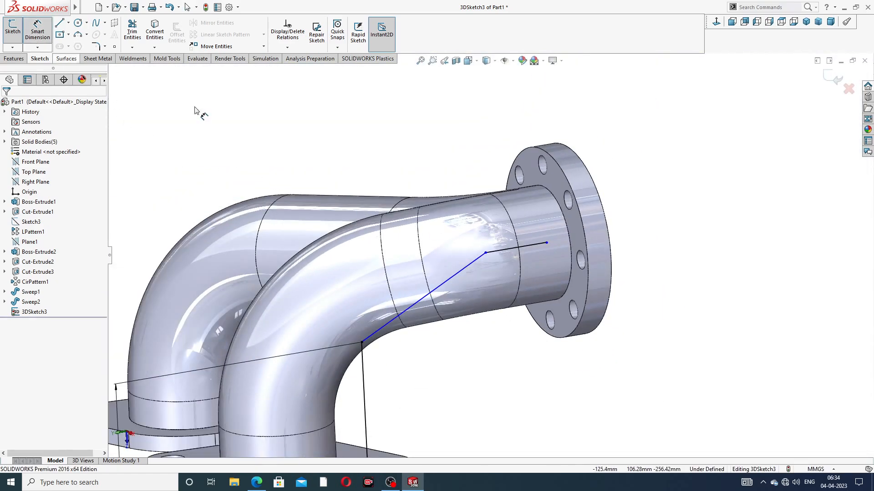
{"action": "left_click", "coordinate": [516, 251]}
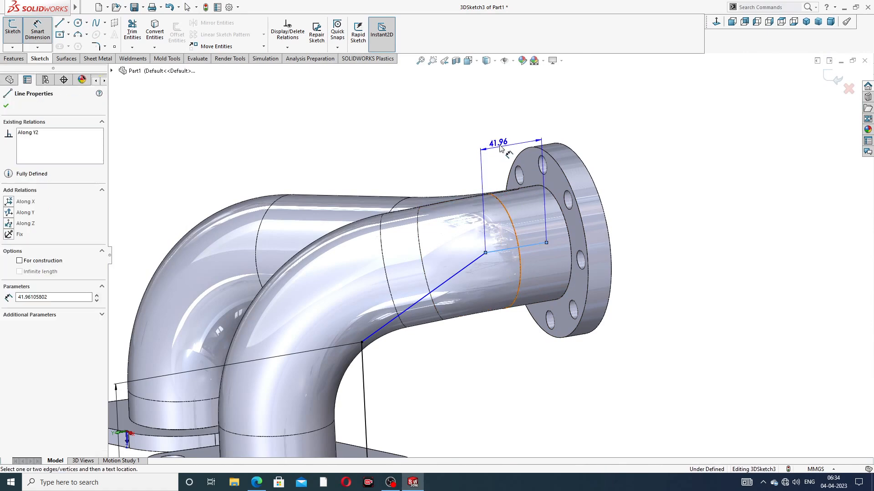
{"action": "left_click", "coordinate": [502, 141]}
{"action": "type", "text": "56"}
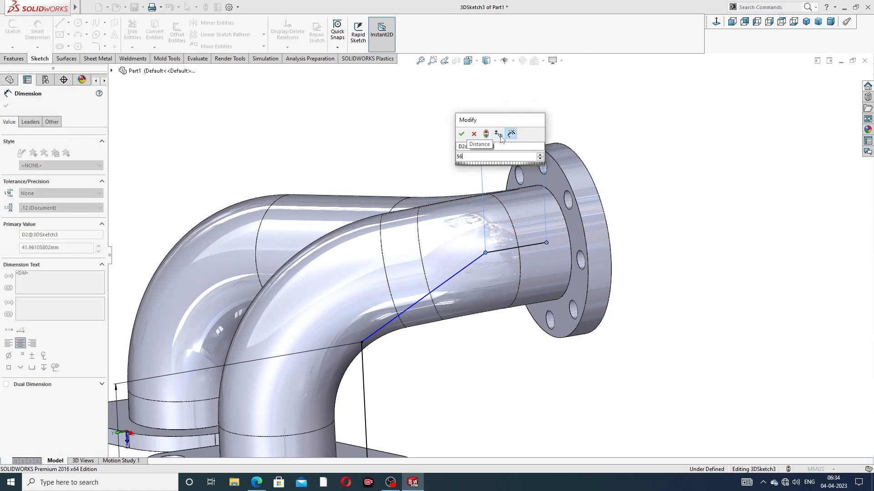
{"action": "key", "text": "Return"}
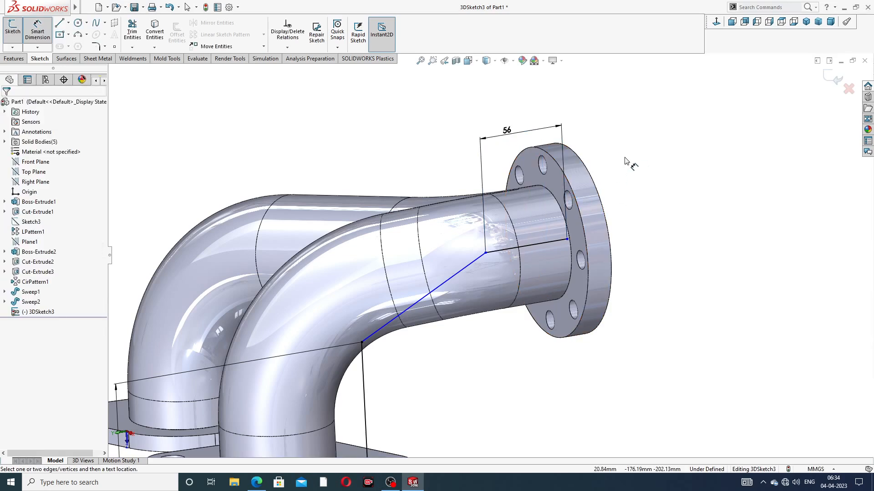
{"action": "right_click", "coordinate": [624, 160]}
{"action": "left_click", "coordinate": [646, 186]}
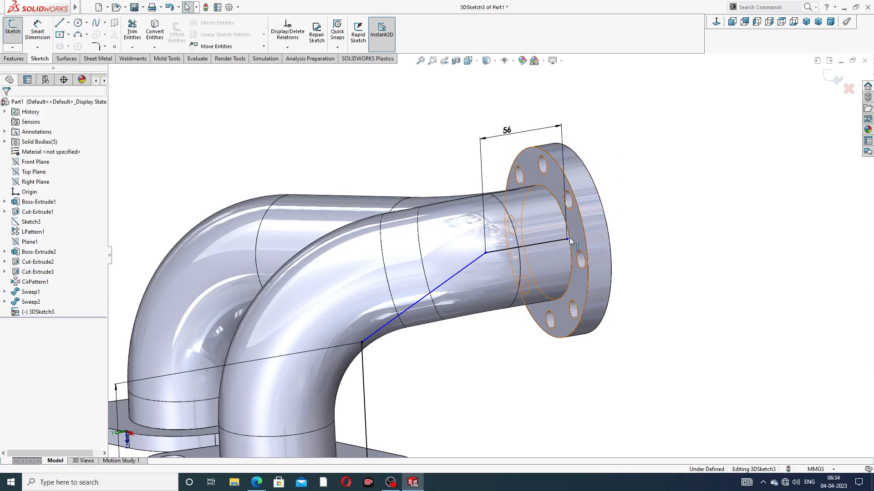
Move the short line's outer end back onto the pipe's centre point at the round flange
{"action": "left_click_drag", "start_coordinate": [565, 240], "coordinate": [546, 243]}
{"action": "left_click", "coordinate": [684, 227]}
{"action": "scroll", "coordinate": [527, 273], "scroll_direction": "up", "scroll_amount": 5}
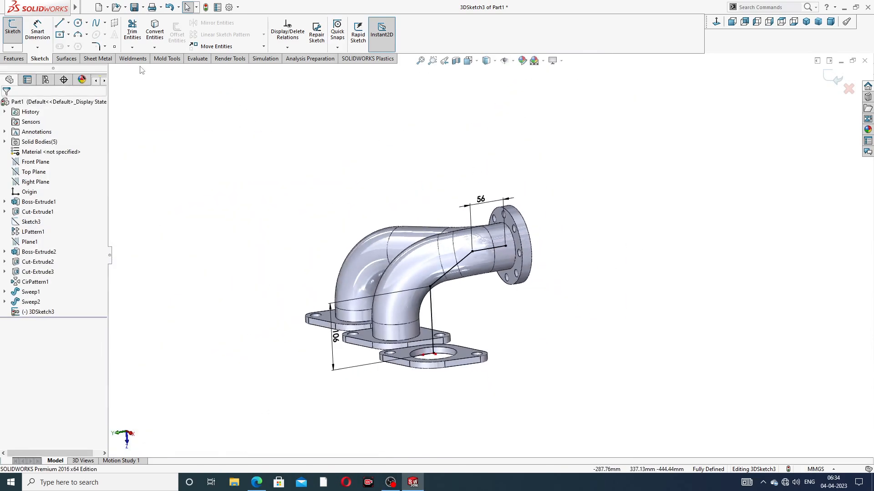
Fillet the path corner between the slanted line and the short line with a 68 mm radius
{"action": "left_click", "coordinate": [94, 47]}
{"action": "scroll", "coordinate": [489, 312], "scroll_direction": "down", "scroll_amount": 2}
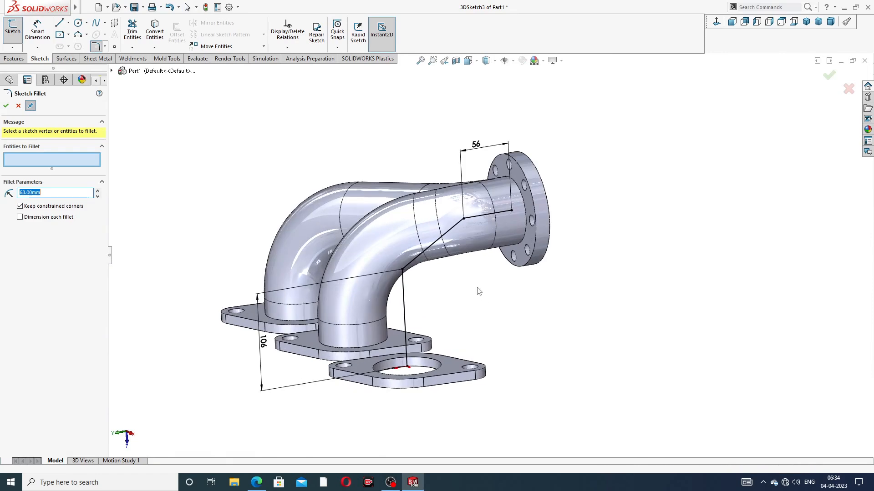
{"action": "scroll", "coordinate": [466, 222], "scroll_direction": "down", "scroll_amount": 3}
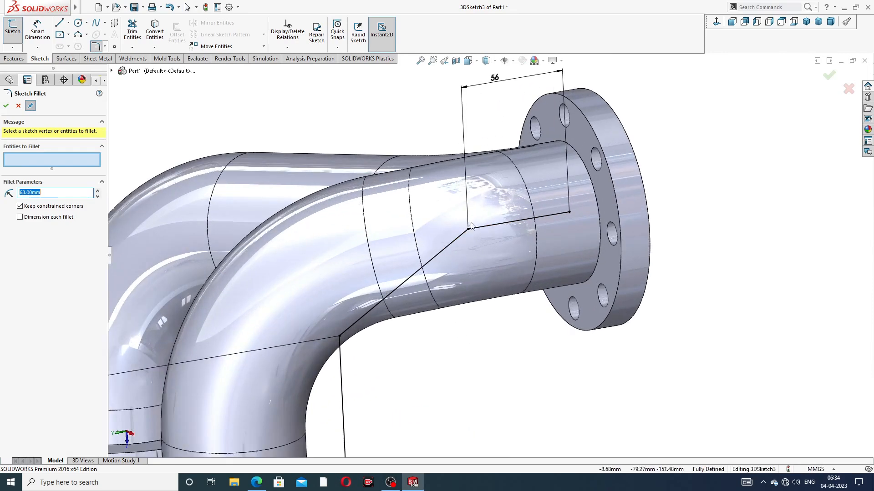
{"action": "left_click", "coordinate": [469, 230]}
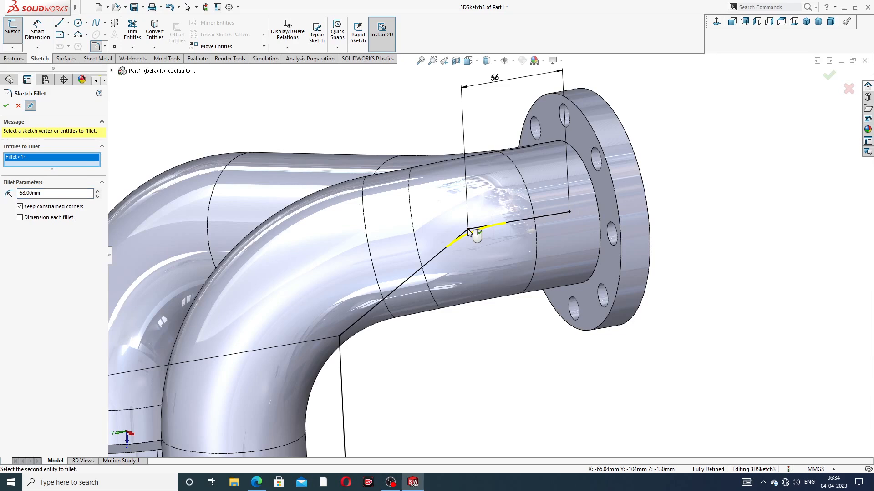
{"action": "left_click", "coordinate": [6, 106]}
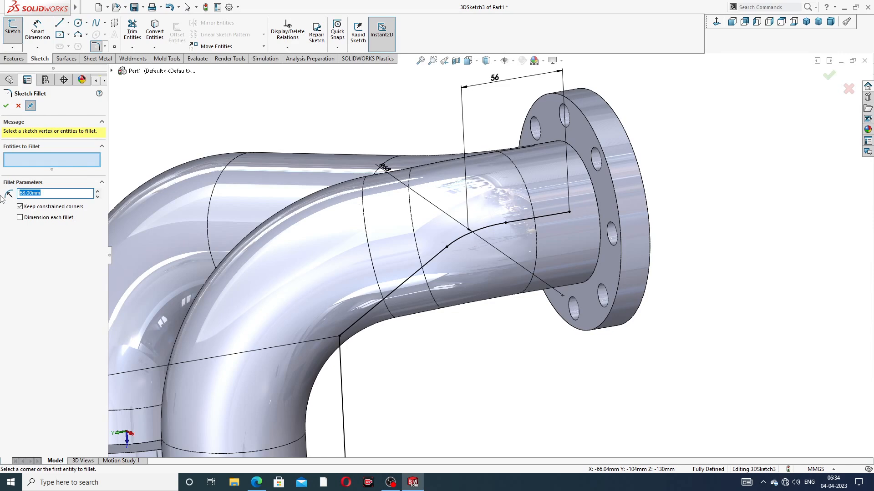
Fillet the corner between the vertical and slanted path lines with a 98 mm radius and finish the 3D sketch
{"action": "scroll", "coordinate": [382, 339], "scroll_direction": "up", "scroll_amount": 3}
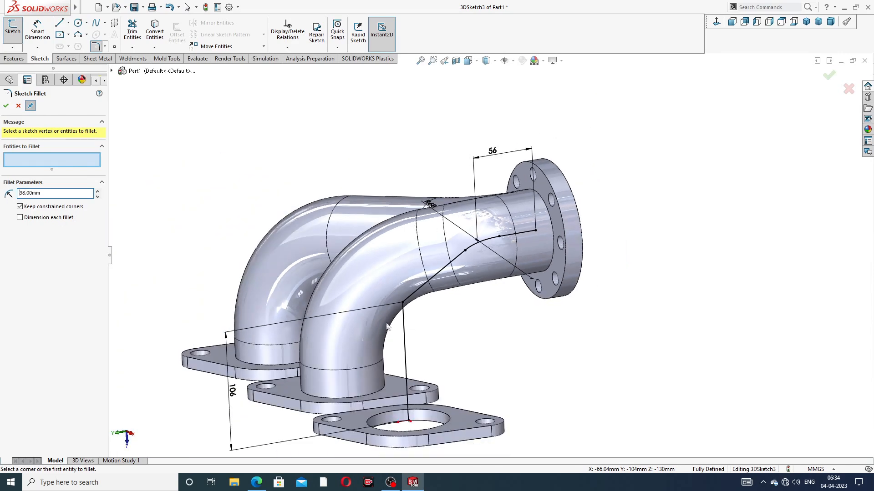
{"action": "left_click", "coordinate": [402, 303]}
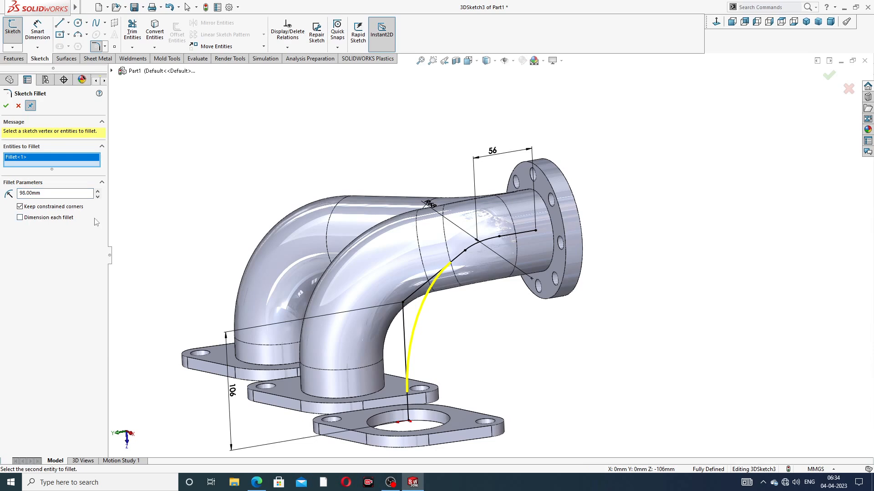
{"action": "left_click", "coordinate": [6, 105]}
{"action": "key", "text": "Escape"}
{"action": "scroll", "coordinate": [513, 289], "scroll_direction": "up", "scroll_amount": 3}
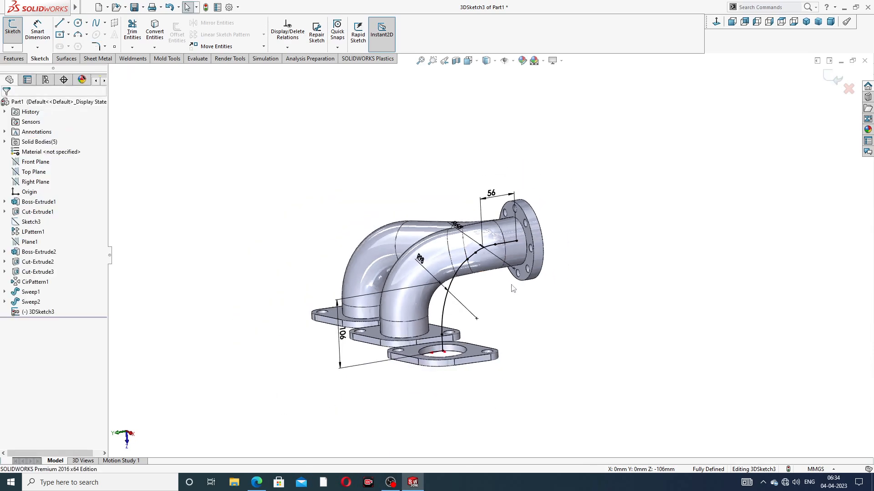
{"action": "middle_click_drag", "start_coordinate": [513, 288], "coordinate": [491, 299]}
{"action": "scroll", "coordinate": [469, 284], "scroll_direction": "down", "scroll_amount": 3}
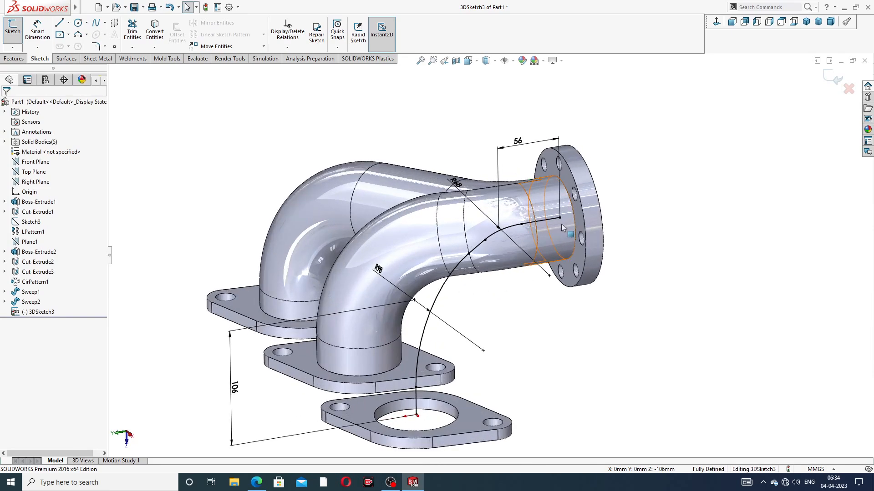
{"action": "scroll", "coordinate": [578, 237], "scroll_direction": "down", "scroll_amount": 3}
{"action": "middle_click_drag", "start_coordinate": [626, 226], "coordinate": [632, 222]}
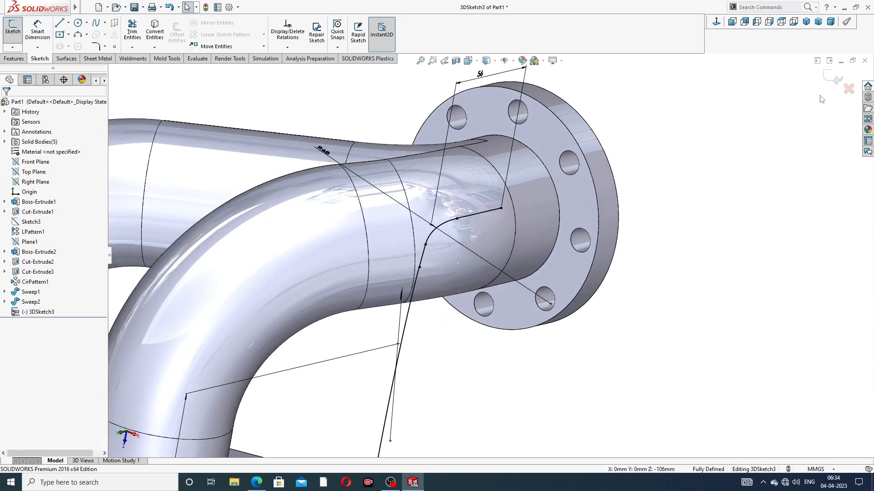
{"action": "left_click", "coordinate": [833, 78]}
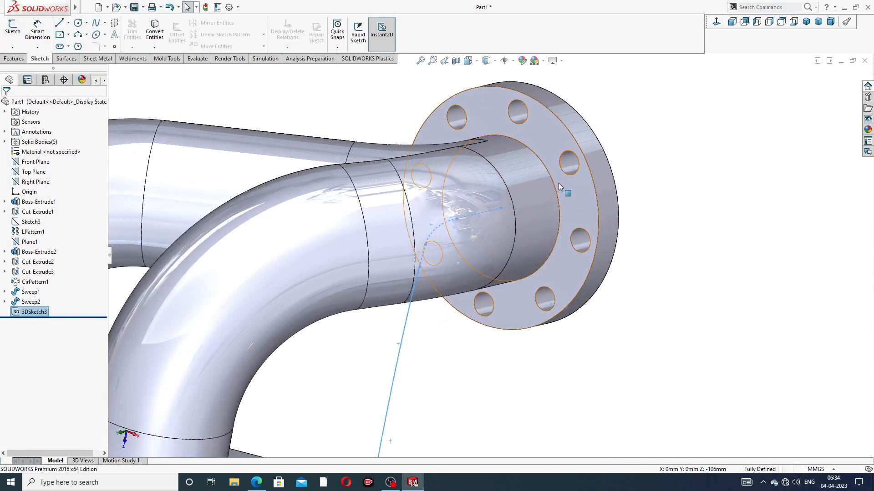
Sketch the sweep profile on the round flange's inner face by converting its central circular edge, and finish the sketch
{"action": "left_click", "coordinate": [576, 192]}
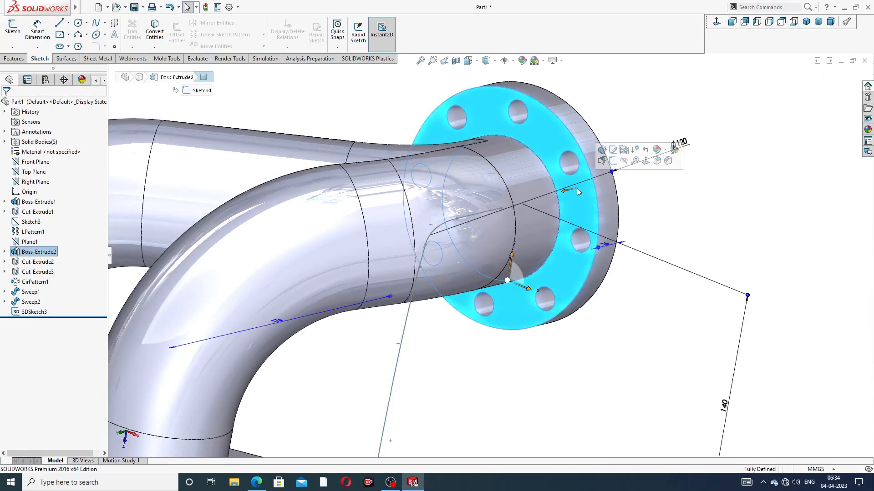
{"action": "left_click", "coordinate": [612, 167]}
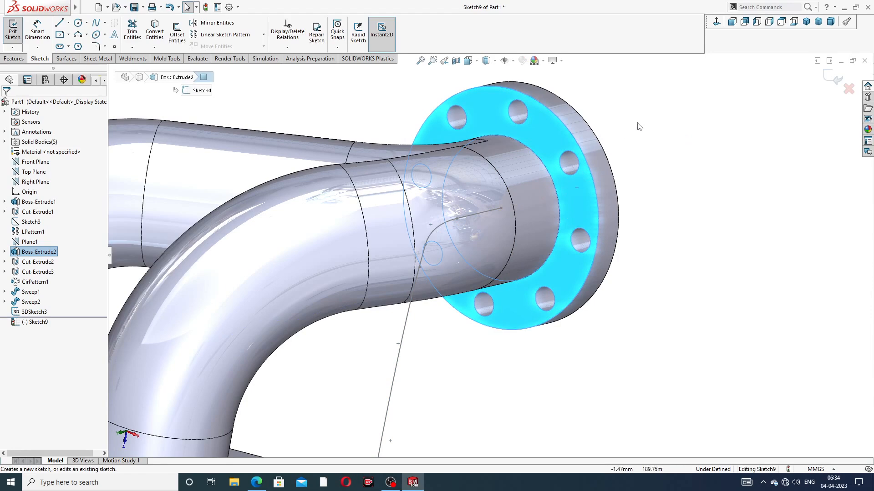
{"action": "left_click", "coordinate": [550, 180]}
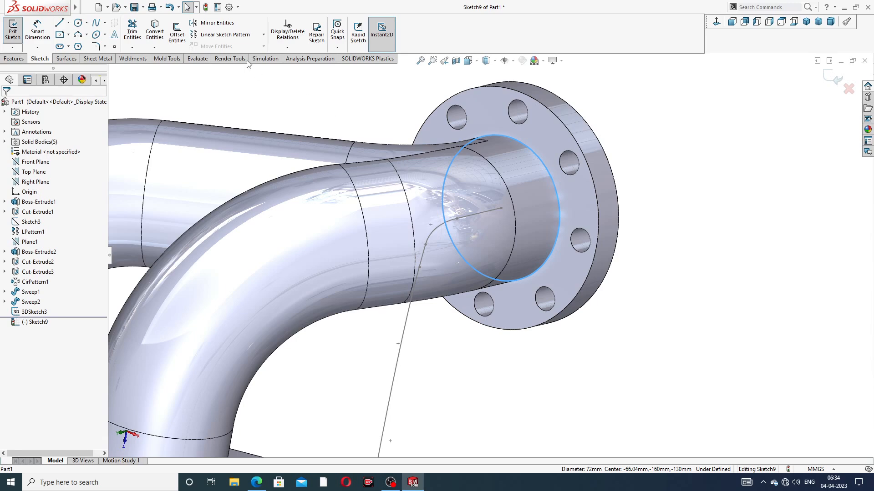
{"action": "left_click", "coordinate": [157, 37]}
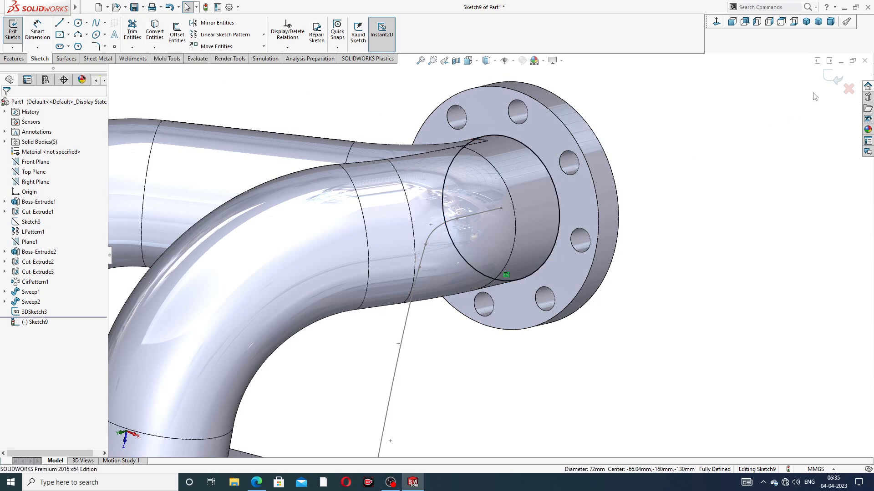
{"action": "left_click", "coordinate": [826, 78]}
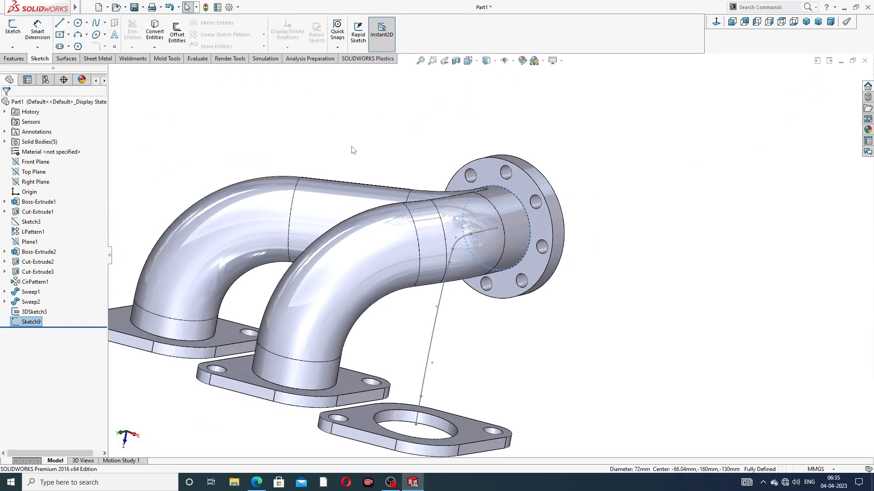
Sweep the converted circle along the third 3D path to create the solid pipe down to the third flange
{"action": "left_click", "coordinate": [14, 59]}
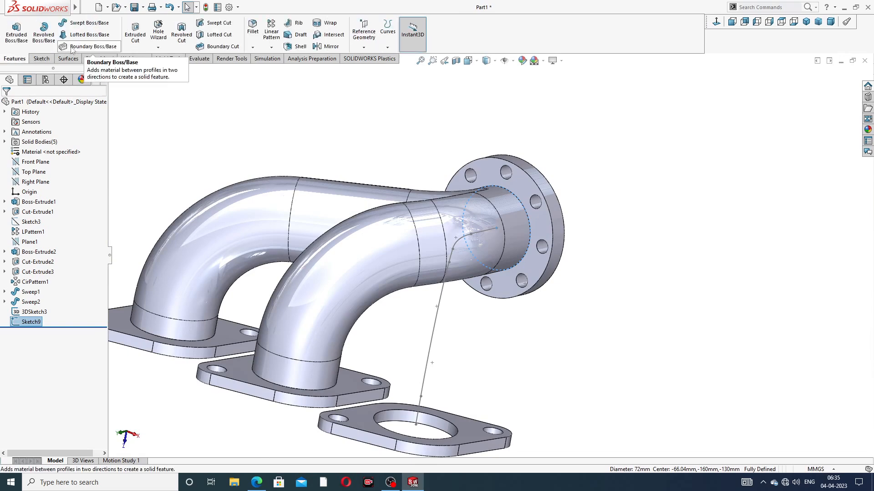
{"action": "left_click", "coordinate": [84, 26]}
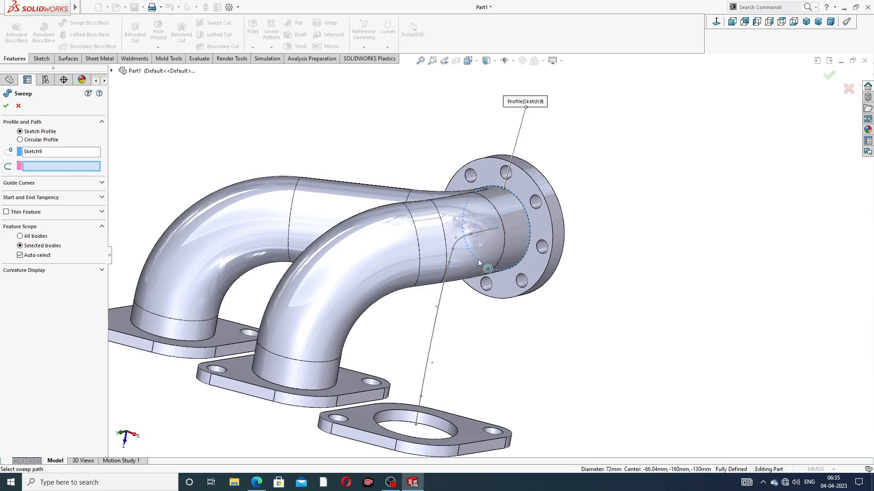
{"action": "left_click", "coordinate": [444, 298]}
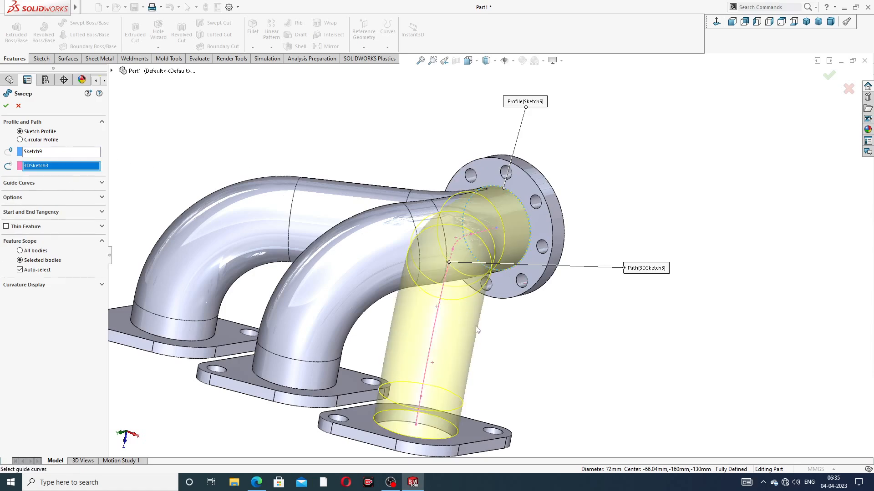
{"action": "mouse_move", "coordinate": [448, 299]}
{"action": "middle_mouse_down"}
{"action": "mouse_move", "coordinate": [423, 343]}
{"action": "mouse_move", "coordinate": [448, 350]}
{"action": "middle_mouse_up"}
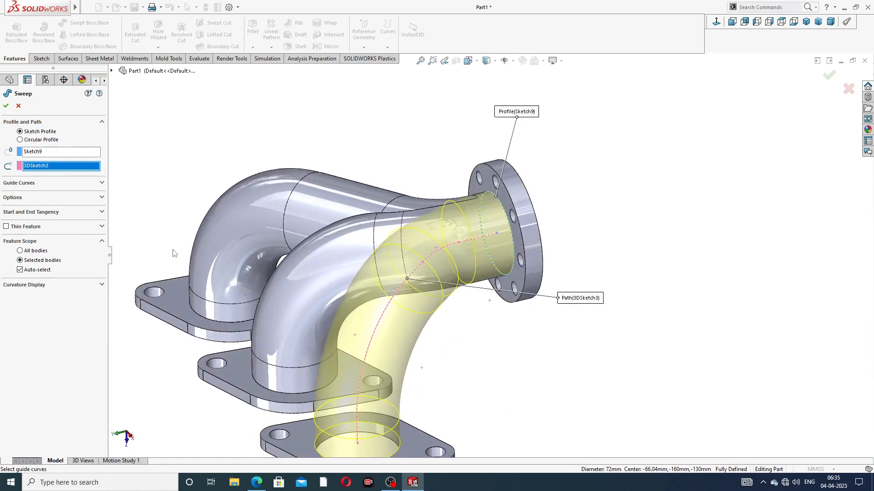
{"action": "left_click", "coordinate": [6, 106]}
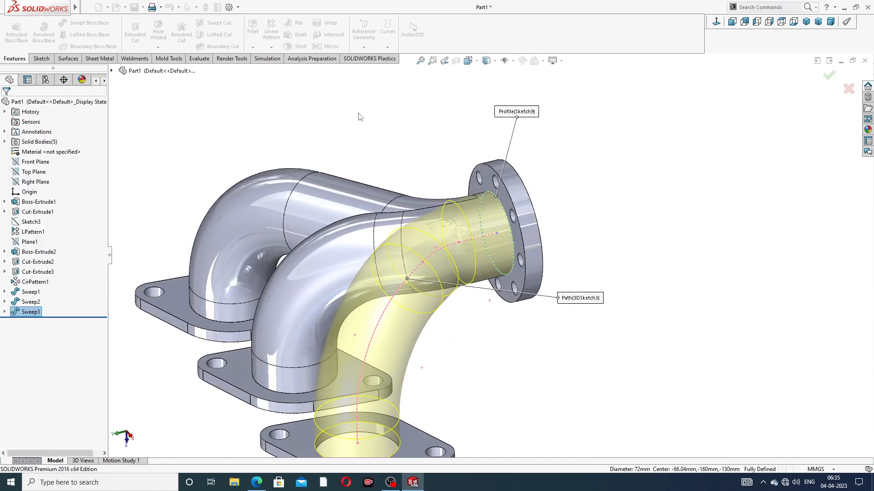
{"action": "scroll", "coordinate": [454, 173], "scroll_direction": "up", "scroll_amount": 3}
{"action": "middle_click_drag", "start_coordinate": [442, 219], "coordinate": [462, 234]}
{"action": "scroll", "coordinate": [378, 289], "scroll_direction": "down", "scroll_amount": 3}
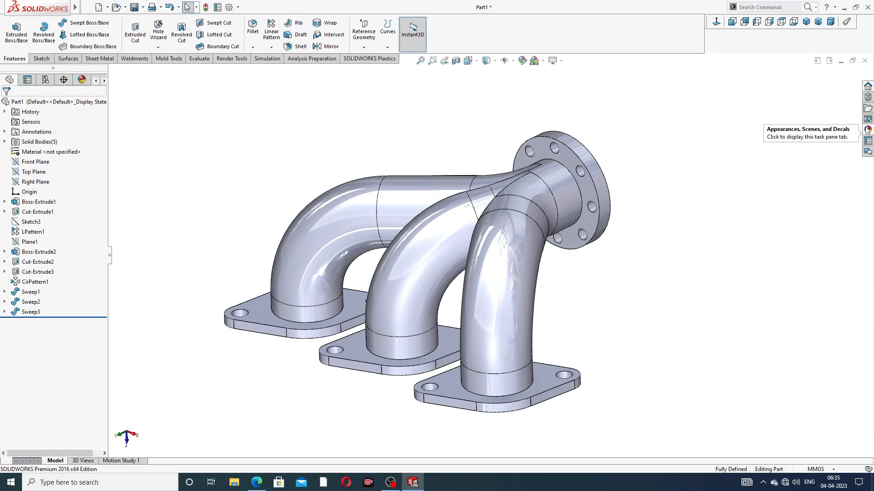
Apply the chromium plate appearance from the Chrome group of the metal appearances to the part
{"action": "left_click", "coordinate": [868, 131]}
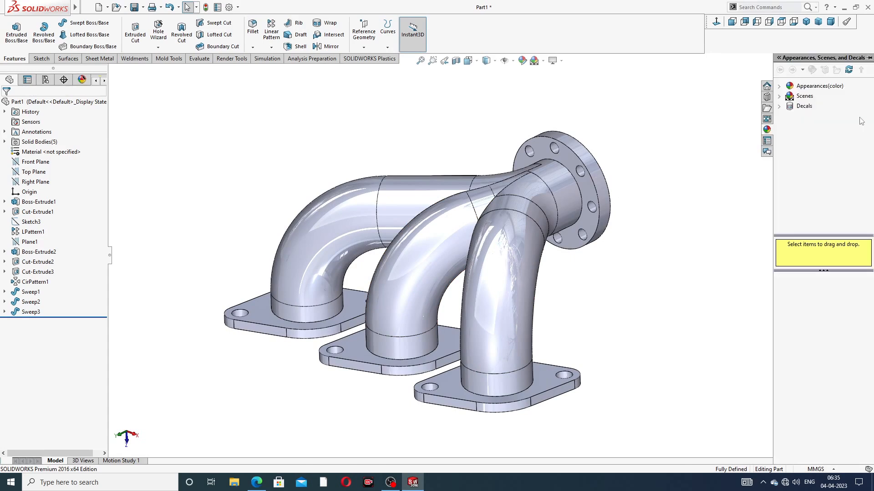
{"action": "left_click", "coordinate": [813, 86]}
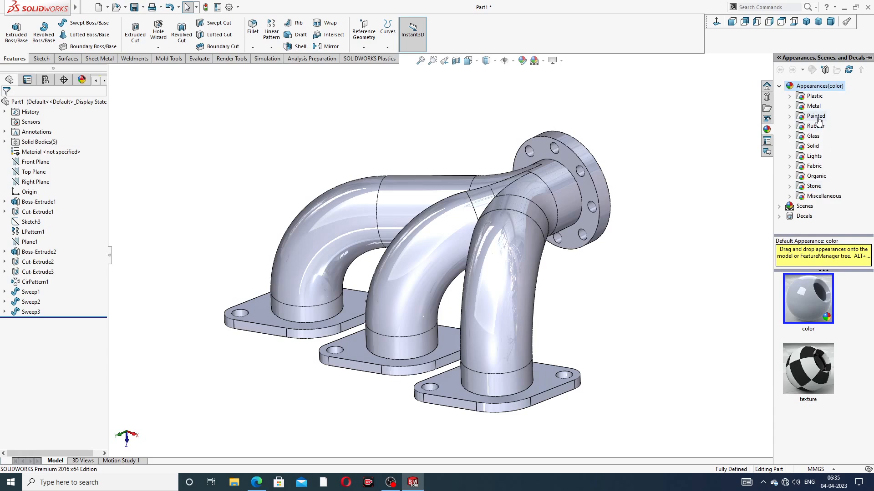
{"action": "left_click", "coordinate": [817, 108]}
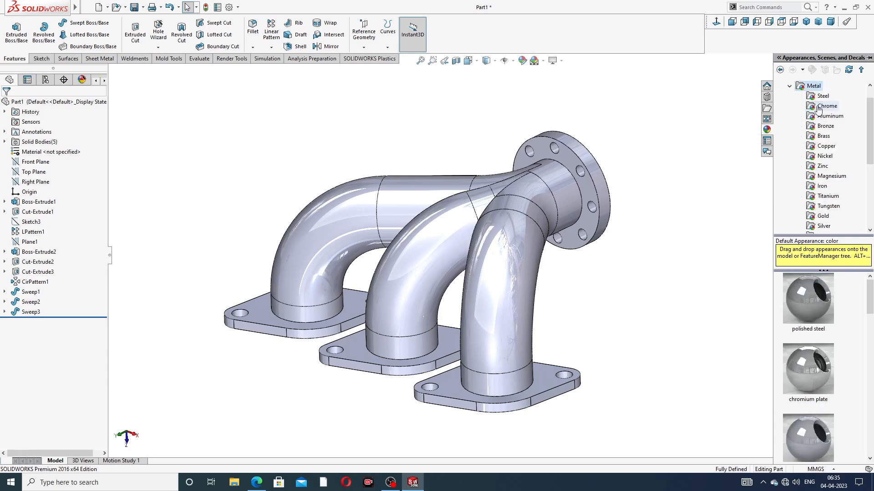
{"action": "left_click", "coordinate": [826, 106]}
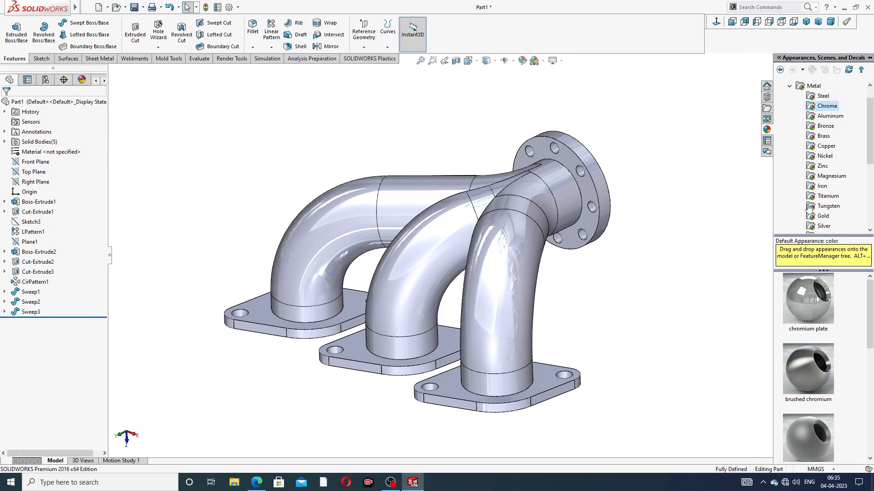
{"action": "double_click", "coordinate": [812, 294]}
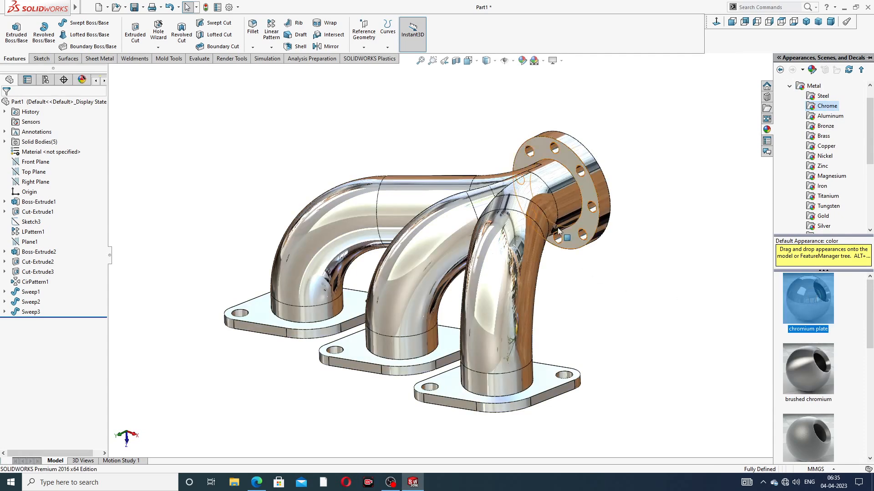
Apply the first appearance from the Nickel group of the metal appearances to the part
{"action": "left_click", "coordinate": [826, 158]}
{"action": "double_click", "coordinate": [813, 290]}
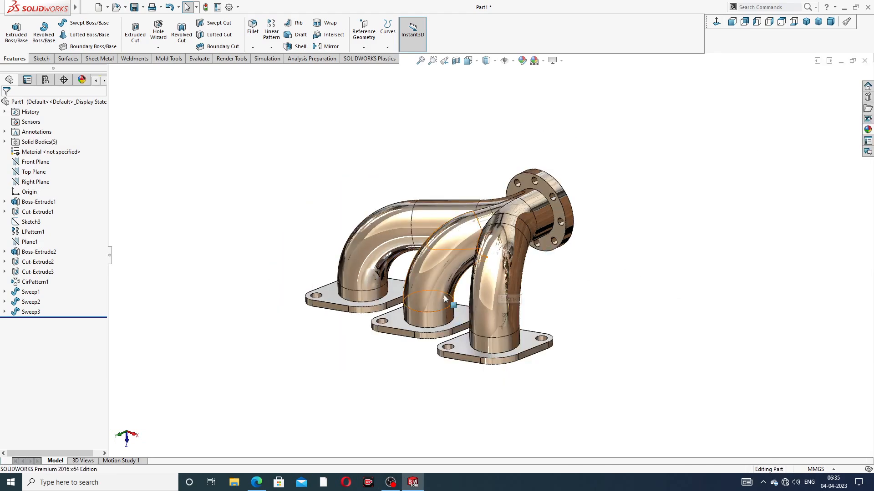
{"action": "scroll", "coordinate": [528, 252], "scroll_direction": "down", "scroll_amount": 3}
{"action": "scroll", "coordinate": [524, 213], "scroll_direction": "up", "scroll_amount": 5}
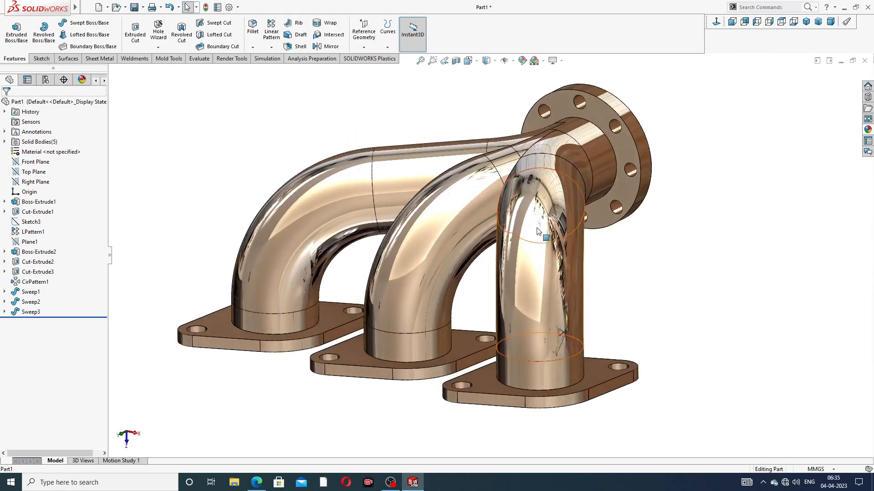
Shell the pipes with a 1 mm wall thickness, removing the pipe end faces inside the round flange and the three mounting flanges
{"action": "middle_click_drag", "start_coordinate": [523, 214], "coordinate": [427, 226]}
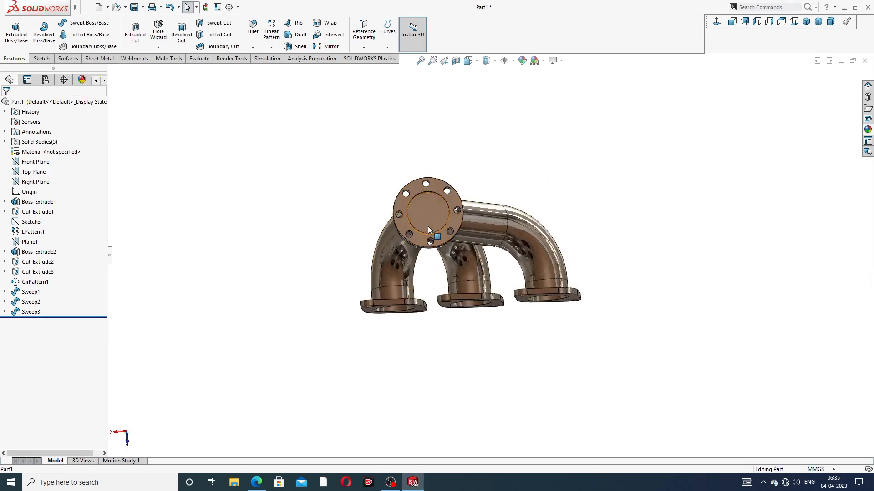
{"action": "scroll", "coordinate": [428, 226], "scroll_direction": "down", "scroll_amount": 2}
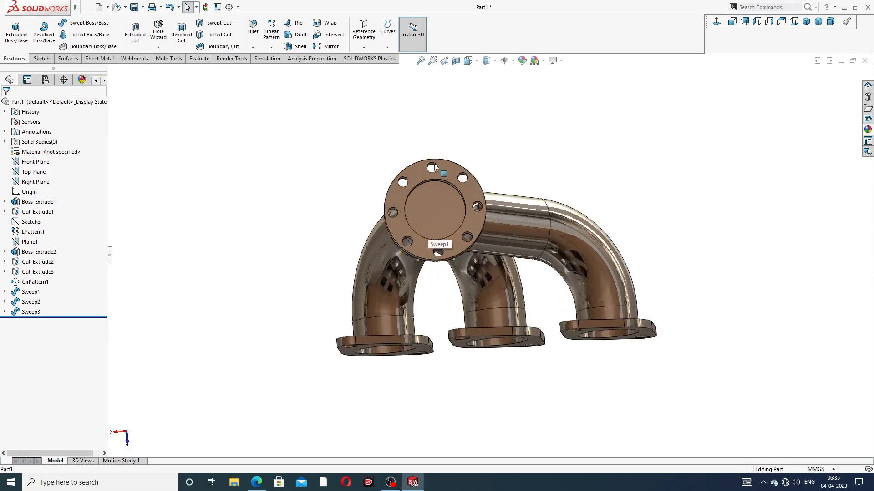
{"action": "left_click", "coordinate": [296, 47]}
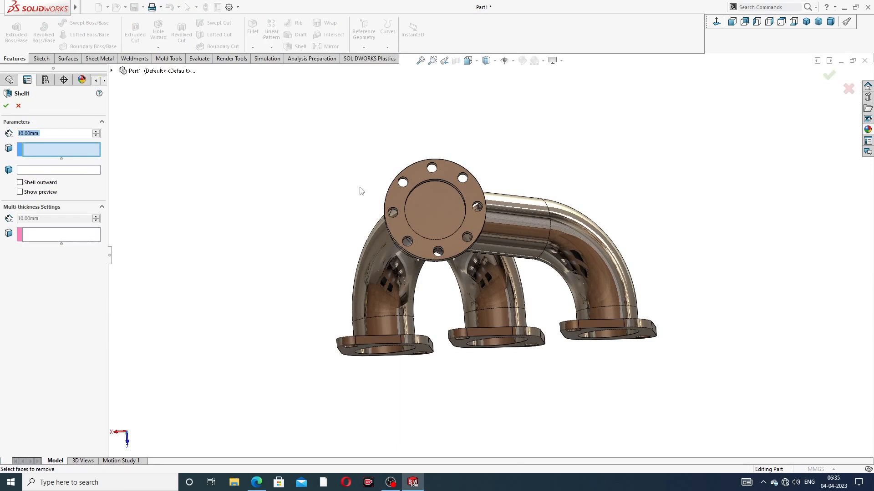
{"action": "scroll", "coordinate": [437, 220], "scroll_direction": "down", "scroll_amount": 1}
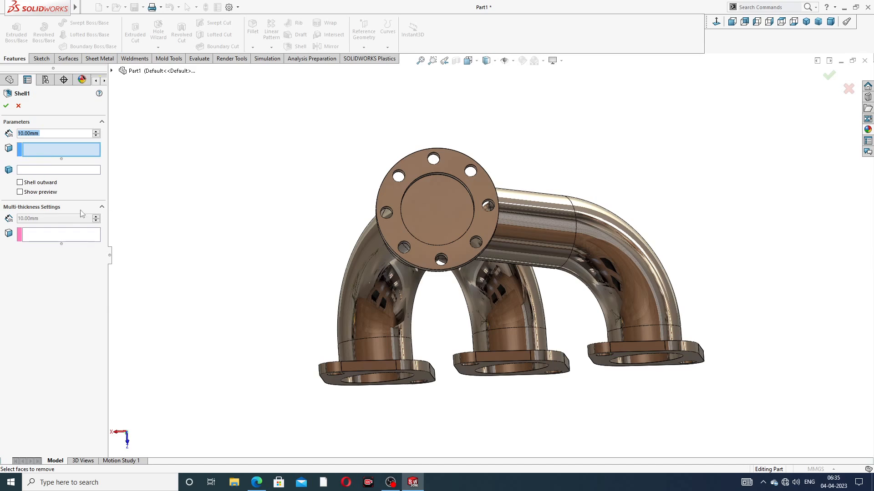
{"action": "type", "text": "1"}
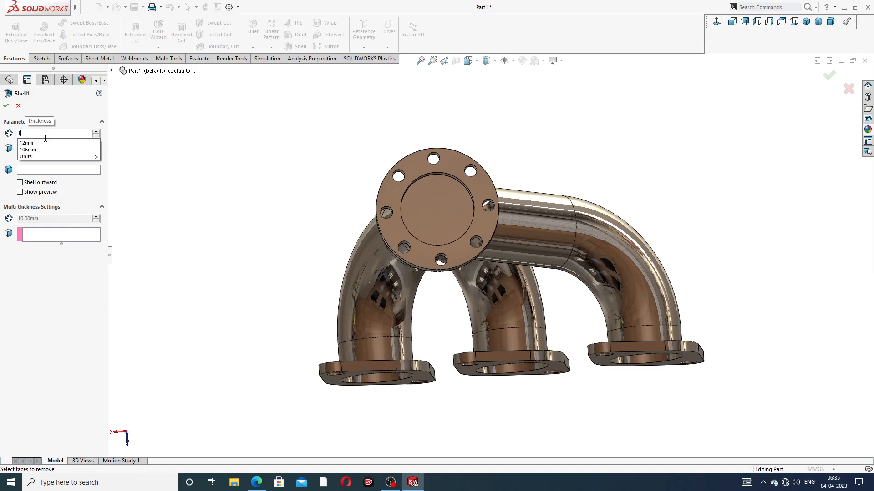
{"action": "key", "text": "Return"}
{"action": "left_click", "coordinate": [432, 207]}
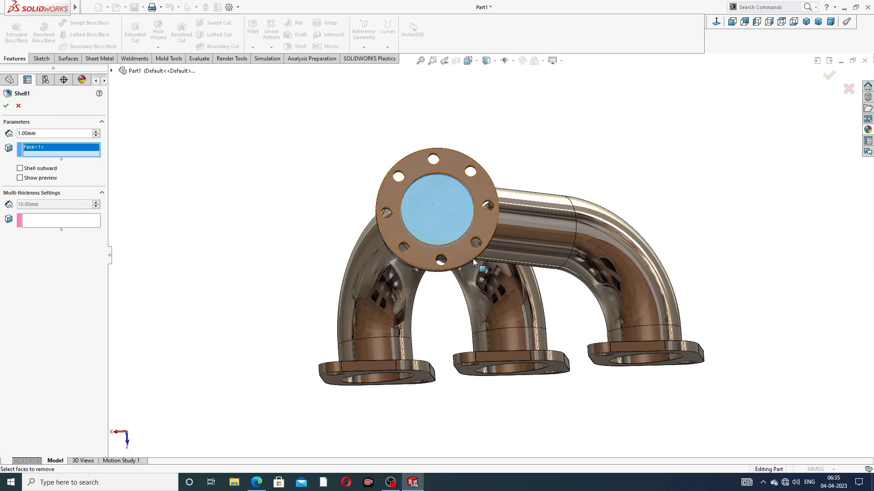
{"action": "middle_click_drag", "start_coordinate": [473, 258], "coordinate": [386, 347]}
{"action": "left_click", "coordinate": [386, 373]}
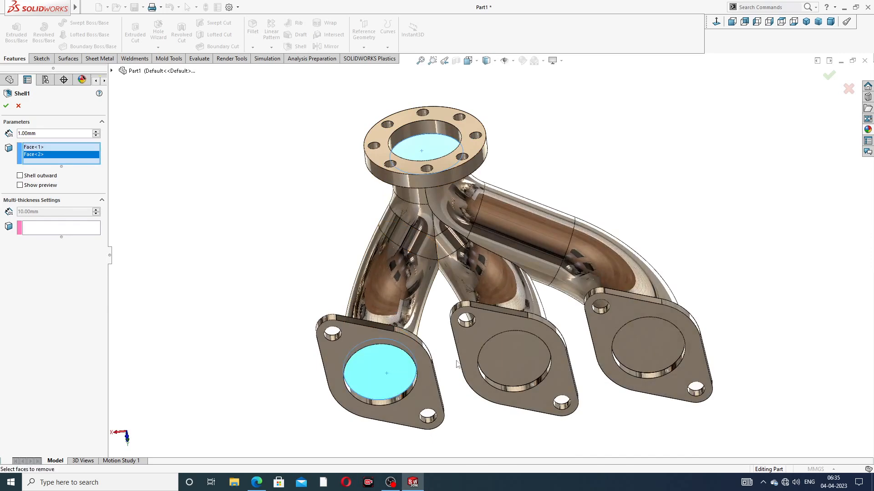
{"action": "left_click", "coordinate": [521, 348]}
{"action": "left_click", "coordinate": [637, 336]}
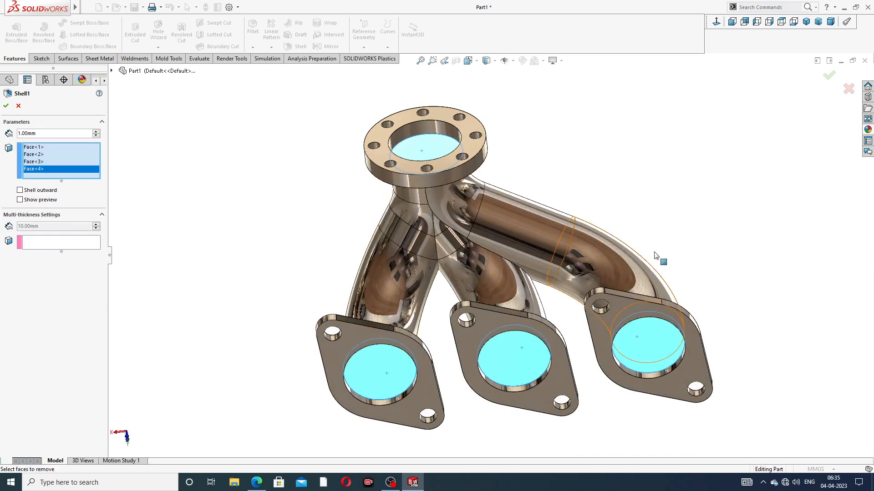
{"action": "left_click", "coordinate": [829, 75]}
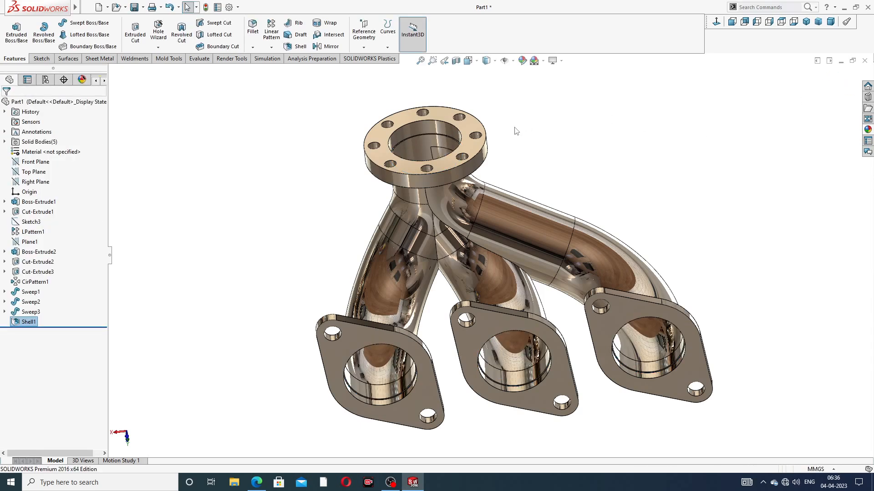
Inspect the shelled manifold from several sides and check the exhaust manifold PDF drawing in the browser for the fillet specification
{"action": "middle_click_drag", "start_coordinate": [516, 132], "coordinate": [518, 156]}
{"action": "scroll", "coordinate": [492, 216], "scroll_direction": "up", "scroll_amount": 3}
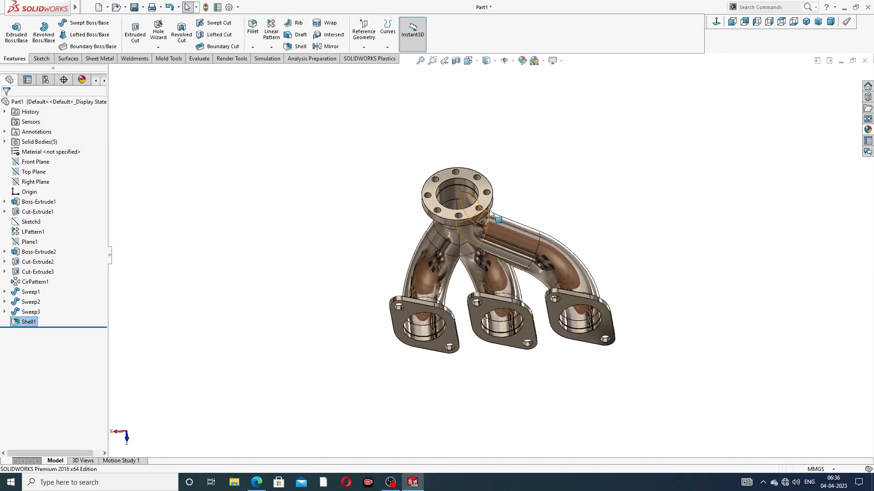
{"action": "middle_click_drag", "start_coordinate": [490, 209], "coordinate": [661, 244]}
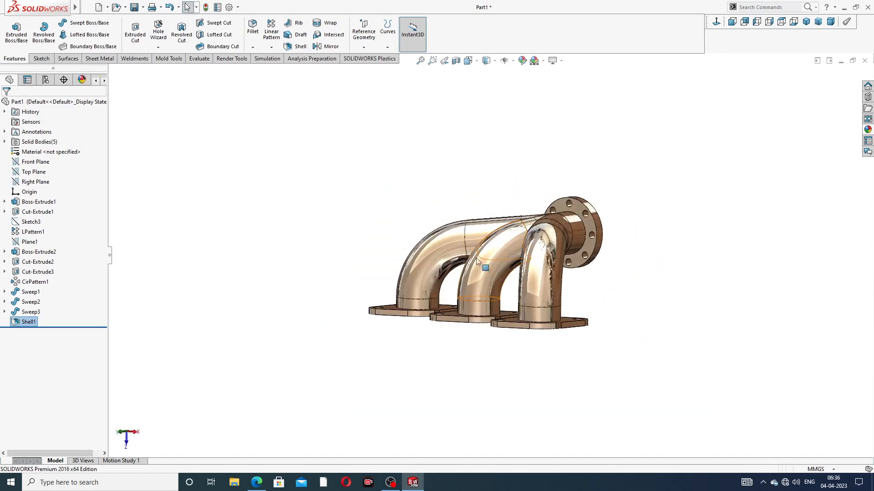
{"action": "middle_click_drag", "start_coordinate": [502, 200], "coordinate": [514, 292]}
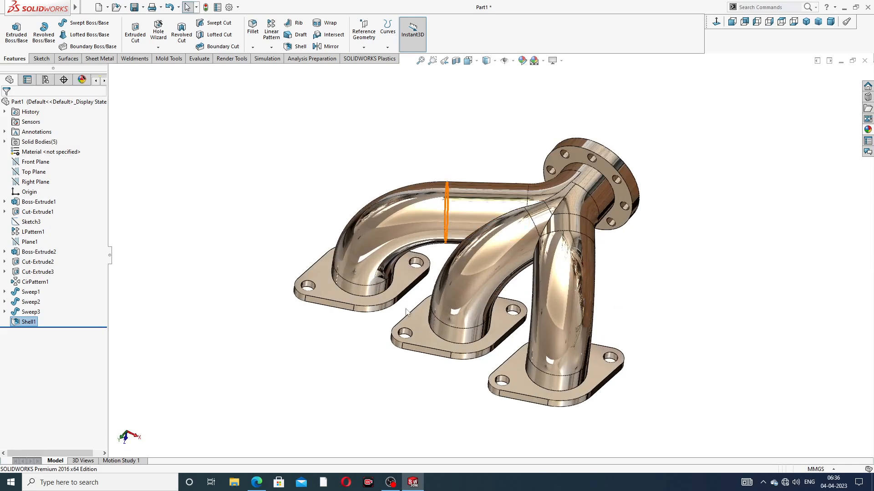
{"action": "left_click", "coordinate": [257, 482]}
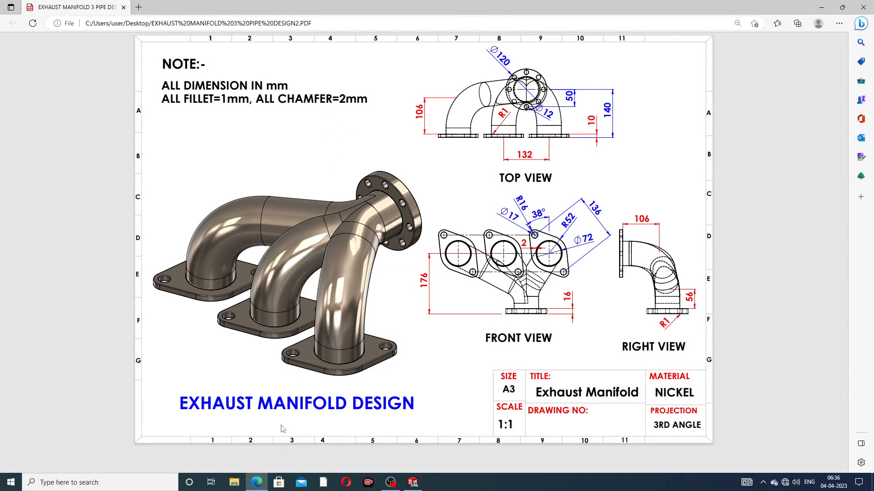
{"action": "left_click", "coordinate": [256, 483]}
{"action": "mouse_move", "coordinate": [360, 227]}
{"action": "middle_mouse_down"}
{"action": "mouse_move", "coordinate": [374, 216]}
{"action": "mouse_move", "coordinate": [367, 223]}
{"action": "middle_mouse_up"}
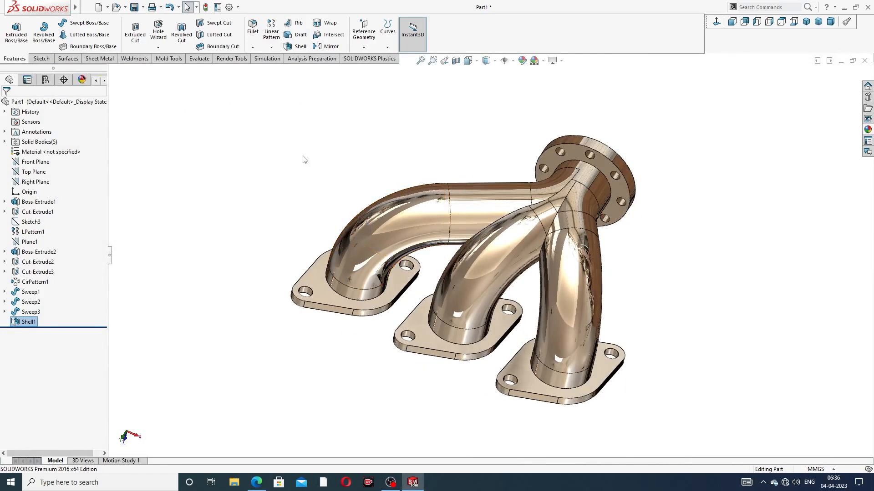
Fillet the edges of both flat faces of the mounting flange farthest from the round flange with a 1 mm radius
{"action": "left_click", "coordinate": [253, 48]}
{"action": "left_click", "coordinate": [263, 59]}
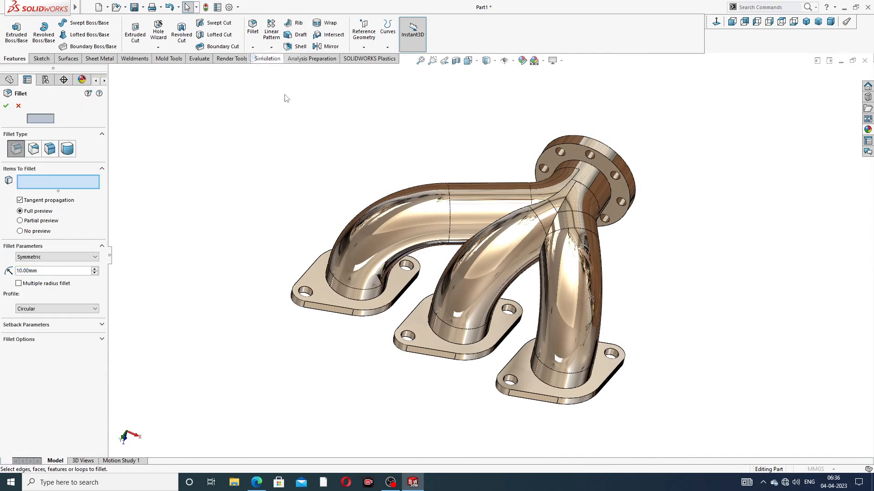
{"action": "scroll", "coordinate": [318, 286], "scroll_direction": "down", "scroll_amount": 3}
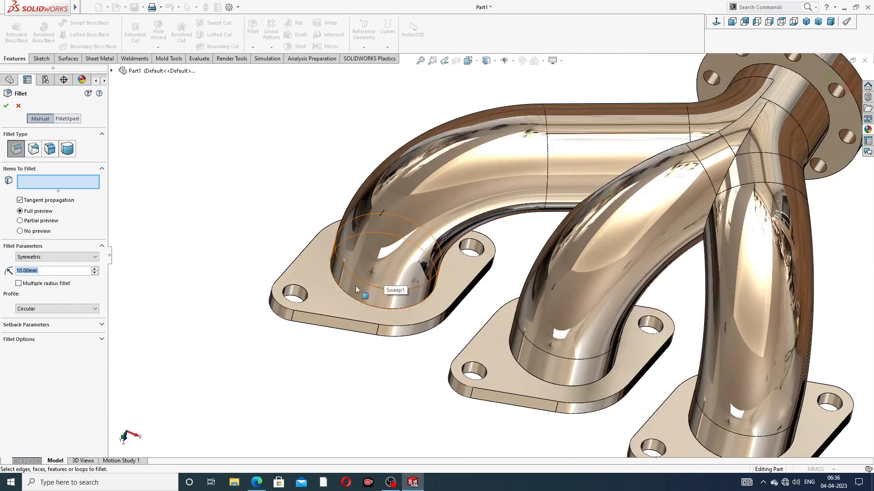
{"action": "left_click", "coordinate": [337, 305]}
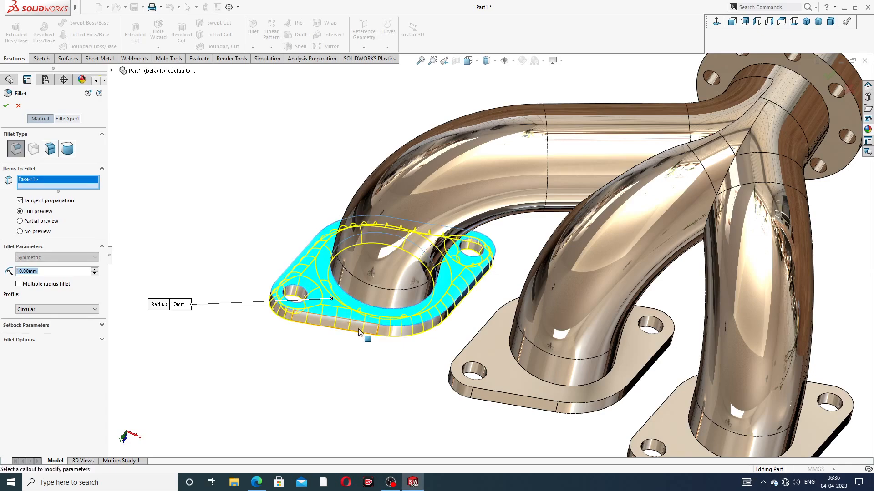
{"action": "middle_click_drag", "start_coordinate": [363, 336], "coordinate": [207, 296]}
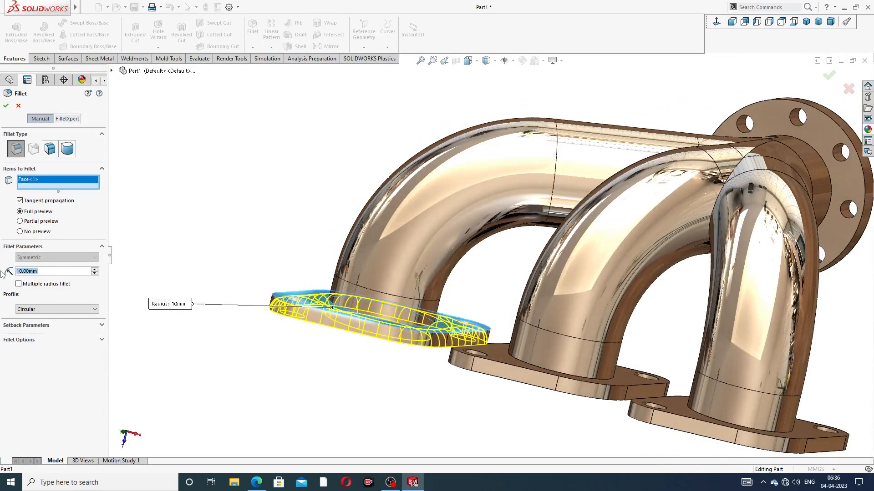
{"action": "type", "text": "1"}
{"action": "key", "text": "Return"}
{"action": "middle_click_drag", "start_coordinate": [233, 326], "coordinate": [281, 258]}
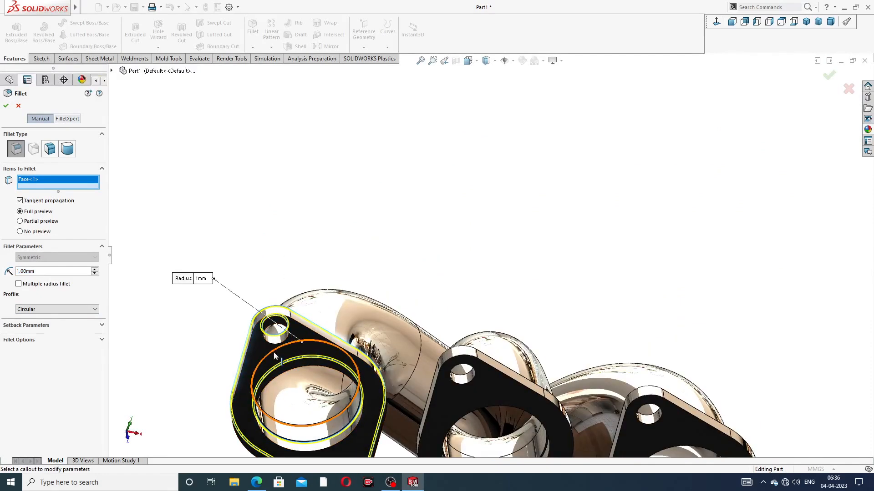
{"action": "middle_click_drag", "start_coordinate": [274, 358], "coordinate": [282, 251]}
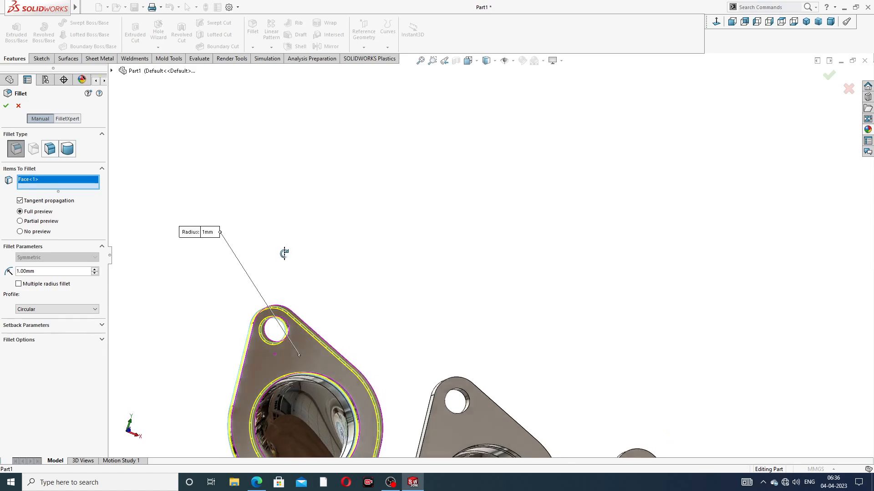
{"action": "left_click", "coordinate": [271, 365]}
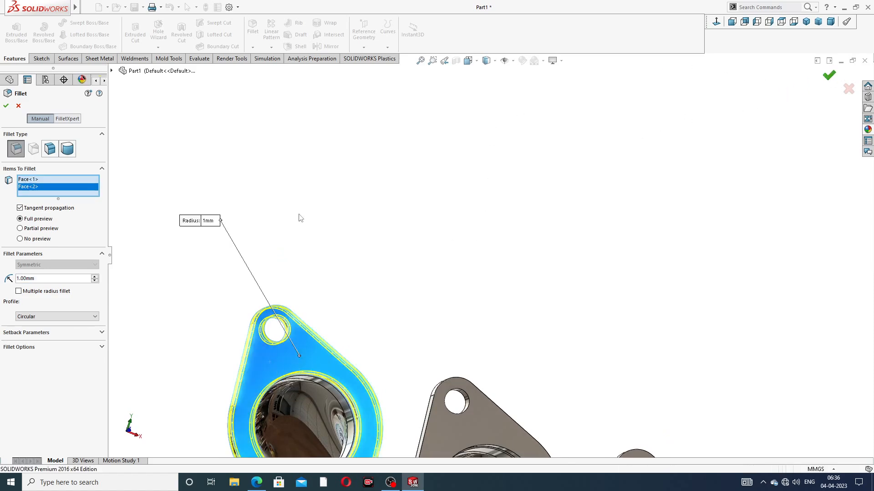
{"action": "key", "text": "Return"}
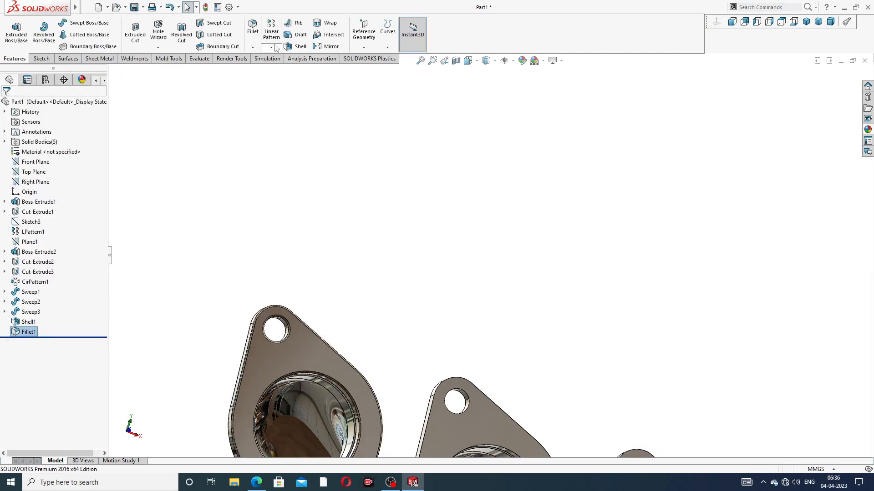
Fillet the edges of both flat faces of the middle mounting flange with a 1 mm radius
{"action": "left_click", "coordinate": [254, 34]}
{"action": "scroll", "coordinate": [394, 266], "scroll_direction": "up", "scroll_amount": 3}
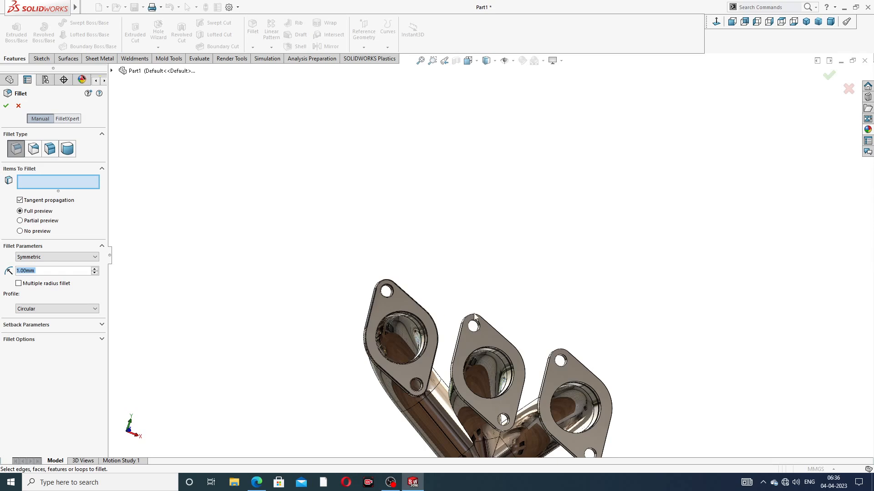
{"action": "scroll", "coordinate": [477, 328], "scroll_direction": "down", "scroll_amount": 5}
{"action": "left_click", "coordinate": [471, 303]}
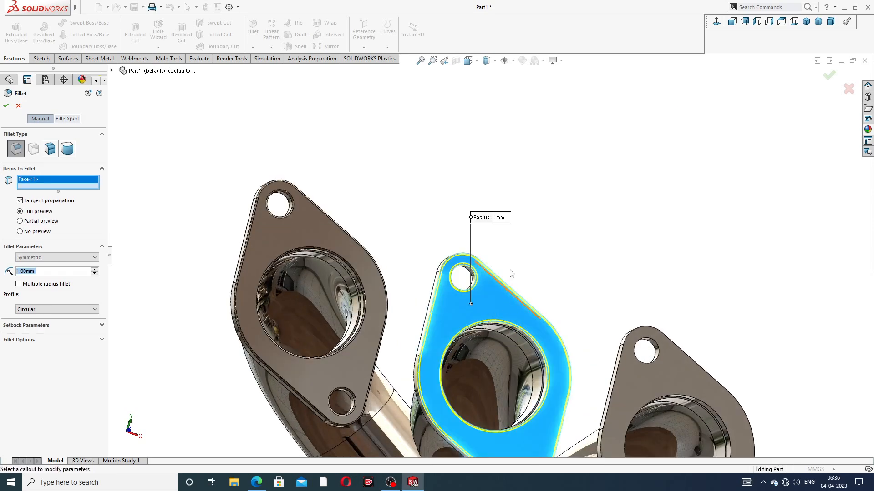
{"action": "middle_click_drag", "start_coordinate": [485, 272], "coordinate": [621, 434]}
{"action": "scroll", "coordinate": [555, 405], "scroll_direction": "up", "scroll_amount": 7}
{"action": "scroll", "coordinate": [521, 374], "scroll_direction": "down", "scroll_amount": 1}
{"action": "scroll", "coordinate": [521, 374], "scroll_direction": "down", "scroll_amount": 5}
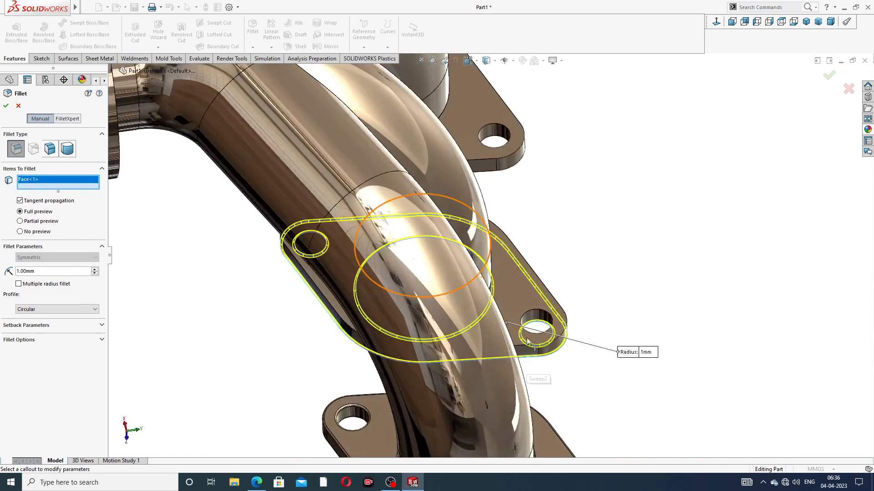
{"action": "left_click", "coordinate": [524, 300]}
{"action": "left_click", "coordinate": [829, 76]}
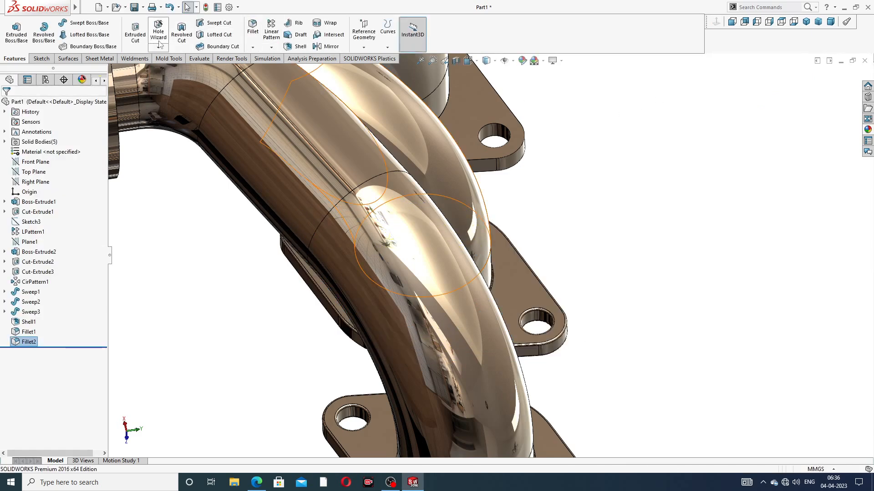
Fillet the edges of both flat faces of the mounting flange nearest the round flange with a 1 mm radius
{"action": "left_click", "coordinate": [254, 34]}
{"action": "scroll", "coordinate": [525, 137], "scroll_direction": "up", "scroll_amount": 10}
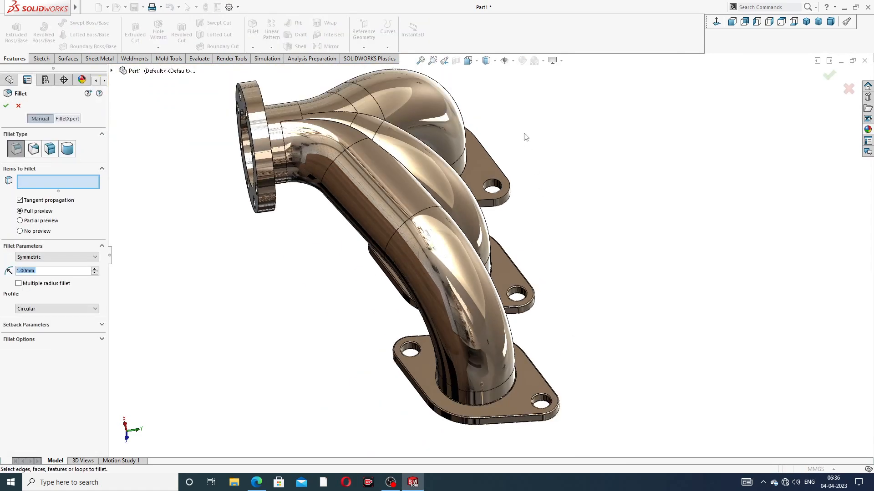
{"action": "middle_click_drag", "start_coordinate": [525, 137], "coordinate": [523, 185]}
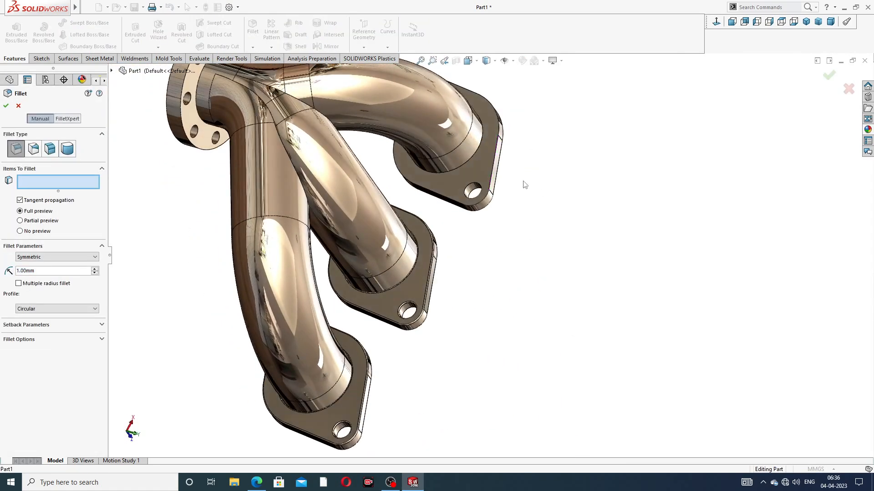
{"action": "left_click", "coordinate": [493, 171]}
{"action": "middle_click_drag", "start_coordinate": [574, 175], "coordinate": [489, 147]}
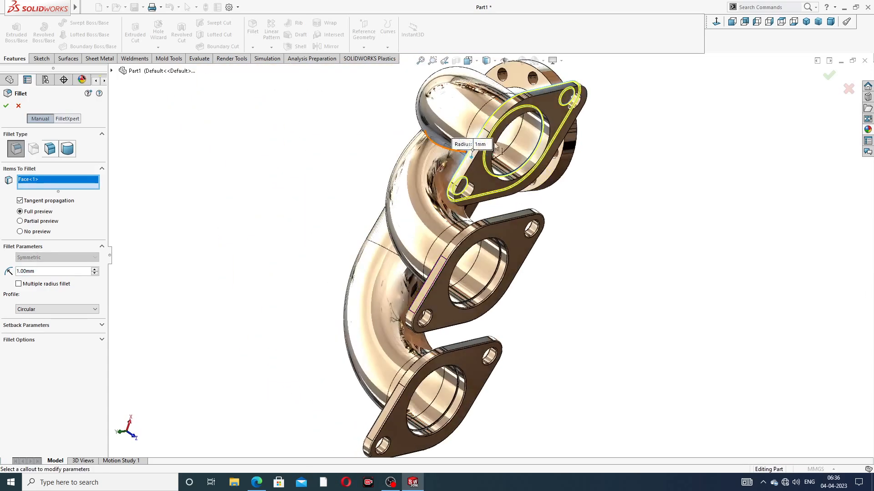
{"action": "scroll", "coordinate": [545, 122], "scroll_direction": "down", "scroll_amount": 3}
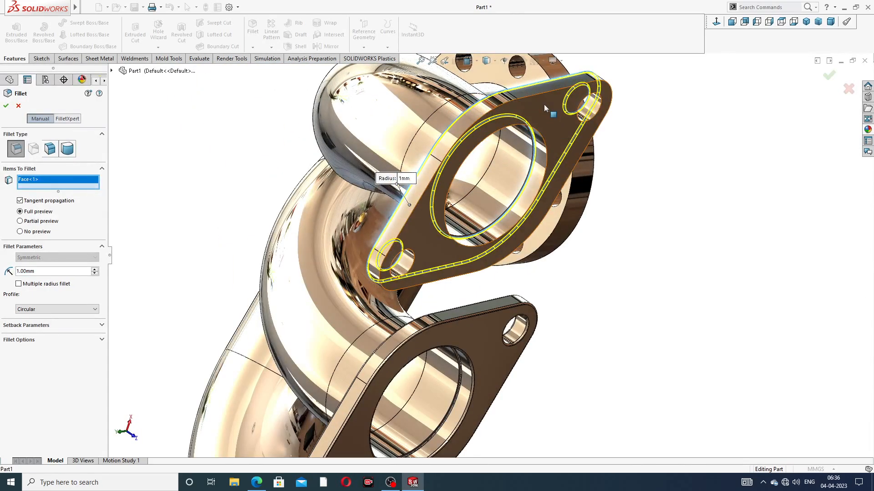
{"action": "left_click", "coordinate": [544, 105]}
{"action": "left_click", "coordinate": [828, 78]}
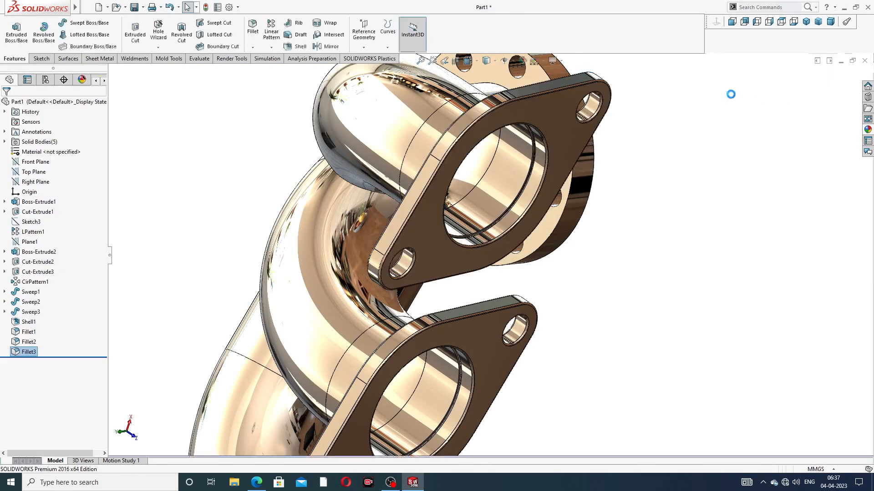
Fillet the edges of both flat faces of the round flange, including its bolt holes and bore, with a 1 mm radius
{"action": "scroll", "coordinate": [630, 134], "scroll_direction": "up", "scroll_amount": 3}
{"action": "middle_click_drag", "start_coordinate": [556, 186], "coordinate": [513, 182]}
{"action": "scroll", "coordinate": [628, 104], "scroll_direction": "up", "scroll_amount": 5}
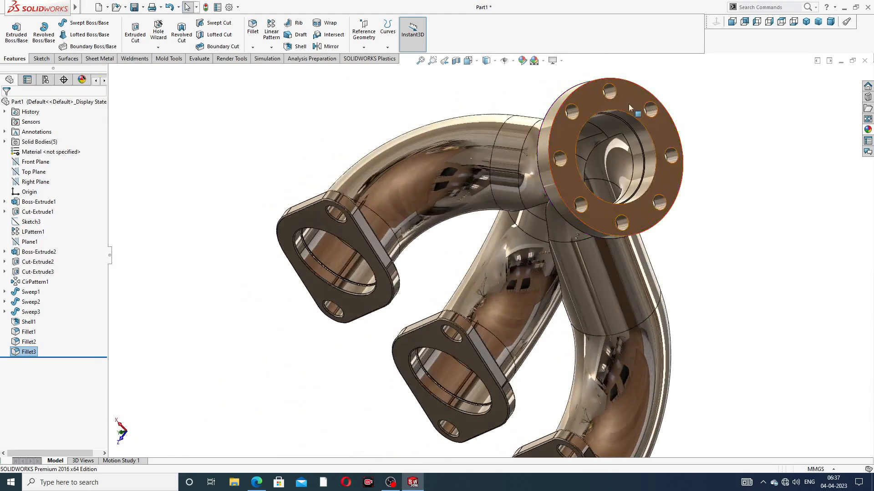
{"action": "left_click", "coordinate": [252, 27]}
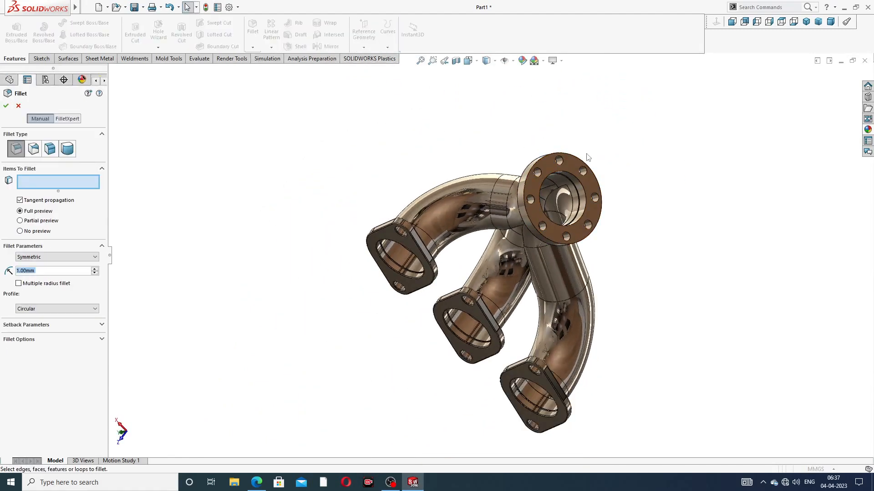
{"action": "scroll", "coordinate": [600, 150], "scroll_direction": "down", "scroll_amount": 5}
{"action": "left_click", "coordinate": [531, 195]}
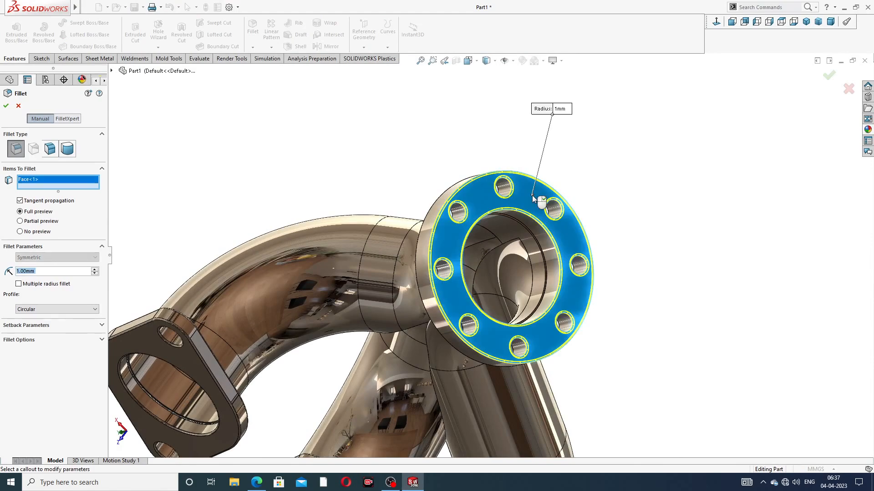
{"action": "middle_click_drag", "start_coordinate": [531, 195], "coordinate": [575, 219]}
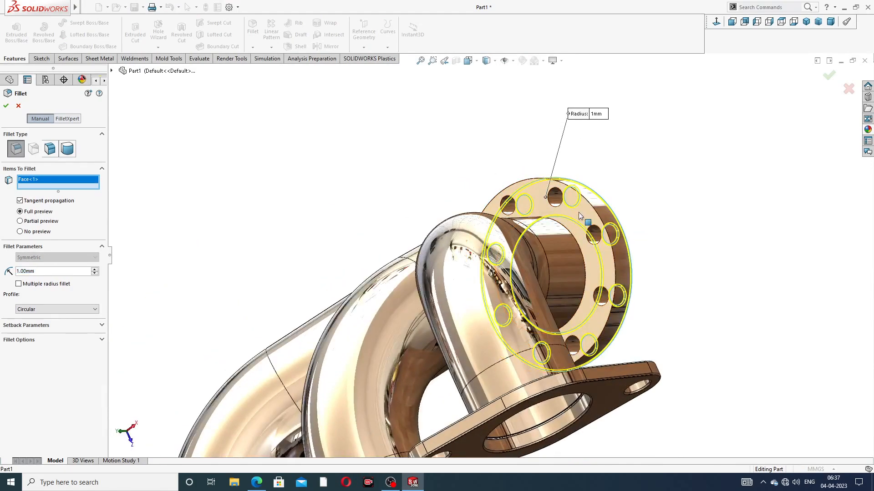
{"action": "left_click", "coordinate": [576, 219]}
{"action": "left_click", "coordinate": [827, 80]}
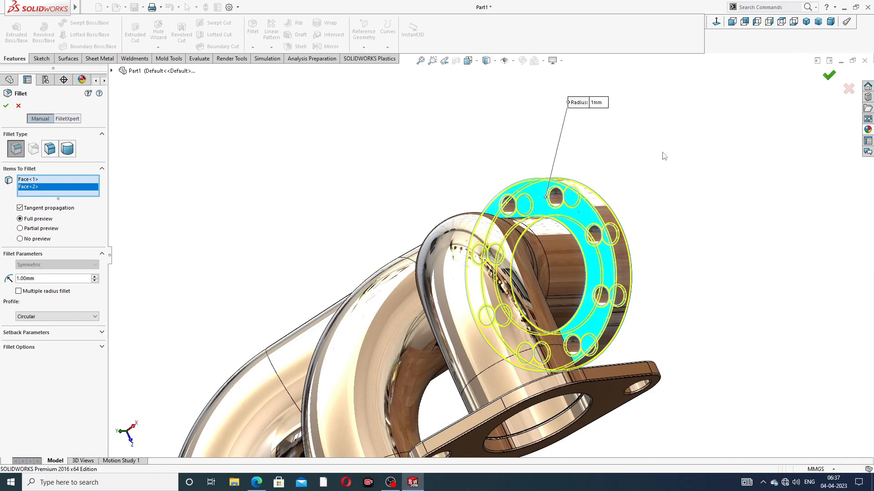
Start a chamfer, check the exhaust manifold PDF drawing in the browser for the chamfer size, and set the distance to 2 mm
{"action": "middle_click_drag", "start_coordinate": [646, 177], "coordinate": [632, 239]}
{"action": "scroll", "coordinate": [626, 239], "scroll_direction": "down", "scroll_amount": 5}
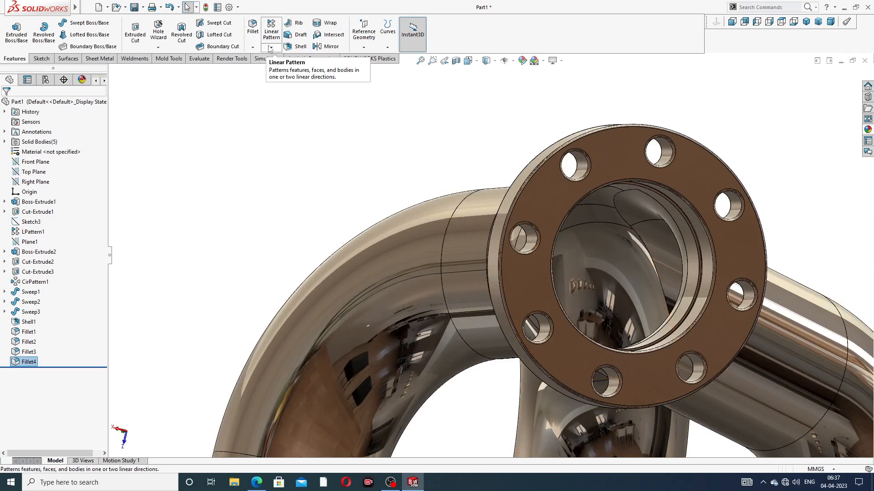
{"action": "left_click", "coordinate": [252, 47]}
{"action": "left_click", "coordinate": [273, 71]}
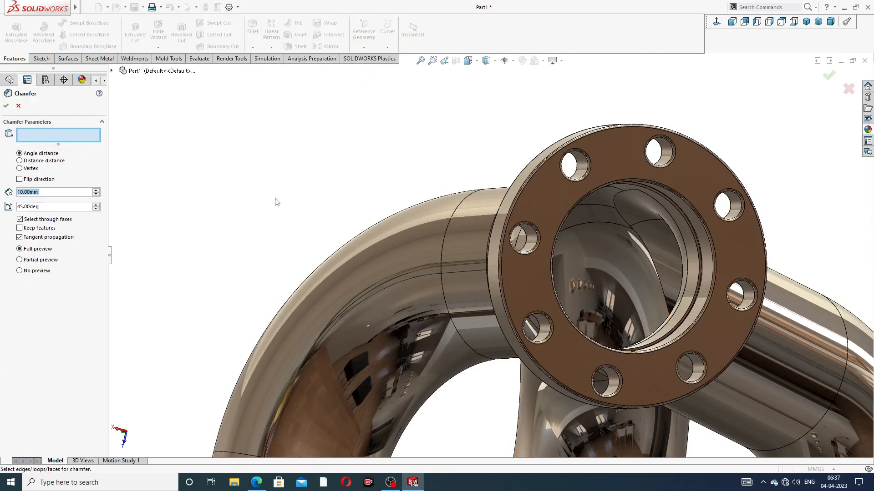
{"action": "left_click", "coordinate": [260, 487]}
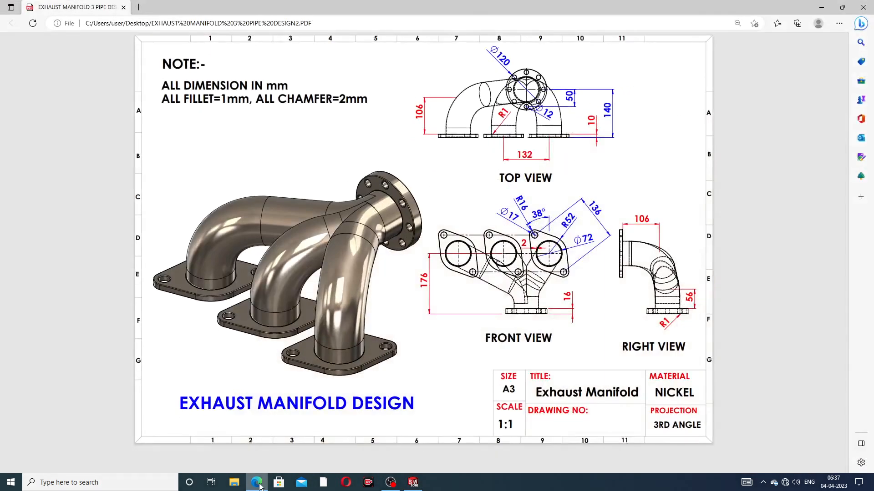
{"action": "left_click", "coordinate": [258, 483]}
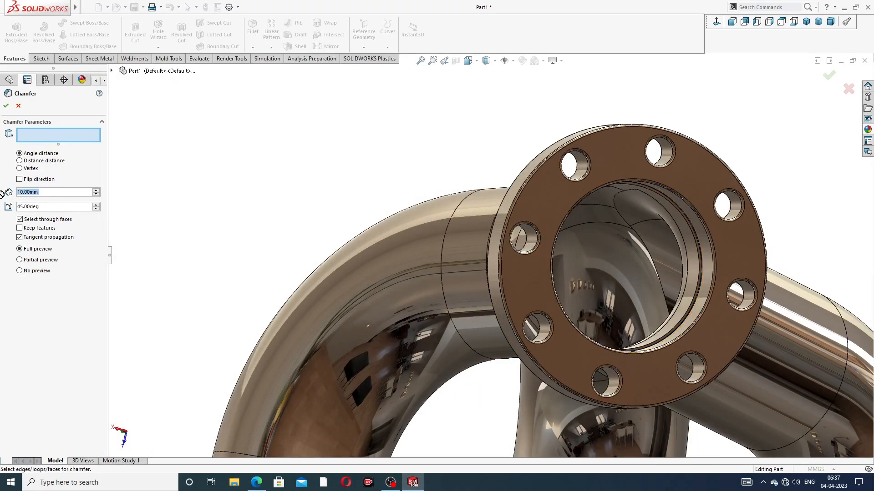
{"action": "type", "text": "2"}
{"action": "key", "text": "Return"}
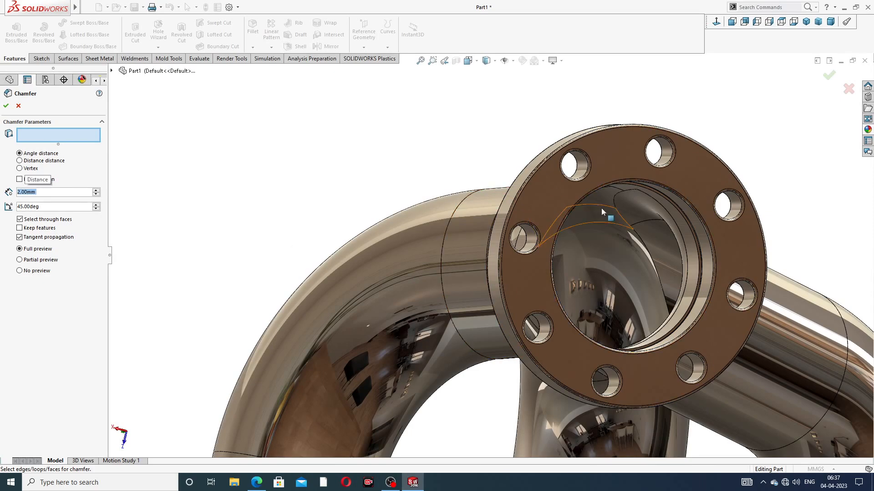
Try to chamfer the pipe opening edge of the middle mounting flange by 2 mm at 45 degrees
{"action": "scroll", "coordinate": [615, 205], "scroll_direction": "down", "scroll_amount": 6}
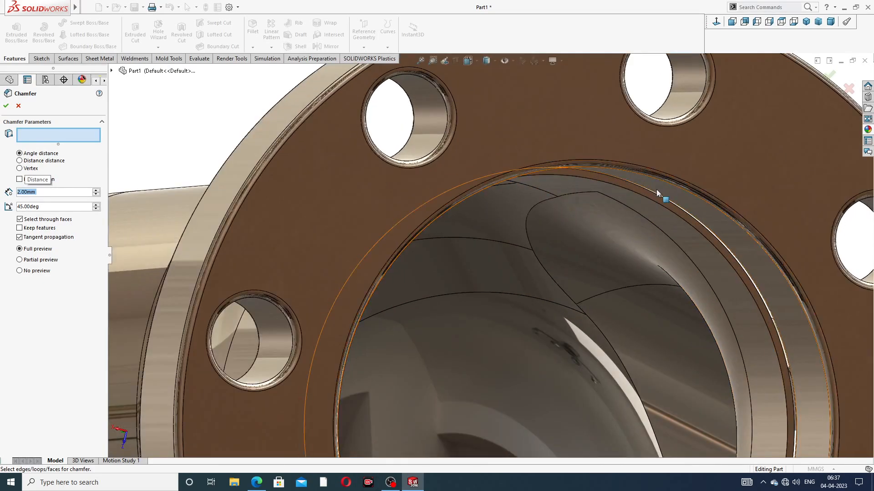
{"action": "middle_click_drag", "start_coordinate": [656, 194], "coordinate": [686, 220]}
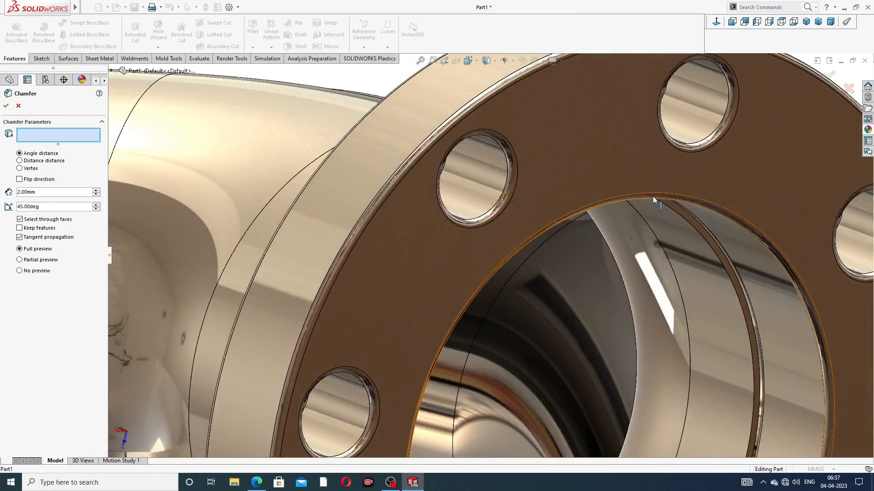
{"action": "scroll", "coordinate": [653, 200], "scroll_direction": "up", "scroll_amount": 8}
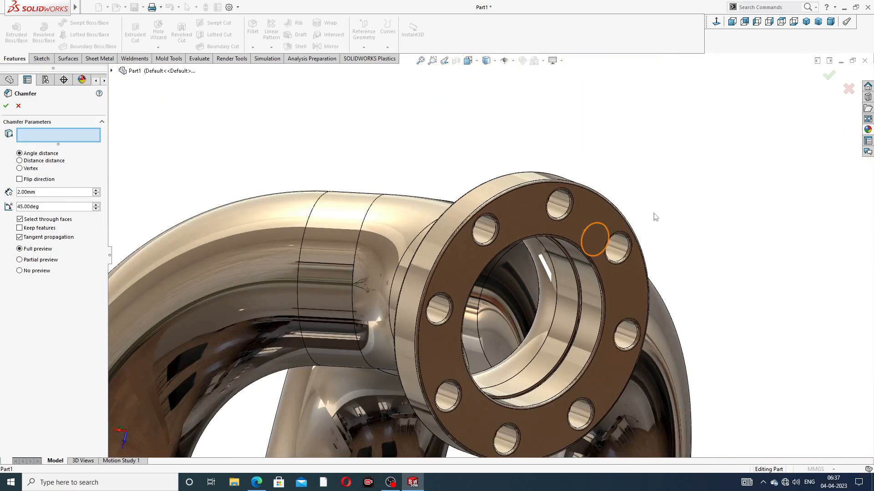
{"action": "scroll", "coordinate": [526, 287], "scroll_direction": "up", "scroll_amount": 3}
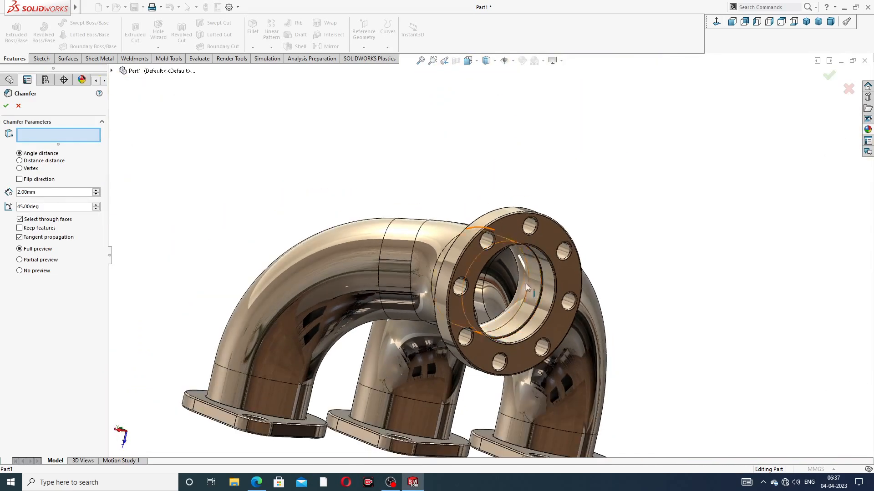
{"action": "scroll", "coordinate": [525, 337], "scroll_direction": "down", "scroll_amount": 4}
{"action": "scroll", "coordinate": [540, 326], "scroll_direction": "up", "scroll_amount": 6}
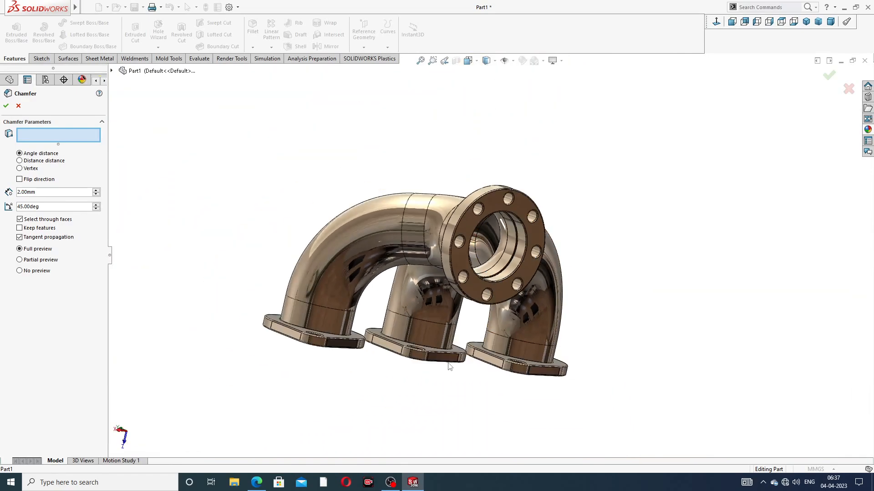
{"action": "middle_click_drag", "start_coordinate": [449, 366], "coordinate": [421, 307]}
{"action": "scroll", "coordinate": [422, 308], "scroll_direction": "down", "scroll_amount": 3}
{"action": "scroll", "coordinate": [438, 255], "scroll_direction": "down", "scroll_amount": 5}
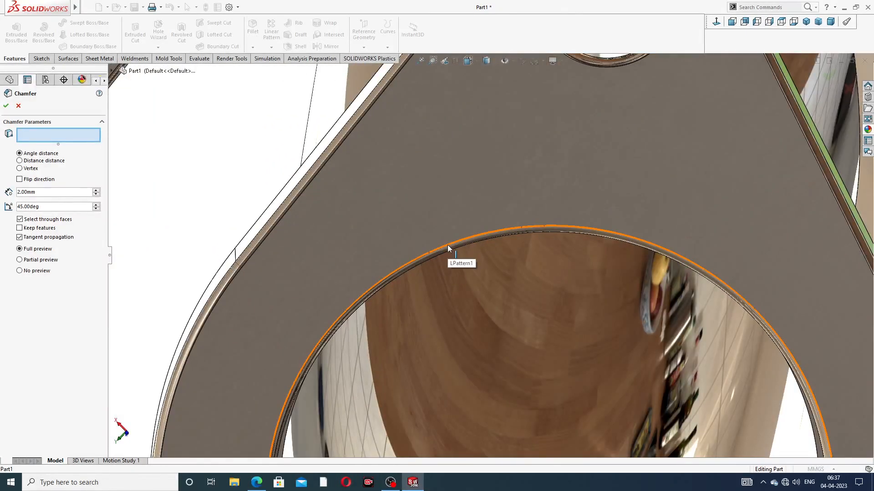
{"action": "left_click", "coordinate": [446, 244]}
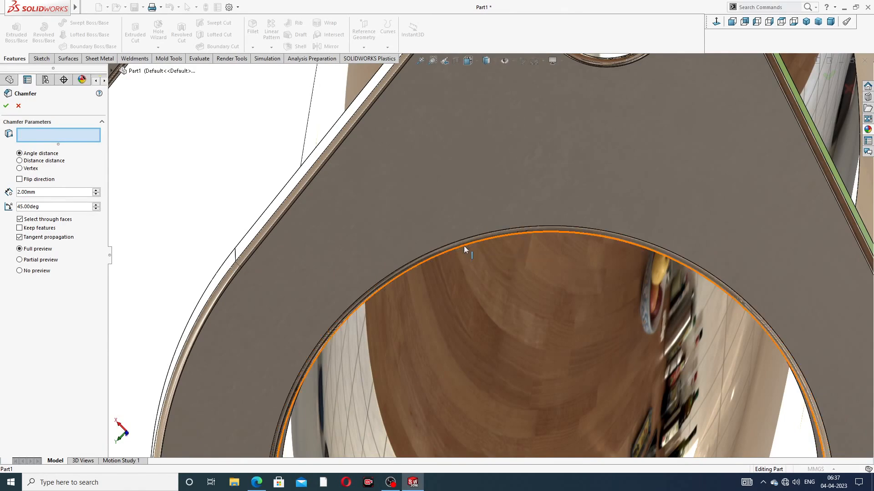
{"action": "left_click", "coordinate": [466, 249]}
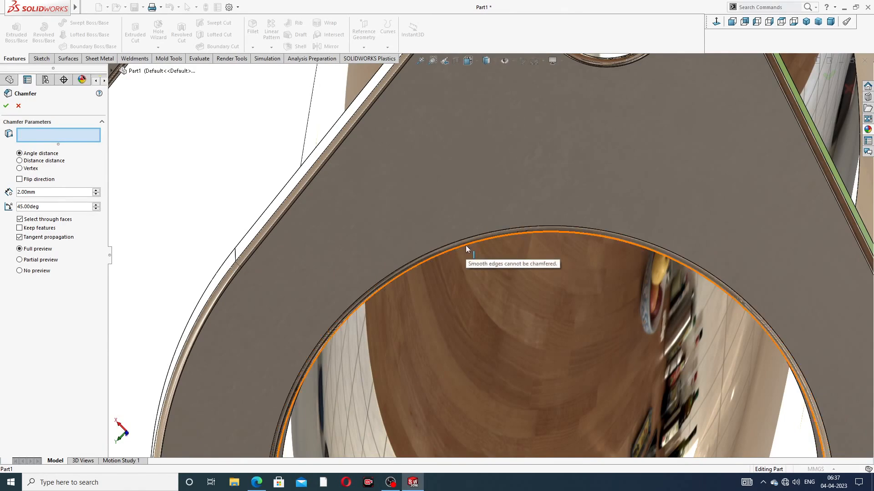
{"action": "scroll", "coordinate": [531, 261], "scroll_direction": "up", "scroll_amount": 4}
{"action": "scroll", "coordinate": [635, 264], "scroll_direction": "up", "scroll_amount": 5}
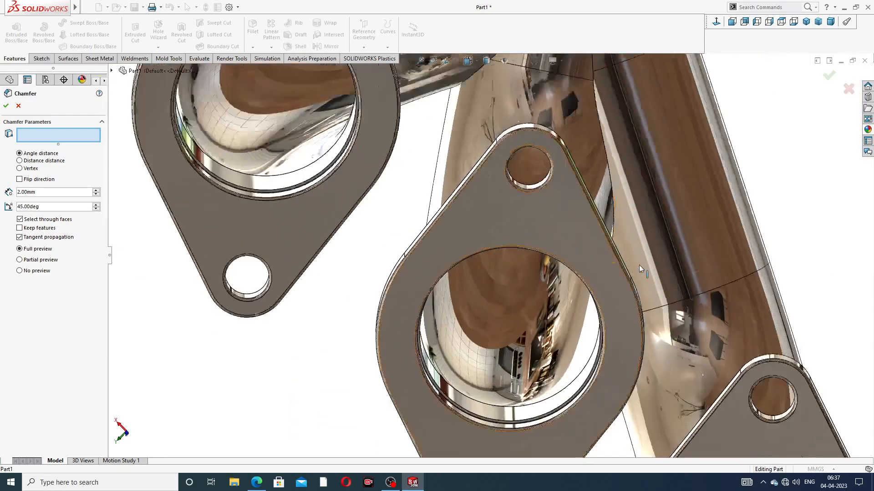
Examine the mounting flanges, round flange and pipes for edges suitable for the 2 mm chamfer, and cancel the chamfer
{"action": "middle_click_drag", "start_coordinate": [639, 264], "coordinate": [603, 300]}
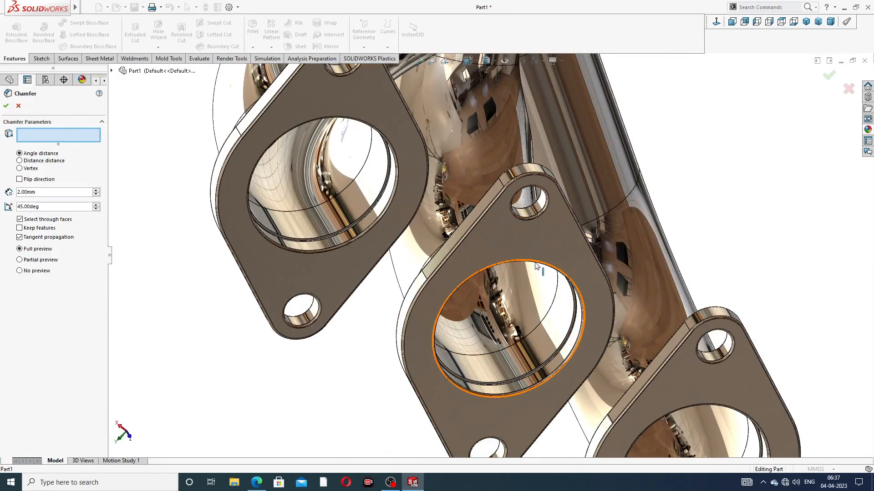
{"action": "scroll", "coordinate": [432, 214], "scroll_direction": "up", "scroll_amount": 4}
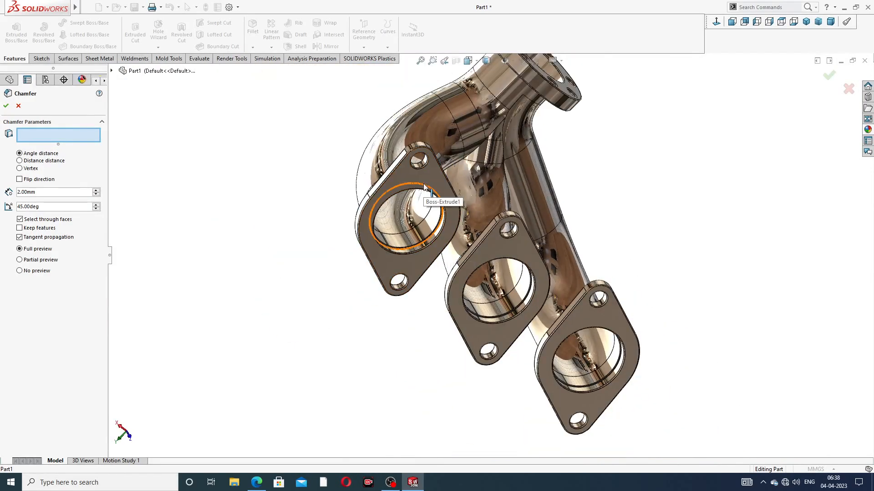
{"action": "middle_click_drag", "start_coordinate": [515, 173], "coordinate": [513, 289]}
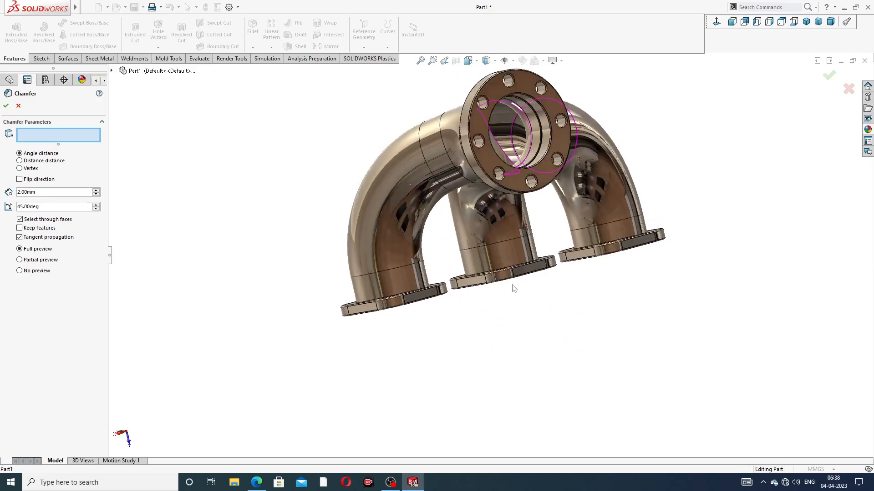
{"action": "middle_click_drag", "start_coordinate": [548, 123], "coordinate": [600, 145]}
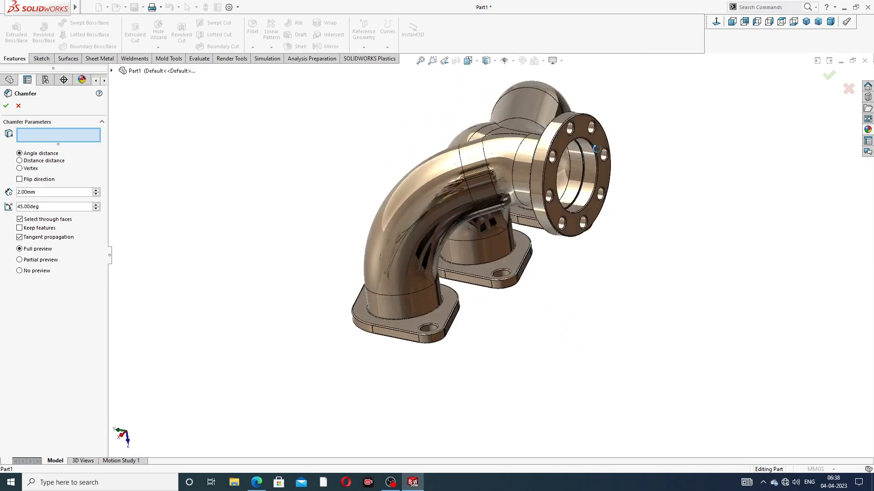
{"action": "scroll", "coordinate": [597, 145], "scroll_direction": "down", "scroll_amount": 6}
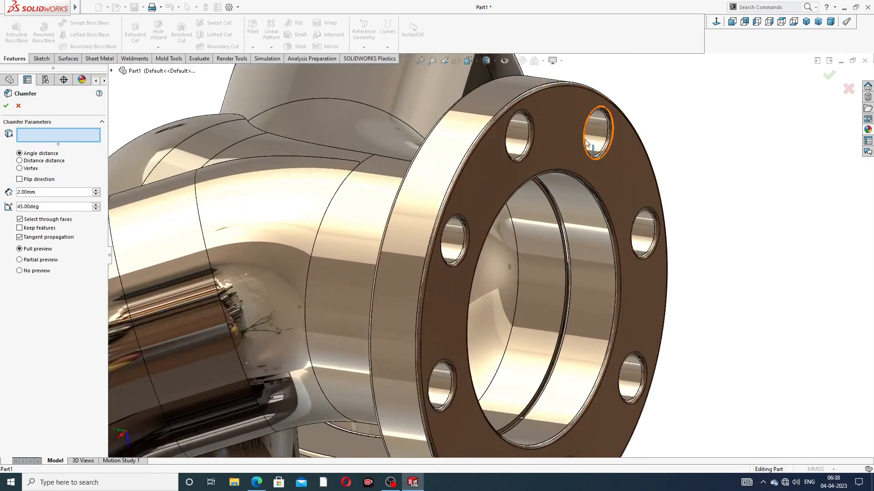
{"action": "scroll", "coordinate": [591, 146], "scroll_direction": "up", "scroll_amount": 6}
{"action": "middle_click_drag", "start_coordinate": [576, 149], "coordinate": [593, 152]}
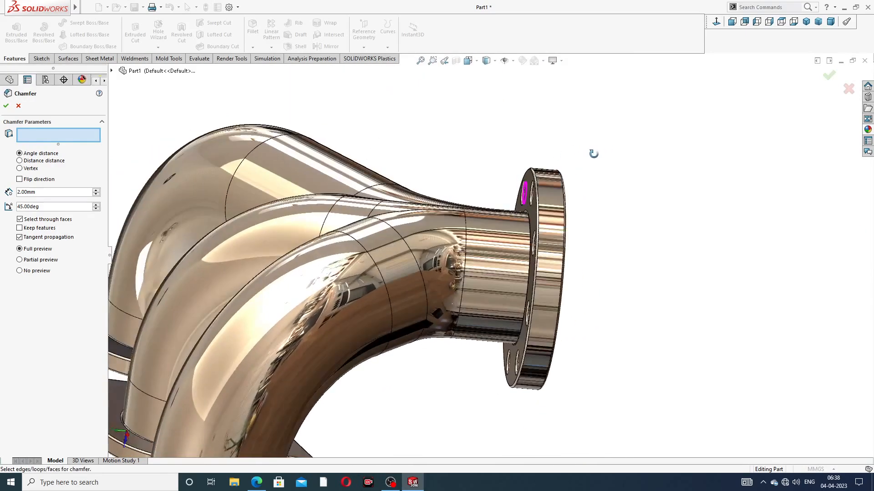
{"action": "scroll", "coordinate": [502, 195], "scroll_direction": "up", "scroll_amount": 5}
{"action": "middle_click_drag", "start_coordinate": [573, 278], "coordinate": [542, 312]}
{"action": "scroll", "coordinate": [444, 324], "scroll_direction": "down", "scroll_amount": 3}
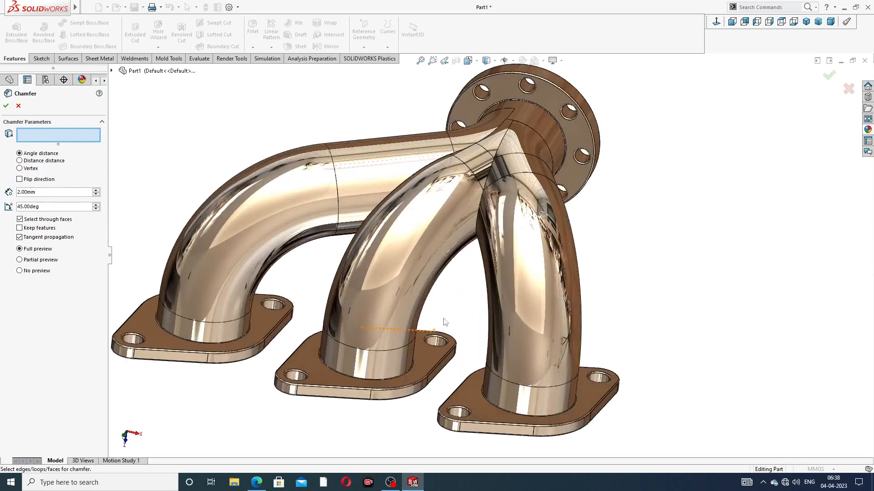
{"action": "left_click", "coordinate": [828, 75]}
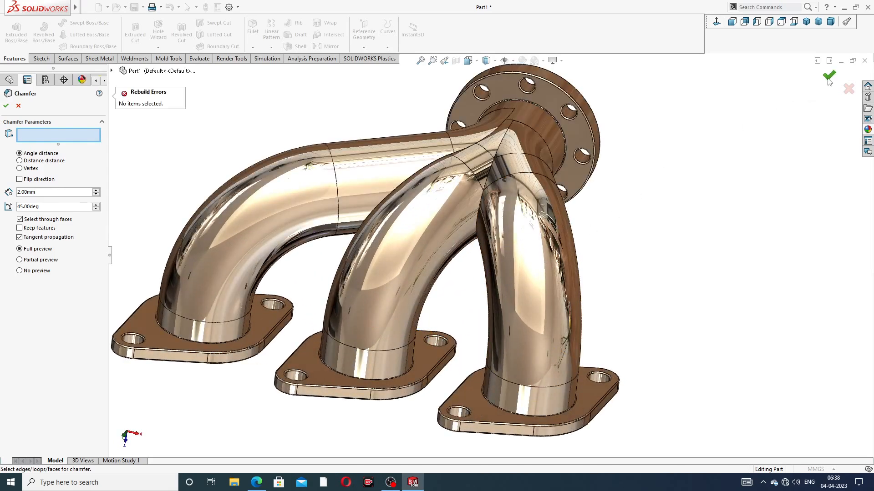
{"action": "left_click", "coordinate": [18, 106]}
Inspect the filleted manifold from several sides and show it in the isometric view
{"action": "scroll", "coordinate": [389, 211], "scroll_direction": "up", "scroll_amount": 3}
{"action": "middle_click_drag", "start_coordinate": [394, 216], "coordinate": [454, 175]}
{"action": "scroll", "coordinate": [496, 260], "scroll_direction": "down", "scroll_amount": 3}
{"action": "middle_click_drag", "start_coordinate": [497, 261], "coordinate": [487, 324]}
{"action": "scroll", "coordinate": [486, 324], "scroll_direction": "down", "scroll_amount": 3}
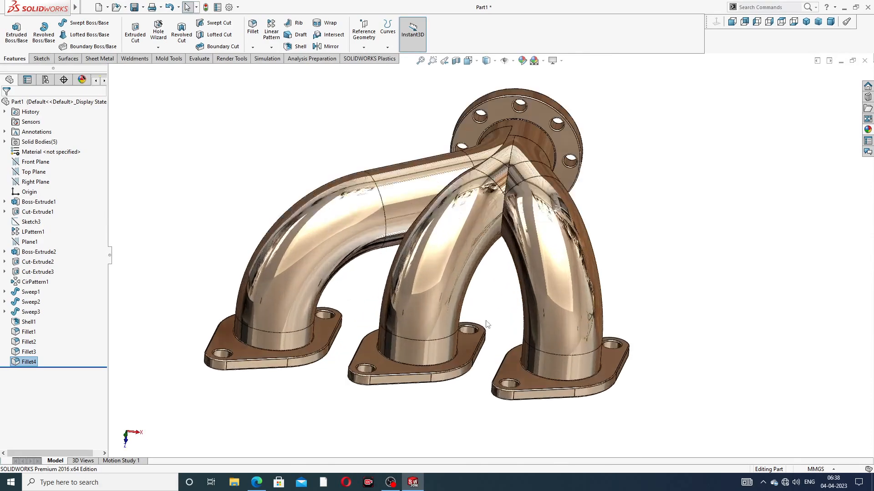
{"action": "middle_click_drag", "start_coordinate": [542, 166], "coordinate": [505, 250]}
{"action": "scroll", "coordinate": [456, 133], "scroll_direction": "down", "scroll_amount": 2}
{"action": "scroll", "coordinate": [587, 284], "scroll_direction": "up", "scroll_amount": 2}
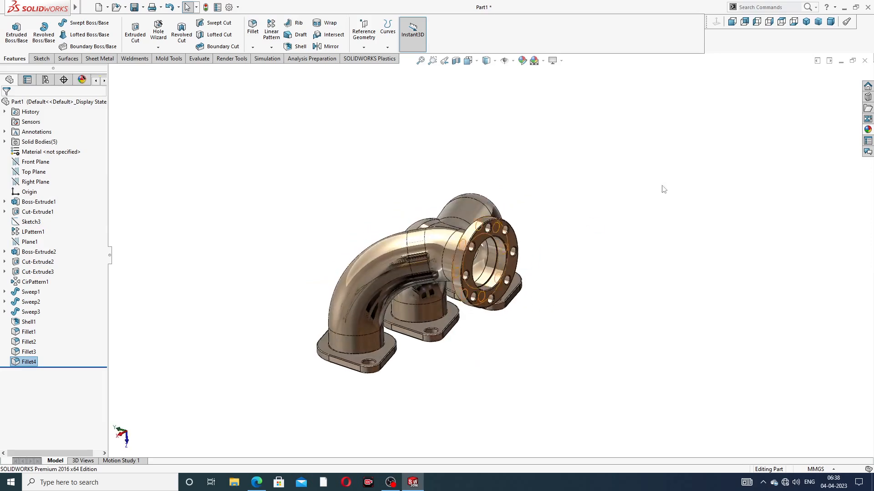
{"action": "left_click", "coordinate": [806, 22]}
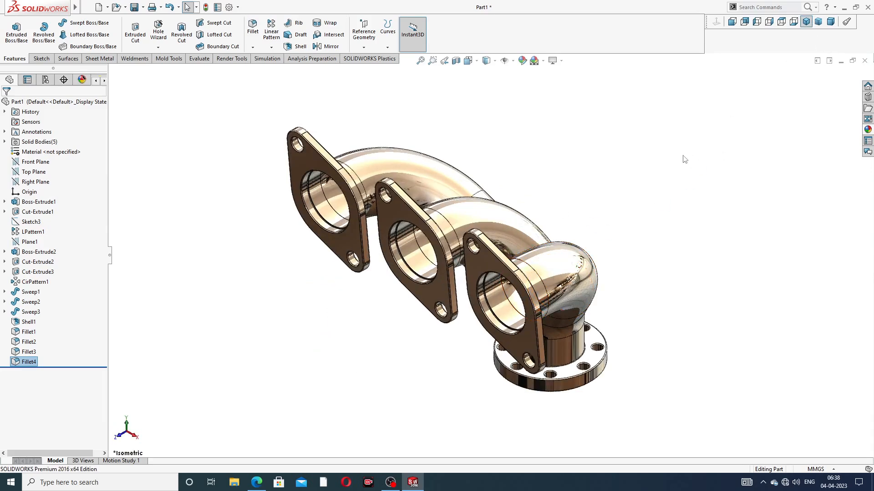
Compare the manifold, seen from its round-flange side, with the exhaust manifold PDF drawing in the browser and rebuild the part
{"action": "middle_click_drag", "start_coordinate": [687, 159], "coordinate": [524, 239]}
{"action": "scroll", "coordinate": [514, 275], "scroll_direction": "down", "scroll_amount": 2}
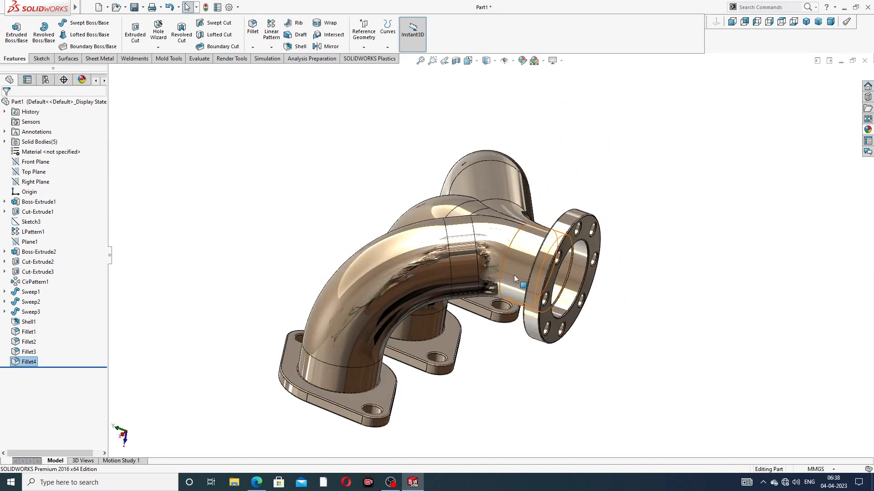
{"action": "middle_click_drag", "start_coordinate": [531, 289], "coordinate": [405, 258]}
{"action": "scroll", "coordinate": [405, 255], "scroll_direction": "down", "scroll_amount": 1}
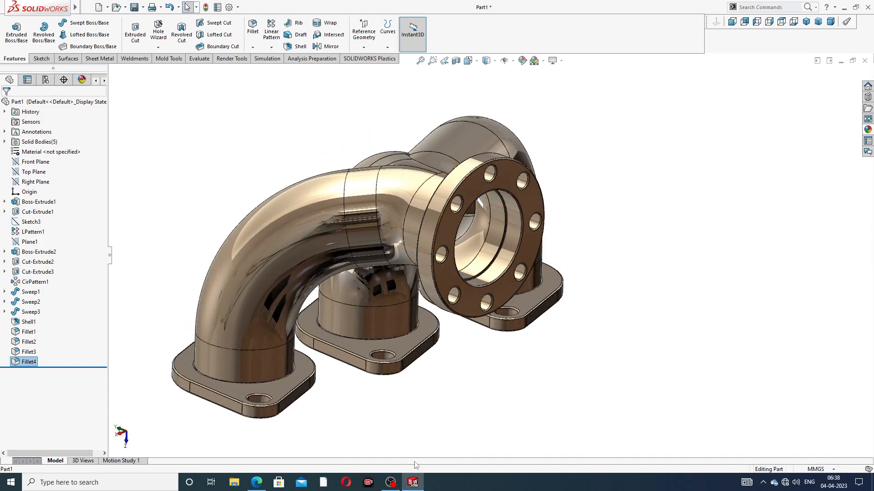
{"action": "left_click", "coordinate": [256, 483]}
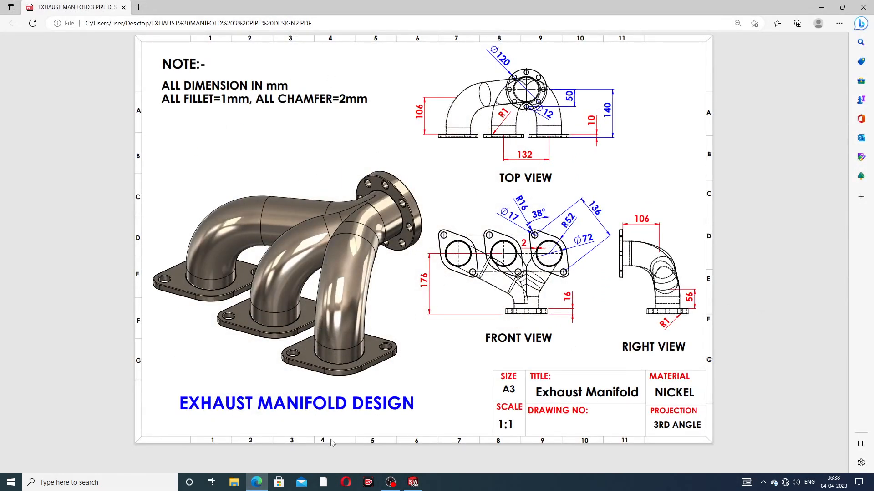
{"action": "left_click", "coordinate": [257, 484]}
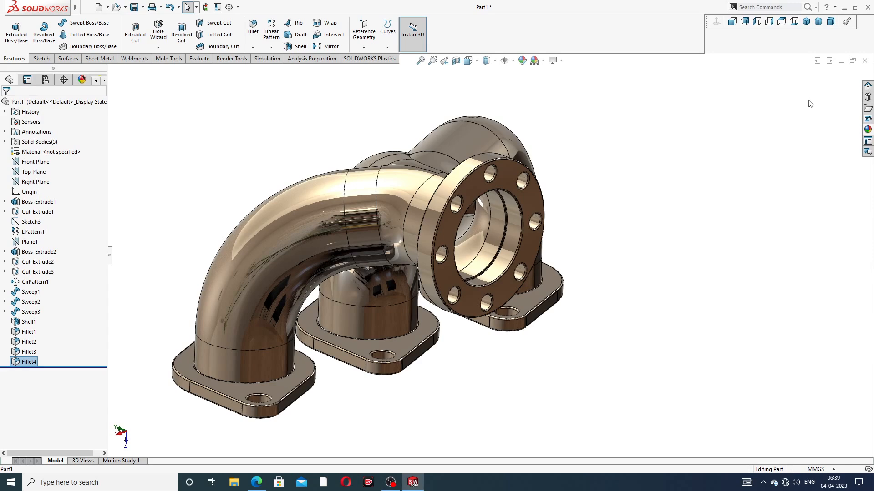
{"action": "key", "text": "ctrl+q"}
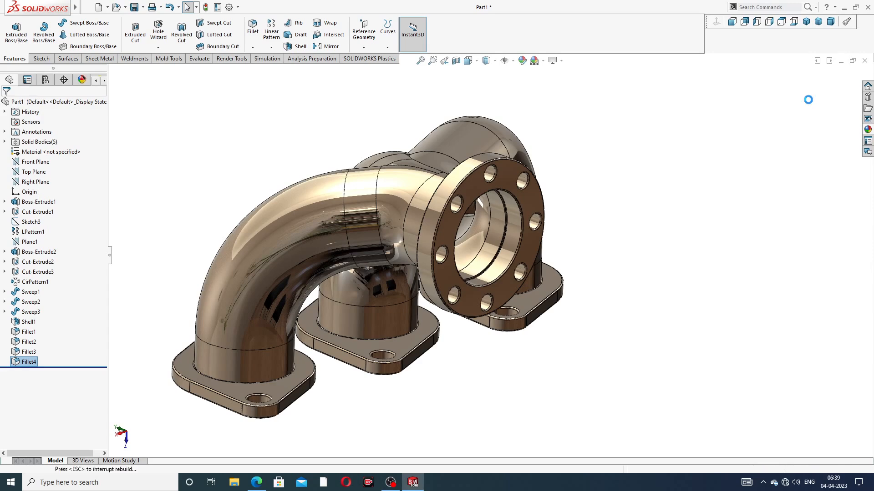
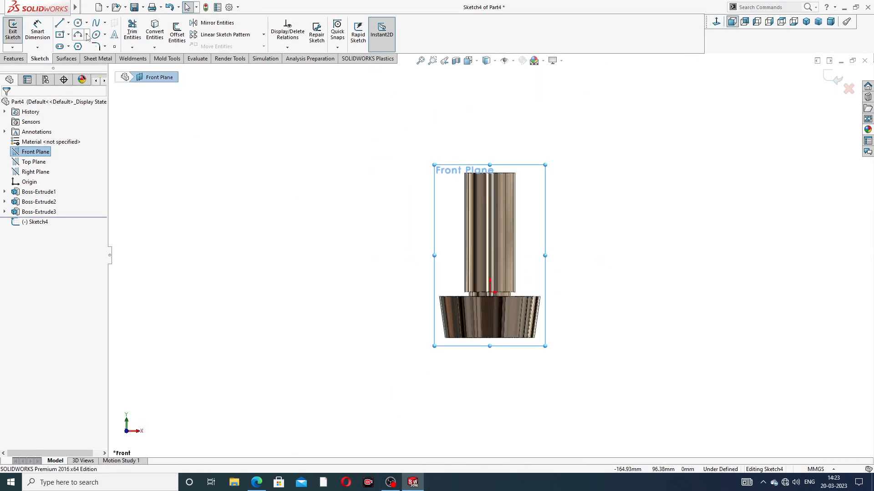
Sketch two concentric circles about 71.5 mm and 59.8 mm in diameter, centred about 40 mm directly below the origin
{"action": "left_click", "coordinate": [78, 23]}
{"action": "scroll", "coordinate": [495, 362], "scroll_direction": "down", "scroll_amount": 2}
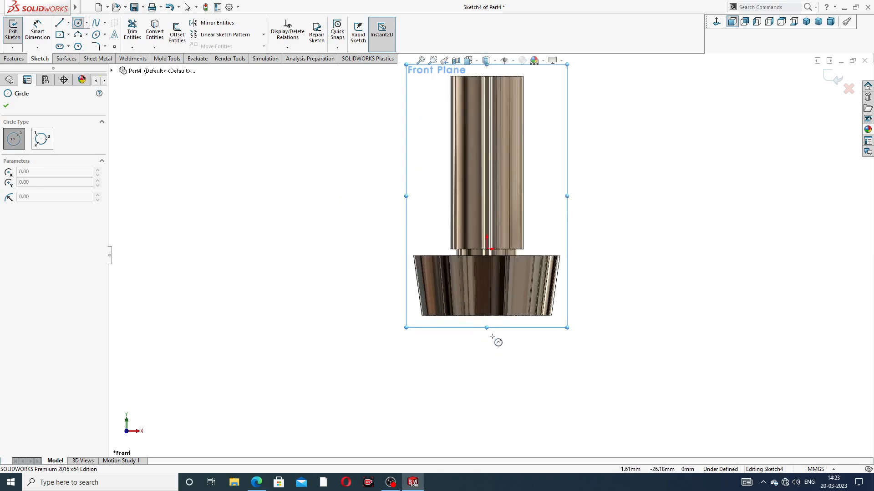
{"action": "left_click", "coordinate": [486, 383]}
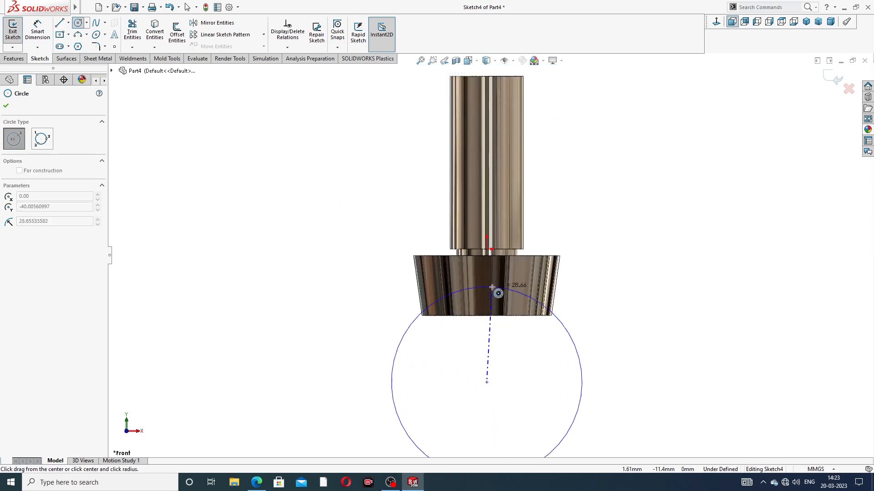
{"action": "left_click", "coordinate": [492, 264]}
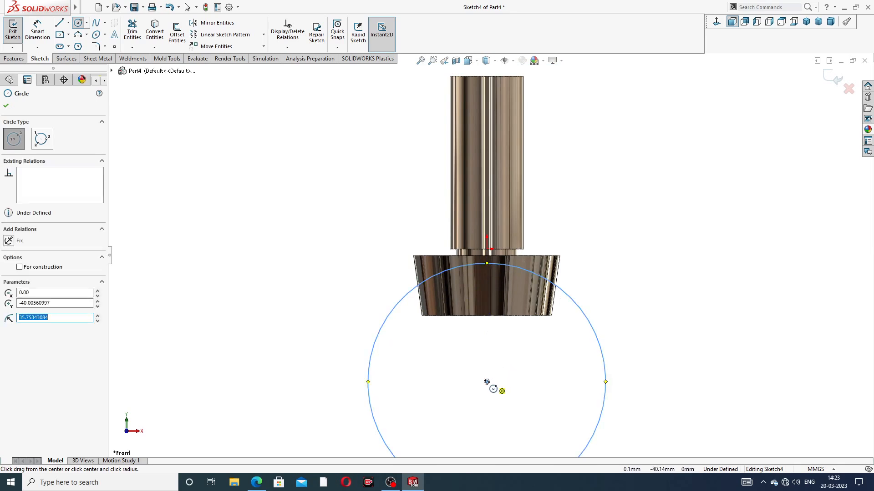
{"action": "left_click", "coordinate": [487, 382]}
{"action": "left_click", "coordinate": [496, 285]}
{"action": "right_click", "coordinate": [643, 139]}
{"action": "left_click", "coordinate": [662, 148]}
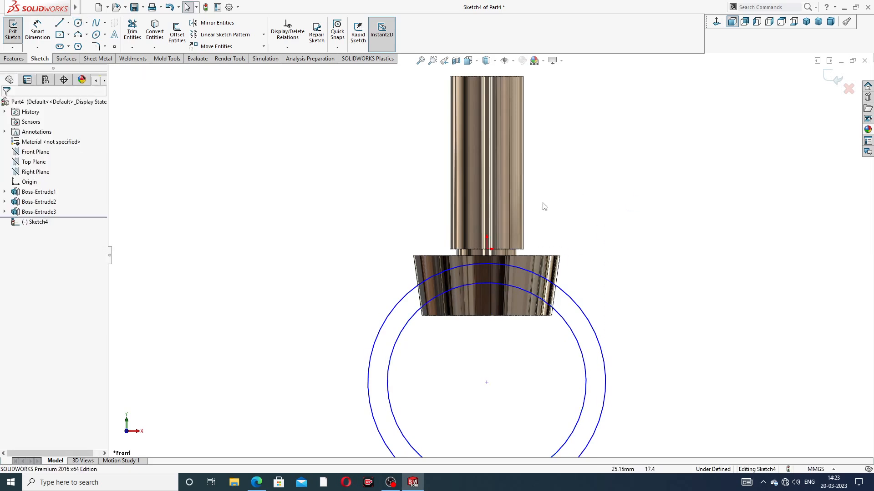
Add a vertical relation between the origin and the shared centre of the two circles
{"action": "left_click", "coordinate": [486, 250]}
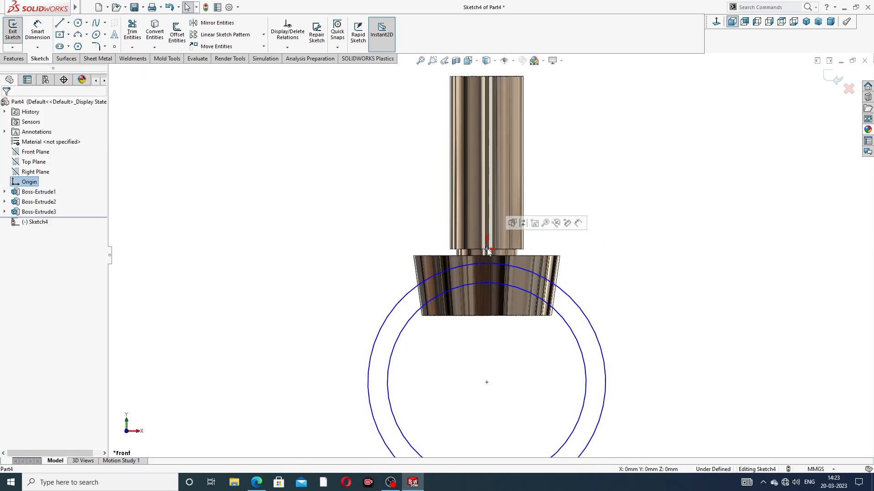
{"action": "left_click", "coordinate": [487, 383], "text": "ctrl"}
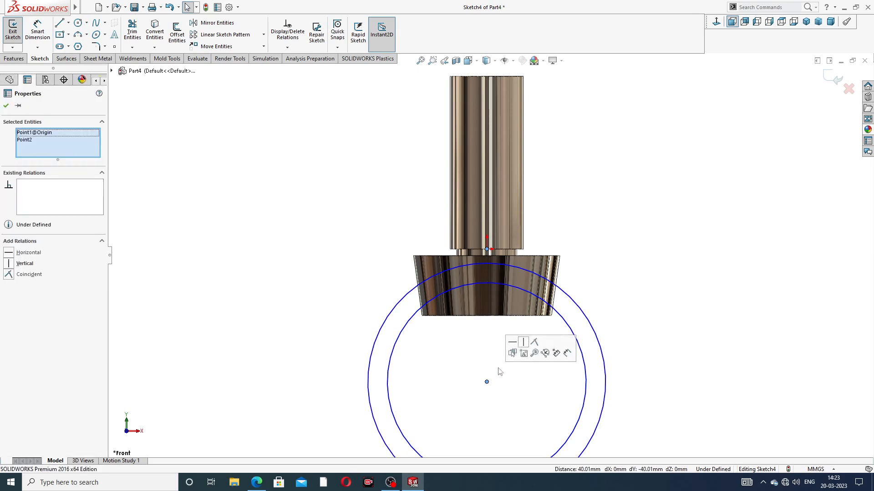
{"action": "left_click", "coordinate": [524, 347]}
{"action": "left_click", "coordinate": [603, 231]}
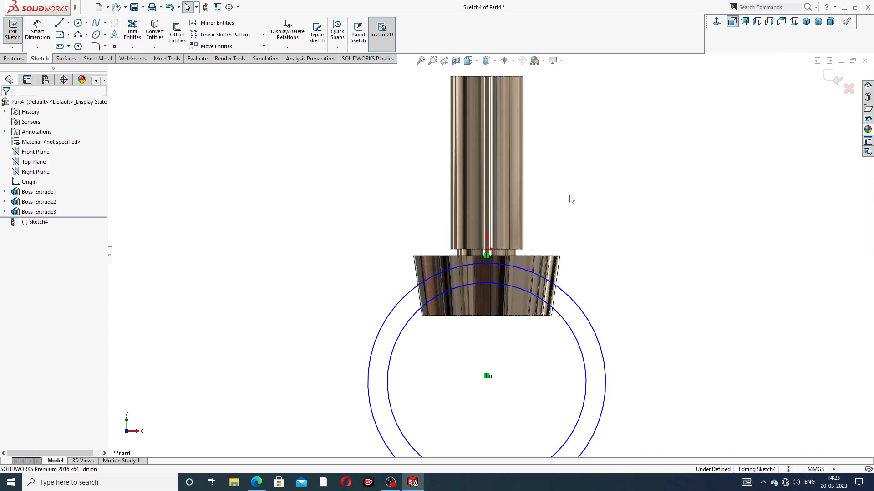
Dimension the outer circle to a diameter of 72 mm and the inner circle to 58 mm
{"action": "left_click", "coordinate": [38, 31]}
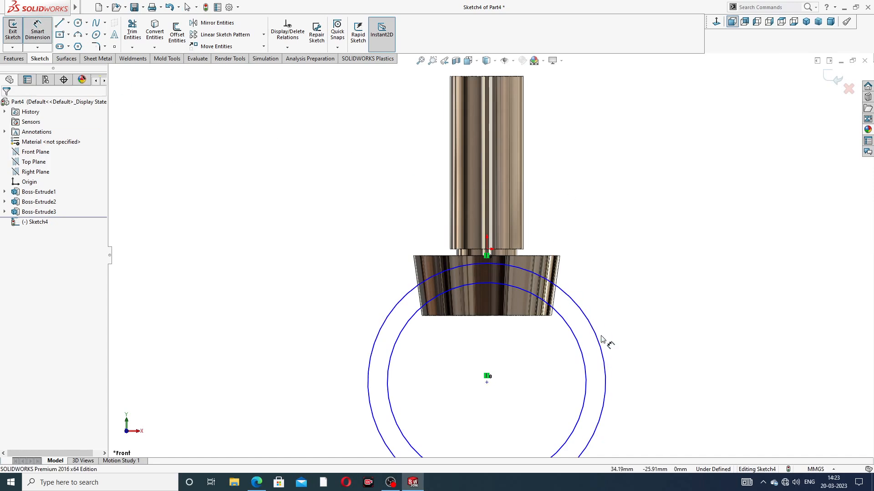
{"action": "scroll", "coordinate": [601, 339], "scroll_direction": "up", "scroll_amount": 1}
{"action": "left_click", "coordinate": [581, 327]}
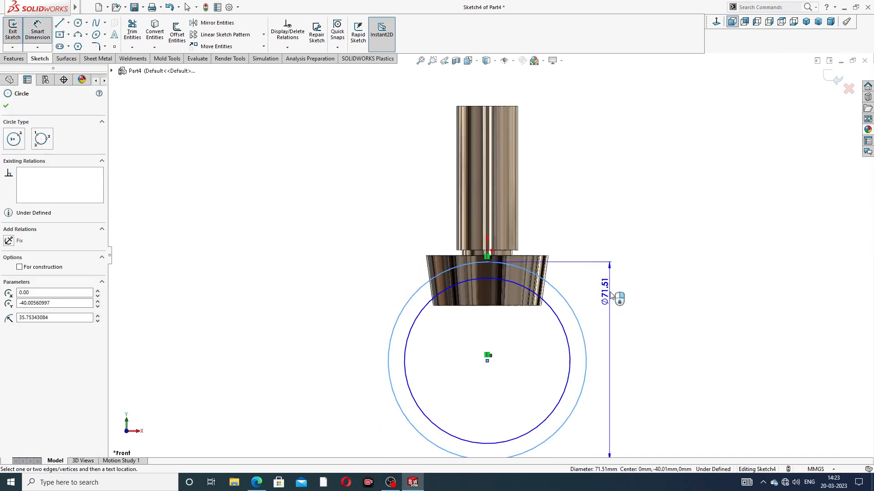
{"action": "left_click", "coordinate": [622, 257]}
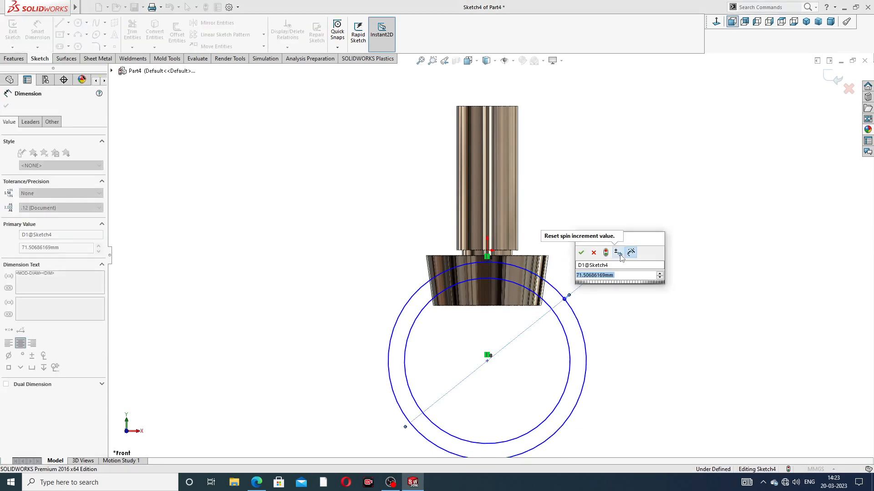
{"action": "type", "text": "72"}
{"action": "key", "text": "Return"}
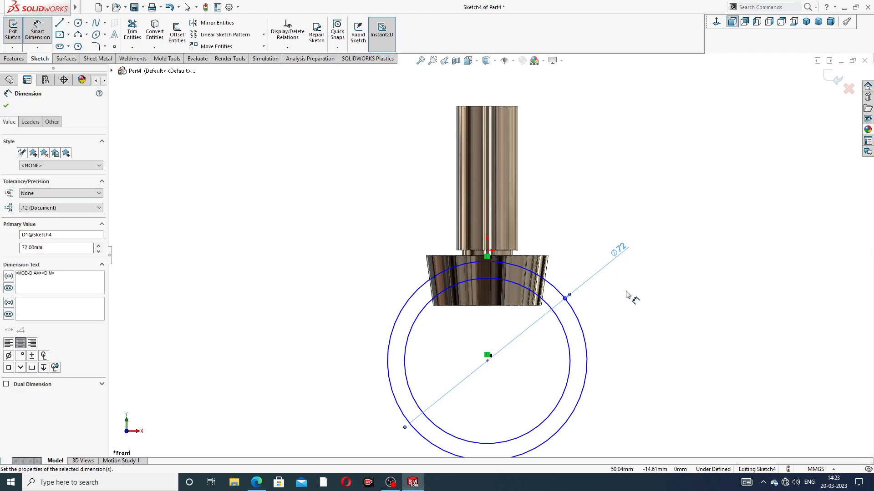
{"action": "left_click", "coordinate": [568, 346]}
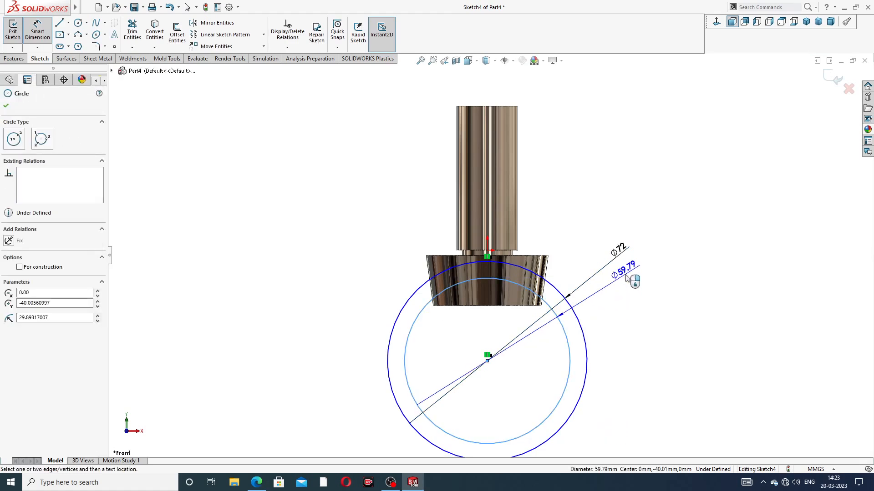
{"action": "left_click", "coordinate": [624, 276]}
{"action": "type", "text": "58"}
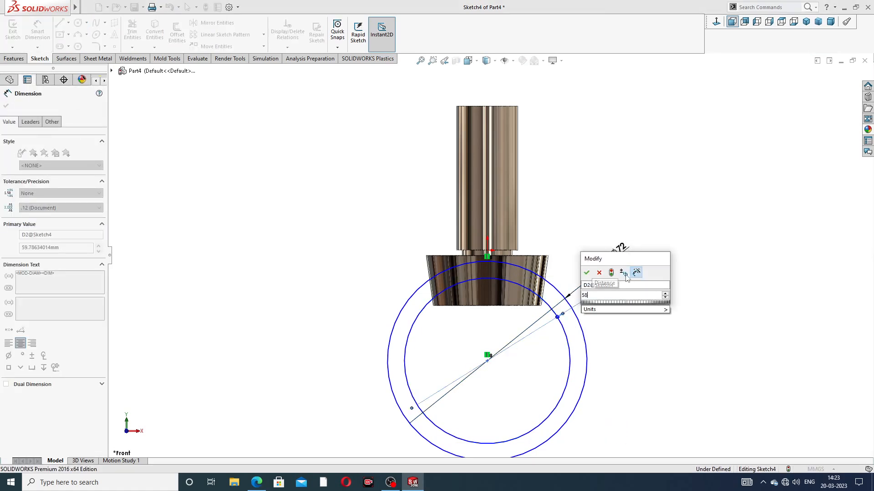
{"action": "key", "text": "Return"}
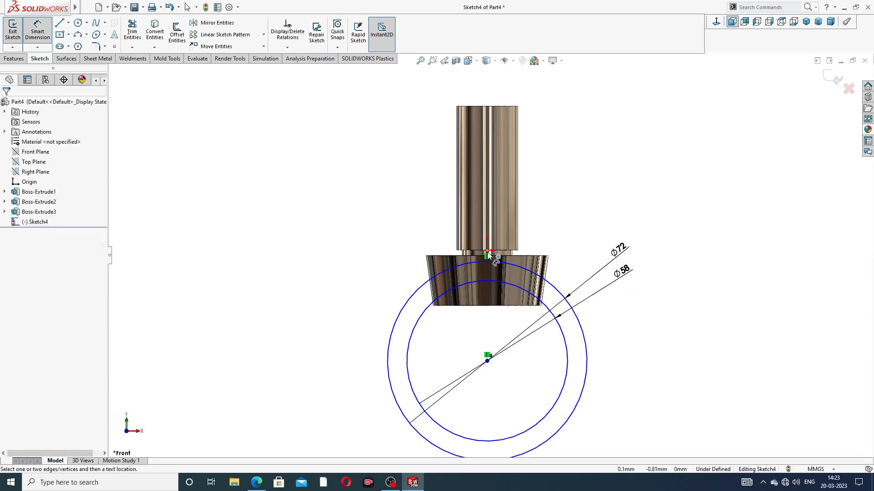
Dimension the vertical distance from the origin to the circles' centre as 38 mm and leave the dimension command
{"action": "left_click", "coordinate": [487, 254]}
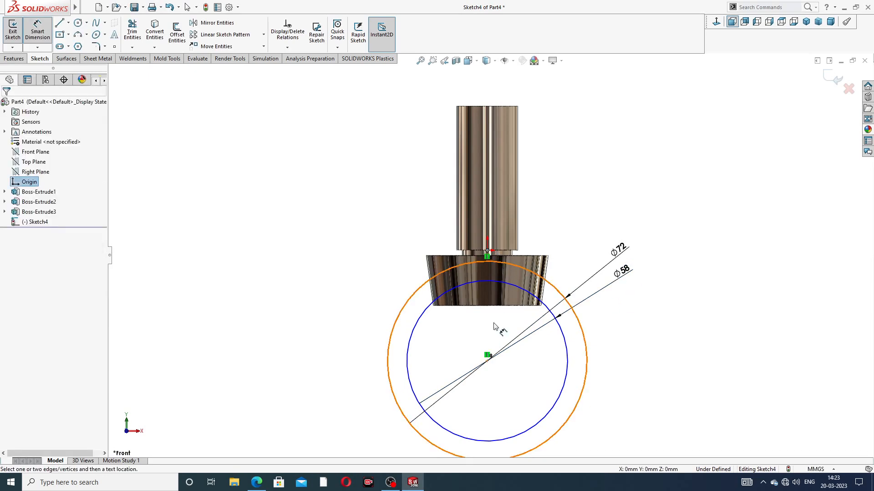
{"action": "left_click", "coordinate": [487, 362]}
{"action": "left_click", "coordinate": [609, 307]}
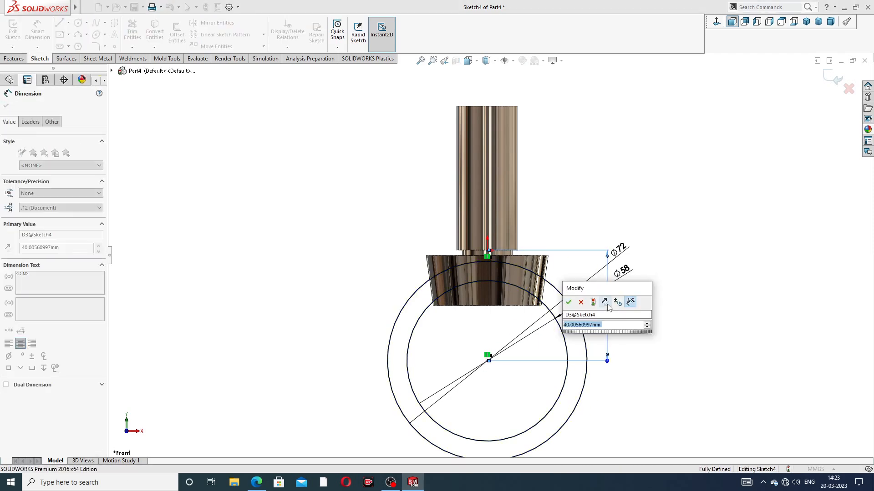
{"action": "type", "text": "38"}
{"action": "key", "text": "Return"}
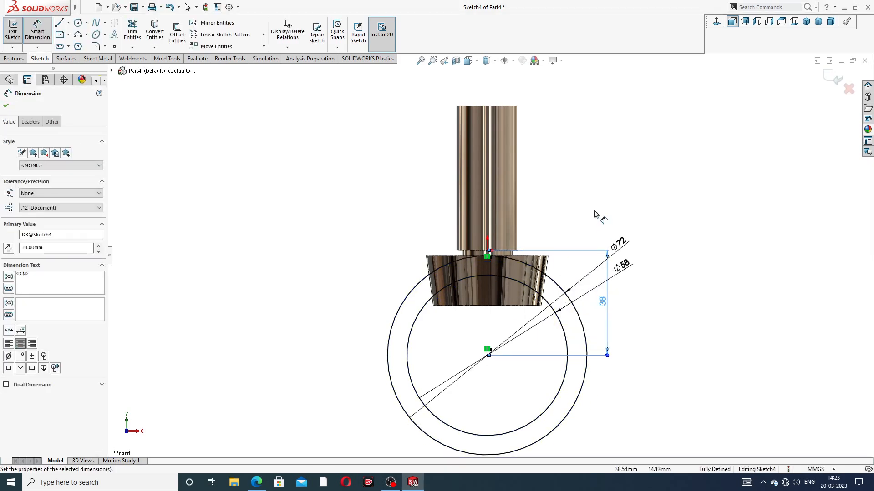
{"action": "key", "text": "Escape"}
{"action": "right_click", "coordinate": [596, 191]}
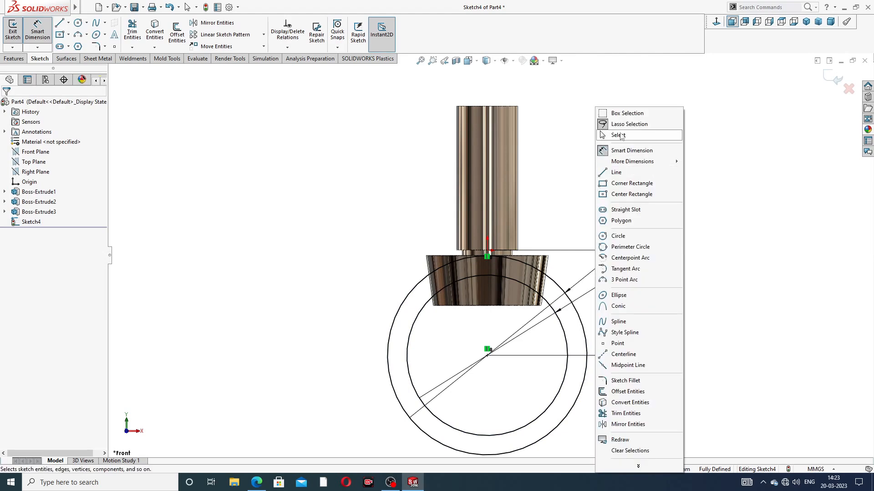
{"action": "left_click", "coordinate": [620, 136]}
{"action": "key", "text": "f"}
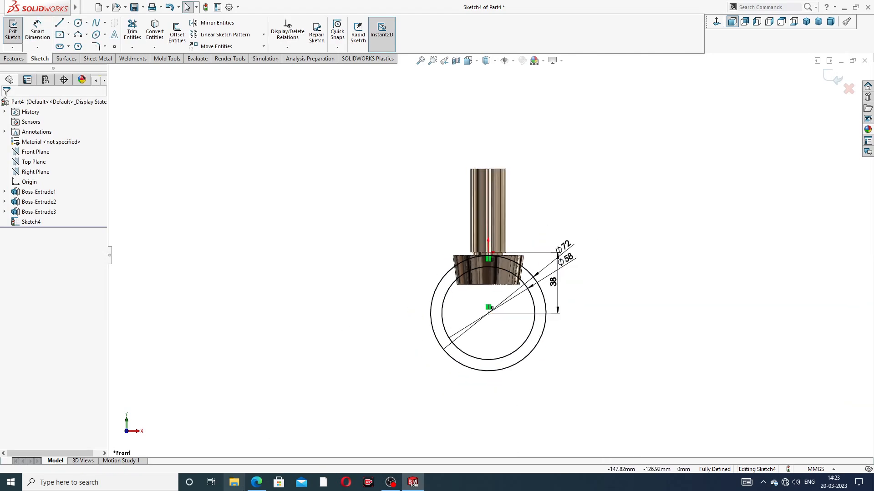
Check the eye bolt PDF drawing in the browser and extrude the ring sketch 16 mm with the Mid Plane end condition, merged with the body
{"action": "left_click", "coordinate": [257, 483]}
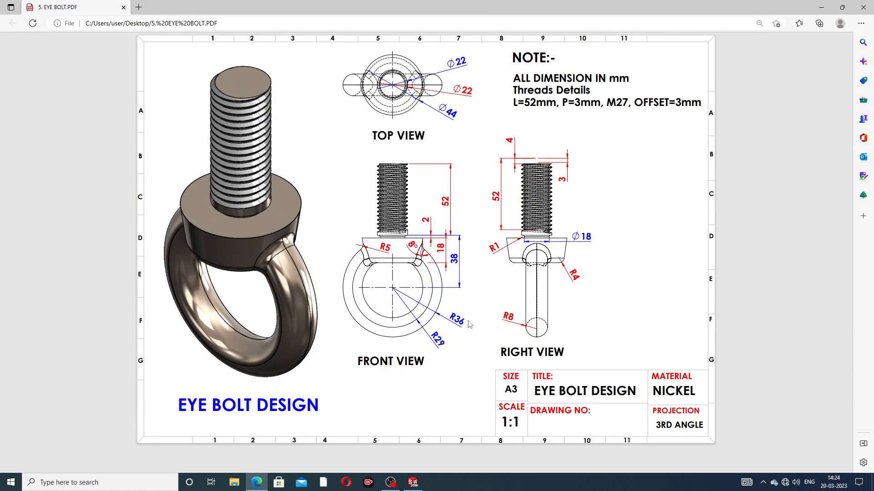
{"action": "left_click", "coordinate": [413, 482]}
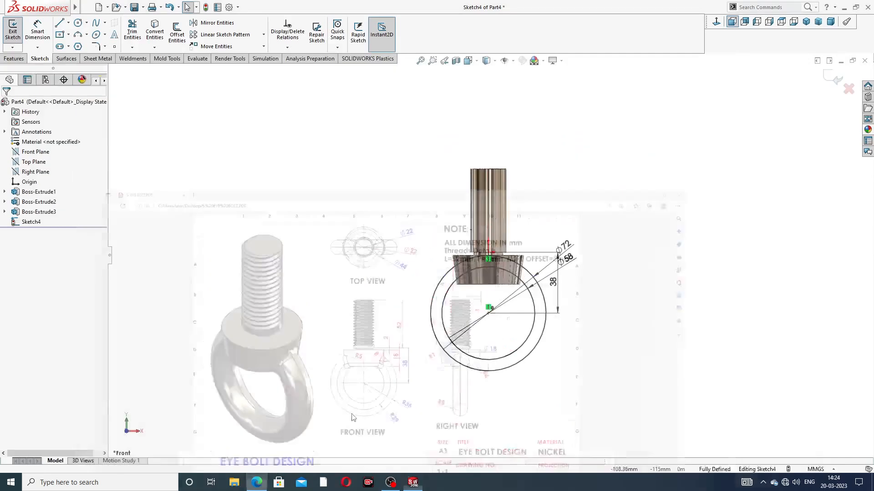
{"action": "left_click", "coordinate": [14, 59]}
{"action": "left_click", "coordinate": [17, 36]}
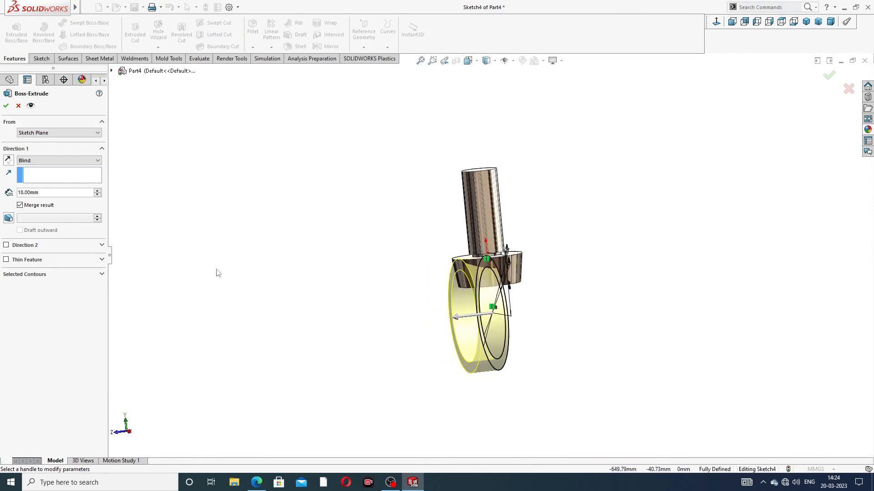
{"action": "left_click", "coordinate": [88, 161]}
{"action": "left_click", "coordinate": [60, 204]}
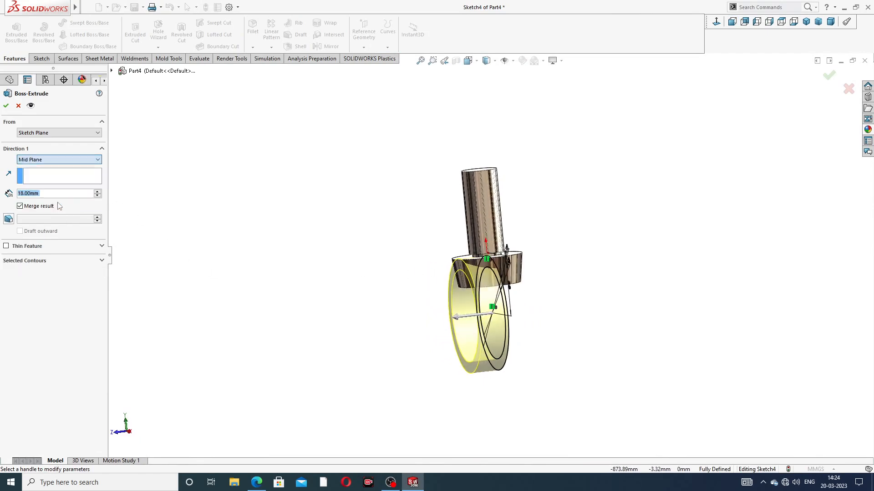
{"action": "type", "text": "1"}
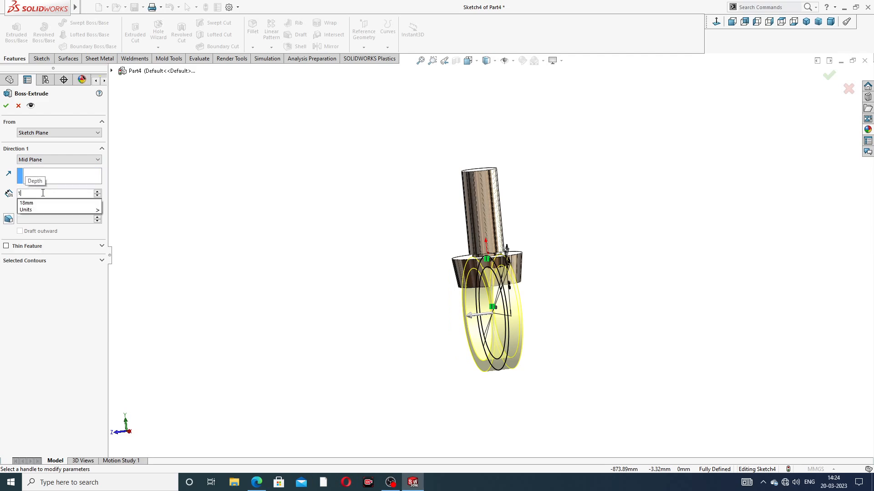
{"action": "type", "text": "6"}
{"action": "key", "text": "Return"}
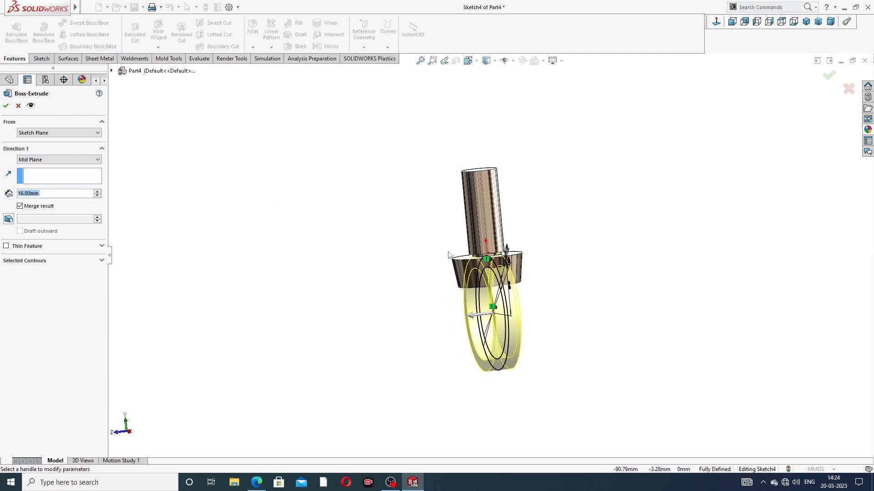
{"action": "mouse_move", "coordinate": [395, 244]}
{"action": "middle_mouse_down"}
{"action": "mouse_move", "coordinate": [416, 275]}
{"action": "mouse_move", "coordinate": [404, 260]}
{"action": "mouse_move", "coordinate": [391, 261]}
{"action": "middle_mouse_up"}
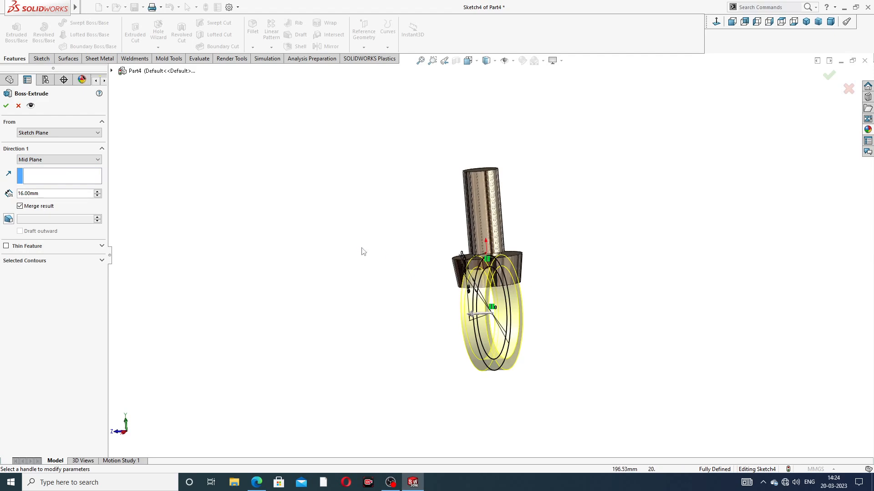
{"action": "left_click", "coordinate": [6, 106]}
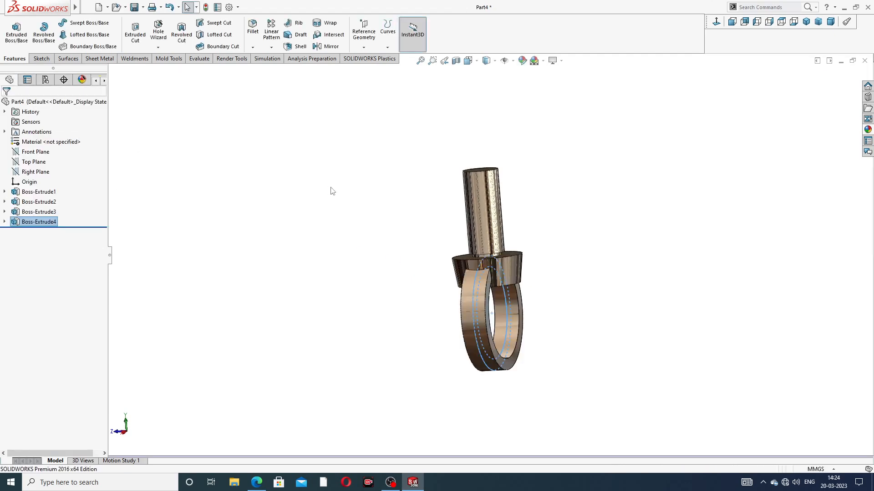
{"action": "middle_click_drag", "start_coordinate": [530, 244], "coordinate": [487, 326]}
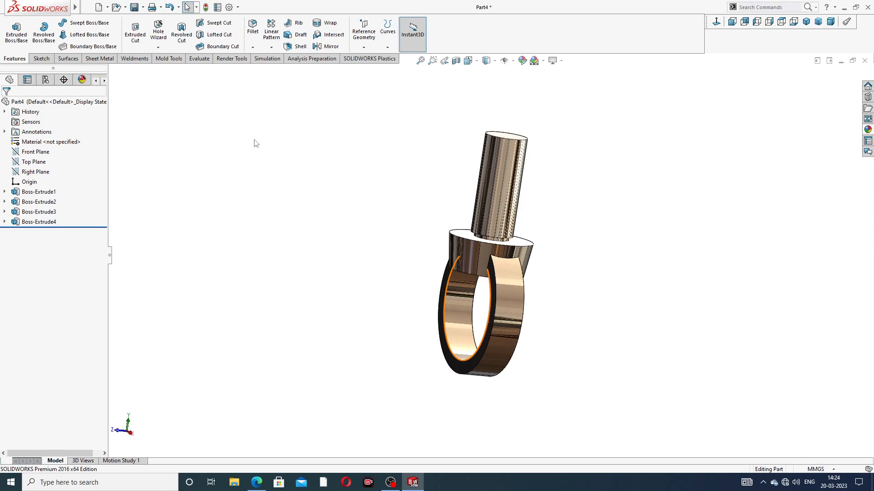
{"action": "left_click", "coordinate": [253, 28]}
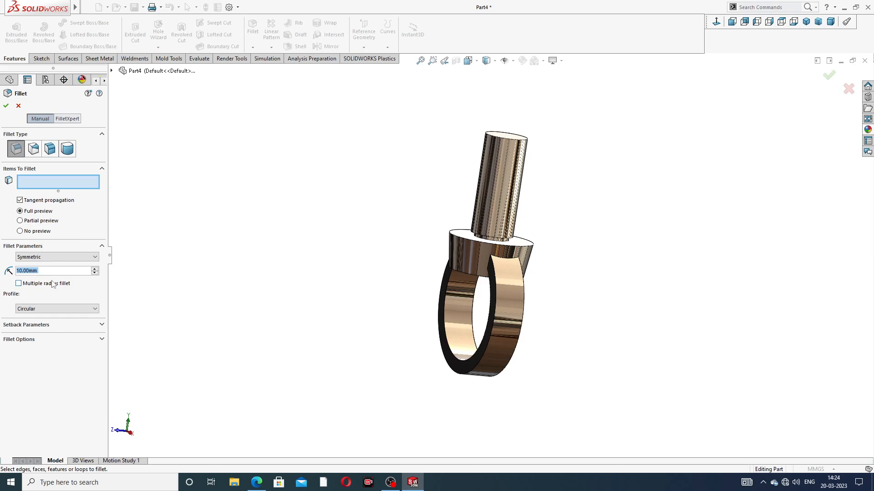
{"action": "type", "text": "8"}
{"action": "key", "text": "Return"}
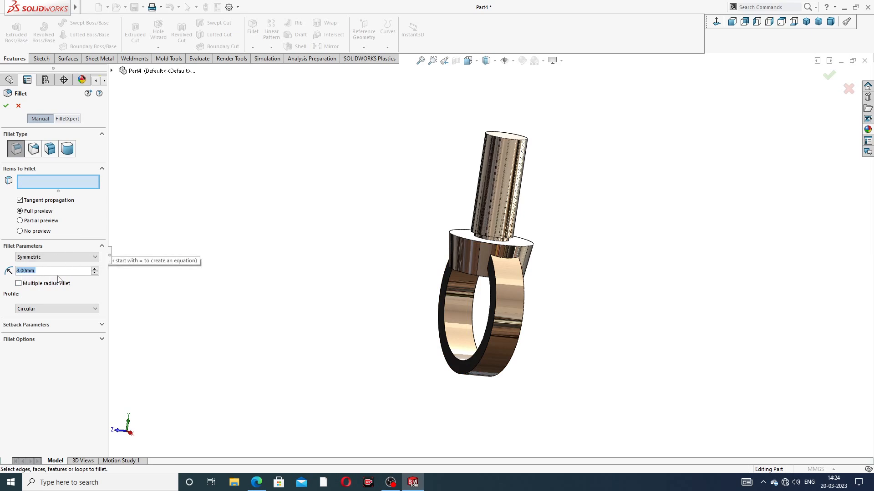
{"action": "type", "text": "7."}
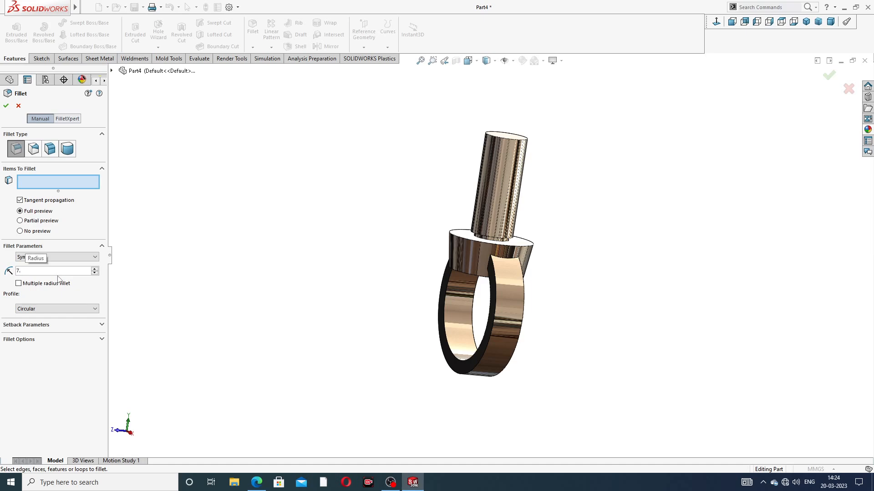
{"action": "type", "text": "5"}
{"action": "key", "text": "Return"}
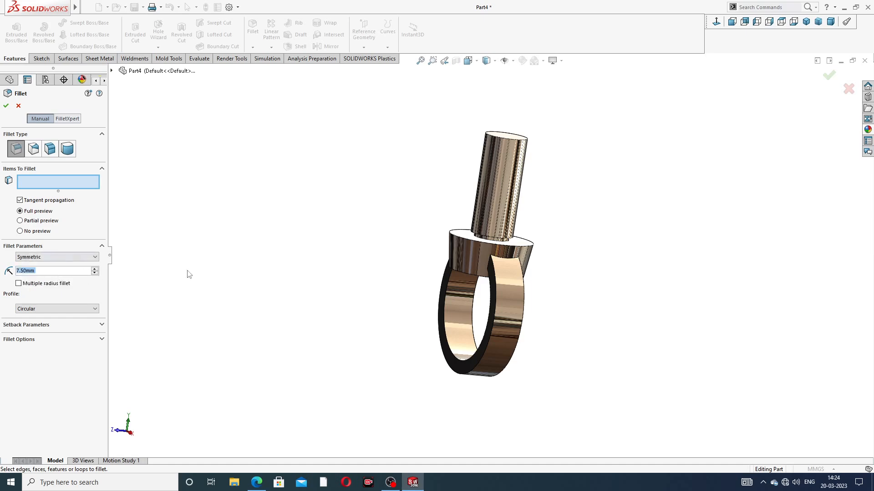
{"action": "middle_click_drag", "start_coordinate": [507, 264], "coordinate": [523, 278]}
{"action": "scroll", "coordinate": [522, 297], "scroll_direction": "down", "scroll_amount": 3}
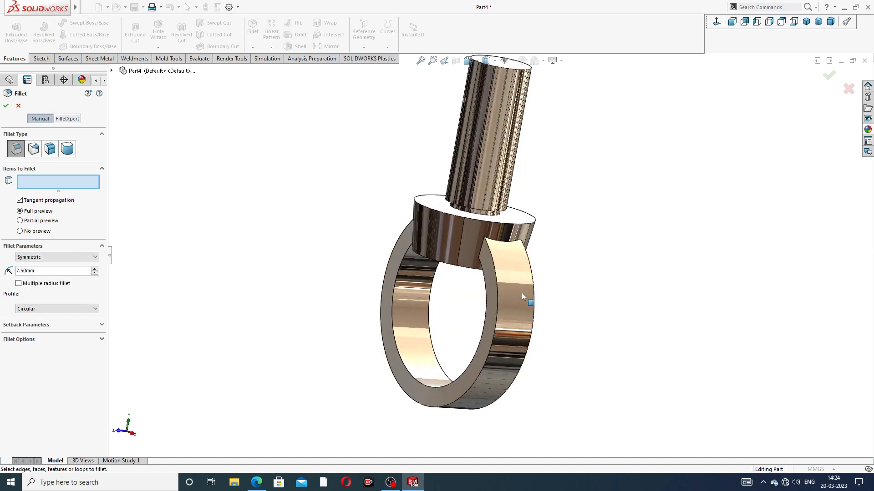
{"action": "scroll", "coordinate": [501, 262], "scroll_direction": "down", "scroll_amount": 2}
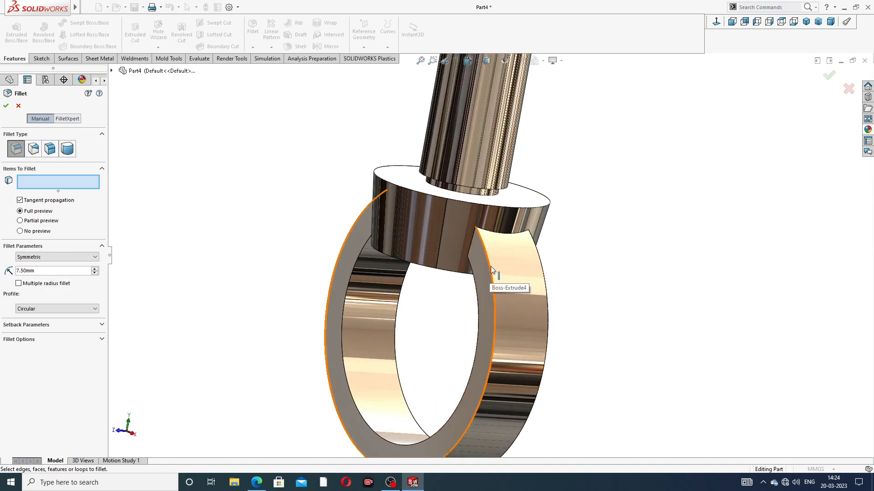
{"action": "left_click", "coordinate": [492, 271]}
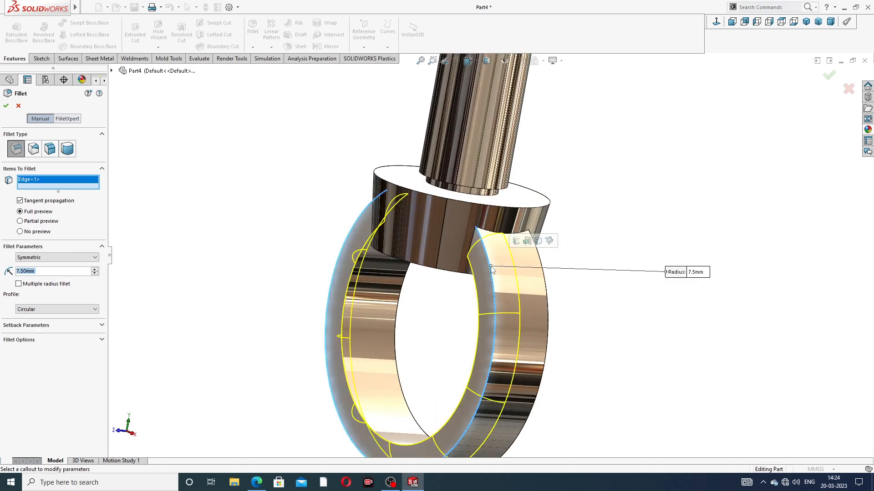
{"action": "left_click", "coordinate": [476, 292]}
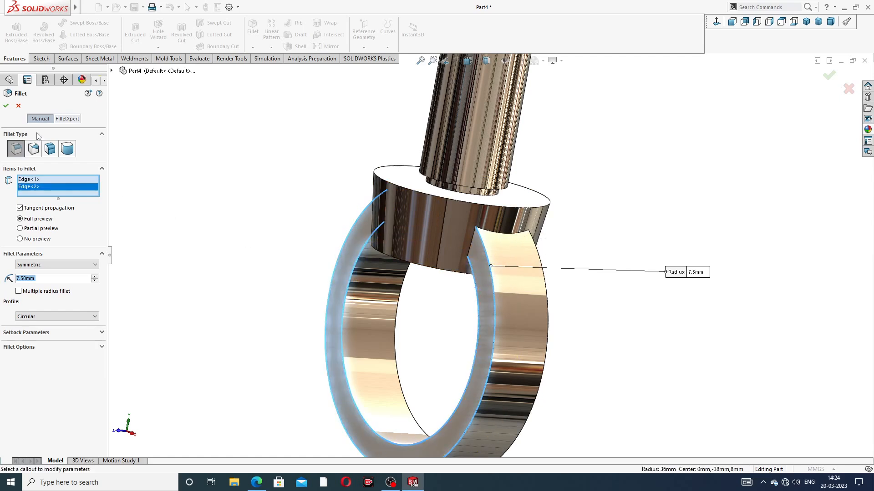
{"action": "left_click", "coordinate": [18, 105]}
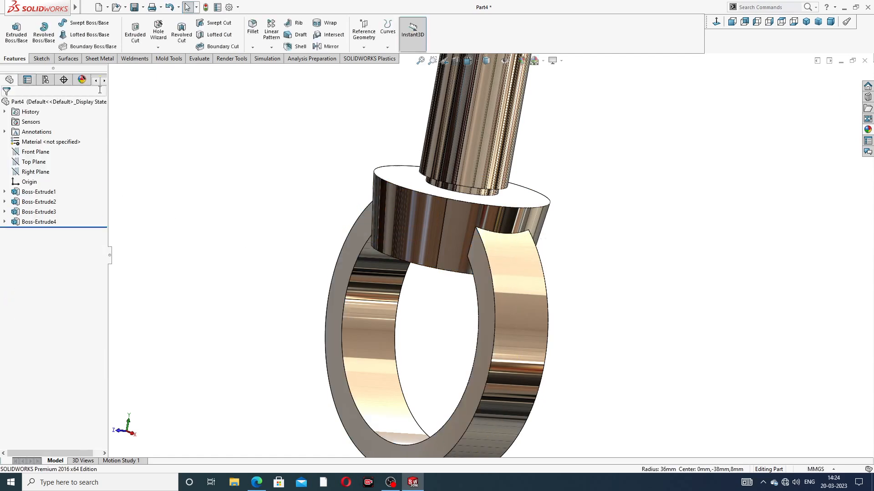
Fillet the inner and outer circular edges on both sides of the ring with a 7 mm symmetric radius
{"action": "left_click", "coordinate": [253, 28]}
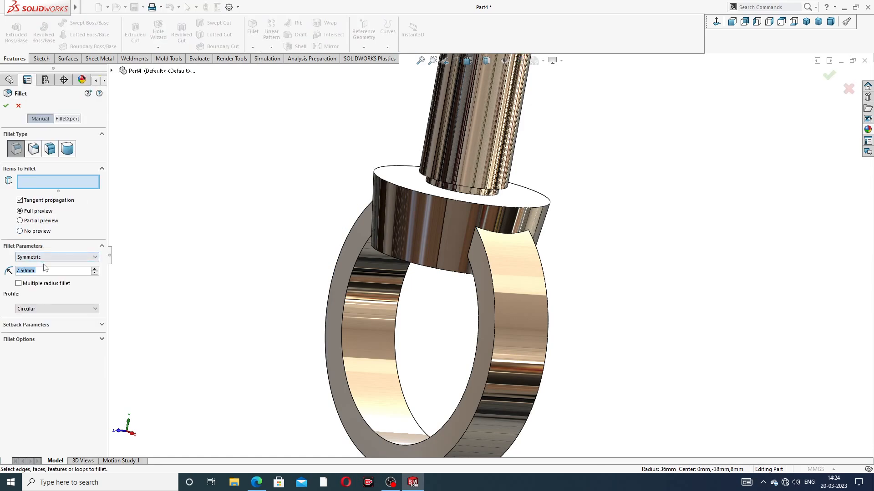
{"action": "type", "text": "7"}
{"action": "key", "text": "Return"}
{"action": "left_click", "coordinate": [489, 270]}
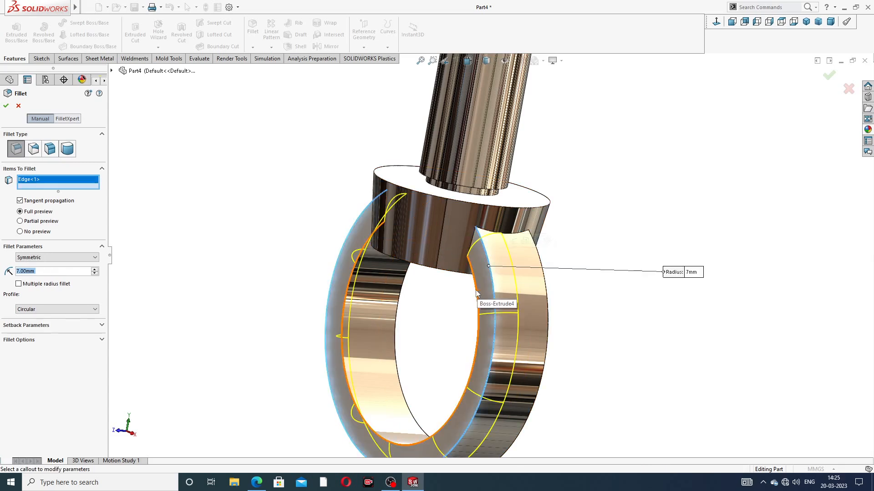
{"action": "left_click", "coordinate": [500, 295]}
{"action": "scroll", "coordinate": [501, 295], "scroll_direction": "up", "scroll_amount": 3}
{"action": "middle_click_drag", "start_coordinate": [542, 297], "coordinate": [469, 263]}
{"action": "left_click", "coordinate": [516, 284]}
{"action": "scroll", "coordinate": [469, 280], "scroll_direction": "up", "scroll_amount": 3}
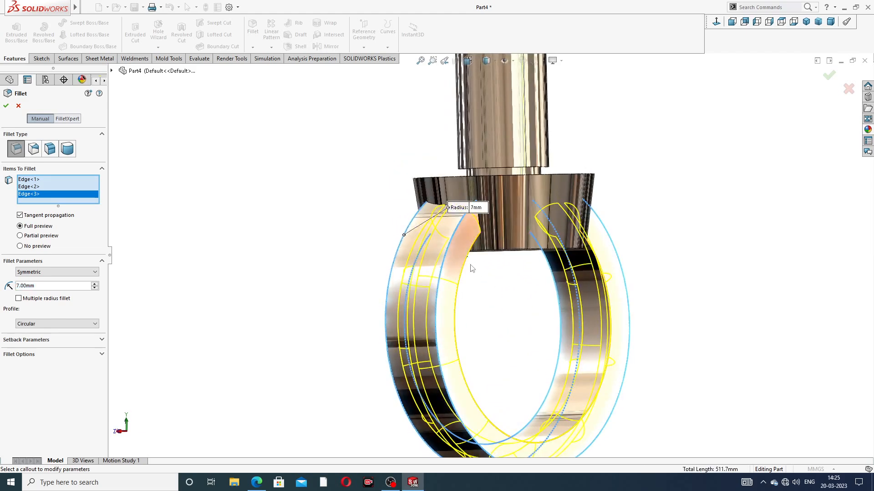
{"action": "scroll", "coordinate": [473, 275], "scroll_direction": "up", "scroll_amount": 3}
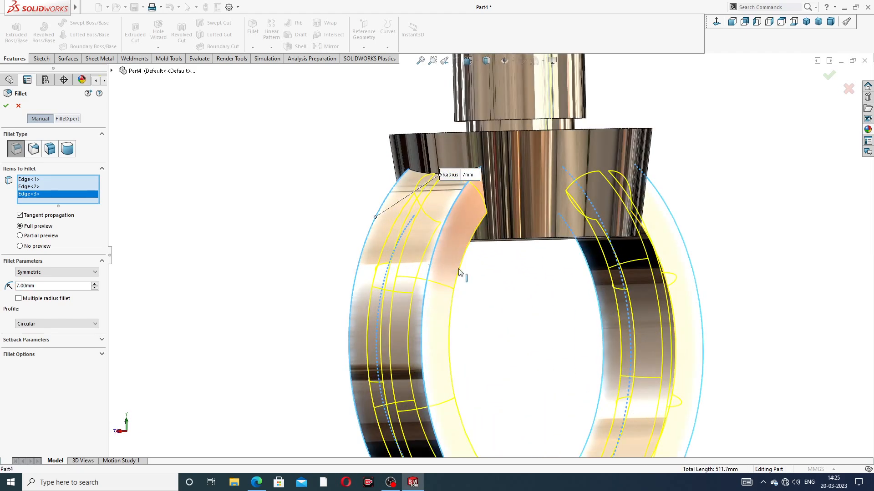
{"action": "left_click", "coordinate": [460, 272]}
{"action": "scroll", "coordinate": [500, 278], "scroll_direction": "down", "scroll_amount": 2}
{"action": "scroll", "coordinate": [500, 278], "scroll_direction": "down", "scroll_amount": 1}
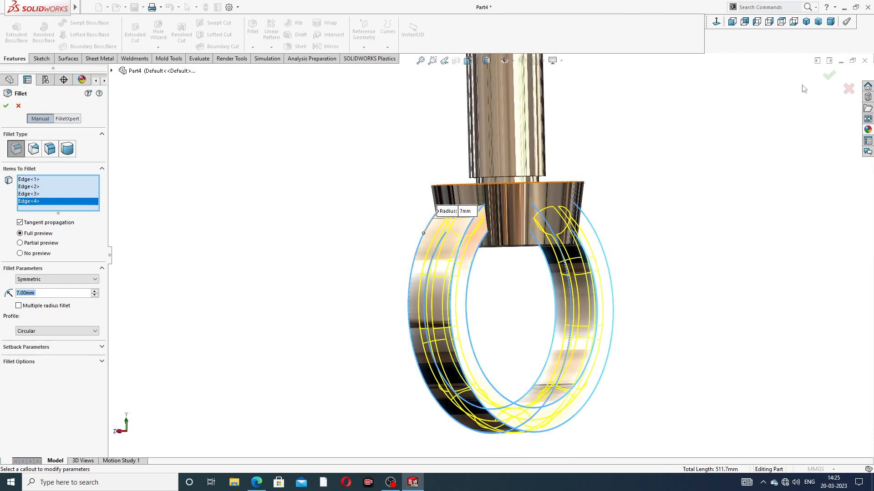
{"action": "left_click", "coordinate": [829, 77]}
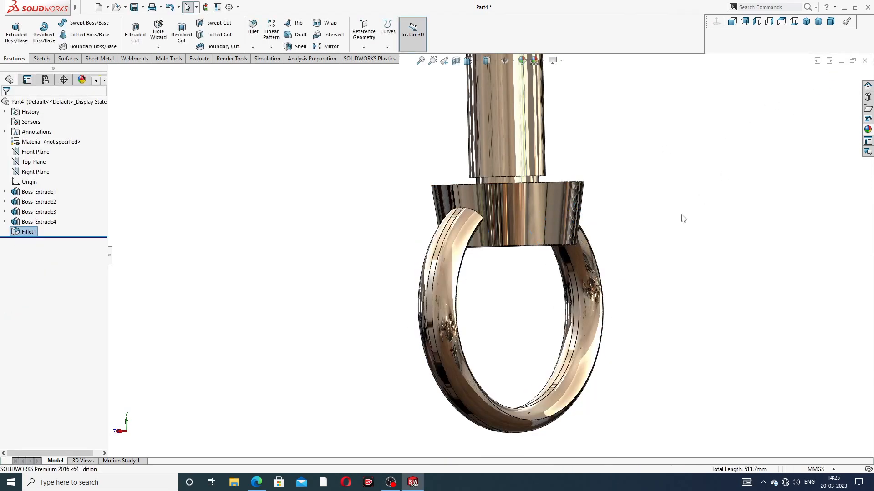
Inspect the filleted ring and compare it with the eye bolt PDF drawing in the browser
{"action": "key", "text": "f"}
{"action": "middle_click_drag", "start_coordinate": [612, 249], "coordinate": [567, 296]}
{"action": "scroll", "coordinate": [534, 344], "scroll_direction": "down", "scroll_amount": 2}
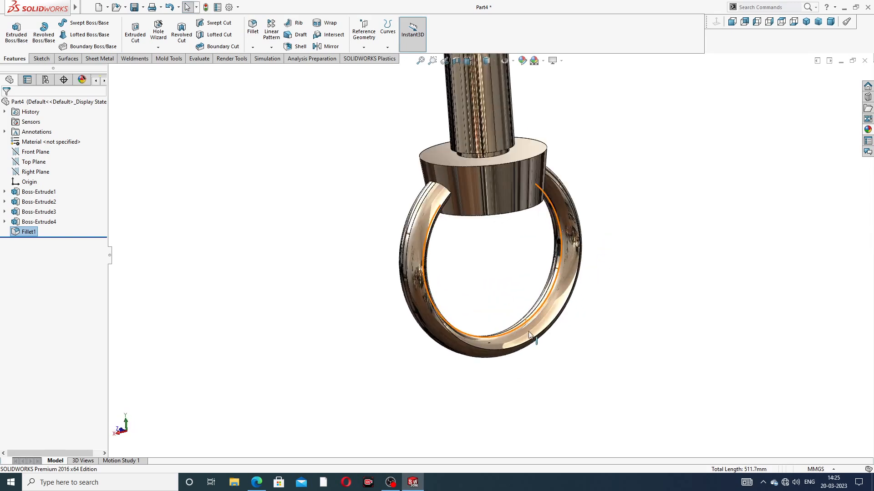
{"action": "mouse_move", "coordinate": [436, 261]}
{"action": "middle_mouse_down"}
{"action": "mouse_move", "coordinate": [455, 250]}
{"action": "mouse_move", "coordinate": [458, 217]}
{"action": "mouse_move", "coordinate": [449, 288]}
{"action": "mouse_move", "coordinate": [455, 240]}
{"action": "mouse_move", "coordinate": [450, 263]}
{"action": "middle_mouse_up"}
{"action": "scroll", "coordinate": [456, 263], "scroll_direction": "up", "scroll_amount": 2}
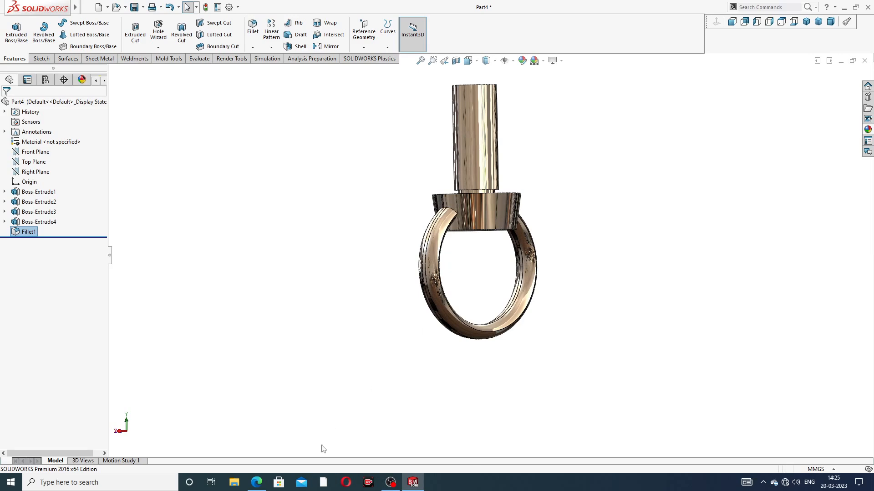
{"action": "left_click", "coordinate": [257, 483]}
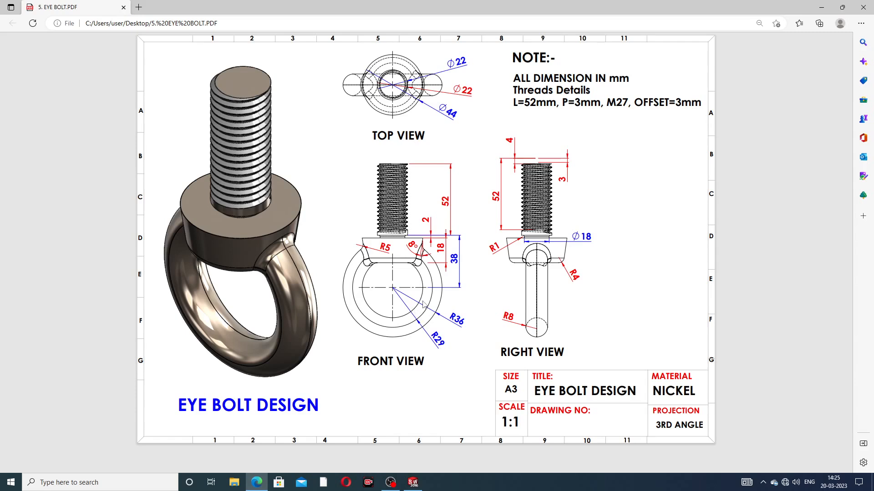
{"action": "left_click", "coordinate": [257, 484]}
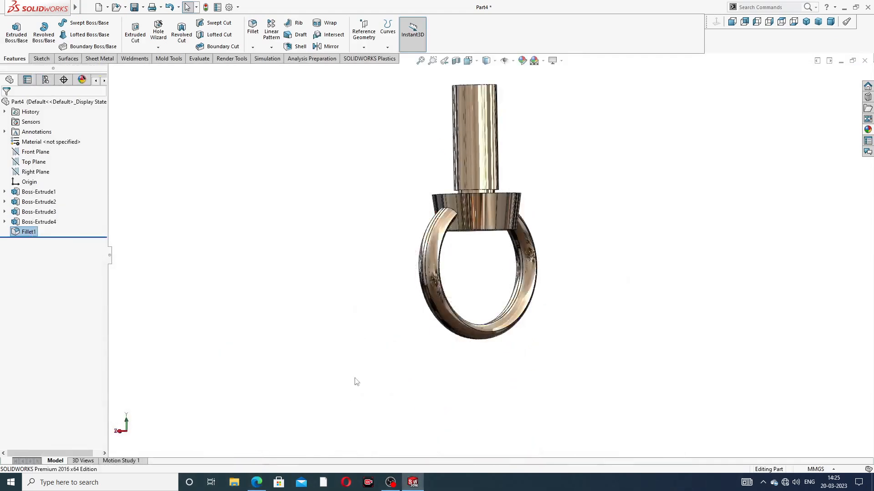
Edit the ring extrusion's sketch to set the inner circle's diameter to 32 mm and rebuild the part
{"action": "left_click", "coordinate": [5, 222]}
{"action": "left_click", "coordinate": [40, 232]}
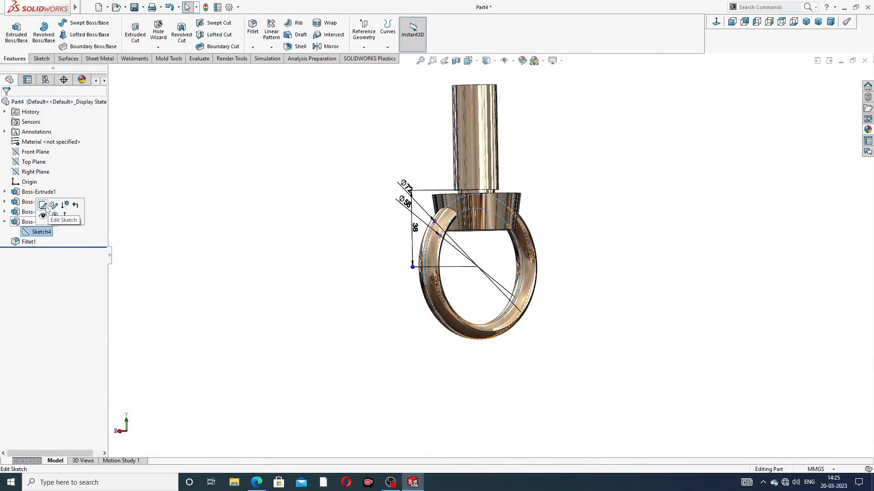
{"action": "left_click", "coordinate": [43, 205]}
{"action": "scroll", "coordinate": [407, 223], "scroll_direction": "up", "scroll_amount": 5}
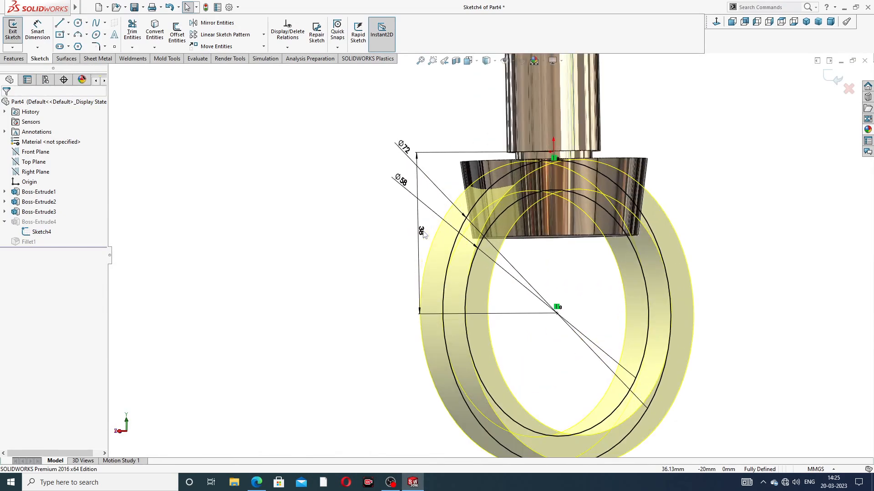
{"action": "double_click", "coordinate": [401, 181]}
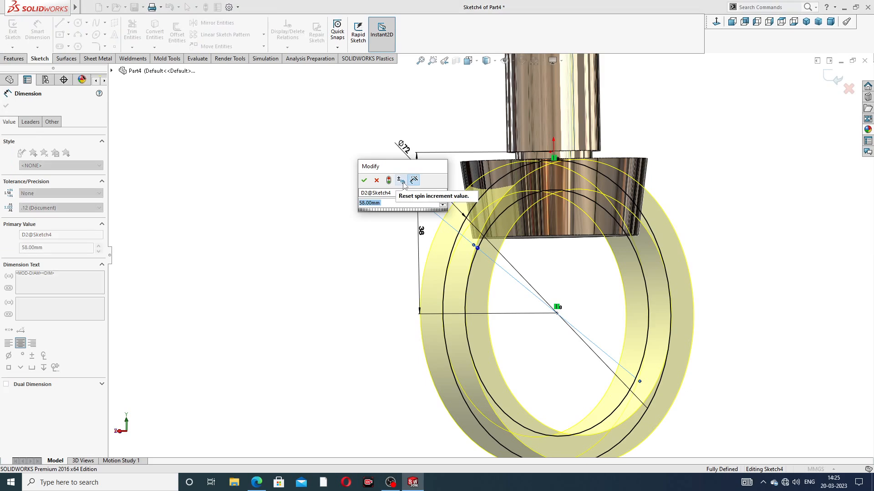
{"action": "type", "text": "32"}
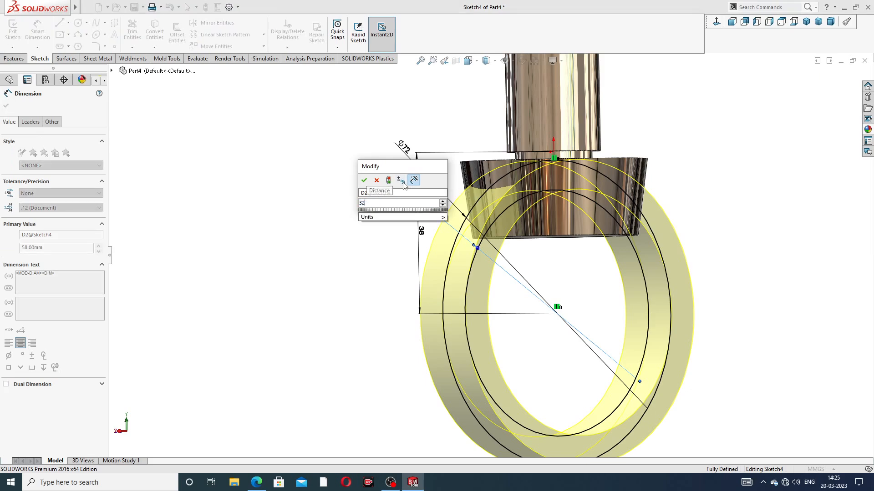
{"action": "key", "text": "Return"}
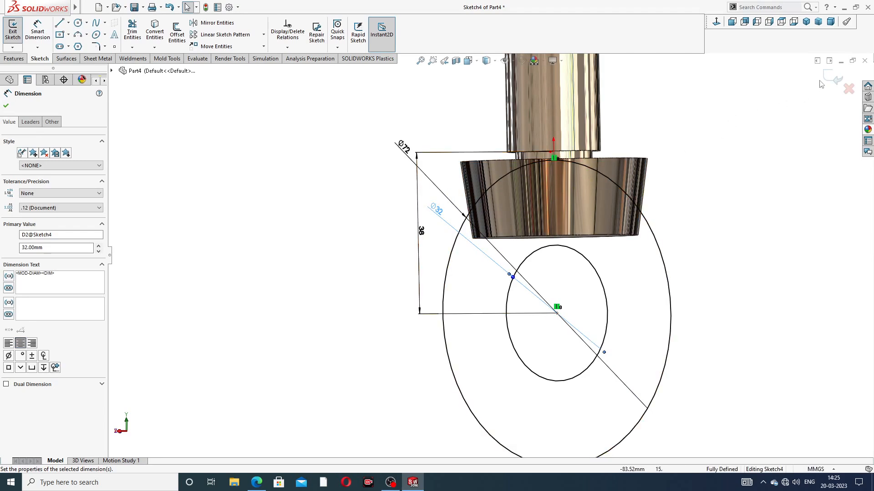
{"action": "left_click", "coordinate": [837, 79]}
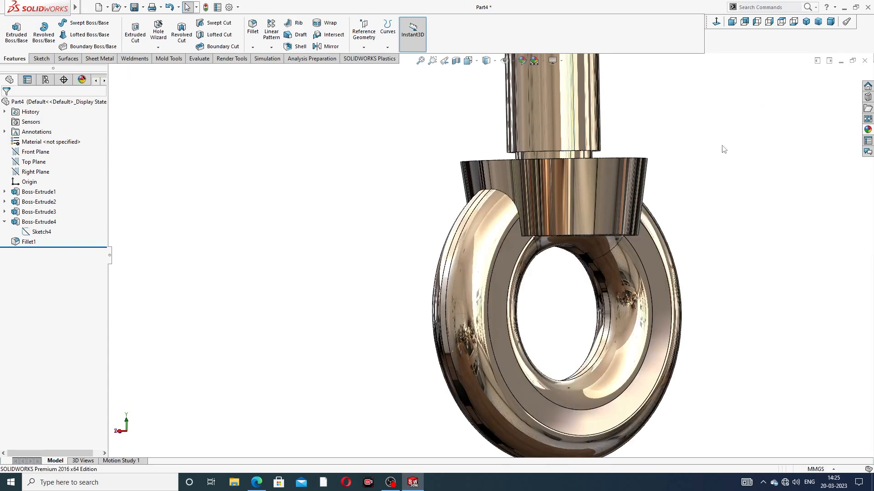
Edit the ring extrusion's sketch to set the inner circle's diameter to 46 mm and rebuild the part
{"action": "scroll", "coordinate": [706, 173], "scroll_direction": "up", "scroll_amount": 3}
{"action": "middle_click_drag", "start_coordinate": [685, 192], "coordinate": [619, 231]}
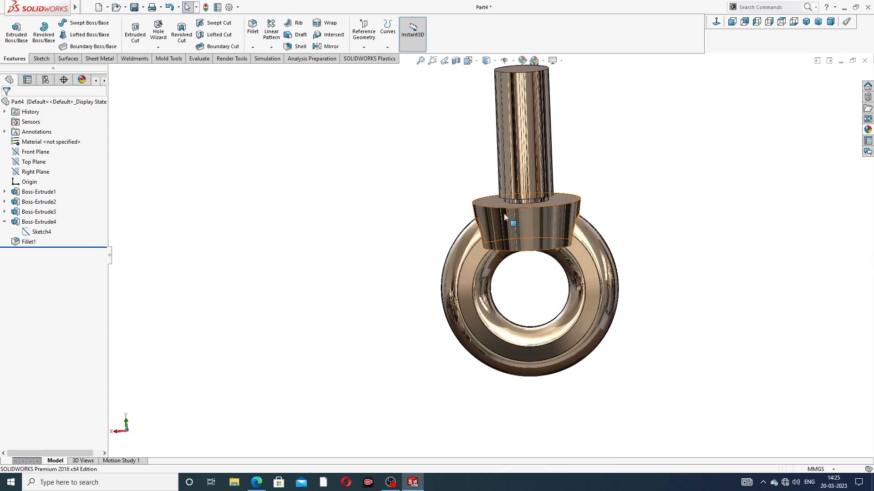
{"action": "left_click", "coordinate": [41, 232]}
{"action": "left_click", "coordinate": [46, 212]}
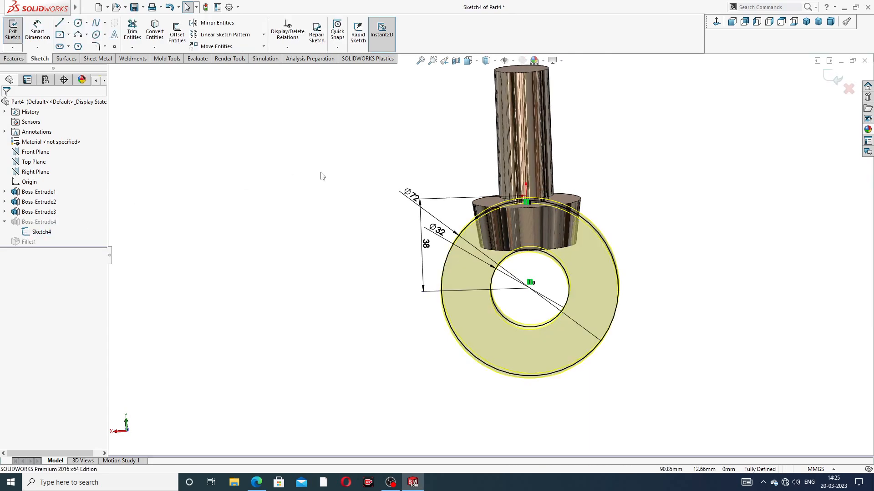
{"action": "scroll", "coordinate": [401, 202], "scroll_direction": "down", "scroll_amount": 3}
{"action": "left_click", "coordinate": [450, 235]}
{"action": "double_click", "coordinate": [448, 234]}
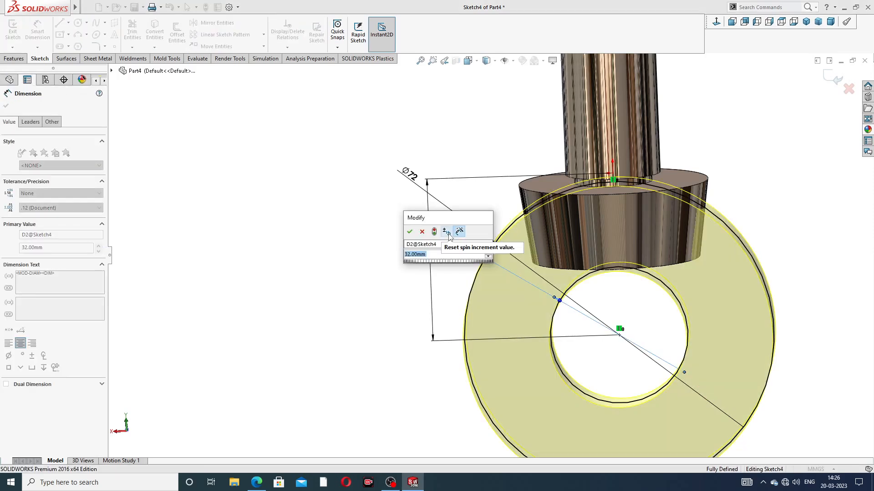
{"action": "type", "text": "46"}
{"action": "key", "text": "Return"}
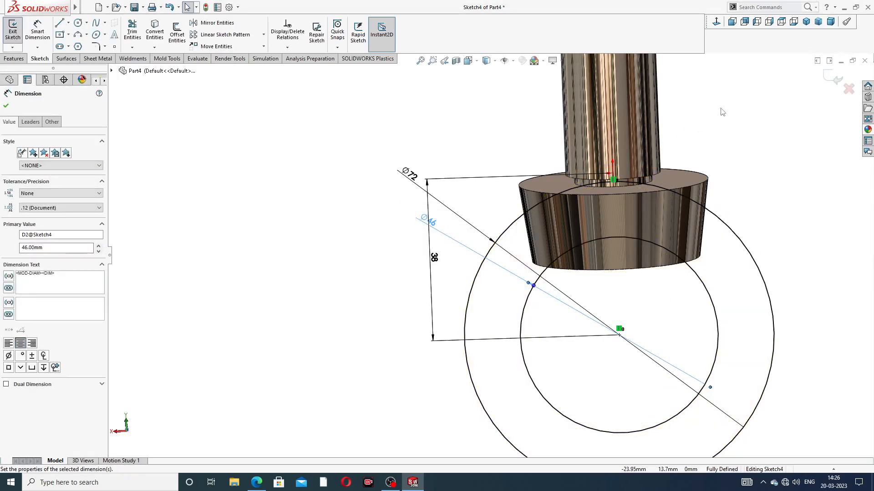
{"action": "left_click", "coordinate": [829, 79]}
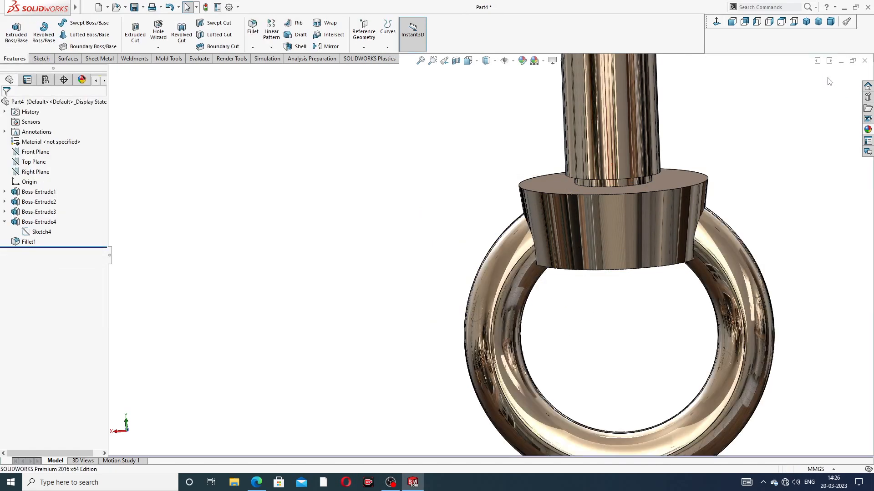
Edit the ring extrusion's sketch to set the inner circle's diameter to 44 mm and rebuild the part
{"action": "scroll", "coordinate": [728, 239], "scroll_direction": "up", "scroll_amount": 2}
{"action": "middle_click_drag", "start_coordinate": [729, 241], "coordinate": [747, 246]}
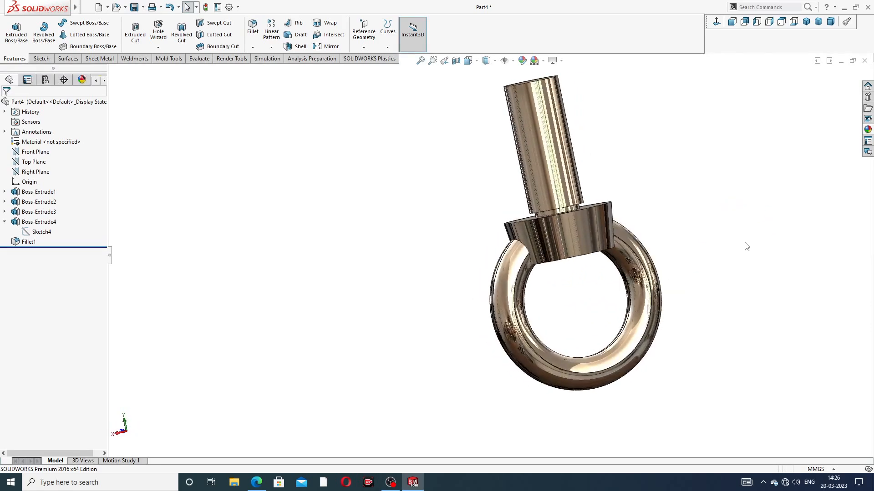
{"action": "middle_click_drag", "start_coordinate": [659, 209], "coordinate": [588, 289]}
{"action": "scroll", "coordinate": [569, 294], "scroll_direction": "down", "scroll_amount": 2}
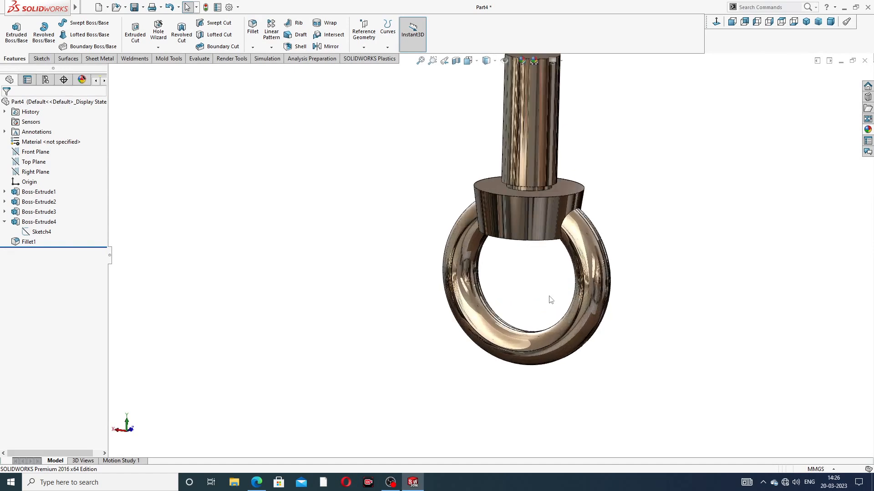
{"action": "left_click", "coordinate": [27, 232]}
{"action": "left_click", "coordinate": [49, 212]}
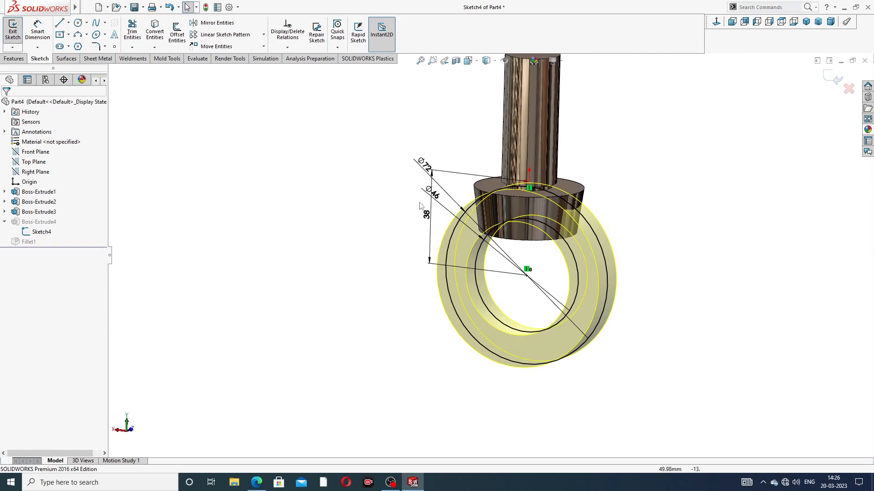
{"action": "scroll", "coordinate": [420, 200], "scroll_direction": "down", "scroll_amount": 2}
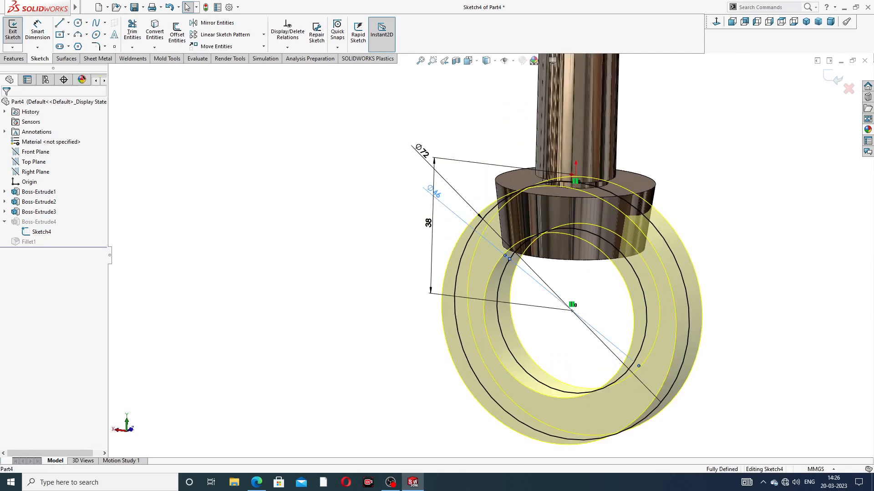
{"action": "double_click", "coordinate": [433, 192]}
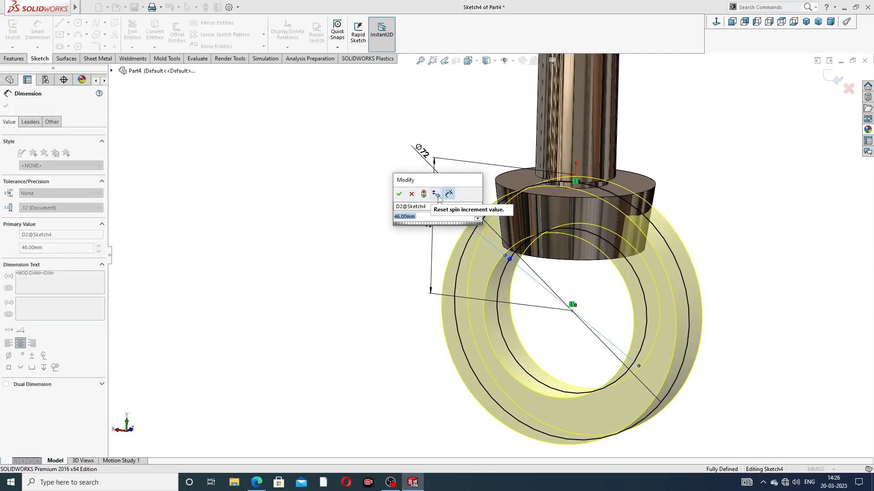
{"action": "type", "text": "4"}
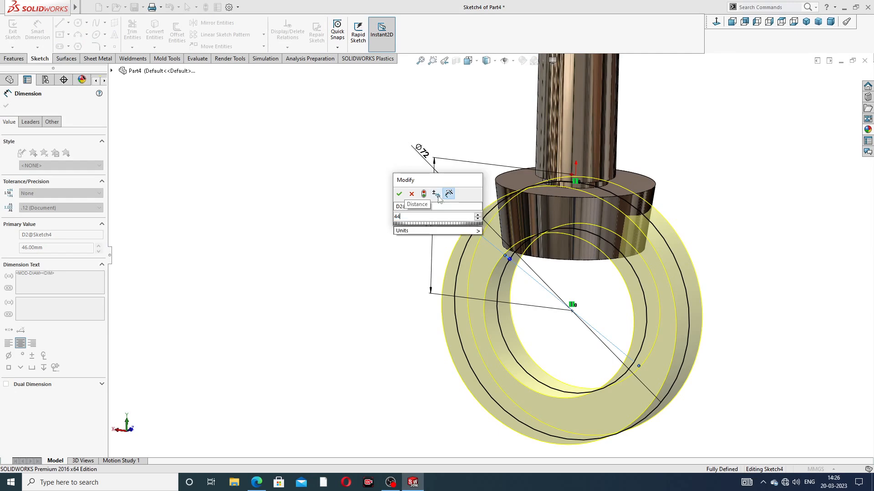
{"action": "type", "text": "4"}
{"action": "key", "text": "Return"}
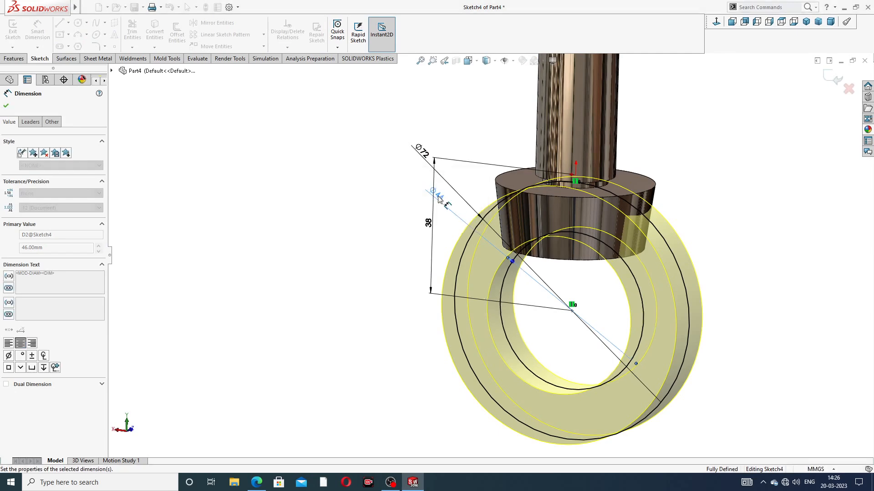
{"action": "left_click", "coordinate": [837, 80]}
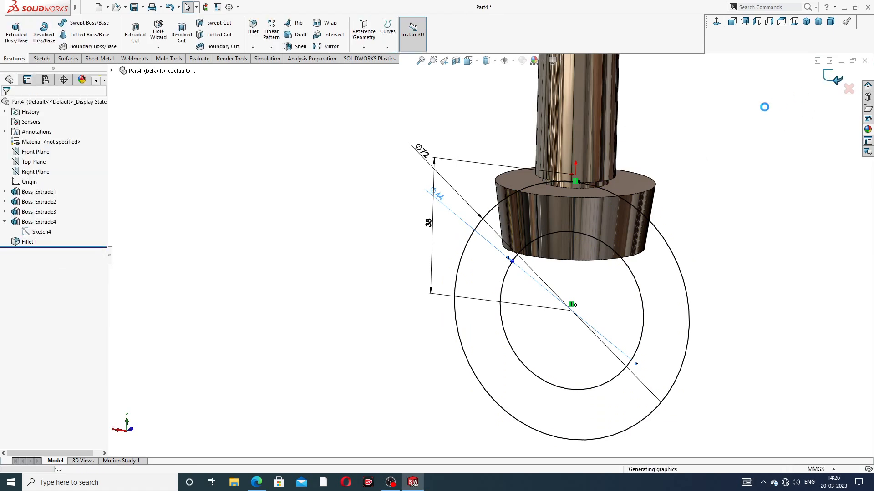
Inspect the resized ring and consult the eye bolt PDF drawing for the fillet radii at the collar and neck
{"action": "middle_click_drag", "start_coordinate": [700, 220], "coordinate": [638, 203]}
{"action": "middle_click_drag", "start_coordinate": [619, 147], "coordinate": [645, 121]}
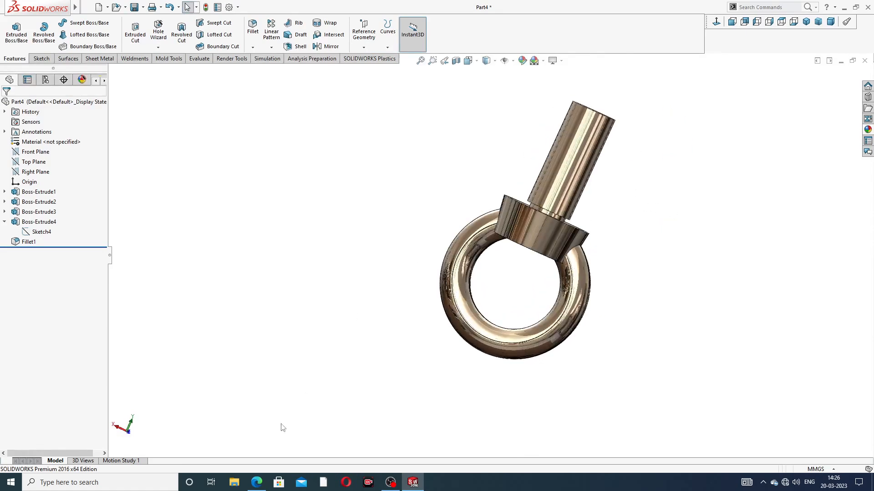
{"action": "left_click", "coordinate": [256, 483]}
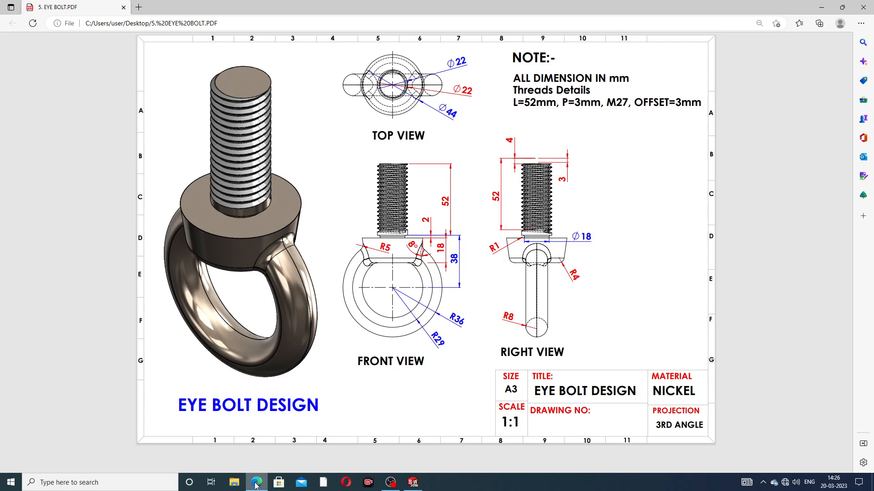
{"action": "mouse_move", "coordinate": [256, 485]}
{"action": "left_click", "coordinate": [261, 484]}
{"action": "middle_click_drag", "start_coordinate": [526, 267], "coordinate": [546, 257]}
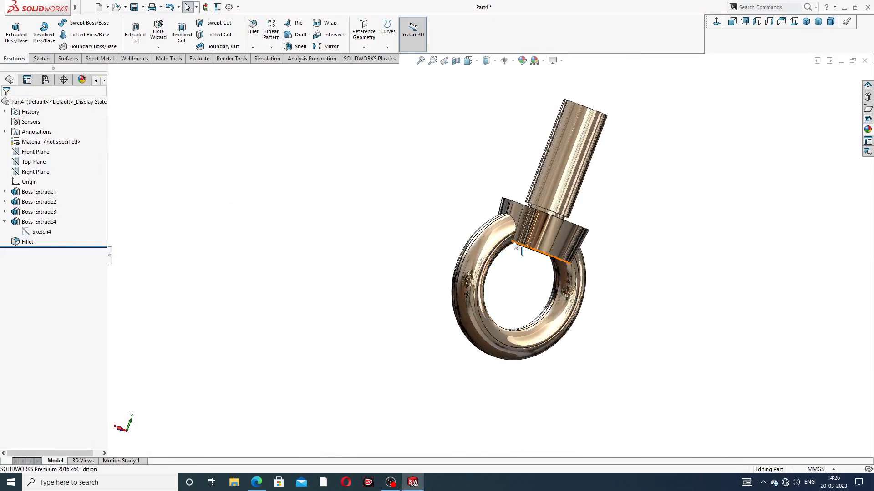
Fillet the four edges where the ring meets the collar's side and underside with a 5 mm symmetric radius
{"action": "left_click", "coordinate": [253, 28]}
{"action": "scroll", "coordinate": [534, 252], "scroll_direction": "down", "scroll_amount": 2}
{"action": "scroll", "coordinate": [534, 252], "scroll_direction": "down", "scroll_amount": 2}
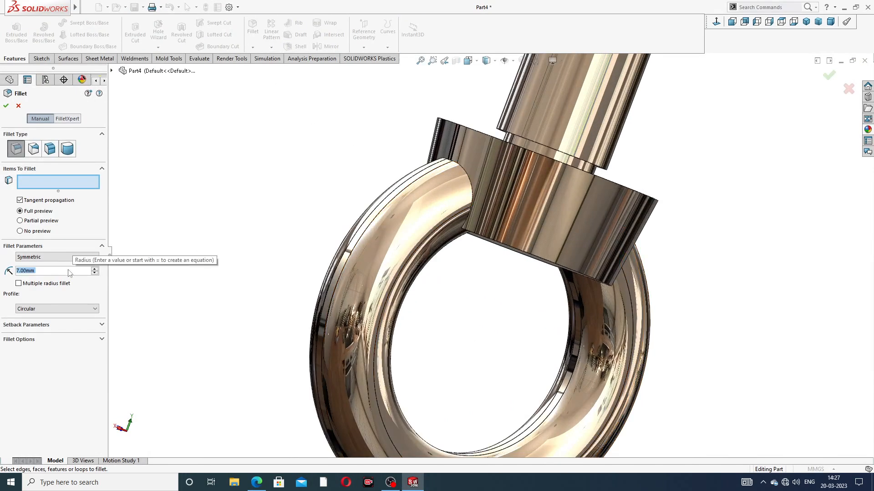
{"action": "type", "text": "5"}
{"action": "key", "text": "Return"}
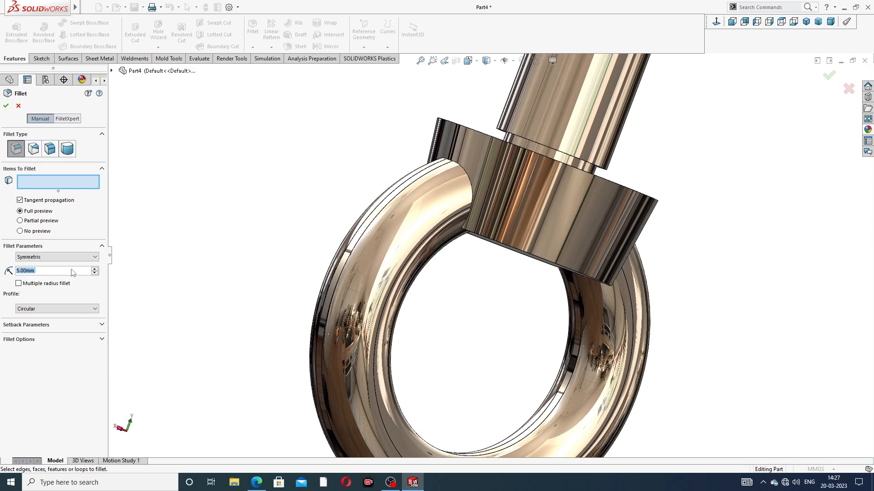
{"action": "left_click", "coordinate": [465, 170]}
{"action": "middle_click_drag", "start_coordinate": [489, 314], "coordinate": [480, 279]}
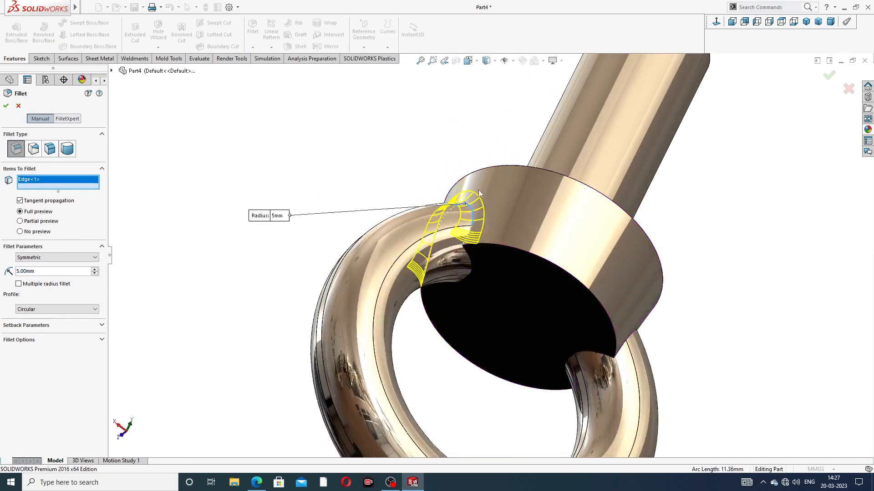
{"action": "middle_click_drag", "start_coordinate": [633, 320], "coordinate": [496, 327]}
{"action": "left_click", "coordinate": [671, 329]}
{"action": "scroll", "coordinate": [496, 324], "scroll_direction": "down", "scroll_amount": 2}
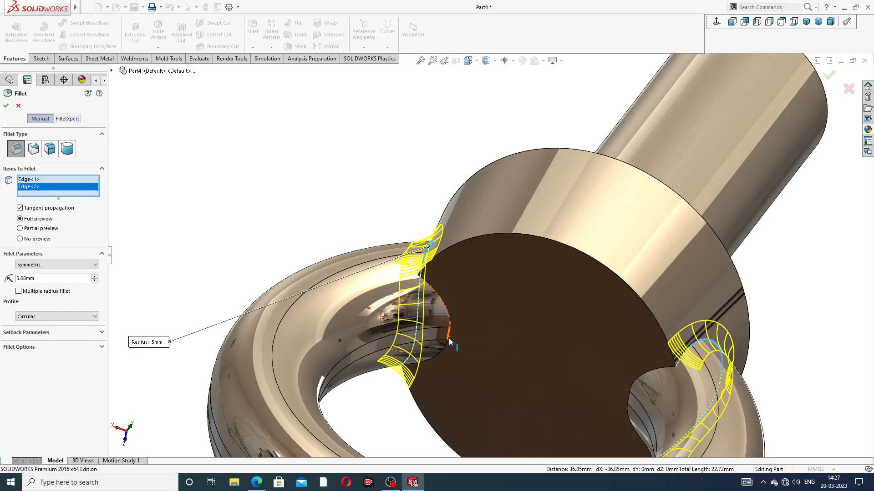
{"action": "left_click", "coordinate": [451, 321]}
{"action": "middle_click_drag", "start_coordinate": [616, 371], "coordinate": [656, 375]}
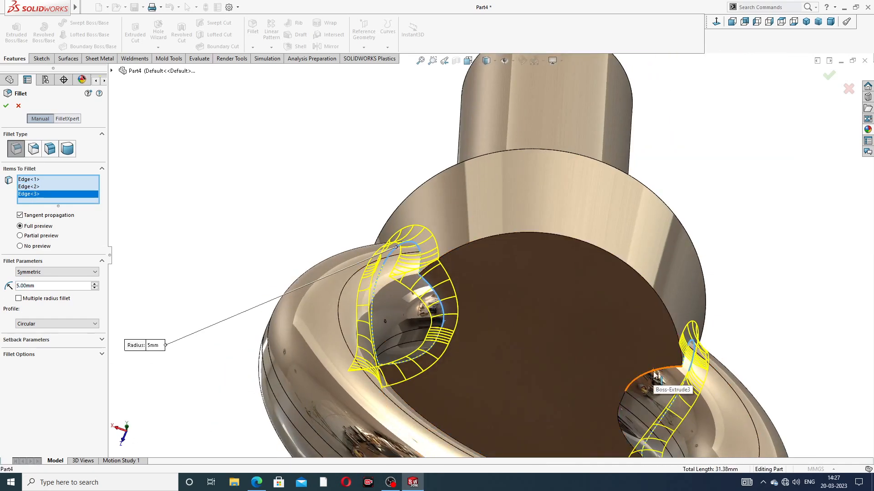
{"action": "left_click", "coordinate": [654, 381]}
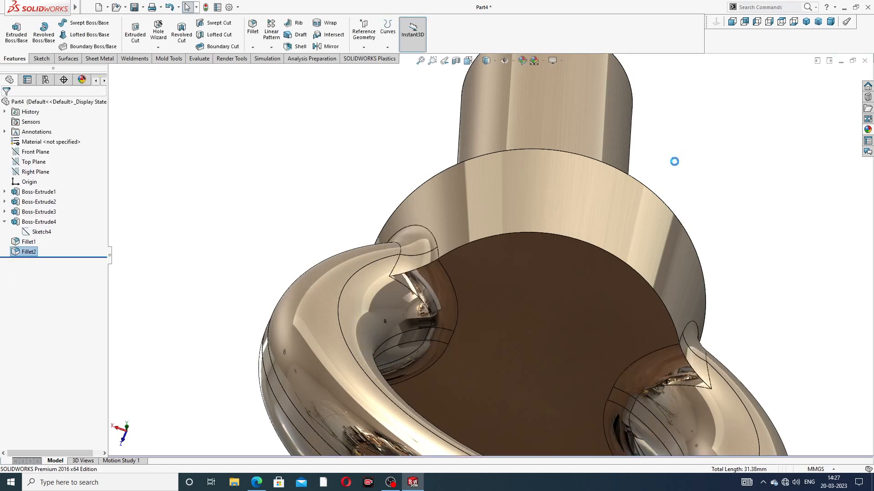
Fillet the two remaining arc edges around the collar's underside with a 4 mm symmetric radius
{"action": "scroll", "coordinate": [677, 166], "scroll_direction": "up", "scroll_amount": 4}
{"action": "middle_click_drag", "start_coordinate": [680, 186], "coordinate": [511, 259]}
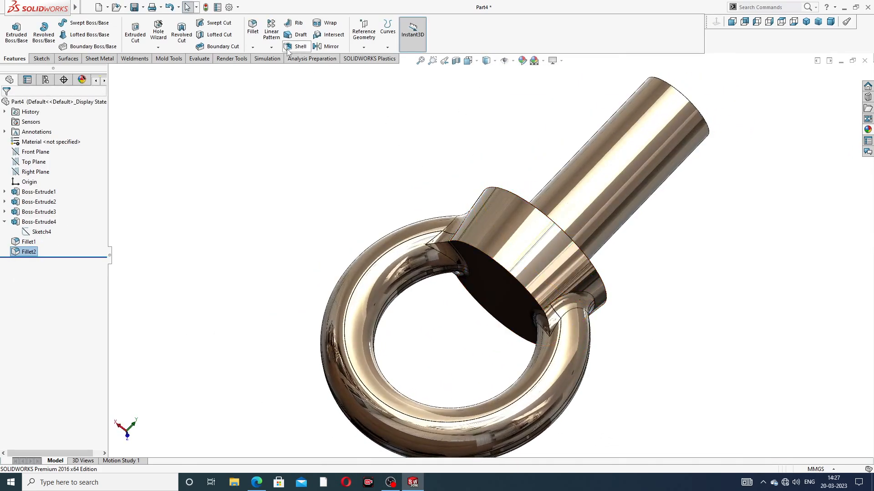
{"action": "left_click", "coordinate": [253, 28]}
{"action": "type", "text": "4"}
{"action": "key", "text": "Return"}
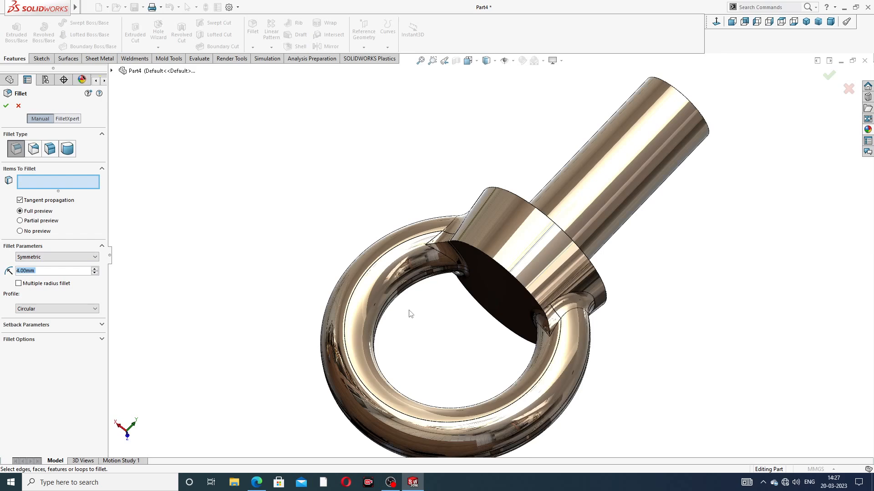
{"action": "scroll", "coordinate": [409, 314], "scroll_direction": "down", "scroll_amount": 2}
{"action": "left_click", "coordinate": [514, 249]}
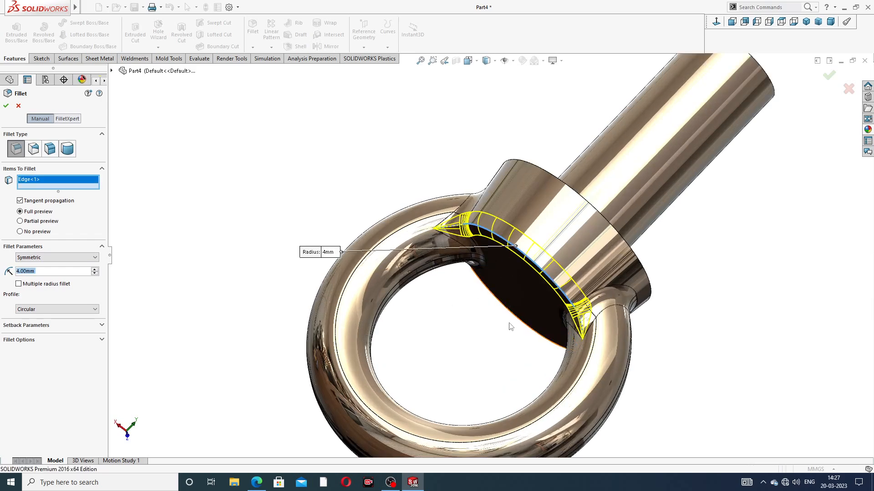
{"action": "scroll", "coordinate": [510, 322], "scroll_direction": "up", "scroll_amount": 2}
{"action": "middle_click_drag", "start_coordinate": [510, 323], "coordinate": [486, 286]}
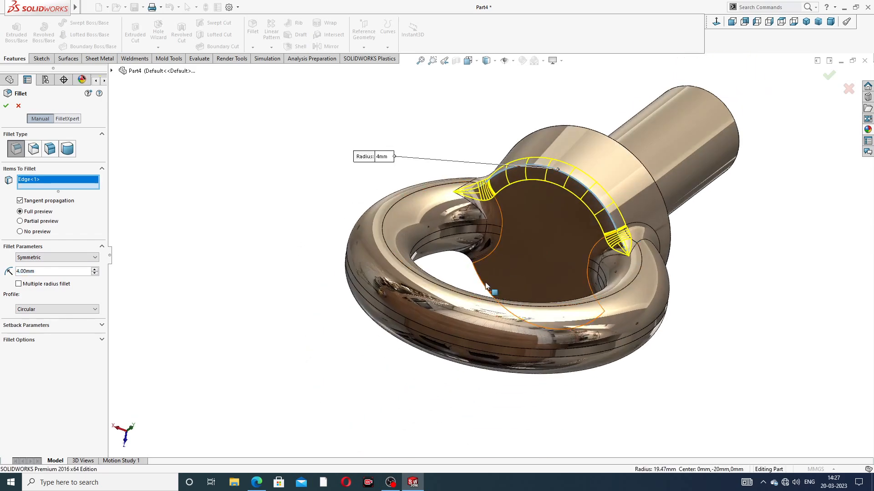
{"action": "left_click", "coordinate": [487, 284]}
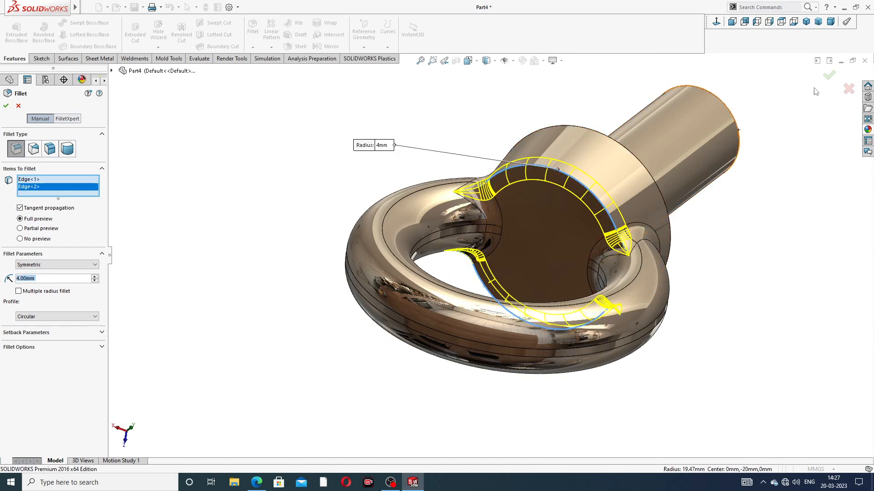
{"action": "left_click", "coordinate": [829, 78]}
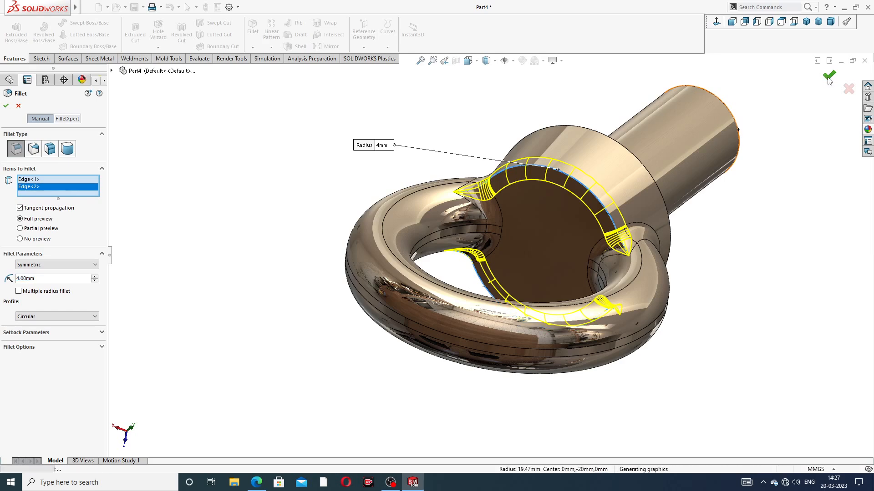
Fillet the circular edge where the narrow neck meets the collar's flat face with a 1 mm symmetric radius
{"action": "scroll", "coordinate": [765, 173], "scroll_direction": "up", "scroll_amount": 3}
{"action": "middle_click_drag", "start_coordinate": [738, 200], "coordinate": [567, 287]}
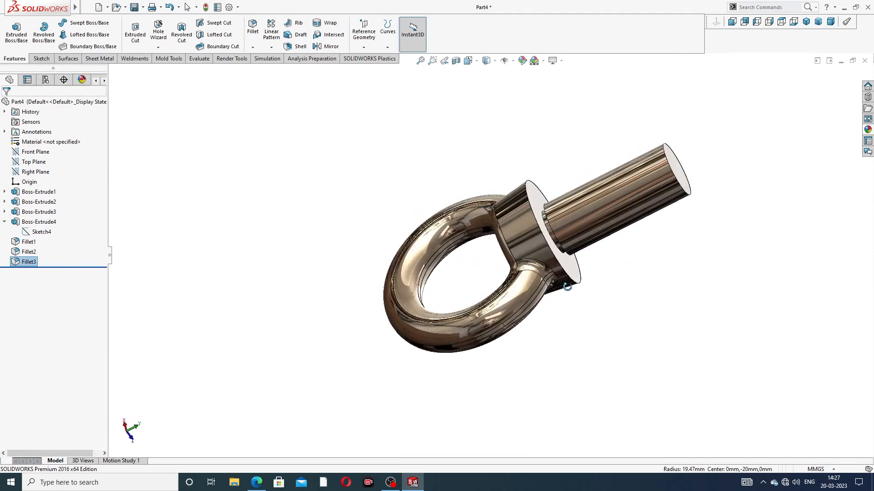
{"action": "scroll", "coordinate": [557, 248], "scroll_direction": "down", "scroll_amount": 6}
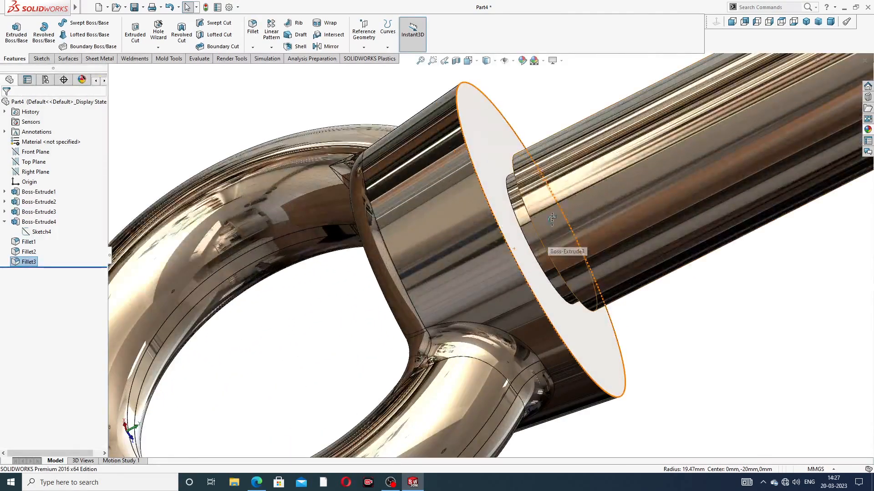
{"action": "scroll", "coordinate": [555, 208], "scroll_direction": "down", "scroll_amount": 5}
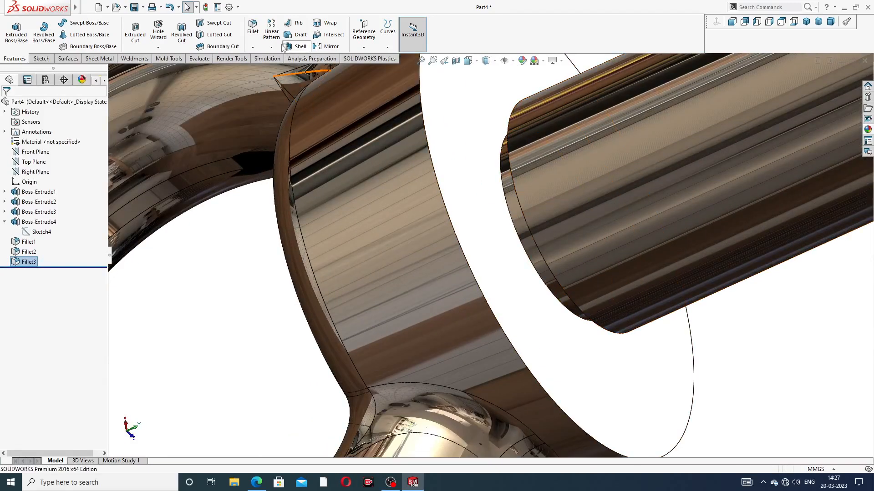
{"action": "left_click", "coordinate": [252, 27]}
{"action": "type", "text": "1"}
{"action": "key", "text": "Return"}
{"action": "scroll", "coordinate": [518, 259], "scroll_direction": "down", "scroll_amount": 3}
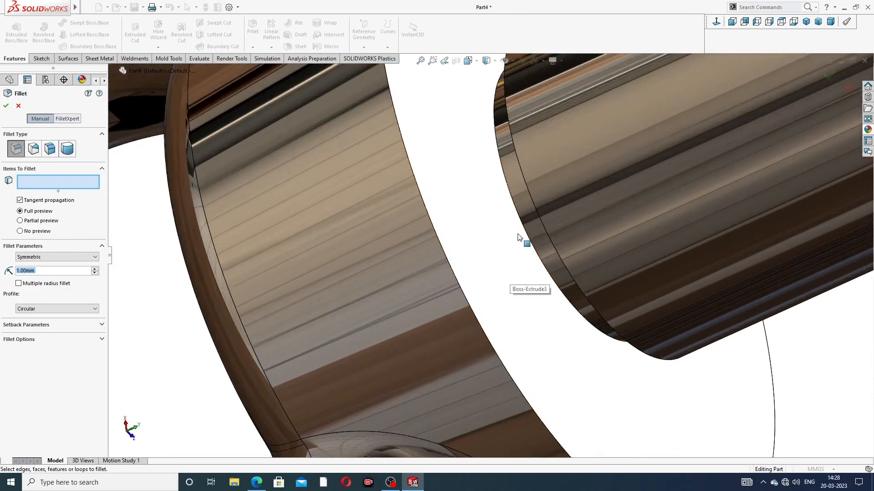
{"action": "left_click", "coordinate": [521, 223]}
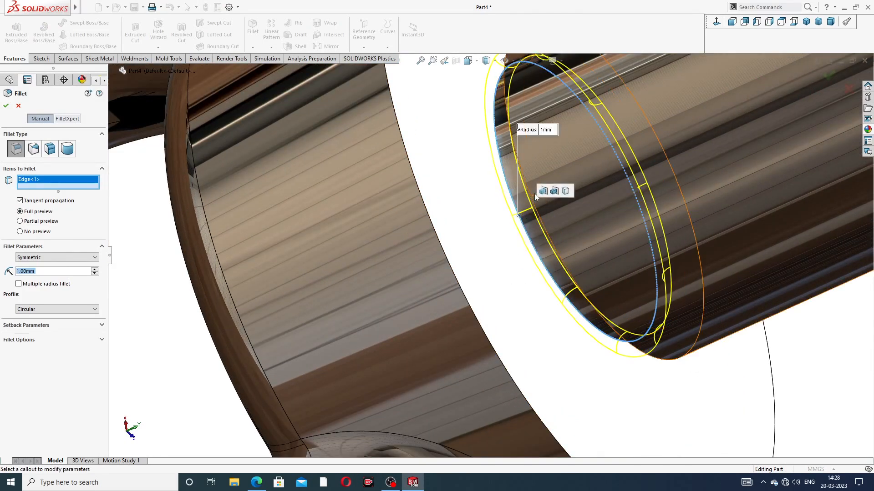
{"action": "scroll", "coordinate": [536, 200], "scroll_direction": "up", "scroll_amount": 2}
{"action": "middle_click_drag", "start_coordinate": [539, 213], "coordinate": [576, 204]}
{"action": "scroll", "coordinate": [389, 140], "scroll_direction": "up", "scroll_amount": 4}
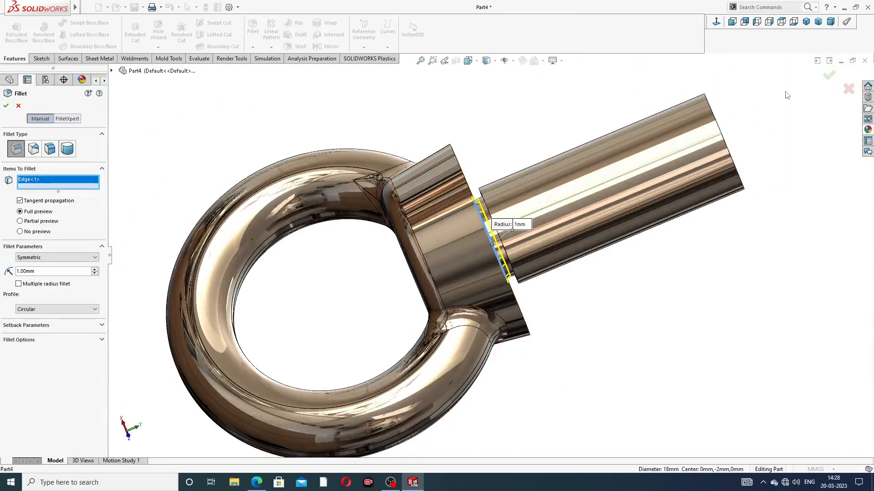
{"action": "left_click", "coordinate": [829, 75]}
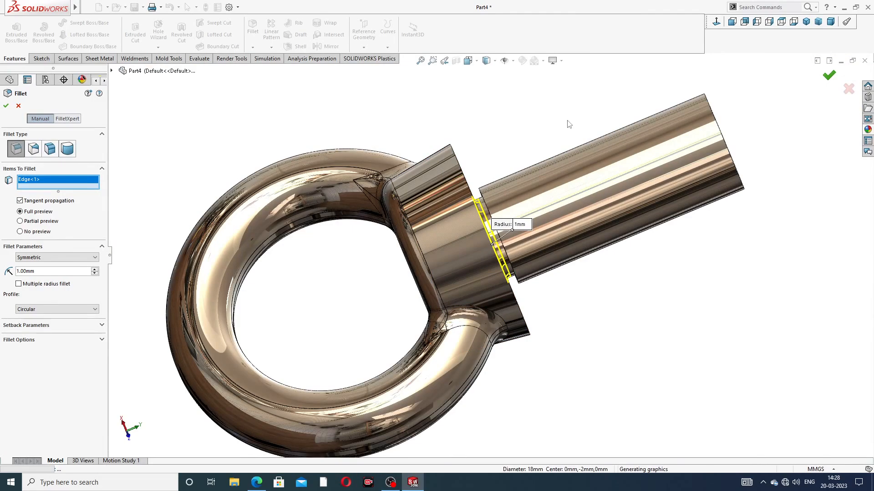
{"action": "key", "text": "Return"}
Consult the eye bolt PDF drawing for the thread specification of the shank
{"action": "middle_click_drag", "start_coordinate": [533, 150], "coordinate": [346, 227]}
{"action": "scroll", "coordinate": [519, 180], "scroll_direction": "up", "scroll_amount": 5}
{"action": "middle_click_drag", "start_coordinate": [403, 195], "coordinate": [434, 255]}
{"action": "scroll", "coordinate": [433, 252], "scroll_direction": "down", "scroll_amount": 4}
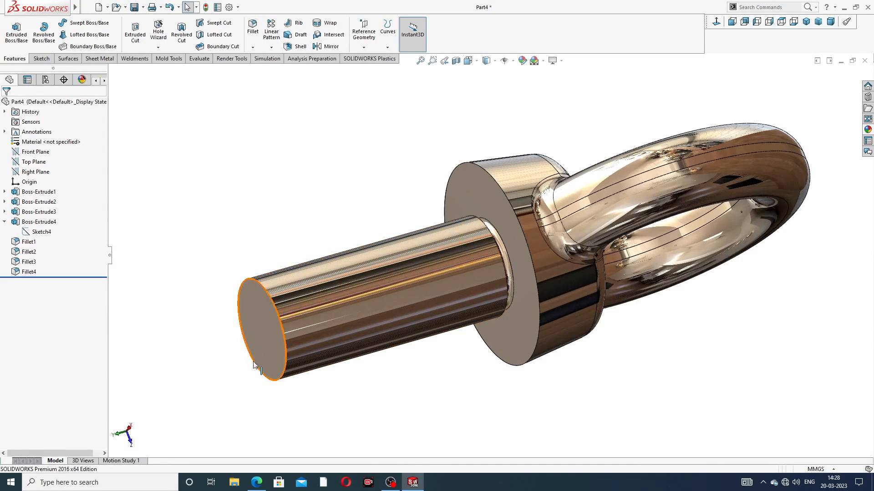
{"action": "left_click", "coordinate": [257, 481]}
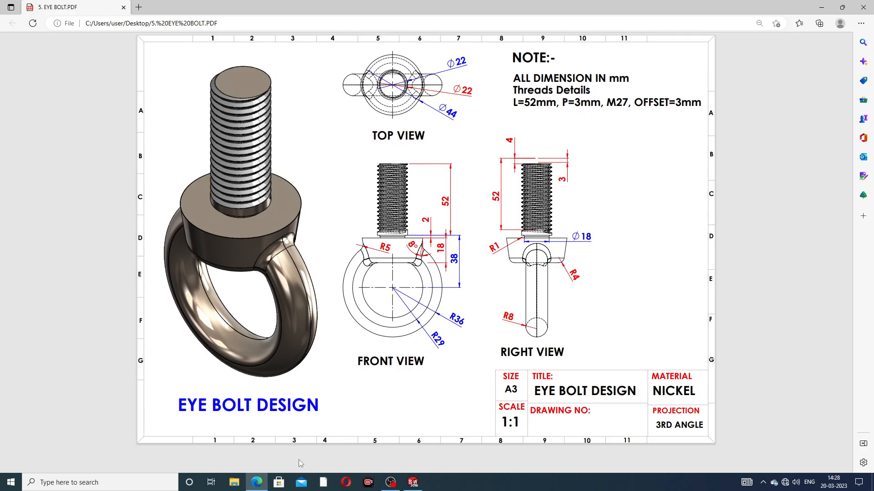
{"action": "left_click", "coordinate": [259, 483]}
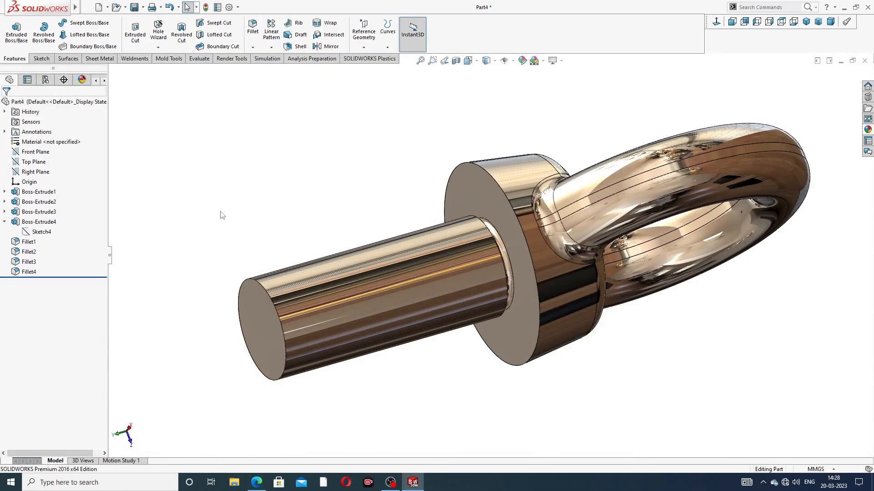
Start an M27x3.0 Metric Die cut thread on the circular edge at the shank's free end with a 52 mm blind depth
{"action": "left_click", "coordinate": [158, 48]}
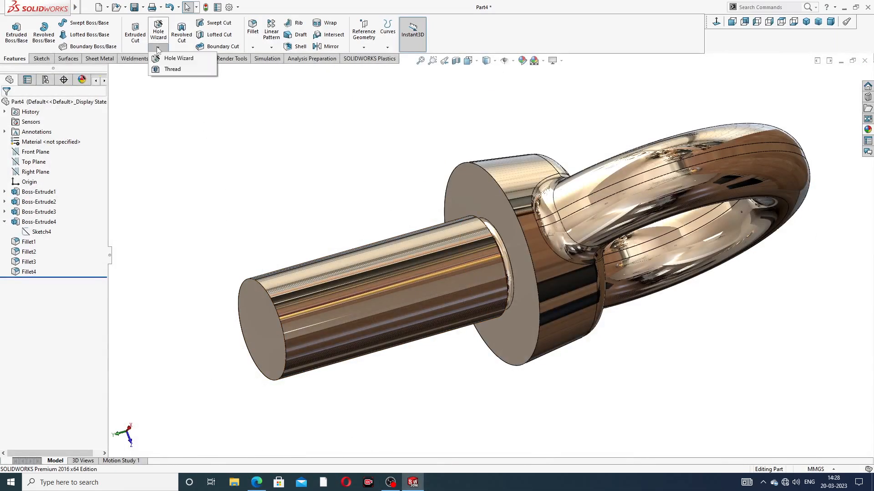
{"action": "left_click", "coordinate": [173, 69]}
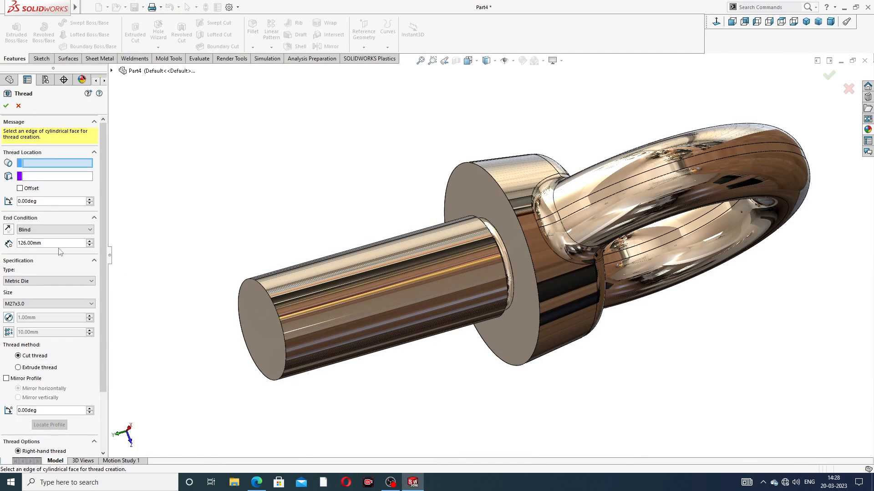
{"action": "left_click_drag", "start_coordinate": [50, 244], "coordinate": [14, 249]}
{"action": "type", "text": "52"}
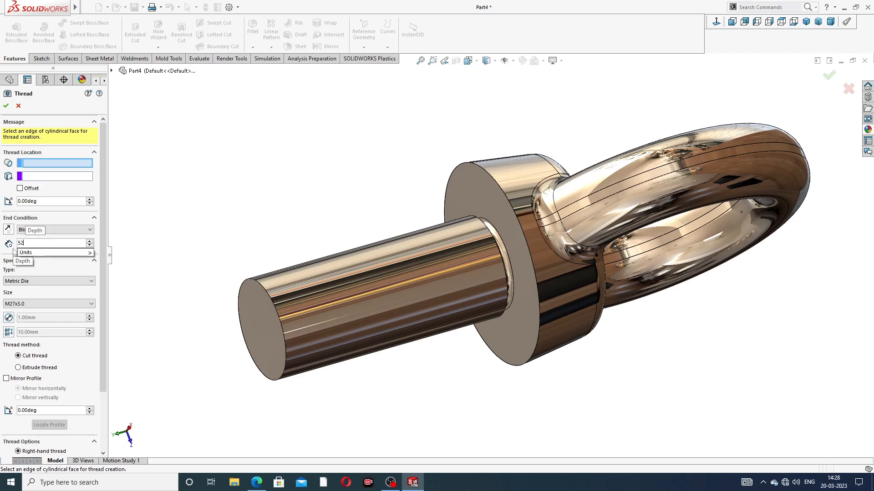
{"action": "key", "text": "Return"}
{"action": "scroll", "coordinate": [294, 305], "scroll_direction": "down", "scroll_amount": 3}
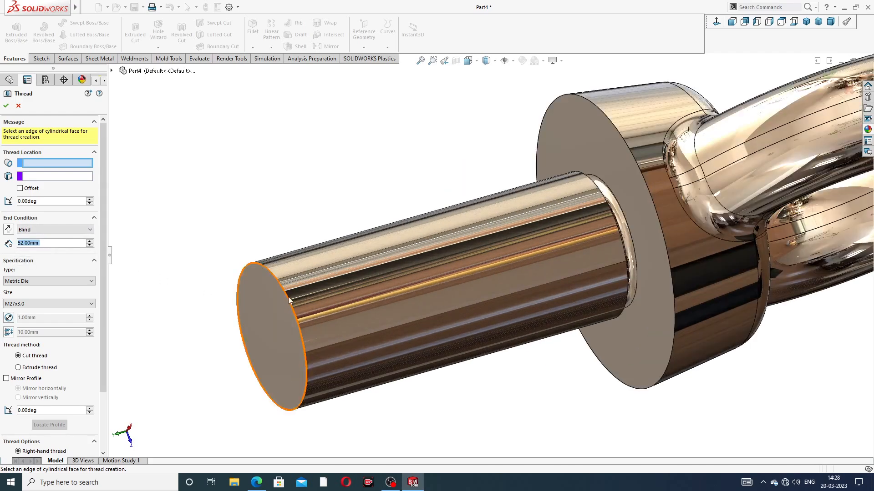
{"action": "left_click", "coordinate": [282, 289]}
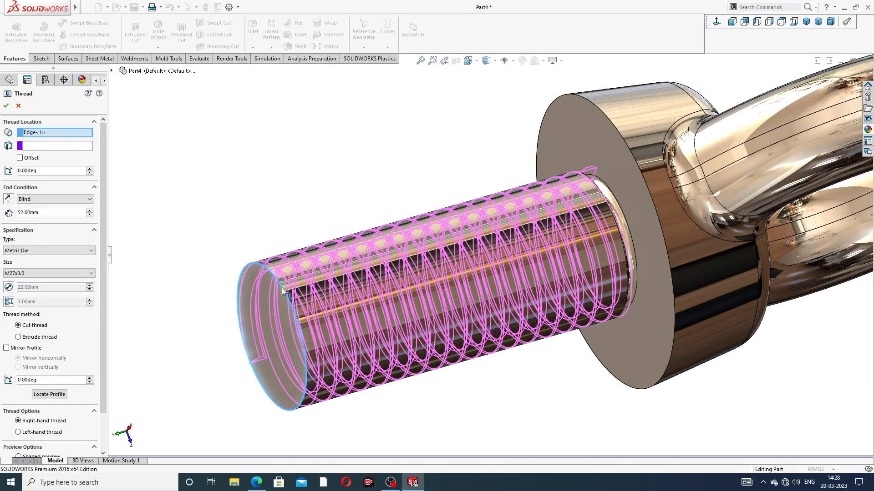
Set the thread's blind depth to 48 mm
{"action": "double_click", "coordinate": [41, 213]}
{"action": "type", "text": "48"}
{"action": "key", "text": "Return"}
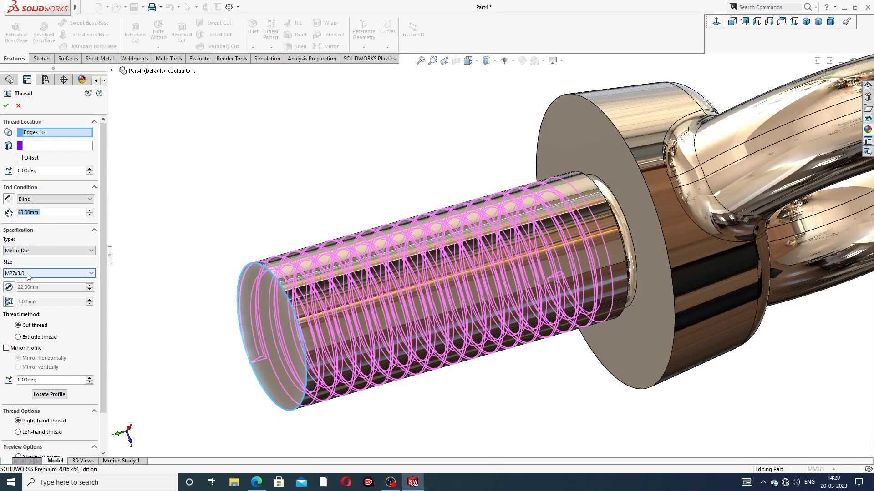
Check the PDF drawing and offset the thread start 4 mm outward beyond the shank's free end
{"action": "left_click", "coordinate": [19, 157]}
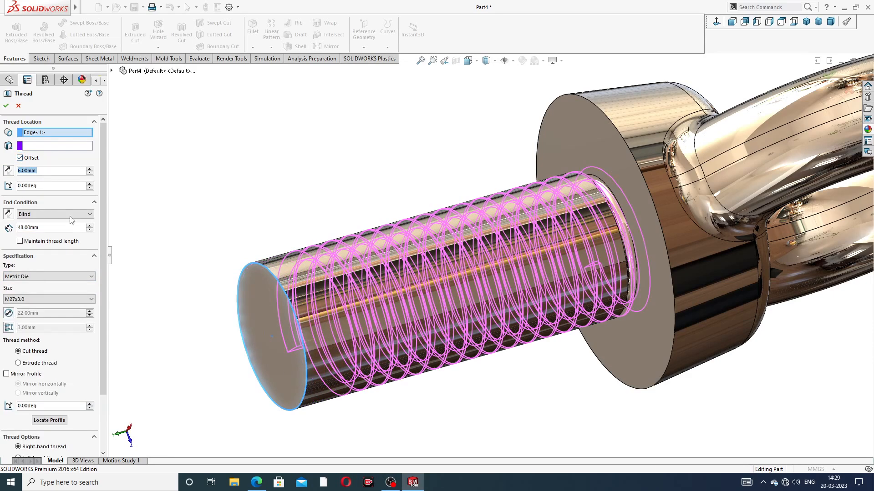
{"action": "left_click", "coordinate": [256, 483]}
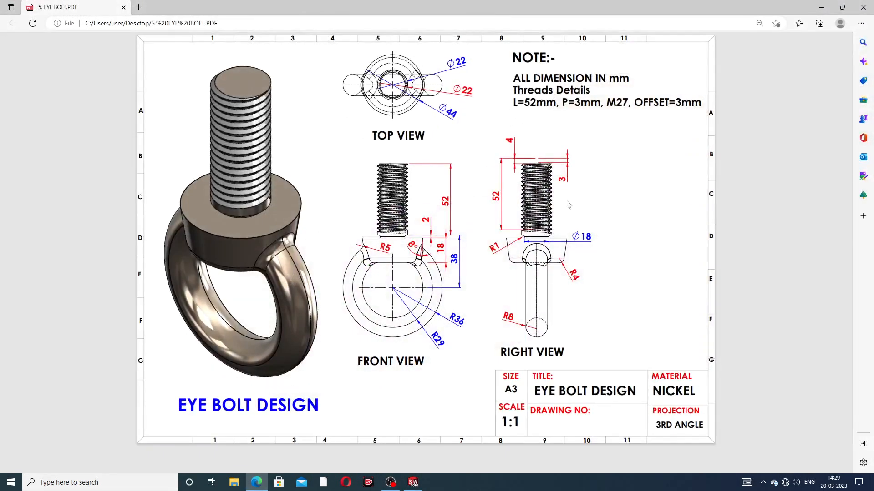
{"action": "left_click", "coordinate": [255, 484]}
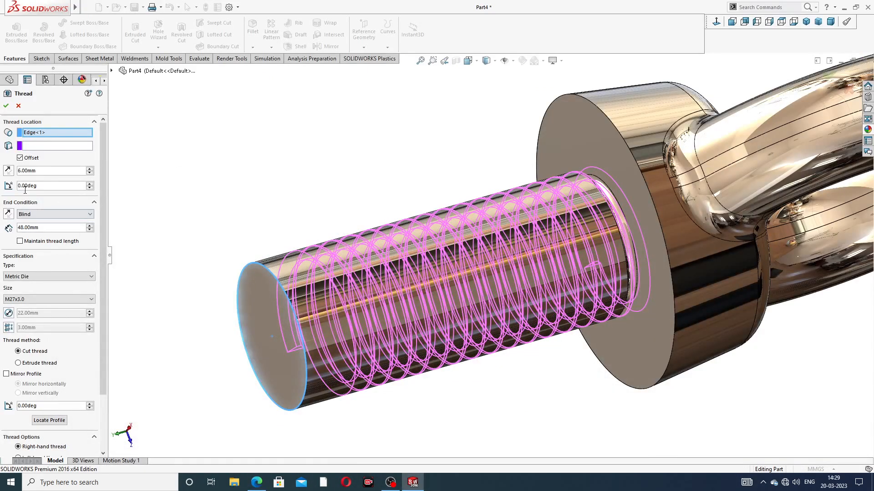
{"action": "left_click_drag", "start_coordinate": [36, 171], "coordinate": [16, 173]}
{"action": "type", "text": "4"}
{"action": "key", "text": "Return"}
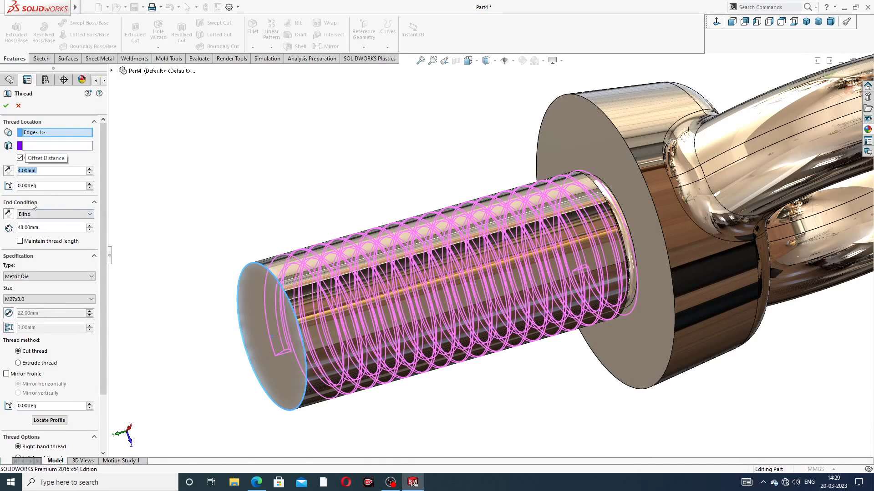
{"action": "scroll", "coordinate": [328, 197], "scroll_direction": "up", "scroll_amount": 5}
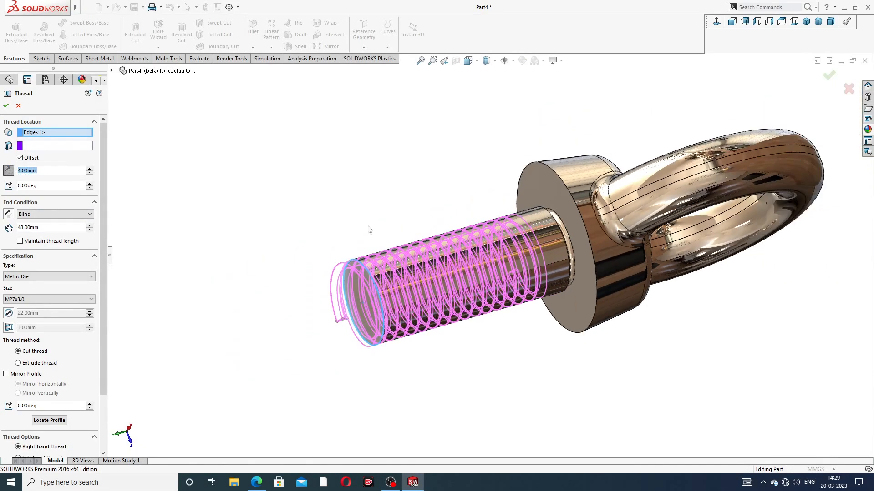
{"action": "middle_click_drag", "start_coordinate": [364, 221], "coordinate": [376, 263]}
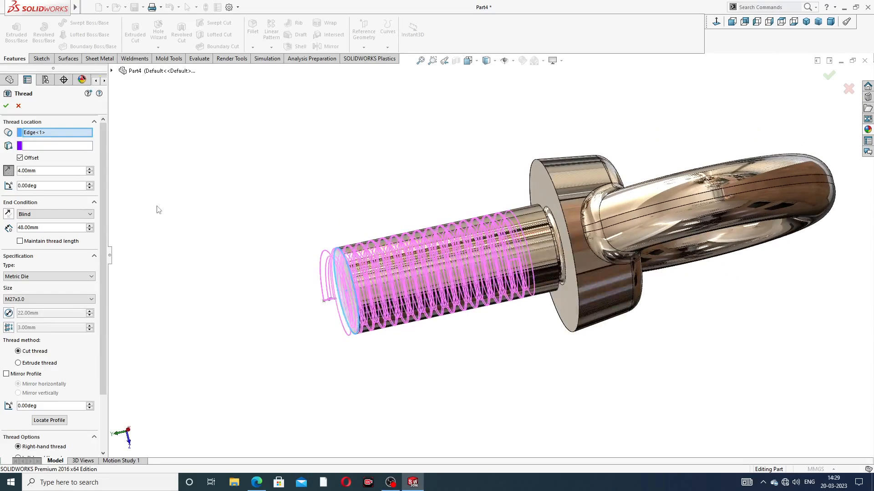
Set the thread's blind depth to 52 mm and create the right-hand cut thread
{"action": "left_click_drag", "start_coordinate": [40, 228], "coordinate": [2, 226]}
{"action": "type", "text": "52"}
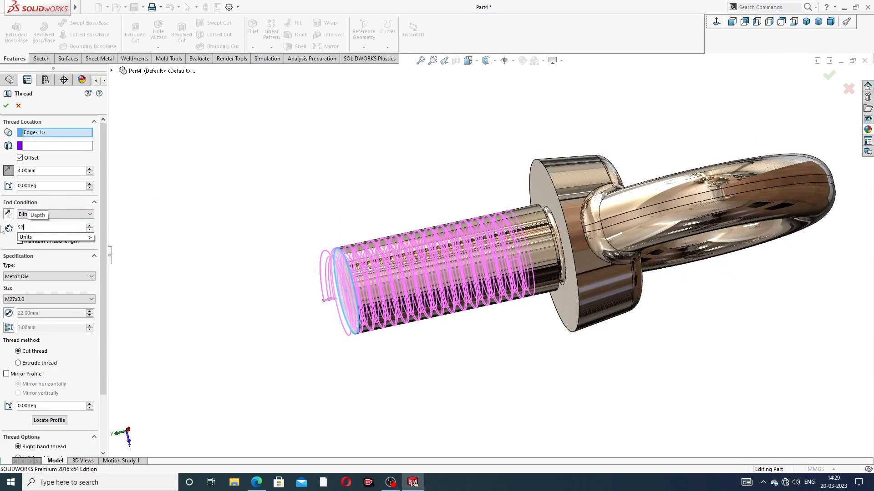
{"action": "key", "text": "Return"}
{"action": "middle_click_drag", "start_coordinate": [361, 272], "coordinate": [359, 291]}
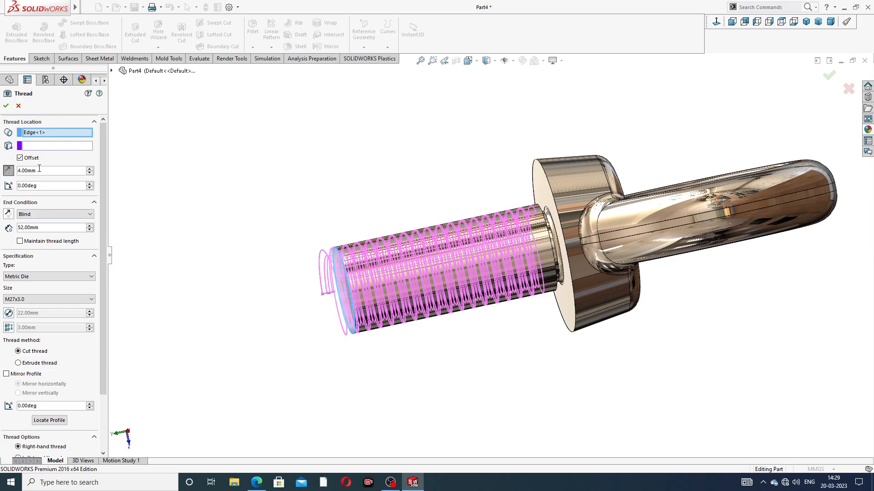
{"action": "scroll", "coordinate": [63, 201], "scroll_direction": "down", "scroll_amount": 3}
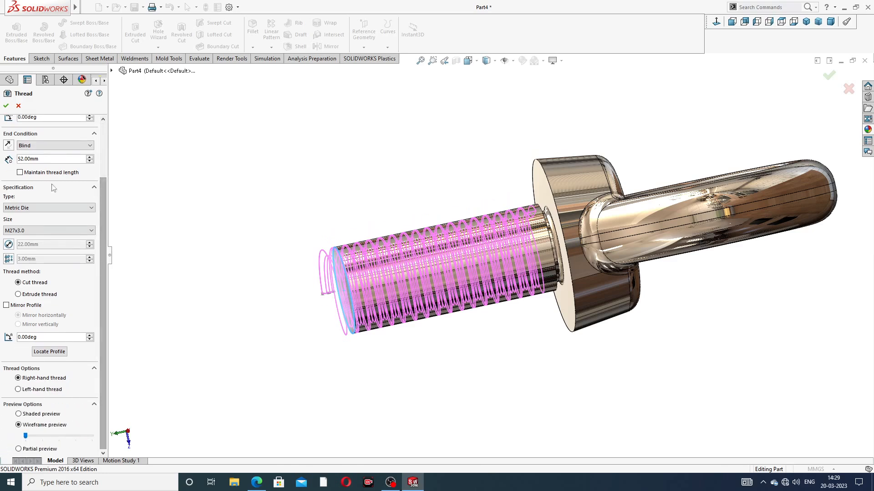
{"action": "left_click", "coordinate": [6, 106]}
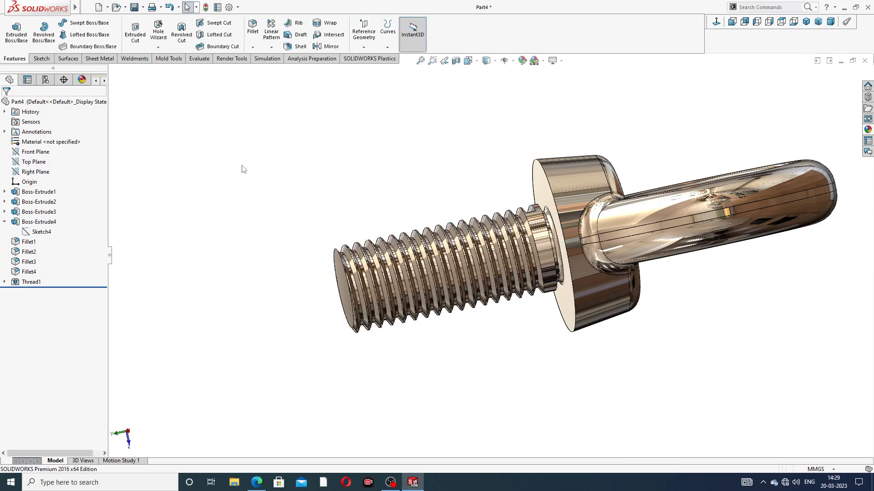
Colour the thread feature dark grey with RGB 64, 64, 64
{"action": "middle_click_drag", "start_coordinate": [446, 274], "coordinate": [455, 319]}
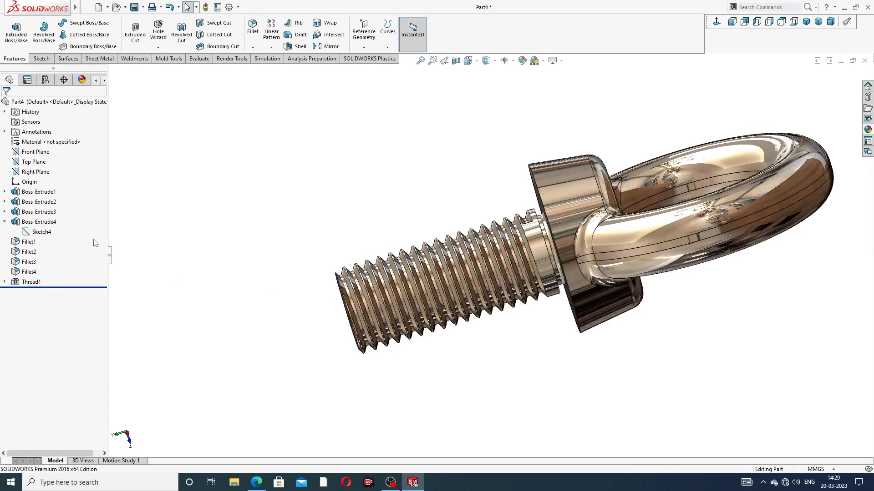
{"action": "left_click", "coordinate": [30, 282]}
{"action": "left_click", "coordinate": [522, 60]}
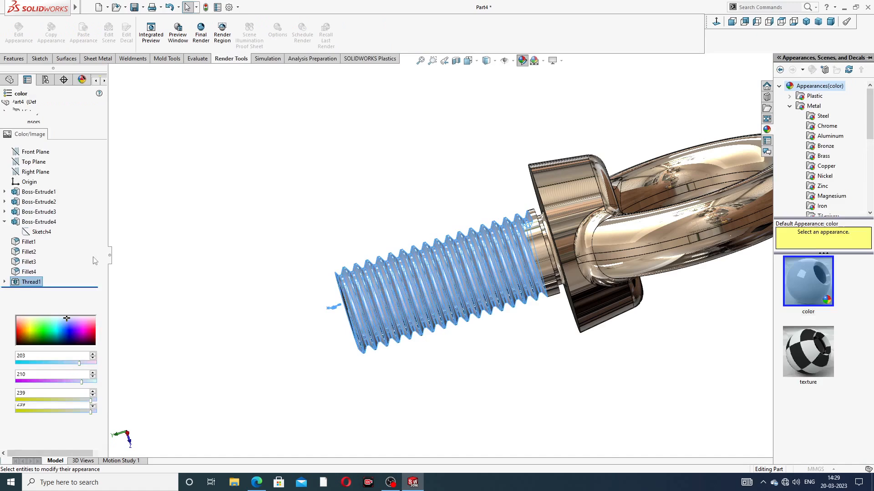
{"action": "left_click", "coordinate": [73, 300]}
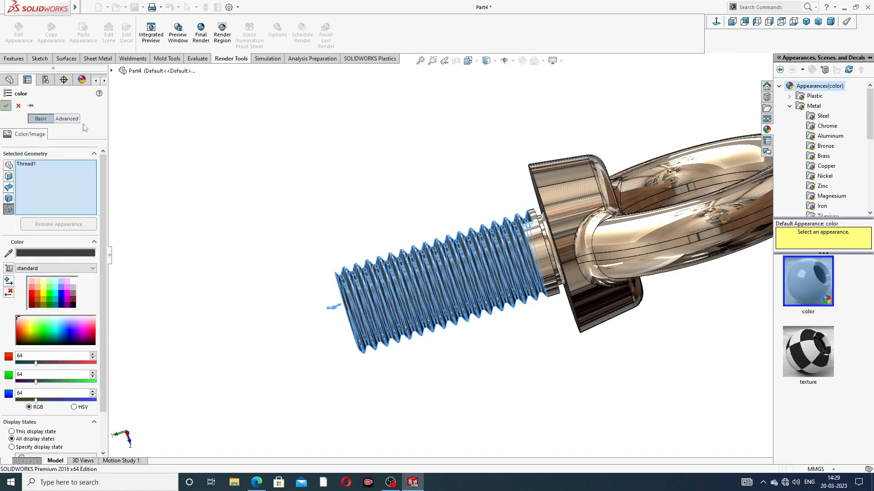
Inspect the finished eye bolt from several sides and in isometric view
{"action": "scroll", "coordinate": [439, 165], "scroll_direction": "up", "scroll_amount": 3}
{"action": "middle_click_drag", "start_coordinate": [478, 172], "coordinate": [724, 105]}
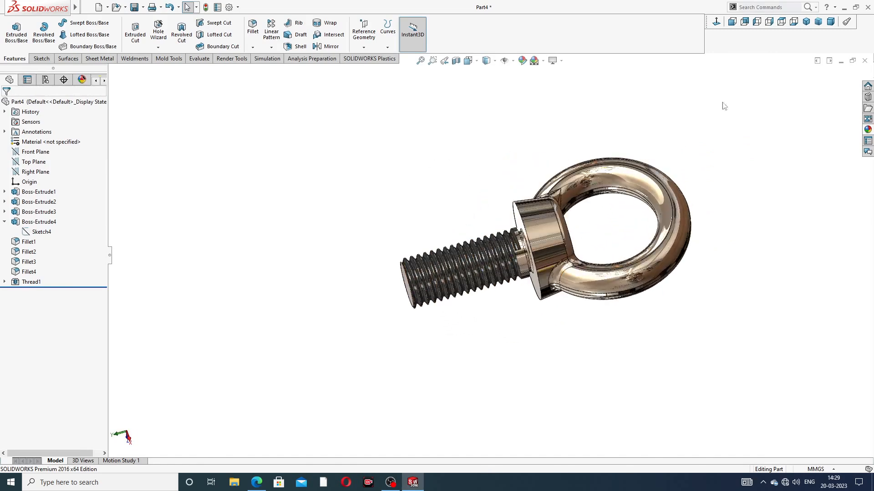
{"action": "left_click", "coordinate": [806, 21]}
{"action": "middle_click_drag", "start_coordinate": [538, 212], "coordinate": [488, 230]}
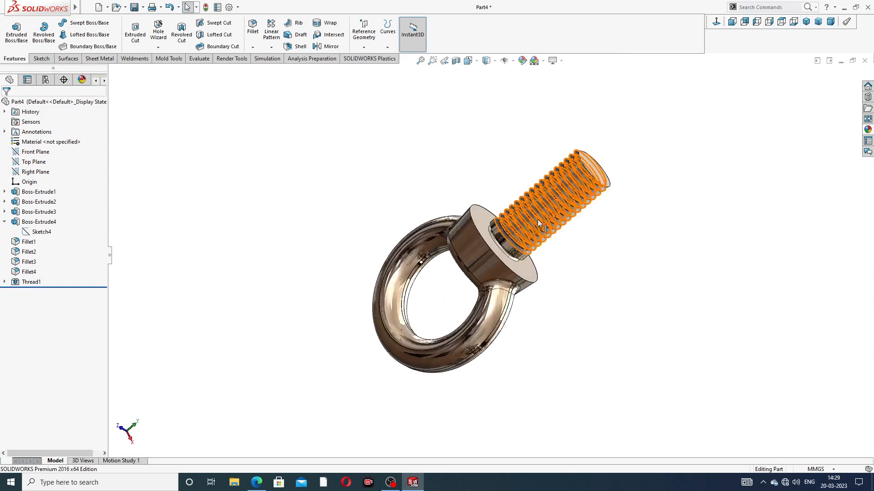
{"action": "scroll", "coordinate": [500, 281], "scroll_direction": "down", "scroll_amount": 3}
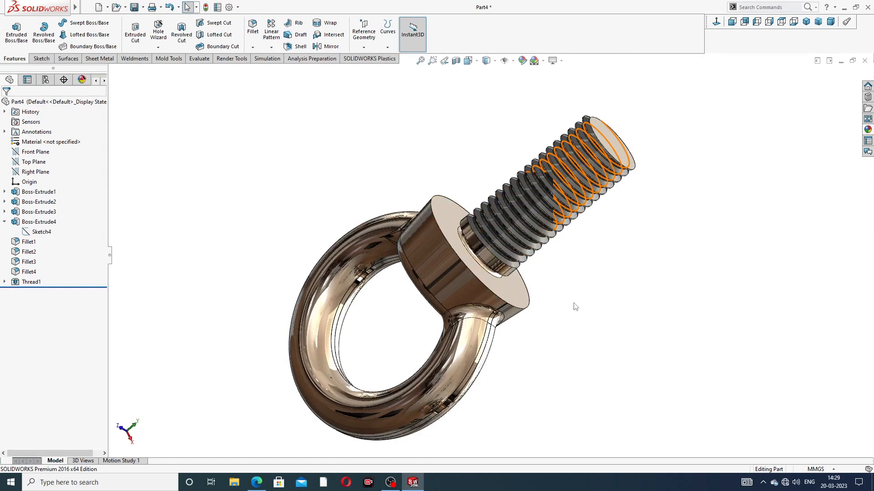
{"action": "scroll", "coordinate": [547, 382], "scroll_direction": "up", "scroll_amount": 2}
{"action": "scroll", "coordinate": [526, 368], "scroll_direction": "down", "scroll_amount": 2}
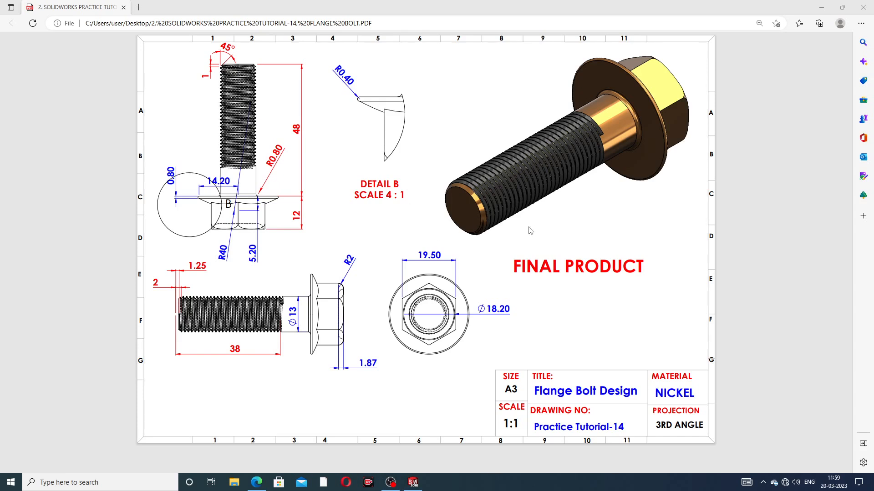
Switch from the flange bolt PDF drawing to SOLIDWORKS and examine the finished flange bolt model from several sides and in isometric view
{"action": "left_click", "coordinate": [415, 484]}
{"action": "middle_click_drag", "start_coordinate": [534, 306], "coordinate": [450, 291]}
{"action": "scroll", "coordinate": [450, 291], "scroll_direction": "down", "scroll_amount": 2}
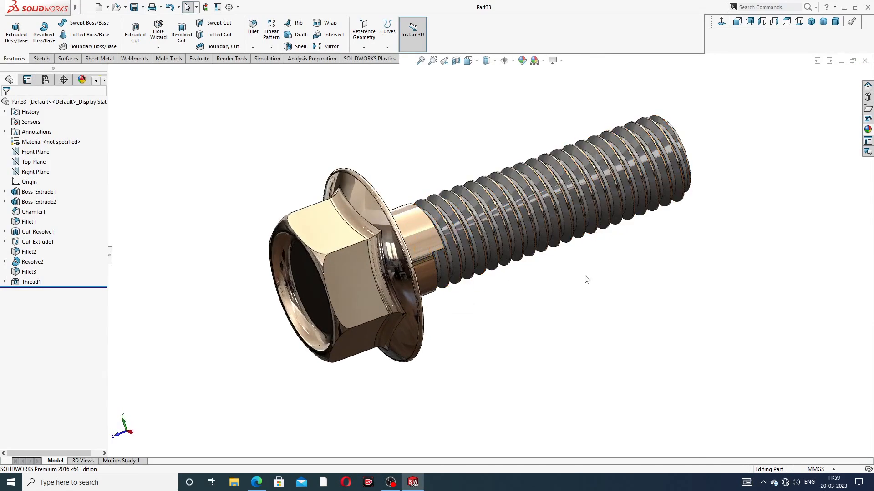
{"action": "middle_click_drag", "start_coordinate": [587, 277], "coordinate": [405, 239]}
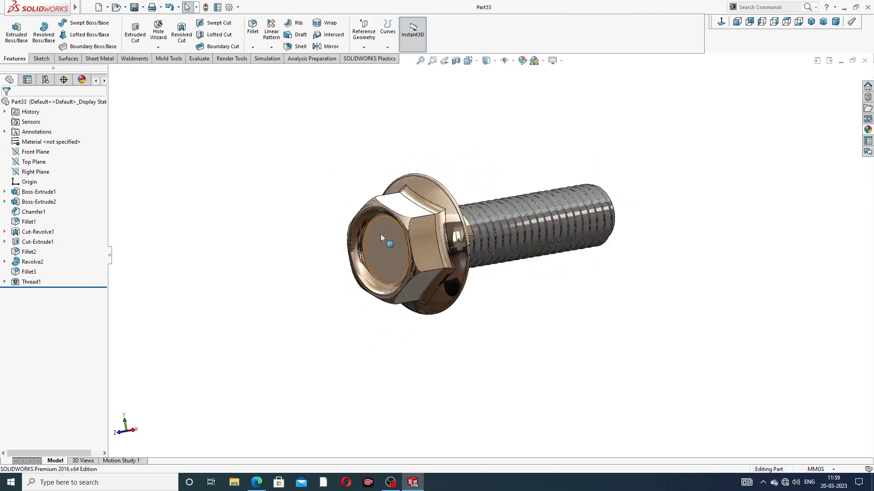
{"action": "scroll", "coordinate": [381, 236], "scroll_direction": "down", "scroll_amount": 2}
{"action": "left_click", "coordinate": [811, 21]}
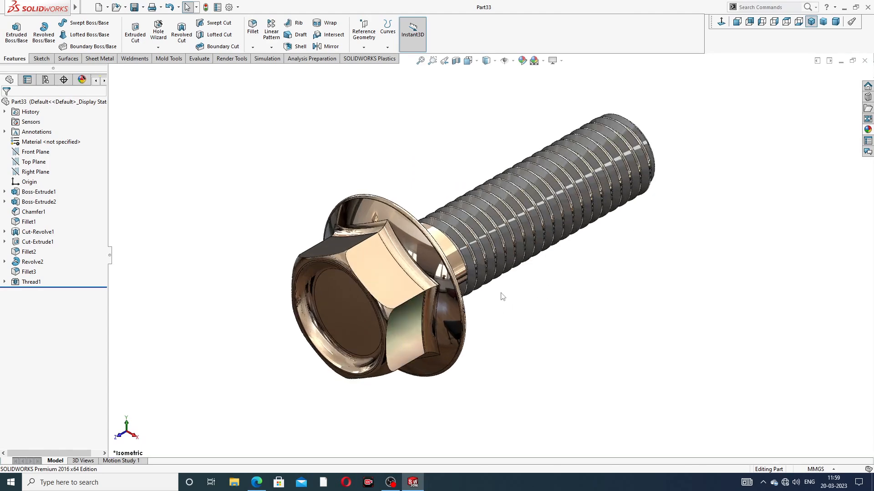
{"action": "middle_click_drag", "start_coordinate": [555, 263], "coordinate": [550, 229]}
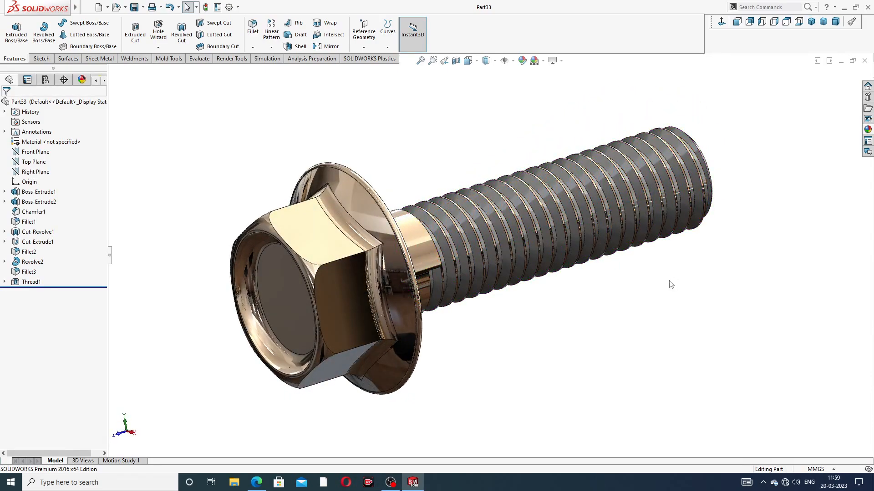
Replace the open flange bolt document with a new part and apply the Plain White scene
{"action": "left_click", "coordinate": [864, 61]}
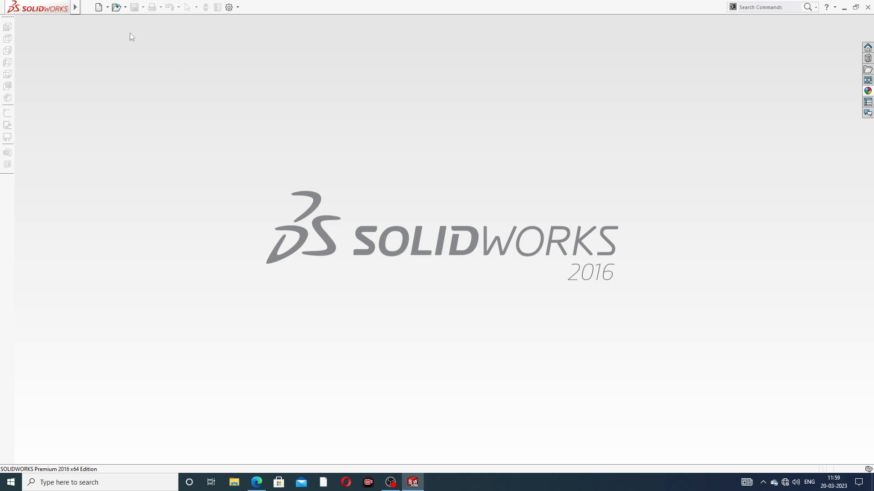
{"action": "left_click", "coordinate": [98, 7]}
{"action": "left_click", "coordinate": [357, 352]}
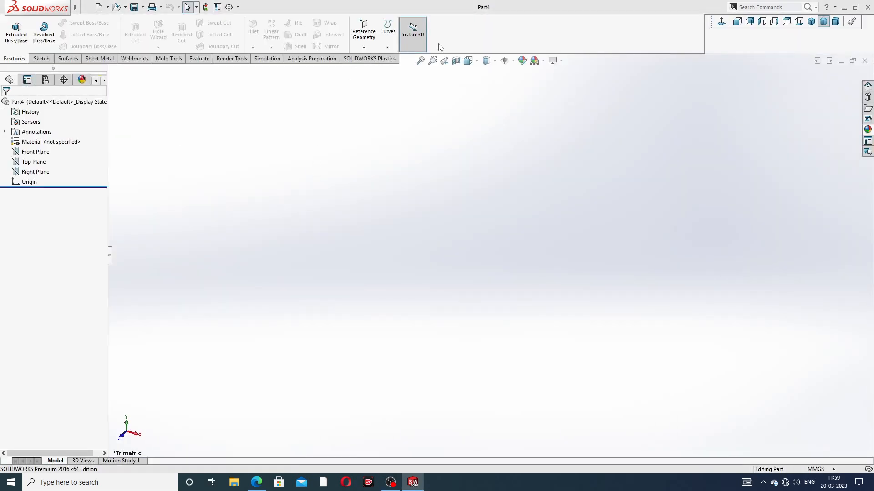
{"action": "left_click", "coordinate": [543, 61]}
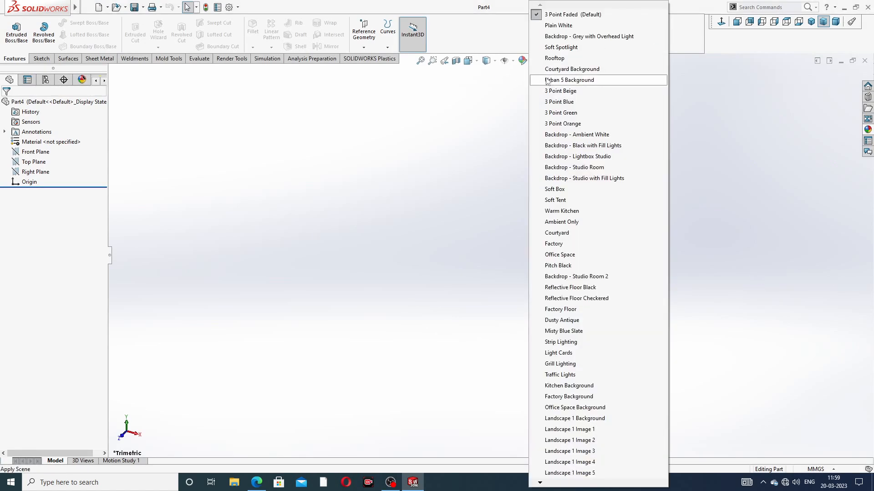
{"action": "left_click", "coordinate": [561, 36]}
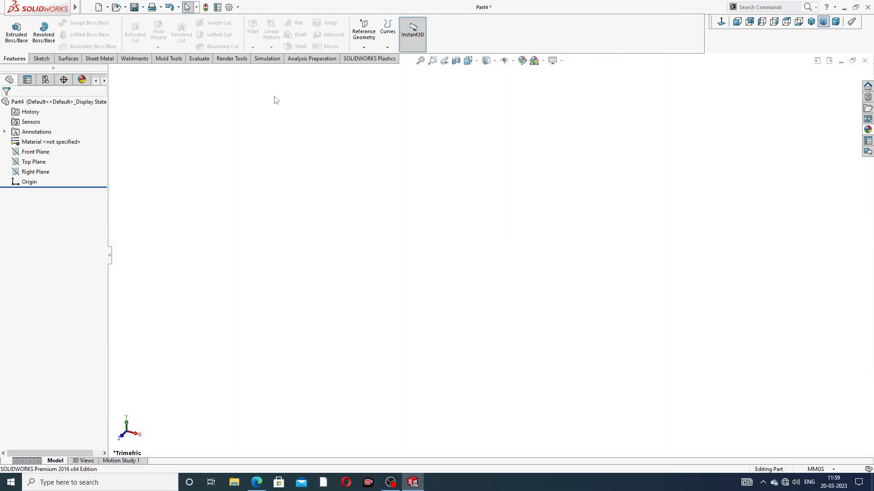
Set both the shaded and the wireframe image quality of the part document to the highest resolution
{"action": "left_click", "coordinate": [228, 7]}
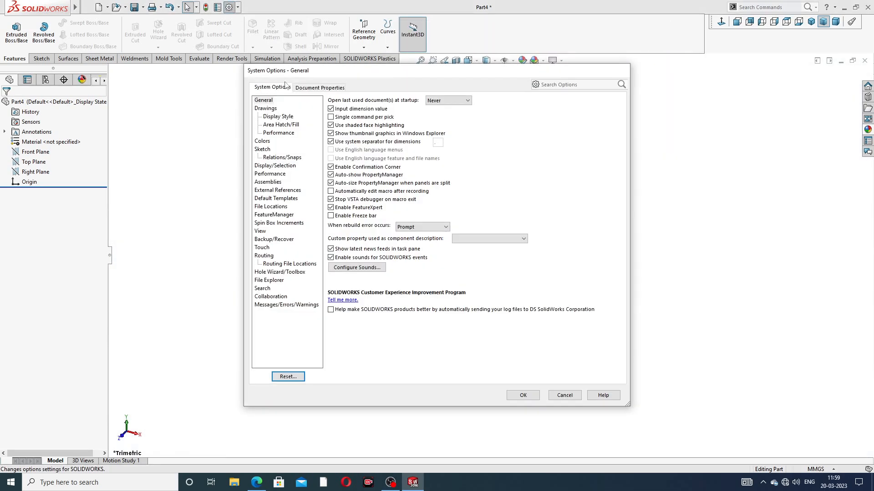
{"action": "left_click", "coordinate": [302, 88]}
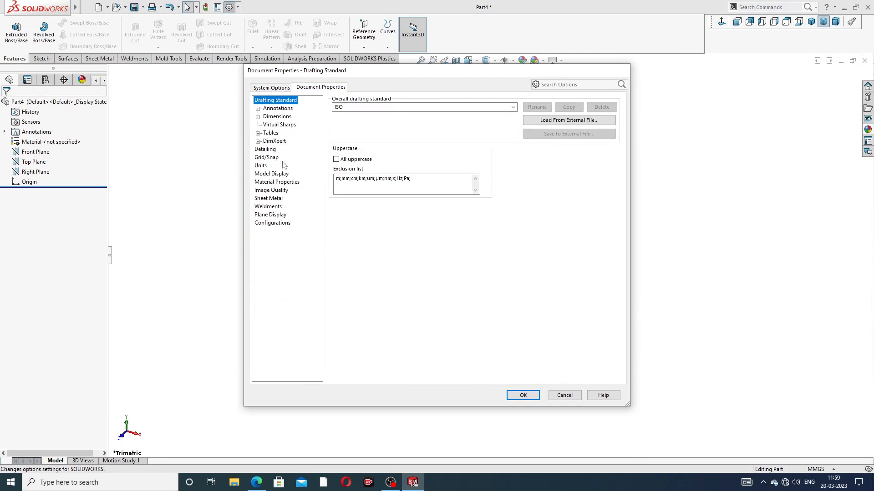
{"action": "left_click", "coordinate": [271, 195]}
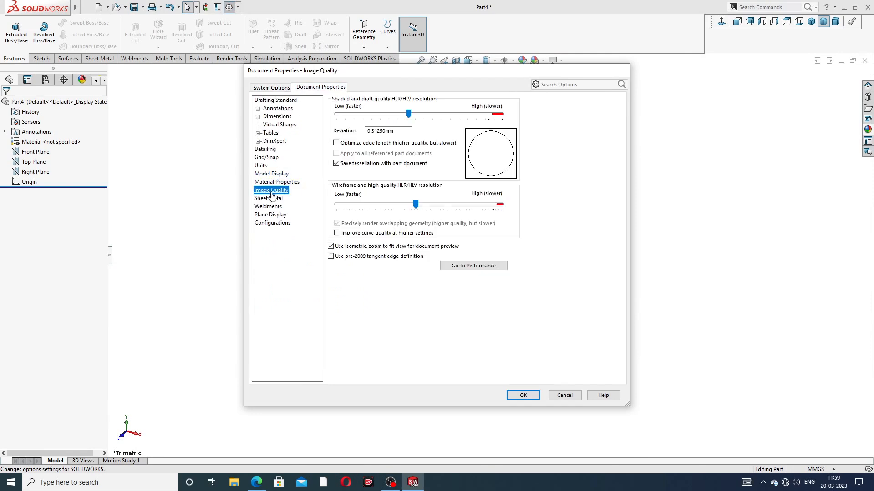
{"action": "left_click_drag", "start_coordinate": [408, 113], "coordinate": [501, 114]}
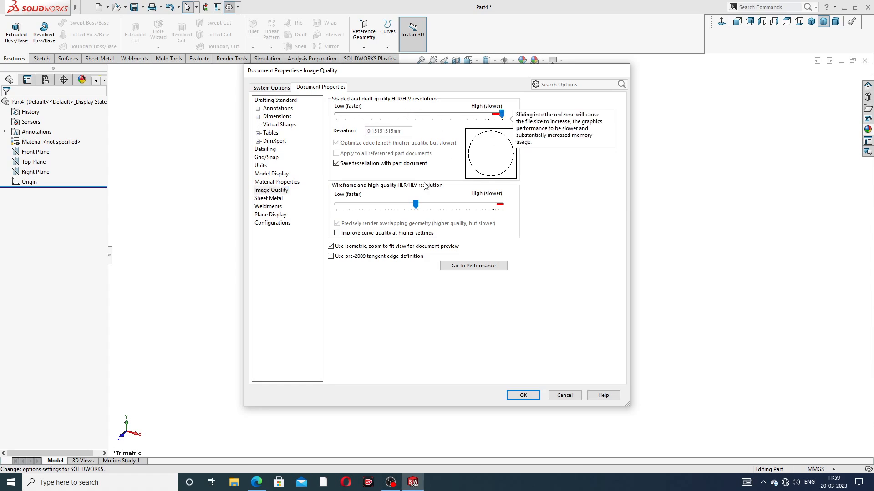
{"action": "left_click_drag", "start_coordinate": [416, 204], "coordinate": [502, 204]}
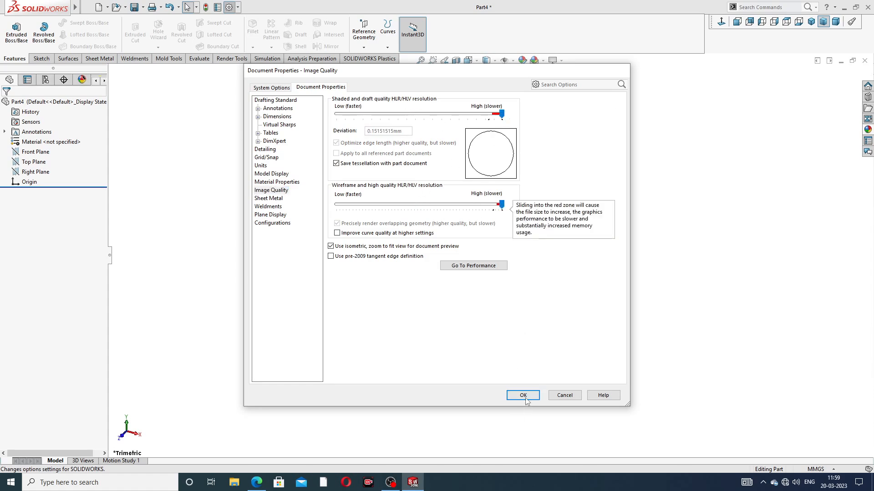
{"action": "left_click", "coordinate": [523, 395]}
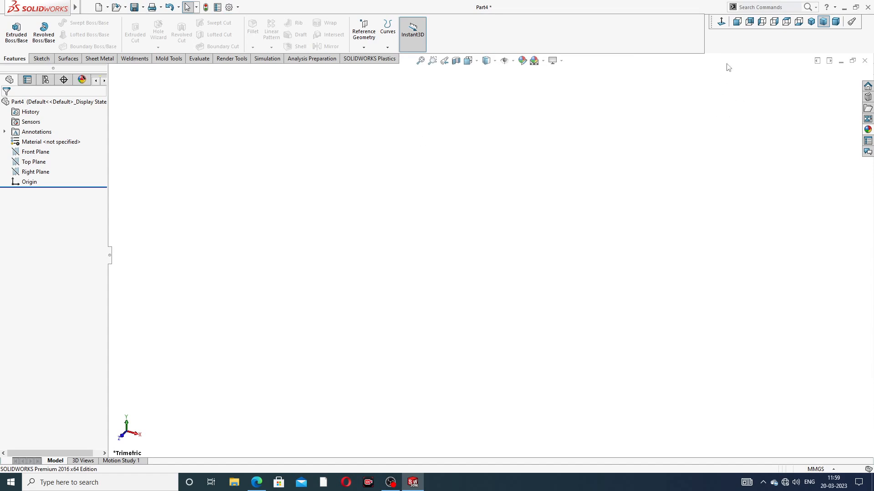
Check the flange bolt drawing, then sketch a hexagon centred on the origin of the Front Plane, with an inscribed circle about 102 mm in diameter
{"action": "left_click", "coordinate": [263, 488]}
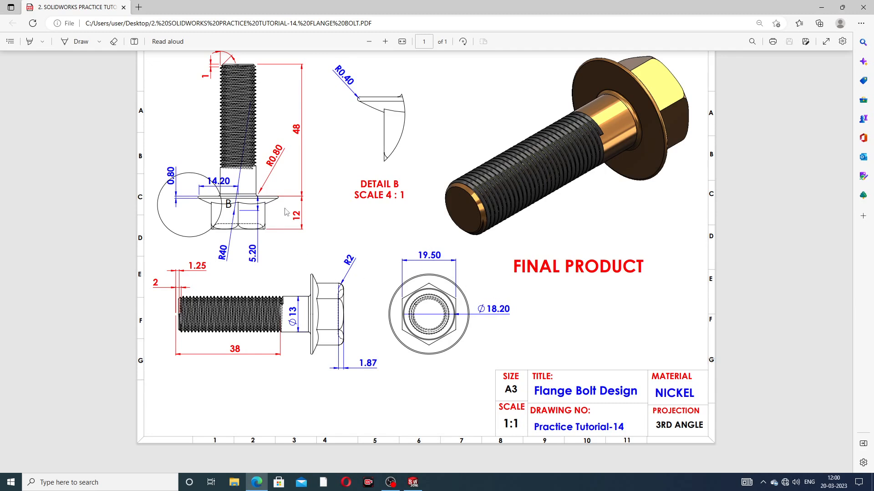
{"action": "left_click", "coordinate": [260, 483]}
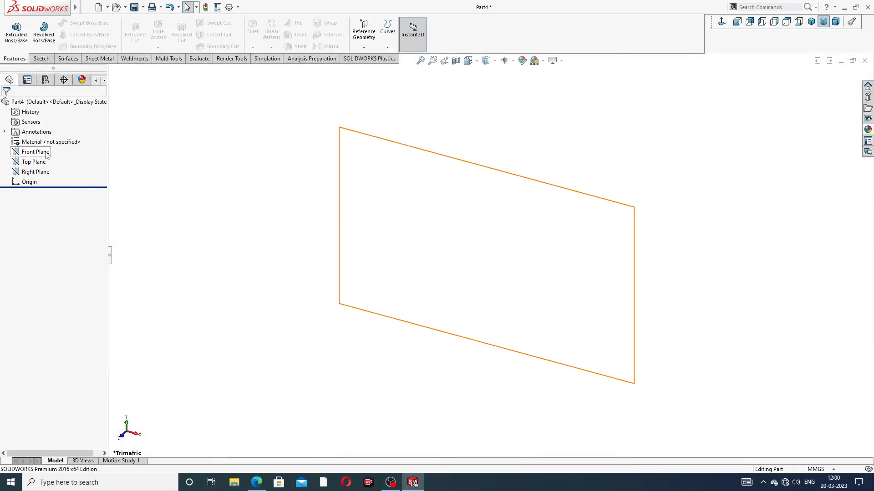
{"action": "left_click", "coordinate": [47, 154]}
{"action": "left_click", "coordinate": [52, 140]}
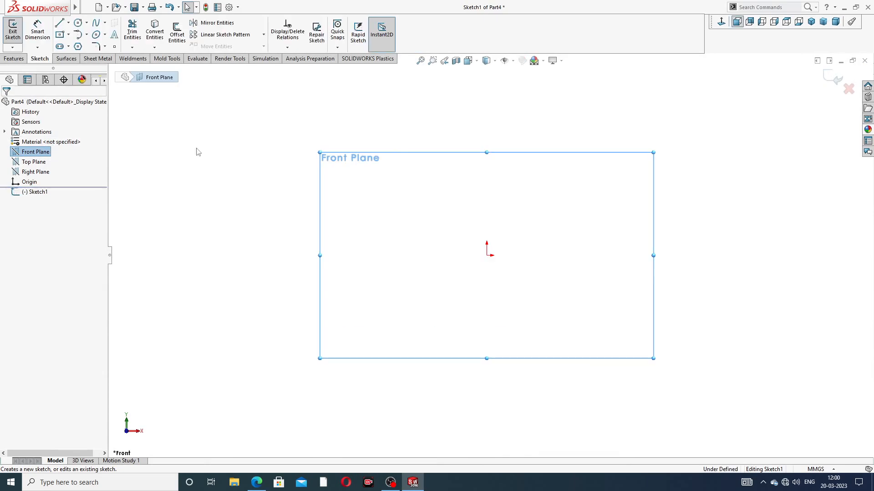
{"action": "left_click", "coordinate": [78, 47]}
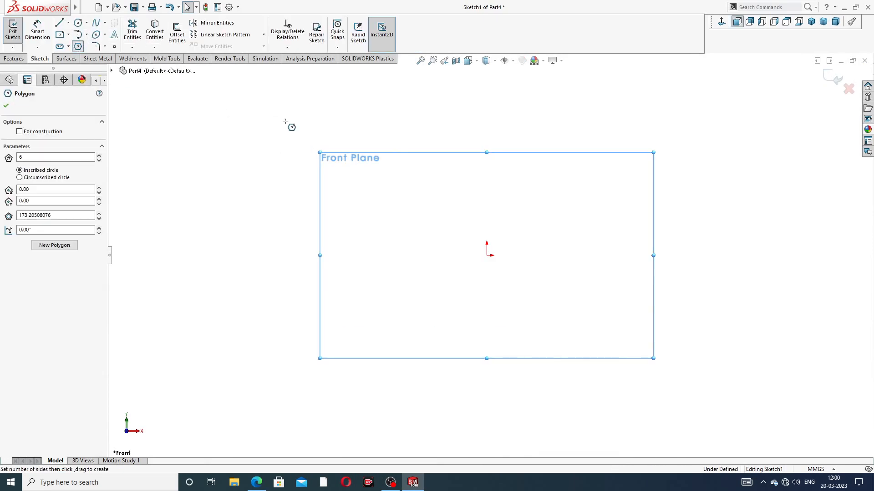
{"action": "left_click", "coordinate": [489, 255]}
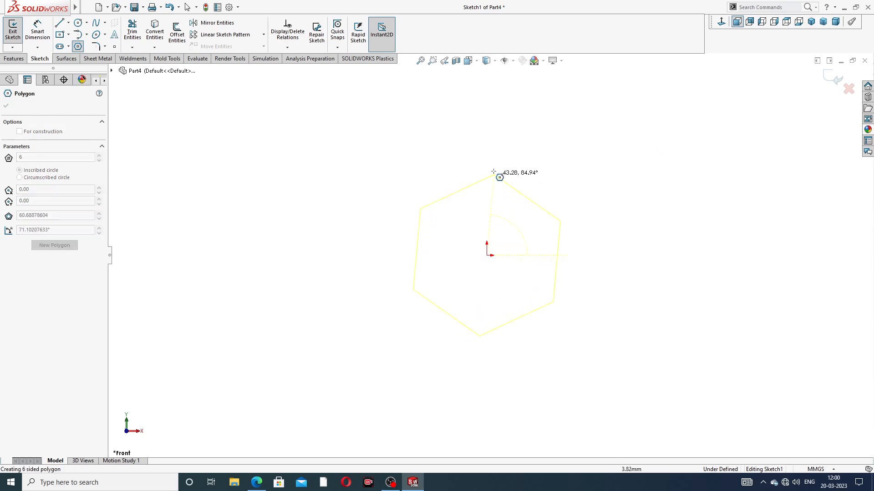
{"action": "left_click", "coordinate": [490, 145]}
{"action": "right_click", "coordinate": [586, 132]}
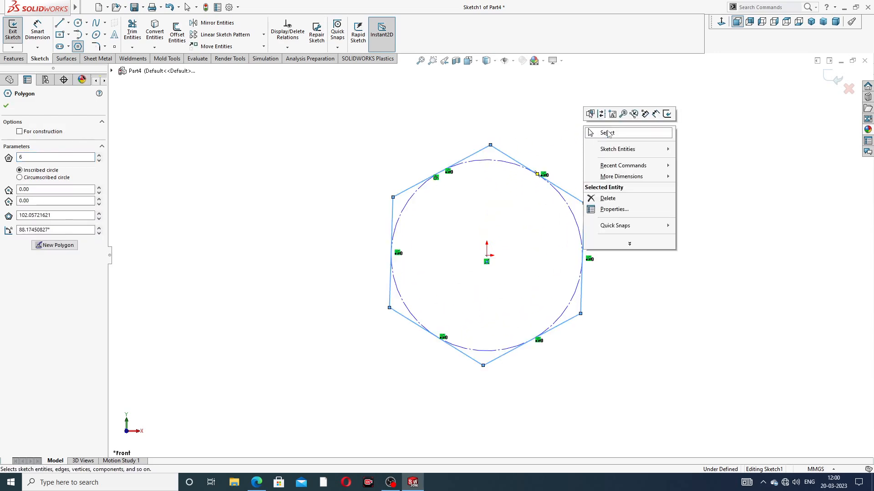
{"action": "left_click", "coordinate": [600, 131]}
{"action": "scroll", "coordinate": [567, 196], "scroll_direction": "down", "scroll_amount": 2}
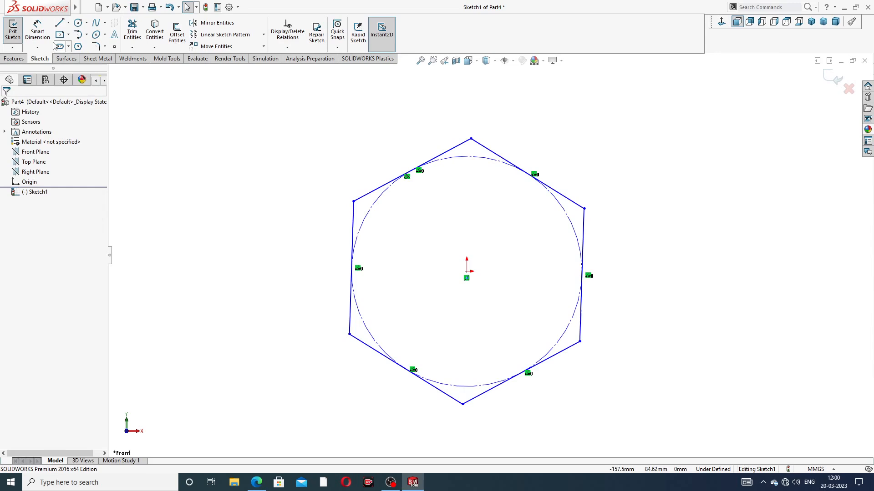
Make the hexagon's left side vertical
{"action": "left_click", "coordinate": [352, 230]}
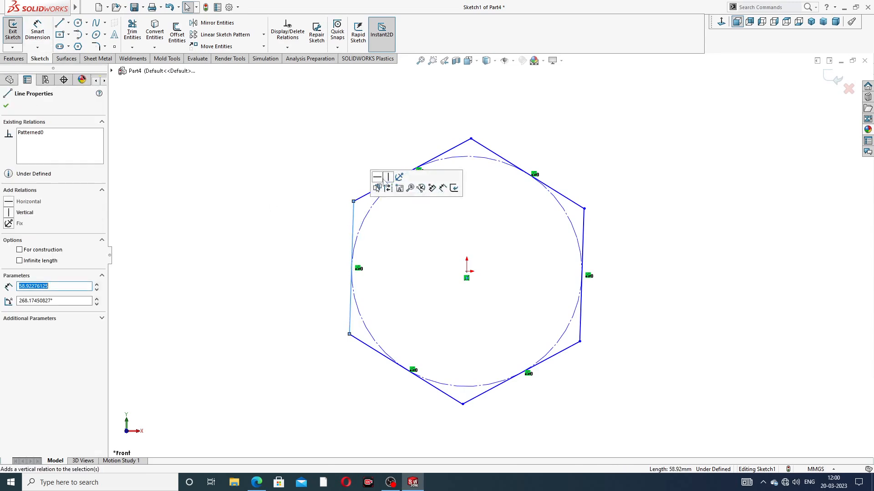
{"action": "left_click", "coordinate": [389, 178]}
{"action": "left_click", "coordinate": [329, 141]}
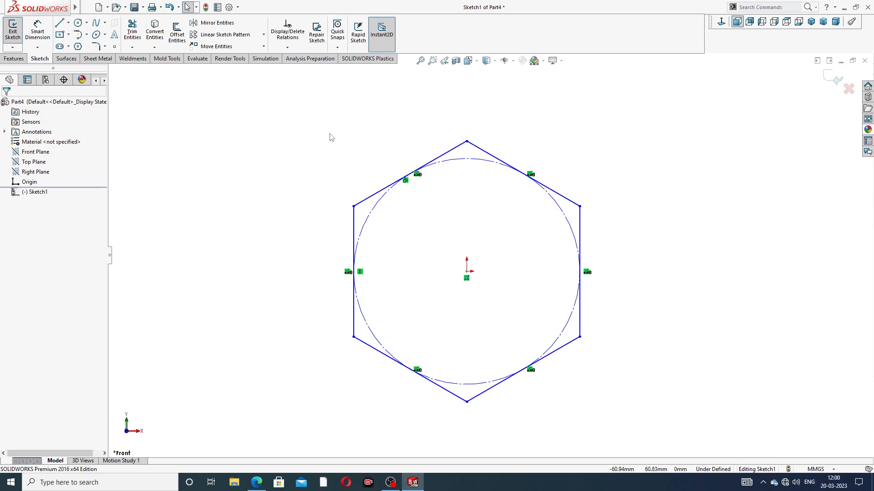
Dimension the distance between the hexagon's two vertical sides as 19.5 mm
{"action": "left_click", "coordinate": [40, 31]}
{"action": "left_click", "coordinate": [356, 229]}
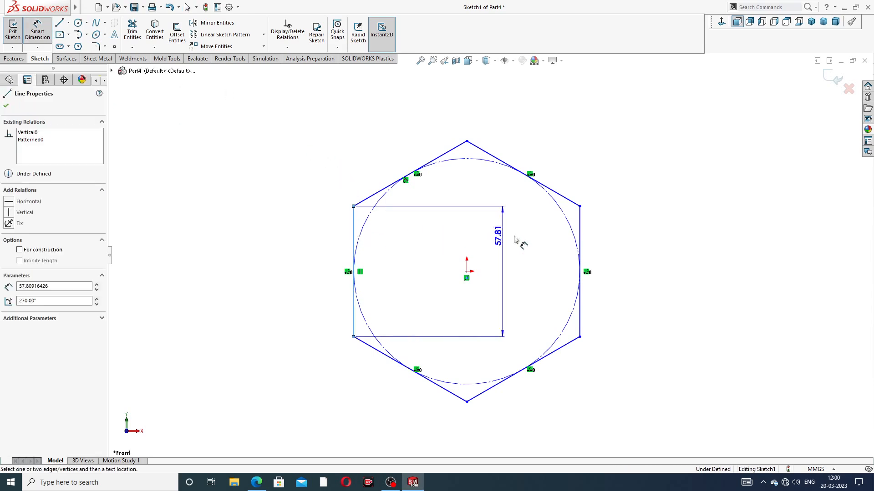
{"action": "left_click", "coordinate": [579, 225]}
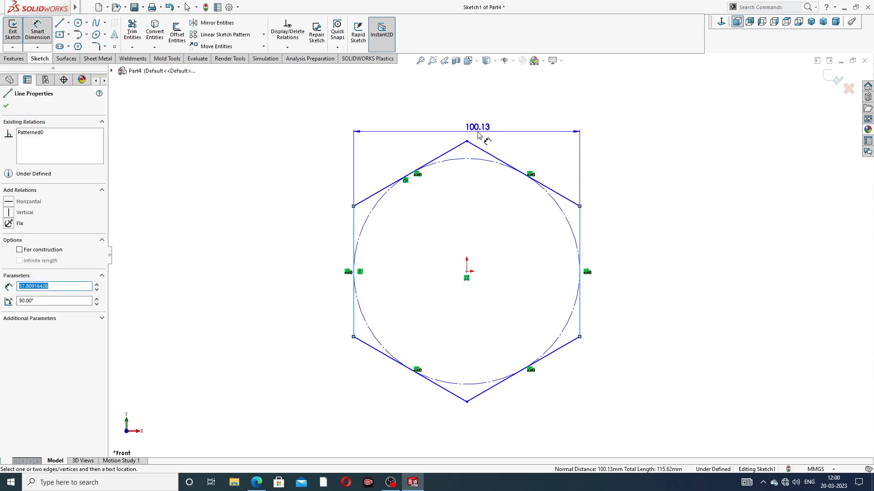
{"action": "left_click", "coordinate": [477, 133]}
{"action": "type", "text": "19"}
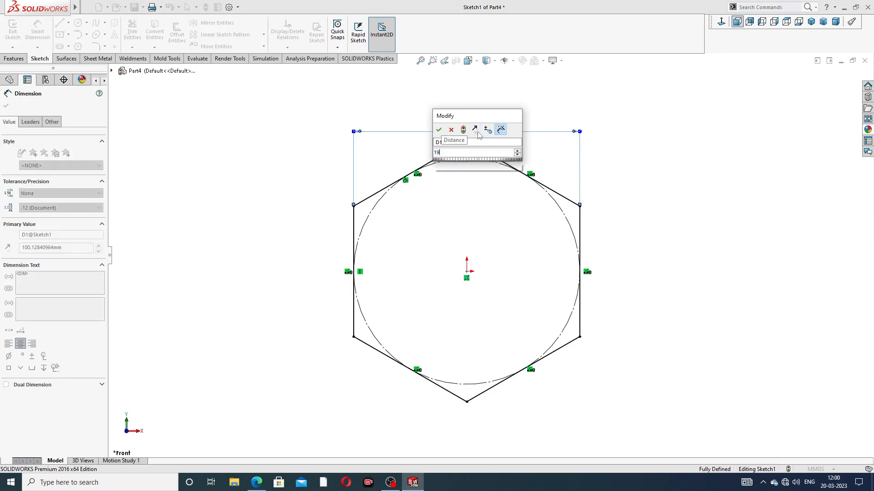
{"action": "type", "text": ".5"}
{"action": "key", "text": "Return"}
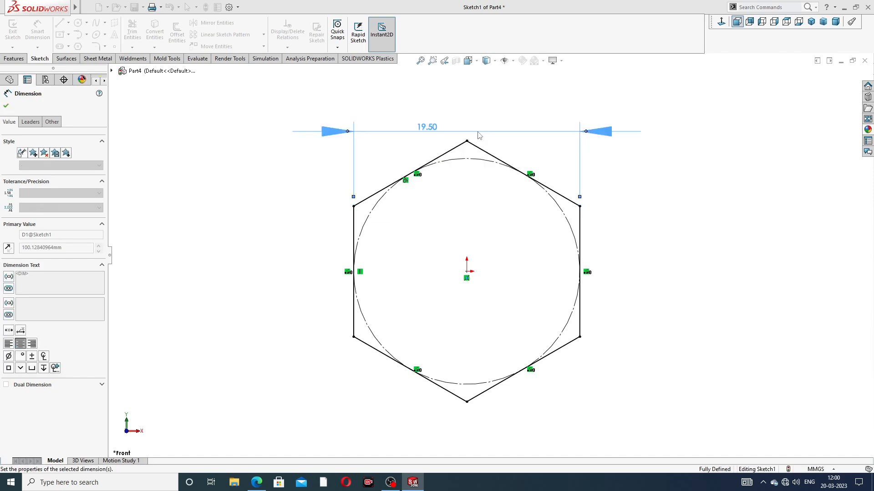
{"action": "left_click", "coordinate": [615, 144]}
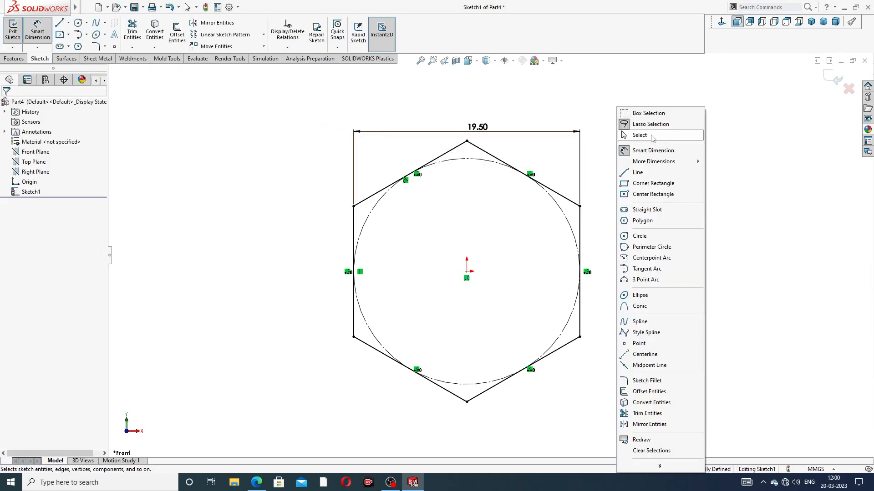
{"action": "left_click", "coordinate": [640, 135]}
Extrude the hexagon sketch as a blind boss 12 mm deep to form the bolt head
{"action": "left_click", "coordinate": [14, 58]}
{"action": "left_click", "coordinate": [17, 32]}
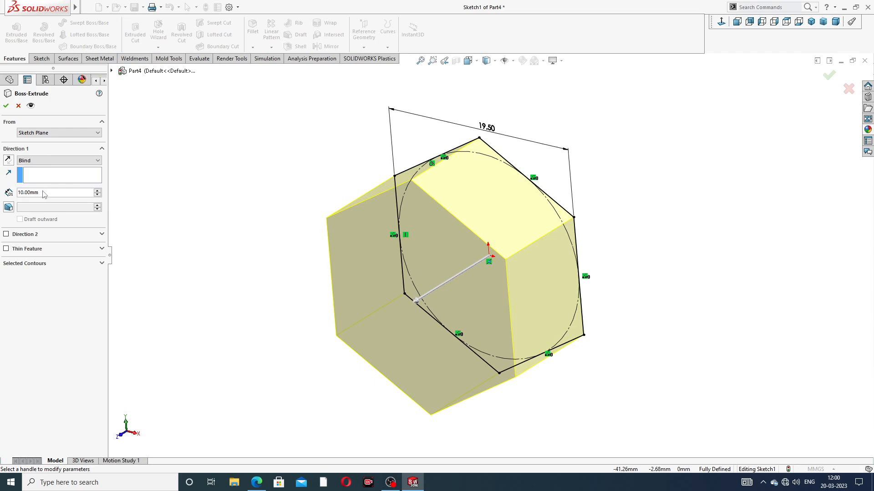
{"action": "type", "text": "12"}
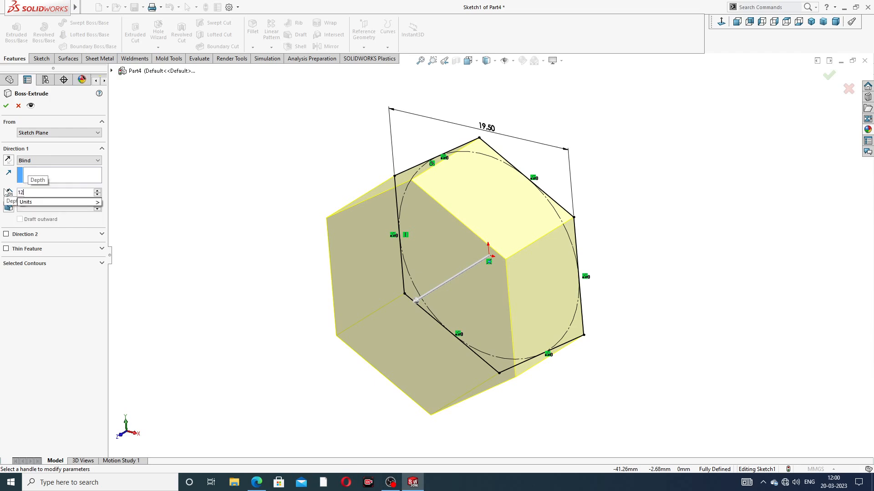
{"action": "key", "text": "Return"}
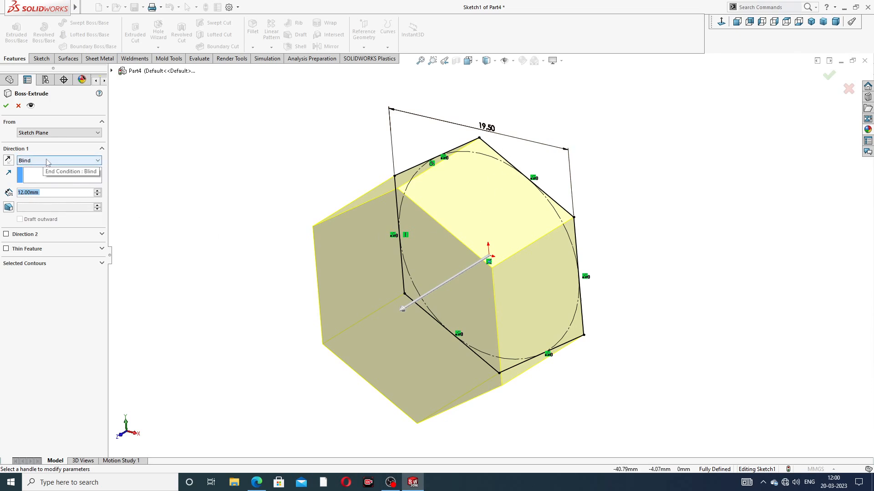
{"action": "left_click", "coordinate": [6, 106]}
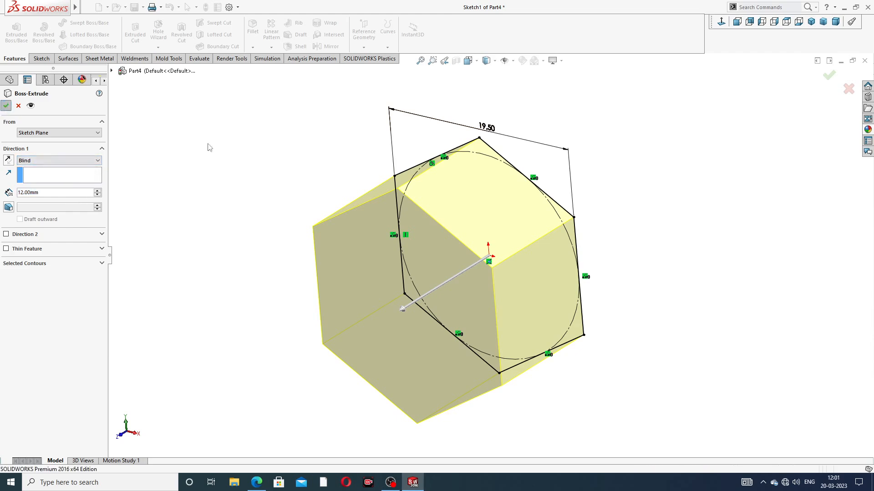
{"action": "left_click", "coordinate": [582, 124]}
Sketch a circle about 13.4 mm in diameter, centred on the origin, on the back face of the hexagonal head
{"action": "mouse_move", "coordinate": [569, 193]}
{"action": "middle_mouse_down"}
{"action": "mouse_move", "coordinate": [546, 166]}
{"action": "mouse_move", "coordinate": [526, 205]}
{"action": "mouse_move", "coordinate": [486, 170]}
{"action": "middle_mouse_up"}
{"action": "left_click", "coordinate": [495, 199]}
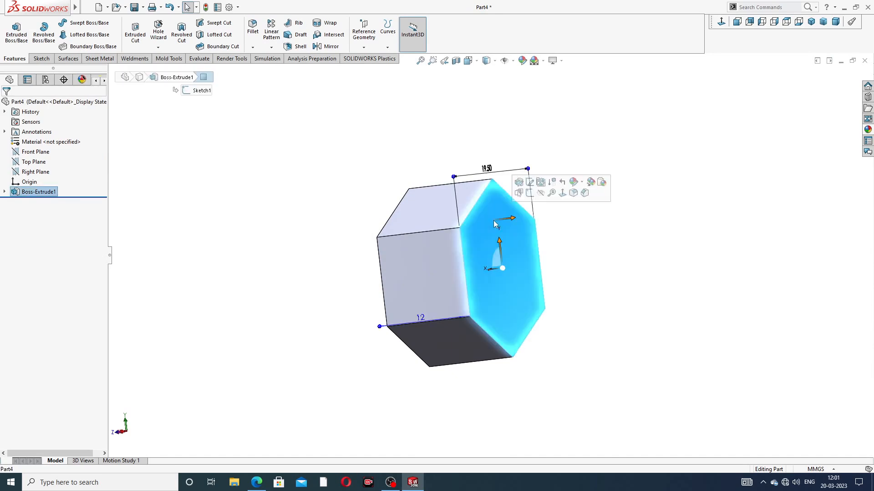
{"action": "left_click", "coordinate": [530, 193]}
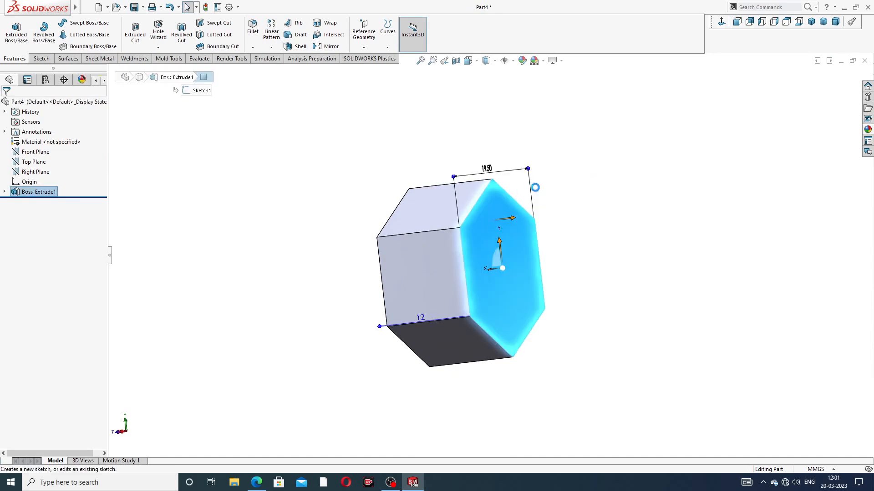
{"action": "left_click", "coordinate": [721, 21]}
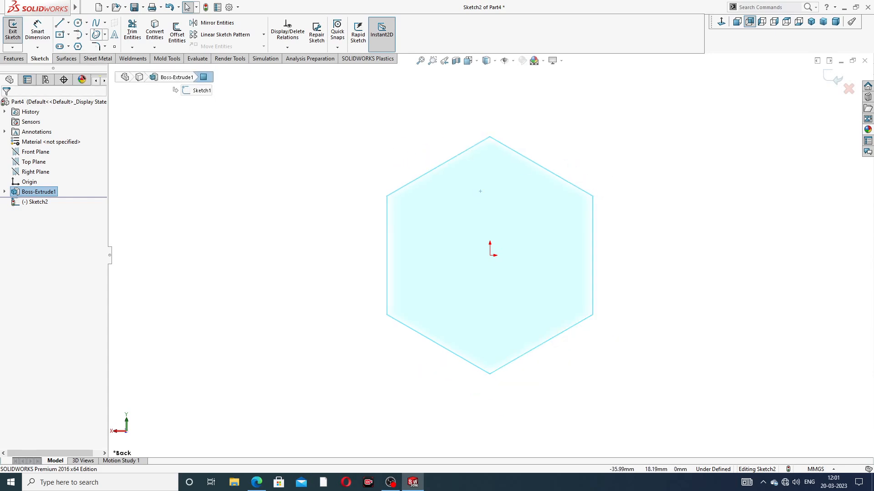
{"action": "left_click", "coordinate": [79, 23]}
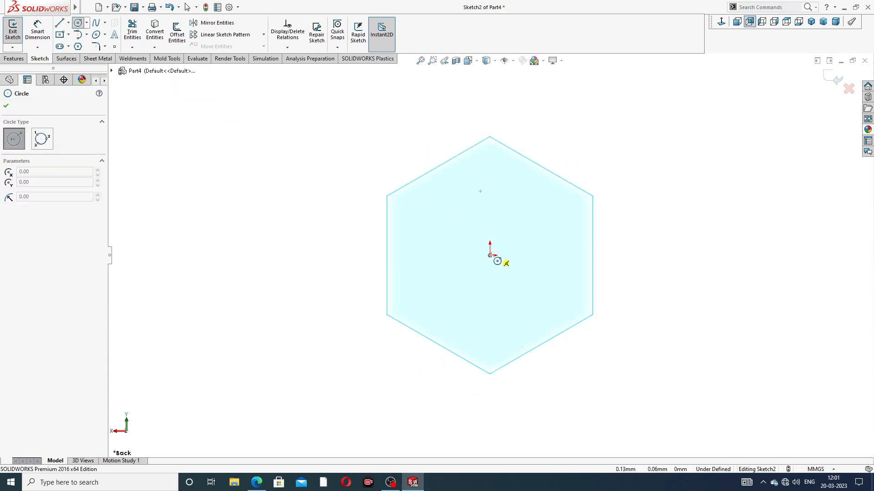
{"action": "left_click", "coordinate": [490, 256]}
{"action": "left_click", "coordinate": [511, 181]}
{"action": "right_click", "coordinate": [553, 146]}
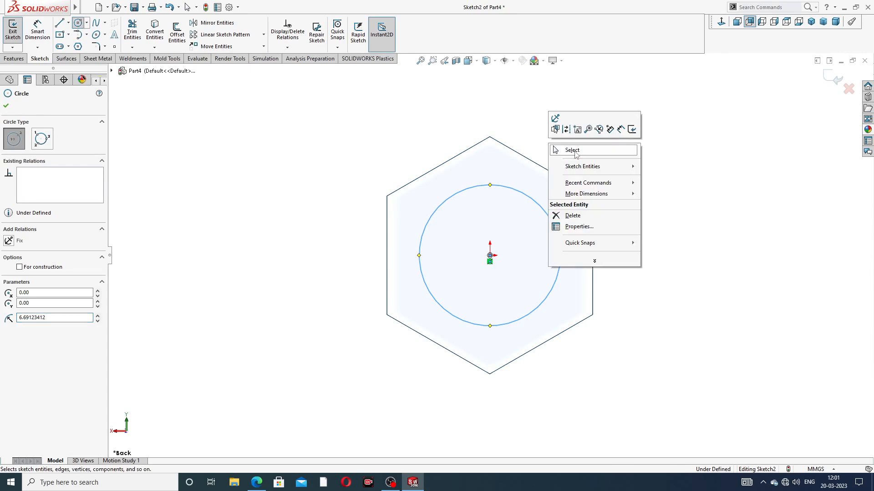
Dimension the circle on the hexagonal head's face to a diameter of 13 mm
{"action": "left_click", "coordinate": [568, 150]}
{"action": "left_click", "coordinate": [256, 483]}
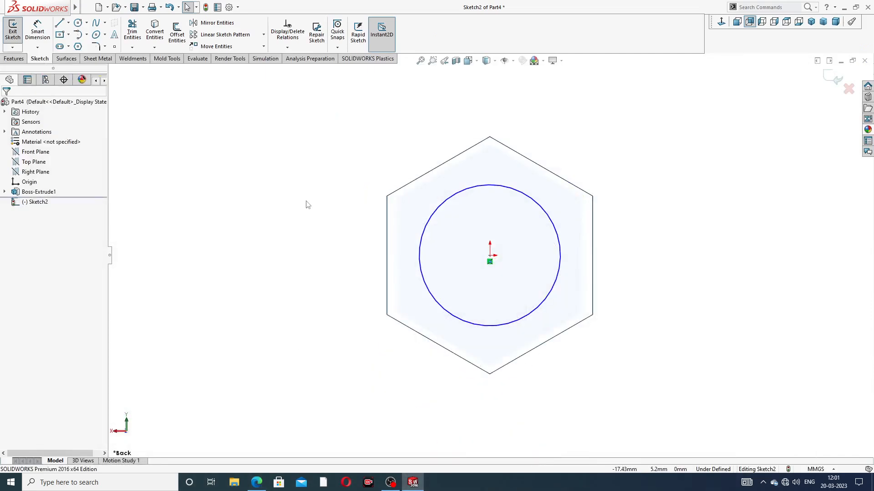
{"action": "left_click", "coordinate": [37, 31]}
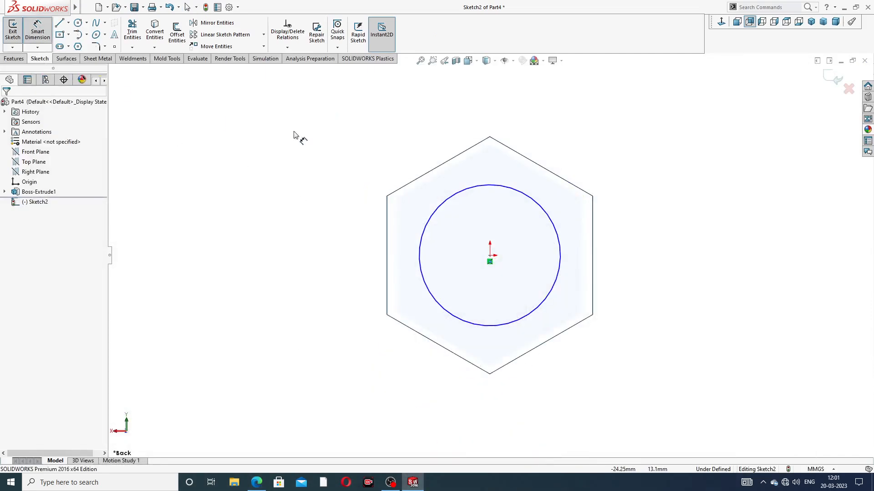
{"action": "left_click", "coordinate": [496, 190]}
{"action": "left_click", "coordinate": [577, 162]}
{"action": "type", "text": "1"}
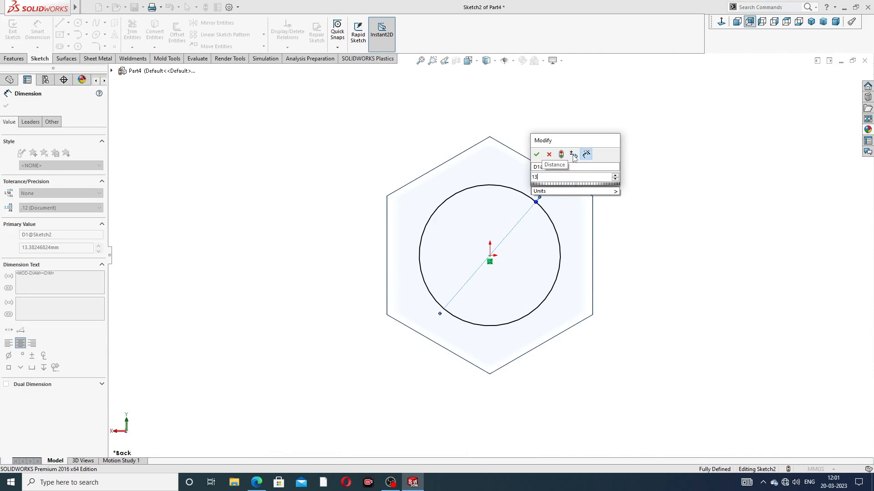
{"action": "type", "text": "3"}
{"action": "key", "text": "Return"}
{"action": "right_click", "coordinate": [339, 159]}
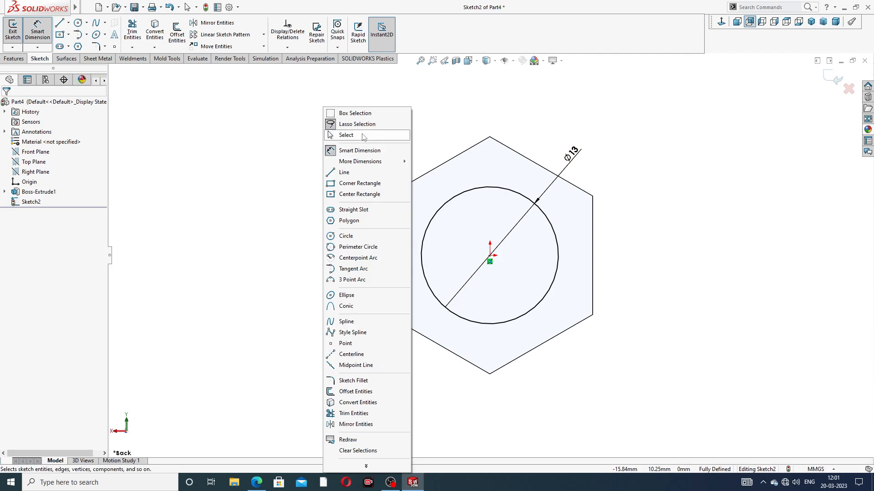
{"action": "left_click", "coordinate": [341, 135]}
Extrude the 13 mm circle as a blind boss 48 mm long, away from the hexagonal head and merged with it
{"action": "middle_click_drag", "start_coordinate": [260, 179], "coordinate": [226, 134]}
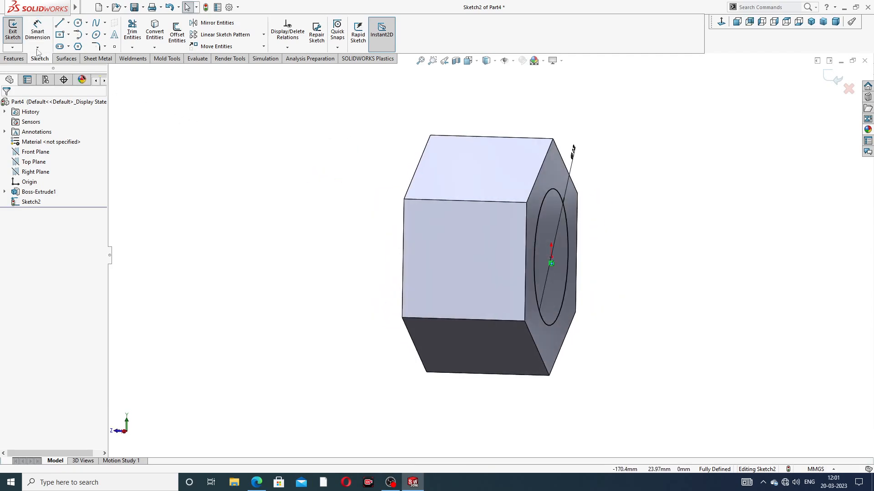
{"action": "left_click", "coordinate": [17, 58]}
{"action": "left_click", "coordinate": [22, 37]}
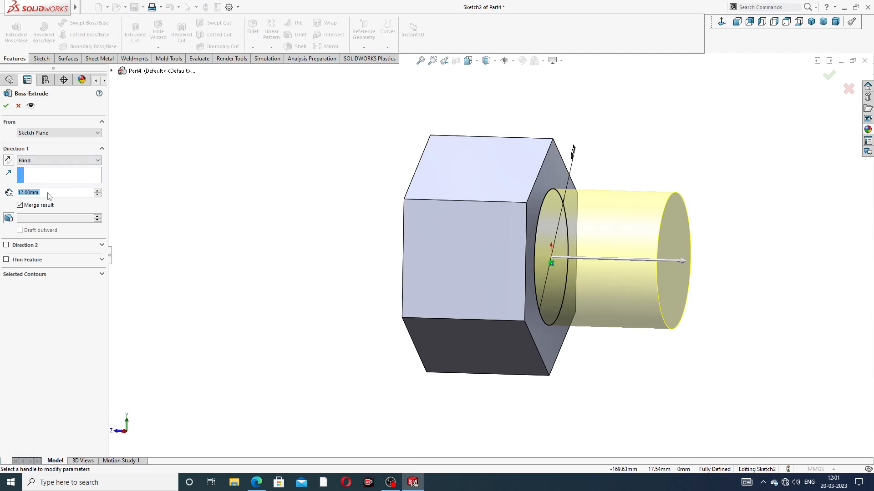
{"action": "type", "text": "48"}
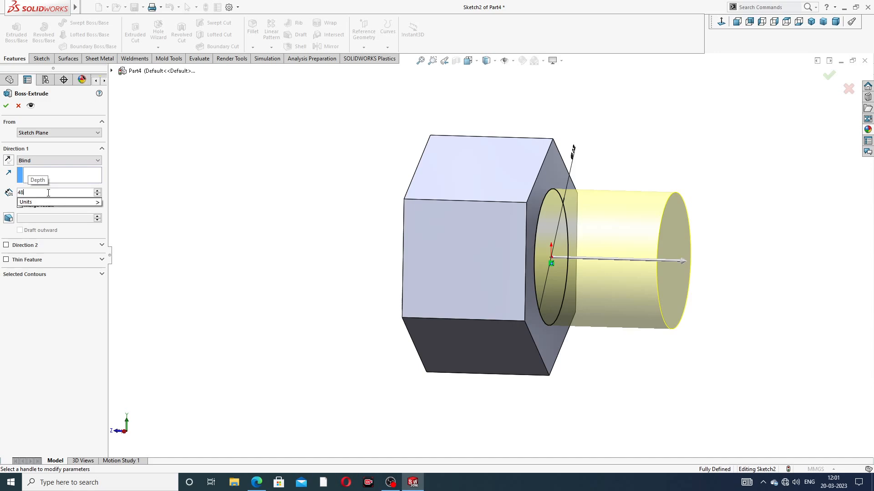
{"action": "key", "text": "Return"}
{"action": "scroll", "coordinate": [498, 231], "scroll_direction": "up", "scroll_amount": 3}
{"action": "scroll", "coordinate": [498, 231], "scroll_direction": "up", "scroll_amount": 2}
{"action": "mouse_move", "coordinate": [520, 235]}
{"action": "middle_mouse_down"}
{"action": "mouse_move", "coordinate": [583, 248]}
{"action": "mouse_move", "coordinate": [535, 228]}
{"action": "middle_mouse_up"}
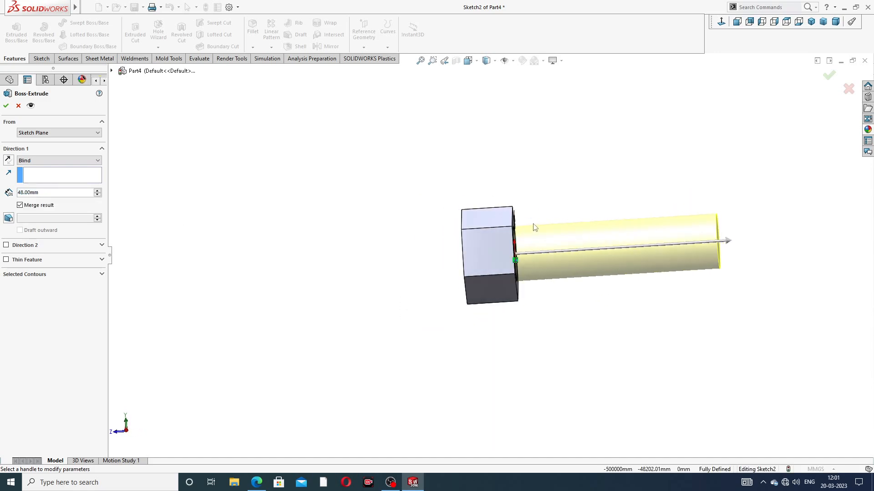
{"action": "left_click", "coordinate": [6, 106]}
{"action": "mouse_move", "coordinate": [550, 264]}
{"action": "middle_mouse_down"}
{"action": "mouse_move", "coordinate": [496, 232]}
{"action": "mouse_move", "coordinate": [564, 260]}
{"action": "middle_mouse_up"}
{"action": "scroll", "coordinate": [564, 260], "scroll_direction": "down", "scroll_amount": 2}
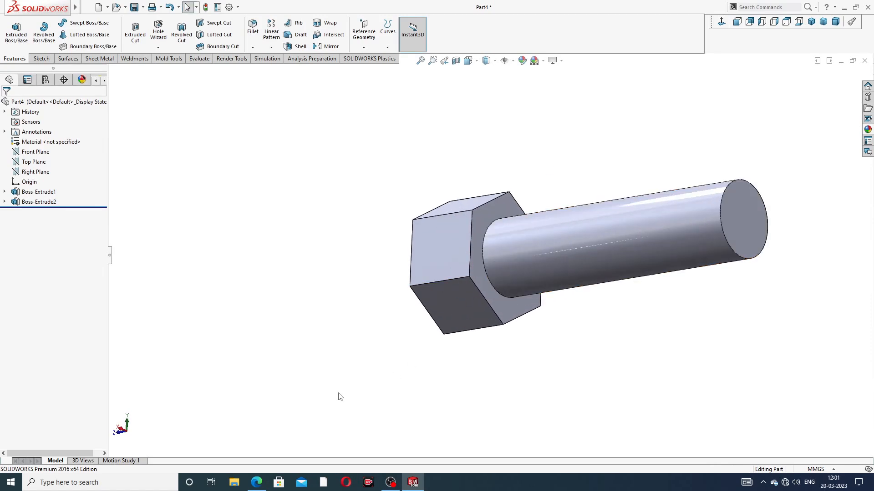
Check the flange bolt drawing and fillet the edge where the shank meets the head with a 0.8 mm radius
{"action": "left_click", "coordinate": [257, 482]}
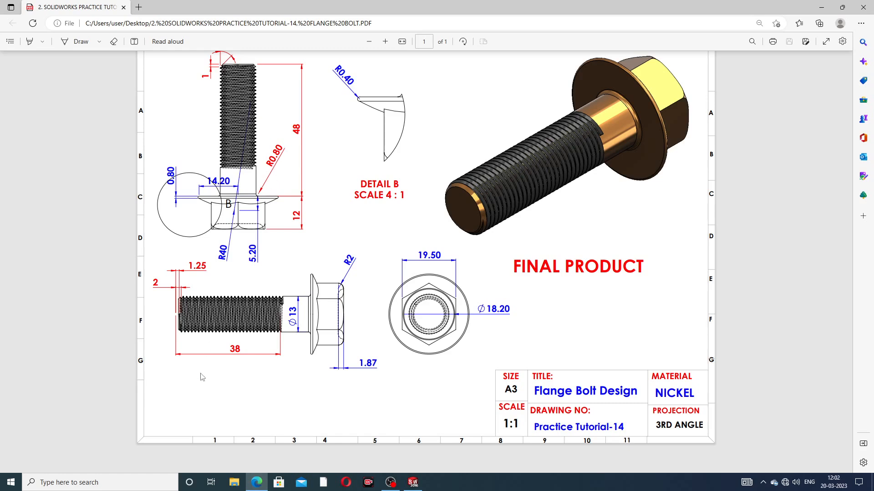
{"action": "left_click", "coordinate": [257, 484]}
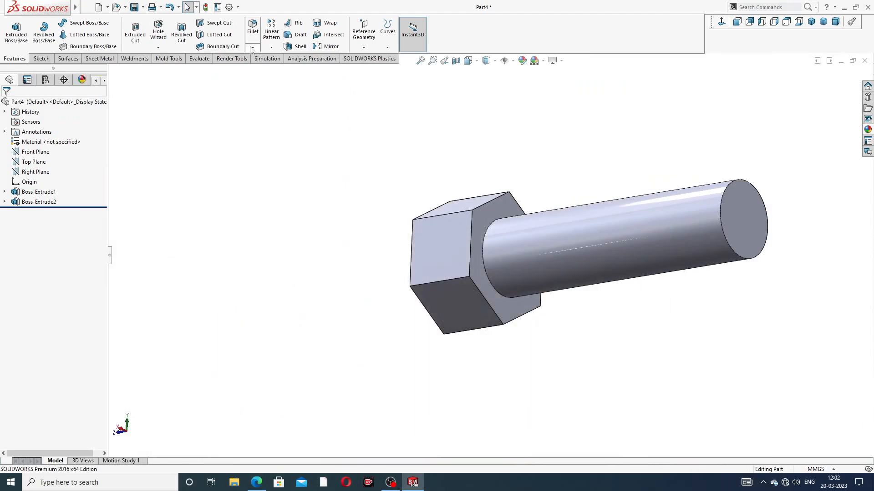
{"action": "left_click", "coordinate": [252, 28]}
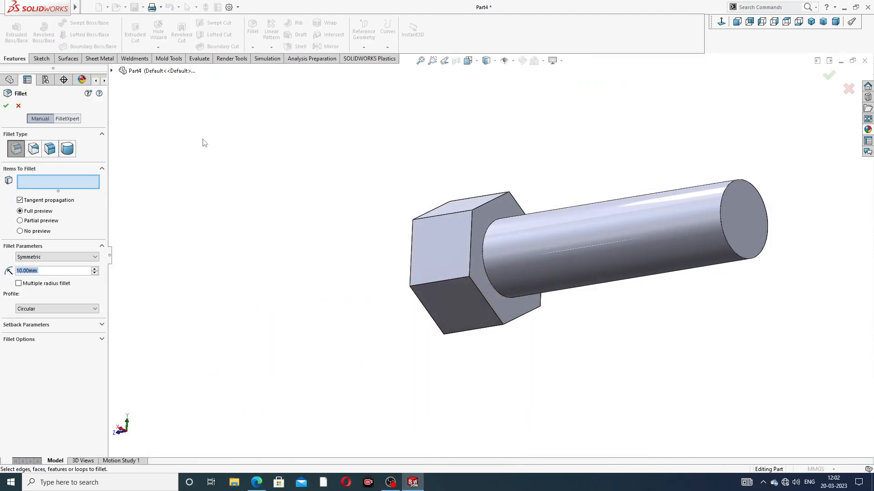
{"action": "type", "text": ".8cm"}
{"action": "scroll", "coordinate": [563, 318], "scroll_direction": "up", "scroll_amount": 3}
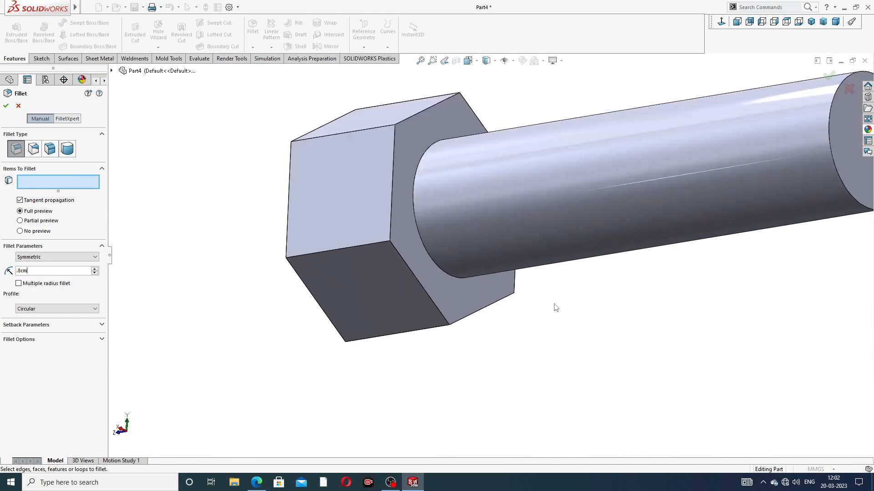
{"action": "left_click", "coordinate": [422, 161]}
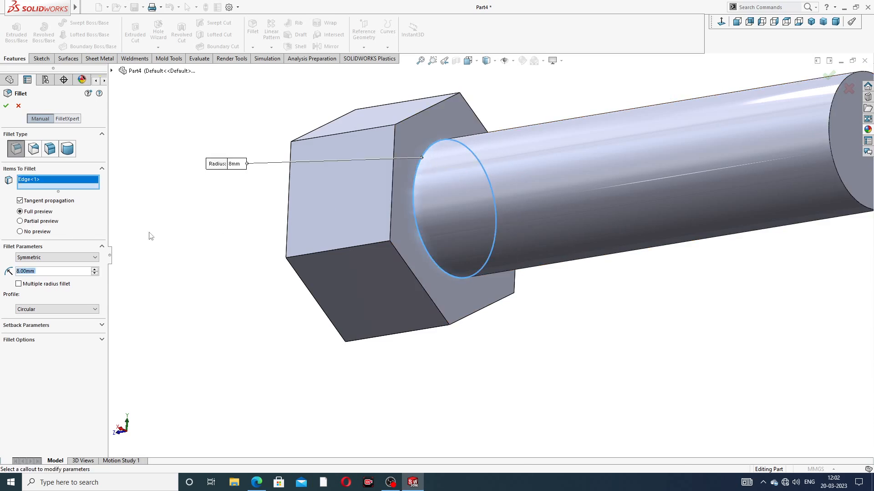
{"action": "type", "text": "0.8"}
{"action": "key", "text": "Return"}
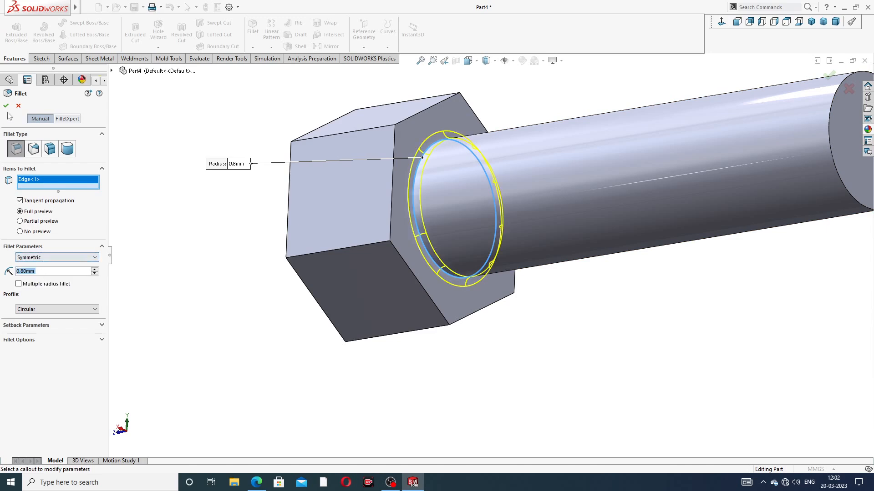
{"action": "left_click", "coordinate": [6, 105]}
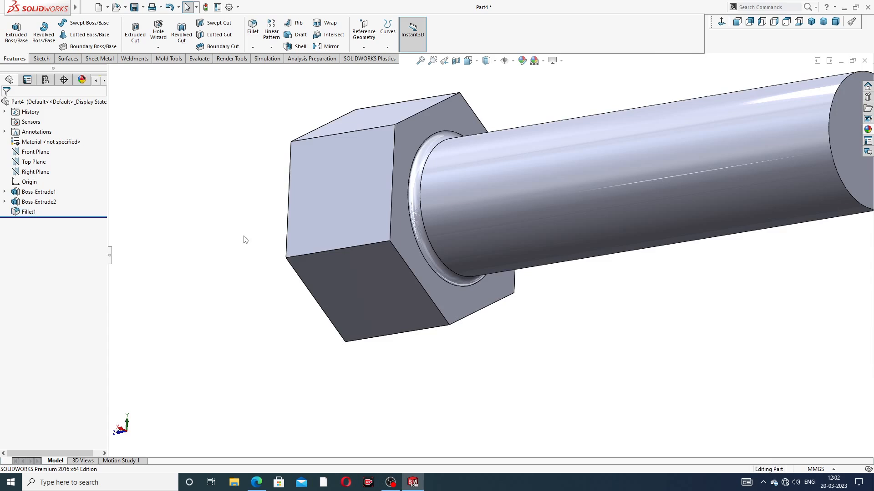
Chamfer the circular edge at the free end of the shank by 1 mm at 45°
{"action": "scroll", "coordinate": [578, 214], "scroll_direction": "up", "scroll_amount": 3}
{"action": "scroll", "coordinate": [683, 180], "scroll_direction": "down", "scroll_amount": 3}
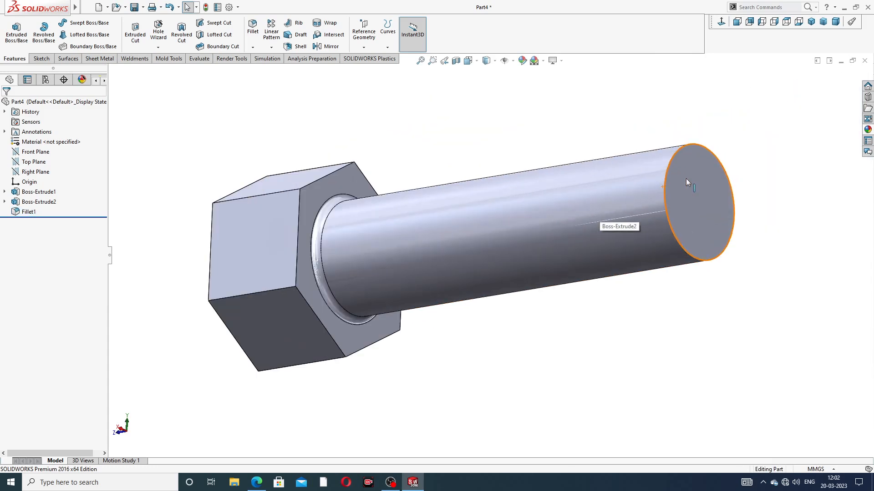
{"action": "left_click", "coordinate": [253, 47]}
{"action": "left_click", "coordinate": [272, 70]}
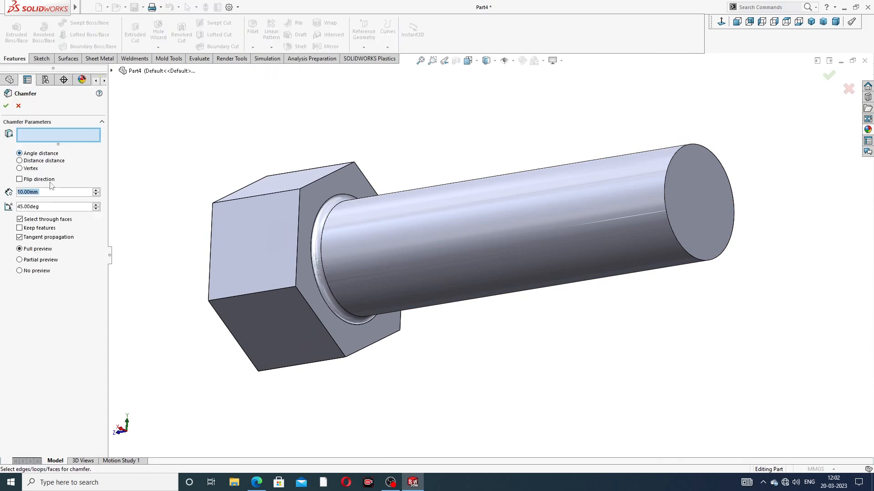
{"action": "type", "text": "1"}
{"action": "key", "text": "Return"}
{"action": "left_click", "coordinate": [678, 150]}
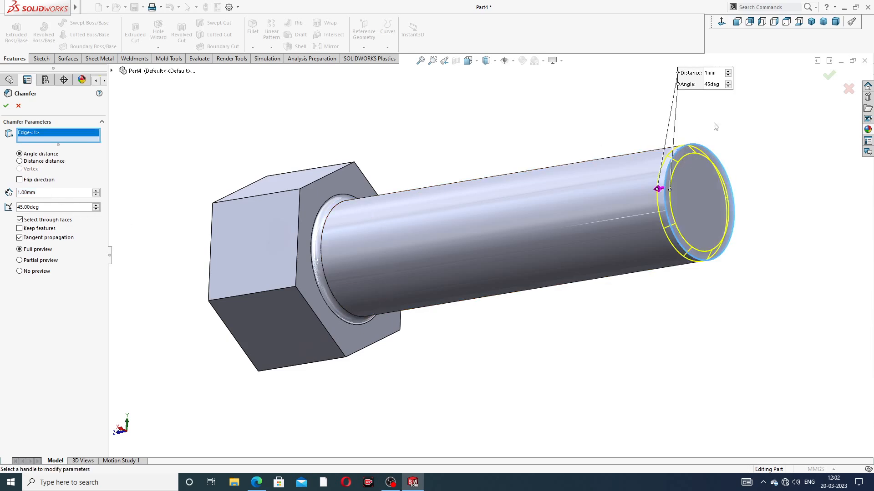
{"action": "left_click", "coordinate": [827, 75]}
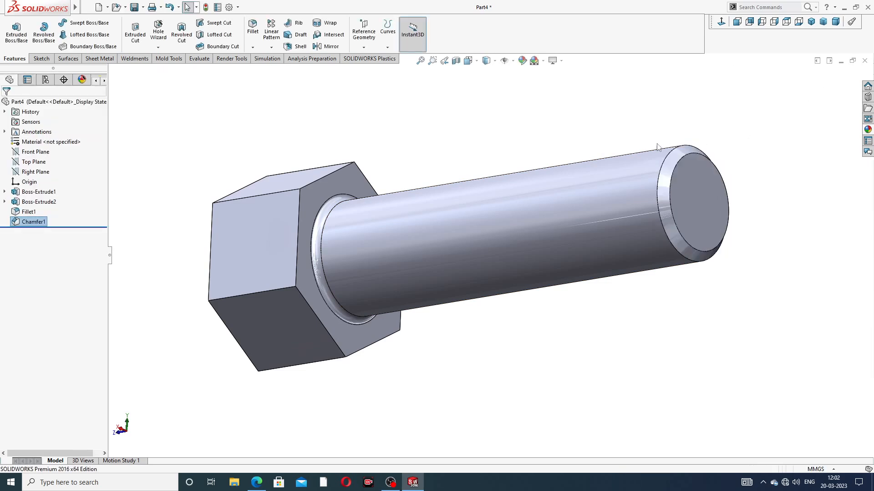
Apply the polished nickel appearance to the chamfer and the whole bolt
{"action": "scroll", "coordinate": [622, 138], "scroll_direction": "up", "scroll_amount": 2}
{"action": "left_click", "coordinate": [867, 129]}
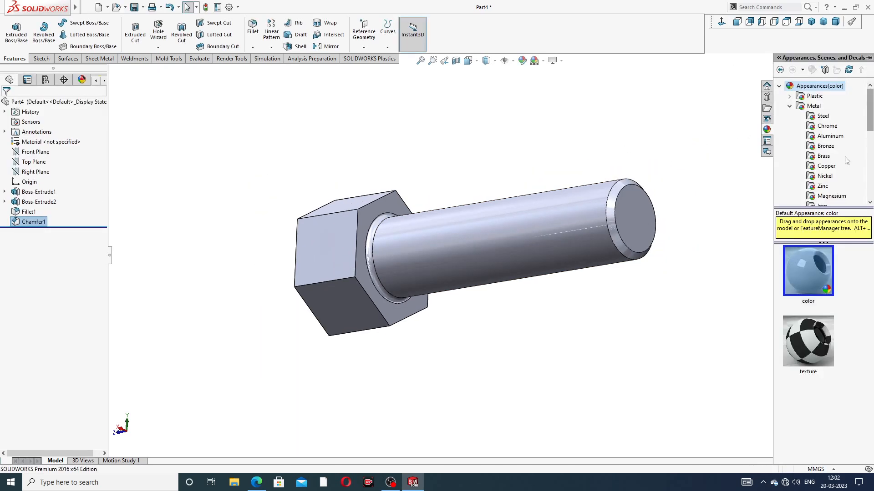
{"action": "left_click", "coordinate": [831, 178]}
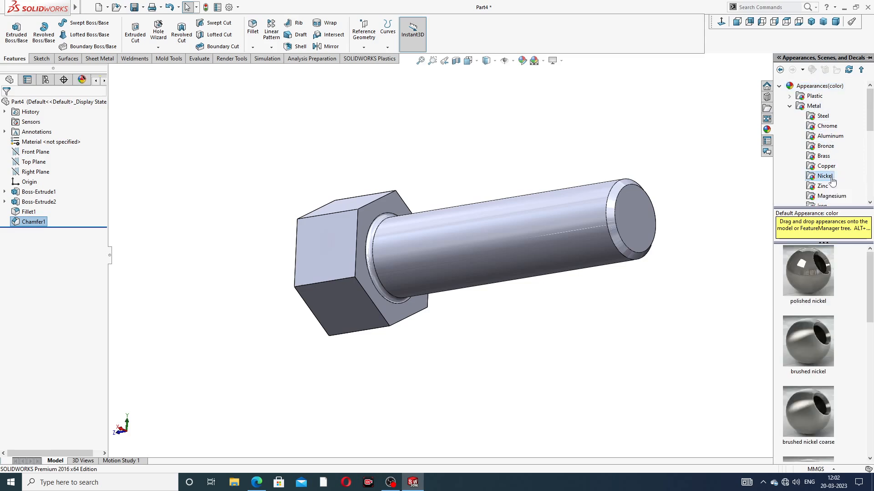
{"action": "double_click", "coordinate": [810, 279]}
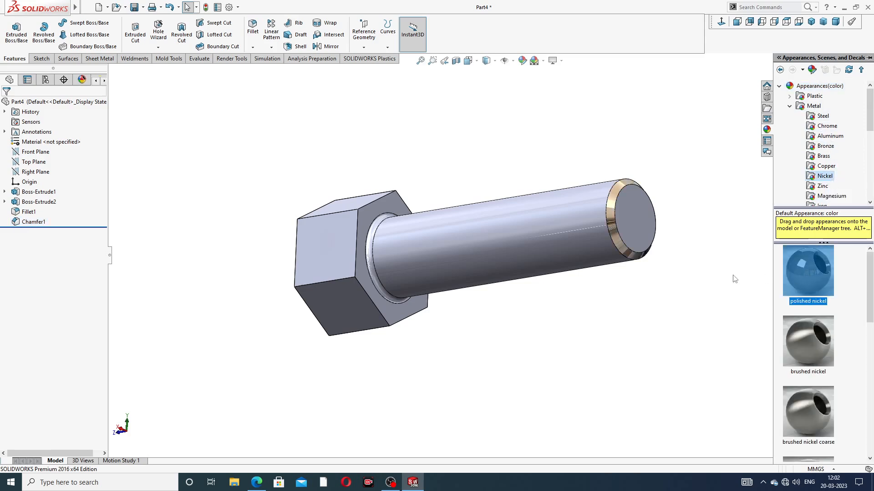
{"action": "double_click", "coordinate": [814, 270]}
{"action": "scroll", "coordinate": [523, 281], "scroll_direction": "up", "scroll_amount": 2}
{"action": "mouse_move", "coordinate": [547, 286]}
{"action": "middle_mouse_down"}
{"action": "mouse_move", "coordinate": [572, 266]}
{"action": "mouse_move", "coordinate": [555, 281]}
{"action": "middle_mouse_up"}
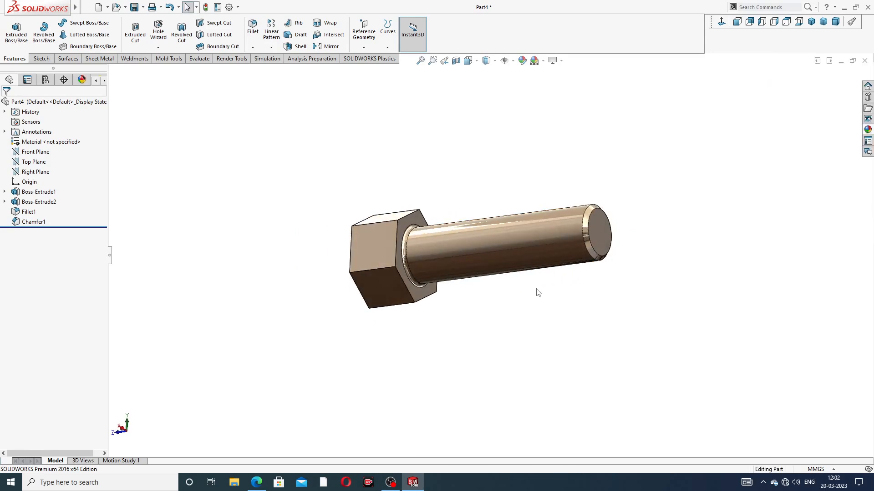
{"action": "scroll", "coordinate": [512, 257], "scroll_direction": "down", "scroll_amount": 3}
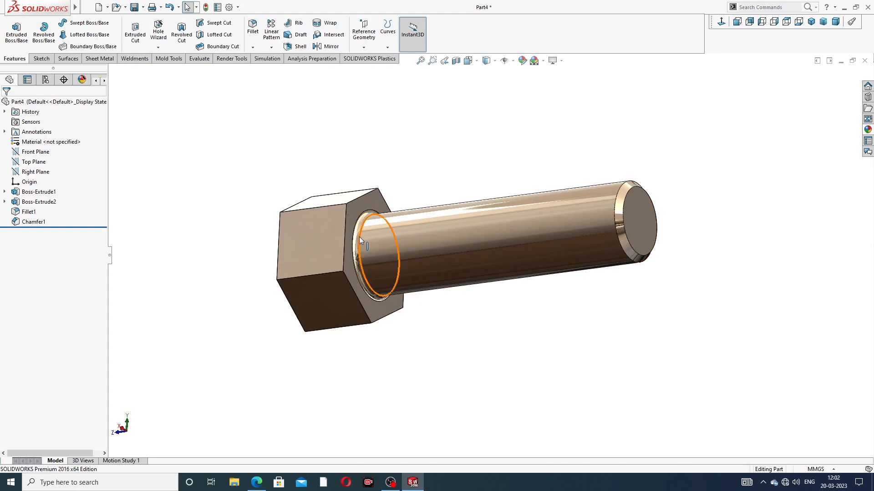
{"action": "scroll", "coordinate": [359, 236], "scroll_direction": "up", "scroll_amount": 2}
Consult the flange bolt drawing and start a sketch on the Right Plane, viewed straight on
{"action": "left_click", "coordinate": [256, 483]}
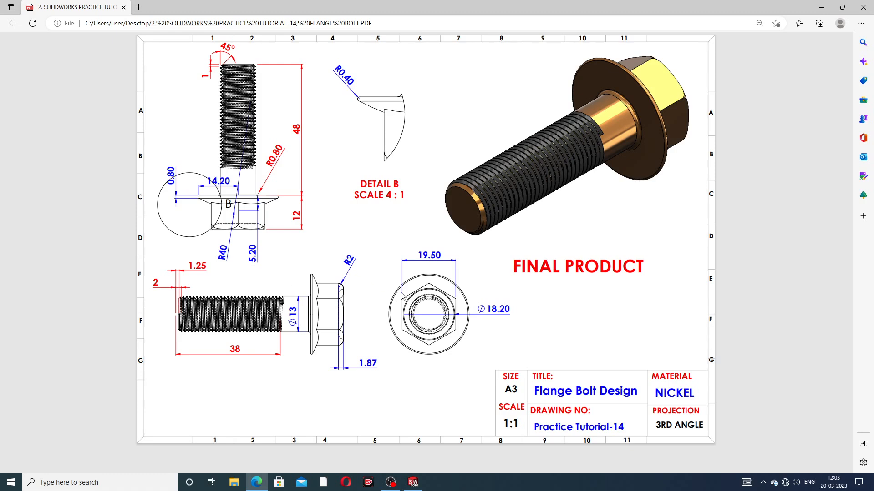
{"action": "left_click", "coordinate": [255, 482]}
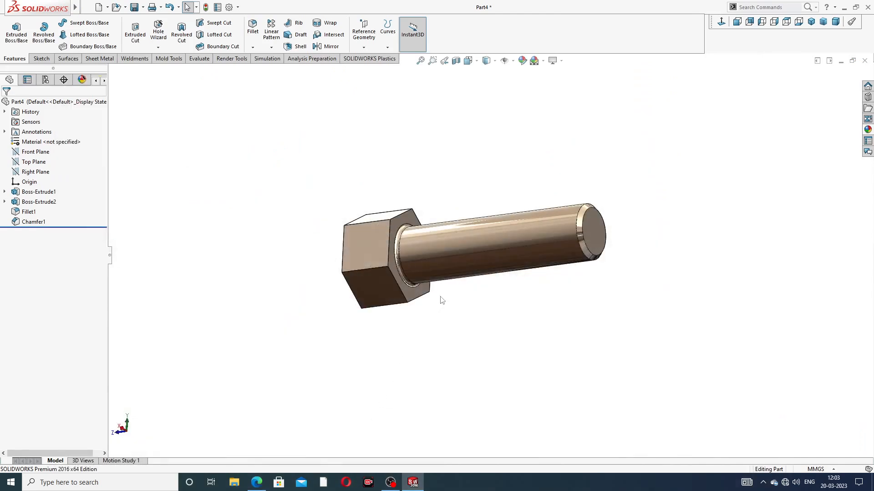
{"action": "left_click", "coordinate": [35, 173]}
{"action": "left_click", "coordinate": [41, 163]}
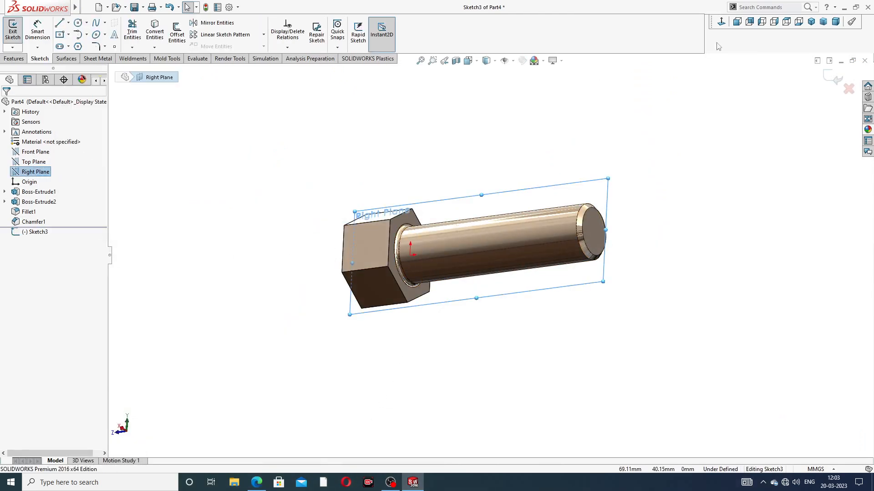
{"action": "left_click", "coordinate": [722, 23]}
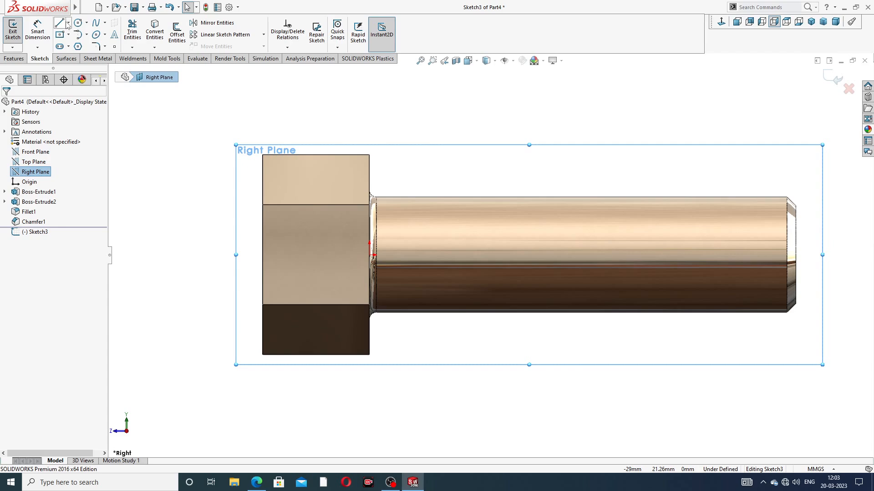
Sketch a 3 point arc across the head's upper outer corner, from the end-face edge to the top edge, bulging toward the corner
{"action": "left_click", "coordinate": [86, 34]}
{"action": "left_click", "coordinate": [102, 68]}
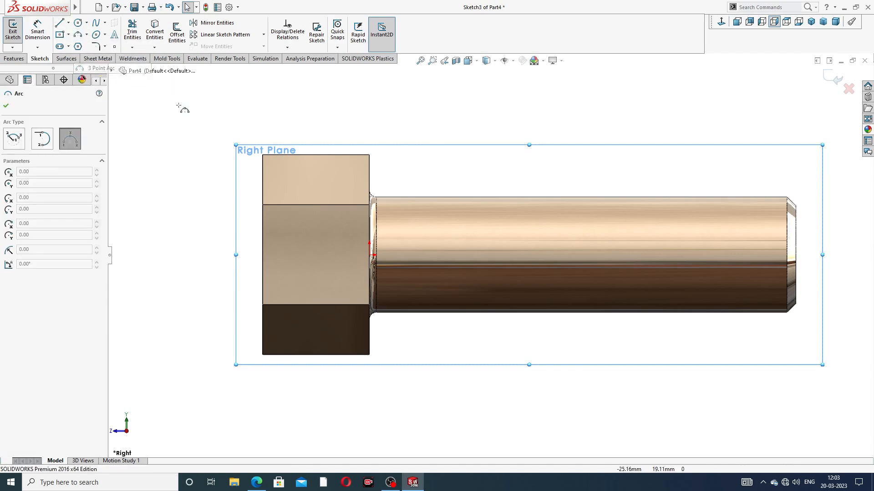
{"action": "scroll", "coordinate": [295, 197], "scroll_direction": "down", "scroll_amount": 3}
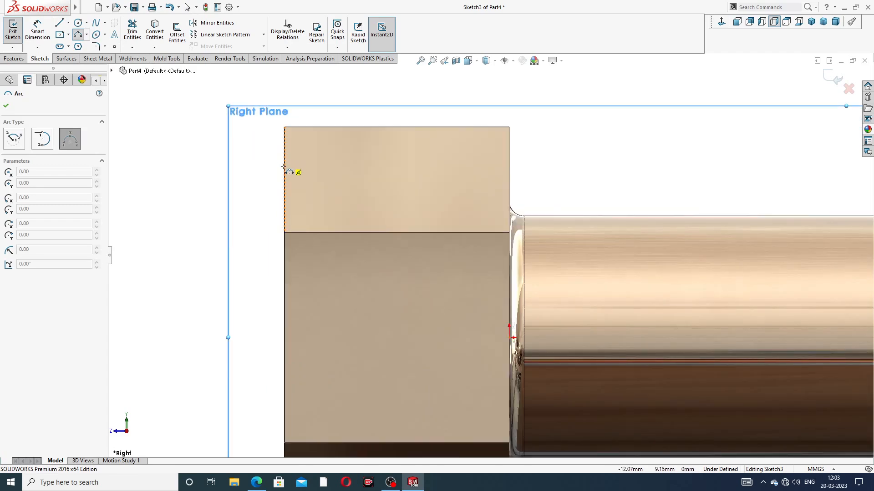
{"action": "left_click", "coordinate": [284, 168]}
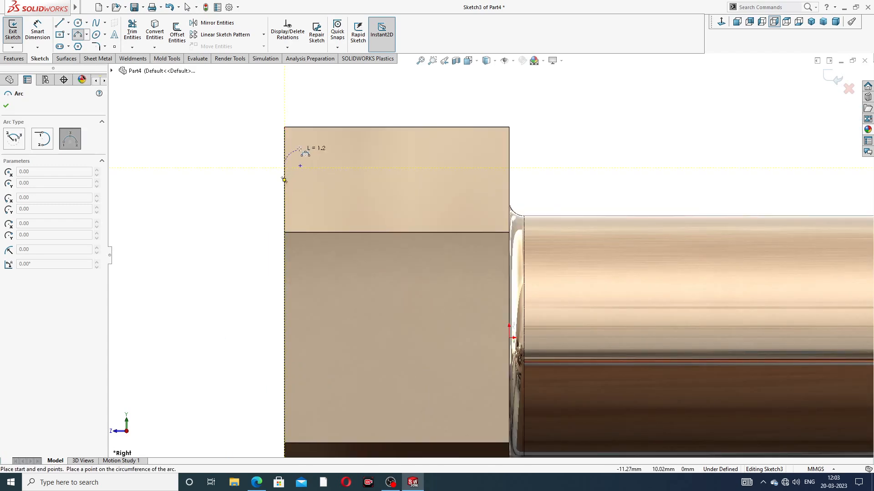
{"action": "left_click", "coordinate": [316, 126]}
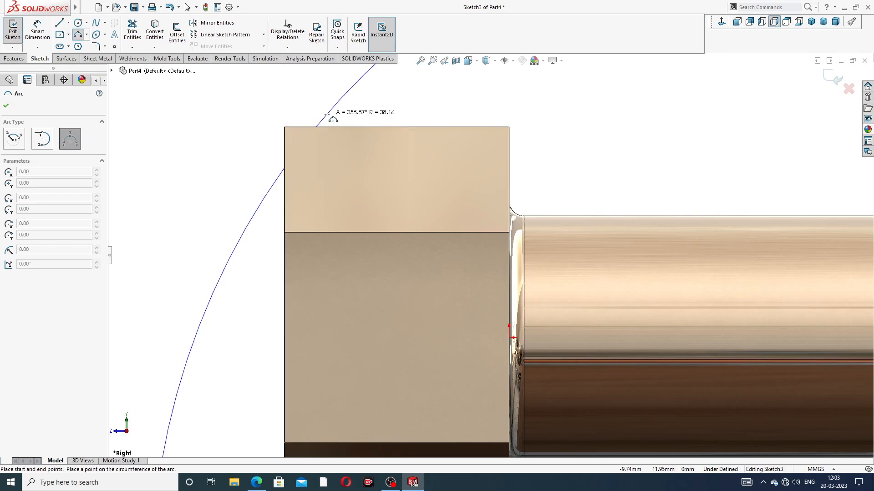
{"action": "left_click", "coordinate": [298, 144]}
{"action": "right_click", "coordinate": [361, 111]}
{"action": "left_click", "coordinate": [378, 116]}
{"action": "scroll", "coordinate": [301, 149], "scroll_direction": "down", "scroll_amount": 5}
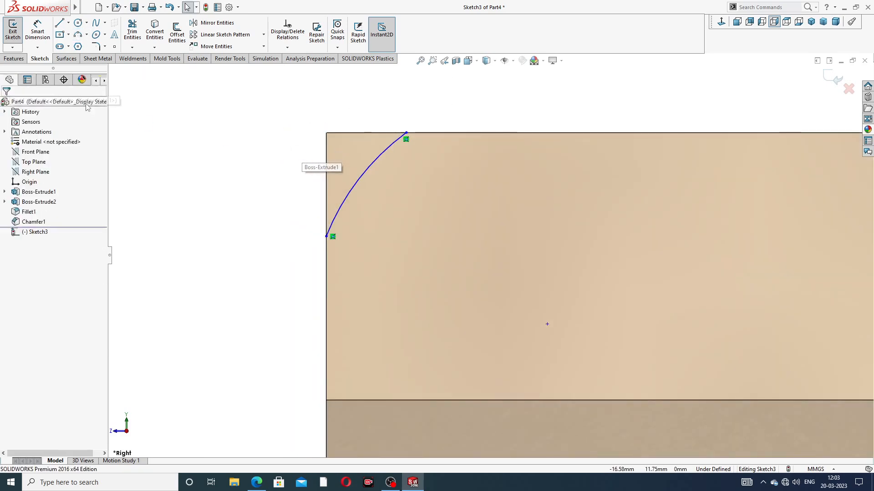
Sketch two lines along the head's edges, joining the arc's upper end to the outer corner and the corner to the arc's lower end
{"action": "left_click", "coordinate": [59, 23]}
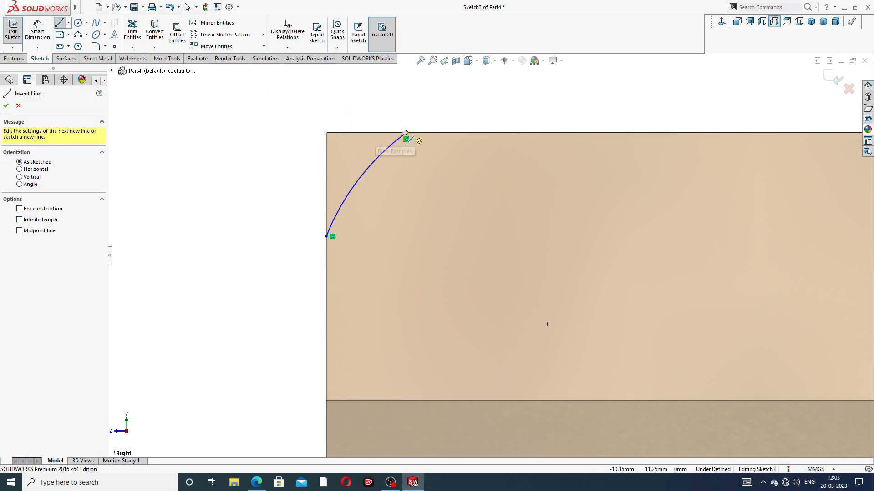
{"action": "left_click", "coordinate": [405, 132]}
{"action": "left_click", "coordinate": [326, 132]}
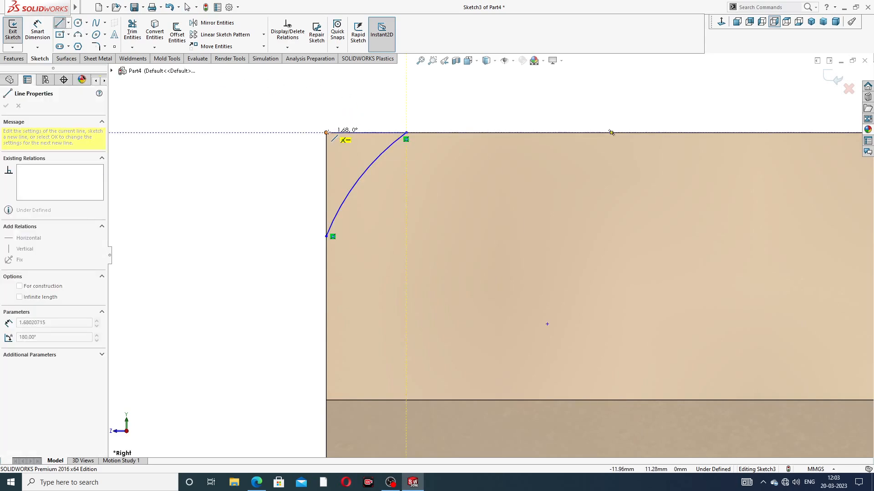
{"action": "left_click", "coordinate": [326, 236]}
{"action": "right_click", "coordinate": [393, 108]}
{"action": "left_click", "coordinate": [415, 112]}
Make the horizontal and vertical lines at the head's outer corner equal in length
{"action": "scroll", "coordinate": [370, 160], "scroll_direction": "down", "scroll_amount": 2}
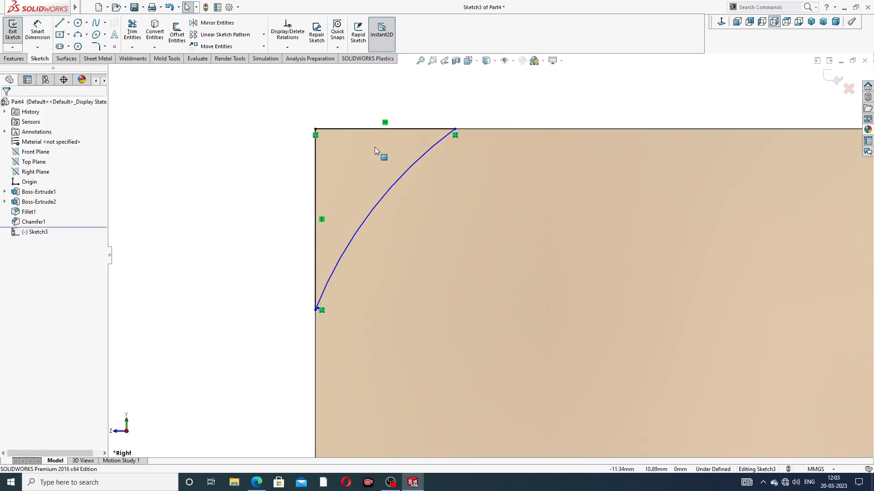
{"action": "mouse_move", "coordinate": [290, 120]}
{"action": "left_mouse_down"}
{"action": "mouse_move", "coordinate": [340, 143]}
{"action": "mouse_move", "coordinate": [343, 115]}
{"action": "left_mouse_up"}
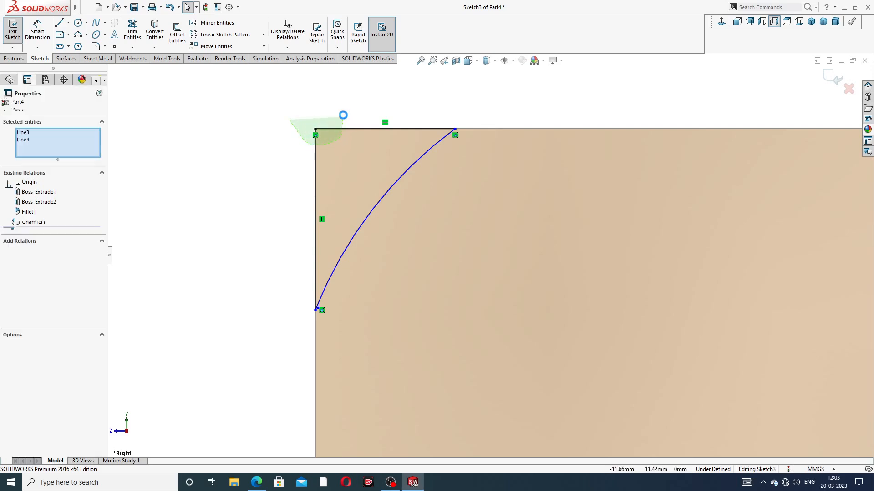
{"action": "left_click", "coordinate": [424, 83]}
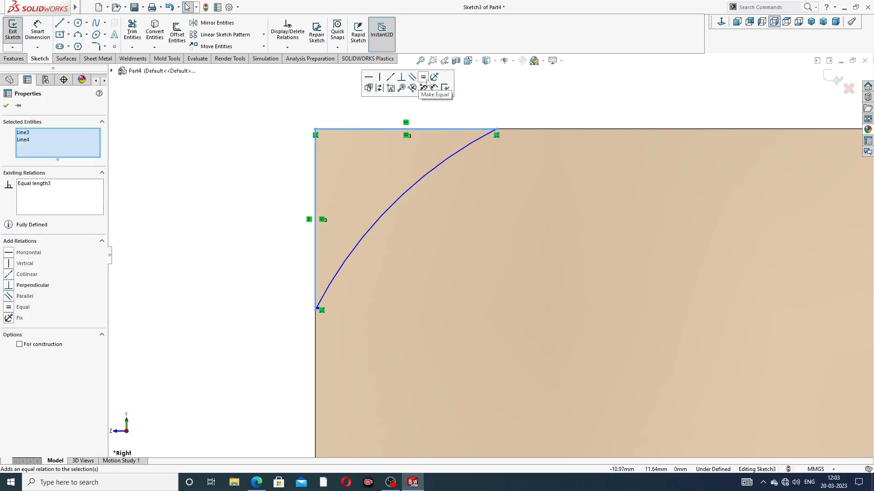
{"action": "left_click", "coordinate": [517, 112]}
{"action": "scroll", "coordinate": [437, 176], "scroll_direction": "up", "scroll_amount": 4}
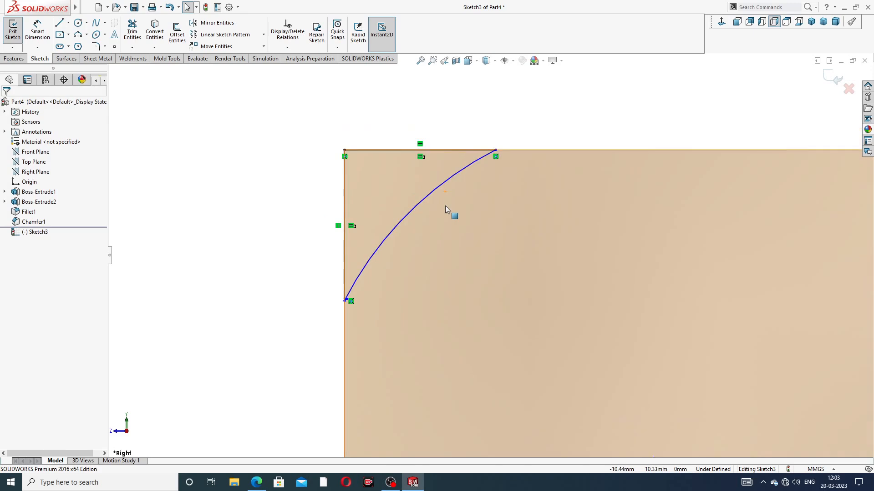
Dimension the corner arc with a radius of 2 mm
{"action": "scroll", "coordinate": [485, 235], "scroll_direction": "down", "scroll_amount": 3}
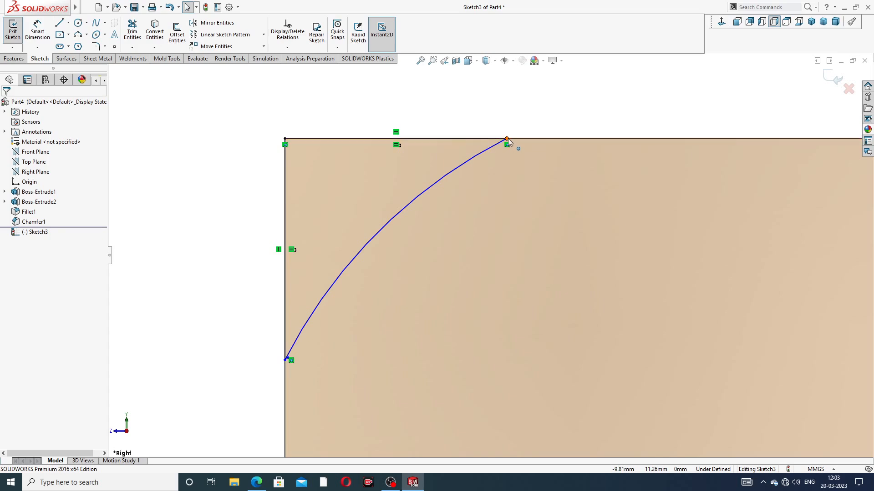
{"action": "left_click", "coordinate": [39, 32]}
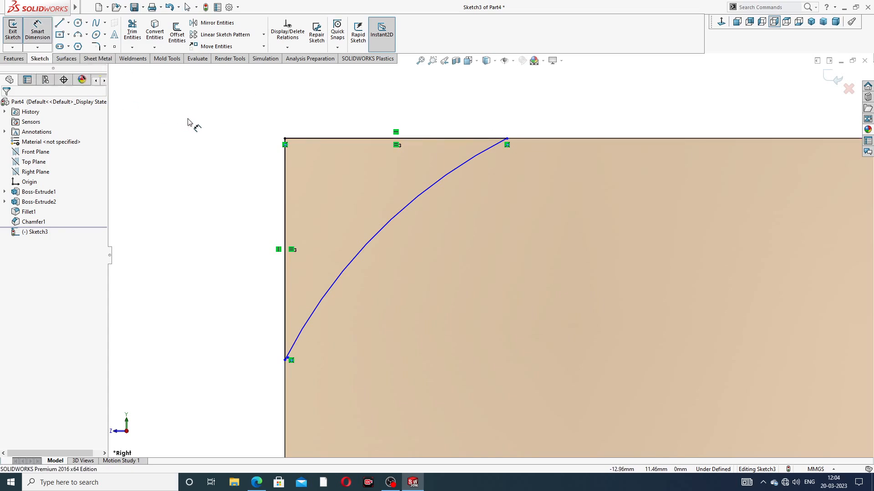
{"action": "left_click", "coordinate": [387, 227]}
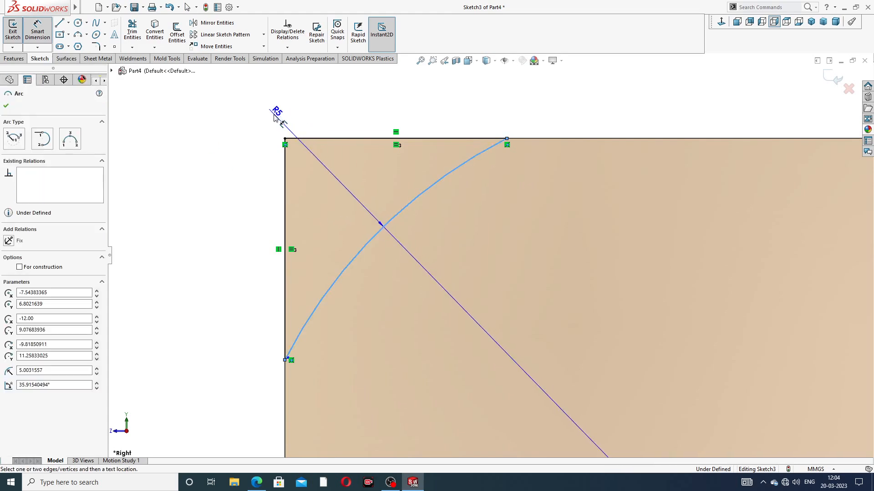
{"action": "left_click", "coordinate": [260, 121]}
{"action": "type", "text": "2"}
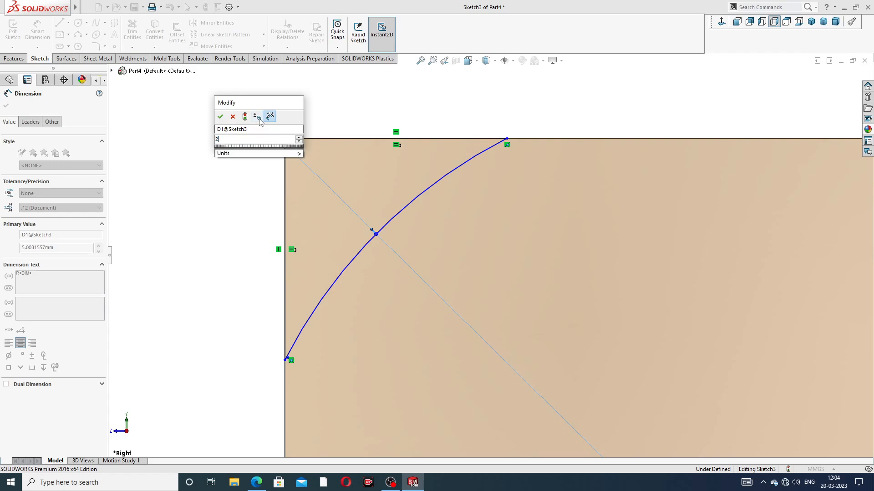
{"action": "key", "text": "Return"}
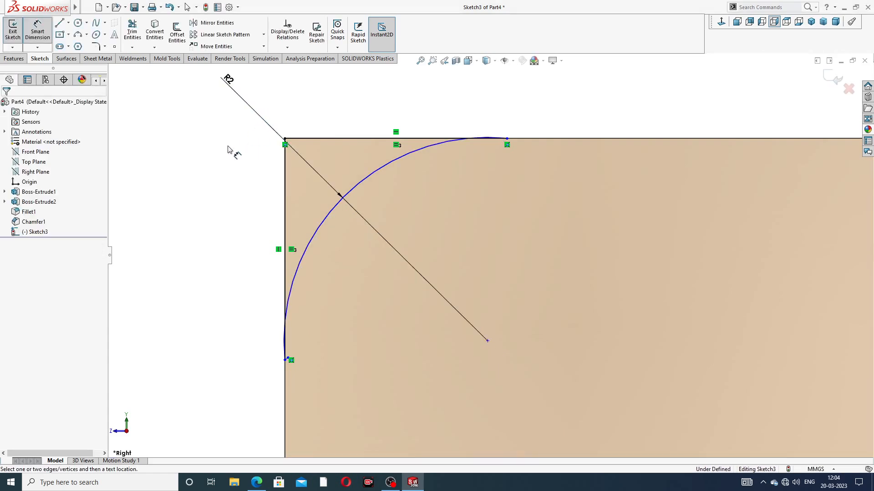
{"action": "key", "text": "z"}
{"action": "right_click", "coordinate": [480, 227]}
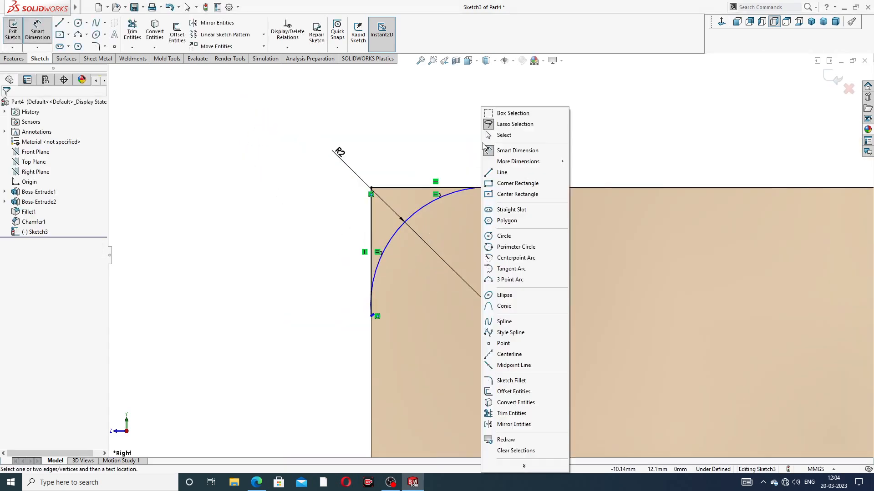
{"action": "left_click", "coordinate": [501, 135]}
Add a vertical relation between the arc's upper endpoint and its centre point
{"action": "scroll", "coordinate": [444, 230], "scroll_direction": "down", "scroll_amount": 2}
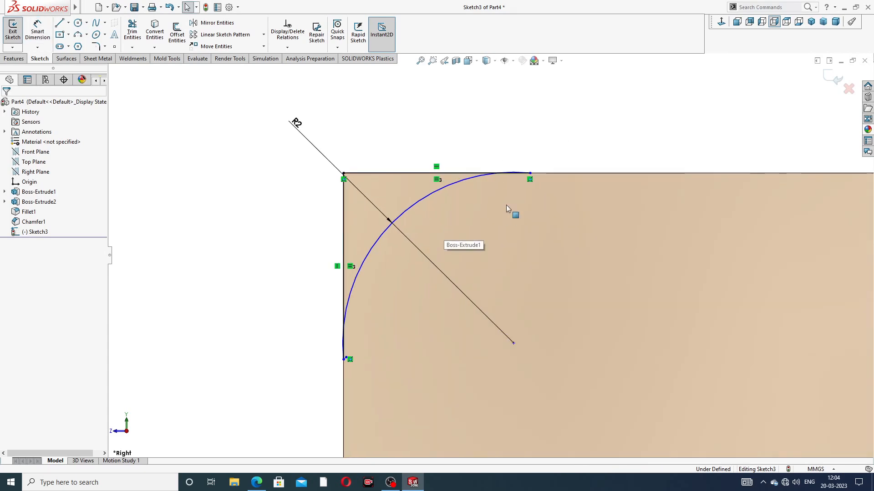
{"action": "left_click", "coordinate": [529, 174]}
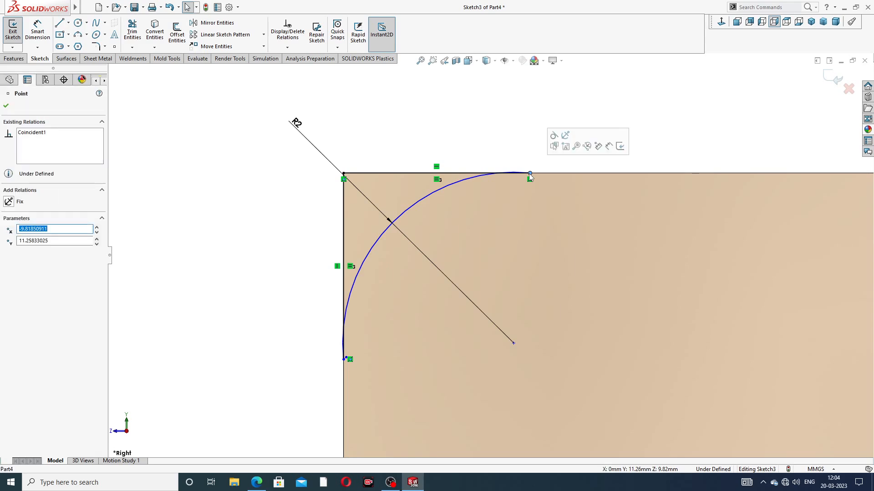
{"action": "left_click", "coordinate": [513, 343], "text": "ctrl"}
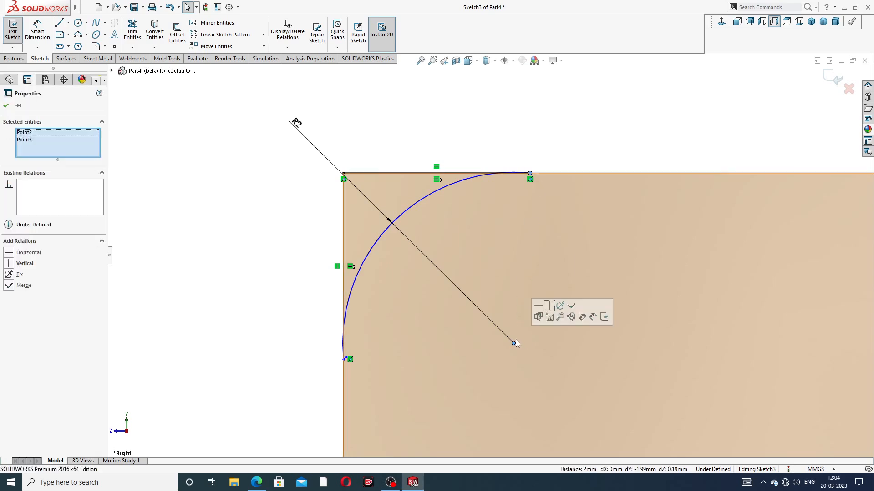
{"action": "left_click", "coordinate": [549, 306]}
{"action": "left_click", "coordinate": [560, 127]}
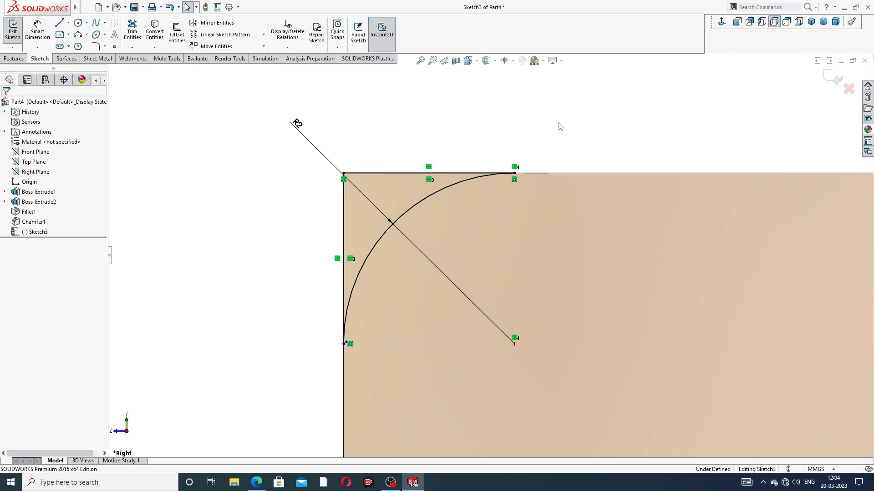
Sketch a horizontal construction line about 16.5 mm long along the bolt axis, crossing the head and passing through the origin
{"action": "scroll", "coordinate": [482, 246], "scroll_direction": "up", "scroll_amount": 5}
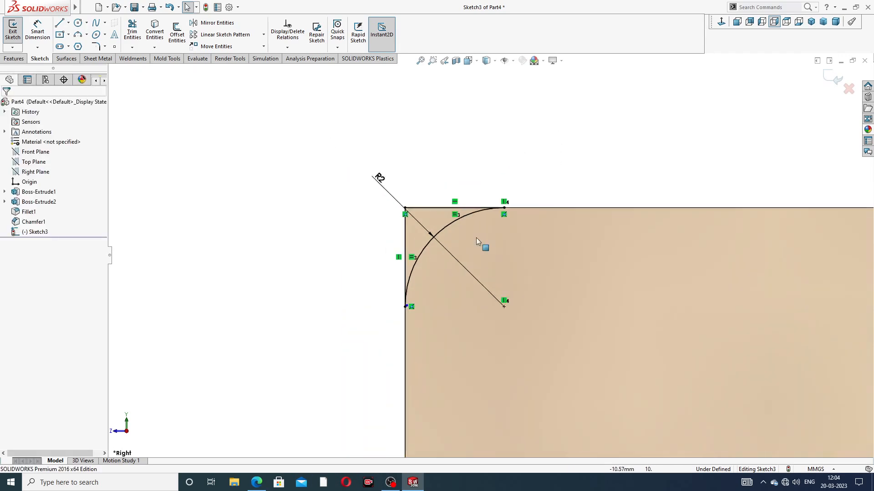
{"action": "scroll", "coordinate": [507, 280], "scroll_direction": "up", "scroll_amount": 3}
{"action": "scroll", "coordinate": [556, 350], "scroll_direction": "down", "scroll_amount": 3}
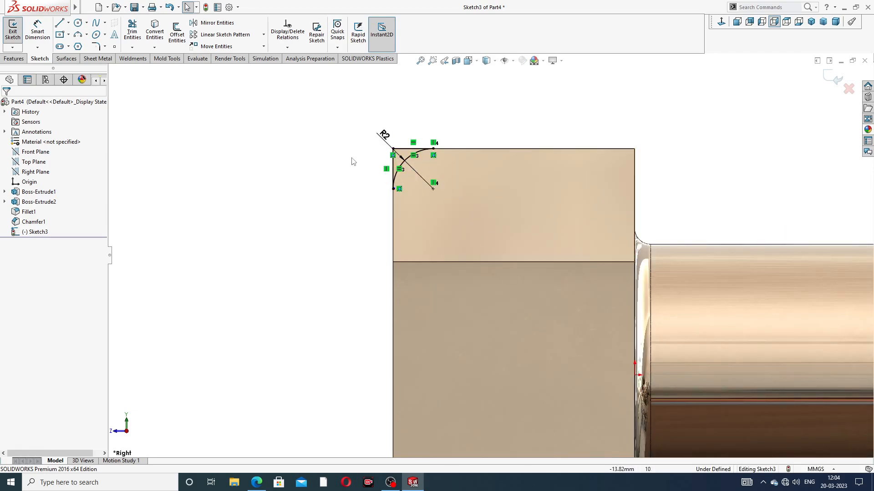
{"action": "left_click", "coordinate": [15, 59]}
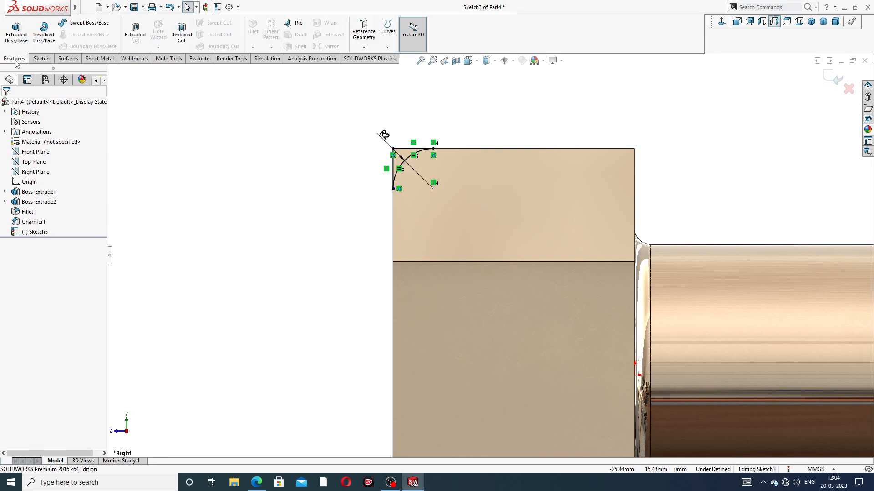
{"action": "left_click", "coordinate": [40, 59]}
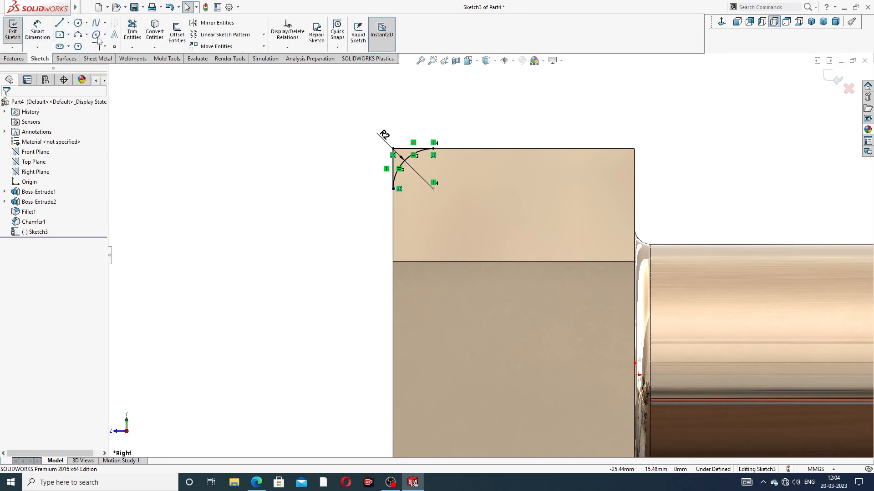
{"action": "left_click", "coordinate": [59, 22]}
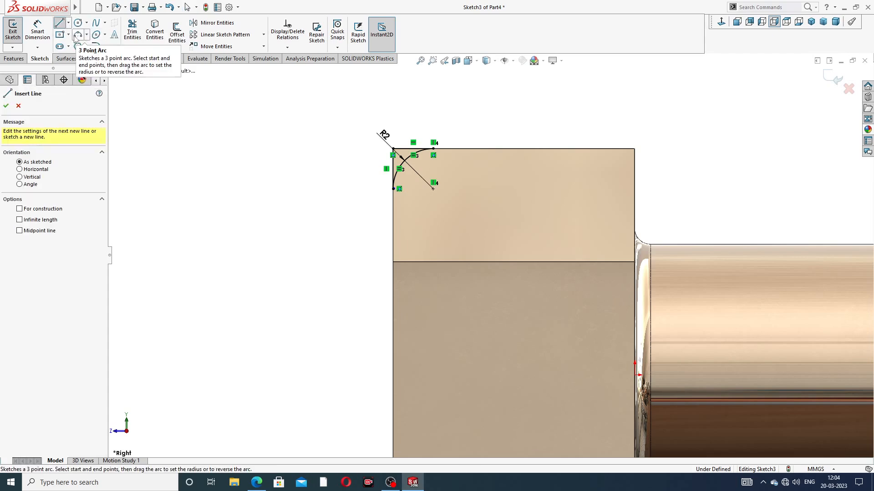
{"action": "left_click", "coordinate": [19, 209]}
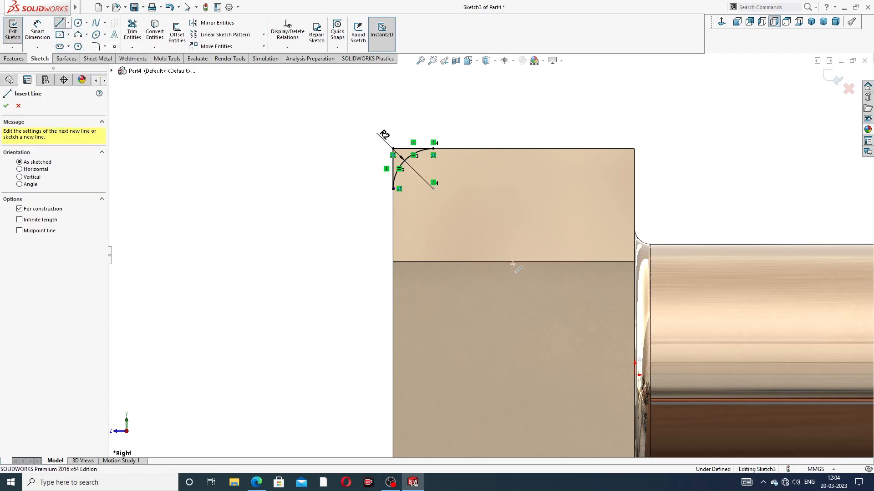
{"action": "scroll", "coordinate": [550, 328], "scroll_direction": "down", "scroll_amount": 2}
{"action": "scroll", "coordinate": [587, 377], "scroll_direction": "up", "scroll_amount": 4}
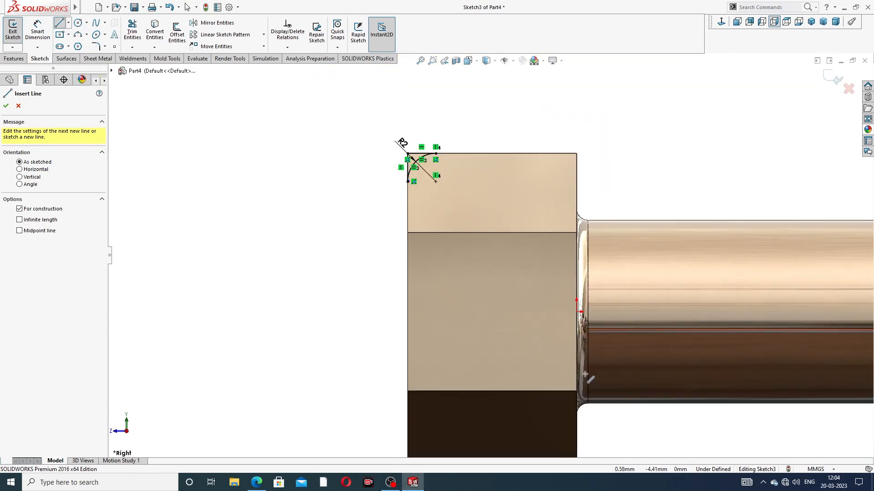
{"action": "left_click", "coordinate": [391, 312]}
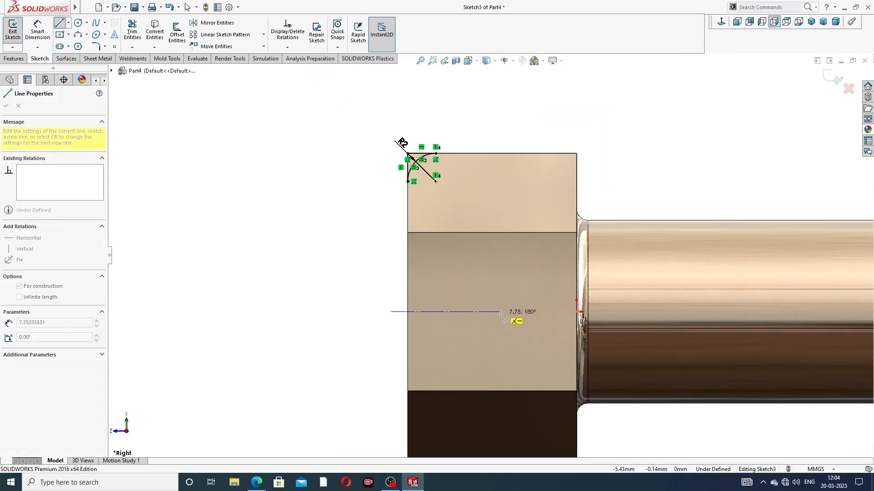
{"action": "left_click", "coordinate": [623, 312]}
{"action": "right_click", "coordinate": [662, 205]}
{"action": "left_click", "coordinate": [678, 212]}
{"action": "scroll", "coordinate": [605, 296], "scroll_direction": "down", "scroll_amount": 2}
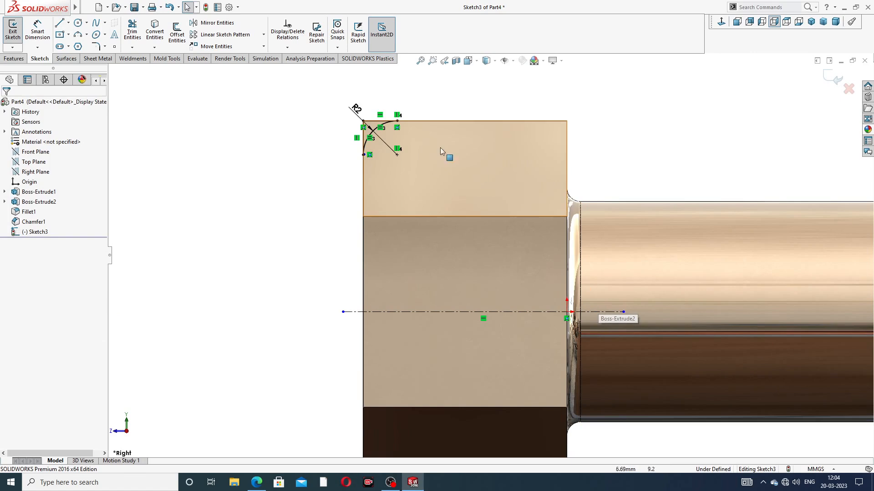
{"action": "left_click", "coordinate": [14, 59]}
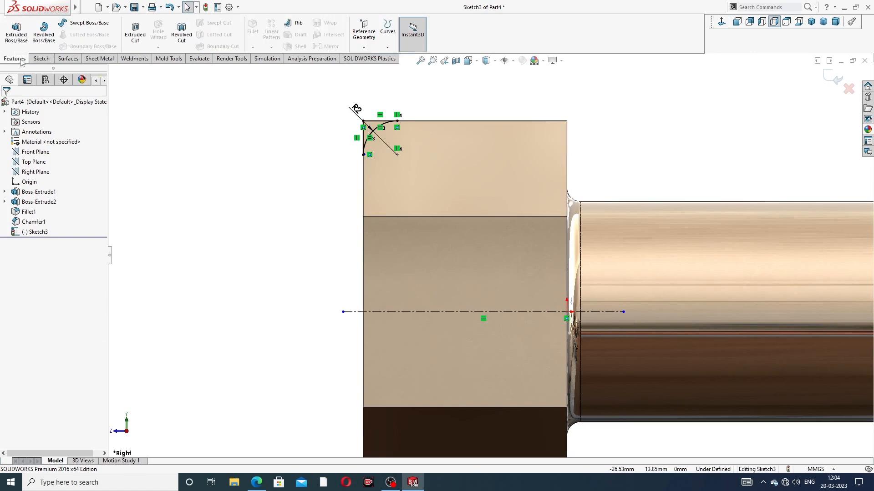
{"action": "left_click", "coordinate": [183, 40]}
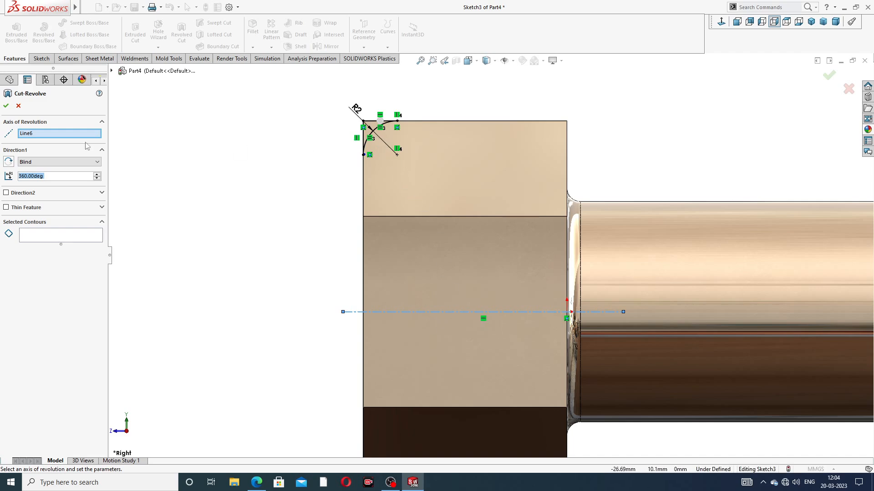
{"action": "mouse_move", "coordinate": [356, 182]}
{"action": "middle_mouse_down"}
{"action": "mouse_move", "coordinate": [370, 190]}
{"action": "mouse_move", "coordinate": [441, 183]}
{"action": "mouse_move", "coordinate": [425, 170]}
{"action": "mouse_move", "coordinate": [445, 214]}
{"action": "middle_mouse_up"}
{"action": "scroll", "coordinate": [402, 195], "scroll_direction": "down", "scroll_amount": 5}
{"action": "scroll", "coordinate": [426, 208], "scroll_direction": "up", "scroll_amount": 3}
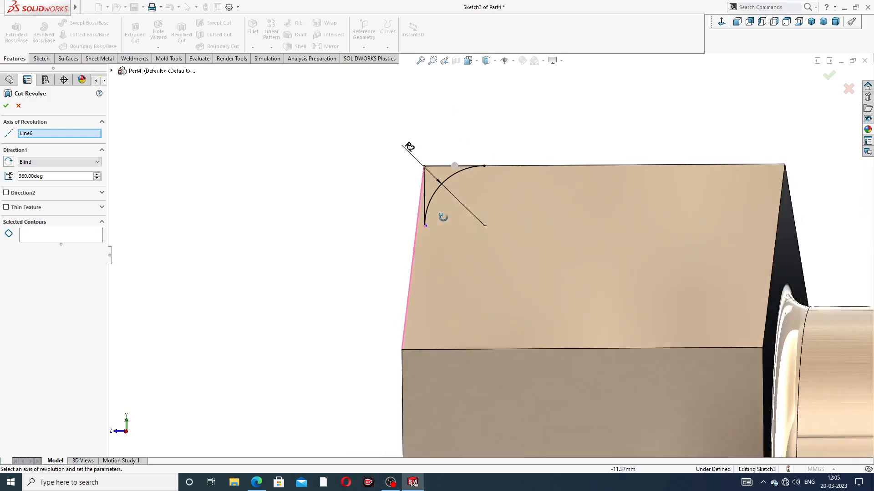
{"action": "right_click", "coordinate": [469, 122]}
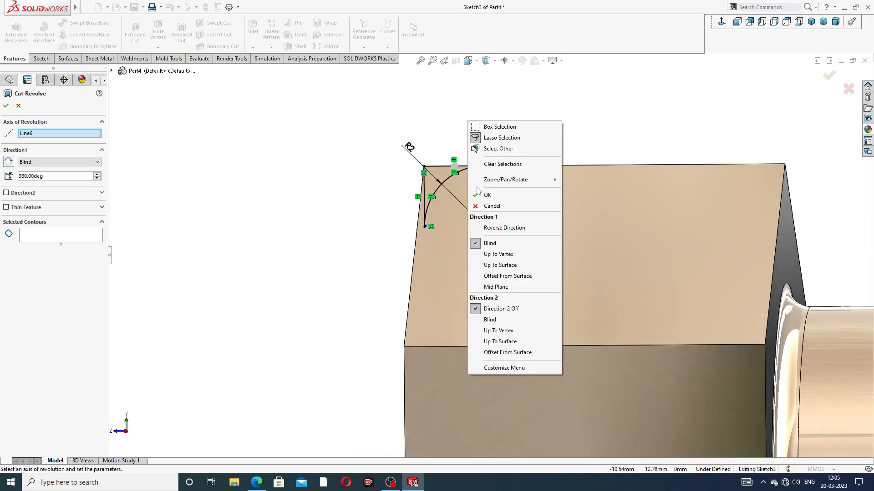
{"action": "left_click", "coordinate": [702, 72]}
{"action": "left_click", "coordinate": [774, 21]}
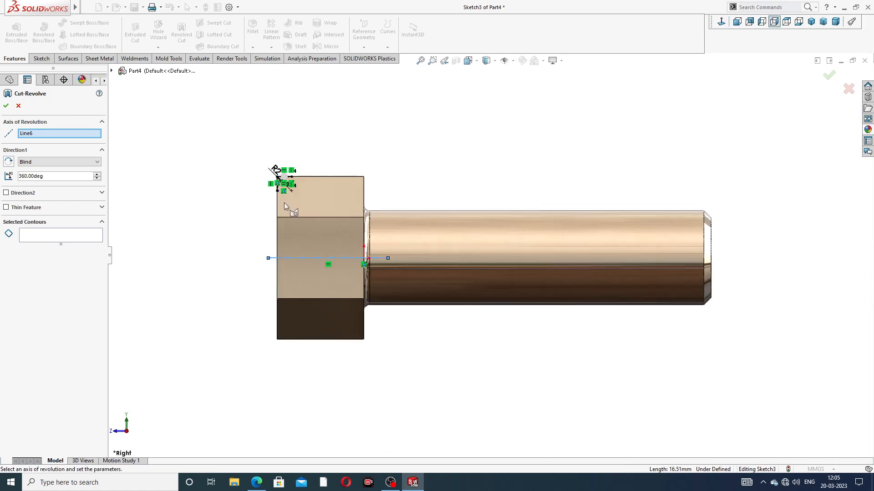
{"action": "scroll", "coordinate": [284, 203], "scroll_direction": "down", "scroll_amount": 10}
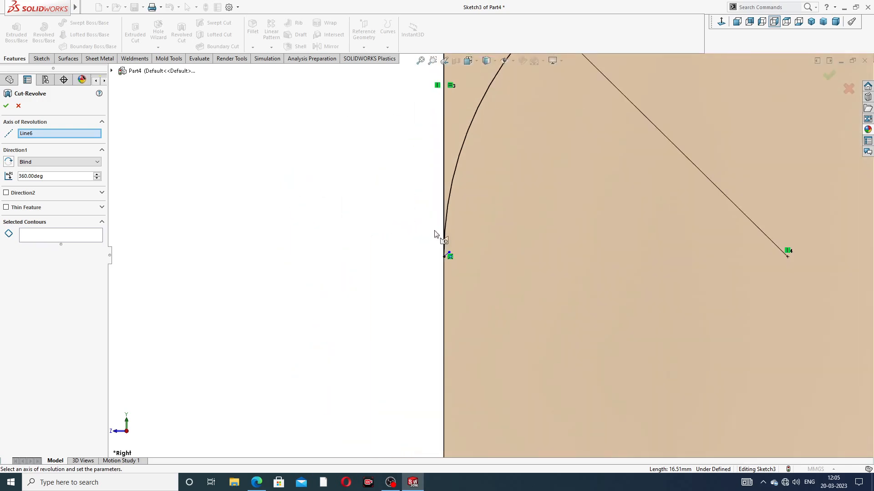
{"action": "mouse_move", "coordinate": [466, 253]}
{"action": "middle_mouse_down"}
{"action": "mouse_move", "coordinate": [477, 244]}
{"action": "mouse_move", "coordinate": [476, 252]}
{"action": "middle_mouse_up"}
{"action": "scroll", "coordinate": [460, 254], "scroll_direction": "down", "scroll_amount": 5}
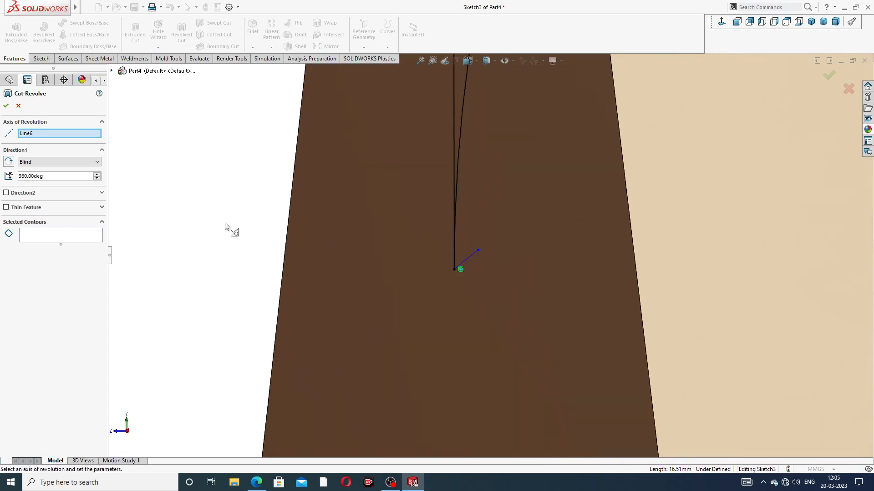
{"action": "left_click", "coordinate": [18, 106]}
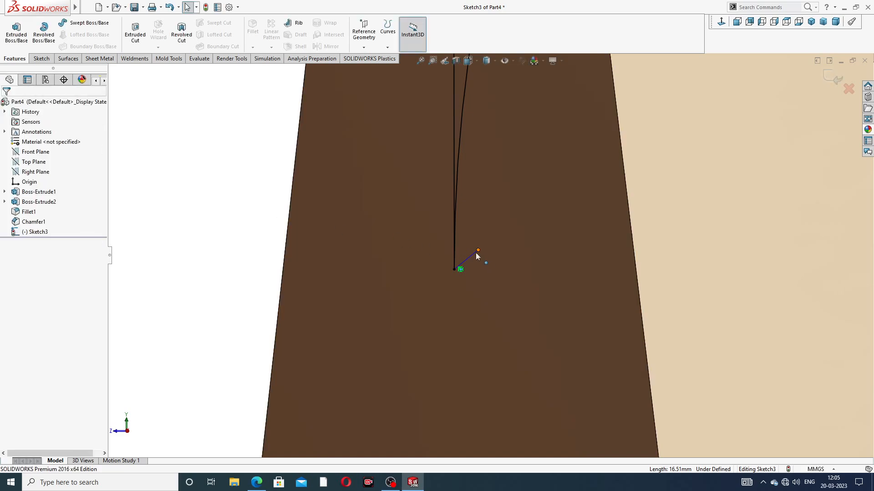
Delete the tiny stray line at the lower end of the corner arc
{"action": "left_click", "coordinate": [467, 259]}
{"action": "left_click", "coordinate": [472, 255]}
{"action": "key", "text": "Delete"}
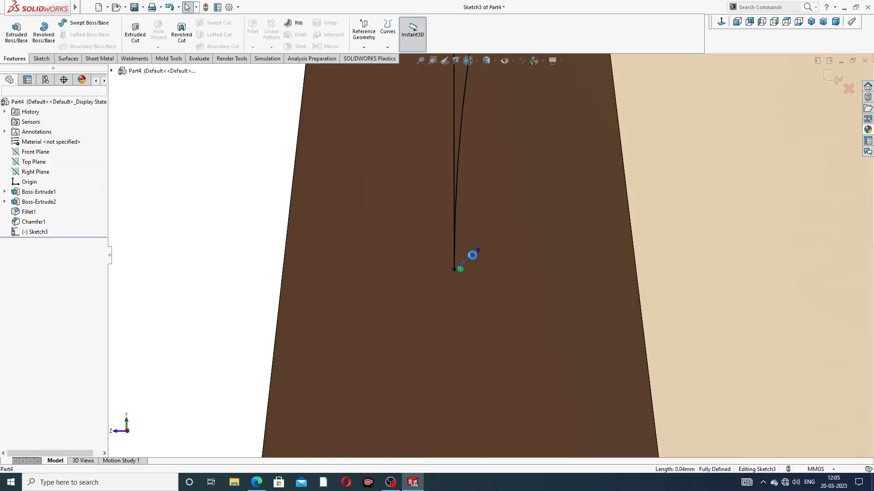
{"action": "scroll", "coordinate": [482, 234], "scroll_direction": "up", "scroll_amount": 2}
{"action": "scroll", "coordinate": [481, 234], "scroll_direction": "up", "scroll_amount": 5}
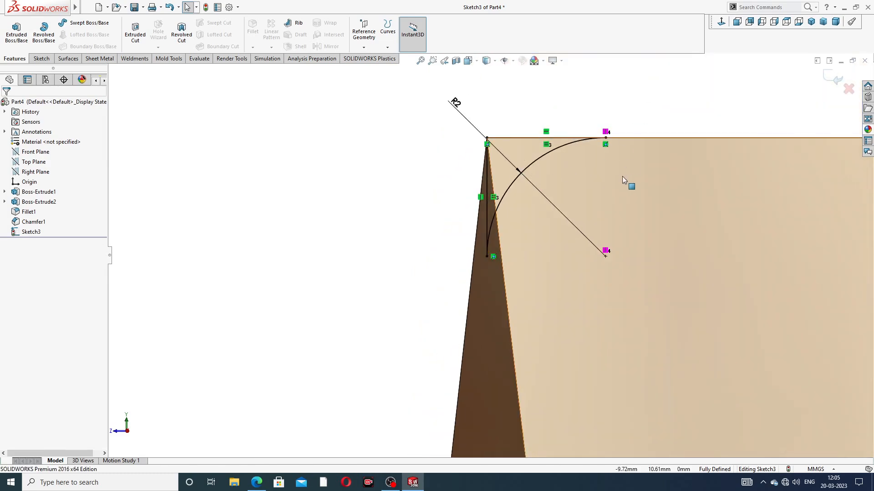
Revolve-cut the corner arc profile 360 degrees about the construction line to round the head's outer corners
{"action": "scroll", "coordinate": [621, 176], "scroll_direction": "down", "scroll_amount": 2}
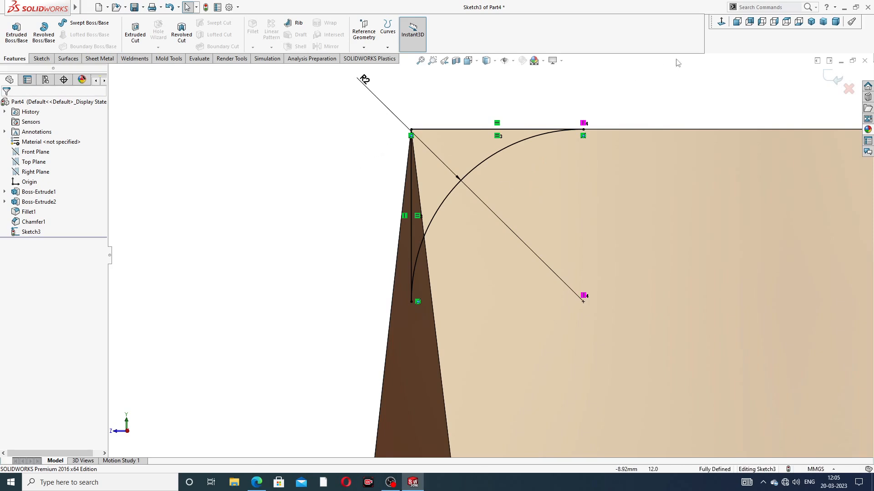
{"action": "left_click", "coordinate": [720, 24]}
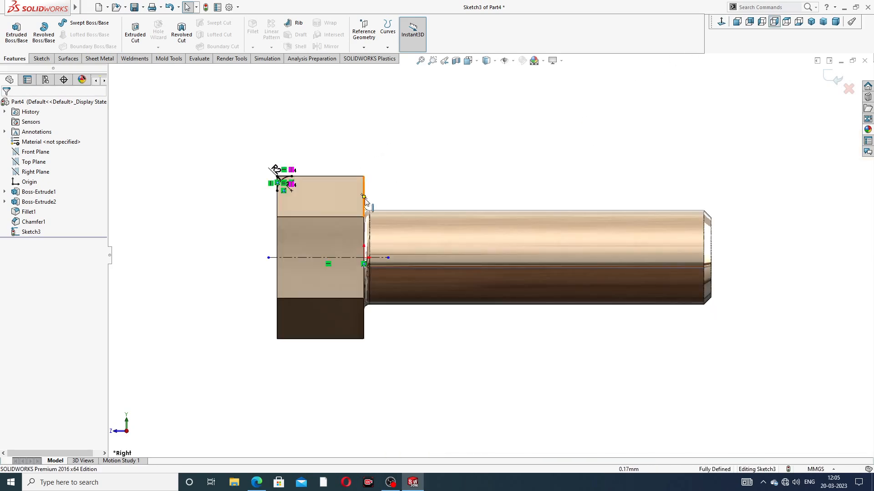
{"action": "scroll", "coordinate": [304, 249], "scroll_direction": "down", "scroll_amount": 3}
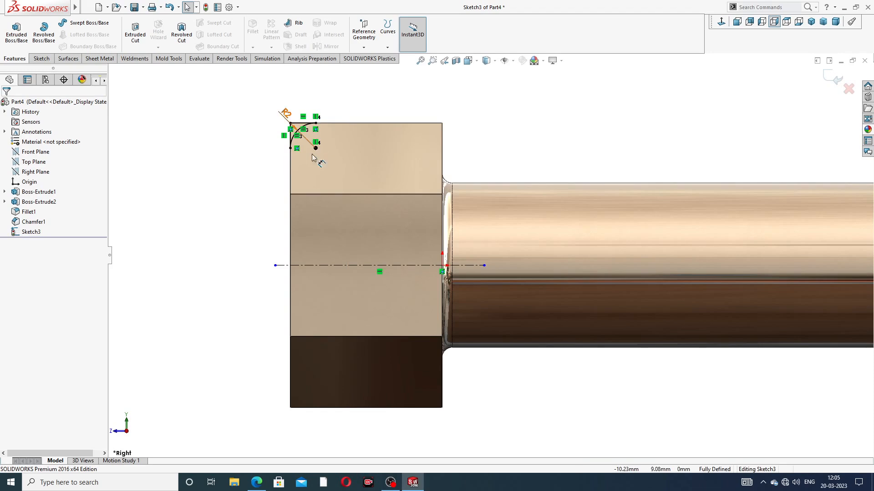
{"action": "scroll", "coordinate": [318, 145], "scroll_direction": "down", "scroll_amount": 2}
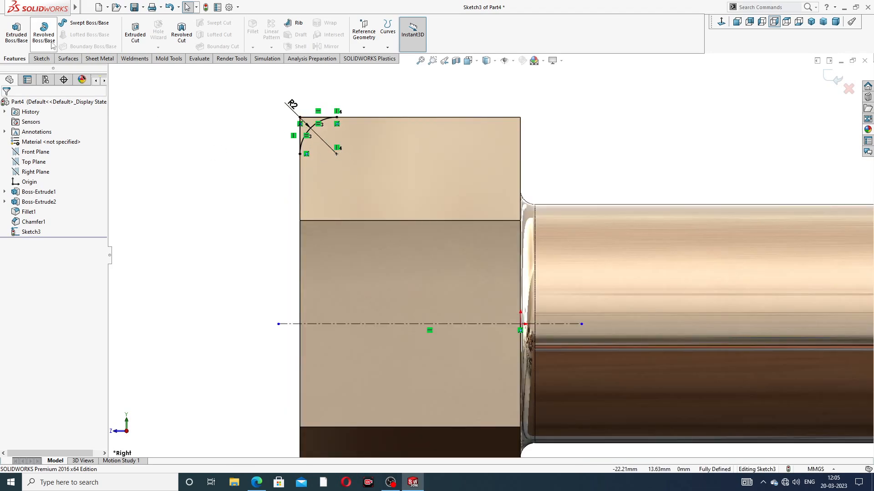
{"action": "left_click", "coordinate": [178, 36]}
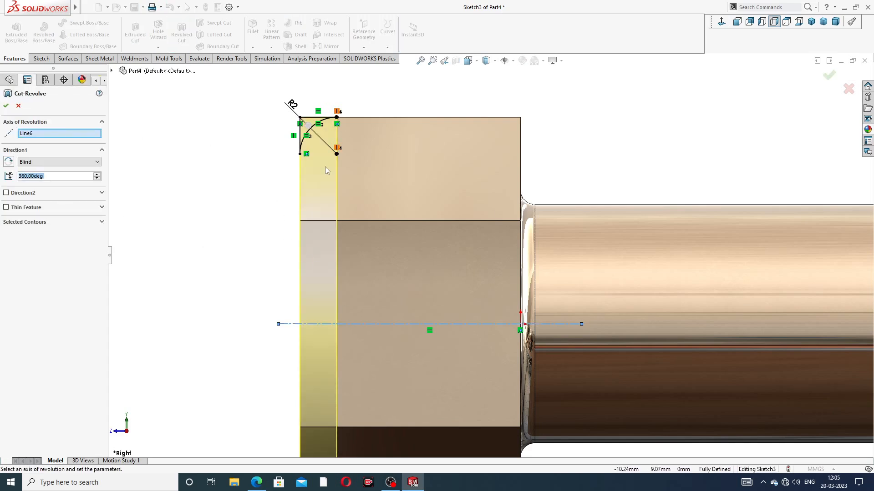
{"action": "middle_click_drag", "start_coordinate": [289, 212], "coordinate": [310, 215]}
{"action": "scroll", "coordinate": [310, 215], "scroll_direction": "up", "scroll_amount": 3}
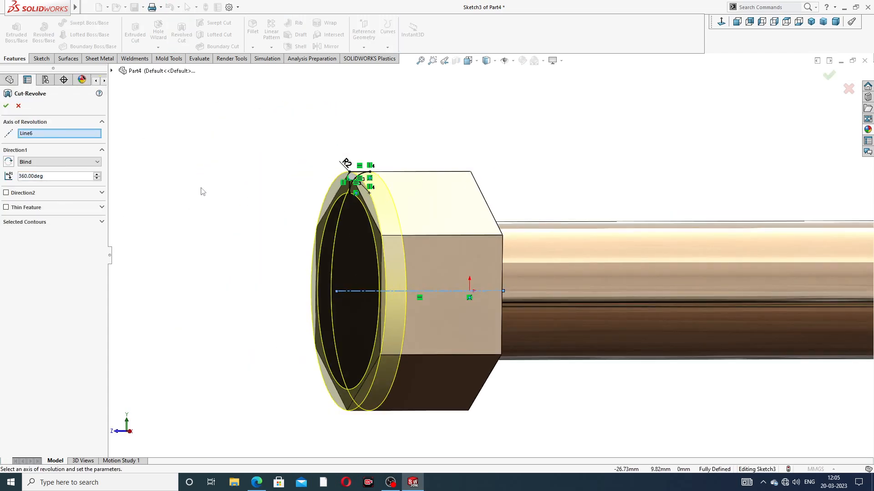
{"action": "left_click", "coordinate": [6, 106]}
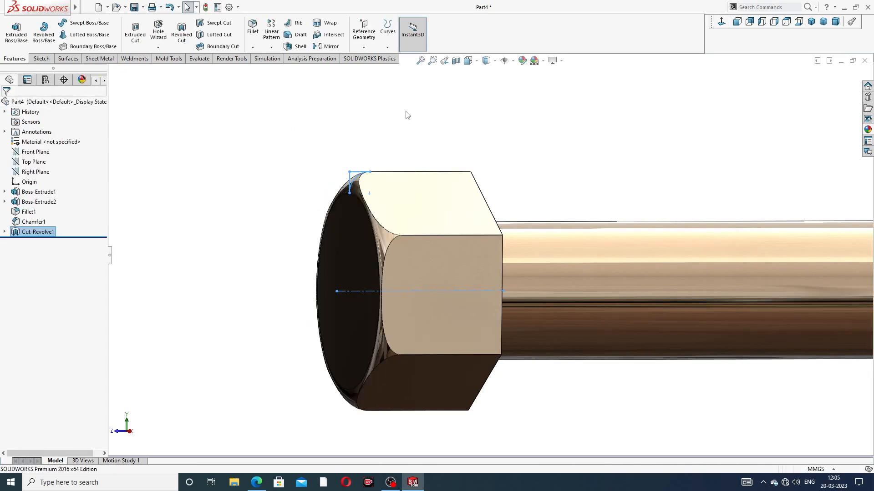
Sketch a circle centred on the origin, about 15.4 mm in diameter, on the round outer end face of the bolt head
{"action": "scroll", "coordinate": [441, 236], "scroll_direction": "down", "scroll_amount": 4}
{"action": "middle_click_drag", "start_coordinate": [441, 236], "coordinate": [449, 270]}
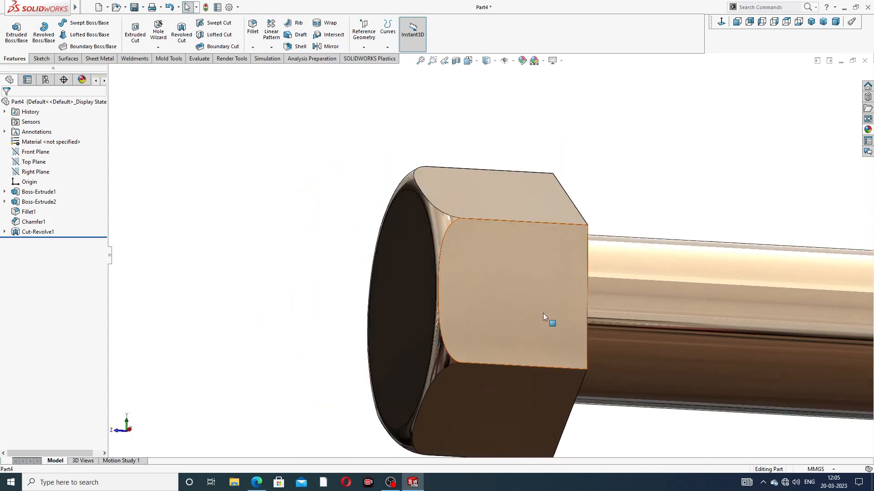
{"action": "scroll", "coordinate": [546, 311], "scroll_direction": "up", "scroll_amount": 4}
{"action": "middle_click_drag", "start_coordinate": [577, 309], "coordinate": [525, 269]}
{"action": "scroll", "coordinate": [521, 275], "scroll_direction": "down", "scroll_amount": 3}
{"action": "middle_click_drag", "start_coordinate": [439, 254], "coordinate": [386, 209]}
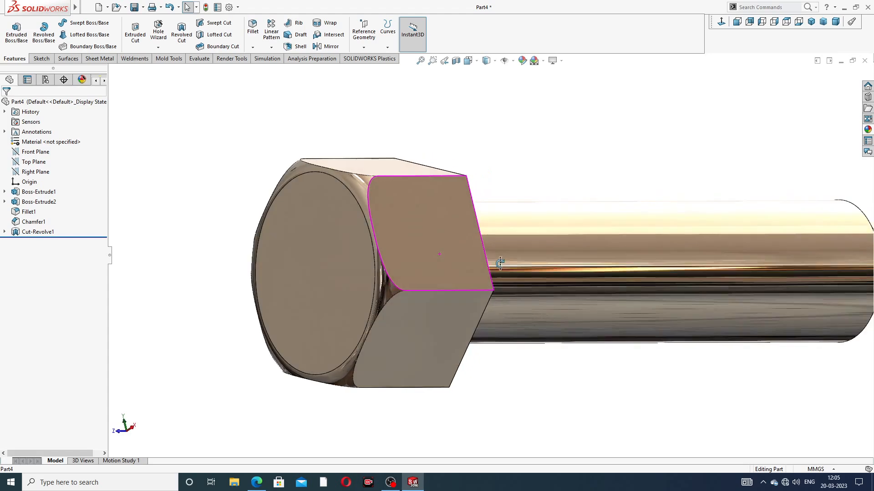
{"action": "left_click", "coordinate": [342, 223]}
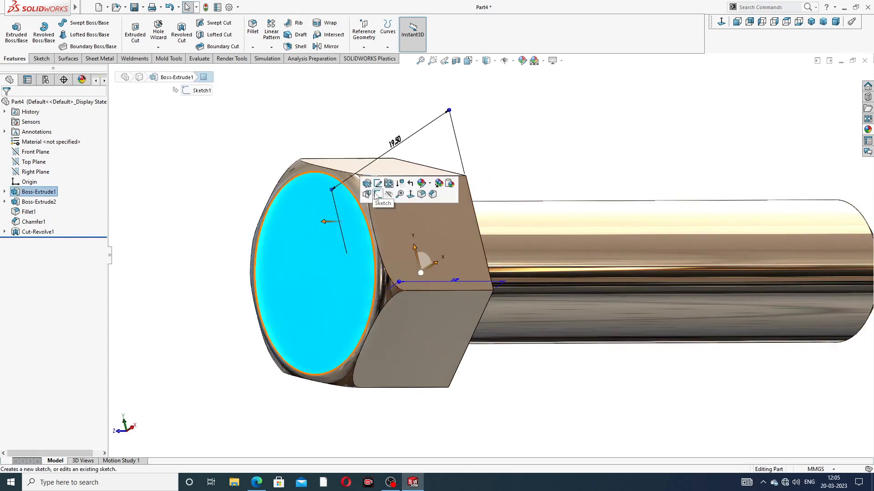
{"action": "left_click", "coordinate": [378, 196]}
{"action": "left_click", "coordinate": [721, 21]}
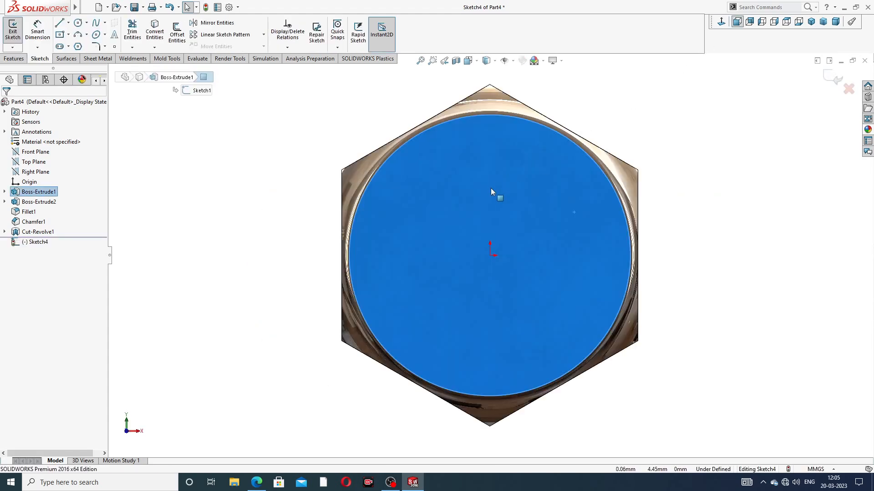
{"action": "left_click", "coordinate": [78, 23]}
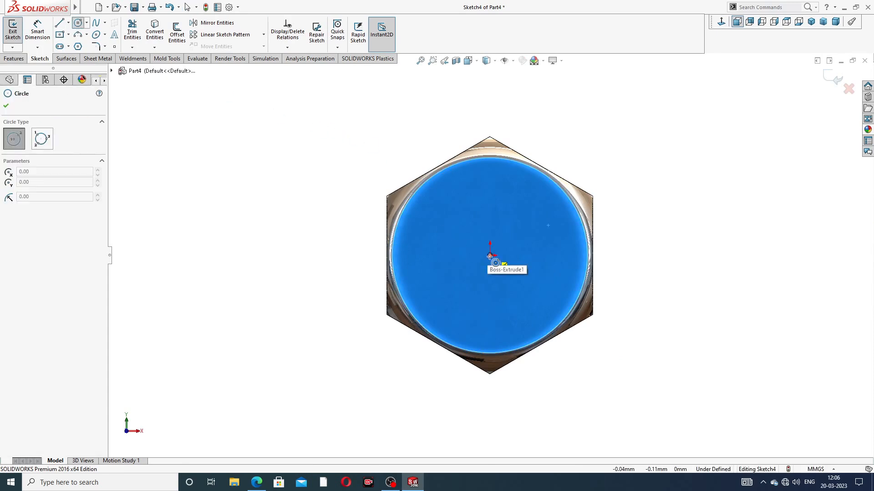
{"action": "left_click", "coordinate": [490, 256]}
{"action": "left_click", "coordinate": [501, 175]}
{"action": "right_click", "coordinate": [536, 157]}
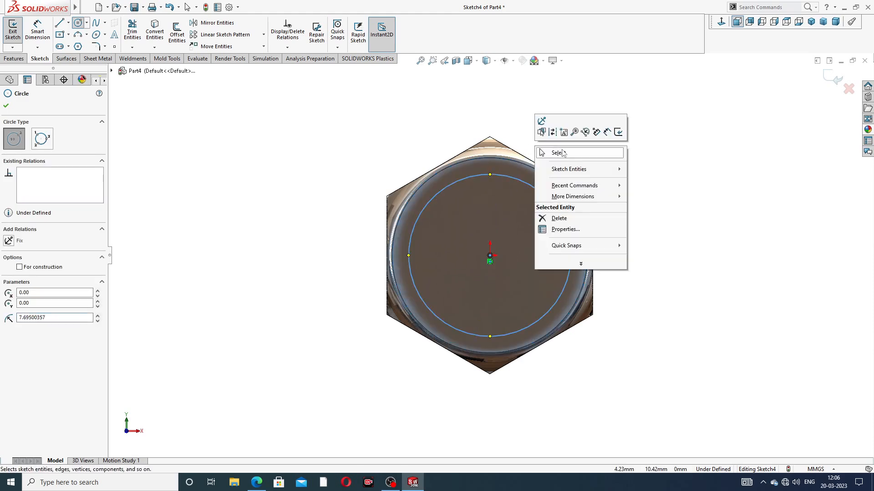
{"action": "left_click", "coordinate": [558, 153]}
Dimension the circle on the head's end face with a diameter of 18.20 mm
{"action": "left_click", "coordinate": [38, 30]}
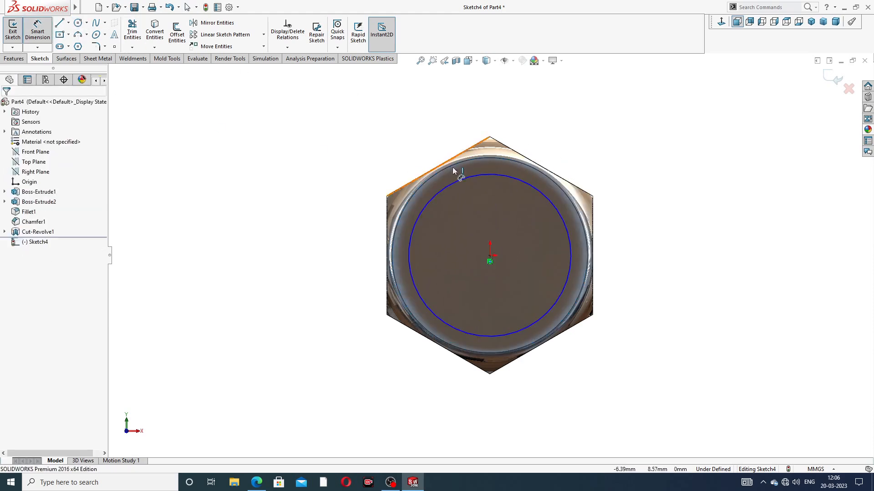
{"action": "left_click", "coordinate": [518, 179]}
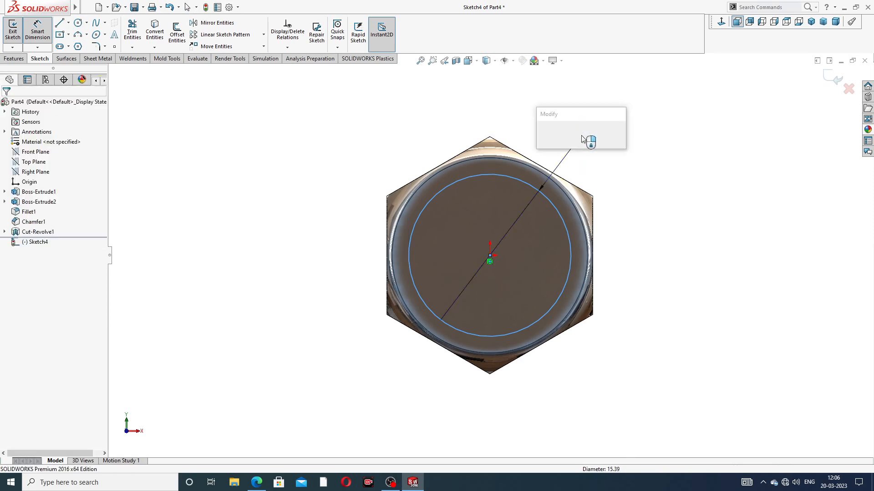
{"action": "left_click", "coordinate": [582, 139]}
{"action": "type", "text": "1"}
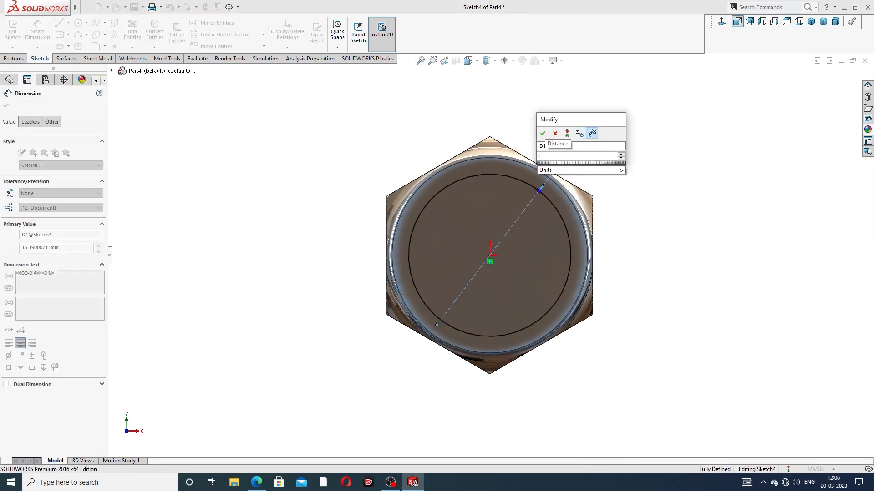
{"action": "type", "text": "8."}
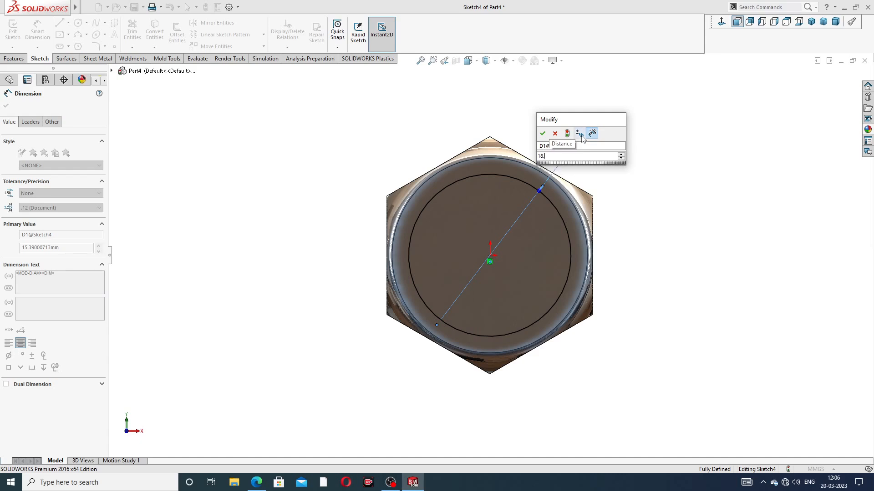
{"action": "type", "text": "2"}
{"action": "key", "text": "Return"}
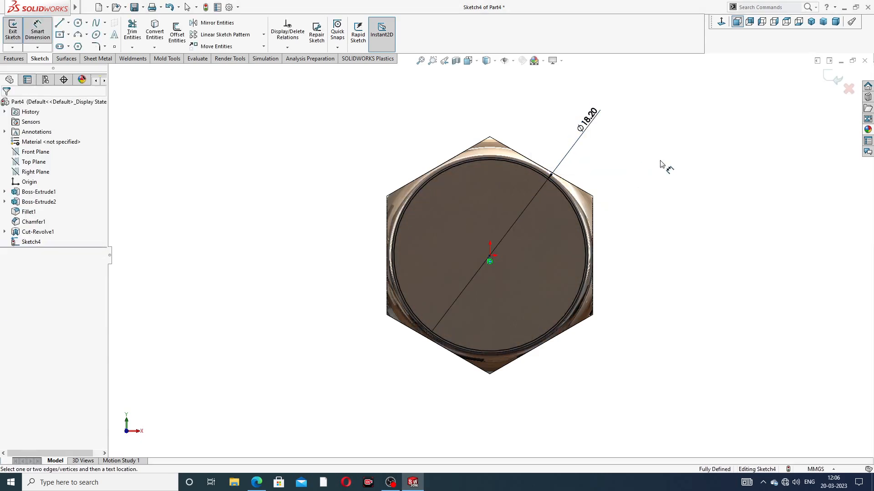
Check the head recess in the PDF drawing in Edge, then return to SOLIDWORKS and set up a blind Extruded Cut of the circle 1.87 mm deep
{"action": "left_click", "coordinate": [257, 482]}
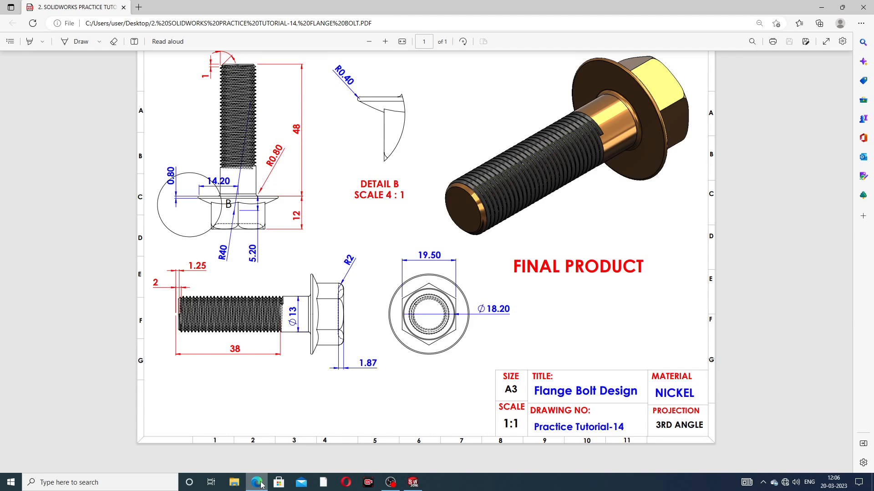
{"action": "mouse_move", "coordinate": [258, 483]}
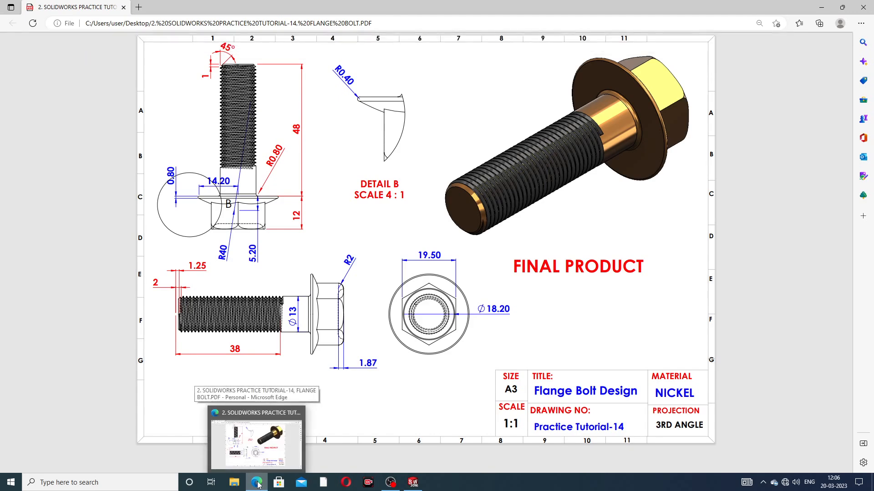
{"action": "left_click", "coordinate": [257, 483]}
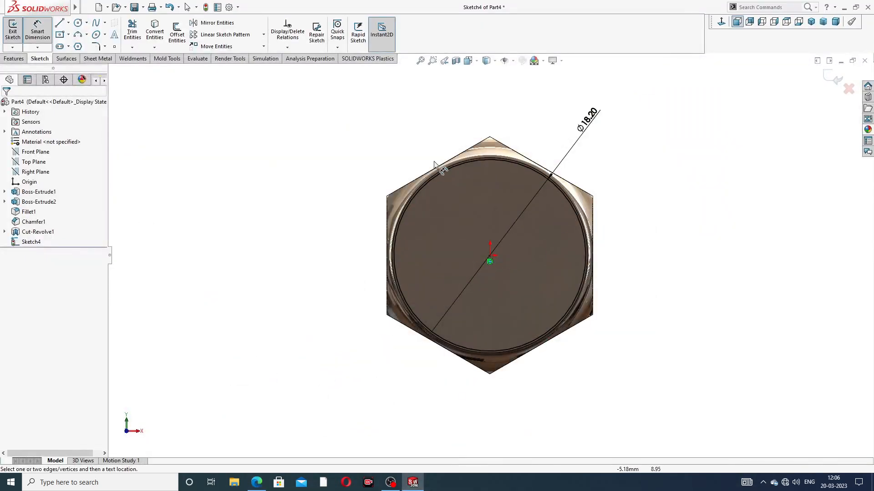
{"action": "left_click", "coordinate": [14, 59]}
{"action": "left_click", "coordinate": [135, 35]}
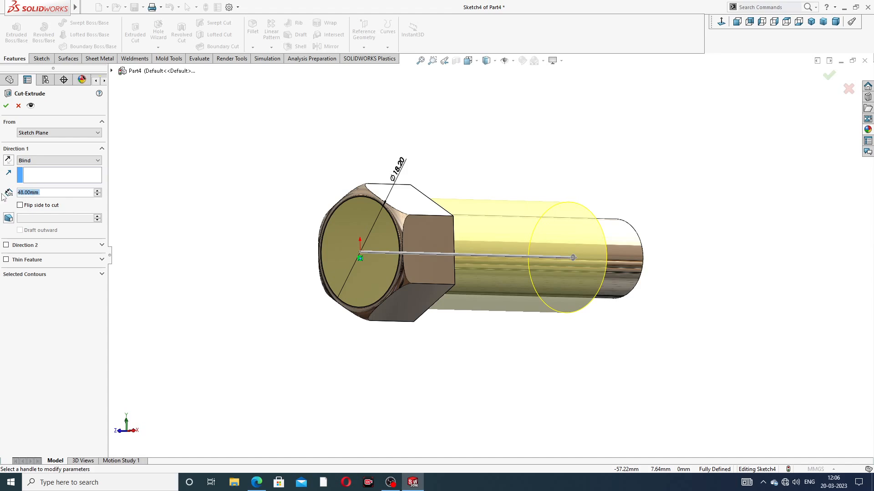
{"action": "type", "text": "1"}
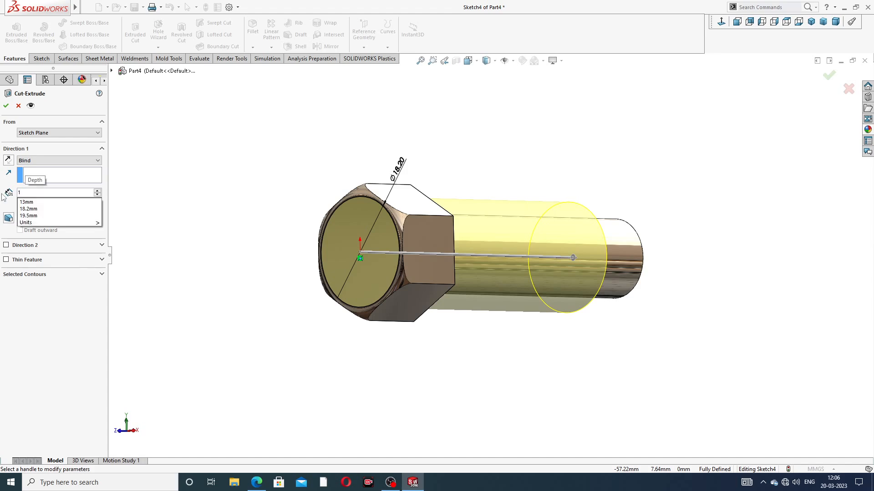
{"action": "type", "text": ".87"}
{"action": "key", "text": "Return"}
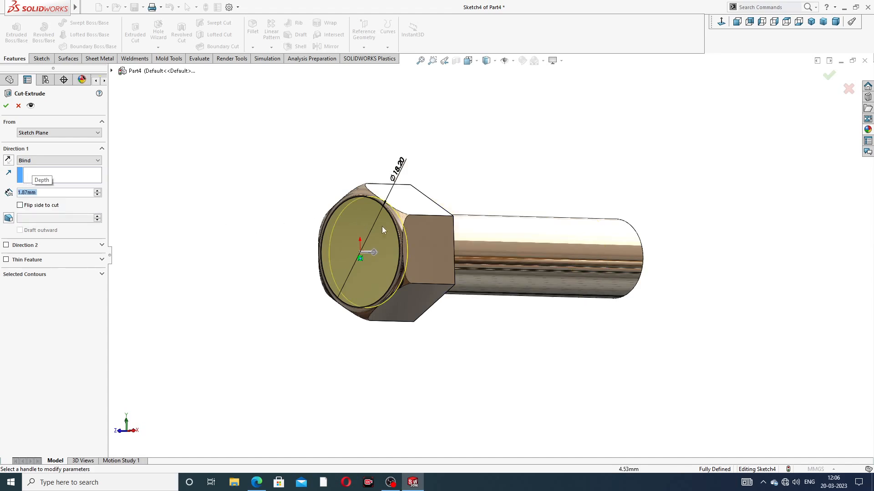
{"action": "scroll", "coordinate": [368, 222], "scroll_direction": "down", "scroll_amount": 4}
{"action": "middle_click_drag", "start_coordinate": [394, 227], "coordinate": [268, 219]}
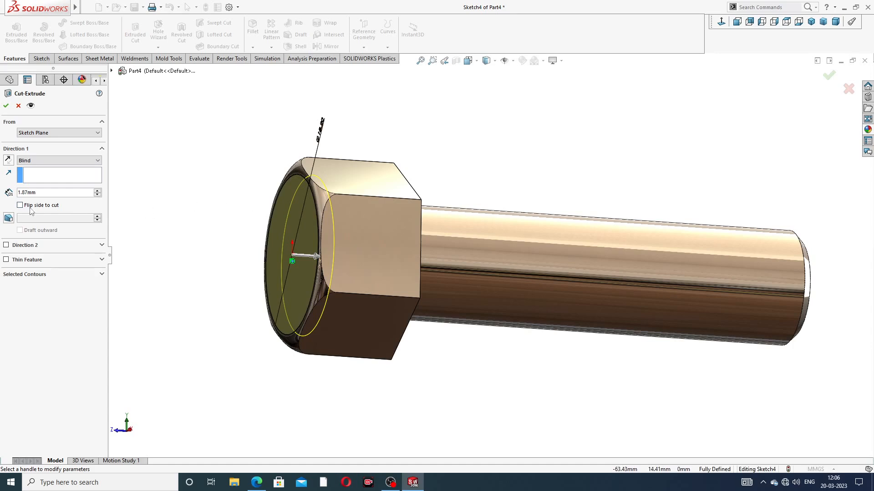
Set the cut depth to 2.87 mm and complete the circular recess in the bolt head
{"action": "type", "text": "2.87"}
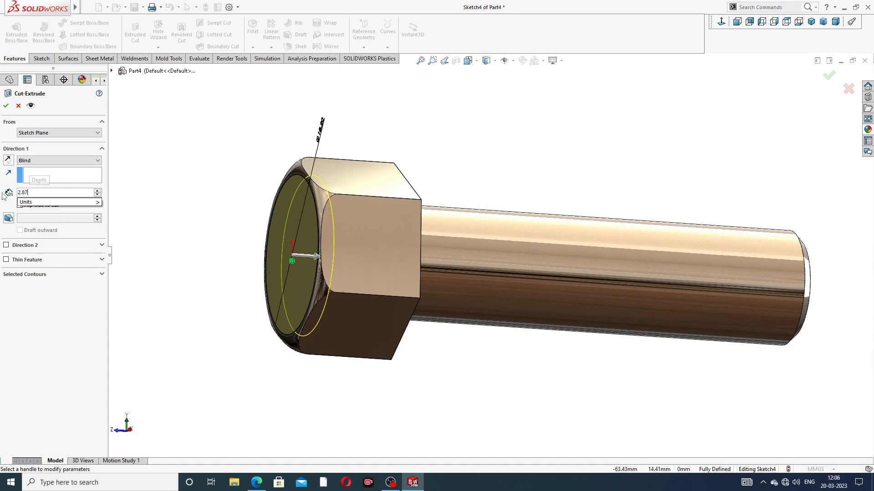
{"action": "key", "text": "Return"}
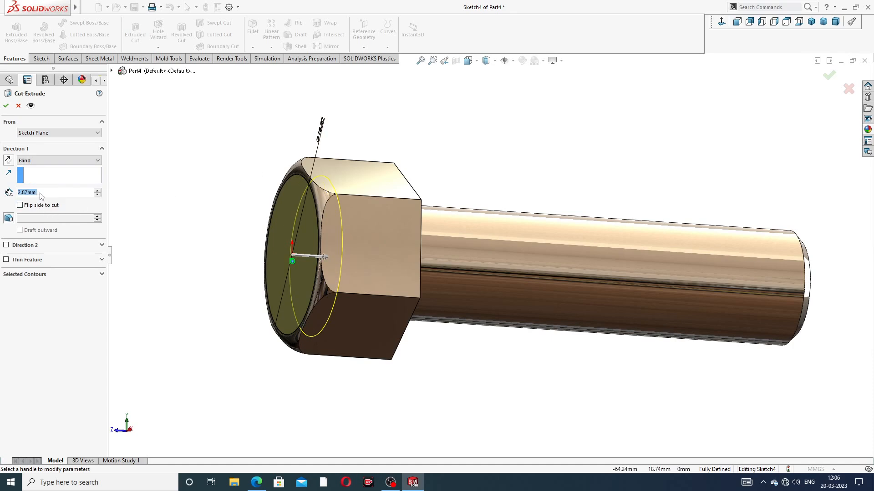
{"action": "middle_click_drag", "start_coordinate": [248, 226], "coordinate": [241, 237]}
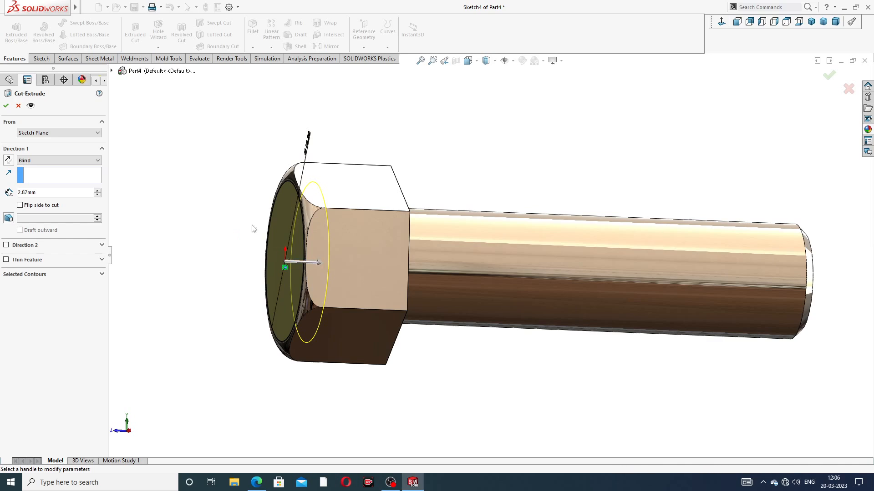
{"action": "left_click", "coordinate": [6, 106]}
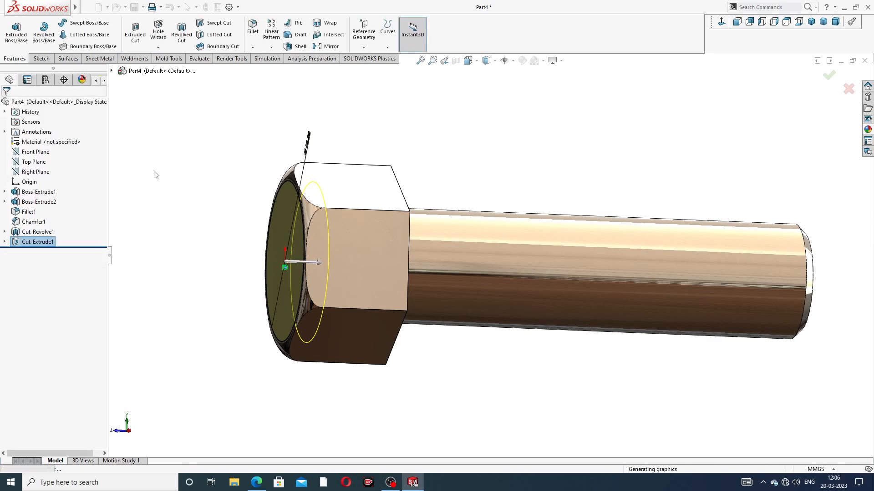
Fillet the inner floor edge of the head's circular recess with a 2 mm radius
{"action": "middle_click_drag", "start_coordinate": [283, 263], "coordinate": [452, 176]}
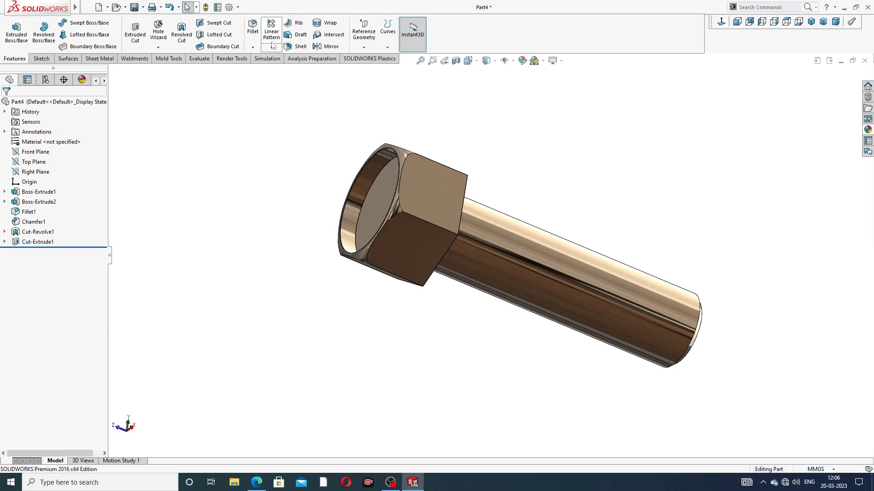
{"action": "left_click", "coordinate": [253, 28]}
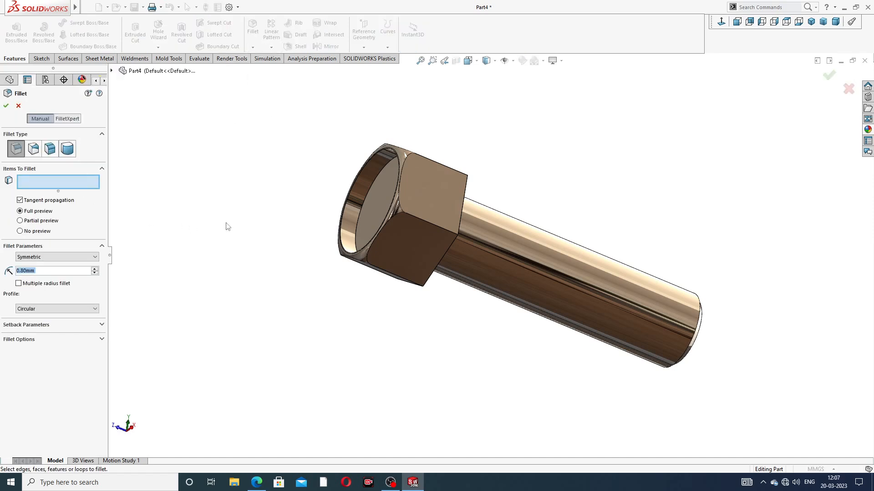
{"action": "scroll", "coordinate": [222, 226], "scroll_direction": "down", "scroll_amount": 2}
{"action": "type", "text": "2"}
{"action": "key", "text": "Return"}
{"action": "left_click", "coordinate": [414, 181]}
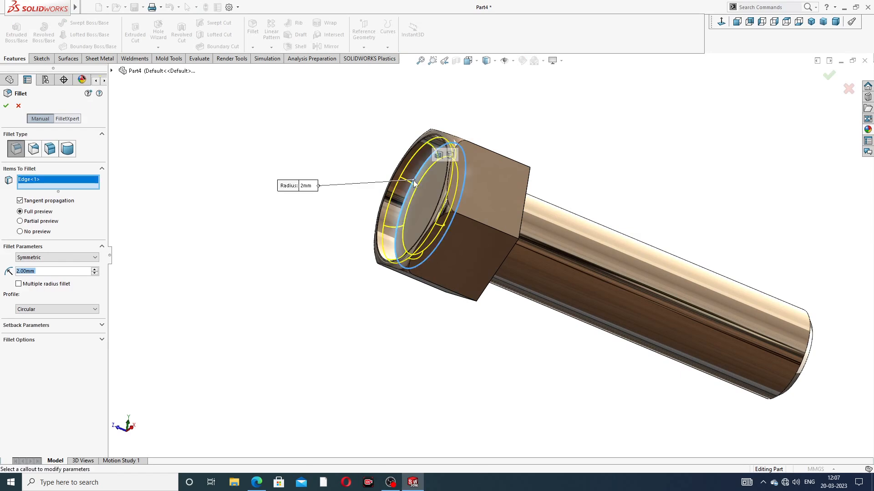
{"action": "left_click", "coordinate": [7, 106]}
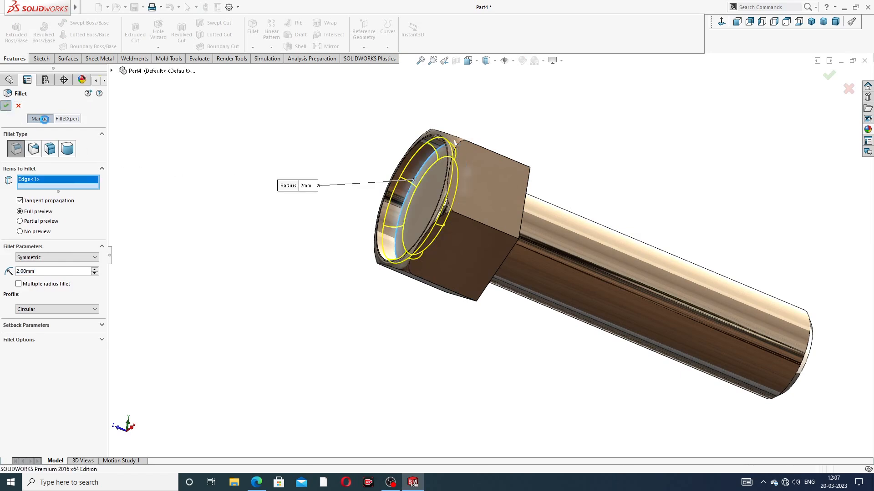
Check the flange dimensions in the PDF drawing in Edge, then return to SOLIDWORKS and start a sketch on the Top Plane, viewed normal to it
{"action": "middle_click_drag", "start_coordinate": [530, 182], "coordinate": [522, 211]}
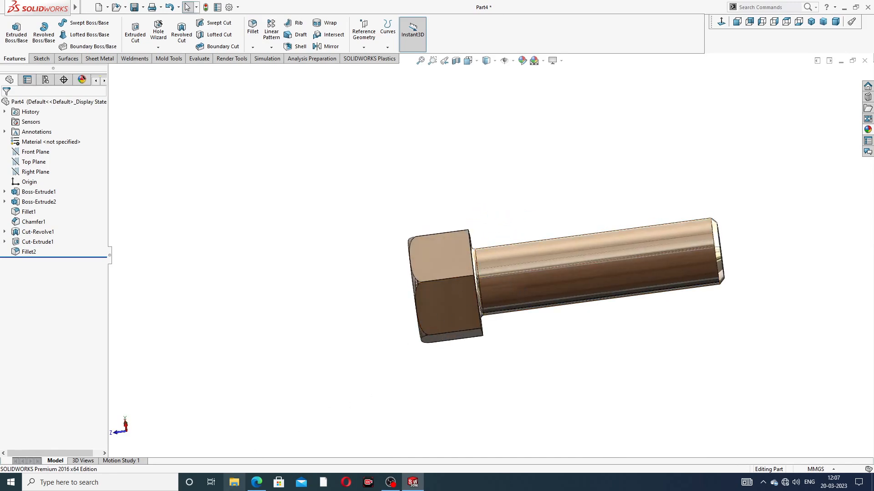
{"action": "left_click", "coordinate": [256, 482]}
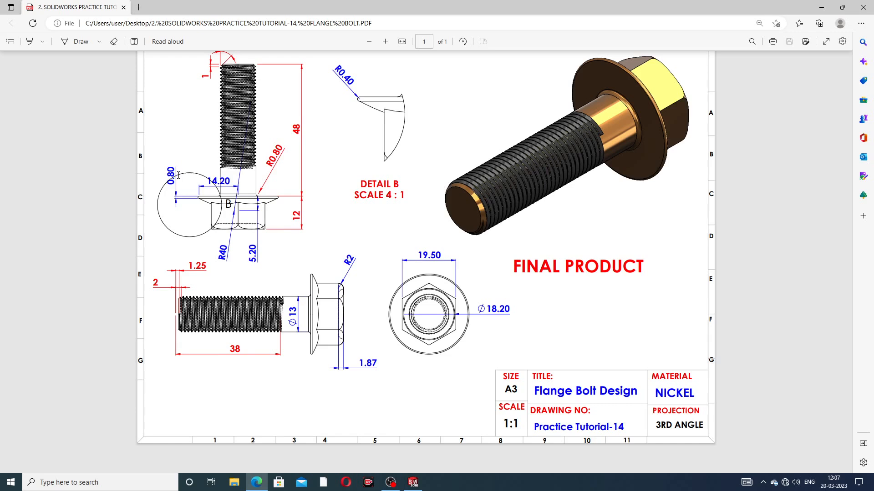
{"action": "mouse_move", "coordinate": [258, 484]}
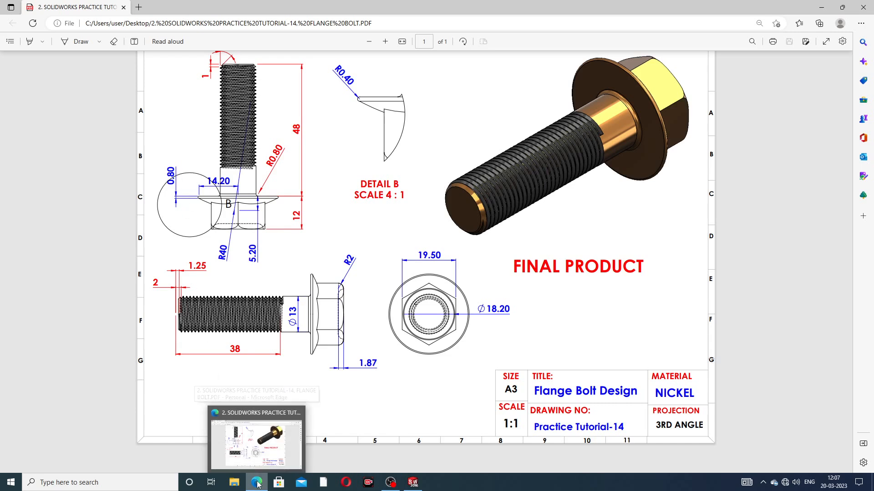
{"action": "left_click", "coordinate": [258, 484]}
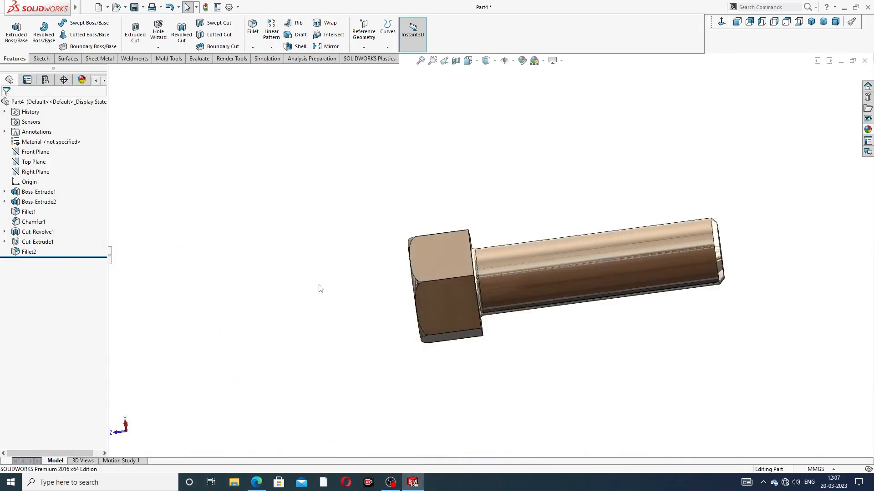
{"action": "left_click", "coordinate": [37, 165]}
{"action": "left_click", "coordinate": [63, 150]}
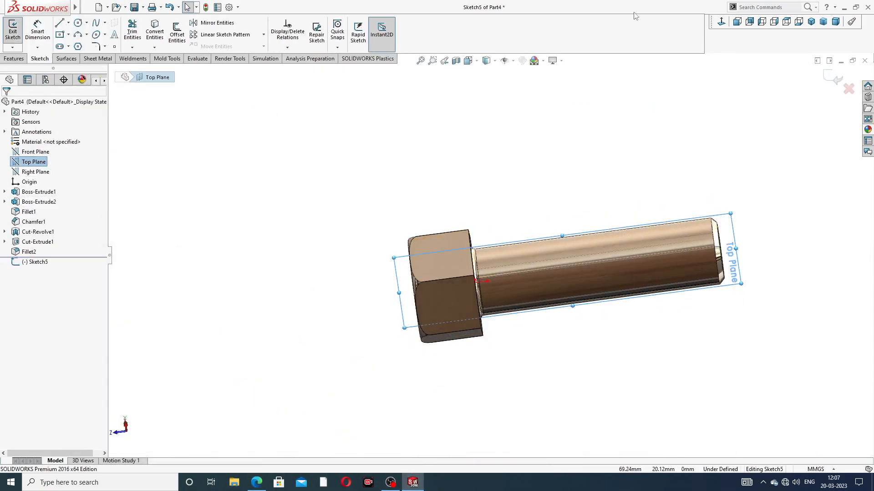
{"action": "left_click", "coordinate": [721, 22]}
{"action": "scroll", "coordinate": [495, 394], "scroll_direction": "down", "scroll_amount": 5}
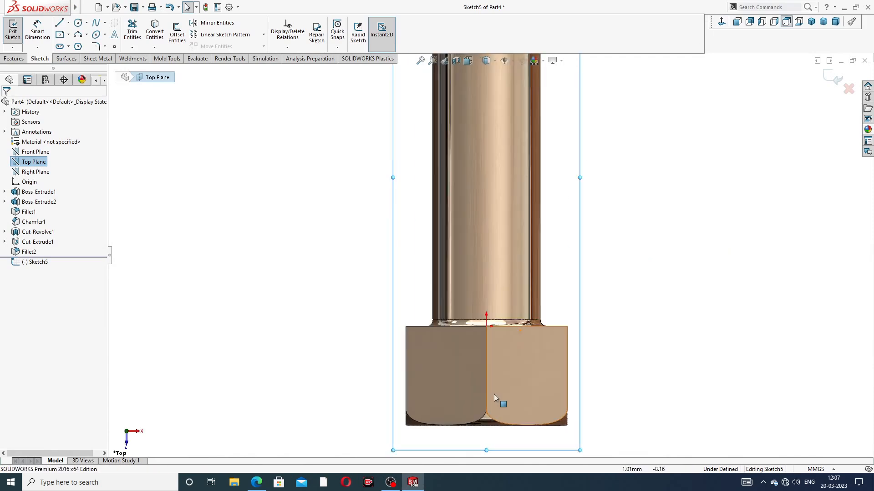
{"action": "scroll", "coordinate": [468, 362], "scroll_direction": "down", "scroll_amount": 2}
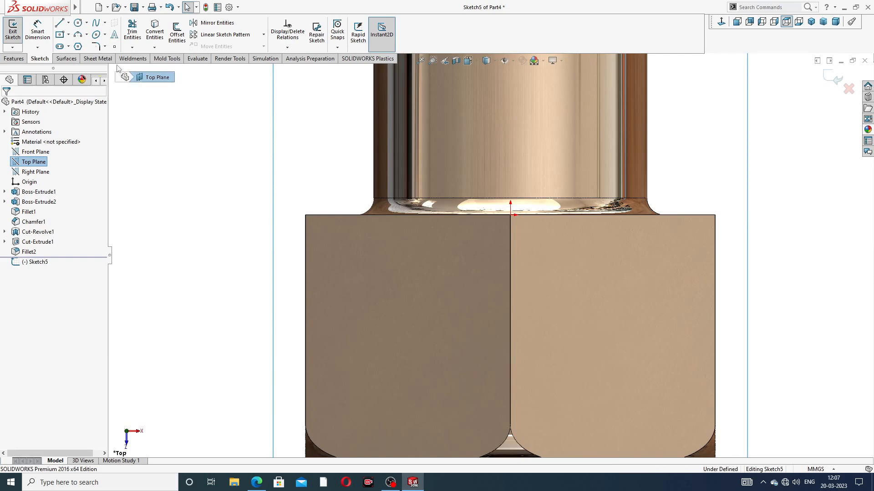
Sketch a horizontal line about 13 mm long from the origin past the head's left side, and a short vertical line down from its outer end
{"action": "left_click", "coordinate": [59, 22]}
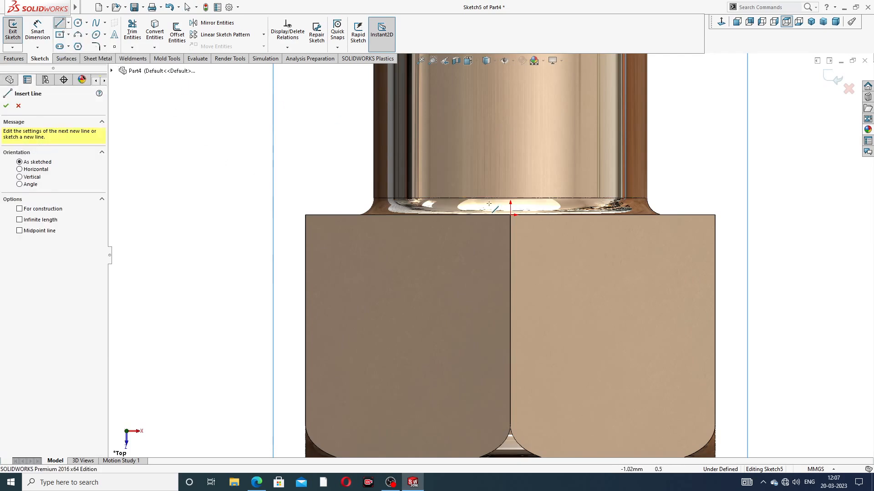
{"action": "left_click", "coordinate": [510, 215]}
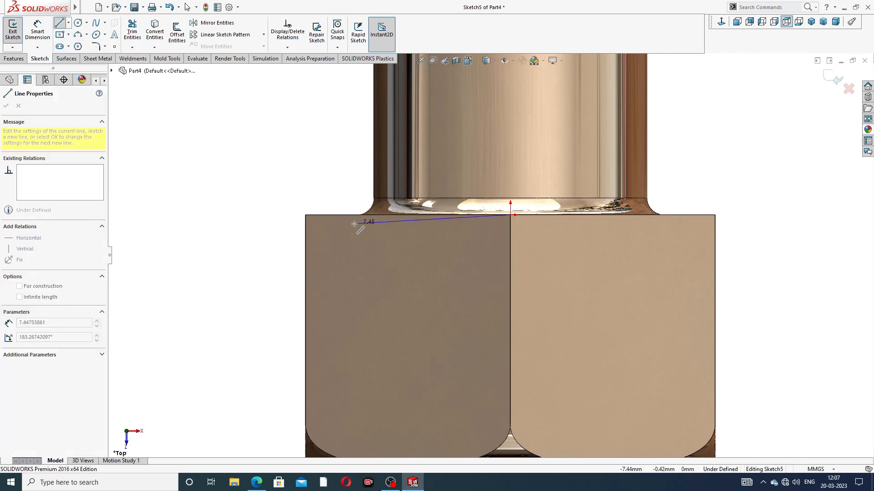
{"action": "left_click", "coordinate": [237, 215]}
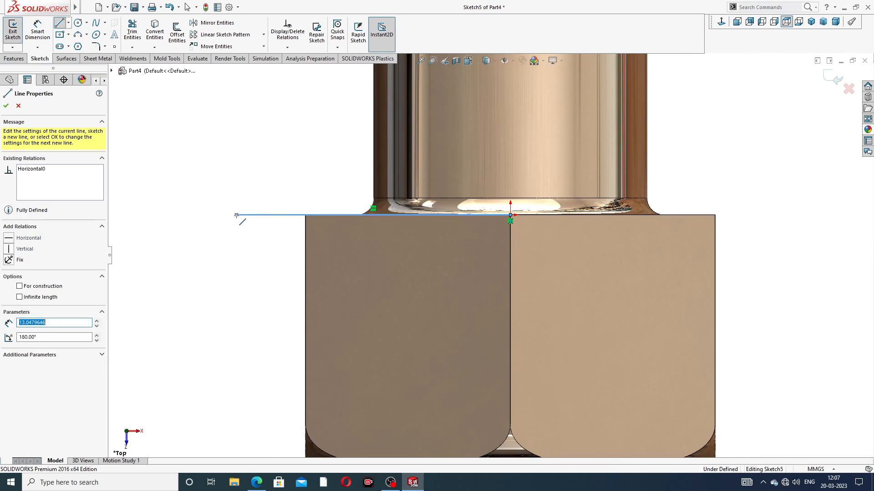
{"action": "left_click", "coordinate": [236, 250]}
{"action": "right_click", "coordinate": [292, 178]}
{"action": "left_click", "coordinate": [293, 179]}
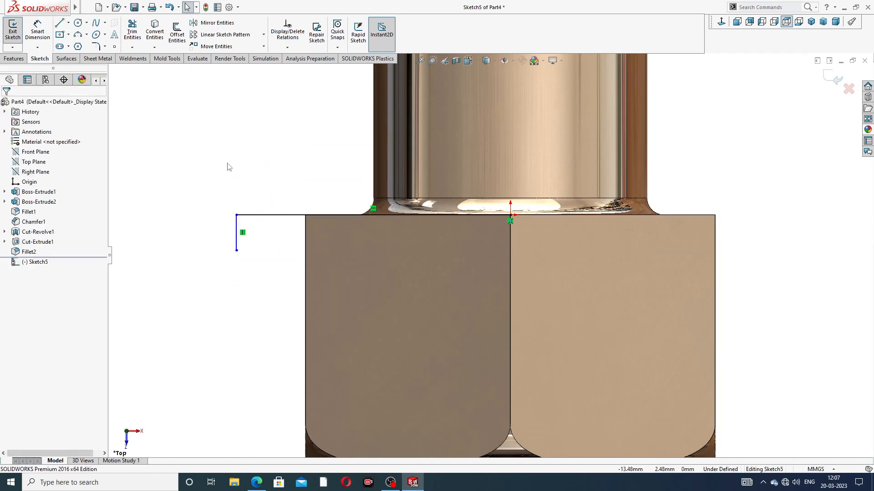
Sketch a vertical line from the origin down the head's centre edge and stretch its lower end to a length of about 4 mm
{"action": "left_click", "coordinate": [60, 22]}
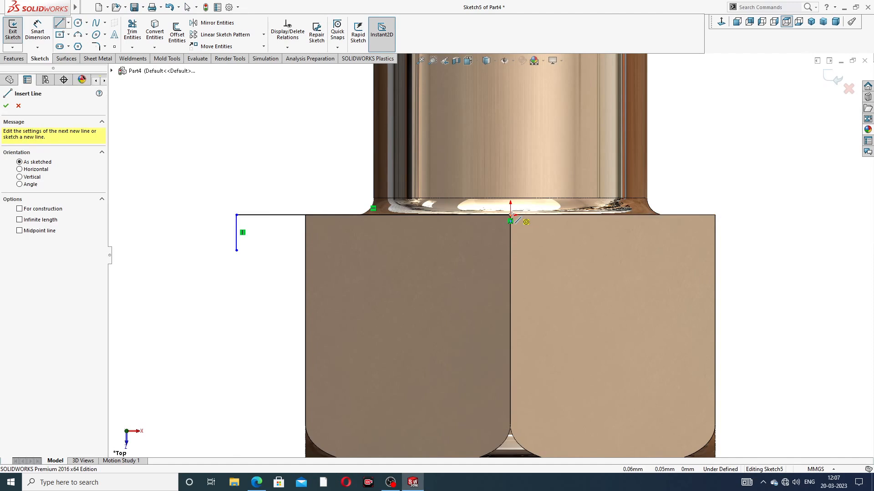
{"action": "left_click", "coordinate": [510, 214]}
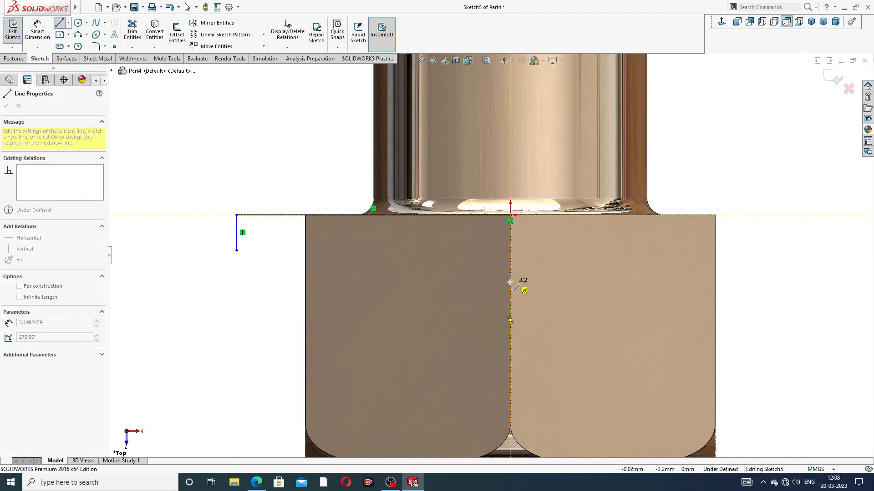
{"action": "left_click", "coordinate": [510, 282]}
{"action": "right_click", "coordinate": [570, 256]}
{"action": "left_click", "coordinate": [571, 259]}
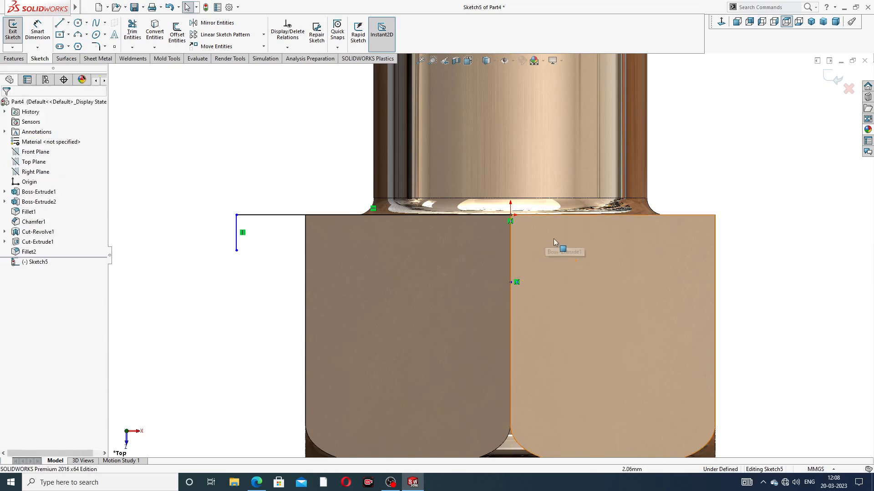
{"action": "left_click_drag", "start_coordinate": [510, 282], "coordinate": [510, 304]}
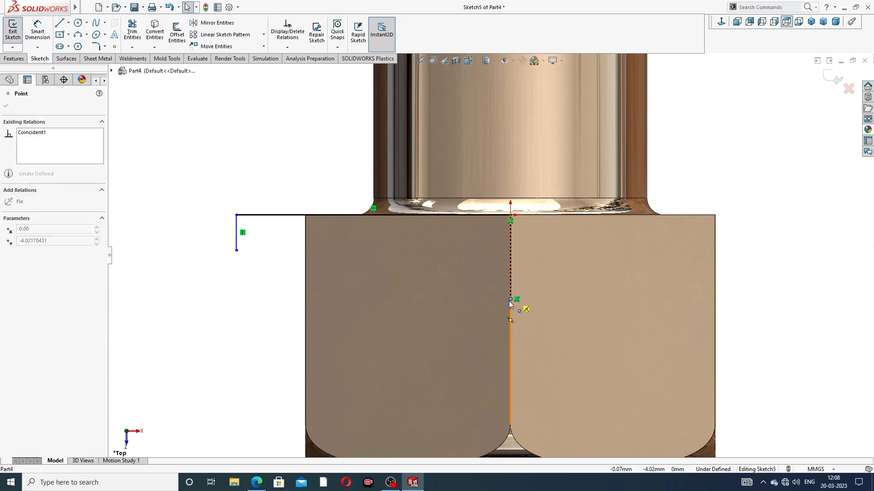
{"action": "left_click", "coordinate": [736, 191]}
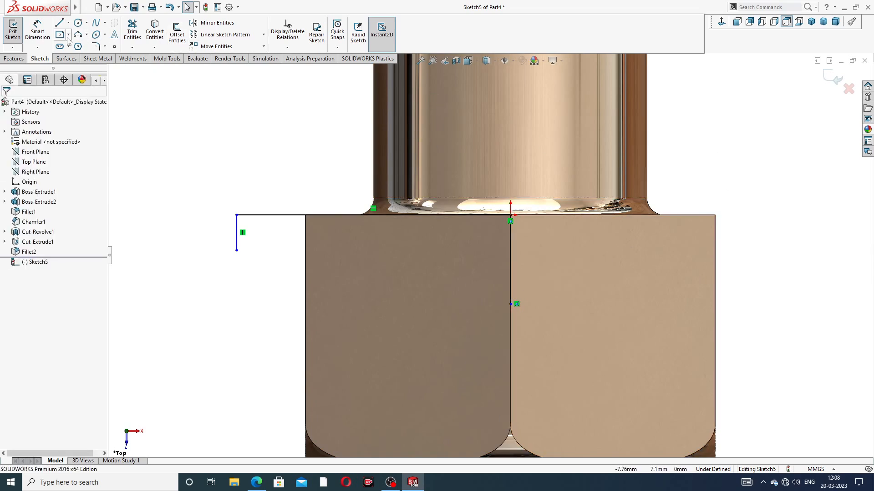
Close the flange profile with a Tangent Arc from the centre line's lower end to the outer vertical line's lower end
{"action": "left_click", "coordinate": [86, 35]}
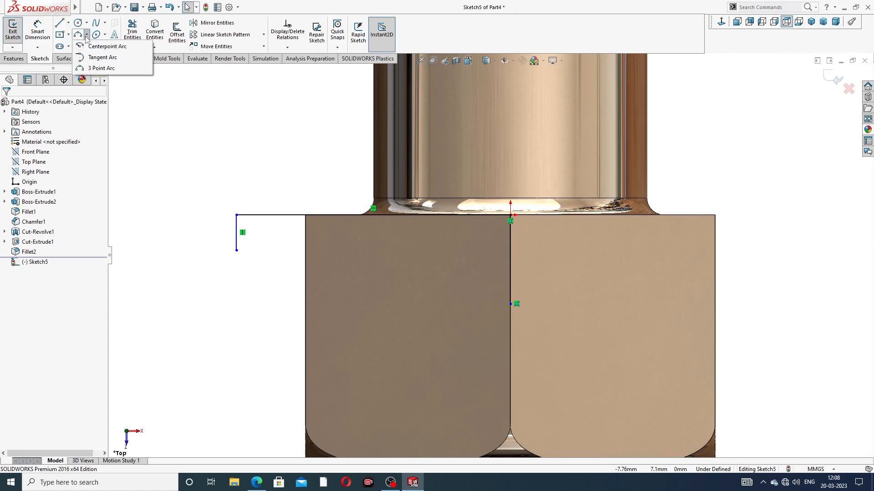
{"action": "left_click", "coordinate": [99, 58]}
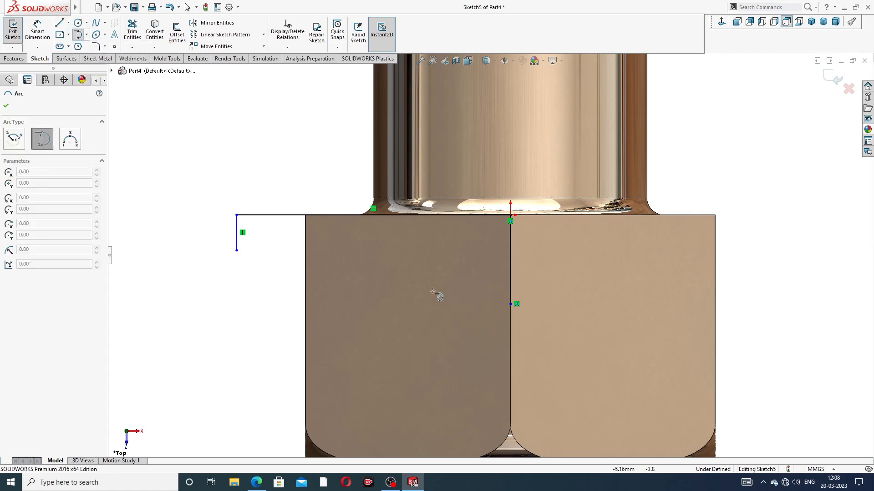
{"action": "left_click", "coordinate": [510, 304]}
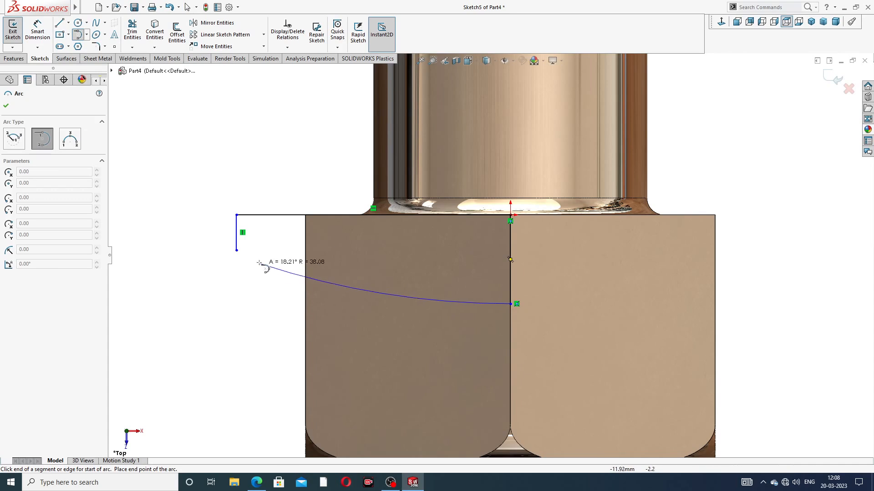
{"action": "left_click", "coordinate": [236, 250]}
{"action": "right_click", "coordinate": [280, 165]}
{"action": "left_click", "coordinate": [296, 172]}
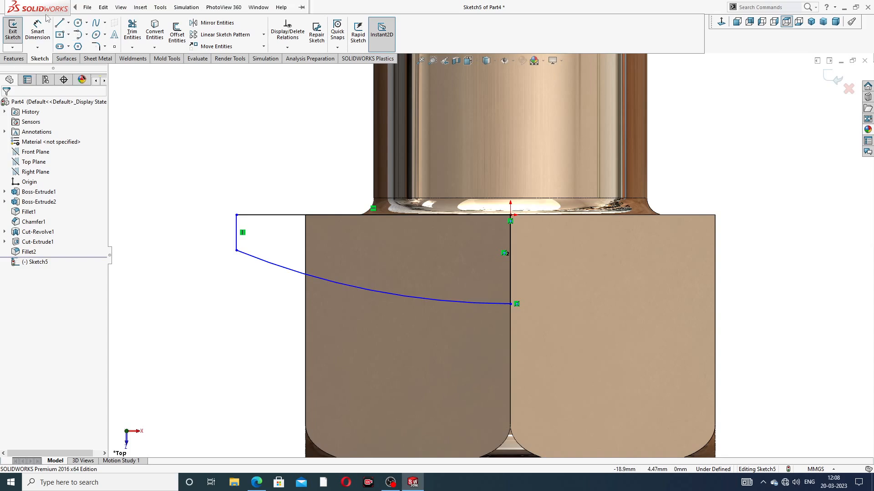
Dimension the profile's horizontal line as 14.20 mm, checking the value in the PDF drawing in Edge
{"action": "left_click", "coordinate": [37, 32]}
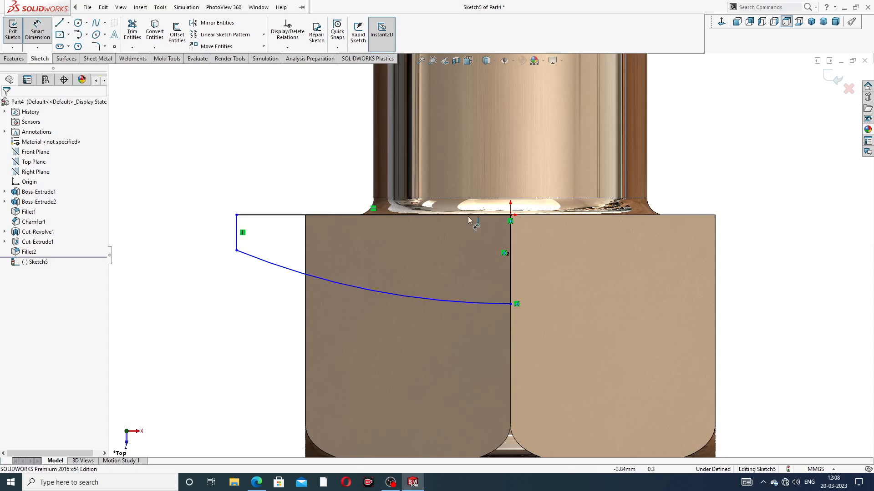
{"action": "left_click", "coordinate": [348, 216]}
{"action": "left_click", "coordinate": [353, 203]}
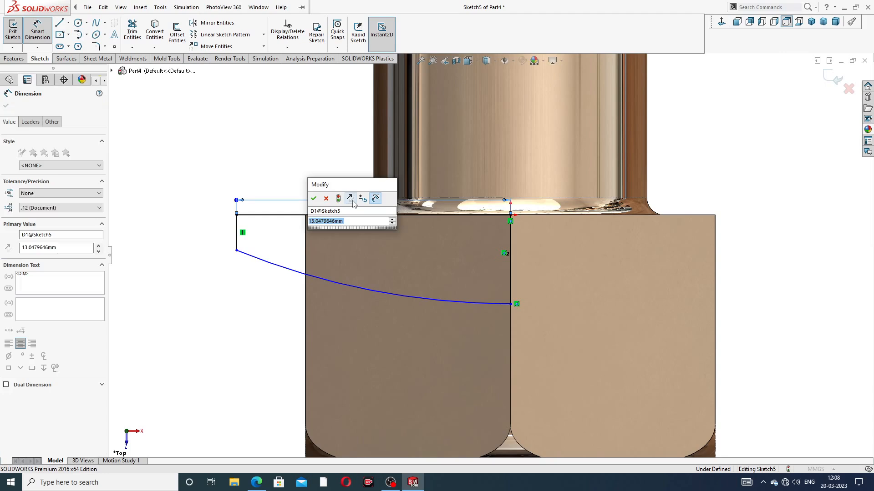
{"action": "type", "text": "14."}
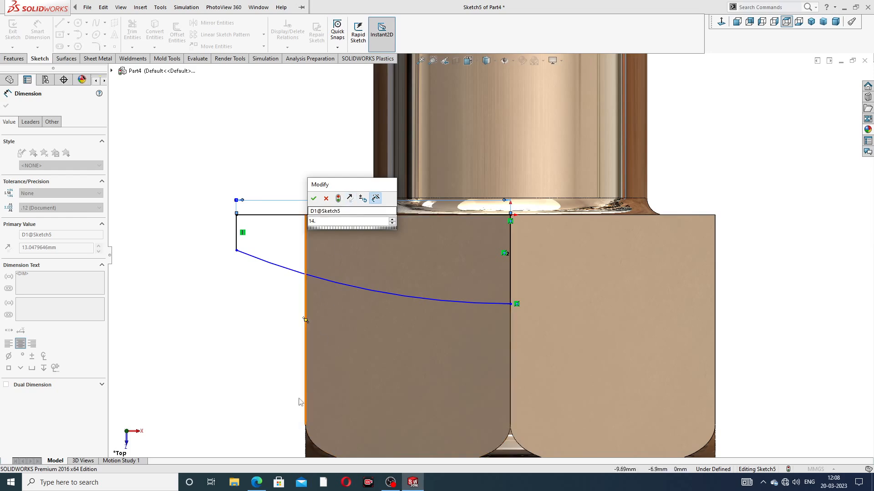
{"action": "left_click", "coordinate": [259, 485]}
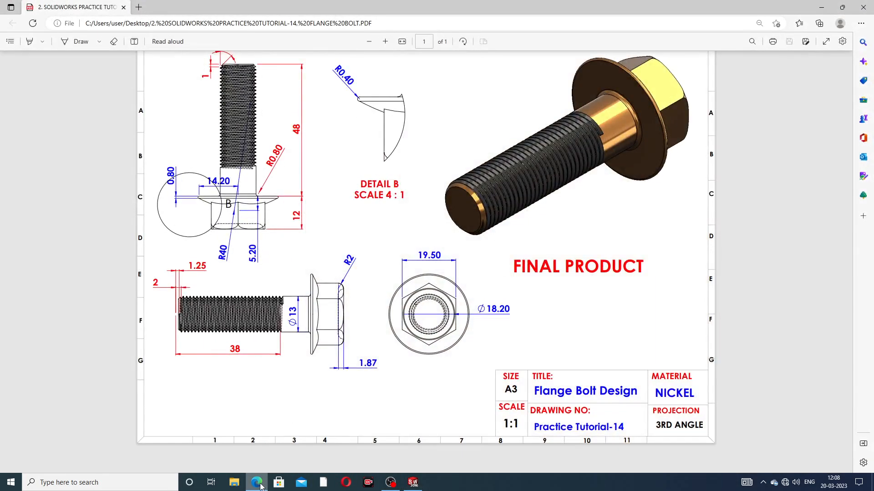
{"action": "left_click", "coordinate": [260, 487]}
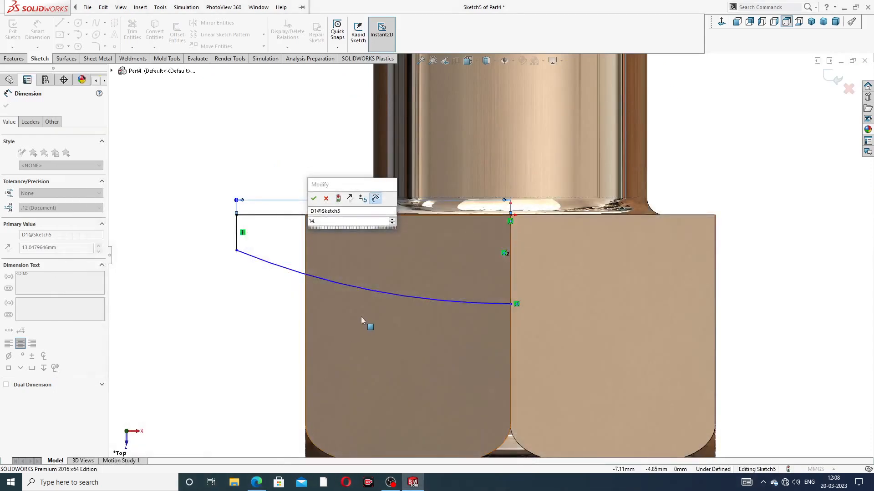
{"action": "left_click", "coordinate": [323, 222]}
{"action": "type", "text": "2"}
{"action": "key", "text": "Return"}
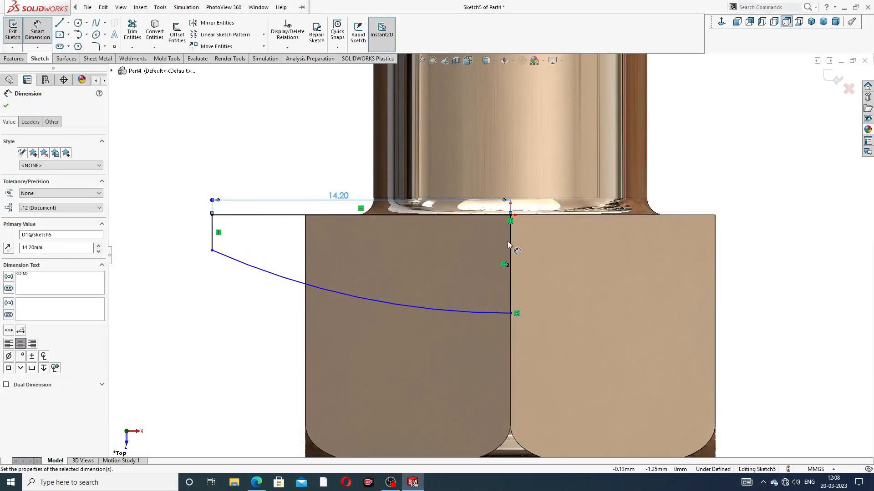
Dimension the vertical line at the bolt's centre as 5.20 mm
{"action": "left_click", "coordinate": [510, 245]}
{"action": "left_click", "coordinate": [524, 258]}
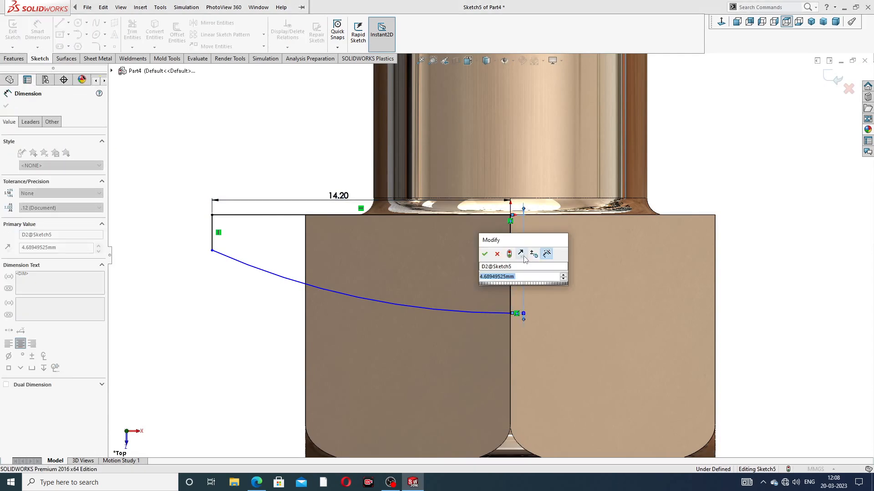
{"action": "type", "text": "5.2"}
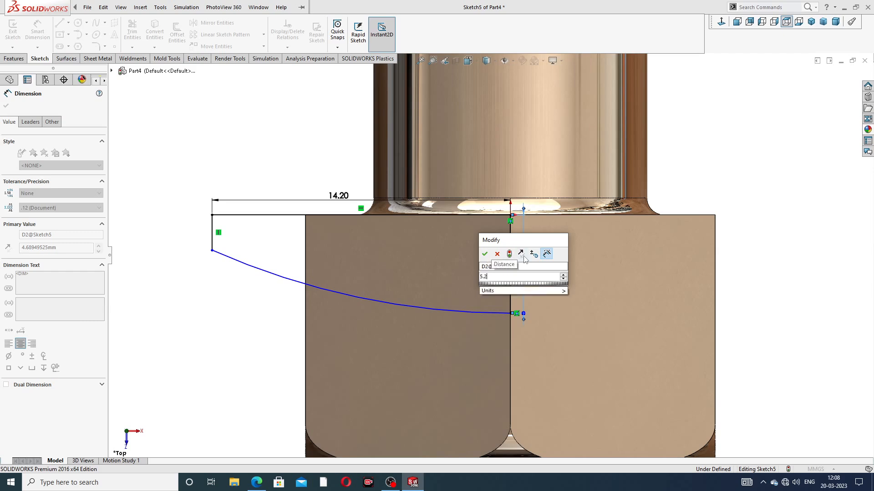
{"action": "key", "text": "Return"}
{"action": "left_click", "coordinate": [724, 150]}
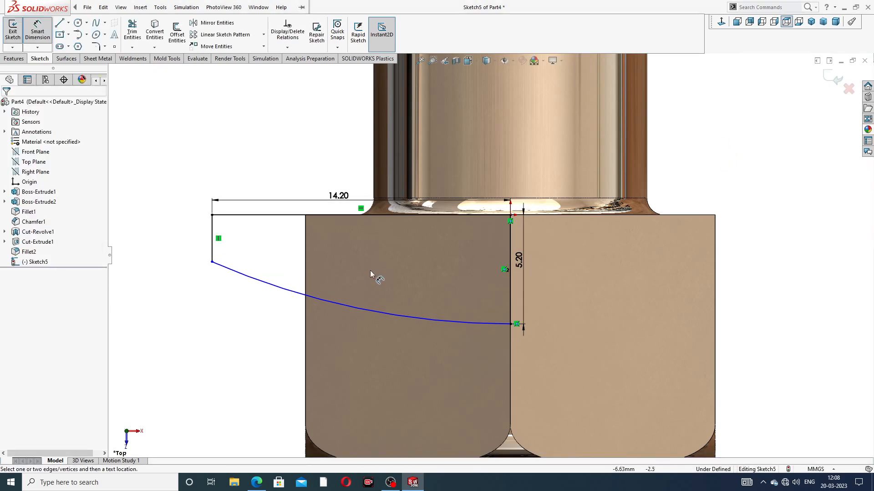
Dimension the profile's lower arc with a radius of 40 mm
{"action": "left_click", "coordinate": [375, 314]}
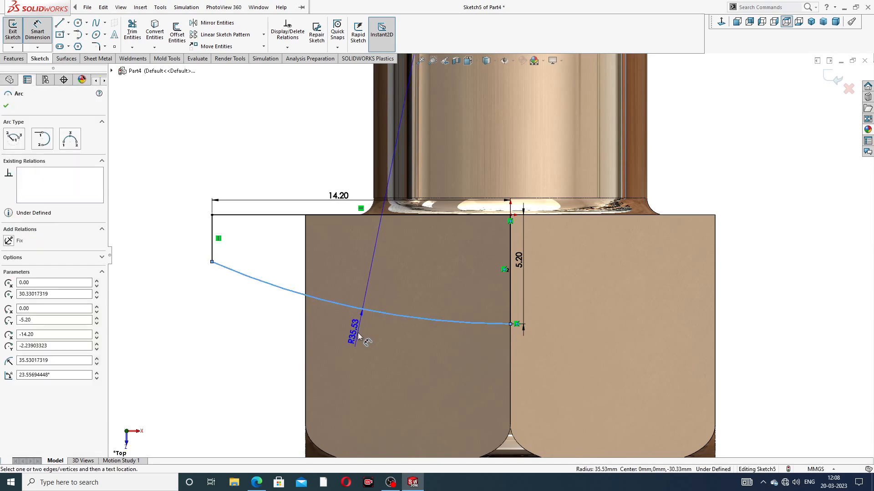
{"action": "left_click", "coordinate": [358, 335]}
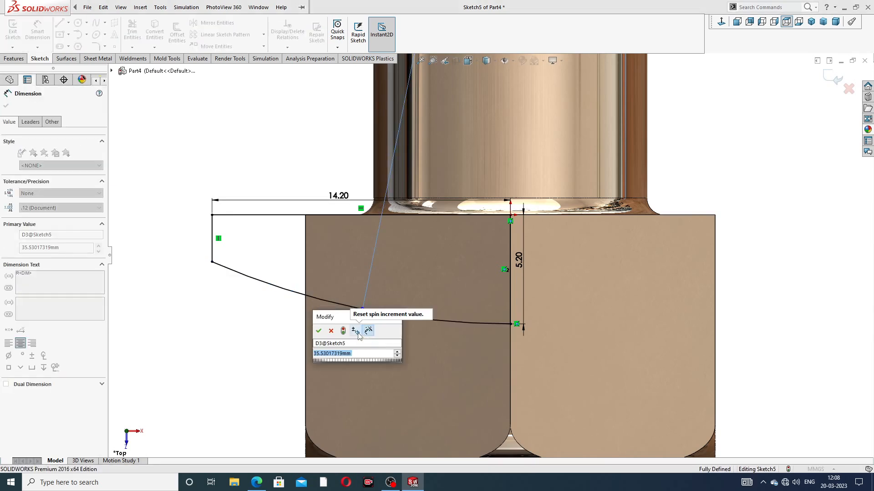
{"action": "type", "text": "40"}
{"action": "key", "text": "Return"}
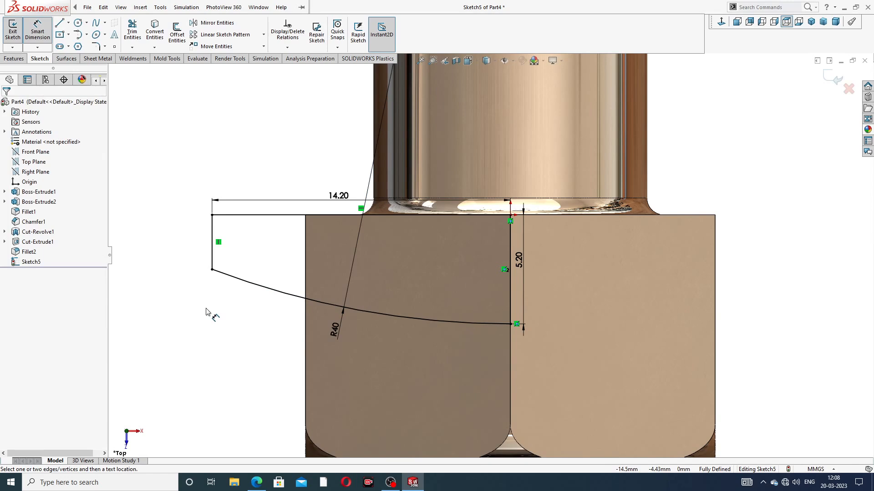
Delete the radius dimension from the profile's lower arc
{"action": "right_click", "coordinate": [223, 162]}
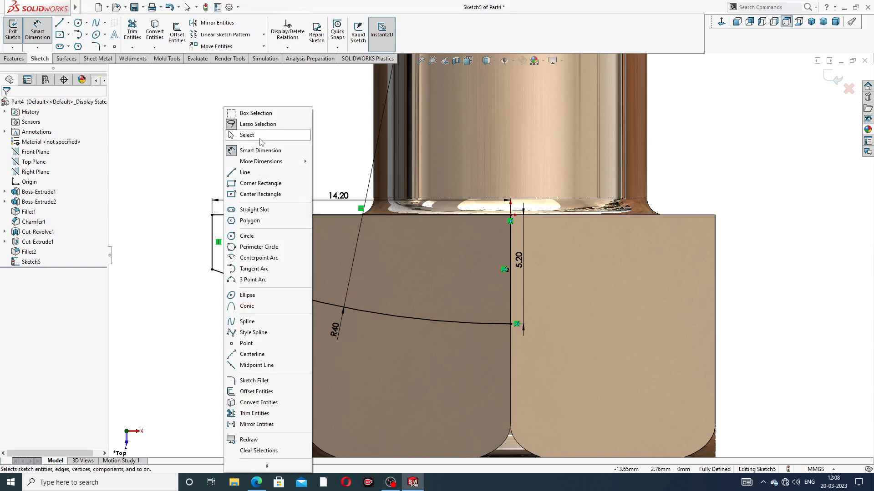
{"action": "left_click", "coordinate": [262, 139]}
{"action": "left_click", "coordinate": [349, 281]}
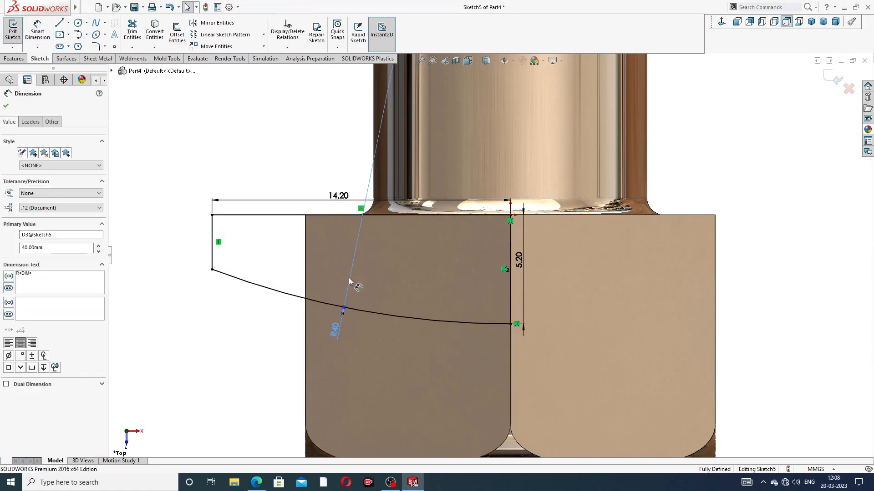
{"action": "key", "text": "Delete"}
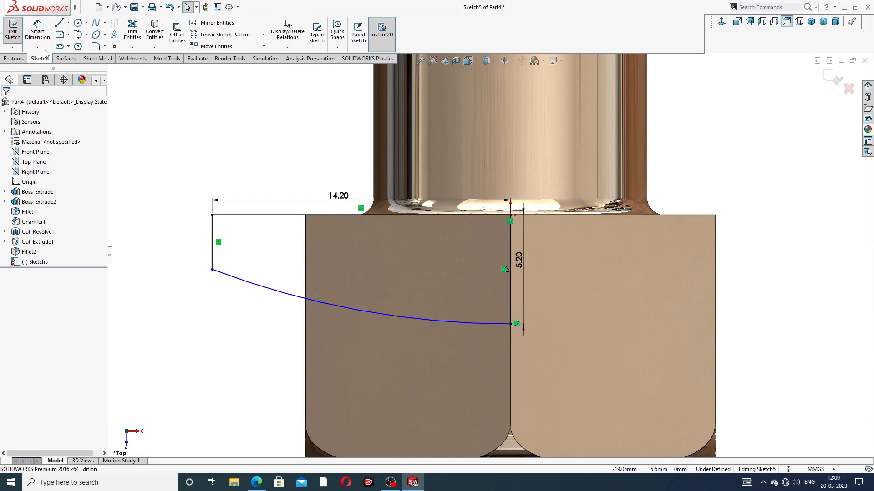
Dimension the short vertical line at the flange profile's outer end as 0.80 mm
{"action": "left_click", "coordinate": [36, 27]}
{"action": "left_click", "coordinate": [211, 233]}
{"action": "left_click", "coordinate": [194, 237]}
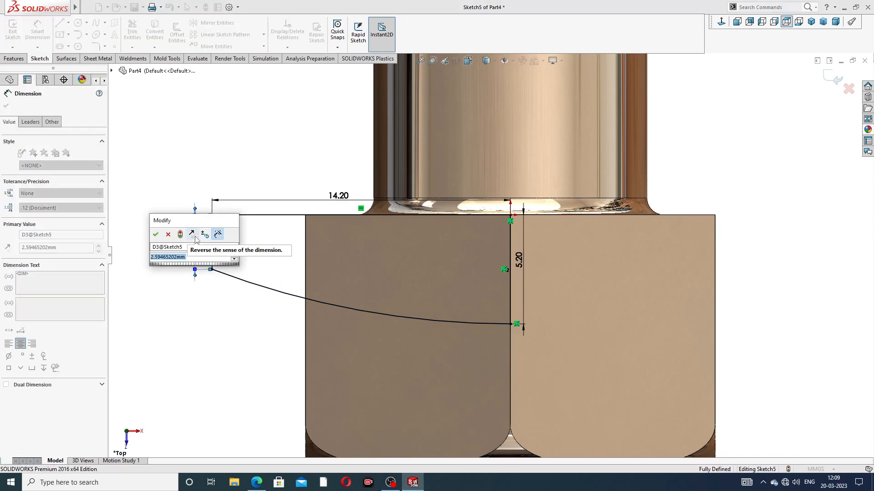
{"action": "key", "text": "BackSpace"}
{"action": "type", "text": ".8"}
{"action": "key", "text": "Return"}
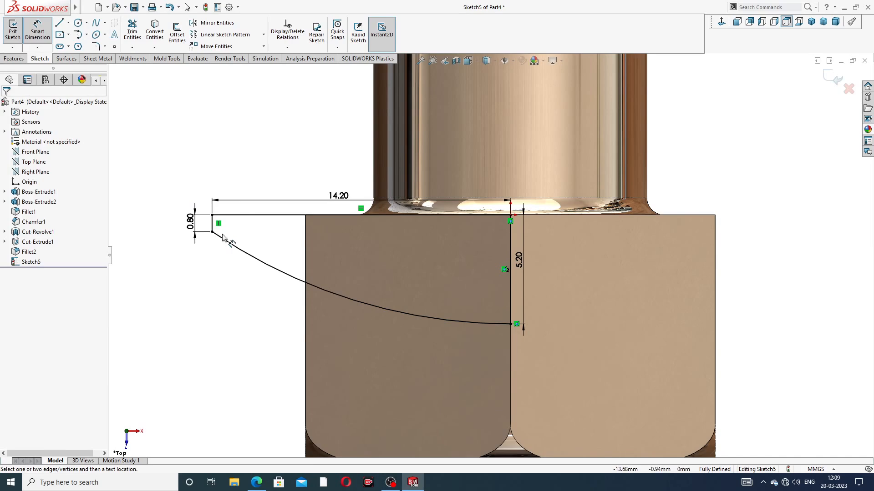
{"action": "scroll", "coordinate": [244, 238], "scroll_direction": "down", "scroll_amount": 2}
{"action": "scroll", "coordinate": [245, 238], "scroll_direction": "down", "scroll_amount": 2}
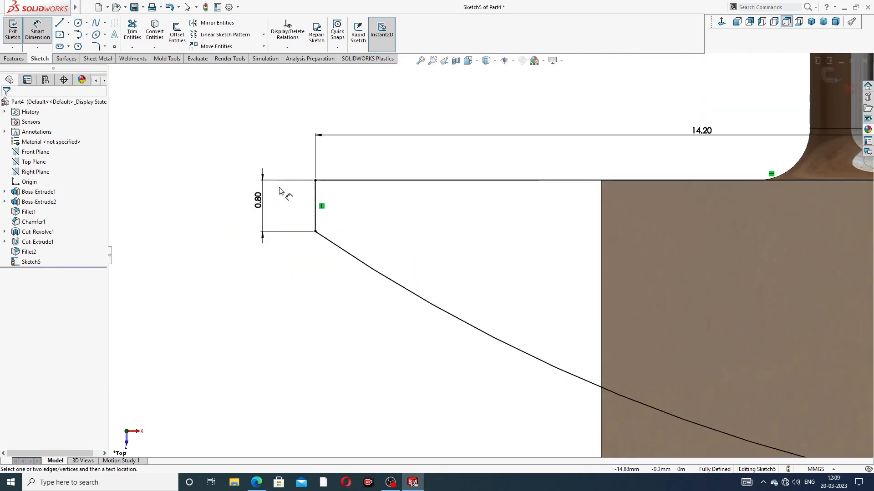
{"action": "right_click", "coordinate": [299, 105]}
{"action": "left_click", "coordinate": [318, 130]}
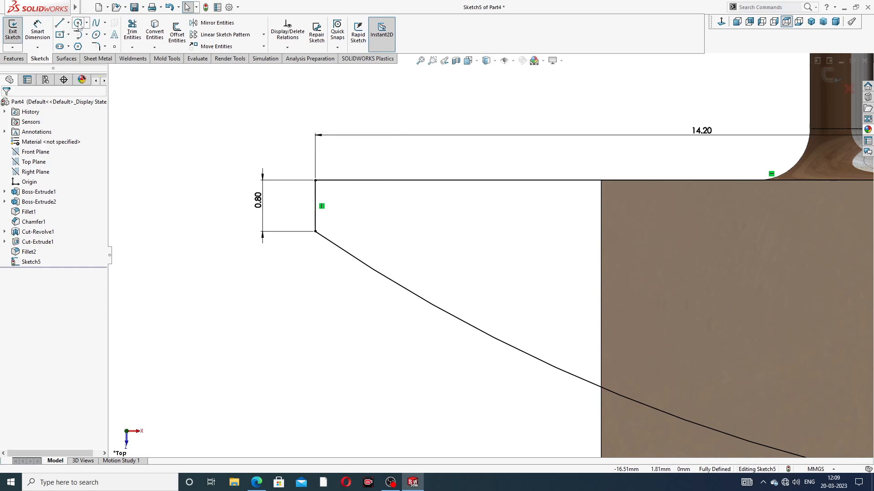
Draw a circle of 0.40 mm radius centred on the midpoint of the 0.80 mm line, passing through its upper endpoint
{"action": "scroll", "coordinate": [309, 178], "scroll_direction": "down", "scroll_amount": 2}
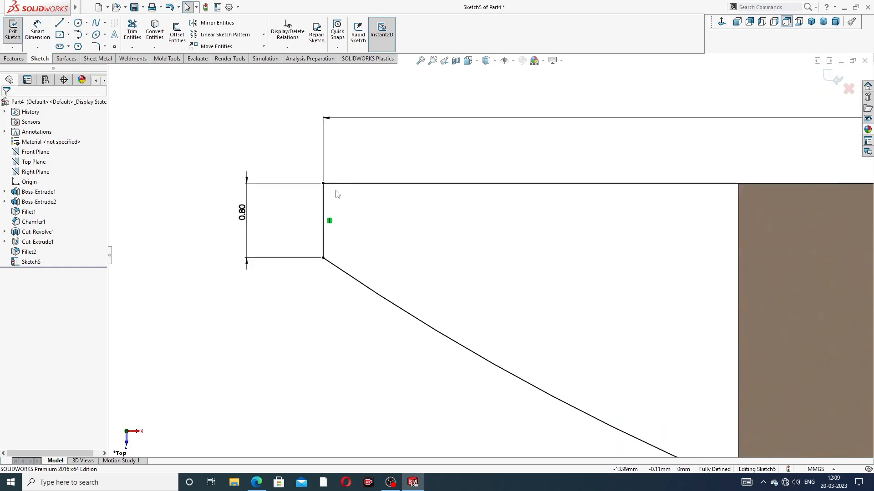
{"action": "left_click", "coordinate": [328, 231]}
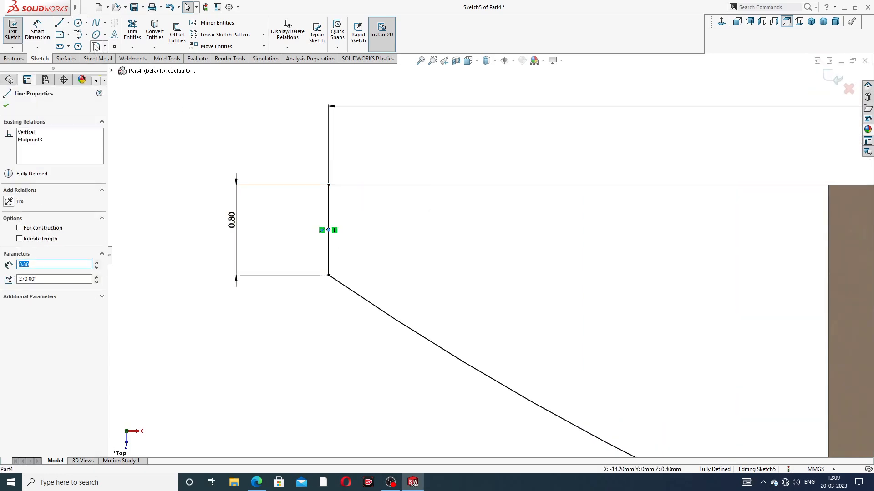
{"action": "left_click", "coordinate": [141, 106]}
{"action": "left_click", "coordinate": [79, 23]}
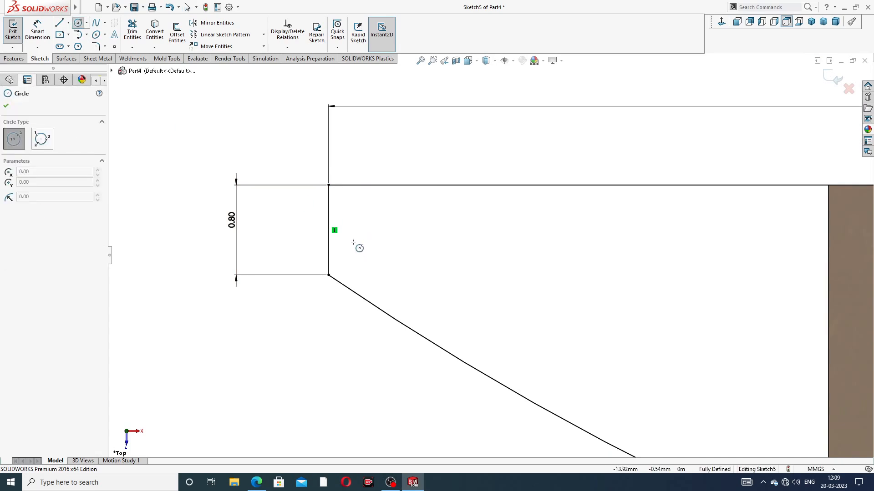
{"action": "left_click", "coordinate": [329, 230]}
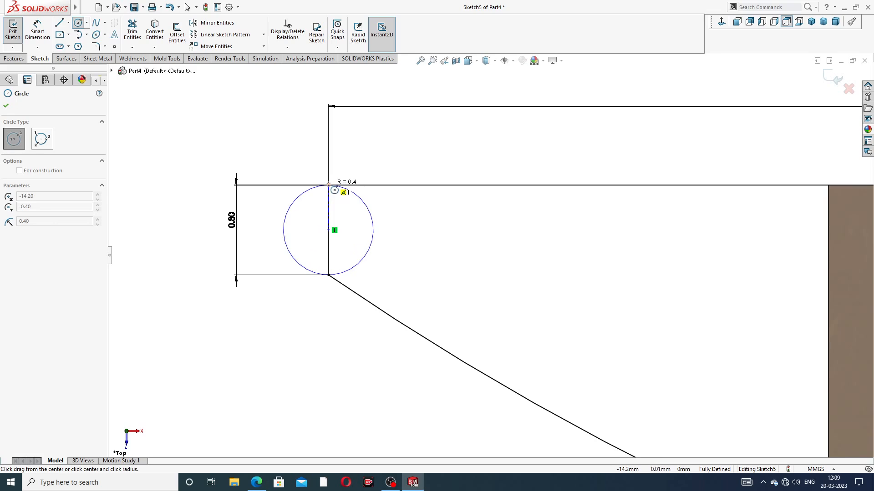
{"action": "left_click", "coordinate": [328, 185]}
{"action": "right_click", "coordinate": [293, 142]}
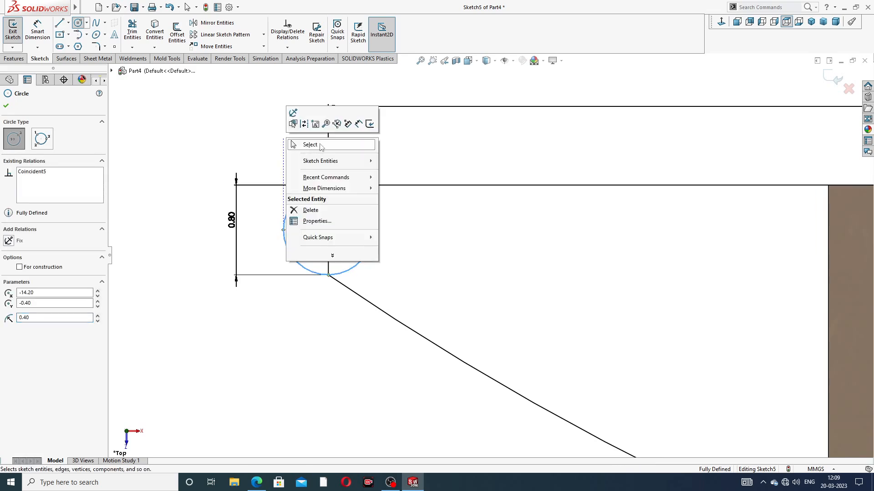
{"action": "left_click", "coordinate": [302, 145]}
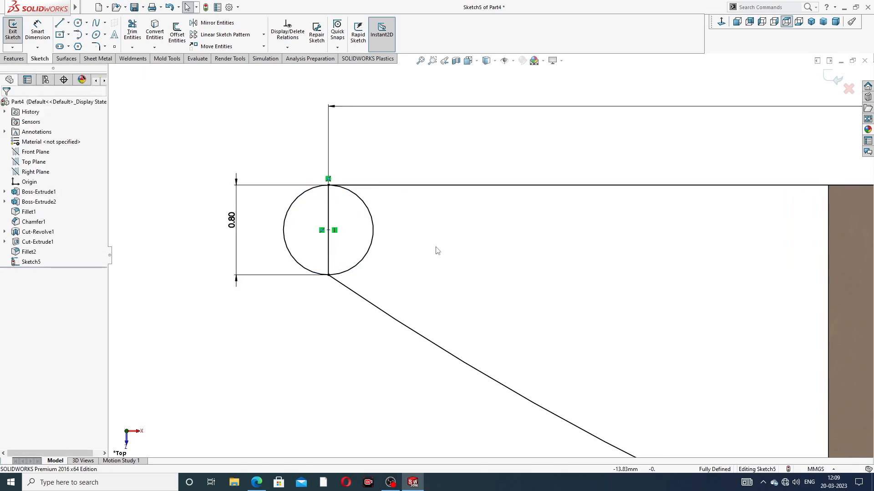
Start a 360-degree Revolved Boss of the flange sketch about the vertical line at the bolt's centre, with no contour selected yet
{"action": "scroll", "coordinate": [709, 272], "scroll_direction": "up", "scroll_amount": 5}
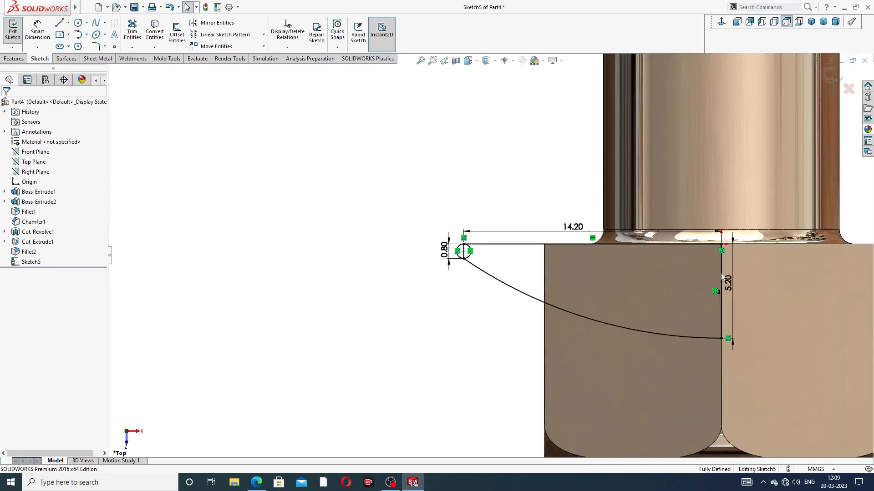
{"action": "scroll", "coordinate": [722, 269], "scroll_direction": "down", "scroll_amount": 2}
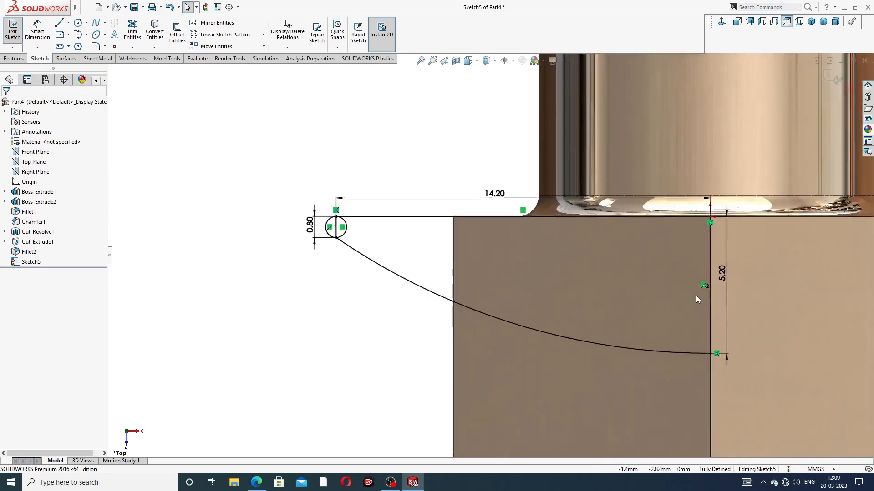
{"action": "left_click", "coordinate": [15, 58]}
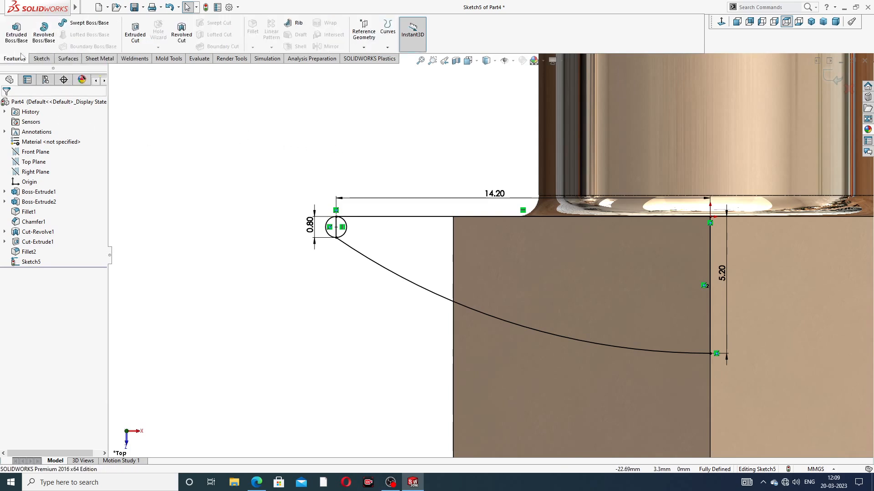
{"action": "left_click", "coordinate": [43, 34]}
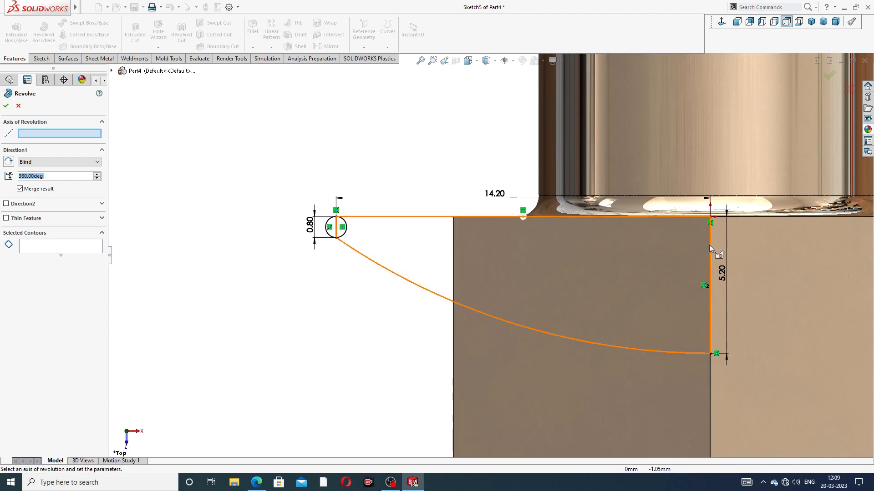
{"action": "left_click", "coordinate": [712, 277]}
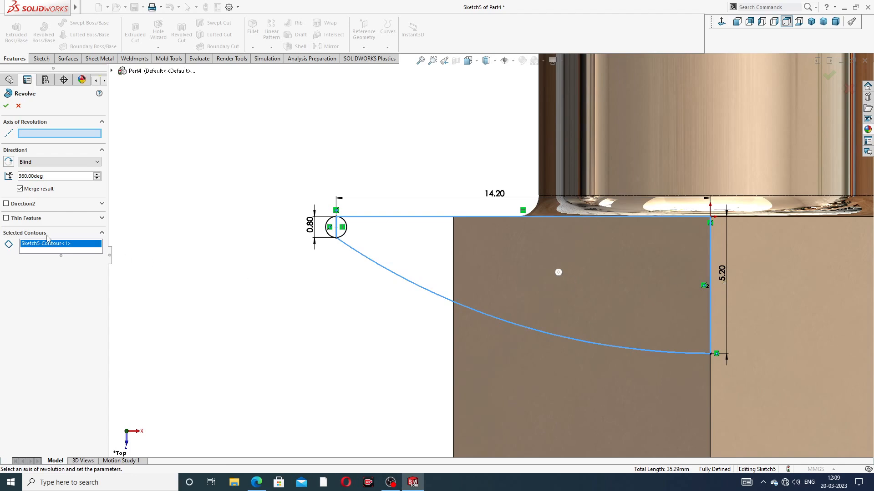
{"action": "right_click", "coordinate": [63, 246]}
{"action": "left_click", "coordinate": [93, 251]}
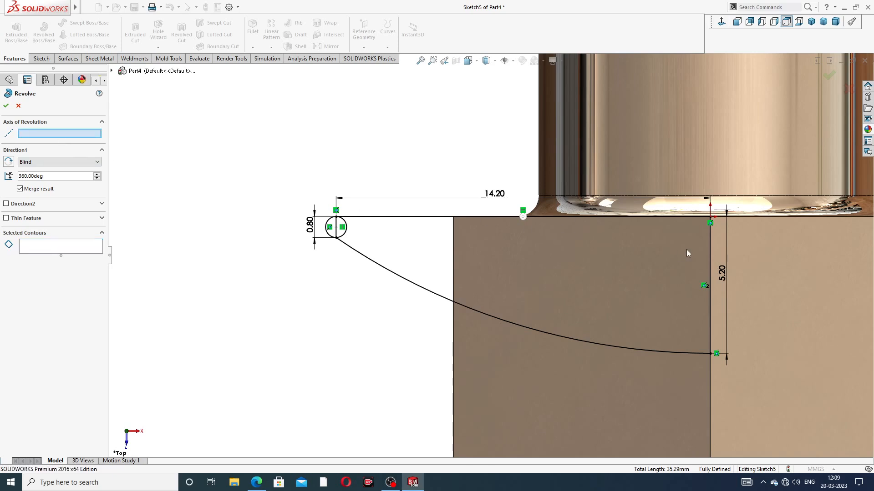
{"action": "left_click", "coordinate": [713, 244]}
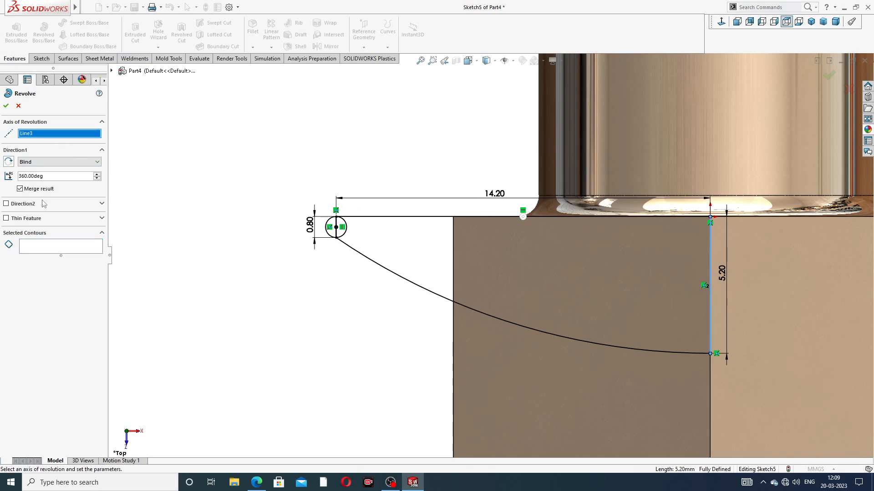
Revolve the main profile region and both halves of the edge circle into the rounded-edge flange, merged with the bolt
{"action": "left_click", "coordinate": [54, 246]}
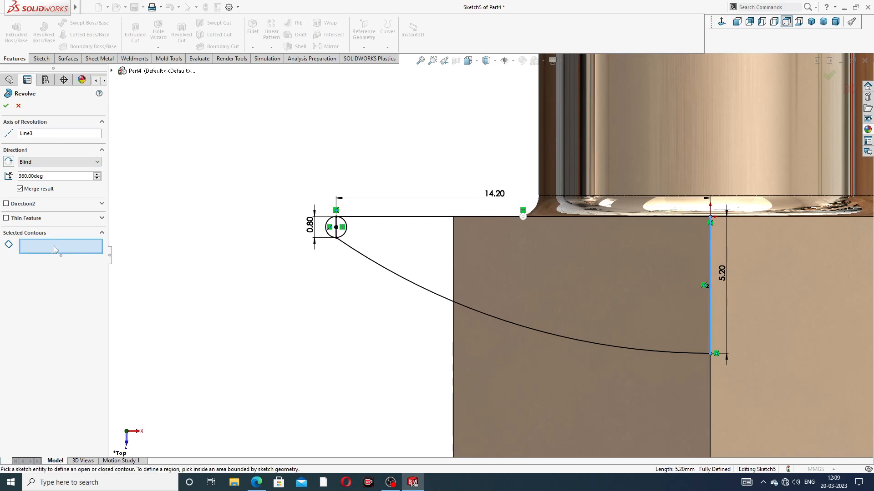
{"action": "left_click", "coordinate": [421, 240]}
{"action": "scroll", "coordinate": [365, 237], "scroll_direction": "down", "scroll_amount": 5}
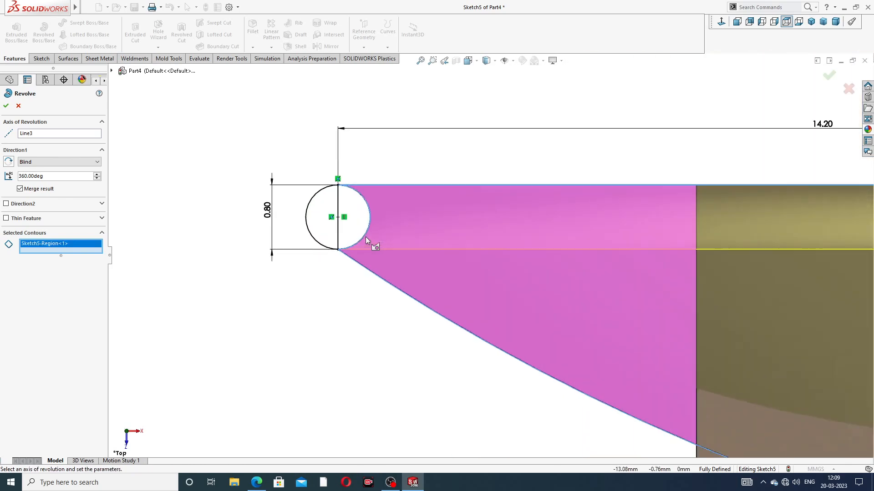
{"action": "left_click", "coordinate": [356, 199]}
{"action": "left_click", "coordinate": [334, 195]}
{"action": "scroll", "coordinate": [509, 234], "scroll_direction": "up", "scroll_amount": 5}
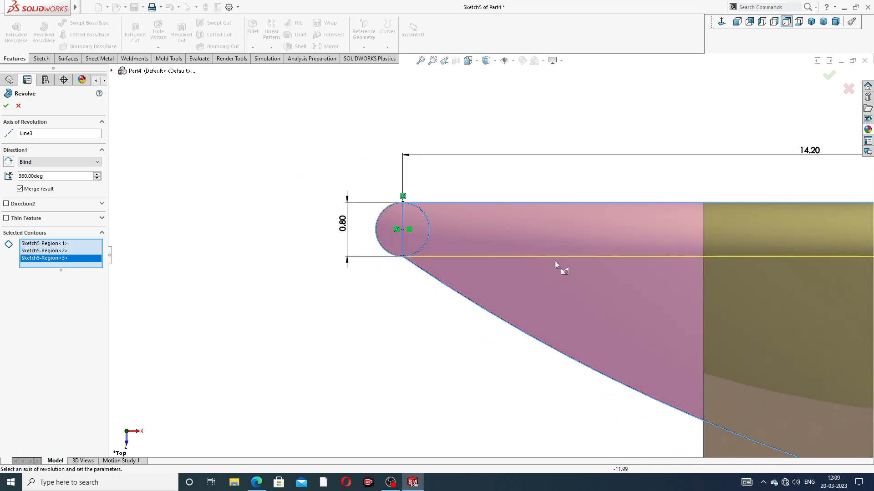
{"action": "scroll", "coordinate": [652, 270], "scroll_direction": "up", "scroll_amount": 2}
{"action": "middle_click_drag", "start_coordinate": [687, 265], "coordinate": [708, 329]}
{"action": "scroll", "coordinate": [767, 283], "scroll_direction": "down", "scroll_amount": 2}
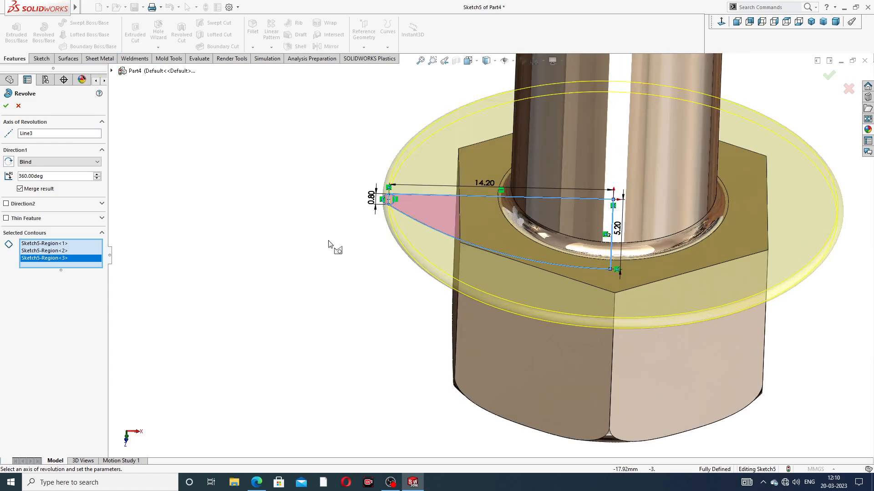
{"action": "left_click", "coordinate": [6, 106]}
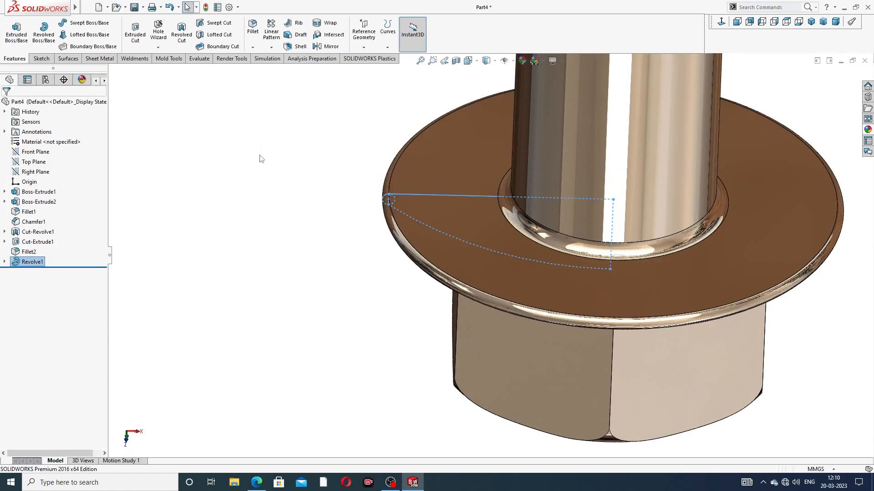
Fillet the six edges where the hexagonal head meets the curved flange with a 2 mm radius
{"action": "left_click", "coordinate": [260, 158]}
{"action": "scroll", "coordinate": [561, 239], "scroll_direction": "up", "scroll_amount": 4}
{"action": "mouse_move", "coordinate": [585, 248]}
{"action": "middle_mouse_down"}
{"action": "mouse_move", "coordinate": [590, 74]}
{"action": "mouse_move", "coordinate": [634, 258]}
{"action": "mouse_move", "coordinate": [577, 146]}
{"action": "mouse_move", "coordinate": [619, 201]}
{"action": "mouse_move", "coordinate": [573, 141]}
{"action": "mouse_move", "coordinate": [605, 199]}
{"action": "mouse_move", "coordinate": [571, 244]}
{"action": "mouse_move", "coordinate": [601, 240]}
{"action": "middle_mouse_up"}
{"action": "scroll", "coordinate": [452, 166], "scroll_direction": "down", "scroll_amount": 3}
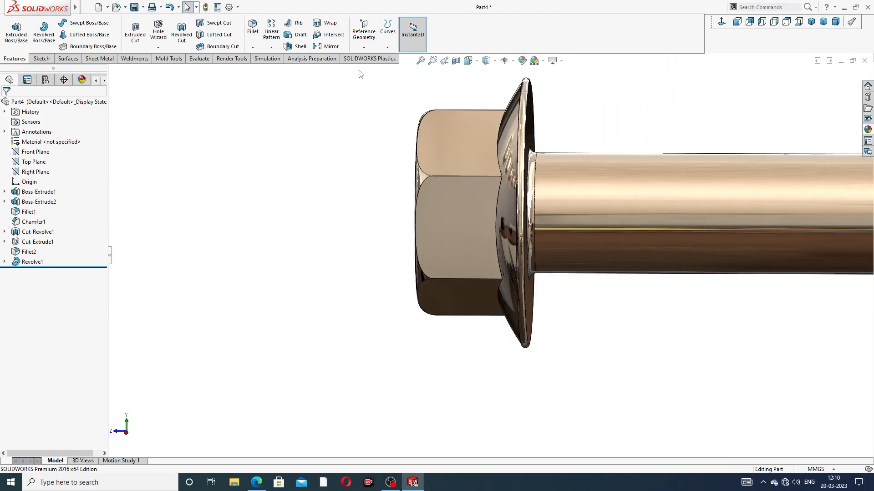
{"action": "left_click", "coordinate": [252, 28]}
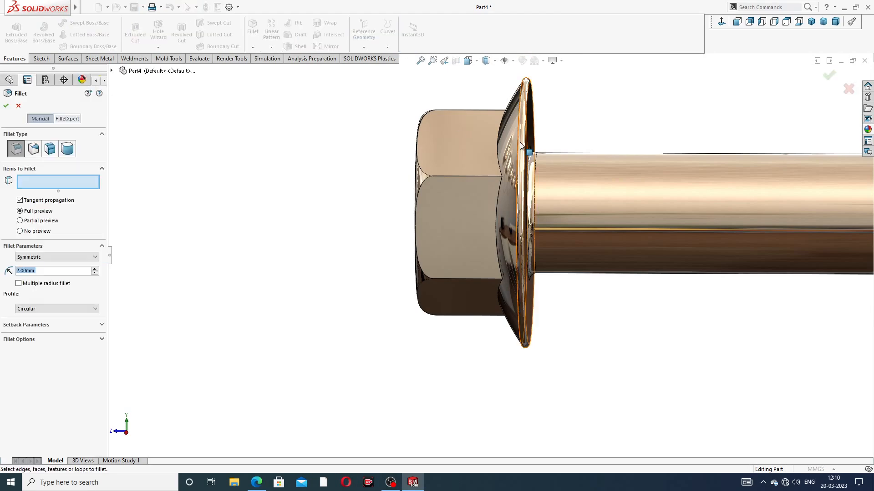
{"action": "scroll", "coordinate": [521, 146], "scroll_direction": "down", "scroll_amount": 1}
{"action": "middle_click_drag", "start_coordinate": [521, 145], "coordinate": [593, 148]}
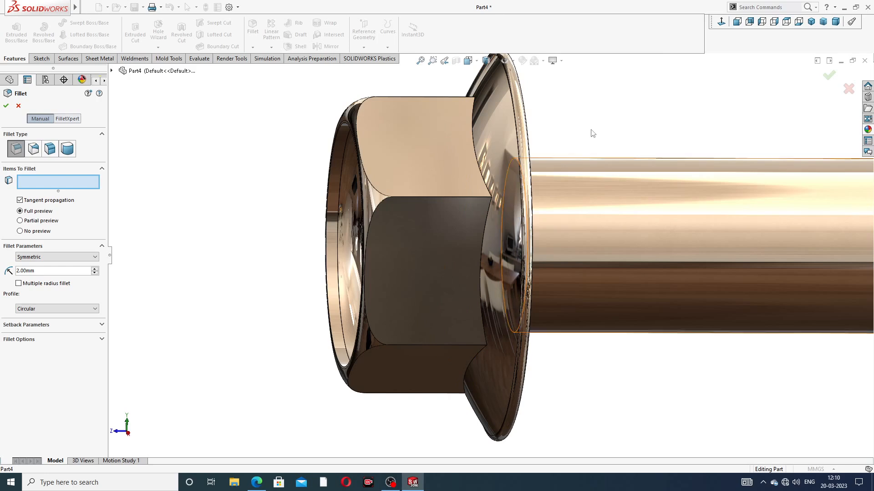
{"action": "left_click", "coordinate": [479, 164]}
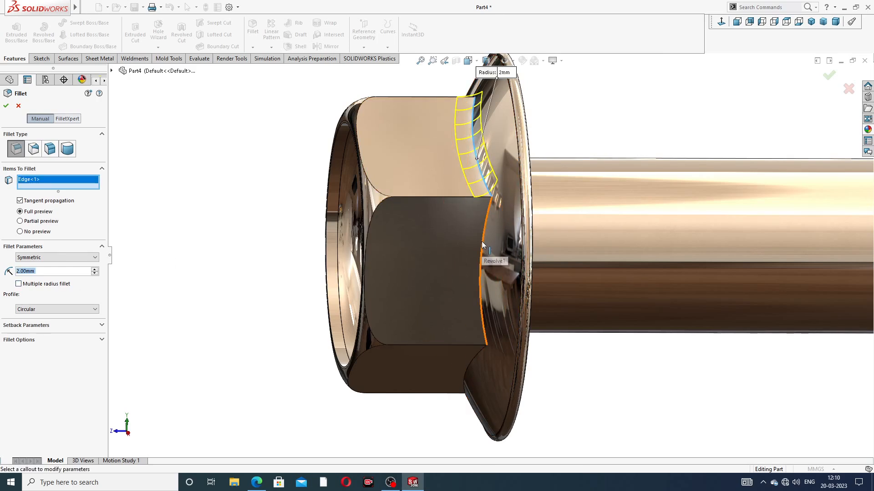
{"action": "left_click", "coordinate": [483, 313]}
{"action": "middle_click_drag", "start_coordinate": [483, 314], "coordinate": [501, 345]}
{"action": "left_click", "coordinate": [484, 355]}
{"action": "scroll", "coordinate": [456, 381], "scroll_direction": "up", "scroll_amount": 4}
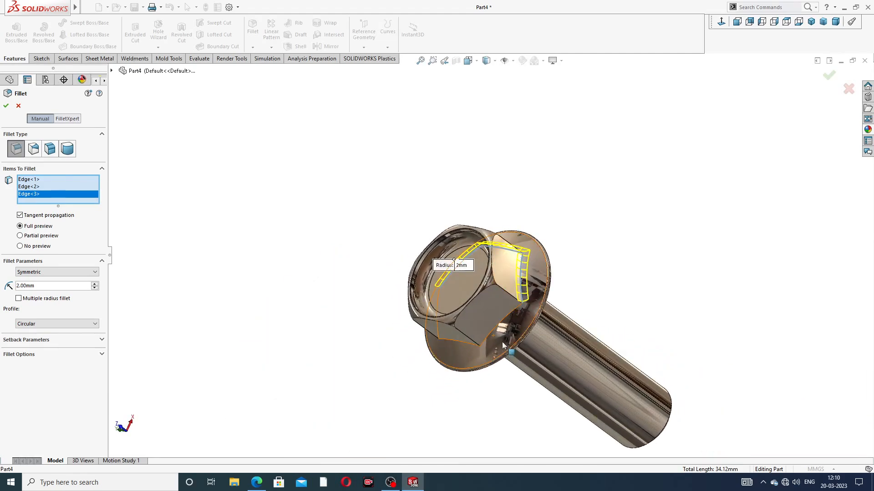
{"action": "left_click", "coordinate": [495, 326]}
{"action": "scroll", "coordinate": [469, 346], "scroll_direction": "down", "scroll_amount": 5}
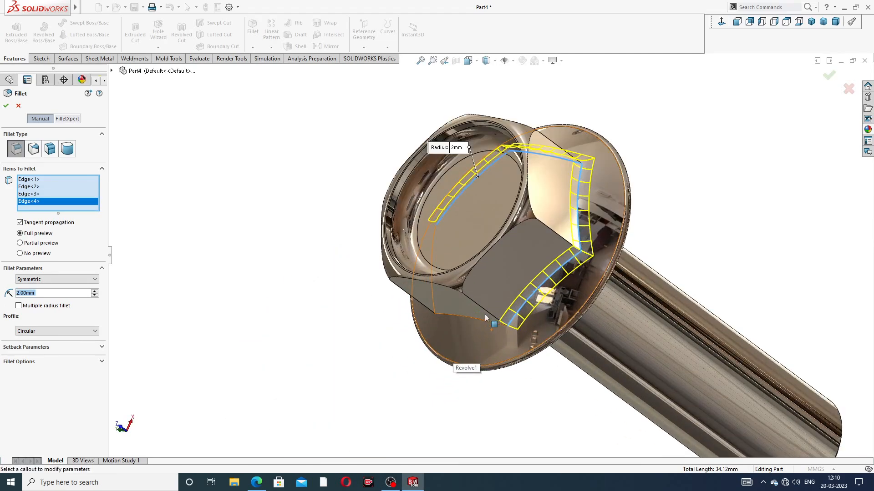
{"action": "left_click", "coordinate": [480, 321]}
{"action": "middle_click_drag", "start_coordinate": [447, 323], "coordinate": [391, 278]}
{"action": "left_click", "coordinate": [398, 279]}
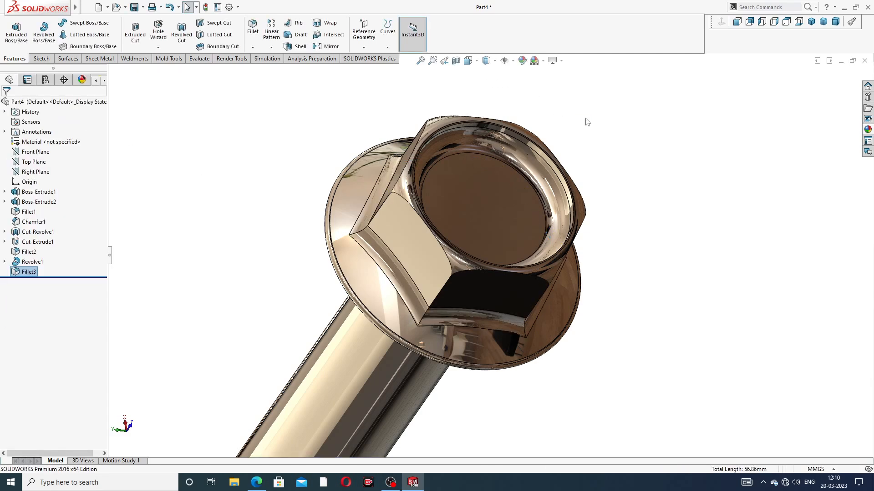
Examine the bolt's head, flange and shank from several sides
{"action": "key", "text": "f"}
{"action": "middle_click_drag", "start_coordinate": [593, 156], "coordinate": [457, 232]}
{"action": "scroll", "coordinate": [420, 279], "scroll_direction": "down", "scroll_amount": 2}
{"action": "middle_click_drag", "start_coordinate": [421, 279], "coordinate": [444, 234]}
{"action": "middle_click_drag", "start_coordinate": [591, 288], "coordinate": [430, 230]}
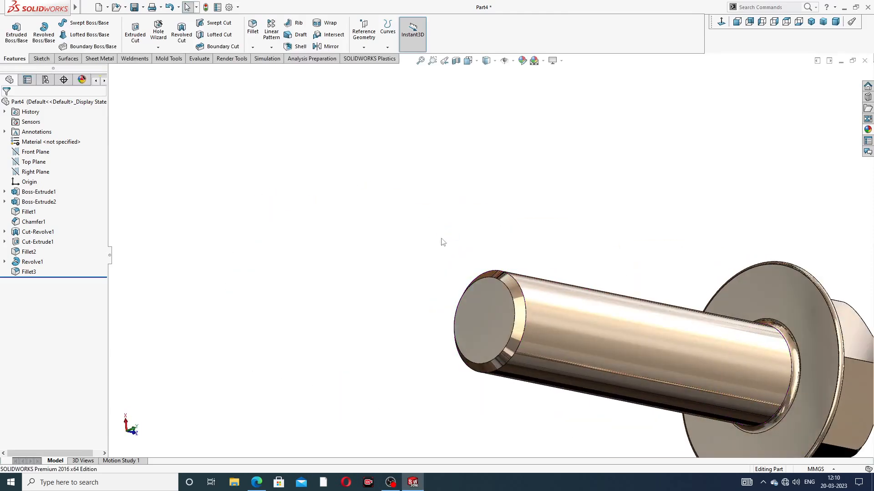
{"action": "scroll", "coordinate": [587, 334], "scroll_direction": "up", "scroll_amount": 3}
{"action": "middle_click_drag", "start_coordinate": [689, 310], "coordinate": [627, 256]}
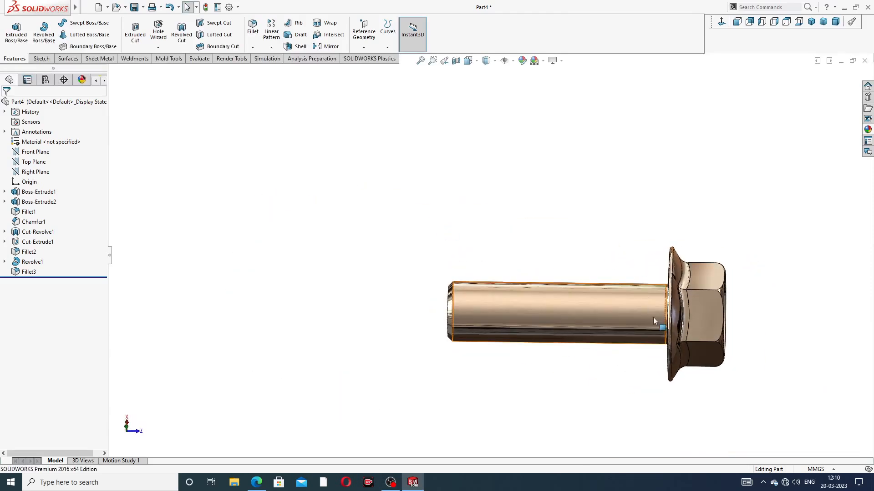
{"action": "scroll", "coordinate": [654, 319], "scroll_direction": "down", "scroll_amount": 3}
{"action": "middle_click_drag", "start_coordinate": [656, 322], "coordinate": [676, 353]}
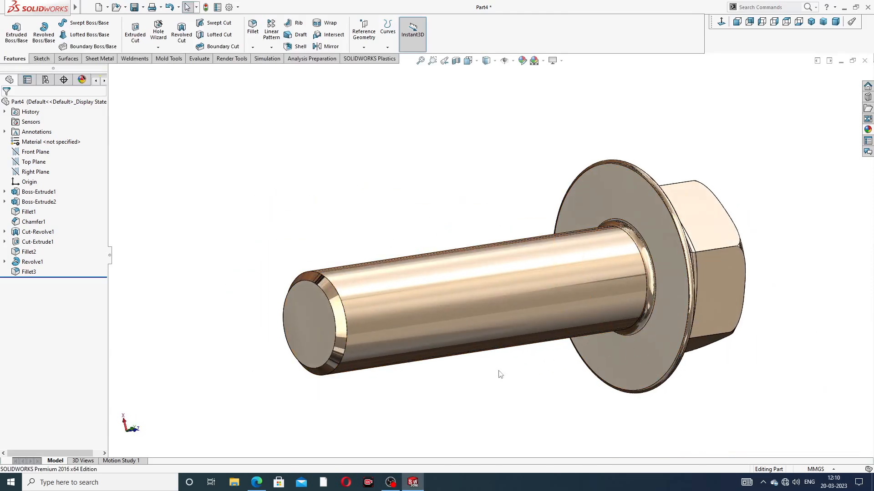
Check the threaded shank's details in the flange bolt PDF drawing in Edge and return to the SOLIDWORKS model
{"action": "left_click", "coordinate": [257, 483]}
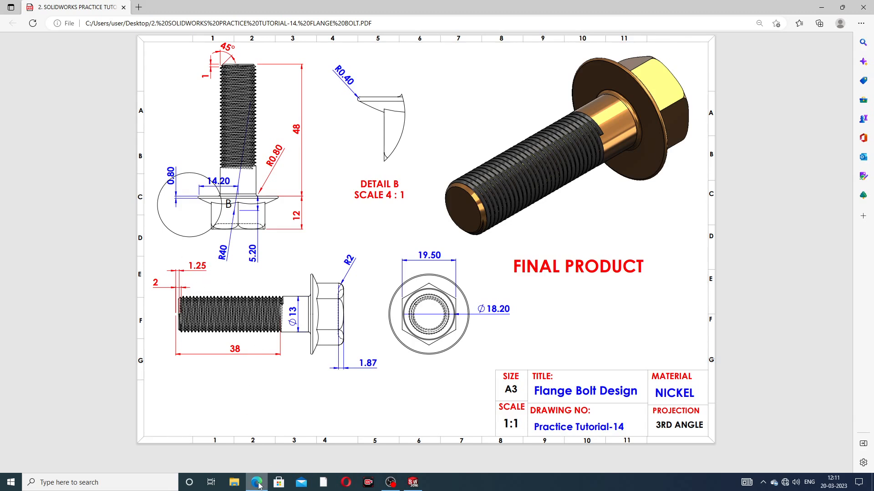
{"action": "mouse_move", "coordinate": [259, 485]}
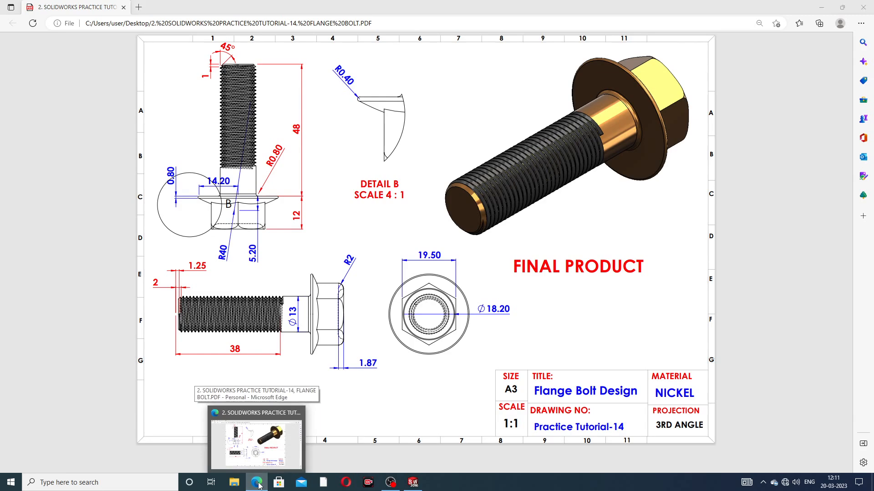
{"action": "left_click", "coordinate": [258, 484]}
{"action": "scroll", "coordinate": [343, 322], "scroll_direction": "down", "scroll_amount": 3}
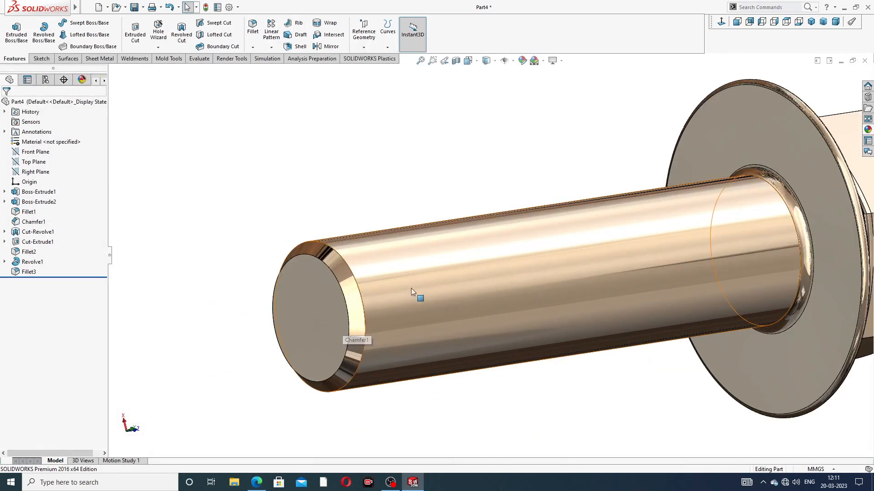
Check the thread length in the PDF drawing, then start a 38 mm deep cut thread from the chamfer's outer edge at the shank's free end
{"action": "left_click", "coordinate": [257, 483]}
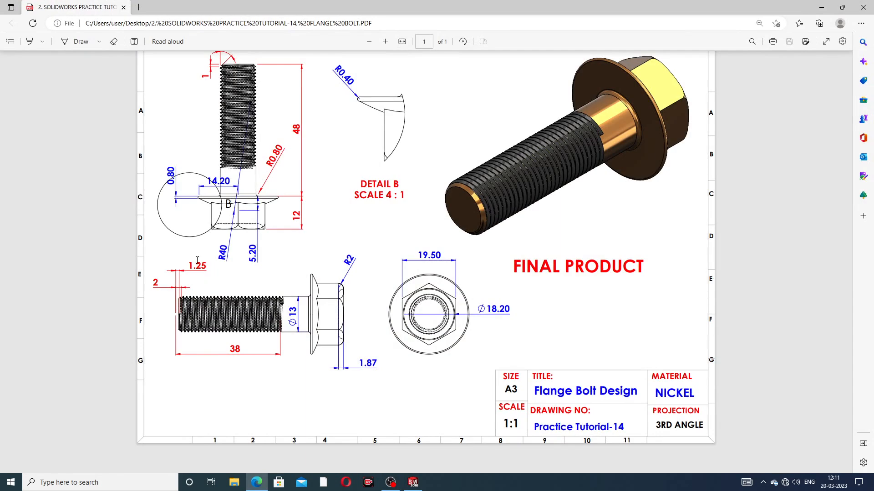
{"action": "left_click", "coordinate": [257, 483]}
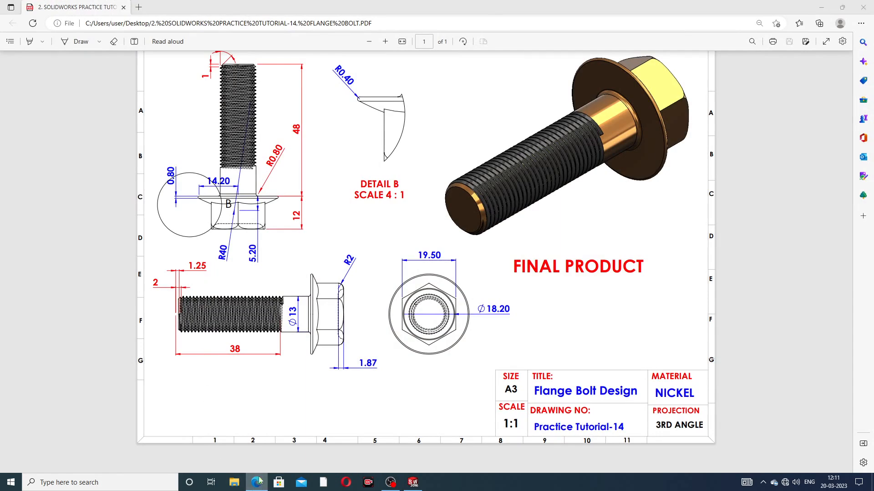
{"action": "left_click", "coordinate": [158, 47]}
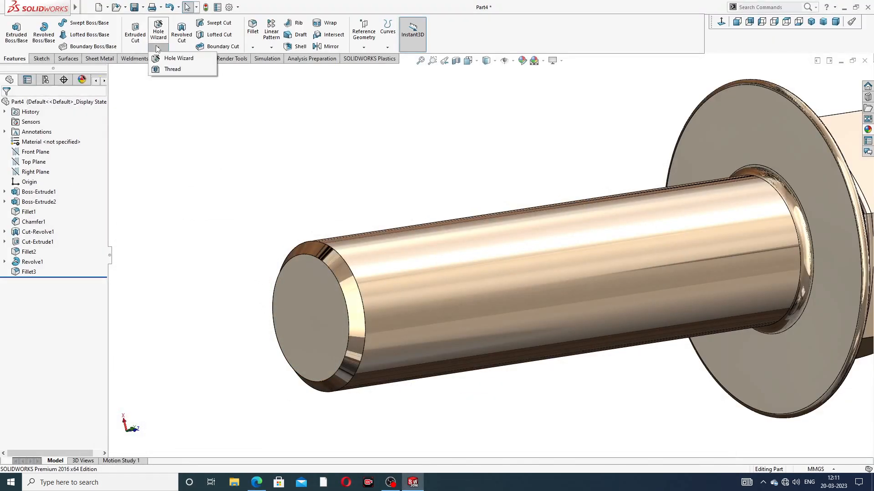
{"action": "left_click", "coordinate": [172, 71]}
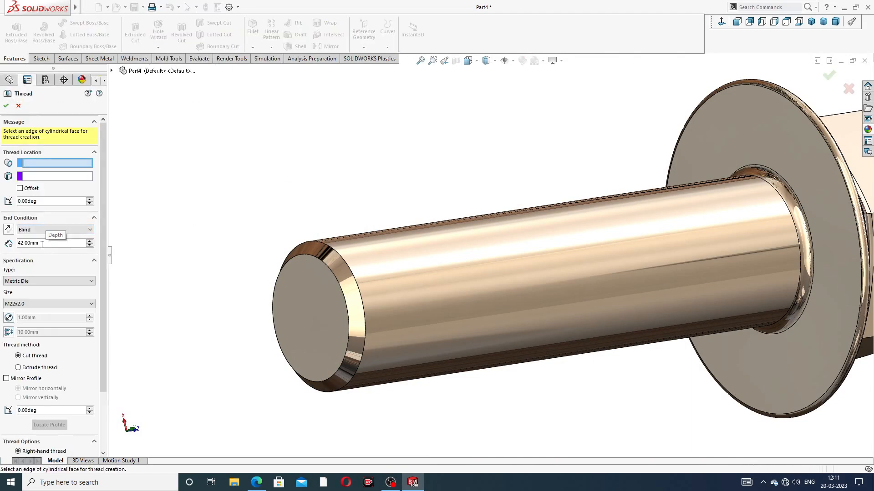
{"action": "left_click_drag", "start_coordinate": [42, 244], "coordinate": [2, 246]}
{"action": "type", "text": "38"}
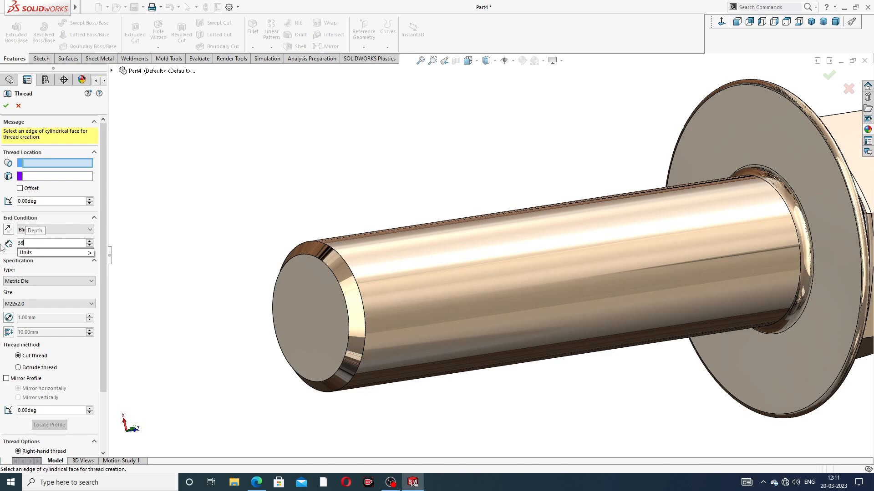
{"action": "key", "text": "Return"}
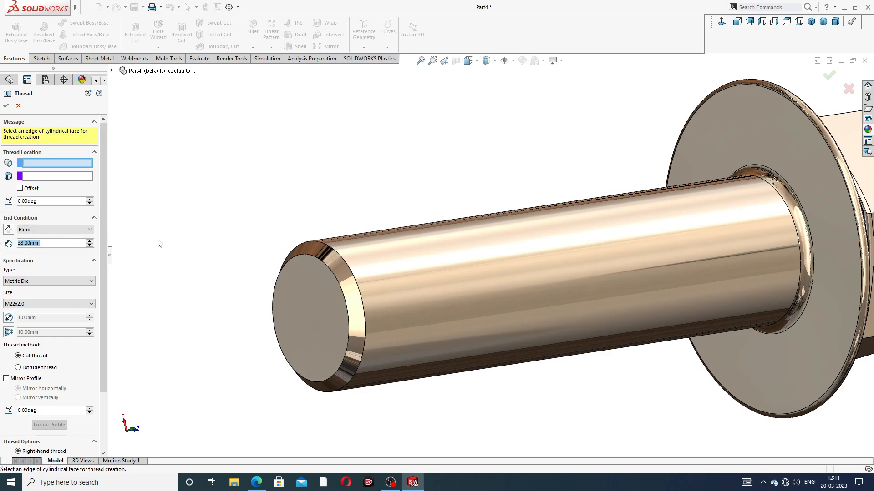
{"action": "left_click", "coordinate": [342, 258]}
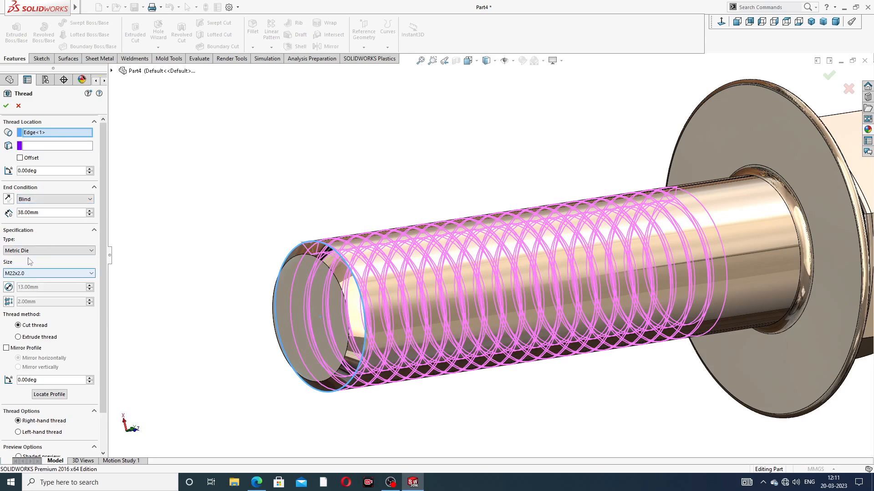
Set the Metric Die thread's size to M12x1.25
{"action": "left_click", "coordinate": [36, 274]}
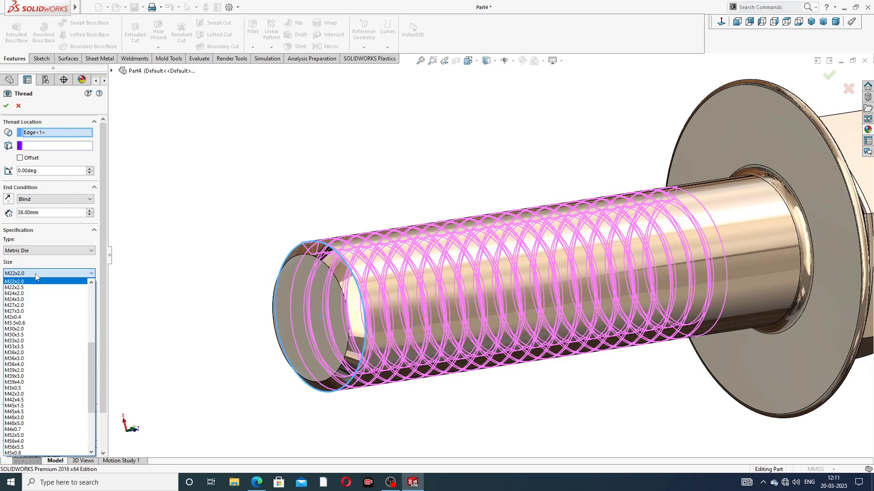
{"action": "scroll", "coordinate": [38, 301], "scroll_direction": "up", "scroll_amount": 2}
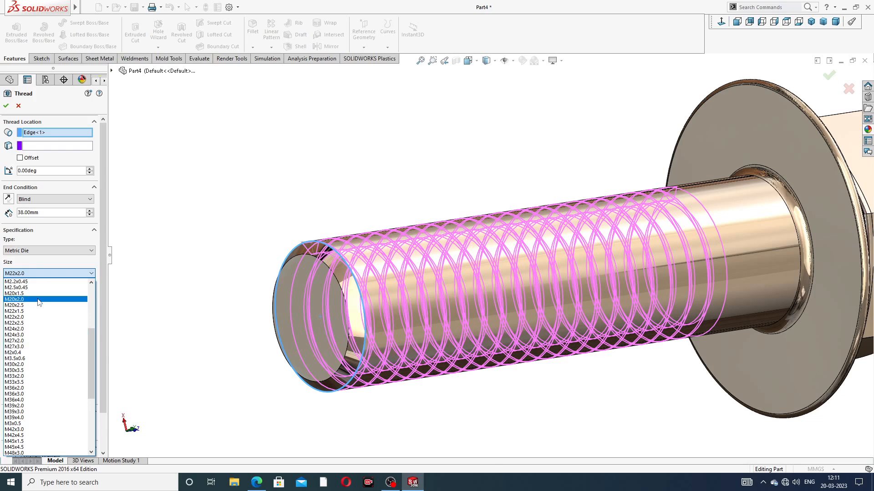
{"action": "scroll", "coordinate": [38, 303], "scroll_direction": "up", "scroll_amount": 4}
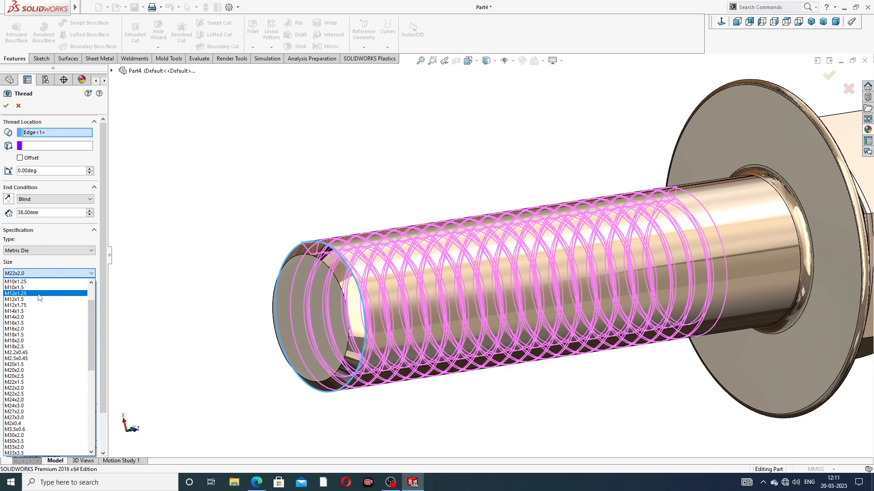
{"action": "left_click", "coordinate": [39, 295]}
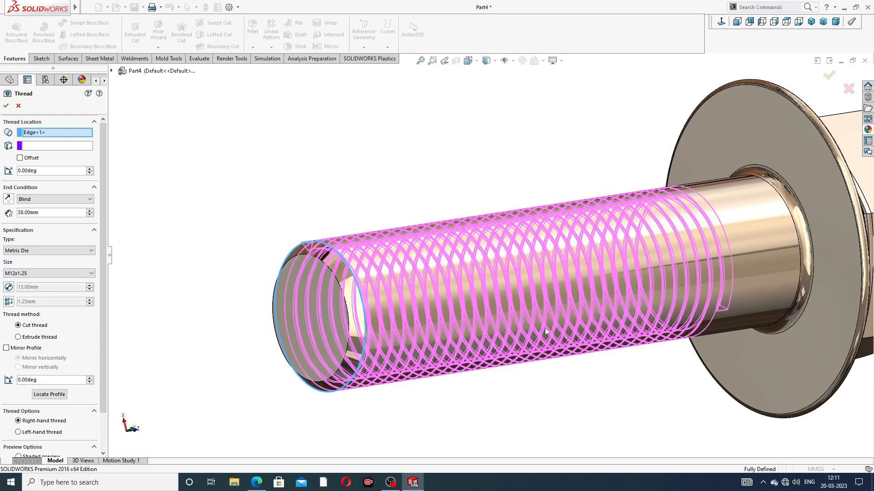
{"action": "middle_click_drag", "start_coordinate": [505, 309], "coordinate": [570, 311]}
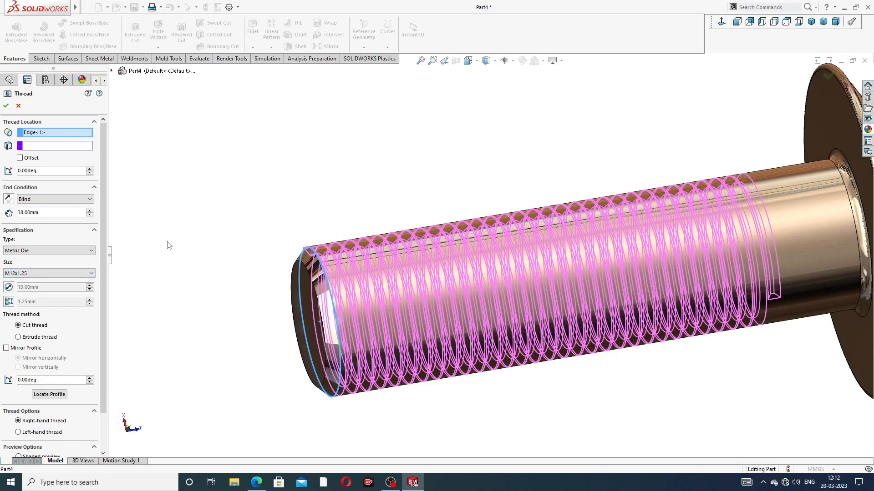
Offset the thread's start 2 mm outward, beyond the shank's chamfered end
{"action": "left_click", "coordinate": [20, 158]}
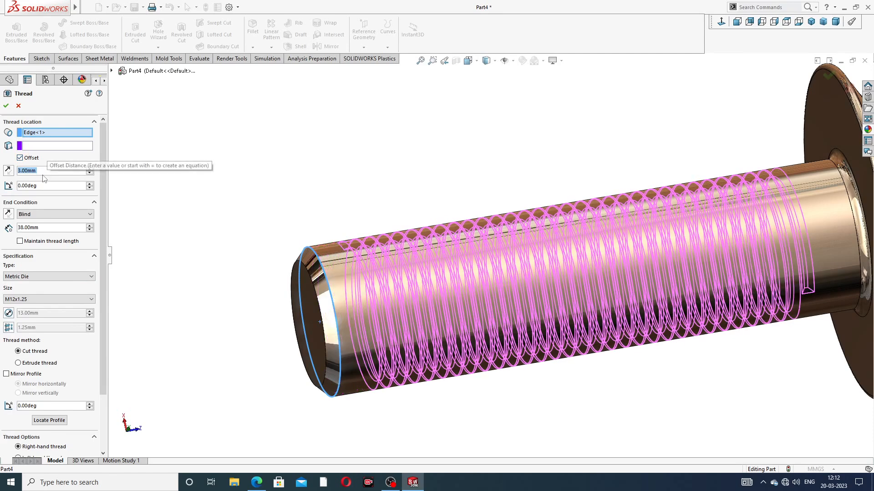
{"action": "left_click", "coordinate": [8, 171]}
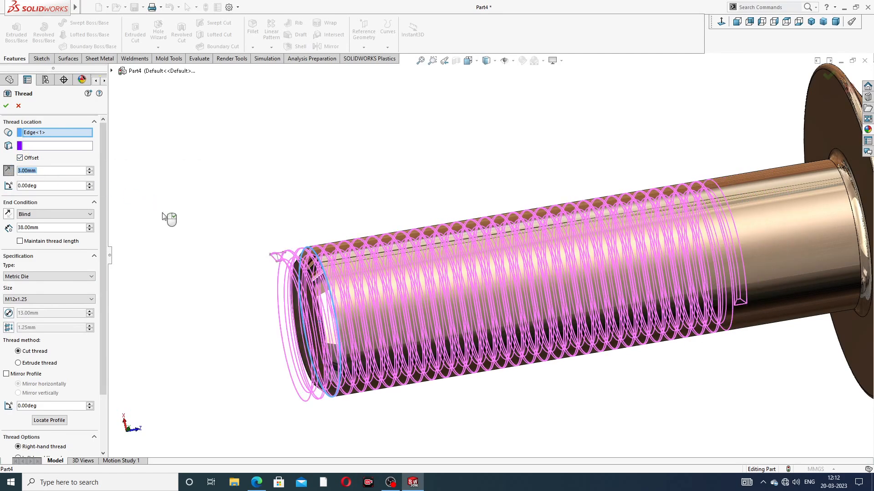
{"action": "middle_click_drag", "start_coordinate": [246, 257], "coordinate": [224, 244]}
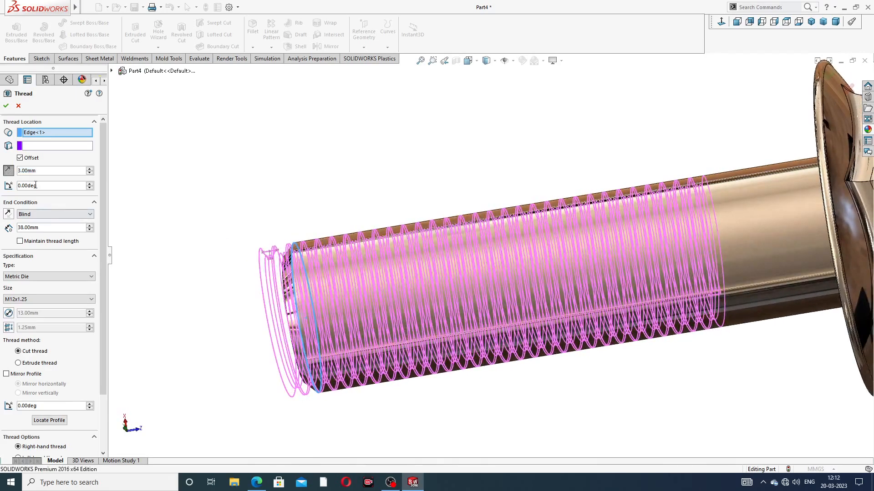
{"action": "double_click", "coordinate": [22, 171]}
{"action": "type", "text": "2"}
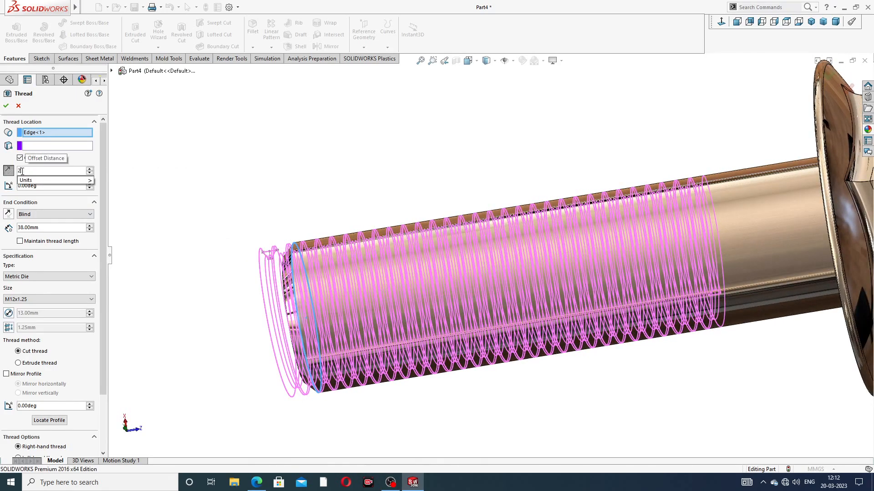
{"action": "key", "text": "Return"}
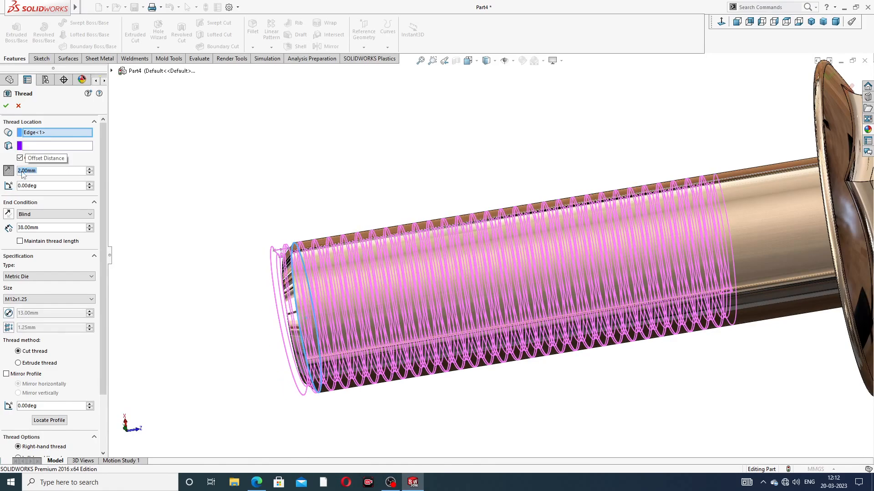
{"action": "middle_click_drag", "start_coordinate": [238, 254], "coordinate": [271, 213]}
Set the thread's blind depth to 40 mm and create the right-hand cut thread on the shank
{"action": "left_click_drag", "start_coordinate": [48, 228], "coordinate": [5, 231]}
{"action": "type", "text": "40"}
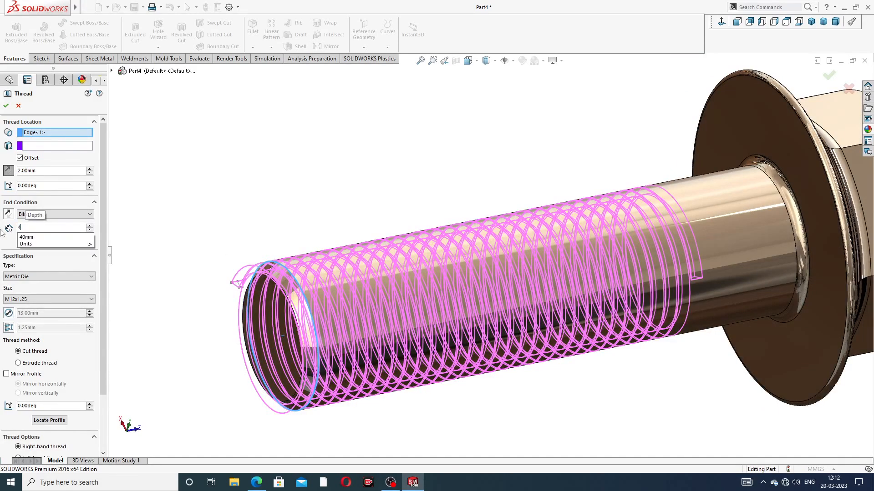
{"action": "key", "text": "Return"}
{"action": "middle_click_drag", "start_coordinate": [510, 237], "coordinate": [580, 247]}
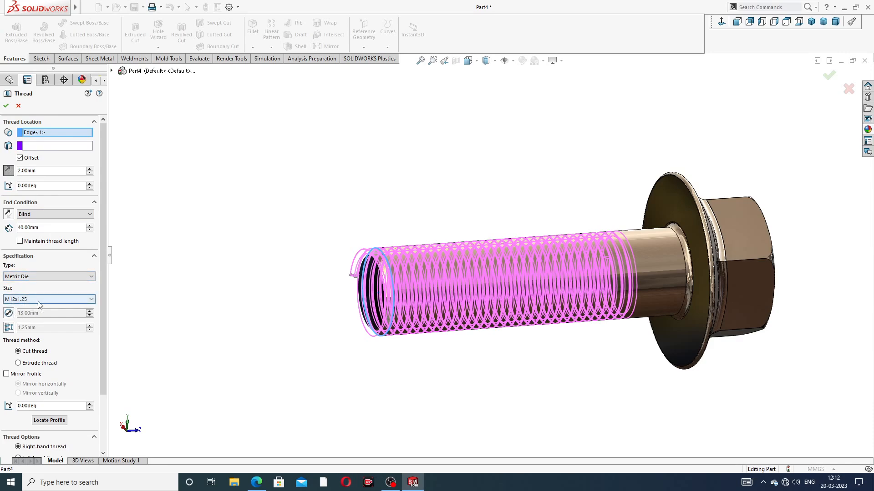
{"action": "scroll", "coordinate": [39, 319], "scroll_direction": "down", "scroll_amount": 3}
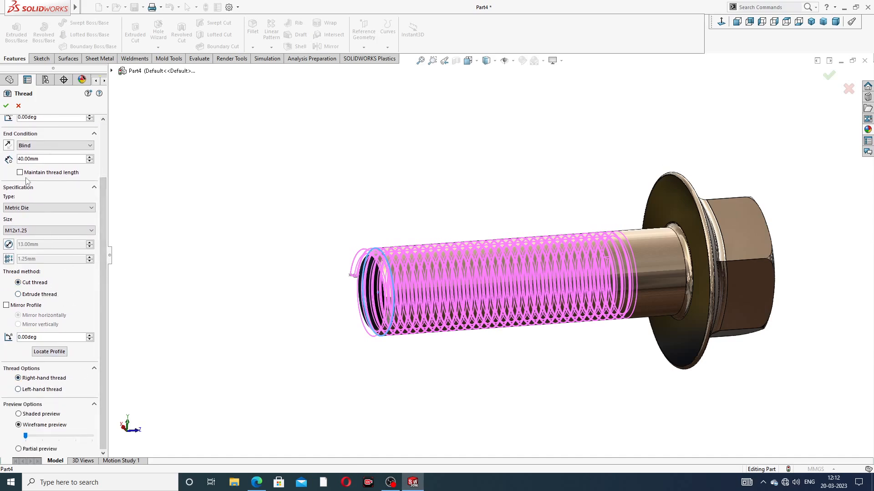
{"action": "left_click", "coordinate": [5, 105]}
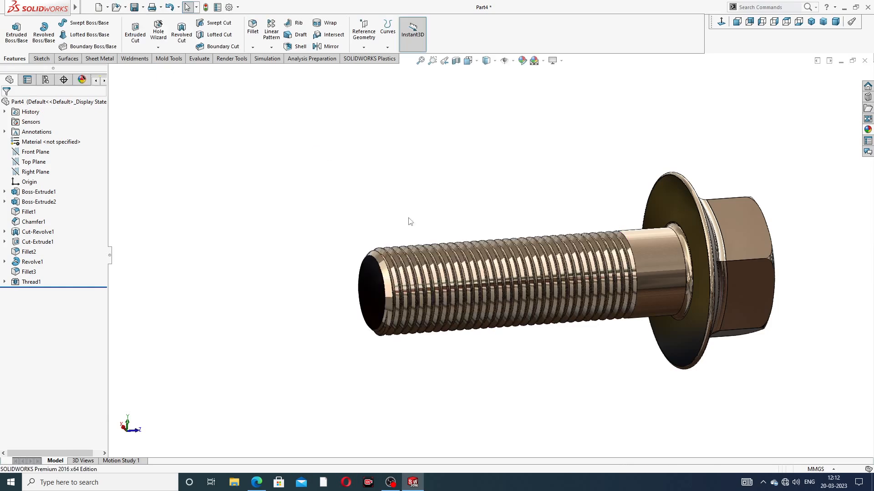
Examine the cut thread at the chamfered end and along the shank from several sides
{"action": "middle_click_drag", "start_coordinate": [555, 347], "coordinate": [542, 320]}
{"action": "scroll", "coordinate": [425, 309], "scroll_direction": "down", "scroll_amount": 2}
{"action": "scroll", "coordinate": [425, 310], "scroll_direction": "down", "scroll_amount": 2}
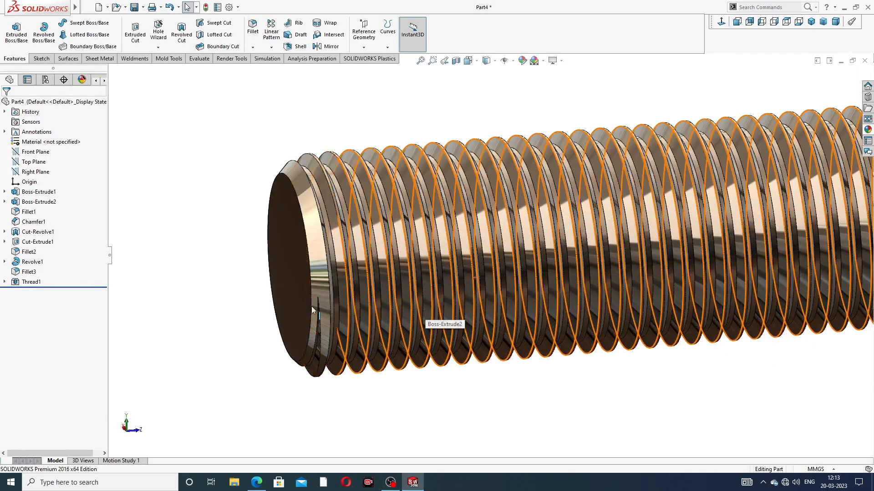
{"action": "scroll", "coordinate": [359, 291], "scroll_direction": "up", "scroll_amount": 3}
{"action": "middle_click_drag", "start_coordinate": [426, 293], "coordinate": [653, 303]}
{"action": "middle_click_drag", "start_coordinate": [622, 277], "coordinate": [726, 284]}
{"action": "scroll", "coordinate": [573, 437], "scroll_direction": "up", "scroll_amount": 4}
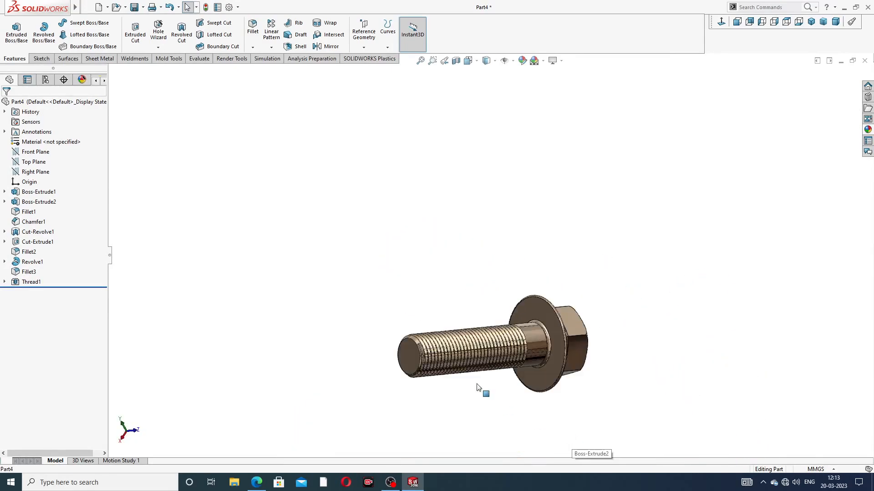
{"action": "scroll", "coordinate": [477, 387], "scroll_direction": "down", "scroll_amount": 5}
{"action": "middle_click_drag", "start_coordinate": [527, 212], "coordinate": [446, 271]}
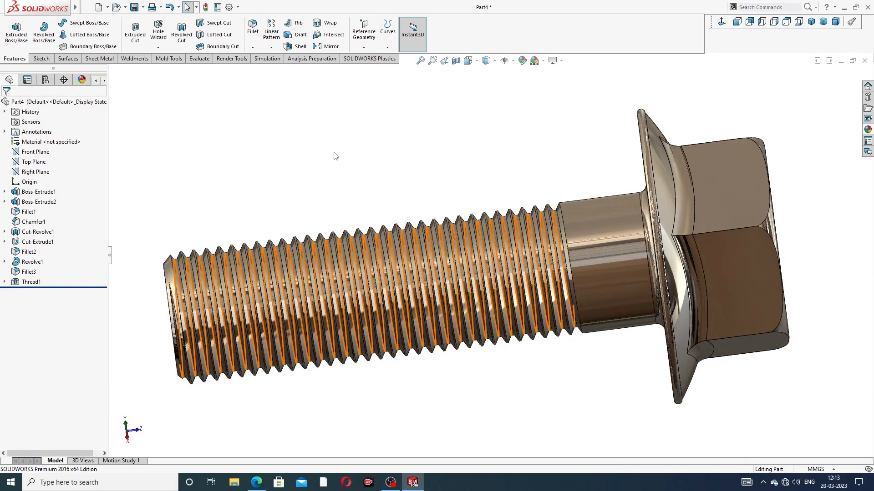
Apply a grey appearance with RGB 128, 128, 128 to the thread feature
{"action": "left_click", "coordinate": [31, 282]}
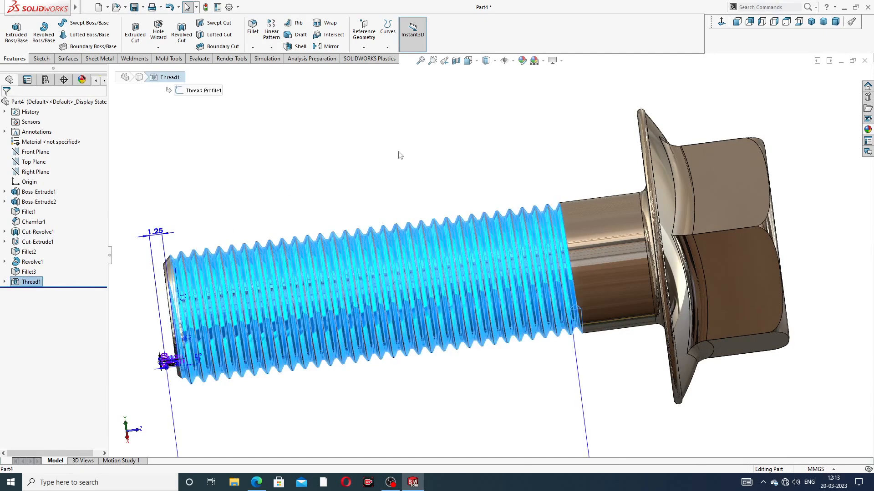
{"action": "left_click", "coordinate": [532, 61]}
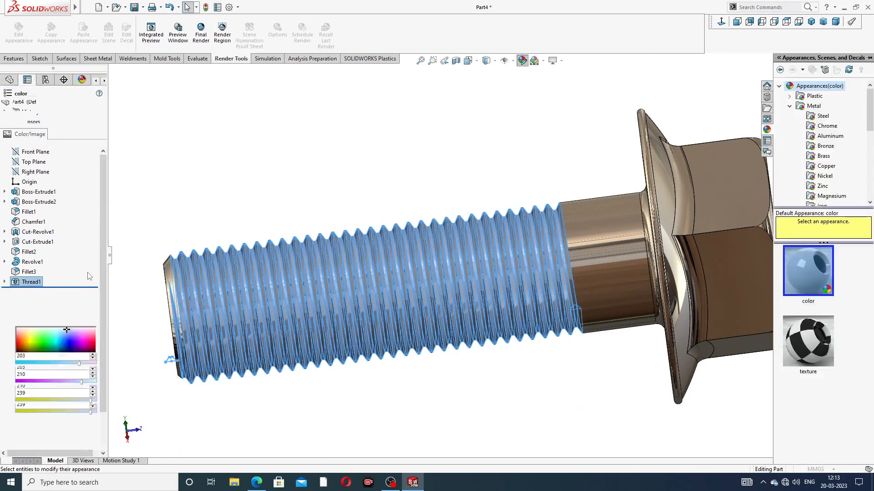
{"action": "left_click", "coordinate": [74, 293]}
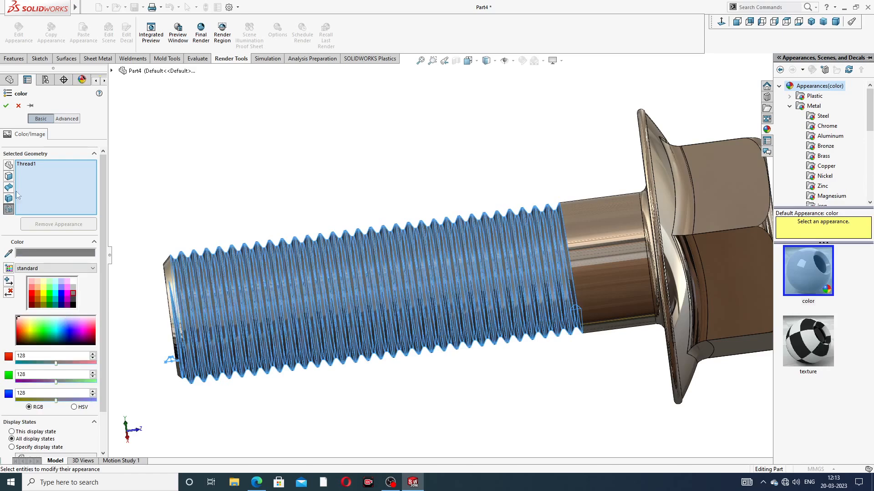
{"action": "left_click", "coordinate": [6, 106]}
Examine the finished flange bolt's grey thread, flange and hexagonal head from all sides
{"action": "mouse_move", "coordinate": [448, 180]}
{"action": "middle_mouse_down"}
{"action": "mouse_move", "coordinate": [461, 239]}
{"action": "mouse_move", "coordinate": [426, 202]}
{"action": "mouse_move", "coordinate": [468, 171]}
{"action": "mouse_move", "coordinate": [445, 168]}
{"action": "mouse_move", "coordinate": [459, 180]}
{"action": "middle_mouse_up"}
{"action": "scroll", "coordinate": [357, 320], "scroll_direction": "down", "scroll_amount": 2}
{"action": "scroll", "coordinate": [566, 208], "scroll_direction": "up", "scroll_amount": 1}
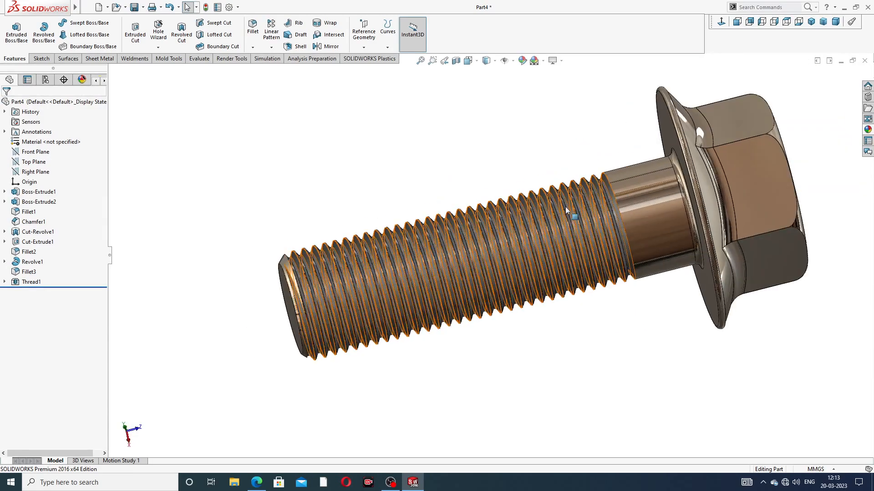
{"action": "middle_click_drag", "start_coordinate": [525, 230], "coordinate": [534, 207]}
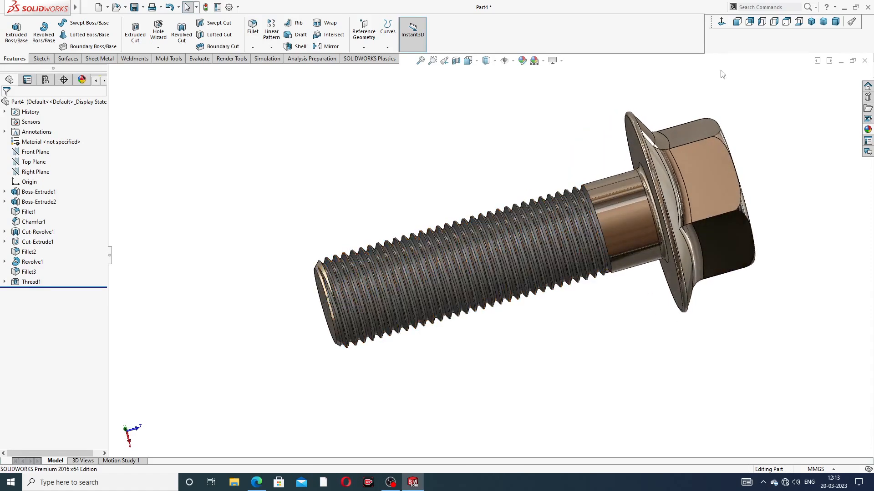
{"action": "scroll", "coordinate": [638, 206], "scroll_direction": "down", "scroll_amount": 1}
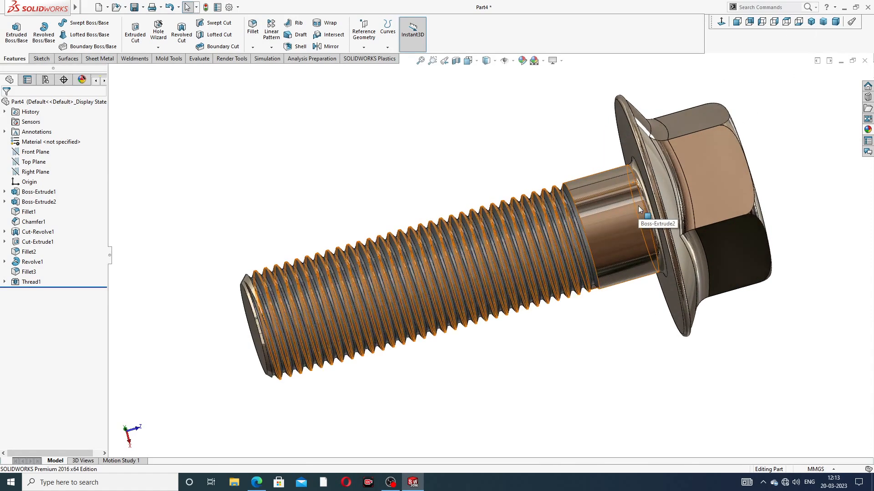
{"action": "scroll", "coordinate": [671, 192], "scroll_direction": "down", "scroll_amount": 1}
{"action": "scroll", "coordinate": [819, 162], "scroll_direction": "up", "scroll_amount": 2}
{"action": "middle_click_drag", "start_coordinate": [727, 190], "coordinate": [653, 268]}
{"action": "scroll", "coordinate": [572, 266], "scroll_direction": "down", "scroll_amount": 2}
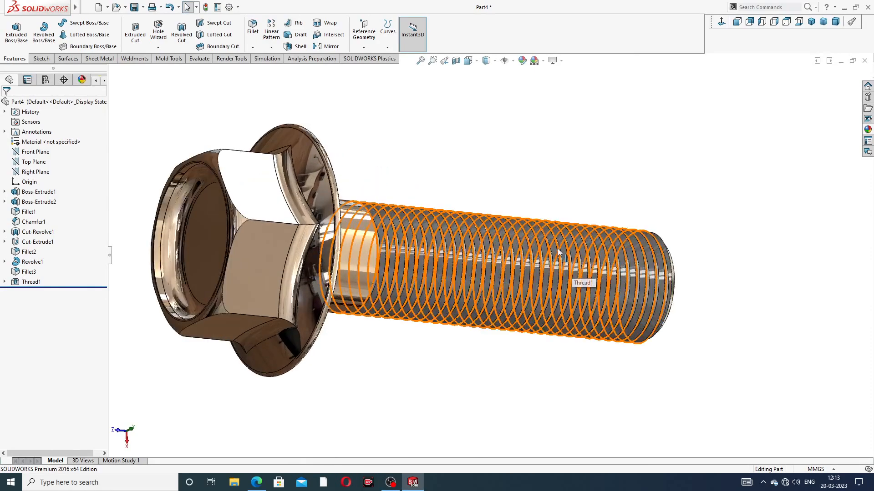
{"action": "middle_click_drag", "start_coordinate": [556, 255], "coordinate": [401, 260]}
{"action": "scroll", "coordinate": [328, 294], "scroll_direction": "up", "scroll_amount": 2}
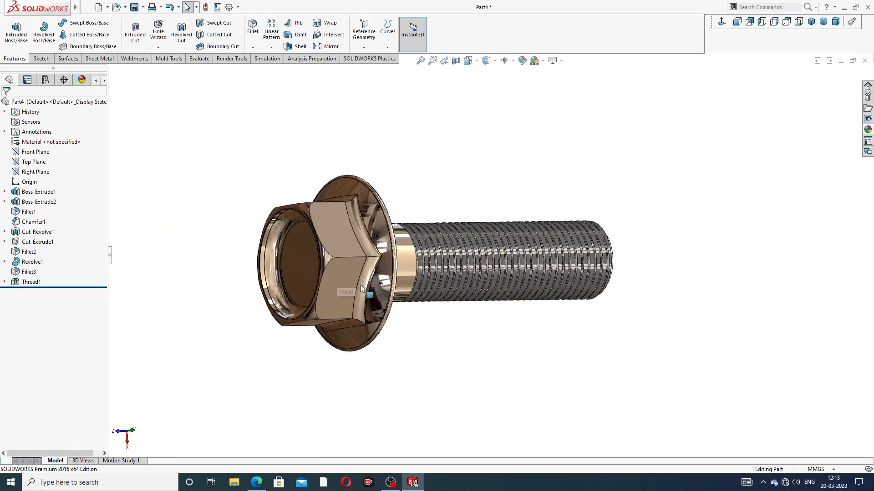
{"action": "scroll", "coordinate": [328, 295], "scroll_direction": "down", "scroll_amount": 2}
{"action": "middle_click_drag", "start_coordinate": [335, 295], "coordinate": [347, 328]}
{"action": "scroll", "coordinate": [368, 328], "scroll_direction": "down", "scroll_amount": 1}
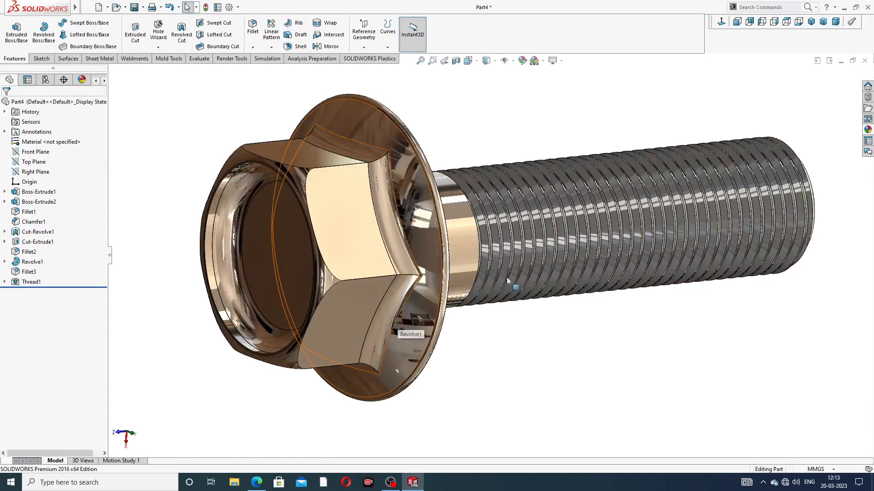
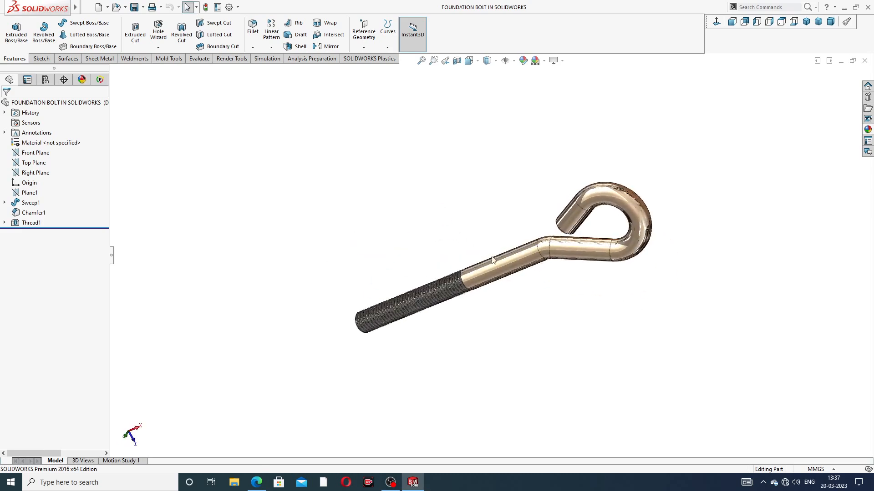
Take a closer look at the finished foundation bolt model with its hooked end and threaded shank
{"action": "scroll", "coordinate": [500, 267], "scroll_direction": "down", "scroll_amount": 3}
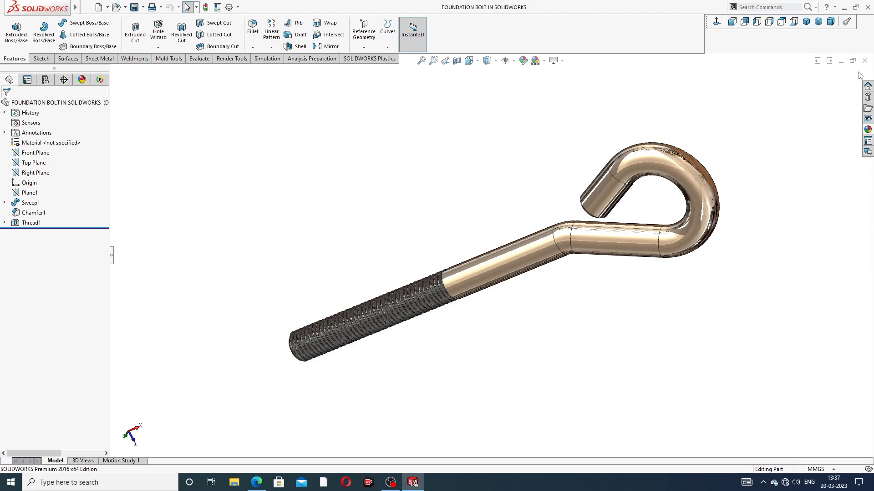
Close the foundation bolt model and create a new part with the Plain White scene
{"action": "left_click", "coordinate": [865, 61]}
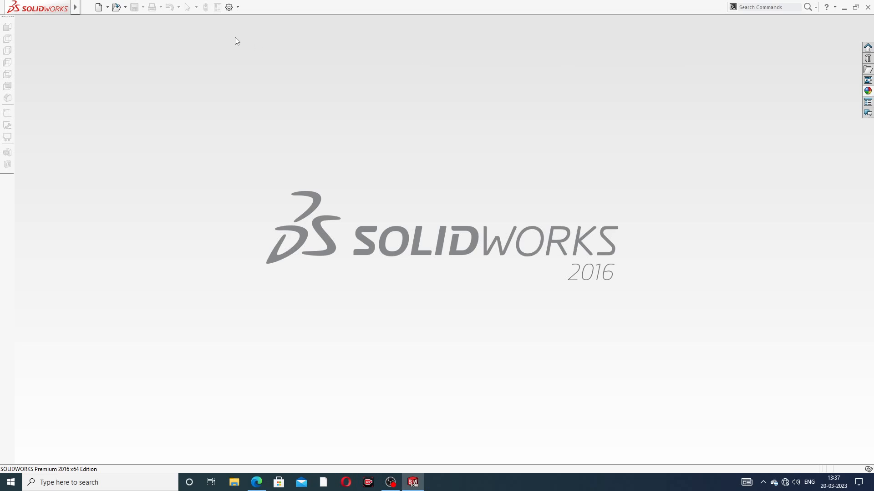
{"action": "left_click", "coordinate": [99, 7]}
{"action": "left_click", "coordinate": [359, 351]}
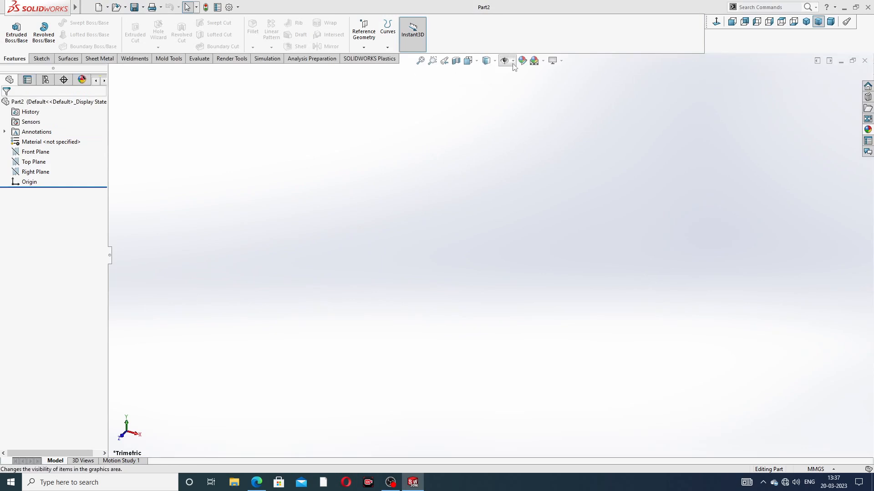
{"action": "left_click", "coordinate": [543, 61]}
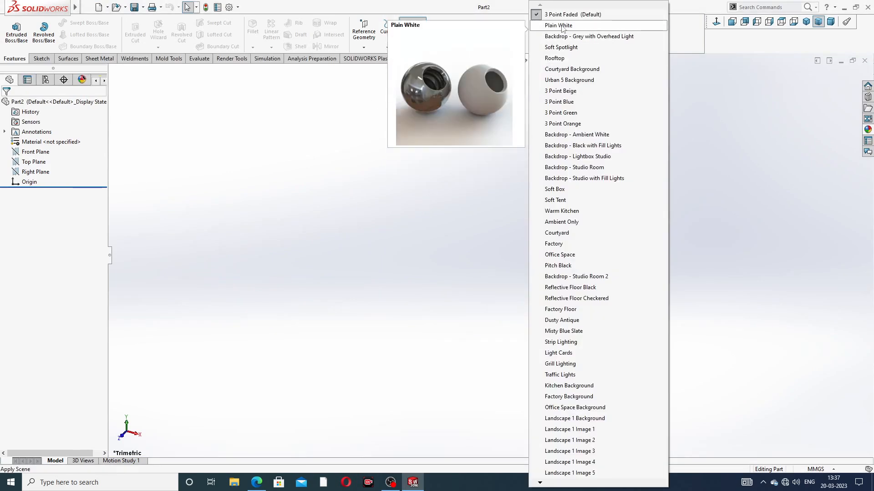
{"action": "left_click", "coordinate": [563, 25]}
Raise both the shaded and the wireframe image quality resolution of the document to the highest setting
{"action": "left_click", "coordinate": [229, 7]}
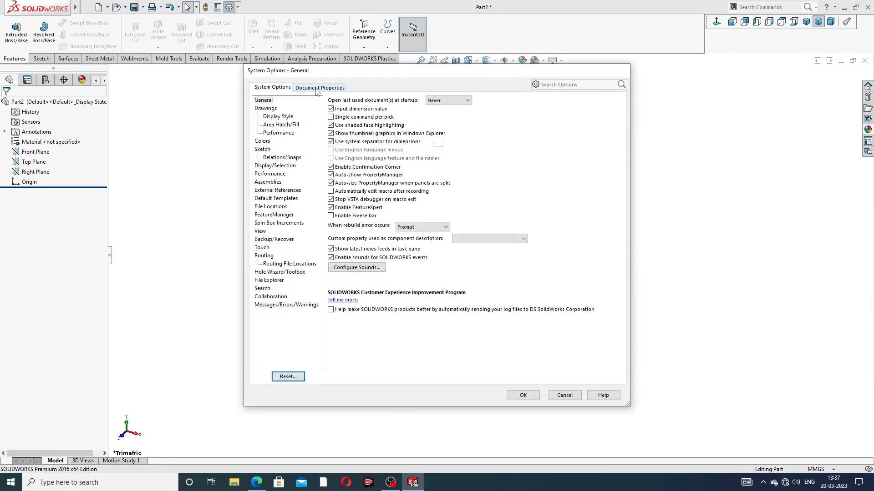
{"action": "left_click", "coordinate": [316, 89]}
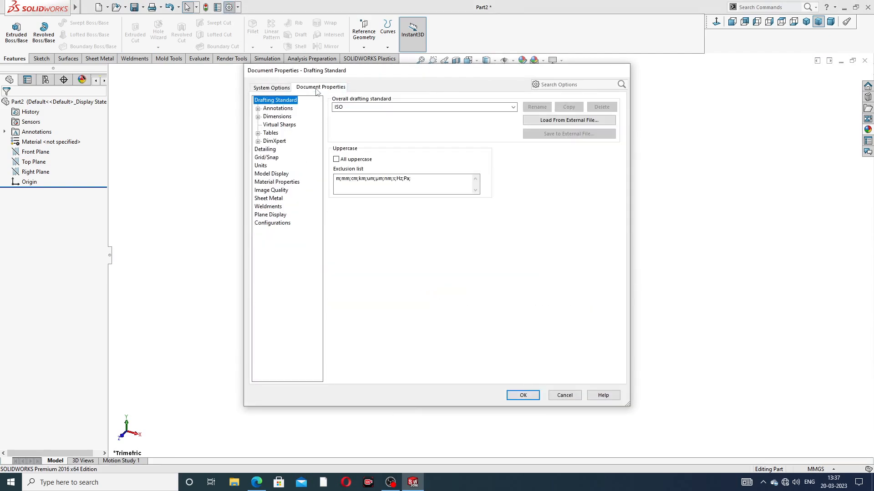
{"action": "left_click", "coordinate": [273, 190]}
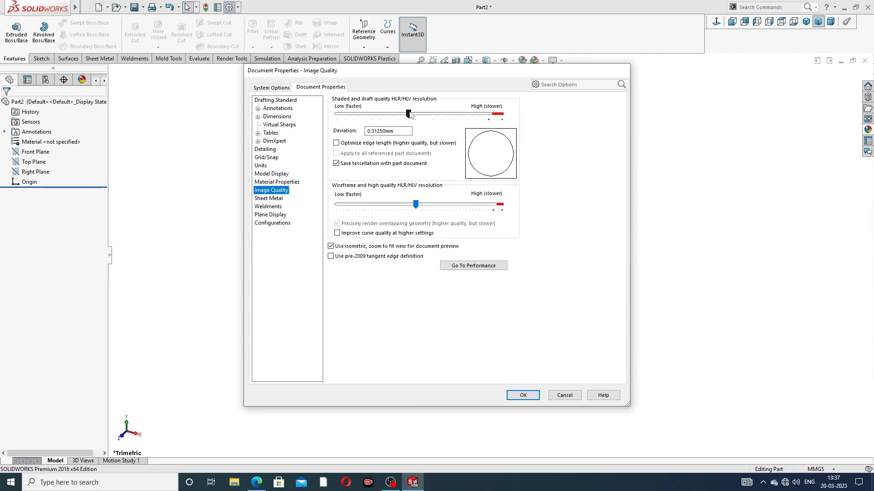
{"action": "left_click_drag", "start_coordinate": [409, 114], "coordinate": [502, 114]}
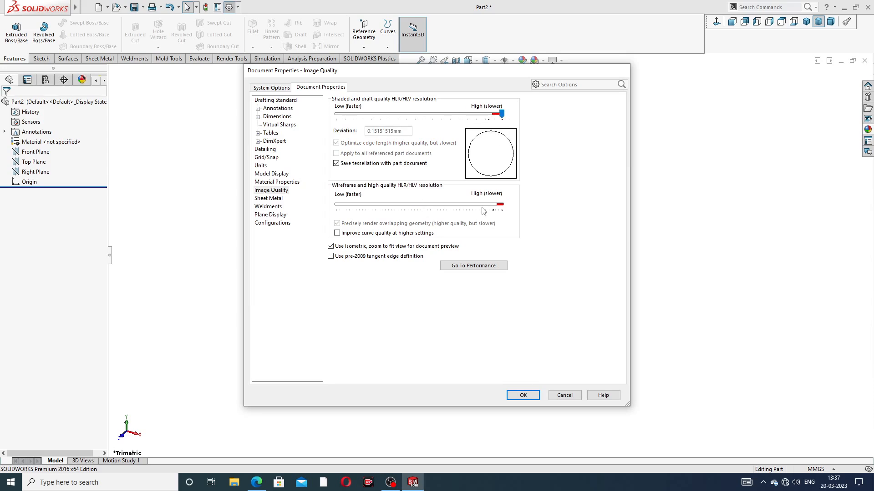
{"action": "left_click_drag", "start_coordinate": [482, 207], "coordinate": [502, 208]}
{"action": "left_click", "coordinate": [523, 395]}
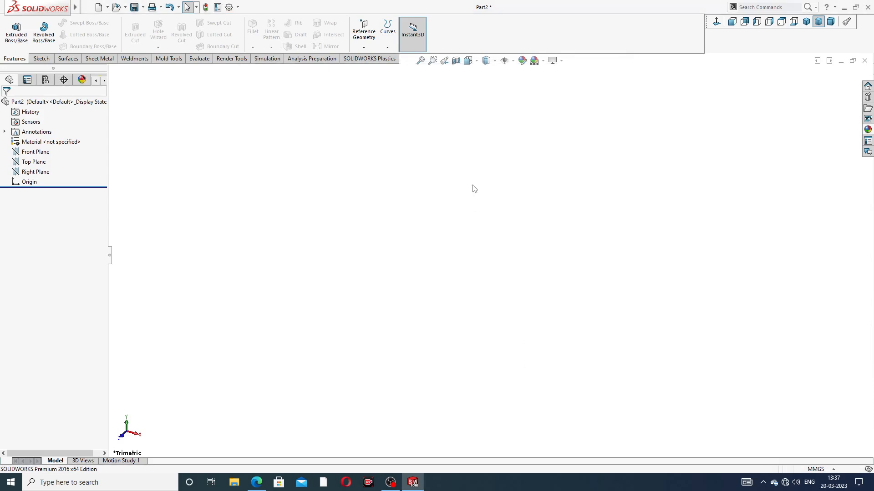
Switch to the Edge browser window to consult it before sketching
{"action": "left_click", "coordinate": [257, 482]}
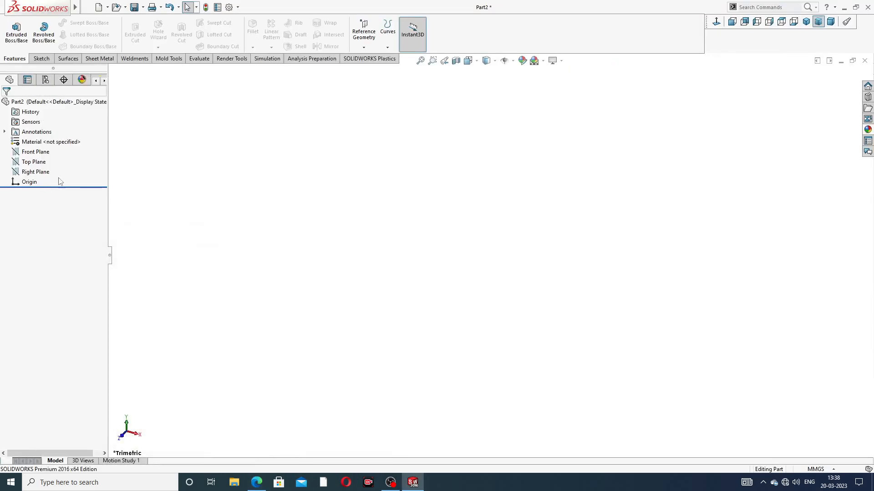
Start a sketch on the Front Plane and draw a horizontal line running from the left to the origin
{"action": "left_click", "coordinate": [40, 153]}
{"action": "left_click", "coordinate": [48, 141]}
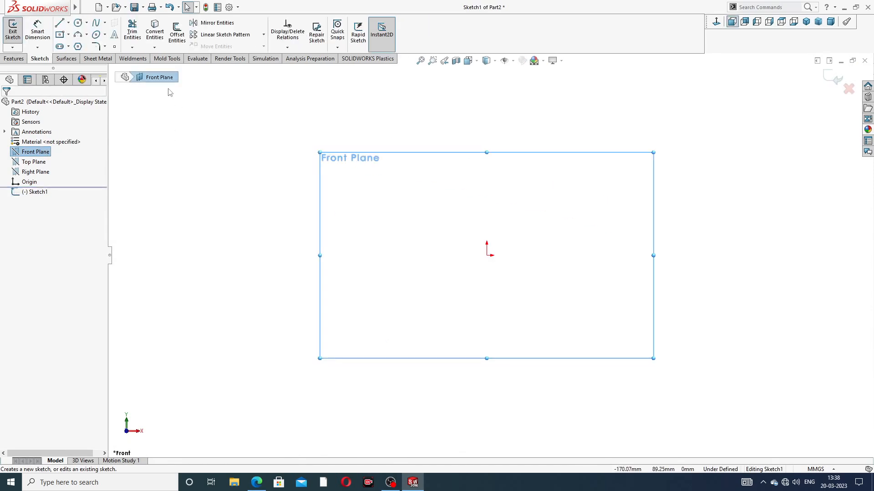
{"action": "left_click", "coordinate": [60, 24]}
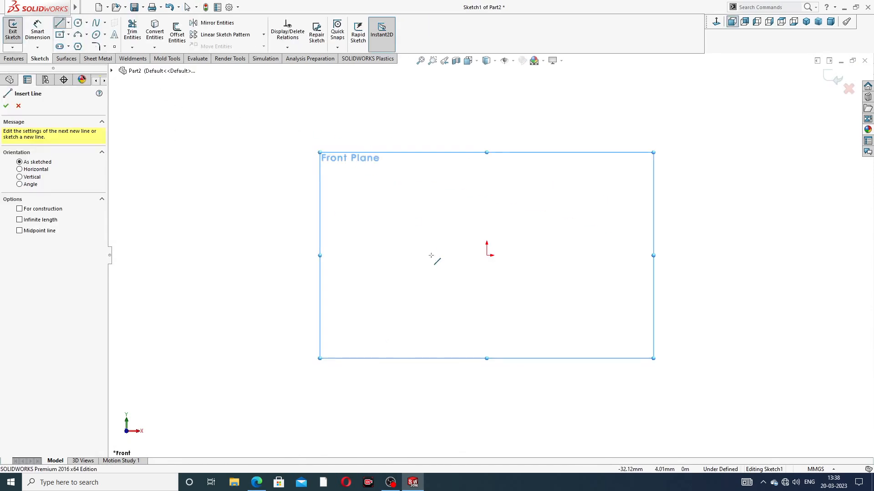
{"action": "left_click_drag", "start_coordinate": [289, 255], "coordinate": [291, 255]}
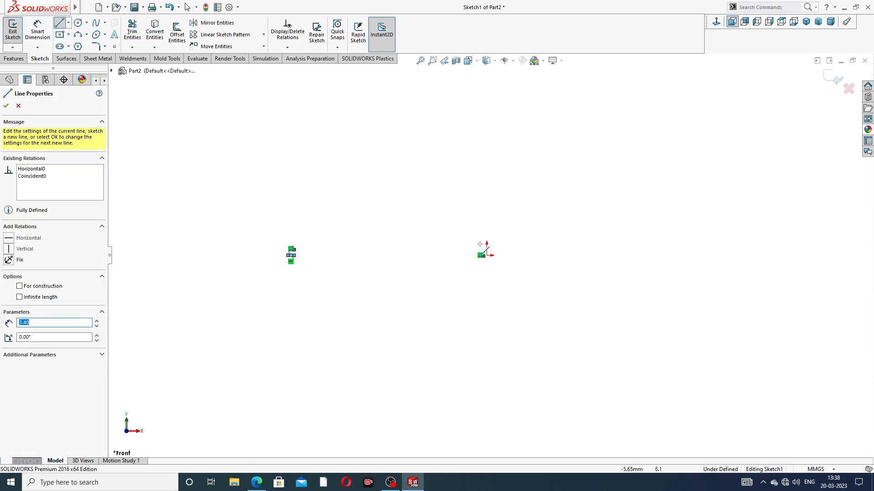
{"action": "right_click", "coordinate": [376, 196]}
{"action": "left_click", "coordinate": [409, 204]}
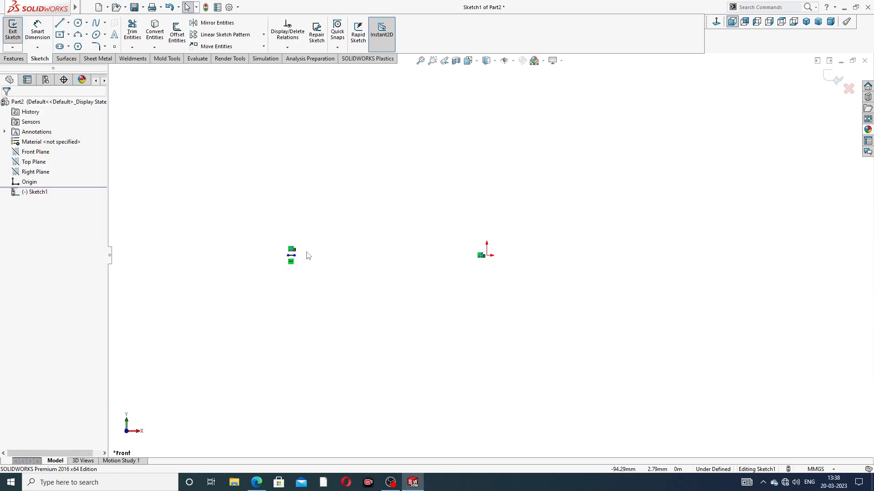
{"action": "left_click_drag", "start_coordinate": [293, 256], "coordinate": [486, 255]}
{"action": "left_click", "coordinate": [481, 185]}
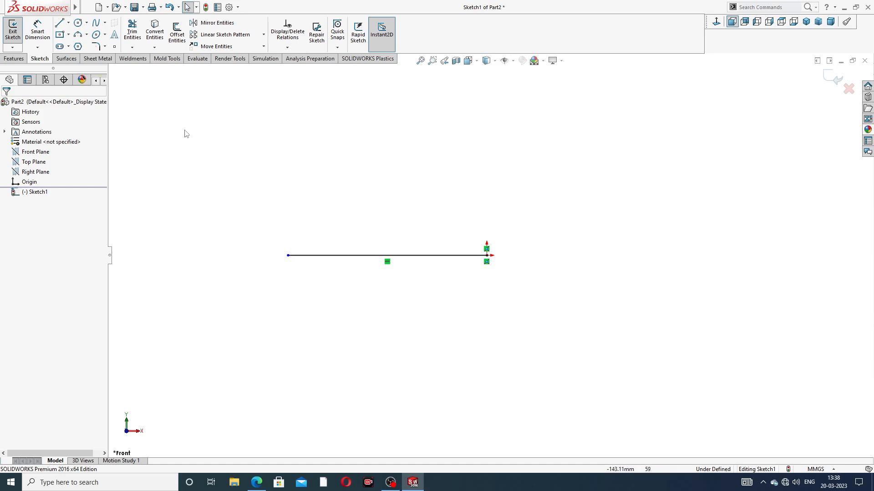
Sketch a line from the origin sloping down to the right
{"action": "left_click", "coordinate": [59, 23]}
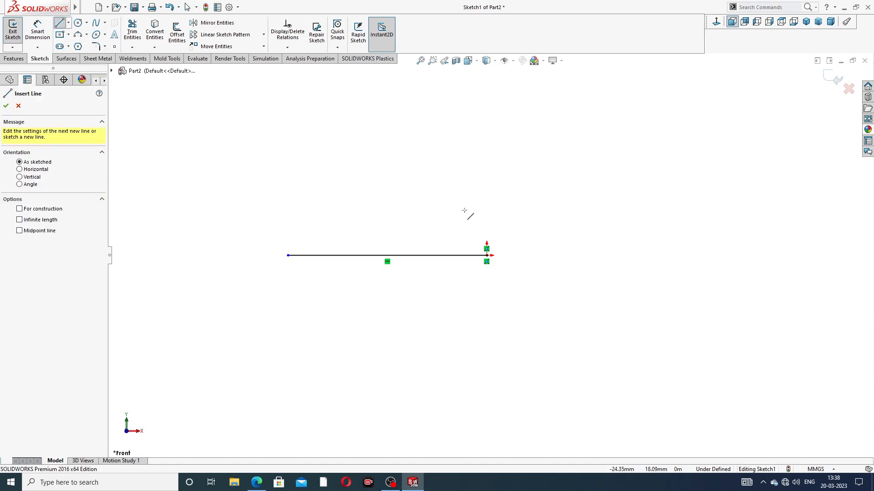
{"action": "left_click", "coordinate": [487, 255]}
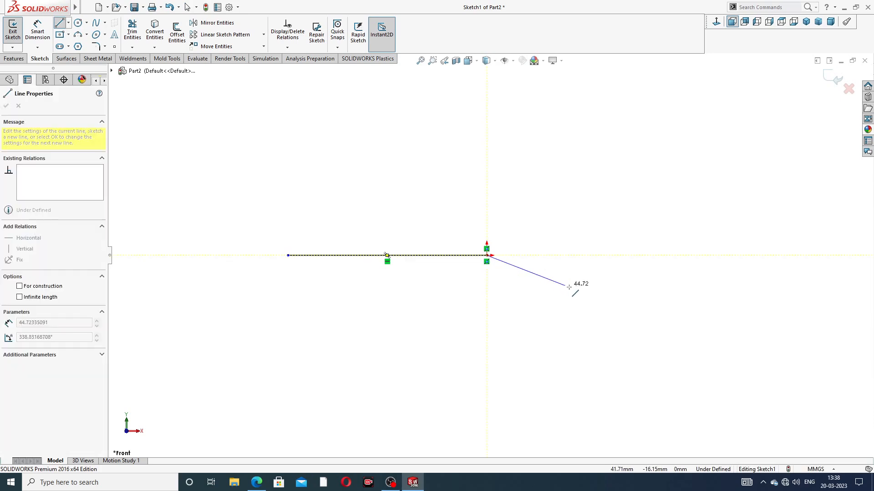
{"action": "left_click", "coordinate": [592, 298]}
{"action": "right_click", "coordinate": [634, 187]}
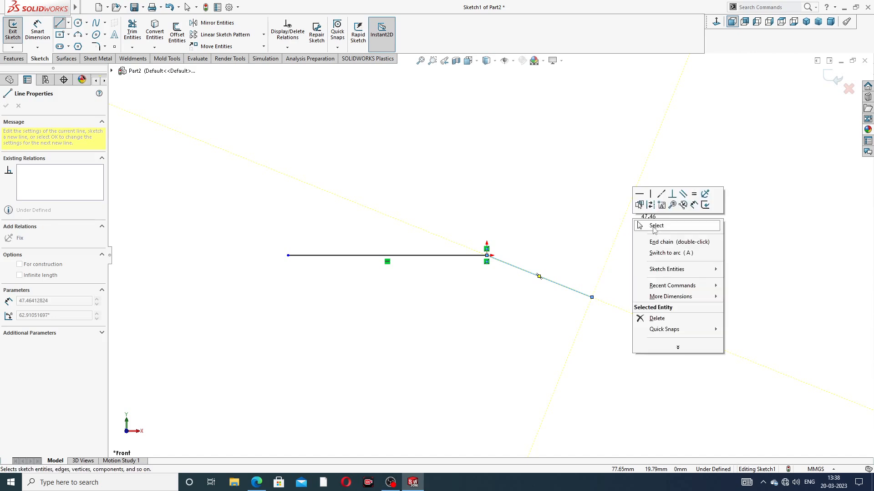
{"action": "left_click", "coordinate": [656, 226]}
Sketch a separate line about 66 mm long above and right of the origin, rising to the right at about 19°
{"action": "left_click", "coordinate": [59, 23]}
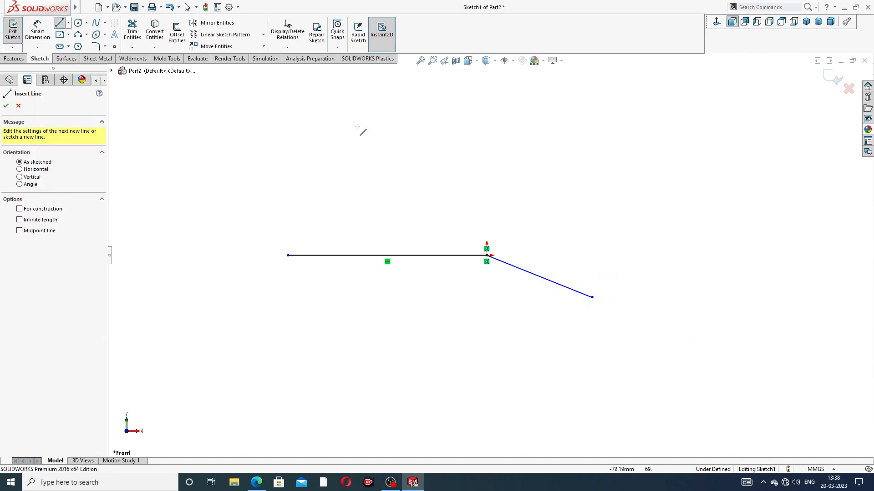
{"action": "left_click", "coordinate": [534, 194]}
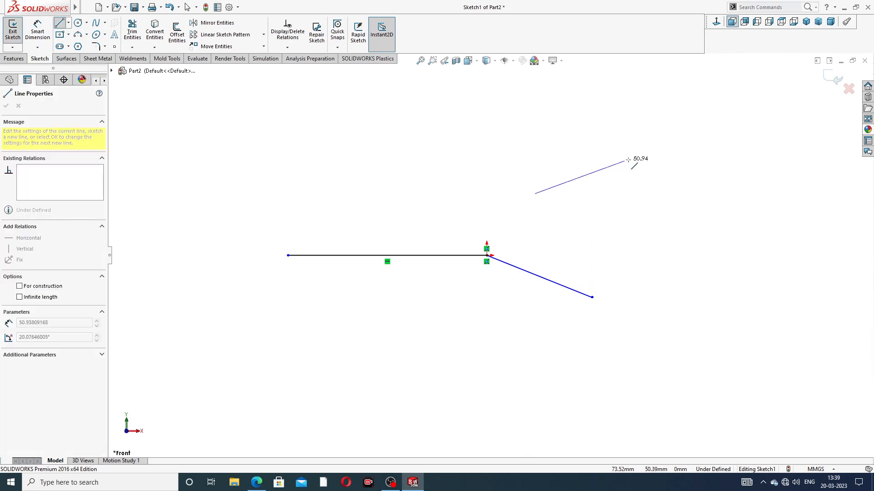
{"action": "left_click", "coordinate": [651, 155]}
{"action": "right_click", "coordinate": [672, 94]}
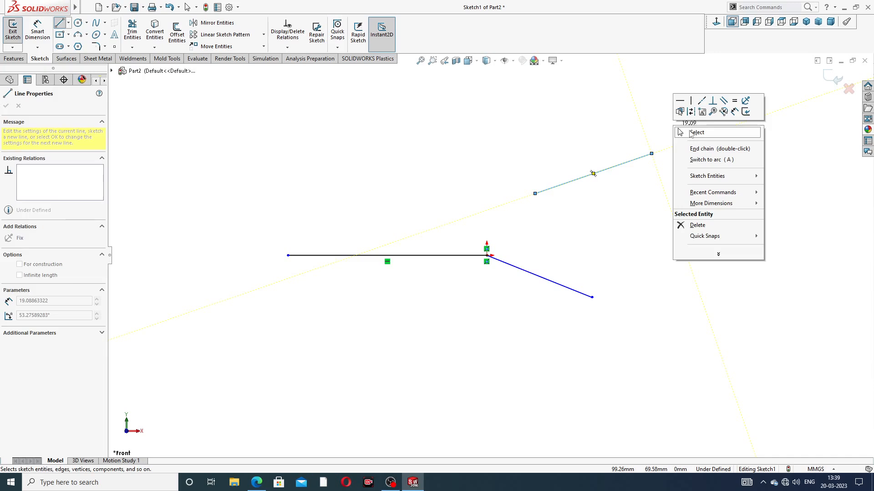
{"action": "left_click", "coordinate": [690, 133]}
Draw a horizontal centerline about 73 mm long from the origin to the right
{"action": "left_click", "coordinate": [68, 23]}
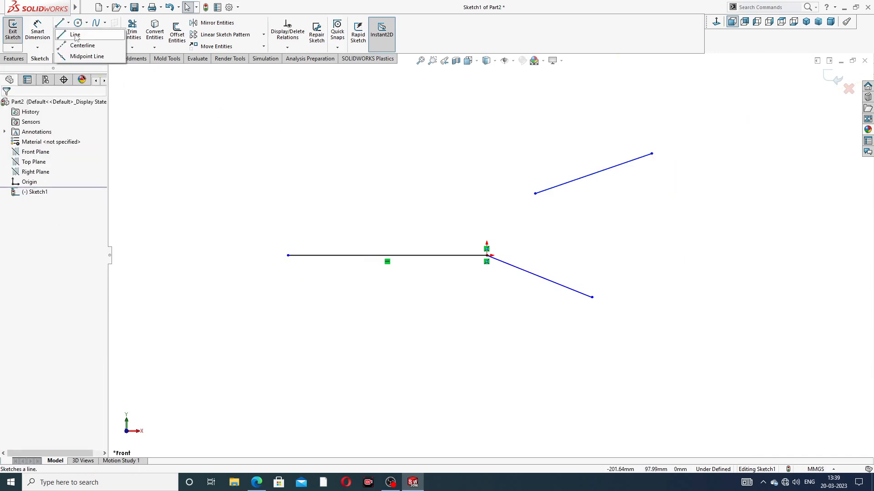
{"action": "left_click", "coordinate": [79, 45]}
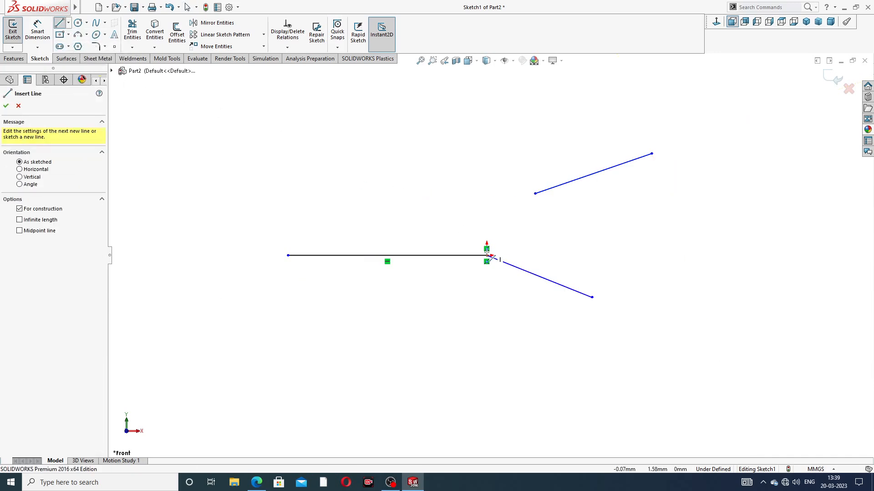
{"action": "left_click", "coordinate": [486, 255]}
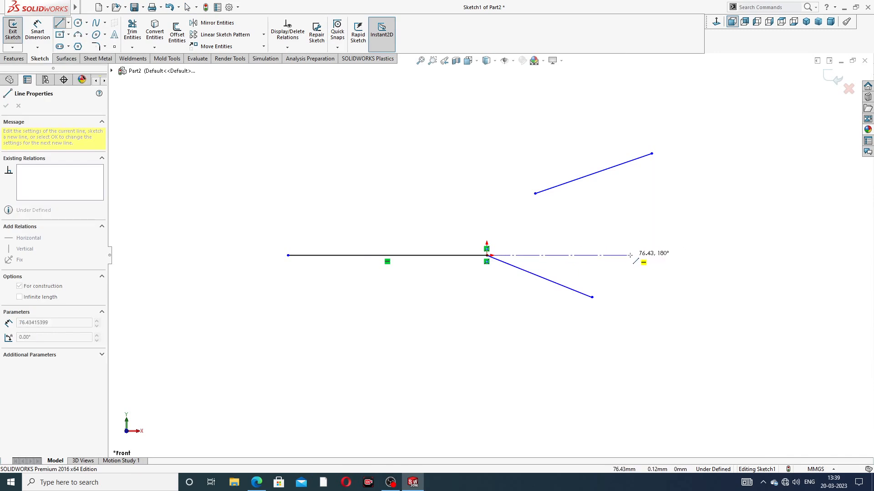
{"action": "left_click", "coordinate": [624, 255]}
{"action": "right_click", "coordinate": [639, 198]}
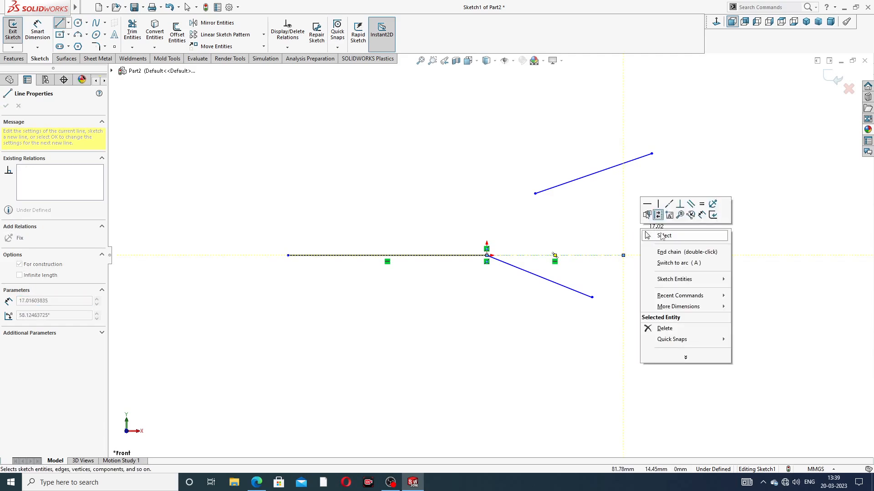
{"action": "left_click", "coordinate": [663, 234]}
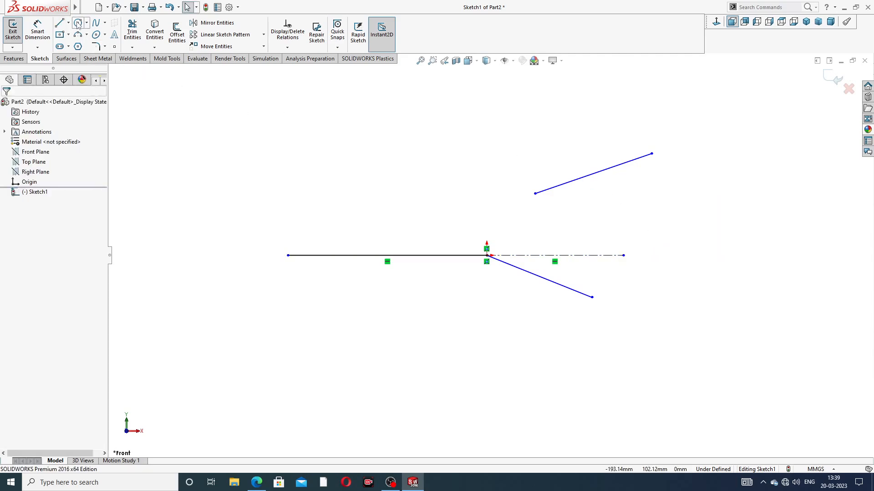
Sketch a circle of about 51 mm radius centred on the free end of the centerline
{"action": "left_click", "coordinate": [78, 23]}
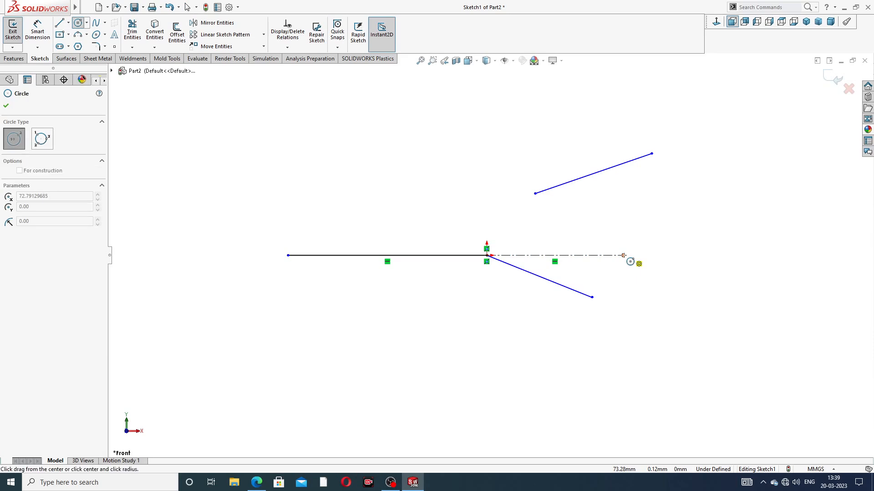
{"action": "left_click", "coordinate": [623, 255]}
{"action": "left_click", "coordinate": [623, 159]}
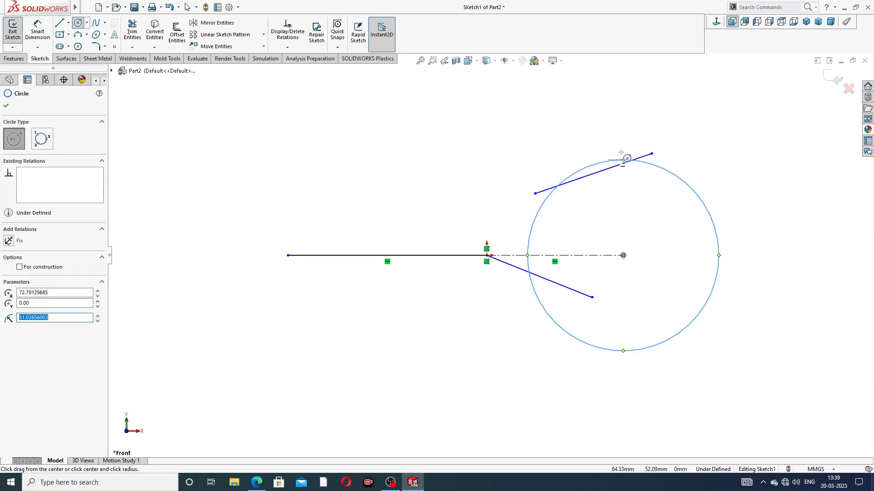
{"action": "right_click", "coordinate": [686, 131]}
{"action": "left_click", "coordinate": [693, 133]}
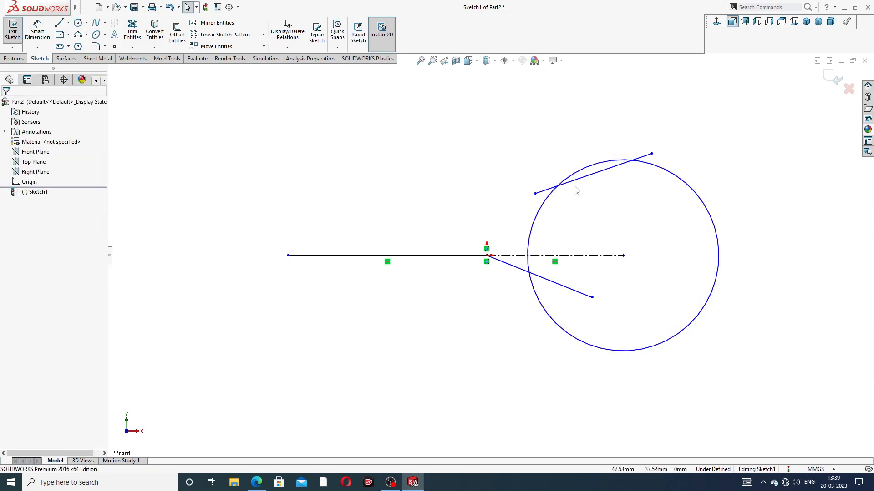
Make the upper sloping line tangent to the circle
{"action": "left_click", "coordinate": [589, 180]}
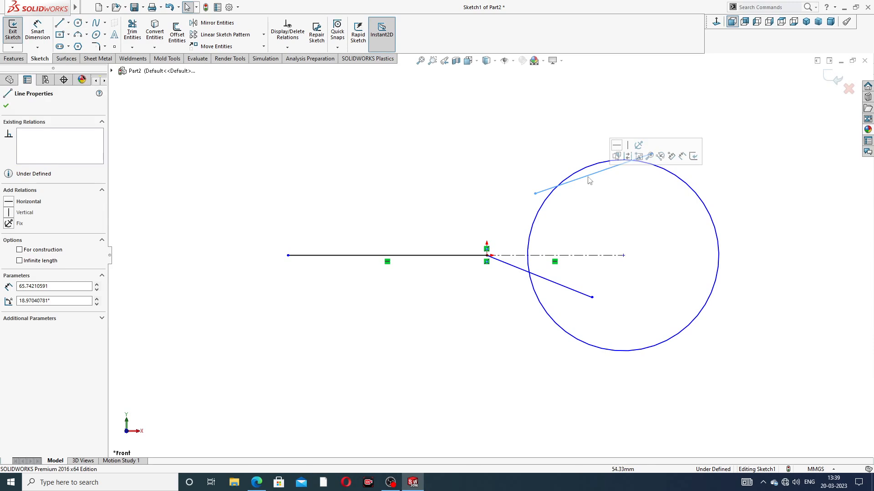
{"action": "left_click", "coordinate": [570, 136]}
{"action": "left_click_drag", "start_coordinate": [567, 161], "coordinate": [559, 199]}
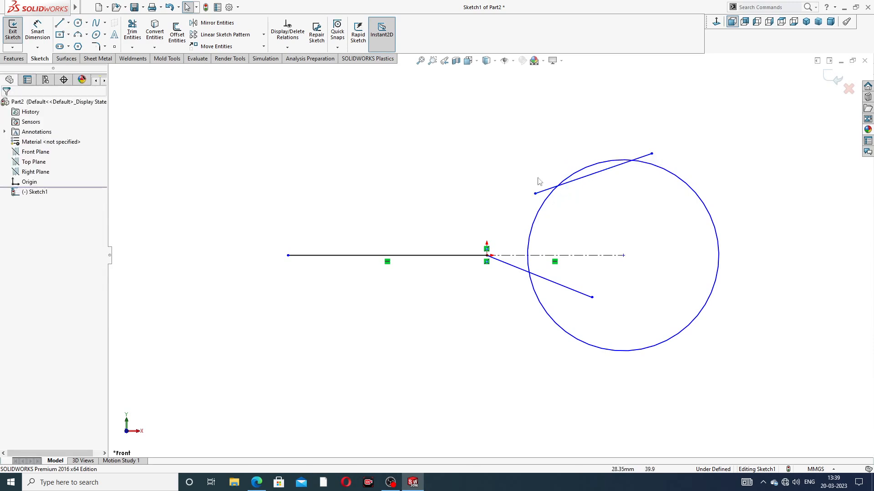
{"action": "mouse_move", "coordinate": [535, 172]}
{"action": "left_mouse_down"}
{"action": "mouse_move", "coordinate": [557, 204]}
{"action": "mouse_move", "coordinate": [577, 200]}
{"action": "left_mouse_up"}
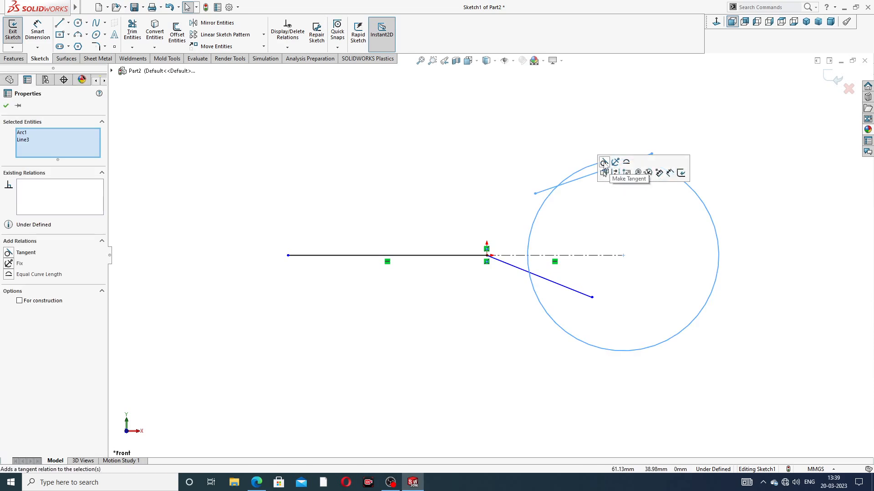
{"action": "left_click", "coordinate": [604, 163]}
{"action": "left_click", "coordinate": [563, 193]}
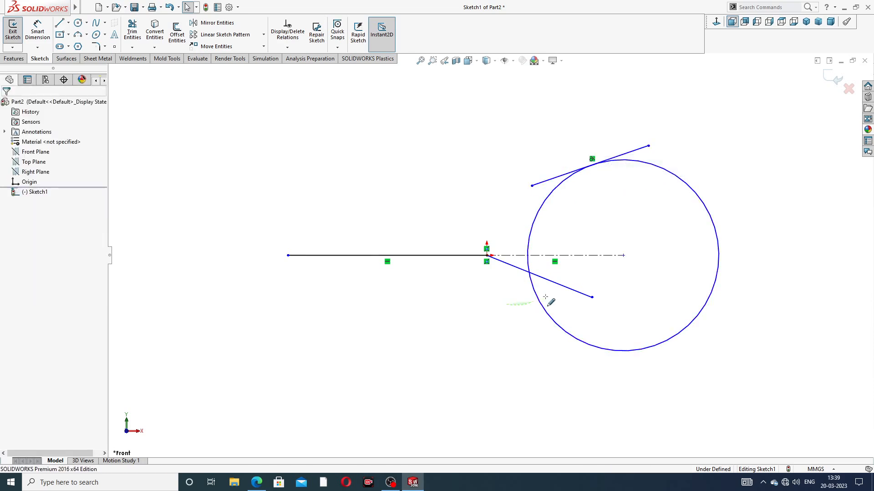
Make the lower sloping line from the origin tangent to the circle
{"action": "mouse_move", "coordinate": [546, 298]}
{"action": "left_mouse_down"}
{"action": "mouse_move", "coordinate": [556, 263]}
{"action": "mouse_move", "coordinate": [560, 270]}
{"action": "left_mouse_up"}
{"action": "left_click", "coordinate": [584, 232]}
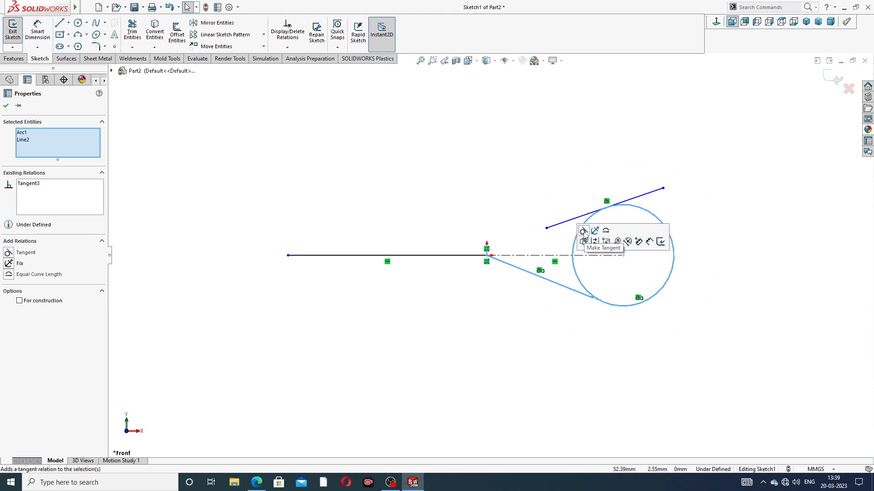
{"action": "left_click", "coordinate": [587, 177]}
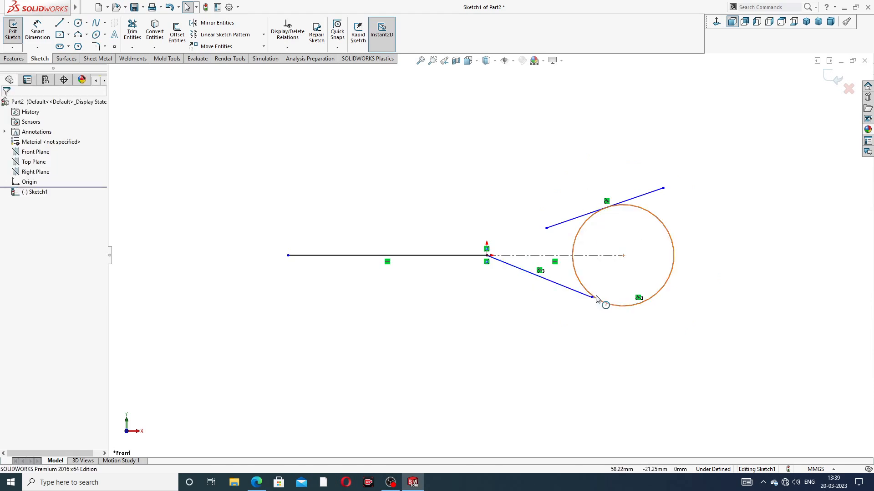
{"action": "scroll", "coordinate": [596, 299], "scroll_direction": "down", "scroll_amount": 5}
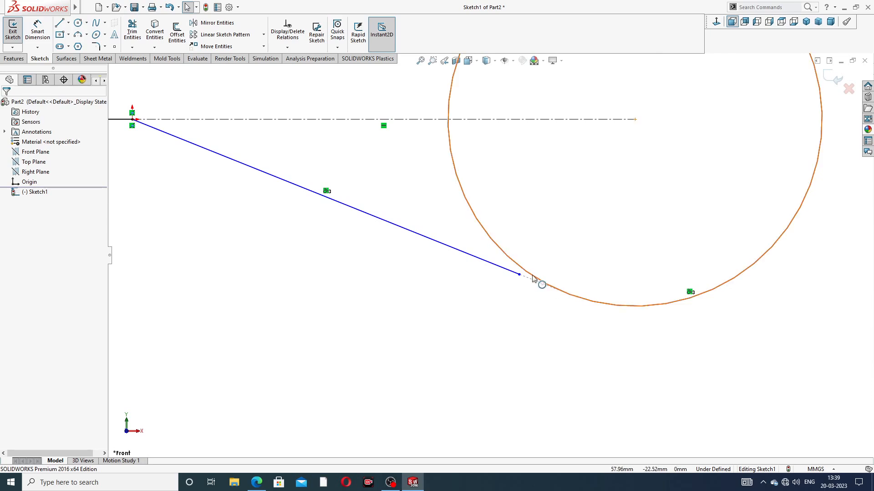
Shrink the circle toward the lower sloping line's free end and make that endpoint coincident with the circle
{"action": "left_click_drag", "start_coordinate": [534, 279], "coordinate": [601, 296]}
{"action": "left_click", "coordinate": [523, 288]}
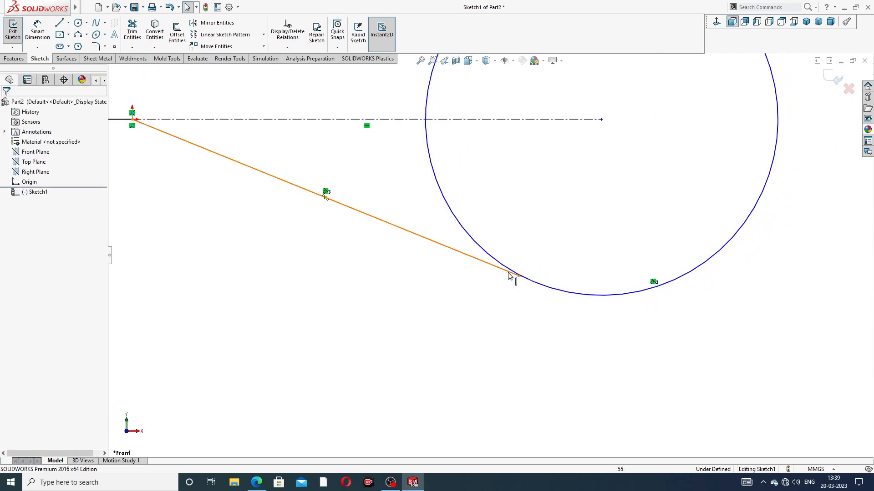
{"action": "left_click", "coordinate": [519, 276]}
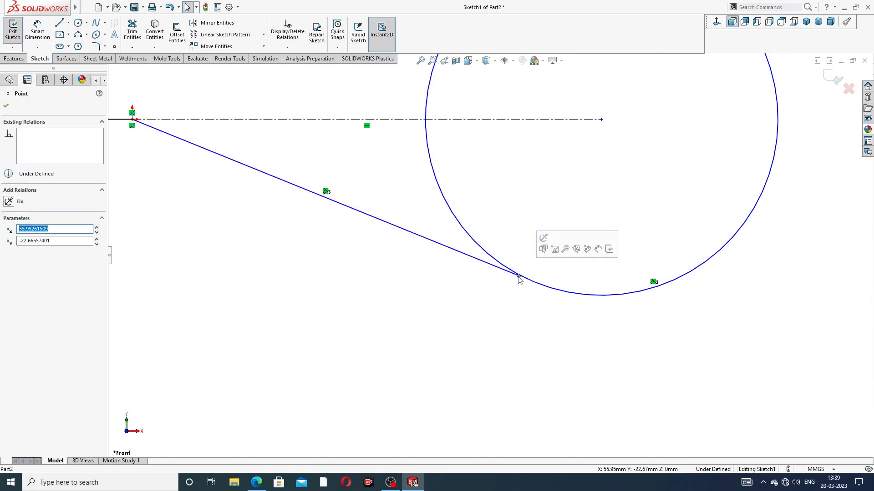
{"action": "left_click", "coordinate": [501, 267], "text": "ctrl"}
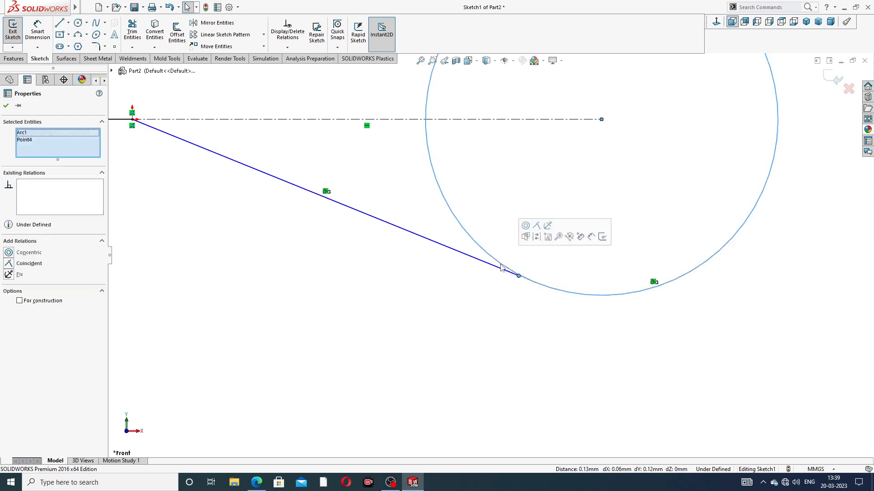
{"action": "left_click", "coordinate": [537, 226]}
{"action": "left_click", "coordinate": [531, 199]}
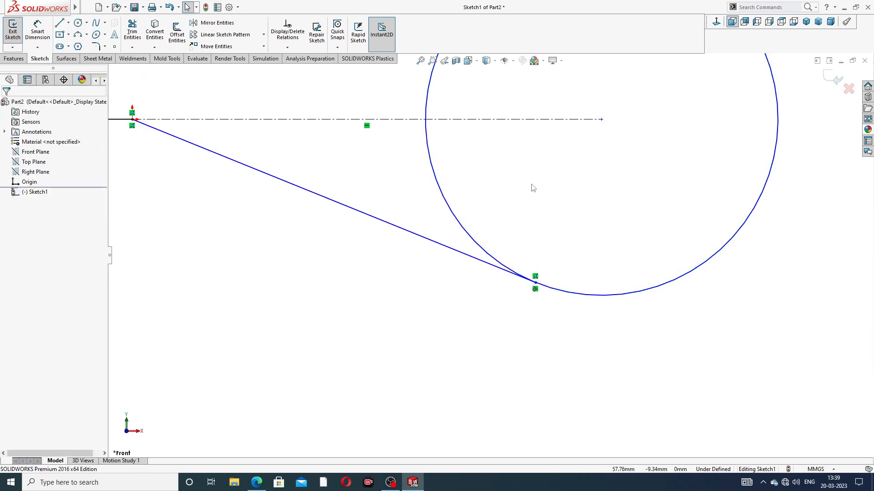
Check the hook radius in the reference PDF and dimension the circle's diameter as 30 mm
{"action": "scroll", "coordinate": [532, 188], "scroll_direction": "up", "scroll_amount": 4}
{"action": "scroll", "coordinate": [388, 226], "scroll_direction": "down", "scroll_amount": 2}
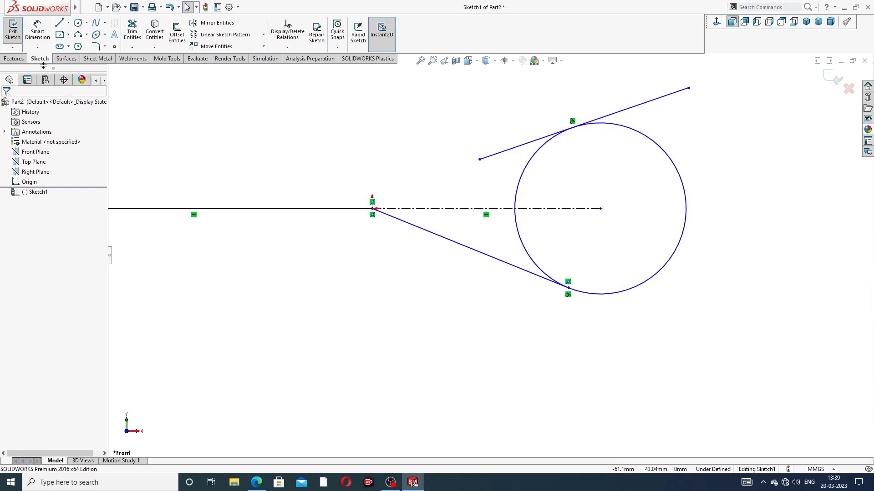
{"action": "left_click", "coordinate": [256, 482]}
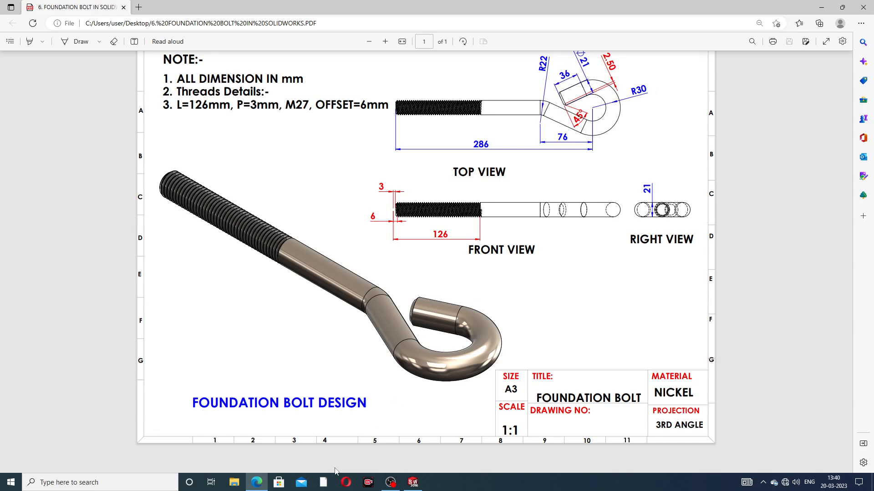
{"action": "left_click", "coordinate": [257, 483]}
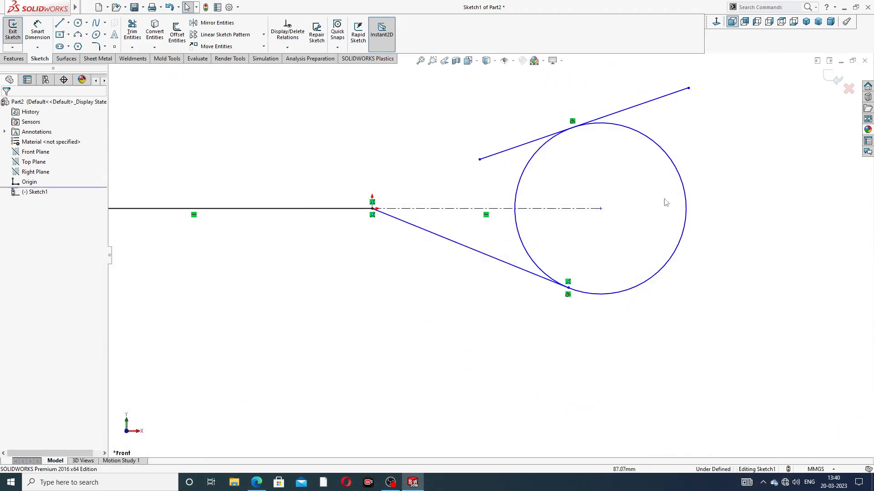
{"action": "left_click", "coordinate": [45, 38]}
{"action": "left_click", "coordinate": [673, 152]}
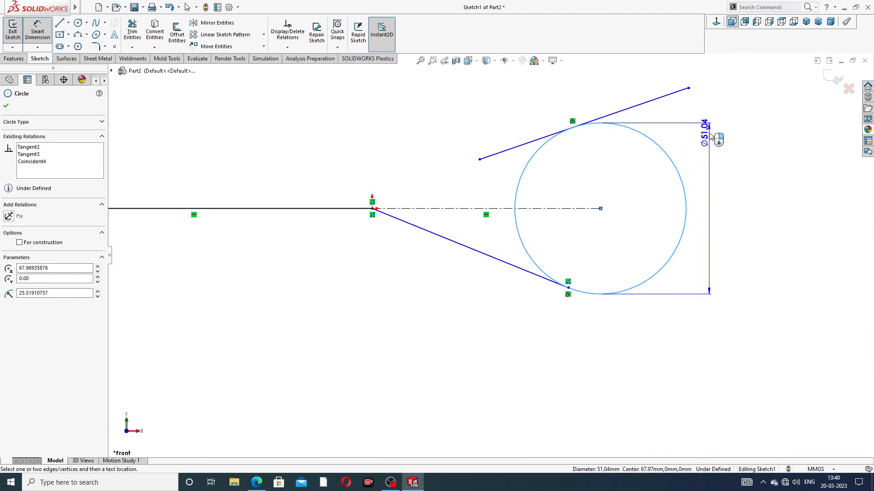
{"action": "left_click", "coordinate": [721, 121]}
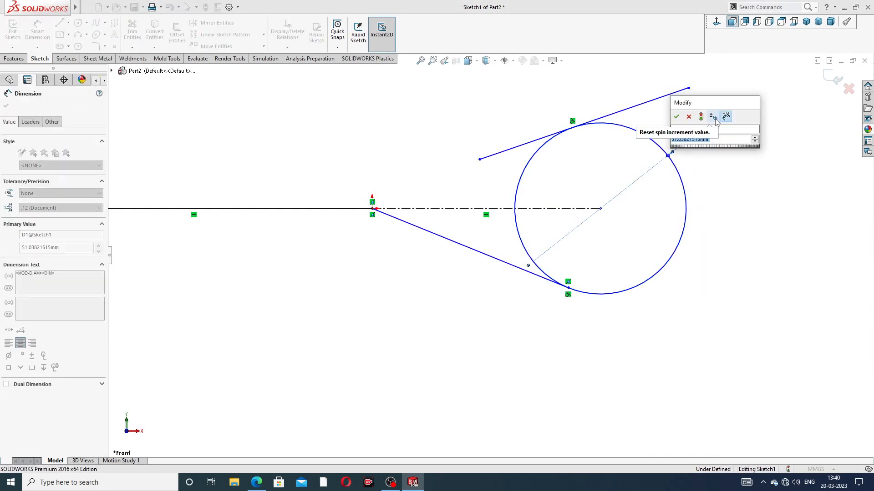
{"action": "type", "text": "30"}
{"action": "key", "text": "Return"}
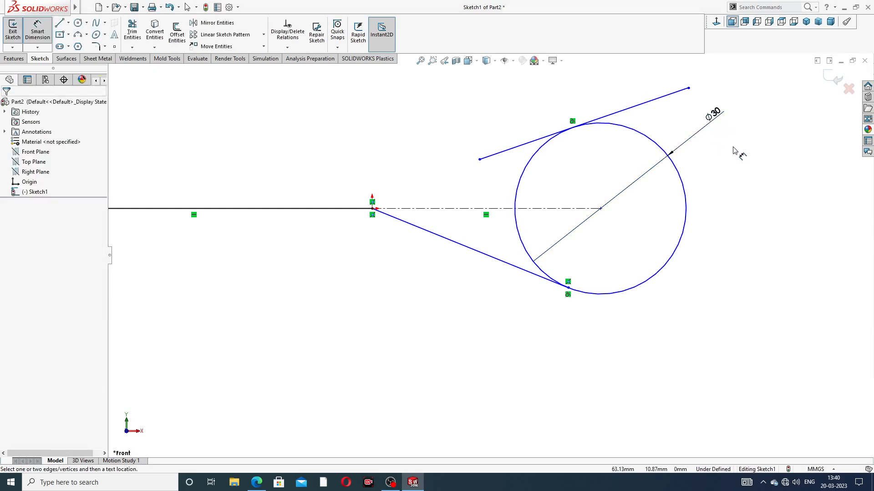
{"action": "scroll", "coordinate": [376, 221], "scroll_direction": "down", "scroll_amount": 3}
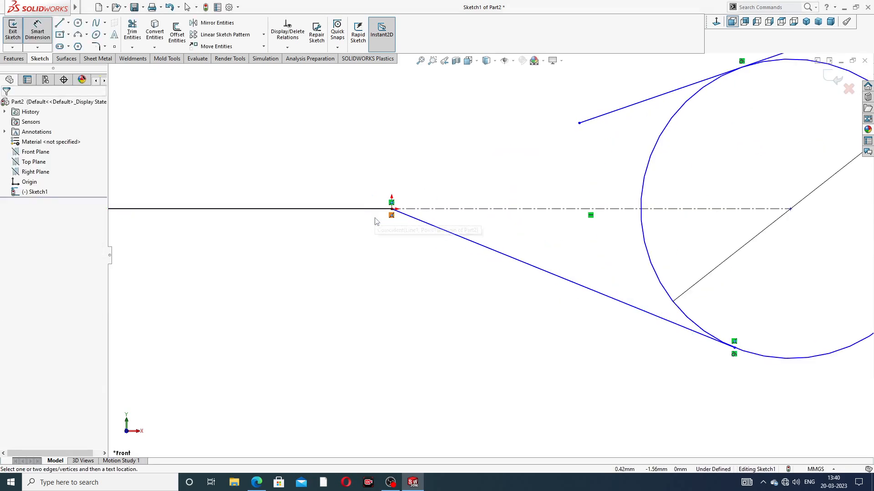
{"action": "right_click", "coordinate": [359, 130]}
{"action": "left_click", "coordinate": [380, 136]}
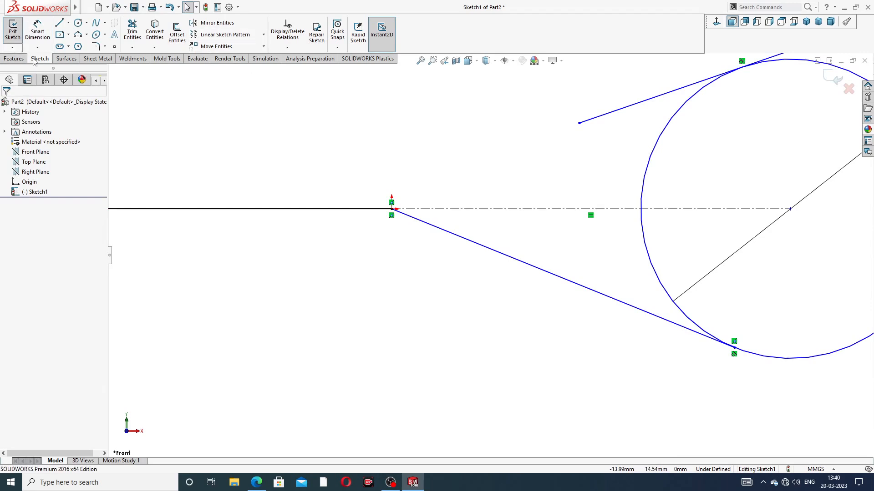
Add a 22 mm sketch fillet at the origin corner between the horizontal line and the lower sloping line
{"action": "left_click", "coordinate": [14, 59]}
{"action": "left_click", "coordinate": [41, 59]}
{"action": "left_click", "coordinate": [105, 47]}
{"action": "left_click", "coordinate": [120, 59]}
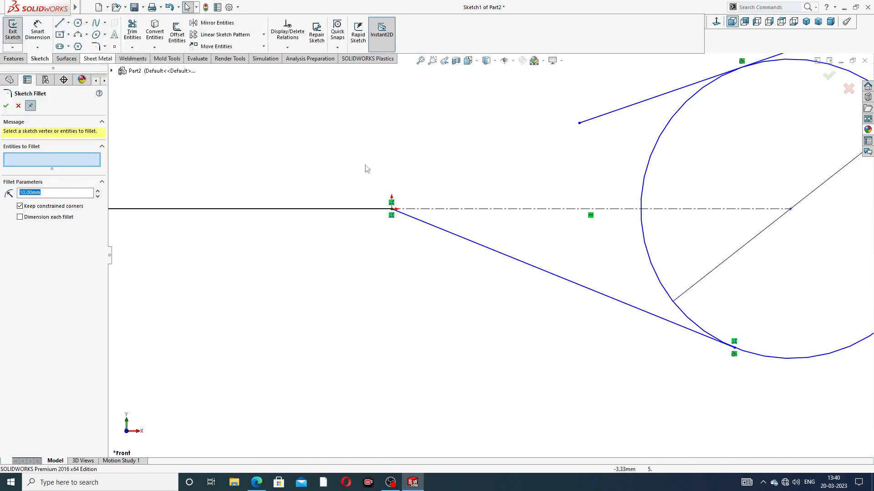
{"action": "scroll", "coordinate": [396, 214], "scroll_direction": "down", "scroll_amount": 3}
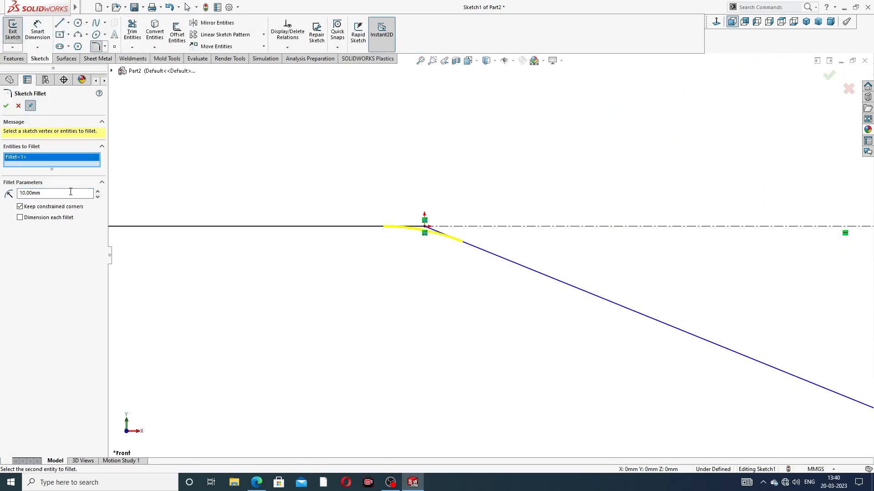
{"action": "left_click_drag", "start_coordinate": [55, 194], "coordinate": [5, 193]}
{"action": "type", "text": "22"}
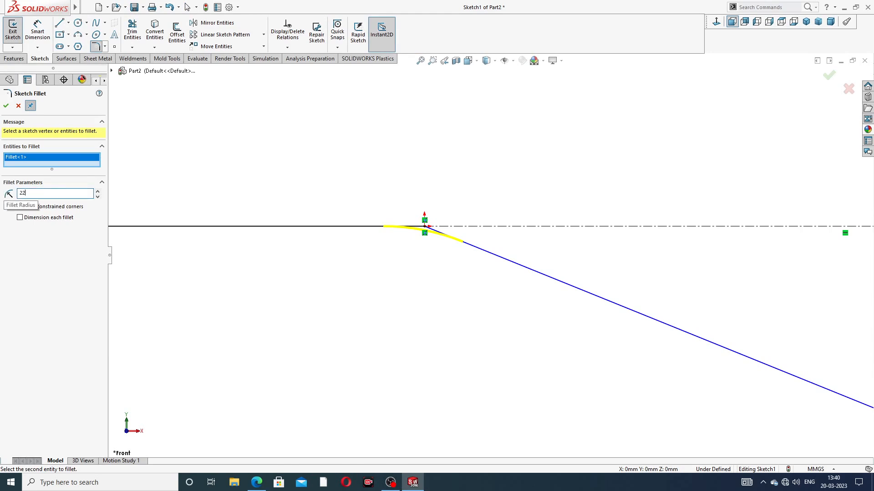
{"action": "left_click", "coordinate": [6, 105]}
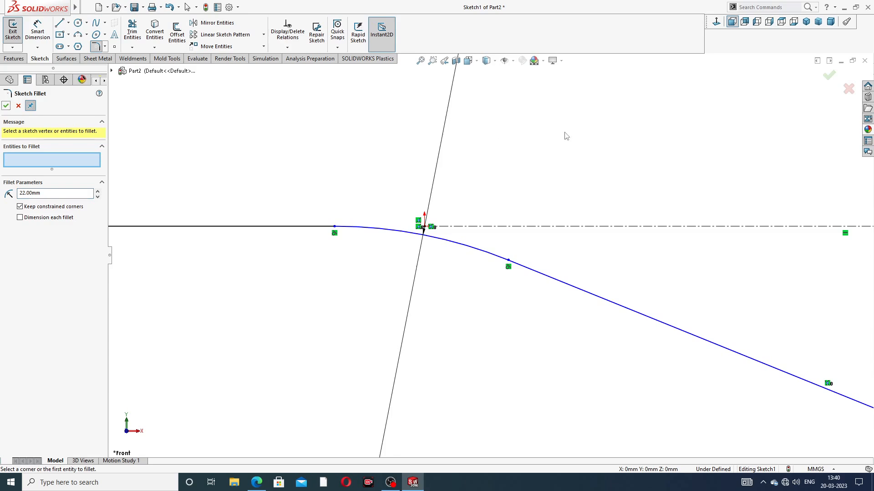
{"action": "scroll", "coordinate": [572, 148], "scroll_direction": "up", "scroll_amount": 5}
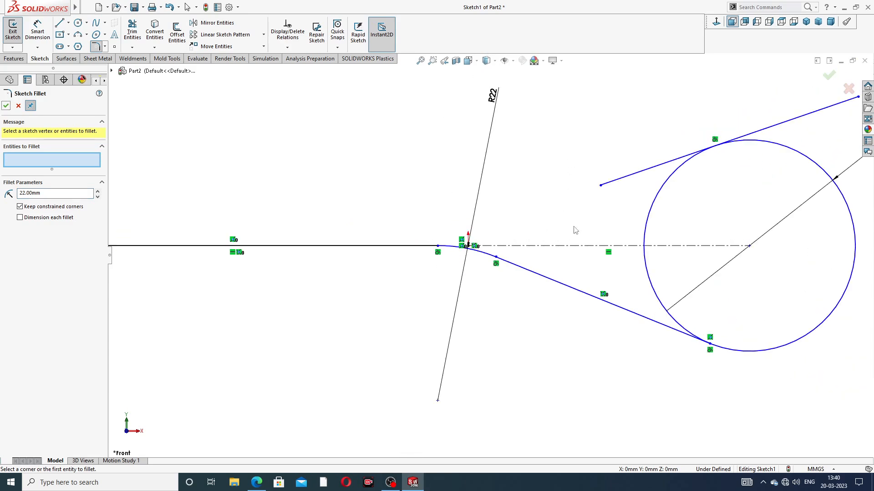
{"action": "scroll", "coordinate": [629, 215], "scroll_direction": "up", "scroll_amount": 1}
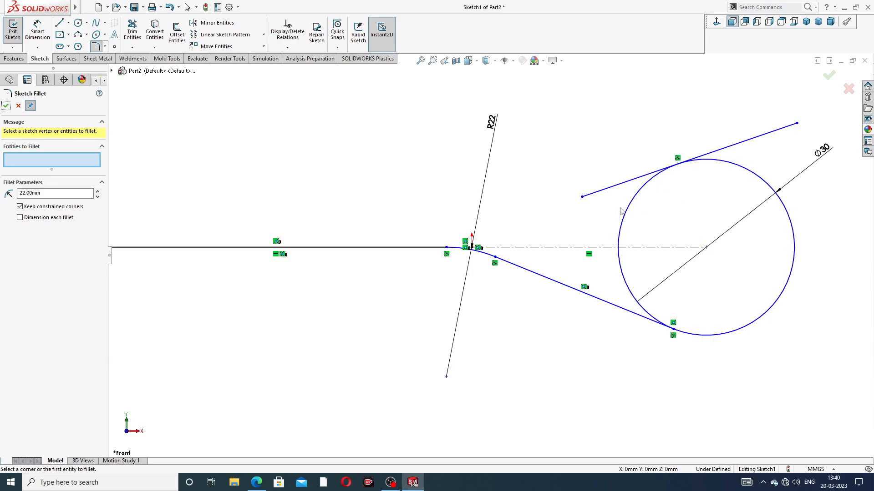
{"action": "left_click", "coordinate": [6, 106]}
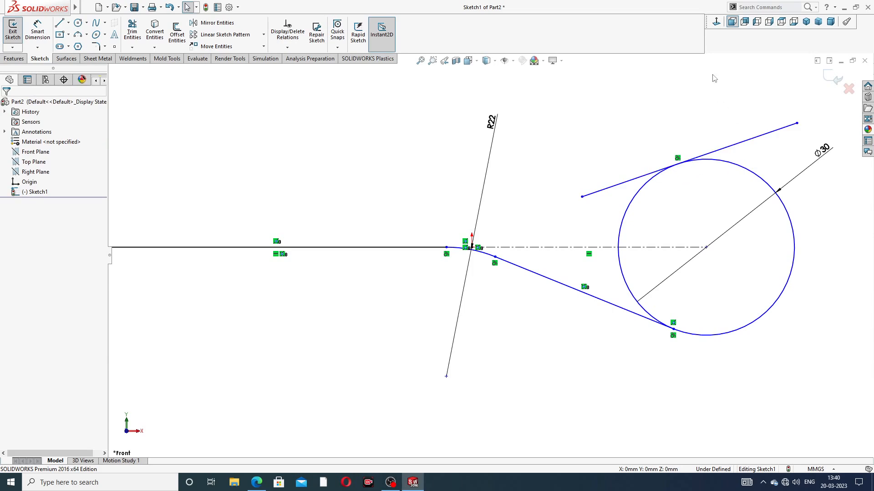
Trim the upper sloping line beyond its tangent point and the inner part of the circle between the two sloping lines
{"action": "left_click", "coordinate": [133, 31]}
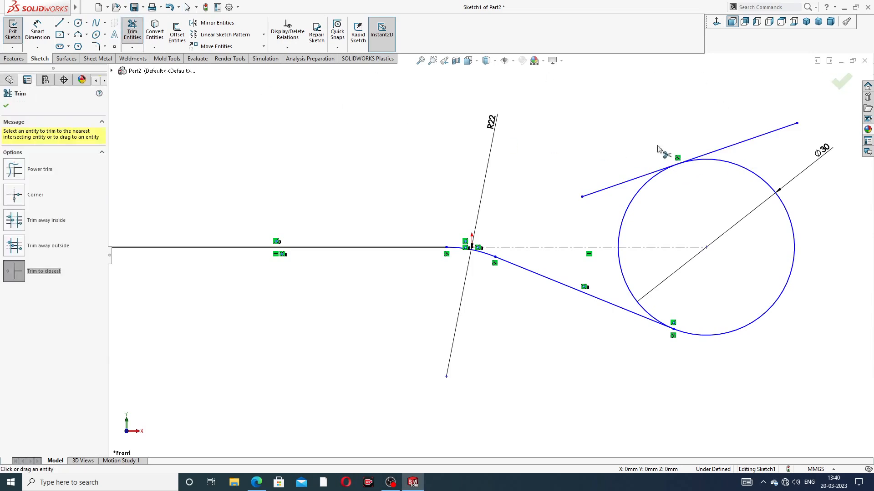
{"action": "left_click", "coordinate": [735, 146]}
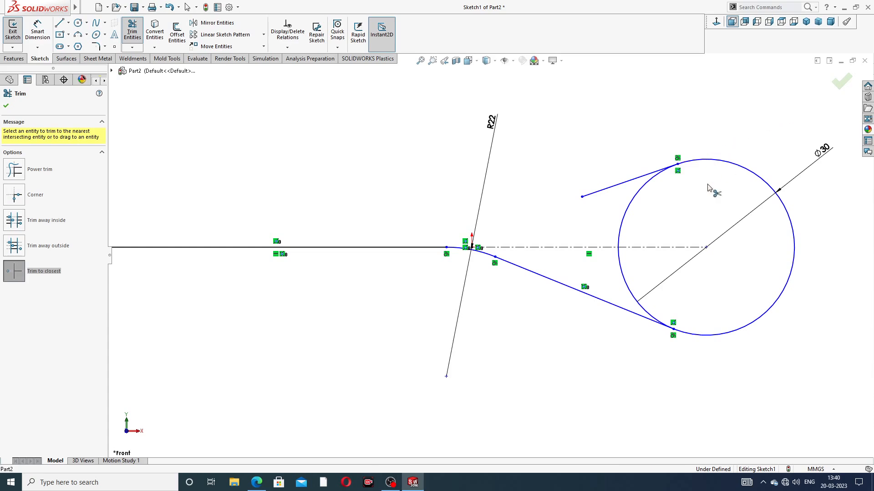
{"action": "scroll", "coordinate": [688, 203], "scroll_direction": "down", "scroll_amount": 2}
{"action": "left_click", "coordinate": [592, 196]}
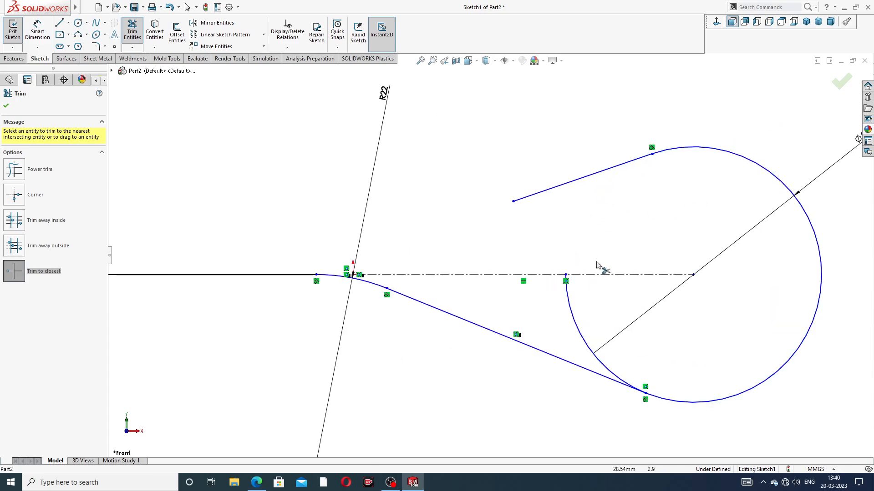
{"action": "left_click", "coordinate": [579, 324]}
{"action": "left_click", "coordinate": [570, 314]}
{"action": "scroll", "coordinate": [664, 337], "scroll_direction": "up", "scroll_amount": 3}
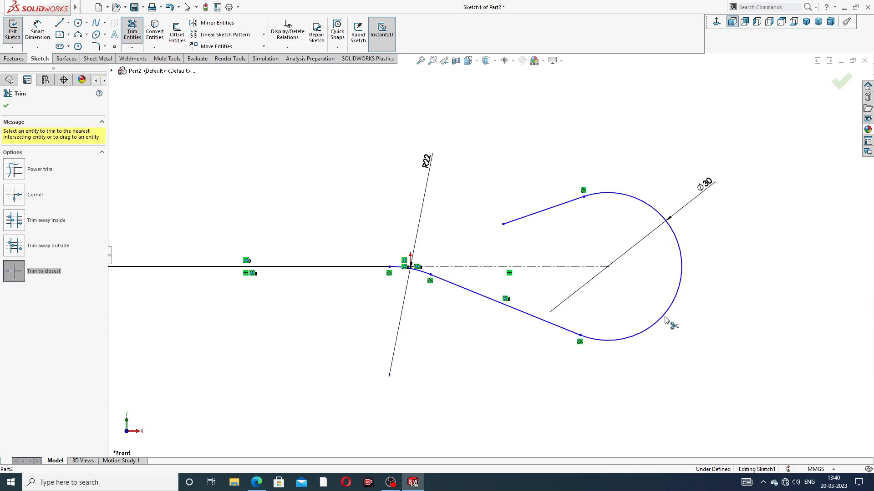
{"action": "scroll", "coordinate": [421, 279], "scroll_direction": "down", "scroll_amount": 2}
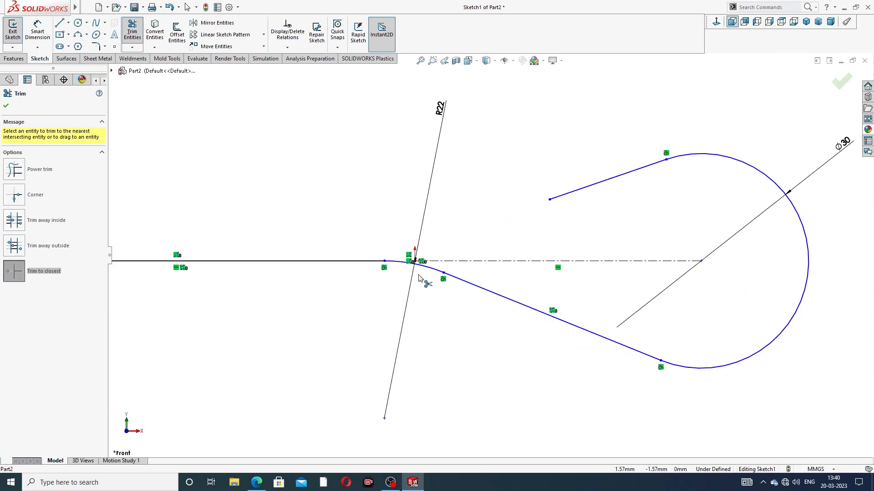
{"action": "right_click", "coordinate": [479, 160]}
{"action": "left_click", "coordinate": [504, 137]}
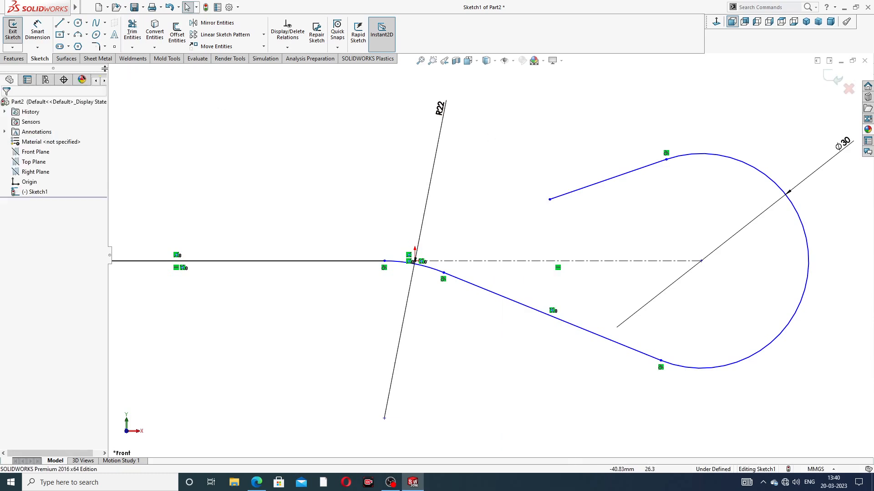
Check the end length in the reference PDF and dimension the upper sloping line as 36 mm
{"action": "left_click", "coordinate": [40, 37]}
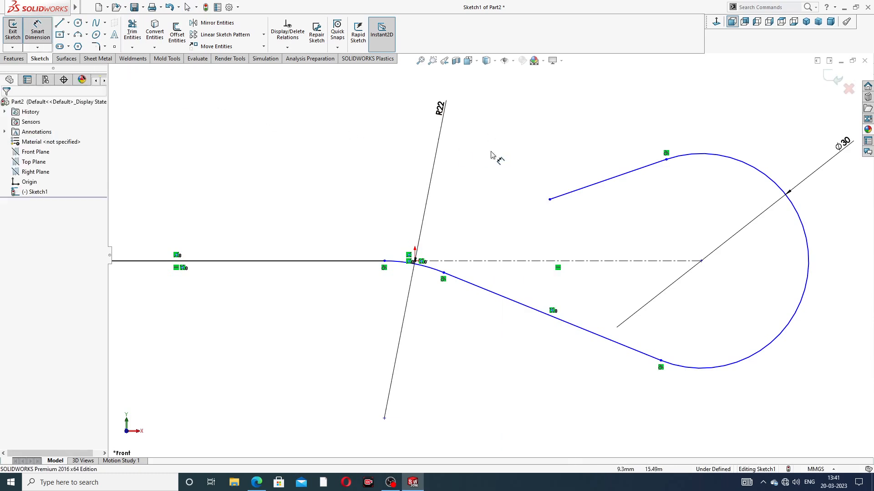
{"action": "left_click", "coordinate": [584, 191]}
{"action": "left_click", "coordinate": [601, 164]}
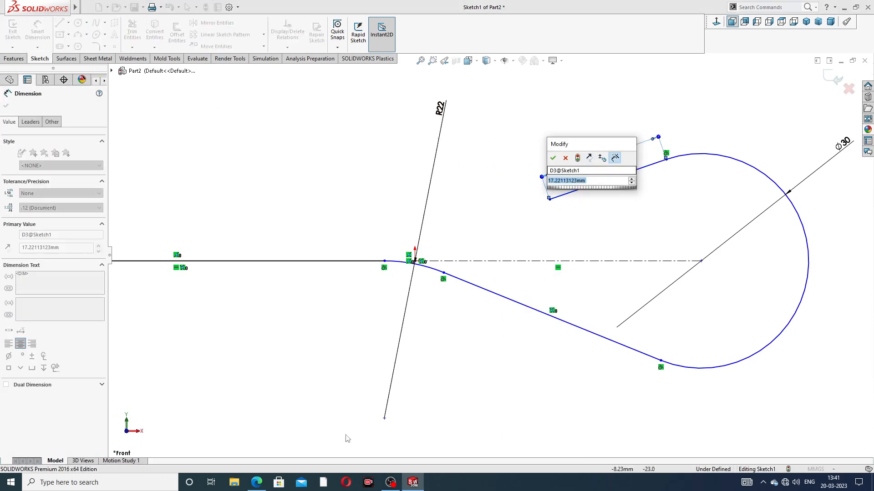
{"action": "left_click", "coordinate": [256, 483]}
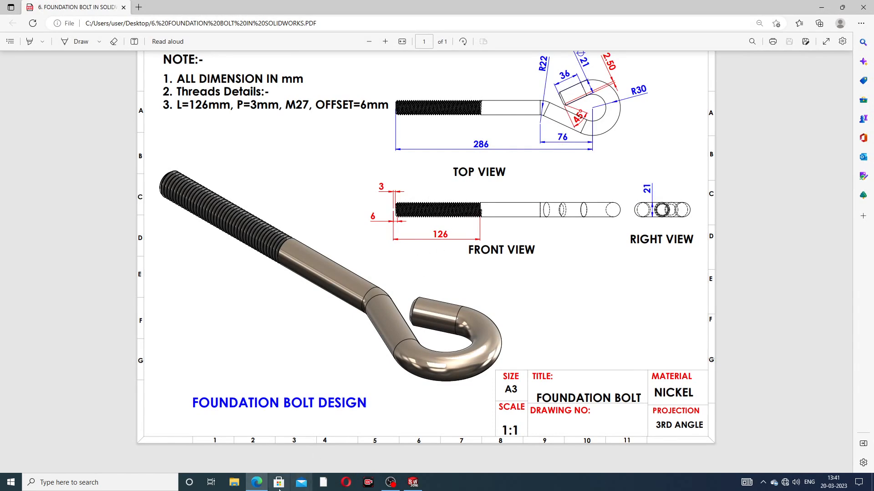
{"action": "left_click", "coordinate": [412, 483]}
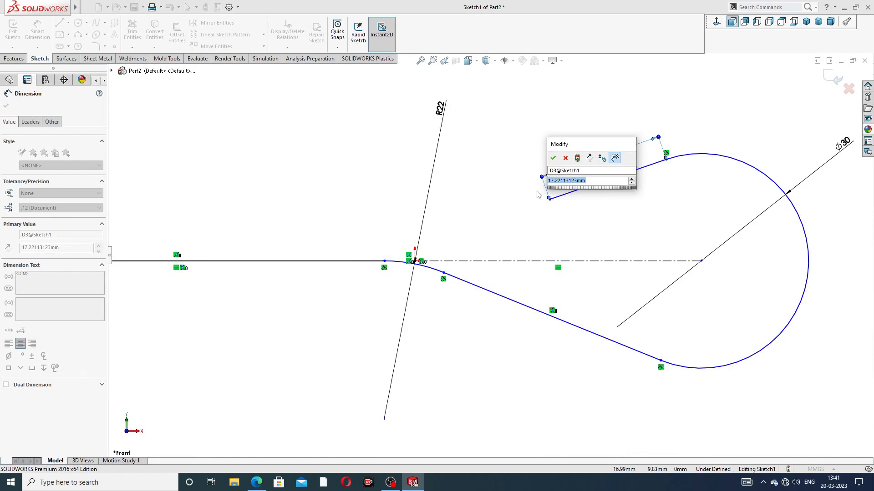
{"action": "type", "text": "37"}
{"action": "key", "text": "BackSpace"}
{"action": "type", "text": "6"}
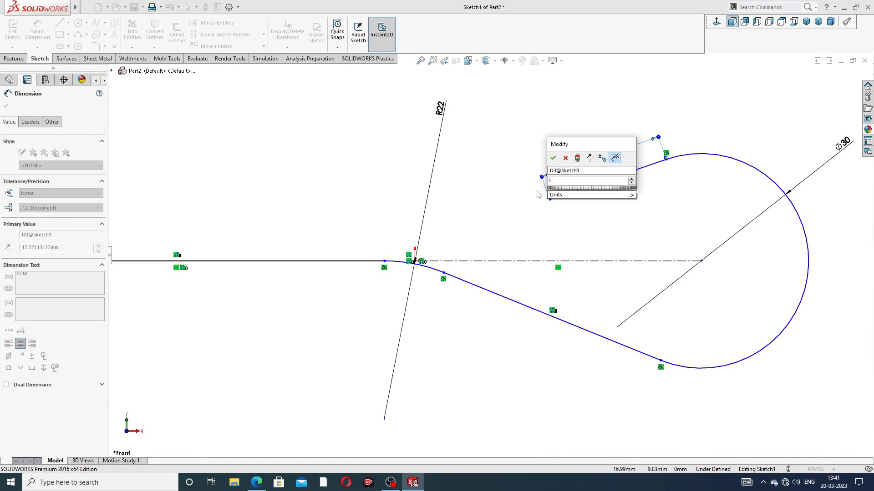
{"action": "key", "text": "Return"}
{"action": "left_click", "coordinate": [539, 192]}
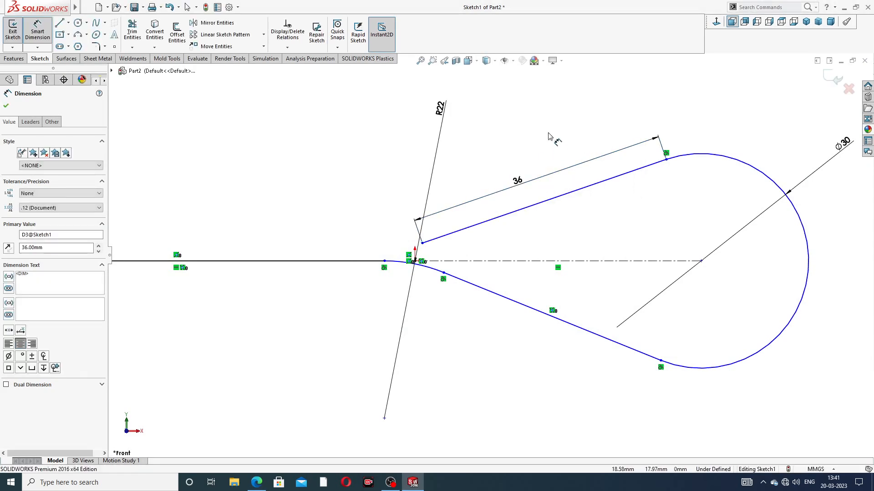
Dimension the horizontal distance from the fillet's start point on the straight line to the hook arc's centre as 76 mm
{"action": "scroll", "coordinate": [521, 224], "scroll_direction": "up", "scroll_amount": 1}
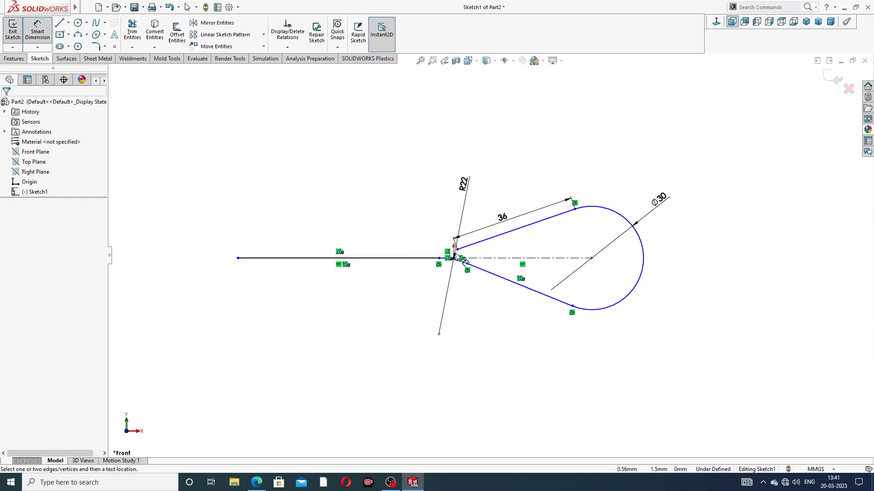
{"action": "scroll", "coordinate": [453, 275], "scroll_direction": "down", "scroll_amount": 2}
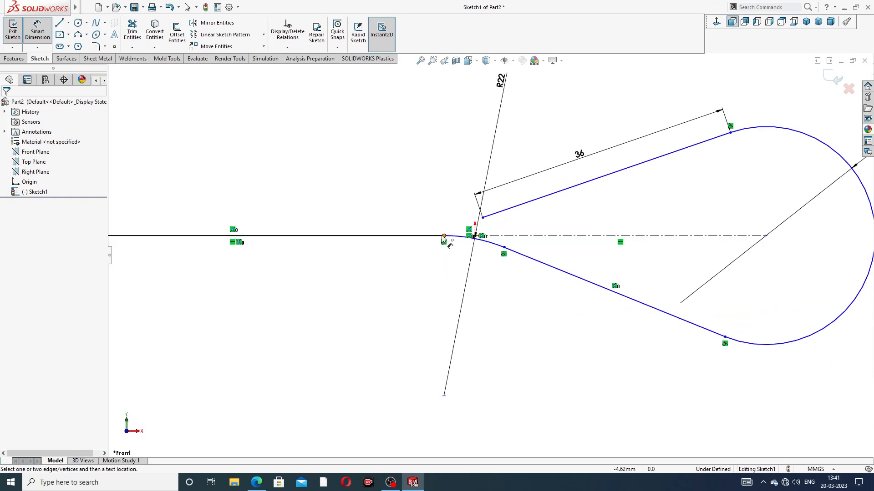
{"action": "left_click", "coordinate": [444, 236]}
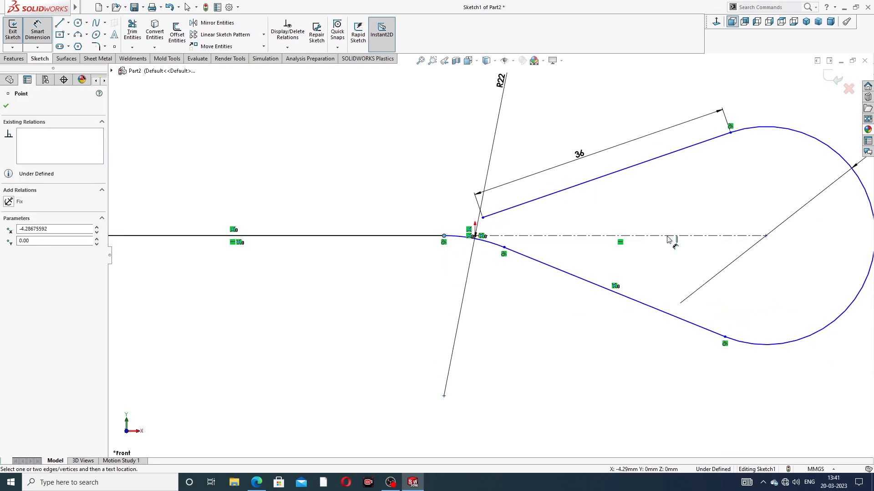
{"action": "left_click", "coordinate": [767, 236]}
{"action": "left_click", "coordinate": [599, 351]}
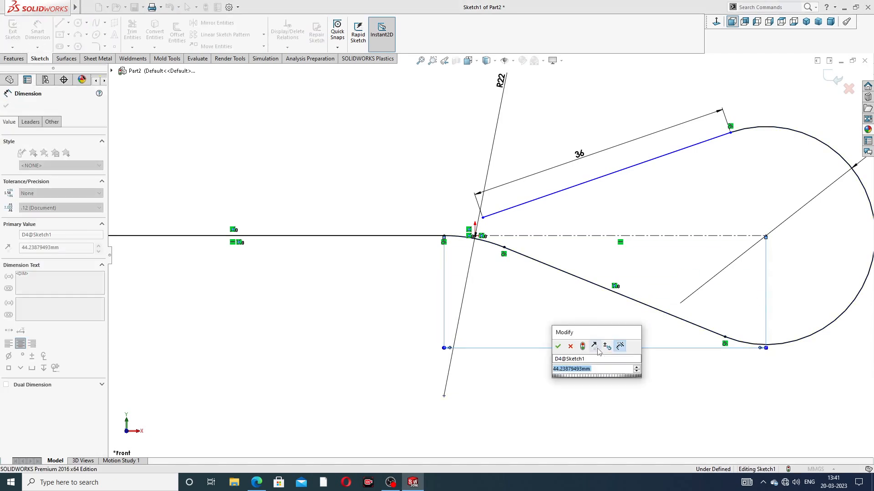
{"action": "type", "text": "76"}
{"action": "key", "text": "Return"}
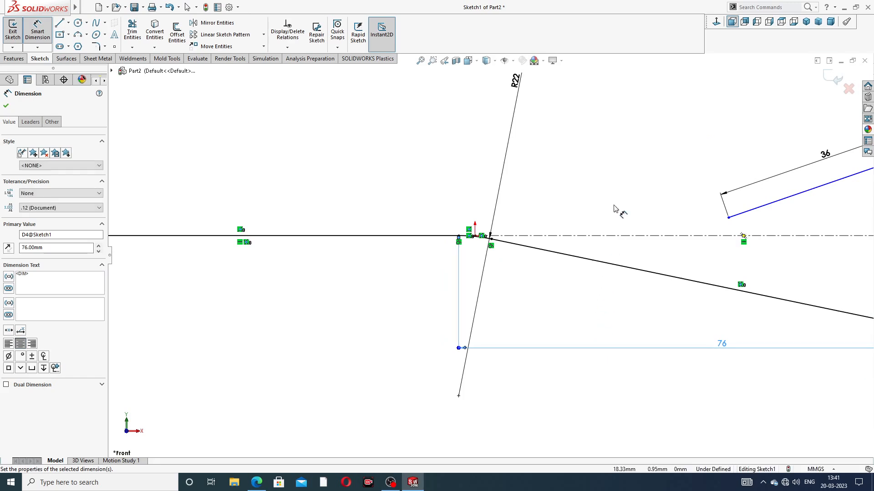
{"action": "left_click", "coordinate": [623, 186]}
{"action": "key", "text": "f"}
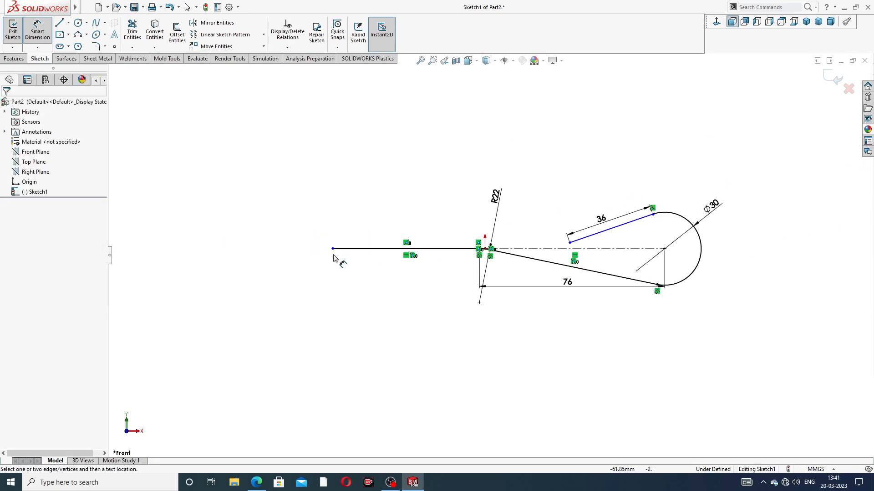
Dimension the overall length from the straight line's free end to the hook arc's centre as 286 mm
{"action": "left_click", "coordinate": [333, 249]}
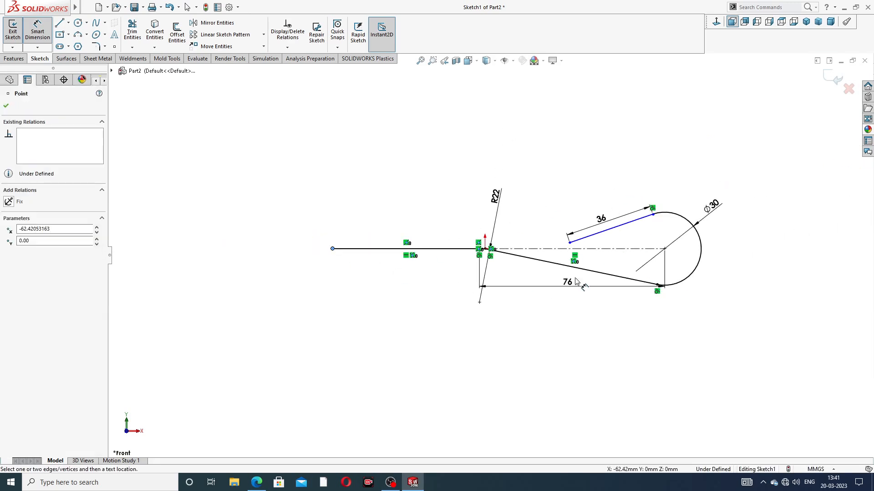
{"action": "left_click", "coordinate": [665, 251]}
{"action": "left_click", "coordinate": [494, 336]}
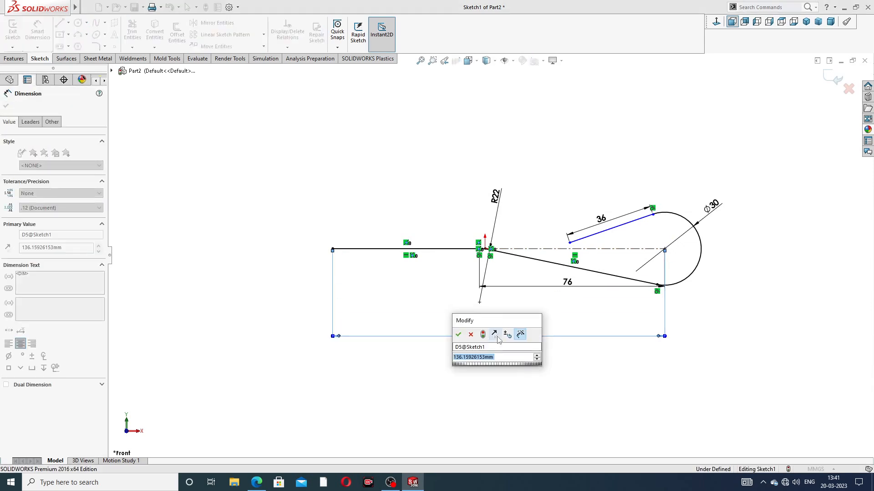
{"action": "type", "text": "28"}
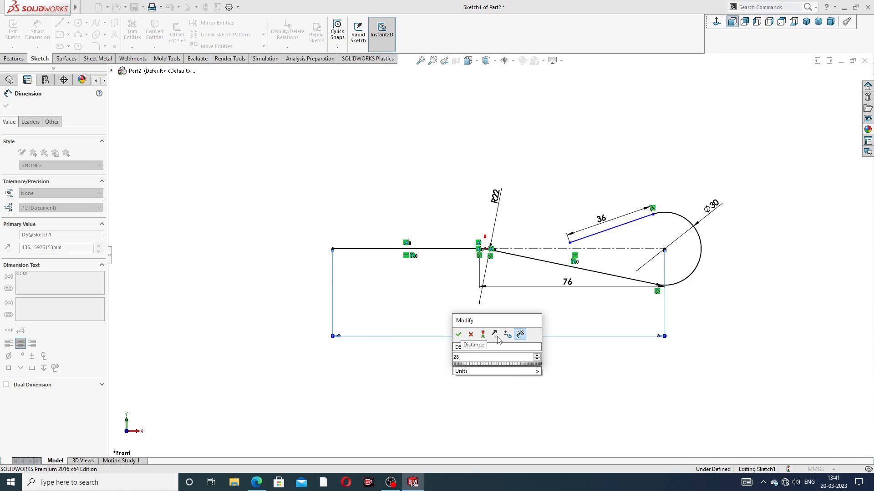
{"action": "type", "text": "6"}
{"action": "key", "text": "Return"}
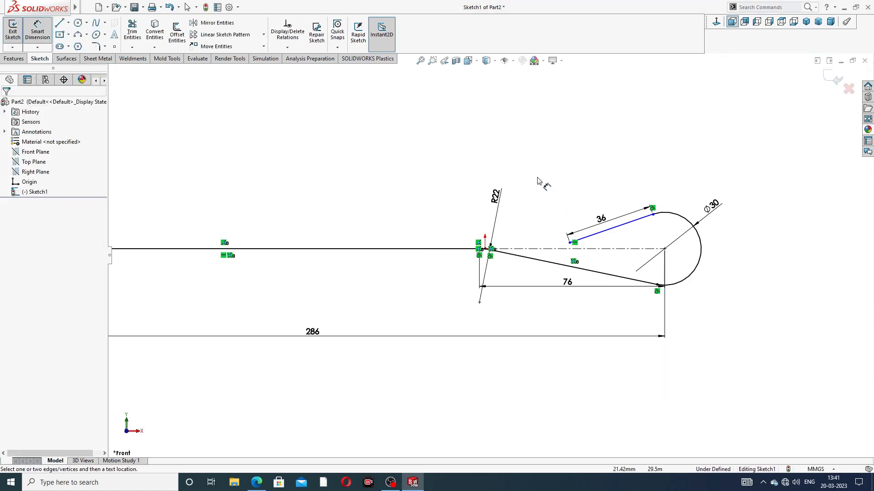
{"action": "key", "text": "z"}
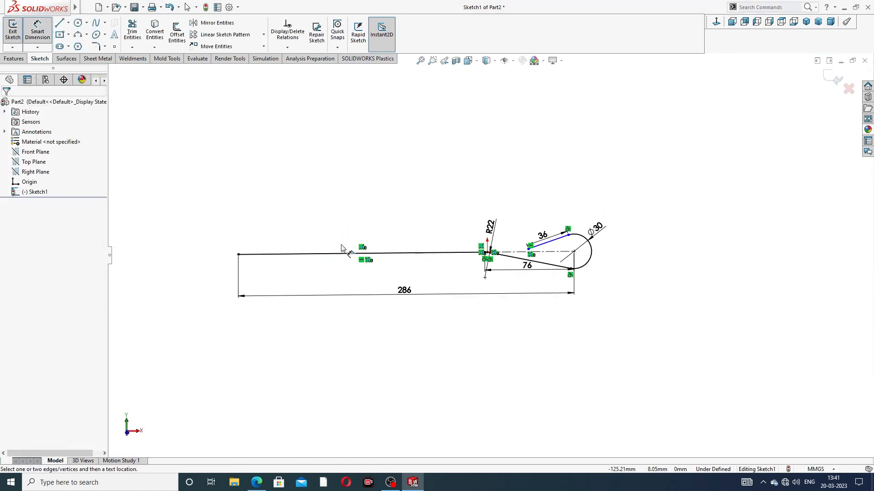
Check the hook's size in the reference PDF and set the hook arc's diameter to 60 mm
{"action": "left_click", "coordinate": [261, 483]}
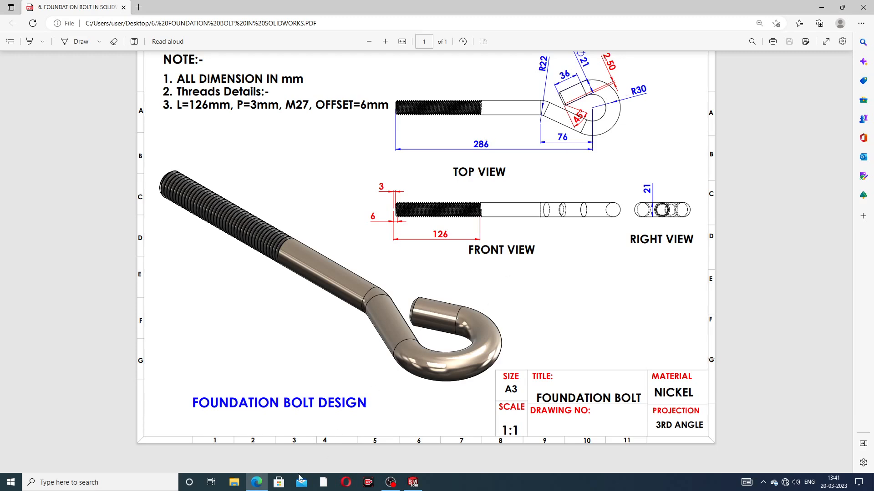
{"action": "key", "text": "alt+Tab"}
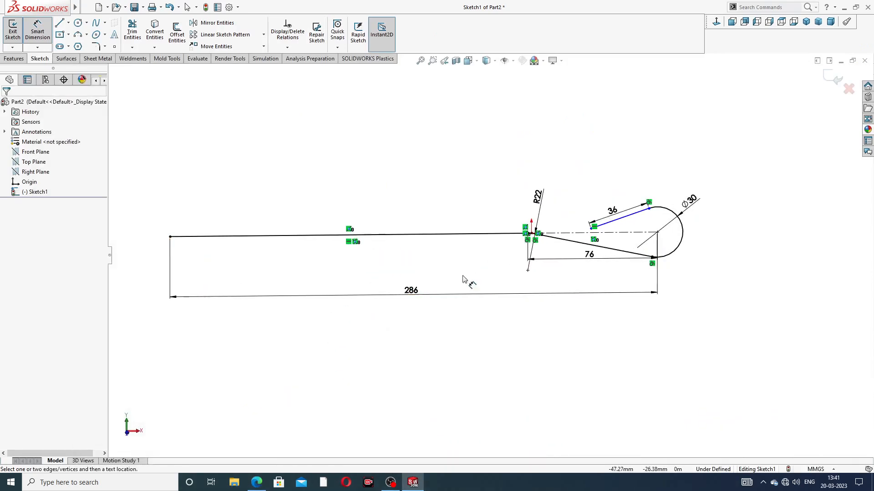
{"action": "scroll", "coordinate": [581, 228], "scroll_direction": "down", "scroll_amount": 2}
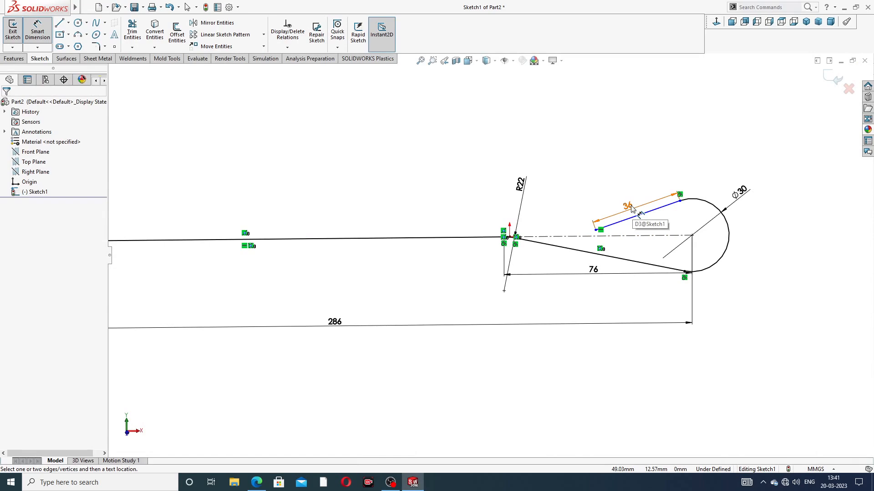
{"action": "left_click", "coordinate": [605, 231]}
{"action": "scroll", "coordinate": [546, 242], "scroll_direction": "down", "scroll_amount": 2}
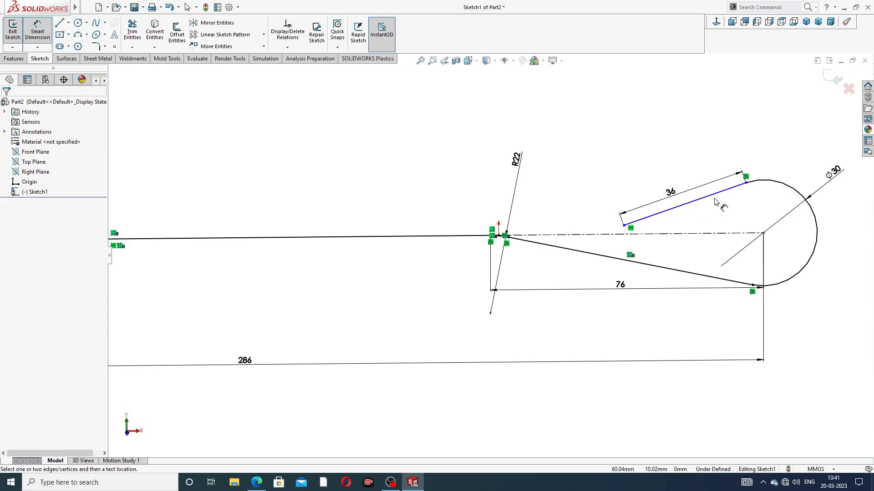
{"action": "scroll", "coordinate": [489, 256], "scroll_direction": "up", "scroll_amount": 3}
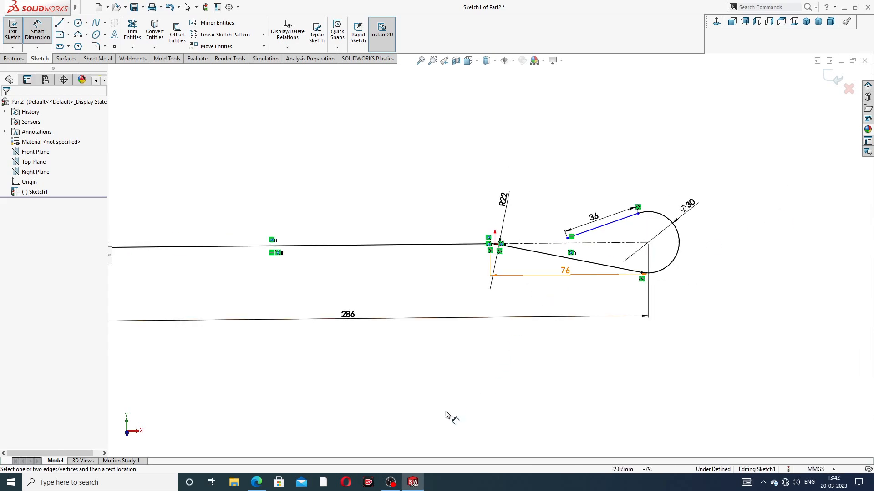
{"action": "double_click", "coordinate": [690, 204]}
{"action": "type", "text": "60"}
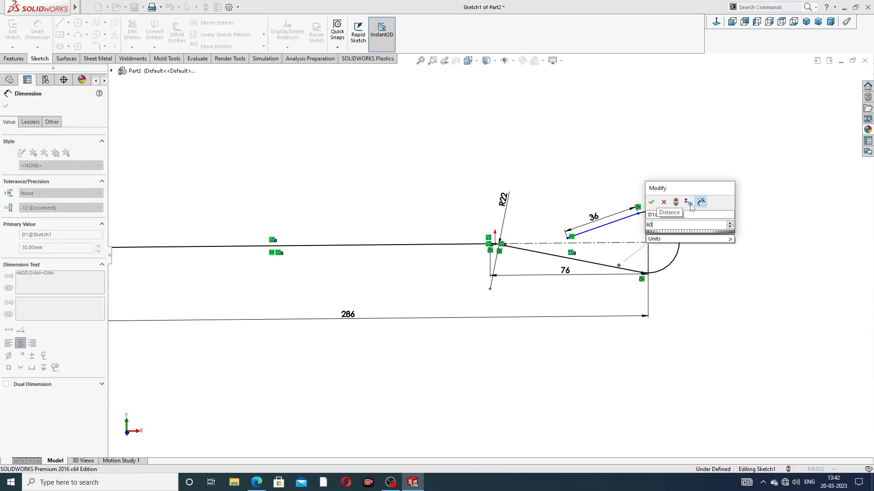
{"action": "key", "text": "Return"}
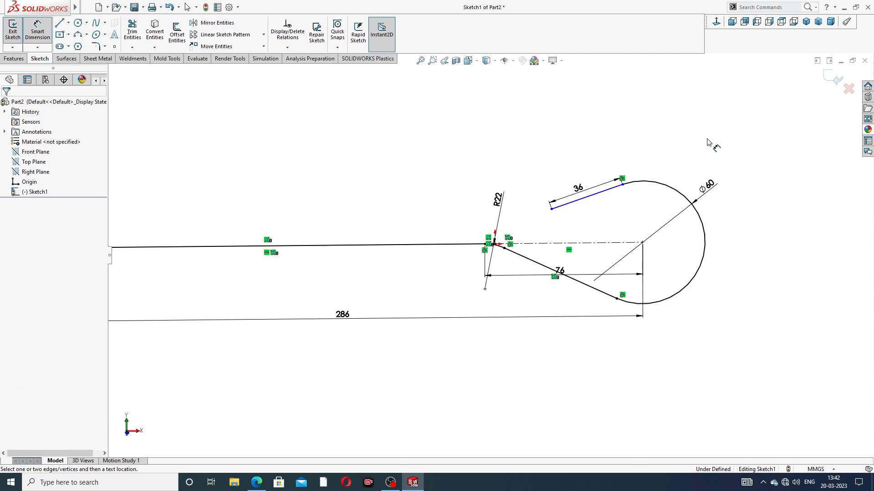
Recheck the reference PDF and delete the tangent relation between the 36 mm line and the hook arc
{"action": "left_click", "coordinate": [260, 483]}
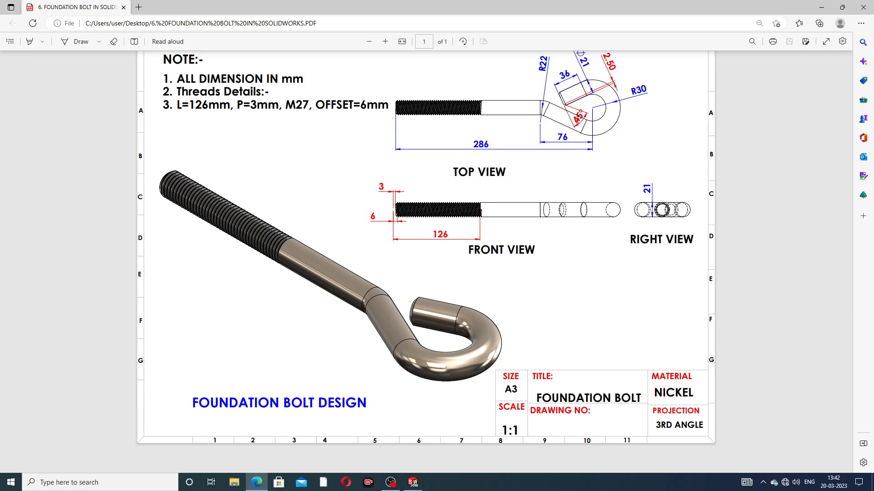
{"action": "left_click", "coordinate": [257, 483]}
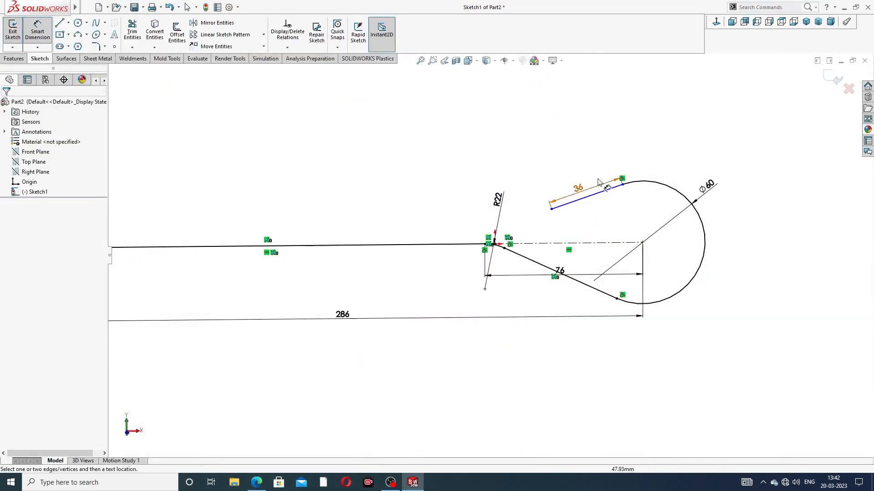
{"action": "right_click", "coordinate": [635, 156]}
{"action": "left_click", "coordinate": [658, 135]}
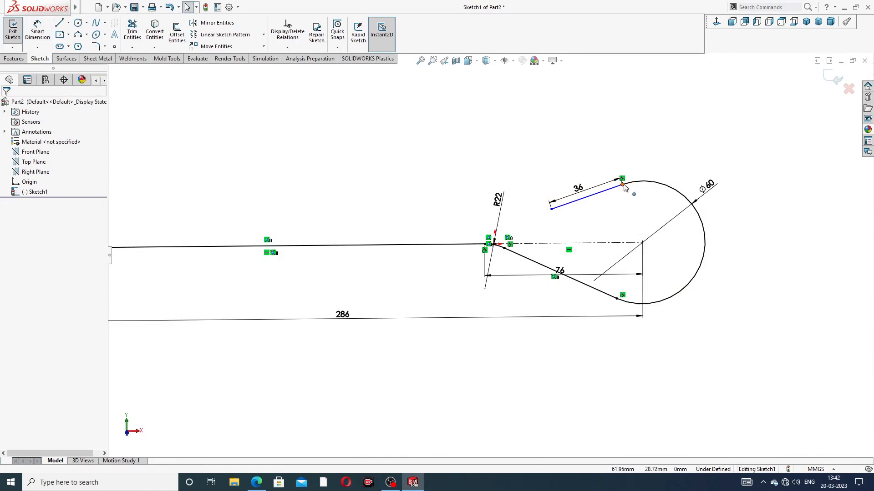
{"action": "left_click", "coordinate": [623, 184]}
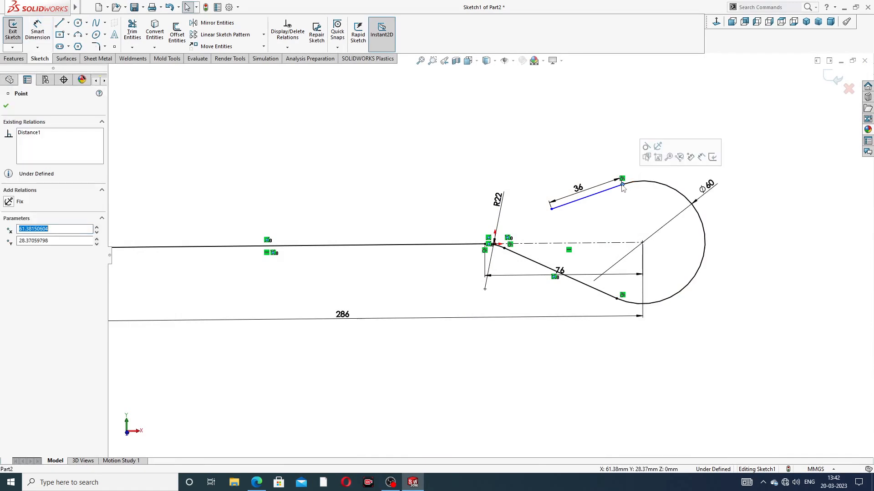
{"action": "left_click", "coordinate": [602, 146]}
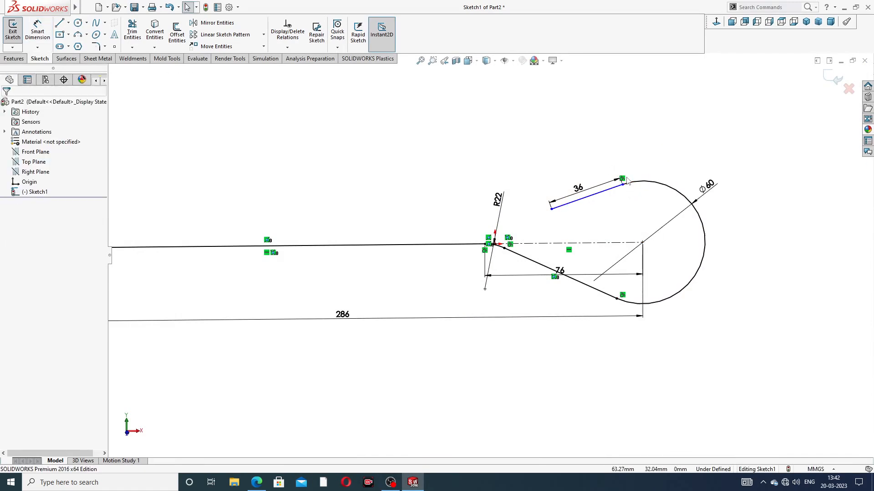
{"action": "scroll", "coordinate": [637, 185], "scroll_direction": "down", "scroll_amount": 3}
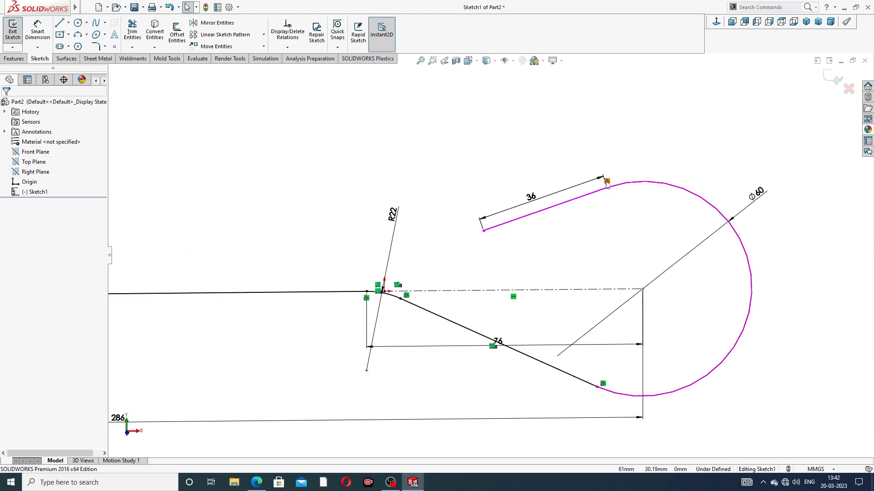
{"action": "left_click", "coordinate": [607, 182]}
{"action": "left_click", "coordinate": [607, 182]}
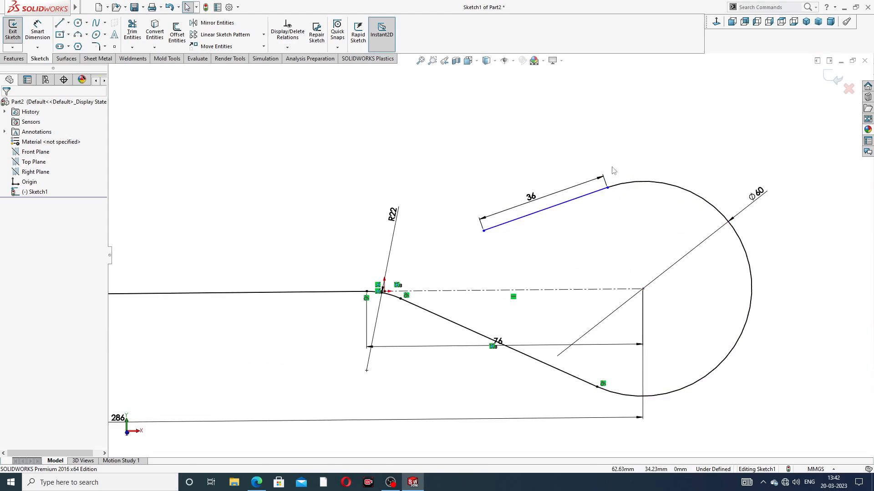
Add a tangent relation between the 36 mm end line and the hook arc
{"action": "scroll", "coordinate": [606, 193], "scroll_direction": "down", "scroll_amount": 3}
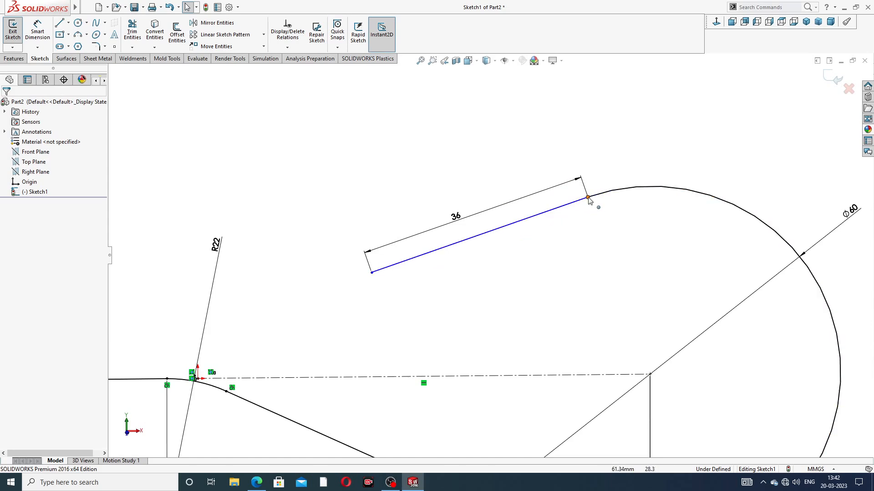
{"action": "left_click", "coordinate": [587, 198]}
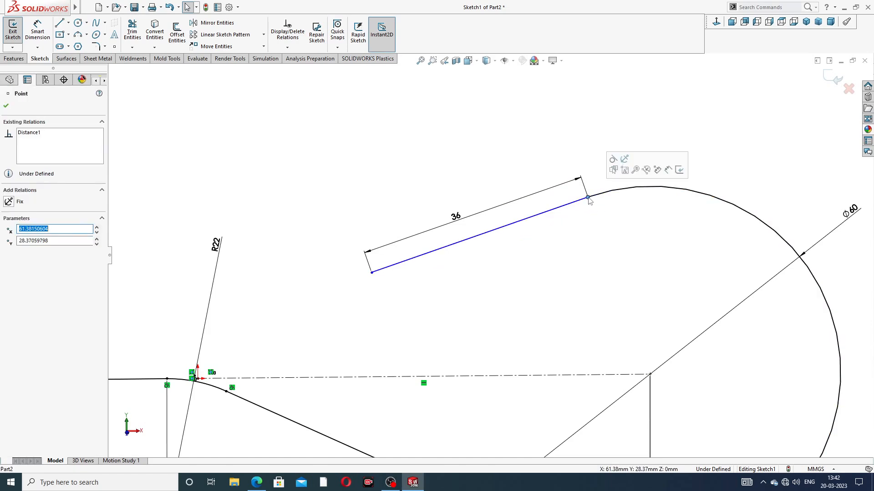
{"action": "left_click", "coordinate": [613, 189], "text": "ctrl"}
{"action": "left_click", "coordinate": [604, 146]}
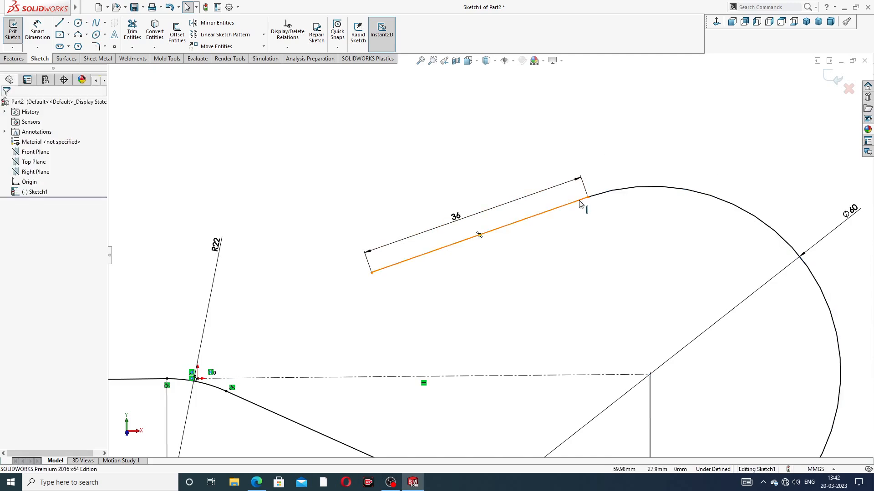
{"action": "left_click", "coordinate": [580, 200]}
{"action": "left_click", "coordinate": [600, 194], "text": "ctrl"}
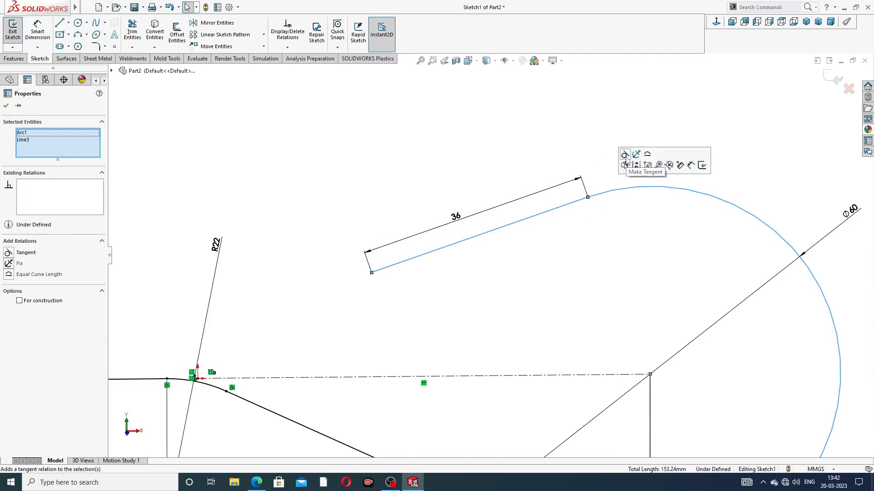
{"action": "left_click", "coordinate": [571, 164]}
{"action": "scroll", "coordinate": [669, 215], "scroll_direction": "up", "scroll_amount": 5}
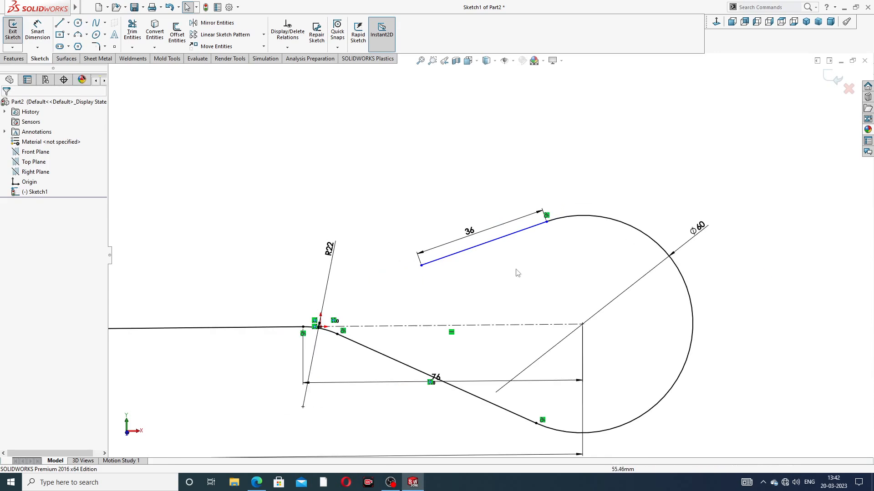
Review the path sketch and move the hook arc's diameter dimension slightly farther outward from the arc
{"action": "scroll", "coordinate": [449, 294], "scroll_direction": "down", "scroll_amount": 3}
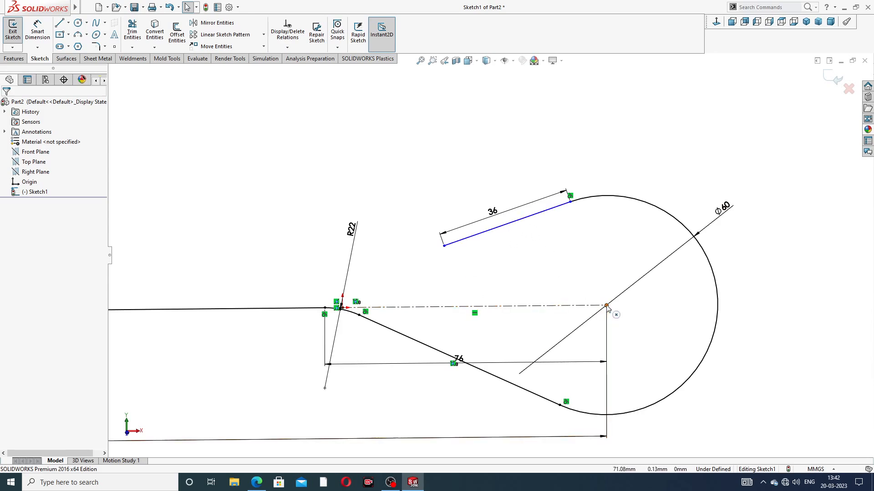
{"action": "scroll", "coordinate": [423, 316], "scroll_direction": "up", "scroll_amount": 8}
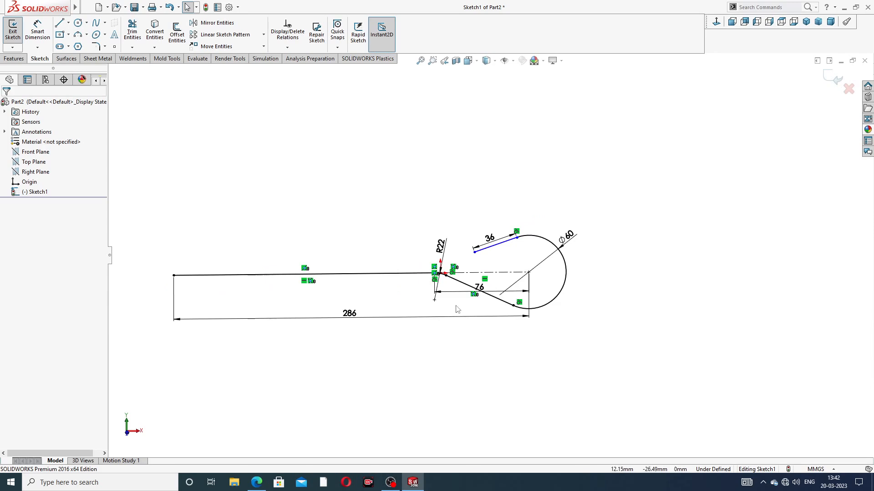
{"action": "scroll", "coordinate": [391, 305], "scroll_direction": "down", "scroll_amount": 2}
{"action": "scroll", "coordinate": [364, 273], "scroll_direction": "up", "scroll_amount": 3}
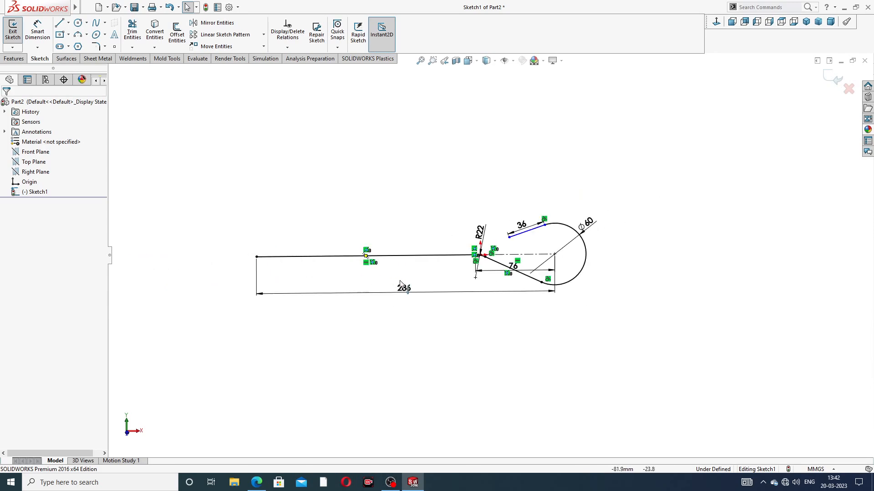
{"action": "left_click", "coordinate": [408, 290]}
{"action": "scroll", "coordinate": [532, 286], "scroll_direction": "down", "scroll_amount": 3}
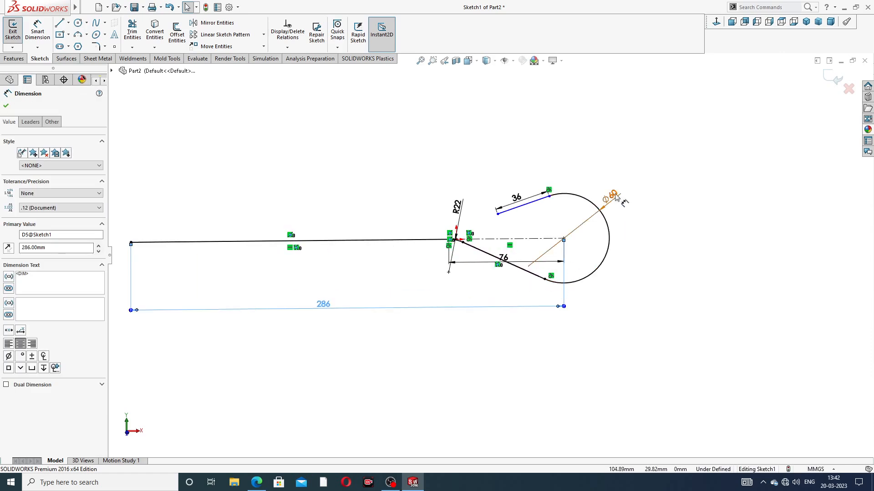
{"action": "left_click_drag", "start_coordinate": [613, 200], "coordinate": [624, 184]}
{"action": "left_click", "coordinate": [623, 227]}
{"action": "scroll", "coordinate": [507, 241], "scroll_direction": "down", "scroll_amount": 5}
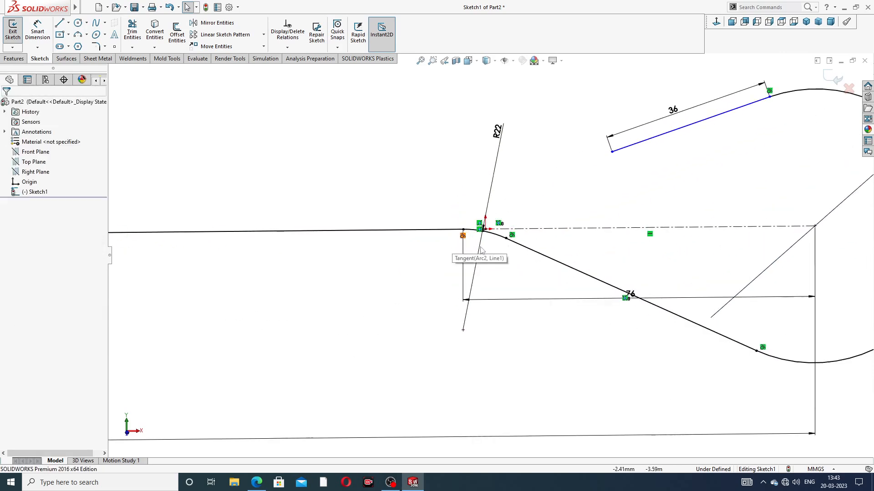
Review the path sketch's relations, compare it with the foundation bolt reference PDF, and close the sketch
{"action": "scroll", "coordinate": [506, 242], "scroll_direction": "down", "scroll_amount": 1}
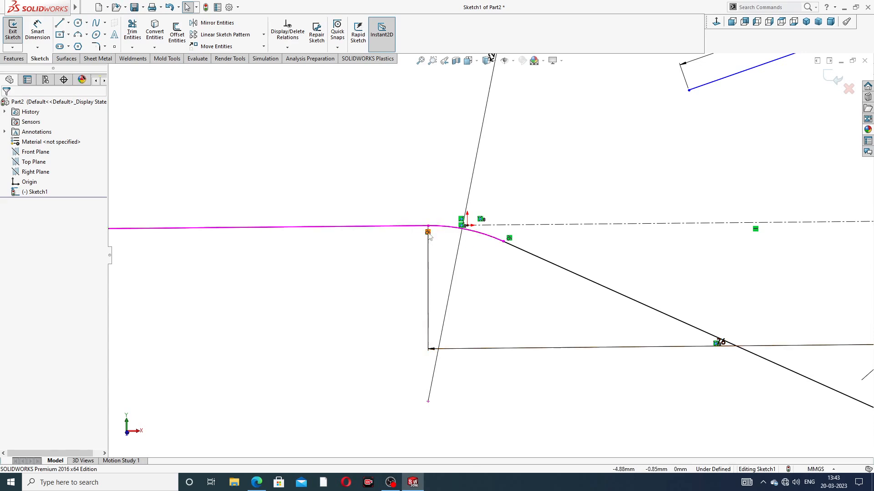
{"action": "scroll", "coordinate": [502, 255], "scroll_direction": "up", "scroll_amount": 5}
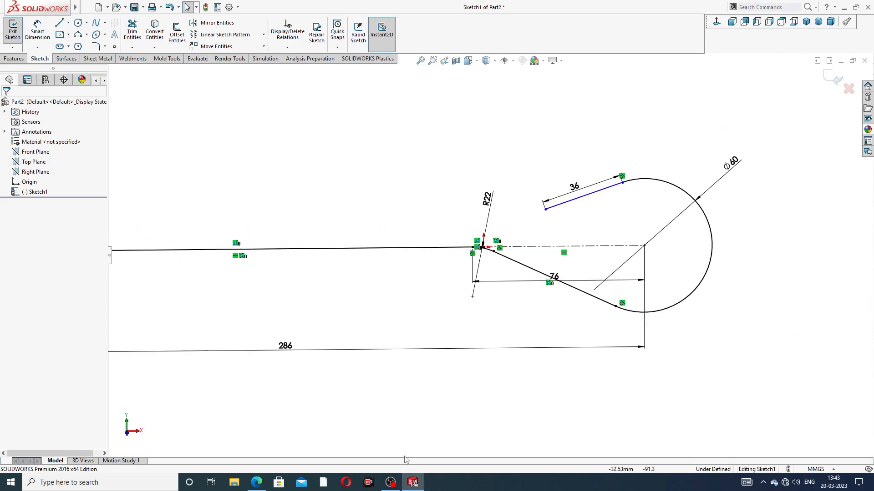
{"action": "left_click", "coordinate": [257, 482]}
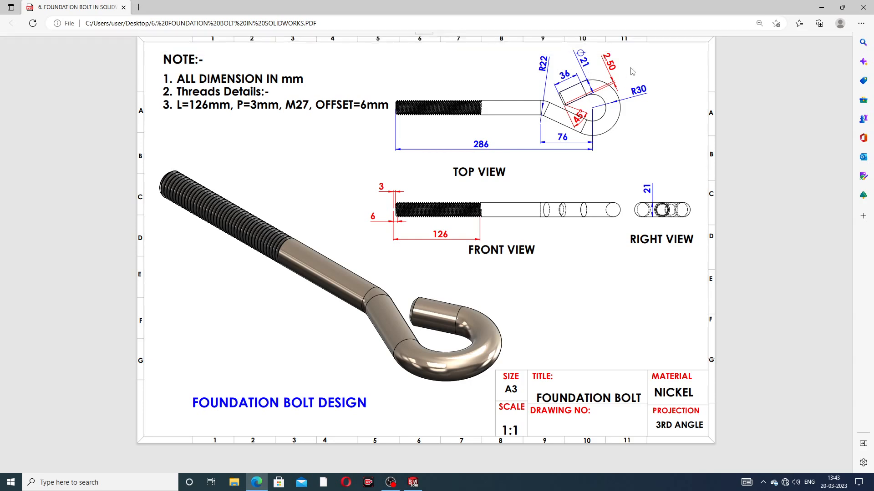
{"action": "left_click", "coordinate": [254, 484]}
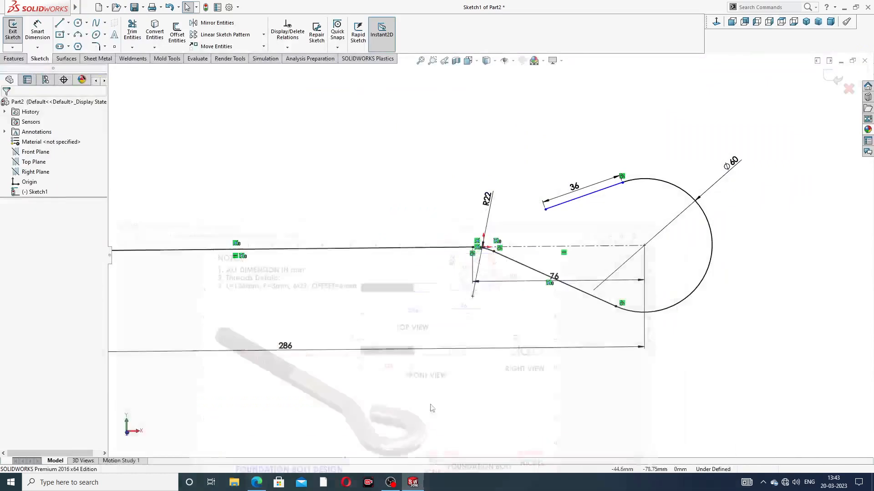
{"action": "left_click", "coordinate": [832, 79]}
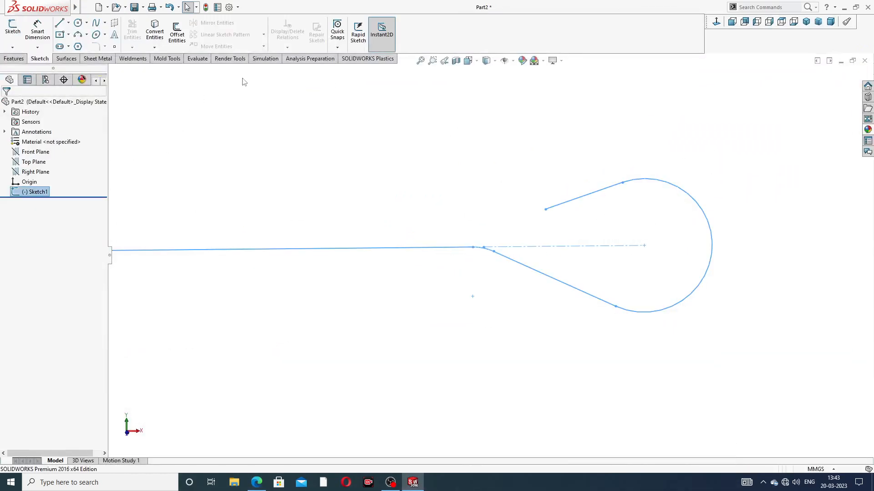
Create a reference plane through the free endpoint of the hook's 36 mm end line, perpendicular to that line
{"action": "left_click", "coordinate": [13, 59]}
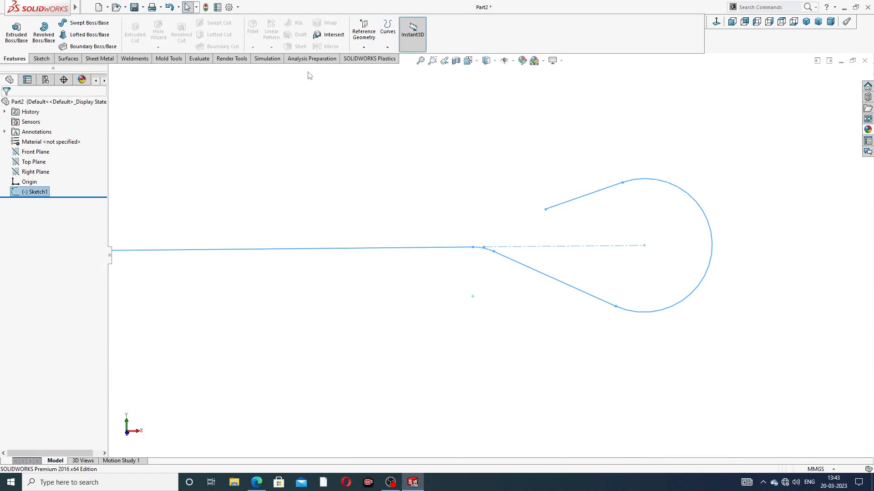
{"action": "left_click", "coordinate": [364, 33]}
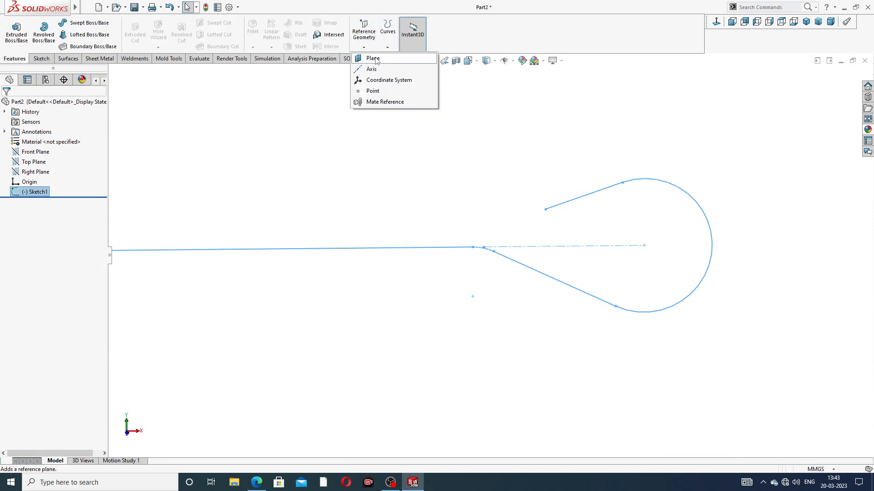
{"action": "left_click", "coordinate": [373, 58]}
{"action": "scroll", "coordinate": [553, 230], "scroll_direction": "down", "scroll_amount": 2}
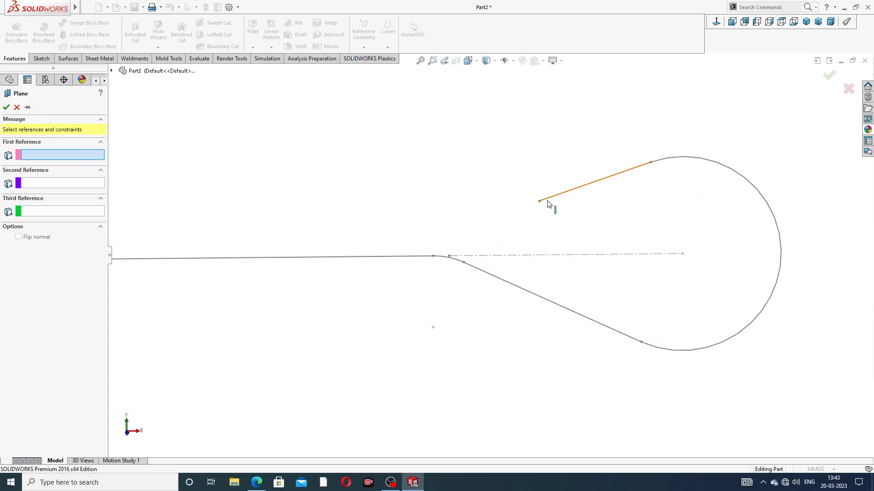
{"action": "left_click", "coordinate": [538, 202]}
{"action": "left_click", "coordinate": [564, 192]}
{"action": "scroll", "coordinate": [559, 208], "scroll_direction": "up", "scroll_amount": 2}
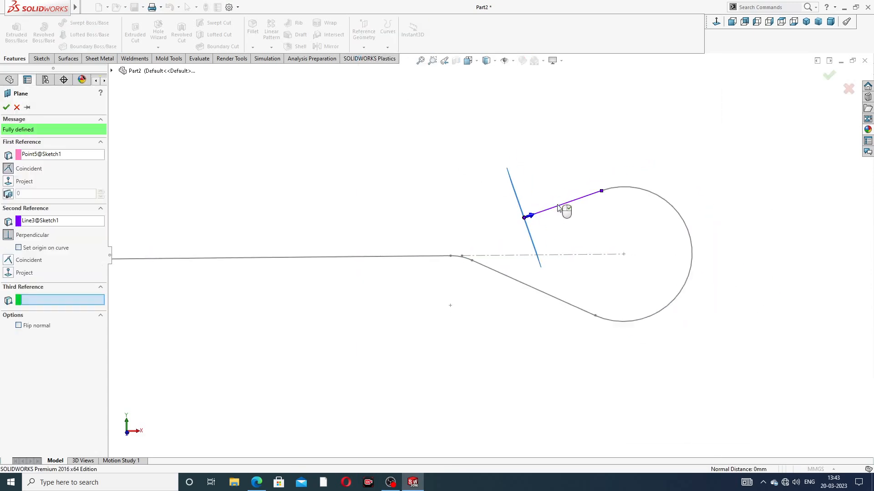
{"action": "middle_click_drag", "start_coordinate": [547, 220], "coordinate": [574, 205]}
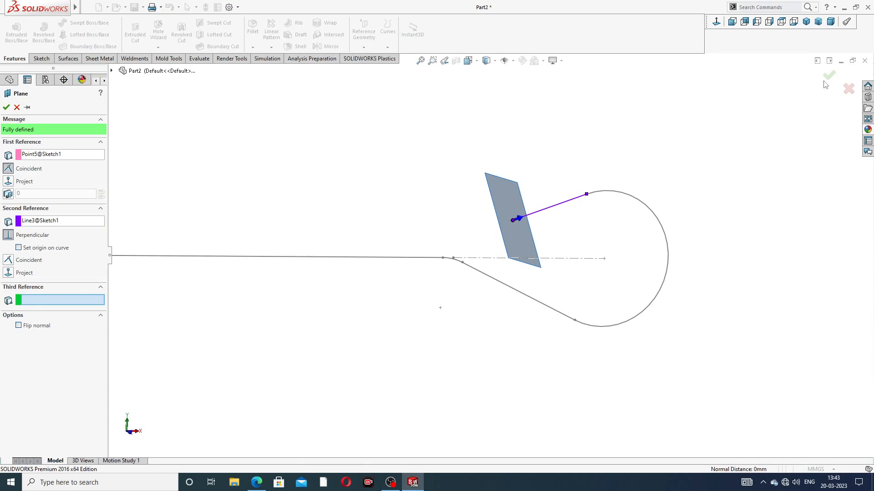
{"action": "left_click", "coordinate": [829, 76]}
Start a new sketch on the reference plane at the hook's free end and view it face-on
{"action": "left_click", "coordinate": [526, 204]}
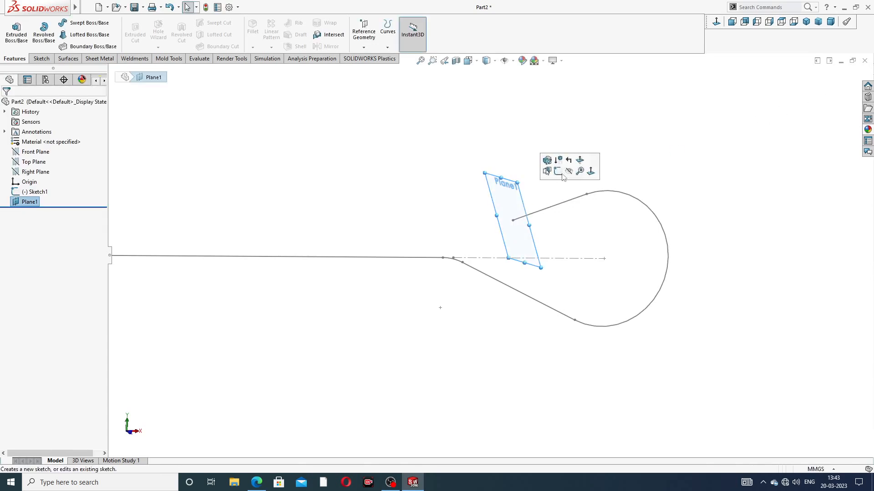
{"action": "left_click", "coordinate": [559, 172]}
{"action": "left_click", "coordinate": [717, 21]}
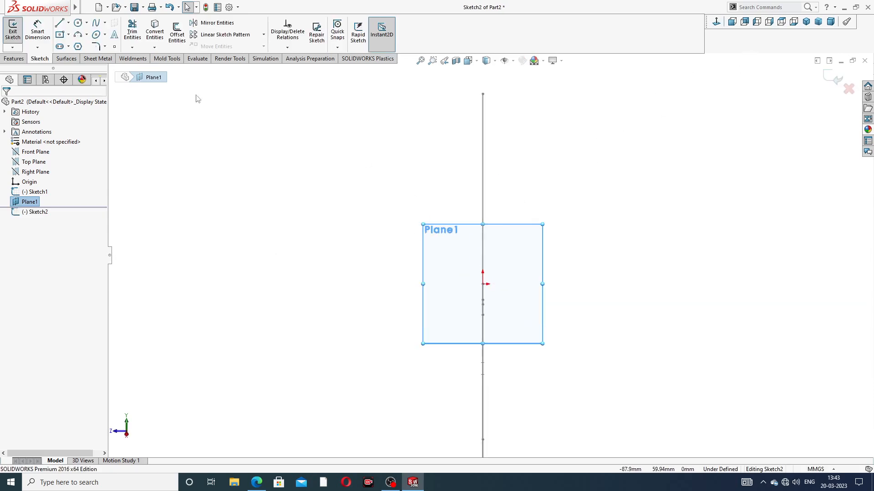
{"action": "left_click", "coordinate": [78, 23]}
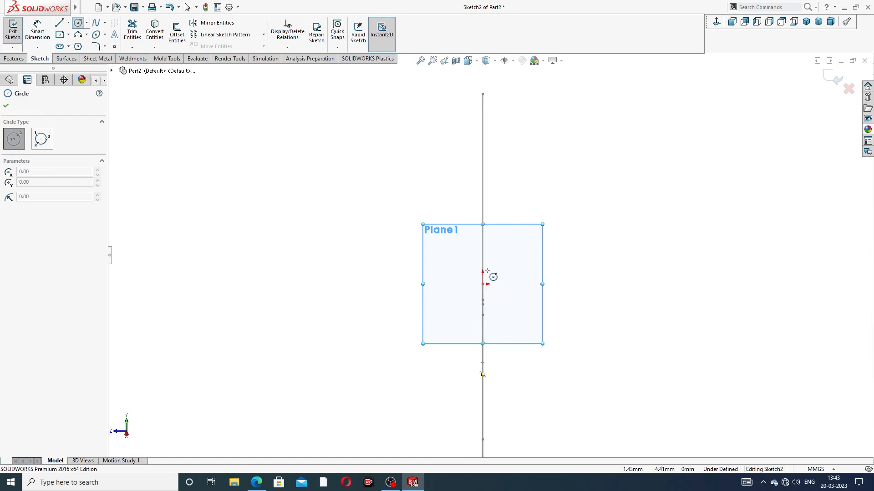
{"action": "right_click", "coordinate": [661, 135]}
{"action": "left_click", "coordinate": [685, 144]}
Sketch a circle about 19 mm in diameter centred on the free endpoint of the hook path
{"action": "middle_click_drag", "start_coordinate": [609, 246], "coordinate": [583, 247]}
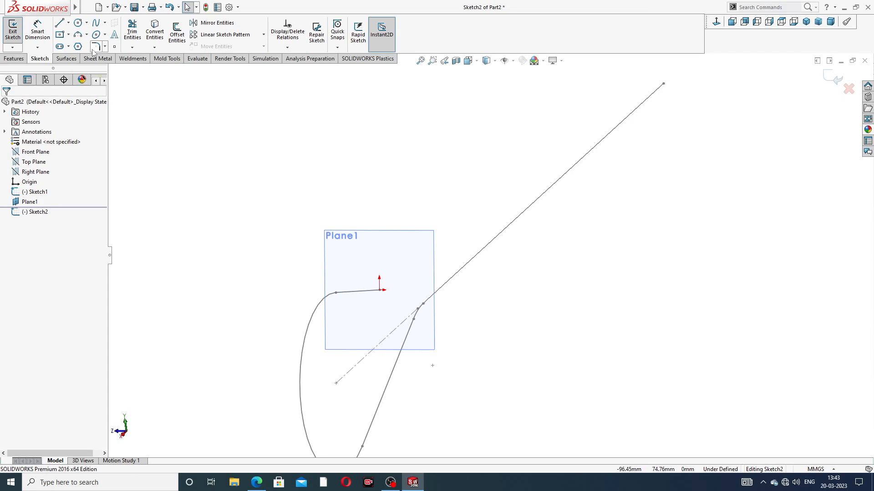
{"action": "left_click", "coordinate": [78, 23]}
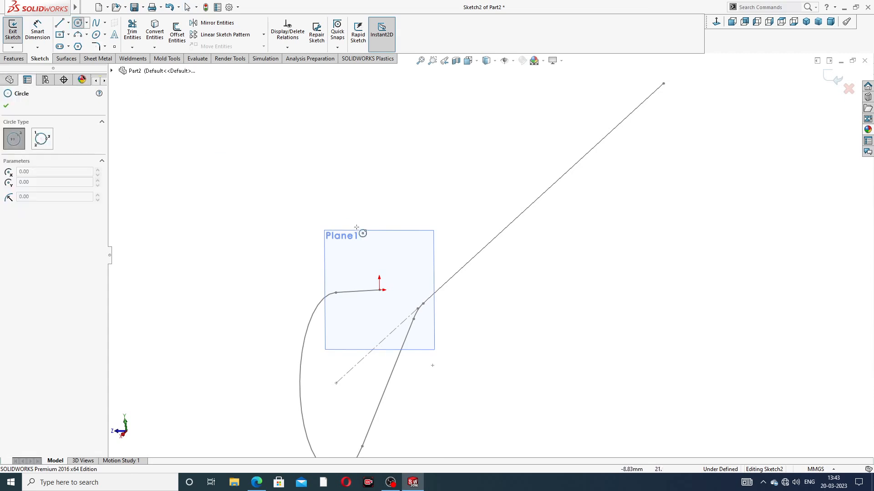
{"action": "left_click", "coordinate": [379, 290]}
{"action": "left_click", "coordinate": [383, 262]}
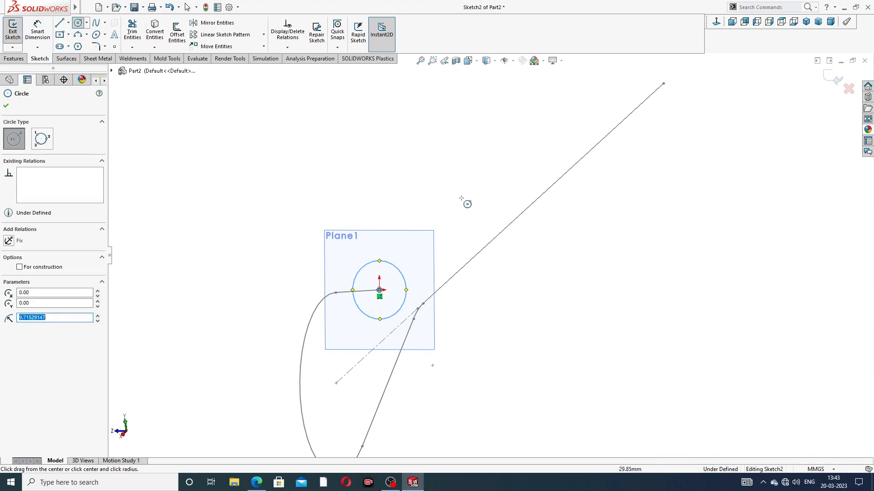
{"action": "right_click", "coordinate": [463, 200]}
{"action": "left_click", "coordinate": [478, 203]}
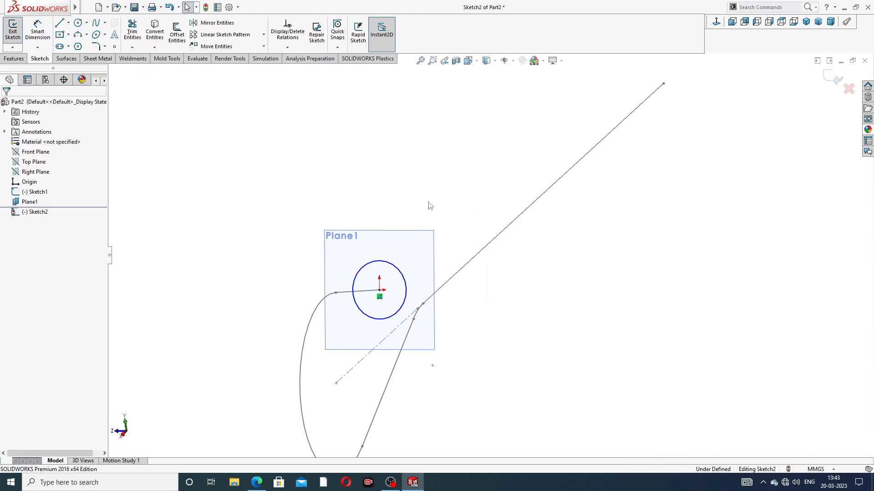
Dimension the profile circle's diameter as 21 mm and close the sketch
{"action": "left_click", "coordinate": [38, 30]}
{"action": "left_click", "coordinate": [393, 267]}
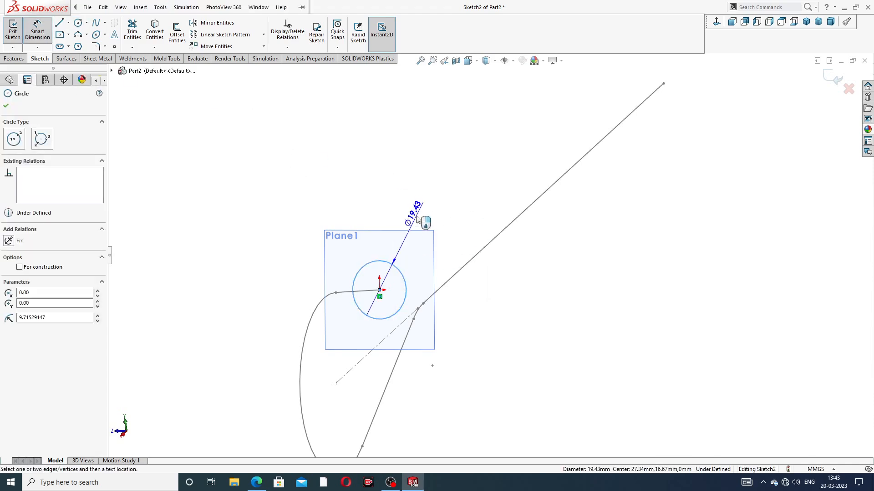
{"action": "left_click", "coordinate": [414, 212]}
{"action": "type", "text": "21"}
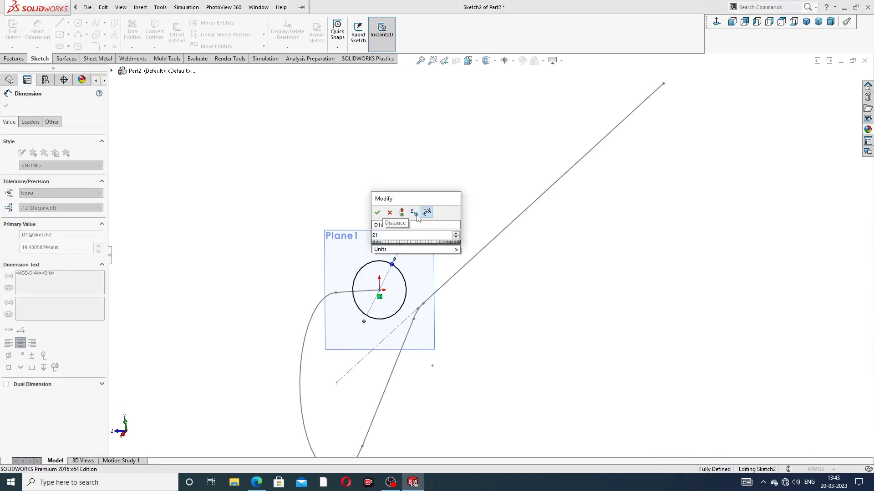
{"action": "key", "text": "Return"}
{"action": "right_click", "coordinate": [473, 192]}
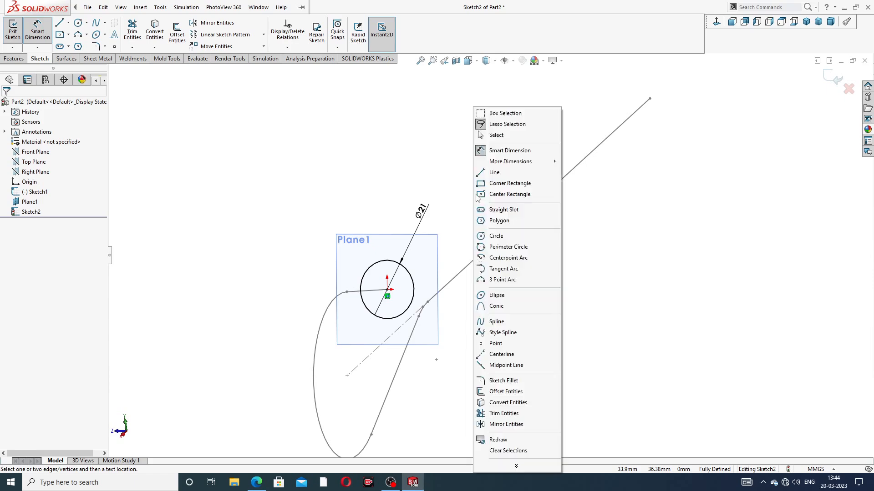
{"action": "left_click", "coordinate": [496, 135]}
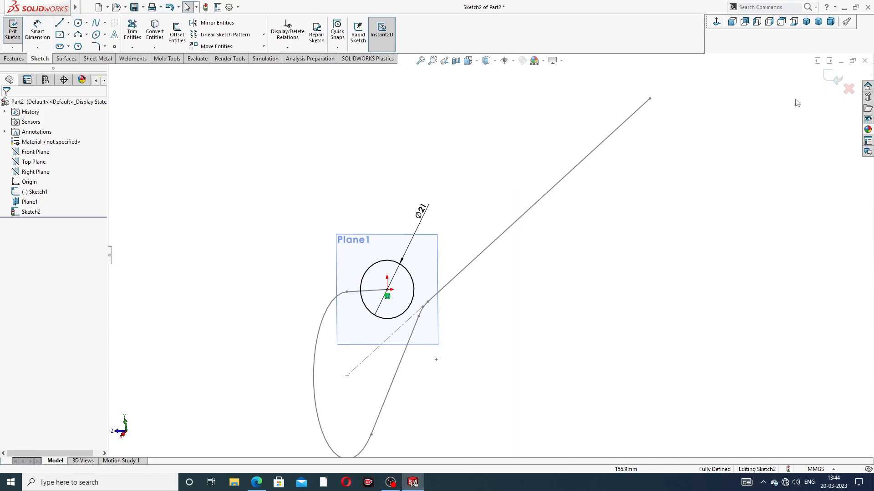
{"action": "left_click", "coordinate": [835, 81]}
Create a swept boss using the 21 mm circle as profile and the hooked path sketch as path
{"action": "mouse_move", "coordinate": [498, 231]}
{"action": "middle_mouse_down"}
{"action": "mouse_move", "coordinate": [478, 197]}
{"action": "mouse_move", "coordinate": [446, 194]}
{"action": "mouse_move", "coordinate": [430, 262]}
{"action": "middle_mouse_up"}
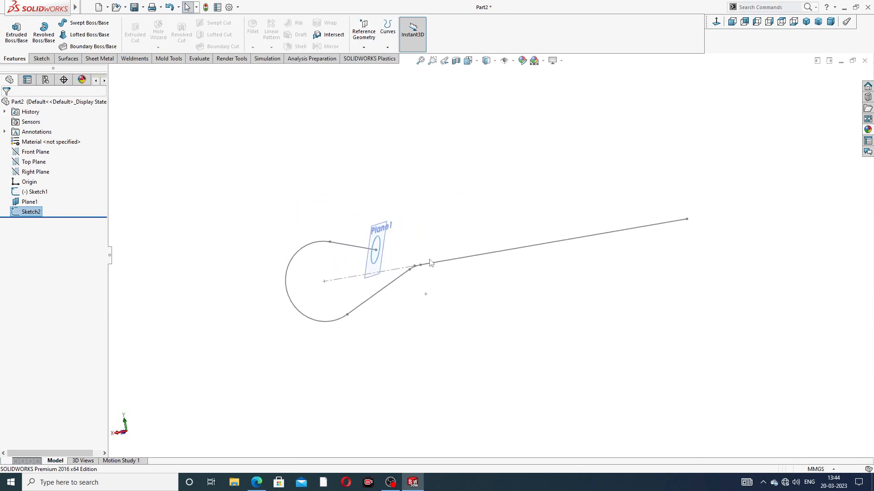
{"action": "scroll", "coordinate": [421, 273], "scroll_direction": "down", "scroll_amount": 5}
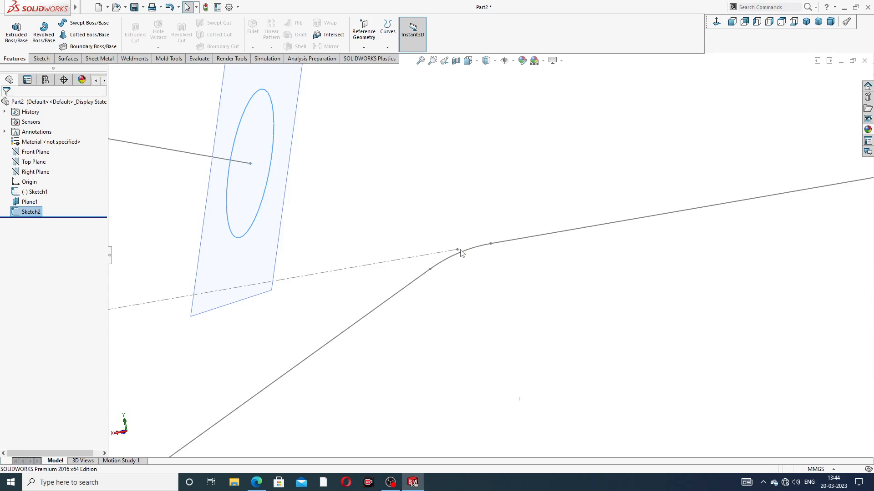
{"action": "scroll", "coordinate": [462, 255], "scroll_direction": "up", "scroll_amount": 6}
{"action": "scroll", "coordinate": [435, 247], "scroll_direction": "up", "scroll_amount": 1}
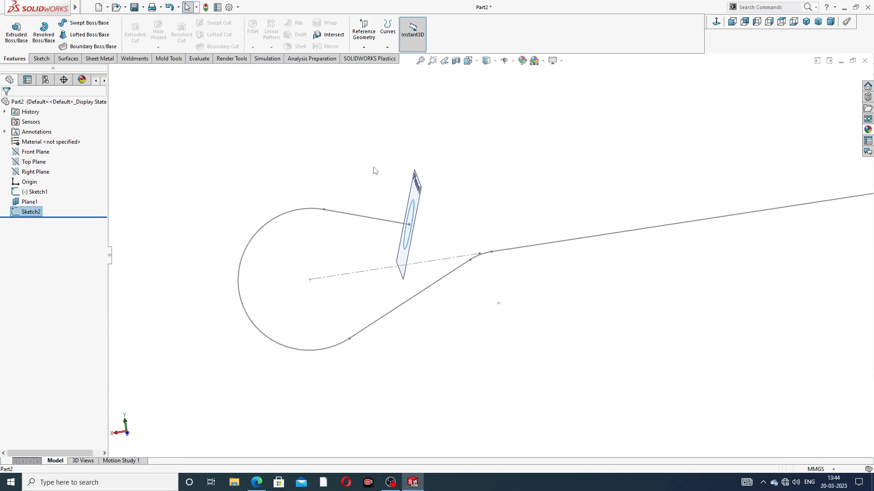
{"action": "left_click", "coordinate": [88, 25]}
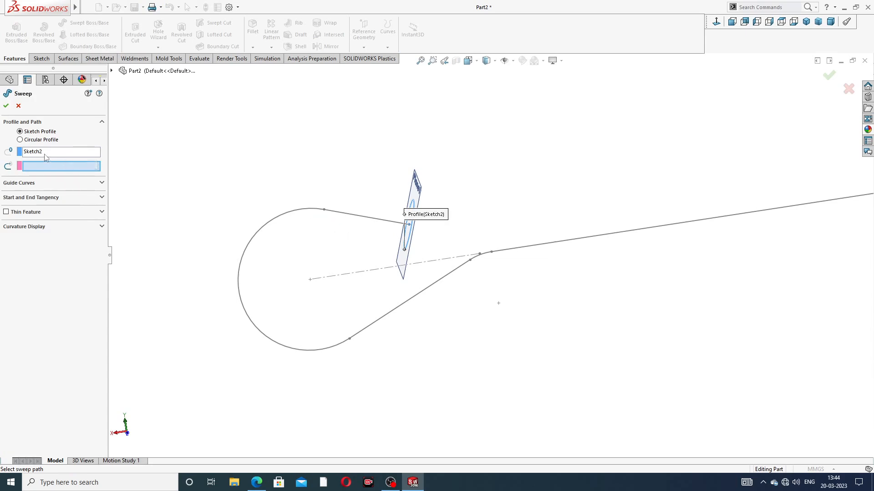
{"action": "left_click", "coordinate": [343, 218]}
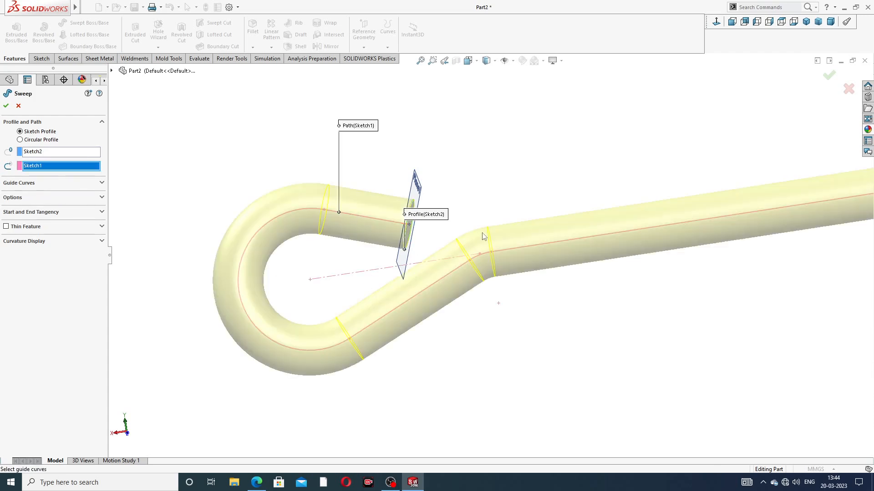
{"action": "scroll", "coordinate": [537, 267], "scroll_direction": "up", "scroll_amount": 3}
{"action": "middle_click_drag", "start_coordinate": [538, 267], "coordinate": [537, 272]}
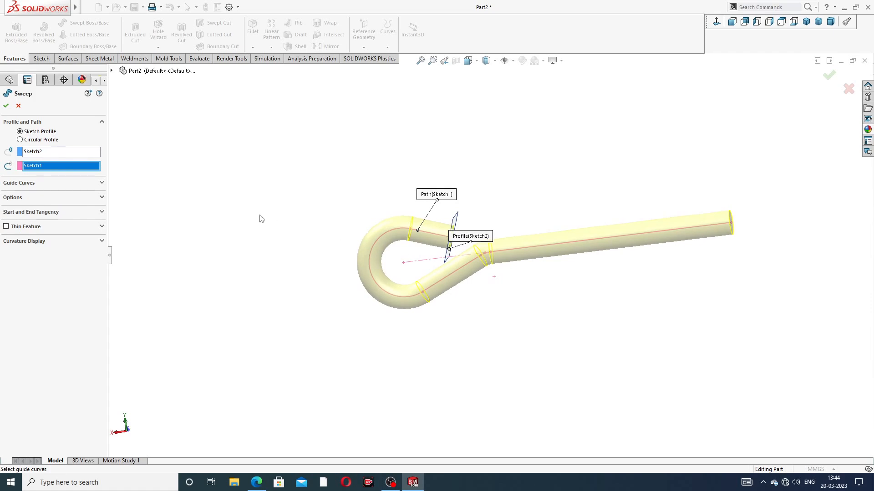
{"action": "left_click", "coordinate": [6, 106]}
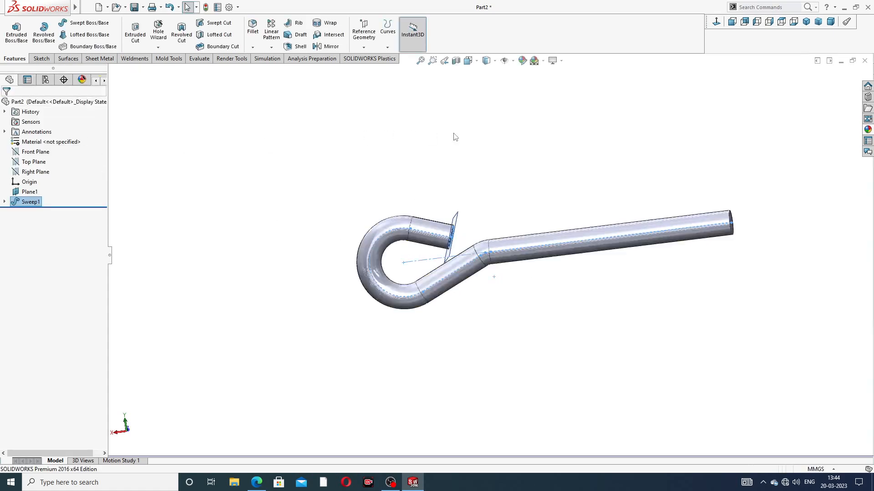
{"action": "left_click", "coordinate": [500, 227]}
Hide the reference plane at the free end of the hook
{"action": "middle_click_drag", "start_coordinate": [511, 267], "coordinate": [346, 314]}
{"action": "scroll", "coordinate": [642, 242], "scroll_direction": "down", "scroll_amount": 3}
{"action": "scroll", "coordinate": [642, 242], "scroll_direction": "down", "scroll_amount": 2}
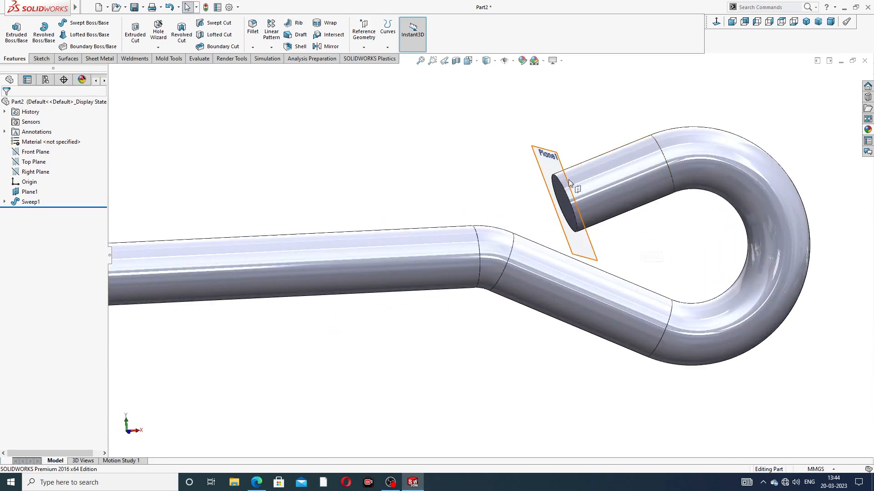
{"action": "left_click", "coordinate": [572, 186]}
{"action": "left_click", "coordinate": [614, 151]}
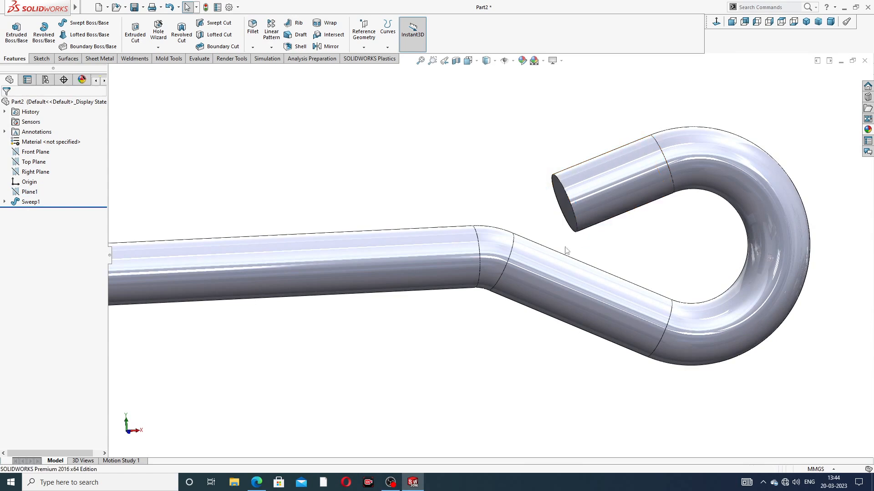
Chamfer the circular edges at both ends of the hooked rod with a 2.5 mm distance at 45 degrees
{"action": "scroll", "coordinate": [553, 258], "scroll_direction": "up", "scroll_amount": 3}
{"action": "scroll", "coordinate": [474, 230], "scroll_direction": "up", "scroll_amount": 2}
{"action": "middle_click_drag", "start_coordinate": [419, 241], "coordinate": [394, 207]}
{"action": "scroll", "coordinate": [332, 265], "scroll_direction": "down", "scroll_amount": 1}
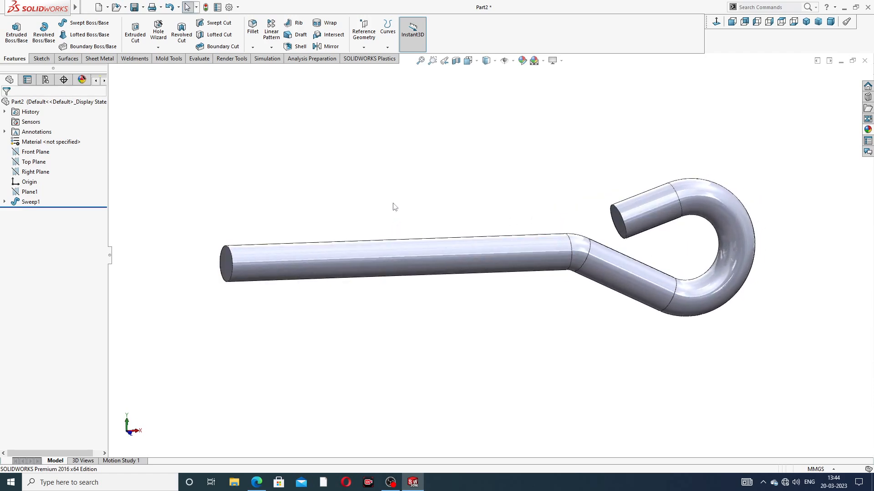
{"action": "left_click", "coordinate": [261, 479]}
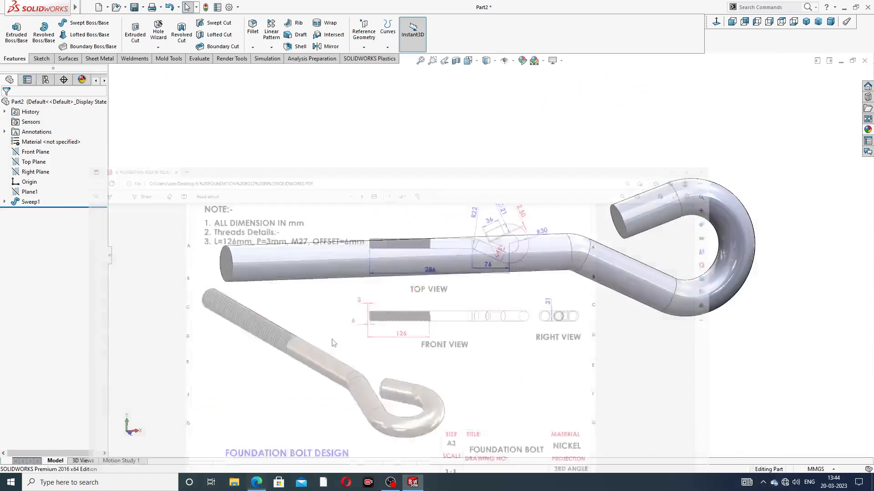
{"action": "left_click", "coordinate": [256, 483]}
{"action": "left_click", "coordinate": [253, 47]}
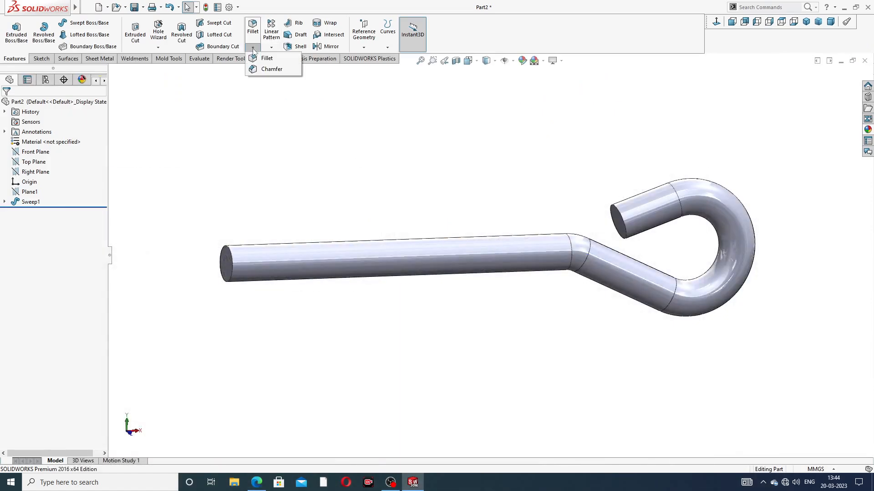
{"action": "left_click", "coordinate": [271, 69]}
{"action": "scroll", "coordinate": [268, 228], "scroll_direction": "down", "scroll_amount": 2}
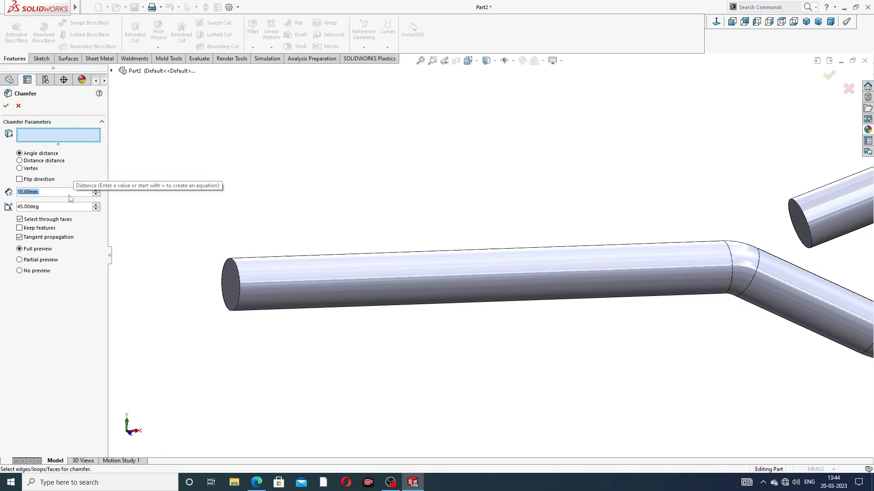
{"action": "type", "text": "2.5"}
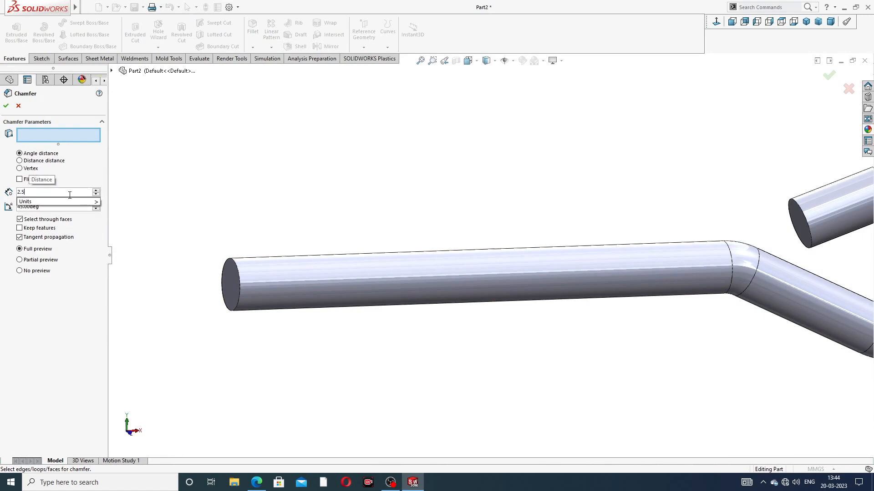
{"action": "key", "text": "Return"}
{"action": "scroll", "coordinate": [239, 273], "scroll_direction": "down", "scroll_amount": 1}
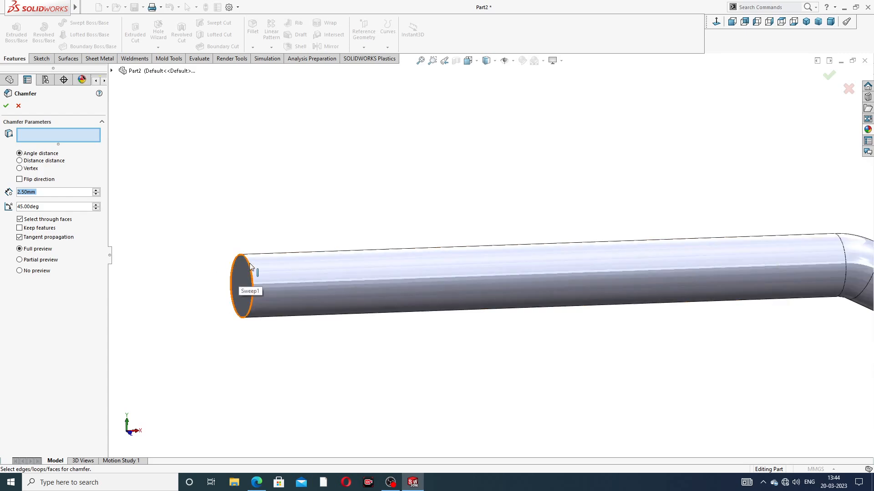
{"action": "left_click", "coordinate": [239, 273]}
{"action": "scroll", "coordinate": [507, 259], "scroll_direction": "up", "scroll_amount": 3}
{"action": "scroll", "coordinate": [709, 234], "scroll_direction": "down", "scroll_amount": 2}
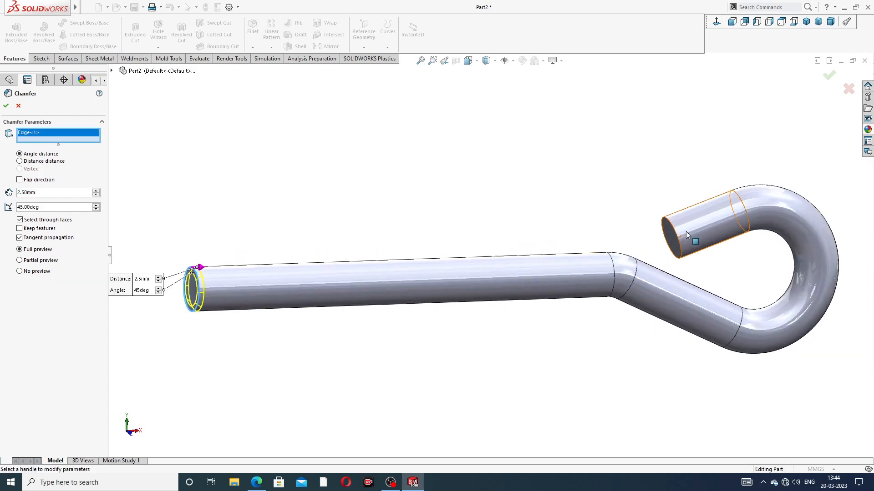
{"action": "left_click", "coordinate": [671, 223]}
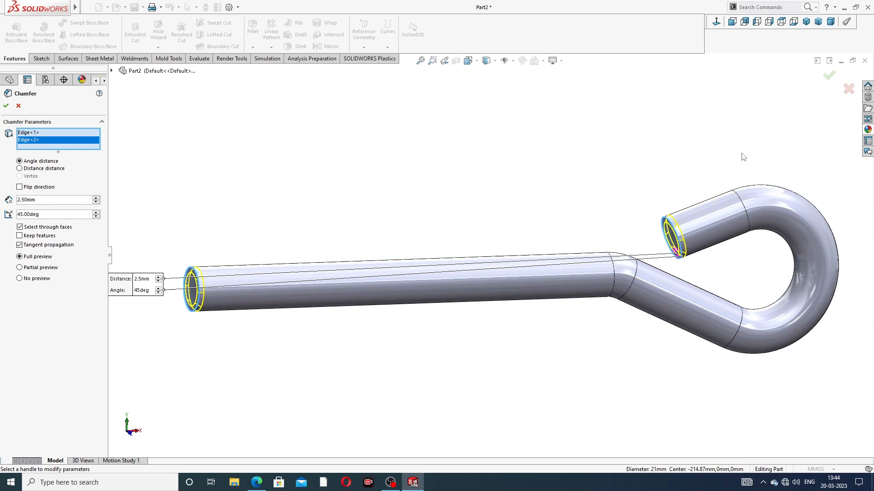
{"action": "left_click", "coordinate": [829, 75]}
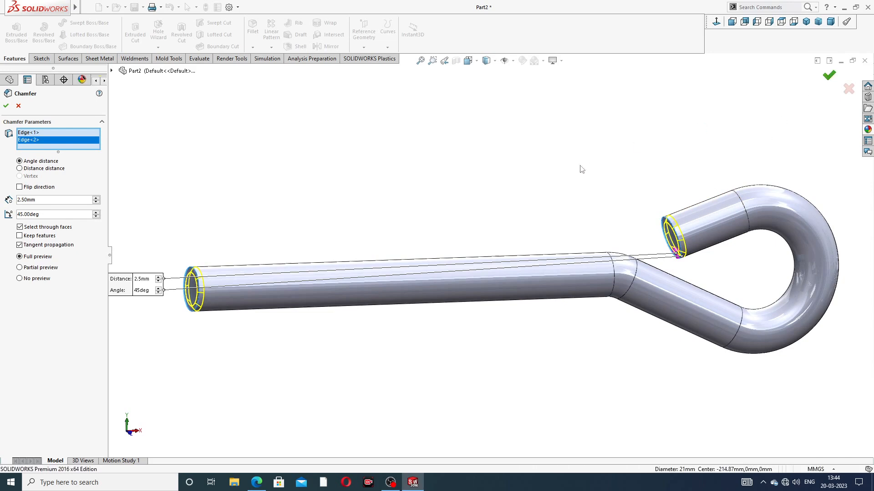
Apply the polished nickel appearance to the whole bolt
{"action": "scroll", "coordinate": [554, 208], "scroll_direction": "up", "scroll_amount": 3}
{"action": "middle_click_drag", "start_coordinate": [588, 202], "coordinate": [630, 189]}
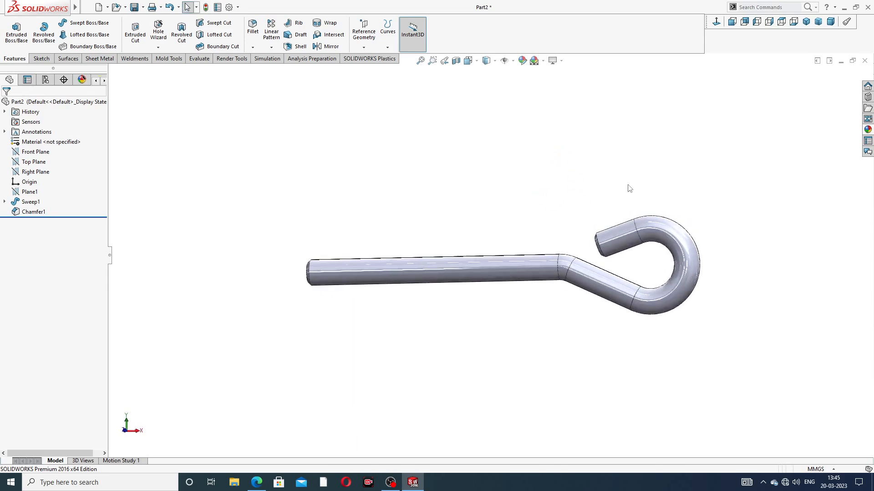
{"action": "left_click", "coordinate": [868, 131]}
{"action": "left_click", "coordinate": [804, 288]}
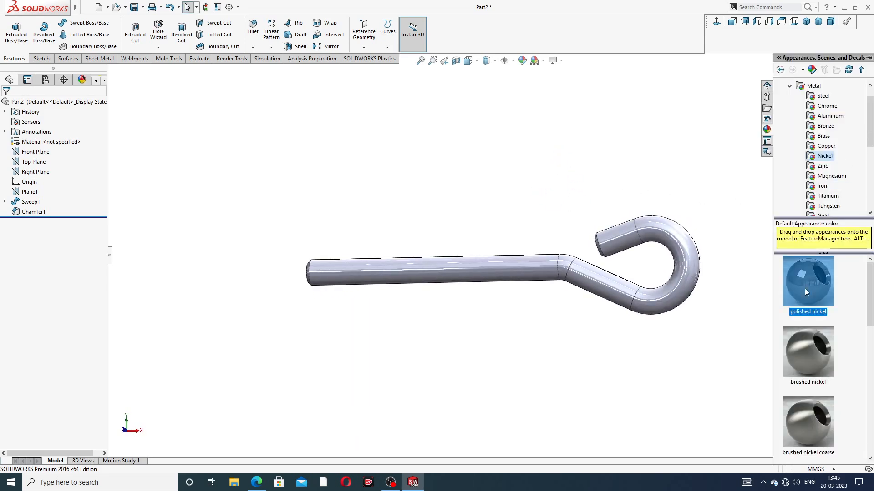
{"action": "double_click", "coordinate": [804, 288]}
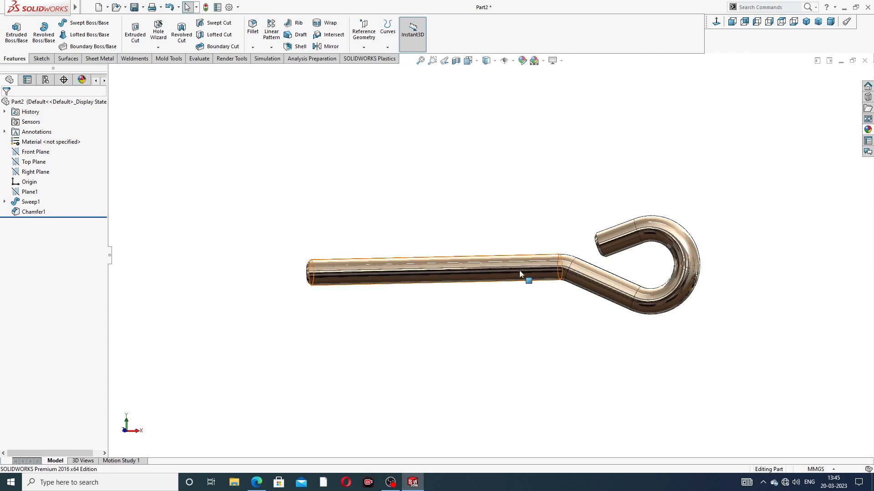
{"action": "middle_click_drag", "start_coordinate": [525, 277], "coordinate": [561, 332]}
{"action": "scroll", "coordinate": [462, 312], "scroll_direction": "down", "scroll_amount": 2}
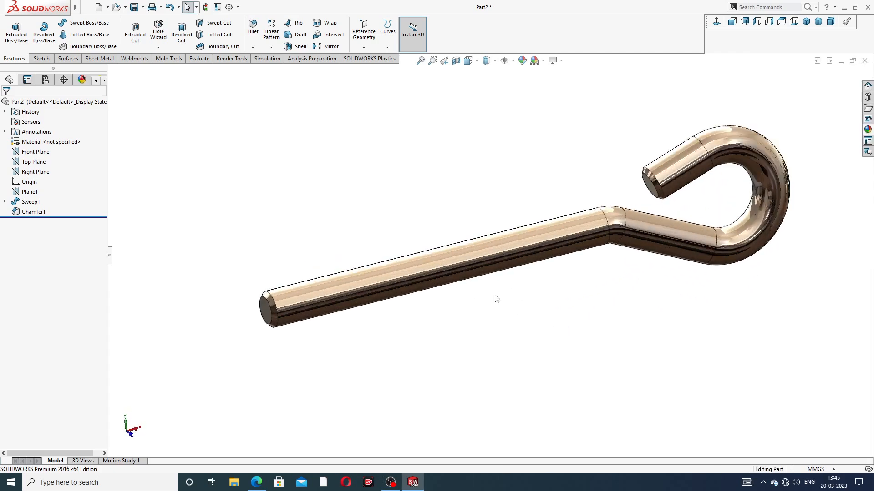
{"action": "middle_click_drag", "start_coordinate": [649, 227], "coordinate": [626, 228]}
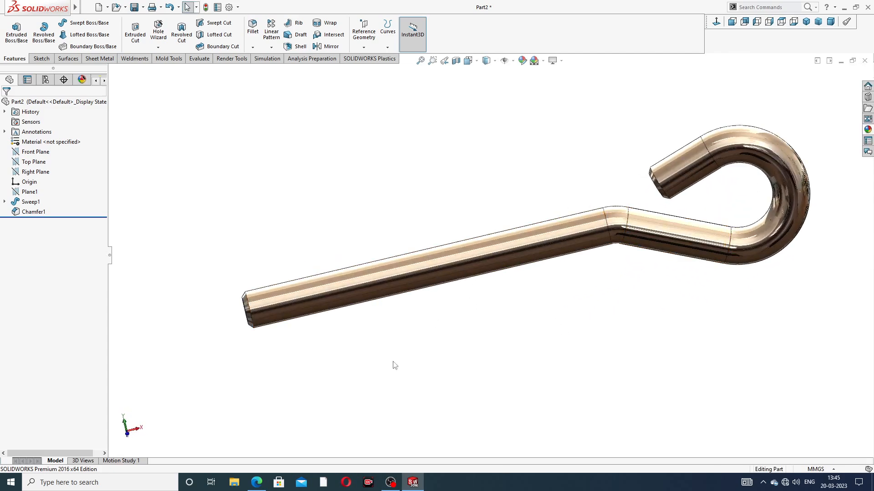
Start a thread from the outer chamfer edge at the rod's straight end with a blind depth of 126 mm
{"action": "left_click", "coordinate": [261, 481]}
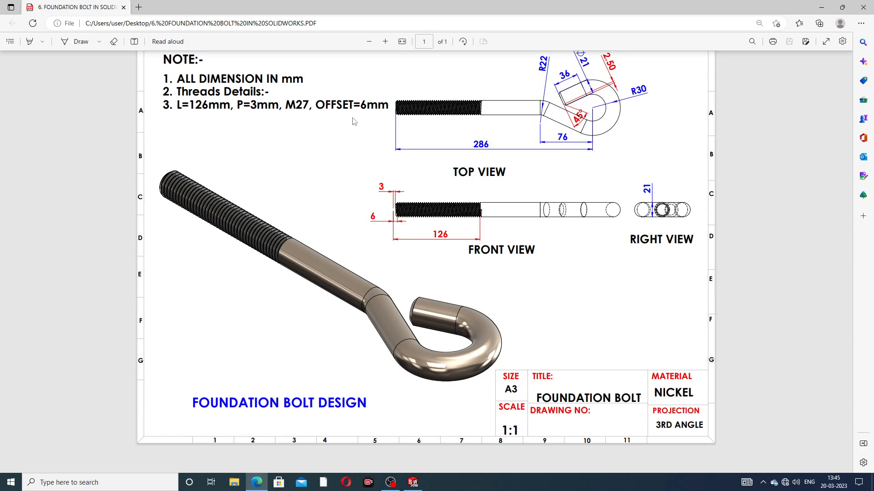
{"action": "left_click", "coordinate": [257, 483]}
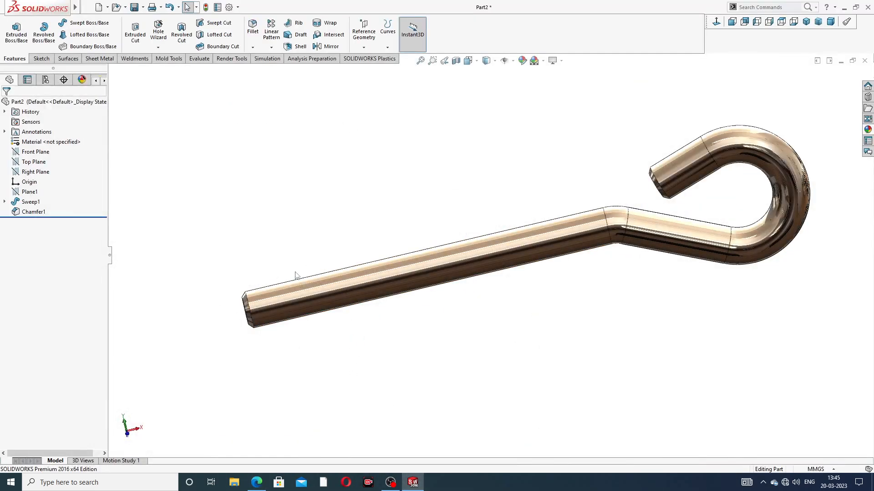
{"action": "left_click", "coordinate": [158, 47]}
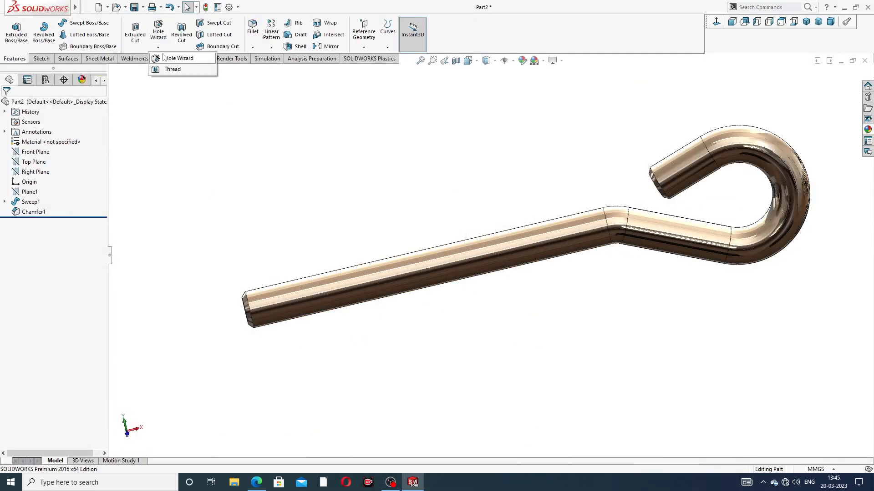
{"action": "left_click", "coordinate": [173, 69]}
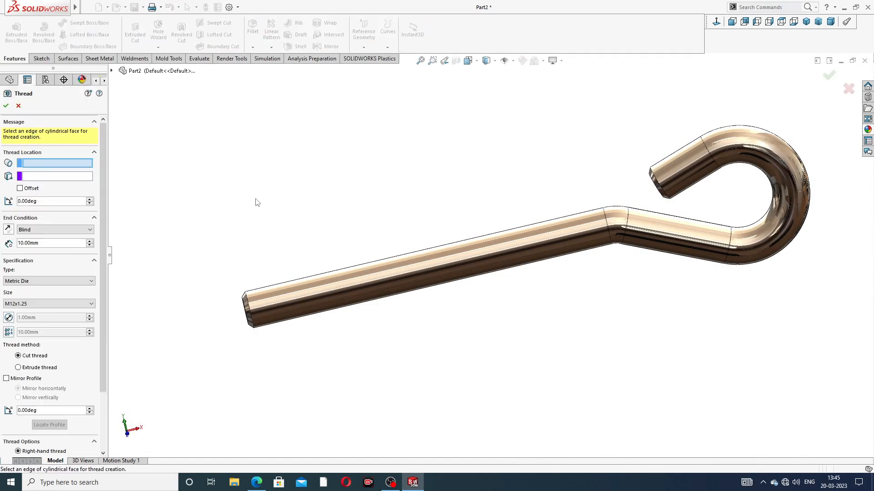
{"action": "scroll", "coordinate": [257, 201], "scroll_direction": "up", "scroll_amount": 2}
{"action": "middle_click_drag", "start_coordinate": [320, 211], "coordinate": [319, 184]}
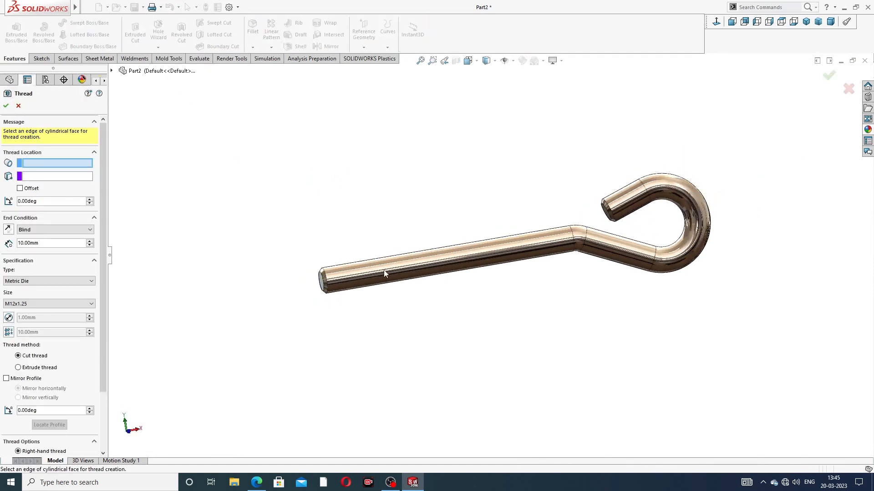
{"action": "scroll", "coordinate": [335, 295], "scroll_direction": "down", "scroll_amount": 2}
{"action": "scroll", "coordinate": [300, 268], "scroll_direction": "down", "scroll_amount": 3}
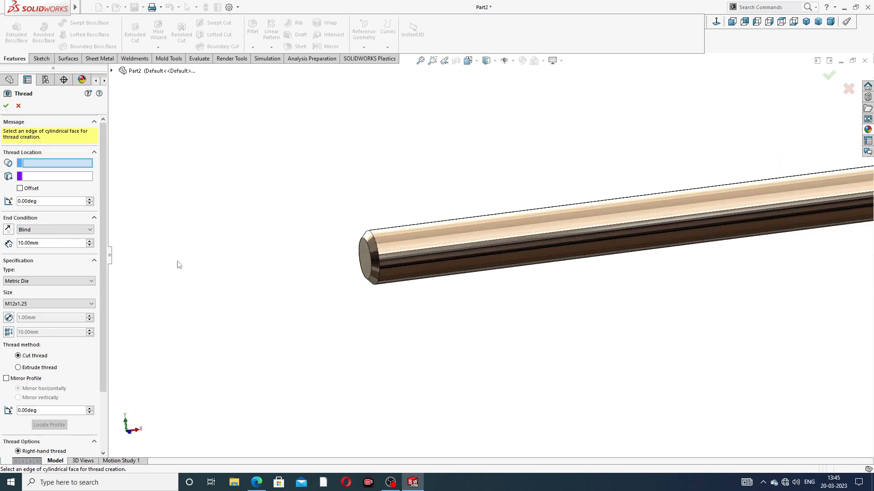
{"action": "left_click", "coordinate": [377, 242]}
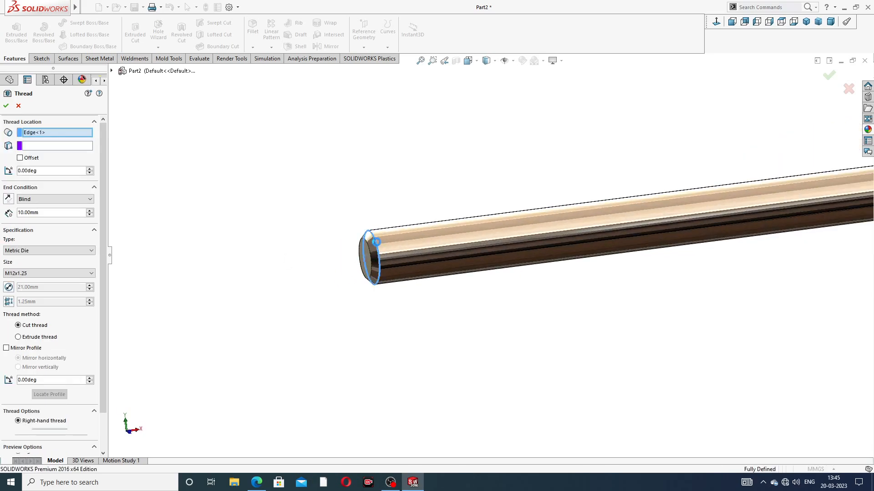
{"action": "left_click_drag", "start_coordinate": [51, 213], "coordinate": [4, 221]}
{"action": "type", "text": "12"}
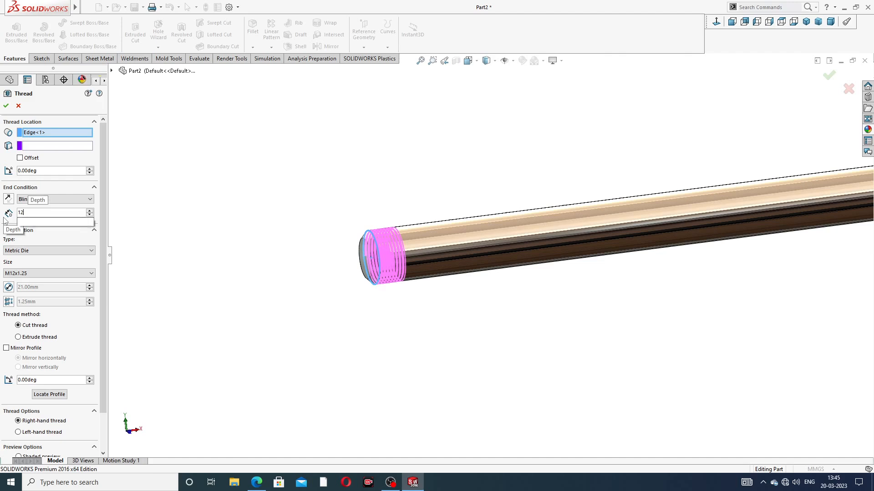
{"action": "type", "text": "6"}
{"action": "key", "text": "Return"}
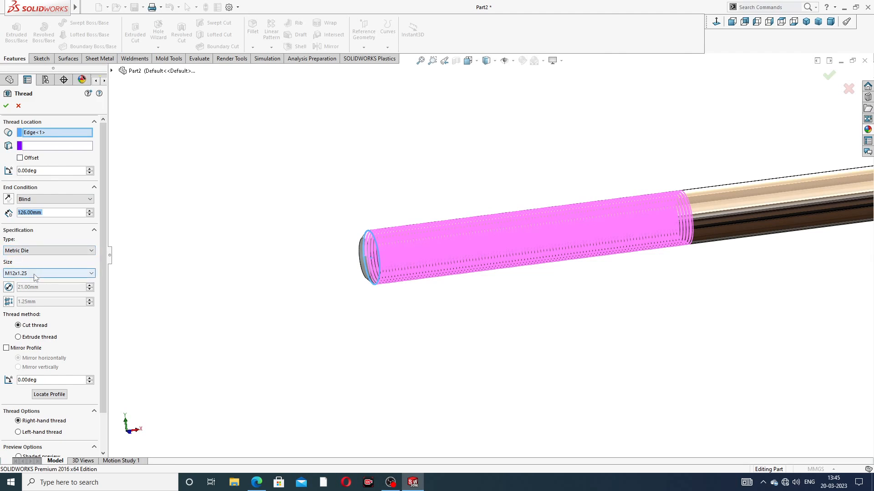
Check the thread details in the reference drawing and set the Metric Die thread size to M27x3.0
{"action": "left_click", "coordinate": [257, 483]}
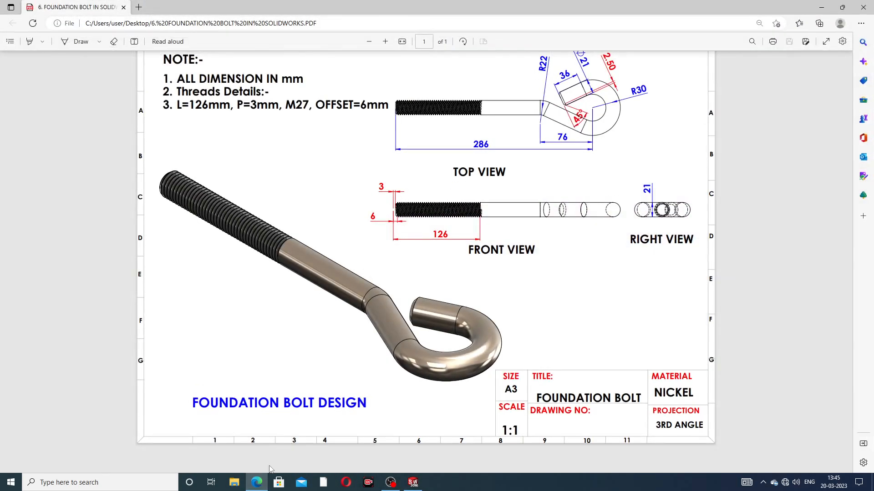
{"action": "left_click", "coordinate": [257, 482]}
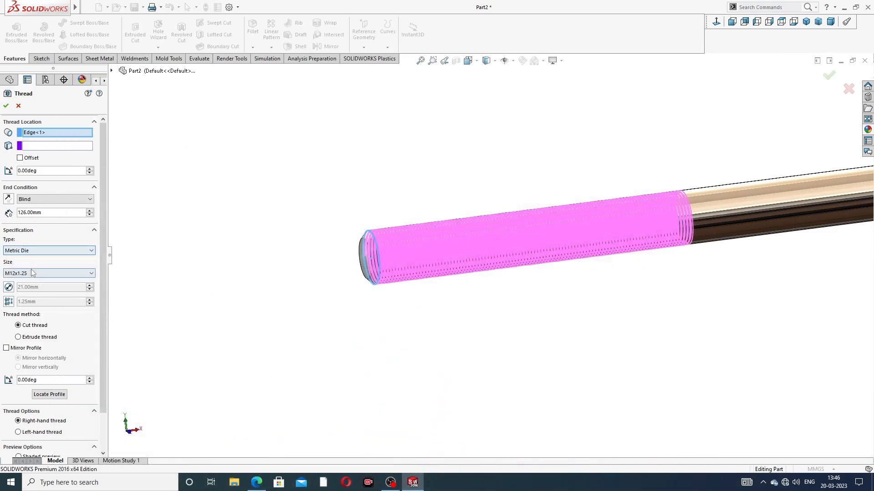
{"action": "left_click", "coordinate": [33, 273]}
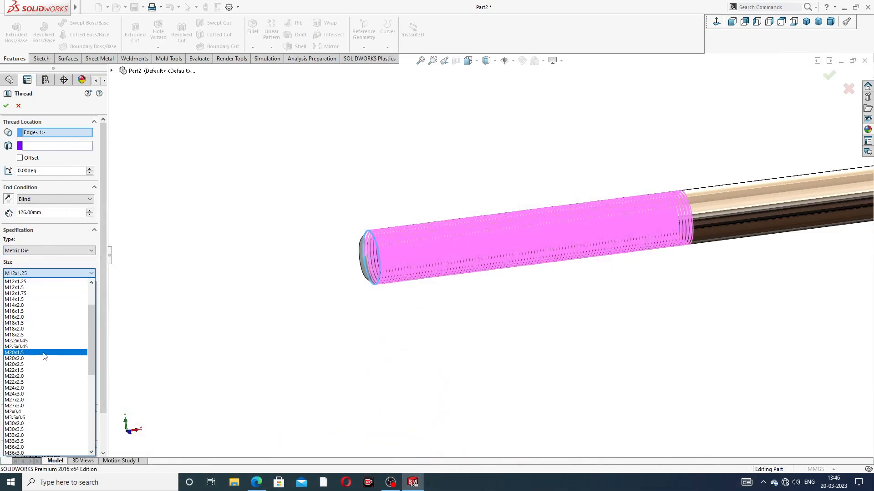
{"action": "scroll", "coordinate": [44, 356], "scroll_direction": "down", "scroll_amount": 3}
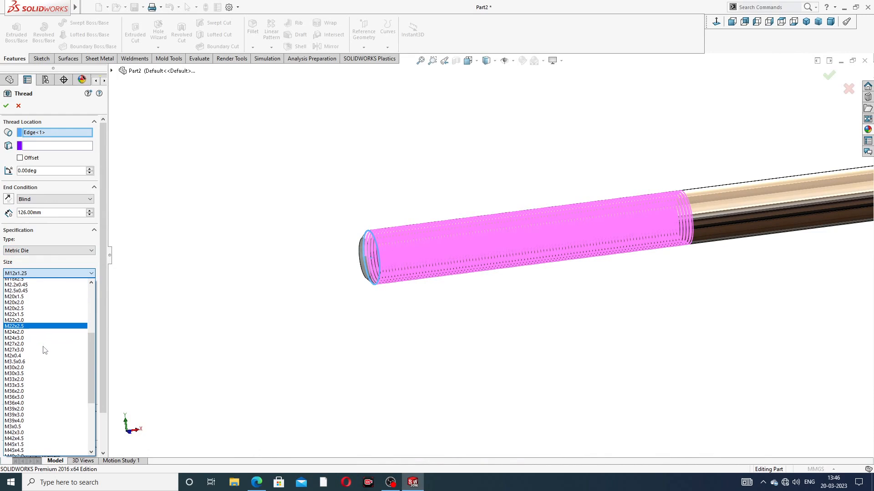
{"action": "scroll", "coordinate": [44, 348], "scroll_direction": "down", "scroll_amount": 1}
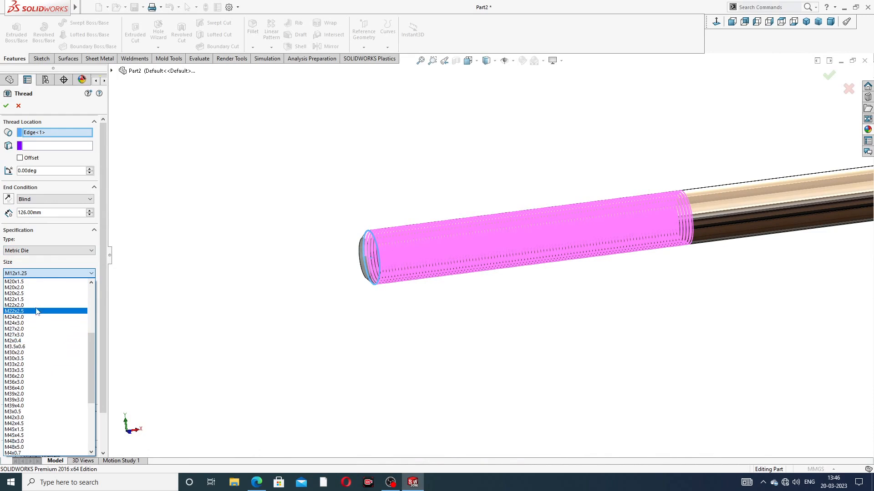
{"action": "left_click", "coordinate": [35, 336]}
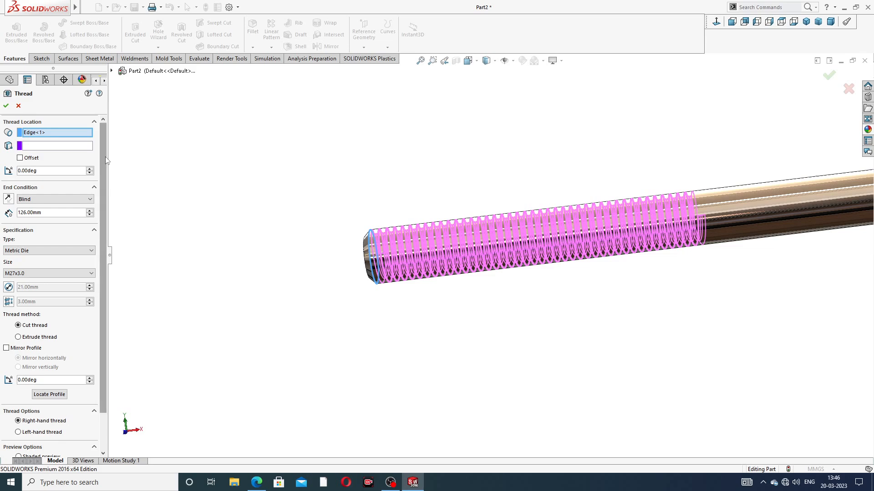
Offset the thread start by 6 mm and reverse the offset so it begins beyond the rod's end
{"action": "left_click", "coordinate": [20, 158]}
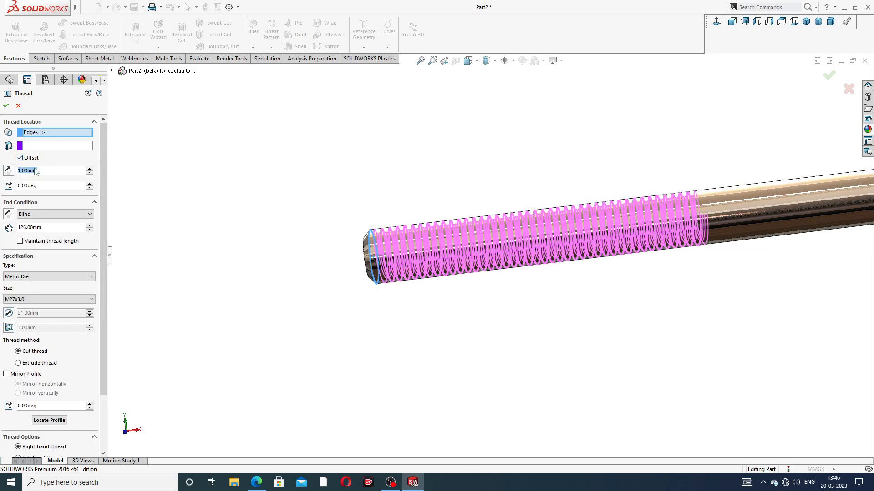
{"action": "type", "text": "6"}
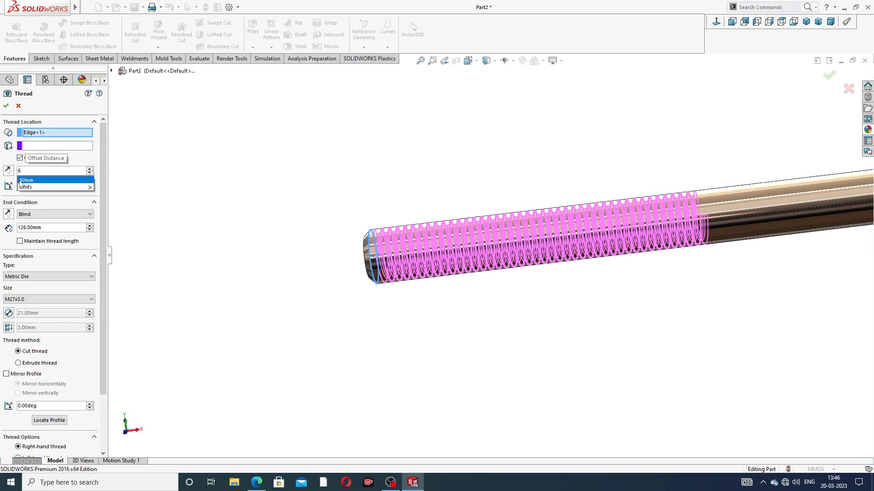
{"action": "mouse_move", "coordinate": [38, 188]}
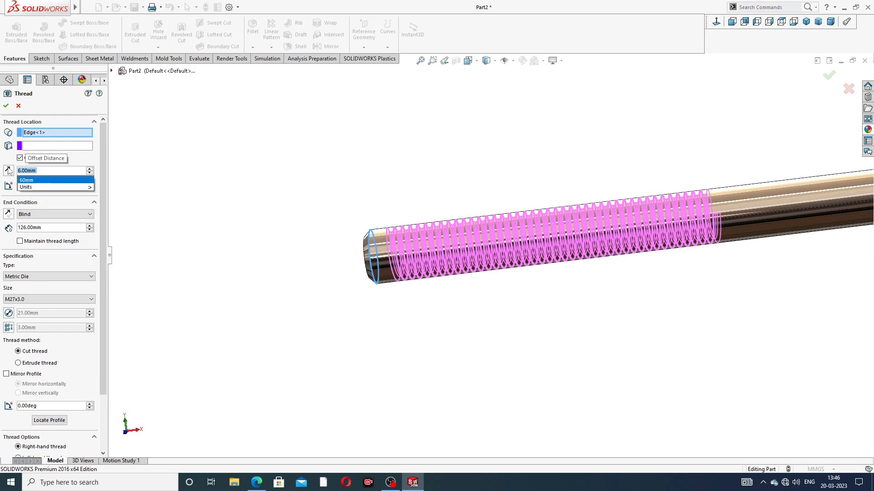
{"action": "left_click", "coordinate": [9, 171]}
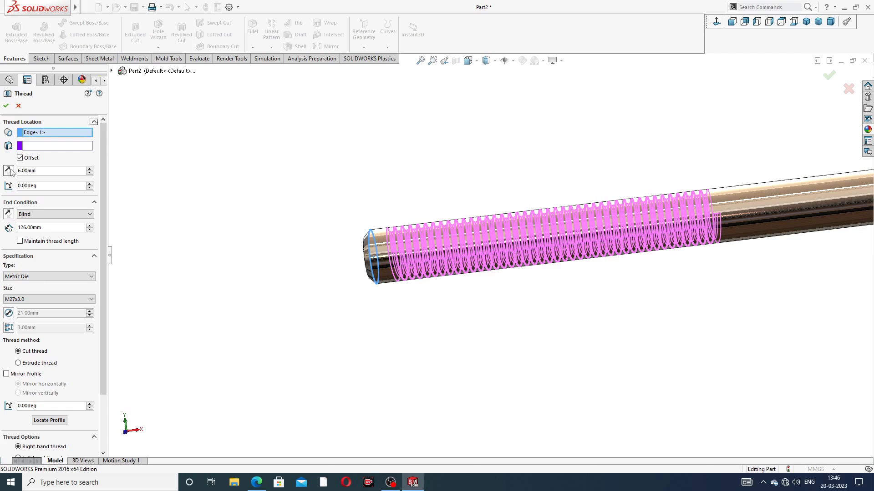
{"action": "left_click", "coordinate": [8, 171]}
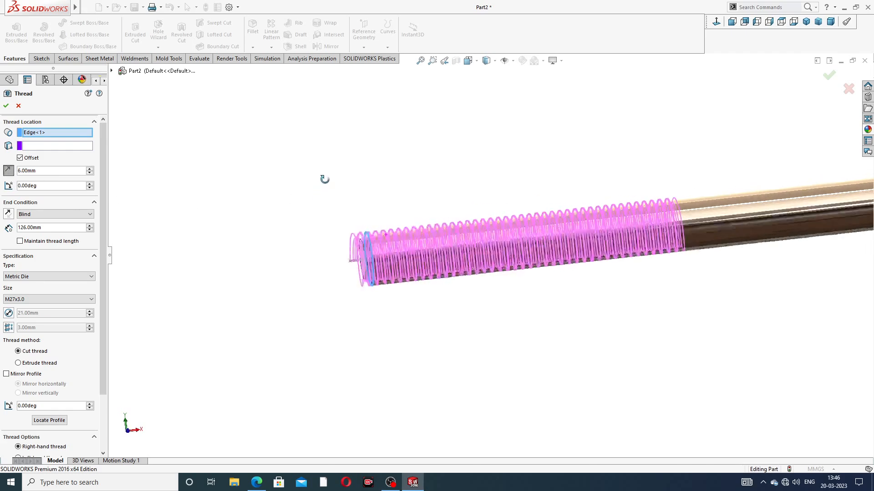
{"action": "scroll", "coordinate": [475, 248], "scroll_direction": "down", "scroll_amount": 2}
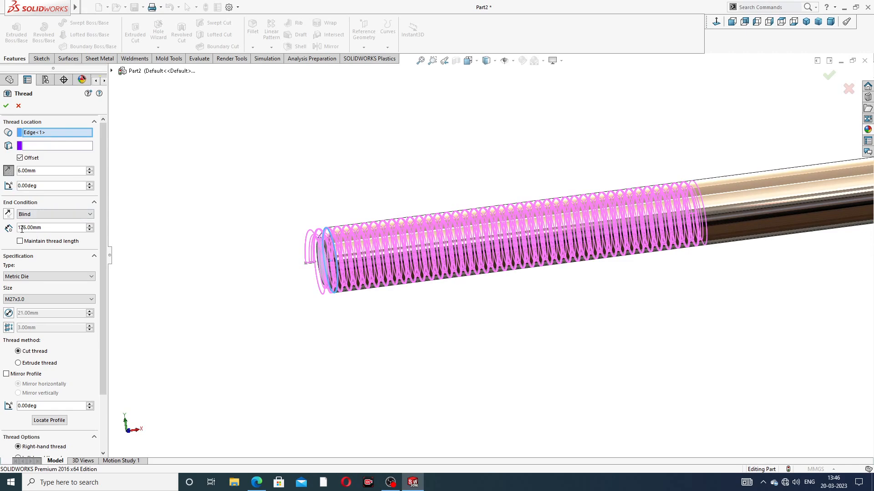
Check the thread settings against the reference drawing's thread notes and create the cut thread on the rod's straight end
{"action": "left_click", "coordinate": [257, 484]}
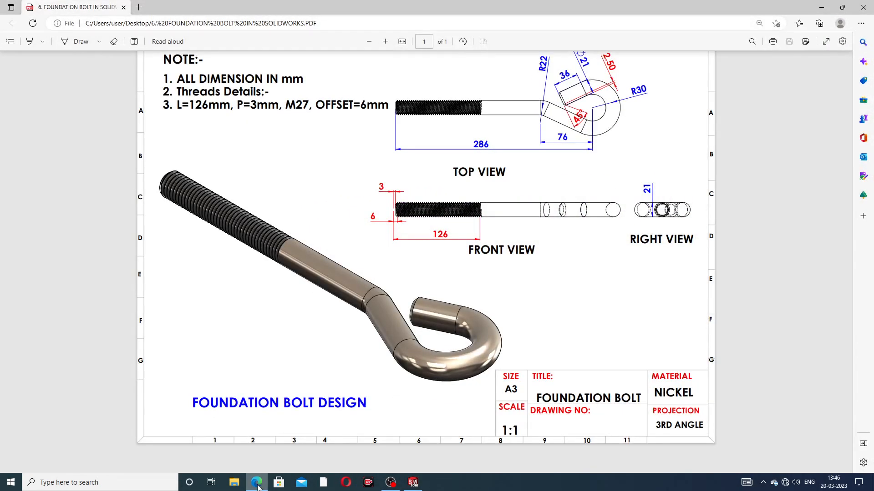
{"action": "left_click", "coordinate": [257, 483]}
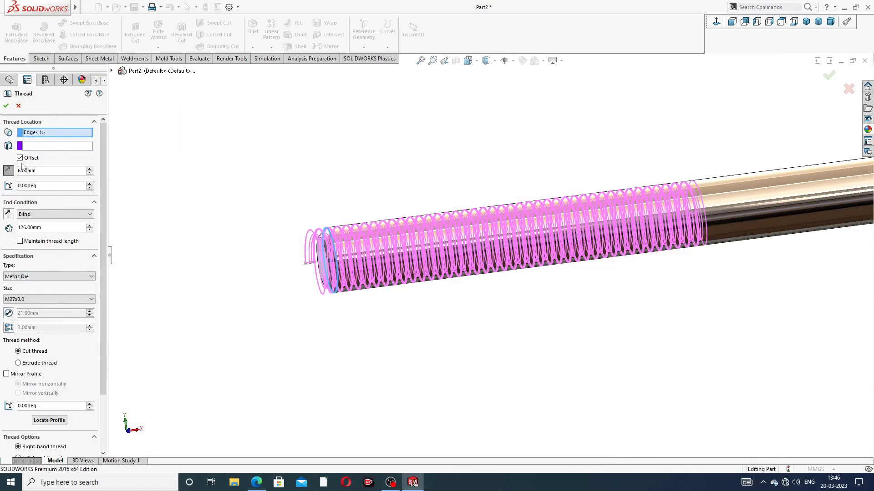
{"action": "left_click_drag", "start_coordinate": [100, 171], "coordinate": [103, 233]}
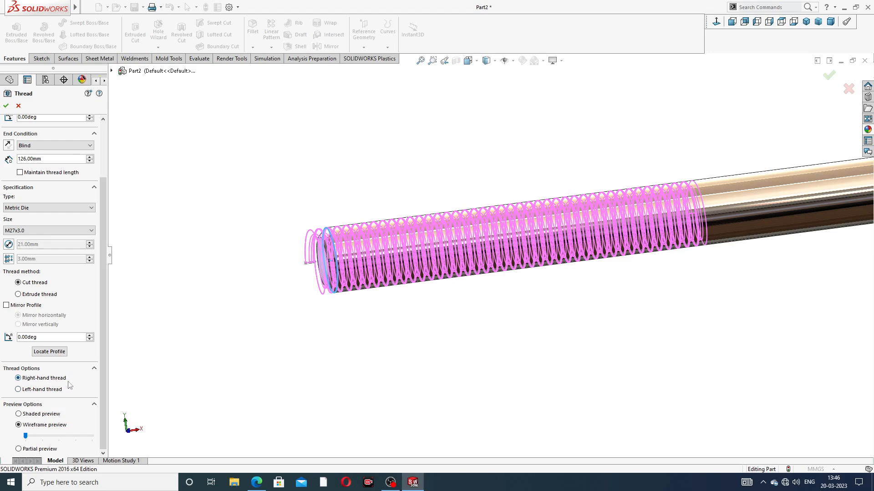
{"action": "left_click", "coordinate": [5, 106]}
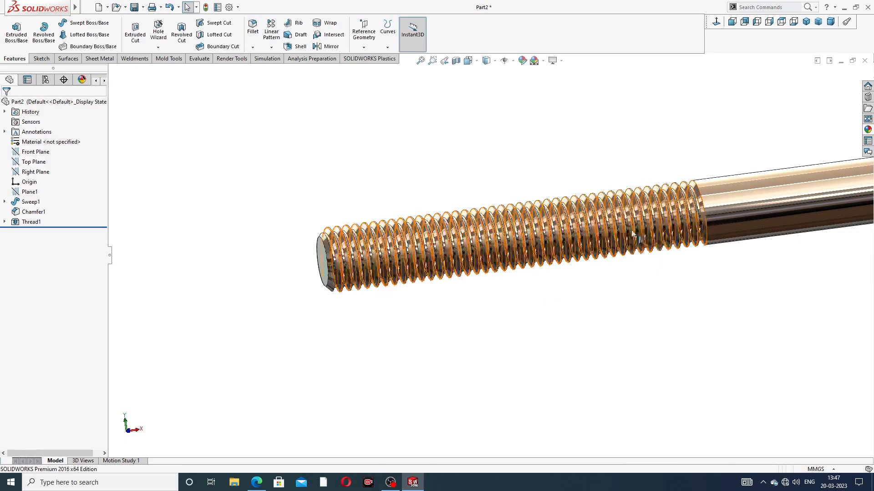
Colour the thread feature grey with RGB values 128, 128, 128
{"action": "scroll", "coordinate": [650, 270], "scroll_direction": "up", "scroll_amount": 3}
{"action": "middle_click_drag", "start_coordinate": [689, 239], "coordinate": [676, 192]}
{"action": "scroll", "coordinate": [594, 239], "scroll_direction": "down", "scroll_amount": 5}
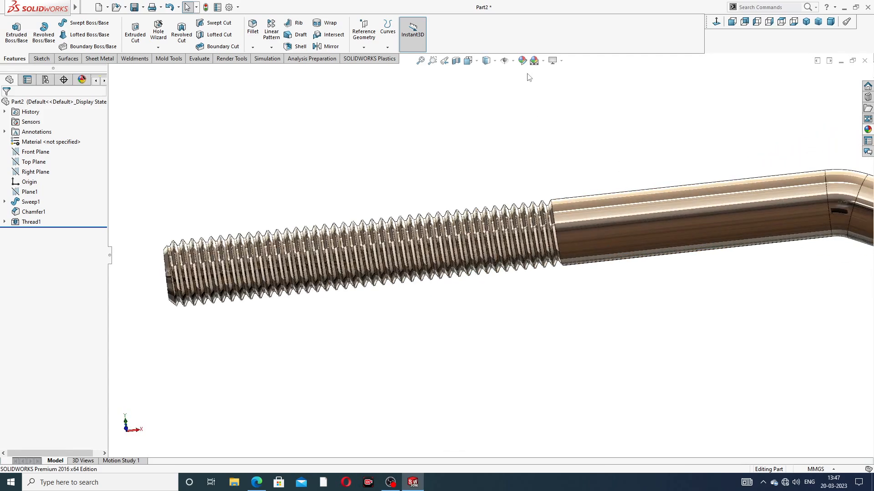
{"action": "left_click", "coordinate": [38, 225]}
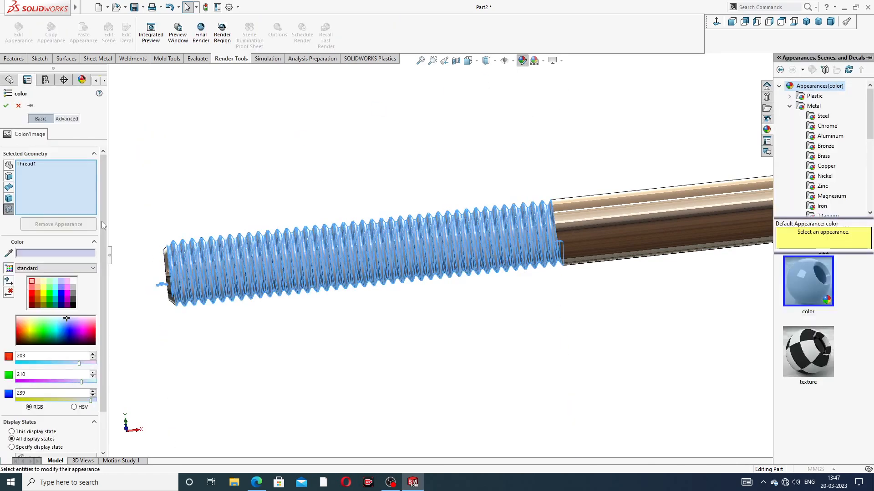
{"action": "left_click", "coordinate": [72, 295]}
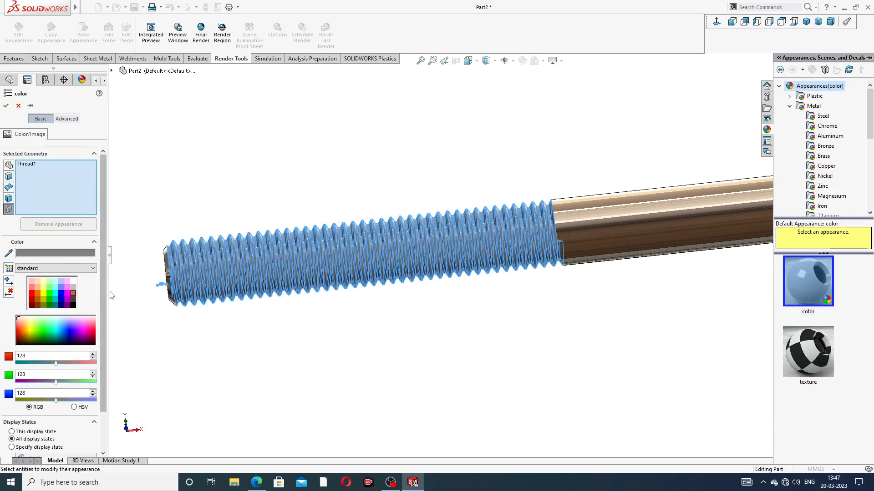
{"action": "left_click", "coordinate": [6, 106]}
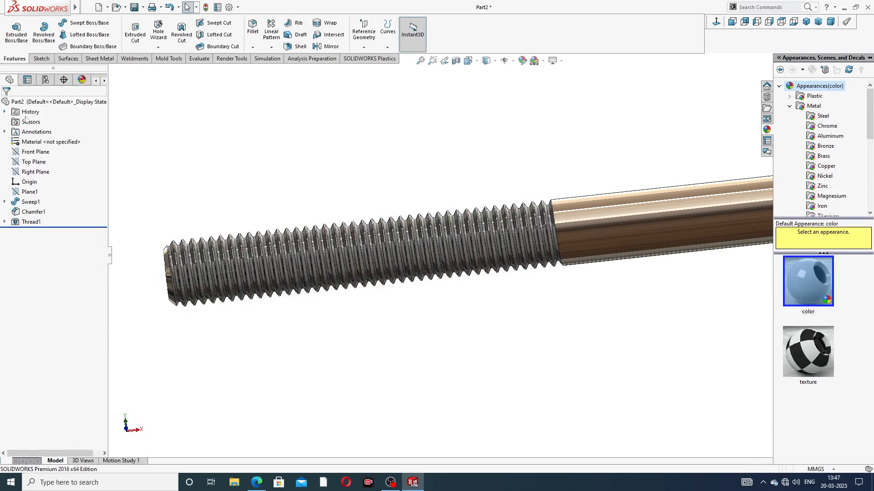
Examine the finished bolt from several angles, including a close look at the thread's end and the hook
{"action": "scroll", "coordinate": [522, 207], "scroll_direction": "up", "scroll_amount": 2}
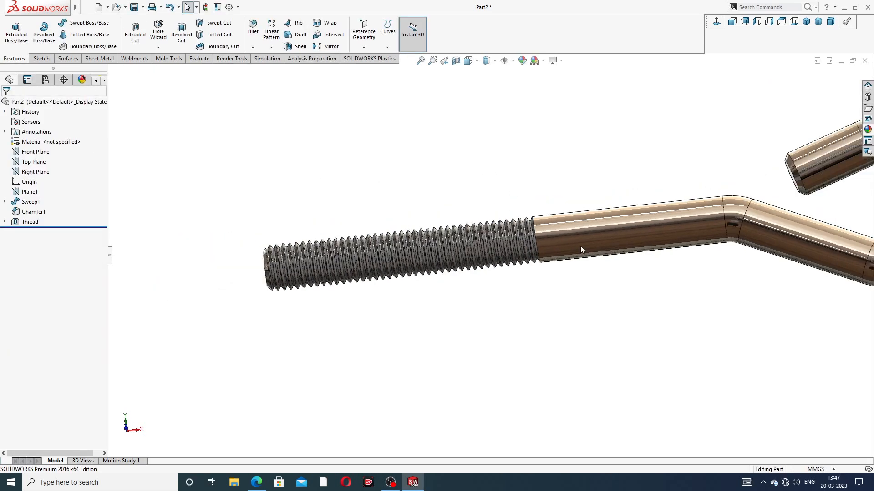
{"action": "scroll", "coordinate": [580, 246], "scroll_direction": "up", "scroll_amount": 3}
{"action": "middle_click_drag", "start_coordinate": [583, 241], "coordinate": [602, 241]}
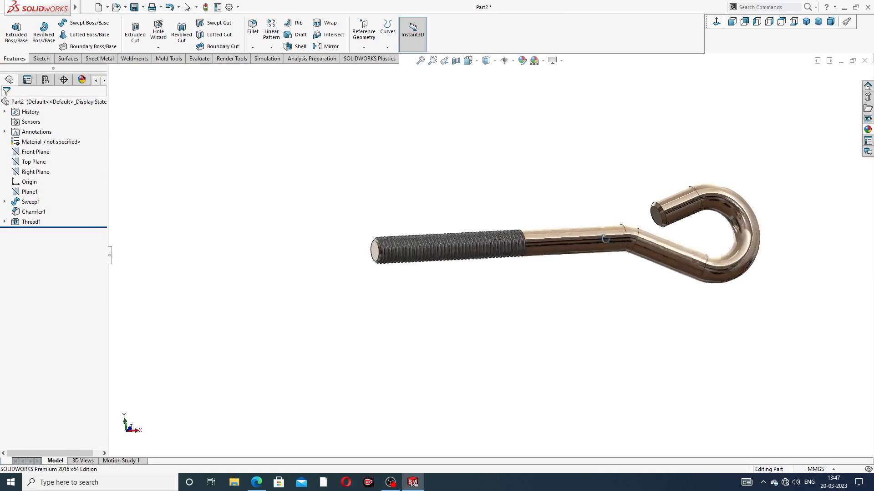
{"action": "middle_click_drag", "start_coordinate": [573, 275], "coordinate": [519, 283]}
{"action": "scroll", "coordinate": [503, 272], "scroll_direction": "down", "scroll_amount": 4}
{"action": "scroll", "coordinate": [427, 237], "scroll_direction": "down", "scroll_amount": 2}
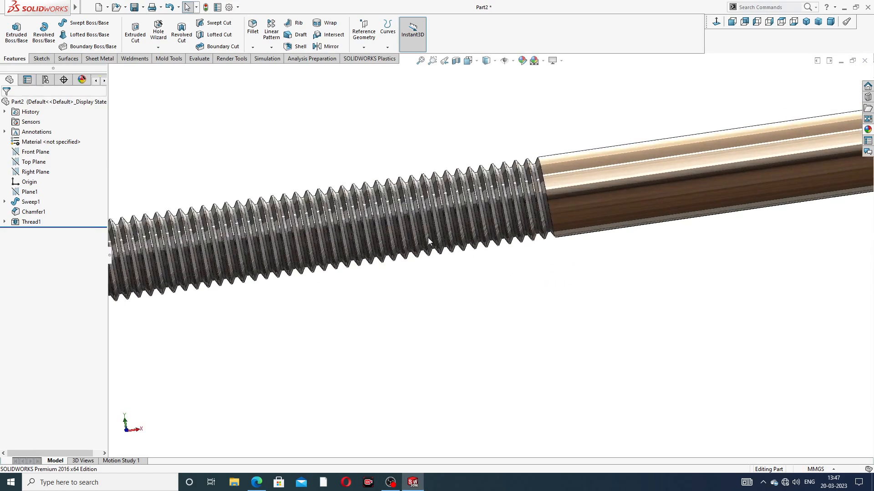
{"action": "scroll", "coordinate": [568, 160], "scroll_direction": "down", "scroll_amount": 3}
{"action": "scroll", "coordinate": [626, 241], "scroll_direction": "up", "scroll_amount": 6}
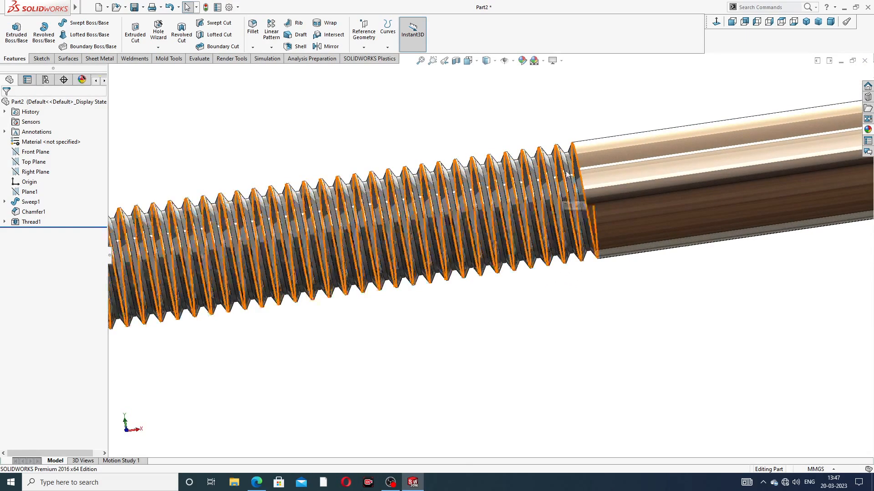
{"action": "scroll", "coordinate": [677, 271], "scroll_direction": "up", "scroll_amount": 2}
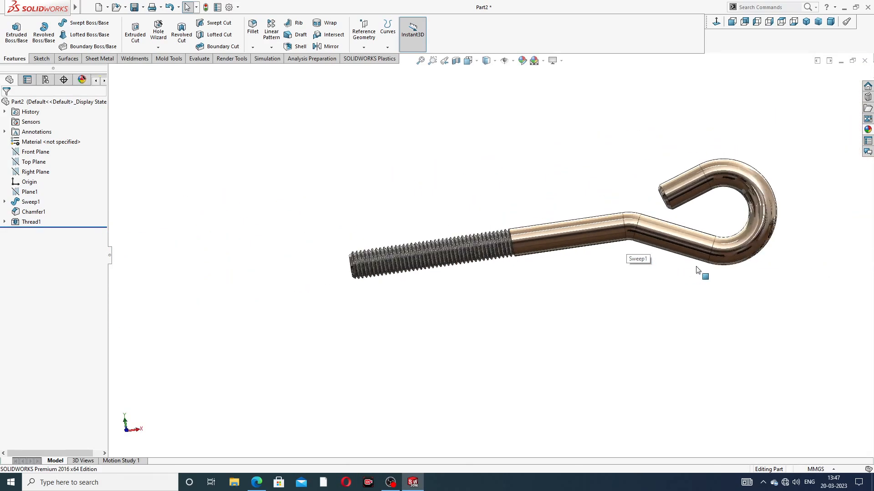
{"action": "middle_click_drag", "start_coordinate": [702, 273], "coordinate": [708, 294]}
{"action": "scroll", "coordinate": [708, 282], "scroll_direction": "down", "scroll_amount": 2}
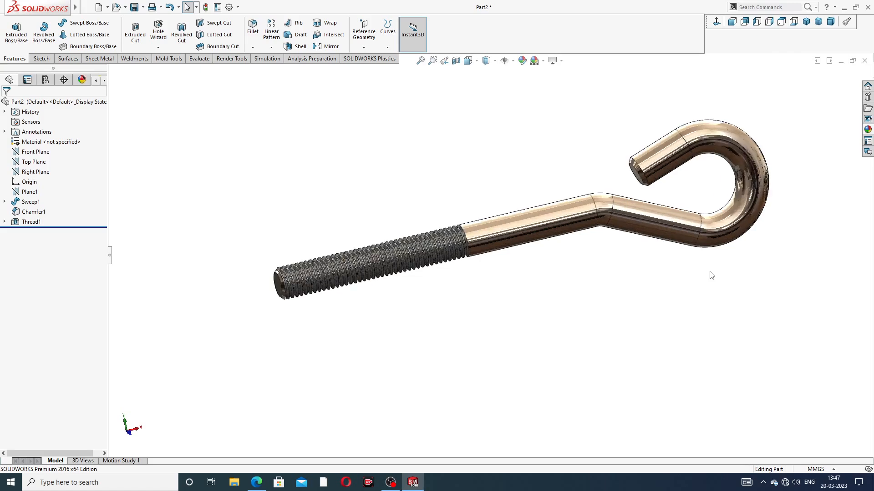
{"action": "scroll", "coordinate": [501, 165], "scroll_direction": "up", "scroll_amount": 1}
{"action": "scroll", "coordinate": [493, 164], "scroll_direction": "down", "scroll_amount": 2}
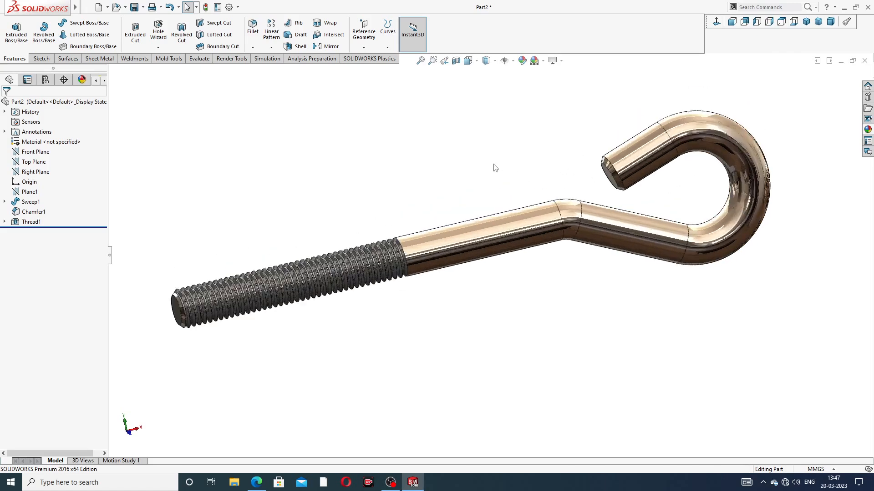
{"action": "scroll", "coordinate": [505, 175], "scroll_direction": "up", "scroll_amount": 1}
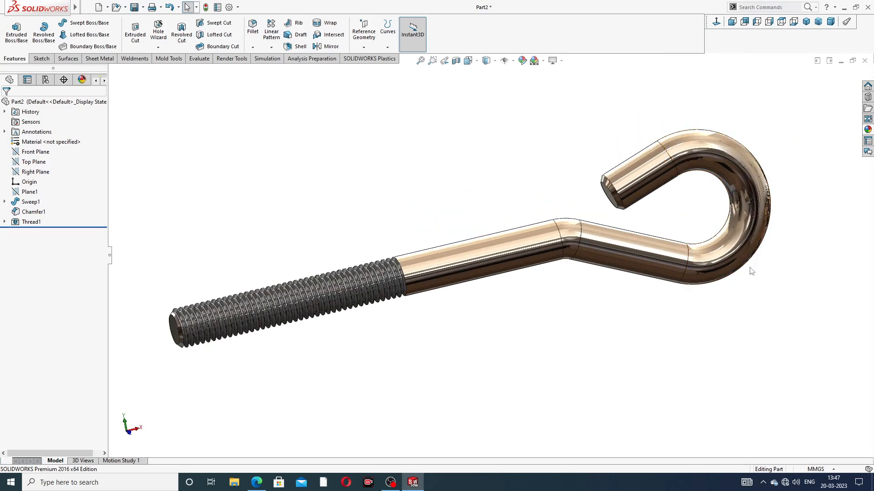
{"action": "middle_click_drag", "start_coordinate": [746, 271], "coordinate": [742, 287]}
{"action": "scroll", "coordinate": [556, 294], "scroll_direction": "down", "scroll_amount": 1}
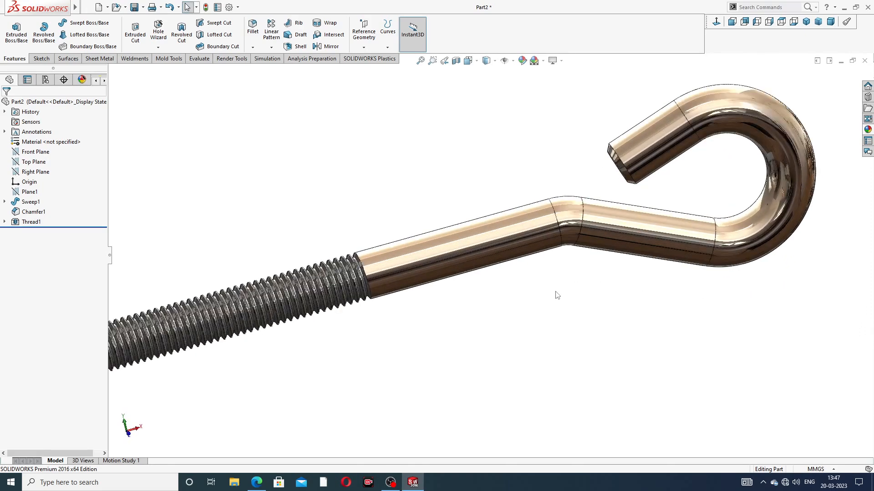
{"action": "scroll", "coordinate": [556, 295], "scroll_direction": "up", "scroll_amount": 1}
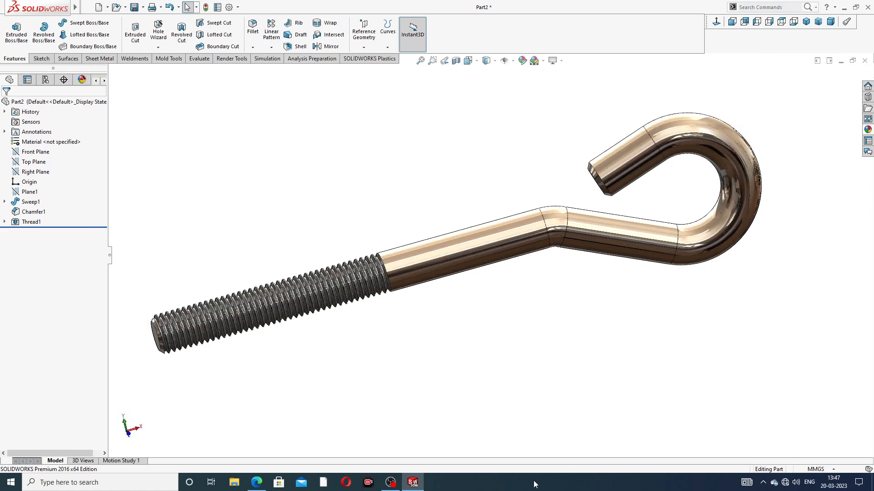